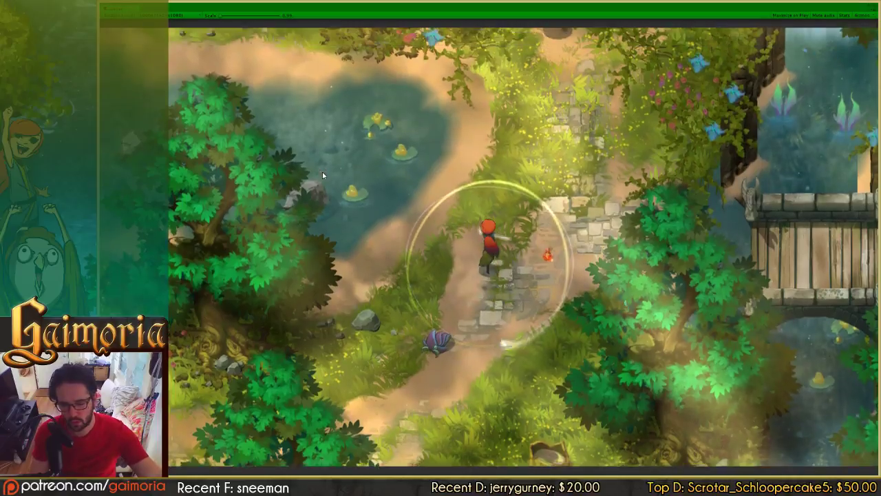
Step: Playtest the map by moving the red-haired character around the stone path beside the pond
{"action": "key", "text": "d"}
{"action": "key", "text": "s"}
{"action": "key", "text": "a"}
{"action": "key", "text": "d"}
{"action": "key", "text": "w"}
{"action": "key", "text": "a"}
{"action": "key", "text": "w"}
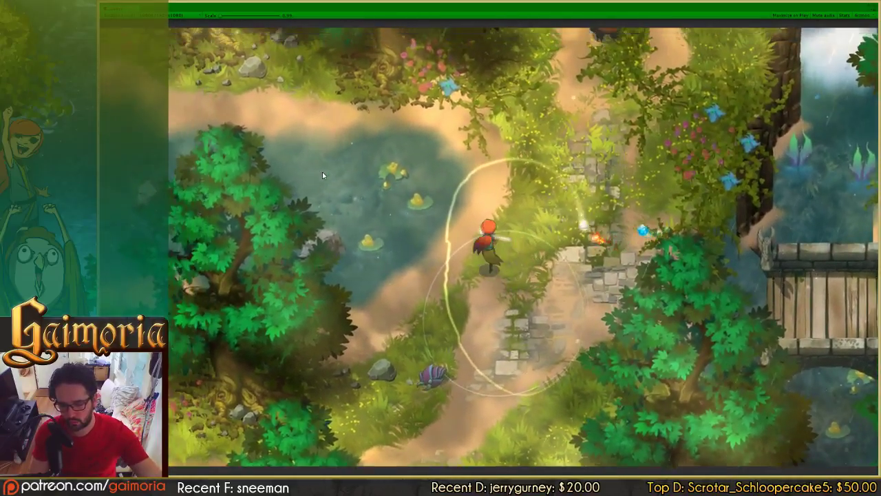
{"action": "key", "text": "d"}
{"action": "key", "text": "s"}
{"action": "key", "text": "a"}
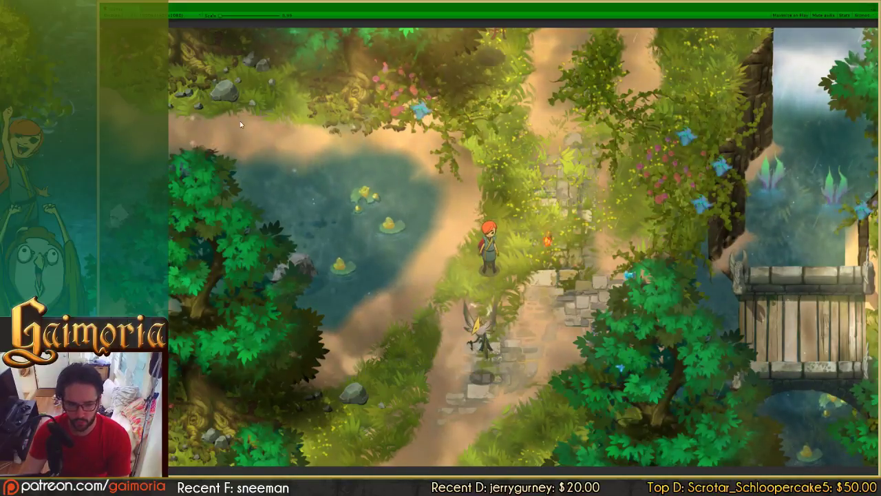
Step: Stop the playtest and select the Aniah object in the humble_demo_map scene
{"action": "left_click", "coordinate": [870, 7]}
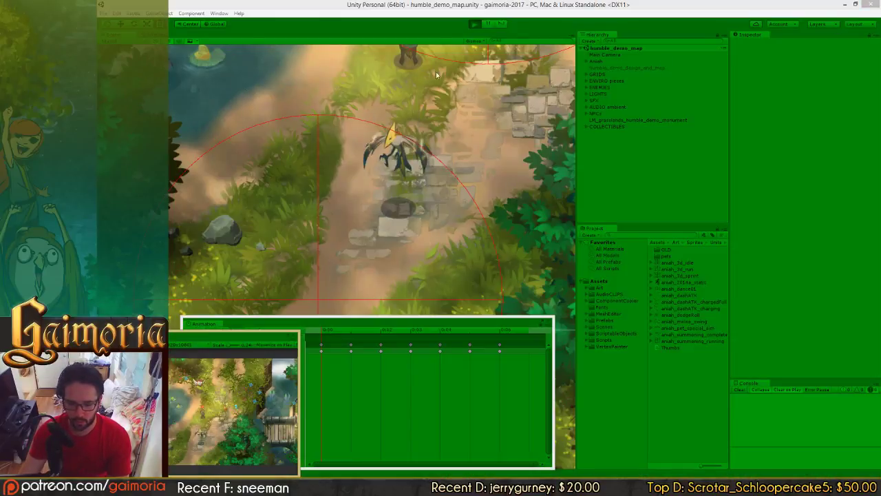
{"action": "left_click", "coordinate": [477, 25]}
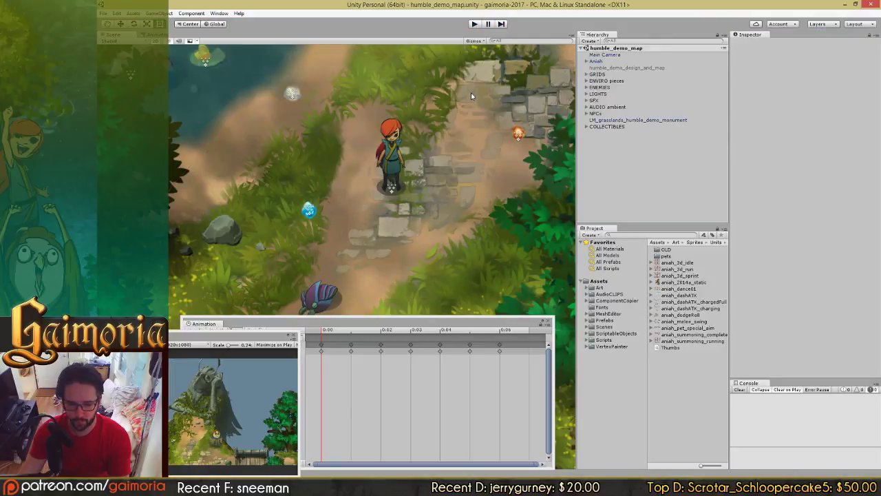
{"action": "middle_click_drag", "start_coordinate": [434, 208], "coordinate": [417, 285]}
{"action": "scroll", "coordinate": [417, 285], "scroll_direction": "up", "scroll_amount": 6}
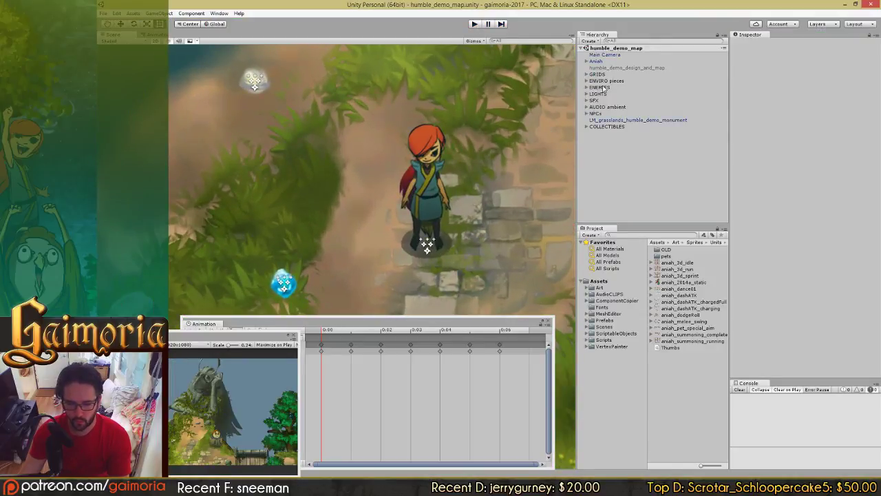
{"action": "left_click", "coordinate": [599, 61]}
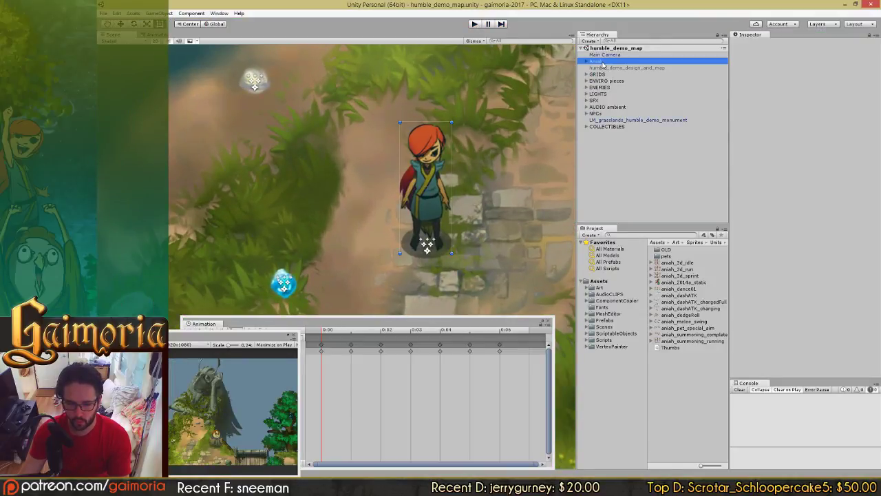
Step: Look through Aniah's list of animation clips without changing the current clip, and view her sprite in the scene
{"action": "left_click", "coordinate": [302, 329]}
{"action": "left_click", "coordinate": [231, 338]}
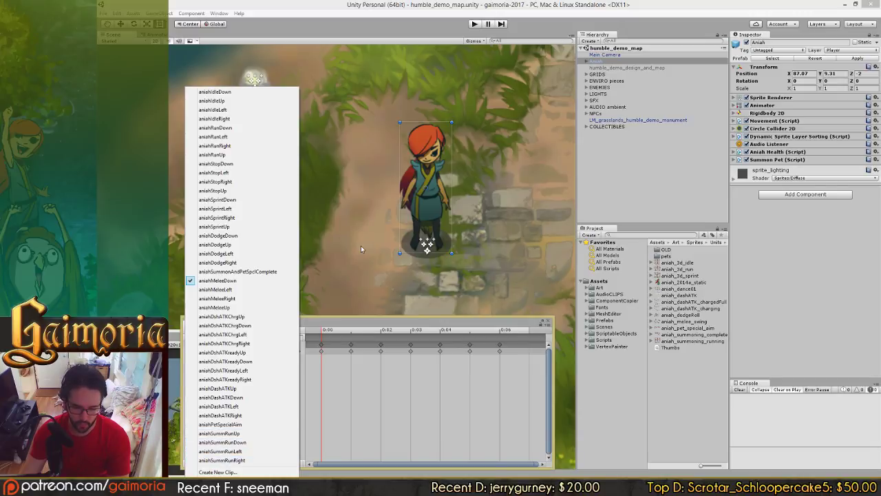
{"action": "left_click", "coordinate": [391, 237]}
{"action": "middle_click_drag", "start_coordinate": [391, 237], "coordinate": [380, 259]}
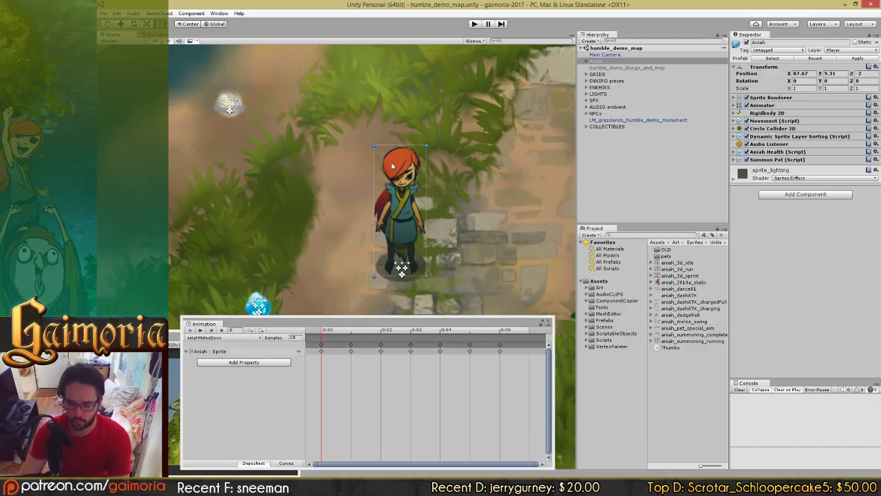
{"action": "middle_click_drag", "start_coordinate": [376, 197], "coordinate": [370, 189]}
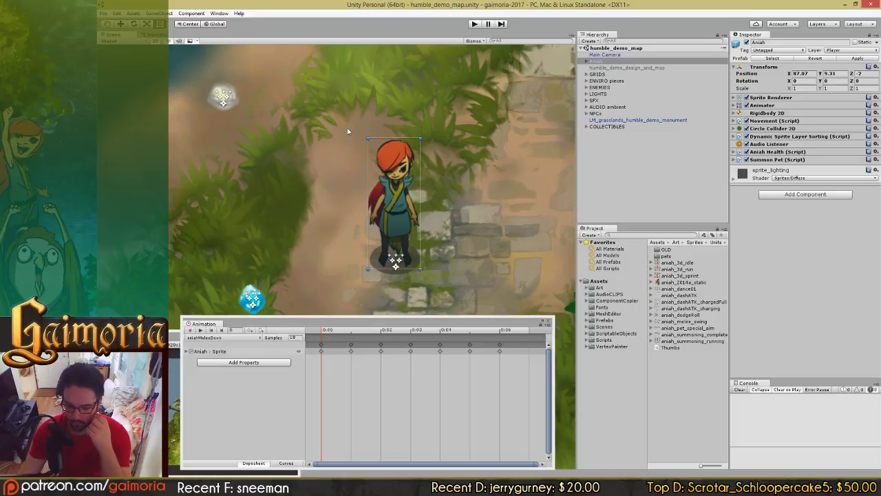
{"action": "middle_click_drag", "start_coordinate": [433, 183], "coordinate": [485, 190]}
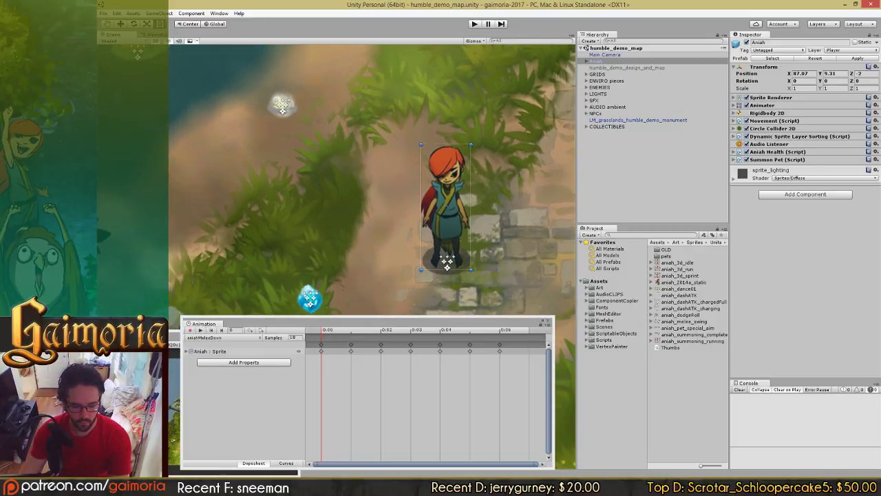
Step: Switch to Photoshop and make the pony tails layer active in aniah_summoning_idle.psd
{"action": "left_click", "coordinate": [179, 462]}
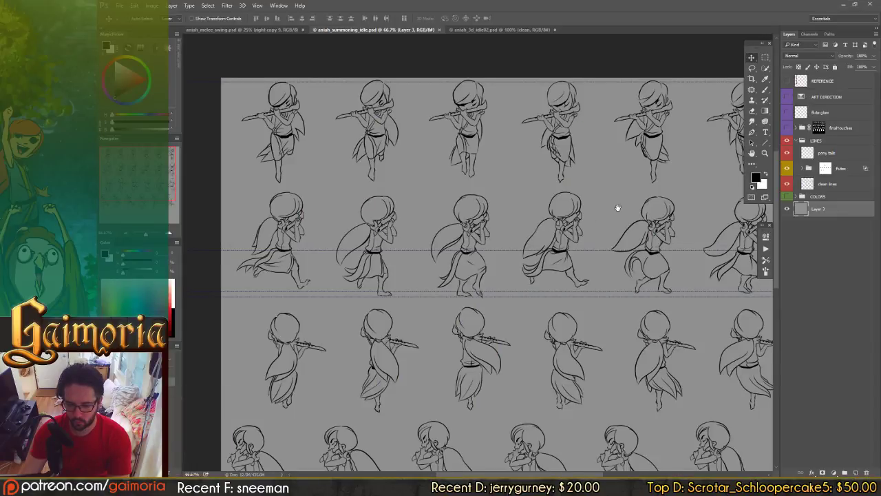
{"action": "left_click_drag", "start_coordinate": [617, 207], "coordinate": [586, 225]}
{"action": "left_click", "coordinate": [819, 184]}
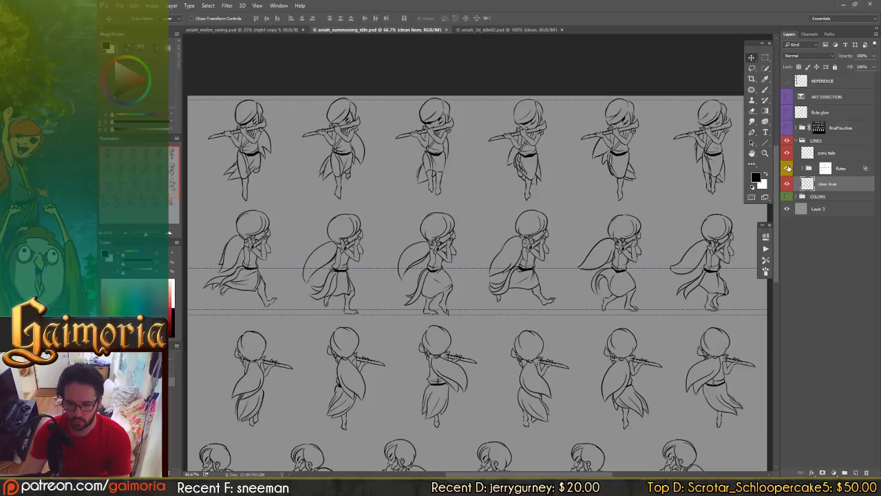
{"action": "left_click", "coordinate": [807, 155]}
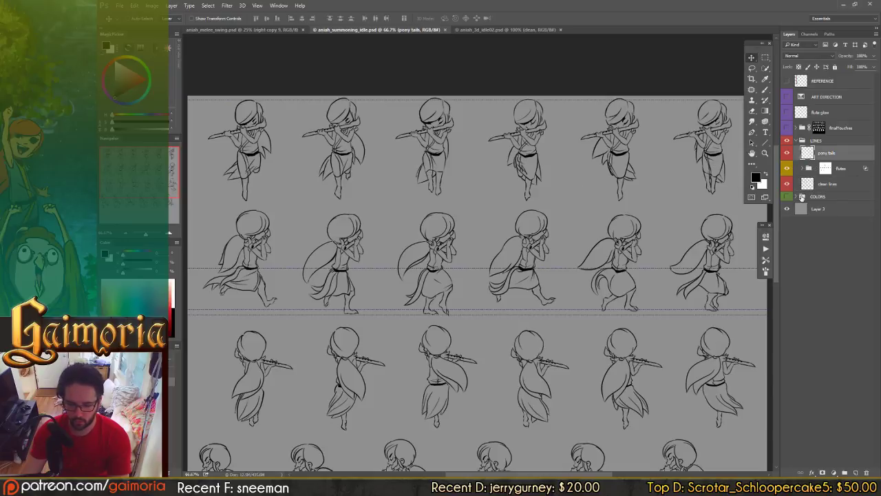
Step: Lasso around the skirt and legs of the first two flute-playing figures in the top row
{"action": "key", "text": "l"}
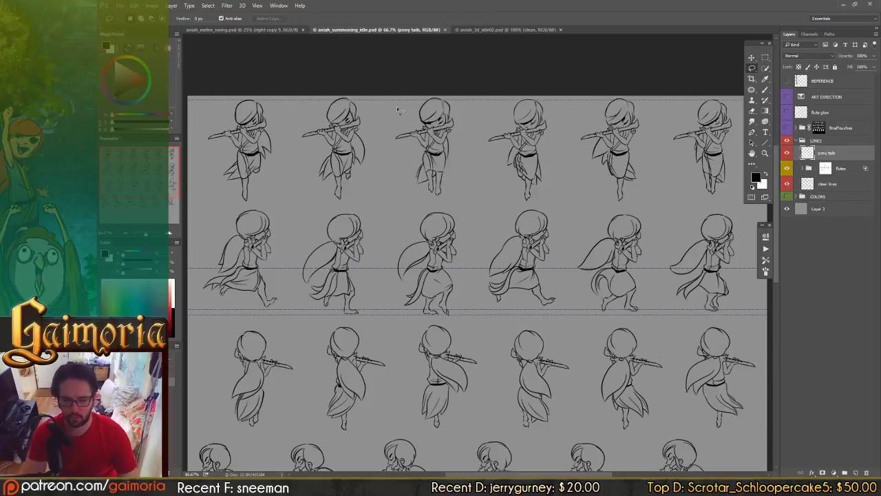
{"action": "scroll", "coordinate": [359, 157], "scroll_direction": "up", "scroll_amount": 4, "text": "alt"}
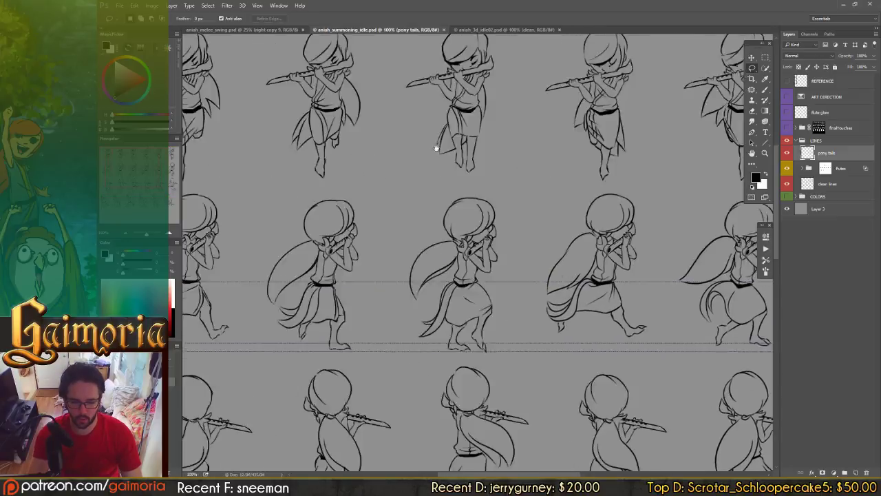
{"action": "left_click_drag", "start_coordinate": [369, 129], "coordinate": [439, 210]}
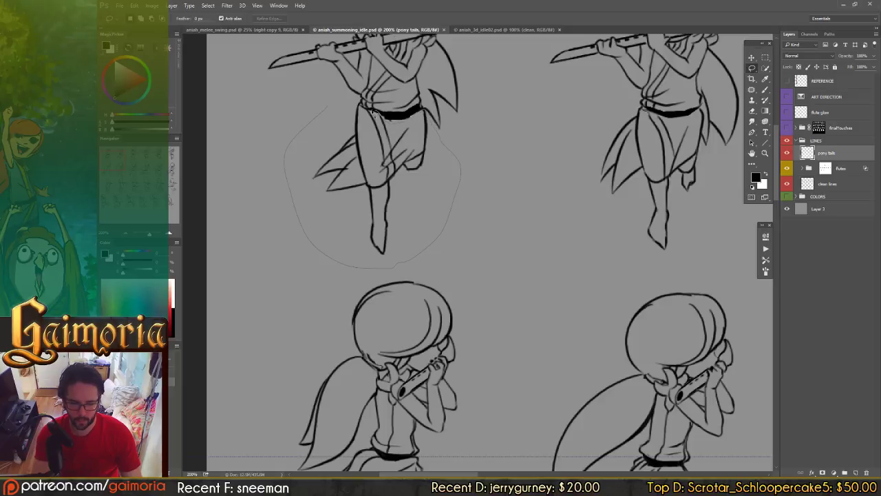
{"action": "left_click_drag", "start_coordinate": [366, 109], "coordinate": [326, 108]}
{"action": "left_click_drag", "start_coordinate": [486, 175], "coordinate": [335, 202]}
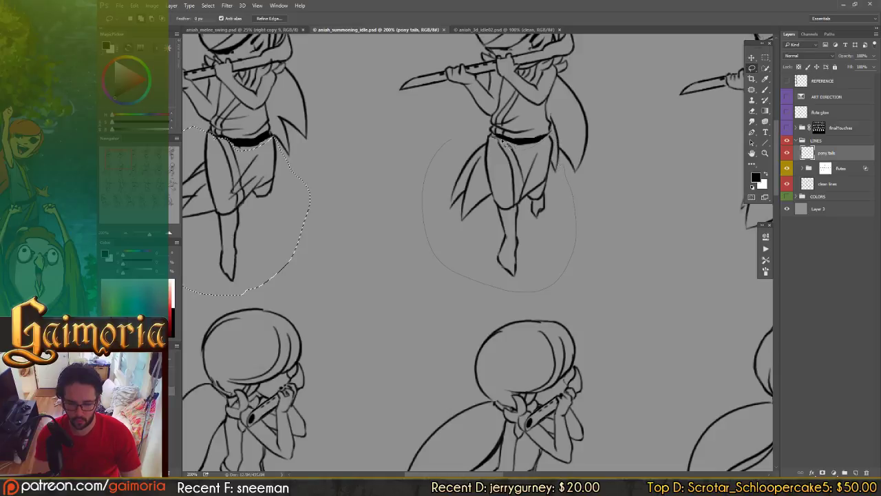
{"action": "left_click_drag", "start_coordinate": [503, 140], "coordinate": [486, 138]}
Step: Switch to Unity and play Aniah's aniahDshATKChrgUp clip, viewing the sketched sprite up close
{"action": "key", "text": "alt+Tab"}
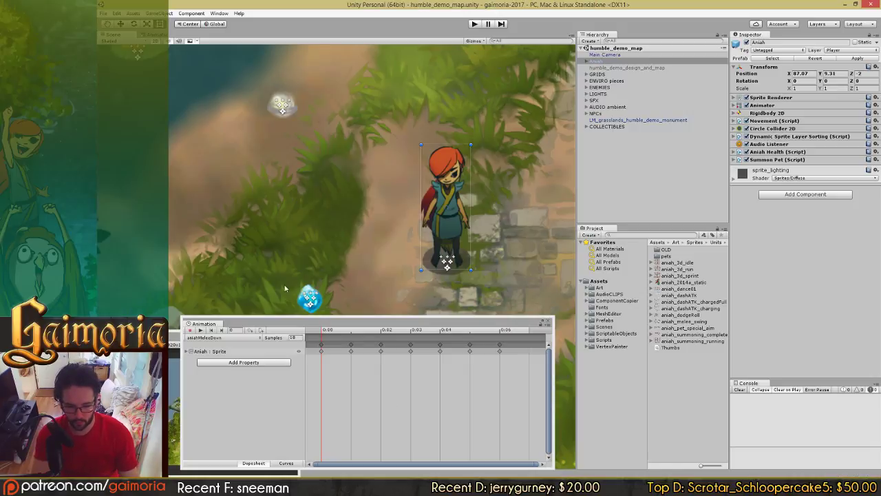
{"action": "left_click", "coordinate": [225, 338]}
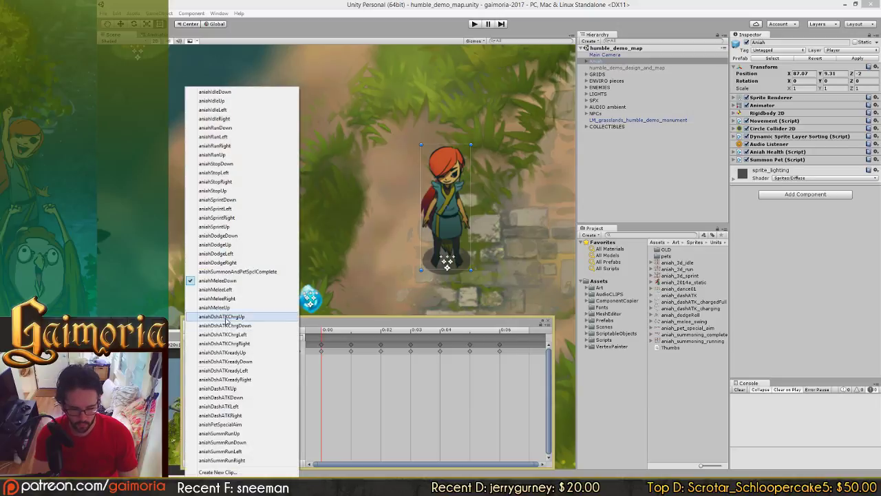
{"action": "left_click", "coordinate": [224, 316]}
{"action": "left_click", "coordinate": [201, 330]}
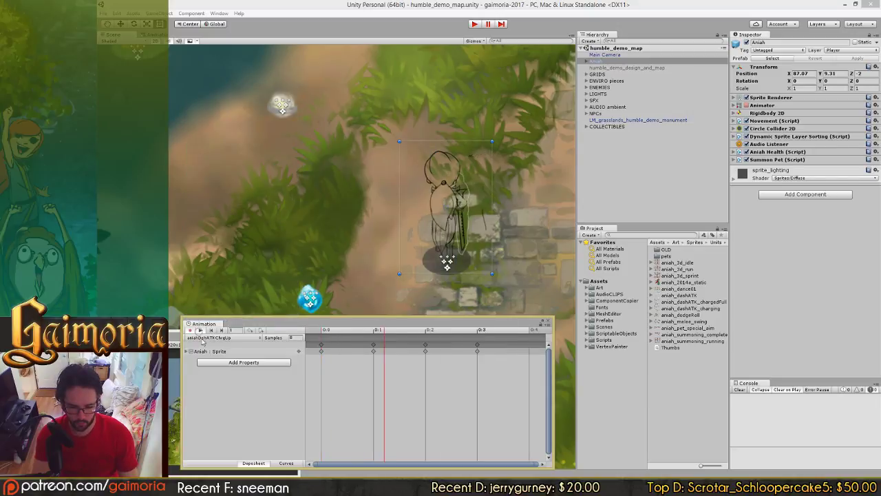
{"action": "scroll", "coordinate": [372, 274], "scroll_direction": "up", "scroll_amount": 1}
{"action": "scroll", "coordinate": [362, 245], "scroll_direction": "up", "scroll_amount": 5}
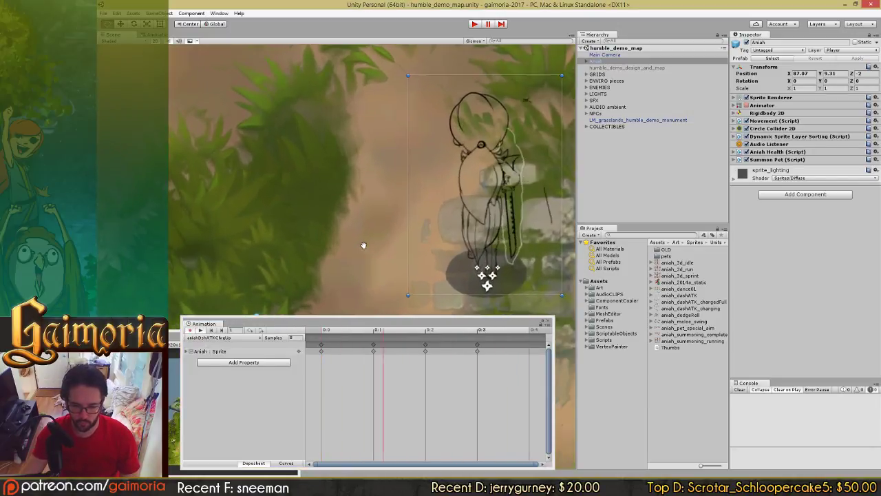
{"action": "middle_click_drag", "start_coordinate": [362, 246], "coordinate": [326, 238]}
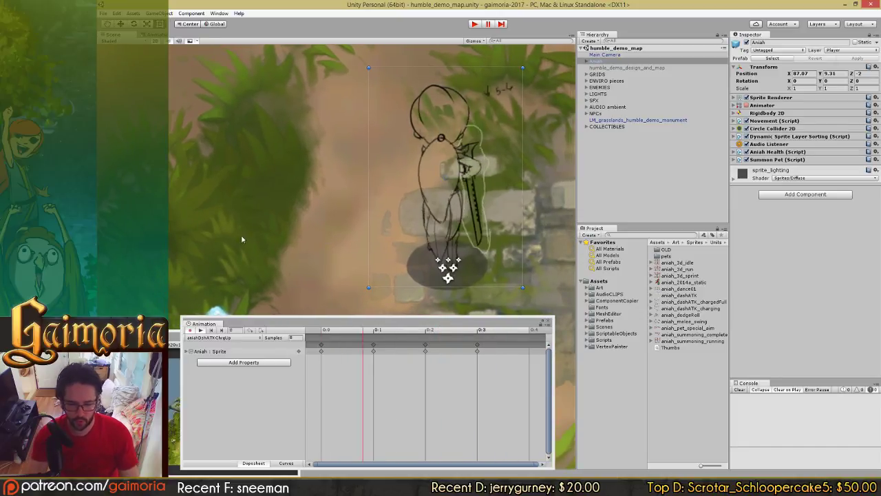
Step: Preview the other dash-attack charging clips in turn: aniahDshATKChrgDown, aniahDshATKChrgLeft and aniahDshATKChrgRight
{"action": "left_click", "coordinate": [225, 338]}
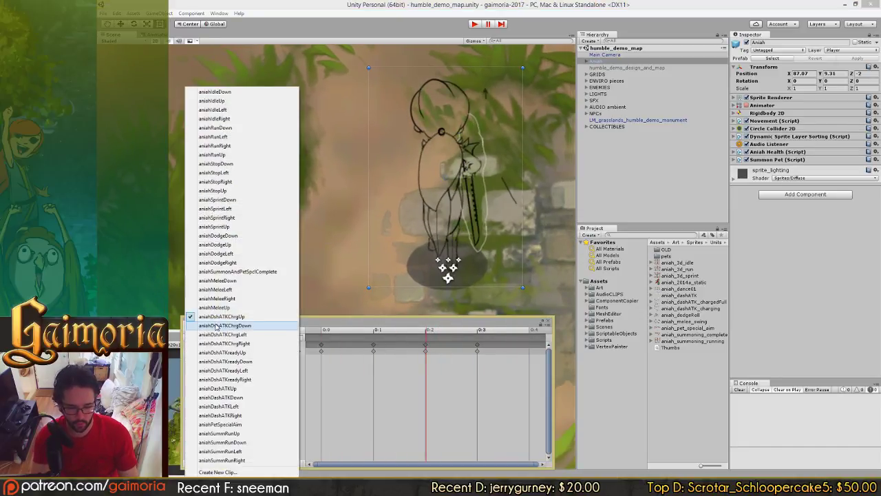
{"action": "left_click", "coordinate": [222, 325]}
{"action": "left_click", "coordinate": [220, 338]}
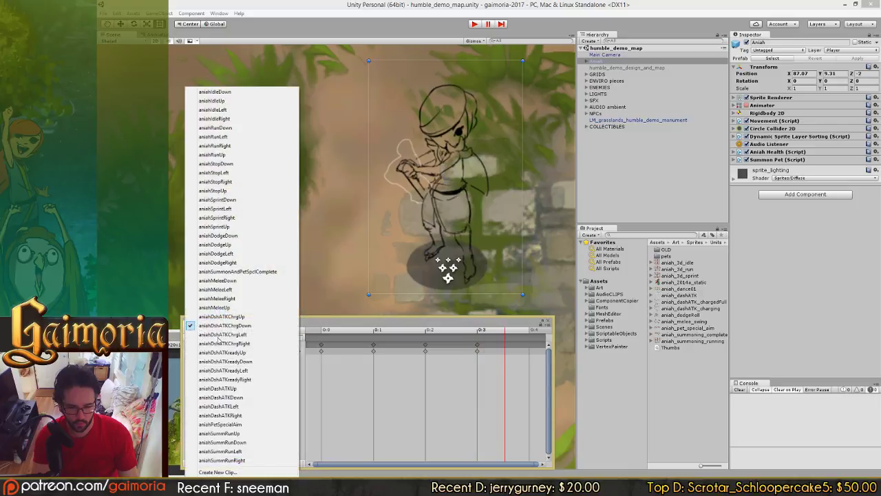
{"action": "left_click", "coordinate": [218, 335]}
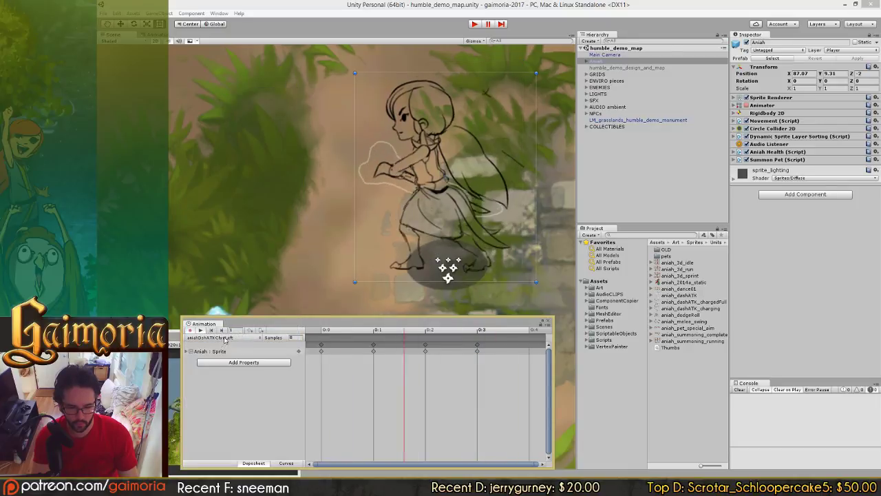
{"action": "left_click", "coordinate": [222, 337]}
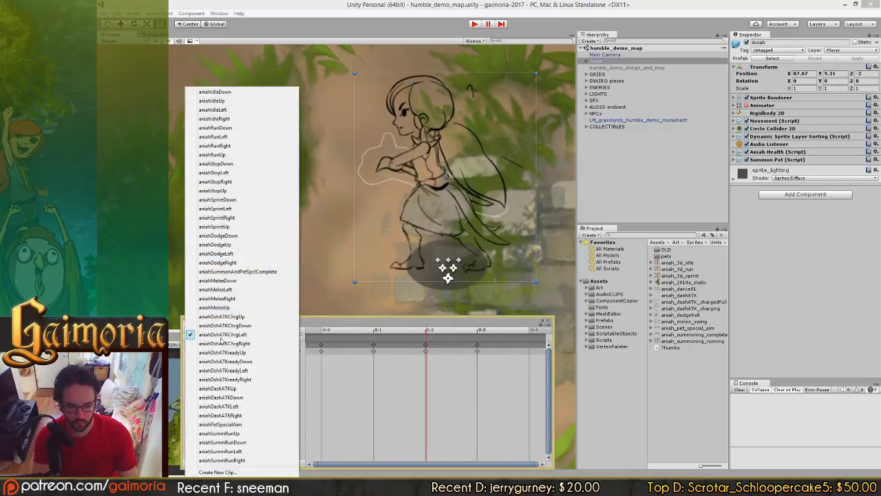
{"action": "left_click", "coordinate": [222, 343]}
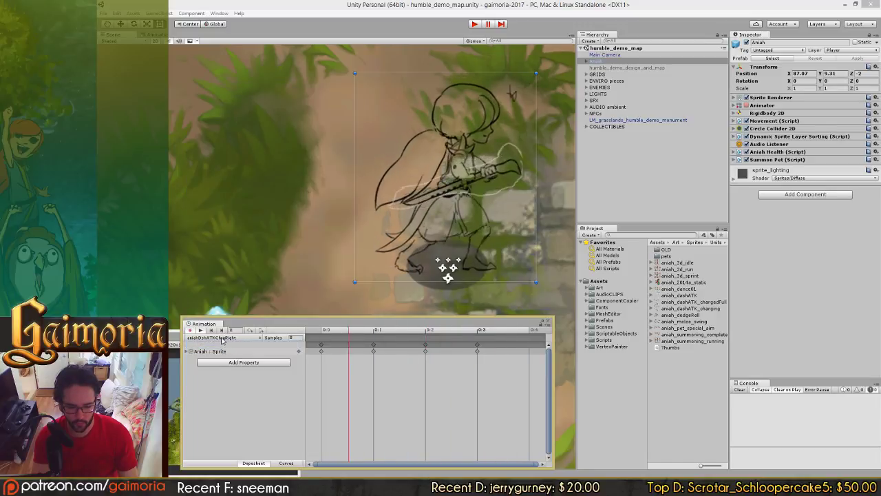
Step: Preview the dash-attack ready clips in turn: aniahDshATKreadyUp, aniahDshATKreadyDown, aniahDshATKreadyLeft and aniahDshATKreadyRight
{"action": "left_click", "coordinate": [222, 338]}
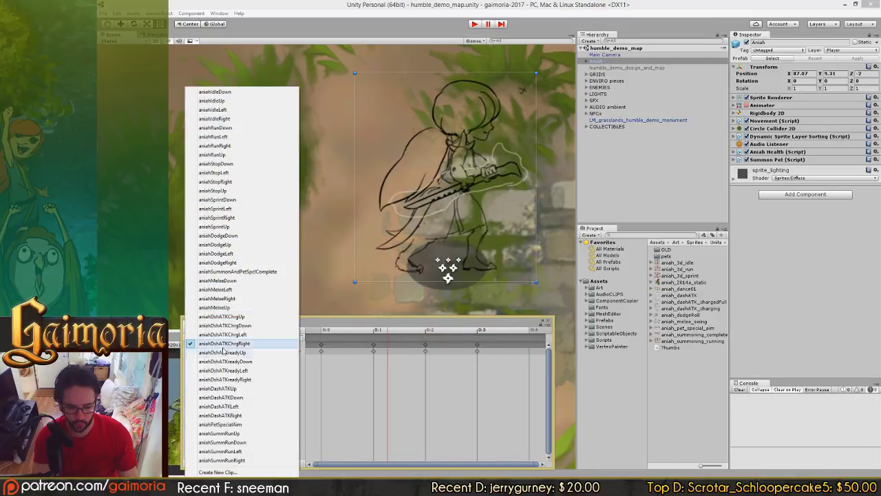
{"action": "left_click", "coordinate": [227, 360]}
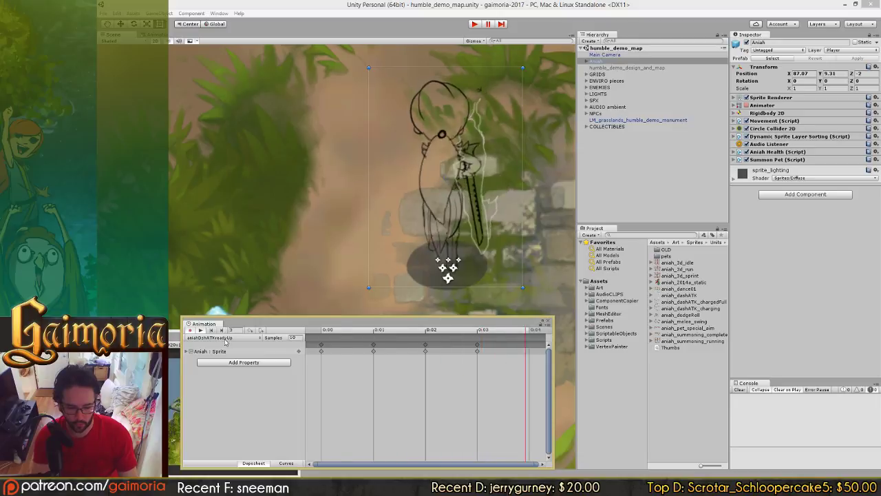
{"action": "left_click", "coordinate": [226, 339]}
{"action": "left_click", "coordinate": [230, 353]}
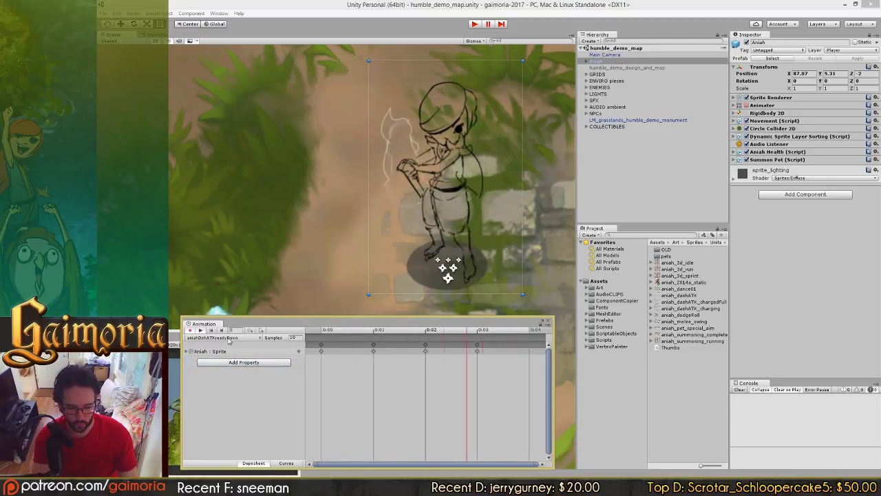
{"action": "left_click", "coordinate": [226, 338]}
{"action": "left_click", "coordinate": [223, 370]}
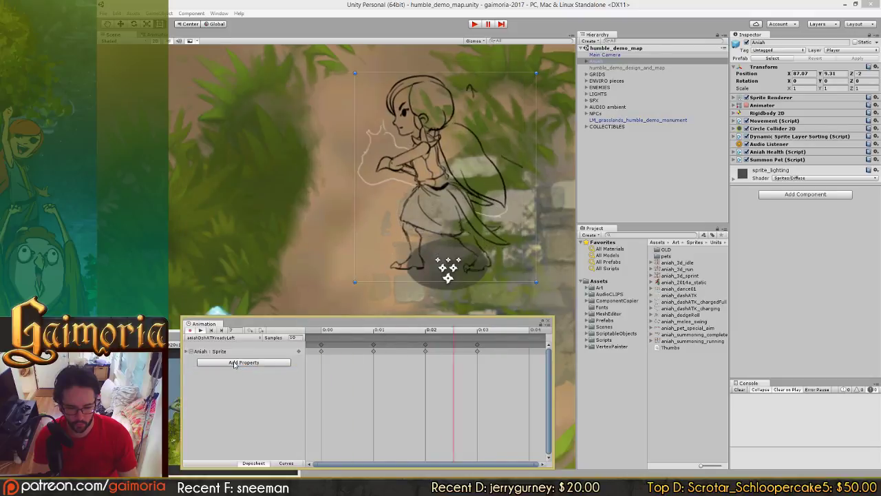
{"action": "left_click", "coordinate": [226, 338]}
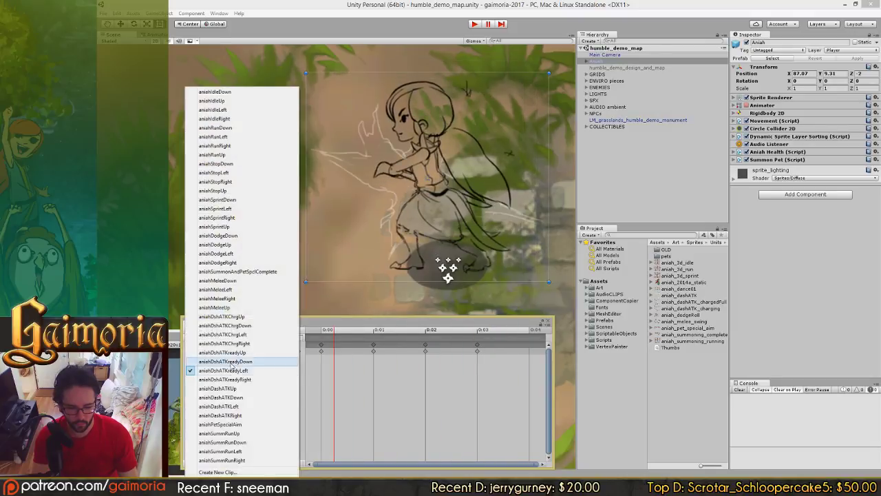
{"action": "left_click", "coordinate": [231, 371]}
{"action": "left_click", "coordinate": [226, 338]}
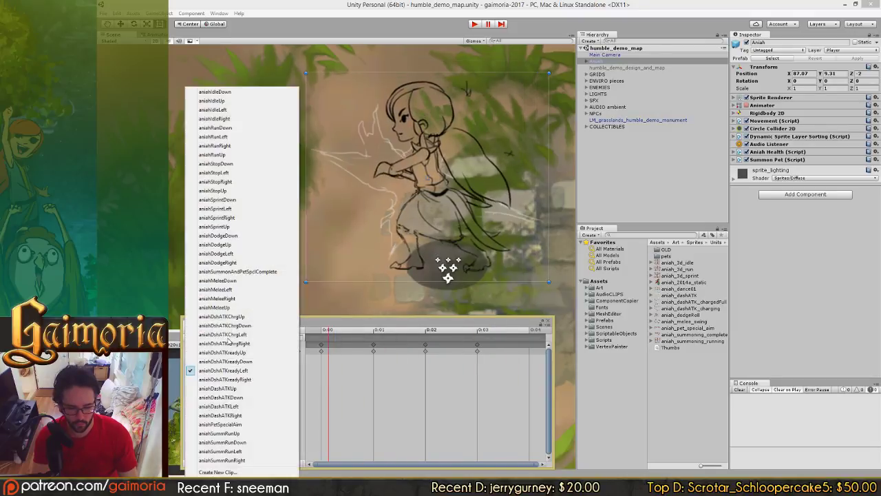
{"action": "left_click", "coordinate": [225, 379]}
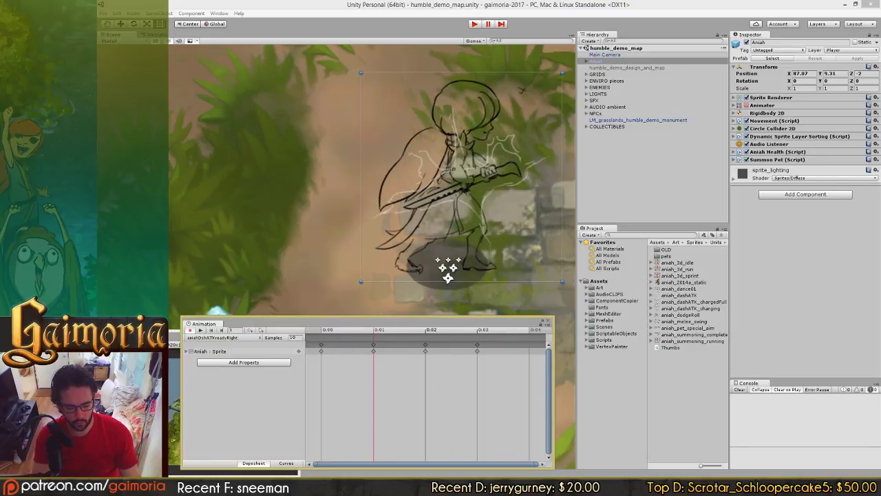
{"action": "mouse_move", "coordinate": [175, 482]}
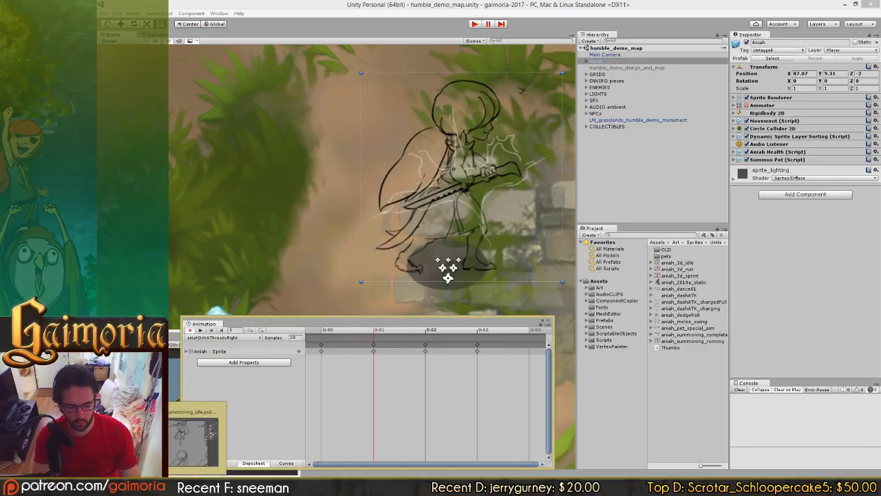
Step: Switch to Photoshop and add the skirts and legs of the third and fourth top-row figures to the lasso selection
{"action": "left_click", "coordinate": [176, 483]}
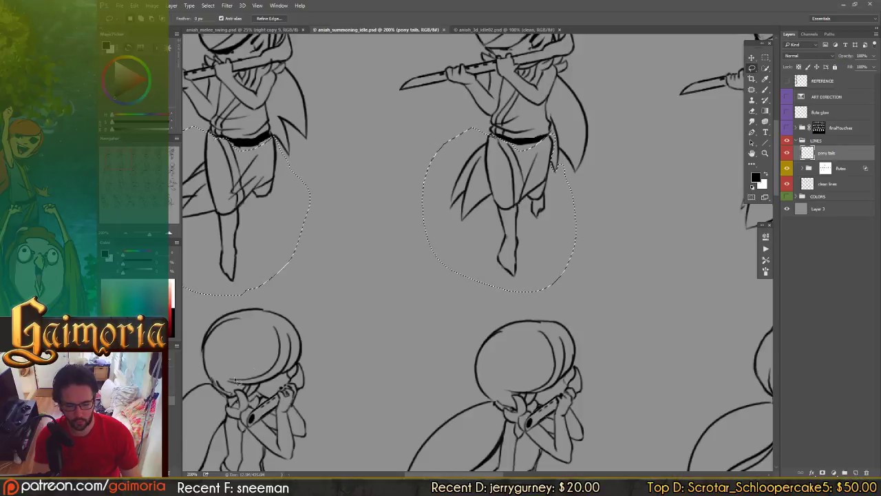
{"action": "left_click_drag", "start_coordinate": [358, 181], "coordinate": [388, 203]}
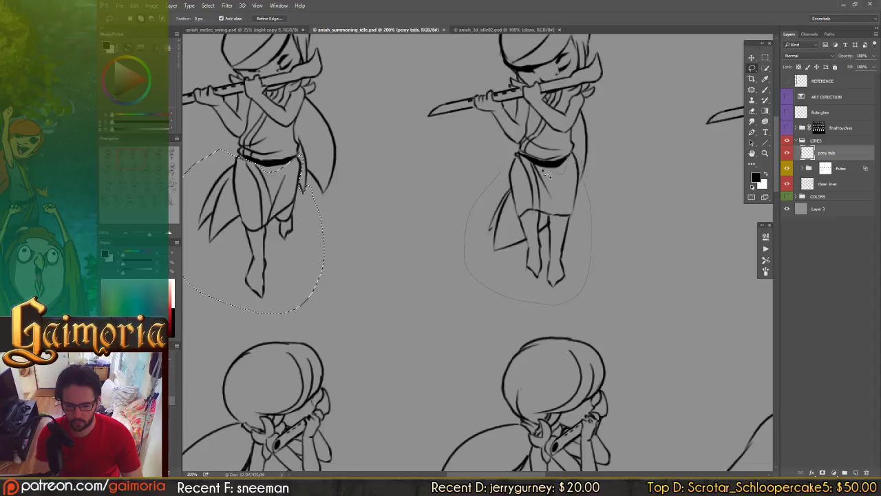
{"action": "left_click_drag", "start_coordinate": [499, 170], "coordinate": [506, 156]}
{"action": "left_click_drag", "start_coordinate": [406, 192], "coordinate": [193, 201]}
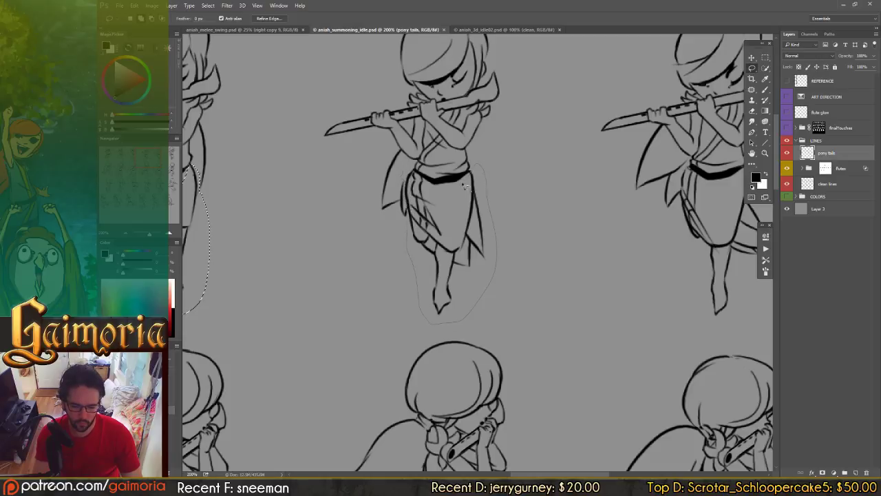
{"action": "left_click_drag", "start_coordinate": [417, 178], "coordinate": [412, 172]}
Step: Add the skirts and legs of the fifth and sixth top-row figures to the lasso selection
{"action": "left_click_drag", "start_coordinate": [647, 181], "coordinate": [420, 195]}
{"action": "left_click_drag", "start_coordinate": [533, 187], "coordinate": [520, 182]}
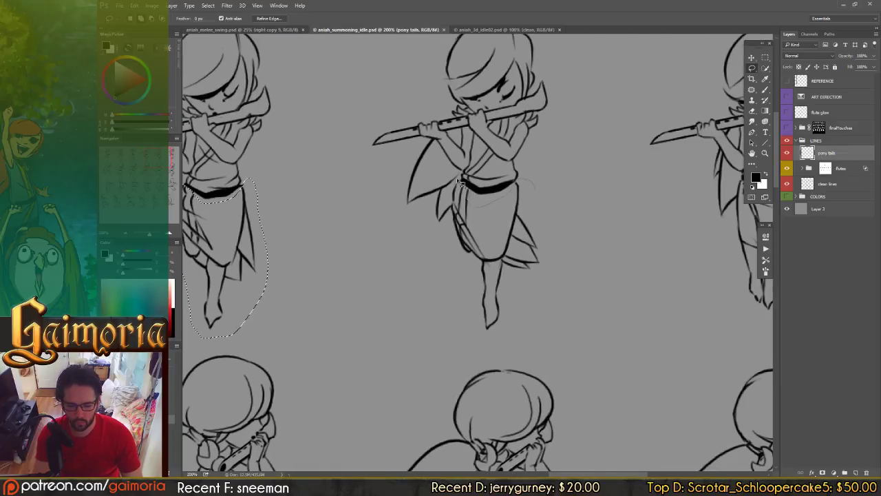
{"action": "left_click_drag", "start_coordinate": [545, 214], "coordinate": [468, 192], "text": "shift"}
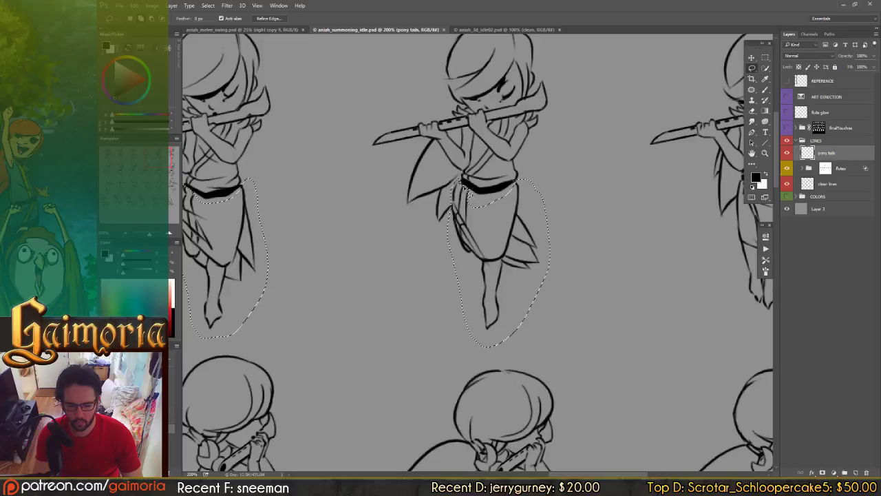
{"action": "left_click_drag", "start_coordinate": [651, 238], "coordinate": [426, 226]}
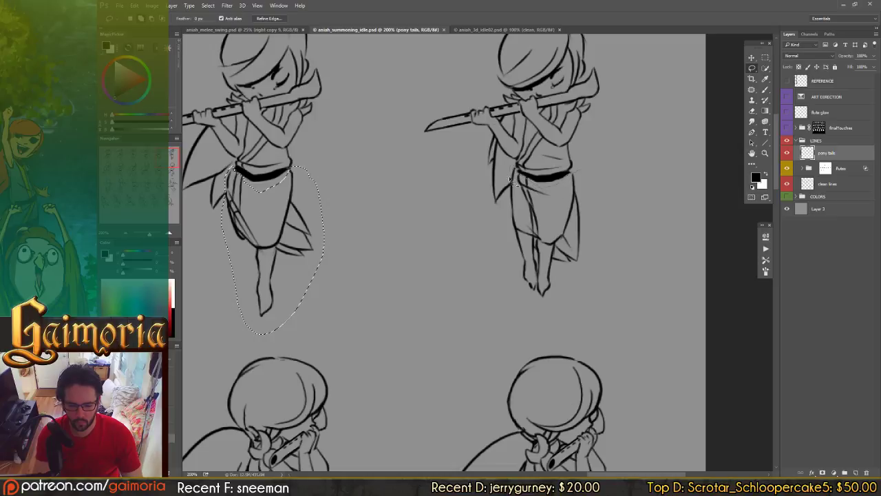
{"action": "left_click_drag", "start_coordinate": [590, 247], "coordinate": [534, 182], "text": "shift"}
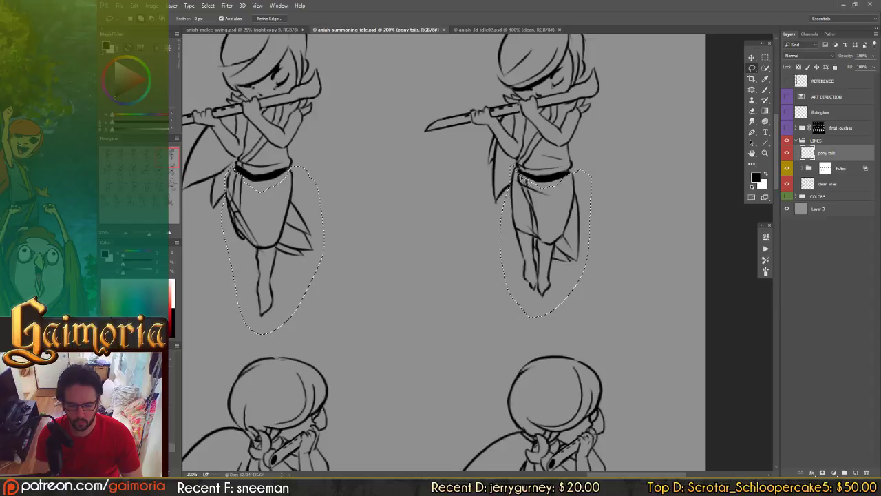
Step: Extend the lasso selection around the skirts and legs of the first two figures in the second row
{"action": "left_click_drag", "start_coordinate": [505, 211], "coordinate": [568, 211]}
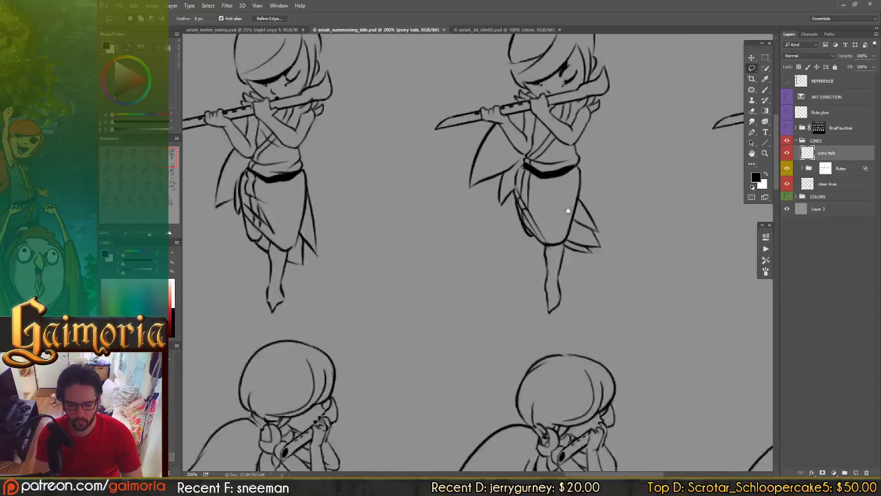
{"action": "left_click_drag", "start_coordinate": [358, 237], "coordinate": [551, 159]}
{"action": "left_click_drag", "start_coordinate": [386, 256], "coordinate": [585, 243]}
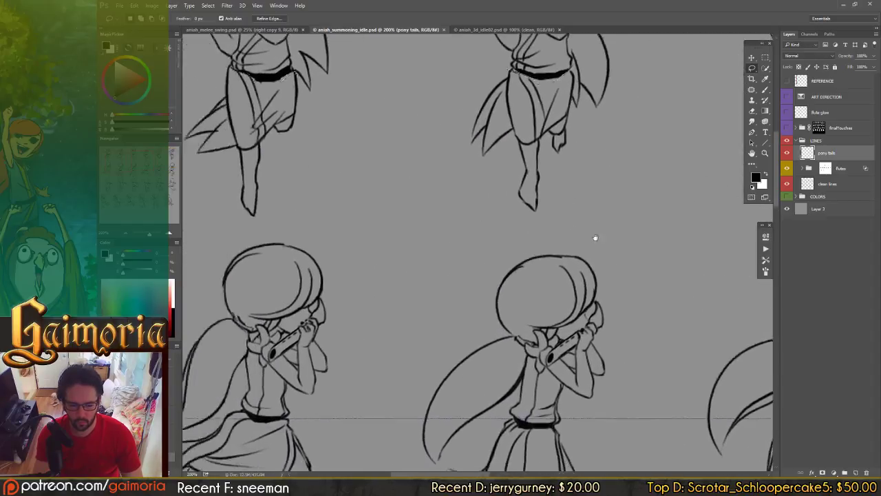
{"action": "left_click_drag", "start_coordinate": [275, 257], "coordinate": [516, 254]}
{"action": "left_click_drag", "start_coordinate": [544, 385], "coordinate": [516, 141]}
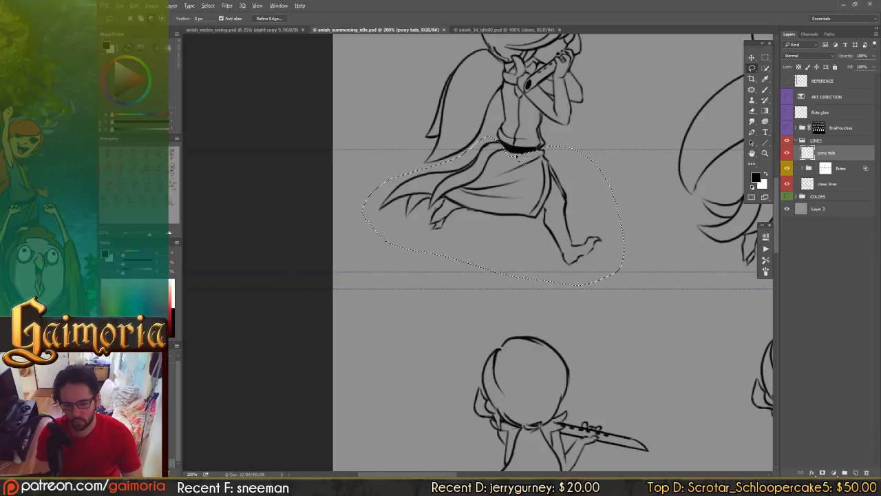
{"action": "scroll", "coordinate": [530, 164], "scroll_direction": "right", "scroll_amount": 5}
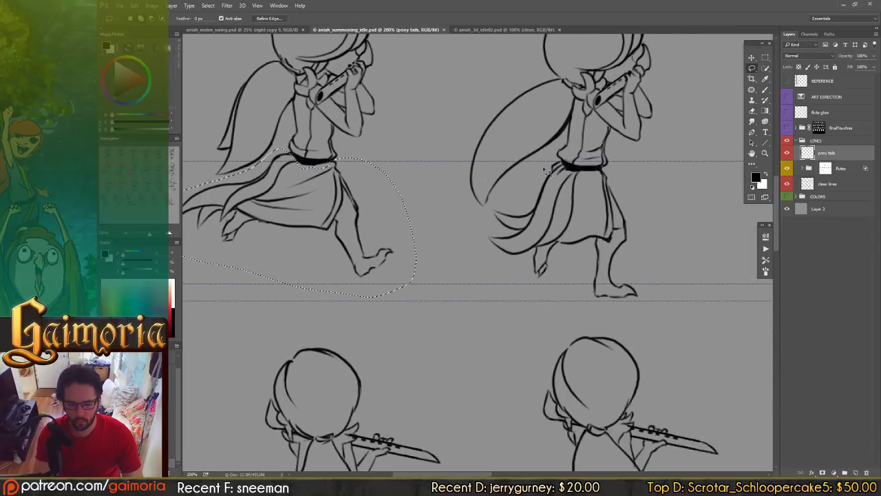
{"action": "left_click_drag", "start_coordinate": [622, 313], "coordinate": [630, 178]}
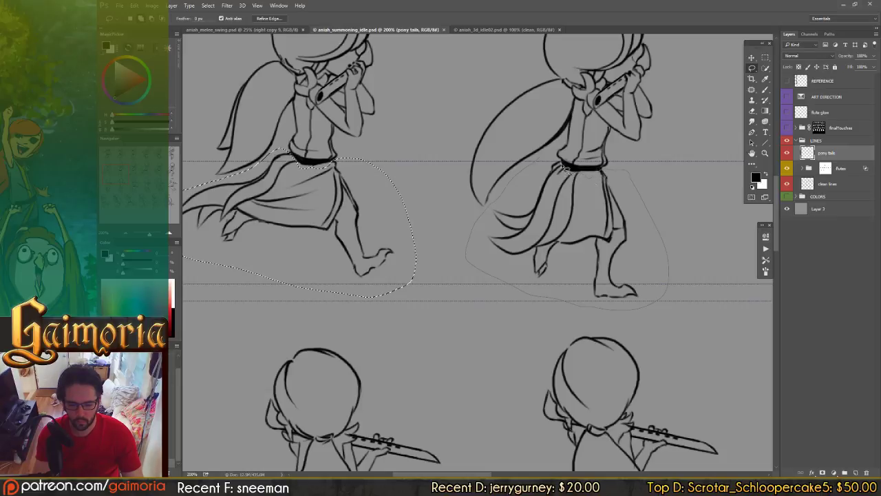
{"action": "left_click_drag", "start_coordinate": [566, 168], "coordinate": [544, 165], "text": "shift"}
Step: Add the skirts and legs of the third and fourth second-row figures to the lasso selection
{"action": "left_click_drag", "start_coordinate": [710, 216], "coordinate": [350, 187]}
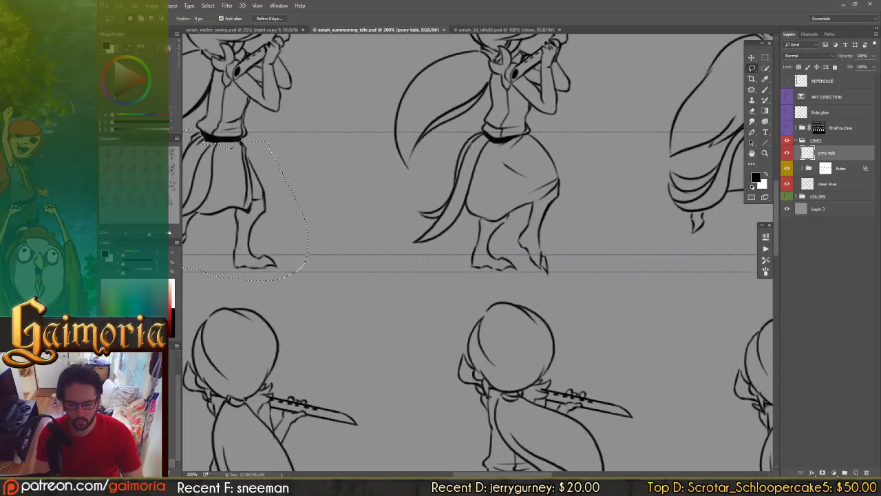
{"action": "mouse_move", "coordinate": [468, 143]}
{"action": "left_mouse_down"}
{"action": "mouse_move", "coordinate": [407, 215]}
{"action": "mouse_move", "coordinate": [472, 278]}
{"action": "left_mouse_up"}
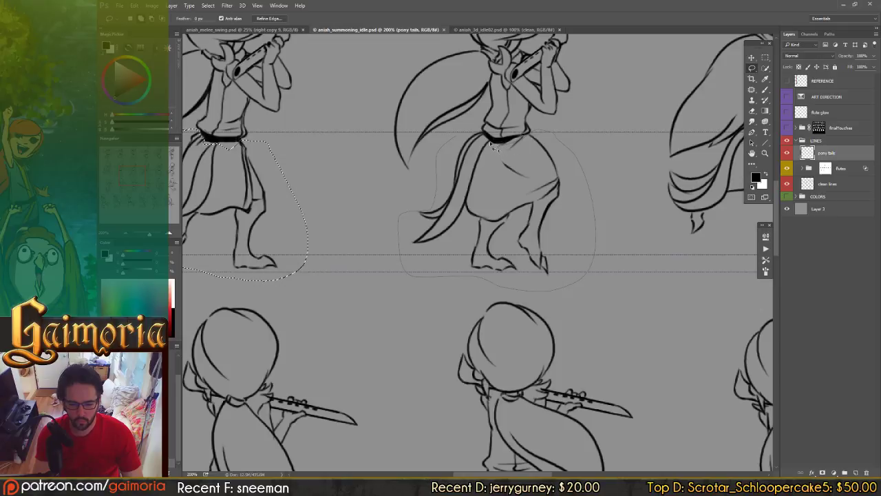
{"action": "left_click_drag", "start_coordinate": [467, 121], "coordinate": [468, 127]}
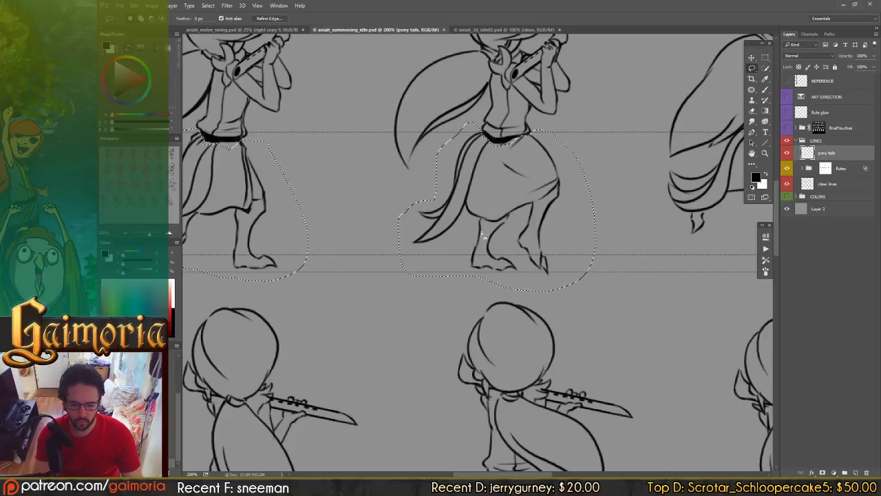
{"action": "left_click_drag", "start_coordinate": [637, 225], "coordinate": [380, 234]}
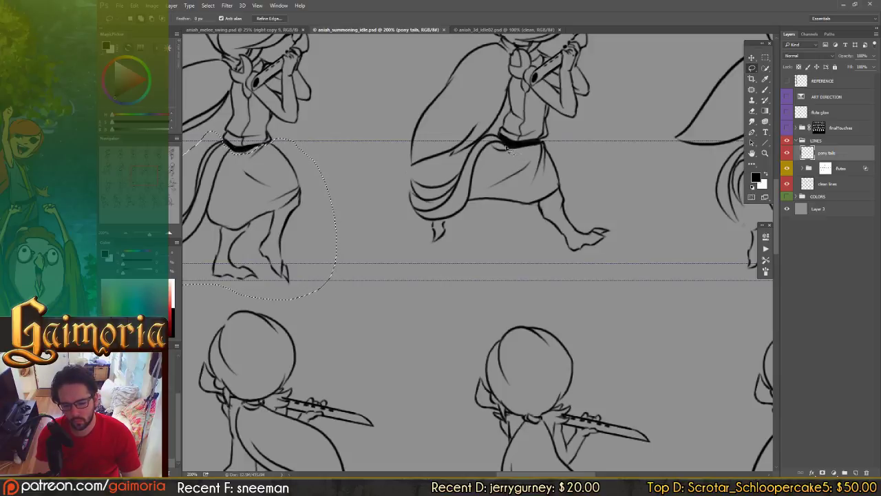
{"action": "mouse_move", "coordinate": [489, 136]}
{"action": "left_mouse_down"}
{"action": "mouse_move", "coordinate": [458, 173]}
{"action": "mouse_move", "coordinate": [396, 209]}
{"action": "mouse_move", "coordinate": [622, 267]}
{"action": "mouse_move", "coordinate": [556, 142]}
{"action": "mouse_move", "coordinate": [486, 142]}
{"action": "left_mouse_up"}
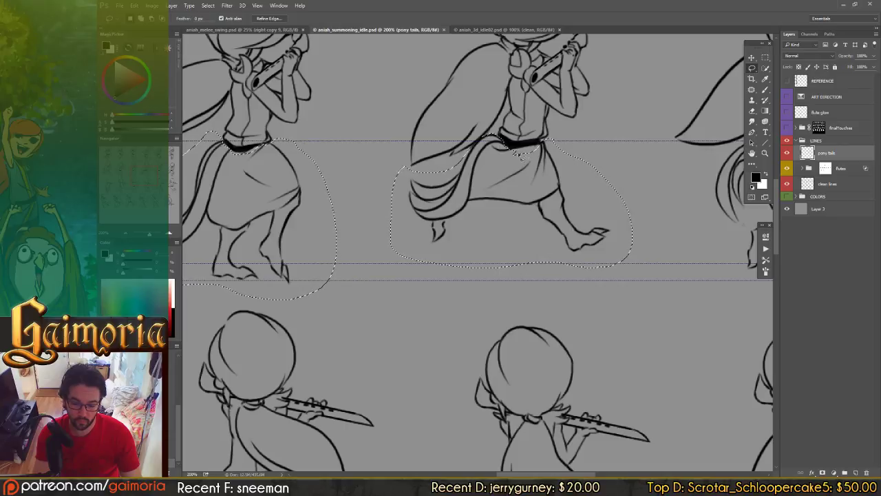
Step: Add the skirts, sashes and legs of the last two second-row figures to the lasso selection
{"action": "left_click_drag", "start_coordinate": [529, 178], "coordinate": [241, 172]}
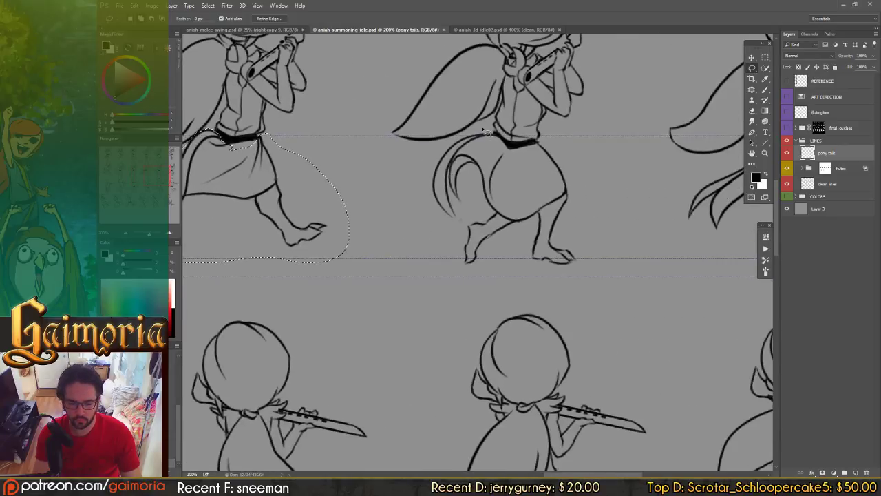
{"action": "mouse_move", "coordinate": [468, 138]}
{"action": "left_mouse_down"}
{"action": "mouse_move", "coordinate": [422, 178]}
{"action": "mouse_move", "coordinate": [513, 285]}
{"action": "left_mouse_up"}
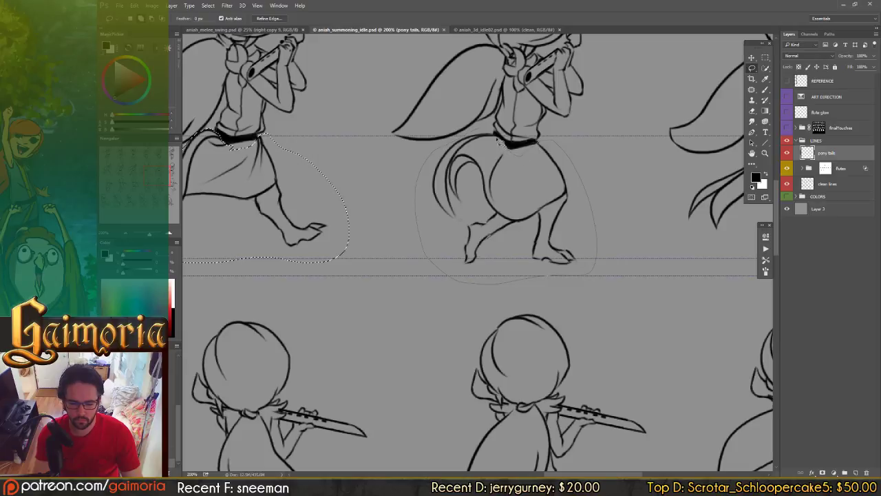
{"action": "left_click_drag", "start_coordinate": [491, 133], "coordinate": [479, 129]}
{"action": "left_click_drag", "start_coordinate": [642, 183], "coordinate": [382, 191]}
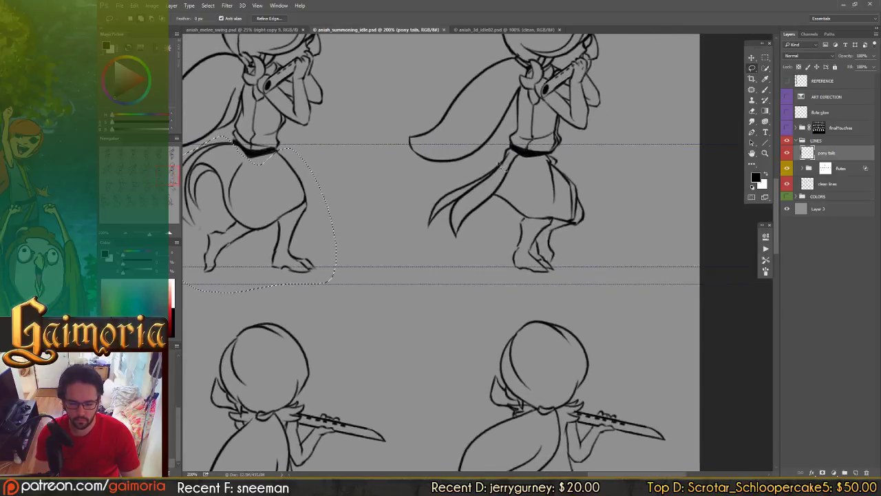
{"action": "left_click_drag", "start_coordinate": [499, 152], "coordinate": [427, 181]}
{"action": "left_click_drag", "start_coordinate": [559, 158], "coordinate": [553, 160]}
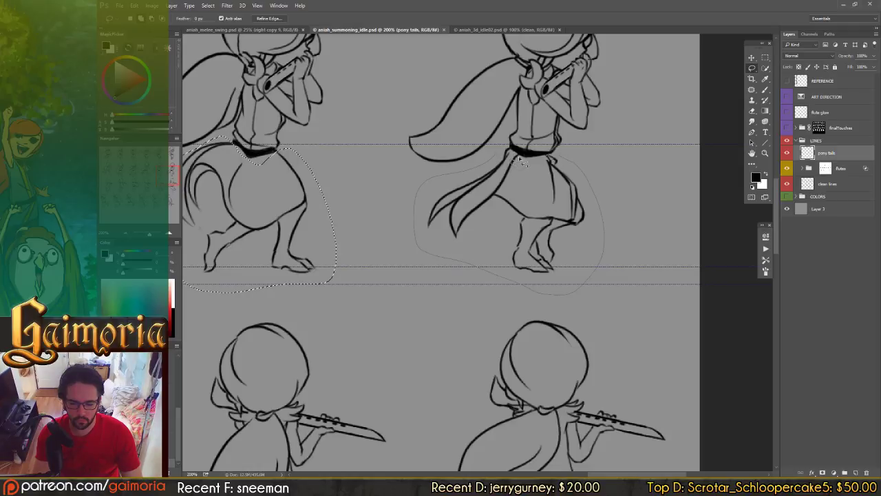
{"action": "left_click_drag", "start_coordinate": [514, 157], "coordinate": [513, 159]}
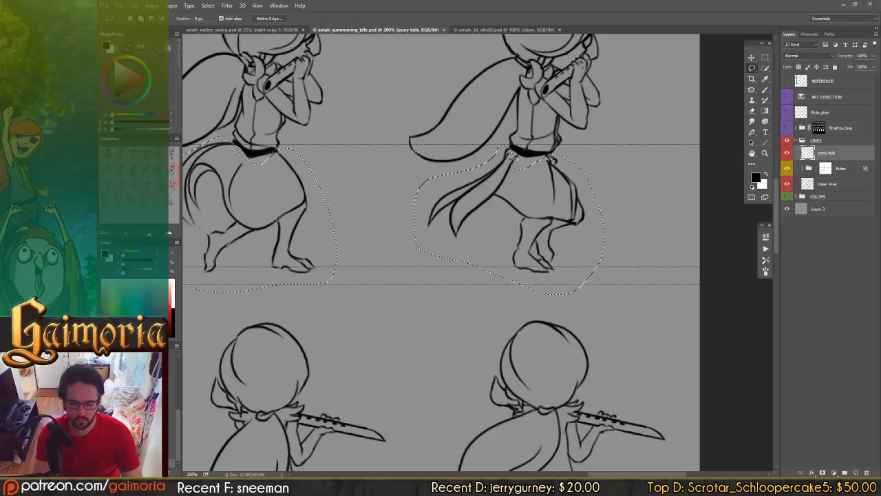
Step: Extend the lasso selection around the skirts and legs of the first two back-view figures in the third row
{"action": "left_click_drag", "start_coordinate": [425, 240], "coordinate": [722, 164]}
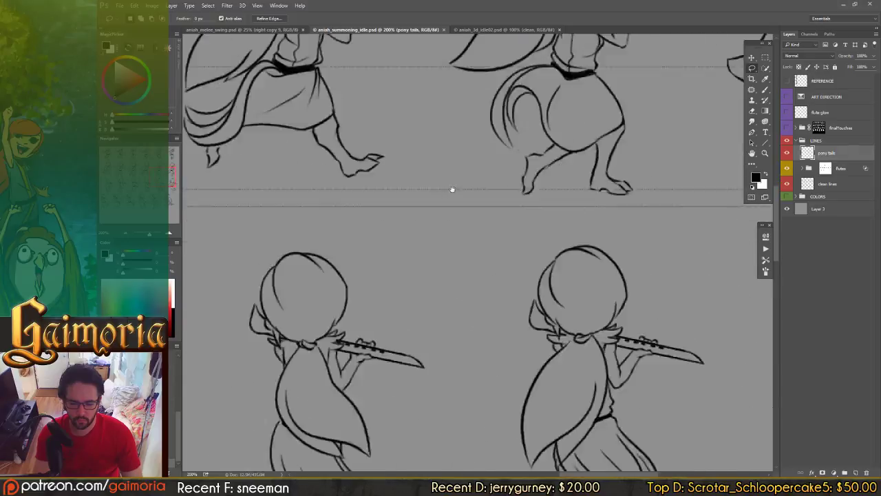
{"action": "left_click_drag", "start_coordinate": [451, 189], "coordinate": [733, 232]}
{"action": "scroll", "coordinate": [556, 211], "scroll_direction": "down", "scroll_amount": 10}
{"action": "scroll", "coordinate": [472, 124], "scroll_direction": "left", "scroll_amount": 3, "text": "ctrl"}
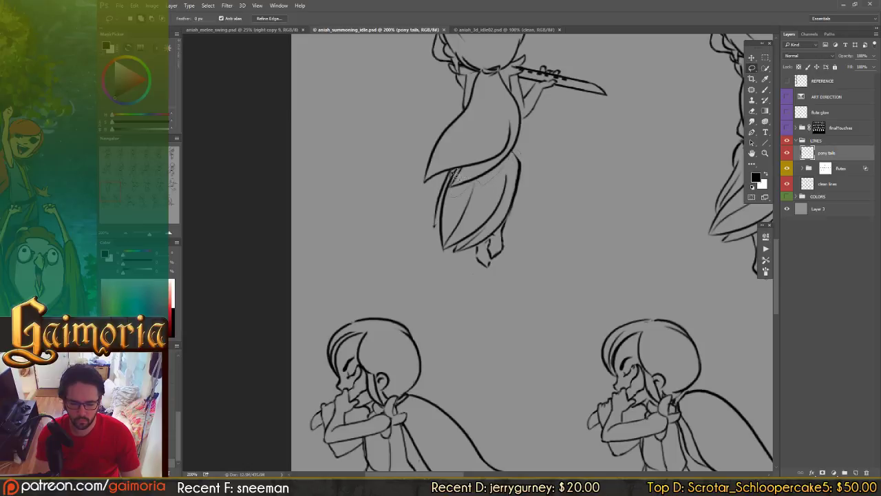
{"action": "left_click_drag", "start_coordinate": [537, 164], "coordinate": [451, 171]}
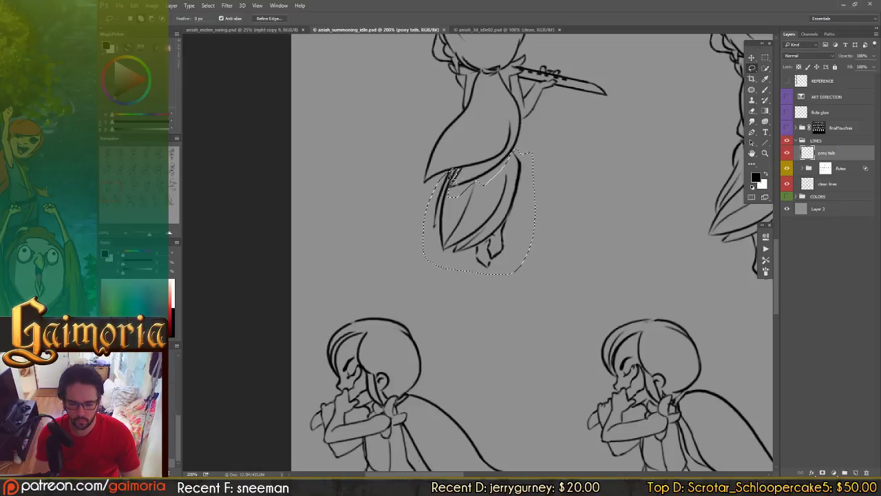
{"action": "left_click_drag", "start_coordinate": [519, 228], "coordinate": [223, 207]}
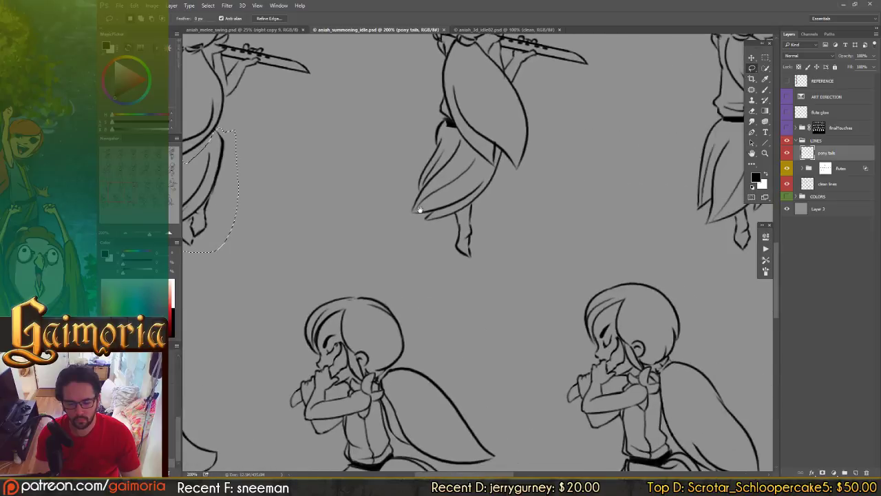
{"action": "mouse_move", "coordinate": [417, 123]}
{"action": "left_mouse_down", "text": "shift"}
{"action": "mouse_move", "coordinate": [490, 267]}
{"action": "mouse_move", "coordinate": [501, 160]}
{"action": "mouse_move", "coordinate": [440, 128]}
{"action": "left_mouse_up", "text": "shift"}
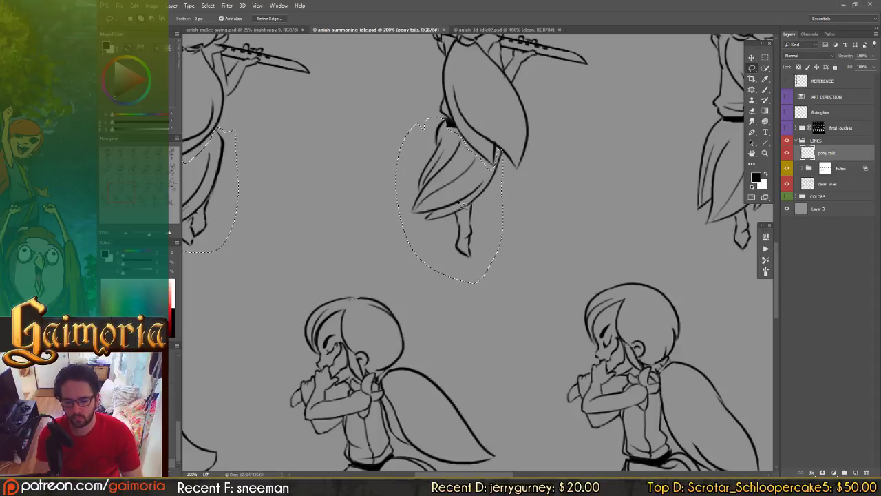
{"action": "key", "text": "ctrl+d"}
Step: Add the skirts and legs of the third and fourth back-view figures to the lasso selection
{"action": "left_click_drag", "start_coordinate": [530, 203], "coordinate": [425, 204]}
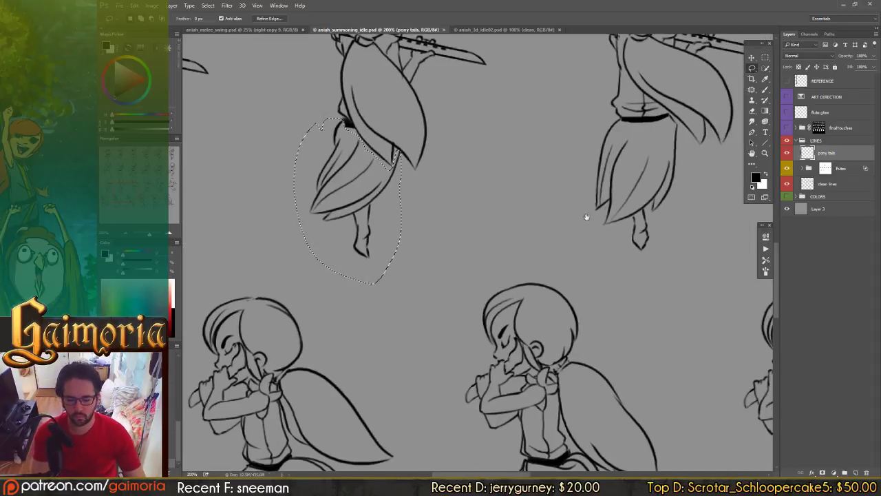
{"action": "mouse_move", "coordinate": [590, 181]}
{"action": "left_mouse_down"}
{"action": "mouse_move", "coordinate": [517, 187]}
{"action": "mouse_move", "coordinate": [526, 188]}
{"action": "left_mouse_up"}
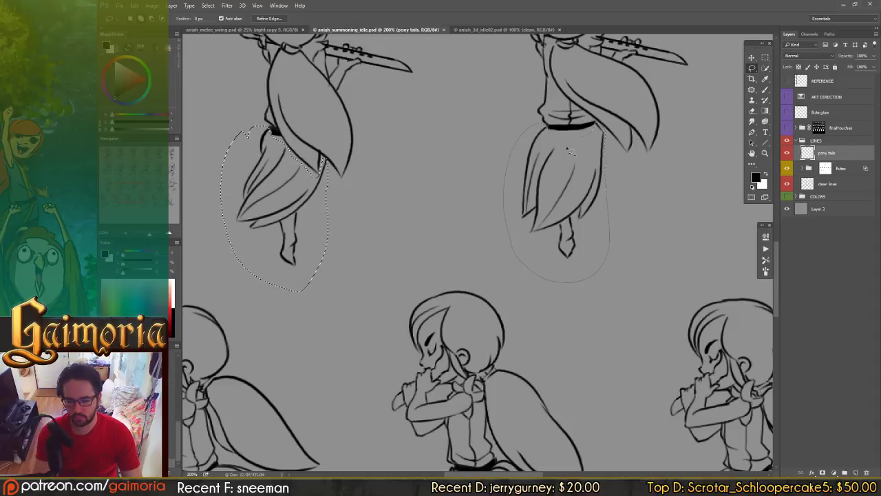
{"action": "left_click_drag", "start_coordinate": [568, 148], "coordinate": [549, 129], "text": "shift"}
{"action": "left_click_drag", "start_coordinate": [586, 178], "coordinate": [413, 178]}
{"action": "left_click_drag", "start_coordinate": [598, 169], "coordinate": [446, 170]}
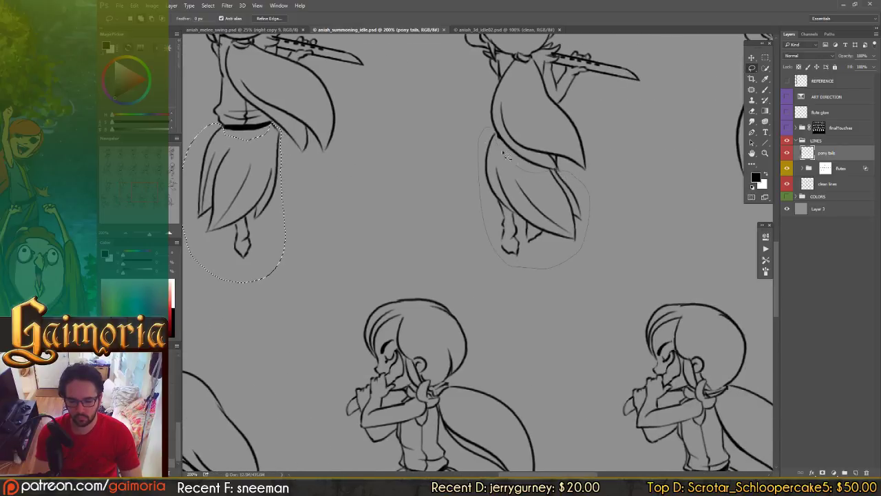
{"action": "left_click_drag", "start_coordinate": [502, 153], "coordinate": [494, 129], "text": "shift"}
Step: Lasso around the skirts and legs of the last two back-view figures in the third row
{"action": "mouse_move", "coordinate": [600, 191]}
{"action": "left_mouse_down"}
{"action": "mouse_move", "coordinate": [353, 172]}
{"action": "mouse_move", "coordinate": [544, 229]}
{"action": "left_mouse_up"}
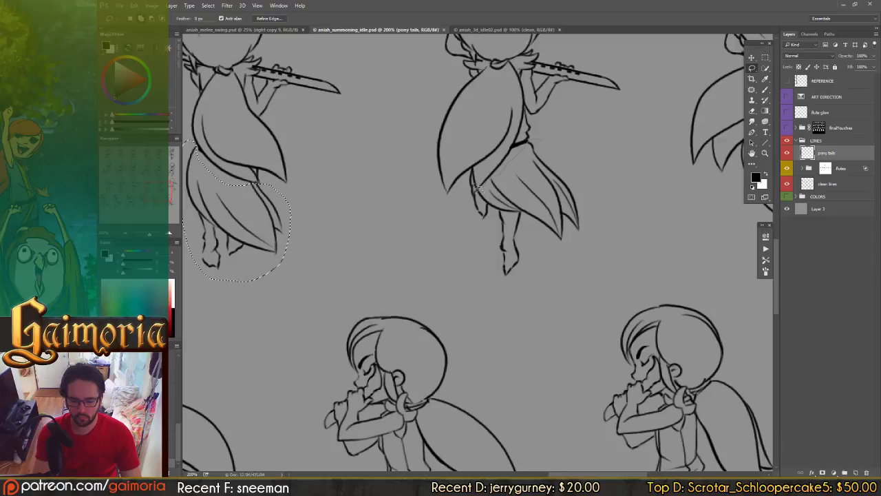
{"action": "left_click_drag", "start_coordinate": [515, 296], "coordinate": [592, 187]}
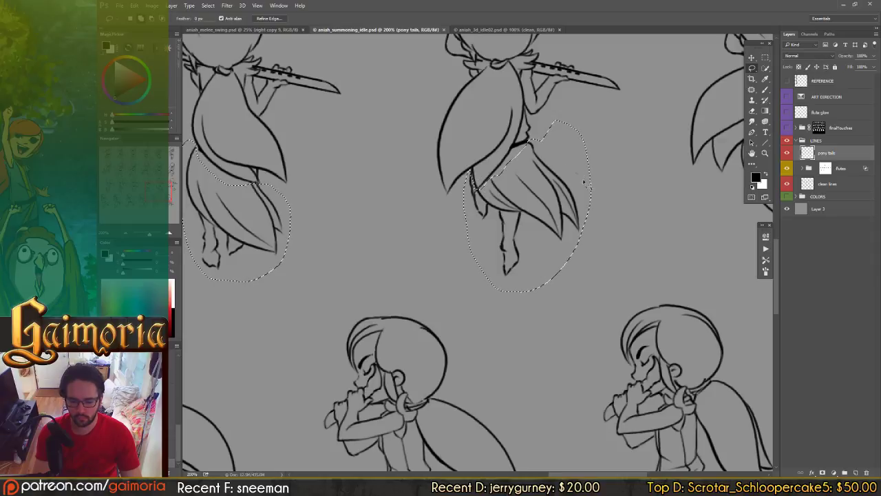
{"action": "left_click_drag", "start_coordinate": [736, 163], "coordinate": [486, 186]}
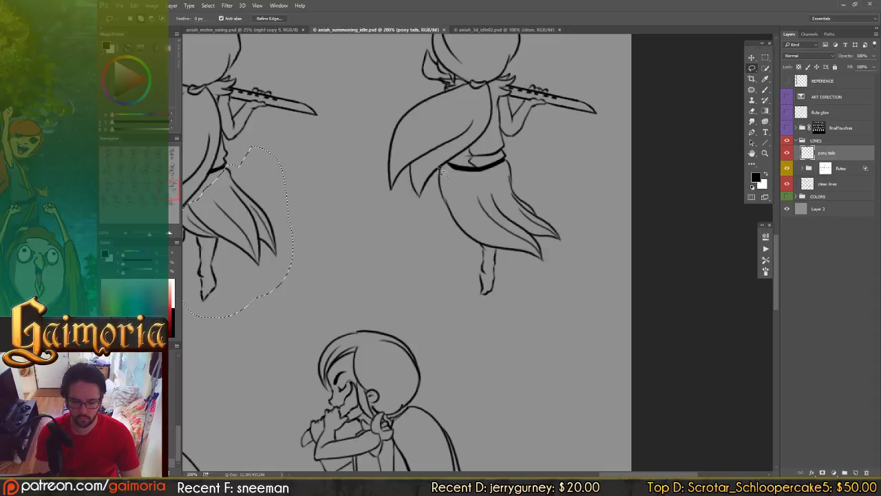
{"action": "mouse_move", "coordinate": [509, 159]}
{"action": "left_mouse_down"}
{"action": "mouse_move", "coordinate": [497, 184]}
{"action": "mouse_move", "coordinate": [481, 190]}
{"action": "mouse_move", "coordinate": [618, 185]}
{"action": "left_mouse_up"}
{"action": "key", "text": "ctrl+d"}
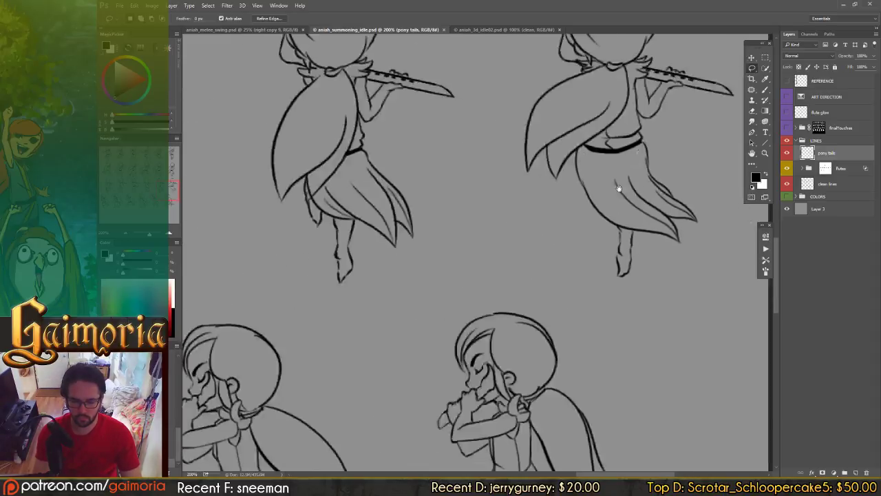
Step: Lasso around the skirt, sash and legs of the first left-facing figure in the fourth row
{"action": "left_click_drag", "start_coordinate": [441, 172], "coordinate": [640, 148]}
{"action": "left_click_drag", "start_coordinate": [475, 207], "coordinate": [689, 193]}
{"action": "left_click_drag", "start_coordinate": [258, 206], "coordinate": [661, 183]}
{"action": "left_click_drag", "start_coordinate": [591, 195], "coordinate": [730, 180]}
{"action": "left_click_drag", "start_coordinate": [378, 215], "coordinate": [490, 75]}
{"action": "left_click_drag", "start_coordinate": [490, 351], "coordinate": [489, 170]}
{"action": "scroll", "coordinate": [489, 169], "scroll_direction": "up", "scroll_amount": 3}
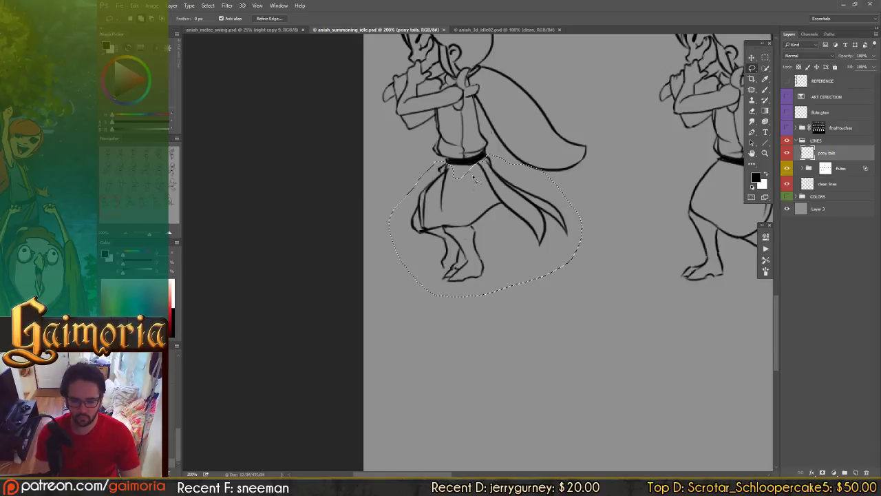
Step: Add the skirt, sash and legs of the second left-facing figure in the fourth row to the lasso selection
{"action": "key", "text": "ctrl+d"}
{"action": "left_click_drag", "start_coordinate": [519, 172], "coordinate": [308, 180]}
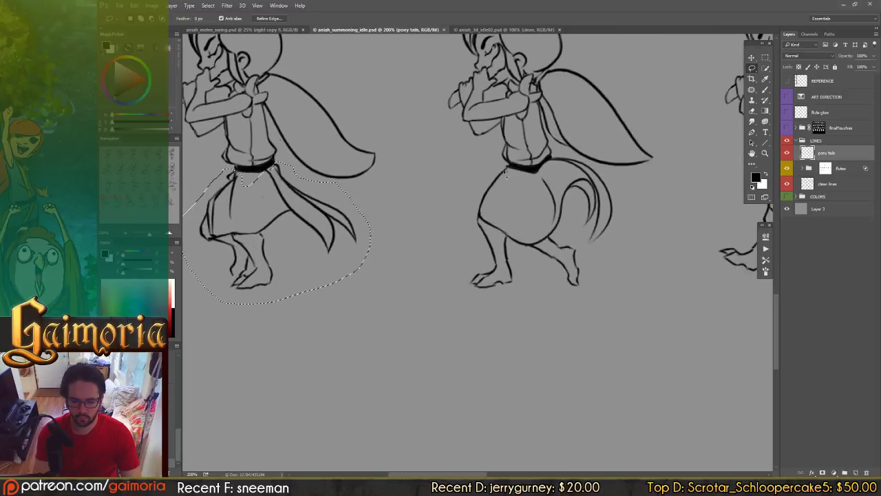
{"action": "mouse_move", "coordinate": [475, 168]}
{"action": "left_mouse_down", "text": "shift"}
{"action": "mouse_move", "coordinate": [442, 280]}
{"action": "mouse_move", "coordinate": [612, 261]}
{"action": "left_mouse_up", "text": "shift"}
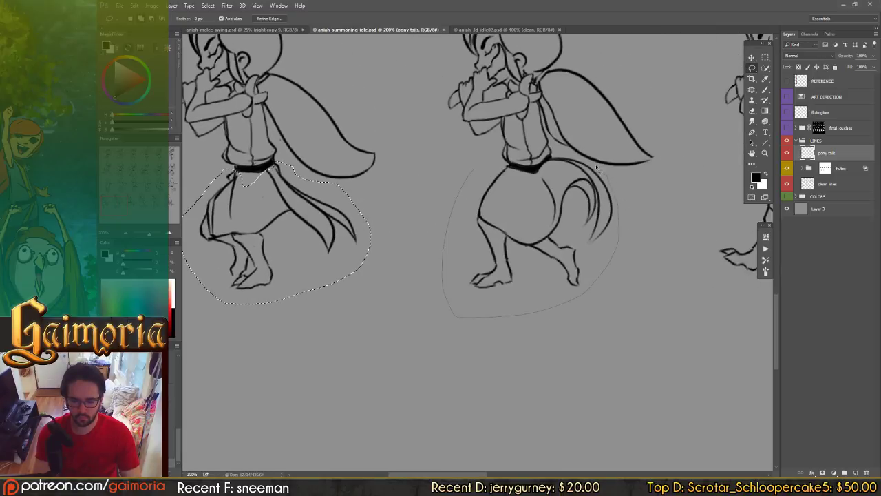
{"action": "left_click_drag", "start_coordinate": [572, 157], "coordinate": [561, 159]}
{"action": "left_click_drag", "start_coordinate": [487, 167], "coordinate": [482, 170], "text": "shift"}
Step: Extend the lasso selection around the skirts and legs of the third and fourth left-facing figures in the fourth row
{"action": "left_click_drag", "start_coordinate": [498, 176], "coordinate": [208, 157]}
{"action": "mouse_move", "coordinate": [462, 151]}
{"action": "left_mouse_down", "text": "shift"}
{"action": "mouse_move", "coordinate": [424, 191]}
{"action": "mouse_move", "coordinate": [584, 270]}
{"action": "mouse_move", "coordinate": [625, 228]}
{"action": "mouse_move", "coordinate": [627, 181]}
{"action": "mouse_move", "coordinate": [590, 170]}
{"action": "left_mouse_up", "text": "shift"}
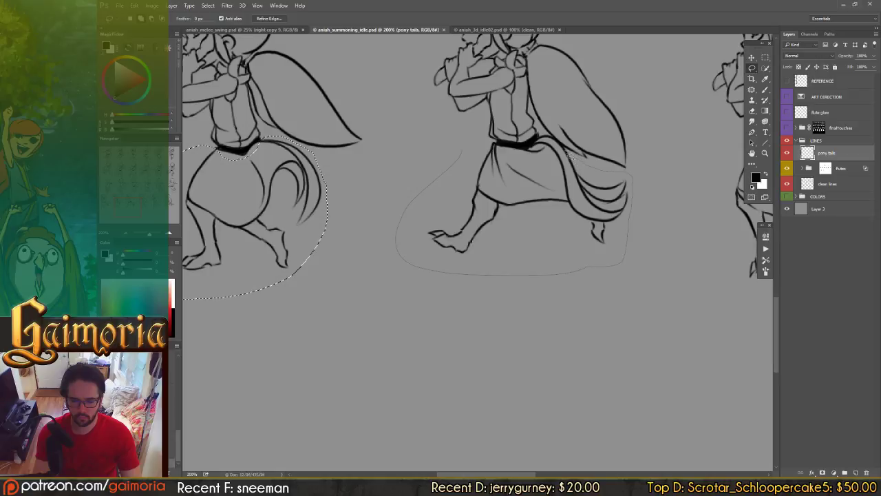
{"action": "mouse_move", "coordinate": [552, 137]}
{"action": "left_mouse_down"}
{"action": "mouse_move", "coordinate": [532, 152]}
{"action": "mouse_move", "coordinate": [495, 144]}
{"action": "left_mouse_up"}
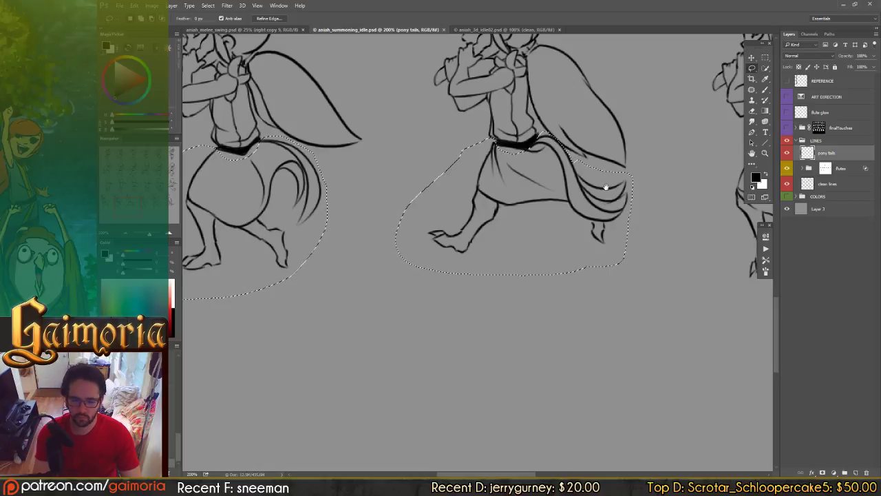
{"action": "scroll", "coordinate": [555, 147], "scroll_direction": "right", "scroll_amount": 5}
{"action": "left_click_drag", "start_coordinate": [504, 138], "coordinate": [494, 310]}
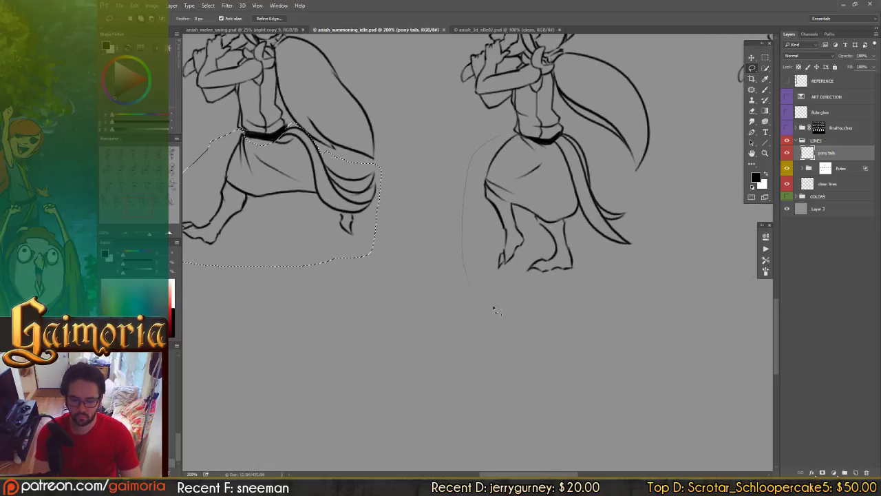
{"action": "mouse_move", "coordinate": [571, 137]}
{"action": "left_mouse_down"}
{"action": "mouse_move", "coordinate": [546, 149]}
{"action": "mouse_move", "coordinate": [517, 139]}
{"action": "left_mouse_up"}
Step: Lasso around the skirts, sashes and legs of the last two left-facing figures in the fourth row
{"action": "left_click_drag", "start_coordinate": [624, 208], "coordinate": [486, 169]}
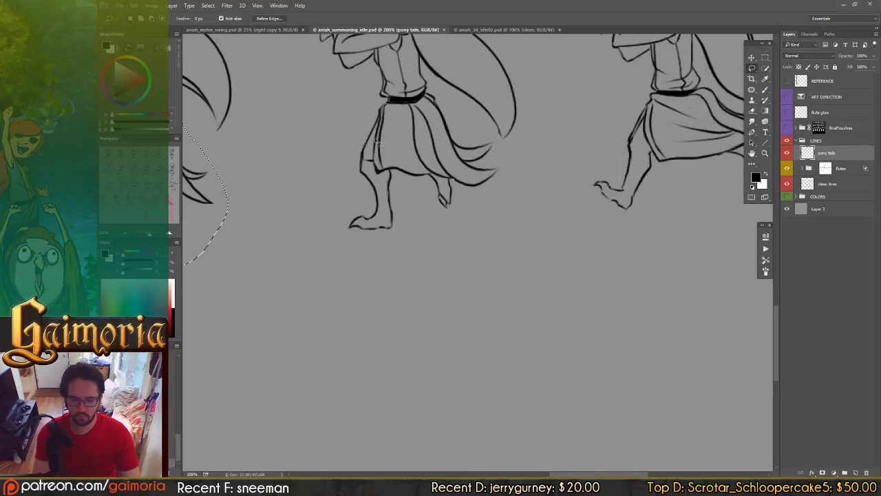
{"action": "mouse_move", "coordinate": [346, 125]}
{"action": "left_mouse_down"}
{"action": "mouse_move", "coordinate": [329, 232]}
{"action": "mouse_move", "coordinate": [527, 184]}
{"action": "left_mouse_up"}
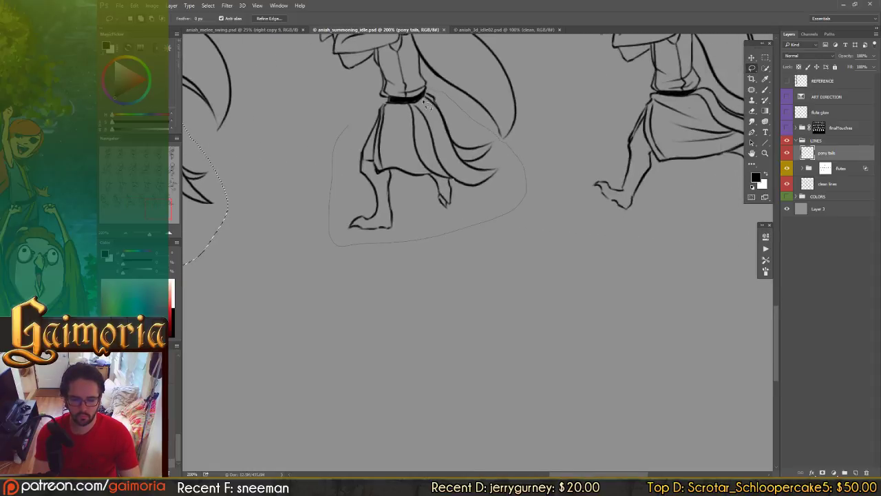
{"action": "left_click_drag", "start_coordinate": [420, 107], "coordinate": [348, 126]}
{"action": "left_click_drag", "start_coordinate": [582, 152], "coordinate": [369, 164]}
{"action": "mouse_move", "coordinate": [390, 130]}
{"action": "left_mouse_down"}
{"action": "mouse_move", "coordinate": [444, 252]}
{"action": "mouse_move", "coordinate": [605, 133]}
{"action": "mouse_move", "coordinate": [509, 110]}
{"action": "left_mouse_up"}
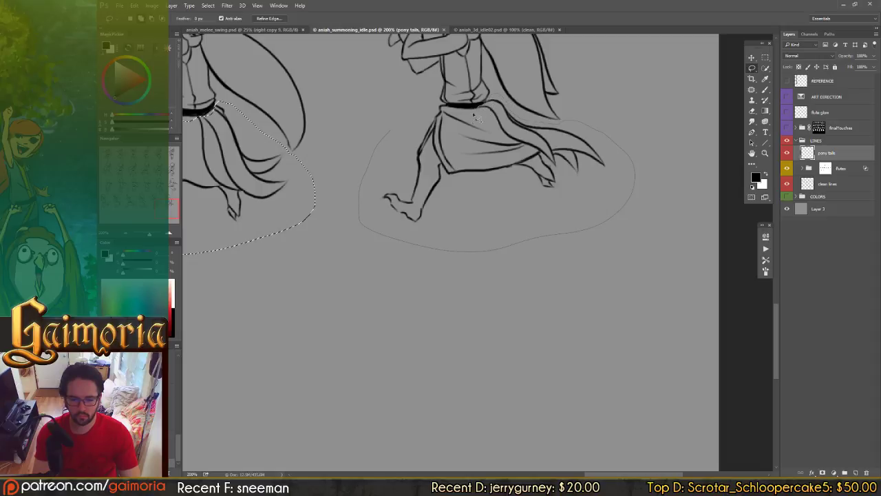
{"action": "left_click_drag", "start_coordinate": [459, 115], "coordinate": [442, 109]}
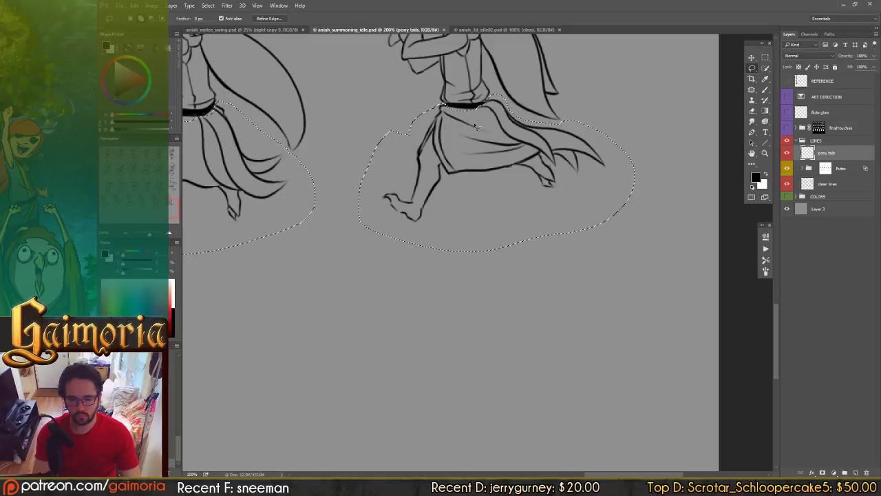
Step: Look over the sprite sheet from the fourth row back up to the first row to check the leg selections
{"action": "mouse_move", "coordinate": [210, 315]}
{"action": "left_mouse_down"}
{"action": "mouse_move", "coordinate": [551, 187]}
{"action": "mouse_move", "coordinate": [660, 169]}
{"action": "left_mouse_up"}
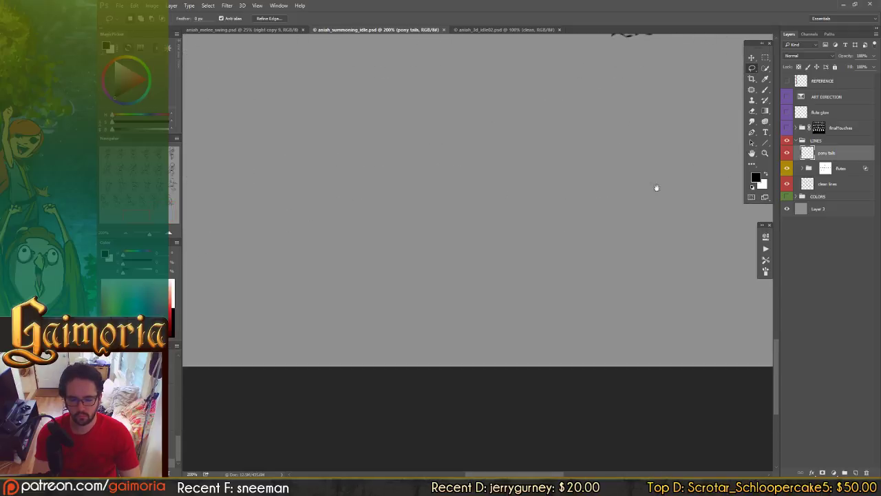
{"action": "mouse_move", "coordinate": [564, 159]}
{"action": "left_mouse_down"}
{"action": "mouse_move", "coordinate": [642, 255]}
{"action": "mouse_move", "coordinate": [695, 358]}
{"action": "left_mouse_up"}
{"action": "left_click_drag", "start_coordinate": [536, 174], "coordinate": [444, 426]}
{"action": "left_click_drag", "start_coordinate": [540, 82], "coordinate": [495, 303]}
{"action": "left_click_drag", "start_coordinate": [551, 148], "coordinate": [522, 344]}
{"action": "mouse_move", "coordinate": [540, 158]}
{"action": "left_mouse_down"}
{"action": "mouse_move", "coordinate": [528, 285]}
{"action": "mouse_move", "coordinate": [583, 238]}
{"action": "mouse_move", "coordinate": [585, 358]}
{"action": "mouse_move", "coordinate": [599, 232]}
{"action": "mouse_move", "coordinate": [407, 212]}
{"action": "mouse_move", "coordinate": [498, 230]}
{"action": "mouse_move", "coordinate": [490, 144]}
{"action": "mouse_move", "coordinate": [447, 249]}
{"action": "left_mouse_up"}
{"action": "scroll", "coordinate": [472, 258], "scroll_direction": "down", "scroll_amount": 10}
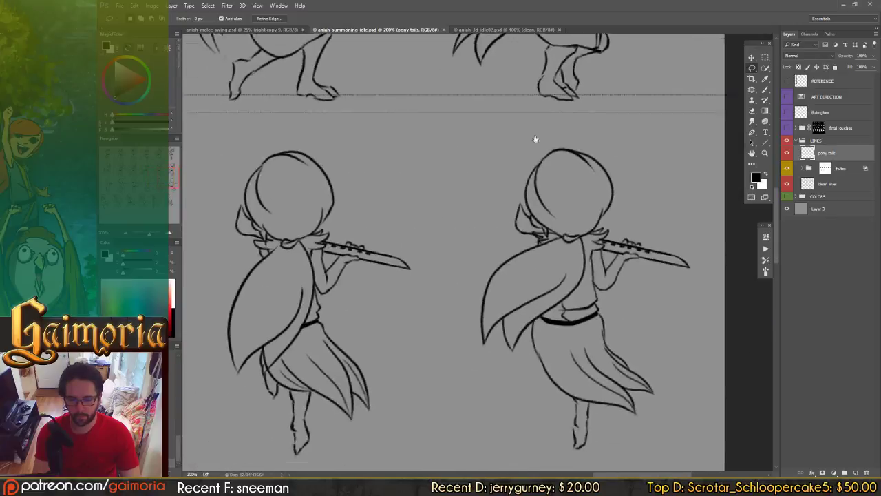
{"action": "left_click_drag", "start_coordinate": [476, 251], "coordinate": [623, 195]}
{"action": "left_click_drag", "start_coordinate": [448, 103], "coordinate": [674, 196]}
{"action": "left_click_drag", "start_coordinate": [506, 72], "coordinate": [667, 213]}
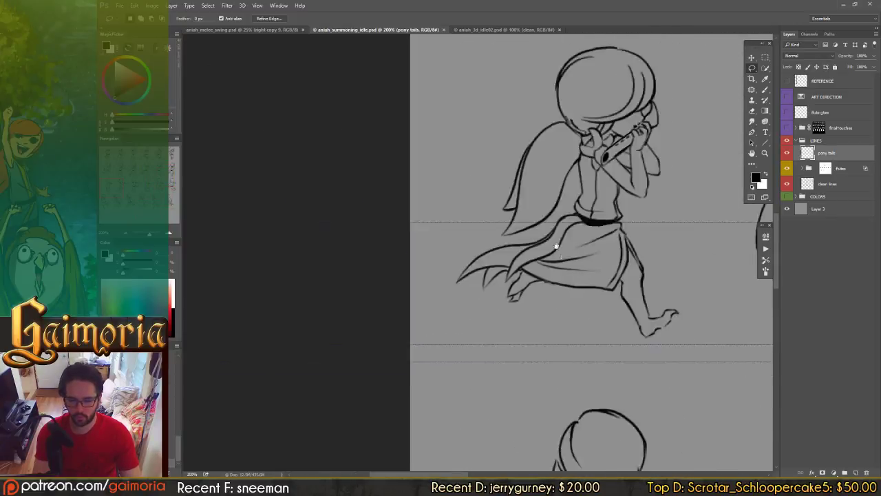
{"action": "left_click_drag", "start_coordinate": [468, 121], "coordinate": [501, 242]}
{"action": "left_click_drag", "start_coordinate": [585, 90], "coordinate": [545, 222]}
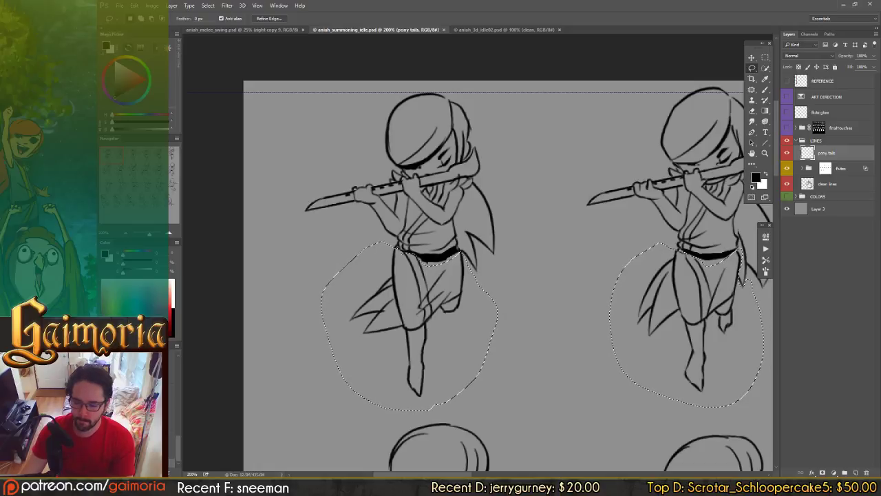
Step: Cut the selected skirts and legs out of the clean lines layer and paste them in place on a new layer
{"action": "left_click", "coordinate": [812, 184]}
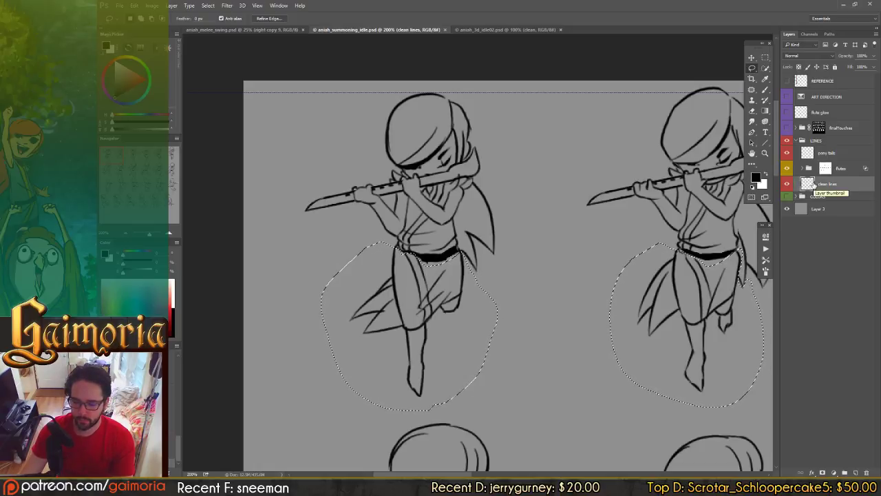
{"action": "left_click_drag", "start_coordinate": [618, 225], "coordinate": [604, 221]}
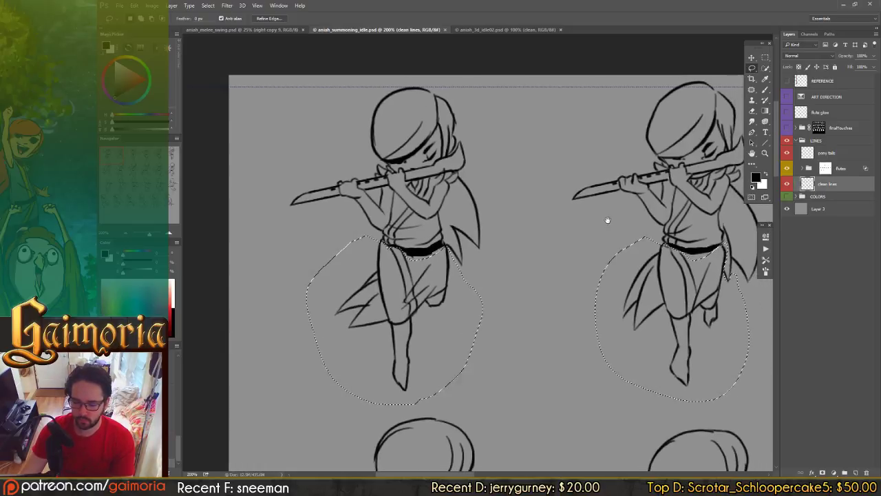
{"action": "key", "text": "ctrl+d"}
{"action": "key", "text": "ctrl+x"}
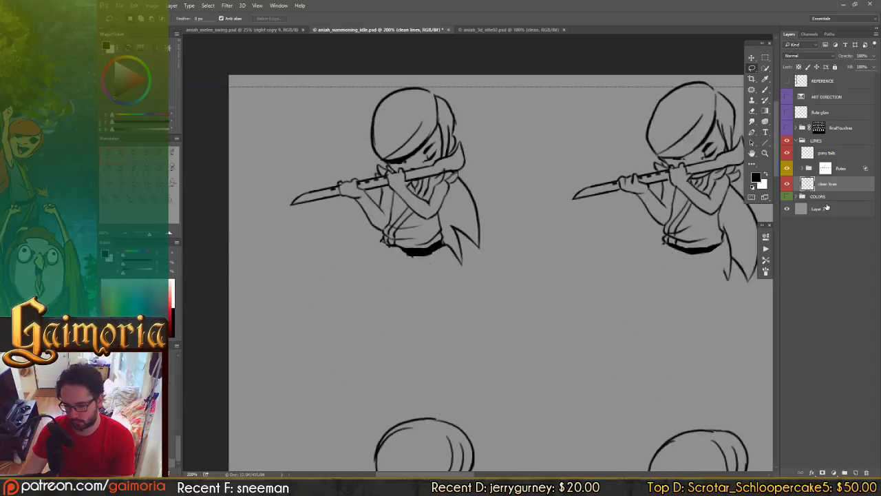
{"action": "key", "text": "ctrl+v"}
Step: Rename the new layer to legs and hide it
{"action": "double_click", "coordinate": [825, 184]}
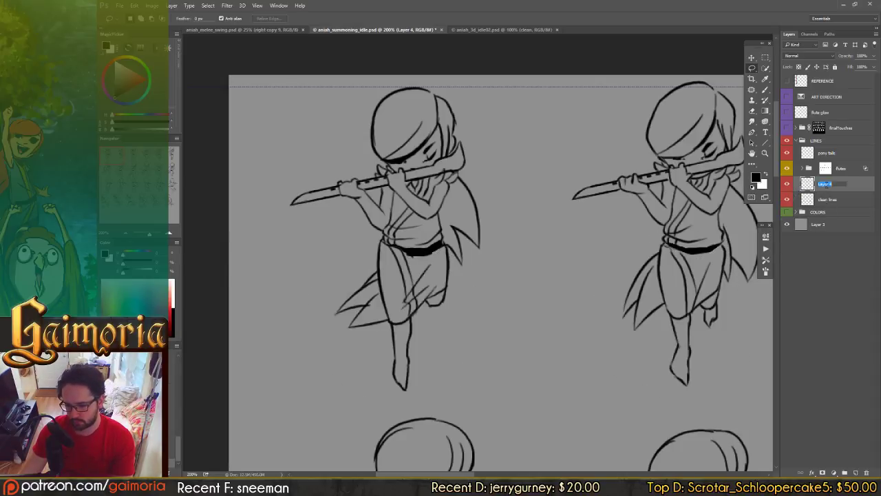
{"action": "type", "text": "legs"}
{"action": "key", "text": "Return"}
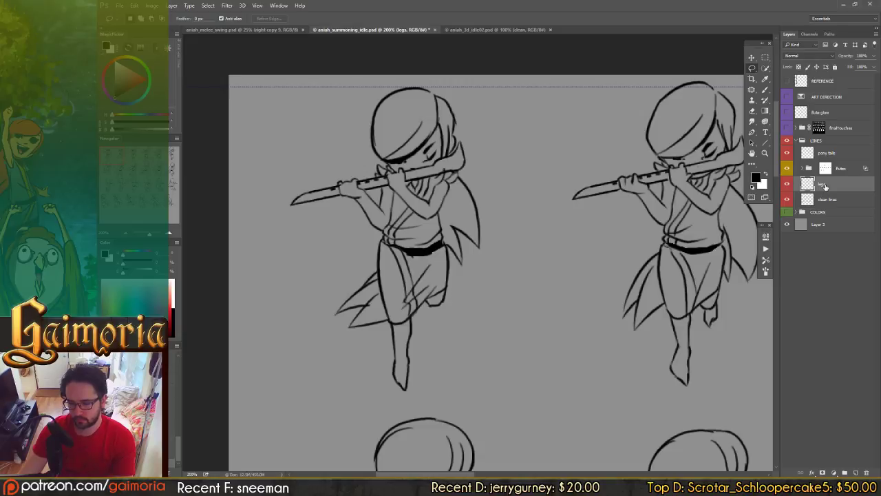
{"action": "left_click", "coordinate": [788, 185]}
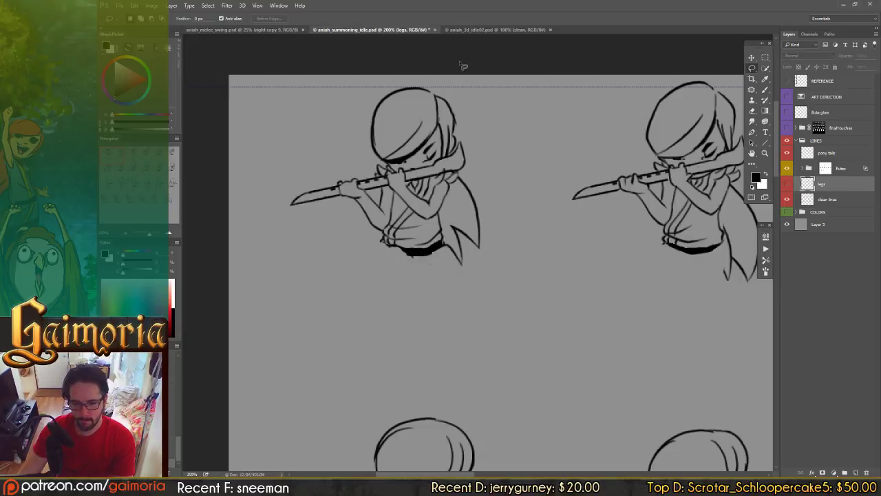
Step: In aniah_3d_idle02.psd, lasso the skirt and legs of the first front-view figure and trim the selection's outer edges
{"action": "left_click", "coordinate": [478, 30]}
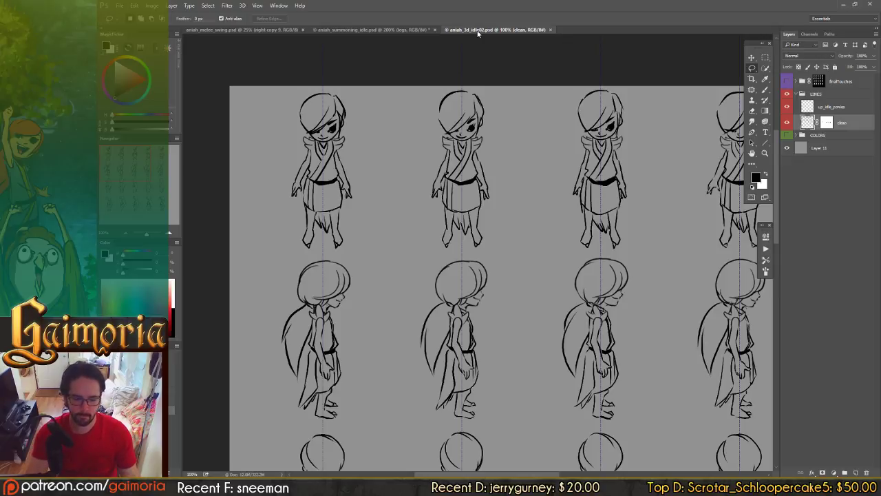
{"action": "scroll", "coordinate": [424, 262], "scroll_direction": "up", "scroll_amount": 4, "text": "alt"}
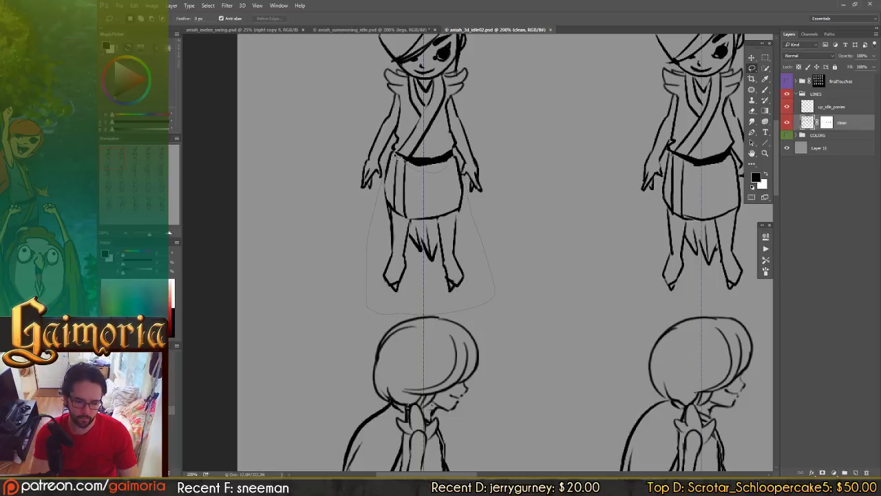
{"action": "left_click_drag", "start_coordinate": [396, 157], "coordinate": [394, 154]}
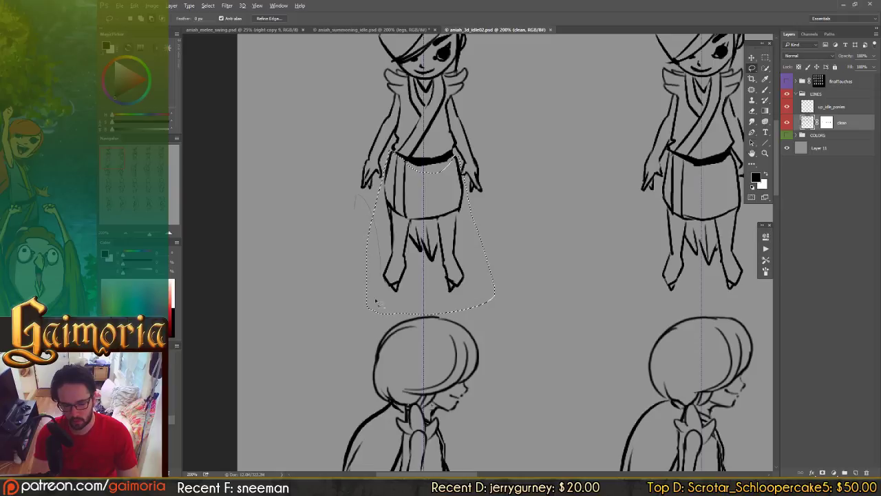
{"action": "mouse_move", "coordinate": [376, 301]}
{"action": "left_mouse_down", "text": "alt"}
{"action": "mouse_move", "coordinate": [329, 307]}
{"action": "mouse_move", "coordinate": [469, 311]}
{"action": "left_mouse_up", "text": "alt"}
{"action": "left_click_drag", "start_coordinate": [345, 324], "coordinate": [376, 297], "text": "alt"}
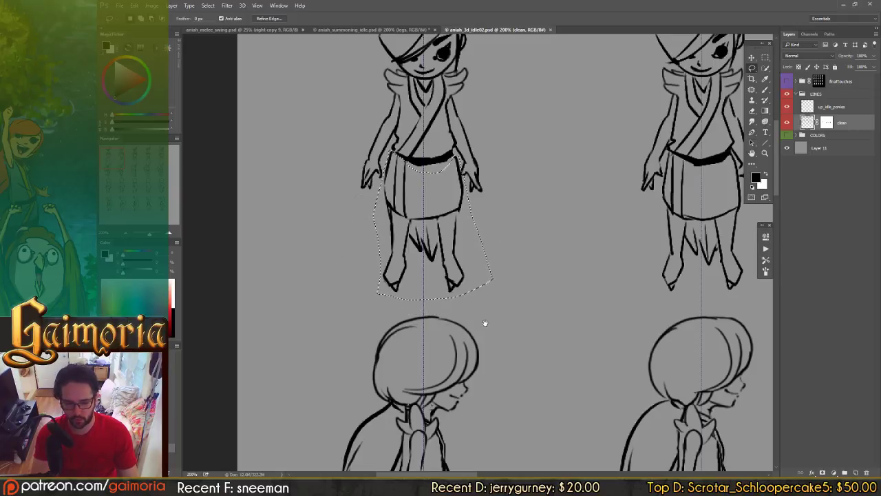
Step: Add the skirts and legs of the second and third front-view idle figures to the lasso selection
{"action": "left_click_drag", "start_coordinate": [482, 321], "coordinate": [329, 342]}
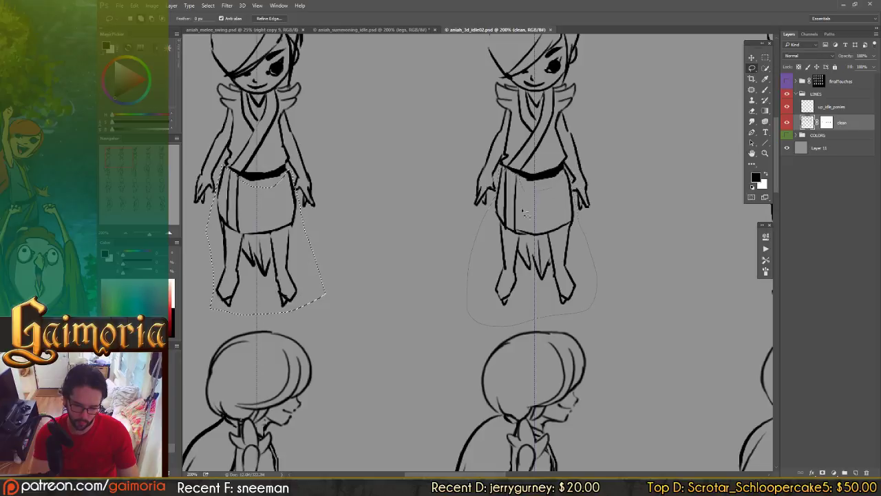
{"action": "left_click_drag", "start_coordinate": [521, 210], "coordinate": [504, 169]}
{"action": "left_click_drag", "start_coordinate": [658, 229], "coordinate": [327, 295]}
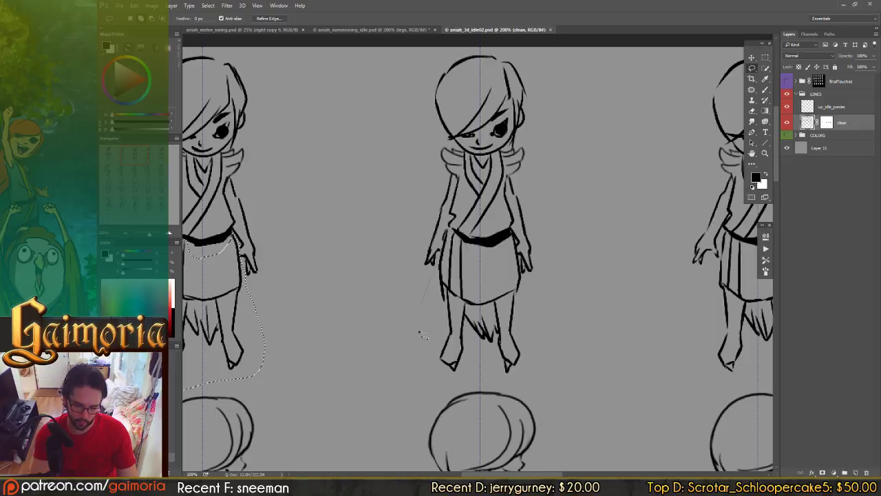
{"action": "mouse_move", "coordinate": [421, 336]}
{"action": "left_mouse_down"}
{"action": "mouse_move", "coordinate": [543, 367]}
{"action": "mouse_move", "coordinate": [521, 256]}
{"action": "mouse_move", "coordinate": [438, 266]}
{"action": "left_mouse_up"}
Step: Extend the lasso selection around the skirts and legs of the fourth and fifth front-view idle figures
{"action": "mouse_move", "coordinate": [509, 285]}
{"action": "left_mouse_down"}
{"action": "mouse_move", "coordinate": [335, 269]}
{"action": "mouse_move", "coordinate": [373, 219]}
{"action": "left_mouse_up"}
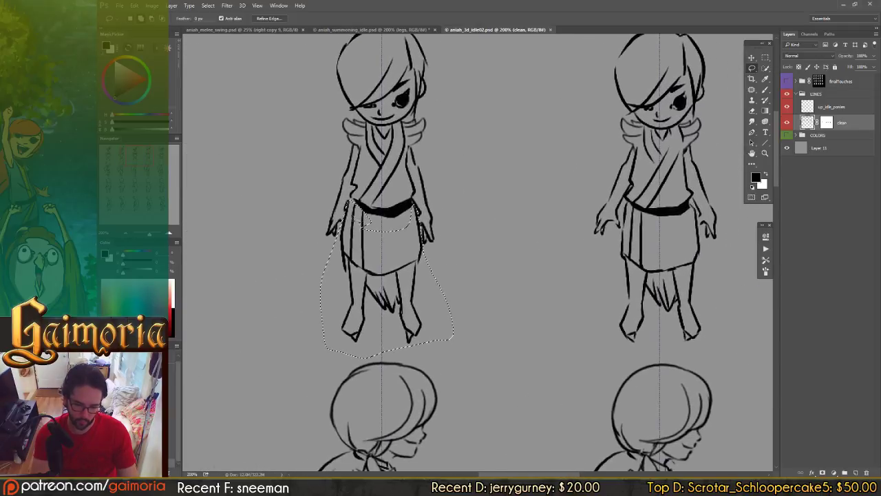
{"action": "left_click_drag", "start_coordinate": [658, 224], "coordinate": [460, 255]}
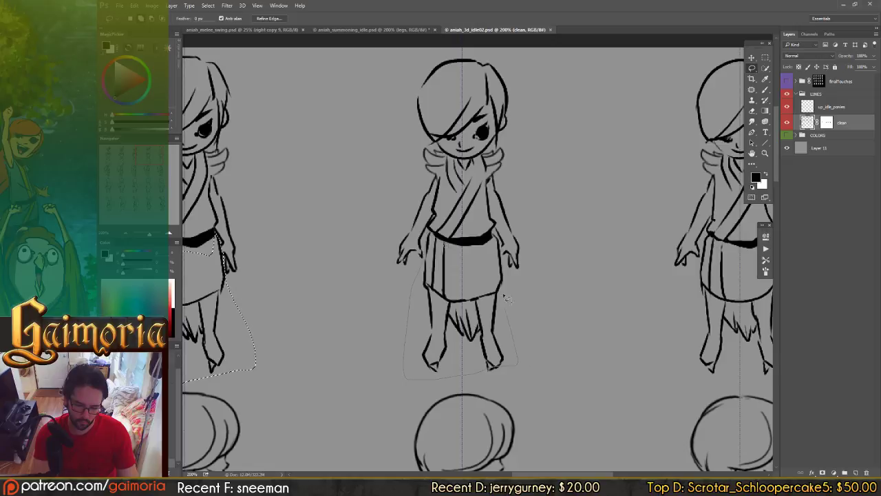
{"action": "mouse_move", "coordinate": [507, 298]}
{"action": "left_mouse_down"}
{"action": "mouse_move", "coordinate": [497, 237]}
{"action": "mouse_move", "coordinate": [430, 234]}
{"action": "left_mouse_up"}
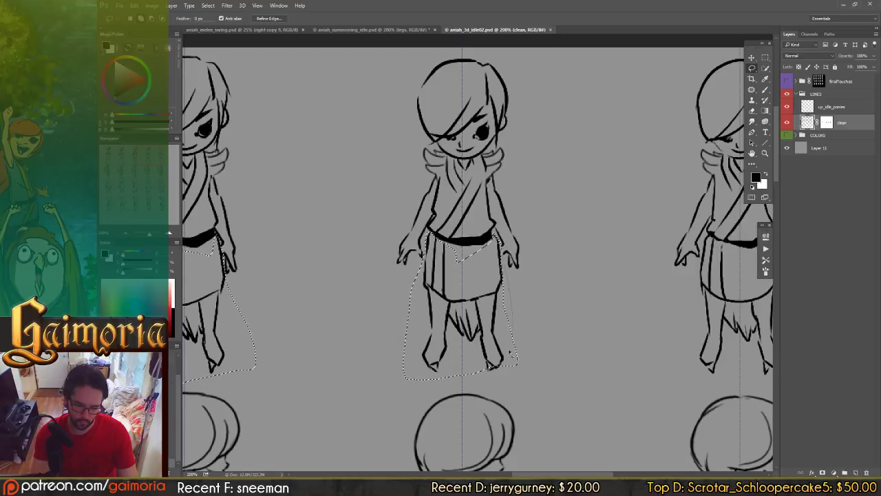
{"action": "mouse_move", "coordinate": [472, 332]}
{"action": "left_mouse_down", "text": "shift"}
{"action": "mouse_move", "coordinate": [482, 310]}
{"action": "mouse_move", "coordinate": [491, 309]}
{"action": "mouse_move", "coordinate": [273, 328]}
{"action": "left_mouse_up", "text": "shift"}
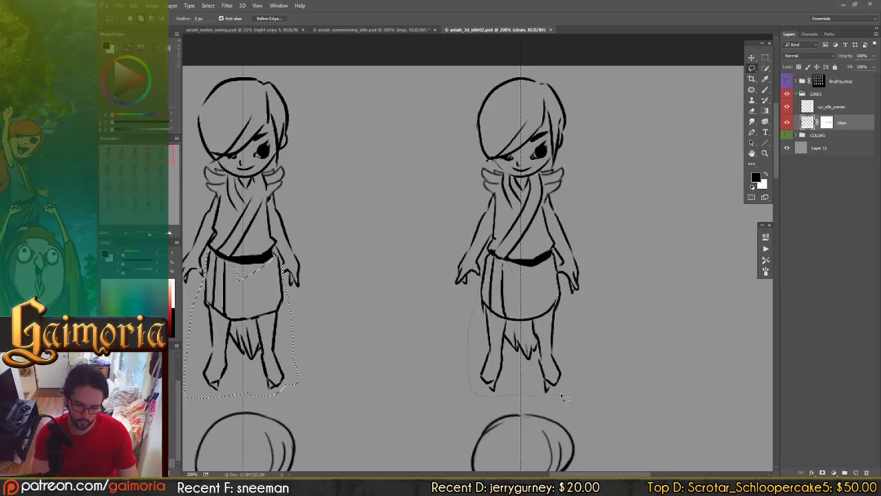
{"action": "left_click_drag", "start_coordinate": [564, 277], "coordinate": [549, 256], "text": "shift"}
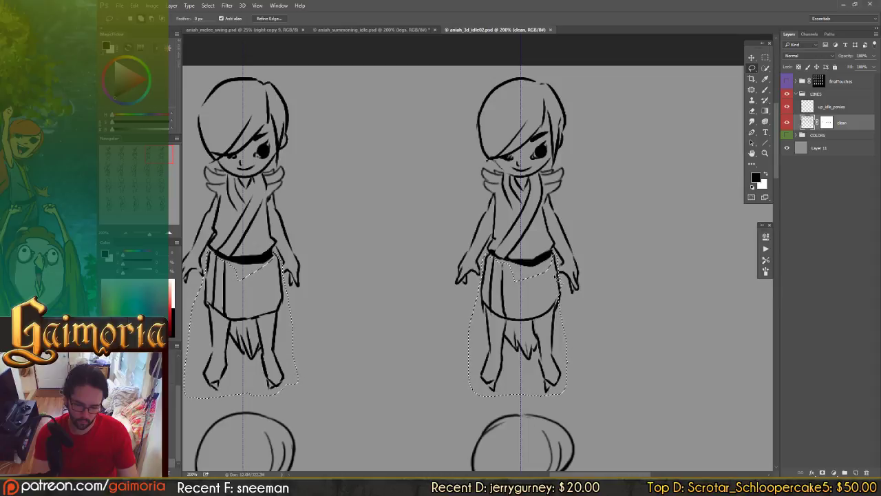
Step: Lasso the skirt and legs of the first side-view figure in the second row, subtracting the hand from the selection
{"action": "left_click_drag", "start_coordinate": [473, 374], "coordinate": [481, 182]}
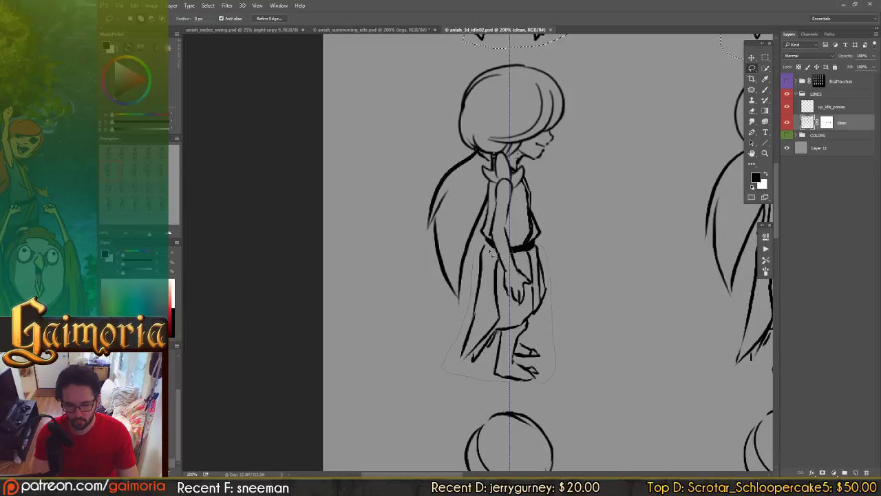
{"action": "mouse_move", "coordinate": [491, 253]}
{"action": "left_mouse_down"}
{"action": "mouse_move", "coordinate": [472, 241]}
{"action": "mouse_move", "coordinate": [545, 251]}
{"action": "left_mouse_up"}
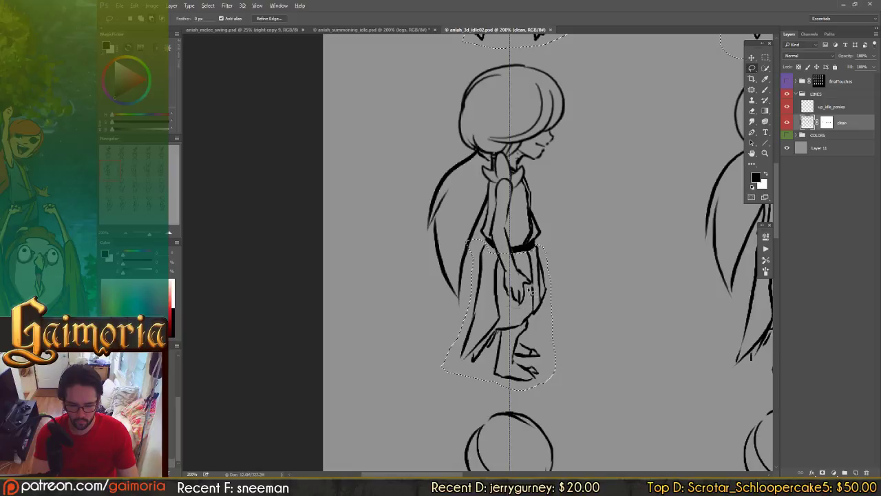
{"action": "mouse_move", "coordinate": [535, 288]}
{"action": "left_mouse_down", "text": "alt"}
{"action": "mouse_move", "coordinate": [518, 238]}
{"action": "mouse_move", "coordinate": [494, 228]}
{"action": "mouse_move", "coordinate": [499, 253]}
{"action": "left_mouse_up", "text": "alt"}
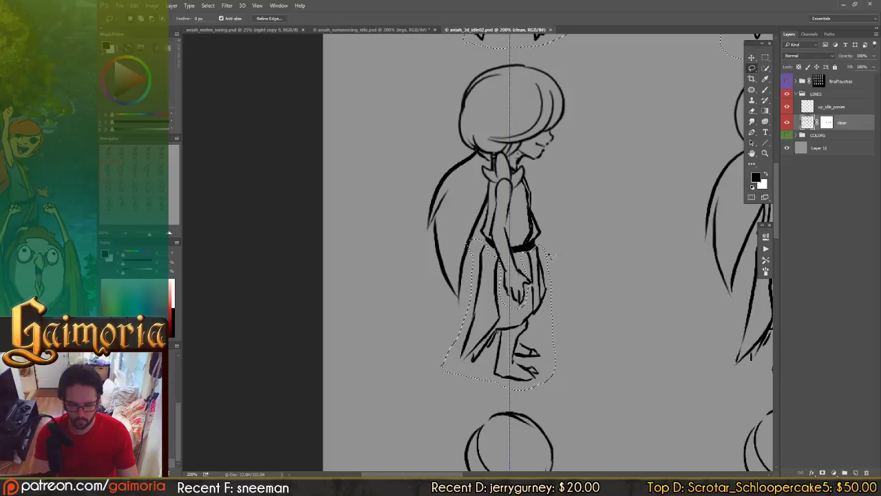
{"action": "key", "text": "ctrl+d"}
Step: Add the second side-view figure's skirt and legs to the lasso selection, leaving out the hand
{"action": "left_click_drag", "start_coordinate": [620, 255], "coordinate": [475, 252]}
{"action": "mouse_move", "coordinate": [539, 250]}
{"action": "left_mouse_down"}
{"action": "mouse_move", "coordinate": [388, 222]}
{"action": "mouse_move", "coordinate": [430, 347]}
{"action": "mouse_move", "coordinate": [546, 312]}
{"action": "mouse_move", "coordinate": [525, 217]}
{"action": "mouse_move", "coordinate": [519, 260]}
{"action": "mouse_move", "coordinate": [498, 286]}
{"action": "left_mouse_up"}
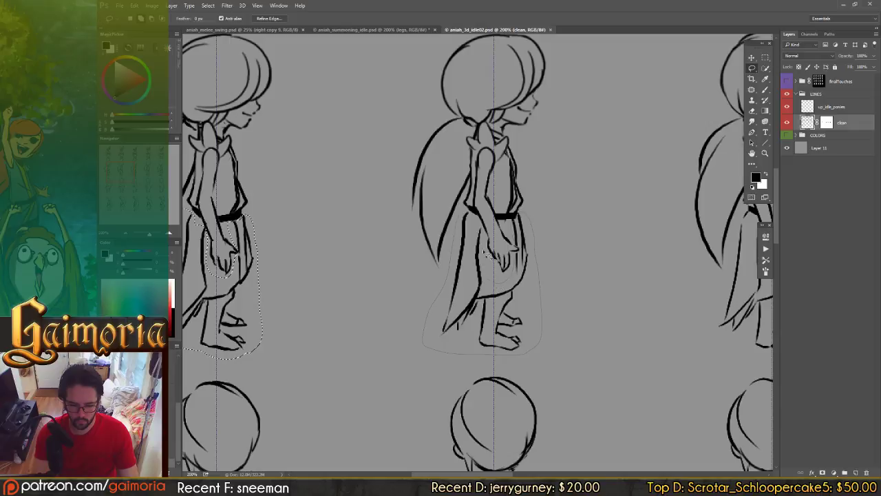
{"action": "left_click_drag", "start_coordinate": [487, 253], "coordinate": [468, 210]}
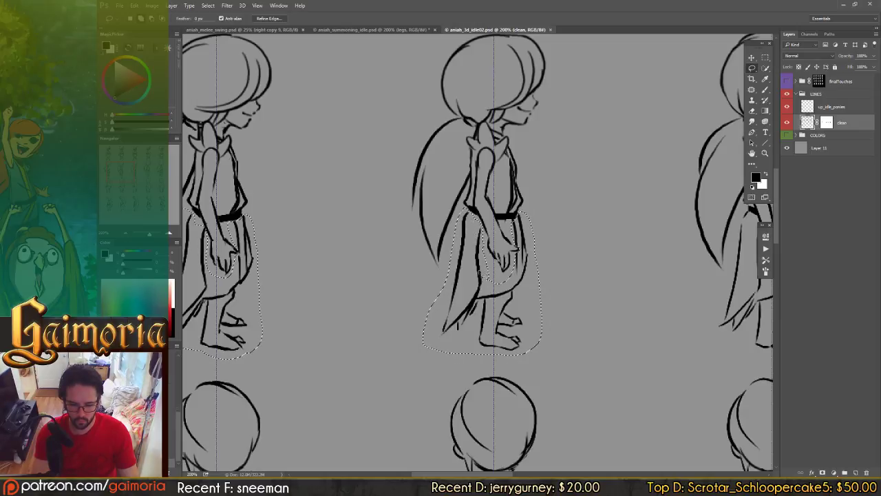
Step: Add the third side-view figure's skirt and legs in the second row to the lasso selection, leaving out the hand
{"action": "left_click_drag", "start_coordinate": [606, 314], "coordinate": [368, 319]}
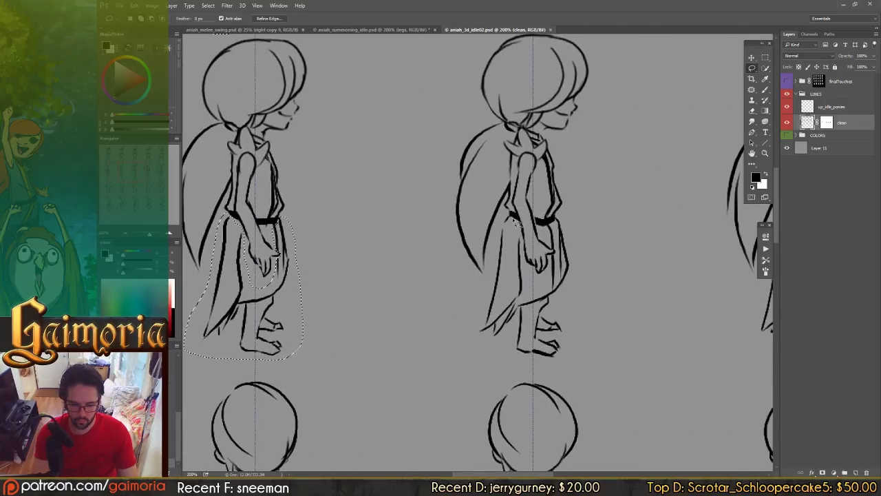
{"action": "mouse_move", "coordinate": [498, 259]}
{"action": "left_mouse_down"}
{"action": "mouse_move", "coordinate": [483, 311]}
{"action": "mouse_move", "coordinate": [513, 358]}
{"action": "mouse_move", "coordinate": [579, 296]}
{"action": "left_mouse_up"}
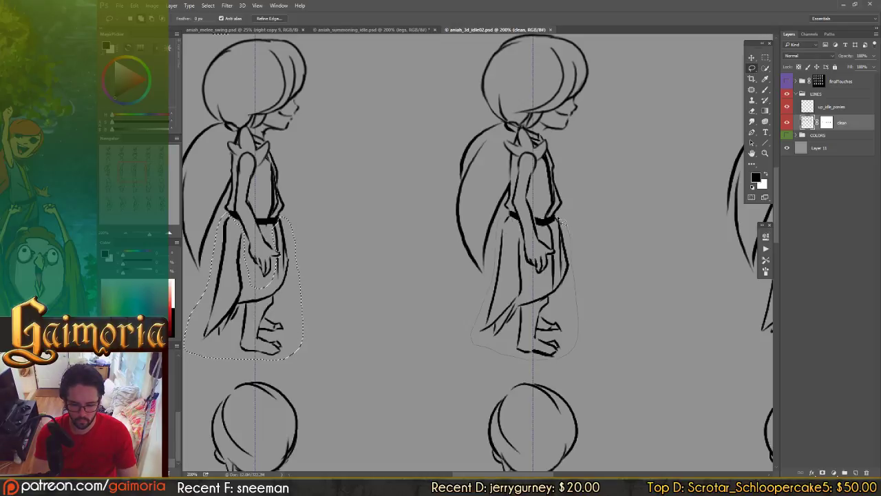
{"action": "left_click_drag", "start_coordinate": [559, 225], "coordinate": [555, 264]}
{"action": "left_click_drag", "start_coordinate": [521, 237], "coordinate": [521, 235]}
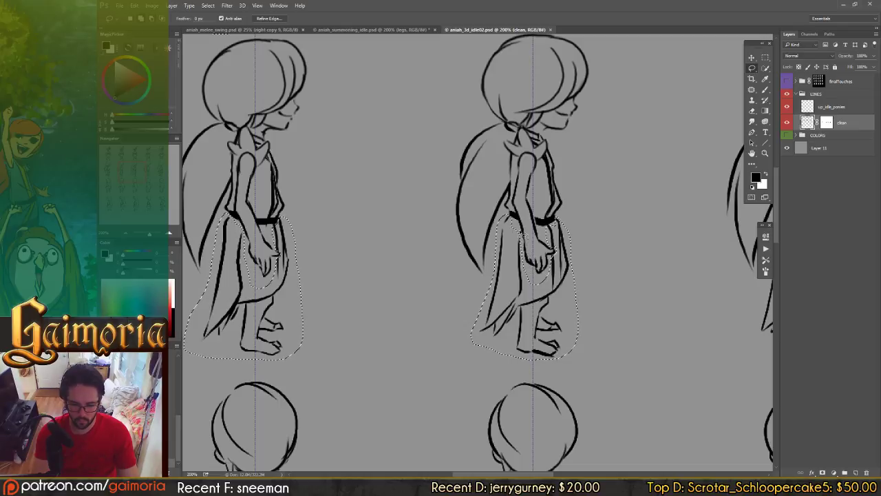
{"action": "key", "text": "ctrl+d"}
Step: Extend the lasso selection around the skirts and legs of the fourth and fifth side-view figures in the second row, excluding their hands
{"action": "left_click_drag", "start_coordinate": [498, 295], "coordinate": [291, 320]}
{"action": "mouse_move", "coordinate": [582, 247]}
{"action": "left_mouse_down", "text": "shift"}
{"action": "mouse_move", "coordinate": [589, 255]}
{"action": "mouse_move", "coordinate": [573, 250]}
{"action": "mouse_move", "coordinate": [549, 372]}
{"action": "left_mouse_up", "text": "shift"}
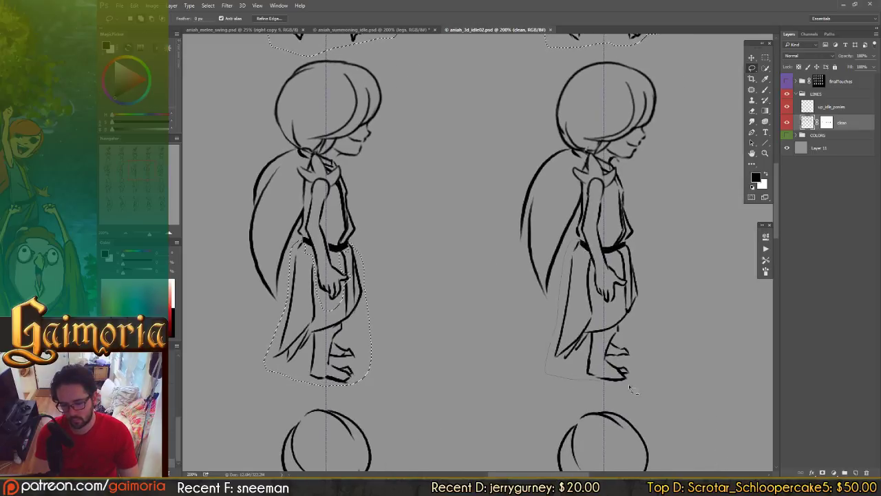
{"action": "left_click_drag", "start_coordinate": [630, 388], "coordinate": [646, 260]}
{"action": "mouse_move", "coordinate": [619, 254]}
{"action": "left_mouse_down"}
{"action": "mouse_move", "coordinate": [632, 286]}
{"action": "mouse_move", "coordinate": [620, 306]}
{"action": "mouse_move", "coordinate": [577, 243]}
{"action": "left_mouse_up"}
{"action": "mouse_move", "coordinate": [703, 335]}
{"action": "left_mouse_down"}
{"action": "mouse_move", "coordinate": [468, 288]}
{"action": "mouse_move", "coordinate": [434, 297]}
{"action": "left_mouse_up"}
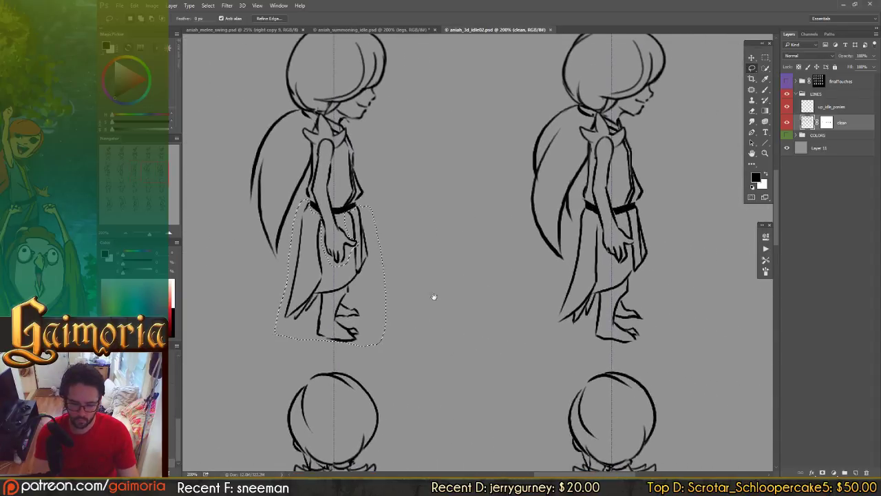
{"action": "left_click_drag", "start_coordinate": [407, 329], "coordinate": [249, 351]}
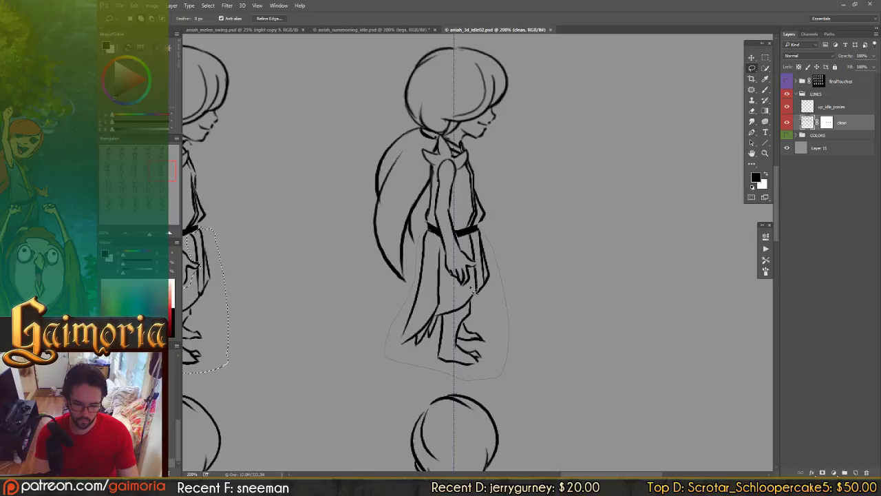
{"action": "left_click_drag", "start_coordinate": [444, 255], "coordinate": [443, 250]}
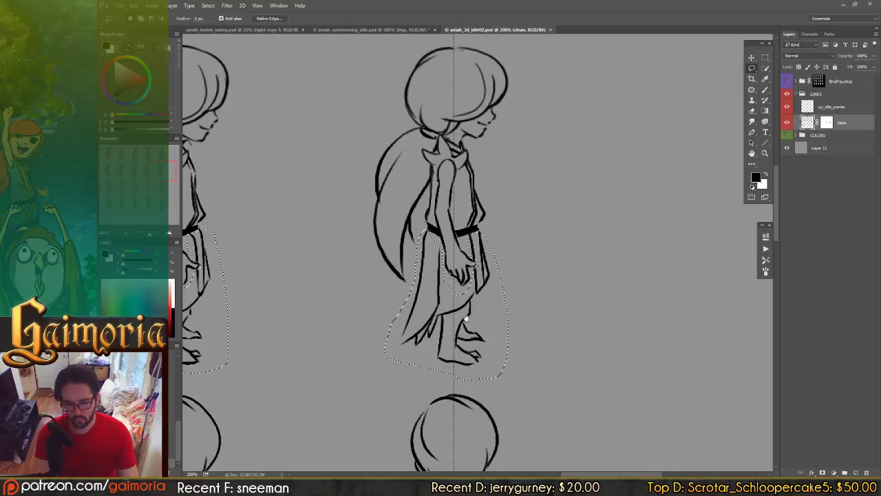
Step: Add the first back-view figure's skirt and legs to the lasso selection, following the ponytail's edge to leave it out
{"action": "left_click_drag", "start_coordinate": [527, 371], "coordinate": [533, 272]}
{"action": "left_click_drag", "start_coordinate": [283, 250], "coordinate": [541, 261]}
{"action": "left_click_drag", "start_coordinate": [318, 296], "coordinate": [400, 294]}
{"action": "left_click_drag", "start_coordinate": [428, 416], "coordinate": [427, 281]}
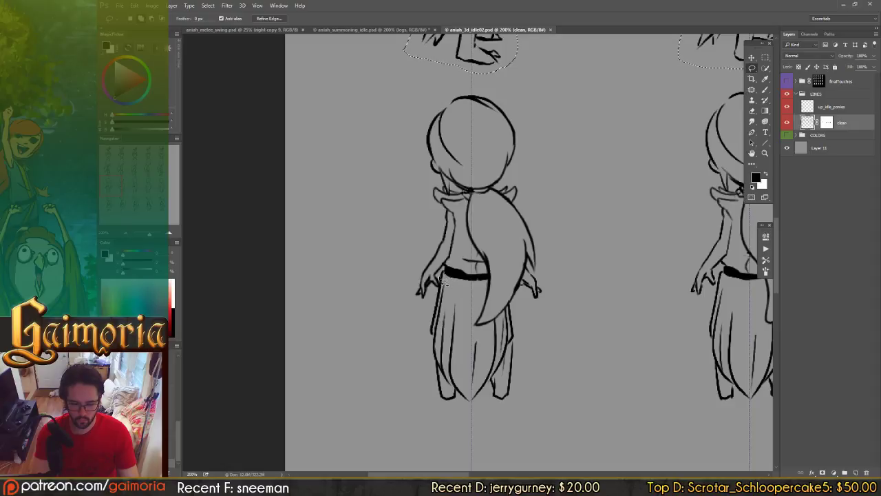
{"action": "mouse_move", "coordinate": [435, 315]}
{"action": "left_mouse_down"}
{"action": "mouse_move", "coordinate": [422, 372]}
{"action": "mouse_move", "coordinate": [535, 368]}
{"action": "left_mouse_up"}
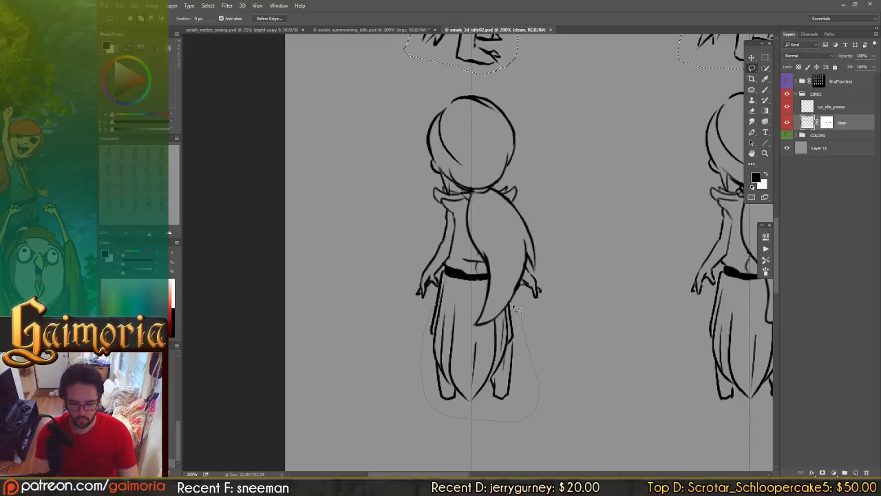
{"action": "left_click_drag", "start_coordinate": [510, 309], "coordinate": [483, 329]}
{"action": "left_click_drag", "start_coordinate": [464, 294], "coordinate": [444, 277]}
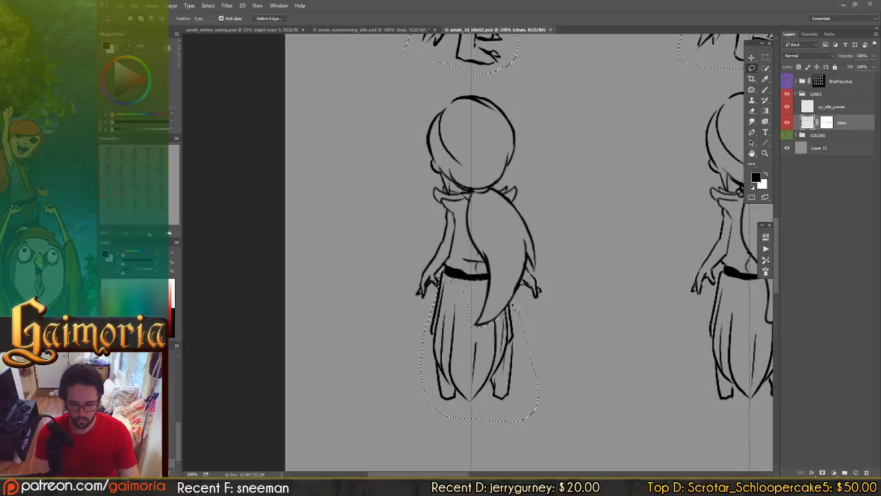
Step: Add the skirts and legs of the second and third back-view figures to the lasso selection, leaving out their ponytails and hands
{"action": "mouse_move", "coordinate": [511, 315]}
{"action": "left_mouse_down", "text": "shift"}
{"action": "mouse_move", "coordinate": [489, 327]}
{"action": "mouse_move", "coordinate": [532, 343]}
{"action": "mouse_move", "coordinate": [360, 341]}
{"action": "left_mouse_up", "text": "shift"}
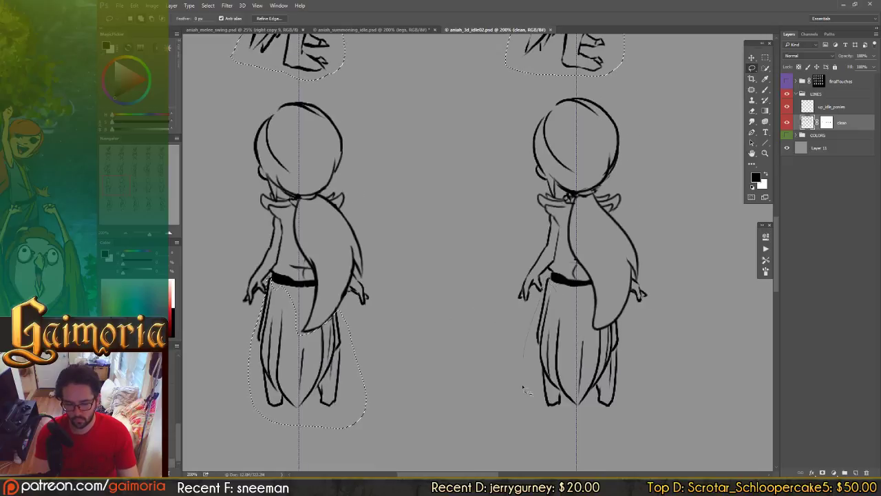
{"action": "left_click_drag", "start_coordinate": [523, 389], "coordinate": [636, 378]}
{"action": "left_click_drag", "start_coordinate": [620, 323], "coordinate": [598, 332]}
{"action": "left_click_drag", "start_coordinate": [564, 296], "coordinate": [549, 278]}
{"action": "left_click_drag", "start_coordinate": [525, 319], "coordinate": [413, 312]}
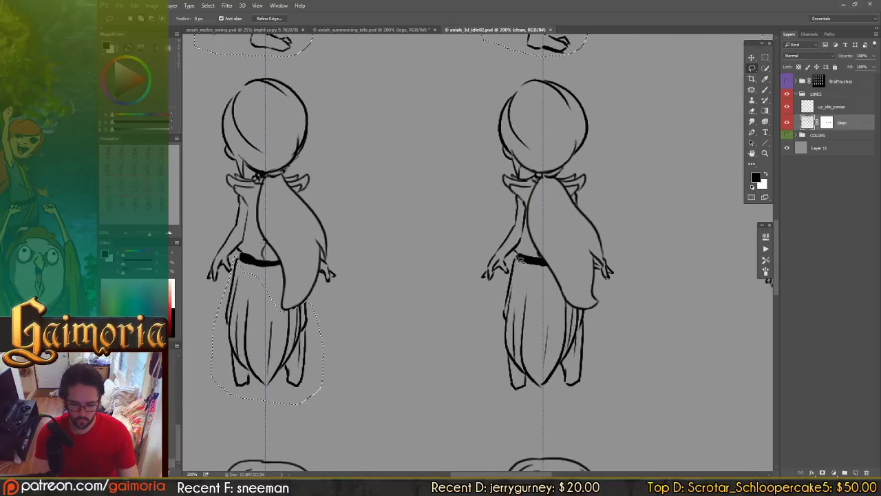
{"action": "mouse_move", "coordinate": [513, 272]}
{"action": "left_mouse_down", "text": "shift"}
{"action": "mouse_move", "coordinate": [499, 329]}
{"action": "mouse_move", "coordinate": [583, 393]}
{"action": "left_mouse_up", "text": "shift"}
{"action": "left_click_drag", "start_coordinate": [598, 329], "coordinate": [579, 313]}
{"action": "mouse_move", "coordinate": [528, 281]}
{"action": "left_mouse_down"}
{"action": "mouse_move", "coordinate": [513, 263]}
{"action": "mouse_move", "coordinate": [498, 323]}
{"action": "left_mouse_up"}
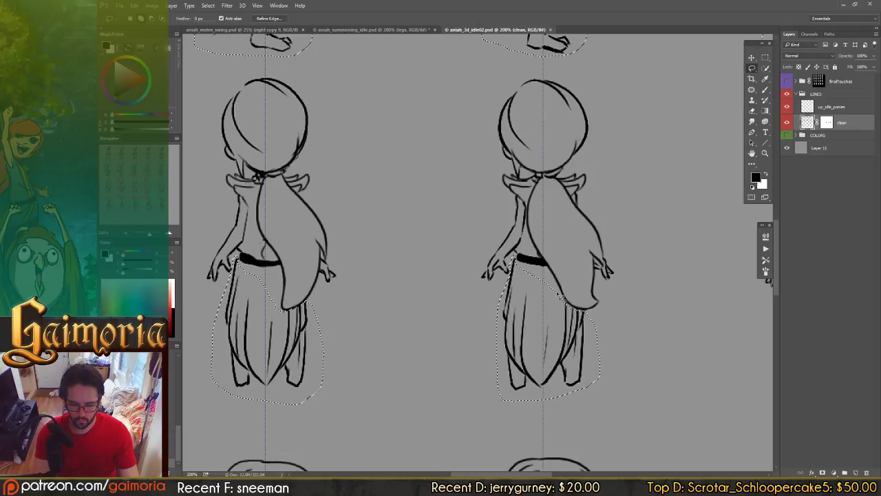
Step: Lasso the skirts and legs of the fourth and fifth back-view figures, tracing below the ponytails
{"action": "left_click_drag", "start_coordinate": [556, 330], "coordinate": [474, 324]}
{"action": "scroll", "coordinate": [479, 322], "scroll_direction": "right", "scroll_amount": 1}
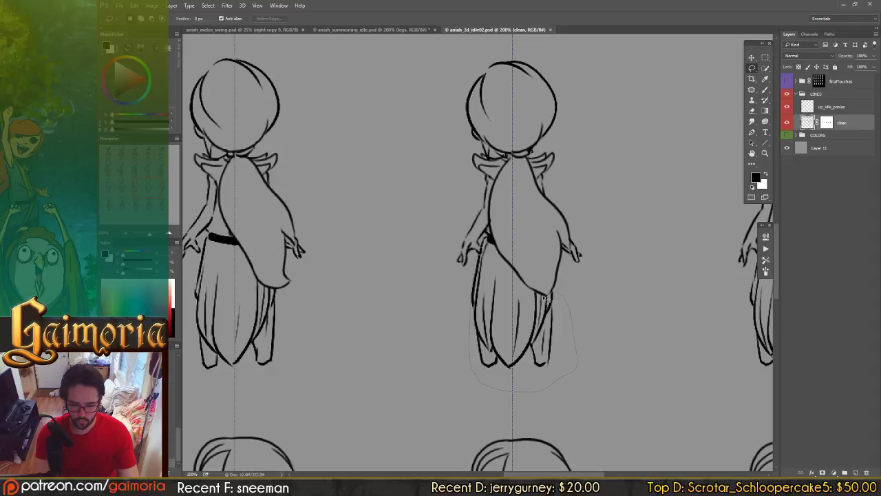
{"action": "mouse_move", "coordinate": [505, 284]}
{"action": "left_mouse_down"}
{"action": "mouse_move", "coordinate": [491, 256]}
{"action": "mouse_move", "coordinate": [526, 283]}
{"action": "left_mouse_up"}
{"action": "left_click_drag", "start_coordinate": [723, 326], "coordinate": [431, 294]}
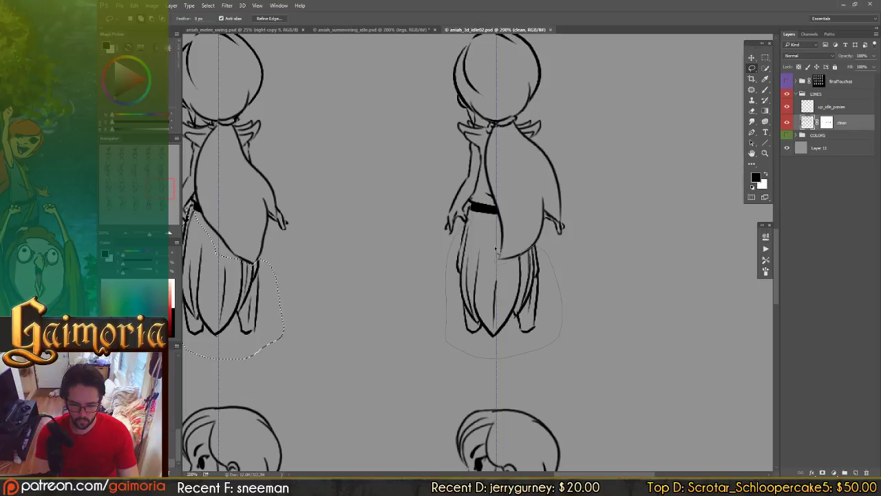
{"action": "mouse_move", "coordinate": [496, 249]}
{"action": "left_mouse_down"}
{"action": "mouse_move", "coordinate": [469, 207]}
{"action": "mouse_move", "coordinate": [522, 258]}
{"action": "left_mouse_up"}
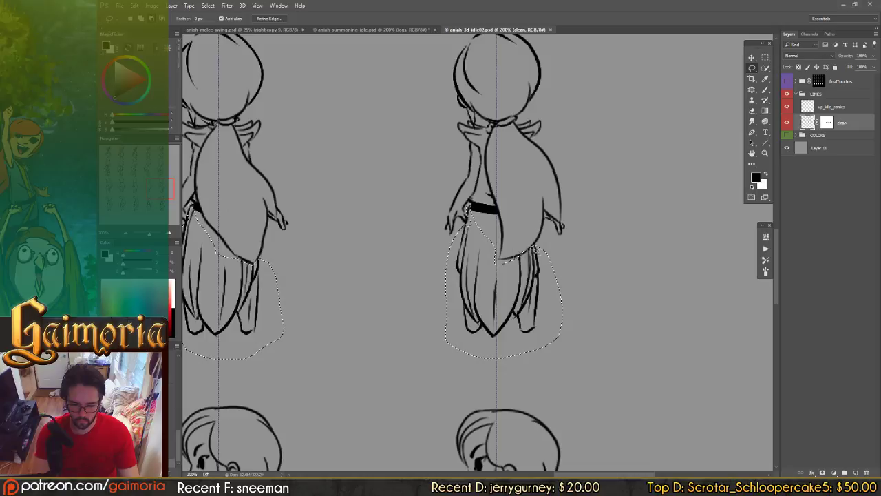
Step: Add the skirt and legs of the first left-facing figure in the bottom row to the selection, leaving out the hand
{"action": "mouse_move", "coordinate": [519, 308]}
{"action": "left_mouse_down"}
{"action": "mouse_move", "coordinate": [548, 266]}
{"action": "mouse_move", "coordinate": [392, 273]}
{"action": "mouse_move", "coordinate": [506, 240]}
{"action": "left_mouse_up"}
{"action": "left_click_drag", "start_coordinate": [255, 301], "coordinate": [478, 264]}
{"action": "left_click_drag", "start_coordinate": [207, 310], "coordinate": [477, 263]}
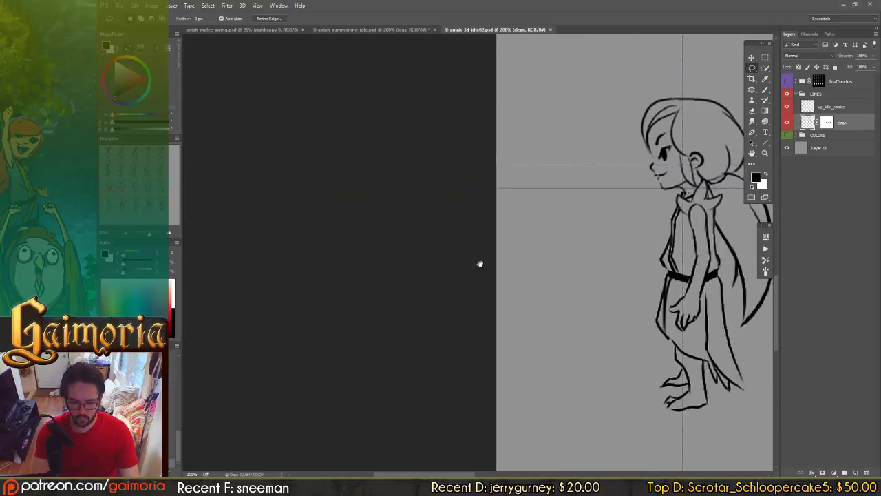
{"action": "mouse_move", "coordinate": [682, 274]}
{"action": "left_mouse_down"}
{"action": "mouse_move", "coordinate": [461, 247]}
{"action": "mouse_move", "coordinate": [453, 234]}
{"action": "left_mouse_up"}
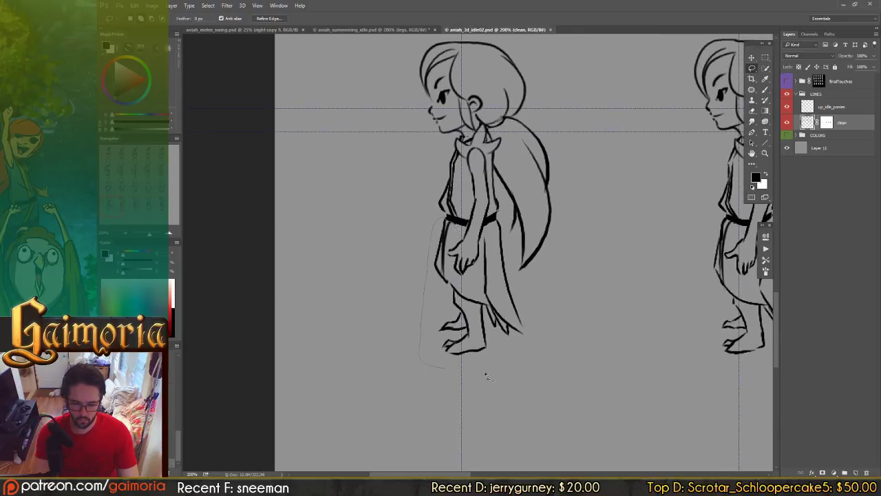
{"action": "left_click_drag", "start_coordinate": [486, 375], "coordinate": [528, 311]}
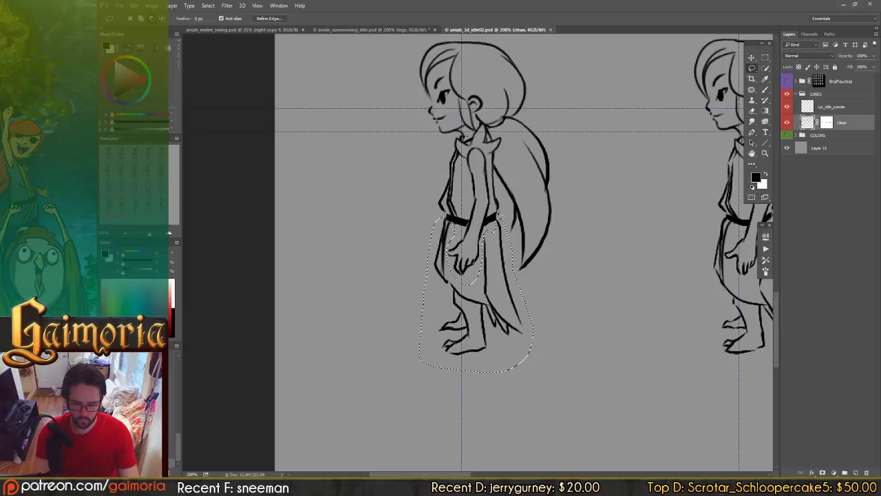
Step: Add the second left-facing figure's skirt and legs to the lasso selection, routing the outline around the hand
{"action": "key", "text": "ctrl+d"}
{"action": "left_click_drag", "start_coordinate": [524, 278], "coordinate": [336, 274]}
{"action": "key", "text": "ctrl+shift+d"}
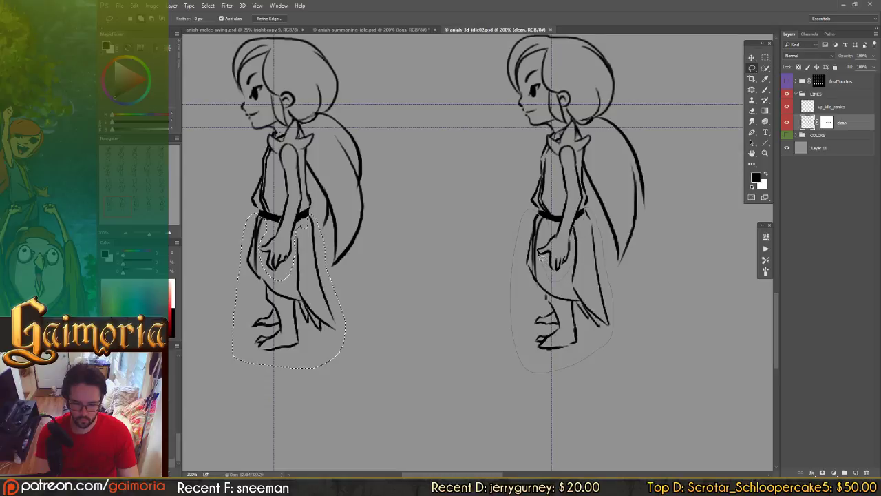
{"action": "left_click_drag", "start_coordinate": [540, 250], "coordinate": [537, 254], "text": "shift"}
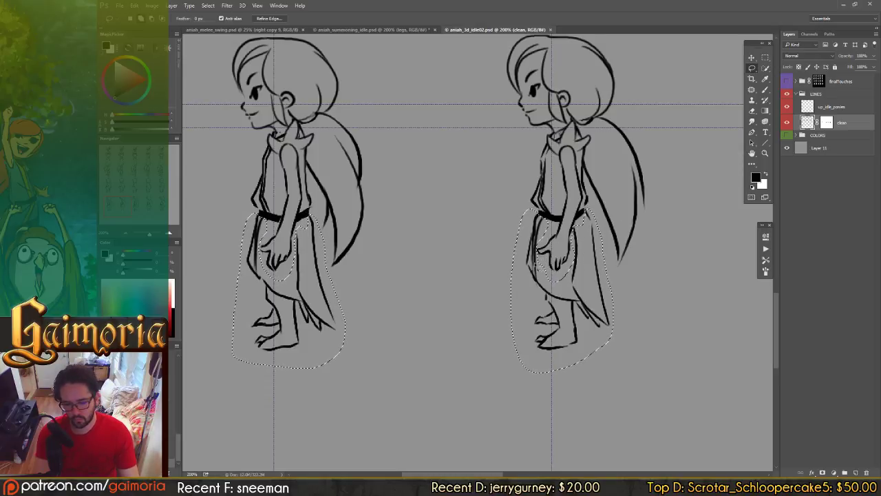
{"action": "left_click_drag", "start_coordinate": [537, 253], "coordinate": [552, 281], "text": "shift"}
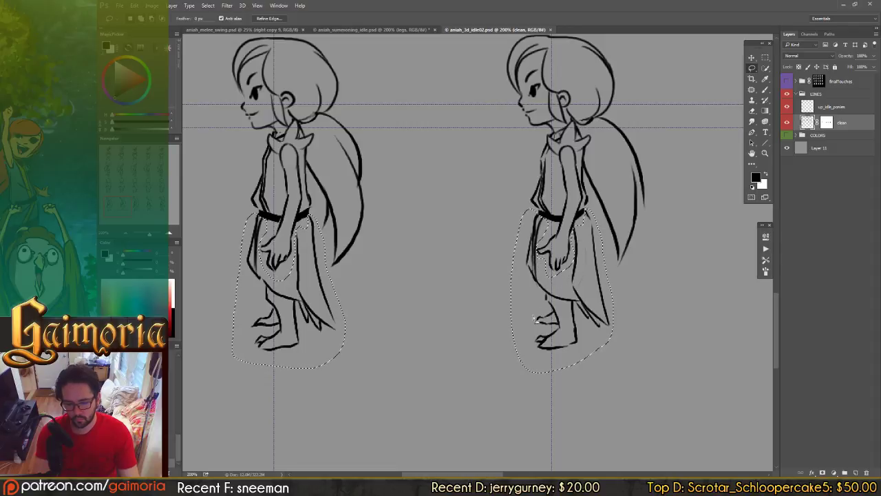
Step: Extend the lasso selection around the skirts and legs of the third and fourth left-facing figures, excluding their hands
{"action": "left_click_drag", "start_coordinate": [566, 326], "coordinate": [454, 318]}
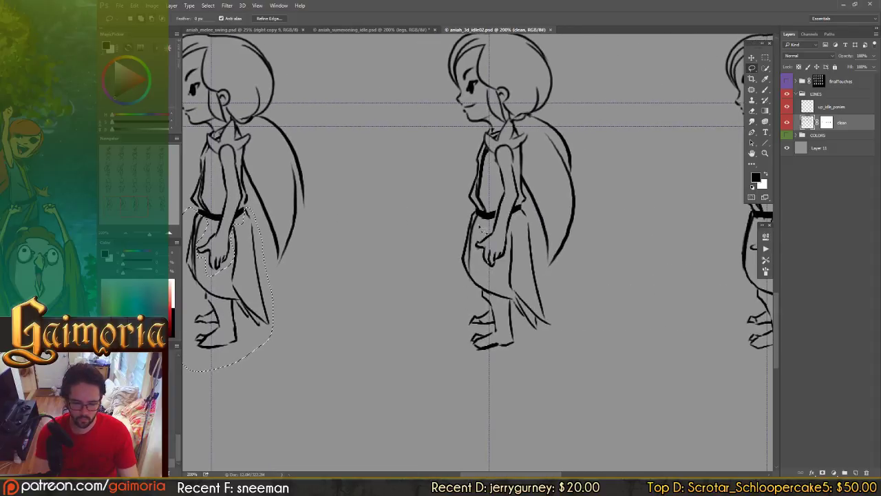
{"action": "left_click_drag", "start_coordinate": [475, 212], "coordinate": [462, 352]}
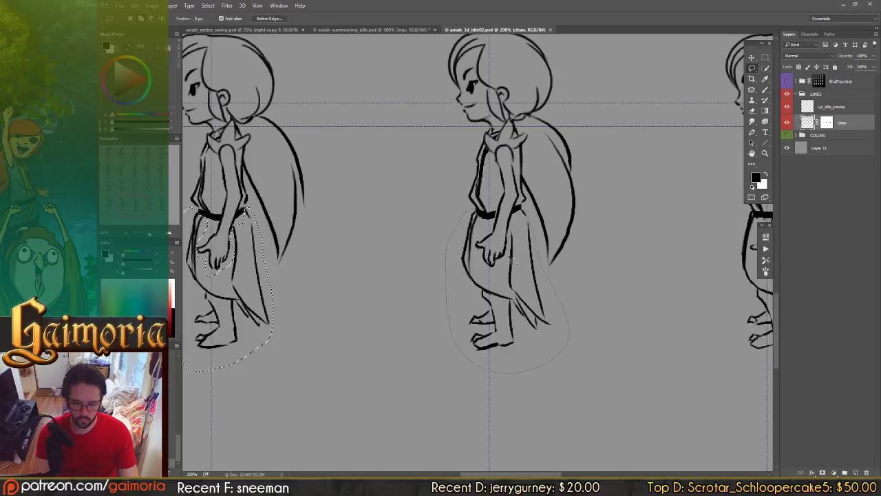
{"action": "left_click_drag", "start_coordinate": [476, 257], "coordinate": [475, 212]}
{"action": "left_click_drag", "start_coordinate": [501, 254], "coordinate": [429, 255]}
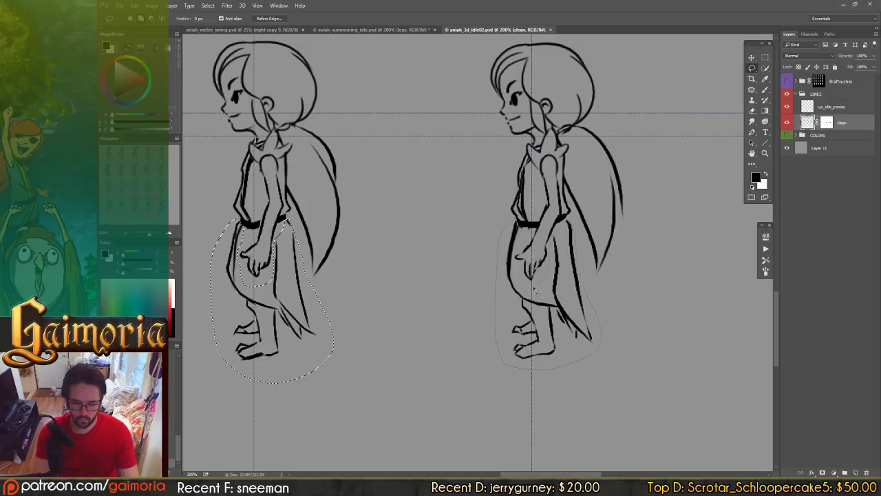
{"action": "left_click_drag", "start_coordinate": [518, 264], "coordinate": [518, 224]}
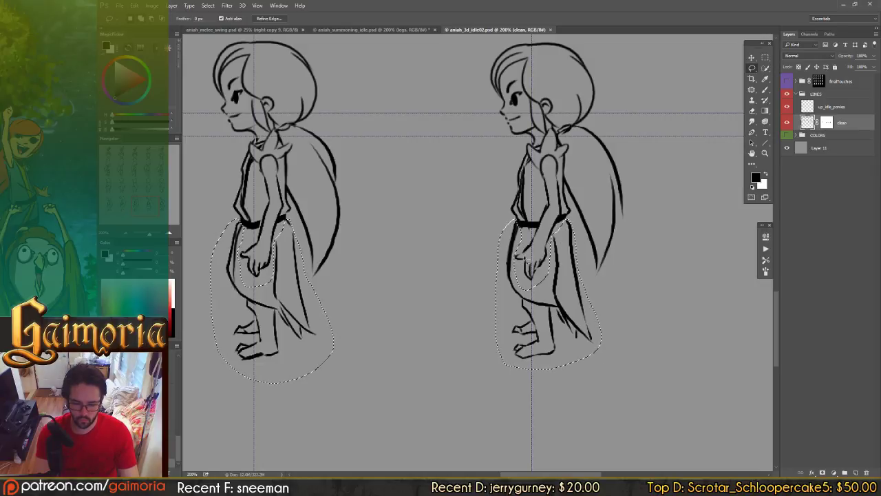
Step: Add the fifth left-facing figure's skirt and legs to the selection without the hand, and check the lines by toggling the background layer
{"action": "left_click_drag", "start_coordinate": [624, 228], "coordinate": [356, 270]}
{"action": "left_click_drag", "start_coordinate": [507, 281], "coordinate": [454, 215]}
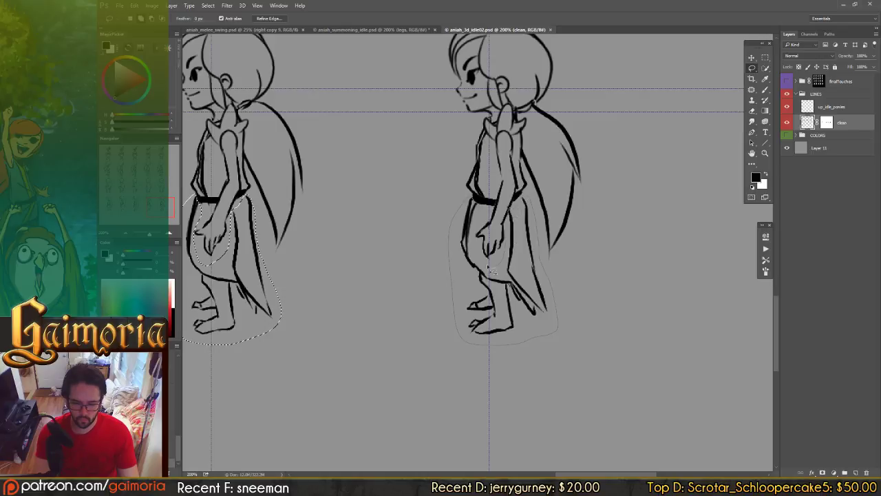
{"action": "left_click_drag", "start_coordinate": [477, 245], "coordinate": [480, 246], "text": "shift"}
{"action": "mouse_move", "coordinate": [697, 316]}
{"action": "left_mouse_down"}
{"action": "mouse_move", "coordinate": [381, 258]}
{"action": "mouse_move", "coordinate": [676, 280]}
{"action": "left_mouse_up"}
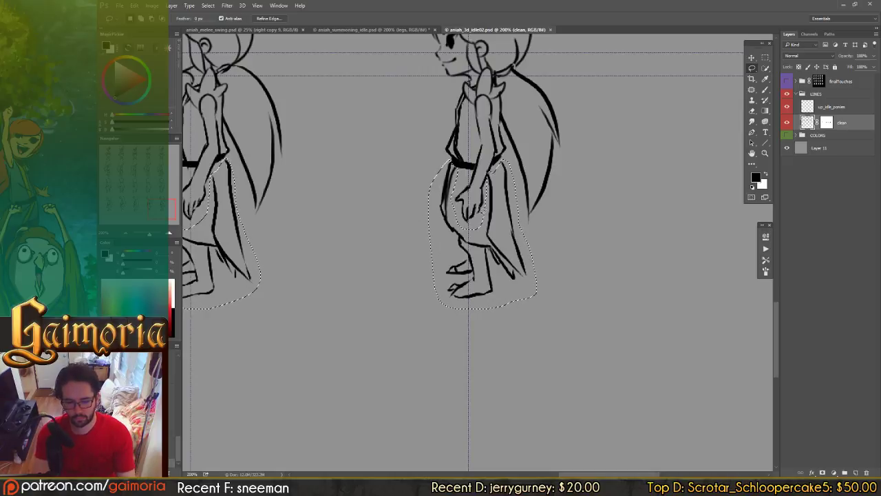
{"action": "key", "text": "ctrl+minus"}
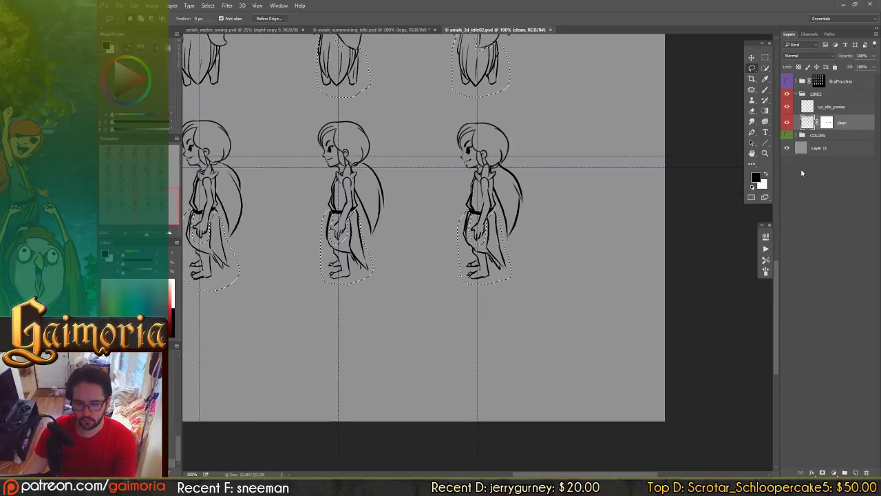
{"action": "left_click", "coordinate": [787, 148]}
{"action": "left_click", "coordinate": [787, 148]}
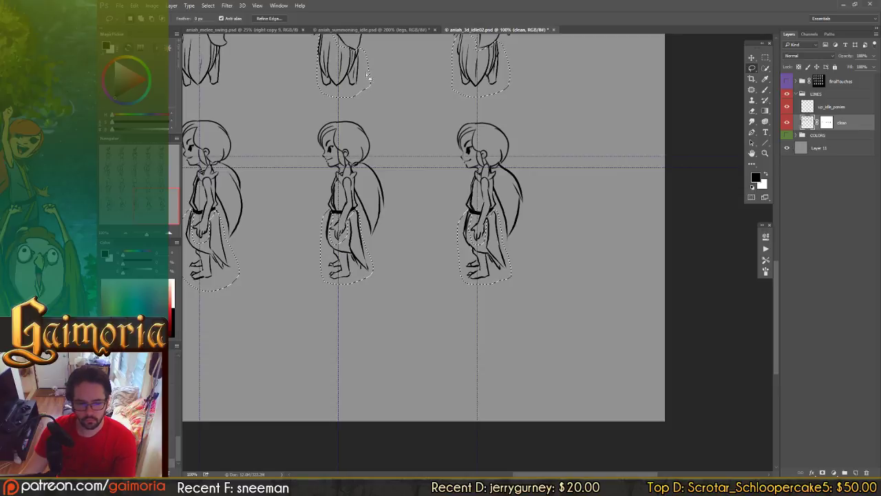
Step: Switch to the aniah_summoning_idle.psd document and rename its legs layer "not these legs"
{"action": "left_click", "coordinate": [369, 30]}
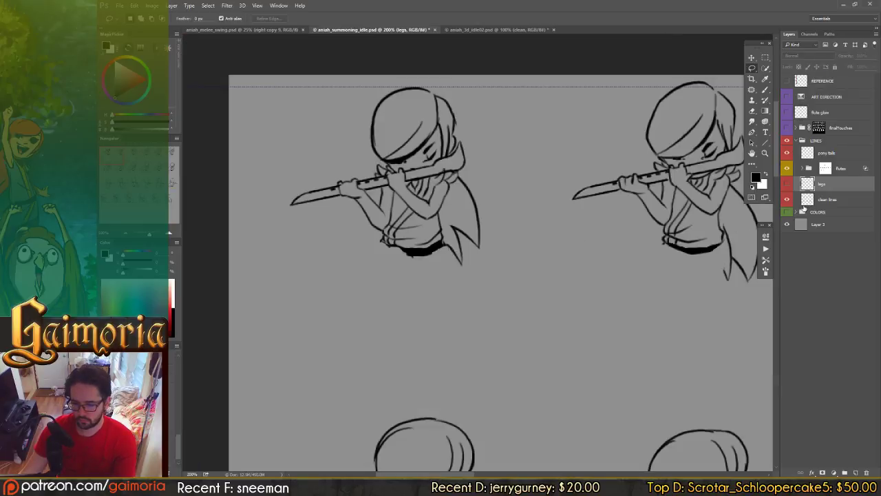
{"action": "double_click", "coordinate": [820, 185]}
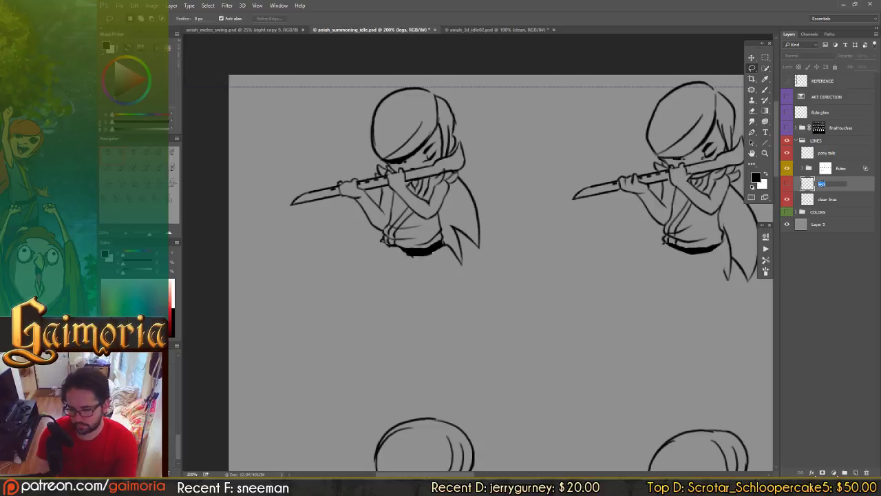
{"action": "type", "text": "not these "}
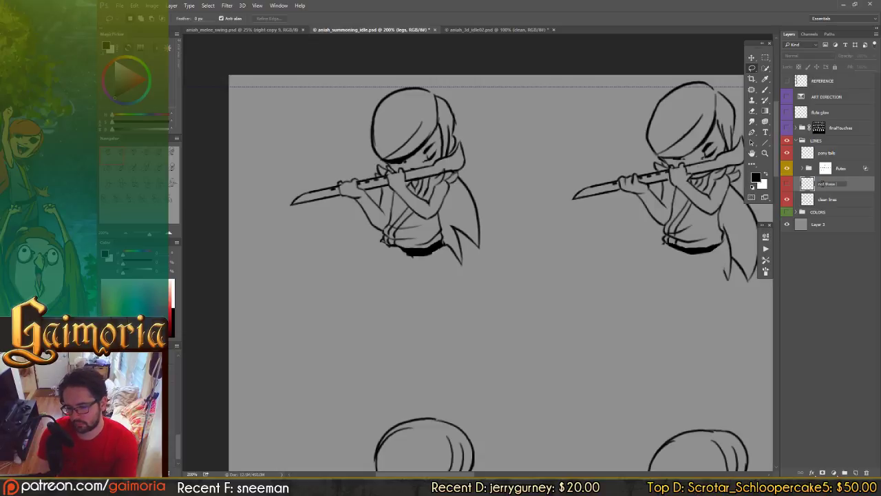
{"action": "type", "text": "legs"}
{"action": "key", "text": "Return"}
Step: Place the copied skirts and legs on a new layer above "not these legs" and name it "idle legs"
{"action": "key", "text": "ctrl+alt+shift+n"}
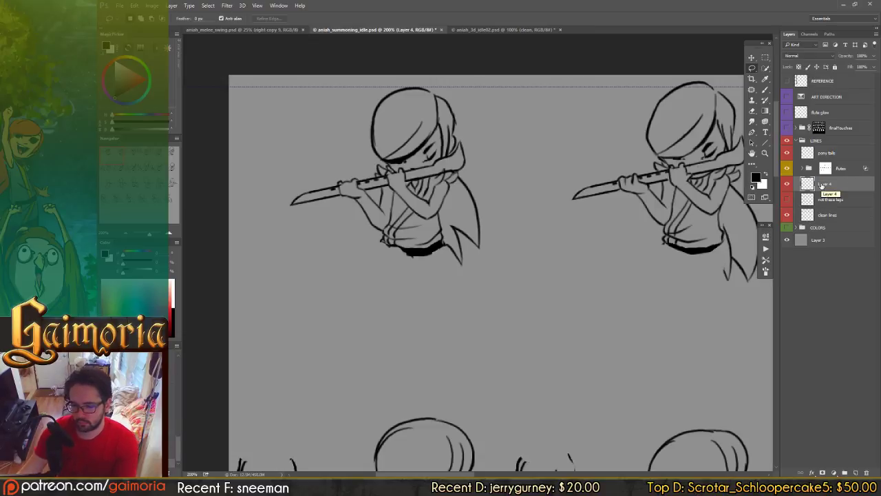
{"action": "double_click", "coordinate": [823, 184]}
{"action": "type", "text": "idle le"}
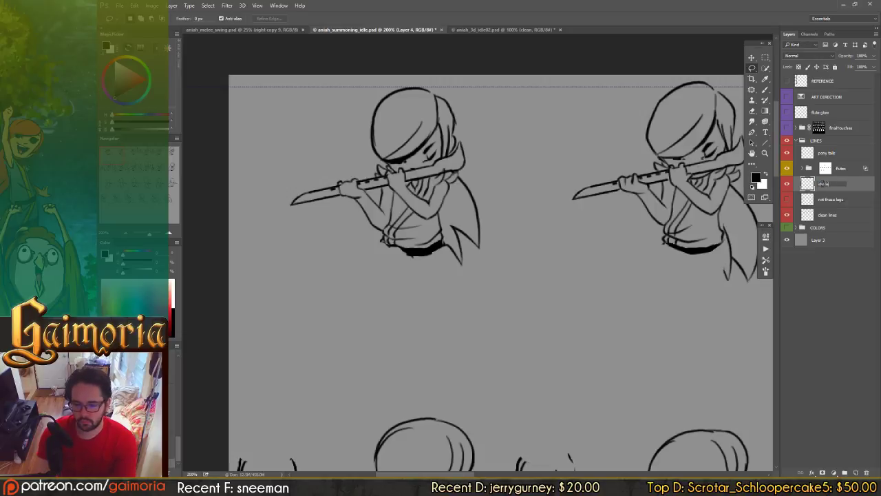
{"action": "type", "text": "gs"}
{"action": "key", "text": "Return"}
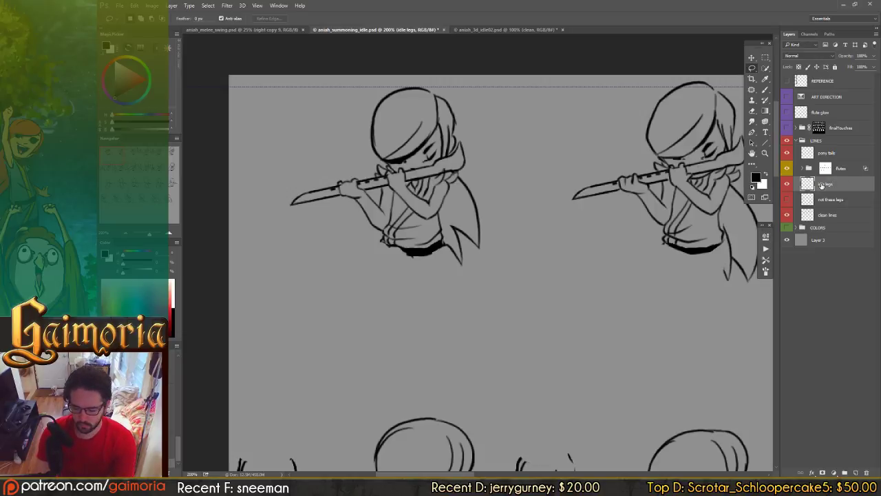
{"action": "key", "text": "v"}
{"action": "left_click_drag", "start_coordinate": [482, 357], "coordinate": [616, 313]}
{"action": "left_click_drag", "start_coordinate": [517, 231], "coordinate": [553, 396]}
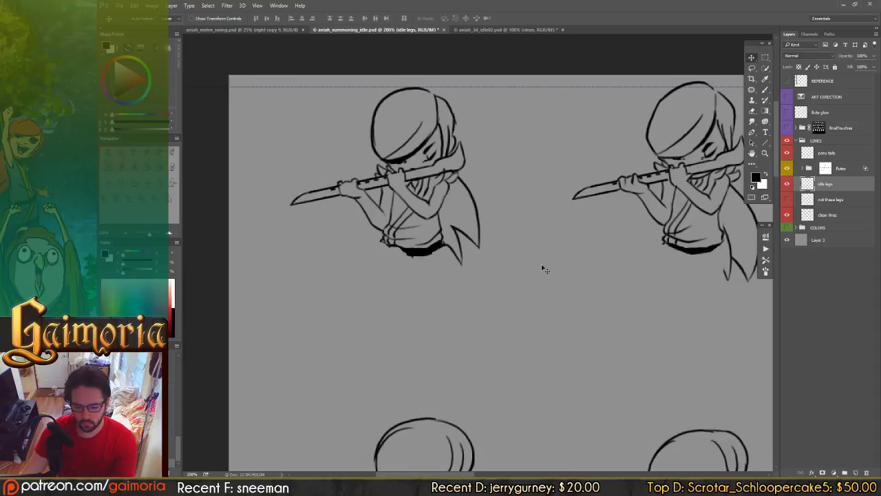
{"action": "key", "text": "ctrl+shift+z"}
{"action": "key", "text": "ctrl+shift+z"}
{"action": "key", "text": "ctrl+shift+z"}
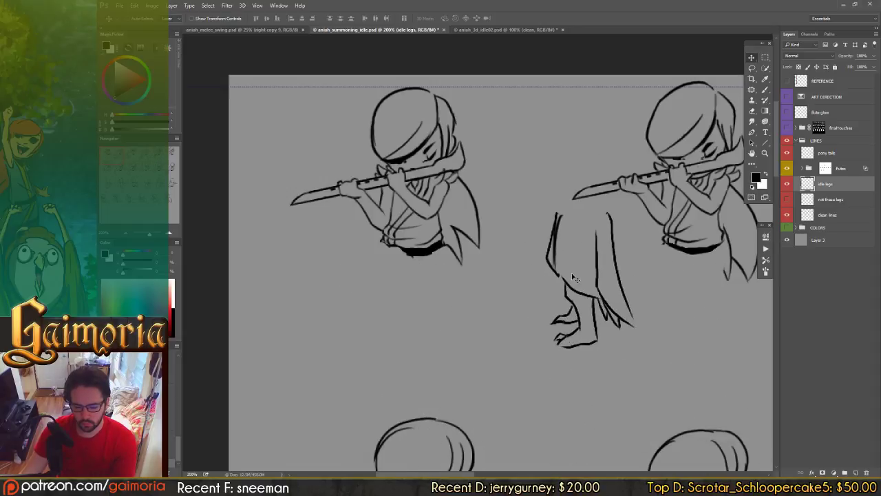
{"action": "left_click_drag", "start_coordinate": [572, 274], "coordinate": [588, 209]}
{"action": "key", "text": "ctrl+z"}
Step: Move the idle legs into place under the flute-playing figures' upper bodies across the sprite sheet
{"action": "left_click_drag", "start_coordinate": [566, 394], "coordinate": [515, 305]}
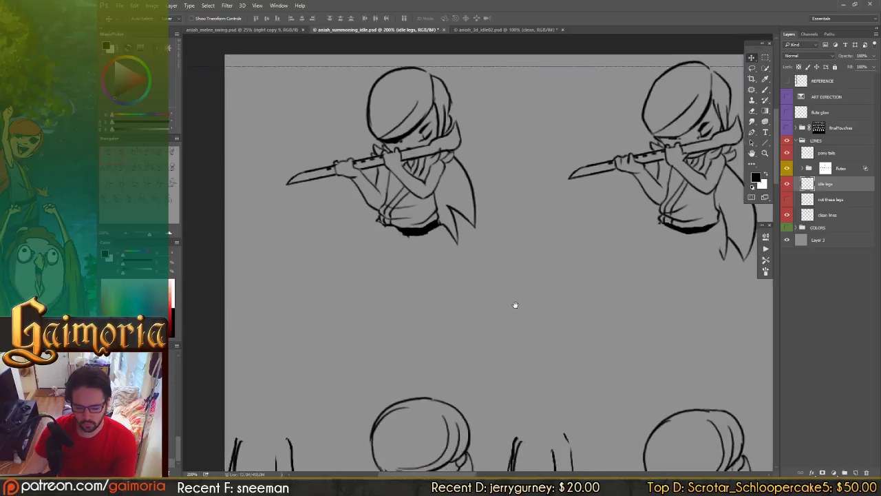
{"action": "key", "text": "ctrl+minus"}
{"action": "scroll", "coordinate": [515, 309], "scroll_direction": "down", "scroll_amount": 3, "text": "alt"}
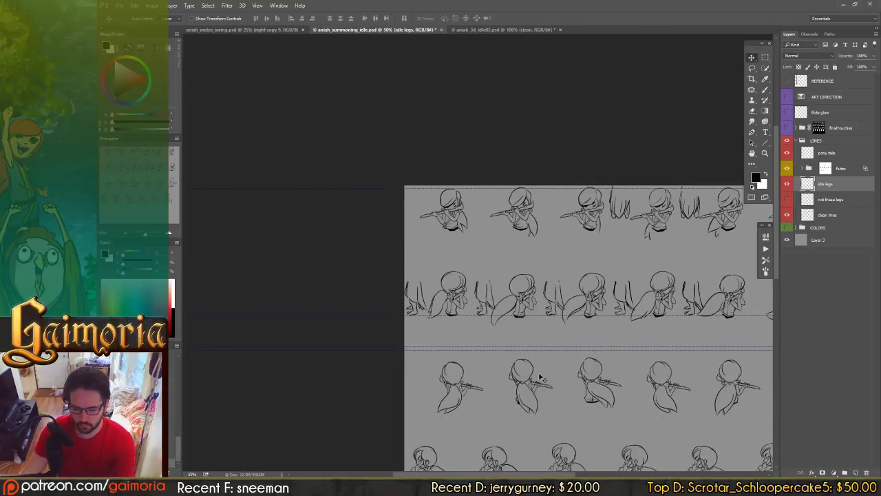
{"action": "mouse_move", "coordinate": [591, 360]}
{"action": "left_mouse_down"}
{"action": "mouse_move", "coordinate": [604, 308]}
{"action": "mouse_move", "coordinate": [584, 372]}
{"action": "left_mouse_up"}
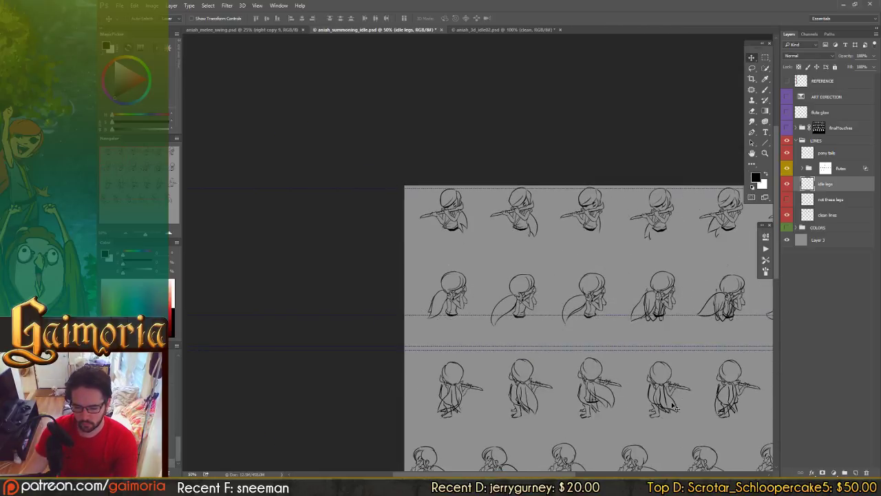
Step: Switch to the aniah_3d_idle02.psd document and activate the Lasso tool to continue its skirt and leg selection
{"action": "left_click", "coordinate": [506, 30]}
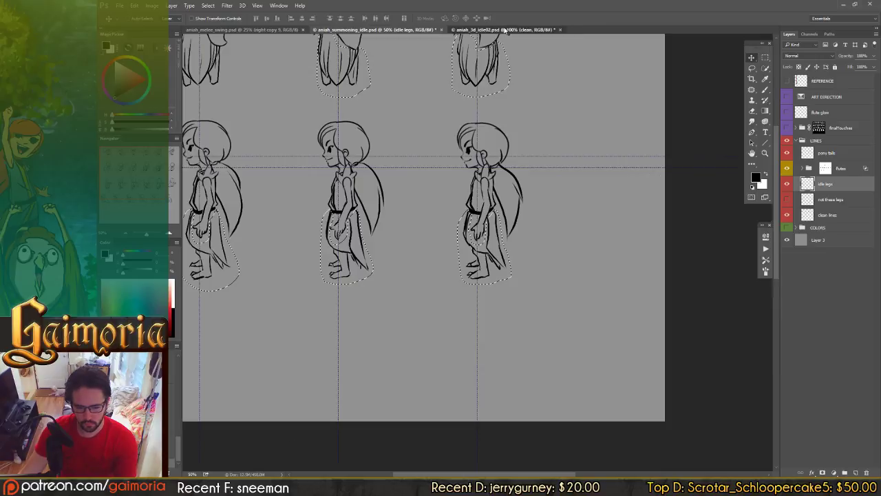
{"action": "left_click_drag", "start_coordinate": [522, 106], "coordinate": [635, 321]}
{"action": "left_click_drag", "start_coordinate": [395, 290], "coordinate": [675, 267]}
{"action": "left_click_drag", "start_coordinate": [639, 145], "coordinate": [466, 215]}
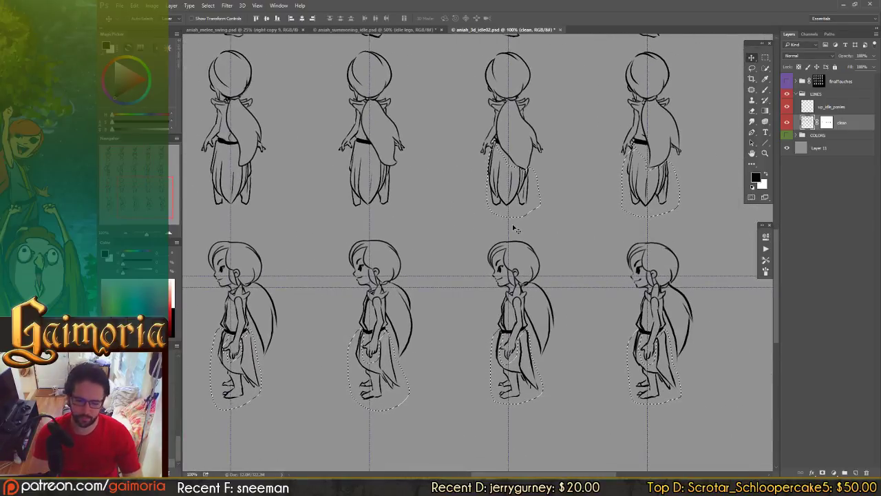
{"action": "key", "text": "l"}
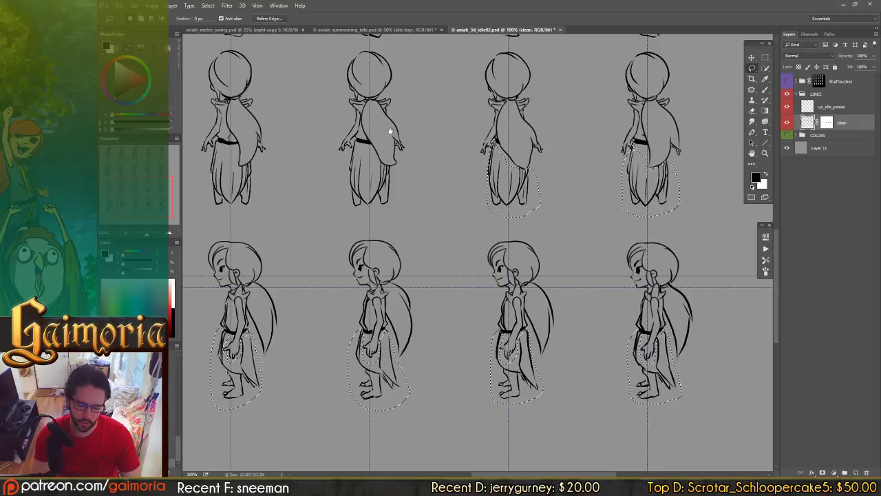
Step: Add the third back-facing figure's skirt and legs to the lasso selection, keeping the outline clear of the ponytail
{"action": "mouse_move", "coordinate": [390, 134]}
{"action": "left_mouse_down"}
{"action": "mouse_move", "coordinate": [425, 252]}
{"action": "mouse_move", "coordinate": [520, 239]}
{"action": "mouse_move", "coordinate": [433, 156]}
{"action": "left_mouse_up"}
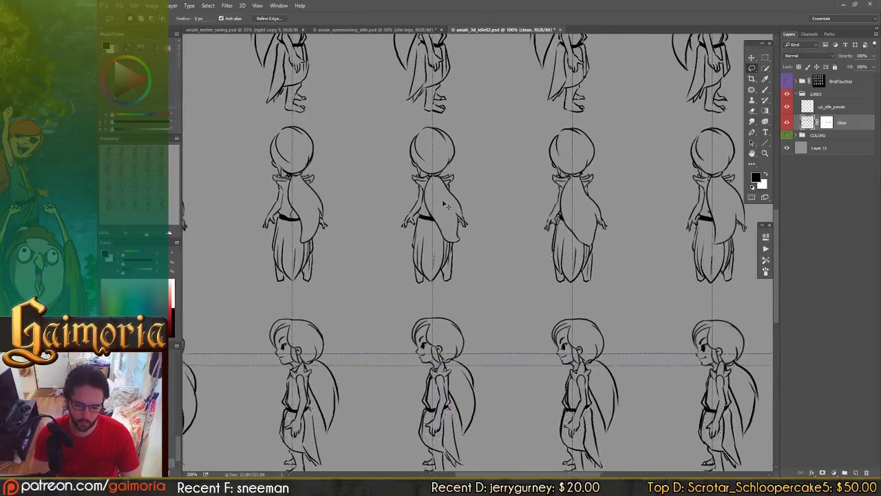
{"action": "key", "text": "ctrl+plus"}
{"action": "key", "text": "ctrl+plus"}
{"action": "scroll", "coordinate": [434, 200], "scroll_direction": "down", "scroll_amount": 1, "text": "alt"}
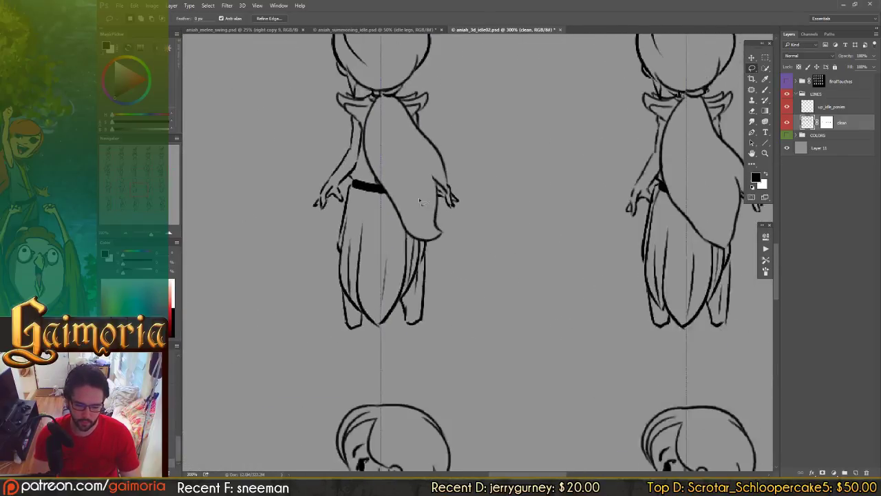
{"action": "left_click_drag", "start_coordinate": [423, 175], "coordinate": [466, 149]}
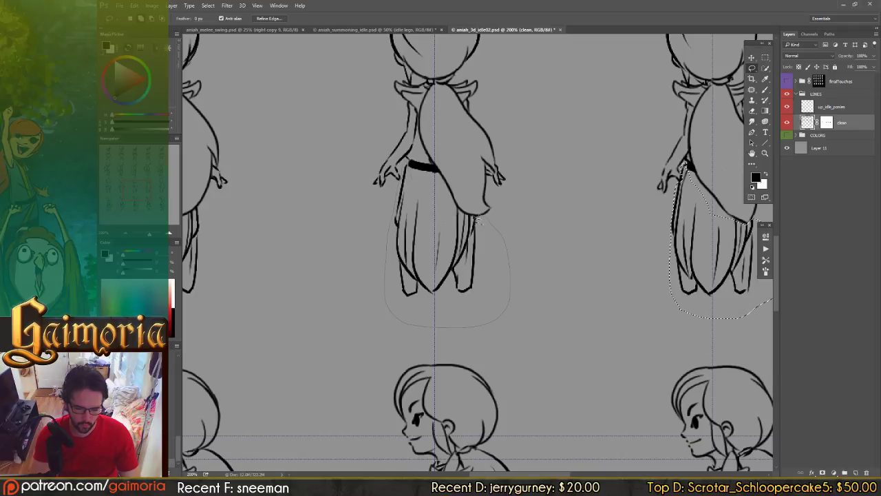
{"action": "mouse_move", "coordinate": [443, 209]}
{"action": "left_mouse_down"}
{"action": "mouse_move", "coordinate": [481, 208]}
{"action": "mouse_move", "coordinate": [487, 231]}
{"action": "left_mouse_up"}
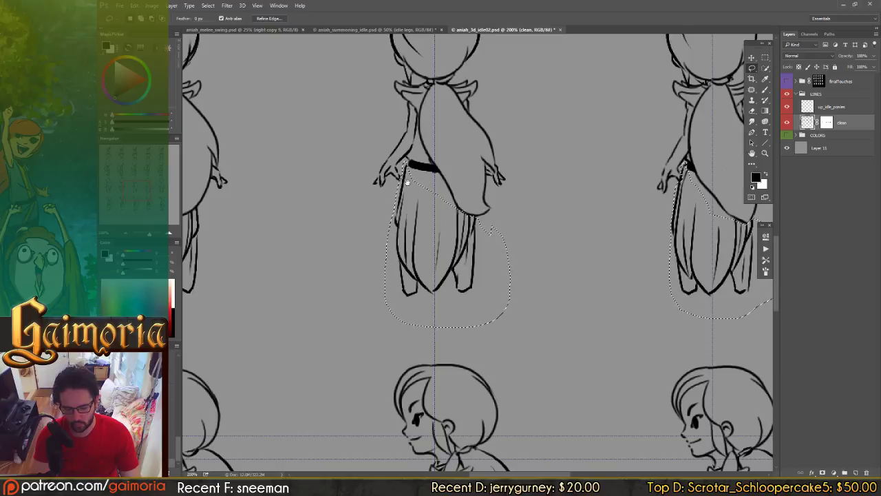
Step: Extend the lasso selection around the skirts and legs of the second and first back-facing figures, excluding their ponytails
{"action": "left_click_drag", "start_coordinate": [291, 187], "coordinate": [538, 172]}
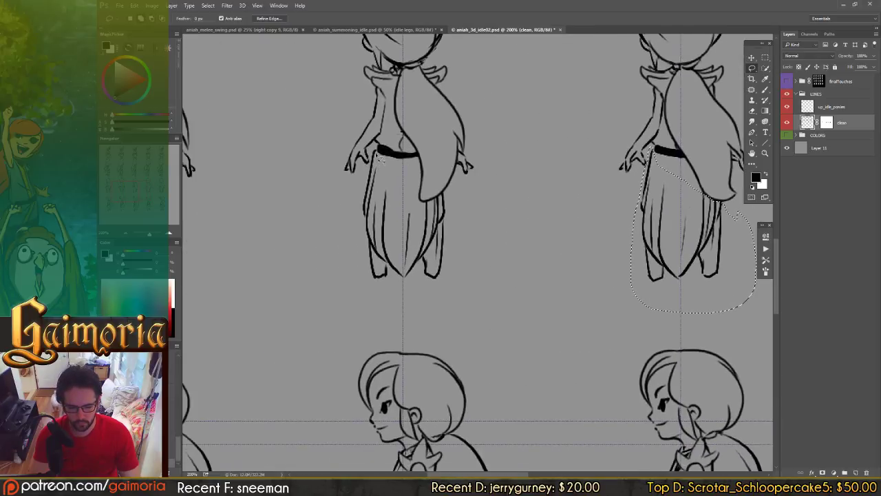
{"action": "mouse_move", "coordinate": [376, 158]}
{"action": "left_mouse_down"}
{"action": "mouse_move", "coordinate": [358, 222]}
{"action": "mouse_move", "coordinate": [484, 252]}
{"action": "mouse_move", "coordinate": [455, 199]}
{"action": "mouse_move", "coordinate": [439, 202]}
{"action": "left_mouse_up"}
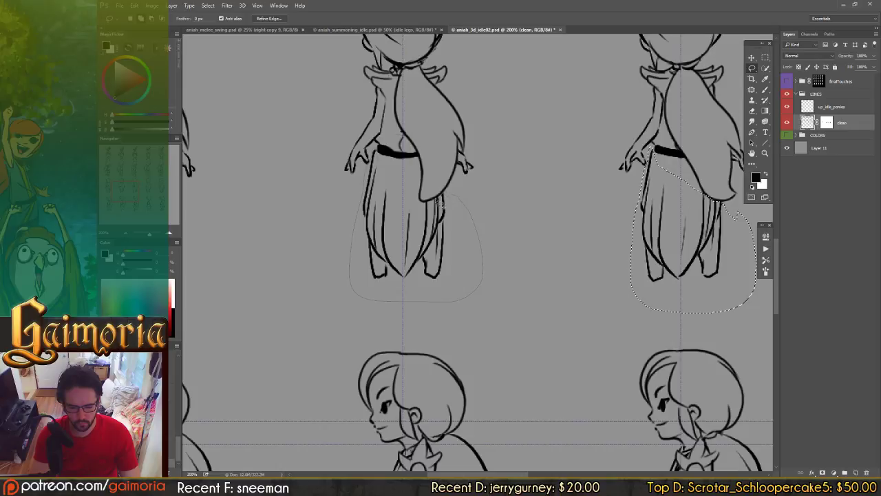
{"action": "left_click_drag", "start_coordinate": [391, 181], "coordinate": [376, 152]}
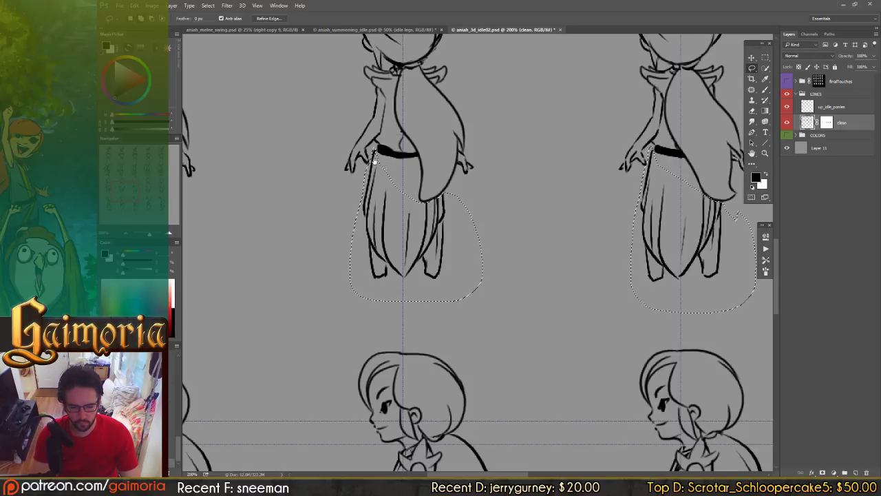
{"action": "left_click_drag", "start_coordinate": [297, 179], "coordinate": [572, 159]}
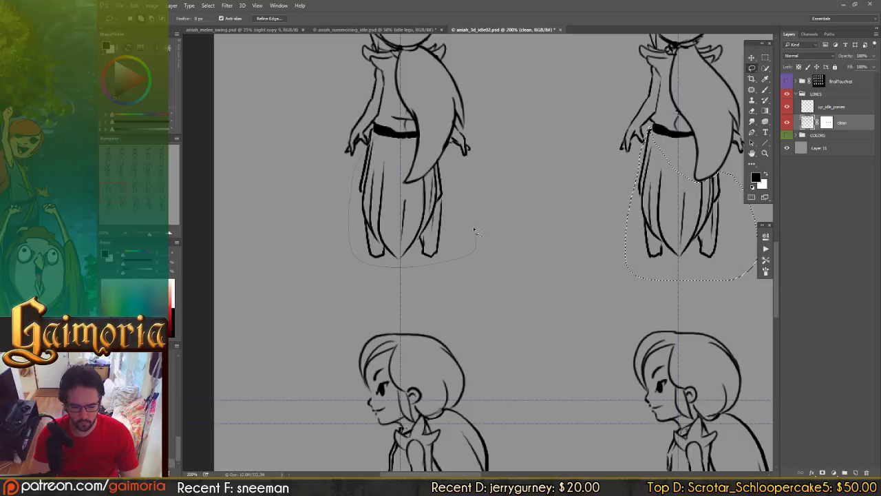
{"action": "mouse_move", "coordinate": [475, 231]}
{"action": "left_mouse_down"}
{"action": "mouse_move", "coordinate": [453, 173]}
{"action": "mouse_move", "coordinate": [441, 168]}
{"action": "mouse_move", "coordinate": [426, 183]}
{"action": "mouse_move", "coordinate": [373, 135]}
{"action": "left_mouse_up"}
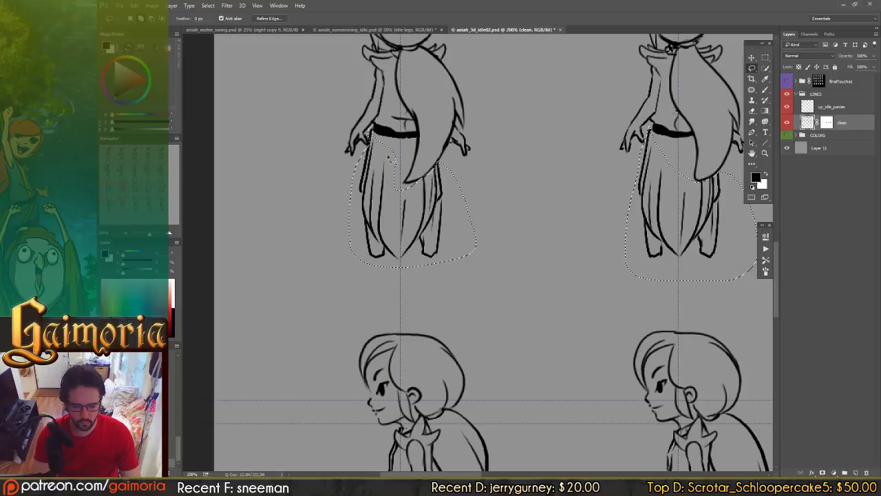
Step: Add the skirts and legs of the first and second right-facing figures to the selection, routing the outline around their hands
{"action": "left_click_drag", "start_coordinate": [384, 105], "coordinate": [374, 232]}
{"action": "left_click_drag", "start_coordinate": [380, 150], "coordinate": [441, 265]}
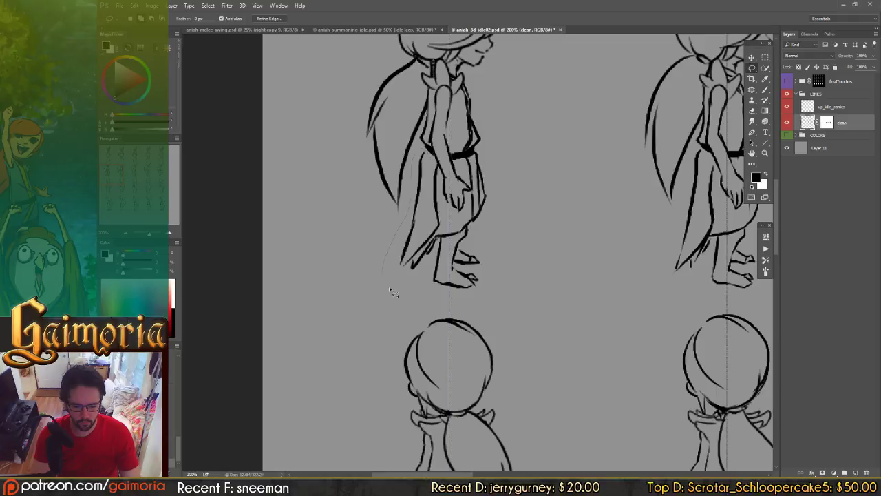
{"action": "left_click_drag", "start_coordinate": [390, 291], "coordinate": [500, 201]}
{"action": "left_click_drag", "start_coordinate": [480, 158], "coordinate": [469, 184]}
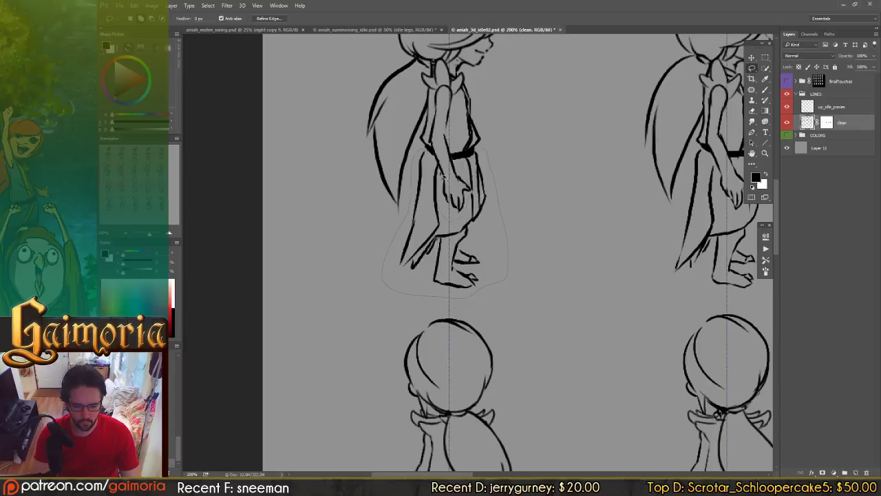
{"action": "mouse_move", "coordinate": [442, 172]}
{"action": "left_mouse_down"}
{"action": "mouse_move", "coordinate": [440, 229]}
{"action": "mouse_move", "coordinate": [482, 216]}
{"action": "left_mouse_up"}
{"action": "left_click_drag", "start_coordinate": [545, 254], "coordinate": [418, 151]}
{"action": "left_click_drag", "start_coordinate": [427, 151], "coordinate": [386, 275]}
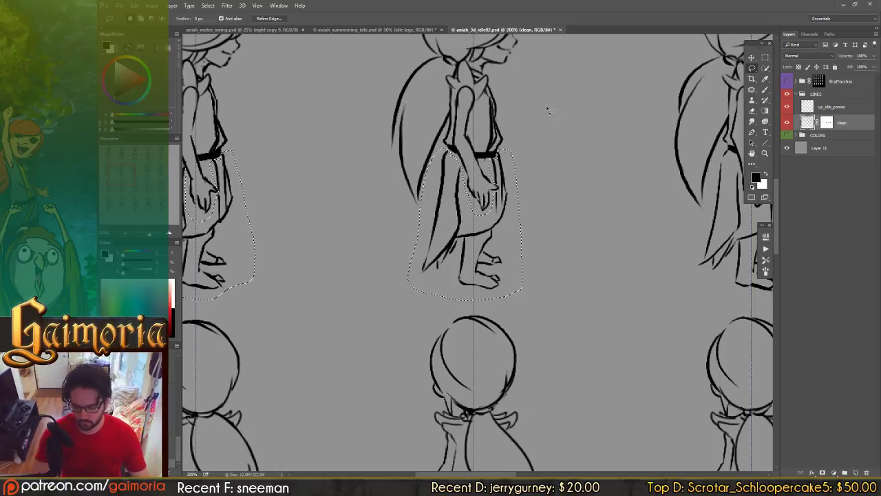
Step: Add the skirts and legs of the third and fourth right-facing figures to the selection, leaving out their hands
{"action": "scroll", "coordinate": [413, 248], "scroll_direction": "right", "scroll_amount": 5}
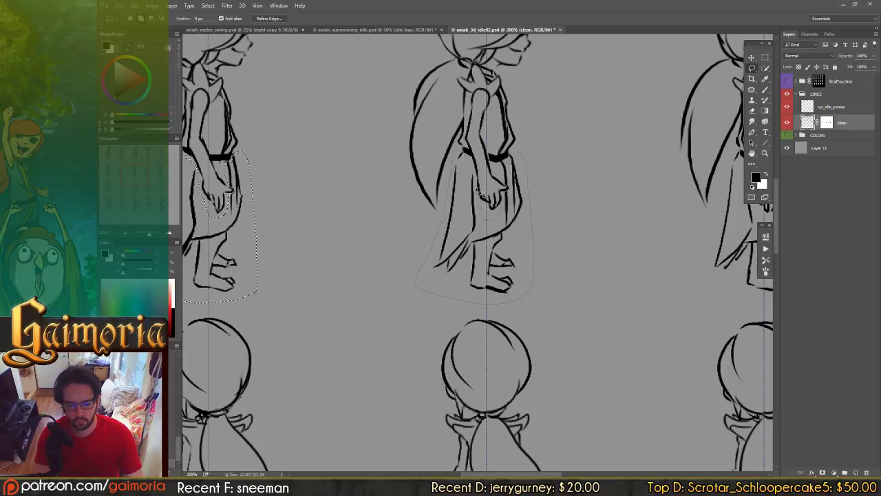
{"action": "left_click_drag", "start_coordinate": [478, 193], "coordinate": [471, 170], "text": "shift"}
{"action": "mouse_move", "coordinate": [462, 210]}
{"action": "left_mouse_down"}
{"action": "mouse_move", "coordinate": [415, 197]}
{"action": "mouse_move", "coordinate": [385, 250]}
{"action": "left_mouse_up"}
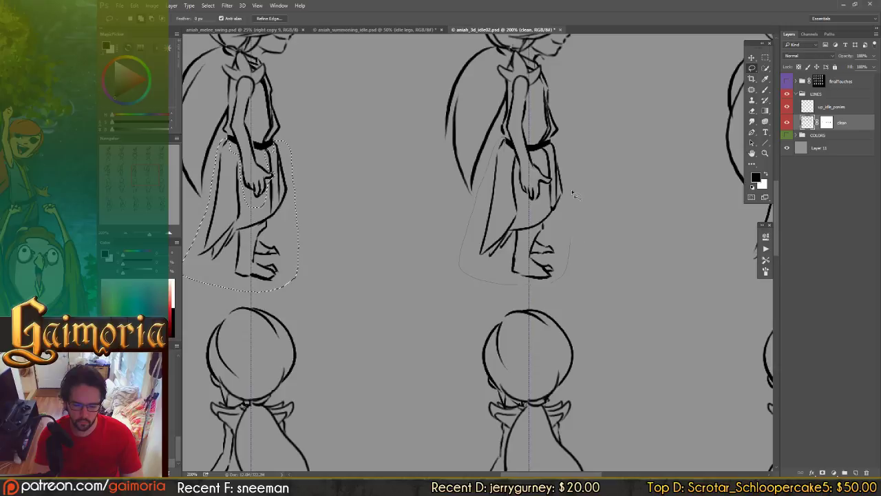
{"action": "mouse_move", "coordinate": [575, 195]}
{"action": "left_mouse_down"}
{"action": "mouse_move", "coordinate": [567, 145]}
{"action": "mouse_move", "coordinate": [556, 147]}
{"action": "mouse_move", "coordinate": [546, 169]}
{"action": "mouse_move", "coordinate": [557, 184]}
{"action": "mouse_move", "coordinate": [532, 208]}
{"action": "left_mouse_up"}
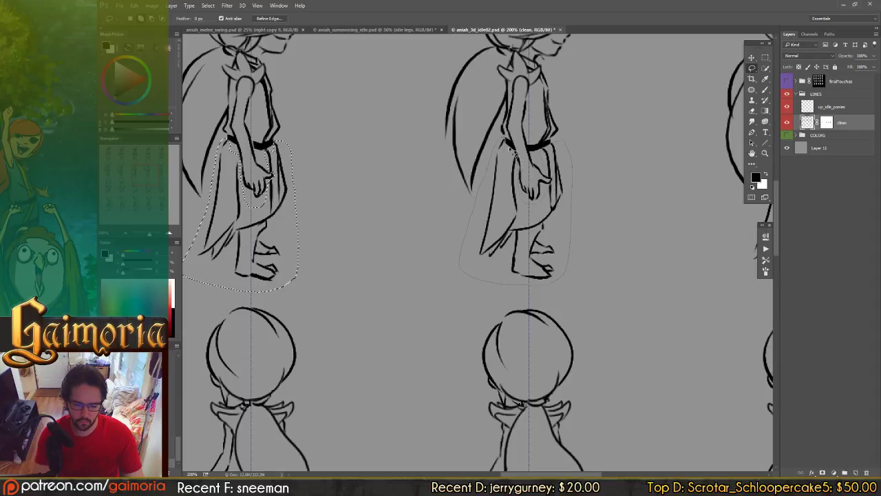
{"action": "left_click_drag", "start_coordinate": [512, 151], "coordinate": [506, 143]}
Step: Start a new lasso selection around the fifth right-facing figure's skirt and legs, excluding the hand
{"action": "left_click_drag", "start_coordinate": [590, 185], "coordinate": [380, 228]}
{"action": "left_click_drag", "start_coordinate": [635, 209], "coordinate": [431, 183]}
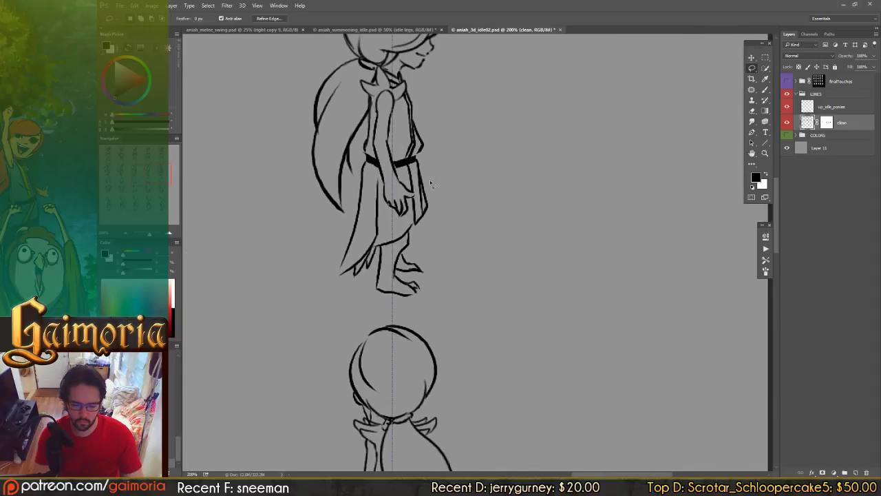
{"action": "key", "text": "ctrl+d"}
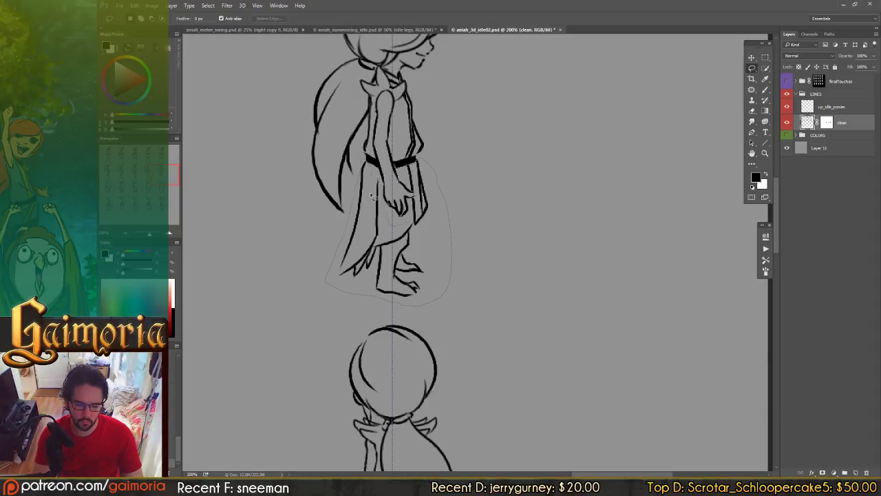
{"action": "mouse_move", "coordinate": [372, 195]}
{"action": "left_mouse_down"}
{"action": "mouse_move", "coordinate": [385, 209]}
{"action": "mouse_move", "coordinate": [360, 280]}
{"action": "mouse_move", "coordinate": [339, 289]}
{"action": "left_mouse_up"}
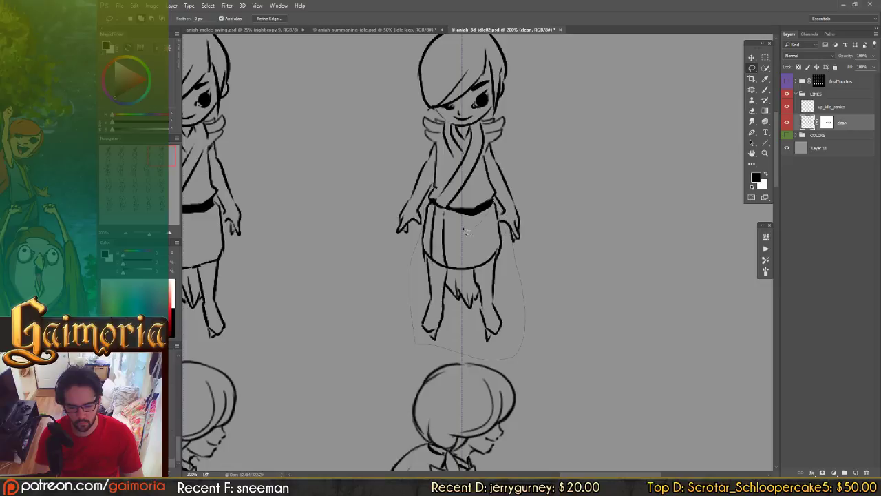
Step: Add the skirts and legs of the fifth, fourth and third front-facing figures to the lasso selection, below the belts and without the hands
{"action": "mouse_move", "coordinate": [439, 212]}
{"action": "left_mouse_down"}
{"action": "mouse_move", "coordinate": [497, 220]}
{"action": "mouse_move", "coordinate": [515, 234]}
{"action": "mouse_move", "coordinate": [512, 219]}
{"action": "left_mouse_up"}
{"action": "left_click_drag", "start_coordinate": [452, 265], "coordinate": [490, 170]}
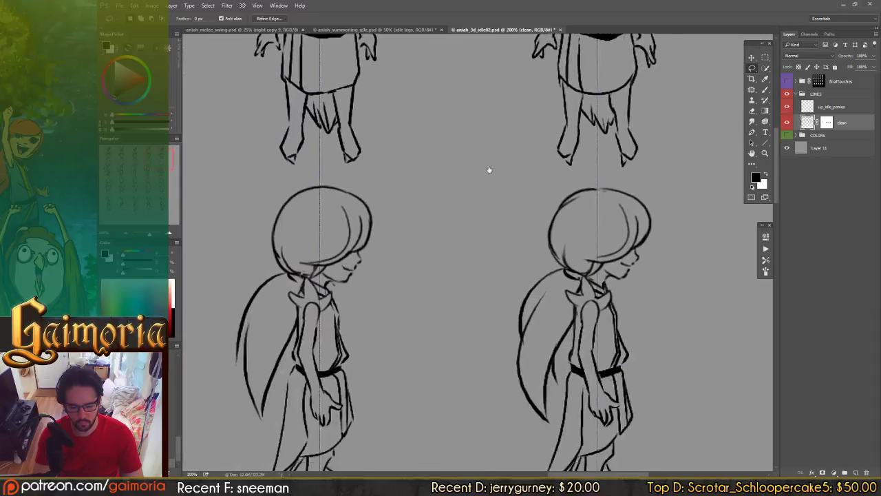
{"action": "left_click_drag", "start_coordinate": [428, 164], "coordinate": [442, 202]}
{"action": "scroll", "coordinate": [442, 206], "scroll_direction": "up", "scroll_amount": 4}
{"action": "scroll", "coordinate": [440, 234], "scroll_direction": "left", "scroll_amount": 2}
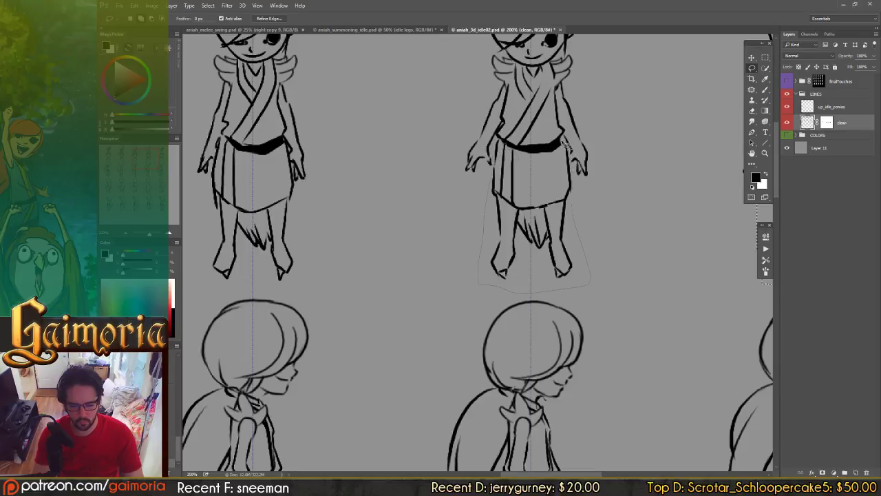
{"action": "scroll", "coordinate": [399, 194], "scroll_direction": "right", "scroll_amount": 3}
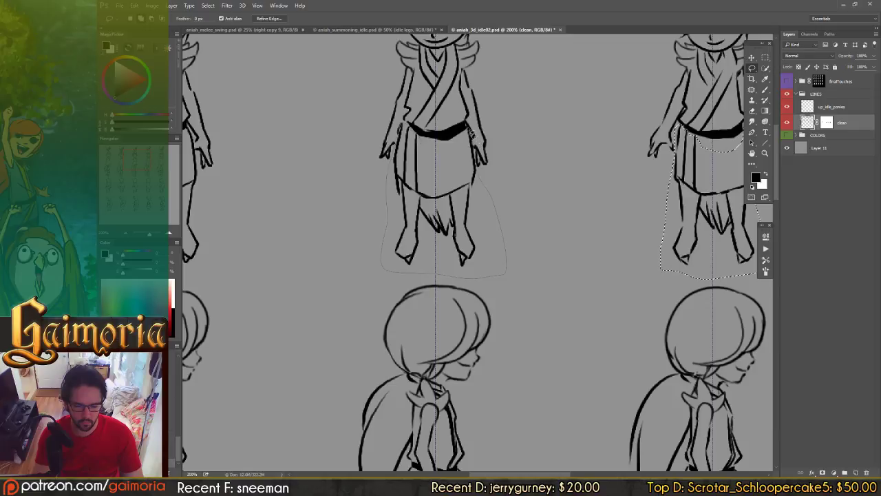
{"action": "left_click_drag", "start_coordinate": [472, 135], "coordinate": [446, 152]}
Step: Check across all rows of the sheet which figures' skirts and legs are included in the selection
{"action": "left_click_drag", "start_coordinate": [269, 198], "coordinate": [503, 207]}
{"action": "left_click_drag", "start_coordinate": [448, 292], "coordinate": [434, 107]}
{"action": "left_click_drag", "start_coordinate": [492, 168], "coordinate": [227, 179]}
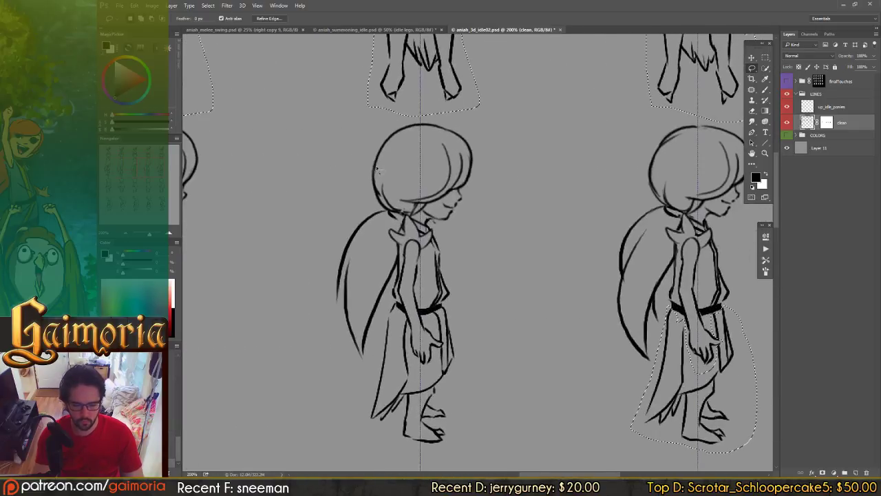
{"action": "left_click_drag", "start_coordinate": [527, 256], "coordinate": [381, 181]}
{"action": "key", "text": "ctrl+minus"}
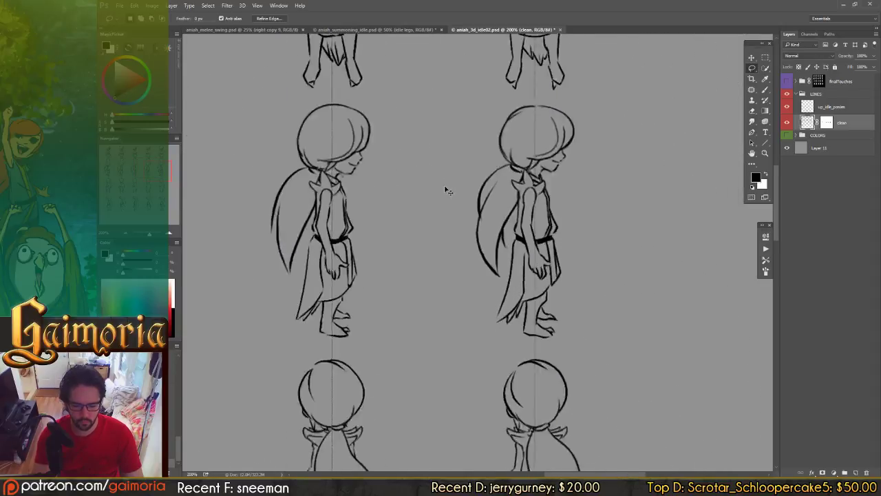
{"action": "scroll", "coordinate": [444, 191], "scroll_direction": "down", "scroll_amount": 4, "text": "alt"}
{"action": "scroll", "coordinate": [443, 207], "scroll_direction": "up", "scroll_amount": 1, "text": "alt"}
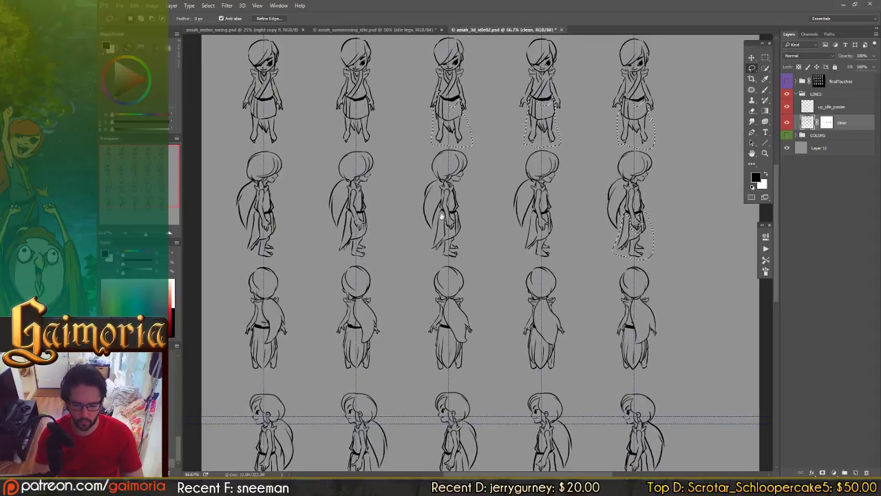
Step: Step back through the history until the lasso selections of the right-facing, back-facing and left-facing rows are restored
{"action": "left_click_drag", "start_coordinate": [490, 296], "coordinate": [449, 227]}
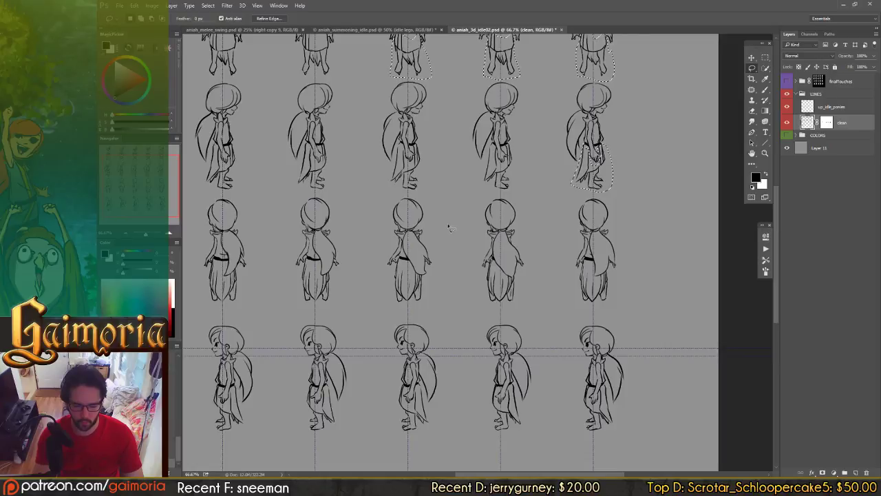
{"action": "key", "text": "ctrl+alt+z"}
{"action": "key", "text": "ctrl+alt+z"}
{"action": "key", "text": "ctrl+alt+z"}
{"action": "key", "text": "ctrl+alt+z"}
{"action": "key", "text": "ctrl+alt+z"}
{"action": "key", "text": "ctrl+alt+z"}
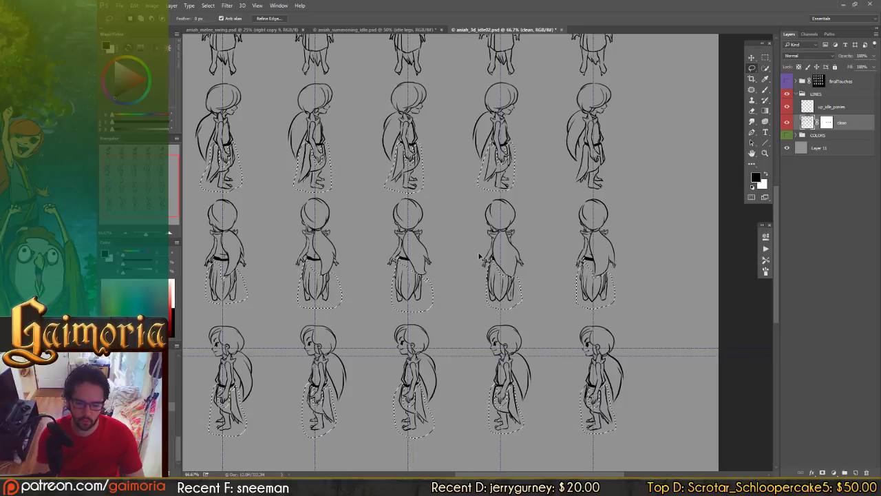
Step: Add the fifth right-facing figure's skirt and legs to the lasso selection, leaving out the hand
{"action": "scroll", "coordinate": [480, 256], "scroll_direction": "up", "scroll_amount": 2, "text": "alt"}
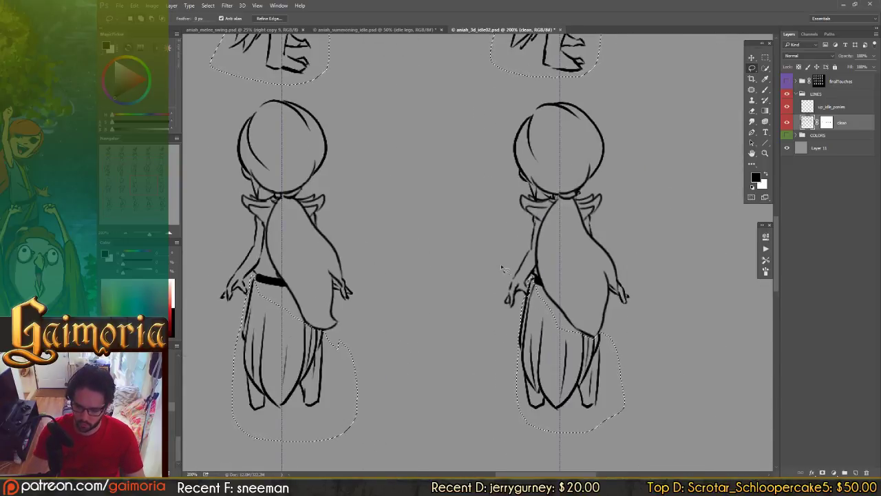
{"action": "left_click_drag", "start_coordinate": [508, 236], "coordinate": [415, 283]}
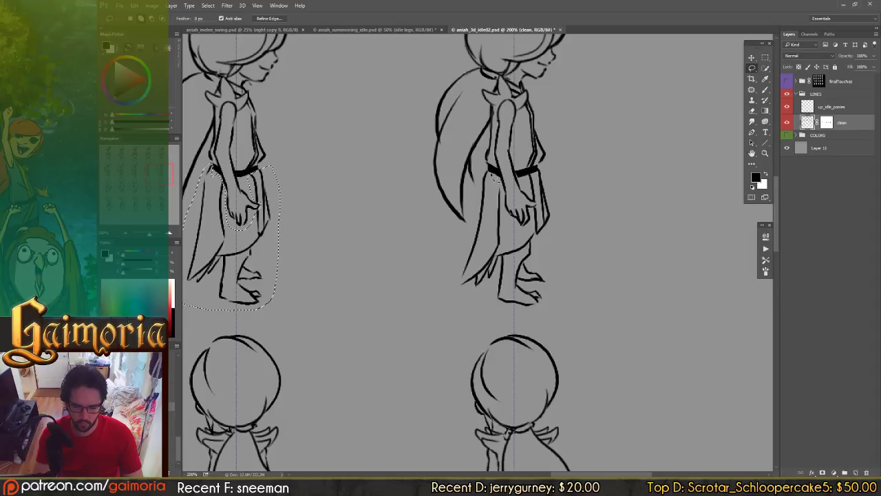
{"action": "mouse_move", "coordinate": [448, 300]}
{"action": "left_mouse_down"}
{"action": "mouse_move", "coordinate": [573, 274]}
{"action": "mouse_move", "coordinate": [554, 174]}
{"action": "mouse_move", "coordinate": [535, 182]}
{"action": "mouse_move", "coordinate": [531, 200]}
{"action": "mouse_move", "coordinate": [542, 209]}
{"action": "mouse_move", "coordinate": [518, 236]}
{"action": "mouse_move", "coordinate": [490, 175]}
{"action": "left_mouse_up"}
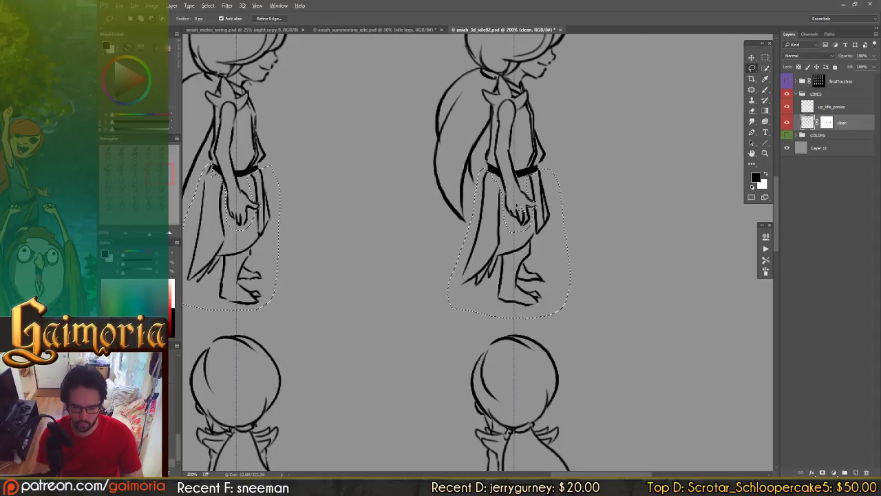
Step: Add the skirts and legs of the fifth and fourth front-facing figures to the selection, staying below the belts and excluding the hands
{"action": "scroll", "coordinate": [509, 110], "scroll_direction": "up", "scroll_amount": 8}
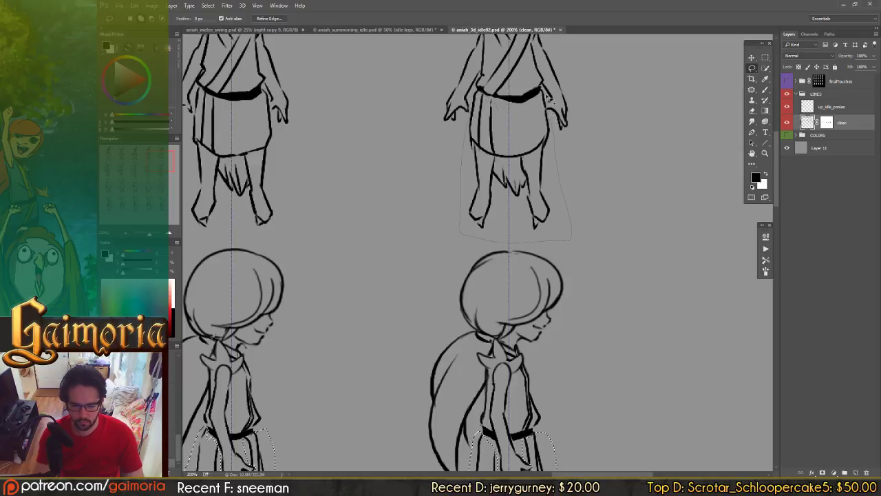
{"action": "left_click_drag", "start_coordinate": [544, 90], "coordinate": [541, 87]}
{"action": "mouse_move", "coordinate": [302, 304]}
{"action": "left_mouse_down"}
{"action": "mouse_move", "coordinate": [472, 142]}
{"action": "mouse_move", "coordinate": [468, 199]}
{"action": "mouse_move", "coordinate": [512, 373]}
{"action": "mouse_move", "coordinate": [524, 339]}
{"action": "left_mouse_up"}
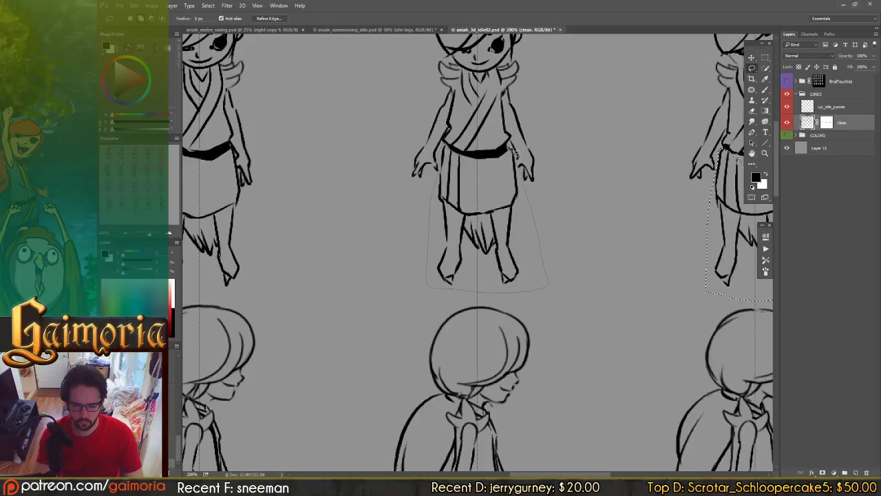
{"action": "left_click_drag", "start_coordinate": [512, 154], "coordinate": [513, 164]}
Step: Add the skirts and legs of the third and second front-facing figures to the lasso selection, without belts or hands
{"action": "left_click_drag", "start_coordinate": [430, 371], "coordinate": [466, 137]}
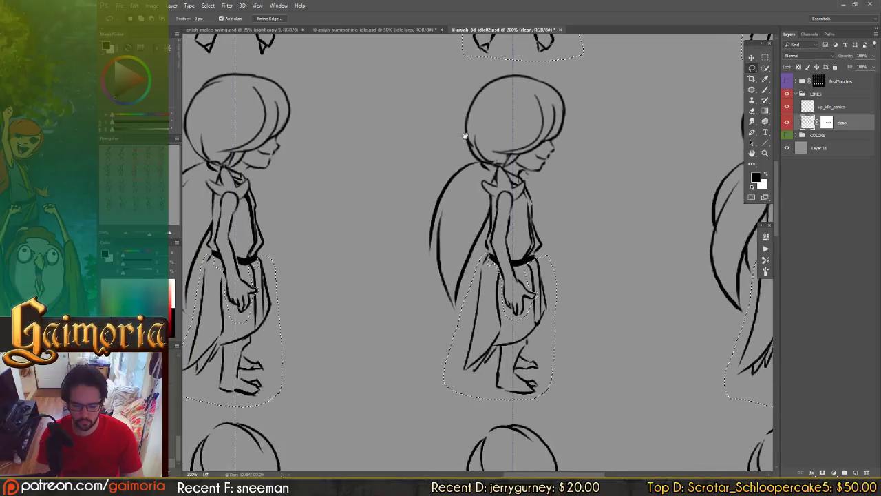
{"action": "mouse_move", "coordinate": [318, 73]}
{"action": "left_mouse_down"}
{"action": "mouse_move", "coordinate": [549, 223]}
{"action": "mouse_move", "coordinate": [560, 289]}
{"action": "left_mouse_up"}
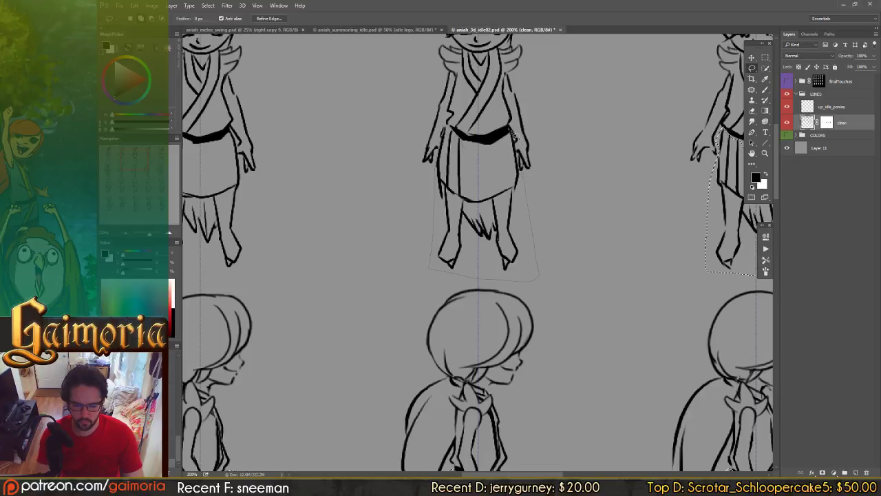
{"action": "mouse_move", "coordinate": [515, 136]}
{"action": "left_mouse_down", "text": "shift"}
{"action": "mouse_move", "coordinate": [501, 162]}
{"action": "mouse_move", "coordinate": [486, 155]}
{"action": "mouse_move", "coordinate": [486, 112]}
{"action": "mouse_move", "coordinate": [501, 75]}
{"action": "left_mouse_up", "text": "shift"}
{"action": "mouse_move", "coordinate": [328, 354]}
{"action": "left_mouse_down"}
{"action": "mouse_move", "coordinate": [447, 115]}
{"action": "mouse_move", "coordinate": [514, 462]}
{"action": "left_mouse_up"}
{"action": "left_click_drag", "start_coordinate": [456, 137], "coordinate": [537, 197]}
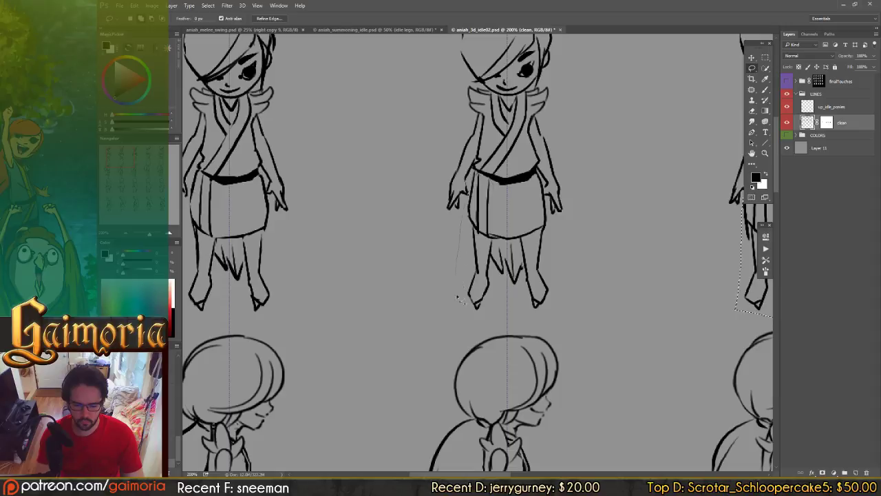
{"action": "left_click_drag", "start_coordinate": [456, 298], "coordinate": [564, 314]}
{"action": "mouse_move", "coordinate": [555, 225]}
{"action": "left_mouse_down"}
{"action": "mouse_move", "coordinate": [541, 175]}
{"action": "mouse_move", "coordinate": [493, 205]}
{"action": "mouse_move", "coordinate": [533, 90]}
{"action": "left_mouse_up"}
Step: Add the first front-facing figure's skirt and legs to the selection, tracing below the belt and around the hands
{"action": "mouse_move", "coordinate": [441, 259]}
{"action": "left_mouse_down"}
{"action": "mouse_move", "coordinate": [490, 146]}
{"action": "mouse_move", "coordinate": [455, 112]}
{"action": "mouse_move", "coordinate": [505, 197]}
{"action": "mouse_move", "coordinate": [544, 206]}
{"action": "left_mouse_up"}
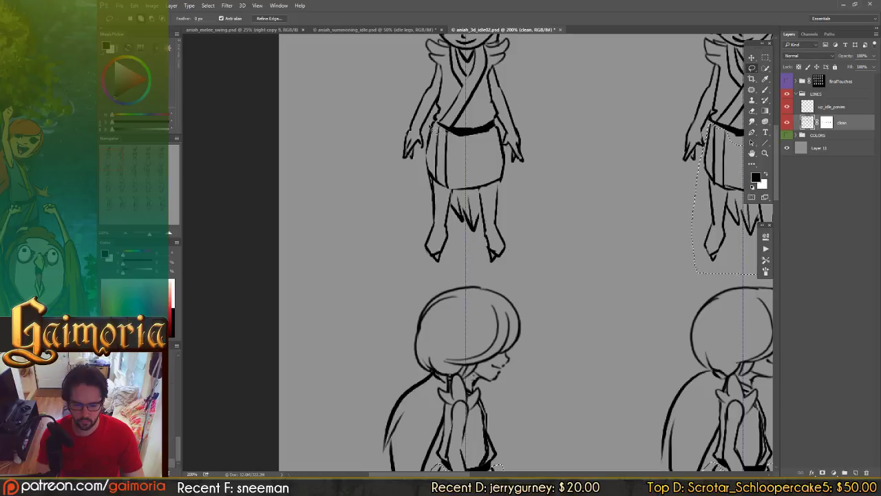
{"action": "left_click_drag", "start_coordinate": [429, 141], "coordinate": [412, 253]}
{"action": "mouse_move", "coordinate": [514, 179]}
{"action": "left_mouse_down"}
{"action": "mouse_move", "coordinate": [498, 128]}
{"action": "mouse_move", "coordinate": [449, 163]}
{"action": "mouse_move", "coordinate": [419, 294]}
{"action": "mouse_move", "coordinate": [414, 277]}
{"action": "left_mouse_up"}
Step: Check the leg selections across the whole sheet and toggle the "clean" layer's visibility to verify what it contains
{"action": "scroll", "coordinate": [452, 148], "scroll_direction": "down", "scroll_amount": 3, "text": "alt"}
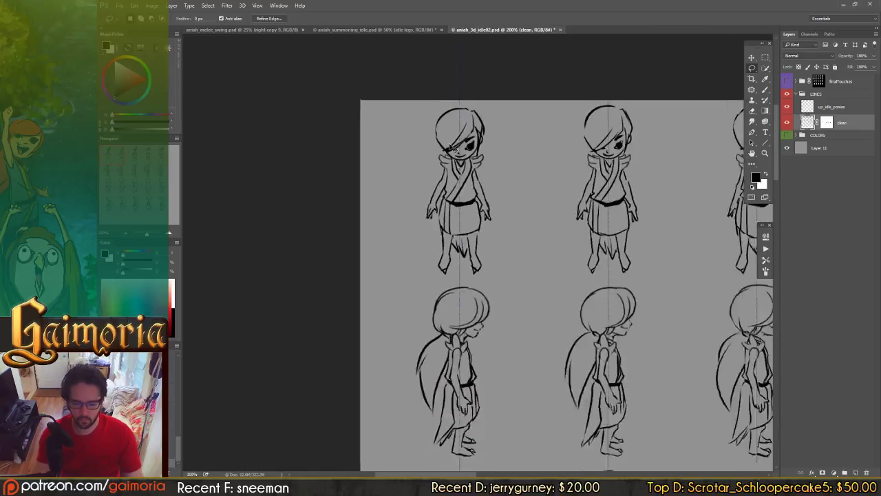
{"action": "scroll", "coordinate": [448, 146], "scroll_direction": "down", "scroll_amount": 4, "text": "alt"}
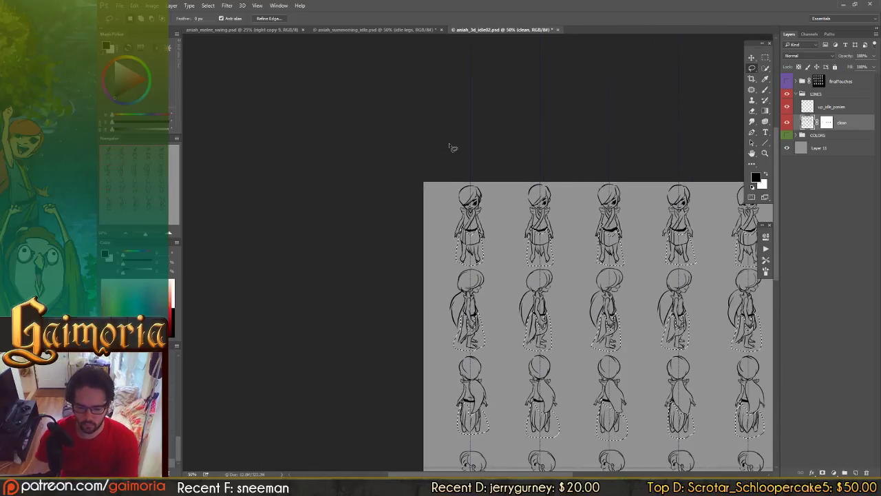
{"action": "key", "text": "ctrl+d"}
{"action": "left_click_drag", "start_coordinate": [498, 244], "coordinate": [425, 90]}
{"action": "mouse_move", "coordinate": [622, 241]}
{"action": "left_mouse_down"}
{"action": "mouse_move", "coordinate": [546, 251]}
{"action": "mouse_move", "coordinate": [577, 327]}
{"action": "left_mouse_up"}
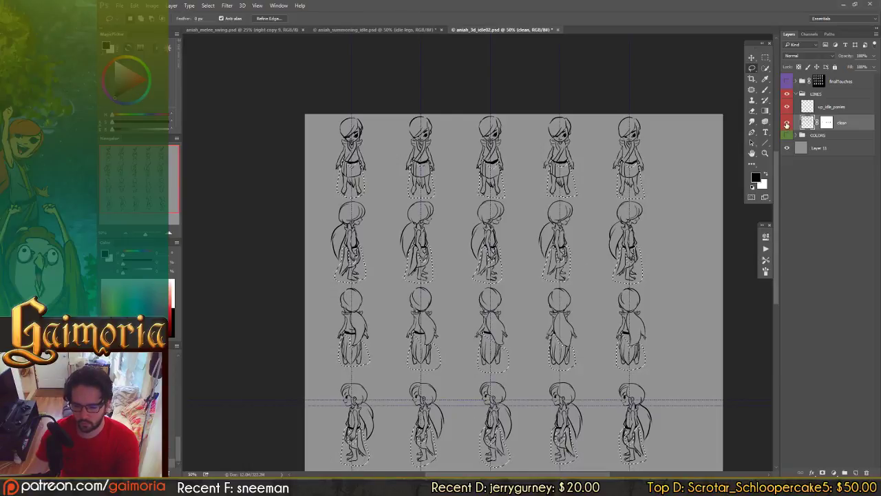
{"action": "left_click", "coordinate": [788, 123]}
{"action": "left_click", "coordinate": [787, 124]}
{"action": "left_click", "coordinate": [787, 123]}
{"action": "left_click", "coordinate": [787, 123]}
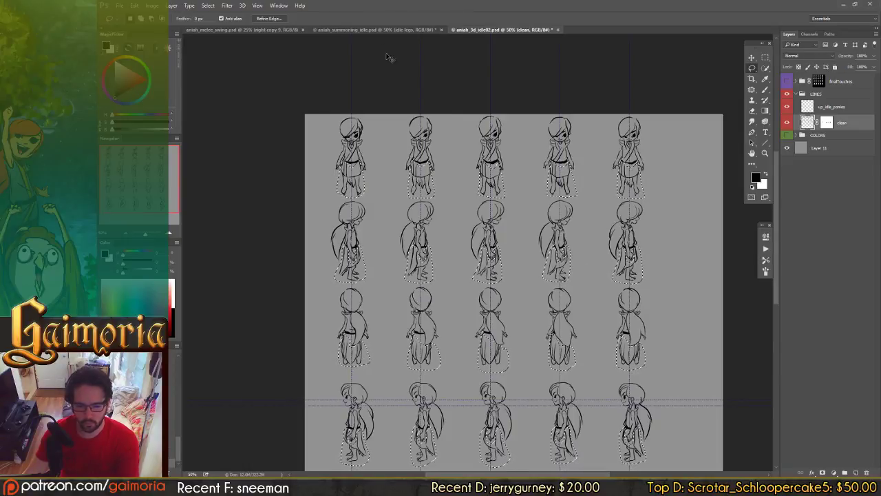
Step: Switch to aniah_summoning_idle.psd and paste the copied skirts and legs above the "idle legs" layer
{"action": "left_click", "coordinate": [362, 32]}
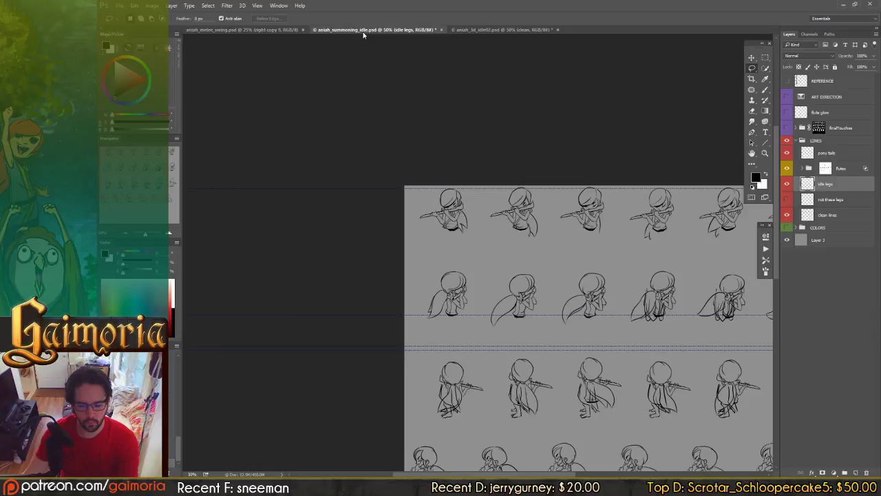
{"action": "left_click_drag", "start_coordinate": [572, 183], "coordinate": [434, 99]}
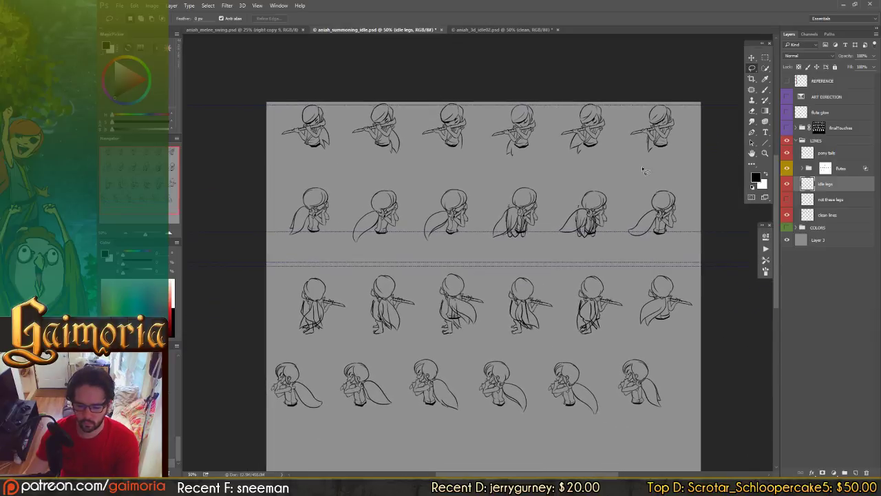
{"action": "key", "text": "ctrl+v"}
{"action": "key", "text": "v"}
Step: Delete the old "idle legs" layer and rename the pasted layer "idle legs"
{"action": "left_click", "coordinate": [819, 202]}
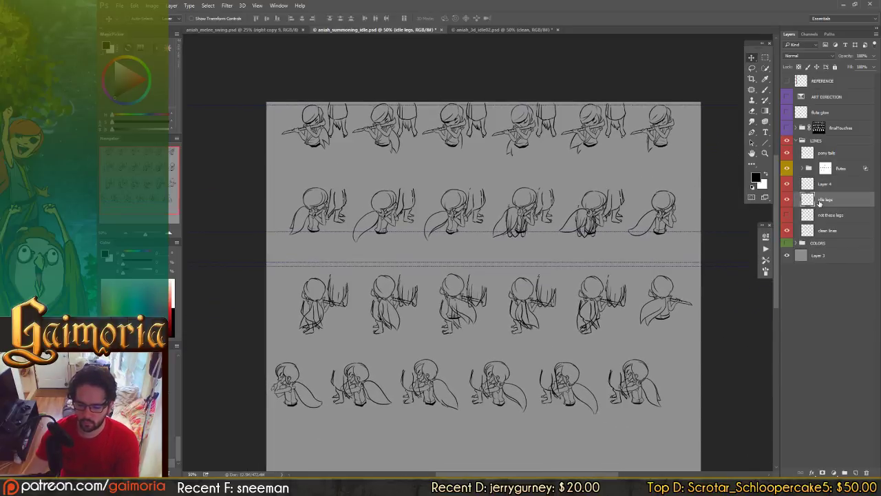
{"action": "key", "text": "Delete"}
{"action": "double_click", "coordinate": [825, 185]}
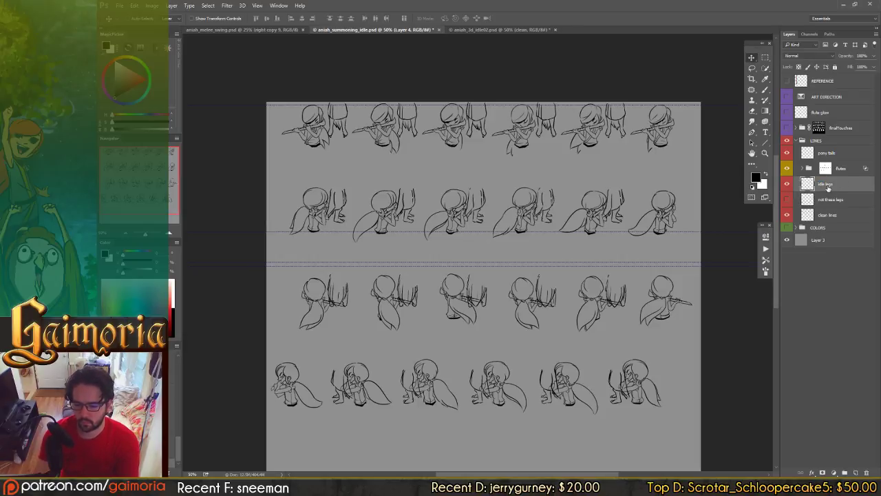
{"action": "key", "text": "Return"}
Step: Move the pasted skirts and legs beneath the torsos of the first five flute-playing figures in the upper rows
{"action": "left_click_drag", "start_coordinate": [550, 163], "coordinate": [522, 209]}
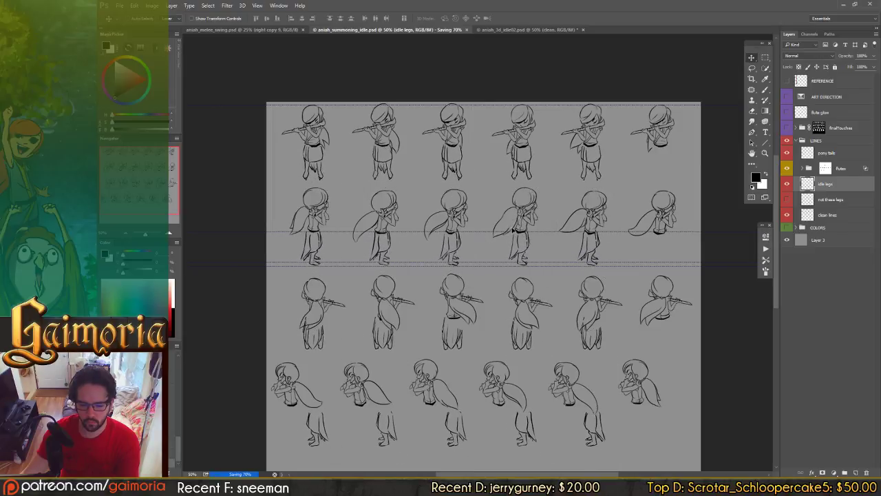
{"action": "key", "text": "ctrl+plus"}
{"action": "key", "text": "ctrl+plus"}
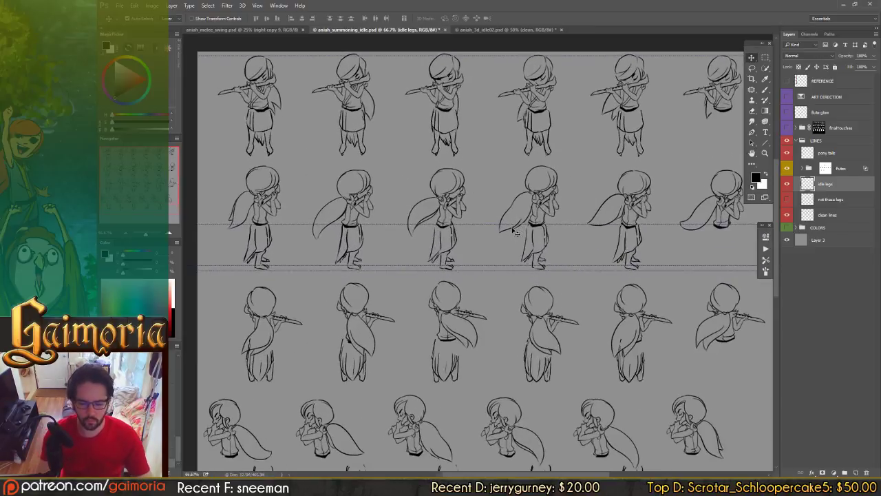
Step: Nudge the whole "idle legs" layer slightly left and up so the front-facing figures' skirts meet their belts
{"action": "left_click_drag", "start_coordinate": [396, 62], "coordinate": [559, 212]}
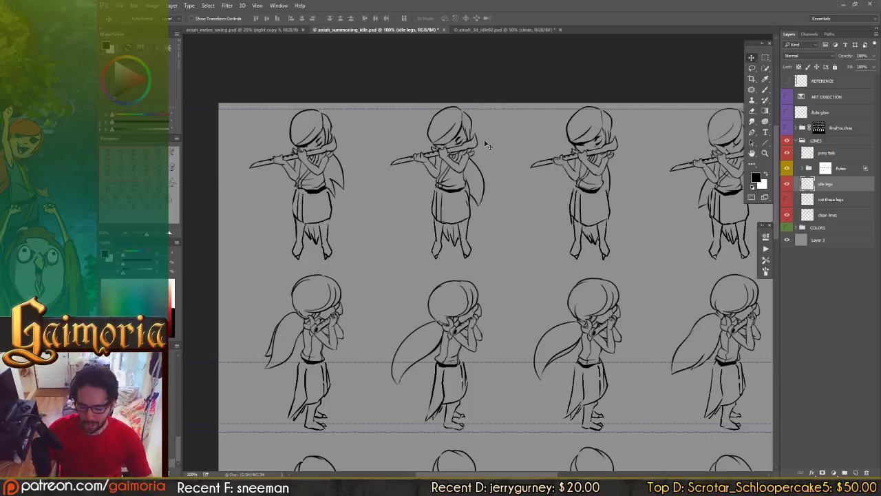
{"action": "scroll", "coordinate": [486, 144], "scroll_direction": "up", "scroll_amount": 1, "text": "alt"}
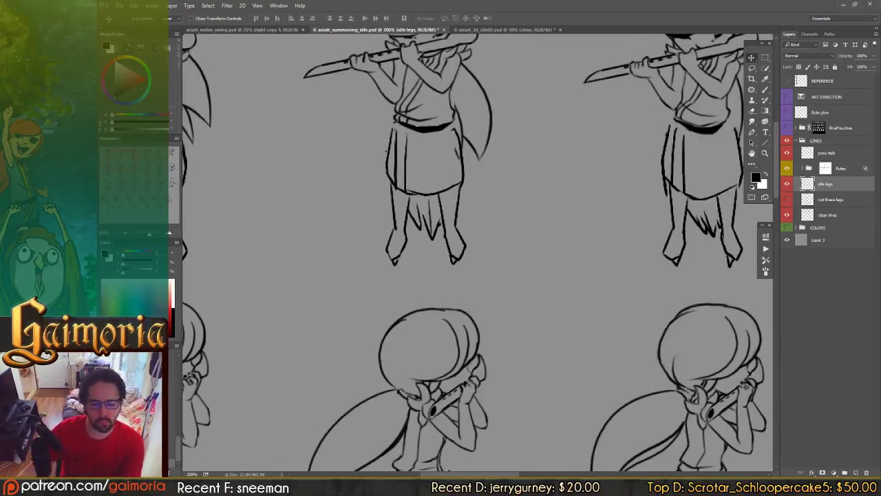
{"action": "left_click_drag", "start_coordinate": [377, 144], "coordinate": [417, 151]}
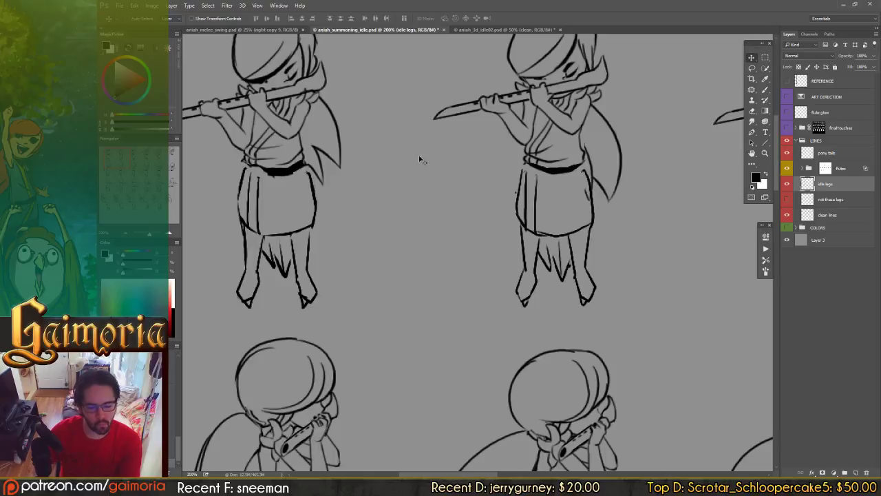
{"action": "key", "text": "Left"}
{"action": "key", "text": "Left"}
{"action": "key", "text": "Up"}
{"action": "key", "text": "Up"}
{"action": "key", "text": "Up"}
{"action": "key", "text": "Up"}
{"action": "key", "text": "Up"}
{"action": "key", "text": "Up"}
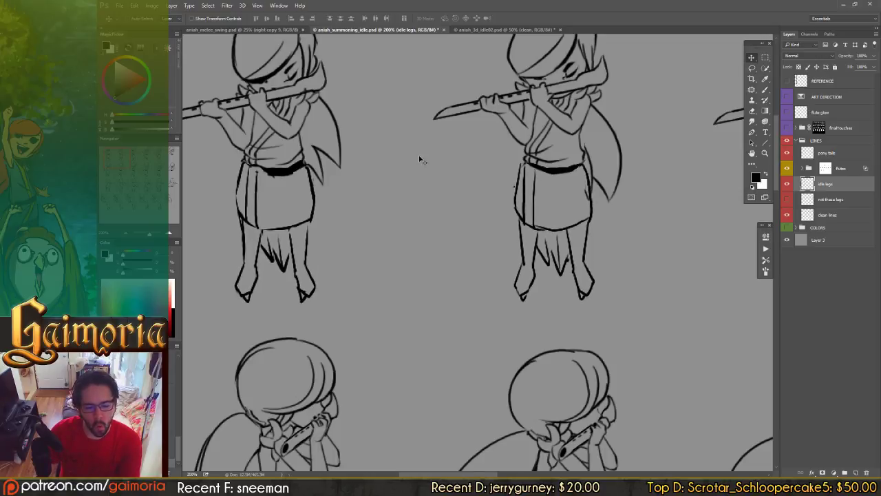
{"action": "key", "text": "Up"}
{"action": "key", "text": "Up"}
{"action": "key", "text": "Down"}
{"action": "key", "text": "Right"}
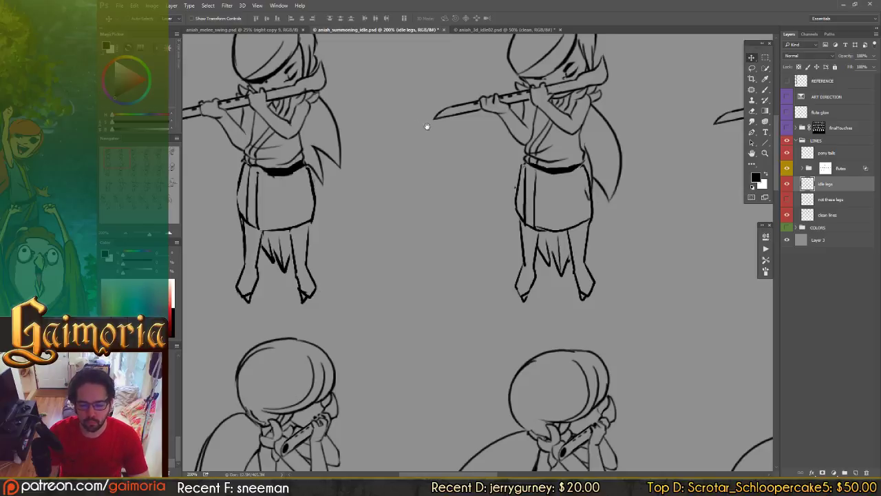
Step: Select the skirts and legs of the second to fifth front-facing figures and nudge them slightly right and up
{"action": "mouse_move", "coordinate": [427, 126]}
{"action": "left_mouse_down"}
{"action": "mouse_move", "coordinate": [311, 118]}
{"action": "mouse_move", "coordinate": [324, 110]}
{"action": "mouse_move", "coordinate": [435, 120]}
{"action": "left_mouse_up"}
{"action": "key", "text": "m"}
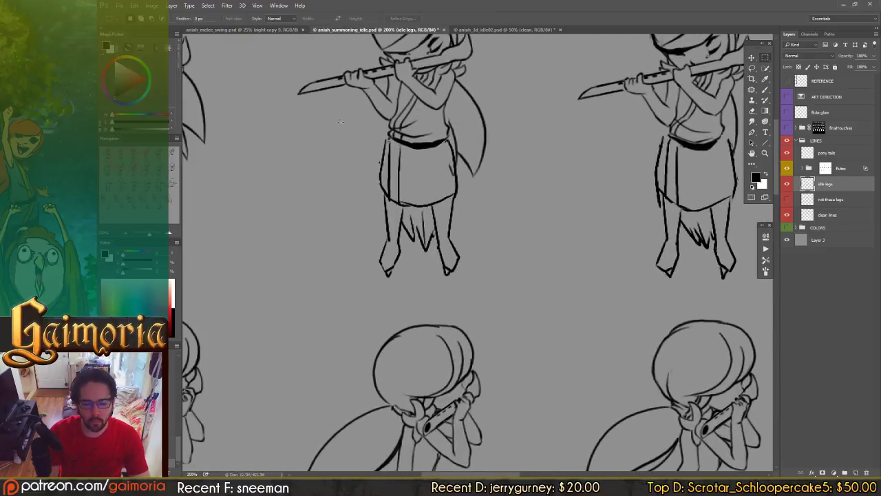
{"action": "left_click_drag", "start_coordinate": [625, 269], "coordinate": [696, 277]}
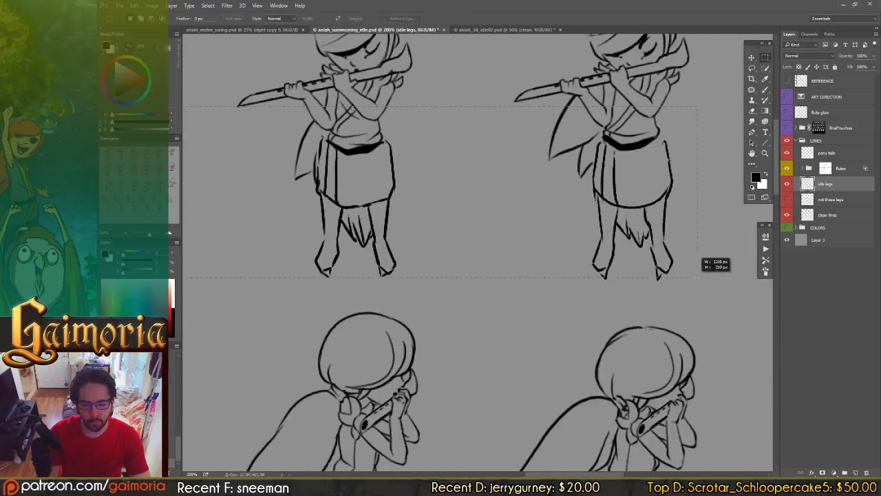
{"action": "key", "text": "ctrl+d"}
{"action": "left_click_drag", "start_coordinate": [581, 229], "coordinate": [526, 193]}
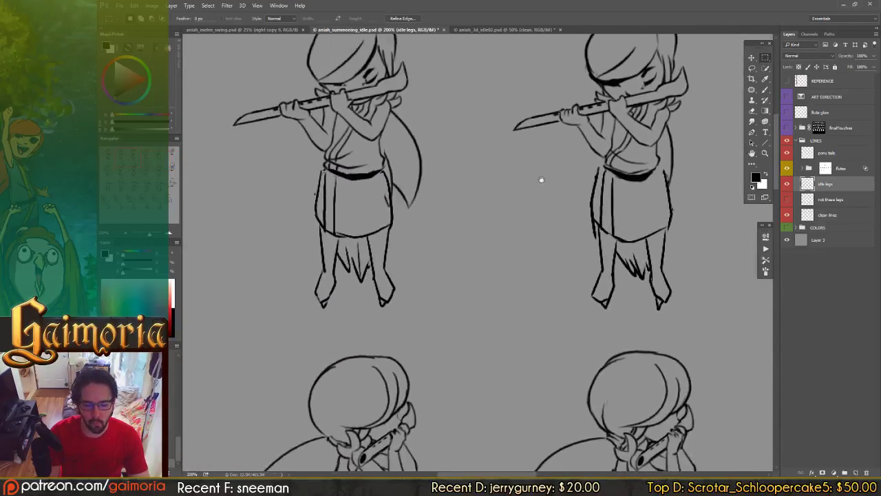
{"action": "key", "text": "v"}
{"action": "key", "text": "Right"}
{"action": "key", "text": "Right"}
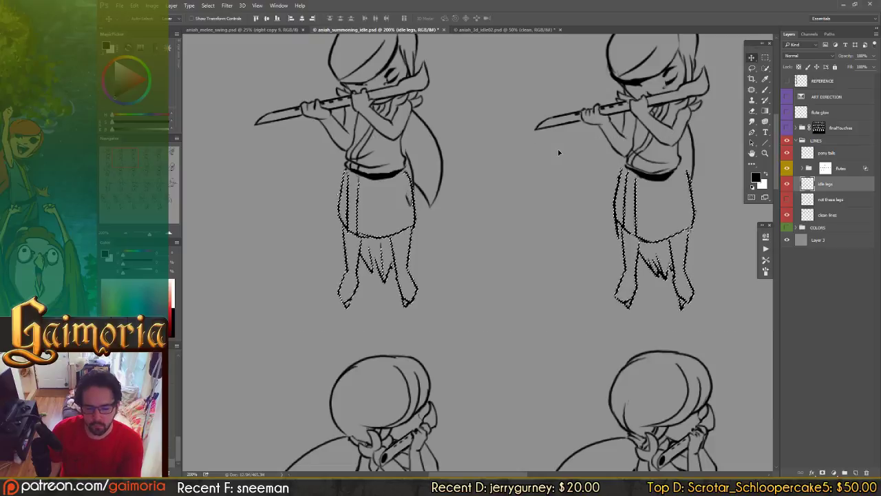
{"action": "key", "text": "Up"}
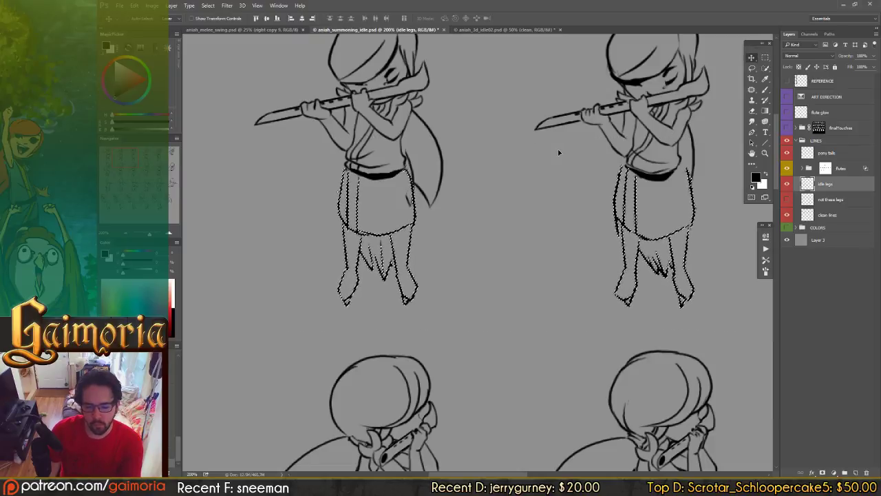
Step: Try nudging the skirts and legs of the third to fifth front-facing figures slightly down
{"action": "left_click_drag", "start_coordinate": [475, 184], "coordinate": [272, 167]}
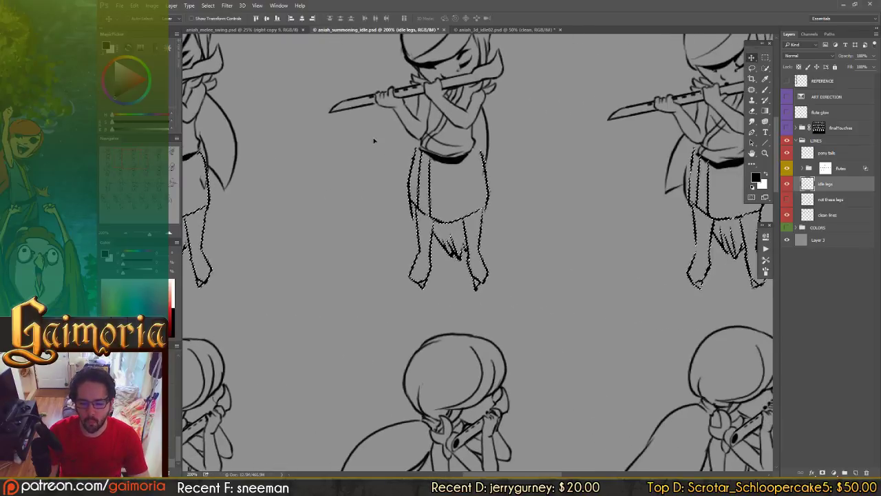
{"action": "key", "text": "m"}
{"action": "left_click_drag", "start_coordinate": [360, 125], "coordinate": [768, 289]}
{"action": "left_click_drag", "start_coordinate": [692, 321], "coordinate": [690, 321]}
{"action": "left_click_drag", "start_coordinate": [515, 195], "coordinate": [760, 206]}
{"action": "left_click_drag", "start_coordinate": [406, 190], "coordinate": [602, 170]}
{"action": "key", "text": "v"}
{"action": "key", "text": "Down"}
{"action": "key", "text": "Down"}
{"action": "key", "text": "Down"}
{"action": "key", "text": "Down"}
{"action": "key", "text": "Down"}
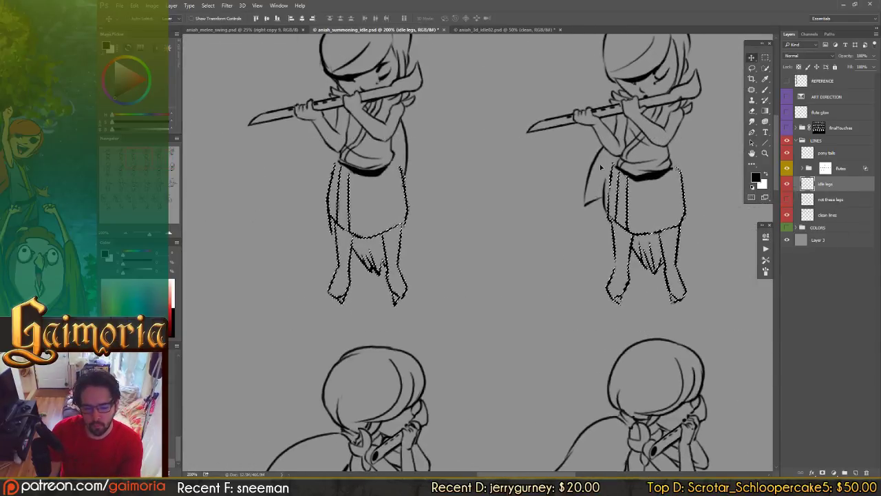
{"action": "key", "text": "ctrl+z"}
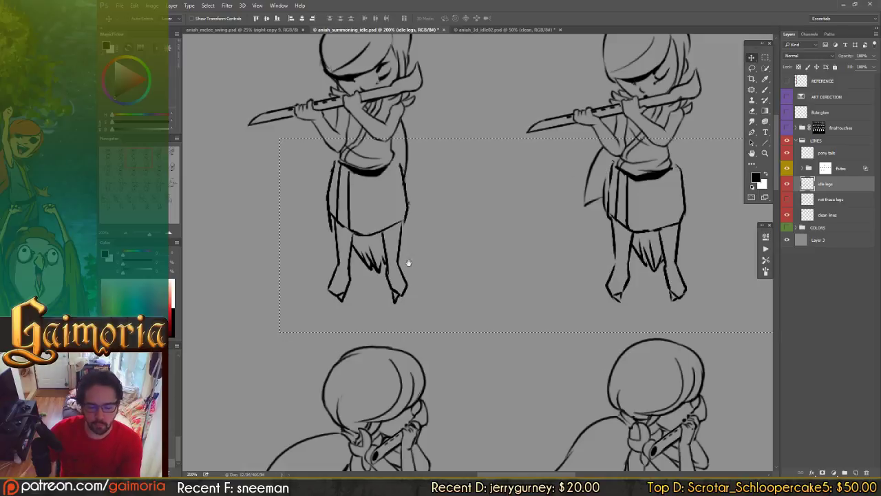
{"action": "left_click_drag", "start_coordinate": [225, 257], "coordinate": [606, 255]}
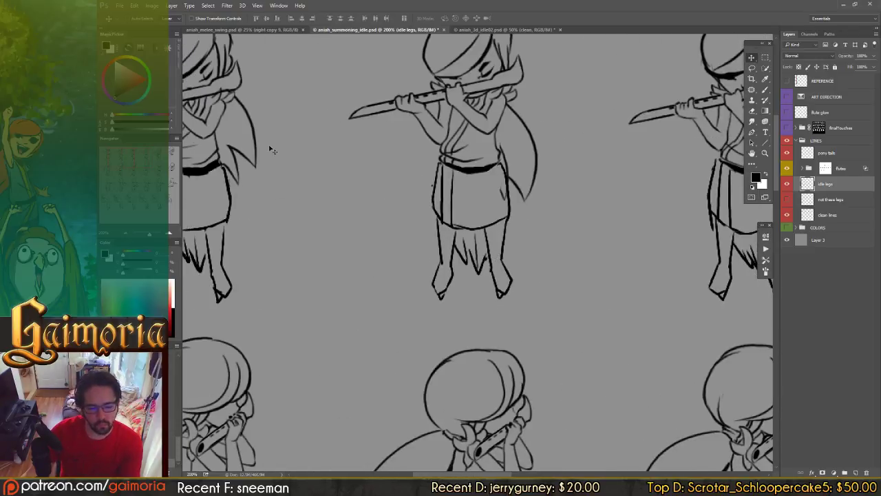
Step: Show the rulers and place a horizontal guide at the soles of the front-facing figures' feet
{"action": "key", "text": "ctrl+r"}
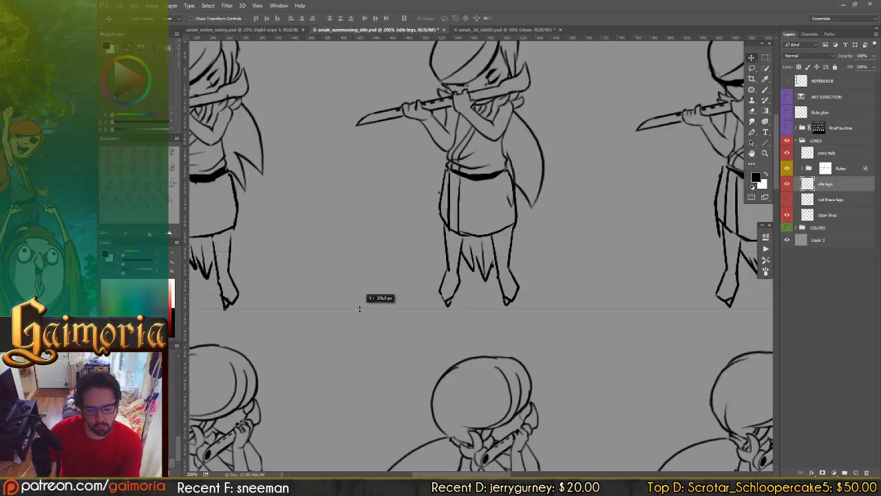
{"action": "left_click_drag", "start_coordinate": [364, 314], "coordinate": [372, 309]}
{"action": "left_click_drag", "start_coordinate": [382, 303], "coordinate": [460, 296]}
{"action": "left_click_drag", "start_coordinate": [553, 285], "coordinate": [420, 291]}
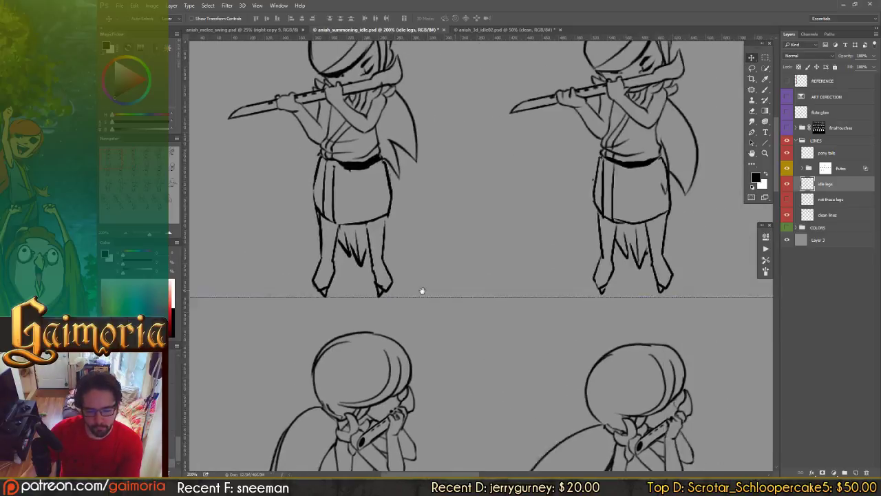
Step: Select the second front-facing figure's skirt and legs, nudge them slightly down to the foot guide, and deselect
{"action": "key", "text": "m"}
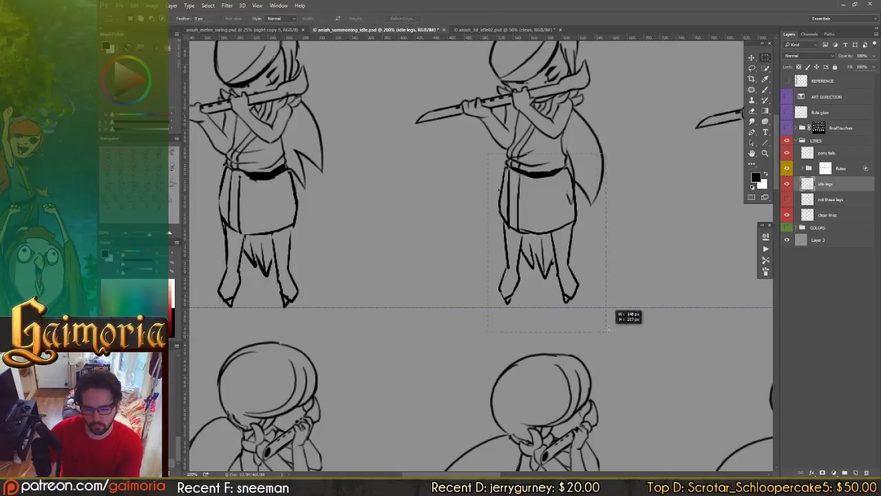
{"action": "left_click_drag", "start_coordinate": [608, 331], "coordinate": [608, 331]}
{"action": "key", "text": "v"}
{"action": "key", "text": "Down"}
{"action": "key", "text": "Down"}
{"action": "key", "text": "Down"}
{"action": "key", "text": "Down"}
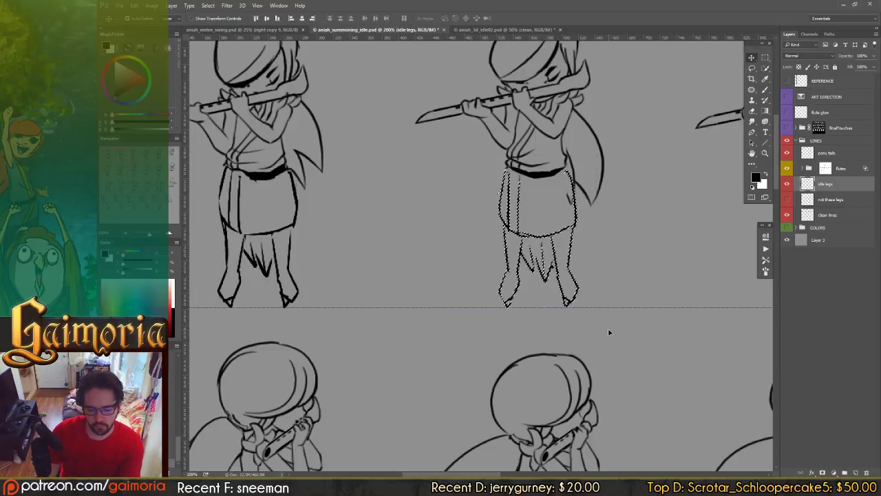
{"action": "key", "text": "ctrl+d"}
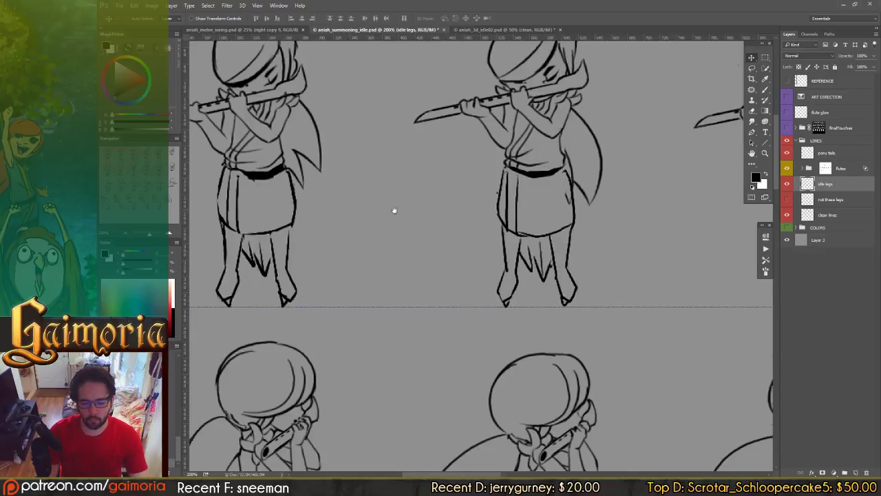
Step: Select the skirts and legs of the third to fifth front-facing figures, nudge them slightly down to the foot guide, and deselect
{"action": "left_click_drag", "start_coordinate": [393, 210], "coordinate": [285, 211]}
{"action": "left_click_drag", "start_coordinate": [335, 143], "coordinate": [709, 287]}
{"action": "key", "text": "m"}
{"action": "left_click_drag", "start_coordinate": [549, 266], "coordinate": [792, 263]}
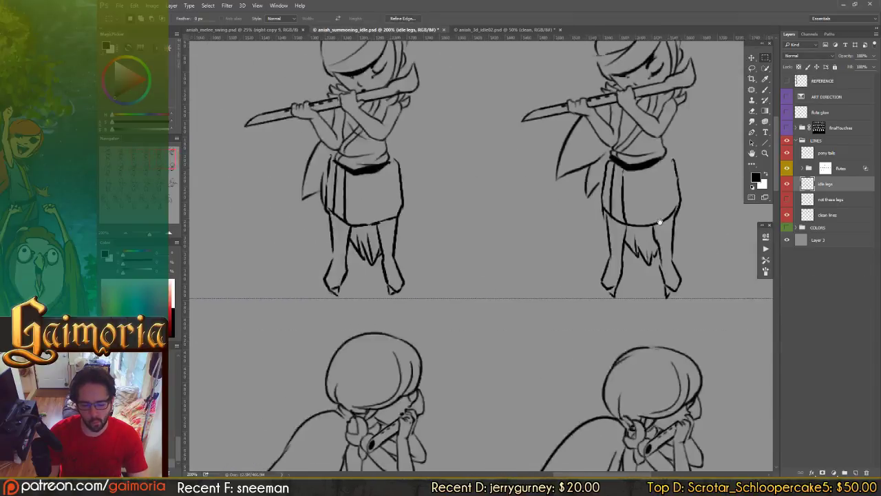
{"action": "left_click_drag", "start_coordinate": [482, 226], "coordinate": [743, 226]}
{"action": "left_click_drag", "start_coordinate": [509, 224], "coordinate": [812, 244]}
{"action": "left_click_drag", "start_coordinate": [618, 207], "coordinate": [654, 209]}
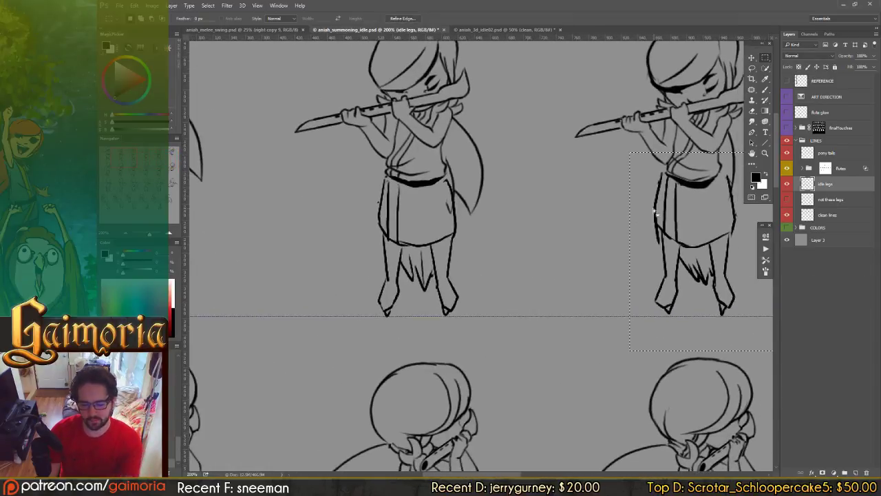
{"action": "key", "text": "v"}
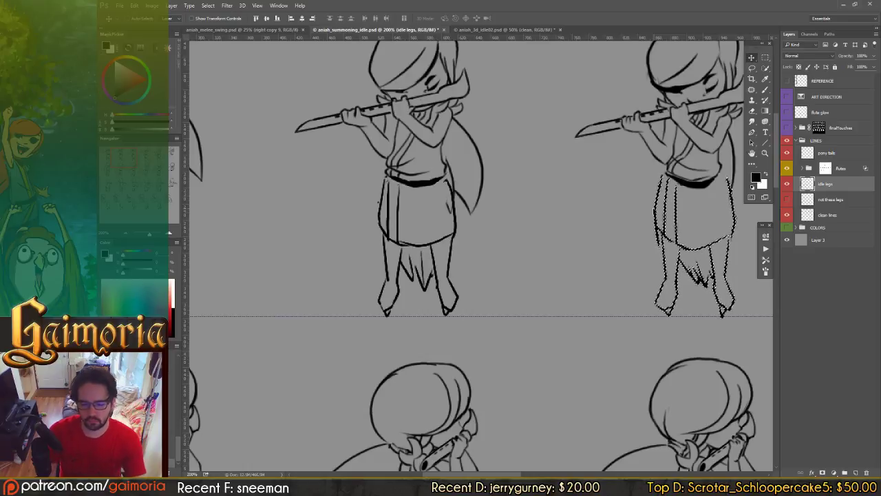
{"action": "left_click_drag", "start_coordinate": [557, 219], "coordinate": [344, 185]}
{"action": "left_click_drag", "start_coordinate": [500, 163], "coordinate": [376, 224]}
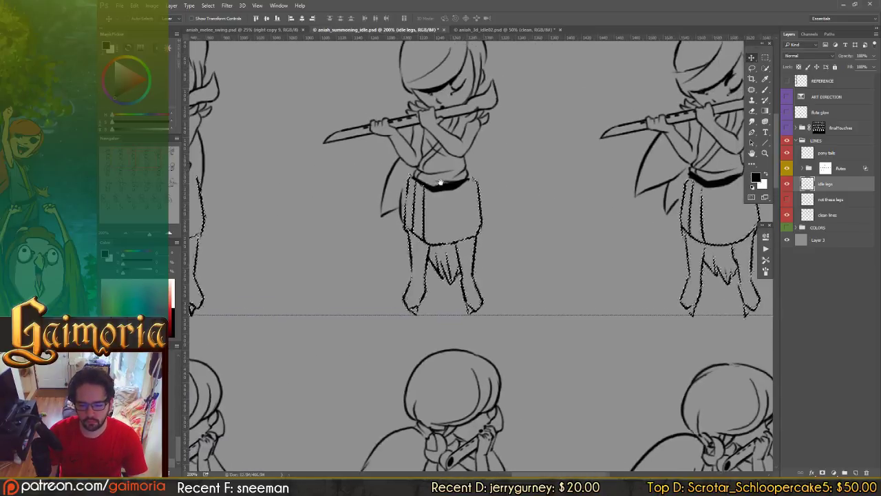
{"action": "key", "text": "ctrl+d"}
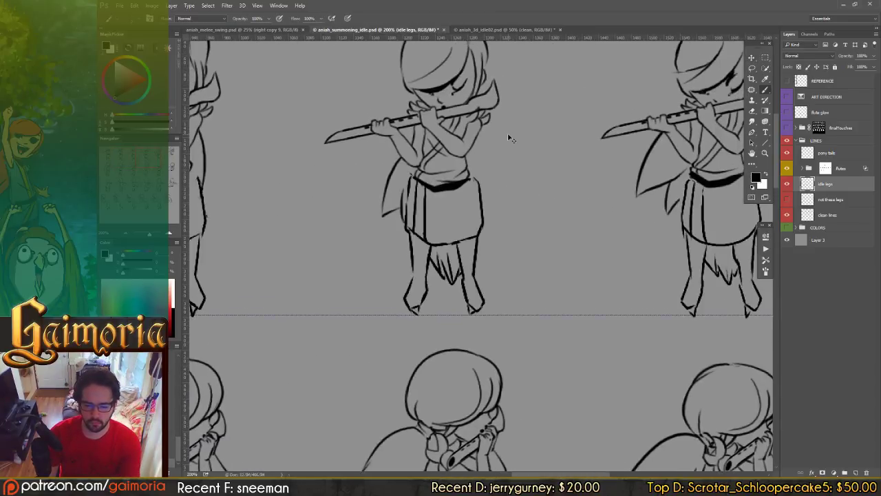
Step: Add a second horizontal guide at the top of the first front-facing figure's head
{"action": "key", "text": "b"}
{"action": "left_click_drag", "start_coordinate": [342, 136], "coordinate": [444, 212]}
{"action": "key", "text": "ctrl+minus"}
{"action": "key", "text": "ctrl+minus"}
{"action": "left_click_drag", "start_coordinate": [336, 190], "coordinate": [497, 141]}
{"action": "key", "text": "ctrl+plus"}
{"action": "key", "text": "v"}
{"action": "scroll", "coordinate": [409, 197], "scroll_direction": "up", "scroll_amount": 2, "text": "alt"}
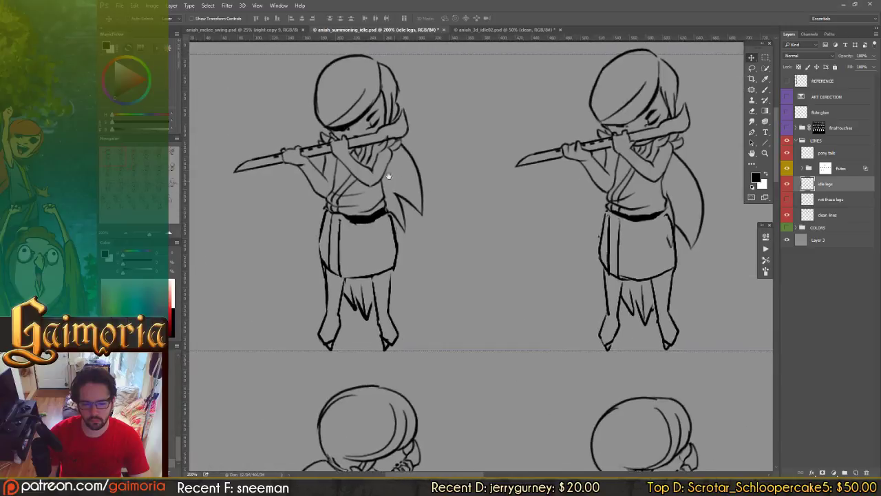
Step: On the "clean lines" layer, select the second front-facing figure's head and torso and nudge them slightly down to the head guide
{"action": "left_click_drag", "start_coordinate": [463, 219], "coordinate": [360, 213]}
{"action": "left_click_drag", "start_coordinate": [458, 221], "coordinate": [354, 216]}
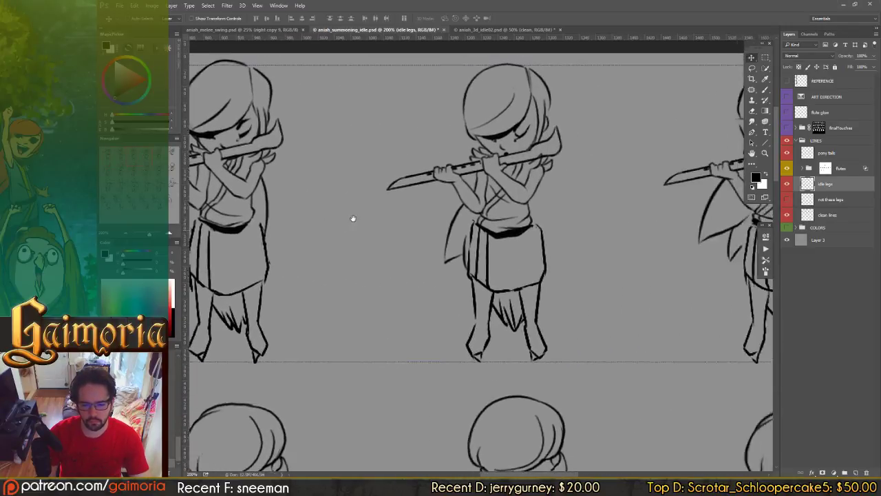
{"action": "left_click_drag", "start_coordinate": [468, 219], "coordinate": [386, 229]}
{"action": "key", "text": "ctrl+minus"}
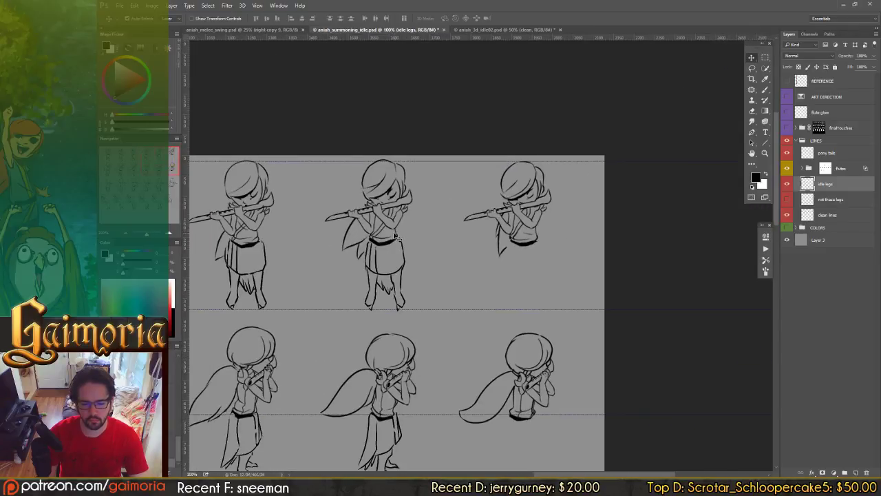
{"action": "left_click_drag", "start_coordinate": [436, 220], "coordinate": [579, 227]}
{"action": "left_click_drag", "start_coordinate": [413, 205], "coordinate": [455, 225]}
{"action": "key", "text": "ctrl+plus"}
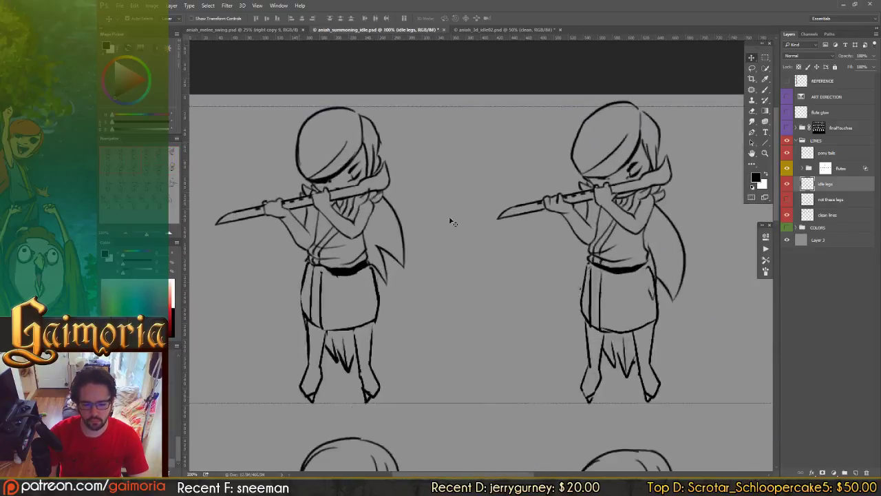
{"action": "left_click_drag", "start_coordinate": [510, 223], "coordinate": [389, 194]}
{"action": "key", "text": "m"}
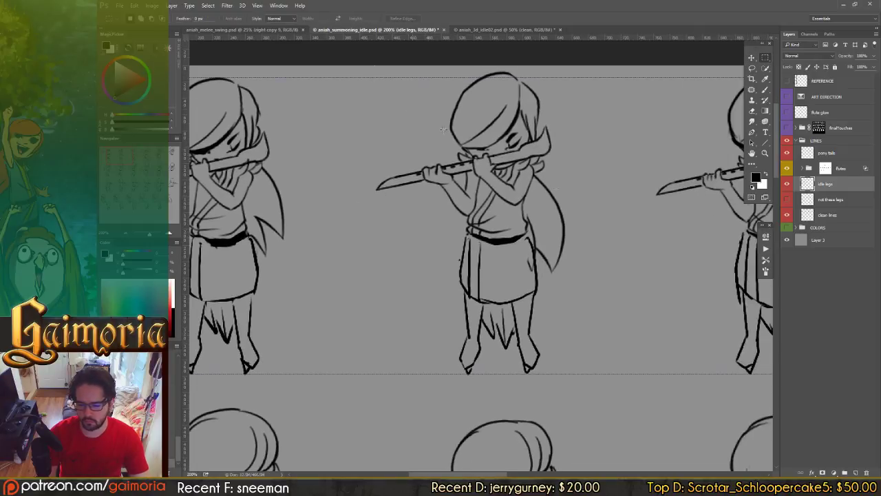
{"action": "left_click", "coordinate": [809, 218]}
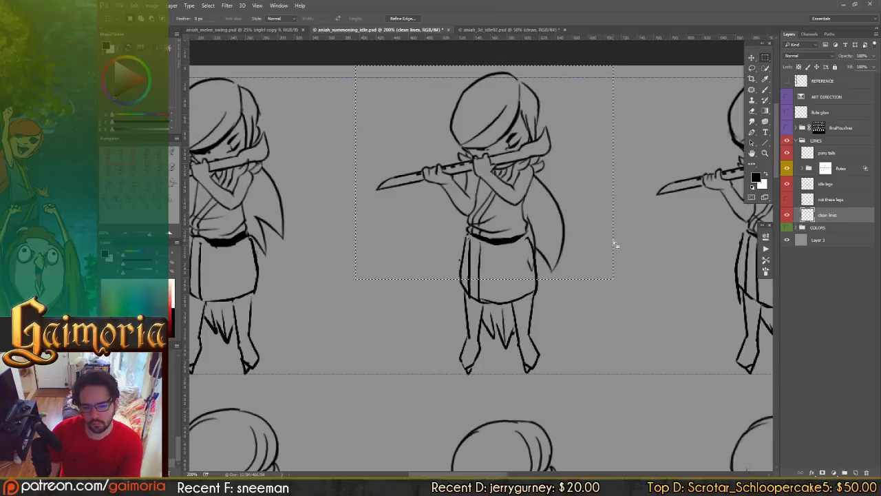
{"action": "key", "text": "v"}
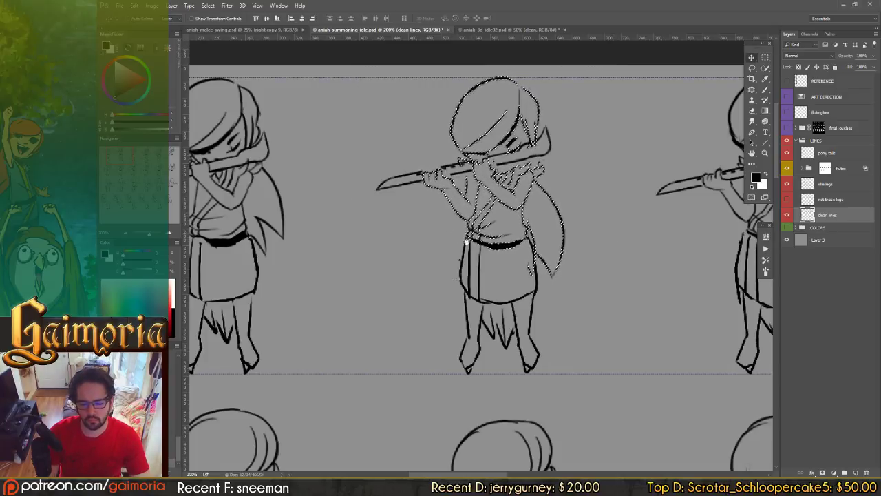
Step: Nudge the heads and torsos of the third and fourth front-facing figures slightly down, selecting each one separately
{"action": "left_click_drag", "start_coordinate": [467, 241], "coordinate": [311, 225]}
{"action": "key", "text": "m"}
{"action": "left_click_drag", "start_coordinate": [364, 62], "coordinate": [428, 127]}
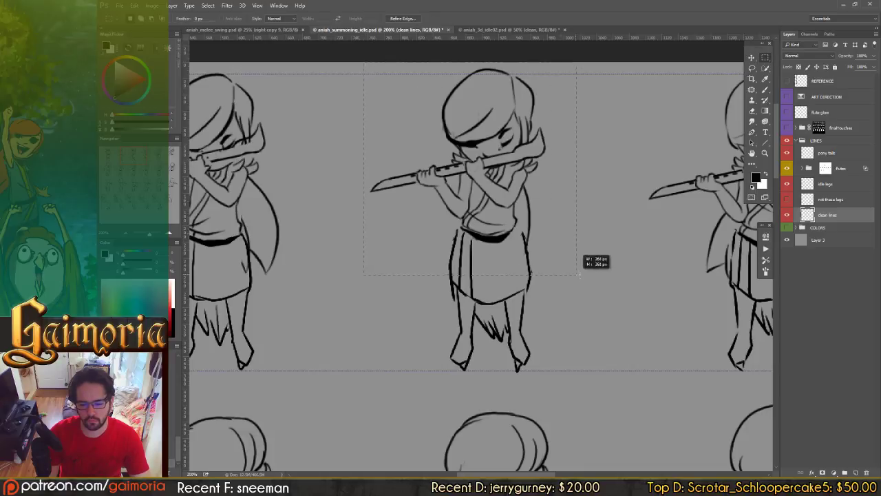
{"action": "key", "text": "v"}
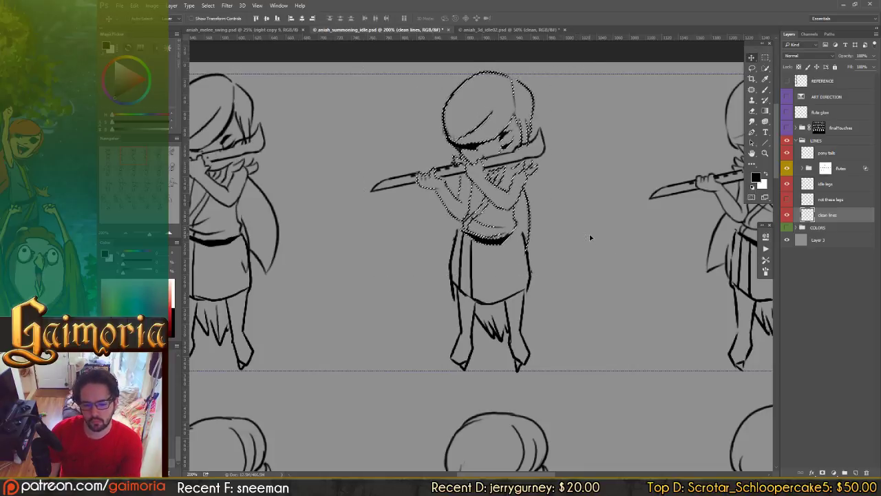
{"action": "left_click_drag", "start_coordinate": [589, 236], "coordinate": [228, 217]}
{"action": "key", "text": "m"}
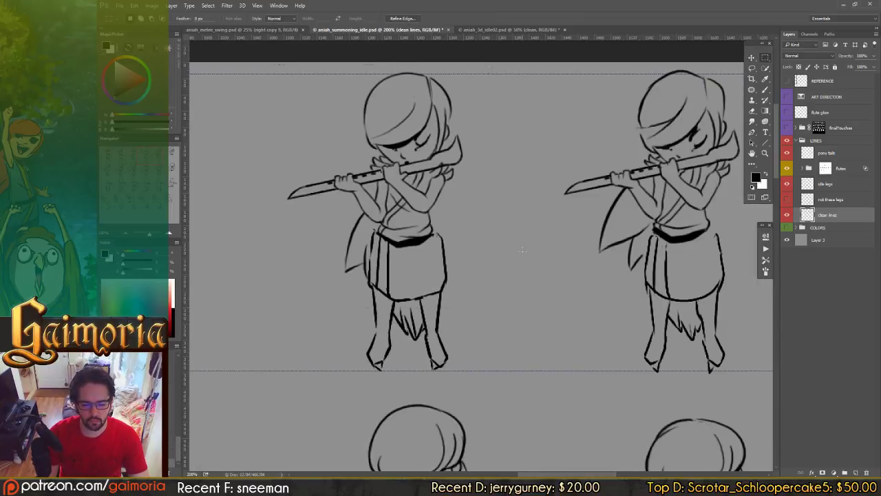
{"action": "key", "text": "v"}
{"action": "key", "text": "Down"}
{"action": "key", "text": "Down"}
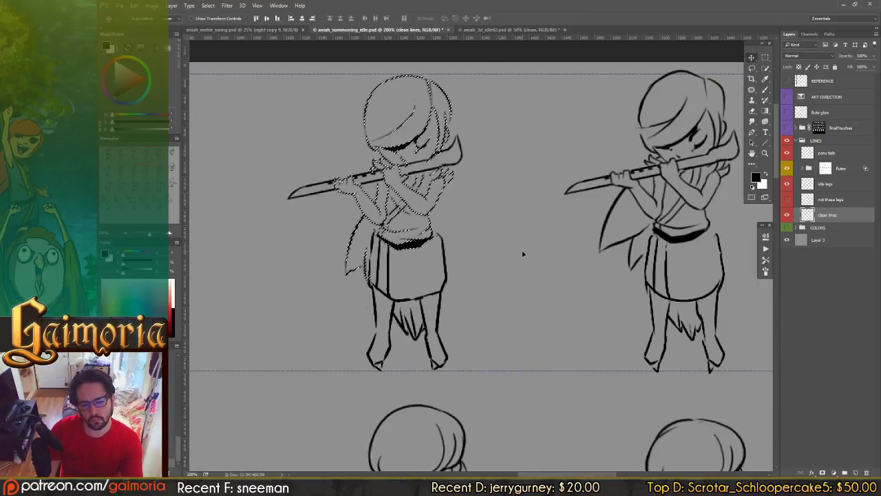
Step: Select the fifth front-facing figure's head and torso and nudge them slightly down toward the head guide
{"action": "left_click_drag", "start_coordinate": [526, 199], "coordinate": [328, 186]}
{"action": "key", "text": "m"}
{"action": "left_click_drag", "start_coordinate": [355, 60], "coordinate": [565, 272]}
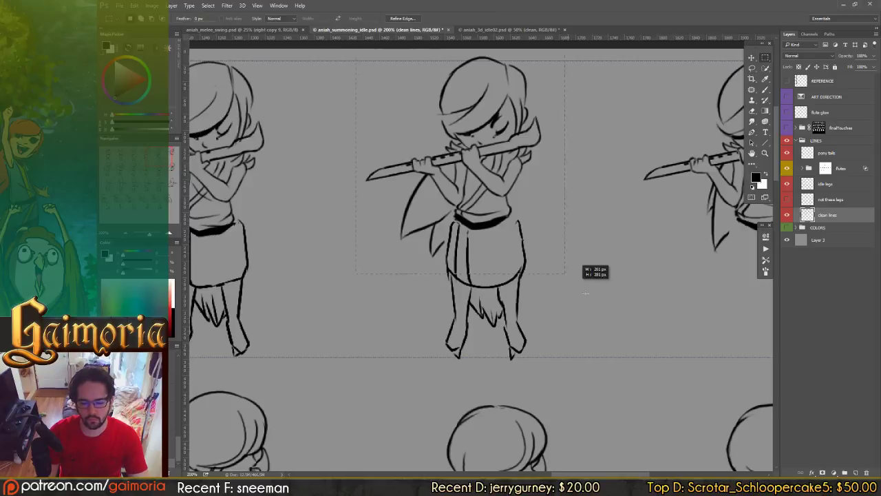
{"action": "key", "text": "v"}
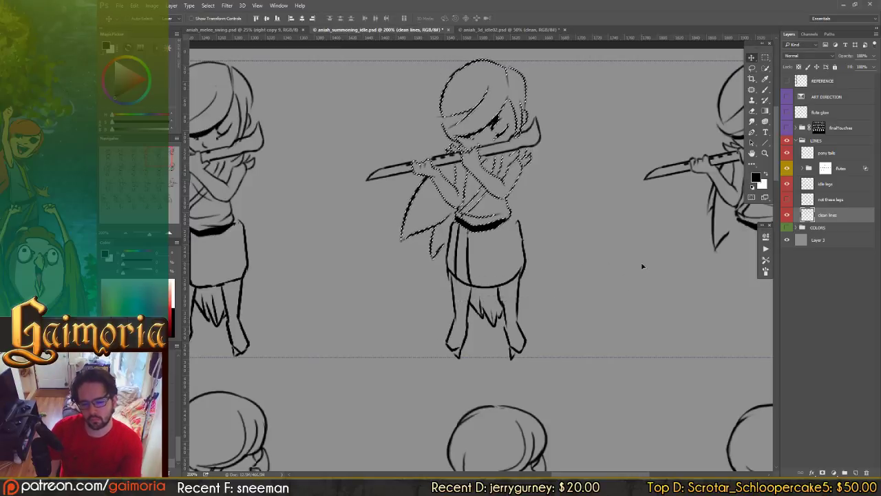
Step: Examine the row of front-facing figures for how heads, belts and feet line up with the two guides
{"action": "left_click_drag", "start_coordinate": [432, 201], "coordinate": [218, 195]}
{"action": "left_click_drag", "start_coordinate": [336, 175], "coordinate": [596, 200]}
{"action": "key", "text": "b"}
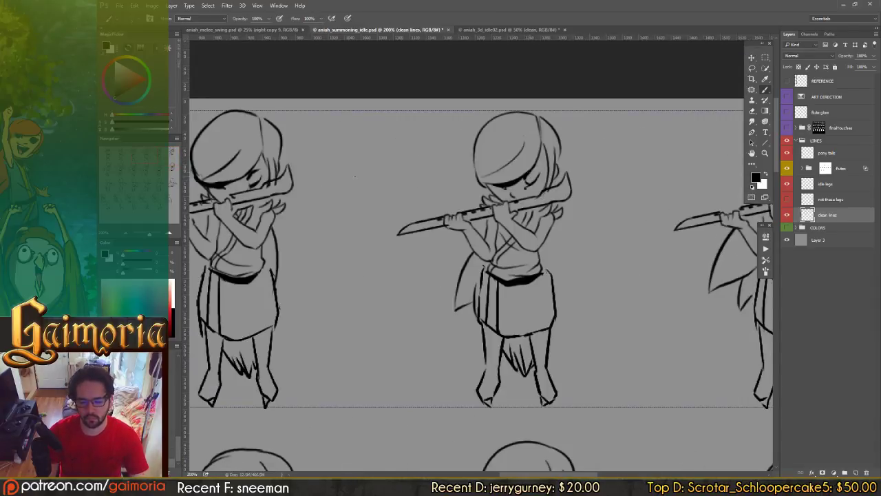
{"action": "left_click_drag", "start_coordinate": [332, 187], "coordinate": [482, 157]}
{"action": "left_click_drag", "start_coordinate": [256, 185], "coordinate": [441, 146]}
{"action": "left_click_drag", "start_coordinate": [266, 187], "coordinate": [372, 169]}
{"action": "left_click_drag", "start_coordinate": [243, 156], "coordinate": [322, 188]}
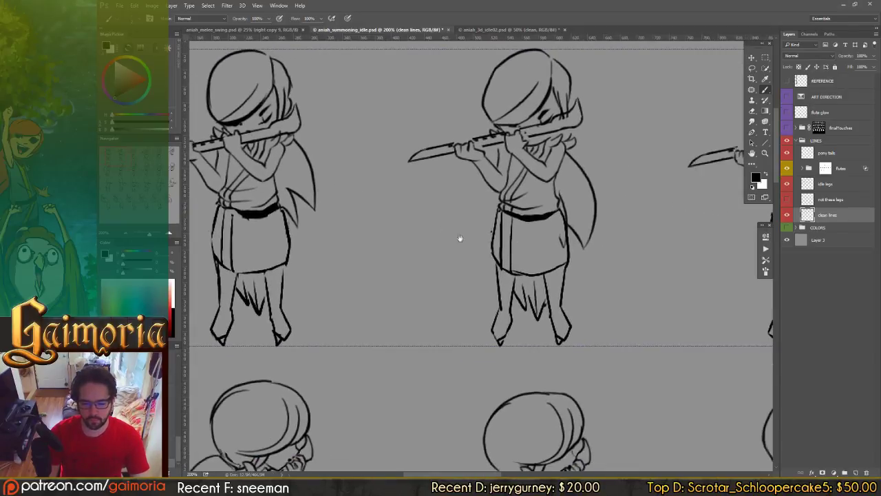
{"action": "left_click_drag", "start_coordinate": [512, 233], "coordinate": [364, 238]}
{"action": "left_click_drag", "start_coordinate": [440, 239], "coordinate": [511, 247]}
{"action": "left_click_drag", "start_coordinate": [332, 211], "coordinate": [434, 238]}
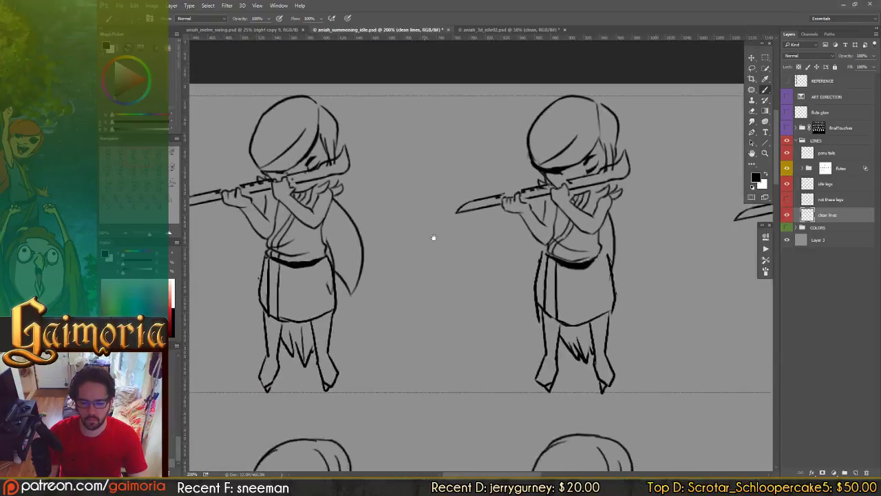
{"action": "left_click_drag", "start_coordinate": [261, 249], "coordinate": [450, 231]}
{"action": "left_click_drag", "start_coordinate": [317, 237], "coordinate": [467, 230]}
{"action": "scroll", "coordinate": [466, 230], "scroll_direction": "right", "scroll_amount": 3}
{"action": "scroll", "coordinate": [464, 236], "scroll_direction": "left", "scroll_amount": 3}
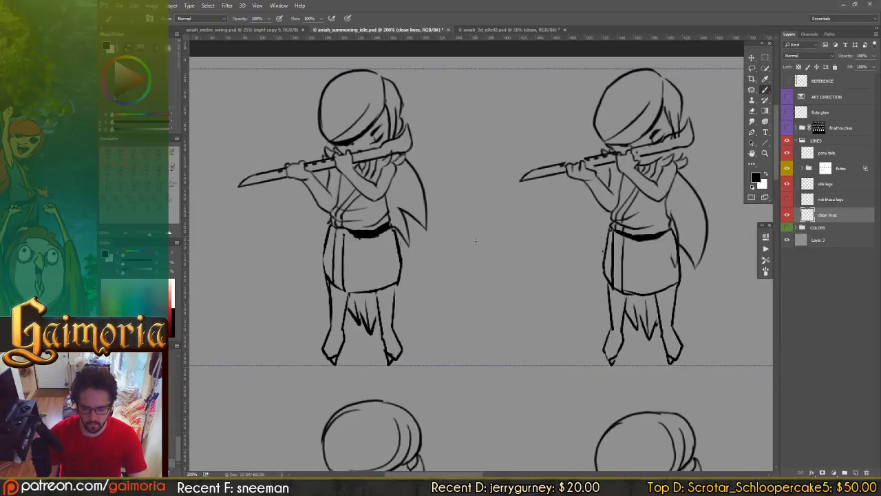
Step: Nudge the second and third front-facing figures' flutes, "flute ref copy" and "flute ref copy 2", slightly down to match their hands
{"action": "key", "text": "v"}
{"action": "scroll", "coordinate": [413, 201], "scroll_direction": "right", "scroll_amount": 4}
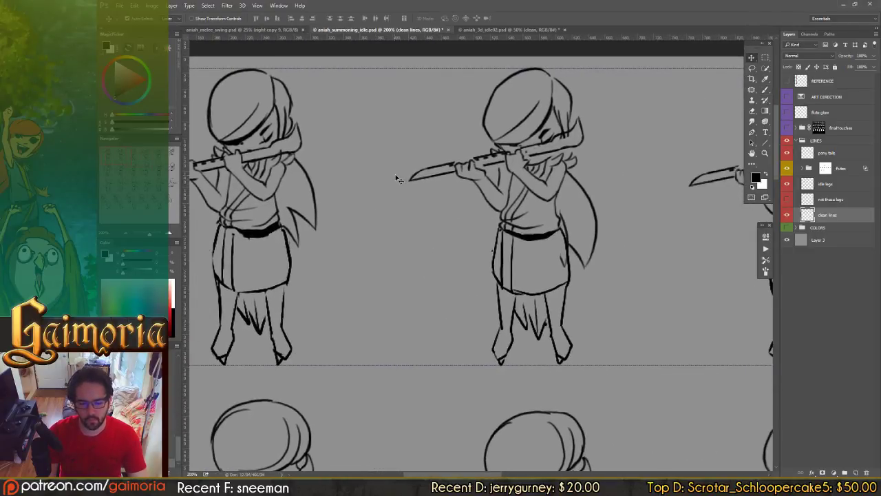
{"action": "left_click", "coordinate": [412, 181], "text": "ctrl"}
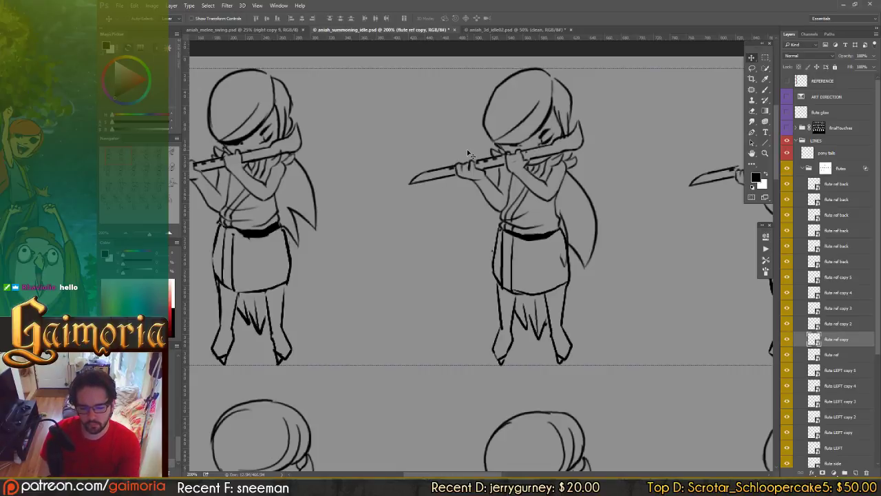
{"action": "left_click_drag", "start_coordinate": [564, 210], "coordinate": [275, 236]}
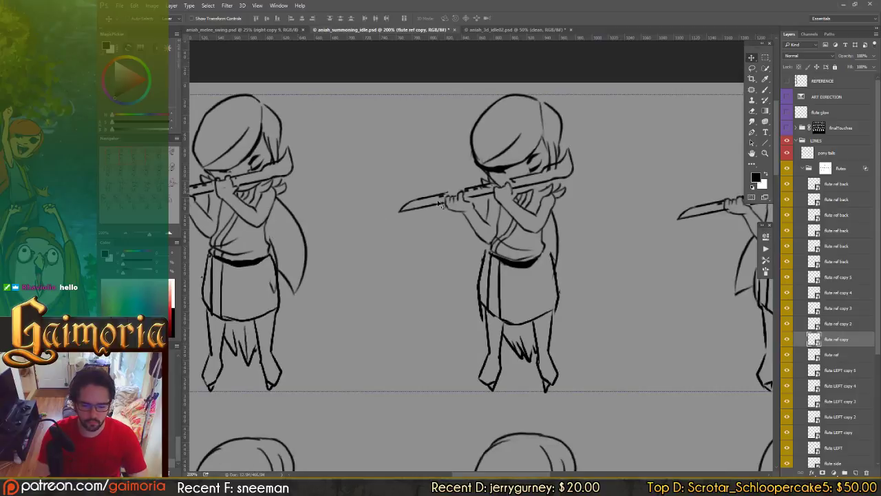
{"action": "key", "text": "alt+bracketright"}
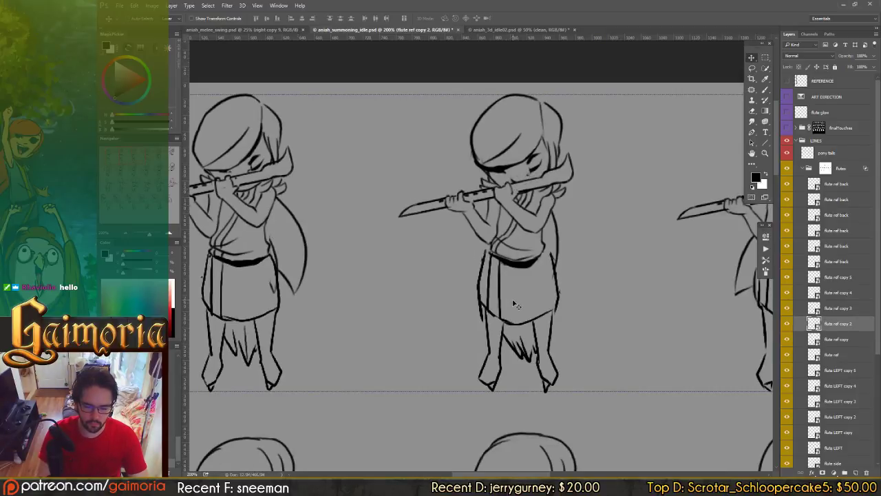
Step: Nudge the fifth front-facing figure's flute, "flute ref copy 4", slightly down to match the hands
{"action": "left_click_drag", "start_coordinate": [467, 274], "coordinate": [318, 206]}
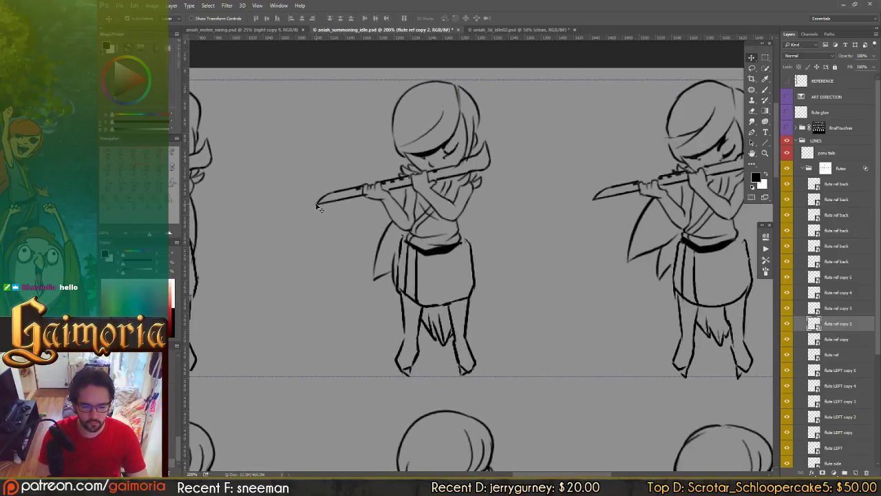
{"action": "key", "text": "alt+bracketright"}
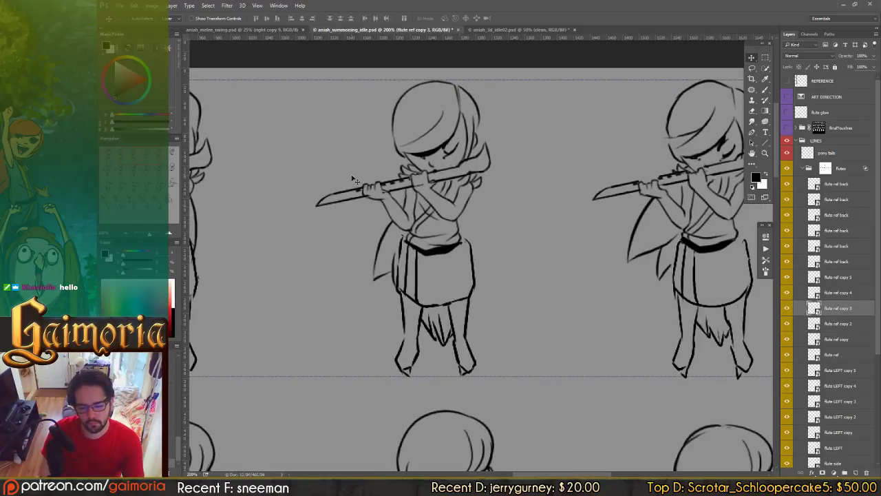
{"action": "left_click_drag", "start_coordinate": [442, 206], "coordinate": [281, 203]}
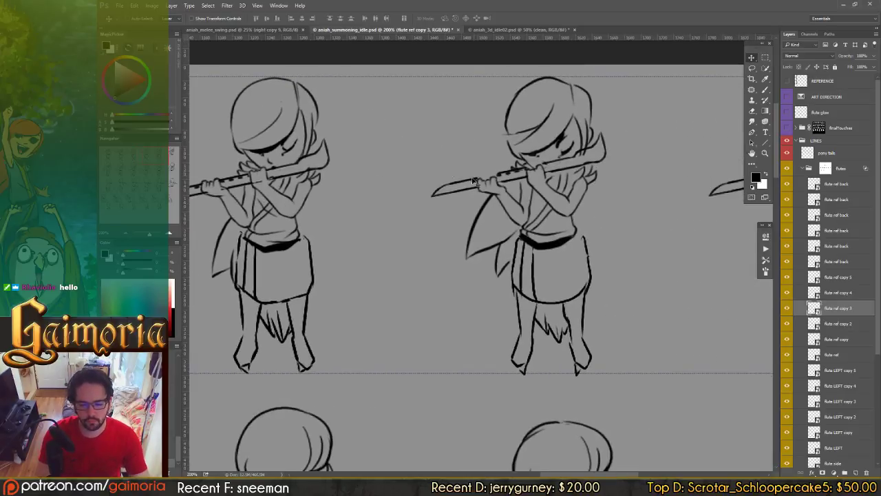
{"action": "key", "text": "alt+bracketright"}
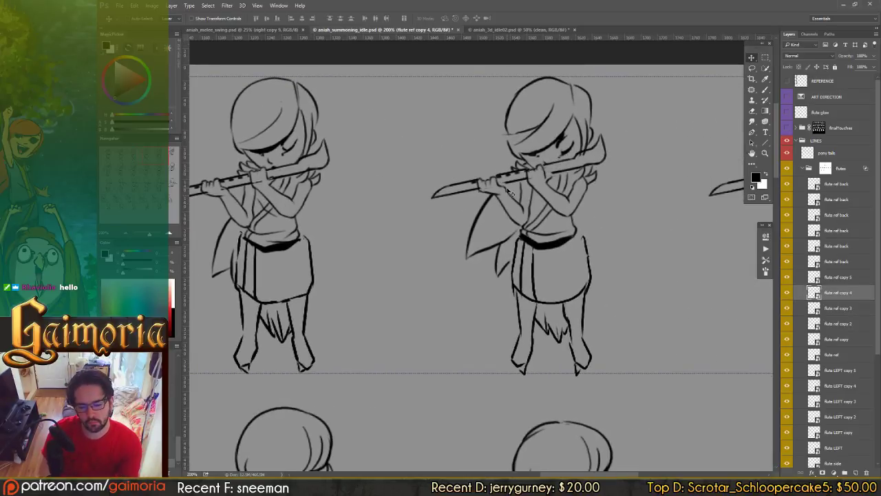
{"action": "key", "text": "Down"}
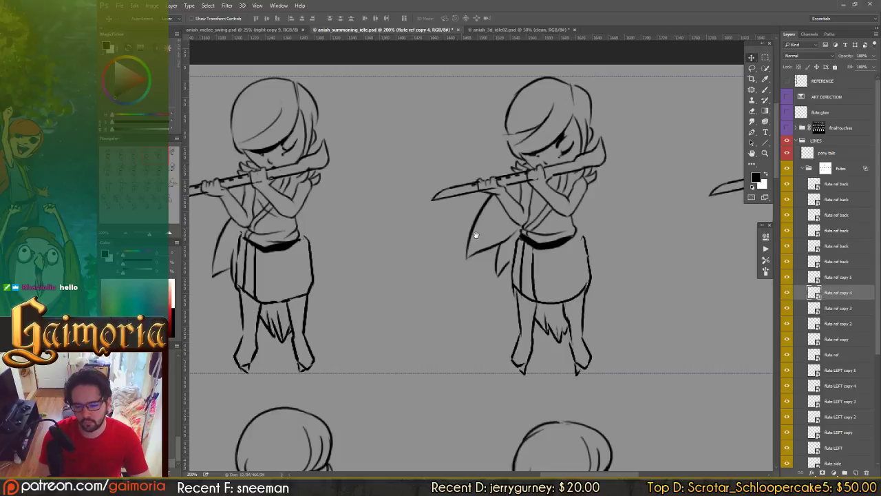
{"action": "left_click_drag", "start_coordinate": [469, 245], "coordinate": [354, 230]}
{"action": "left_click_drag", "start_coordinate": [587, 239], "coordinate": [283, 250]}
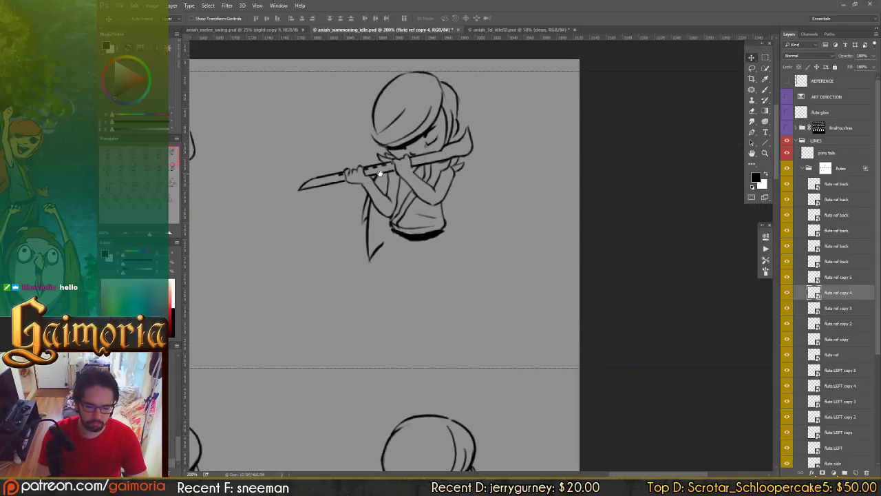
Step: Disable the layer mask on the "flutes" group and check the unmasked flutes across the front-facing row
{"action": "scroll", "coordinate": [379, 174], "scroll_direction": "left", "scroll_amount": 8, "text": "shift"}
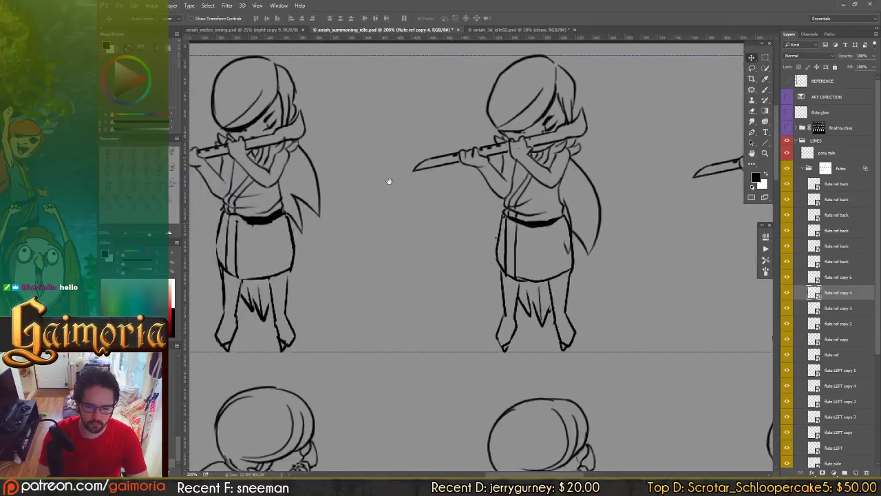
{"action": "scroll", "coordinate": [389, 181], "scroll_direction": "left", "scroll_amount": 4, "text": "shift"}
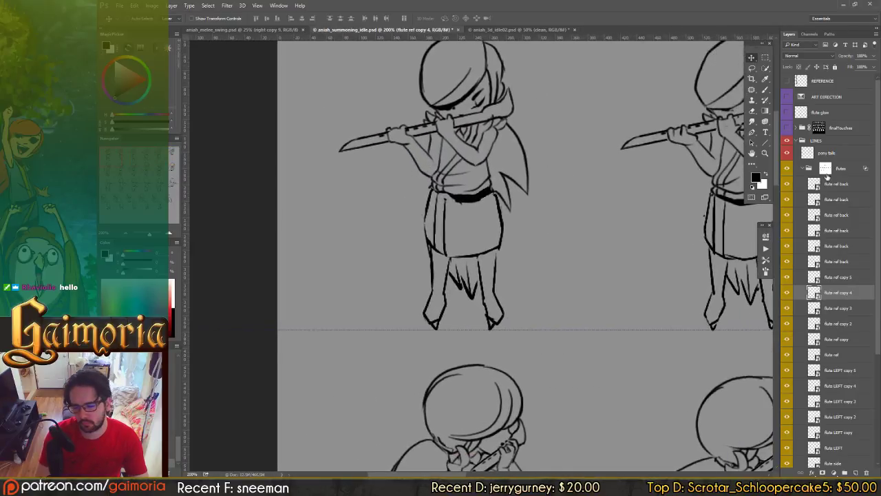
{"action": "right_click", "coordinate": [828, 176]}
{"action": "left_click", "coordinate": [815, 177]}
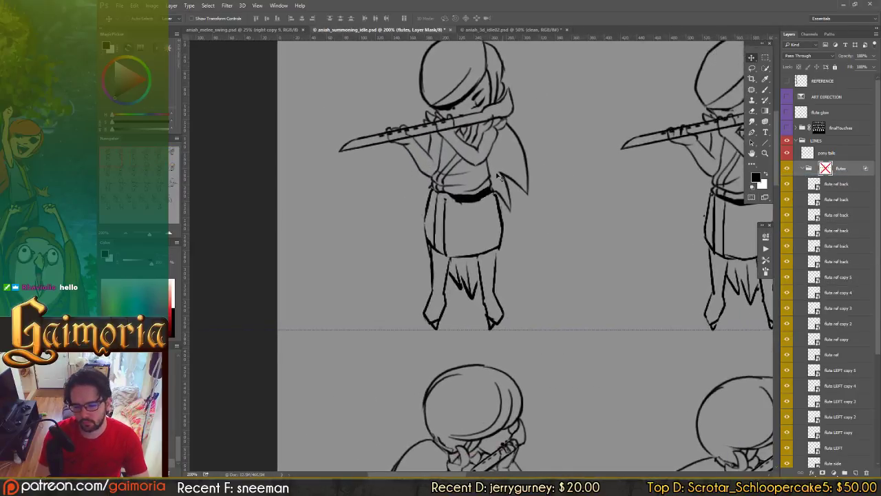
{"action": "scroll", "coordinate": [506, 219], "scroll_direction": "right", "scroll_amount": 4, "text": "shift"}
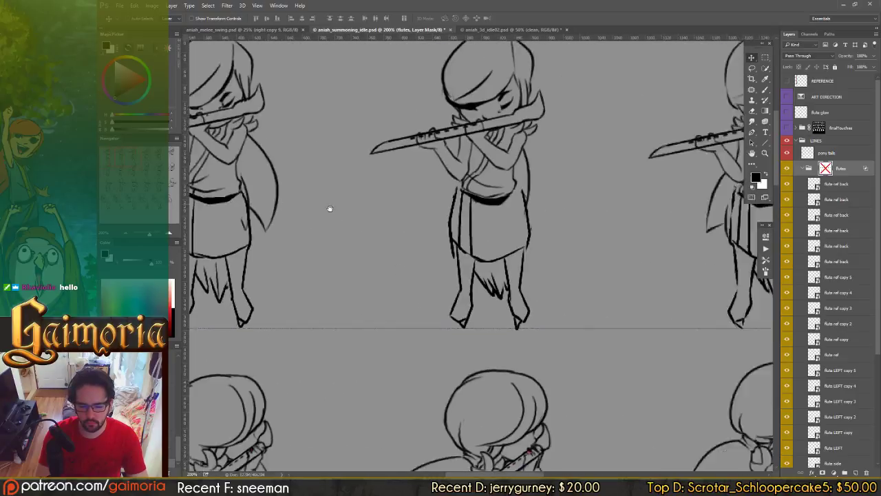
{"action": "scroll", "coordinate": [480, 171], "scroll_direction": "right", "scroll_amount": 6, "text": "shift"}
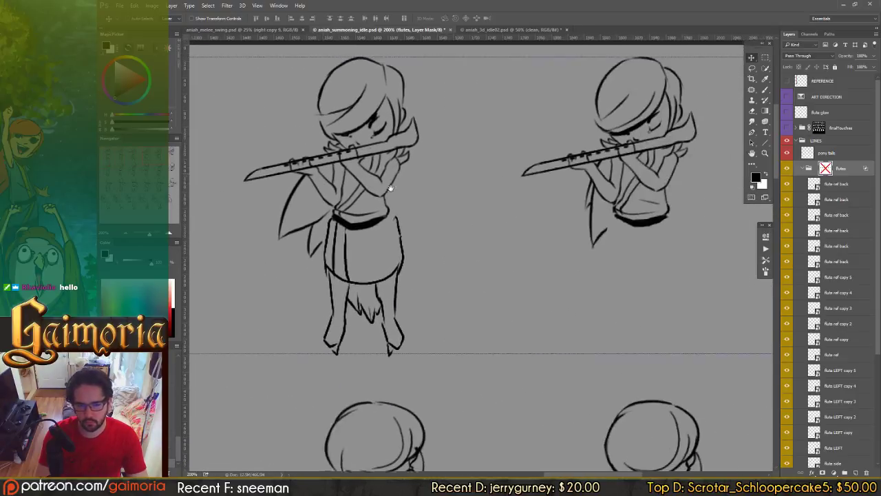
{"action": "scroll", "coordinate": [471, 190], "scroll_direction": "right", "scroll_amount": 4, "text": "shift"}
{"action": "scroll", "coordinate": [507, 176], "scroll_direction": "down", "scroll_amount": 2}
{"action": "left_click_drag", "start_coordinate": [391, 173], "coordinate": [626, 207]}
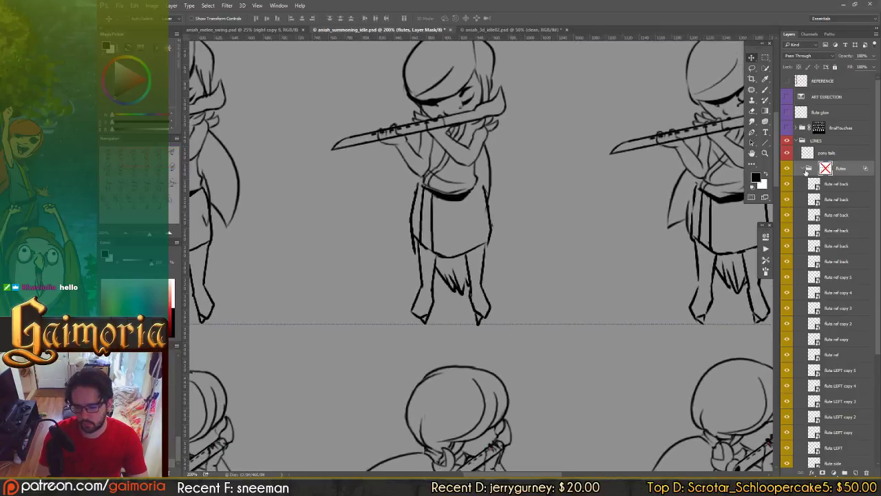
Step: On the "idle legs" layer, copy the third front-facing figure's skirt and legs beneath the sixth figure's torso, with the feet near the guide
{"action": "left_click", "coordinate": [802, 168]}
{"action": "left_click", "coordinate": [809, 186]}
{"action": "key", "text": "m"}
{"action": "mouse_move", "coordinate": [390, 175]}
{"action": "left_mouse_down"}
{"action": "mouse_move", "coordinate": [460, 208]}
{"action": "mouse_move", "coordinate": [547, 340]}
{"action": "left_mouse_up"}
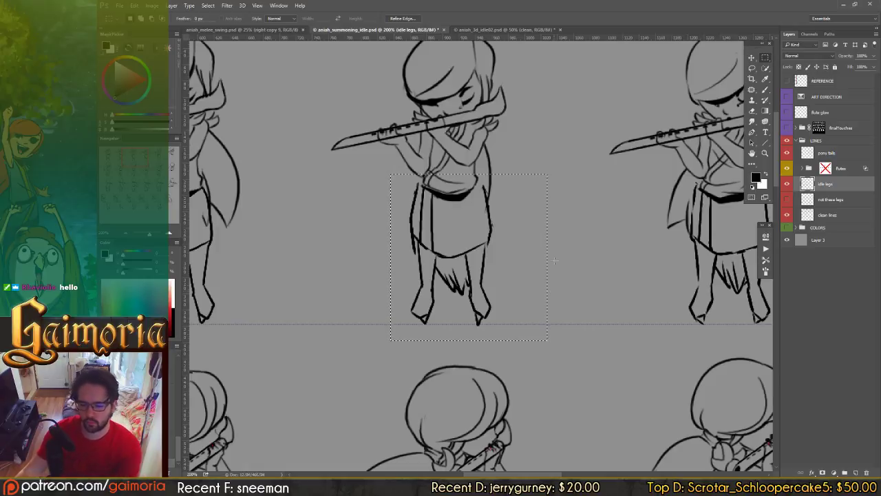
{"action": "key", "text": "v"}
{"action": "left_click_drag", "start_coordinate": [416, 243], "coordinate": [625, 242], "text": "alt"}
{"action": "left_click_drag", "start_coordinate": [551, 244], "coordinate": [409, 224]}
{"action": "left_click_drag", "start_coordinate": [649, 224], "coordinate": [658, 246]}
{"action": "left_click_drag", "start_coordinate": [659, 246], "coordinate": [672, 263]}
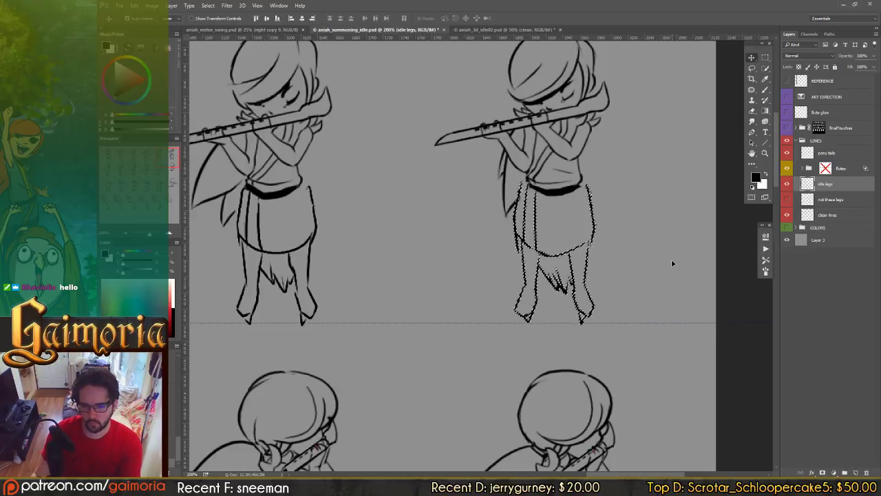
{"action": "key", "text": "ctrl+d"}
Step: Select the fifth front-facing figure's skirt and legs and nudge them slightly left under the torso
{"action": "key", "text": "m"}
{"action": "left_click_drag", "start_coordinate": [329, 163], "coordinate": [228, 330]}
{"action": "key", "text": "v"}
{"action": "key", "text": "Left"}
{"action": "key", "text": "Left"}
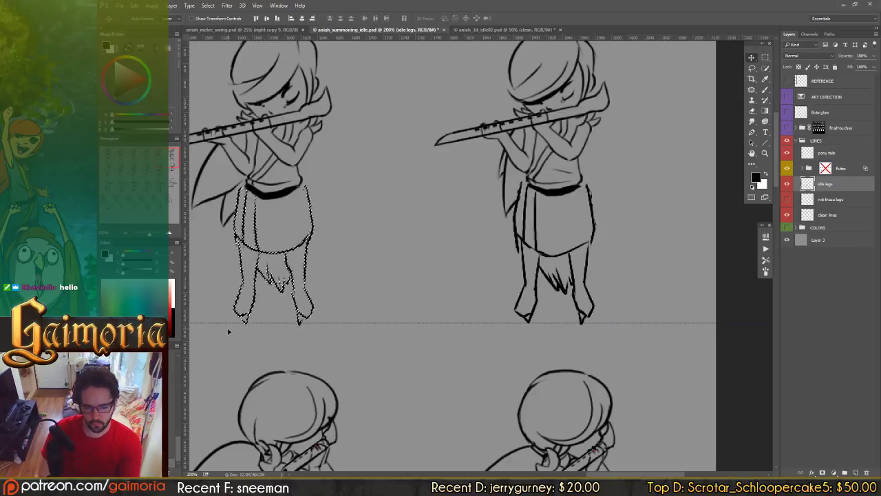
{"action": "key", "text": "ctrl+d"}
Step: Try to nudge the fourth front-facing figure's skirt and legs slightly down
{"action": "left_click_drag", "start_coordinate": [228, 170], "coordinate": [496, 166]}
{"action": "scroll", "coordinate": [496, 165], "scroll_direction": "left", "scroll_amount": 2}
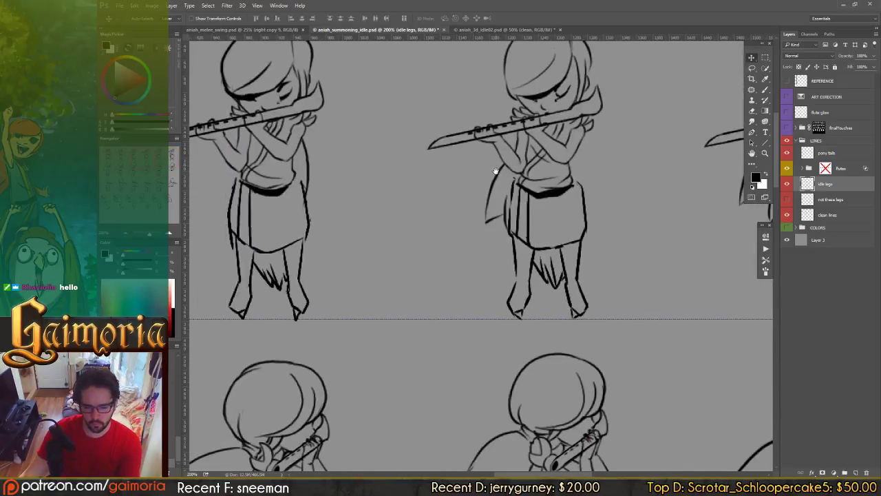
{"action": "key", "text": "m"}
{"action": "mouse_move", "coordinate": [612, 165]}
{"action": "left_mouse_down"}
{"action": "mouse_move", "coordinate": [582, 215]}
{"action": "mouse_move", "coordinate": [479, 329]}
{"action": "left_mouse_up"}
{"action": "key", "text": "v"}
{"action": "key", "text": "Down"}
{"action": "key", "text": "Up"}
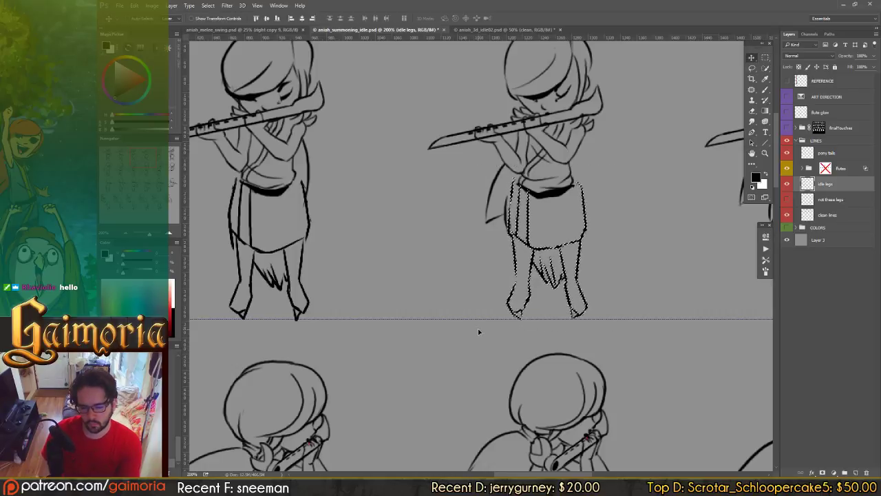
{"action": "key", "text": "ctrl+d"}
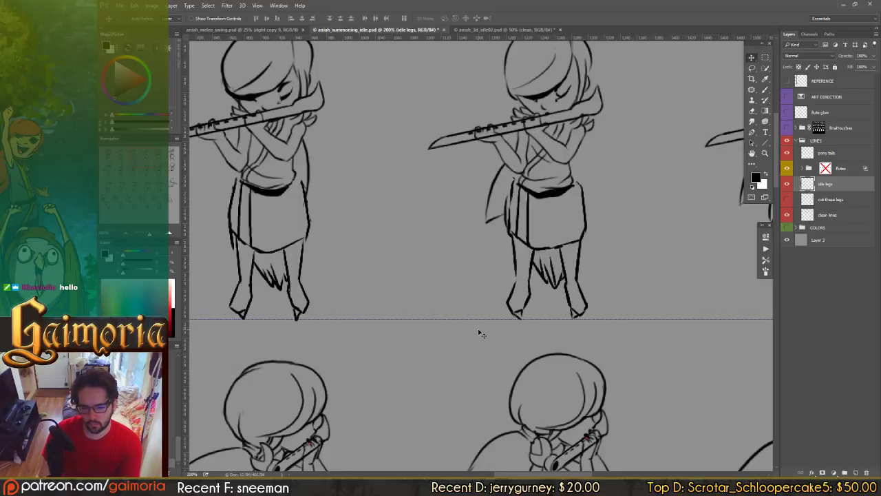
Step: On the "clean lines" layer, erase the side line of the fourth front-facing figure's torso just above the belt
{"action": "left_click_drag", "start_coordinate": [672, 273], "coordinate": [646, 242]}
{"action": "left_click_drag", "start_coordinate": [543, 252], "coordinate": [588, 288]}
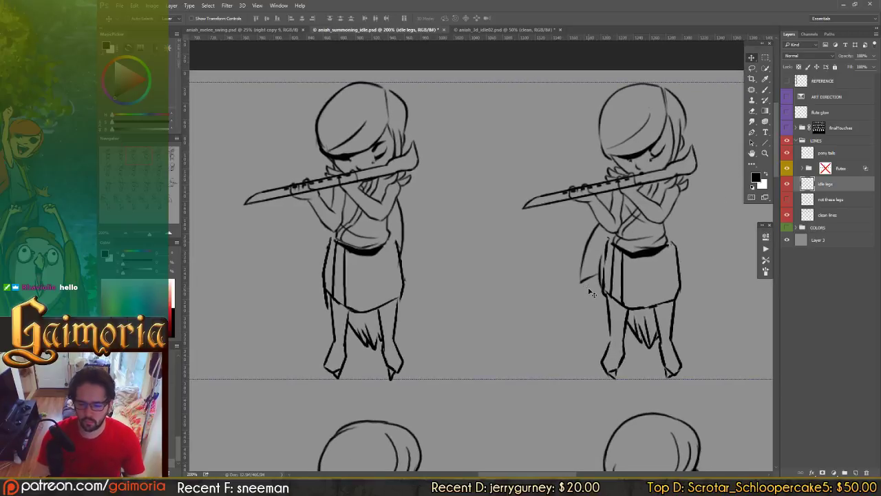
{"action": "left_click", "coordinate": [594, 279], "text": "ctrl"}
{"action": "key", "text": "e"}
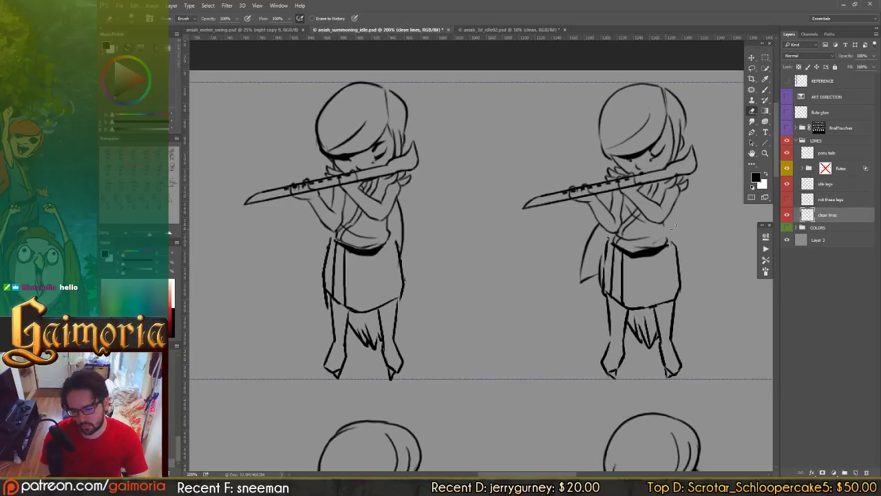
{"action": "right_click", "coordinate": [644, 245]}
{"action": "double_click", "coordinate": [605, 287]}
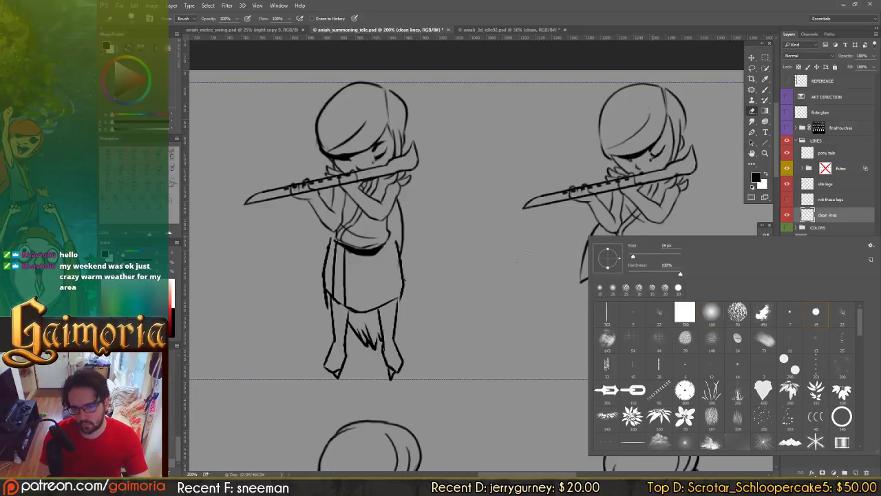
{"action": "left_click_drag", "start_coordinate": [653, 198], "coordinate": [604, 181]}
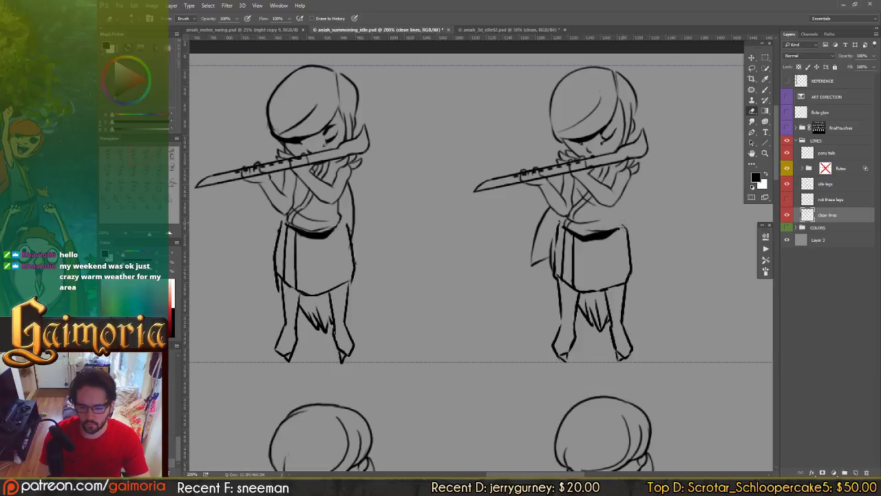
Step: Load the GAIMORIA CLEAN INKING brush preset and redraw the fourth front-facing figure's torso side line down to the belt
{"action": "key", "text": "b"}
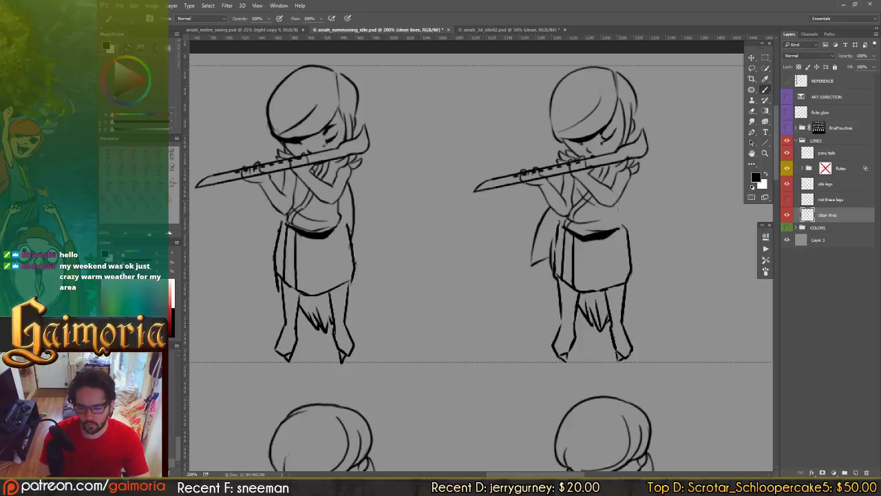
{"action": "right_click", "coordinate": [636, 187]}
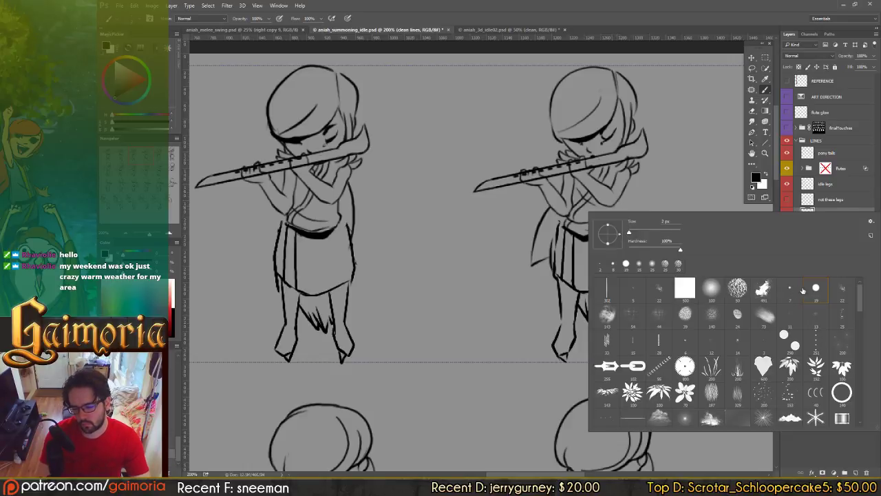
{"action": "double_click", "coordinate": [815, 289]}
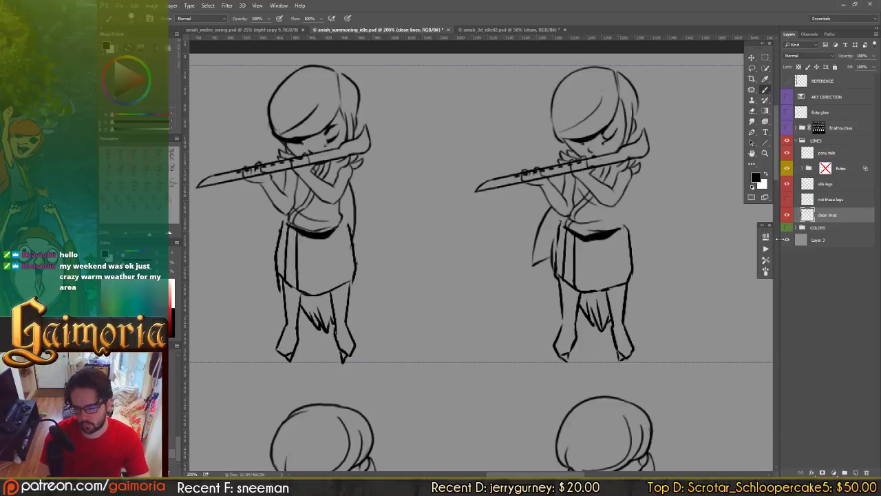
{"action": "left_click", "coordinate": [764, 272]}
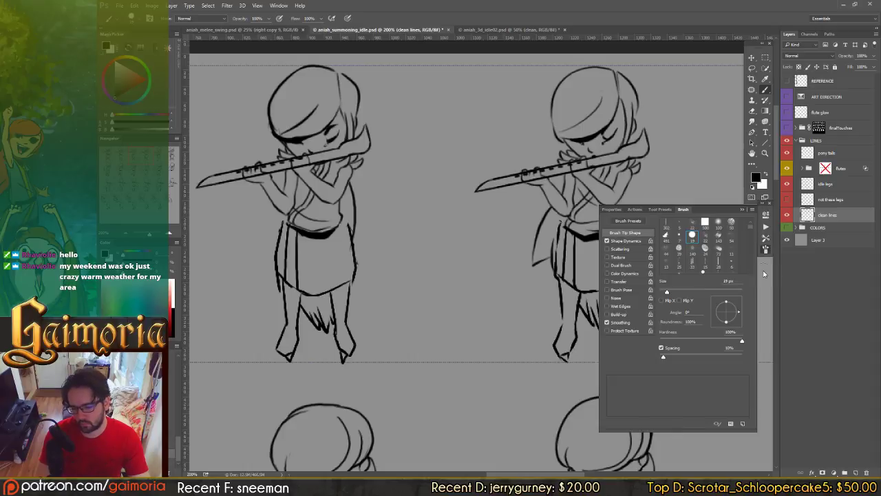
{"action": "left_click", "coordinate": [767, 210]}
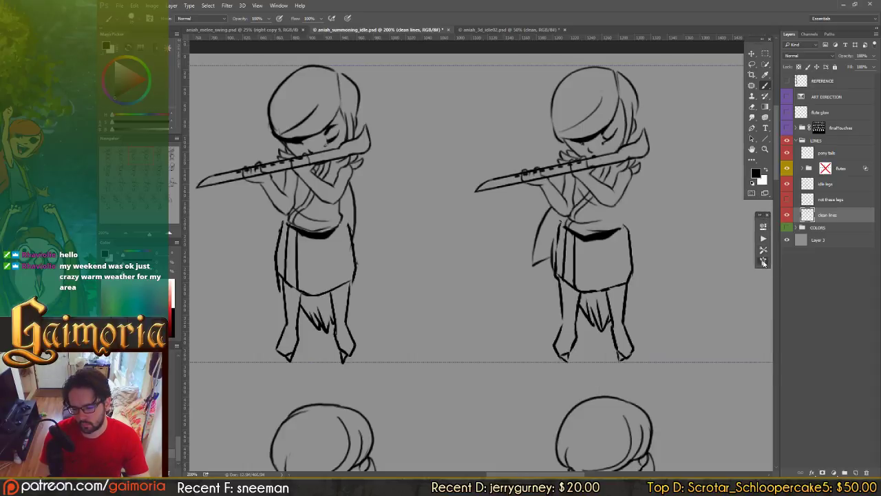
{"action": "left_click", "coordinate": [763, 262]}
{"action": "left_click", "coordinate": [763, 249]}
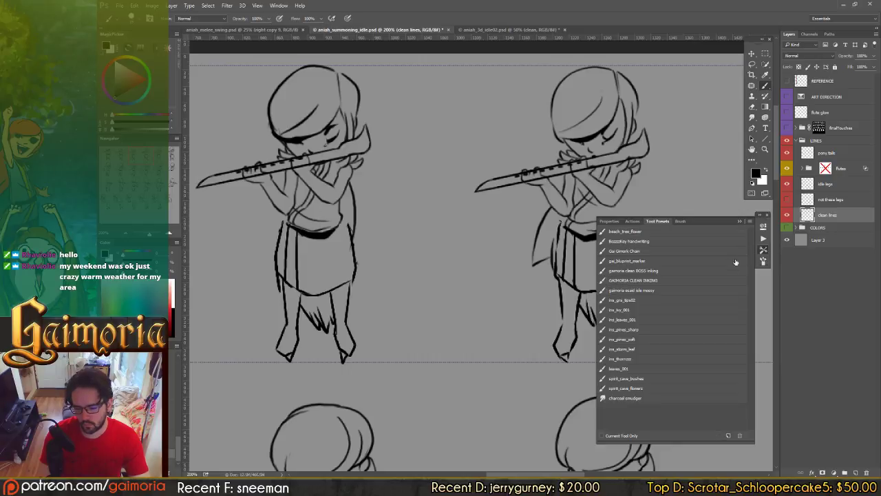
{"action": "left_click", "coordinate": [630, 280]}
{"action": "left_click", "coordinate": [764, 249]}
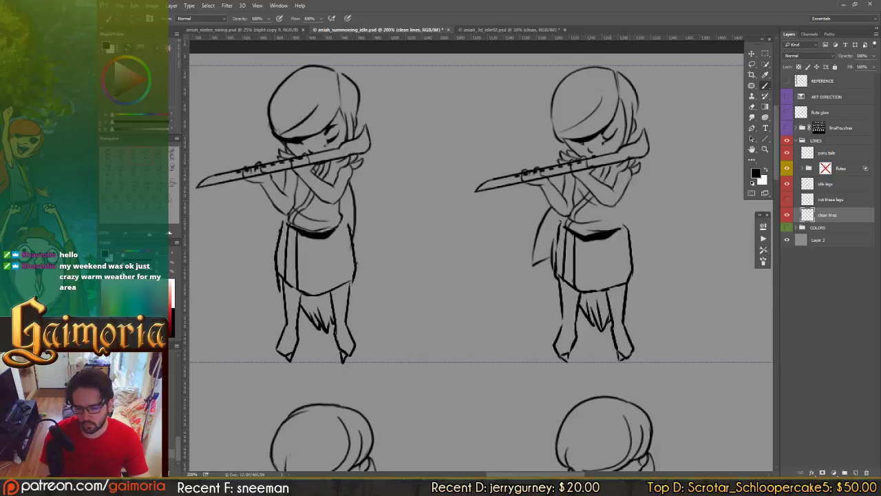
{"action": "key", "text": "ctrl+z"}
{"action": "left_click_drag", "start_coordinate": [625, 219], "coordinate": [626, 225]}
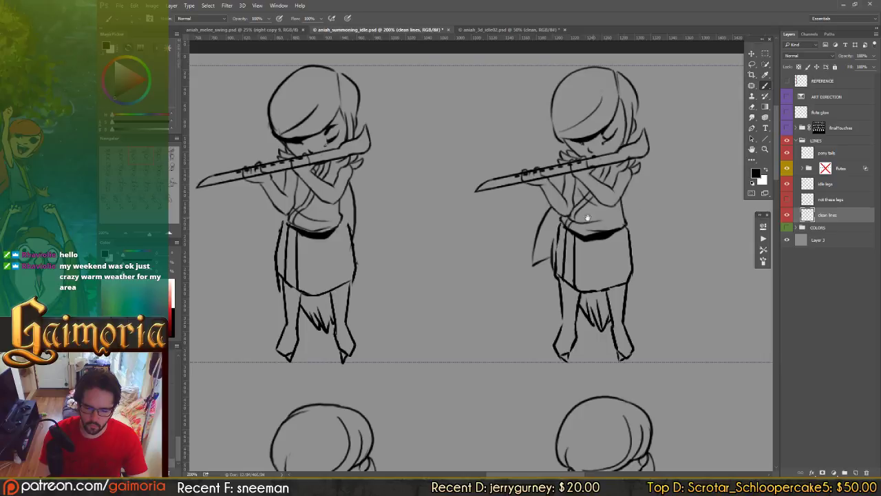
Step: Erase and redraw the third front-facing figure's torso side line so it meets the end of the belt
{"action": "left_click_drag", "start_coordinate": [497, 209], "coordinate": [674, 203]}
{"action": "key", "text": "e"}
{"action": "left_click_drag", "start_coordinate": [519, 215], "coordinate": [524, 205]}
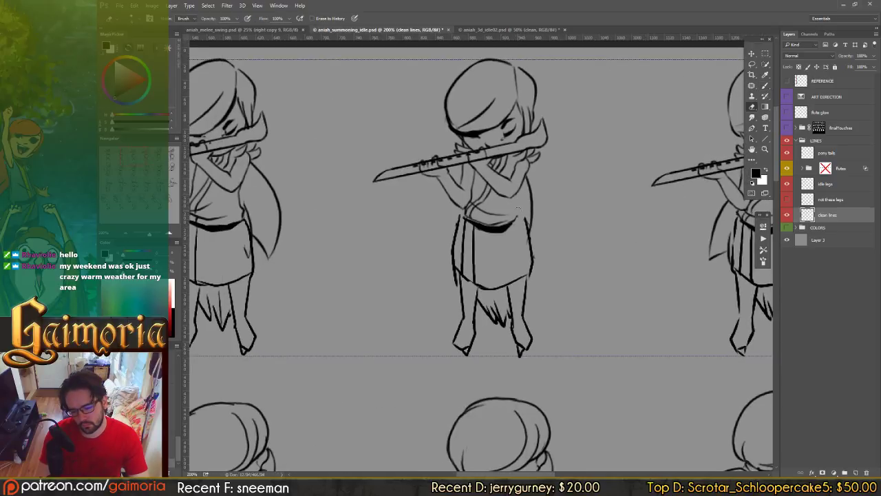
{"action": "key", "text": "b"}
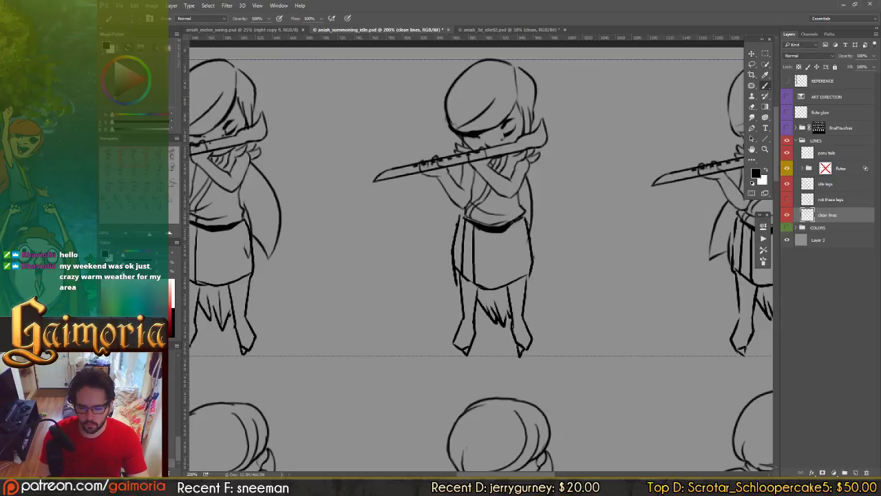
{"action": "key", "text": "e"}
{"action": "key", "text": "b"}
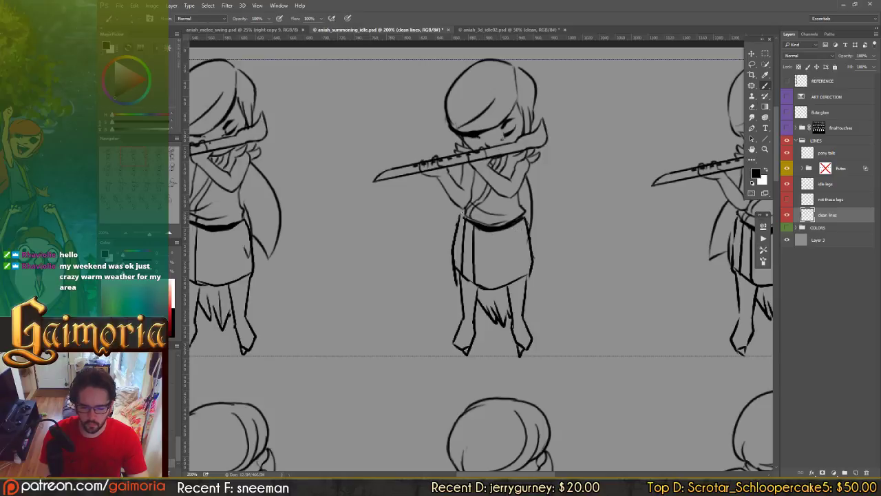
{"action": "key", "text": "e"}
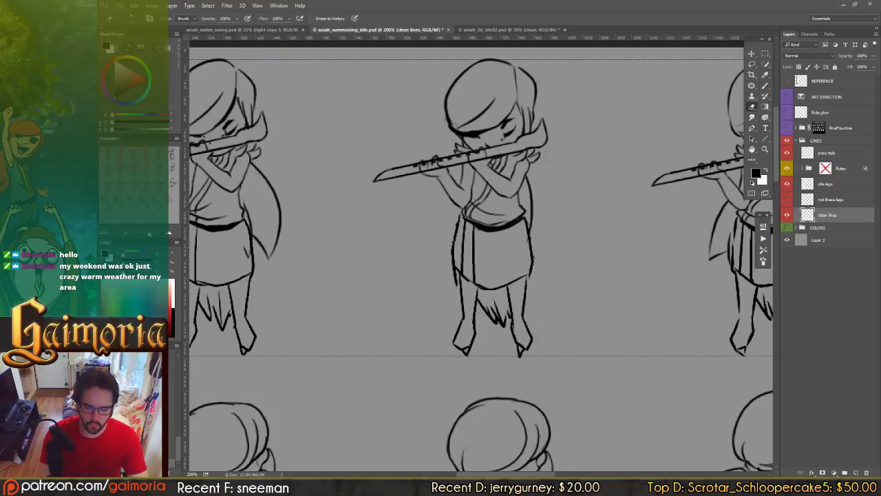
{"action": "scroll", "coordinate": [464, 228], "scroll_direction": "right", "scroll_amount": 10}
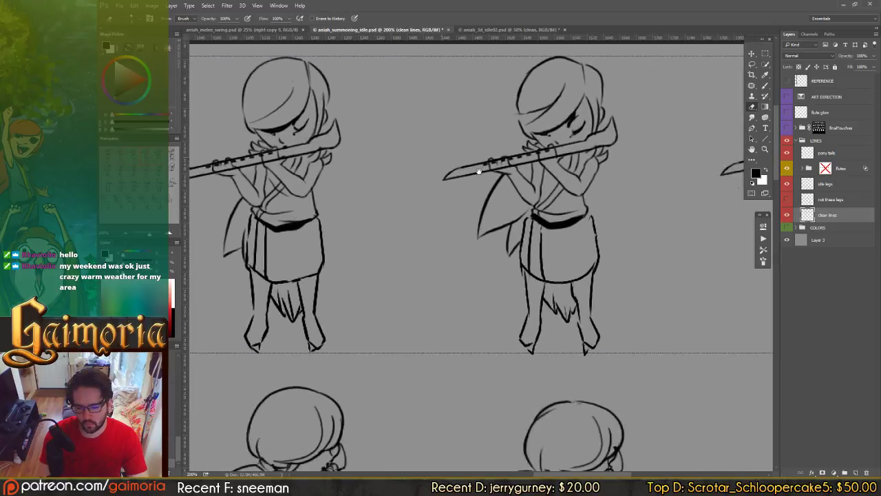
Step: Redraw the last front-facing figure's torso side line so it runs down to the end of the belt
{"action": "scroll", "coordinate": [596, 186], "scroll_direction": "right", "scroll_amount": 3}
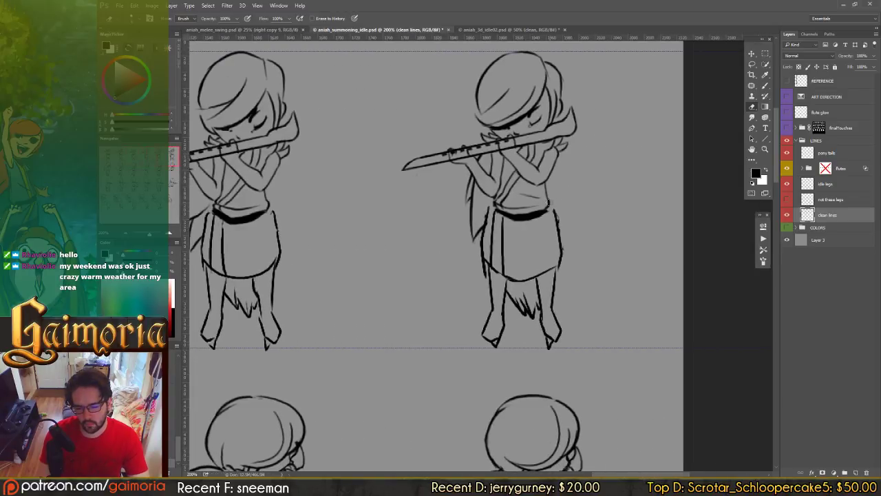
{"action": "key", "text": "b"}
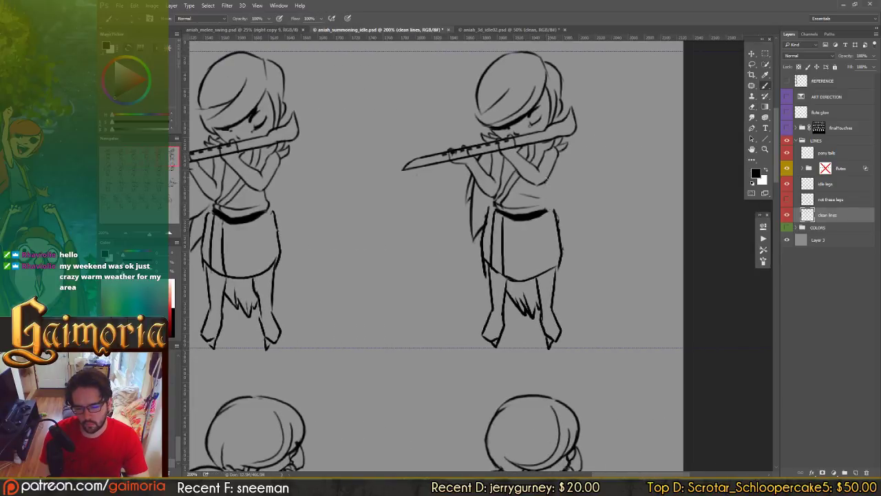
{"action": "key", "text": "ctrl+z"}
{"action": "left_click_drag", "start_coordinate": [548, 181], "coordinate": [549, 214]}
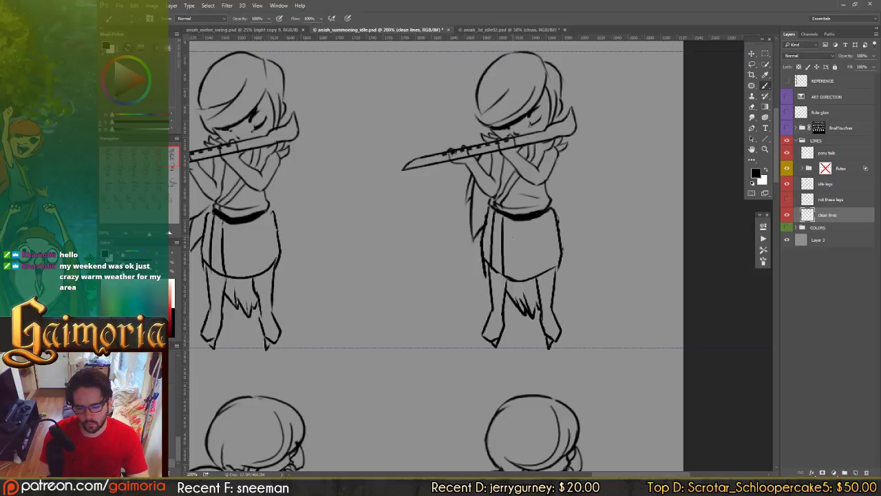
Step: Reposition the second row's horizontal guides to the top of the heads and the soles of the feet, and remove the spare guide
{"action": "left_click_drag", "start_coordinate": [501, 242], "coordinate": [771, 217]}
{"action": "left_click_drag", "start_coordinate": [505, 216], "coordinate": [771, 206]}
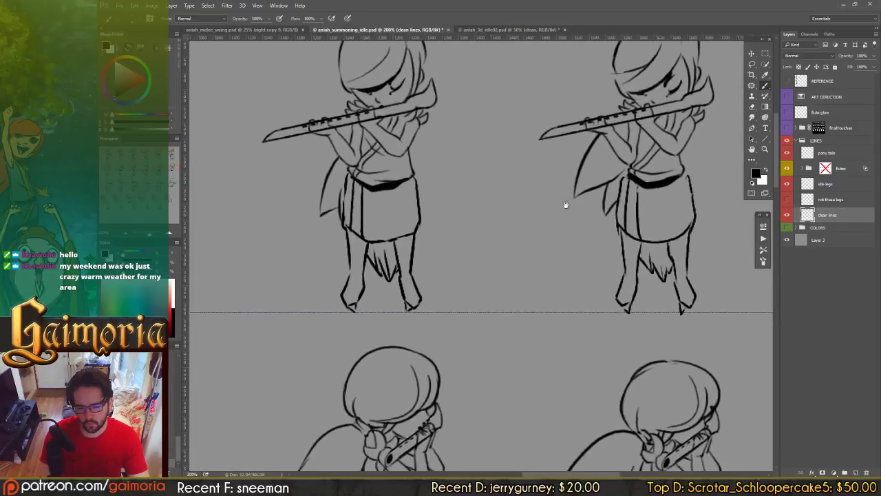
{"action": "left_click_drag", "start_coordinate": [566, 205], "coordinate": [647, 190]}
{"action": "left_click_drag", "start_coordinate": [512, 190], "coordinate": [654, 184]}
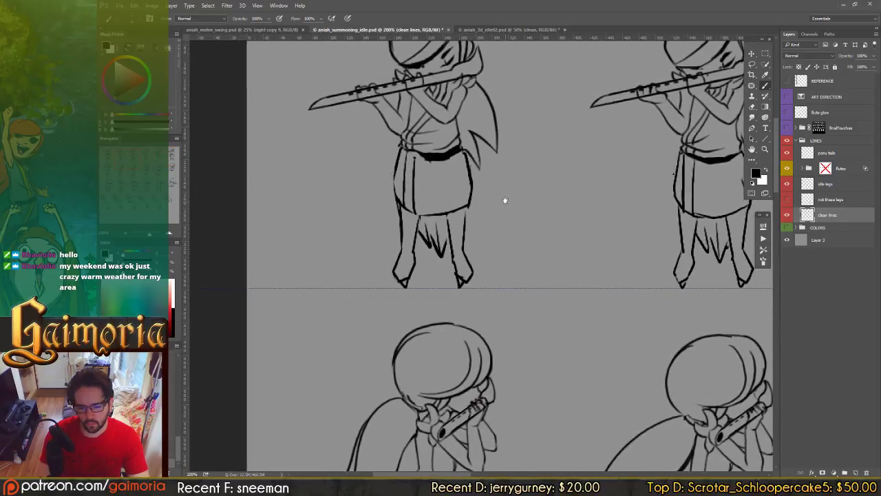
{"action": "mouse_move", "coordinate": [506, 198]}
{"action": "left_mouse_down"}
{"action": "mouse_move", "coordinate": [511, 156]}
{"action": "mouse_move", "coordinate": [480, 106]}
{"action": "left_mouse_up"}
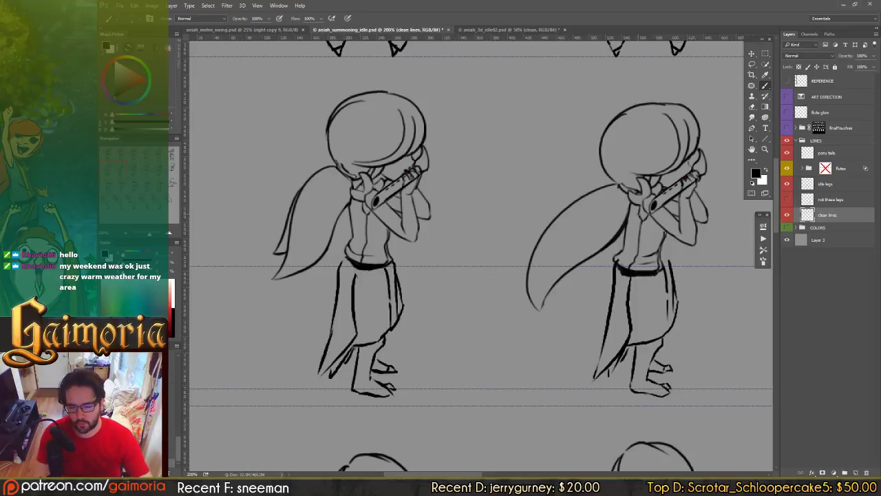
{"action": "left_click_drag", "start_coordinate": [459, 150], "coordinate": [472, 130]}
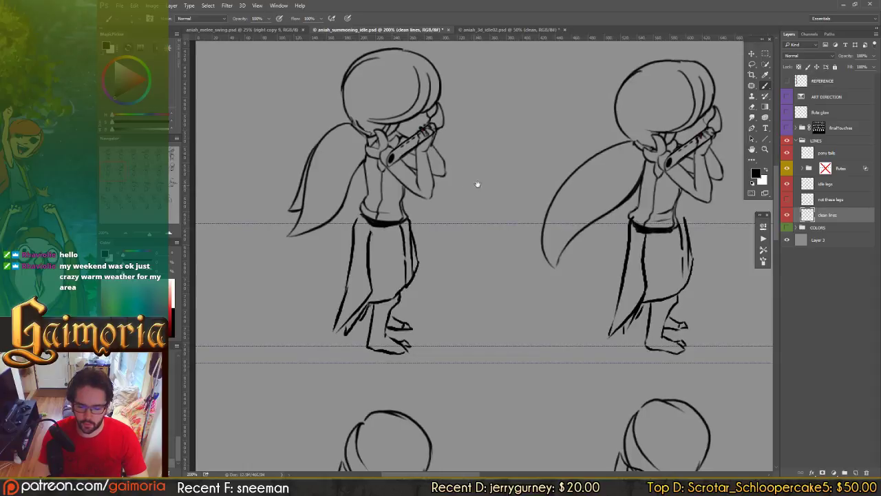
{"action": "left_click_drag", "start_coordinate": [477, 184], "coordinate": [457, 173]}
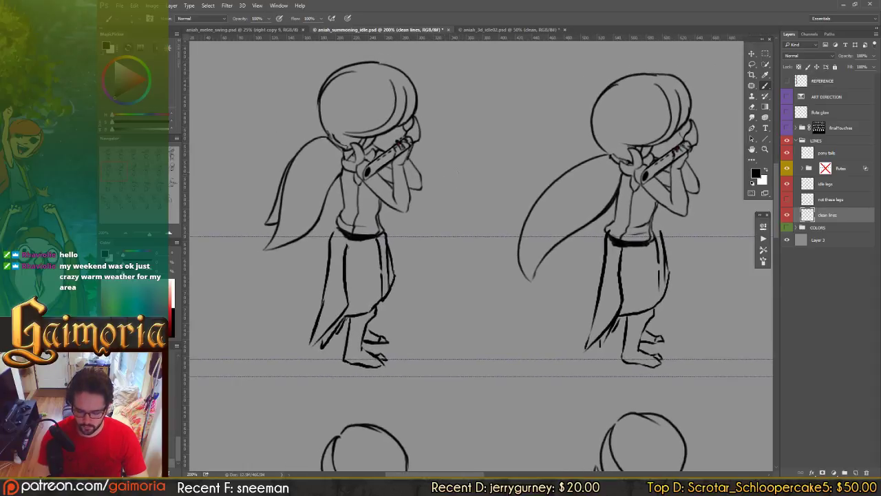
{"action": "key", "text": "v"}
{"action": "left_click_drag", "start_coordinate": [483, 237], "coordinate": [495, 60]}
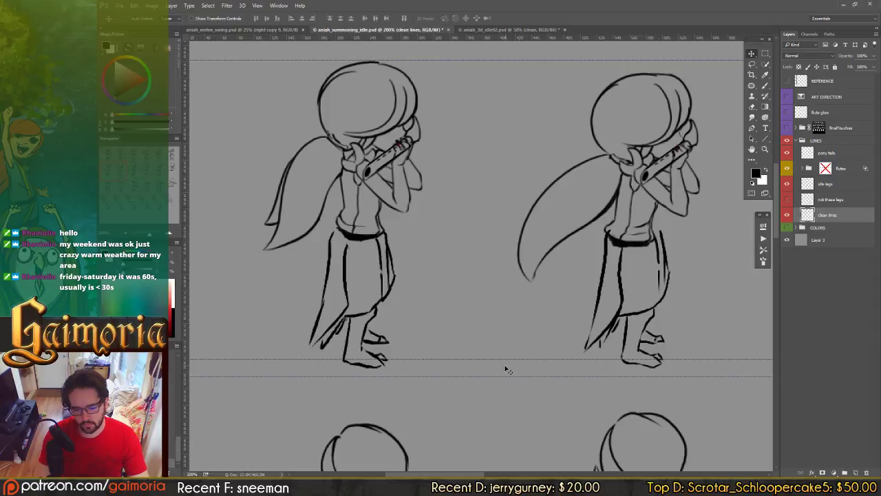
{"action": "left_click_drag", "start_coordinate": [506, 358], "coordinate": [527, 8]}
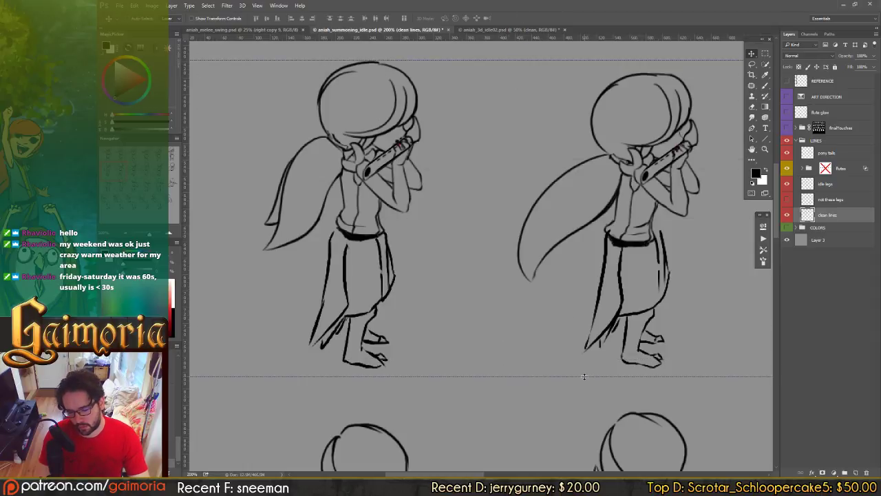
{"action": "left_click_drag", "start_coordinate": [583, 375], "coordinate": [582, 366]}
Step: Nudge the second row's lower guide slightly down to fit the third and fourth figures' feet
{"action": "left_click_drag", "start_coordinate": [557, 264], "coordinate": [450, 238]}
{"action": "left_click_drag", "start_coordinate": [510, 234], "coordinate": [474, 250]}
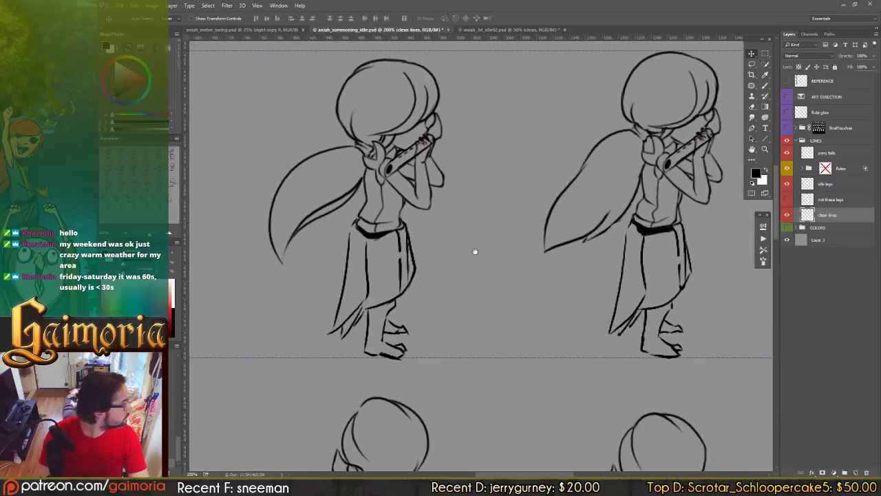
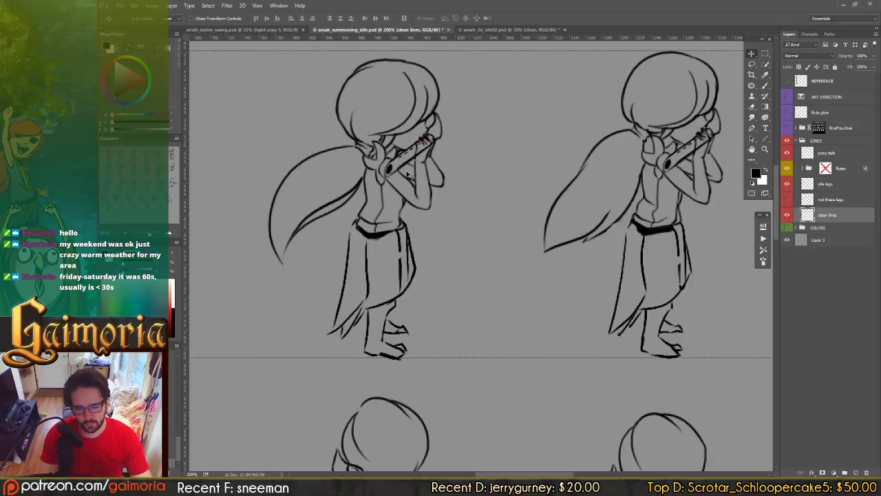
{"action": "key", "text": "b"}
{"action": "left_click_drag", "start_coordinate": [410, 177], "coordinate": [305, 180]}
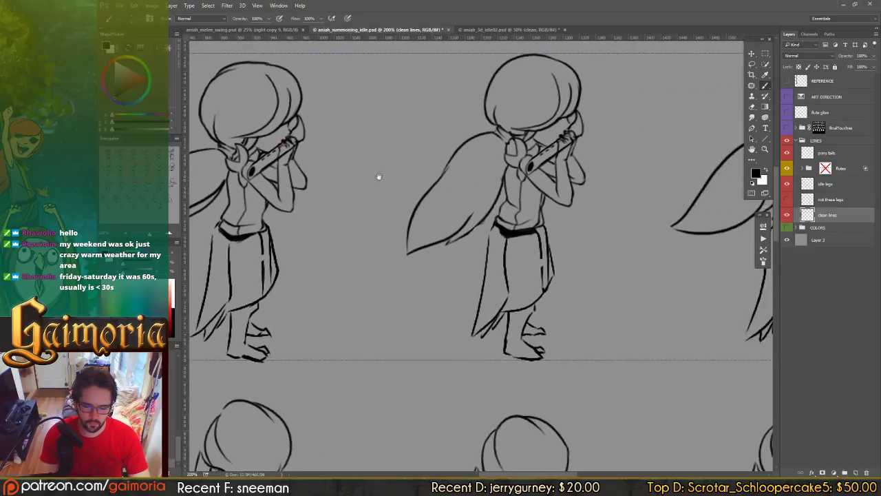
{"action": "left_click_drag", "start_coordinate": [664, 197], "coordinate": [573, 162]}
{"action": "left_click_drag", "start_coordinate": [230, 178], "coordinate": [444, 171]}
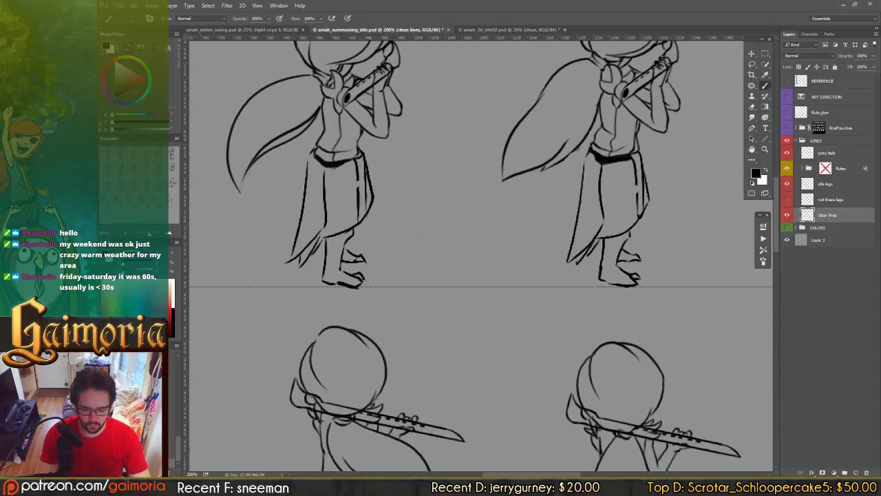
{"action": "key", "text": "v"}
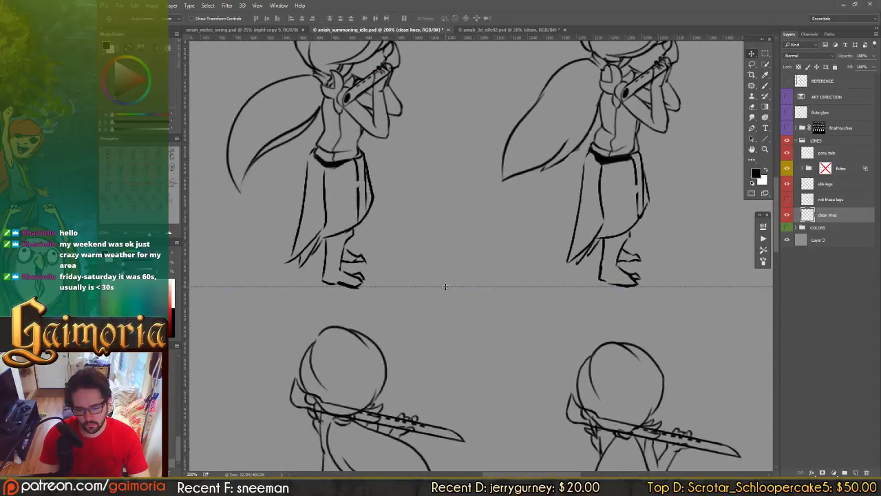
{"action": "left_click_drag", "start_coordinate": [445, 286], "coordinate": [444, 287]}
Step: On the "idle legs" layer, copy the third second-row figure's skirt and legs onto the legless last figure and deselect
{"action": "scroll", "coordinate": [492, 275], "scroll_direction": "right", "scroll_amount": 15}
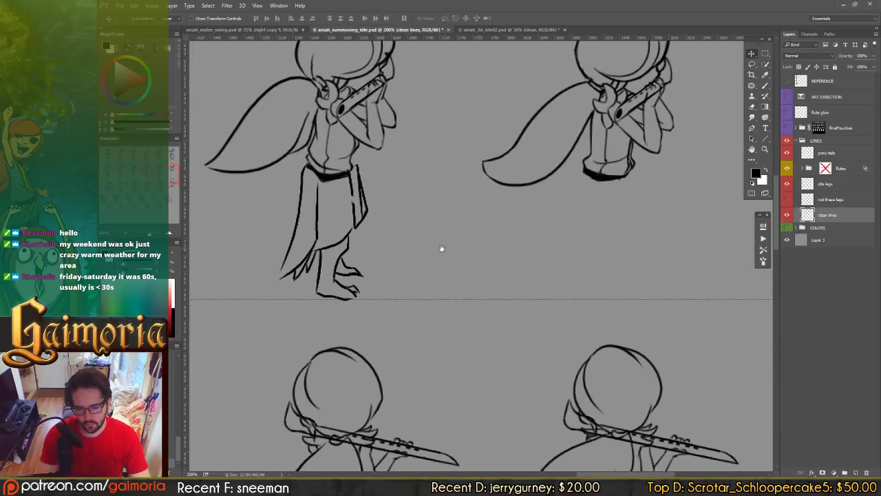
{"action": "left_click_drag", "start_coordinate": [462, 249], "coordinate": [509, 250]}
{"action": "left_click_drag", "start_coordinate": [399, 100], "coordinate": [397, 310]}
{"action": "mouse_move", "coordinate": [441, 169]}
{"action": "left_mouse_down"}
{"action": "mouse_move", "coordinate": [399, 289]}
{"action": "mouse_move", "coordinate": [499, 48]}
{"action": "left_mouse_up"}
{"action": "mouse_move", "coordinate": [443, 236]}
{"action": "left_mouse_down"}
{"action": "mouse_move", "coordinate": [560, 195]}
{"action": "mouse_move", "coordinate": [620, 203]}
{"action": "left_mouse_up"}
{"action": "mouse_move", "coordinate": [313, 182]}
{"action": "left_mouse_down"}
{"action": "mouse_move", "coordinate": [410, 193]}
{"action": "mouse_move", "coordinate": [544, 186]}
{"action": "left_mouse_up"}
{"action": "left_click_drag", "start_coordinate": [475, 296], "coordinate": [508, 177]}
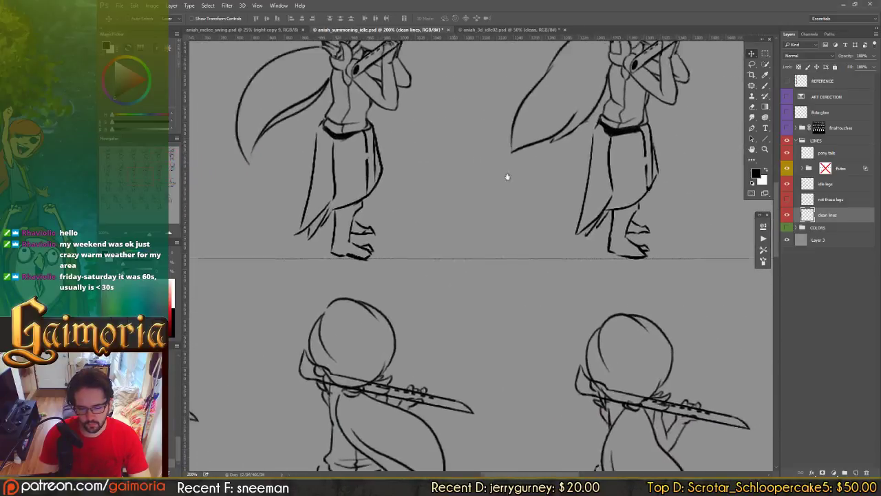
{"action": "scroll", "coordinate": [507, 176], "scroll_direction": "right", "scroll_amount": 15}
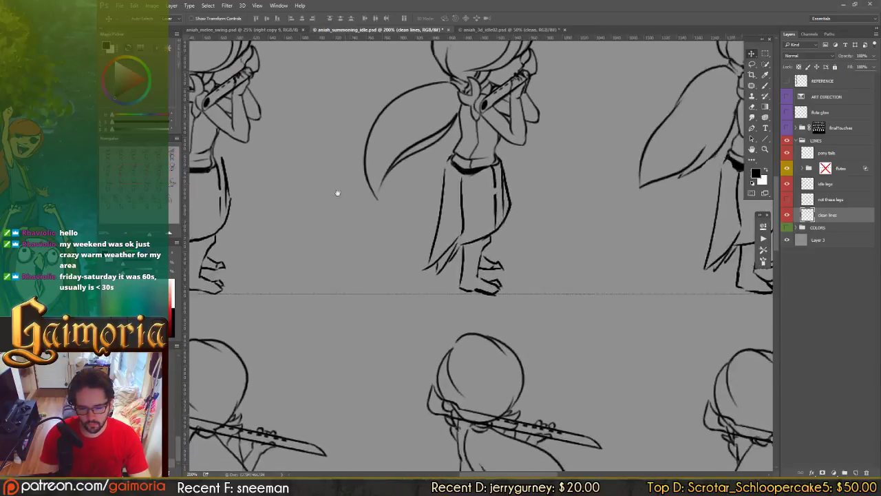
{"action": "scroll", "coordinate": [338, 192], "scroll_direction": "right", "scroll_amount": 4}
{"action": "left_click_drag", "start_coordinate": [397, 162], "coordinate": [486, 310]}
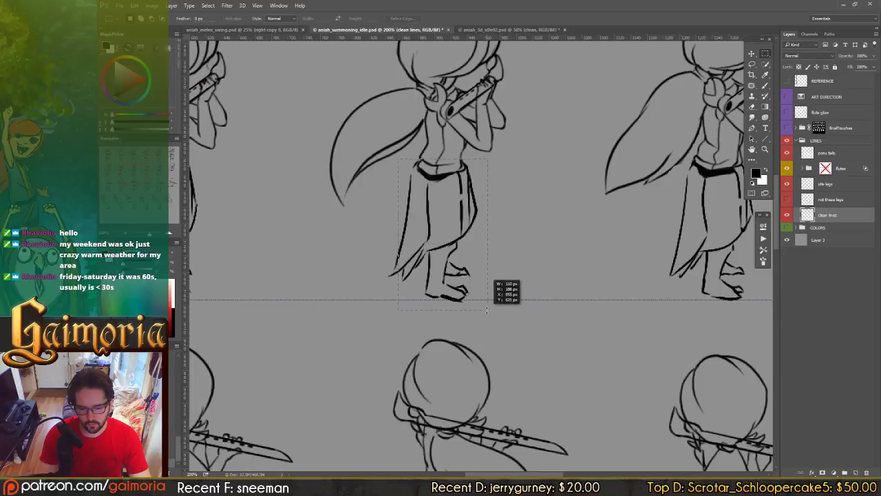
{"action": "left_click_drag", "start_coordinate": [491, 309], "coordinate": [491, 308]}
{"action": "left_click", "coordinate": [809, 185]}
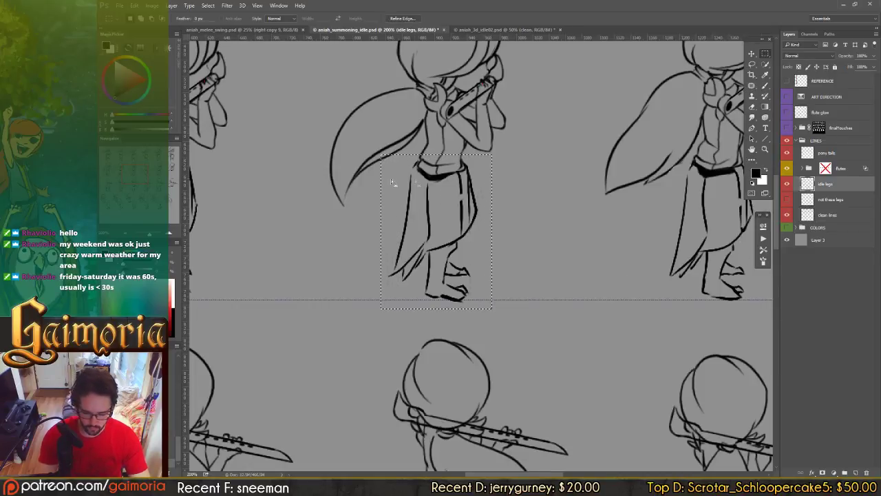
{"action": "key", "text": "v"}
{"action": "left_click_drag", "start_coordinate": [259, 159], "coordinate": [638, 194]}
{"action": "left_click_drag", "start_coordinate": [500, 198], "coordinate": [317, 190]}
{"action": "left_click_drag", "start_coordinate": [249, 213], "coordinate": [692, 261], "text": "alt+shift"}
{"action": "left_click_drag", "start_coordinate": [691, 259], "coordinate": [427, 255]}
{"action": "left_click_drag", "start_coordinate": [419, 222], "coordinate": [575, 256], "text": "shift"}
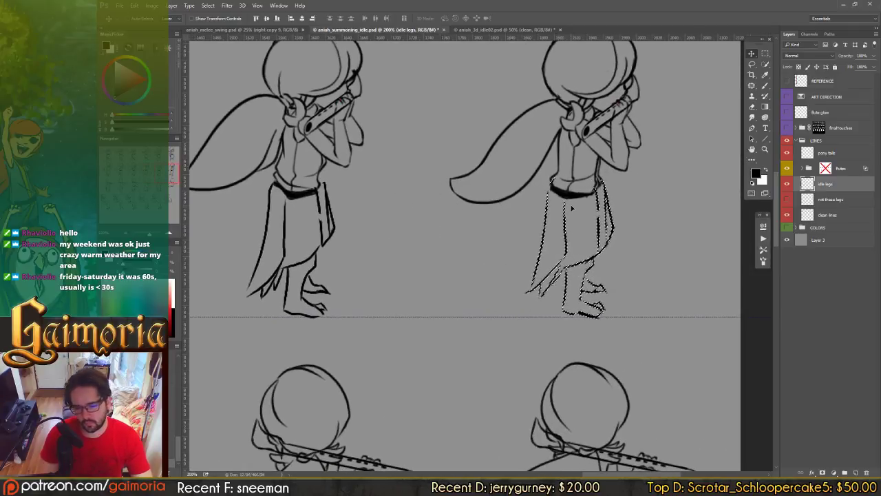
{"action": "key", "text": "ctrl+d"}
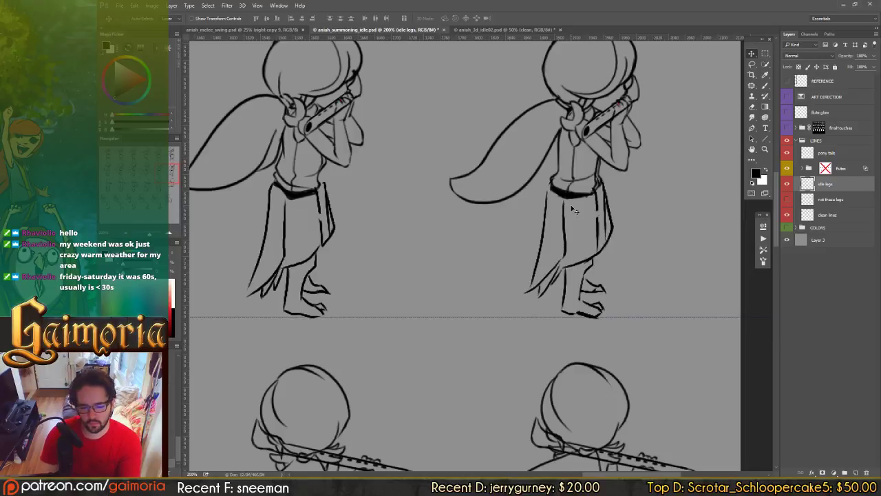
Step: On the "clean lines" layer, touch up the torso linework above the belts of the last second-row figures
{"action": "left_click", "coordinate": [818, 214]}
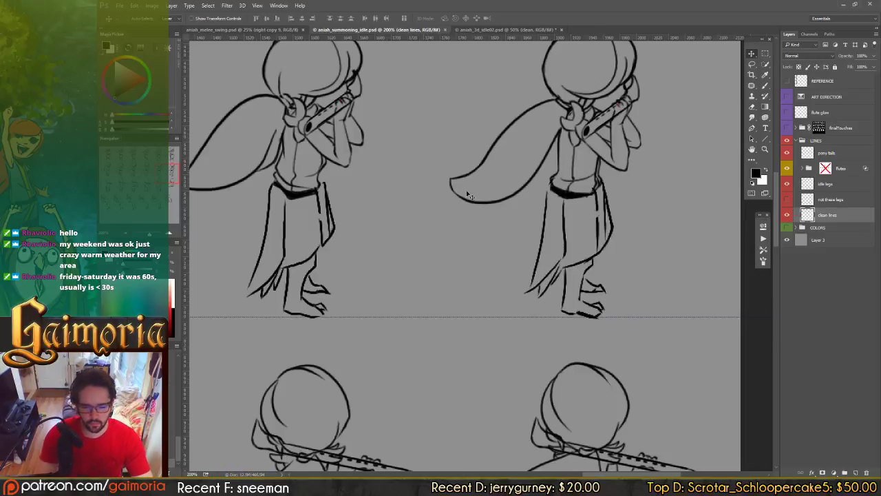
{"action": "key", "text": "b"}
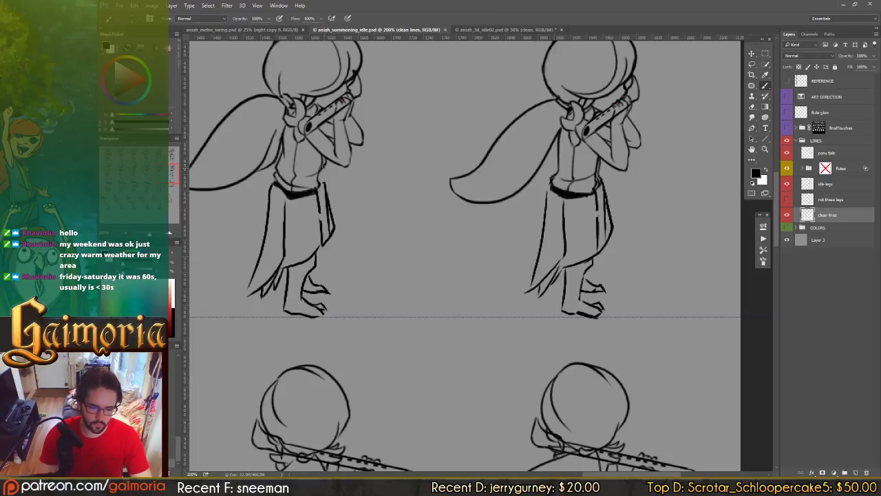
{"action": "mouse_move", "coordinate": [324, 177]}
{"action": "left_mouse_down"}
{"action": "mouse_move", "coordinate": [307, 177]}
{"action": "mouse_move", "coordinate": [580, 181]}
{"action": "left_mouse_up"}
{"action": "left_click_drag", "start_coordinate": [293, 174], "coordinate": [382, 177]}
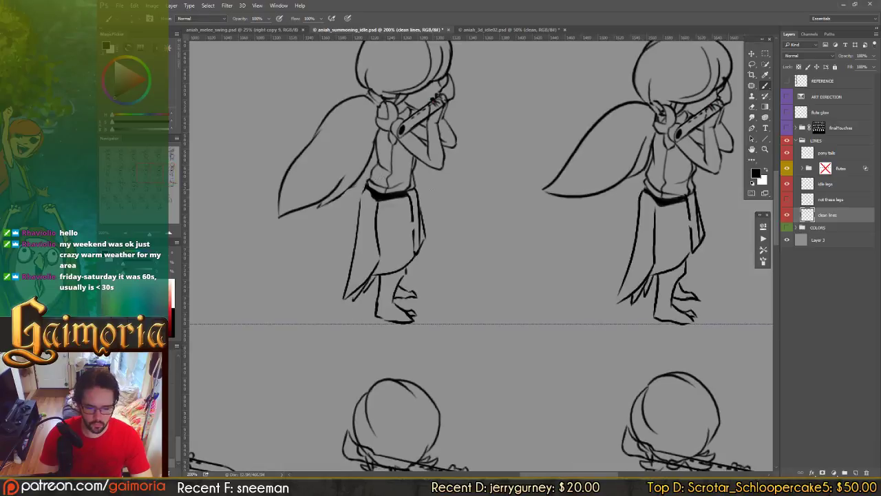
Step: Shift the lower torso side line of the second figure in the second row outward toward the belt's end and trim the overlap
{"action": "scroll", "coordinate": [361, 200], "scroll_direction": "right", "scroll_amount": 4}
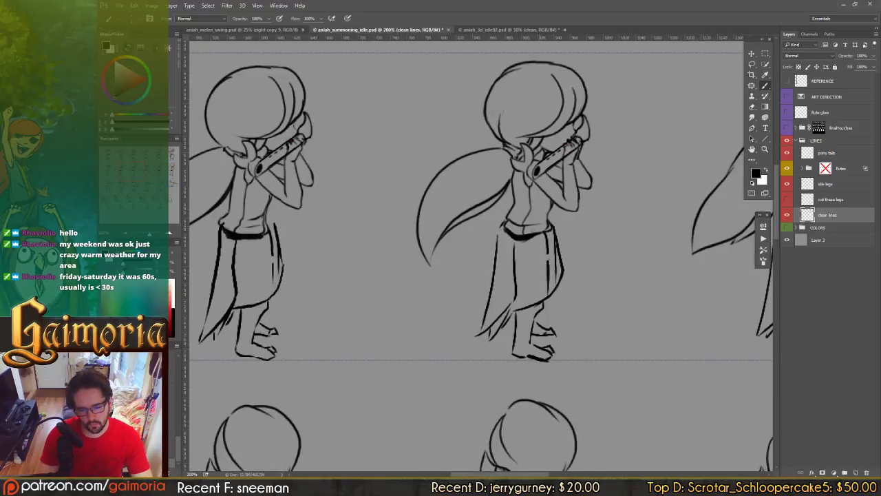
{"action": "left_click_drag", "start_coordinate": [286, 227], "coordinate": [528, 246]}
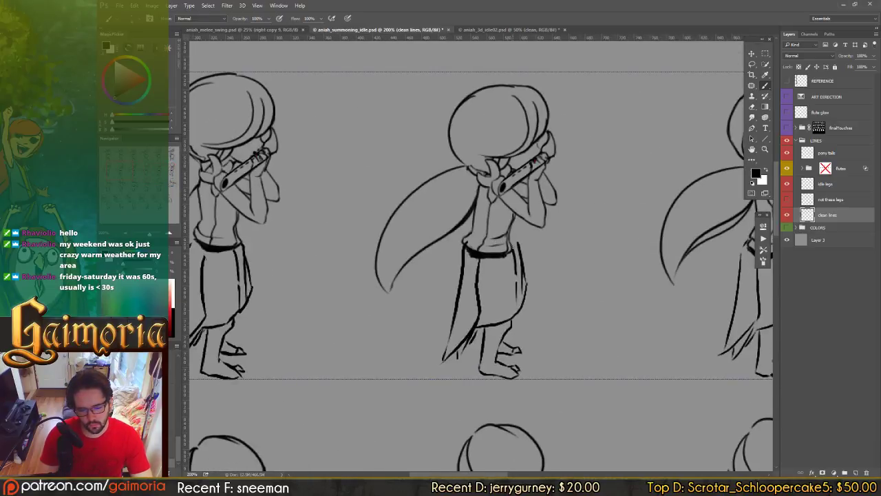
{"action": "key", "text": "e"}
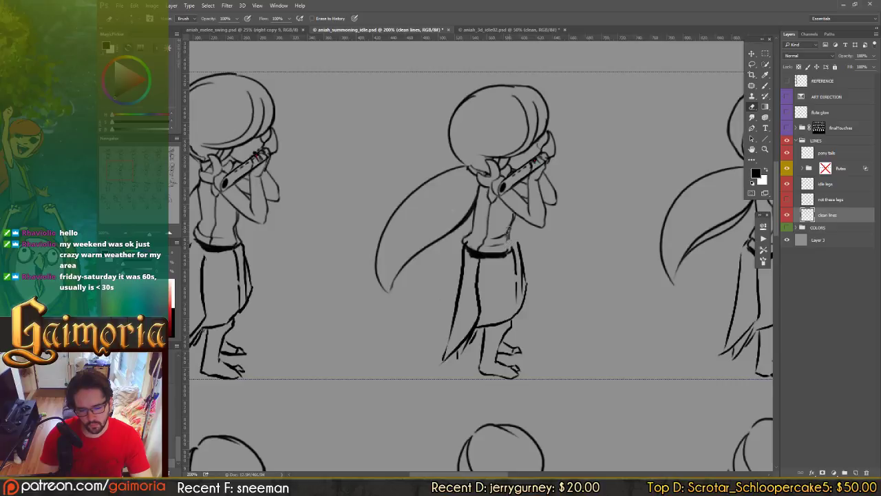
{"action": "key", "text": "l"}
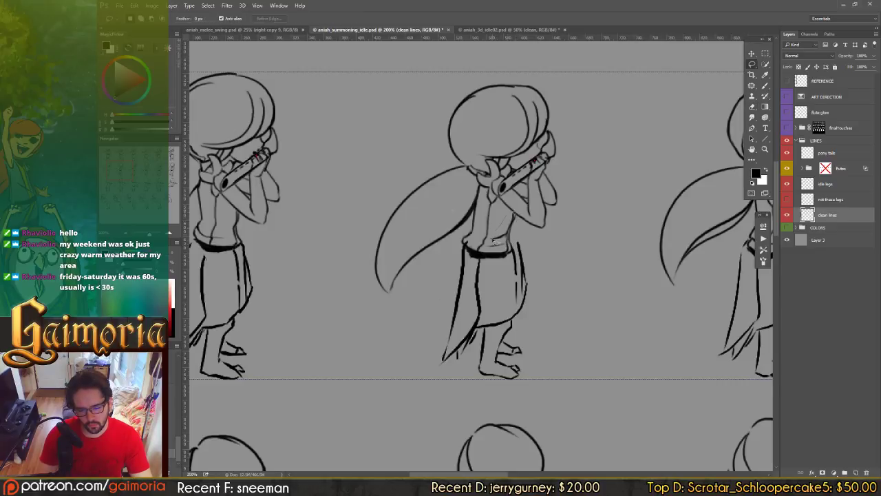
{"action": "left_click_drag", "start_coordinate": [518, 231], "coordinate": [524, 234]}
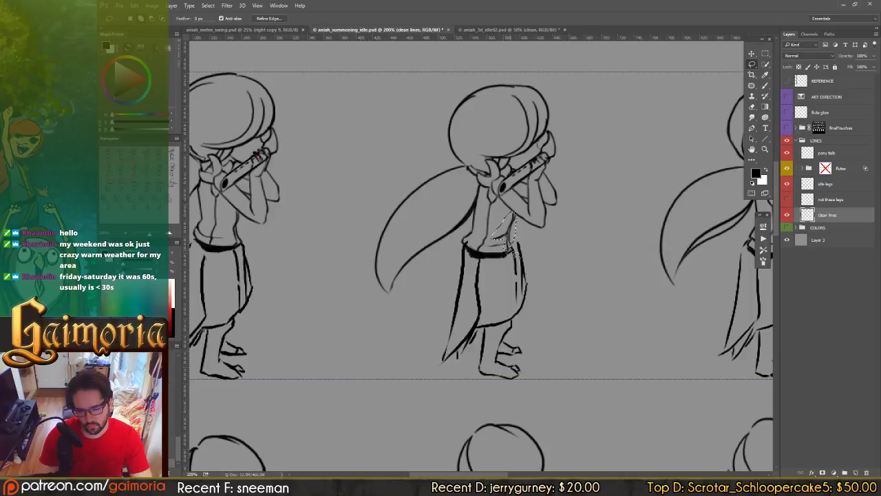
{"action": "key", "text": "v"}
{"action": "left_click_drag", "start_coordinate": [509, 218], "coordinate": [517, 212]}
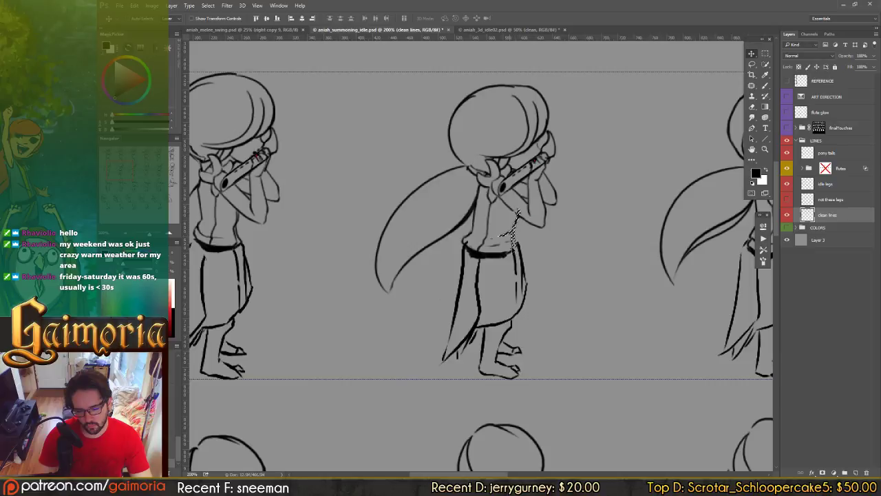
{"action": "key", "text": "l"}
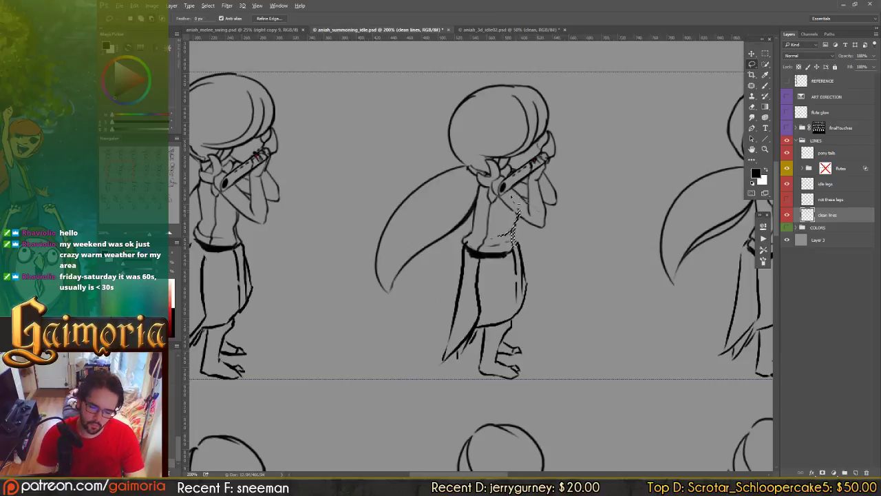
{"action": "key", "text": "Delete"}
{"action": "key", "text": "ctrl+d"}
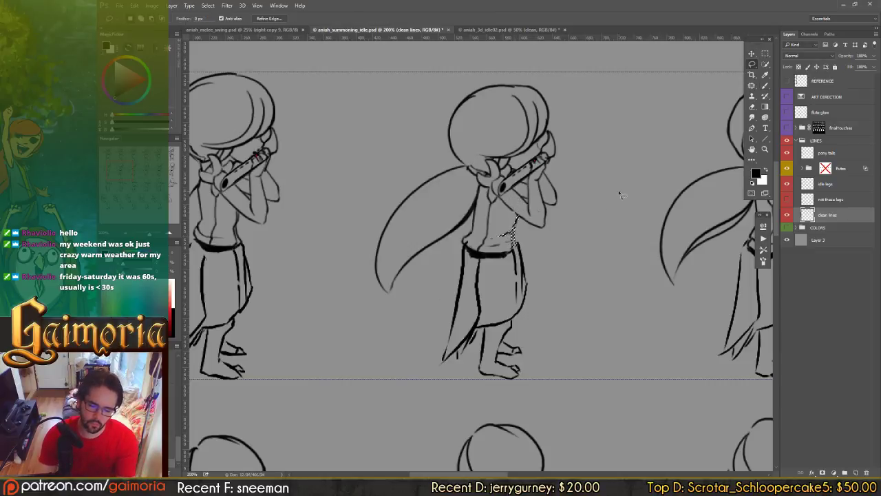
{"action": "key", "text": "b"}
{"action": "left_click_drag", "start_coordinate": [379, 181], "coordinate": [464, 173]}
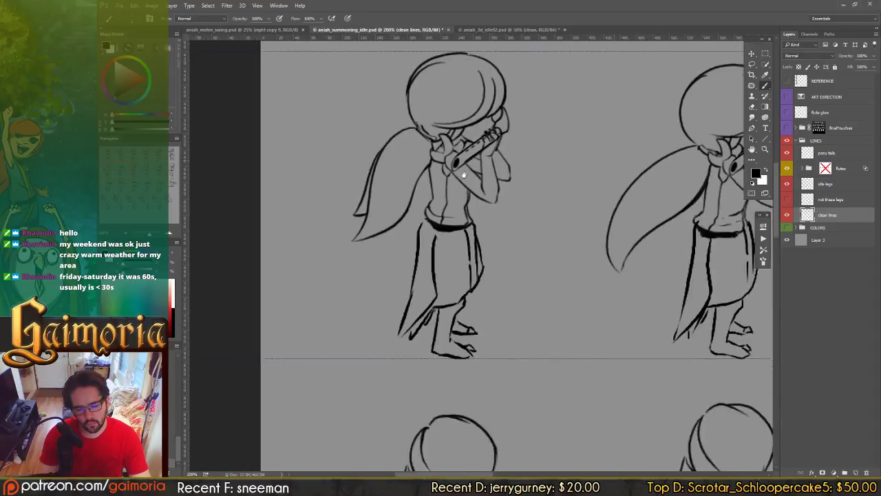
{"action": "left_click_drag", "start_coordinate": [550, 244], "coordinate": [515, 384]}
{"action": "left_click_drag", "start_coordinate": [493, 292], "coordinate": [472, 158]}
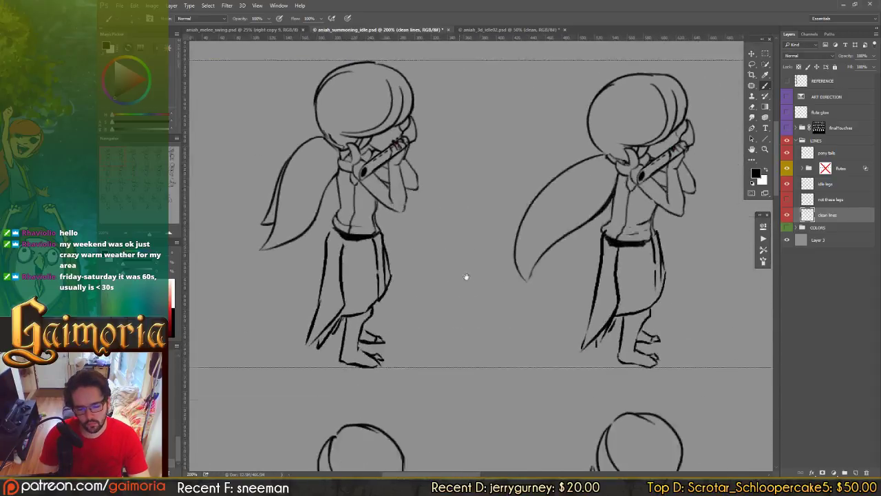
Step: On the "idle legs" layer, select the third row's skirts and legs and shift them right and slightly up beneath the torsos
{"action": "left_click_drag", "start_coordinate": [466, 277], "coordinate": [496, 156]}
{"action": "left_click_drag", "start_coordinate": [455, 123], "coordinate": [370, 183]}
{"action": "key", "text": "m"}
{"action": "mouse_move", "coordinate": [299, 168]}
{"action": "left_mouse_down"}
{"action": "mouse_move", "coordinate": [678, 265]}
{"action": "mouse_move", "coordinate": [812, 270]}
{"action": "mouse_move", "coordinate": [576, 348]}
{"action": "mouse_move", "coordinate": [592, 336]}
{"action": "left_mouse_up"}
{"action": "left_click_drag", "start_coordinate": [314, 239], "coordinate": [737, 251]}
{"action": "left_click_drag", "start_coordinate": [214, 238], "coordinate": [535, 241]}
{"action": "left_click_drag", "start_coordinate": [453, 224], "coordinate": [503, 173]}
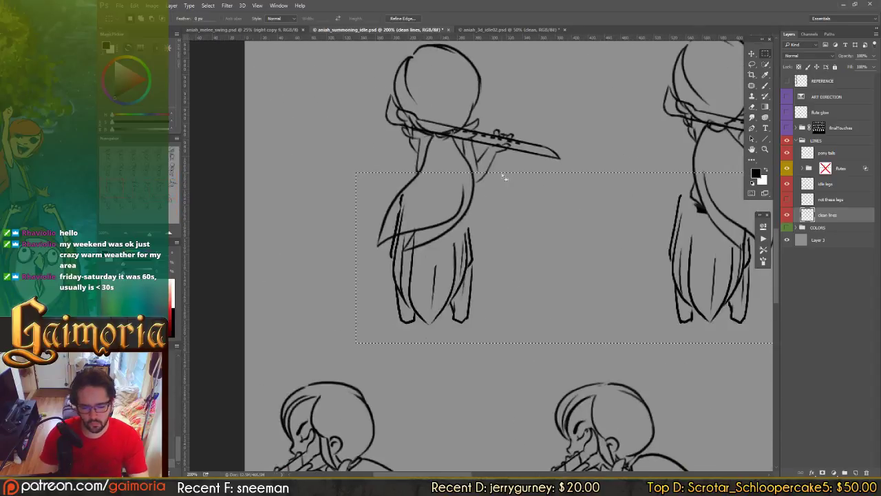
{"action": "key", "text": "v"}
{"action": "key", "text": "ctrl+d"}
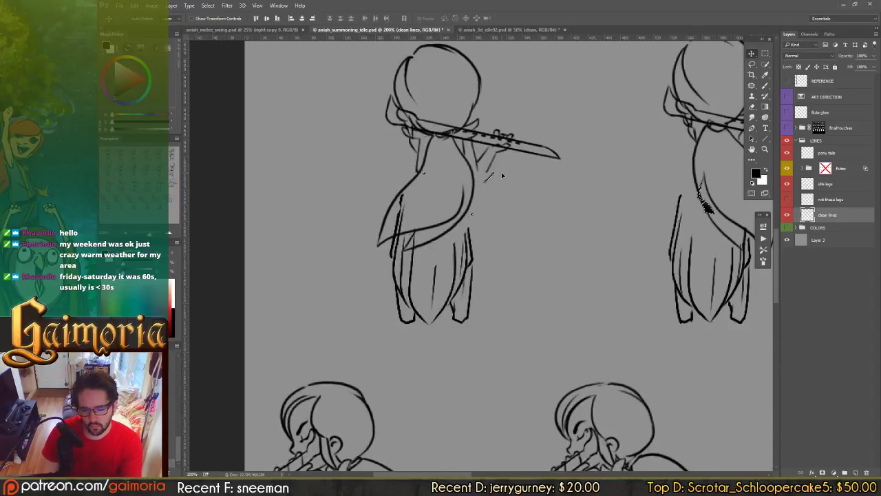
{"action": "key", "text": "ctrl+z"}
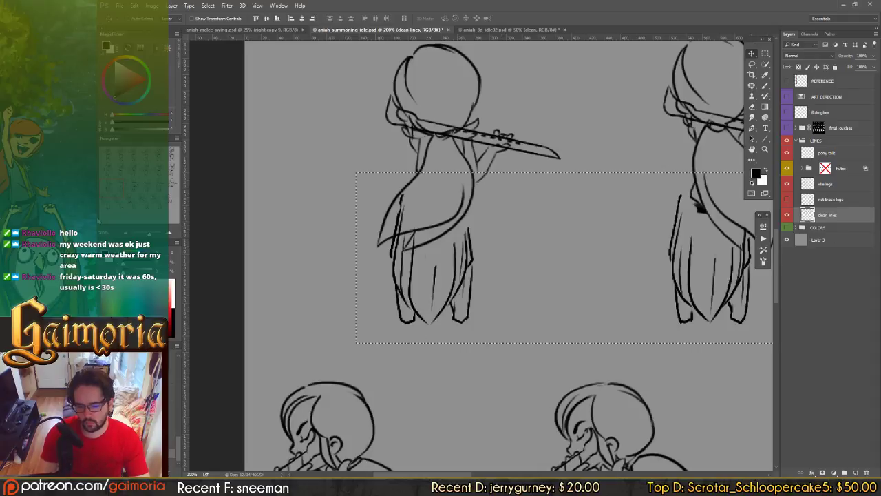
{"action": "left_click", "coordinate": [826, 185]}
{"action": "key", "text": "Right"}
{"action": "key", "text": "Right"}
{"action": "key", "text": "Right"}
{"action": "key", "text": "Right"}
{"action": "key", "text": "Right"}
{"action": "key", "text": "Right"}
{"action": "key", "text": "Right"}
{"action": "key", "text": "Right"}
{"action": "key", "text": "Right"}
{"action": "key", "text": "Right"}
{"action": "key", "text": "Right"}
{"action": "key", "text": "Right"}
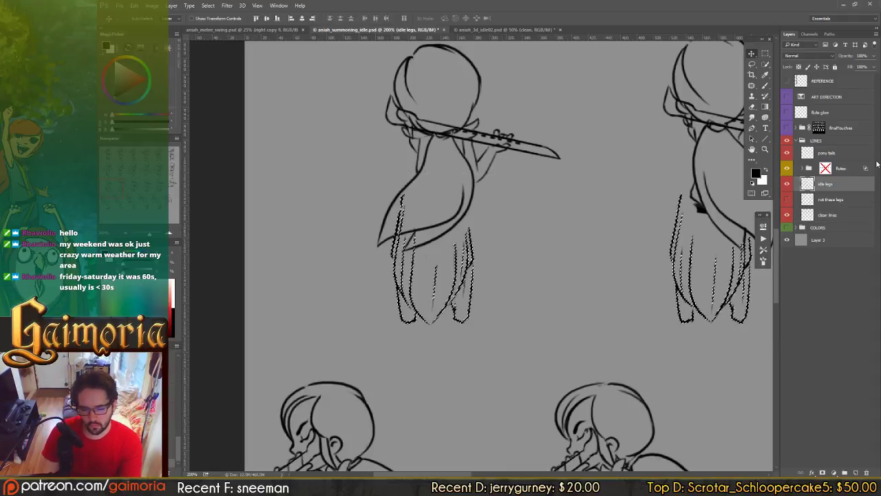
{"action": "mouse_move", "coordinate": [439, 276]}
{"action": "left_mouse_down"}
{"action": "mouse_move", "coordinate": [442, 242]}
{"action": "mouse_move", "coordinate": [436, 269]}
{"action": "left_mouse_up"}
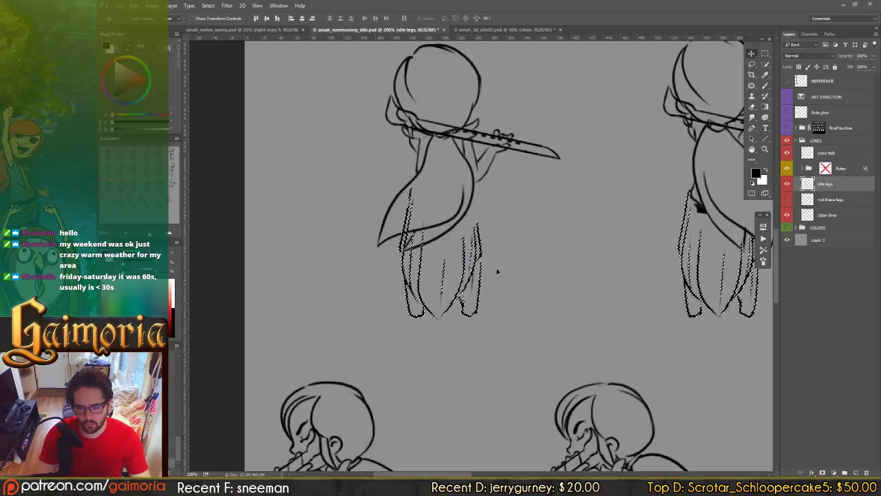
Step: Show the "not these legs" layer and lower its opacity to 37% as a faded placement reference
{"action": "left_click", "coordinate": [787, 200]}
{"action": "left_click_drag", "start_coordinate": [521, 212], "coordinate": [519, 214]}
{"action": "key", "text": "ctrl+d"}
{"action": "left_click_drag", "start_coordinate": [639, 223], "coordinate": [484, 222]}
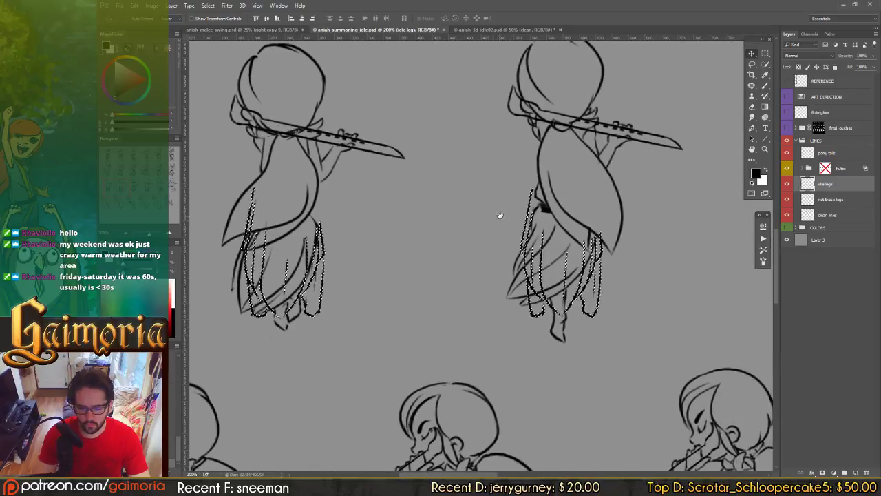
{"action": "key", "text": "m"}
{"action": "left_click_drag", "start_coordinate": [821, 197], "coordinate": [821, 200]}
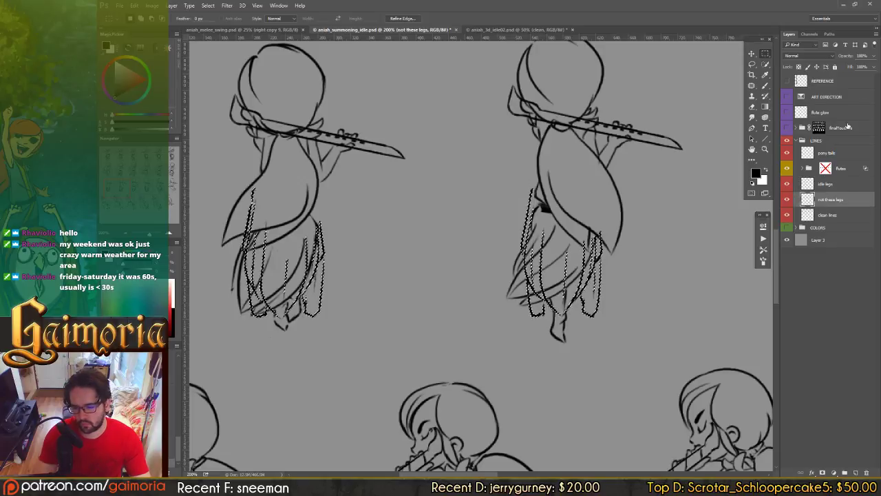
{"action": "left_click_drag", "start_coordinate": [848, 56], "coordinate": [824, 57]}
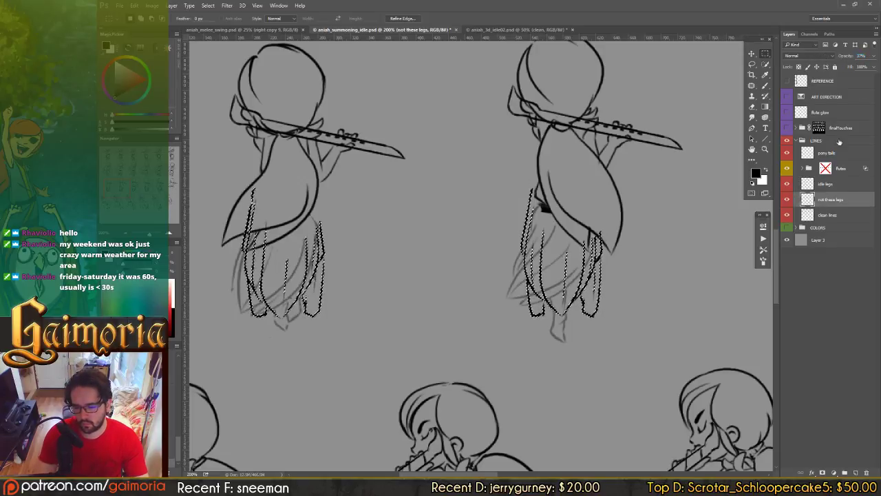
Step: On the "idle legs" layer, nudge the second third-row figure's skirt and legs slightly right to fit its torso
{"action": "left_click", "coordinate": [822, 184]}
{"action": "left_click_drag", "start_coordinate": [499, 177], "coordinate": [617, 338]}
{"action": "key", "text": "v"}
{"action": "left_click_drag", "start_coordinate": [566, 263], "coordinate": [448, 243]}
{"action": "key", "text": "ctrl+d"}
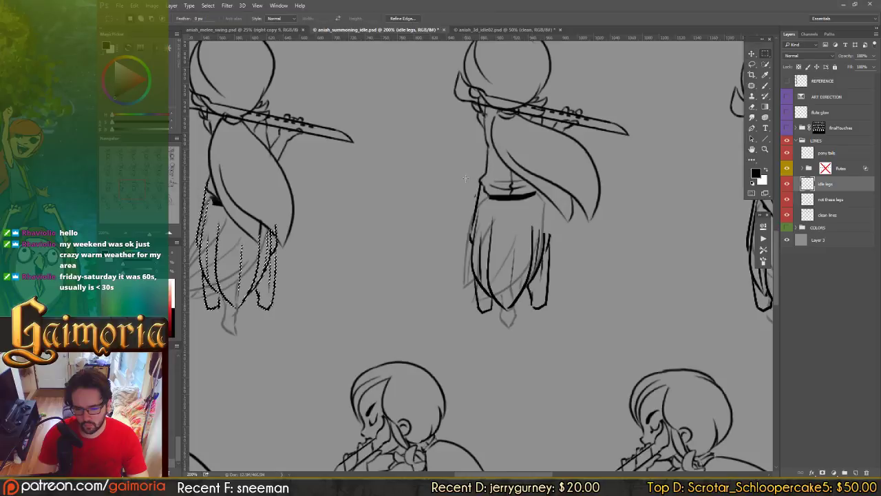
Step: Nudge the skirts and legs of the third and fourth figures in the third row into line with their torsos
{"action": "left_click_drag", "start_coordinate": [591, 332], "coordinate": [460, 172]}
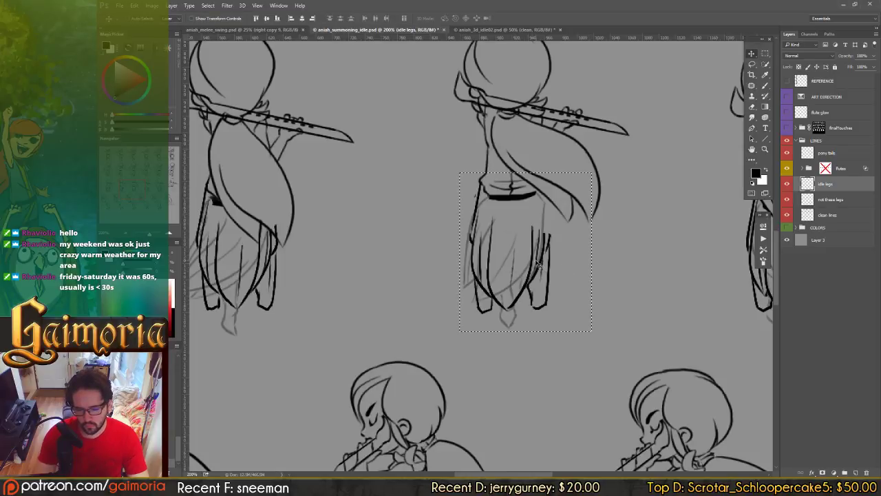
{"action": "left_click_drag", "start_coordinate": [552, 266], "coordinate": [553, 265]}
{"action": "key", "text": "m"}
{"action": "scroll", "coordinate": [499, 262], "scroll_direction": "right", "scroll_amount": 4}
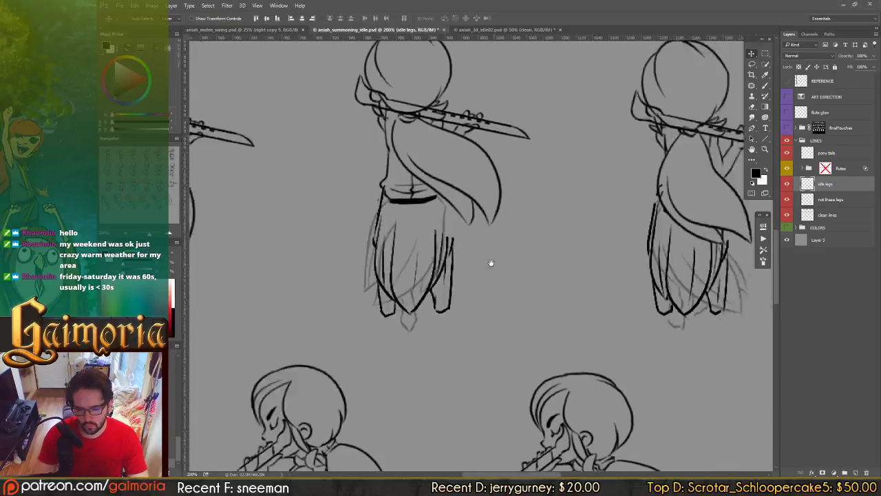
{"action": "left_click_drag", "start_coordinate": [423, 183], "coordinate": [561, 321]}
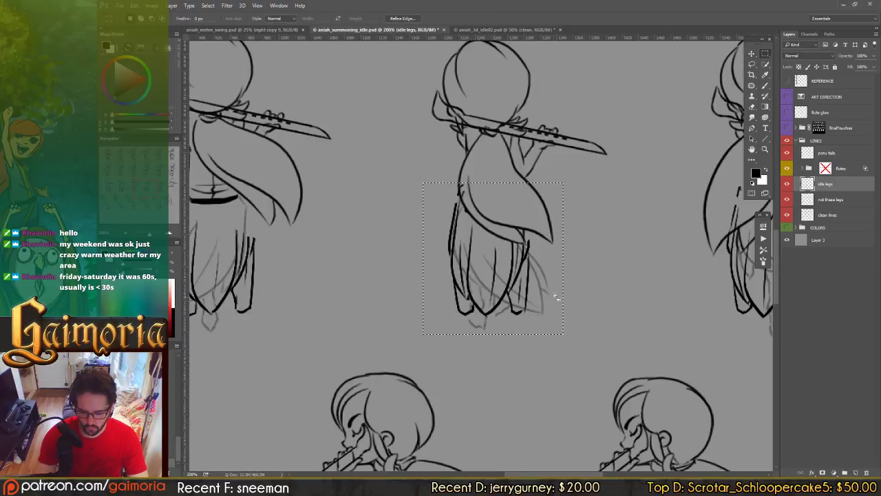
{"action": "key", "text": "v"}
{"action": "left_click_drag", "start_coordinate": [524, 279], "coordinate": [525, 279]}
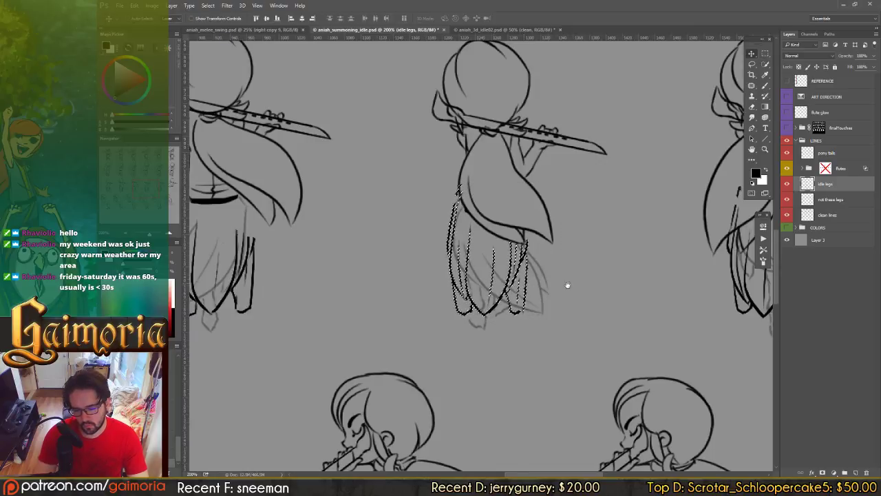
Step: Select the fifth third-row figure's skirt and legs and adjust their position beneath the torso
{"action": "scroll", "coordinate": [499, 262], "scroll_direction": "right", "scroll_amount": 4}
{"action": "key", "text": "m"}
{"action": "left_click_drag", "start_coordinate": [420, 148], "coordinate": [542, 315]}
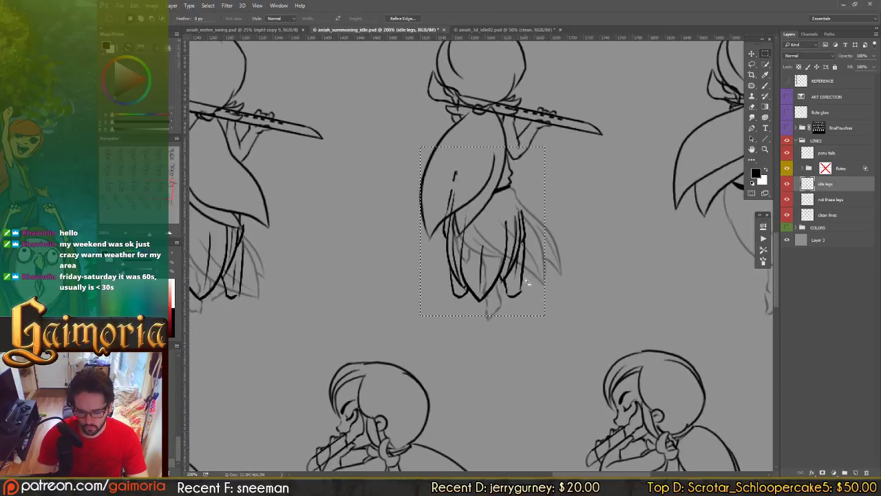
{"action": "key", "text": "v"}
{"action": "left_click_drag", "start_coordinate": [511, 274], "coordinate": [511, 275]}
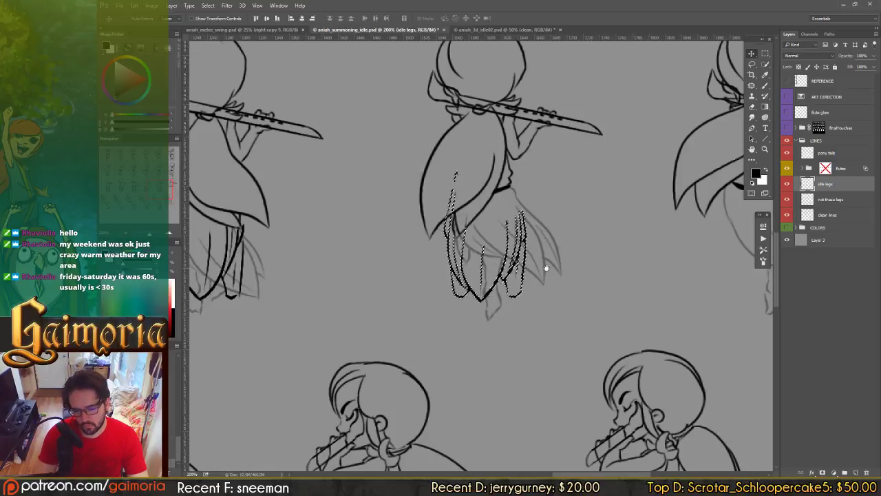
Step: Copy the third figure's skirt and legs across the third row onto the legless last figure and deselect
{"action": "scroll", "coordinate": [385, 258], "scroll_direction": "right", "scroll_amount": 5}
{"action": "scroll", "coordinate": [390, 170], "scroll_direction": "left", "scroll_amount": 8}
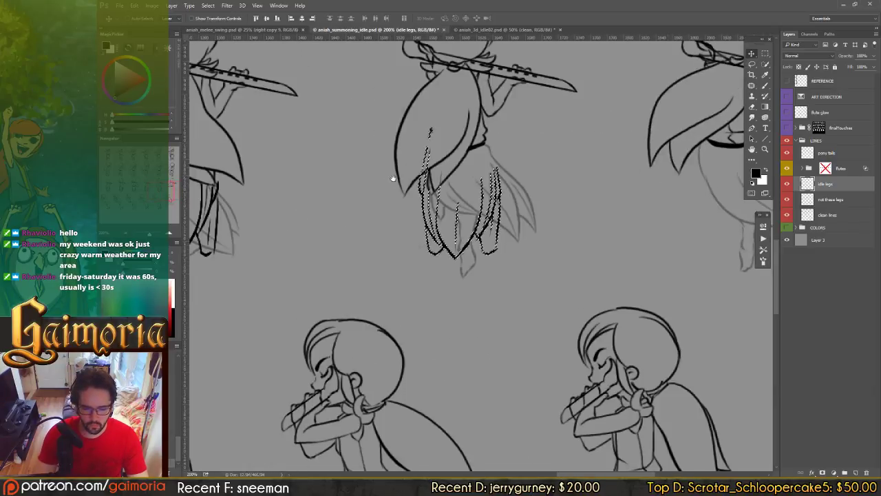
{"action": "key", "text": "m"}
{"action": "left_click_drag", "start_coordinate": [471, 132], "coordinate": [608, 290]}
{"action": "key", "text": "v"}
{"action": "left_click_drag", "start_coordinate": [503, 224], "coordinate": [672, 222], "text": "alt+shift"}
{"action": "left_click_drag", "start_coordinate": [590, 197], "coordinate": [194, 200]}
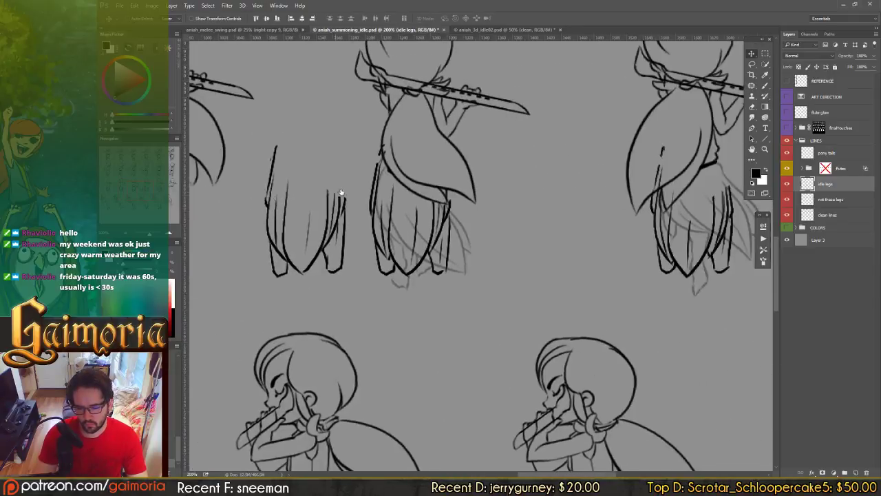
{"action": "left_click_drag", "start_coordinate": [341, 193], "coordinate": [702, 197], "text": "shift"}
{"action": "left_click_drag", "start_coordinate": [520, 176], "coordinate": [189, 194]}
{"action": "mouse_move", "coordinate": [359, 201]}
{"action": "left_mouse_down", "text": "shift"}
{"action": "mouse_move", "coordinate": [662, 215]}
{"action": "mouse_move", "coordinate": [669, 307]}
{"action": "mouse_move", "coordinate": [660, 344]}
{"action": "mouse_move", "coordinate": [664, 337]}
{"action": "left_mouse_up", "text": "shift"}
{"action": "key", "text": "b"}
{"action": "key", "text": "ctrl+d"}
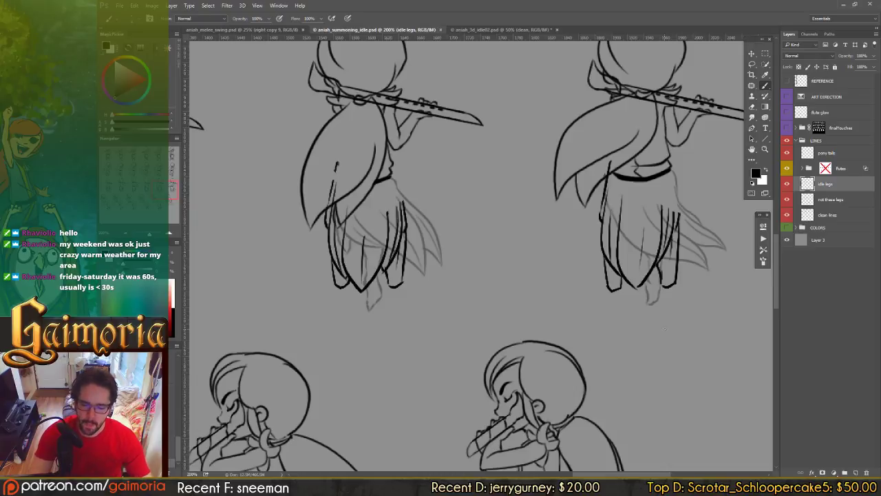
Step: Check the leg placement along the third row, hide the "not these legs" layer and save the document
{"action": "left_click_drag", "start_coordinate": [516, 179], "coordinate": [382, 164]}
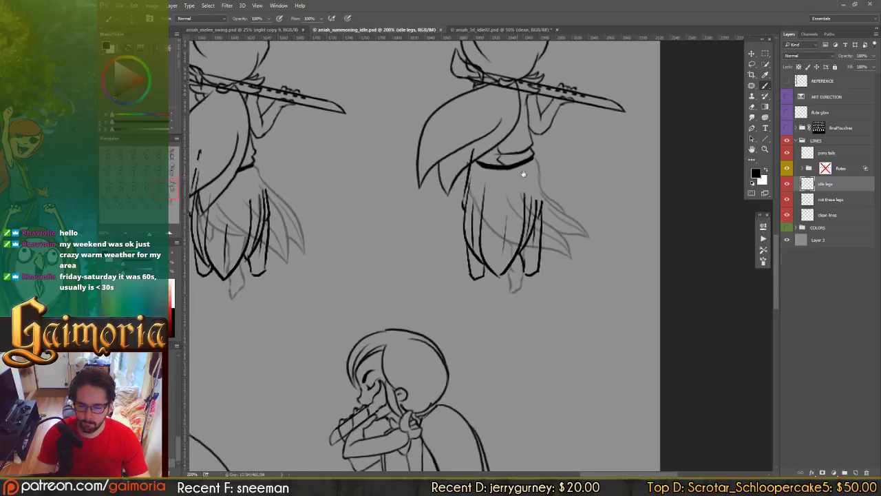
{"action": "left_click_drag", "start_coordinate": [276, 183], "coordinate": [576, 153]}
{"action": "left_click_drag", "start_coordinate": [393, 161], "coordinate": [750, 147]}
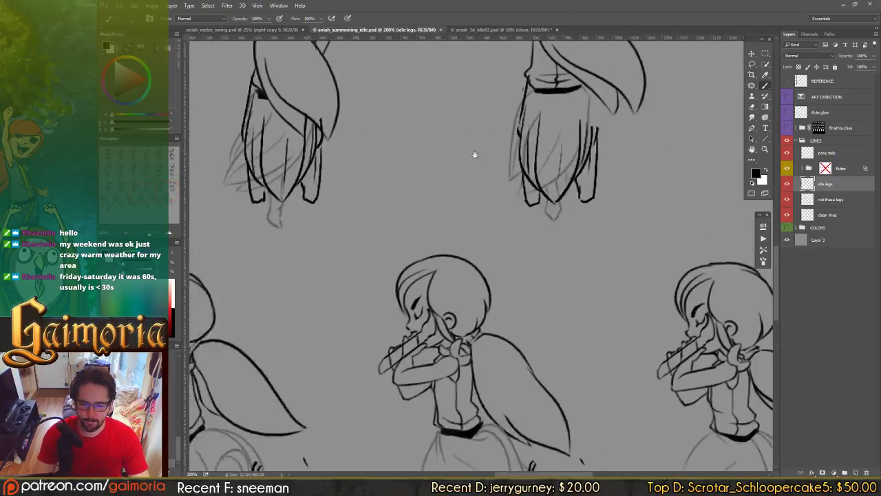
{"action": "left_click_drag", "start_coordinate": [474, 153], "coordinate": [668, 137]}
{"action": "left_click_drag", "start_coordinate": [431, 152], "coordinate": [757, 213]}
{"action": "left_click_drag", "start_coordinate": [486, 166], "coordinate": [548, 180]}
{"action": "left_click_drag", "start_coordinate": [638, 168], "coordinate": [467, 177]}
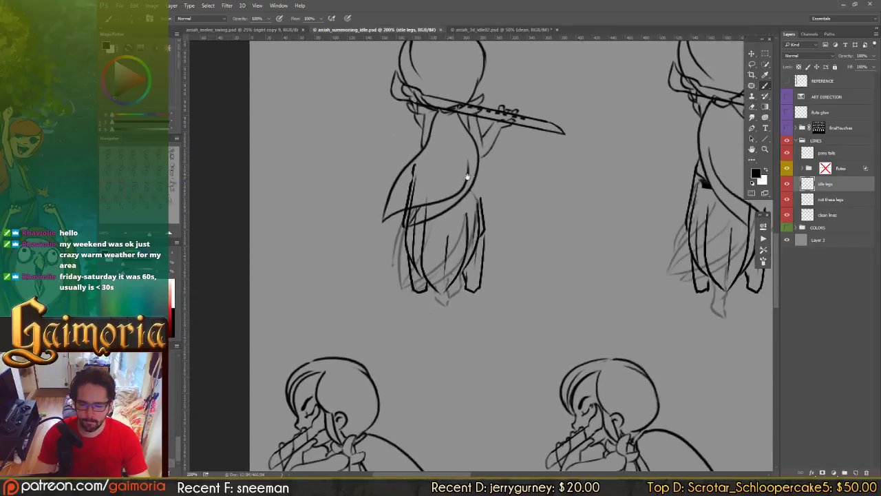
{"action": "left_click", "coordinate": [787, 200]}
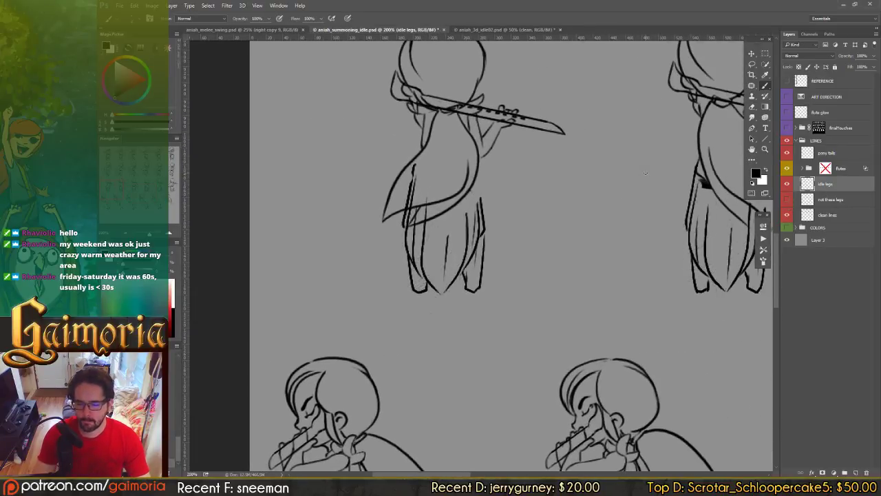
{"action": "key", "text": "ctrl+s"}
Step: Erase the skirt lines that show through the ponytail of the first third-row figure
{"action": "key", "text": "e"}
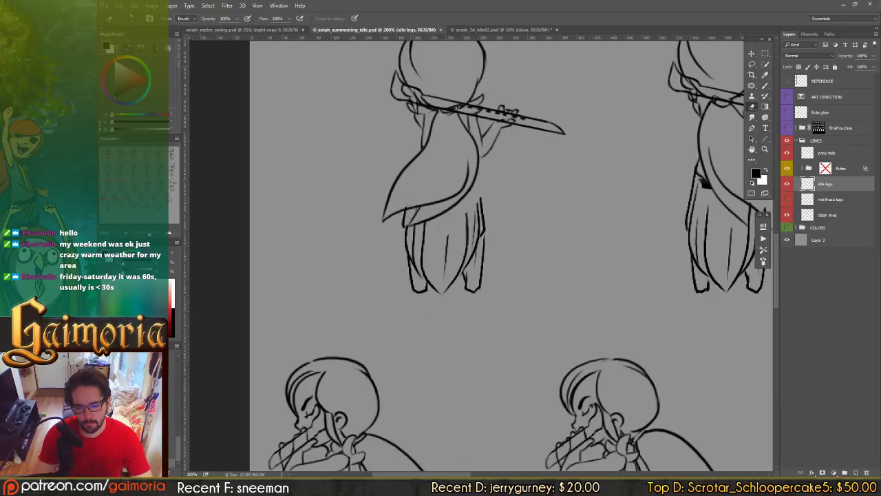
{"action": "left_click_drag", "start_coordinate": [411, 219], "coordinate": [417, 209]}
{"action": "left_click_drag", "start_coordinate": [504, 227], "coordinate": [189, 225]}
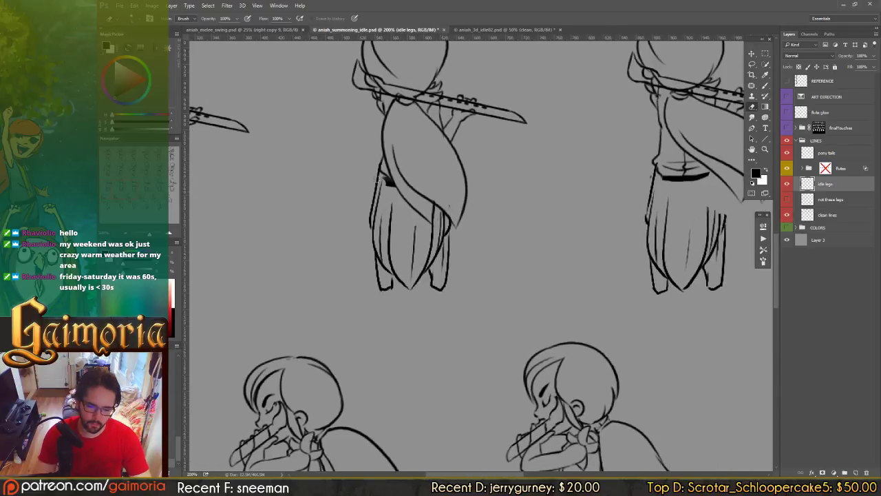
Step: Draw the missing outer skirt line from the belt's end down to the hip on the third figure of the third row
{"action": "scroll", "coordinate": [387, 206], "scroll_direction": "right", "scroll_amount": 5, "text": "ctrl"}
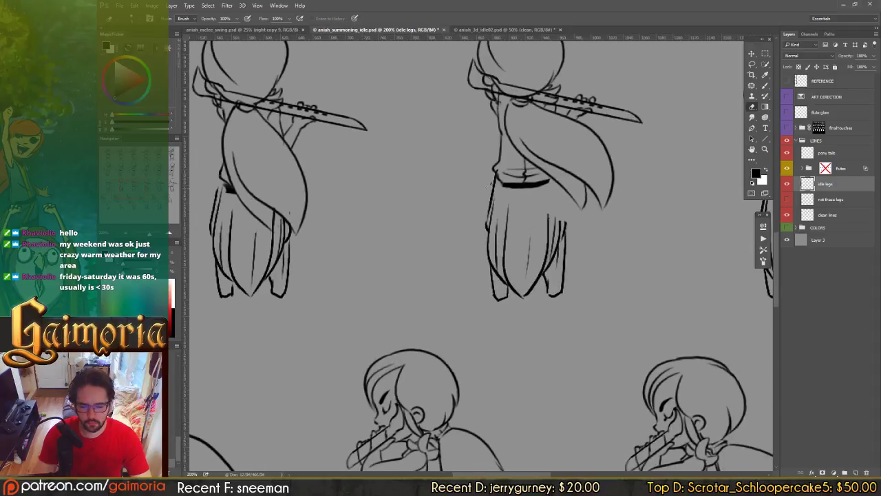
{"action": "key", "text": "b"}
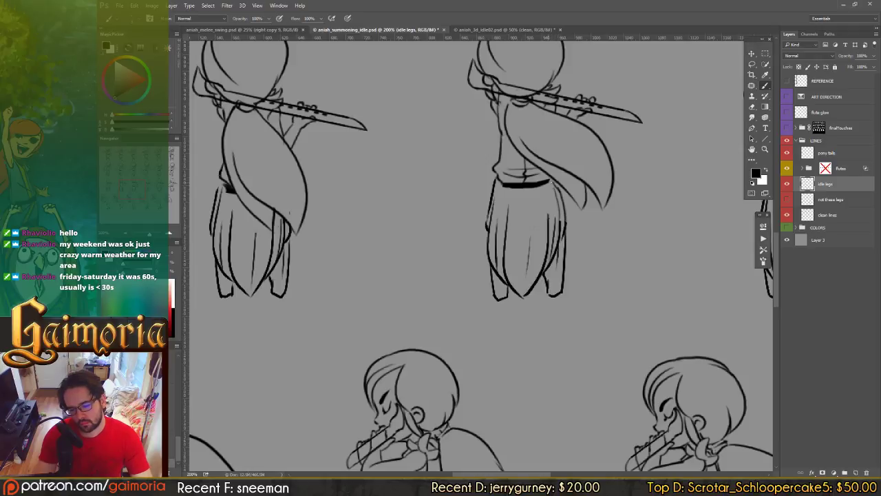
{"action": "scroll", "coordinate": [557, 226], "scroll_direction": "right", "scroll_amount": 10, "text": "ctrl"}
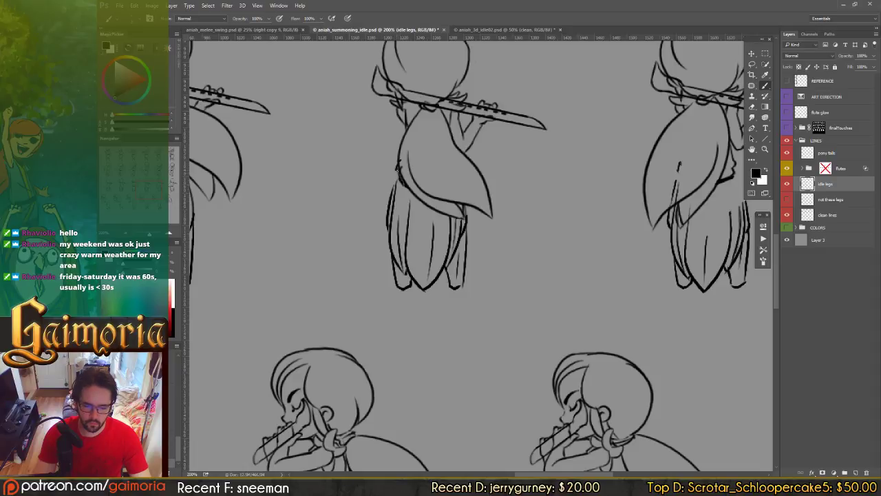
Step: Redraw the outer skirt line curving from the belt's end over the hip of the fifth third-row figure and clean up where it joins
{"action": "scroll", "coordinate": [437, 211], "scroll_direction": "right", "scroll_amount": 10, "text": "ctrl"}
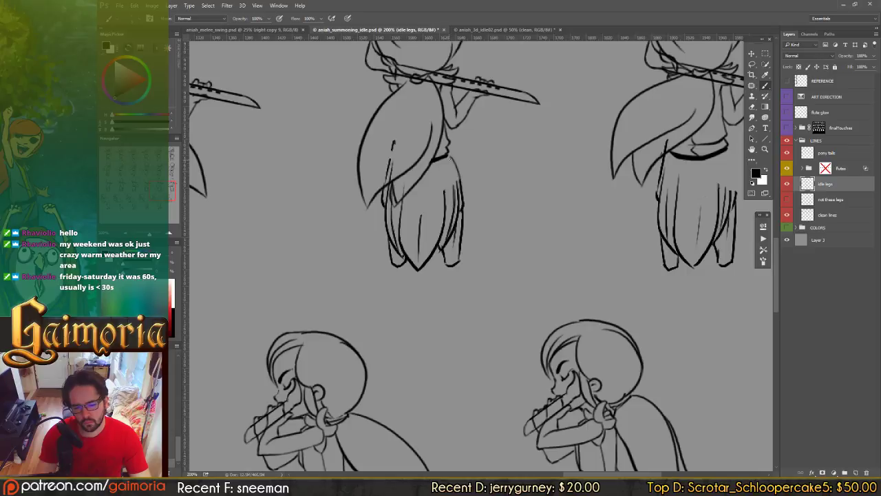
{"action": "key", "text": "ctrl+alt+z"}
{"action": "key", "text": "ctrl+alt+z"}
{"action": "key", "text": "ctrl+z"}
{"action": "left_click_drag", "start_coordinate": [450, 157], "coordinate": [464, 201]}
{"action": "key", "text": "ctrl+z"}
{"action": "left_click_drag", "start_coordinate": [450, 158], "coordinate": [461, 203]}
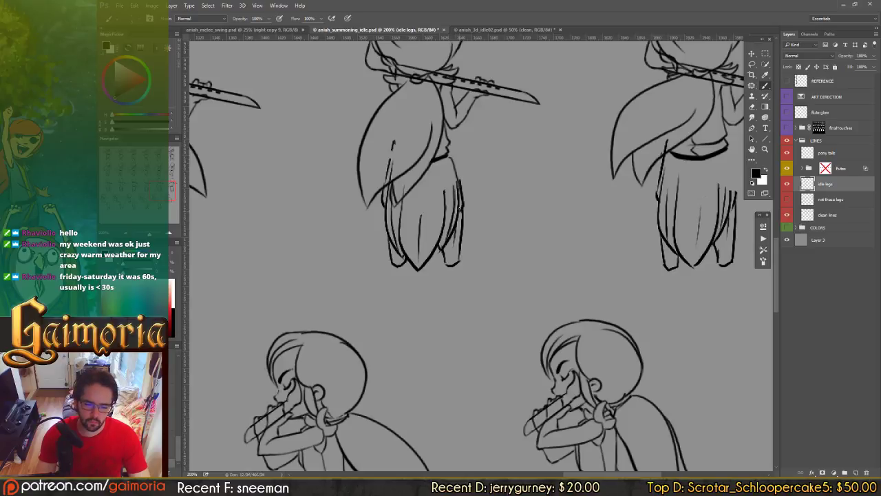
{"action": "key", "text": "ctrl+z"}
{"action": "left_click_drag", "start_coordinate": [452, 157], "coordinate": [465, 210]}
{"action": "key", "text": "ctrl+z"}
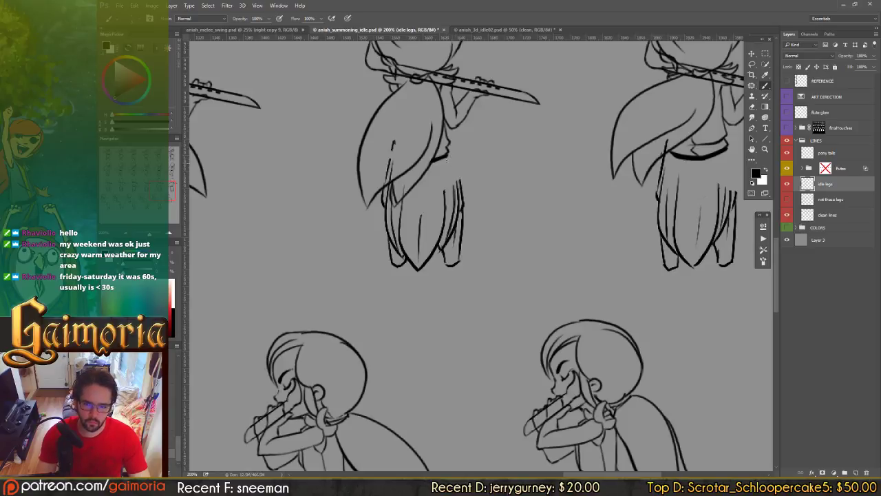
{"action": "left_click_drag", "start_coordinate": [448, 157], "coordinate": [455, 202]}
{"action": "key", "text": "ctrl+z"}
{"action": "left_click_drag", "start_coordinate": [449, 157], "coordinate": [464, 204]}
{"action": "key", "text": "e"}
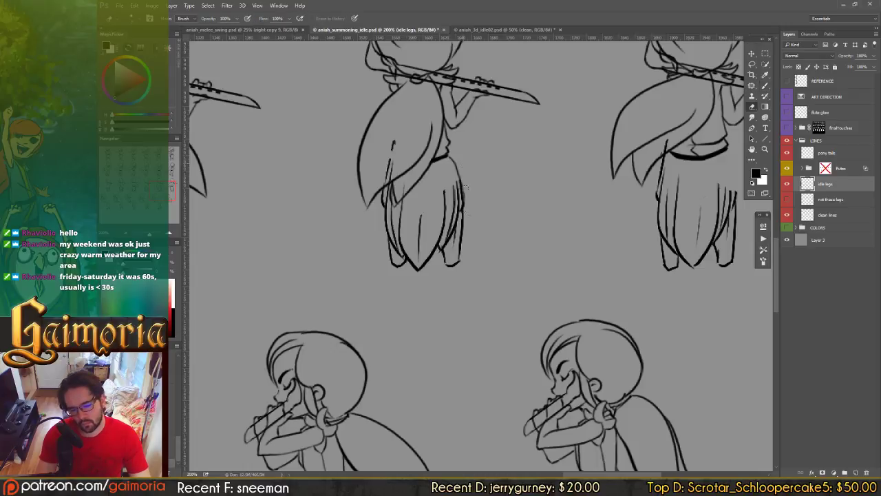
{"action": "key", "text": "b"}
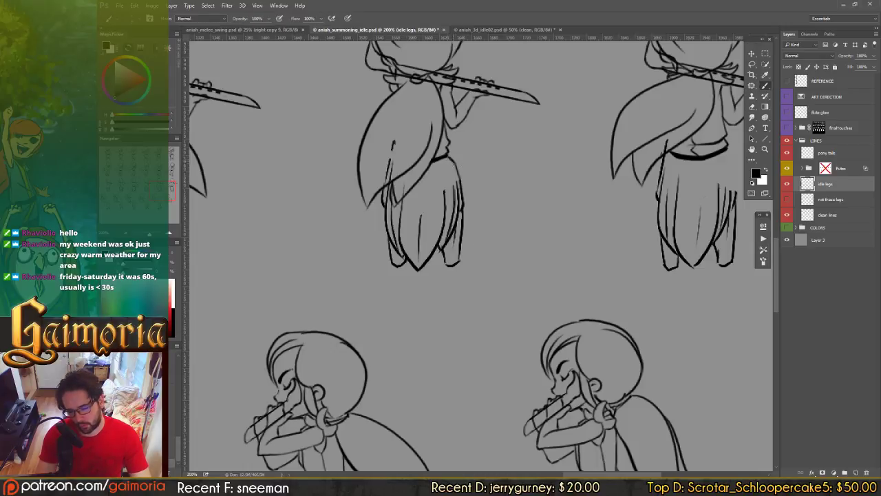
{"action": "key", "text": "e"}
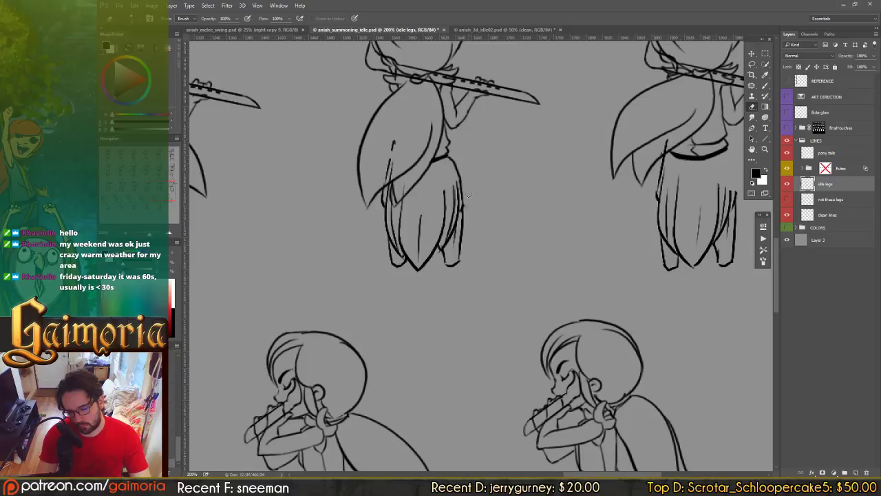
Step: Erase the stray upper skirt lines on the last third-row figure and redraw the skirt's outer edge and inner fold up to the belt
{"action": "left_click_drag", "start_coordinate": [496, 215], "coordinate": [303, 199]}
{"action": "left_click_drag", "start_coordinate": [406, 201], "coordinate": [456, 223]}
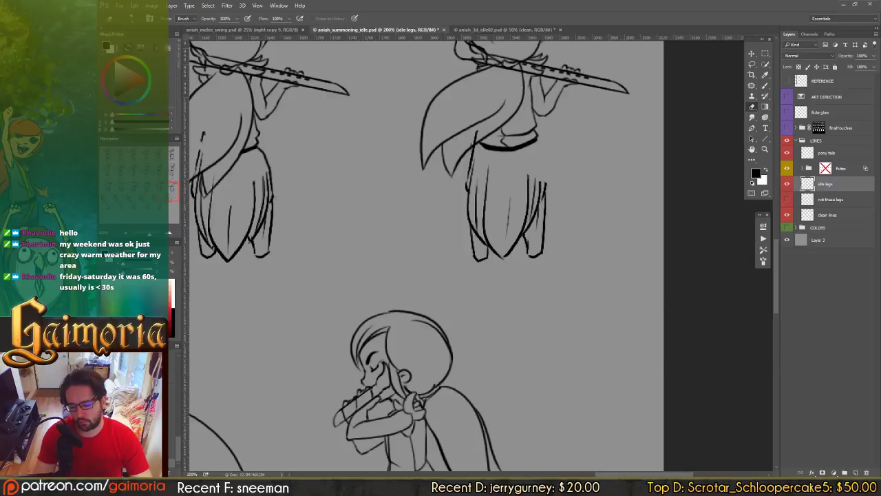
{"action": "left_click", "coordinate": [851, 486]}
{"action": "left_click", "coordinate": [730, 340]}
{"action": "key", "text": "b"}
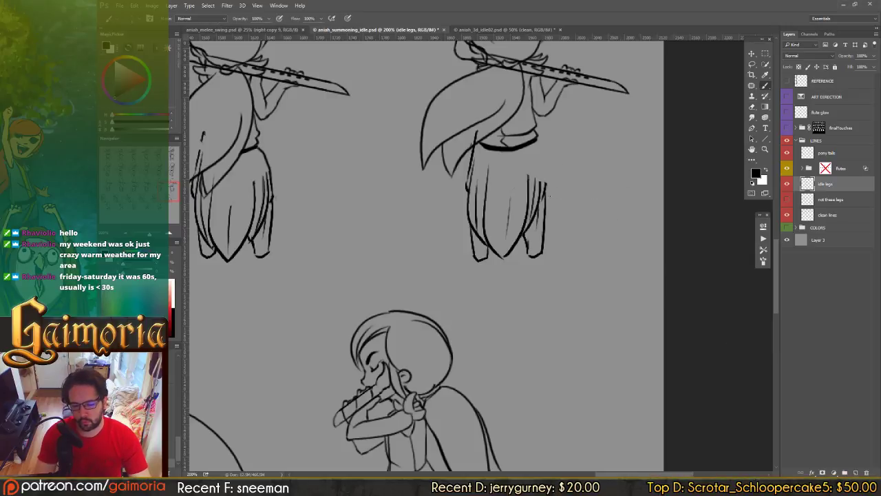
{"action": "key", "text": "e"}
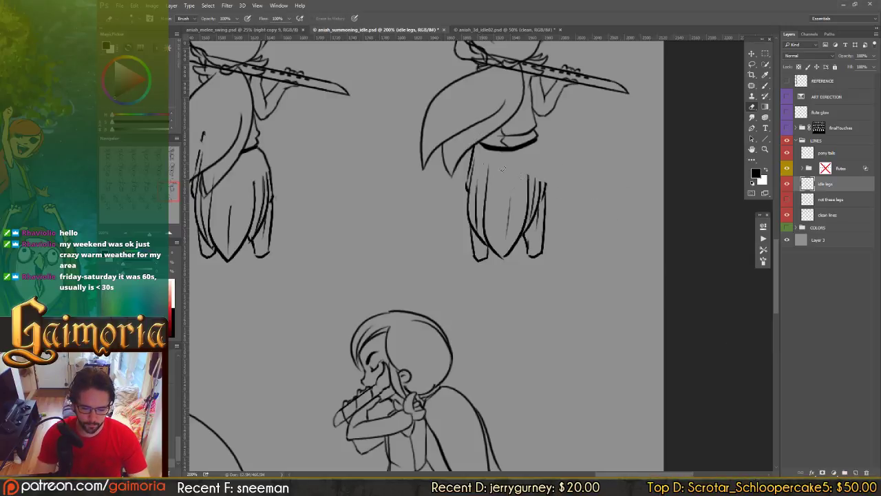
{"action": "key", "text": "b"}
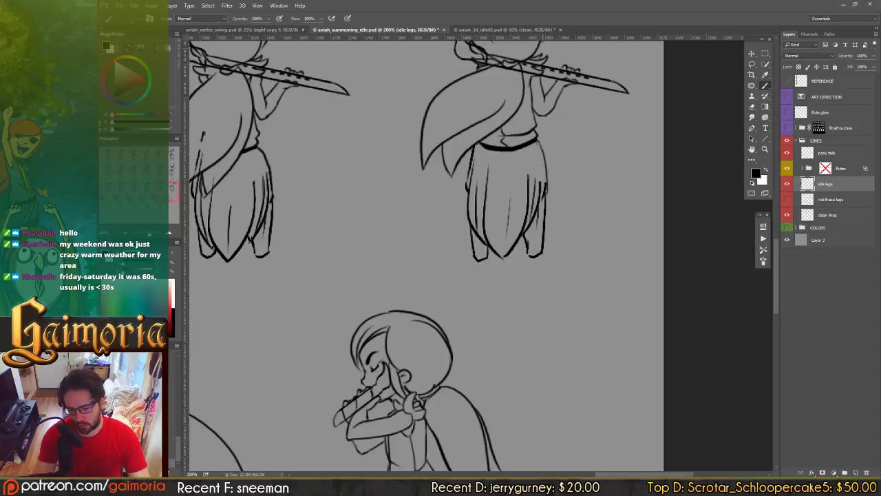
{"action": "key", "text": "ctrl+z"}
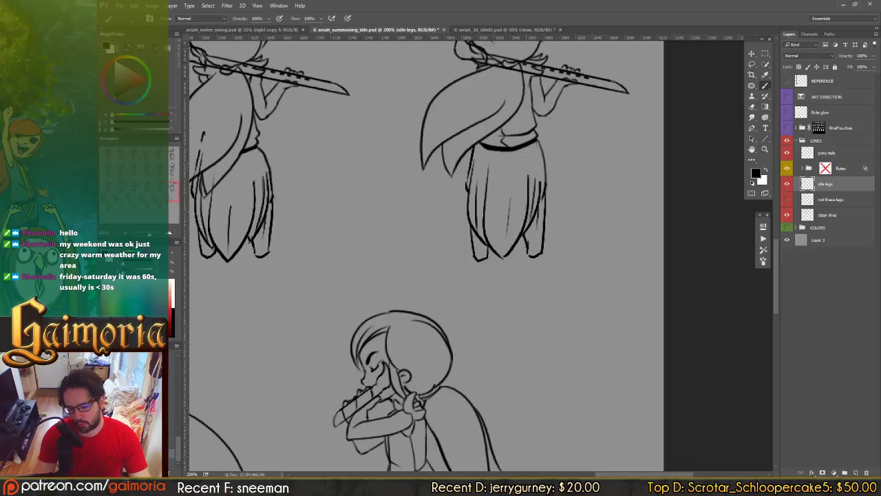
{"action": "left_click_drag", "start_coordinate": [526, 156], "coordinate": [530, 208]}
{"action": "key", "text": "ctrl+z"}
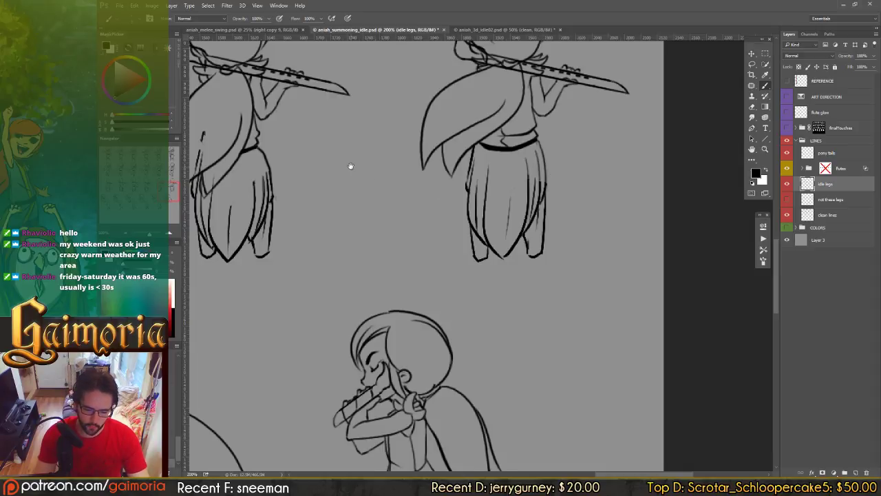
Step: Check the joins along the third row and clean up the second figure's linework where the skirt meets the belt
{"action": "left_click_drag", "start_coordinate": [351, 165], "coordinate": [433, 165]}
{"action": "left_click_drag", "start_coordinate": [379, 171], "coordinate": [334, 172]}
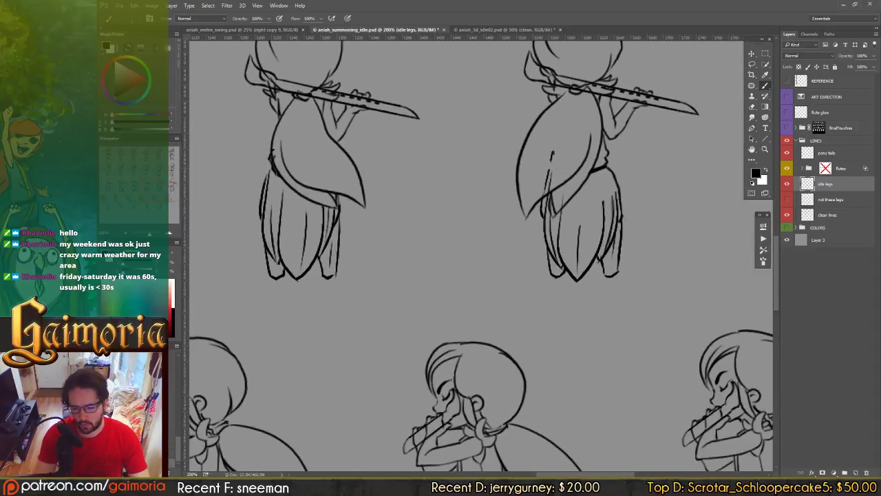
{"action": "key", "text": "e"}
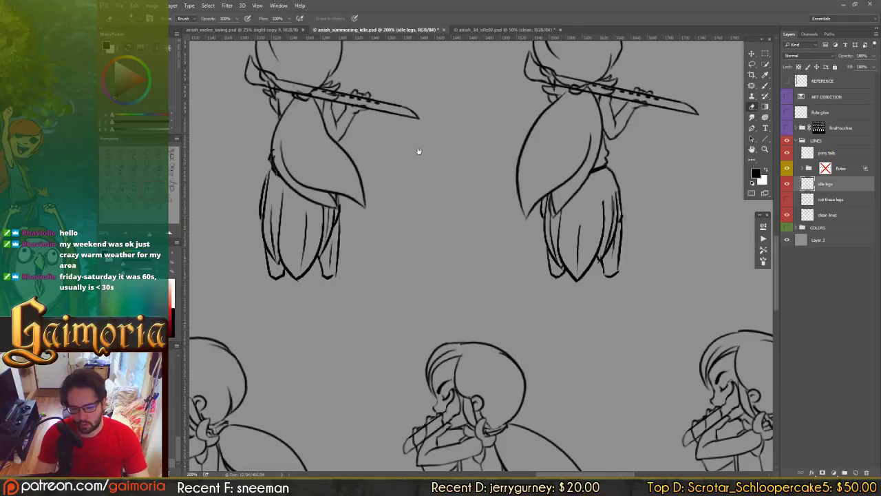
{"action": "left_click_drag", "start_coordinate": [419, 151], "coordinate": [395, 143]}
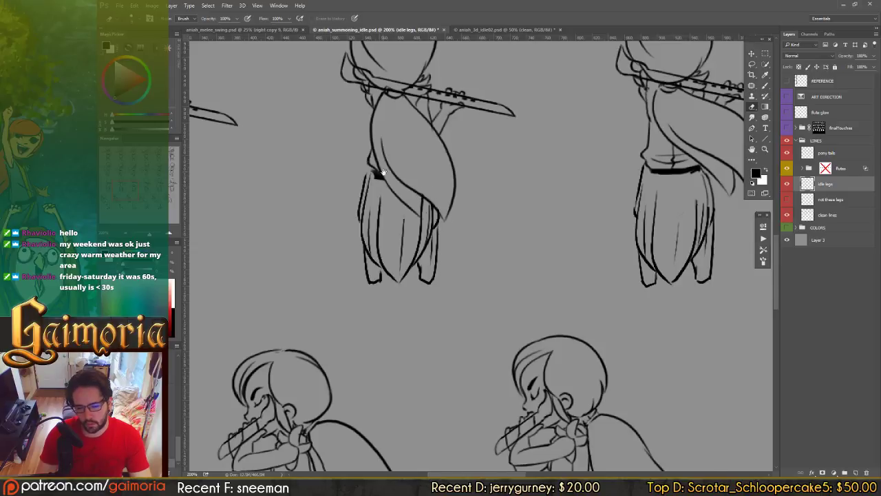
{"action": "mouse_move", "coordinate": [383, 172]}
{"action": "left_mouse_down"}
{"action": "mouse_move", "coordinate": [488, 189]}
{"action": "mouse_move", "coordinate": [435, 206]}
{"action": "mouse_move", "coordinate": [474, 200]}
{"action": "mouse_move", "coordinate": [545, 236]}
{"action": "mouse_move", "coordinate": [482, 204]}
{"action": "mouse_move", "coordinate": [462, 210]}
{"action": "mouse_move", "coordinate": [476, 199]}
{"action": "mouse_move", "coordinate": [523, 201]}
{"action": "left_mouse_up"}
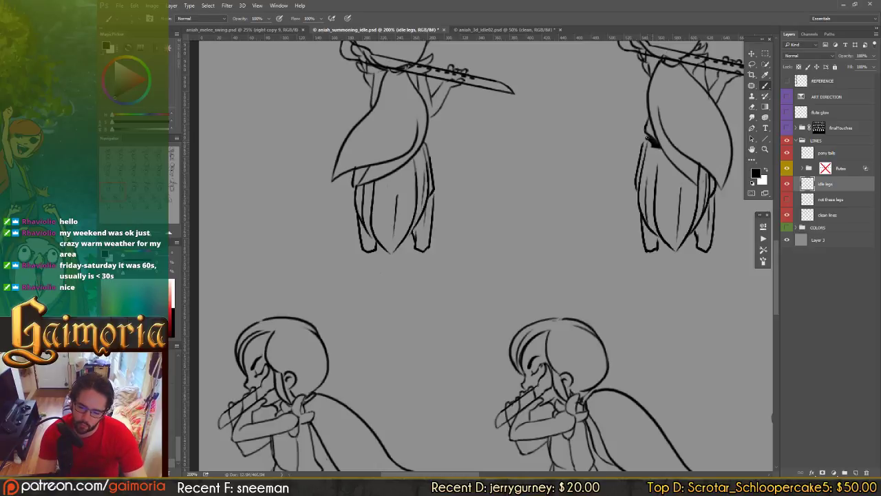
{"action": "key", "text": "e"}
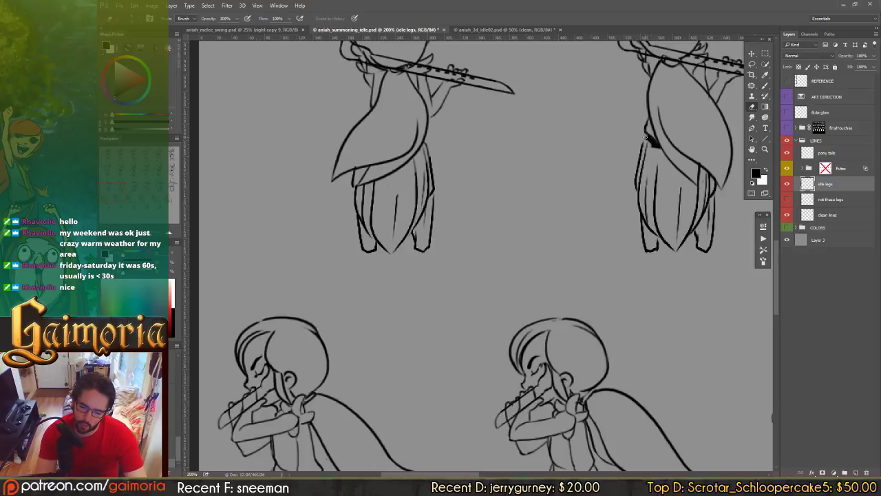
{"action": "key", "text": "b"}
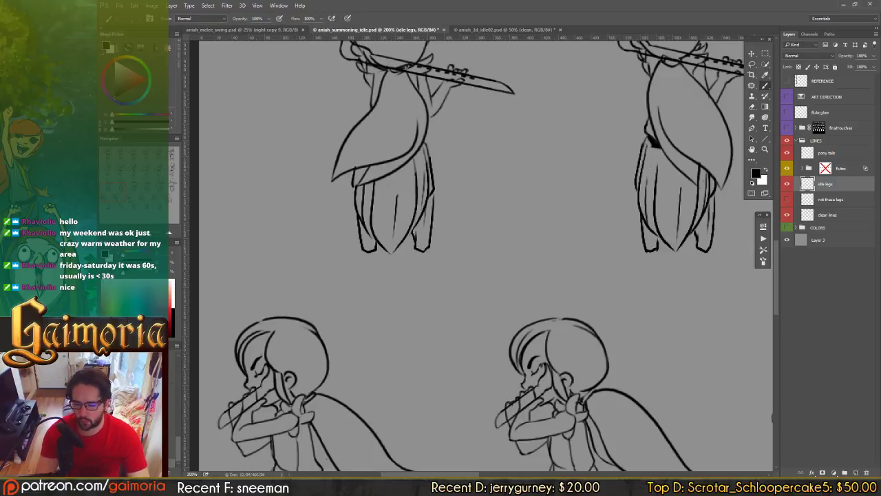
Step: Save the document and ready the Rectangular Marquee tool for the first figure's legs in the fourth row
{"action": "left_click_drag", "start_coordinate": [593, 199], "coordinate": [537, 187]}
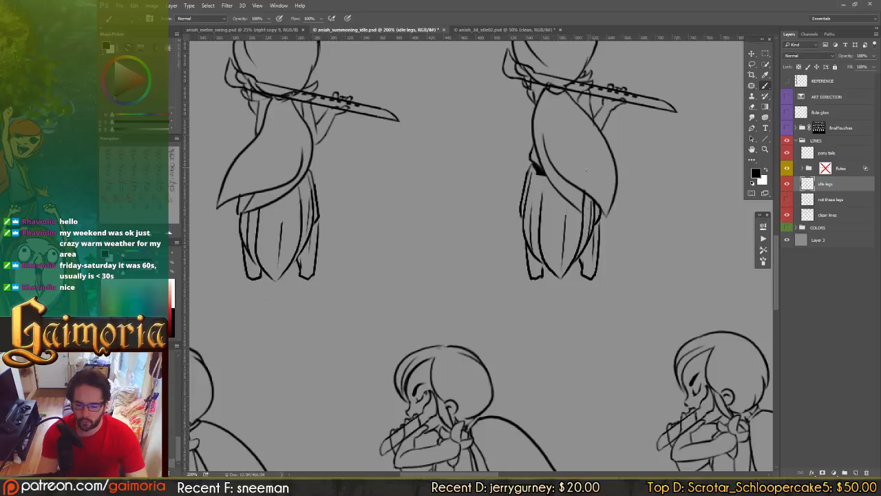
{"action": "left_click_drag", "start_coordinate": [585, 170], "coordinate": [459, 106]}
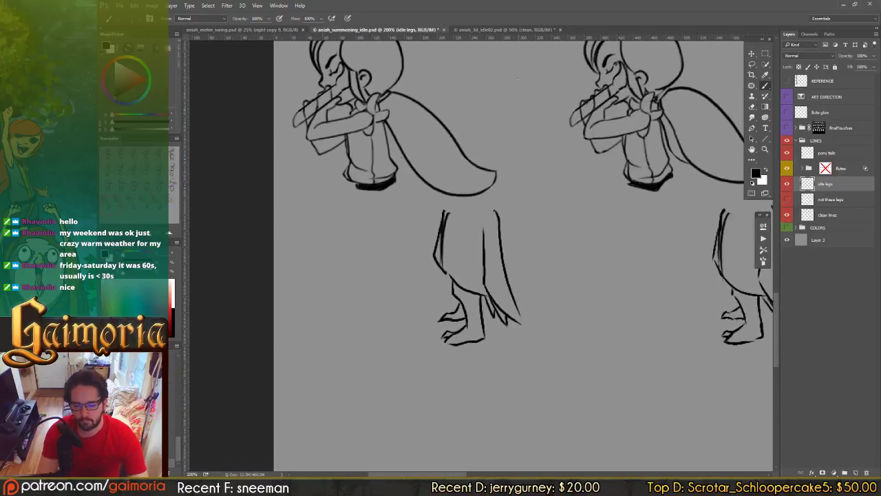
{"action": "key", "text": "m"}
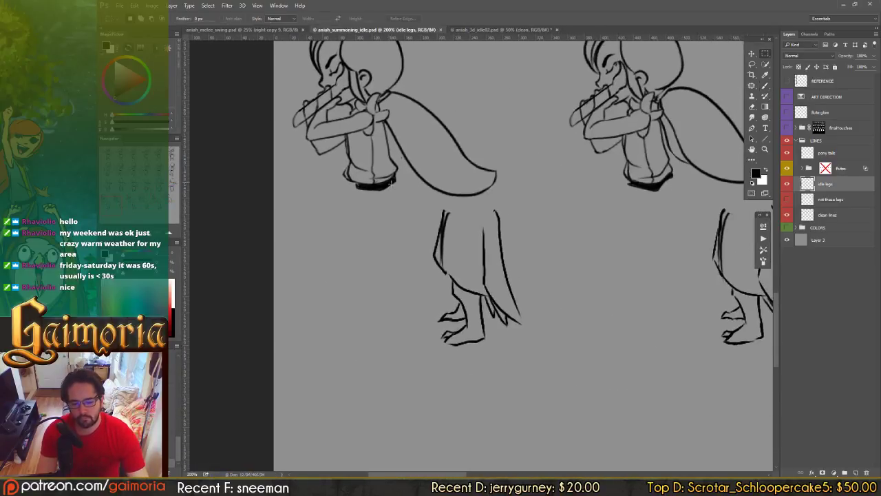
Step: Select the detached row of side-view legs on the idle legs layer and move it up under the torsos' waists
{"action": "left_click_drag", "start_coordinate": [390, 183], "coordinate": [880, 353]}
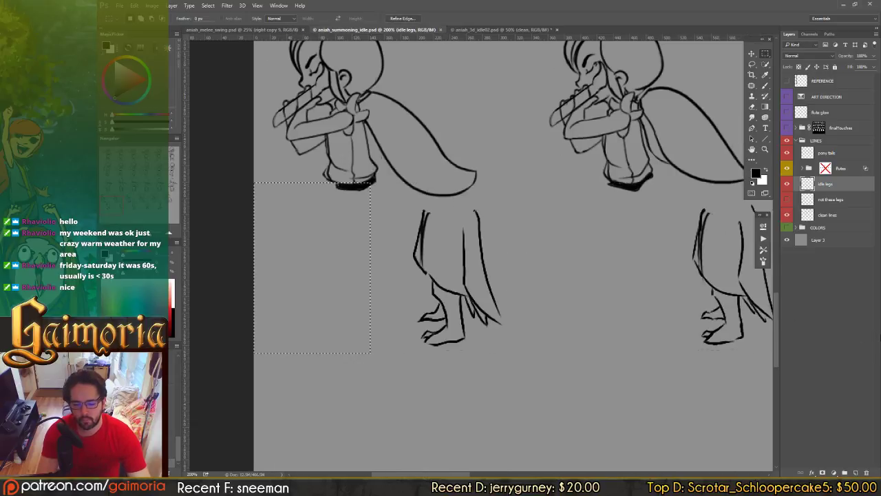
{"action": "left_click_drag", "start_coordinate": [254, 353], "coordinate": [665, 374]}
{"action": "key", "text": "ctrl+d"}
{"action": "left_click_drag", "start_coordinate": [400, 236], "coordinate": [730, 235]}
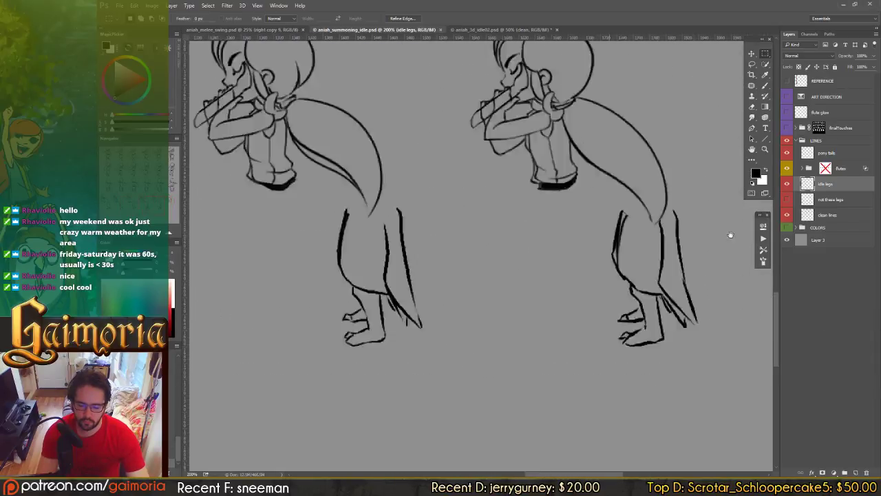
{"action": "left_click_drag", "start_coordinate": [420, 158], "coordinate": [608, 154]}
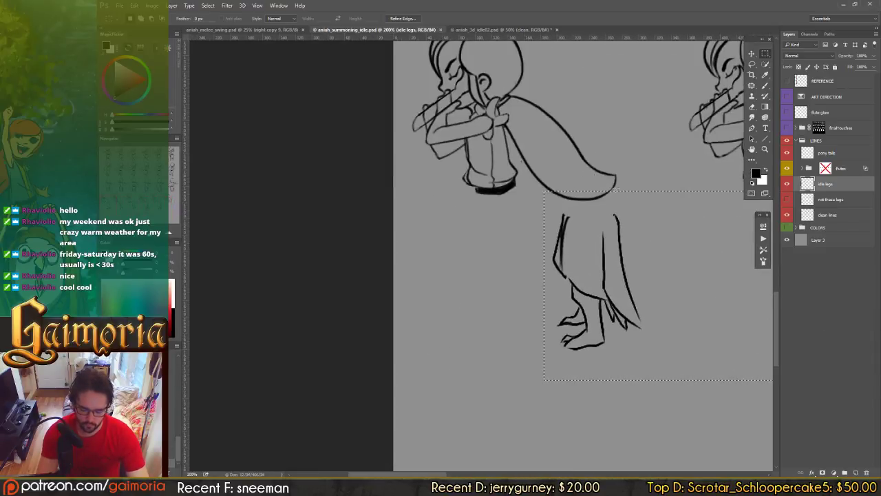
{"action": "key", "text": "v"}
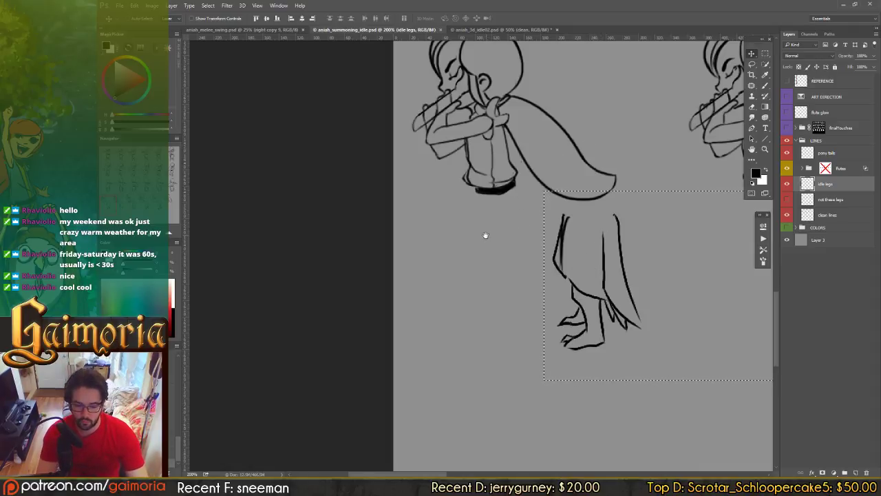
{"action": "left_click_drag", "start_coordinate": [498, 222], "coordinate": [457, 235]}
{"action": "left_click_drag", "start_coordinate": [565, 261], "coordinate": [468, 241]}
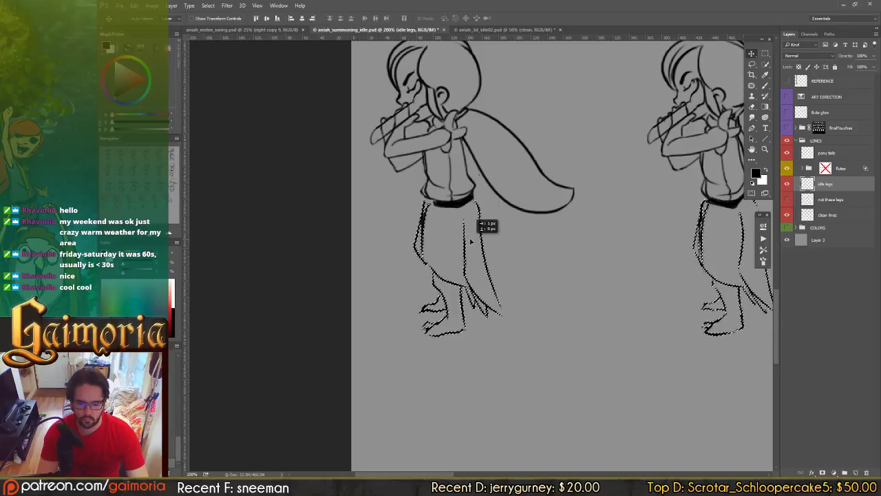
Step: Fine-tune the legs' height against the not these legs layer, leaving only the idle legs layer shown, and deselect
{"action": "left_click", "coordinate": [786, 200]}
{"action": "mouse_move", "coordinate": [536, 216]}
{"action": "left_mouse_down"}
{"action": "mouse_move", "coordinate": [543, 209]}
{"action": "mouse_move", "coordinate": [536, 215]}
{"action": "left_mouse_up"}
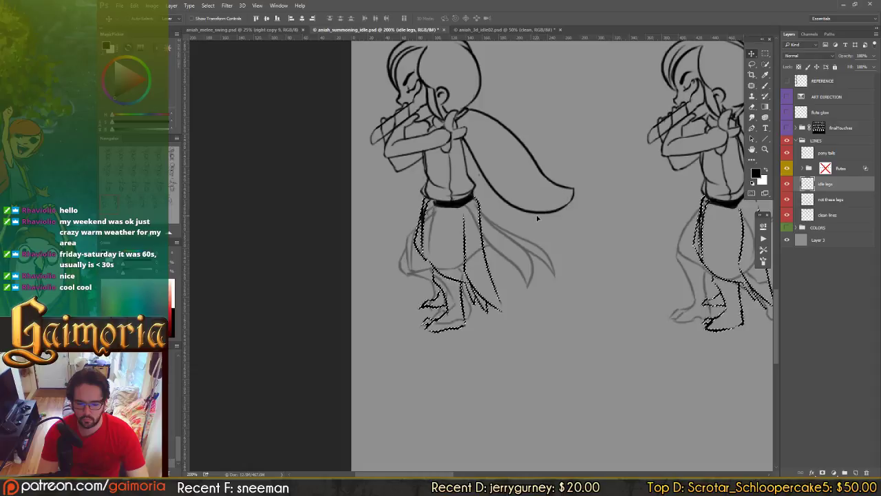
{"action": "left_click", "coordinate": [787, 183]}
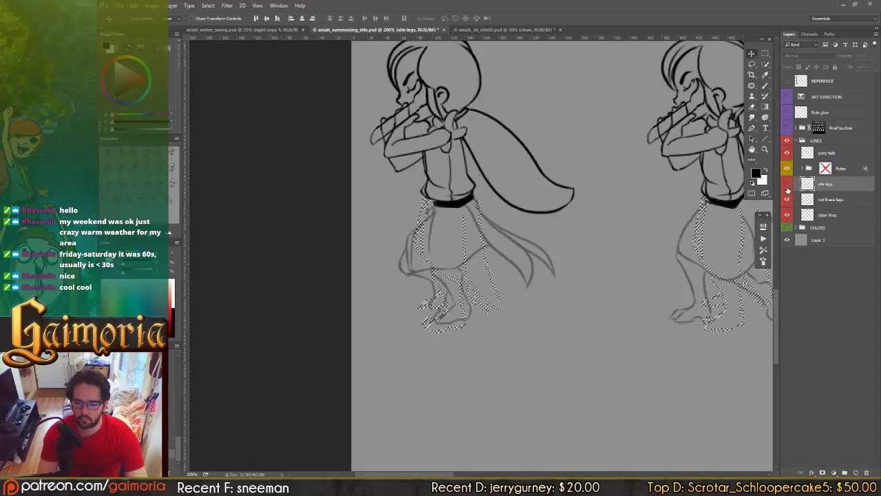
{"action": "left_click", "coordinate": [786, 183]}
{"action": "left_click", "coordinate": [787, 198]}
{"action": "key", "text": "ctrl+d"}
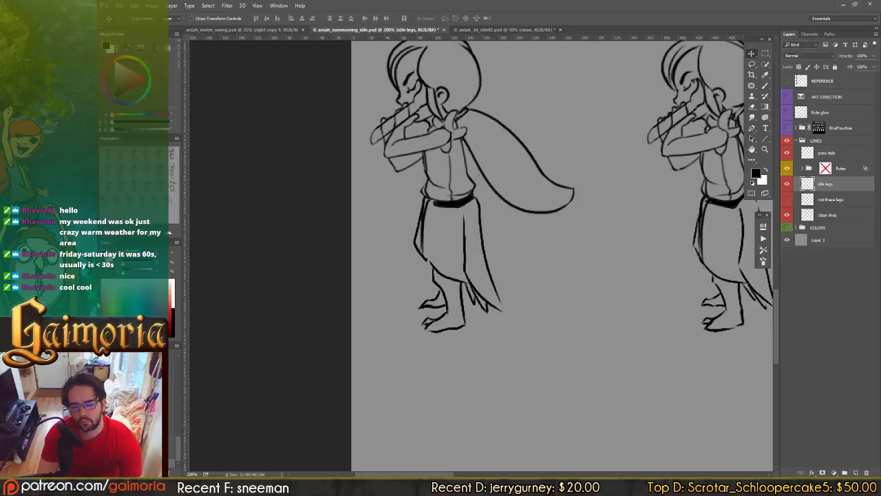
Step: Lasso the lower front torso line of the side-view figure with the gapped belt and nudge it on the clean lines layer
{"action": "key", "text": "b"}
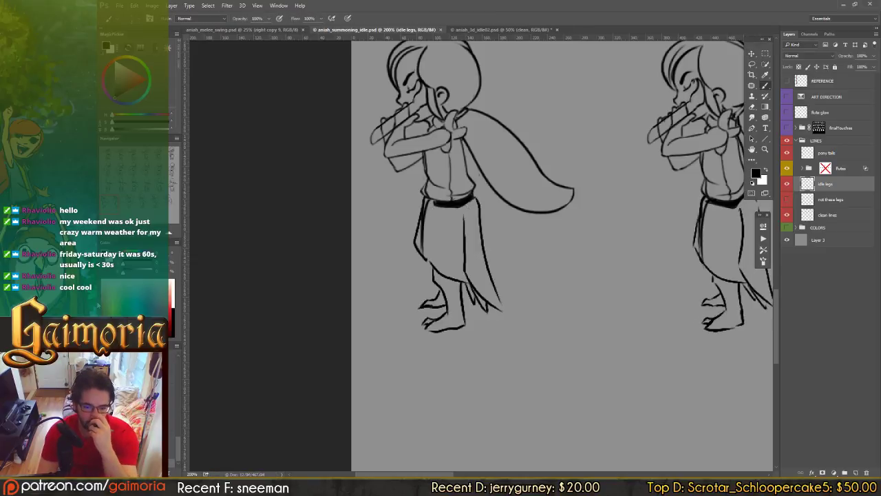
{"action": "left_click_drag", "start_coordinate": [509, 227], "coordinate": [281, 187]}
{"action": "left_click_drag", "start_coordinate": [550, 220], "coordinate": [406, 157]}
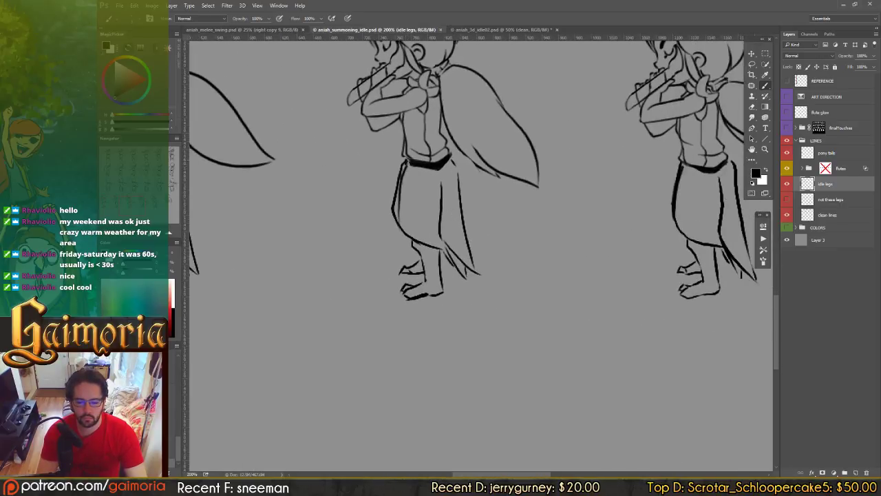
{"action": "left_click_drag", "start_coordinate": [472, 204], "coordinate": [401, 203]}
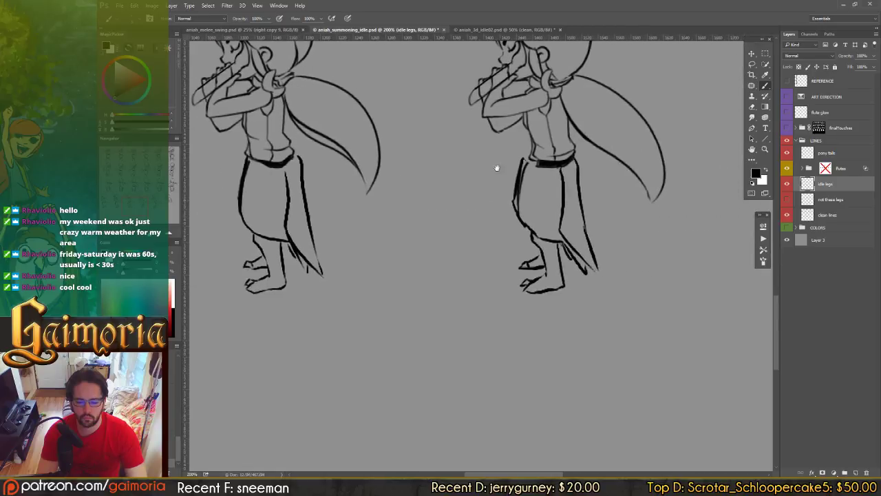
{"action": "key", "text": "l"}
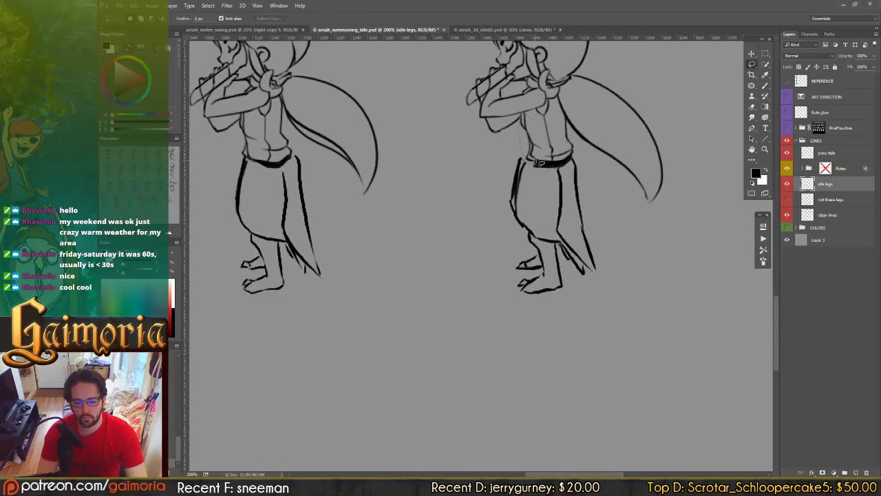
{"action": "left_click_drag", "start_coordinate": [544, 148], "coordinate": [529, 160]}
{"action": "key", "text": "v"}
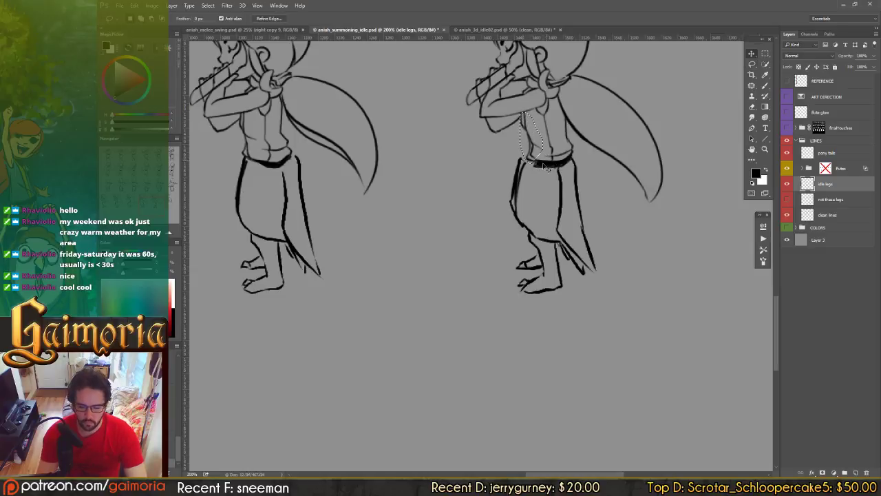
{"action": "left_click", "coordinate": [535, 161]}
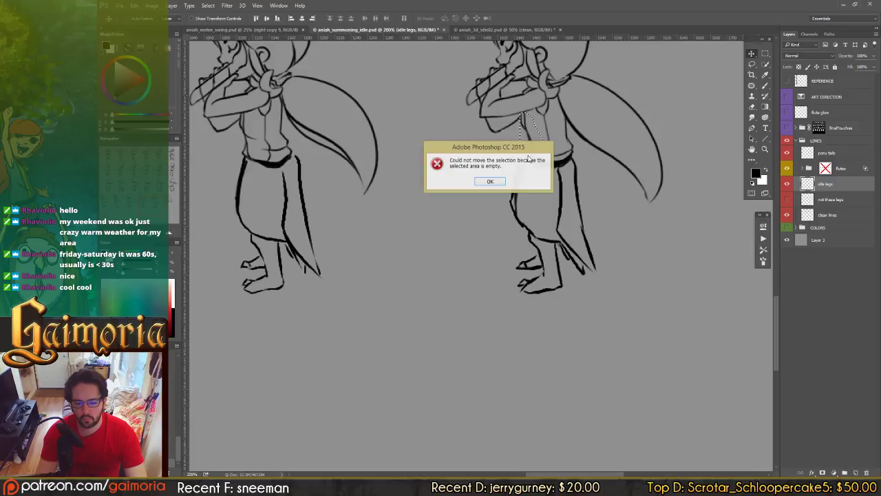
{"action": "left_click", "coordinate": [495, 183]}
{"action": "left_click", "coordinate": [807, 213]}
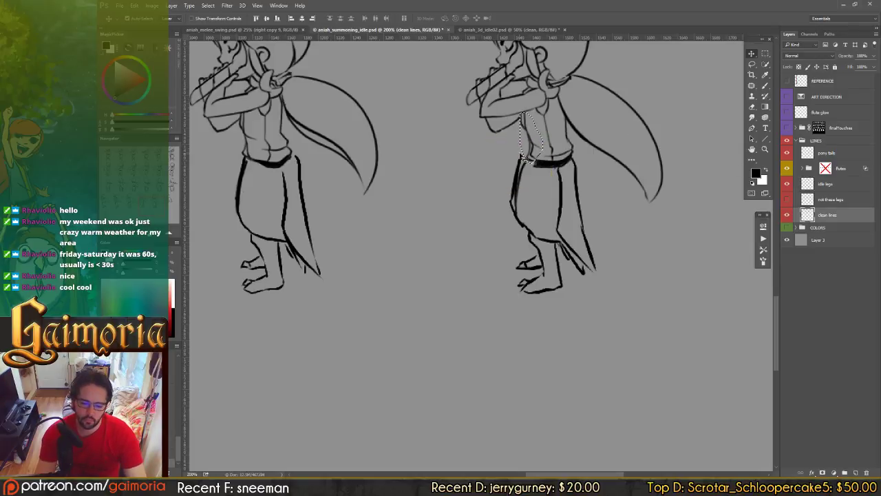
{"action": "left_click_drag", "start_coordinate": [533, 153], "coordinate": [530, 149]}
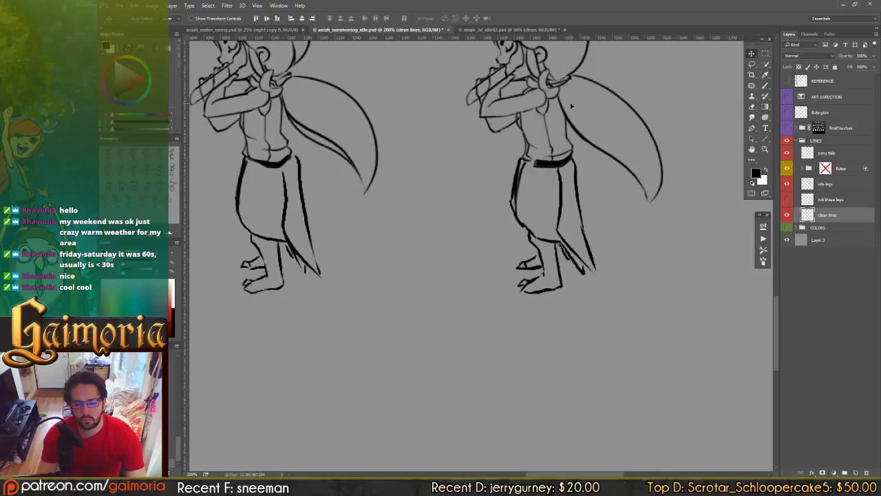
Step: Paint that figure's belt out to the skirt's front edge and clean up the linework where skirt and belt meet
{"action": "key", "text": "b"}
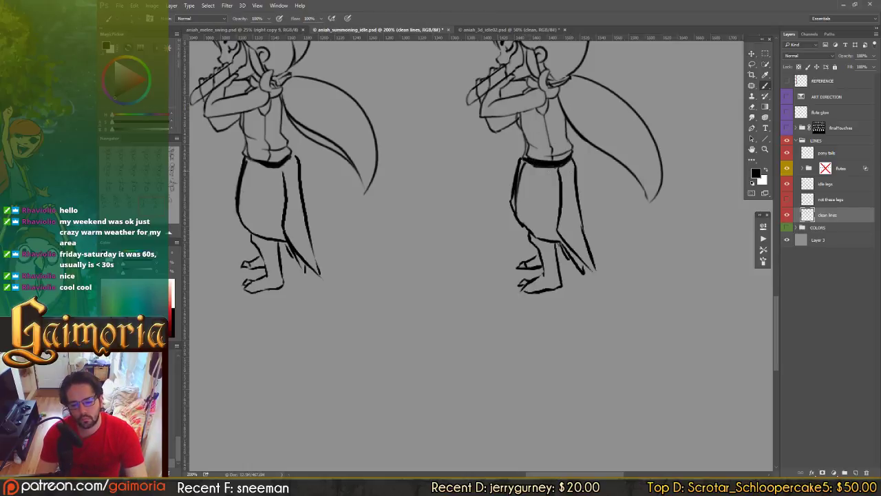
{"action": "mouse_move", "coordinate": [615, 169]}
{"action": "left_mouse_down"}
{"action": "mouse_move", "coordinate": [569, 179]}
{"action": "mouse_move", "coordinate": [627, 163]}
{"action": "mouse_move", "coordinate": [617, 138]}
{"action": "left_mouse_up"}
{"action": "key", "text": "e"}
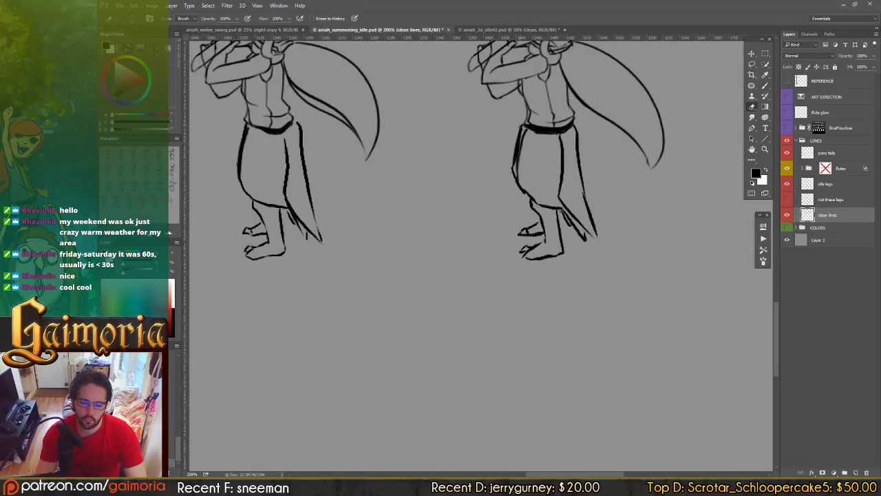
{"action": "left_click", "coordinate": [523, 130], "text": "ctrl"}
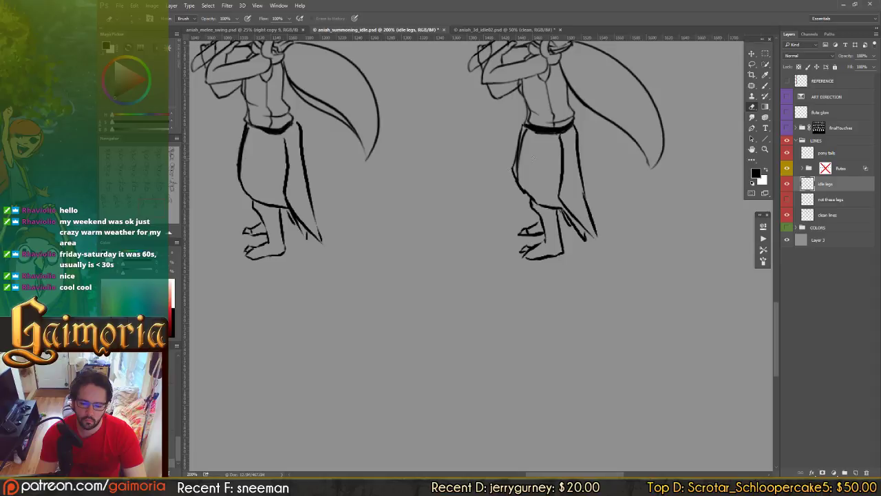
{"action": "left_click", "coordinate": [647, 162], "text": "ctrl"}
{"action": "key", "text": "b"}
{"action": "mouse_move", "coordinate": [639, 161]}
{"action": "left_mouse_down"}
{"action": "mouse_move", "coordinate": [495, 199]}
{"action": "mouse_move", "coordinate": [600, 173]}
{"action": "mouse_move", "coordinate": [537, 172]}
{"action": "mouse_move", "coordinate": [653, 157]}
{"action": "left_mouse_up"}
Step: Copy one side-view figure's legs on the idle legs layer to the last figure in the row, align them under its belt, and save
{"action": "key", "text": "m"}
{"action": "left_click_drag", "start_coordinate": [314, 171], "coordinate": [490, 154]}
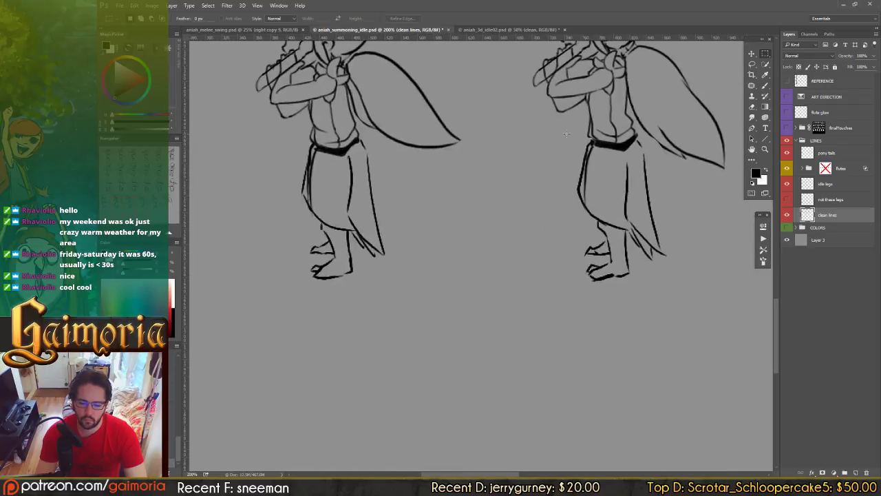
{"action": "left_click_drag", "start_coordinate": [565, 134], "coordinate": [681, 303]}
{"action": "key", "text": "alt+bracketright"}
{"action": "key", "text": "alt+bracketright"}
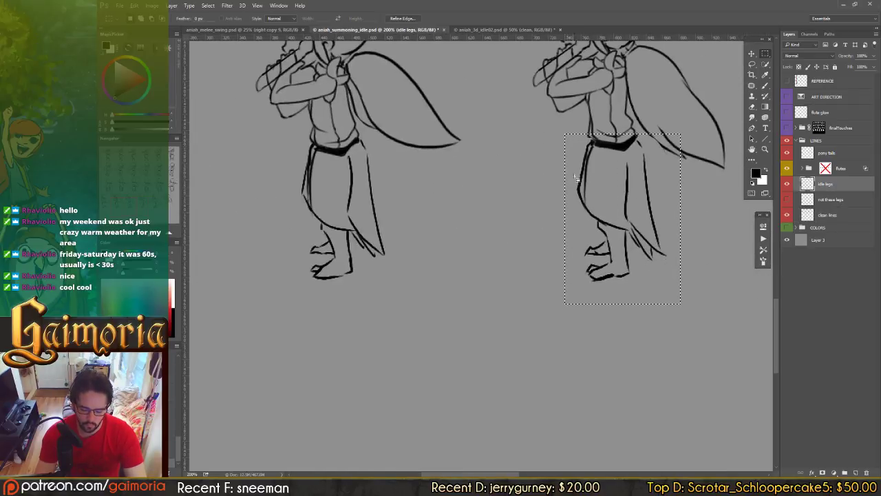
{"action": "key", "text": "v"}
{"action": "left_click_drag", "start_coordinate": [618, 179], "coordinate": [279, 203], "text": "alt+shift"}
{"action": "left_click_drag", "start_coordinate": [296, 163], "coordinate": [705, 164], "text": "shift"}
{"action": "left_click_drag", "start_coordinate": [582, 139], "coordinate": [377, 157]}
{"action": "left_click_drag", "start_coordinate": [428, 173], "coordinate": [713, 171], "text": "shift"}
{"action": "left_click_drag", "start_coordinate": [590, 159], "coordinate": [452, 163]}
{"action": "left_click_drag", "start_coordinate": [529, 160], "coordinate": [546, 160], "text": "shift"}
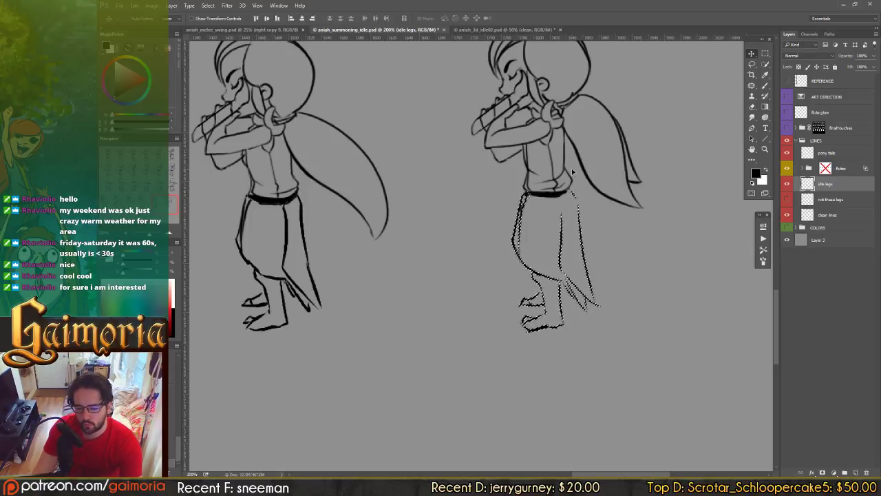
{"action": "key", "text": "ctrl+d"}
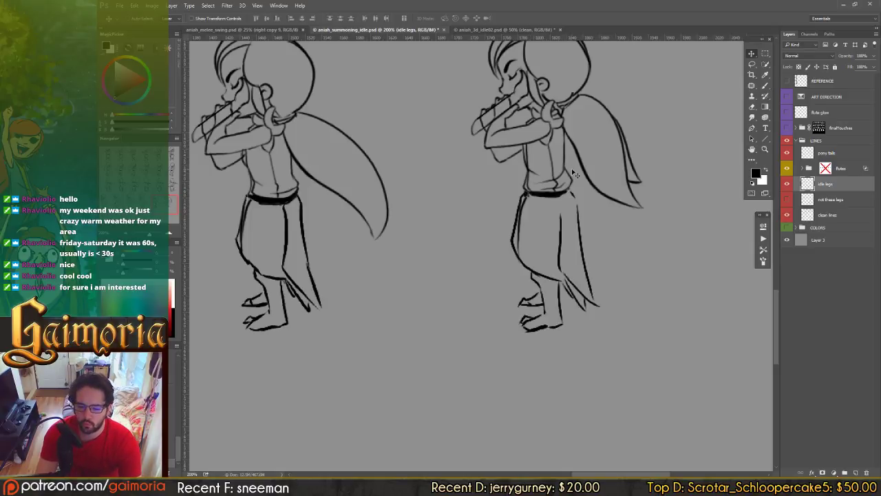
{"action": "key", "text": "ctrl+s"}
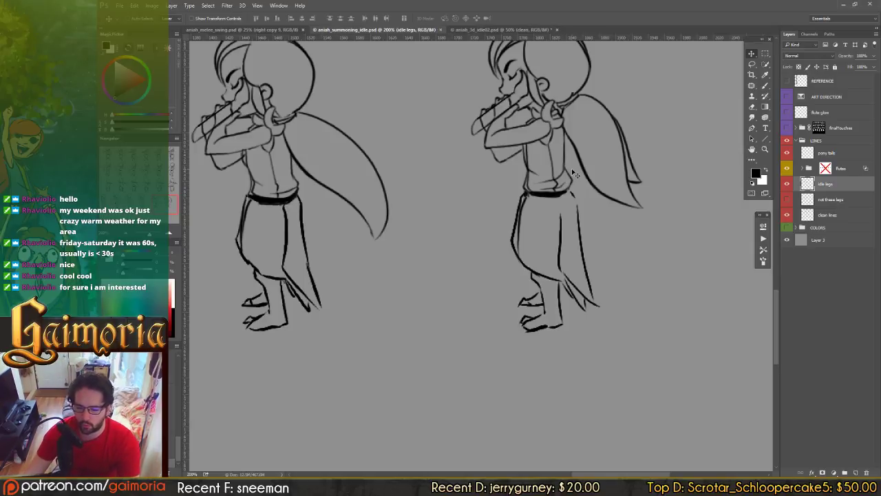
Step: Save a PNG copy of the sprite sheet as aniah_summoning_idle in the movement folder, with smallest compression and no interlacing
{"action": "left_click_drag", "start_coordinate": [553, 115], "coordinate": [659, 163]}
{"action": "left_click_drag", "start_coordinate": [344, 155], "coordinate": [608, 255]}
{"action": "mouse_move", "coordinate": [582, 117]}
{"action": "left_mouse_down"}
{"action": "mouse_move", "coordinate": [613, 291]}
{"action": "mouse_move", "coordinate": [645, 269]}
{"action": "left_mouse_up"}
{"action": "left_click_drag", "start_coordinate": [496, 364], "coordinate": [616, 285]}
{"action": "left_click_drag", "start_coordinate": [426, 258], "coordinate": [568, 291]}
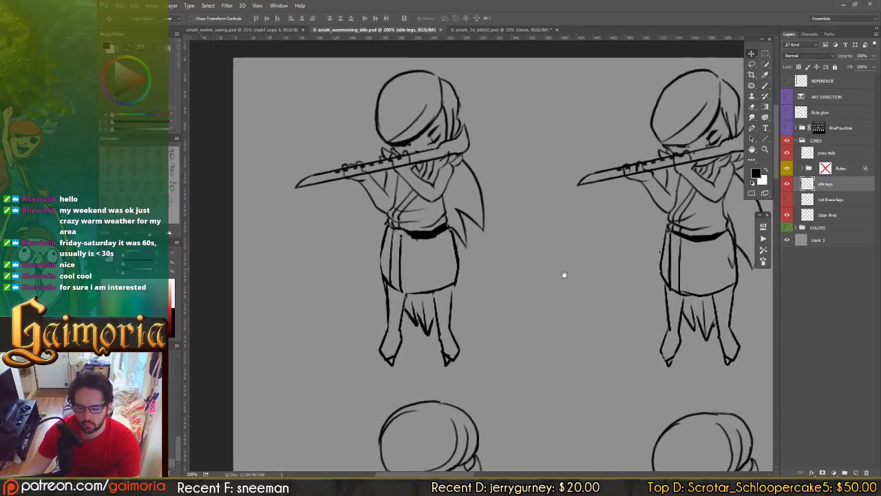
{"action": "key", "text": "ctrl+shift+s"}
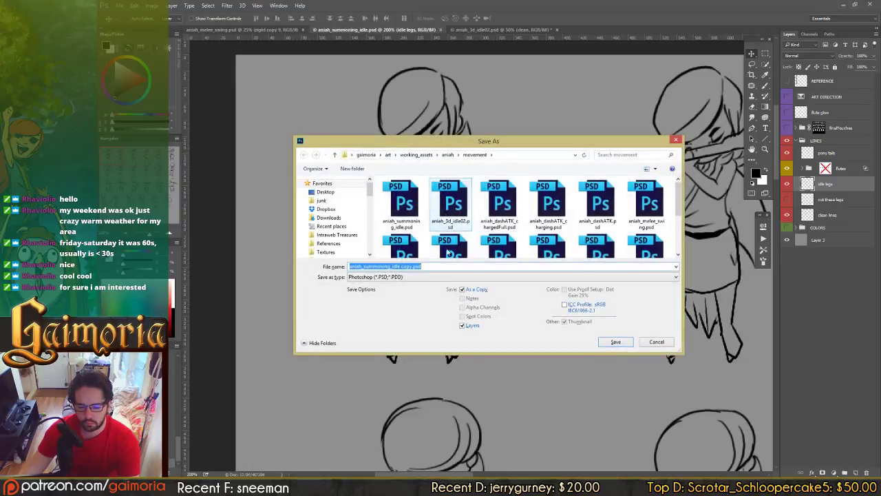
{"action": "left_click", "coordinate": [398, 277]}
{"action": "left_click", "coordinate": [396, 383]}
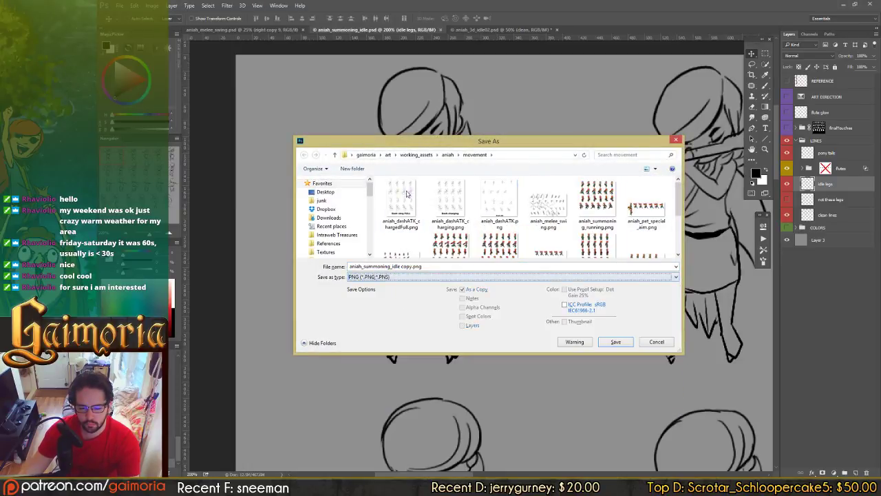
{"action": "left_click", "coordinate": [399, 267]}
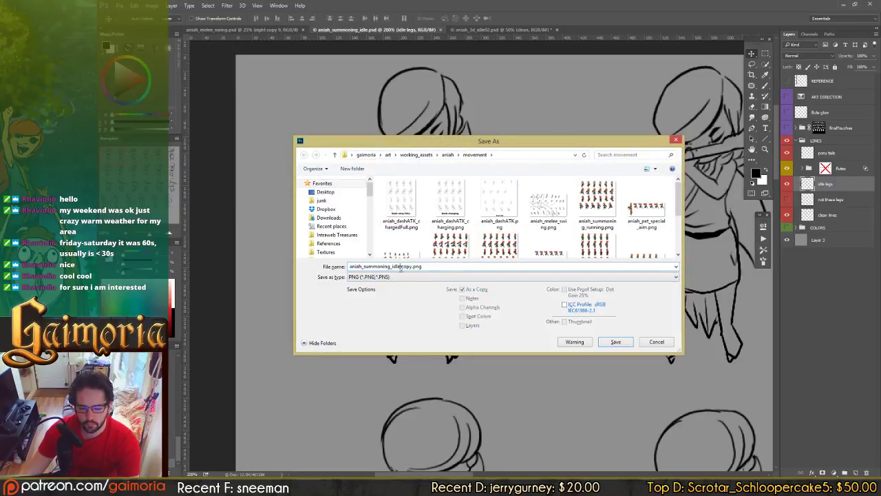
{"action": "left_click_drag", "start_coordinate": [399, 268], "coordinate": [488, 266]}
{"action": "key", "text": "BackSpace"}
{"action": "key", "text": "Return"}
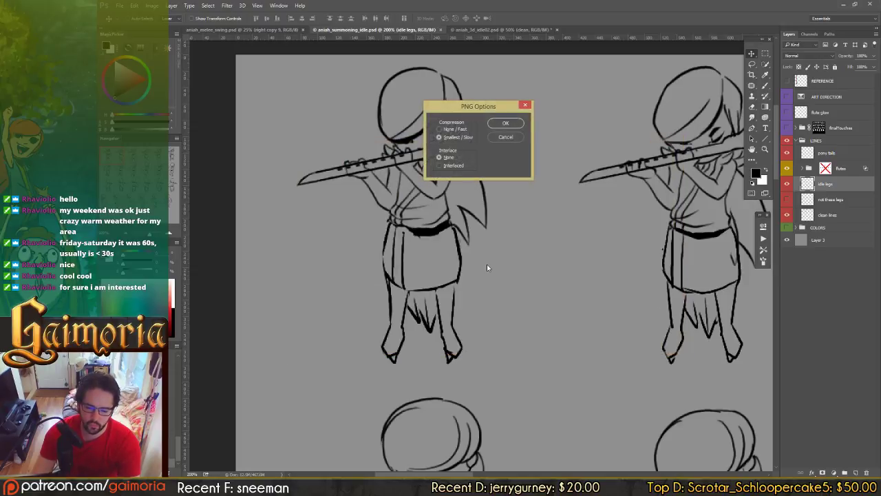
{"action": "key", "text": "Return"}
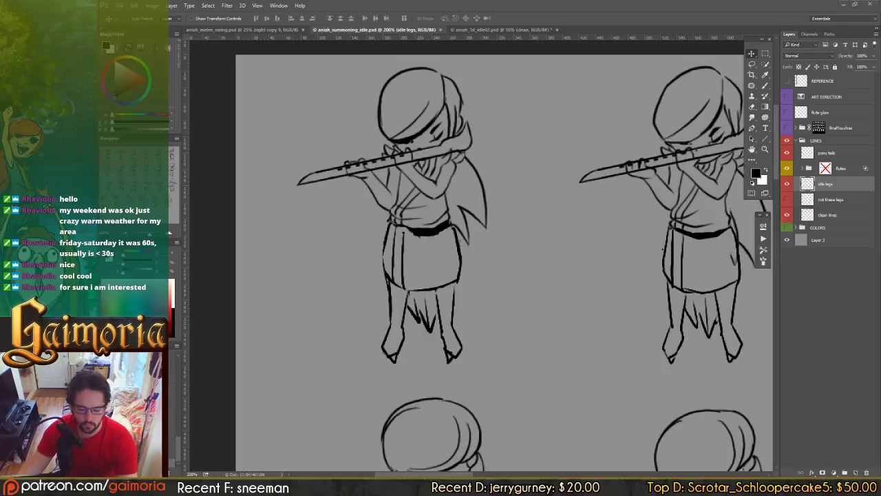
Step: Switch to Unity and select the aniah_3d_idle sprite sheet in Aniah's sprite folder
{"action": "key", "text": "alt+Tab"}
{"action": "middle_click_drag", "start_coordinate": [561, 152], "coordinate": [527, 160]}
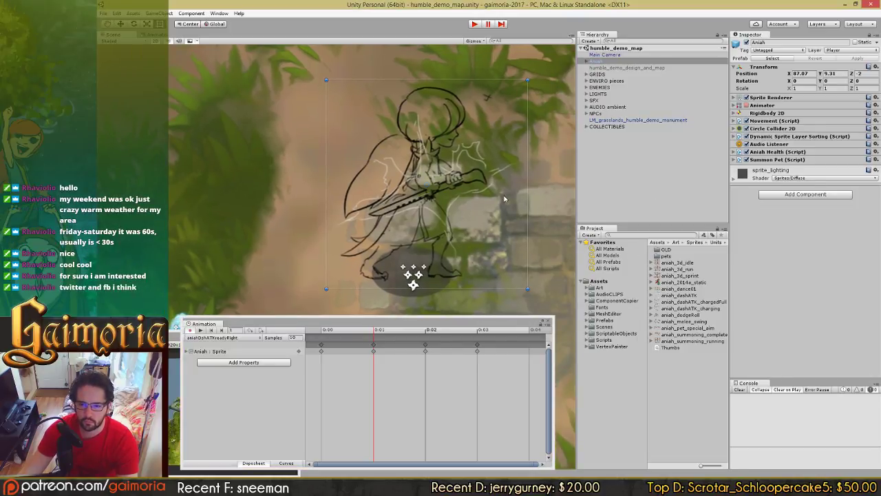
{"action": "middle_click_drag", "start_coordinate": [505, 199], "coordinate": [502, 199]}
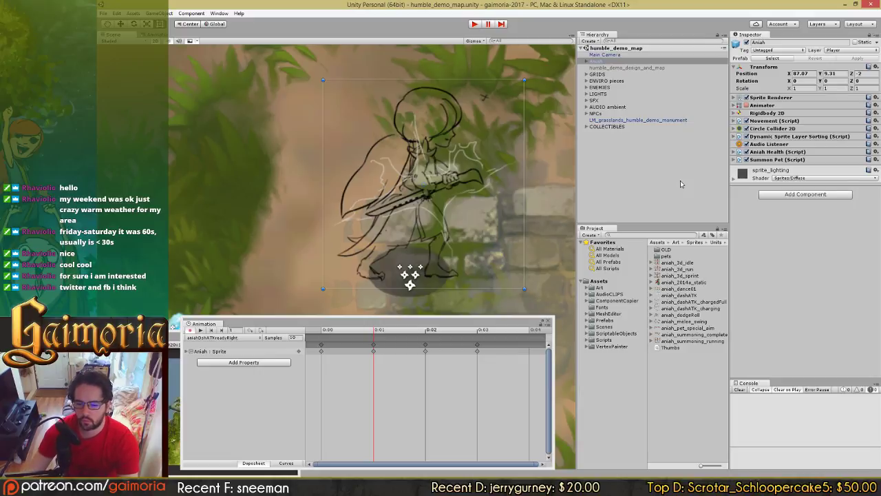
{"action": "middle_click_drag", "start_coordinate": [507, 233], "coordinate": [500, 229]}
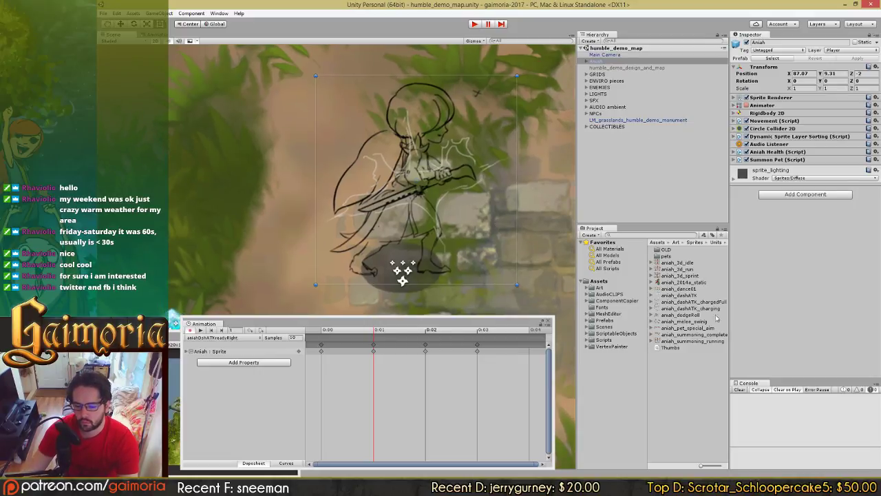
{"action": "right_click", "coordinate": [677, 265]}
{"action": "key", "text": "Escape"}
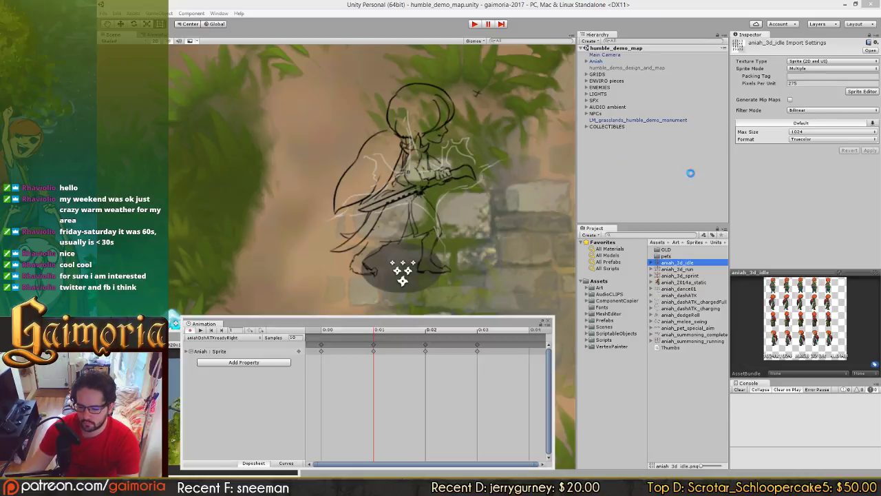
Step: Locate Aniah's sprite folder through the sprite assigned in her Sprite Renderer, and collapse the frames of the aniah_dashATK_chargedFull sheet
{"action": "double_click", "coordinate": [666, 347]}
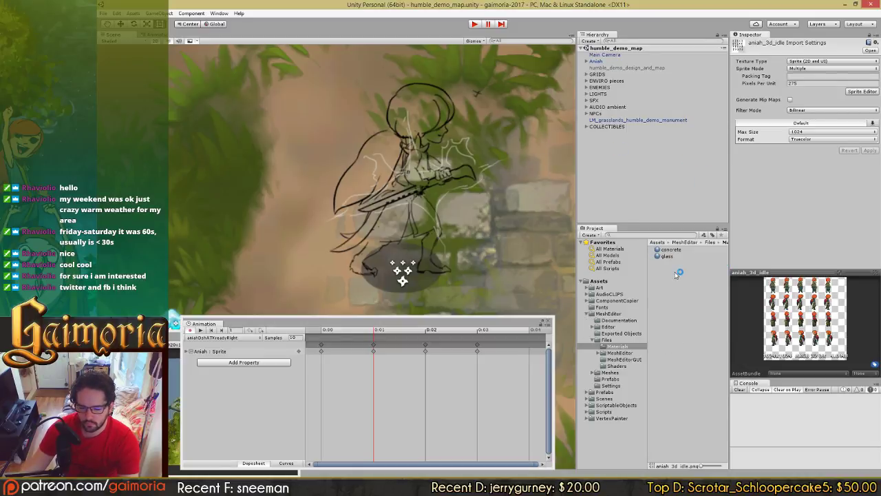
{"action": "left_click", "coordinate": [595, 62]}
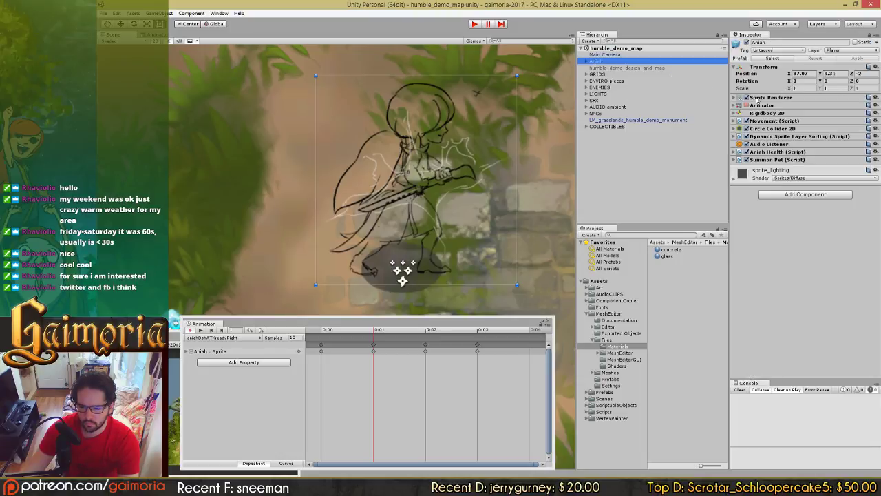
{"action": "left_click", "coordinate": [734, 97]}
{"action": "left_click", "coordinate": [795, 104]}
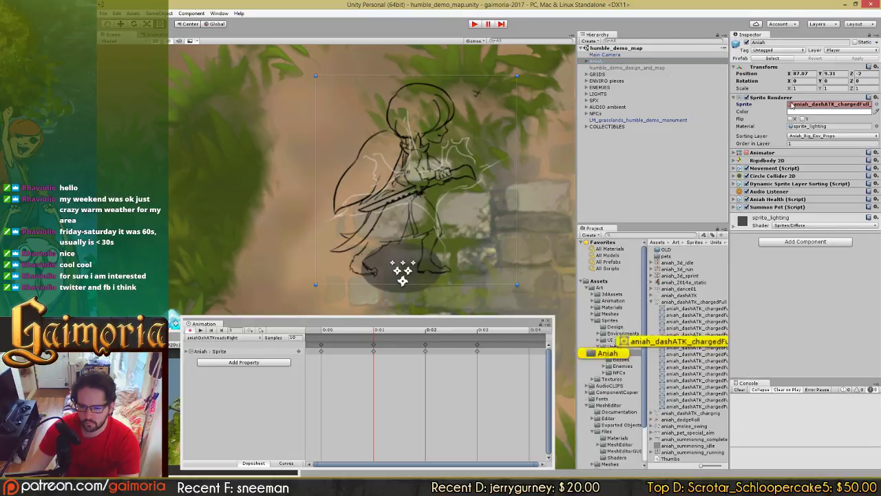
{"action": "left_click", "coordinate": [652, 302]}
Step: Check the import settings of the existing aniah_summoning_complete and aniah_3d_idle sheets as a reference
{"action": "left_click", "coordinate": [681, 334]}
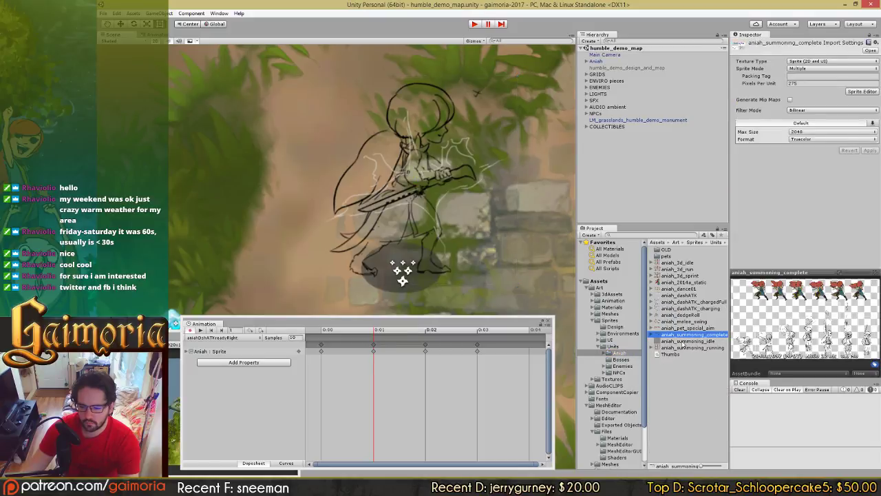
{"action": "left_click", "coordinate": [682, 341]}
{"action": "left_click", "coordinate": [683, 262]}
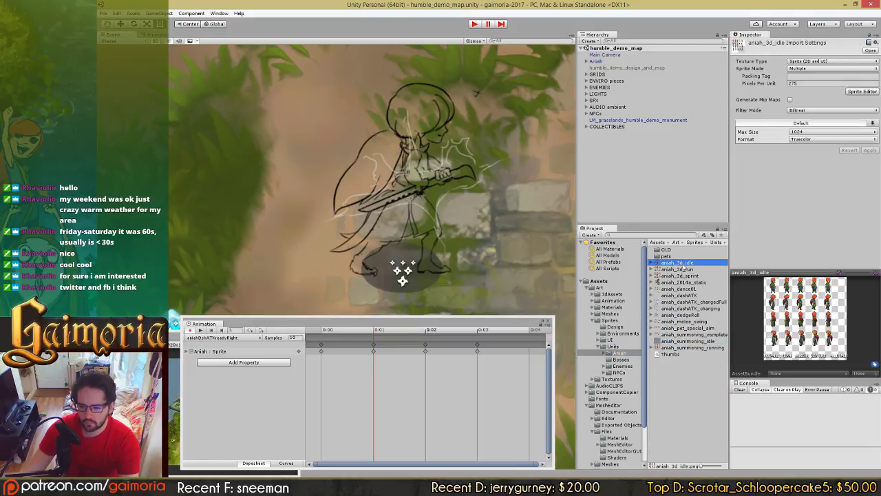
Step: Set aniah_summoning_idle to texture type Sprite (2D and UI), sprite mode Multiple and 275 pixels per unit
{"action": "left_click", "coordinate": [696, 341]}
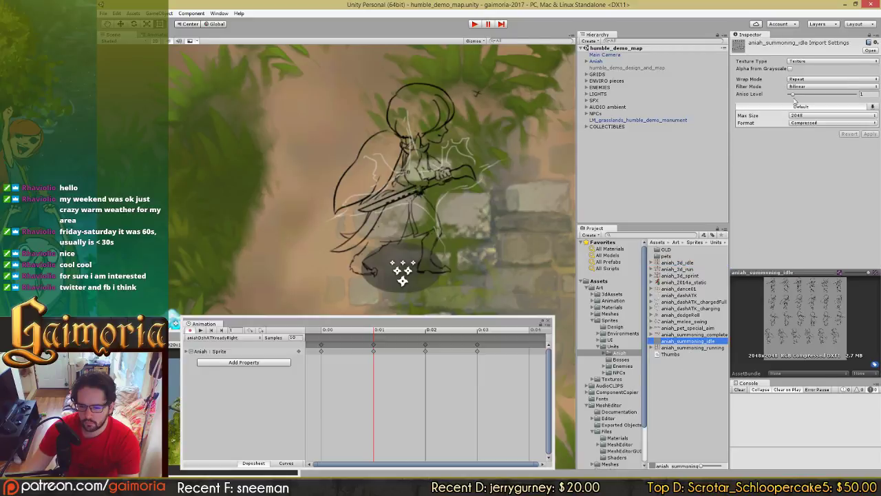
{"action": "left_click", "coordinate": [813, 62]}
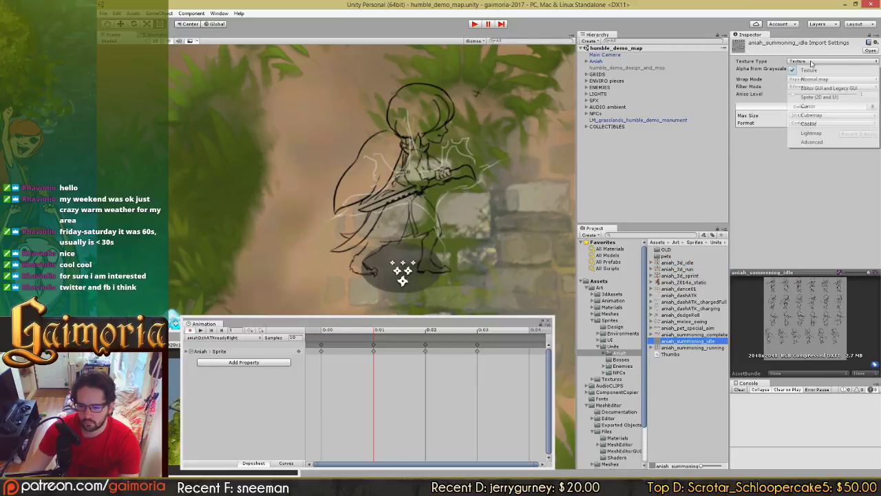
{"action": "left_click", "coordinate": [819, 97]}
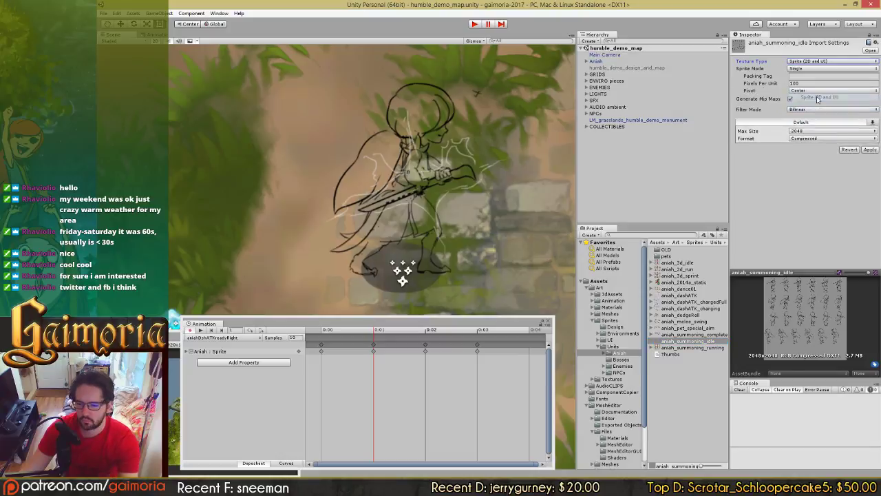
{"action": "left_click", "coordinate": [810, 68]}
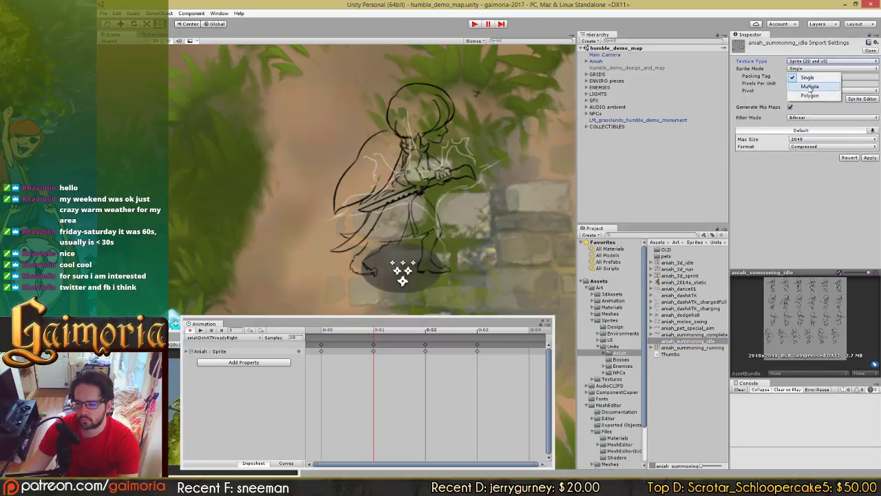
{"action": "left_click", "coordinate": [808, 76]}
{"action": "left_click", "coordinate": [806, 82]}
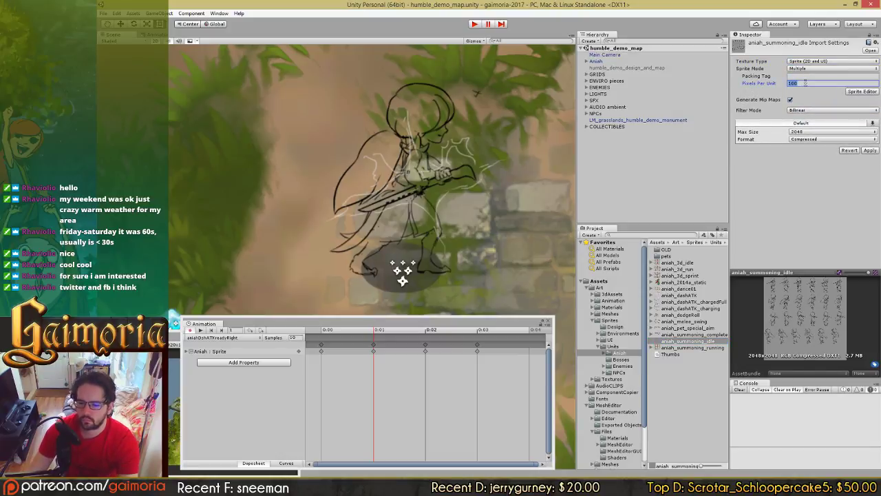
{"action": "type", "text": "275"}
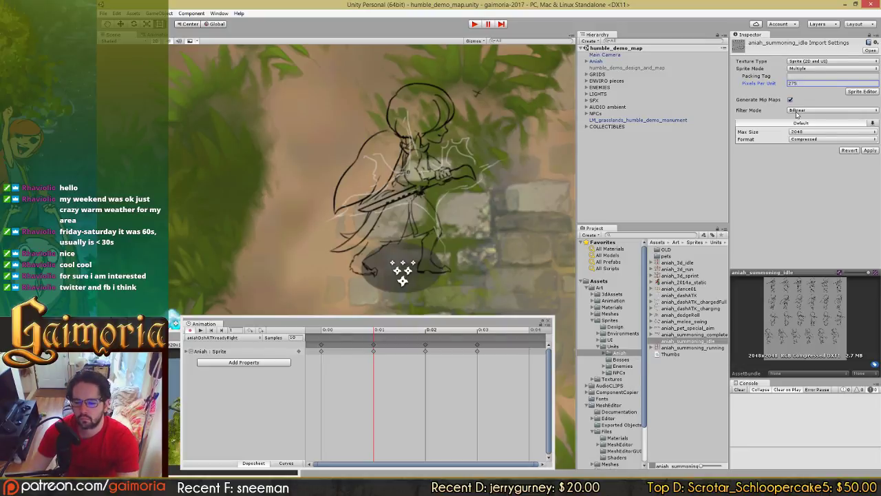
Step: Turn off mip map generation for aniah_summoning_idle, set its format to Truecolor and apply the import settings
{"action": "left_click", "coordinate": [790, 100]}
{"action": "left_click", "coordinate": [823, 140]}
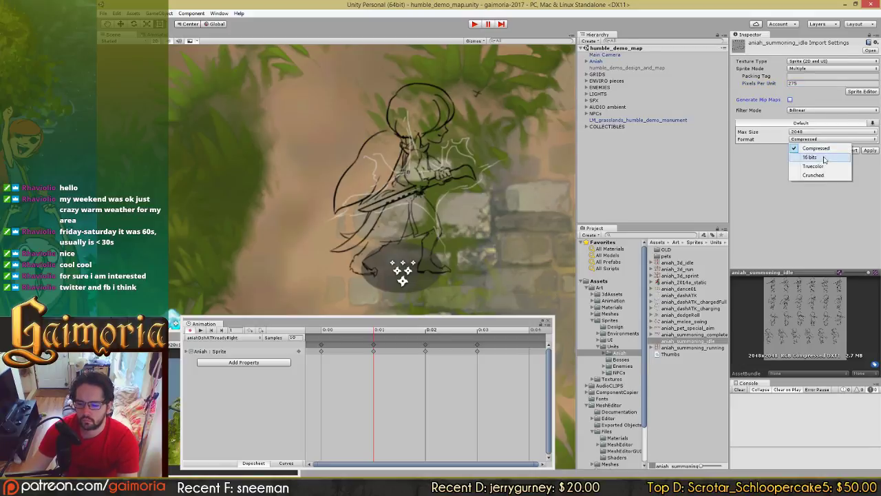
{"action": "left_click", "coordinate": [824, 166]}
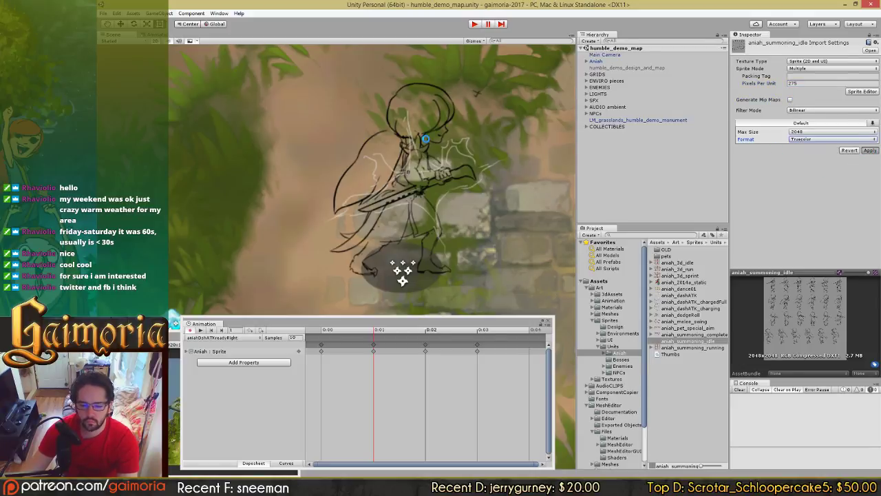
{"action": "left_click", "coordinate": [870, 150]}
Step: Open the sheet in the Sprite Editor and draw sprite rectangles about 250 to 315 by 400 pixels around the first three top-row figures
{"action": "left_click", "coordinate": [862, 91]}
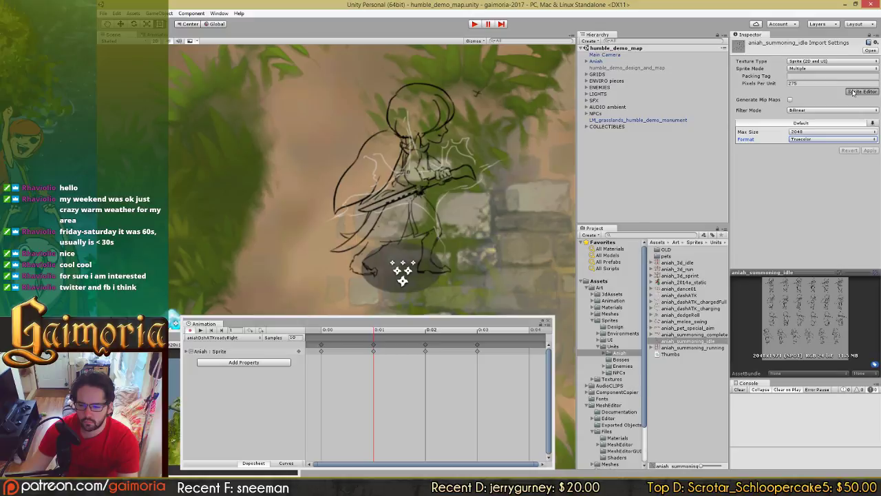
{"action": "scroll", "coordinate": [393, 280], "scroll_direction": "up", "scroll_amount": 3}
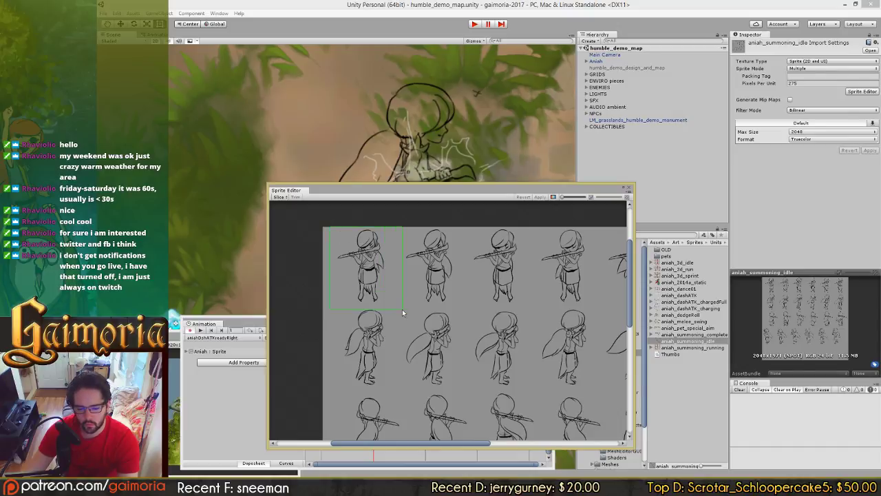
{"action": "left_click_drag", "start_coordinate": [395, 305], "coordinate": [393, 307]}
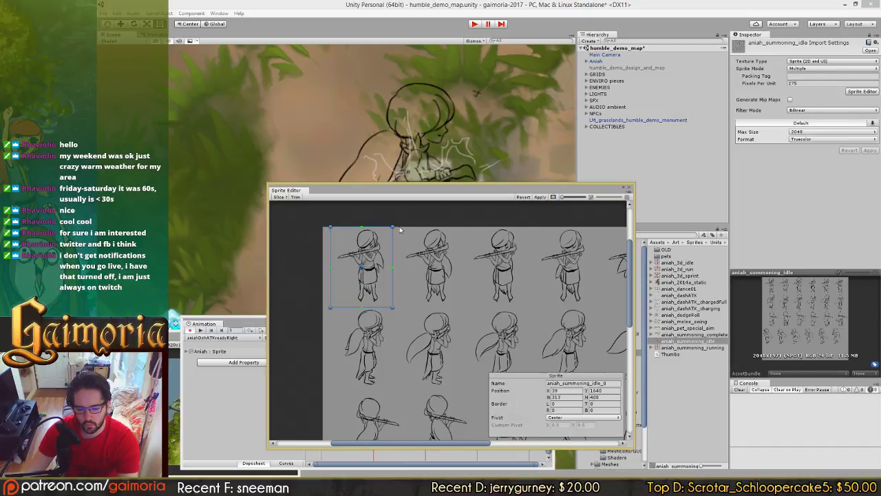
{"action": "left_click_drag", "start_coordinate": [398, 228], "coordinate": [457, 306]}
{"action": "middle_click_drag", "start_coordinate": [491, 293], "coordinate": [391, 285]}
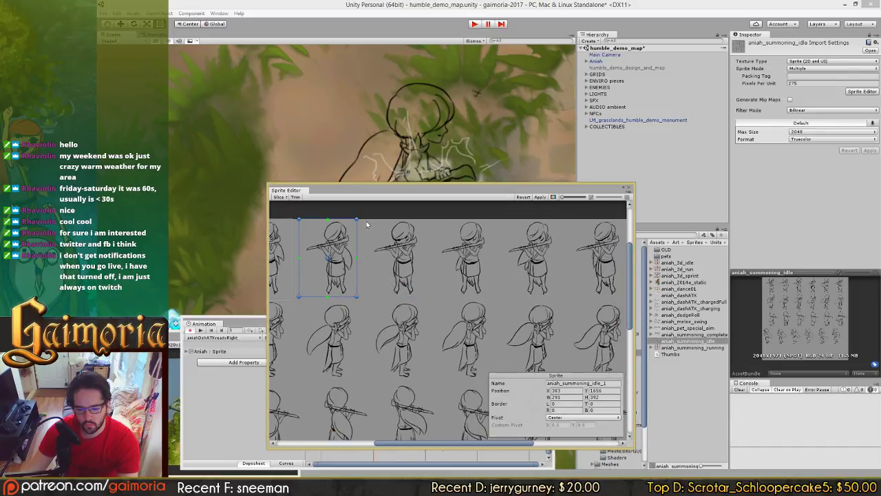
{"action": "left_click_drag", "start_coordinate": [371, 219], "coordinate": [421, 297]}
{"action": "middle_click_drag", "start_coordinate": [421, 297], "coordinate": [371, 295]}
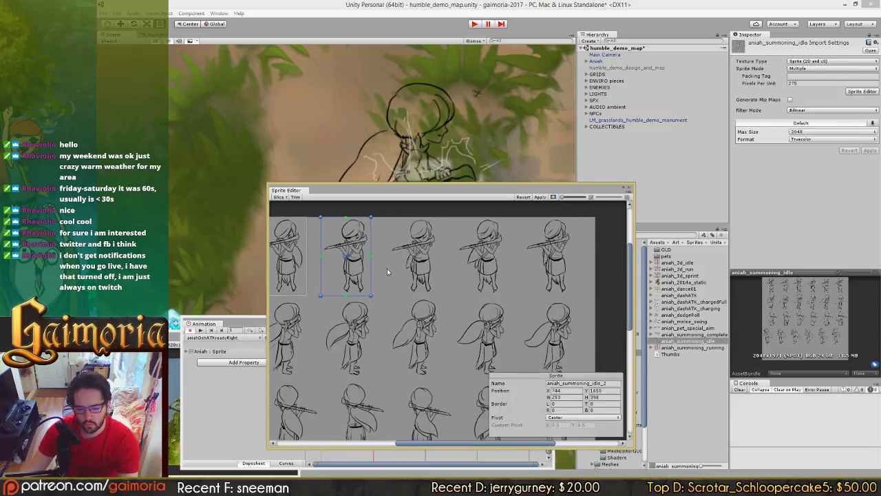
Step: Draw sprite rectangles about 270 by 400 pixels around the remaining three figures of the top row
{"action": "left_click_drag", "start_coordinate": [387, 219], "coordinate": [441, 294]}
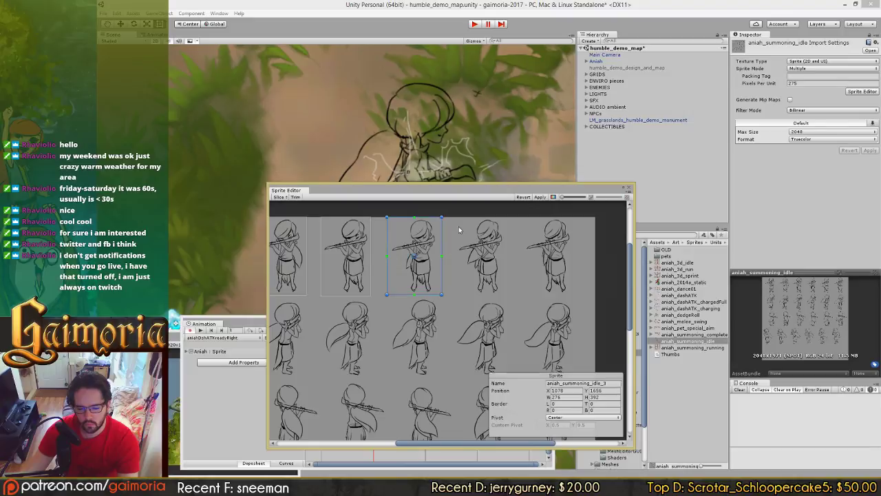
{"action": "left_click_drag", "start_coordinate": [454, 217], "coordinate": [509, 295]}
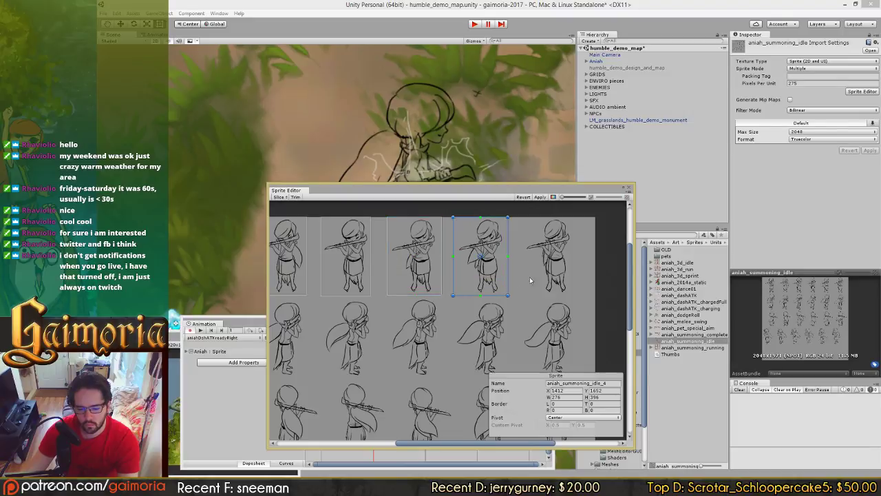
{"action": "middle_click_drag", "start_coordinate": [529, 277], "coordinate": [453, 278]}
{"action": "left_click_drag", "start_coordinate": [445, 218], "coordinate": [500, 301]}
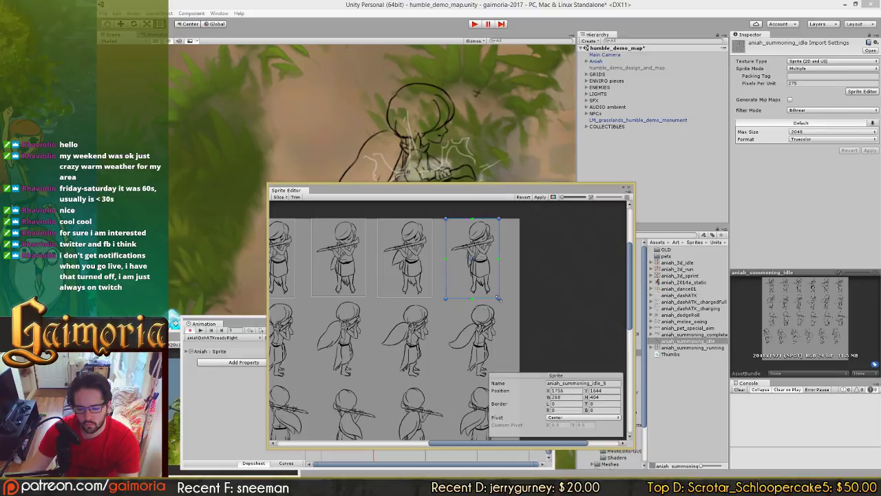
Step: Raise the lower edge of the first figure's sprite rectangle and set its size to 315 by 392
{"action": "middle_click_drag", "start_coordinate": [290, 310], "coordinate": [411, 283]}
{"action": "left_click", "coordinate": [409, 283]}
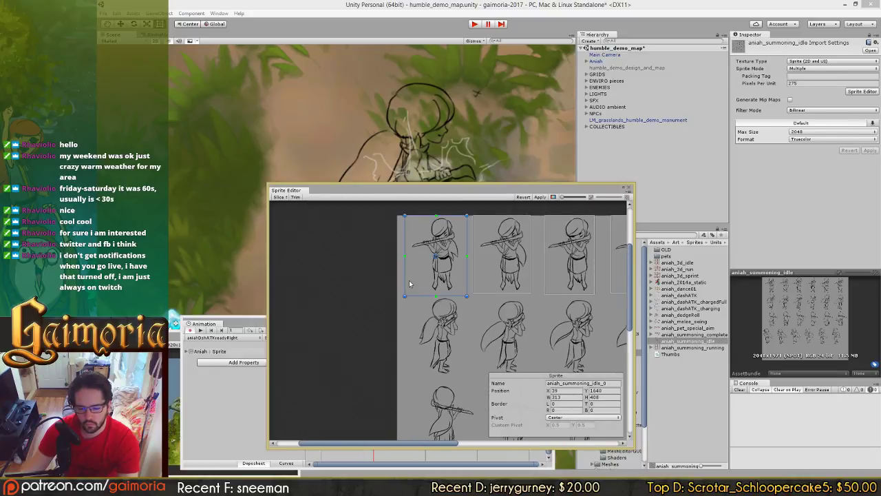
{"action": "left_click_drag", "start_coordinate": [456, 294], "coordinate": [456, 291]}
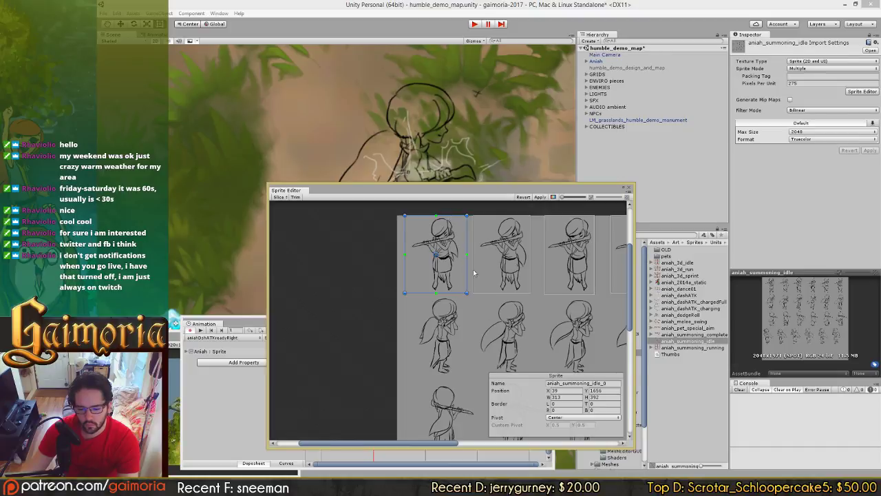
{"action": "left_click", "coordinate": [571, 398]}
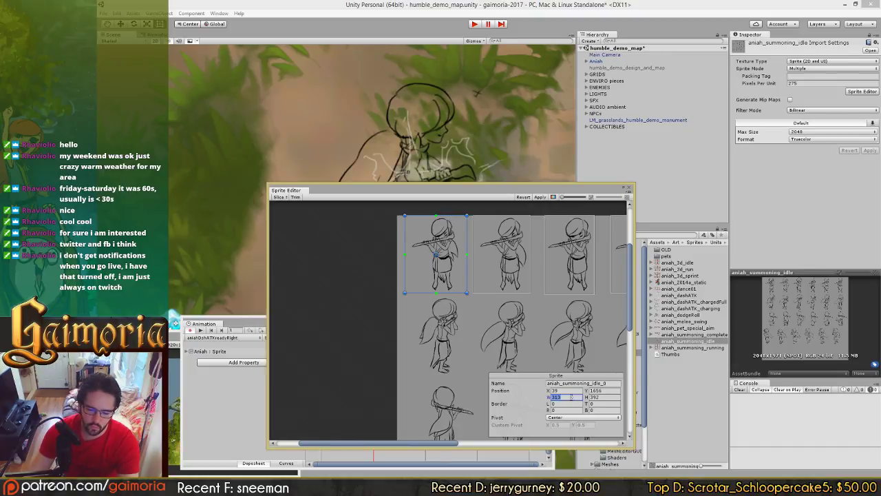
{"action": "type", "text": "315"}
{"action": "key", "text": "Tab"}
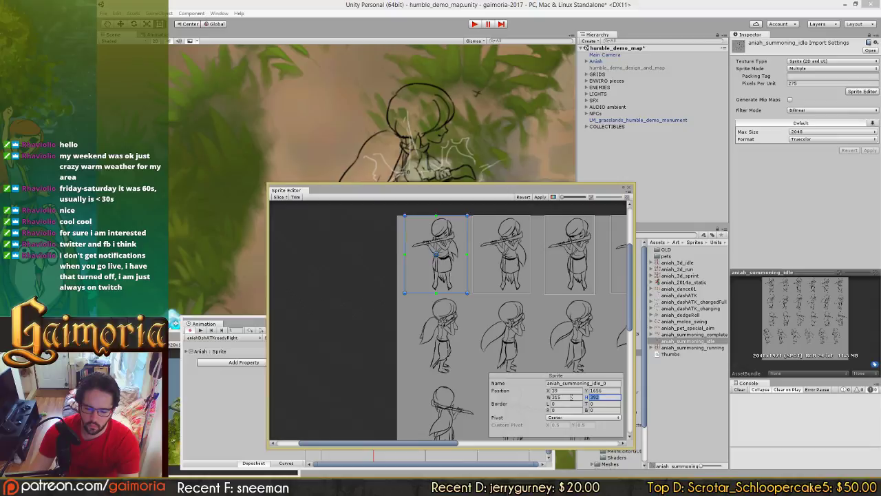
{"action": "type", "text": "392"}
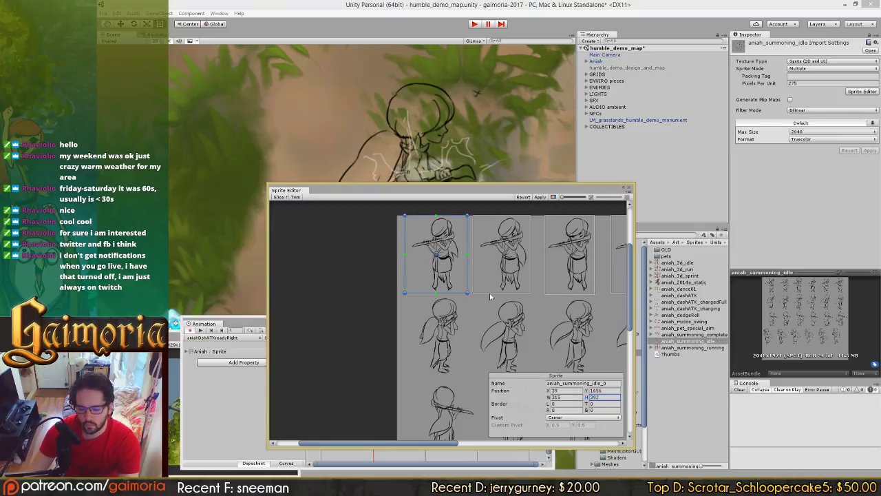
Step: Set the first sprite rectangle's height to 395 and Y position to 1650, and pull its side edge in to X 49
{"action": "left_click_drag", "start_coordinate": [446, 292], "coordinate": [447, 295]}
{"action": "left_click", "coordinate": [605, 383]}
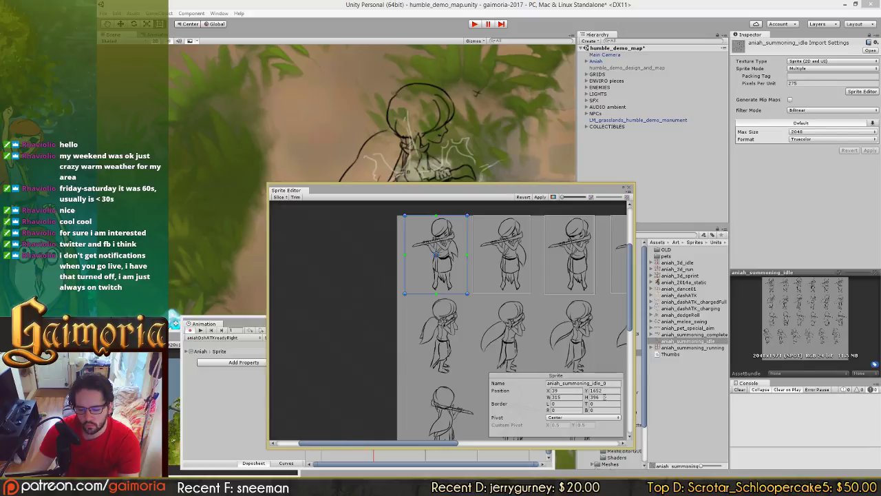
{"action": "left_click", "coordinate": [604, 397]}
{"action": "type", "text": "395"}
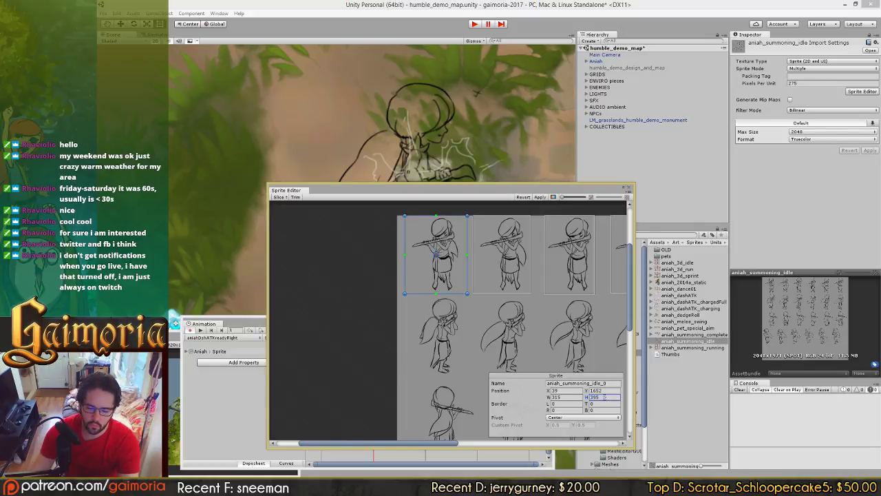
{"action": "left_click", "coordinate": [603, 390]}
{"action": "type", "text": "1650"}
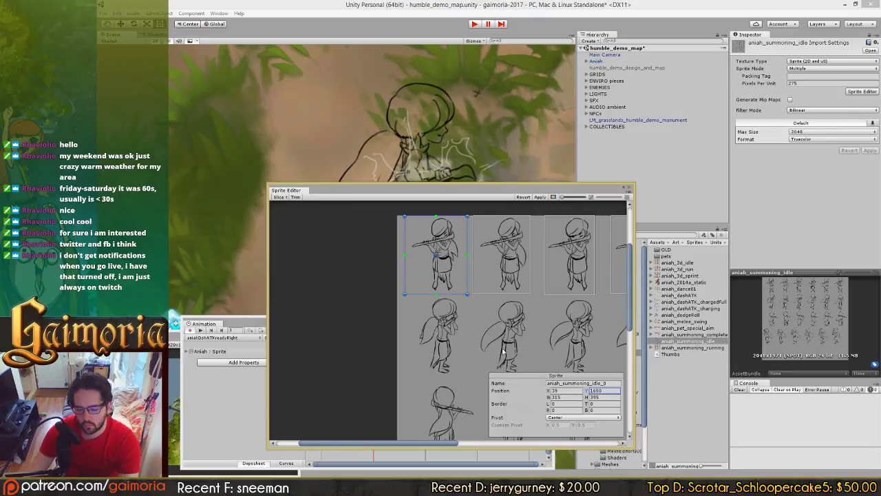
{"action": "middle_click_drag", "start_coordinate": [489, 347], "coordinate": [404, 342]}
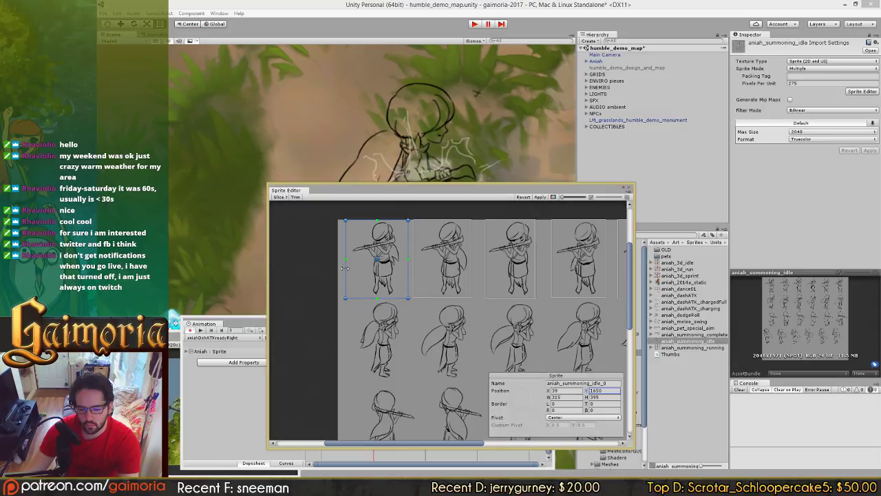
{"action": "left_click_drag", "start_coordinate": [345, 268], "coordinate": [348, 268]}
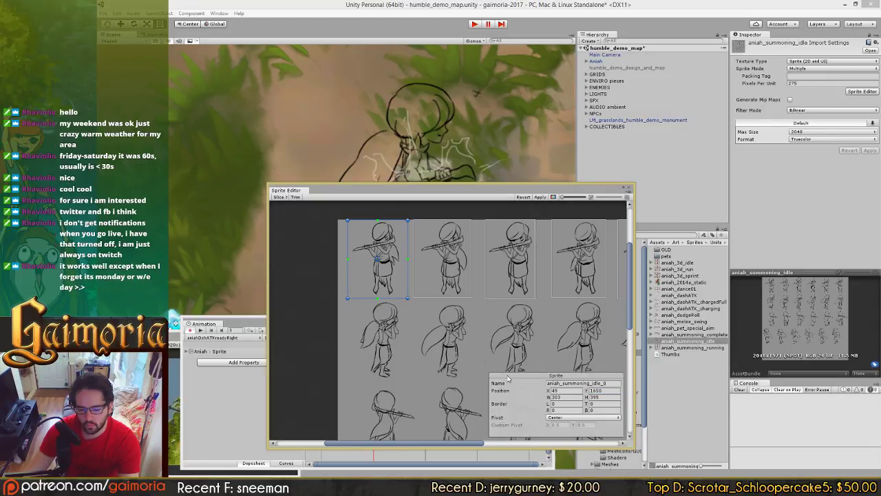
Step: Set the first top-row sprite rectangle's width to 300
{"action": "left_click", "coordinate": [571, 397]}
{"action": "type", "text": "300"}
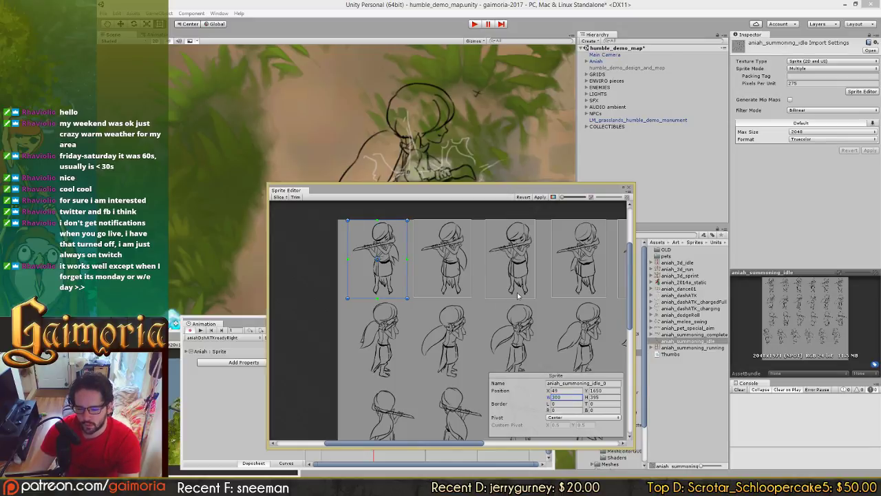
{"action": "middle_click_drag", "start_coordinate": [508, 279], "coordinate": [446, 267]}
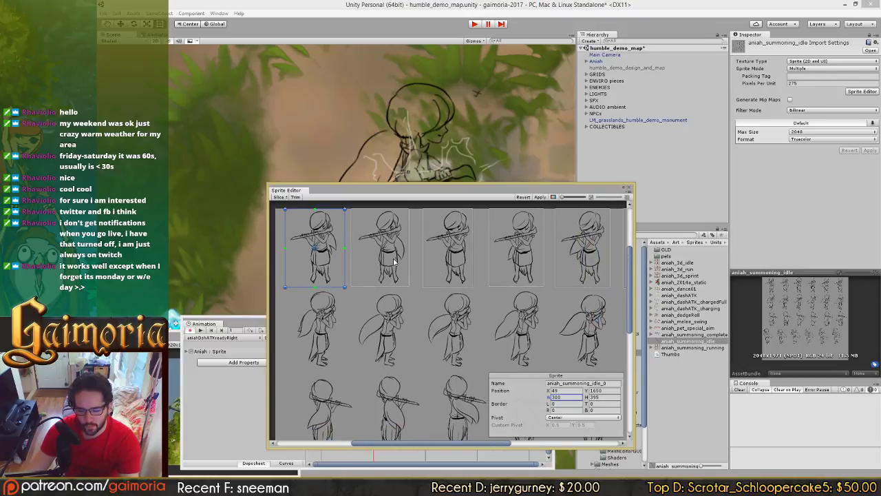
Step: Set the second top-row sprite rectangle's width to 300, height to 395 and Y position to 1650
{"action": "left_click", "coordinate": [394, 260]}
{"action": "left_click", "coordinate": [559, 397]}
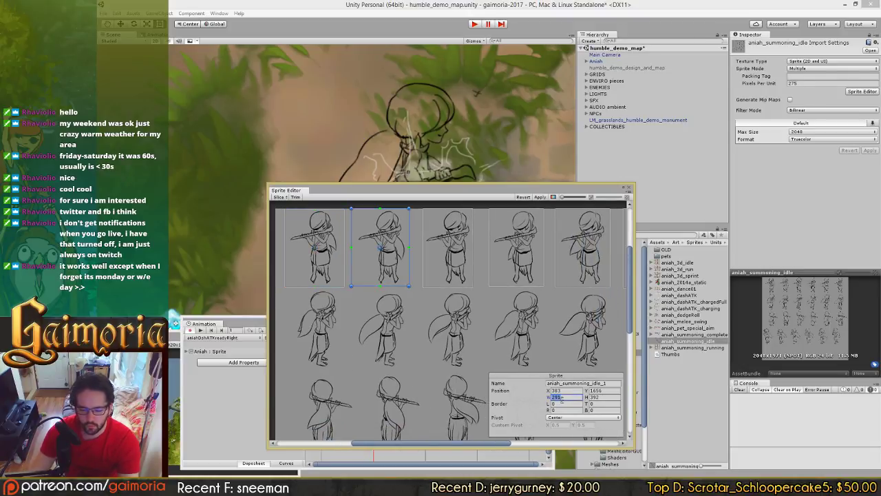
{"action": "type", "text": "300"}
{"action": "key", "text": "Tab"}
{"action": "type", "text": "395"}
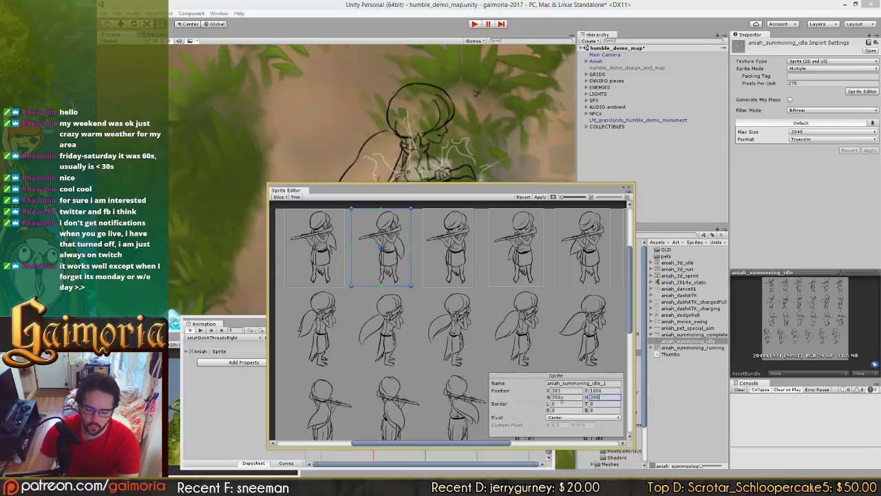
{"action": "key", "text": "Tab"}
{"action": "type", "text": "1650"}
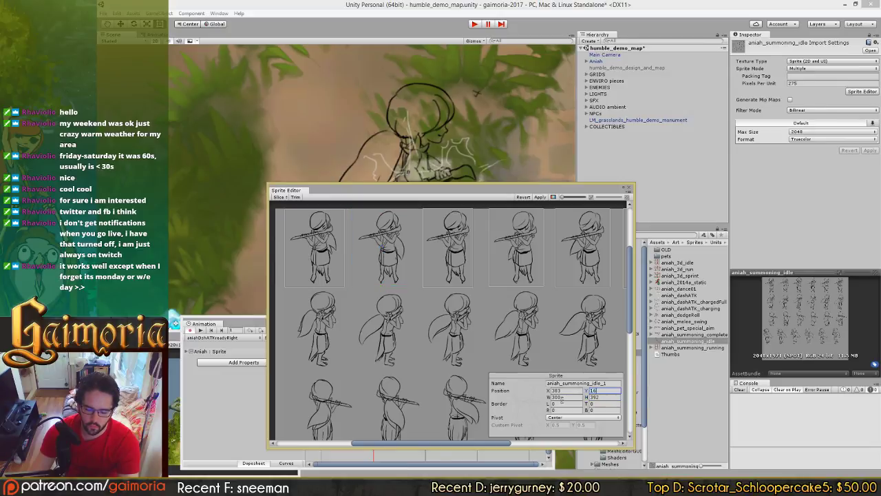
{"action": "left_click", "coordinate": [317, 249]}
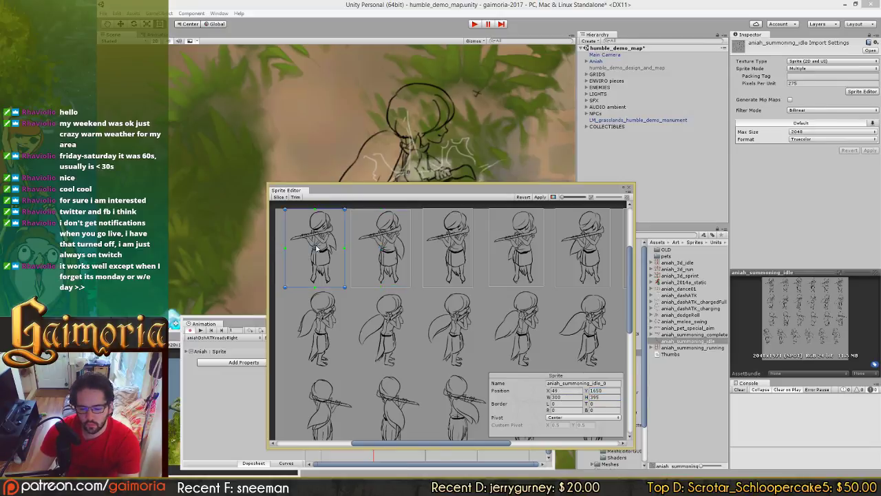
{"action": "left_click", "coordinate": [387, 255]}
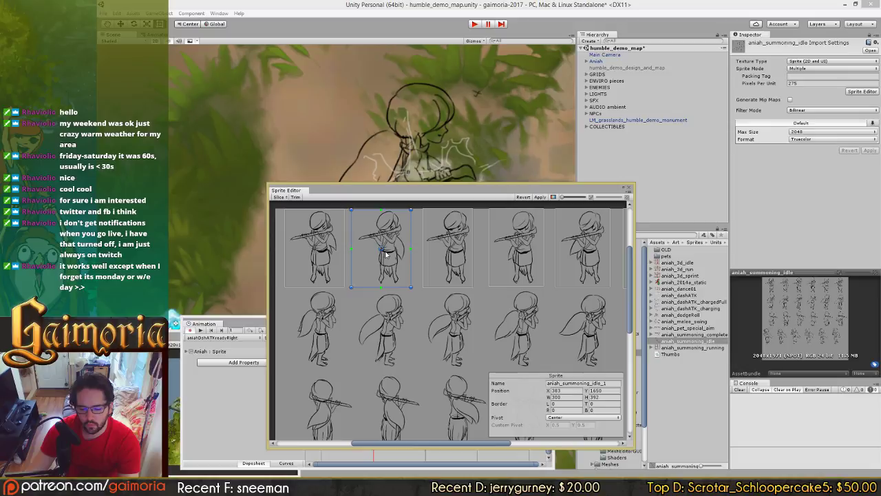
{"action": "left_click", "coordinate": [592, 397]}
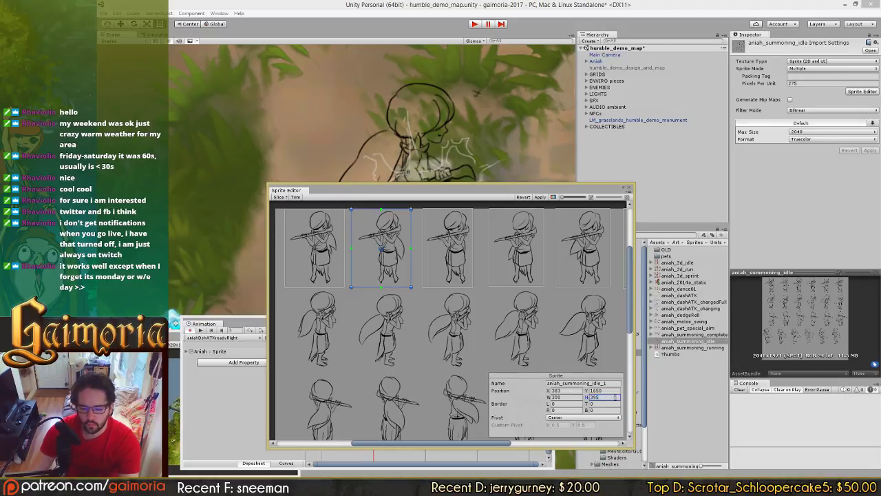
{"action": "middle_click_drag", "start_coordinate": [449, 289], "coordinate": [392, 297]}
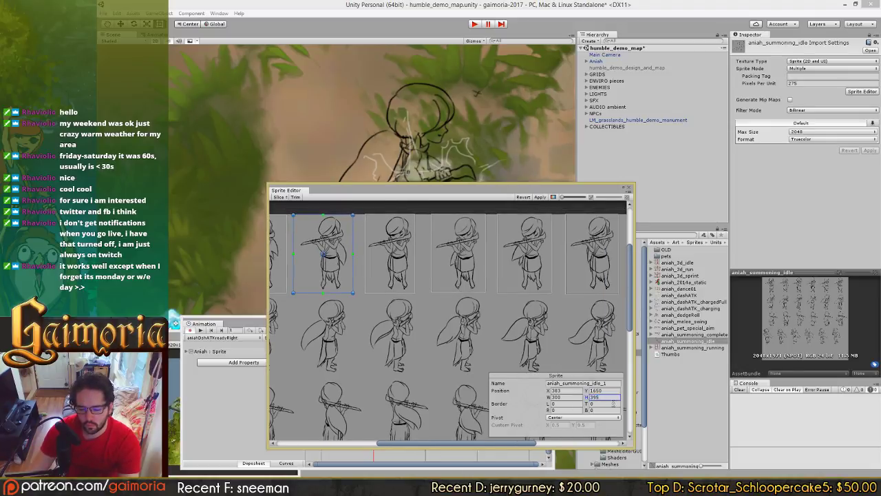
Step: Set the Y position of the third, fourth, fifth and sixth top-row sprite rectangles to 1650
{"action": "left_click", "coordinate": [596, 391]}
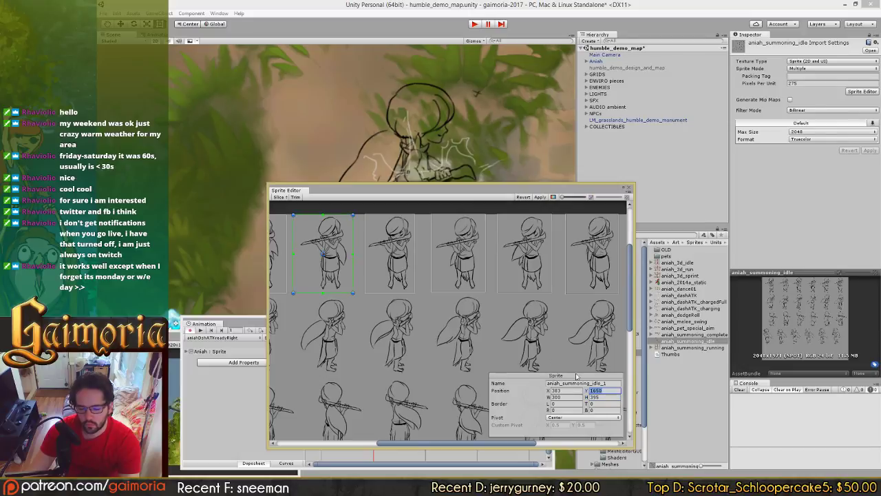
{"action": "left_click", "coordinate": [404, 259]}
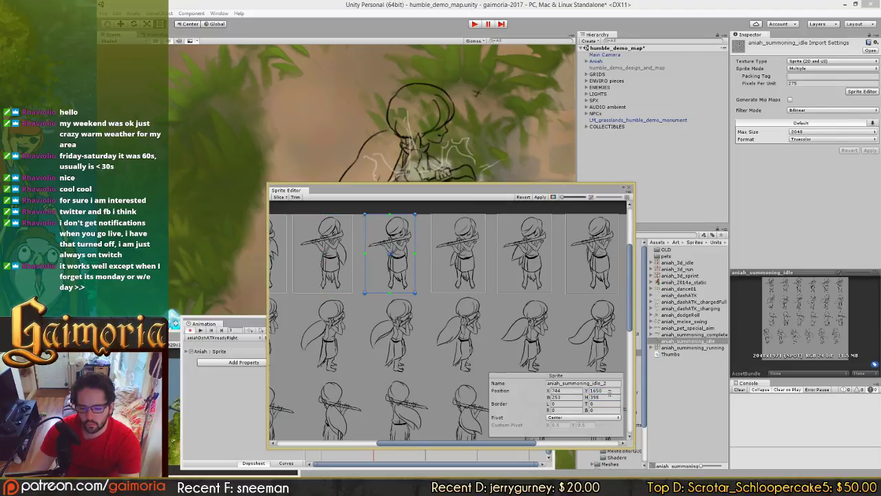
{"action": "left_click", "coordinate": [465, 273]}
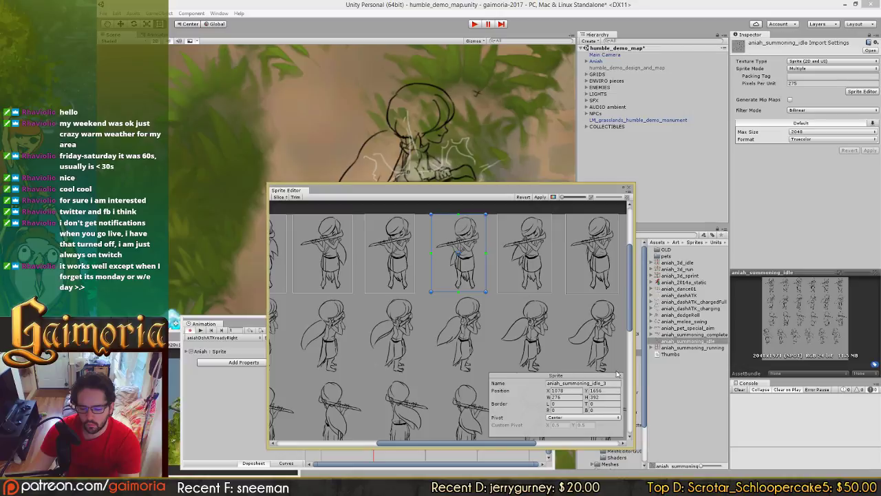
{"action": "left_click", "coordinate": [596, 390]}
{"action": "type", "text": "1650"}
{"action": "middle_click_drag", "start_coordinate": [541, 303], "coordinate": [447, 306]}
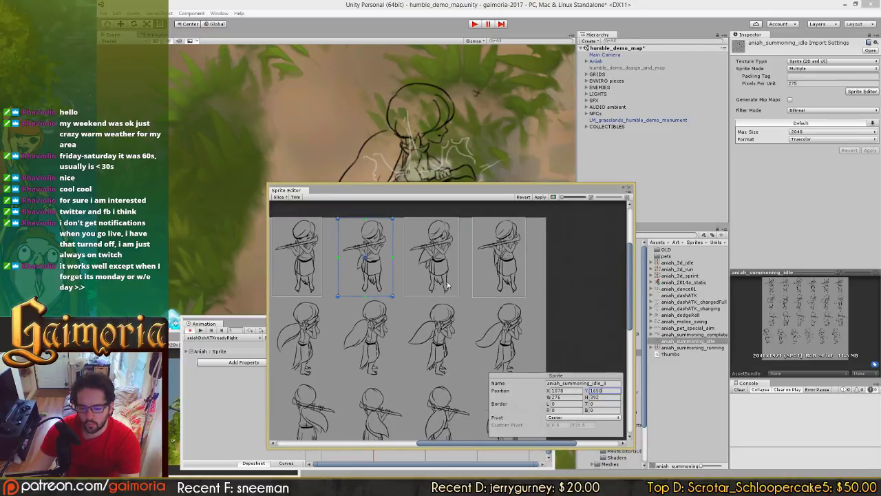
{"action": "left_click", "coordinate": [447, 285]}
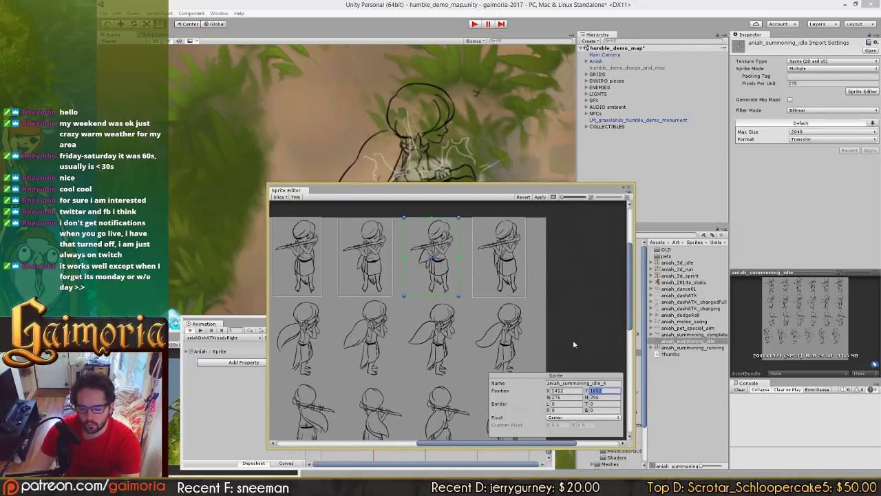
{"action": "left_click", "coordinate": [514, 267]}
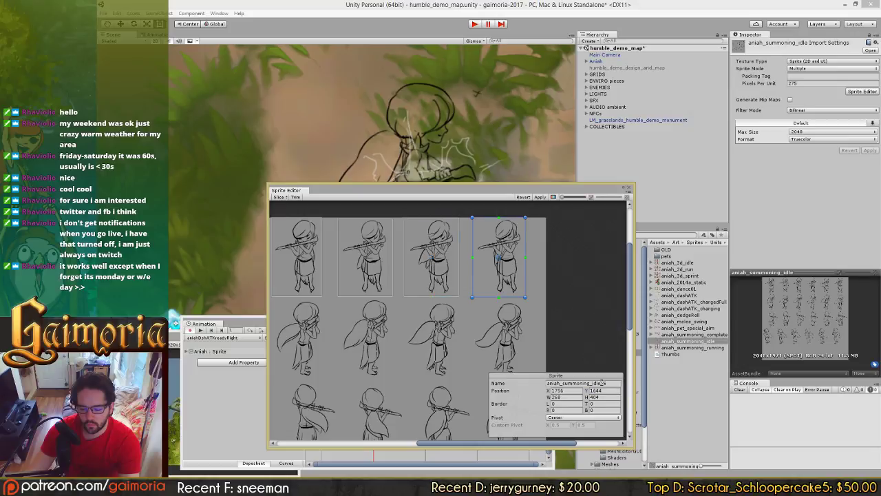
{"action": "left_click", "coordinate": [602, 390]}
{"action": "type", "text": "1650"}
Step: Set the third top-row sprite rectangle's width to 300 and height to 395
{"action": "middle_click_drag", "start_coordinate": [329, 331], "coordinate": [464, 330]}
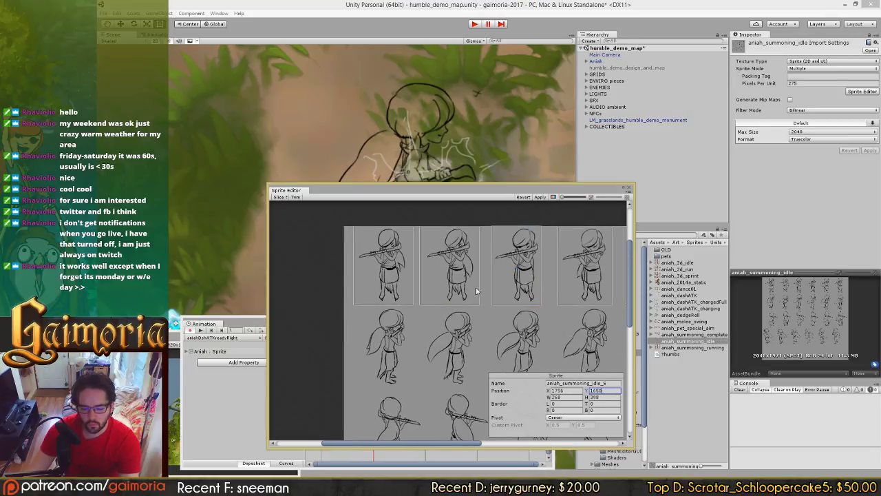
{"action": "middle_click_drag", "start_coordinate": [500, 289], "coordinate": [471, 281]}
{"action": "left_click", "coordinate": [421, 283]}
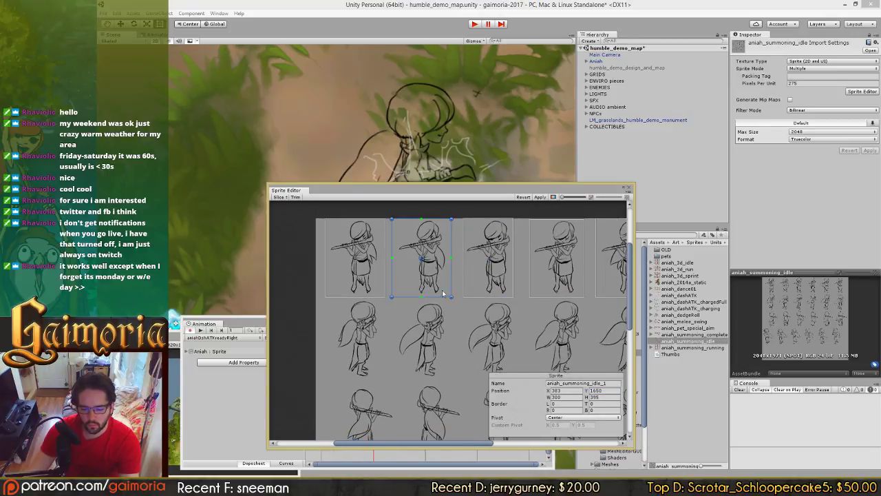
{"action": "left_click", "coordinate": [499, 272]}
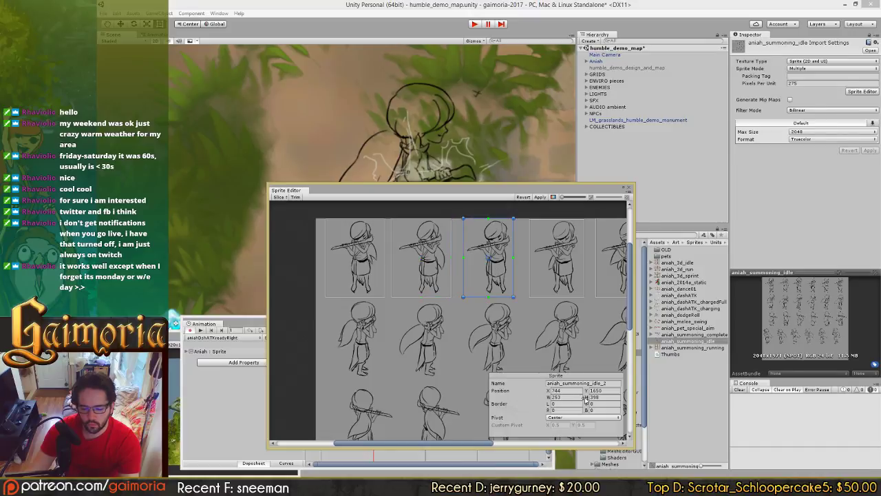
{"action": "left_click", "coordinate": [577, 404]}
{"action": "key", "text": "shift+Tab"}
{"action": "key", "text": "shift+Tab"}
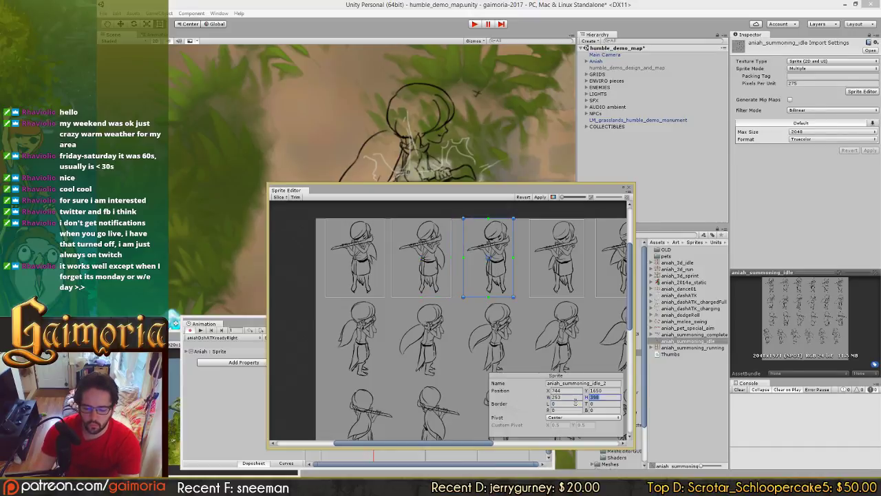
{"action": "type", "text": "300"}
{"action": "key", "text": "Tab"}
{"action": "type", "text": "38"}
{"action": "key", "text": "BackSpace"}
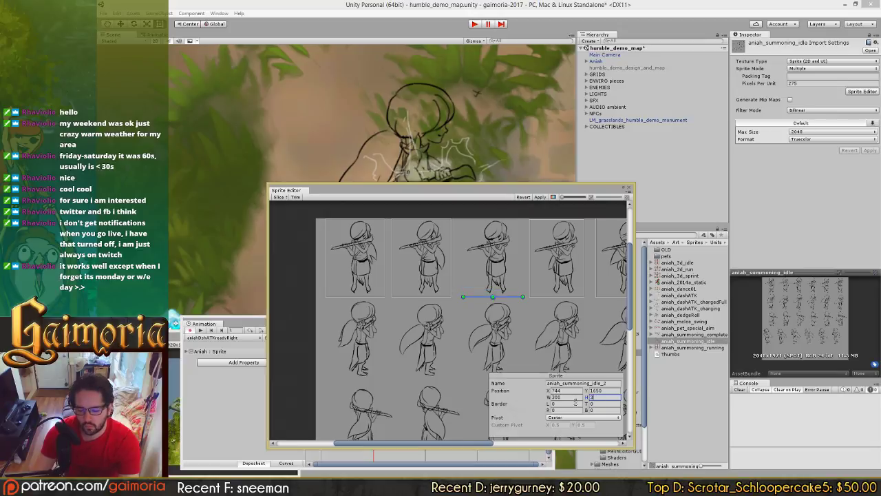
{"action": "type", "text": "95"}
Step: Set the fourth and fifth top-row sprite rectangles to a width of 300 and a height of 395
{"action": "middle_click_drag", "start_coordinate": [499, 339], "coordinate": [363, 338]}
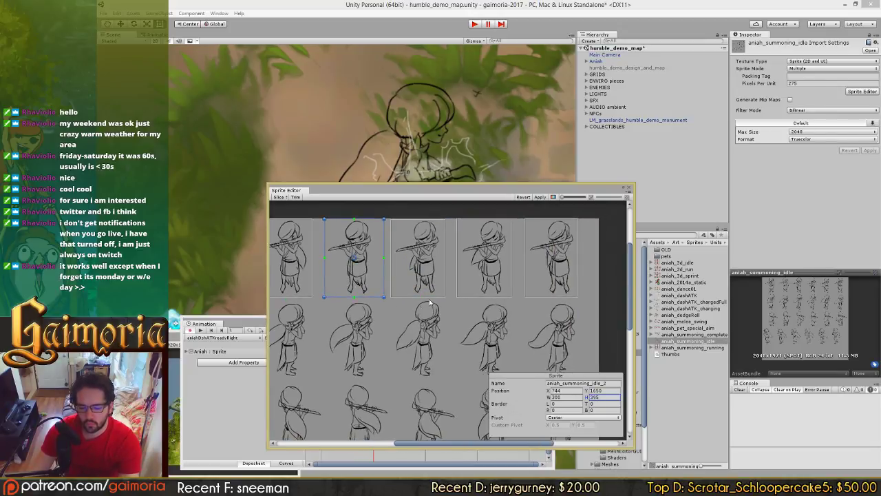
{"action": "left_click", "coordinate": [428, 292]}
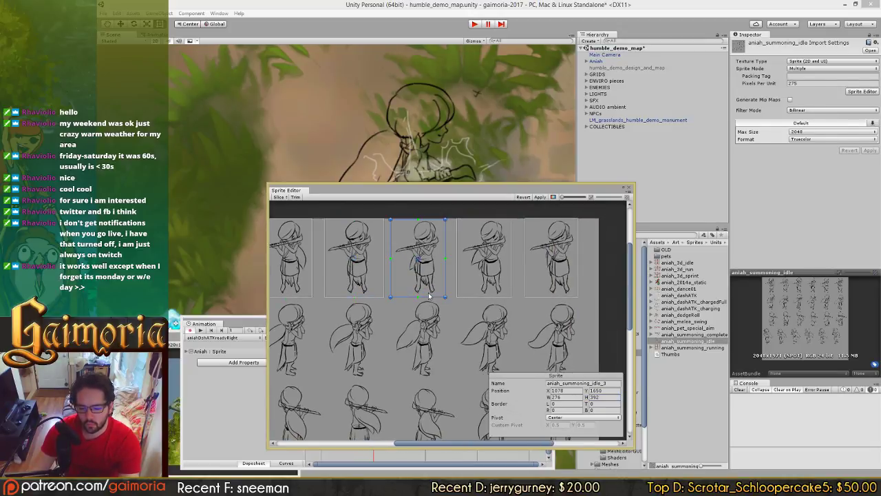
{"action": "left_click", "coordinate": [563, 396]}
{"action": "type", "text": "300"}
{"action": "key", "text": "Tab"}
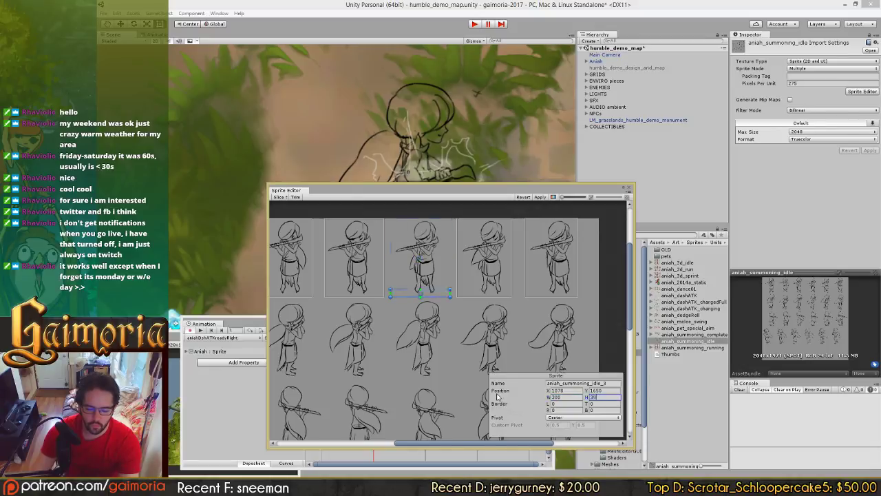
{"action": "left_click", "coordinate": [474, 251]}
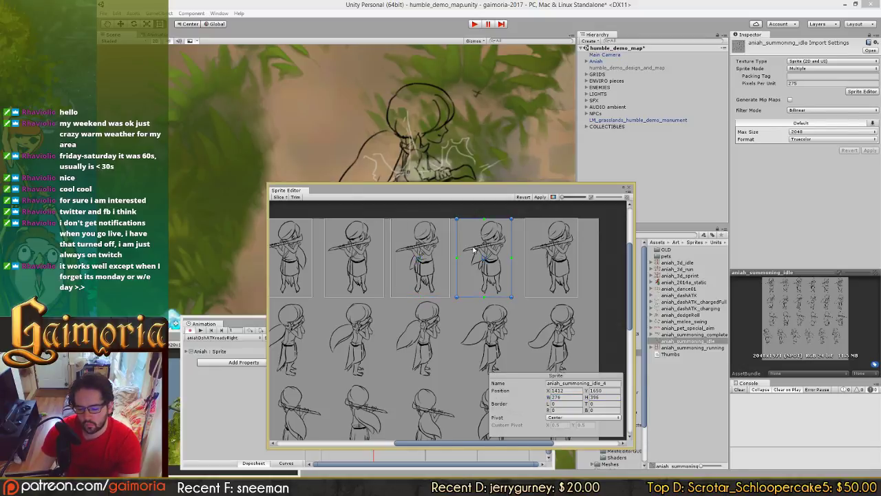
{"action": "left_click", "coordinate": [572, 397]}
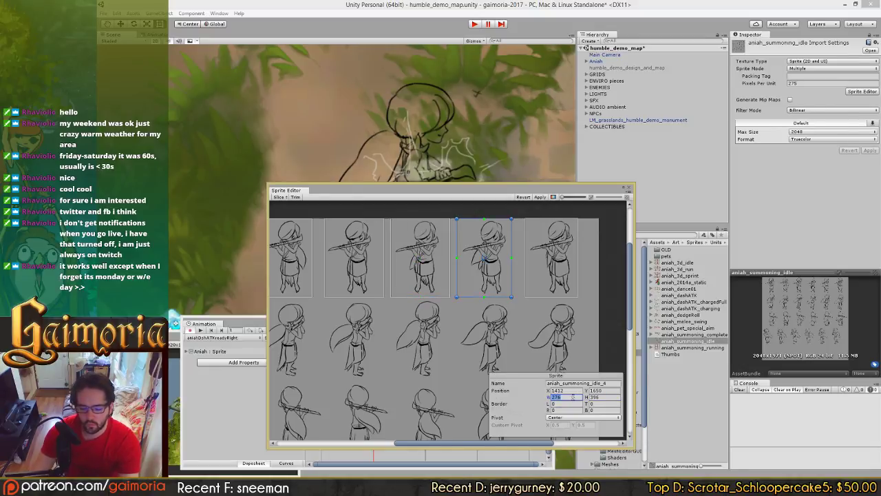
{"action": "type", "text": "300"}
{"action": "key", "text": "Tab"}
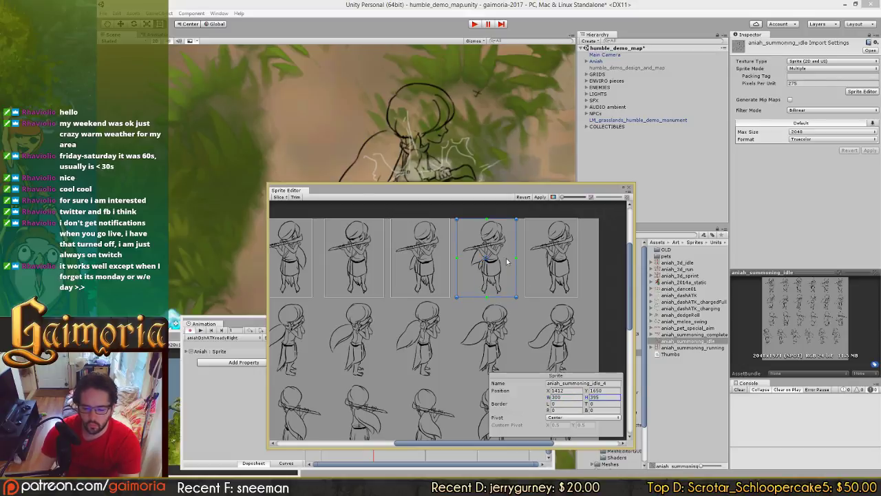
Step: Set the sixth top-row sprite rectangle to 300 by 395 and apply the sprite slicing
{"action": "left_click", "coordinate": [563, 266]}
{"action": "left_click", "coordinate": [573, 397]}
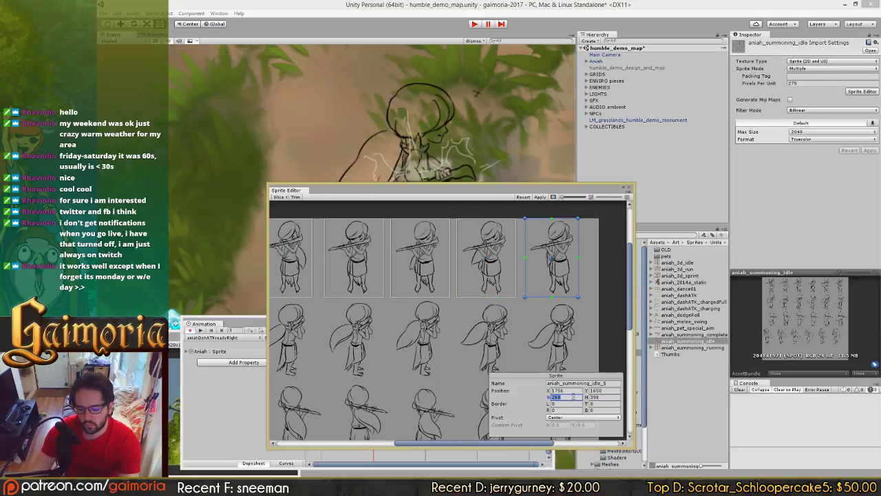
{"action": "type", "text": "30"}
{"action": "type", "text": "395"}
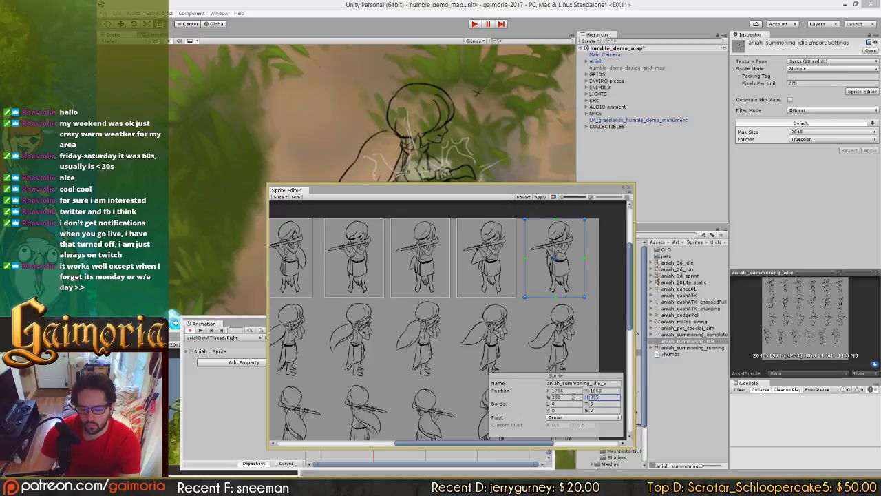
{"action": "left_click", "coordinate": [540, 198]}
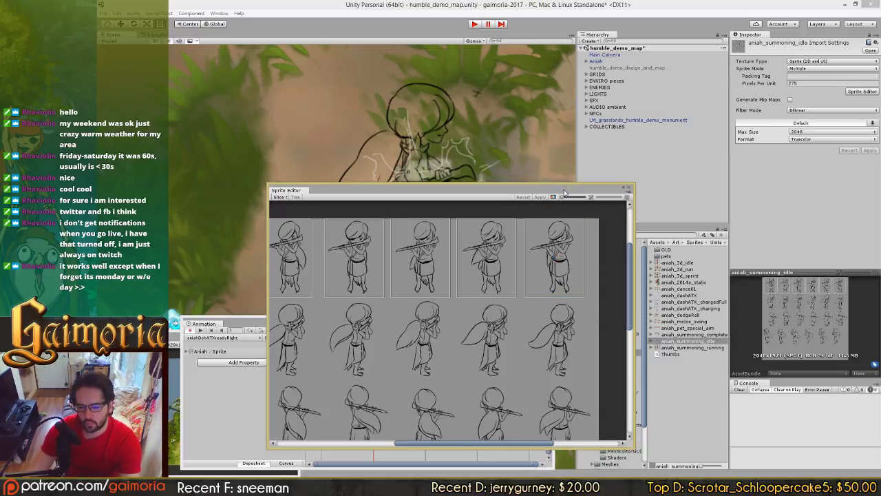
Step: Move the Sprite Editor window out of the way and open the aniah folder inside Art > Animation > Clips
{"action": "left_click_drag", "start_coordinate": [564, 188], "coordinate": [510, 446]}
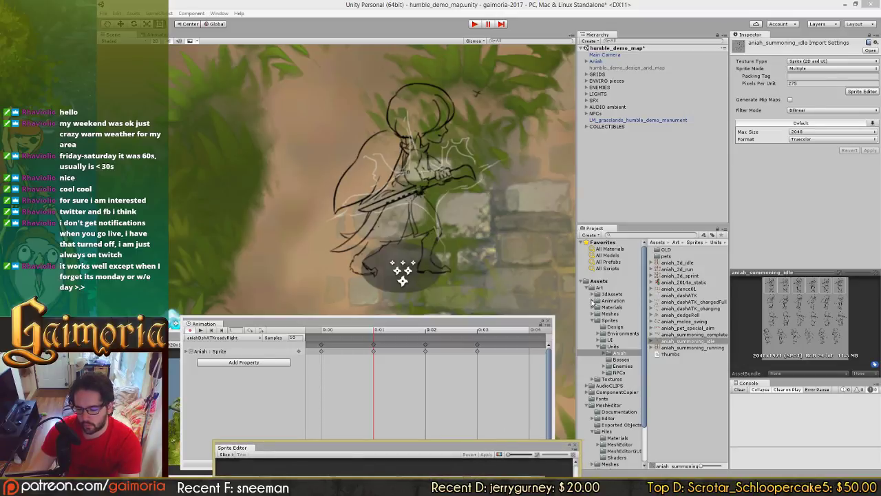
{"action": "left_click", "coordinate": [595, 301]}
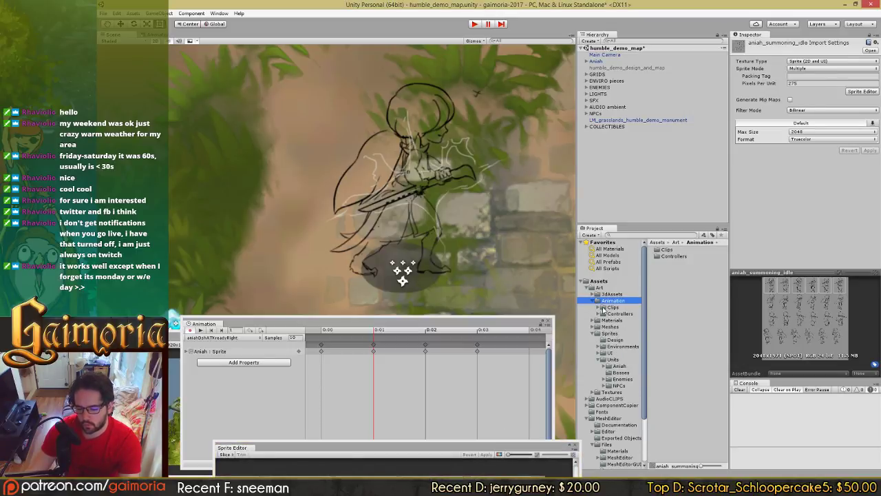
{"action": "left_click", "coordinate": [611, 307]}
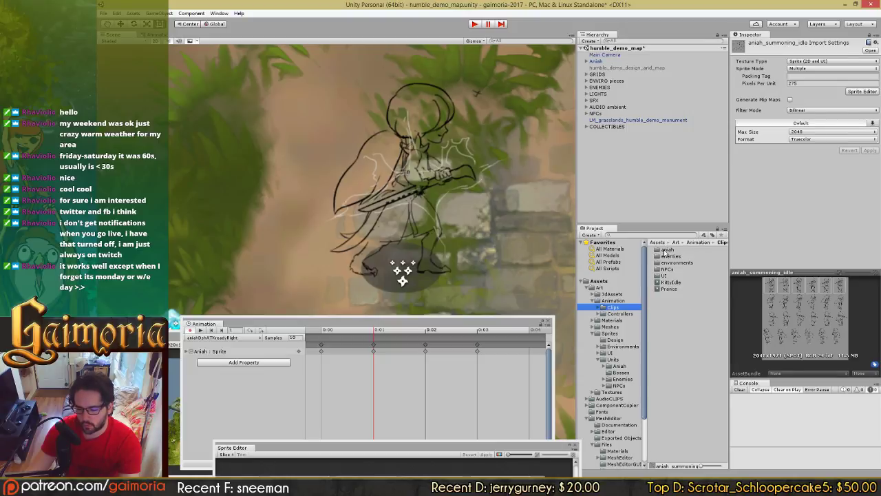
{"action": "left_click", "coordinate": [599, 307]}
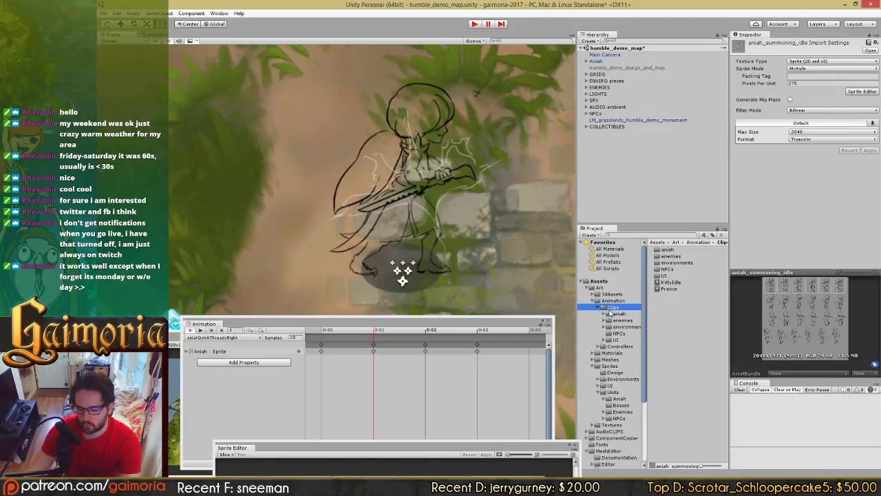
{"action": "left_click", "coordinate": [612, 314]}
Step: Duplicate the aniahSummRunDown animation clip
{"action": "scroll", "coordinate": [683, 316], "scroll_direction": "down", "scroll_amount": 5}
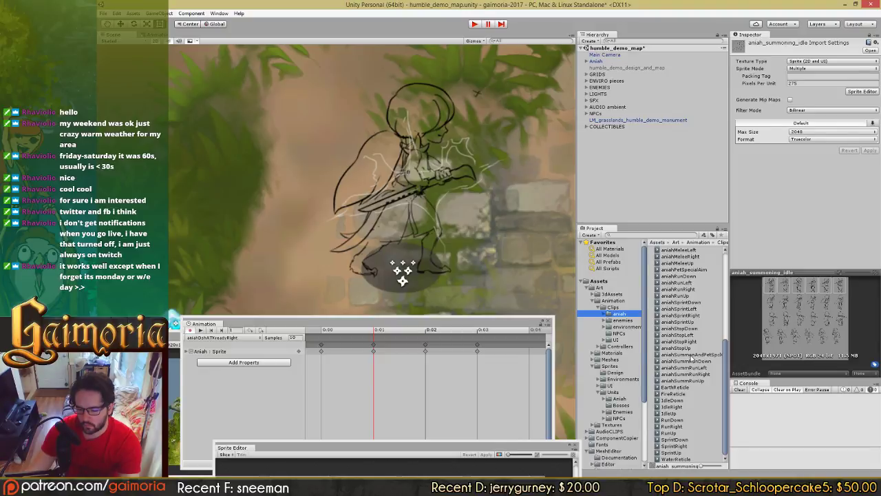
{"action": "left_click", "coordinate": [694, 361]}
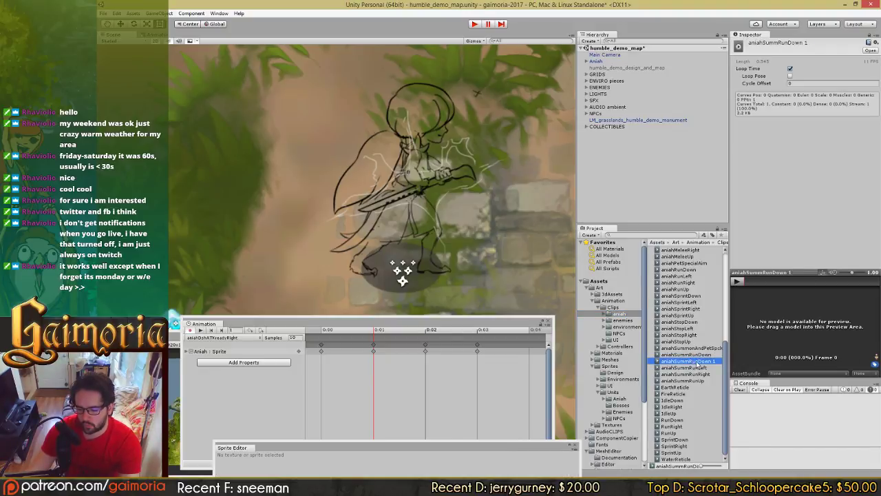
Step: Rename the duplicated aniahSummRunDown clip as aniahSummIdleDown
{"action": "key", "text": "ctrl+d"}
{"action": "type", "text": "Idle"}
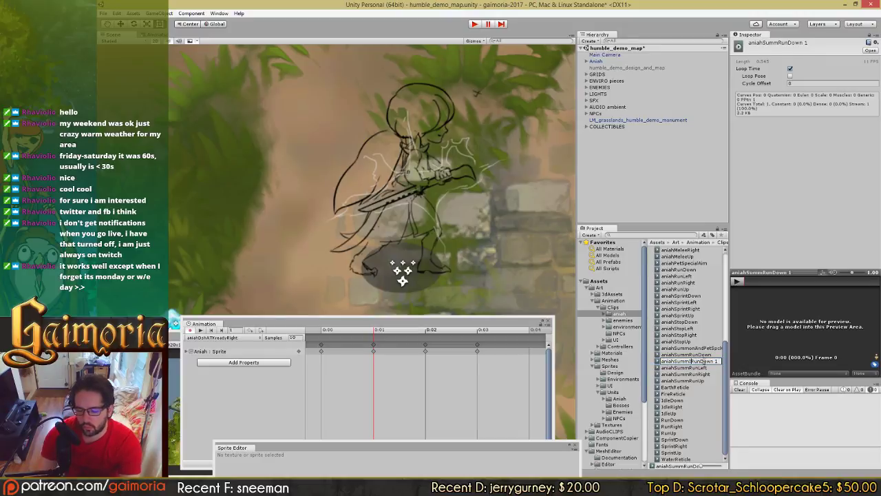
{"action": "key", "text": "Delete"}
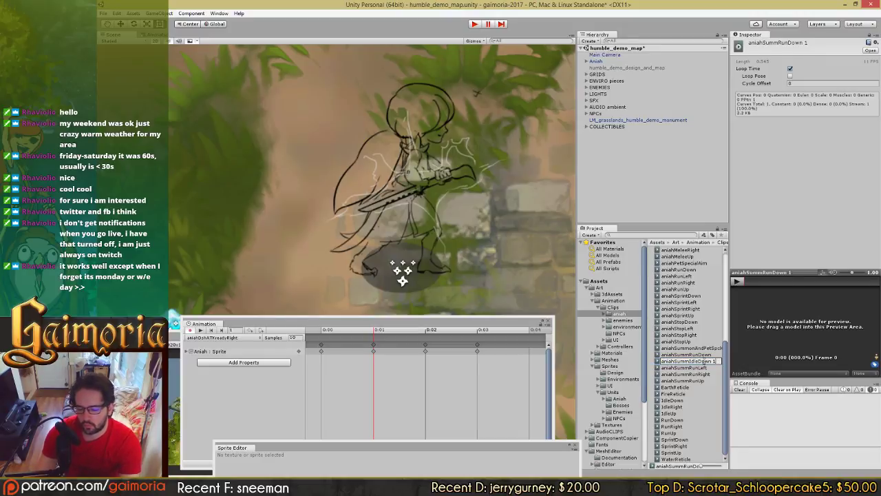
{"action": "key", "text": "Return"}
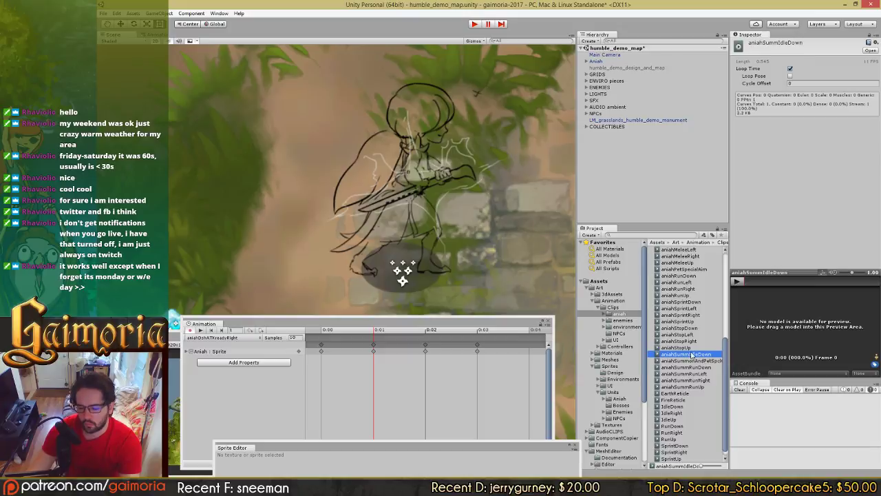
Step: Make three duplicates of the aniahSummIdleDown animation clip
{"action": "left_click", "coordinate": [689, 348]}
{"action": "left_click", "coordinate": [692, 355]}
{"action": "key", "text": "ctrl+d"}
{"action": "key", "text": "ctrl+d"}
{"action": "key", "text": "ctrl+d"}
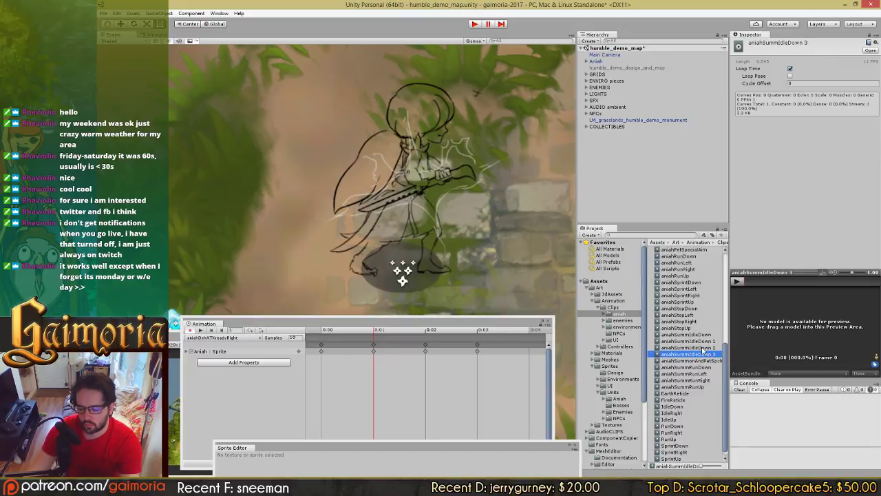
Step: Rename the first copy of the aniahSummIdleDown clip as aniahSummIdleUp
{"action": "left_click", "coordinate": [702, 347]}
{"action": "left_click", "coordinate": [700, 341]}
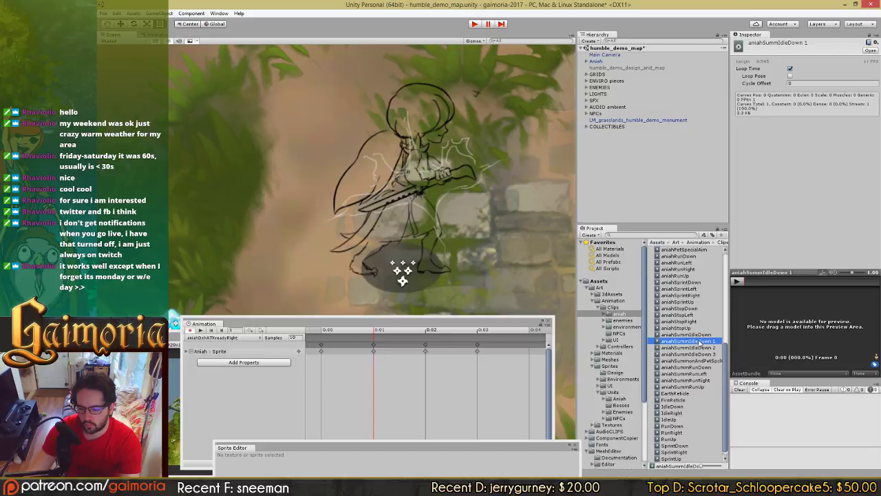
{"action": "left_click", "coordinate": [699, 342]}
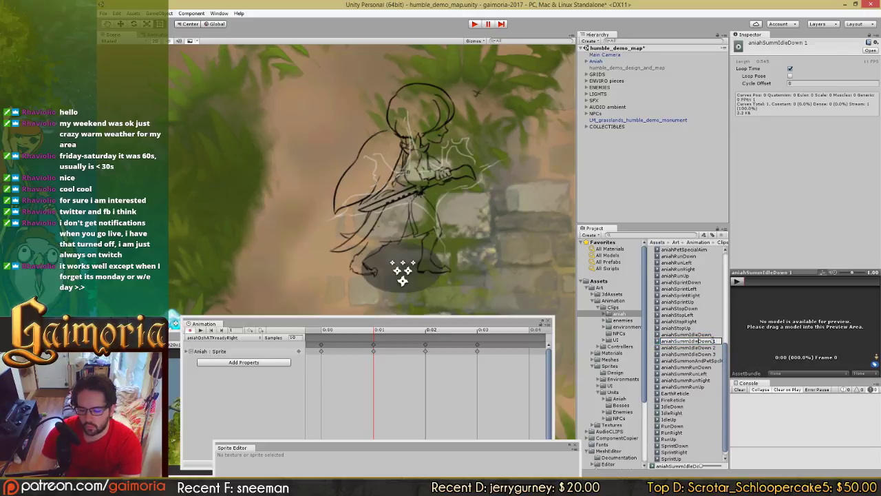
{"action": "key", "text": "shift+End"}
{"action": "type", "text": "Up"}
{"action": "key", "text": "Return"}
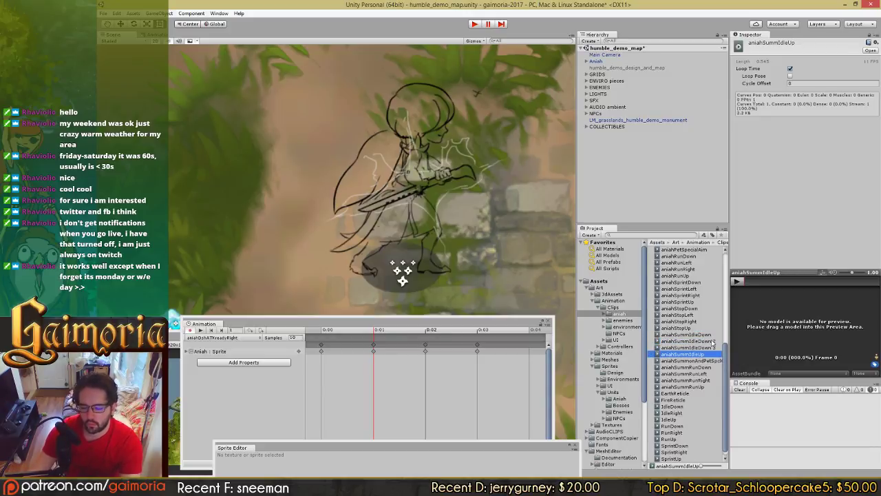
Step: Rename the second copy of the aniahSummIdleDown clip as aniahSummIdleRight
{"action": "left_click", "coordinate": [698, 342]}
{"action": "left_click", "coordinate": [697, 342]}
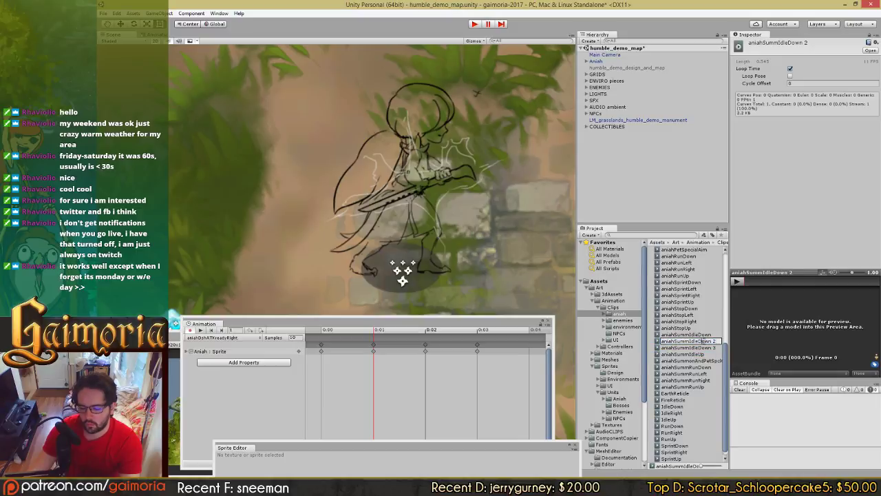
{"action": "key", "text": "BackSpace"}
{"action": "key", "text": "BackSpace"}
{"action": "key", "text": "BackSpace"}
{"action": "key", "text": "BackSpace"}
{"action": "key", "text": "BackSpace"}
{"action": "key", "text": "BackSpace"}
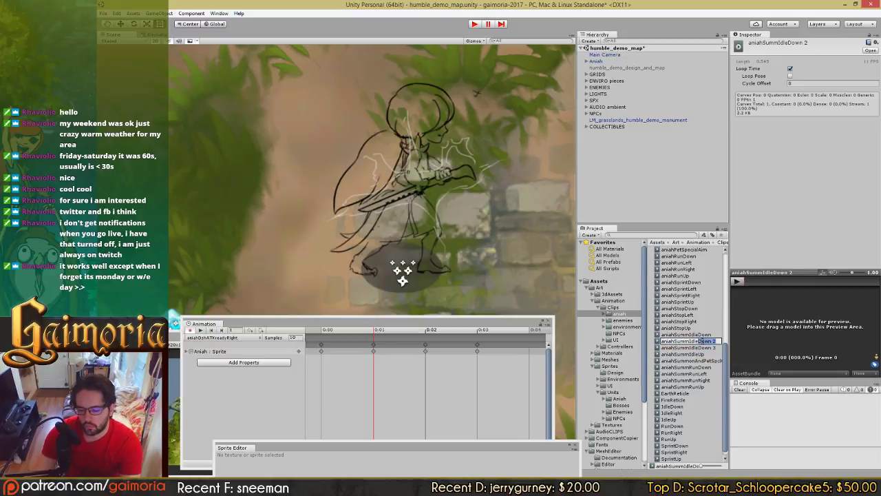
{"action": "type", "text": "Right"}
{"action": "key", "text": "Return"}
Step: Rename the remaining copy of the aniahSummIdleDown clip as aniahSummIdleLeft
{"action": "left_click", "coordinate": [700, 347]}
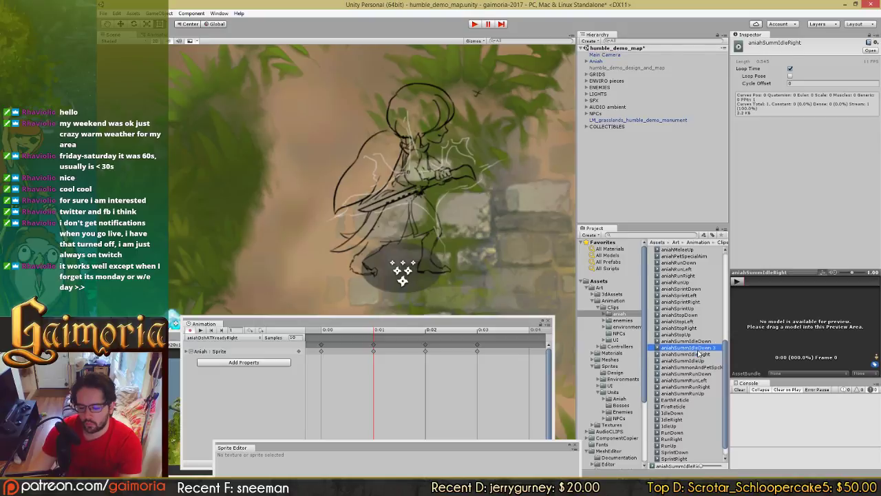
{"action": "left_click", "coordinate": [699, 347]}
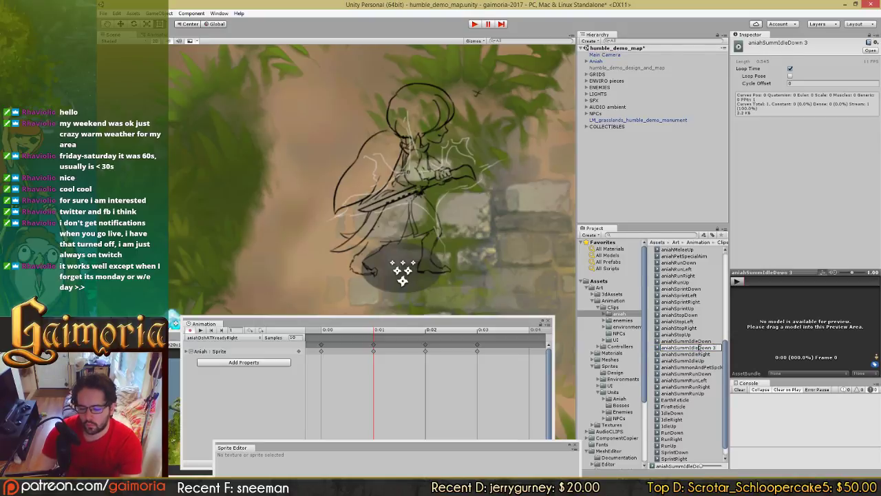
{"action": "key", "text": "BackSpace"}
{"action": "key", "text": "BackSpace"}
{"action": "key", "text": "BackSpace"}
{"action": "key", "text": "BackSpace"}
{"action": "key", "text": "BackSpace"}
{"action": "key", "text": "BackSpace"}
{"action": "type", "text": "Left"}
{"action": "key", "text": "Return"}
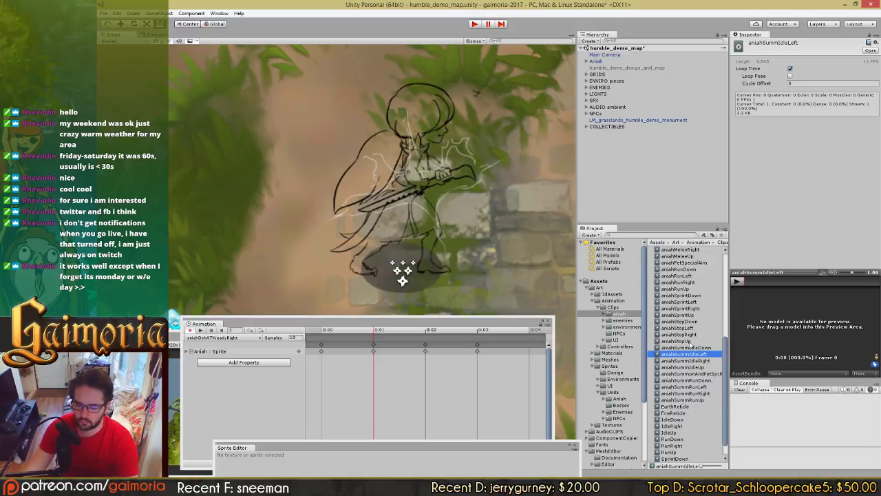
Step: Check the Down, Left, Right and Up aniahSummIdle clips in the aniah clips folder
{"action": "scroll", "coordinate": [690, 348], "scroll_direction": "down", "scroll_amount": 1}
{"action": "left_click", "coordinate": [688, 309]}
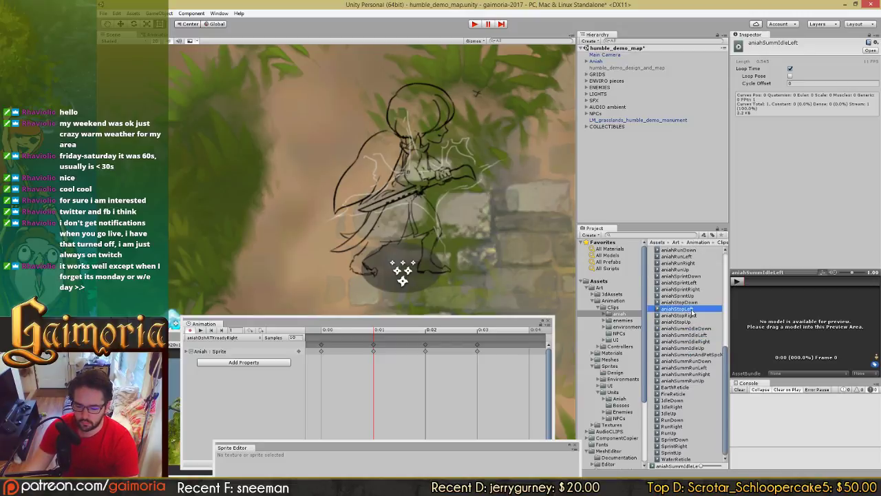
{"action": "left_click", "coordinate": [696, 322]}
{"action": "left_click", "coordinate": [698, 329]}
{"action": "left_click", "coordinate": [698, 335]}
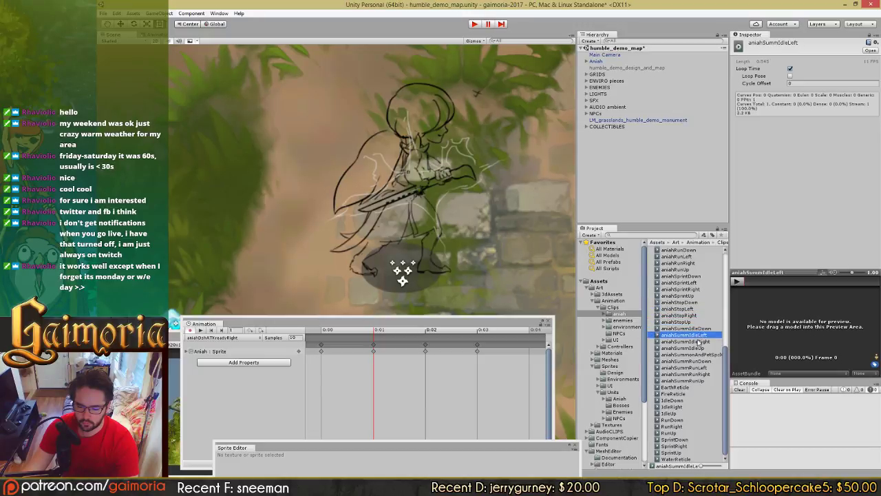
{"action": "left_click", "coordinate": [699, 341]}
{"action": "left_click", "coordinate": [699, 348]}
{"action": "left_click", "coordinate": [702, 330]}
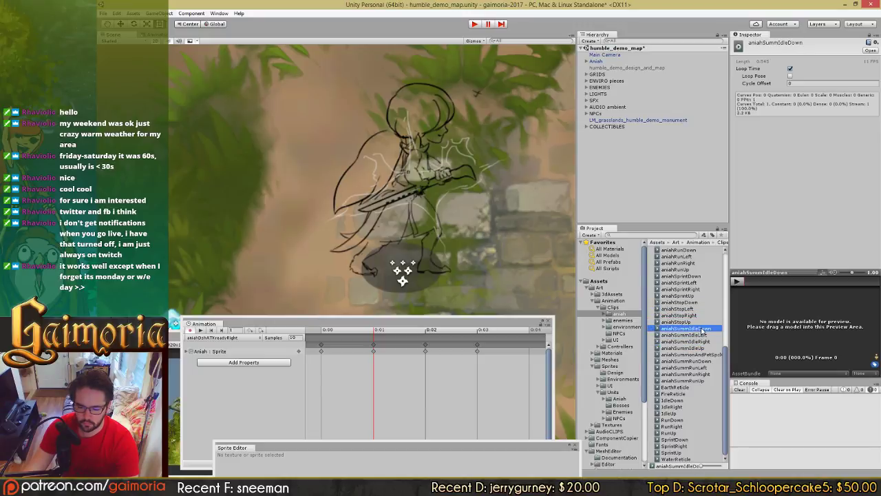
Step: Select the Aniah character in the scene, expand its children and bring up its Animator state graph
{"action": "middle_click_drag", "start_coordinate": [467, 184], "coordinate": [457, 198]}
{"action": "left_click", "coordinate": [421, 198]}
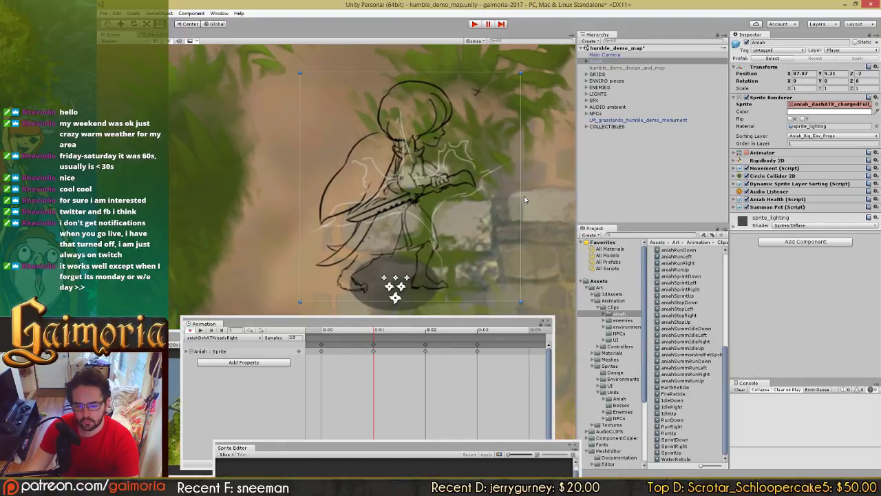
{"action": "middle_click_drag", "start_coordinate": [526, 200], "coordinate": [511, 198]}
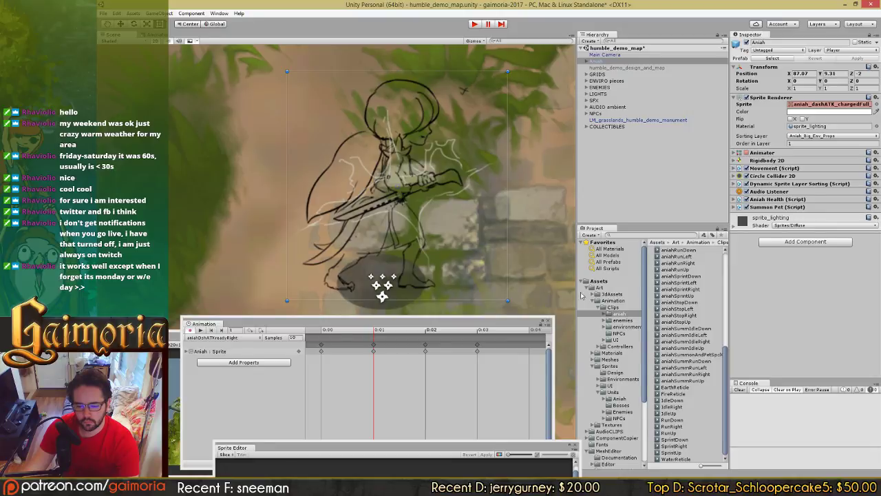
{"action": "middle_click_drag", "start_coordinate": [485, 239], "coordinate": [489, 239]}
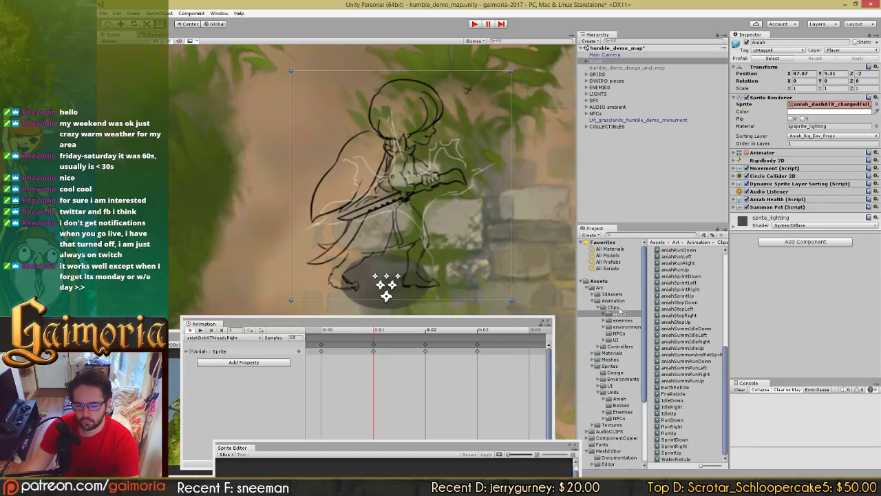
{"action": "middle_click_drag", "start_coordinate": [497, 189], "coordinate": [504, 190]}
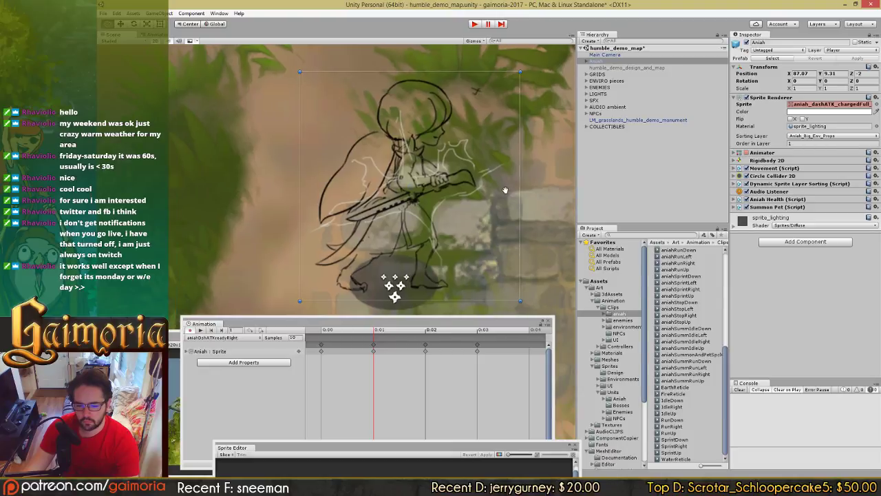
{"action": "left_click", "coordinate": [587, 61]}
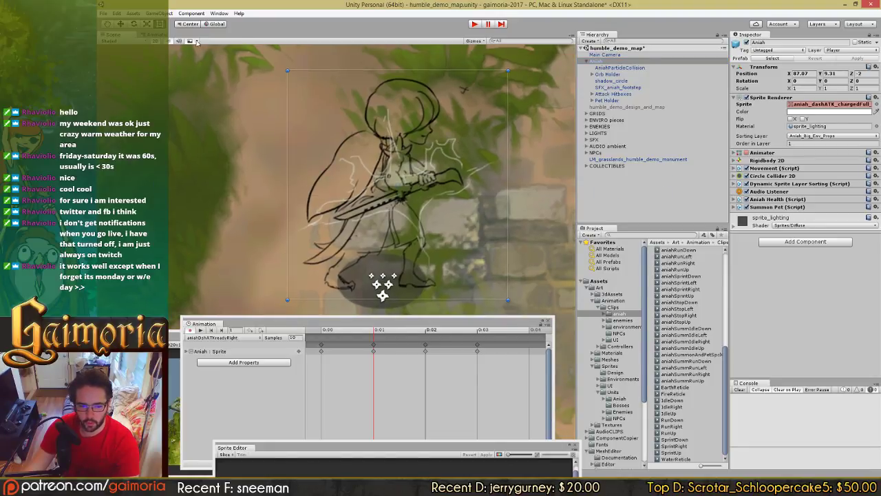
{"action": "left_click", "coordinate": [150, 35]}
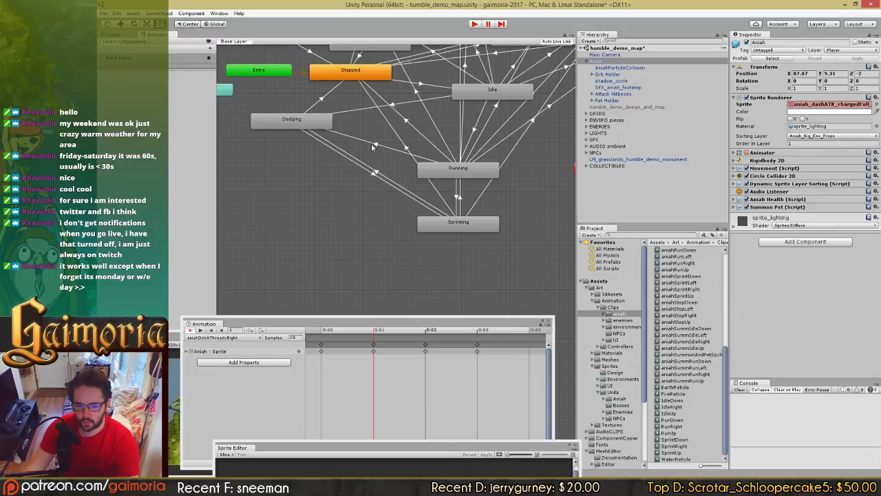
Step: Open the blend tree assigned to the Summoning Stationary state for editing
{"action": "middle_click_drag", "start_coordinate": [371, 148], "coordinate": [342, 283]}
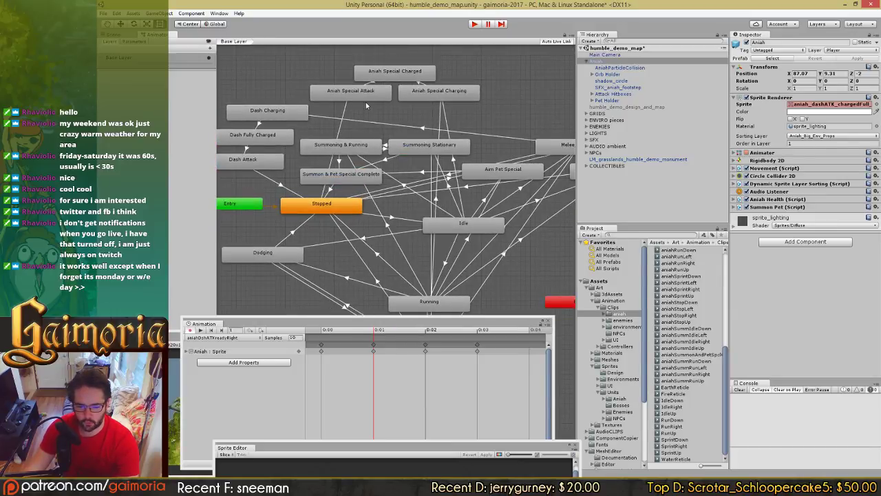
{"action": "mouse_move", "coordinate": [535, 249]}
{"action": "middle_mouse_down"}
{"action": "mouse_move", "coordinate": [433, 204]}
{"action": "mouse_move", "coordinate": [560, 194]}
{"action": "mouse_move", "coordinate": [536, 226]}
{"action": "mouse_move", "coordinate": [541, 245]}
{"action": "mouse_move", "coordinate": [541, 220]}
{"action": "middle_mouse_up"}
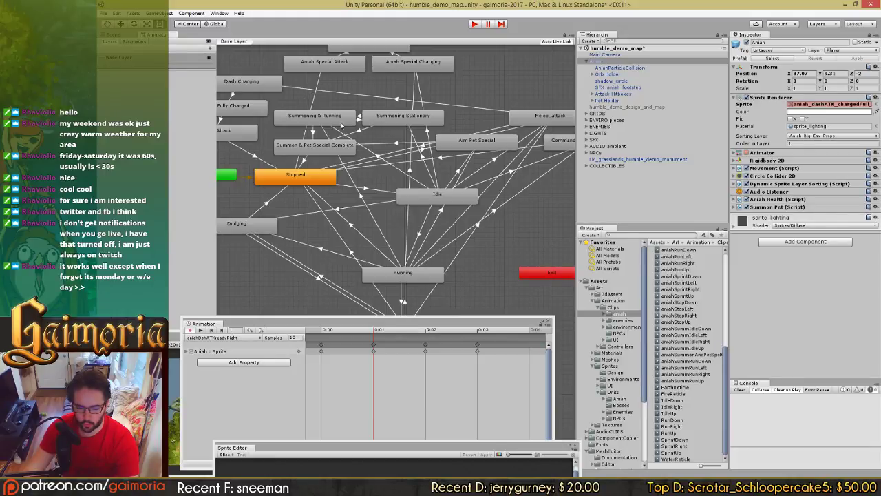
{"action": "left_click", "coordinate": [376, 119]}
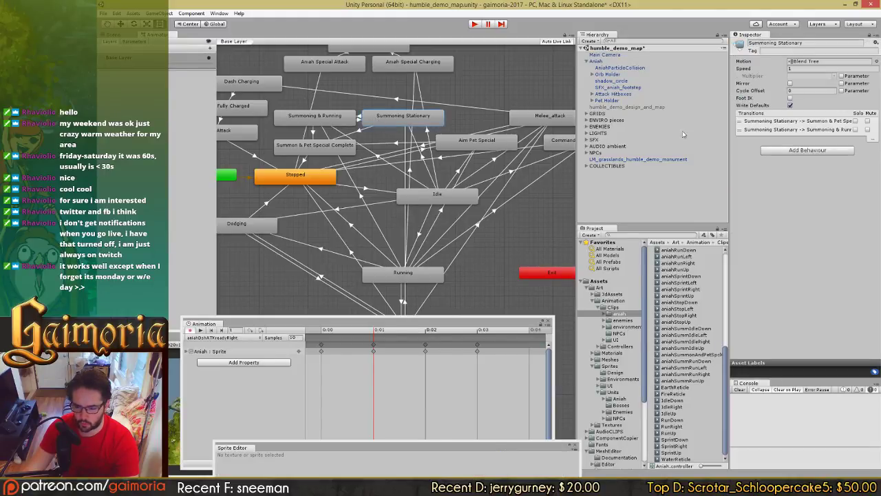
{"action": "double_click", "coordinate": [791, 62]}
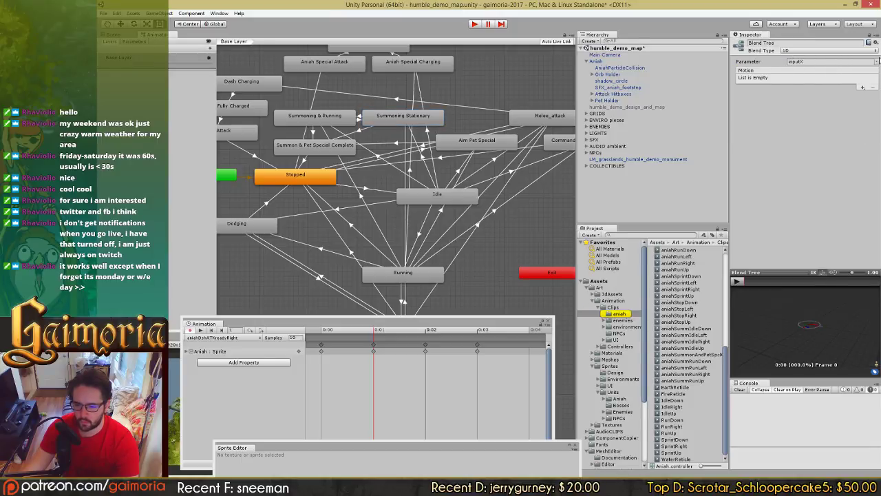
Step: Set the blend tree's type to 2D Freeform Cartesian with inputX and inputY as its parameters
{"action": "left_click", "coordinate": [873, 51]}
{"action": "left_click", "coordinate": [854, 83]}
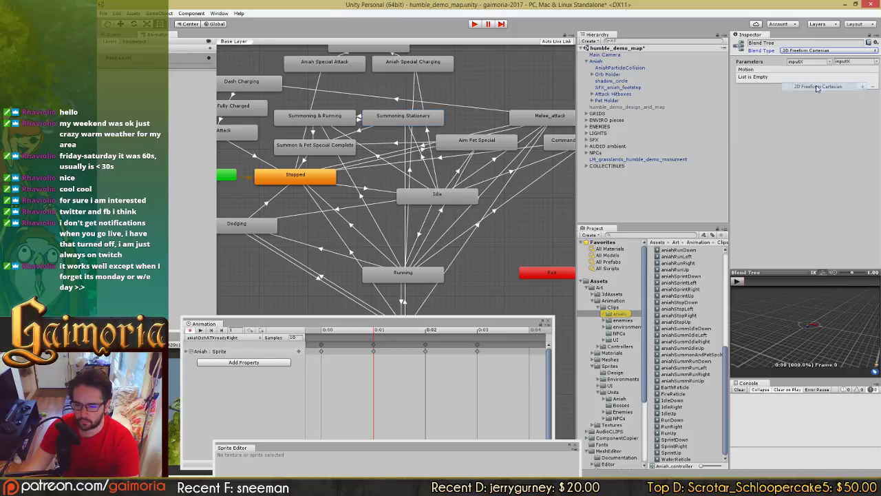
{"action": "left_click", "coordinate": [864, 62]}
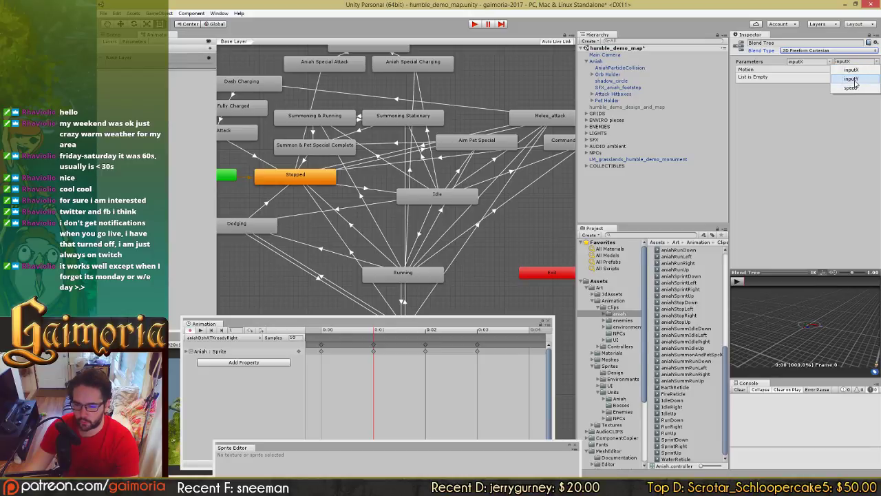
{"action": "left_click", "coordinate": [854, 78]}
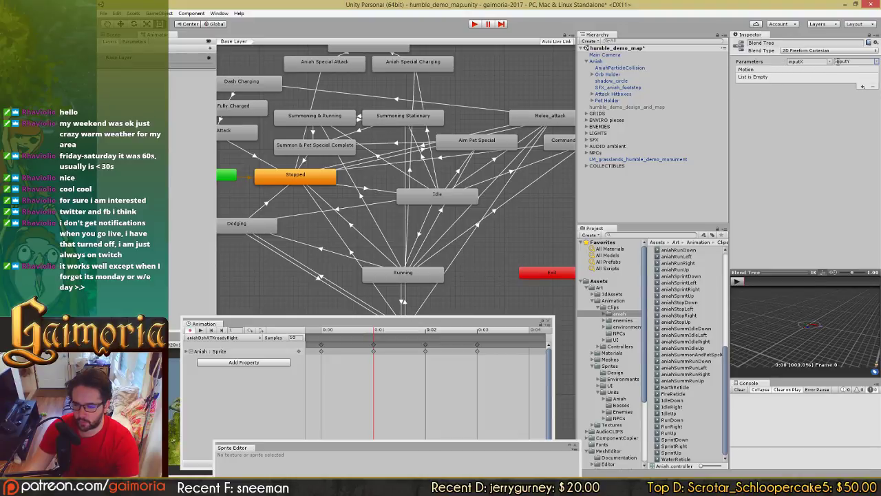
Step: Add four empty motion fields to the Summoning Stationary blend tree
{"action": "left_click", "coordinate": [865, 88]}
{"action": "left_click", "coordinate": [860, 93]}
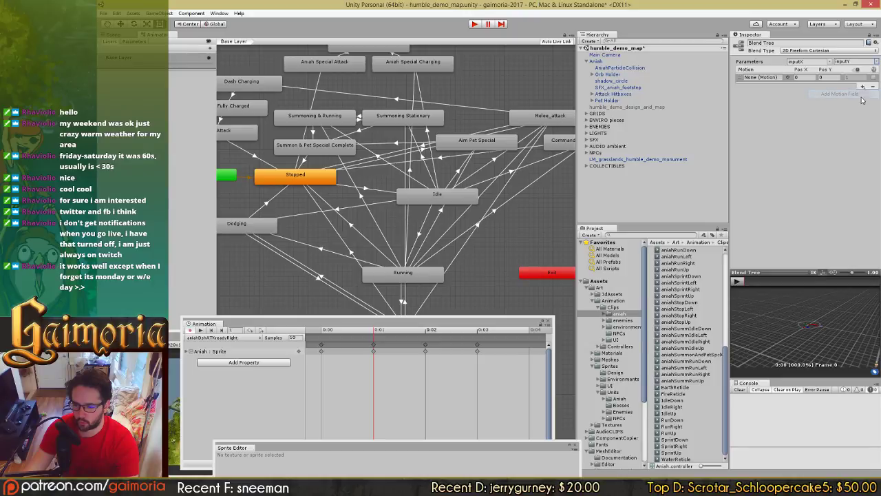
{"action": "left_click", "coordinate": [862, 86]}
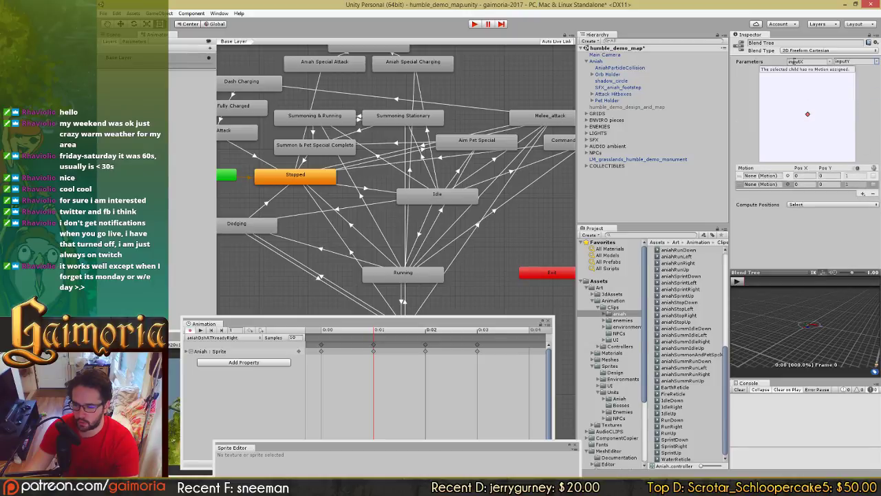
{"action": "left_click", "coordinate": [862, 194]}
{"action": "left_click", "coordinate": [861, 201]}
{"action": "left_click", "coordinate": [863, 203]}
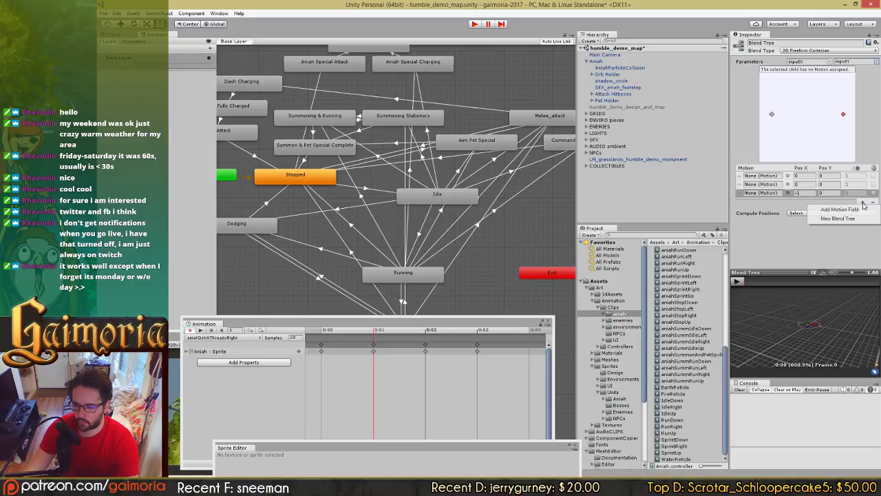
{"action": "left_click", "coordinate": [861, 210]}
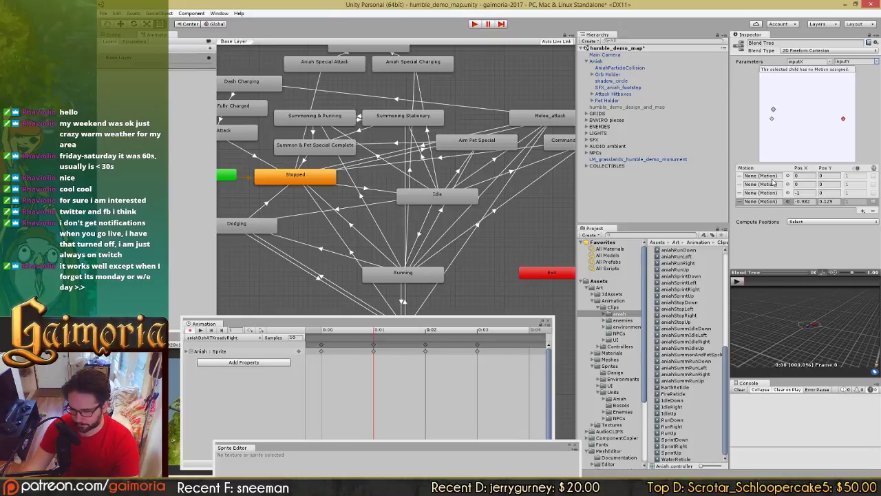
Step: Set the blend tree's first motion position to (0, 1), the second to (0, -1) and the fourth to (1, 0)
{"action": "left_click", "coordinate": [829, 176]}
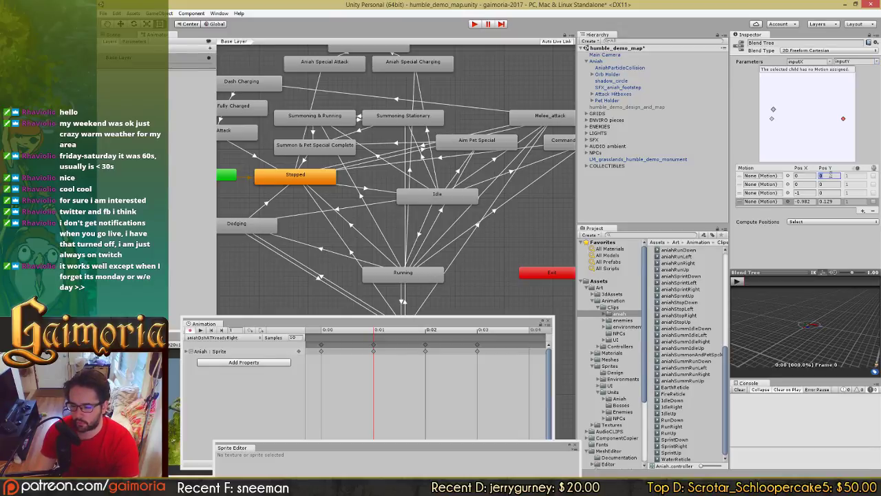
{"action": "type", "text": "1"}
{"action": "key", "text": "Tab"}
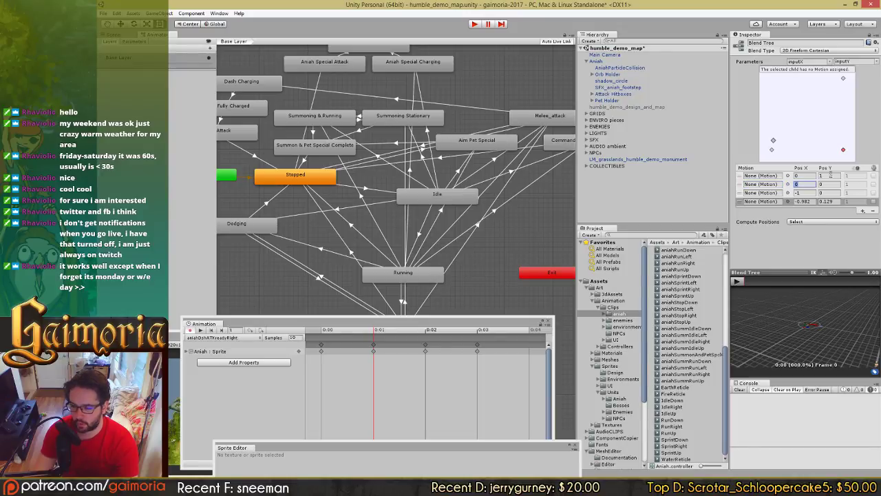
{"action": "key", "text": "Tab"}
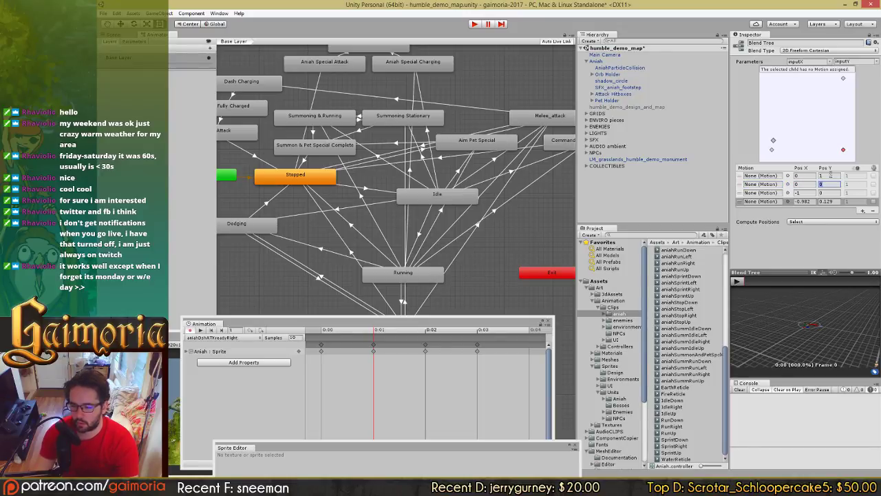
{"action": "type", "text": "-1"}
{"action": "key", "text": "Tab"}
{"action": "key", "text": "Tab"}
{"action": "key", "text": "Tab"}
{"action": "key", "text": "Tab"}
{"action": "key", "text": "Tab"}
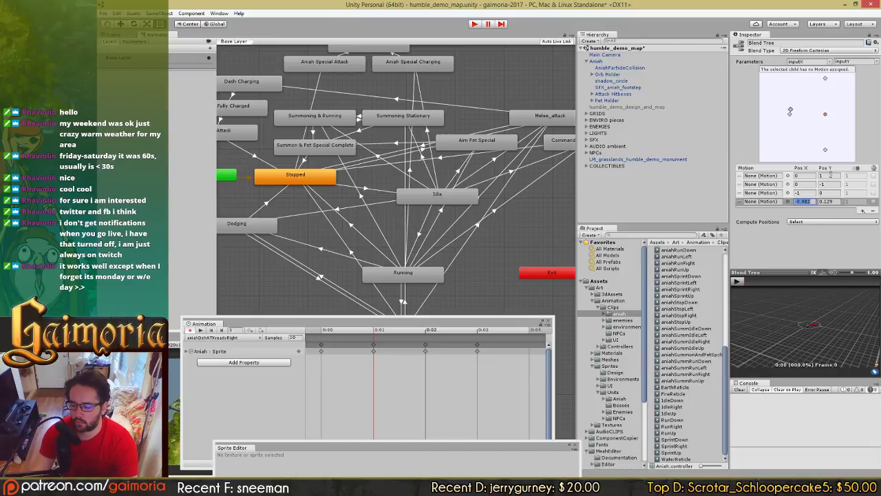
{"action": "type", "text": "1"}
{"action": "key", "text": "Tab"}
{"action": "type", "text": "0"}
{"action": "key", "text": "Return"}
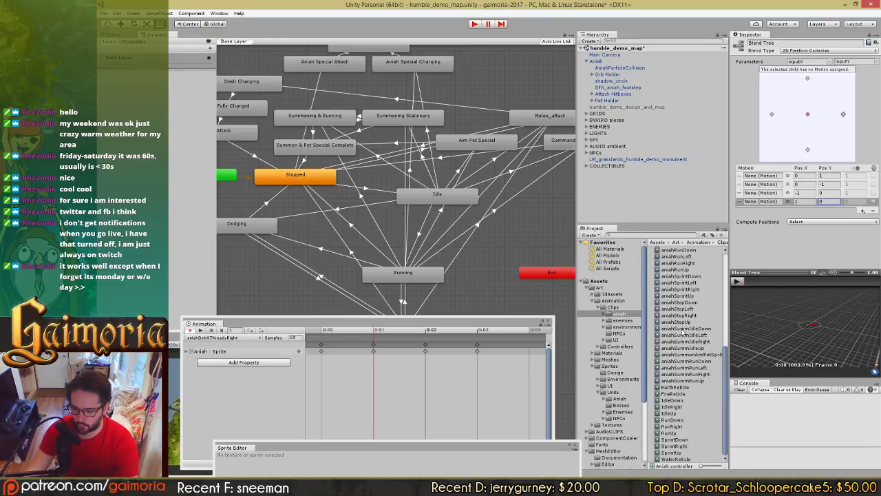
Step: Assign aniahSummIdleDown, Left, Right and Up to the (0, -1), (-1, 0), (1, 0) and (0, 1) motions, and reopen the blend tree from its state
{"action": "left_click_drag", "start_coordinate": [686, 329], "coordinate": [765, 186]}
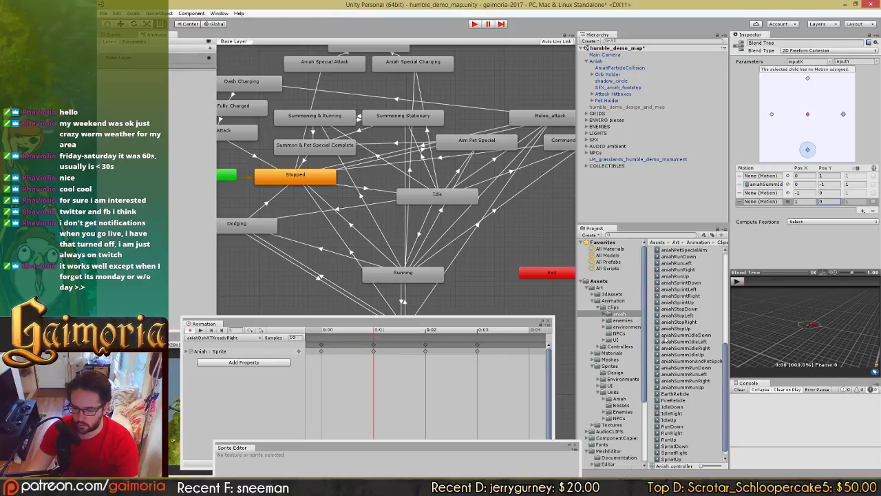
{"action": "left_click_drag", "start_coordinate": [693, 343], "coordinate": [769, 199]}
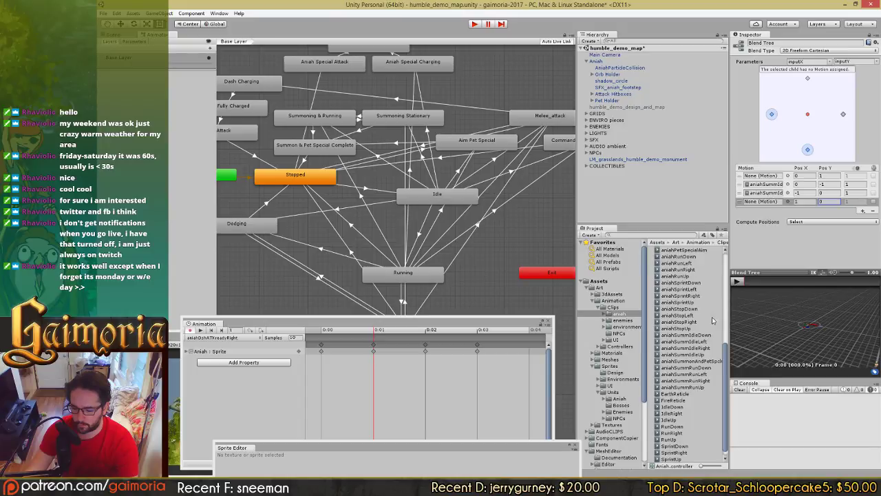
{"action": "mouse_move", "coordinate": [691, 349]}
{"action": "left_mouse_down"}
{"action": "mouse_move", "coordinate": [767, 252]}
{"action": "mouse_move", "coordinate": [771, 203]}
{"action": "left_mouse_up"}
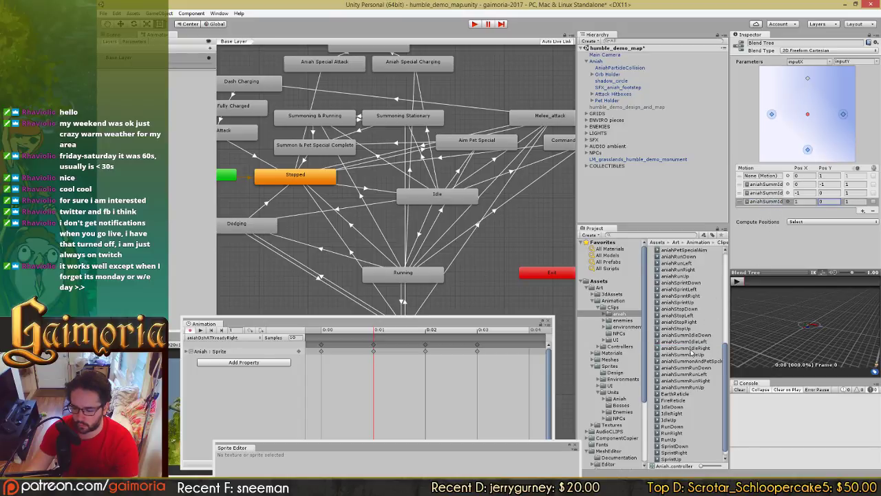
{"action": "left_click_drag", "start_coordinate": [700, 357], "coordinate": [765, 177]}
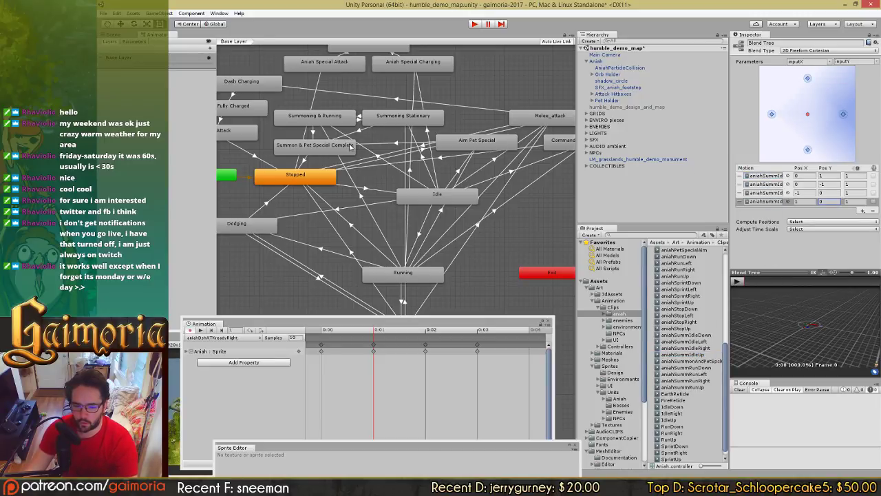
{"action": "left_click", "coordinate": [401, 116]}
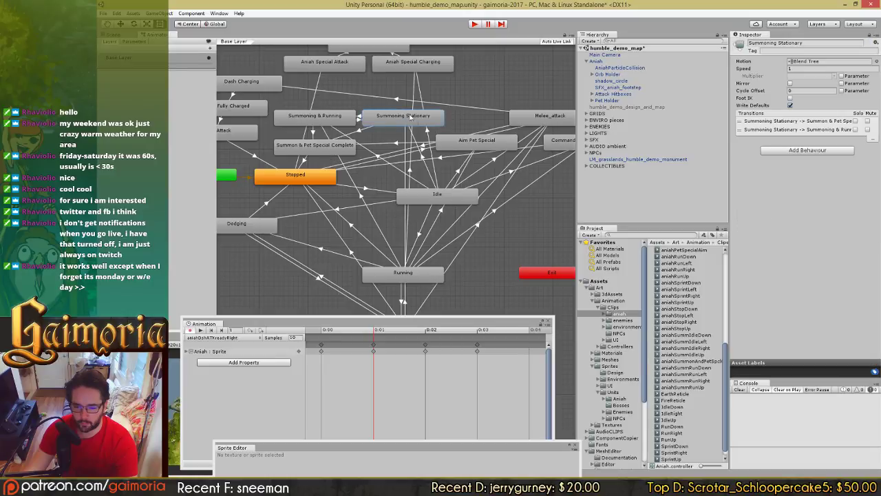
{"action": "left_click", "coordinate": [794, 61]}
{"action": "double_click", "coordinate": [794, 62]}
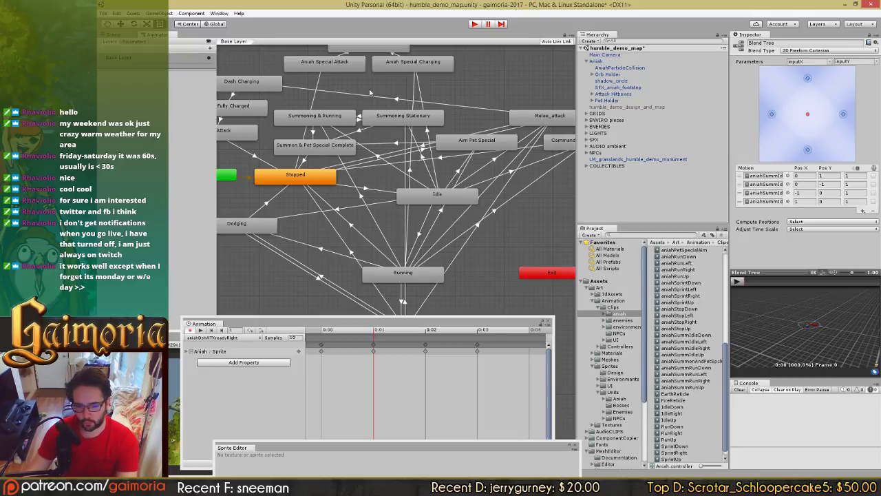
Step: With Aniah visible in the scene, delete all existing sprite keyframes from the aniahSummIdleDown clip
{"action": "left_click", "coordinate": [379, 117]}
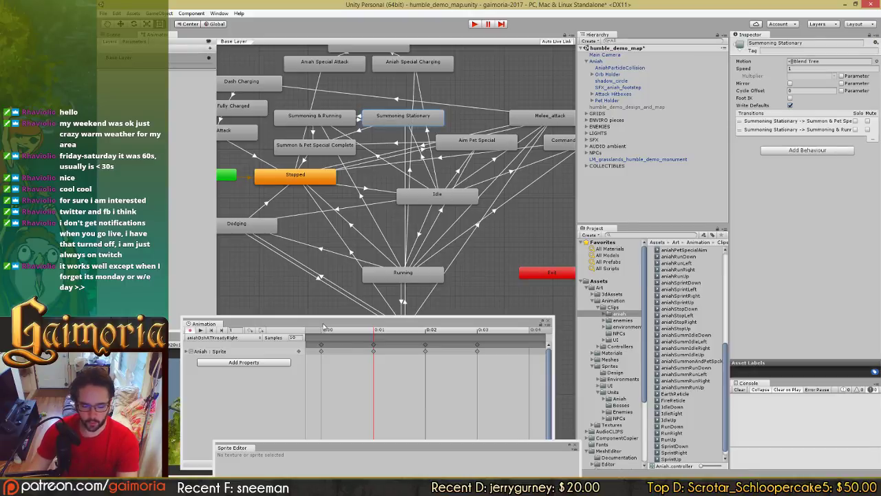
{"action": "left_click", "coordinate": [114, 34]}
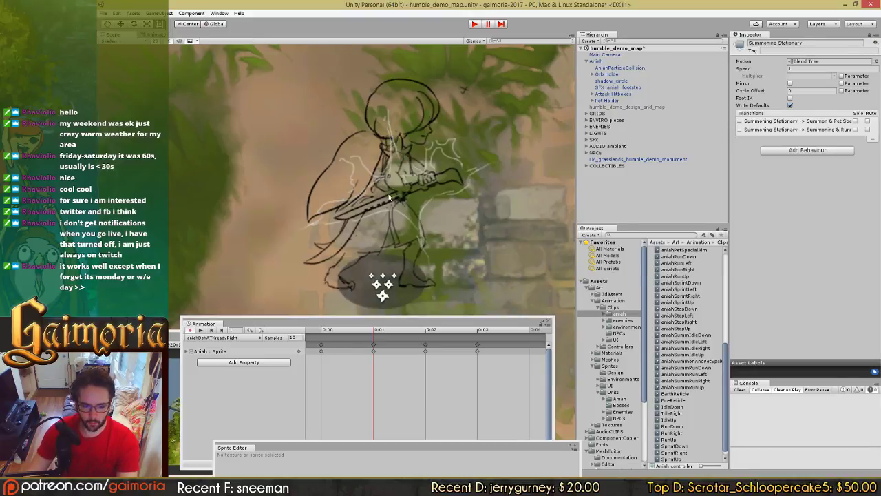
{"action": "scroll", "coordinate": [289, 207], "scroll_direction": "down", "scroll_amount": 2}
{"action": "middle_click_drag", "start_coordinate": [289, 206], "coordinate": [334, 208]}
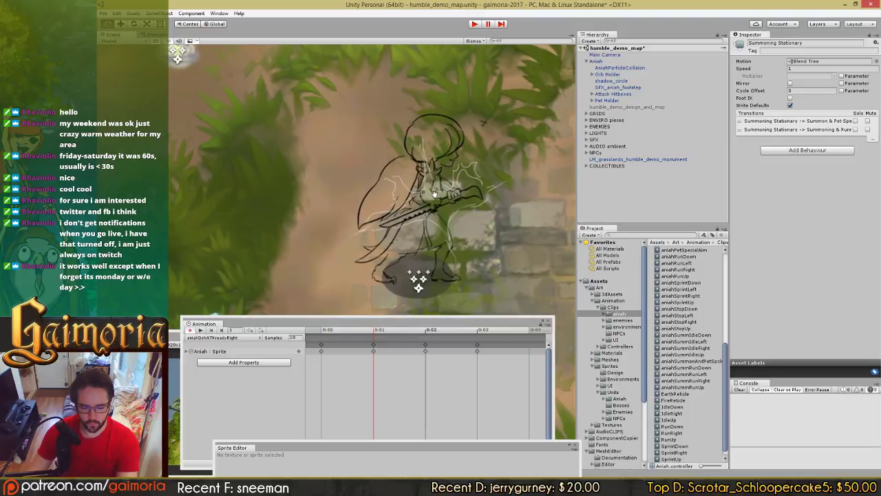
{"action": "left_click", "coordinate": [228, 338]}
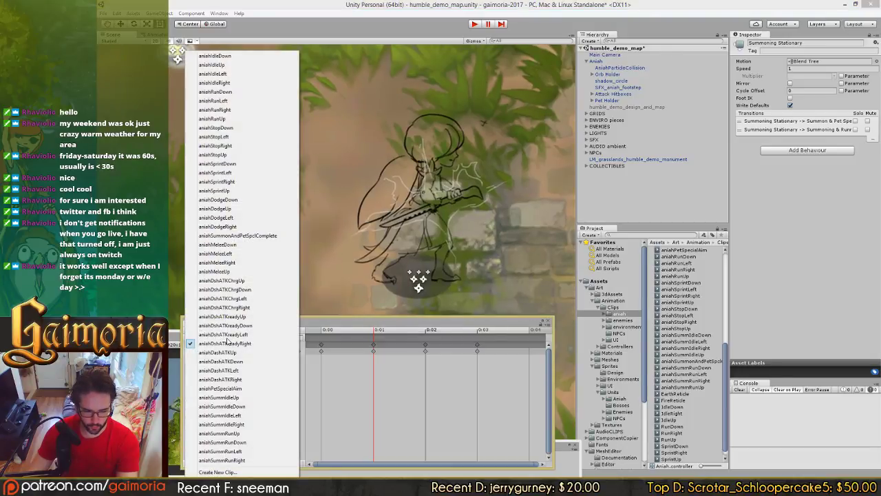
{"action": "left_click", "coordinate": [226, 406]}
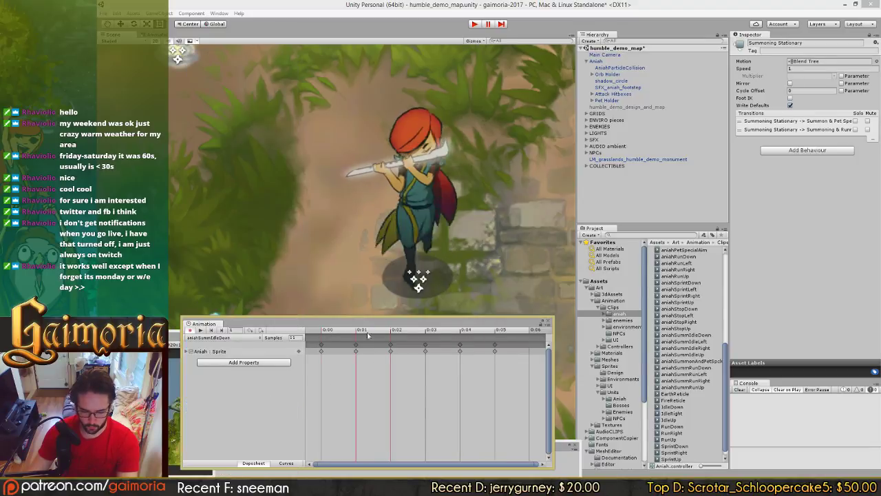
{"action": "left_click_drag", "start_coordinate": [368, 336], "coordinate": [321, 335]}
{"action": "left_click_drag", "start_coordinate": [518, 374], "coordinate": [307, 341]}
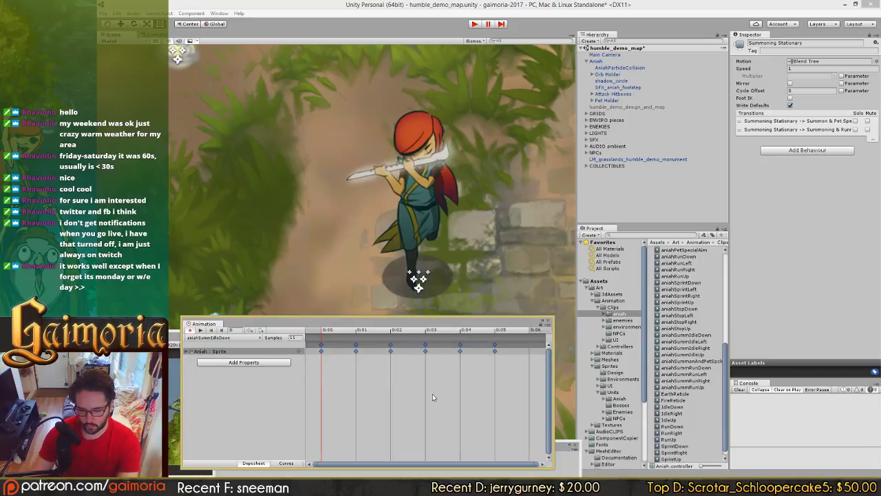
{"action": "key", "text": "Delete"}
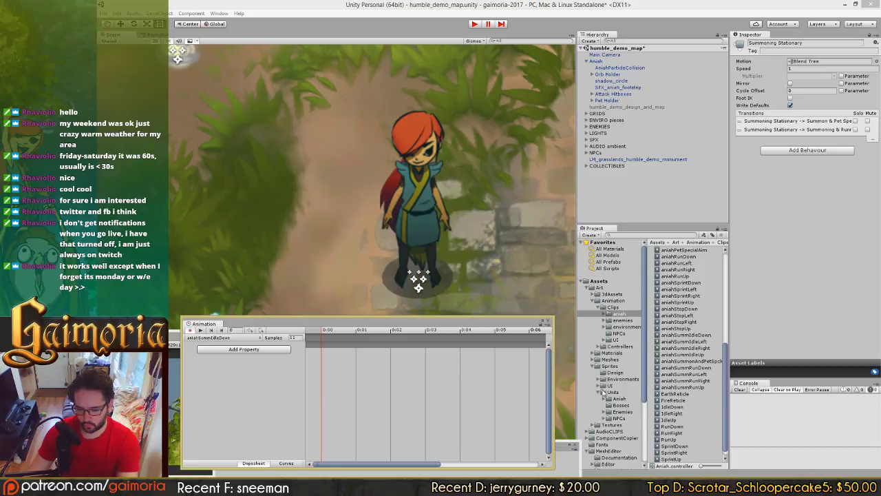
Step: Fill the aniahSummIdleDown clip with sprites aniah_summoning_idle_0 to aniah_summoning_idle_5 from the Aniah sprites folder and preview its playback
{"action": "left_click", "coordinate": [617, 398]}
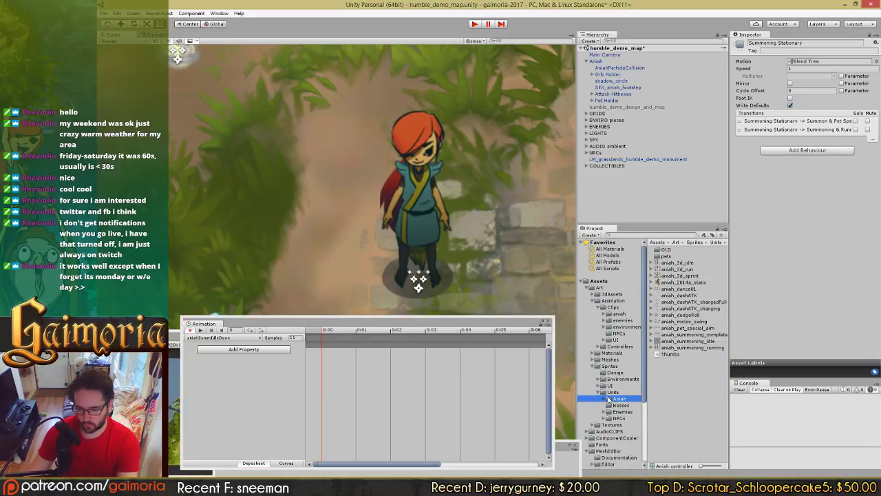
{"action": "left_click", "coordinate": [651, 340]}
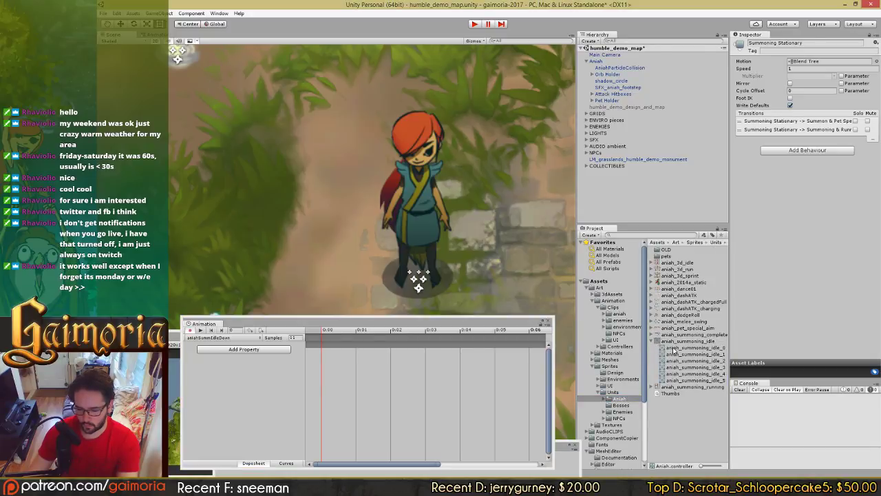
{"action": "left_click", "coordinate": [673, 348]}
{"action": "left_click", "coordinate": [690, 381], "text": "shift"}
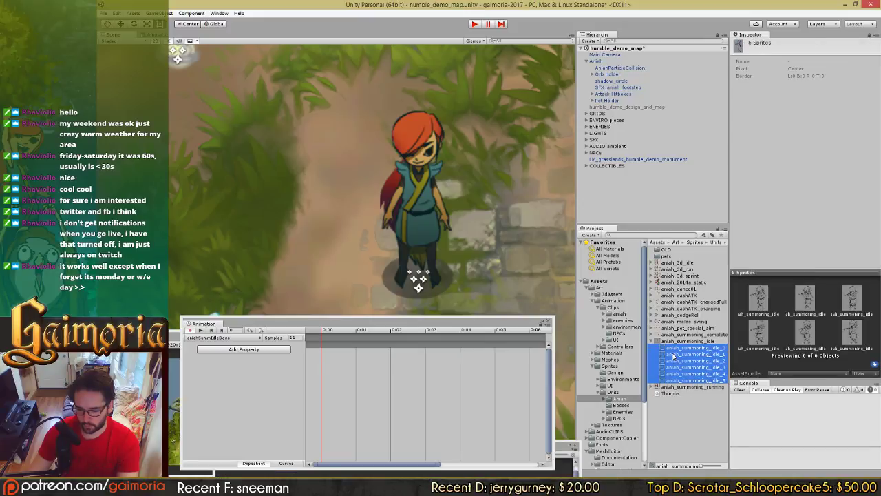
{"action": "left_click_drag", "start_coordinate": [662, 351], "coordinate": [348, 354]}
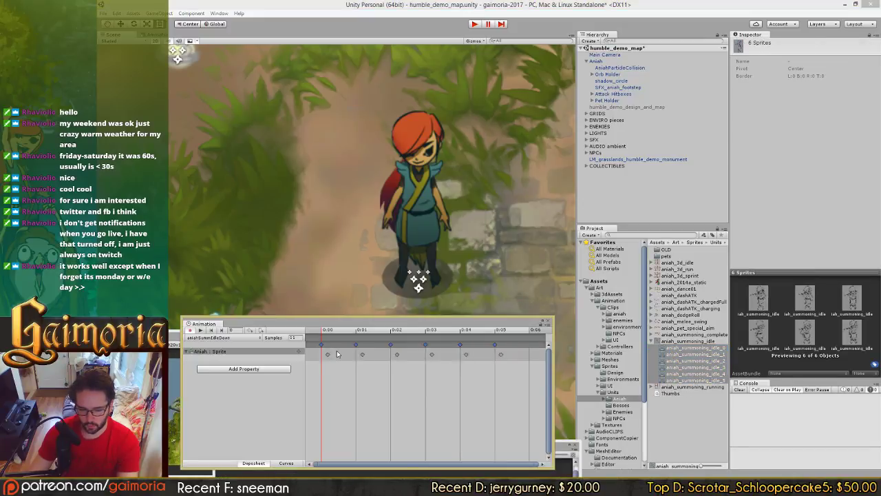
{"action": "middle_click_drag", "start_coordinate": [404, 253], "coordinate": [380, 250]}
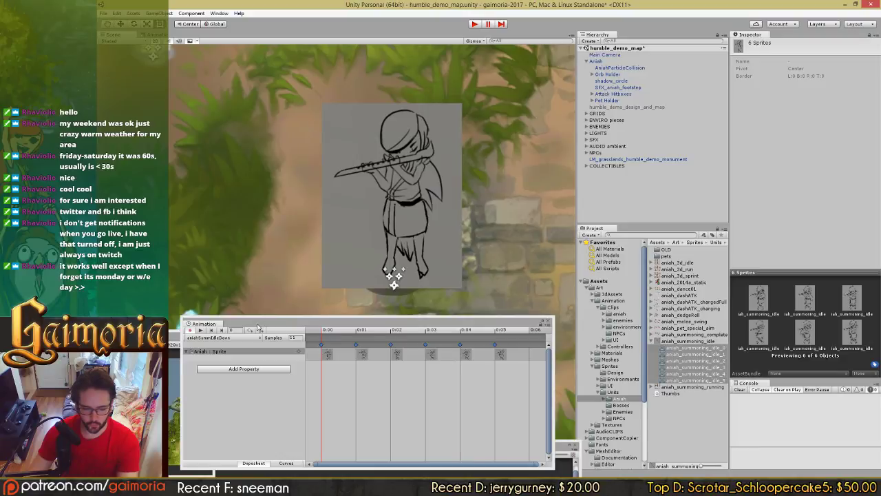
{"action": "left_click", "coordinate": [201, 330]}
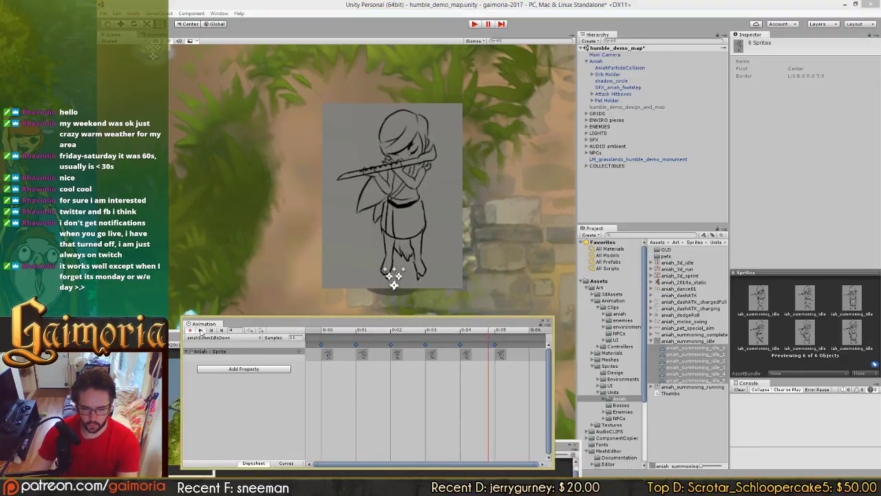
{"action": "left_click", "coordinate": [200, 330]}
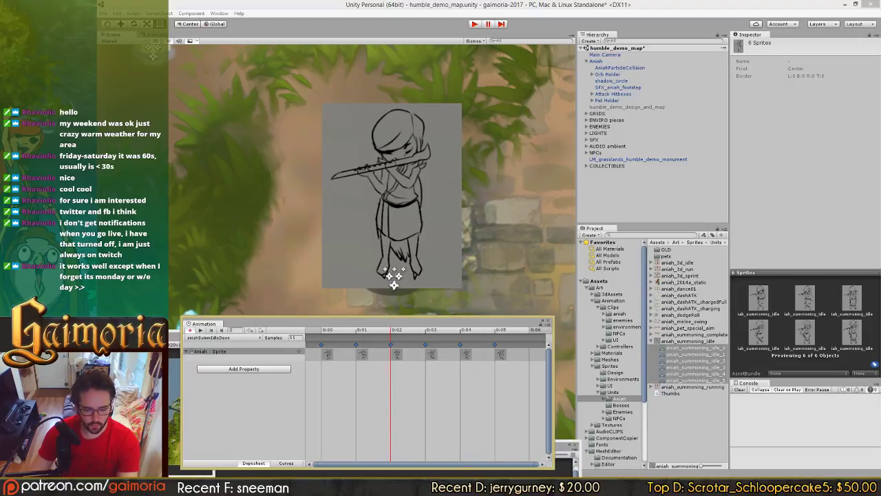
Step: Switch to Photoshop, hide the grey background layer of aniah_summoning_idle.psd and save the document
{"action": "key", "text": "alt+Tab"}
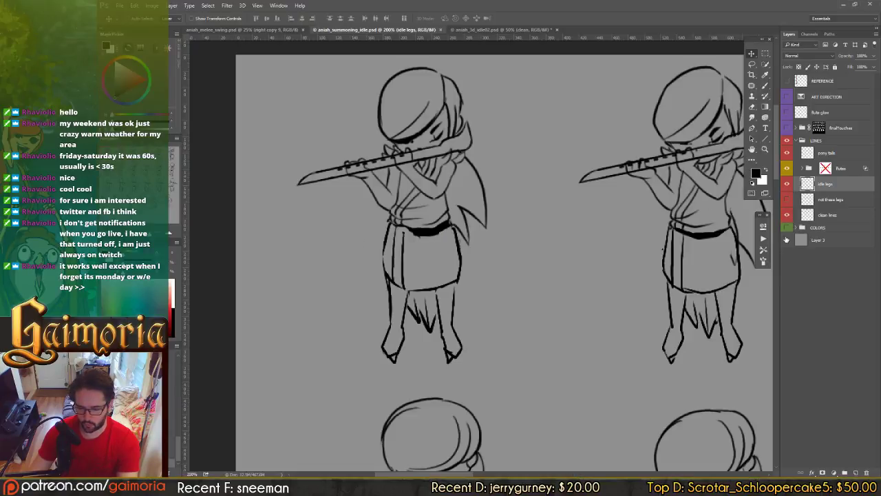
{"action": "left_click", "coordinate": [786, 239]}
{"action": "key", "text": "ctrl+s"}
{"action": "key", "text": "ctrl+shift+s"}
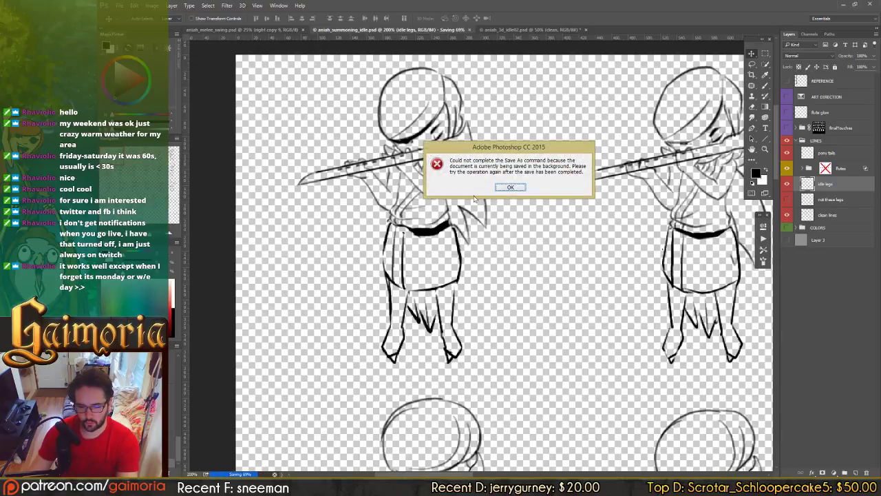
{"action": "key", "text": "Return"}
Step: Save a PNG copy of the sprite sheet over the existing aniah_summoning_idle.png in the movement folder
{"action": "key", "text": "ctrl+shift+s"}
{"action": "left_click", "coordinate": [411, 266]}
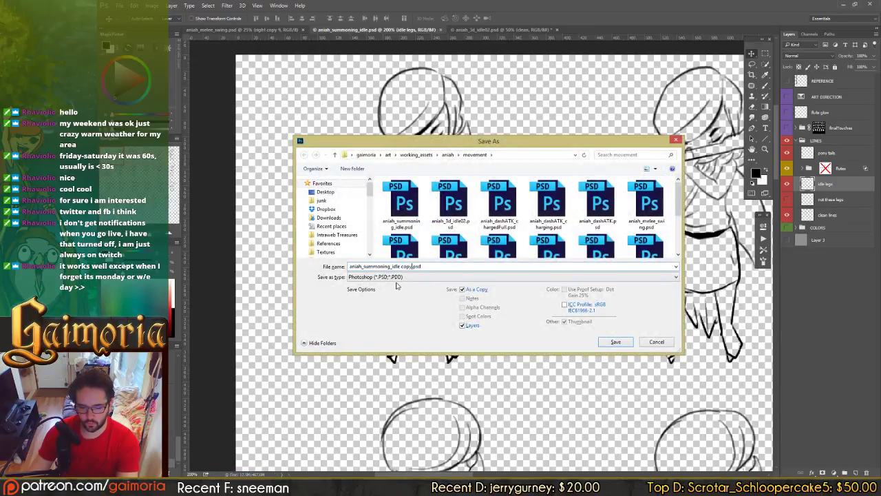
{"action": "left_click", "coordinate": [396, 277]}
{"action": "left_click", "coordinate": [385, 374]}
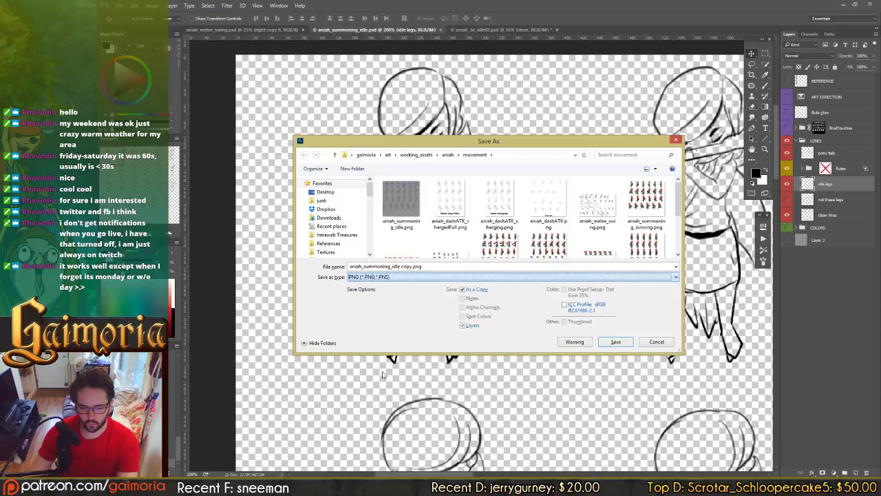
{"action": "double_click", "coordinate": [402, 201]}
{"action": "key", "text": "y"}
{"action": "key", "text": "Return"}
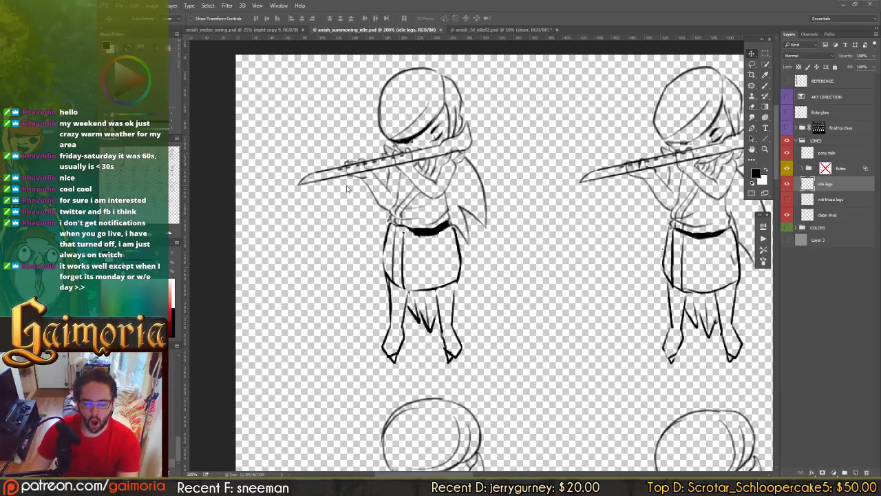
Step: Switch back to Unity, select the aniah_summoning_idle sheet and arrange the Animation and Sprite Editor windows to show its first sprite up close
{"action": "key", "text": "alt+Tab"}
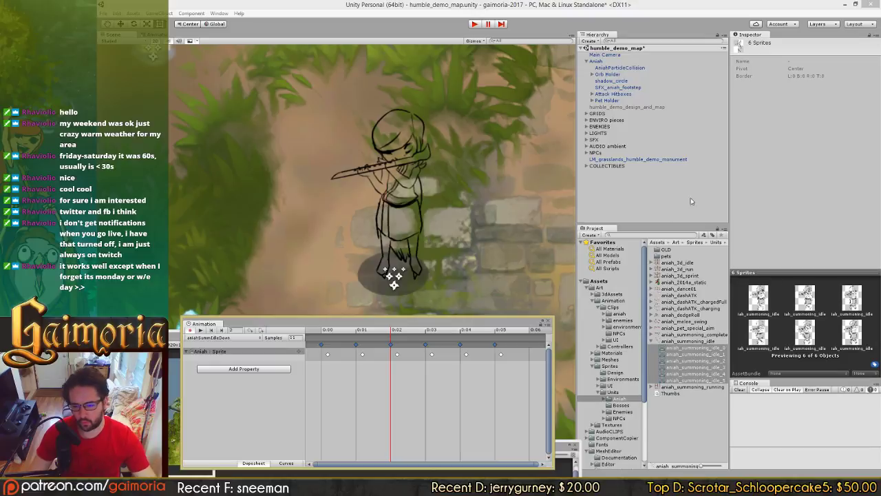
{"action": "left_click", "coordinate": [709, 342]}
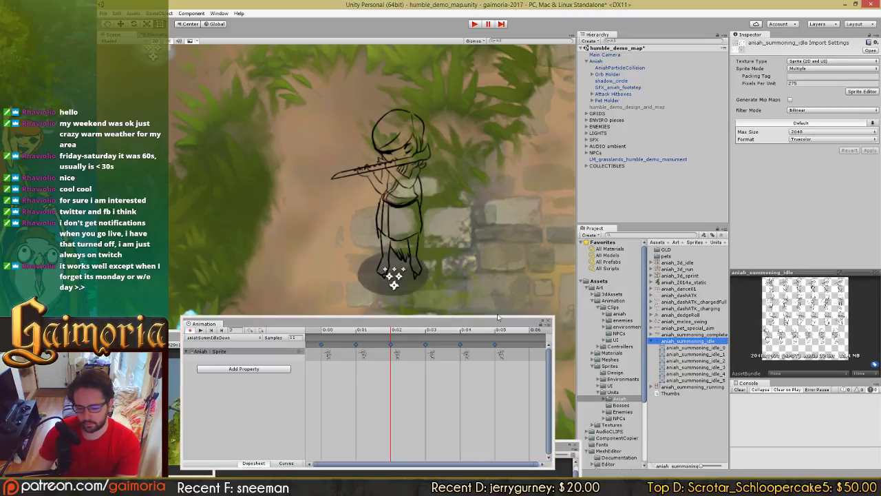
{"action": "left_click_drag", "start_coordinate": [444, 323], "coordinate": [364, 246]}
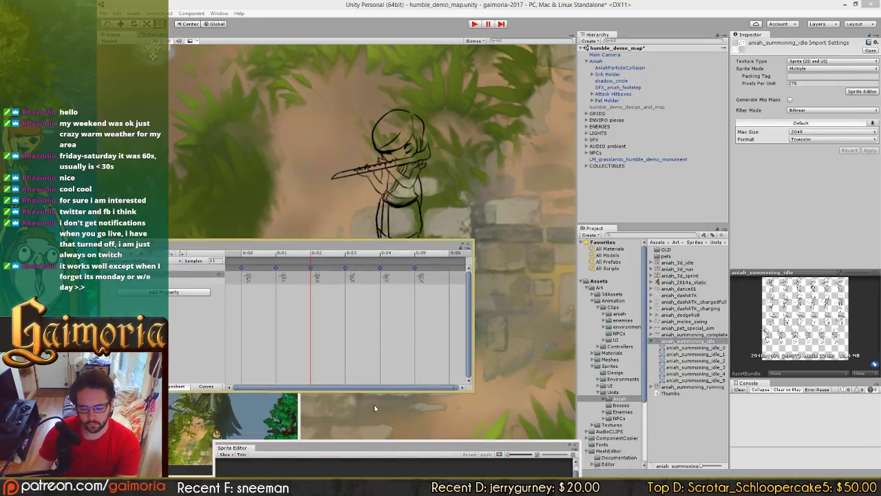
{"action": "left_click_drag", "start_coordinate": [411, 452], "coordinate": [724, 228]}
{"action": "scroll", "coordinate": [611, 383], "scroll_direction": "up", "scroll_amount": 10}
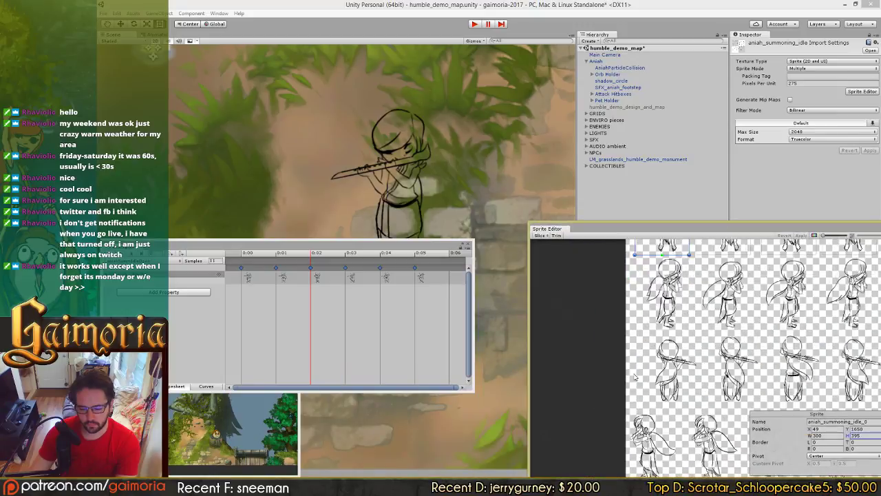
{"action": "scroll", "coordinate": [602, 383], "scroll_direction": "up", "scroll_amount": 2}
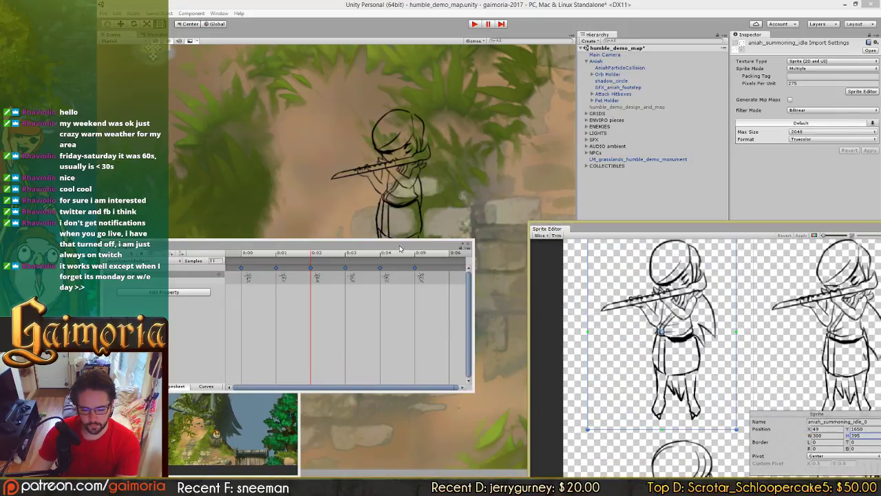
Step: Move the Animation window below Aniah and compare the first frame of aniahSummIdleDown with the regular aniahIdleDown clip
{"action": "left_click_drag", "start_coordinate": [399, 247], "coordinate": [448, 311]}
{"action": "left_click", "coordinate": [295, 320]}
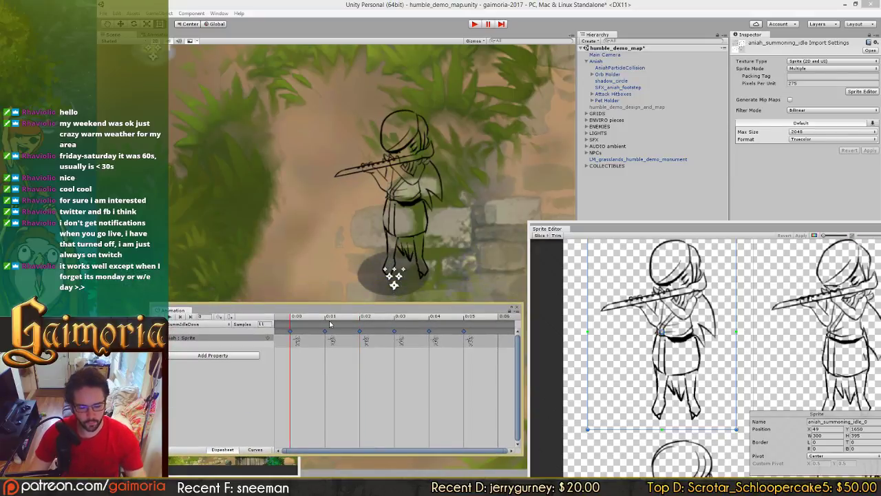
{"action": "left_click", "coordinate": [217, 324]}
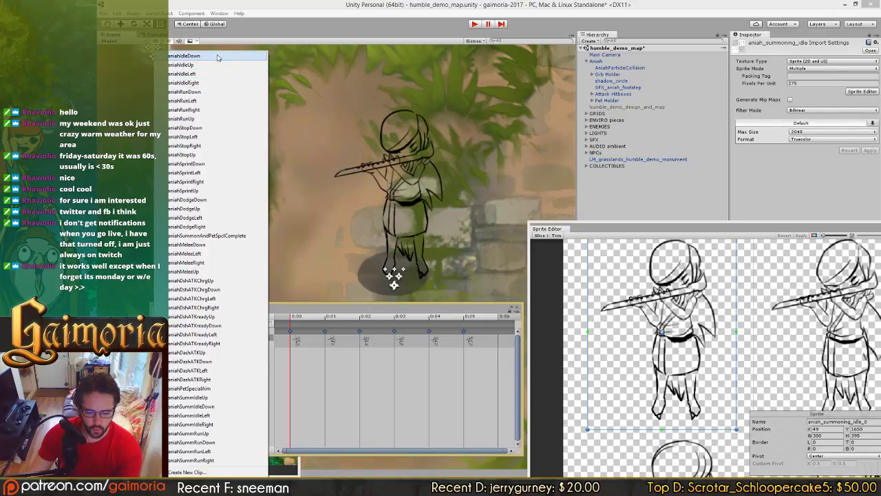
{"action": "left_click", "coordinate": [217, 56]}
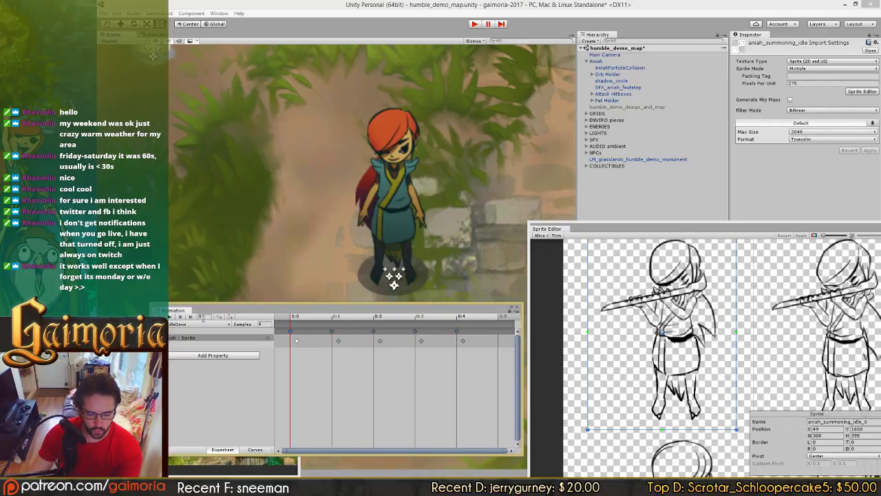
{"action": "left_click", "coordinate": [207, 325]}
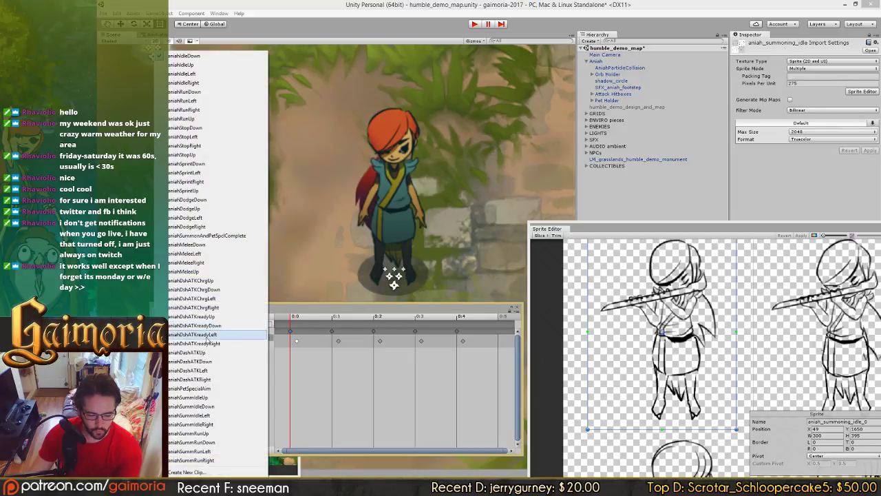
{"action": "left_click", "coordinate": [208, 406]}
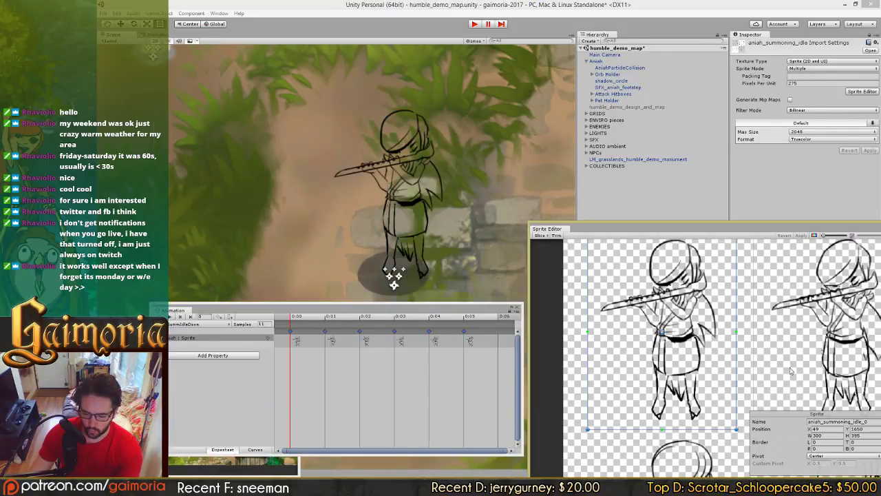
Step: Set the X position of sprite aniah_summoning_idle_0 to 56 and apply the change to the sheet
{"action": "middle_click_drag", "start_coordinate": [791, 372], "coordinate": [768, 383]}
{"action": "scroll", "coordinate": [768, 383], "scroll_direction": "down", "scroll_amount": 2}
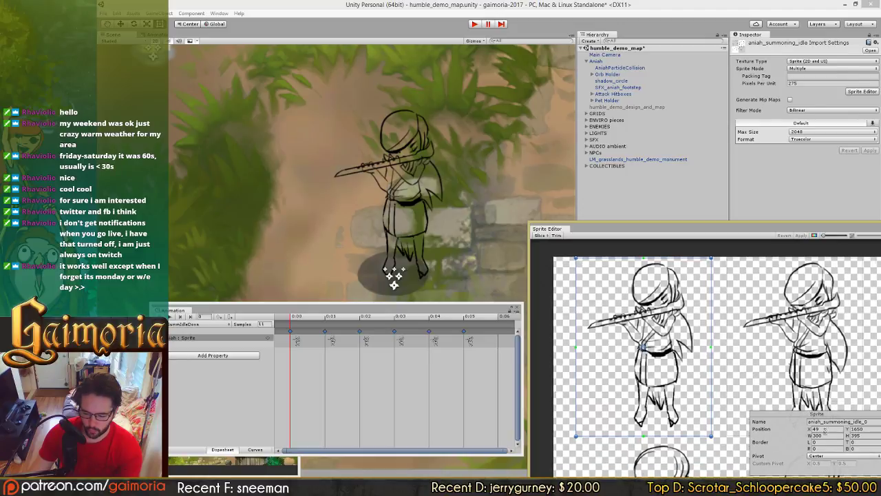
{"action": "left_click", "coordinate": [813, 429]}
{"action": "left_click_drag", "start_coordinate": [813, 429], "coordinate": [816, 432]}
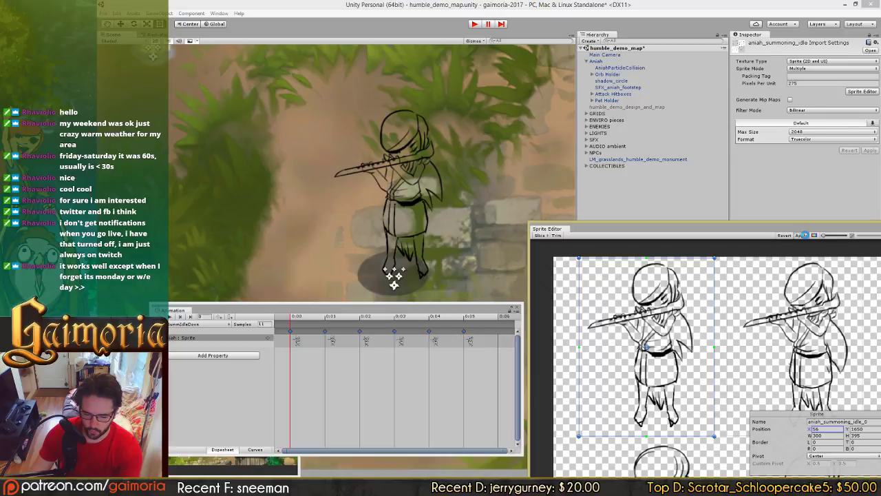
{"action": "left_click", "coordinate": [805, 235]}
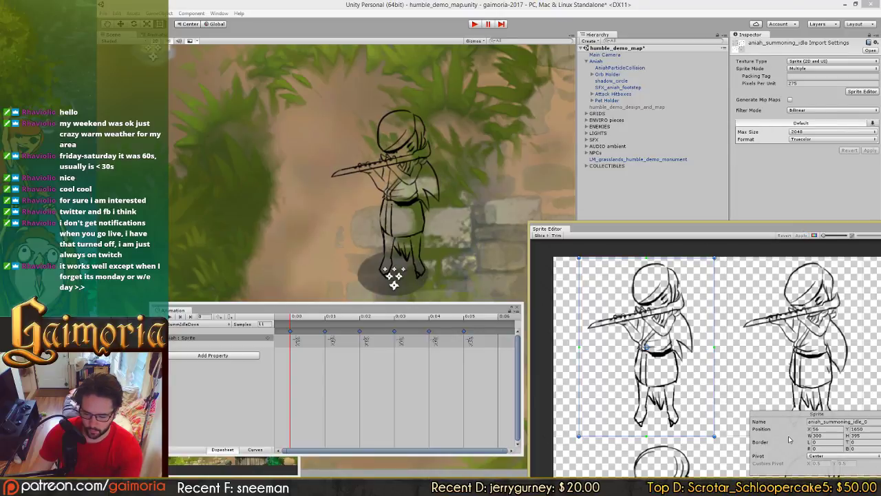
Step: Give aniah_summoning_idle_0 a custom pivot of X 0.57 and Y 0.53 and apply it
{"action": "left_click", "coordinate": [823, 457]}
{"action": "left_click", "coordinate": [823, 461]}
{"action": "left_click", "coordinate": [812, 464]}
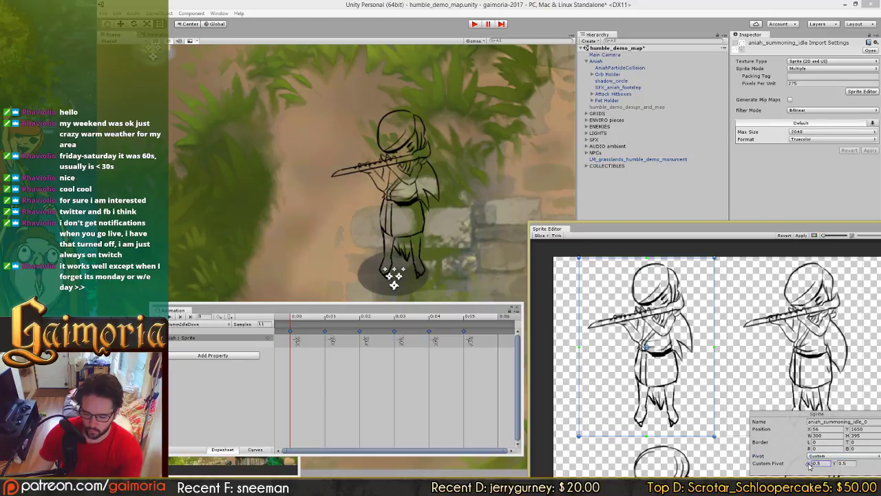
{"action": "left_click_drag", "start_coordinate": [809, 465], "coordinate": [833, 469]}
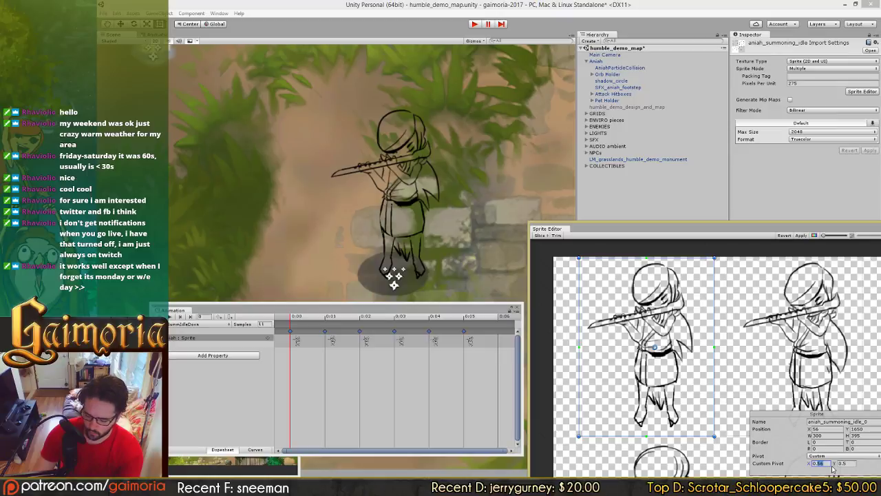
{"action": "type", "text": "0.57"}
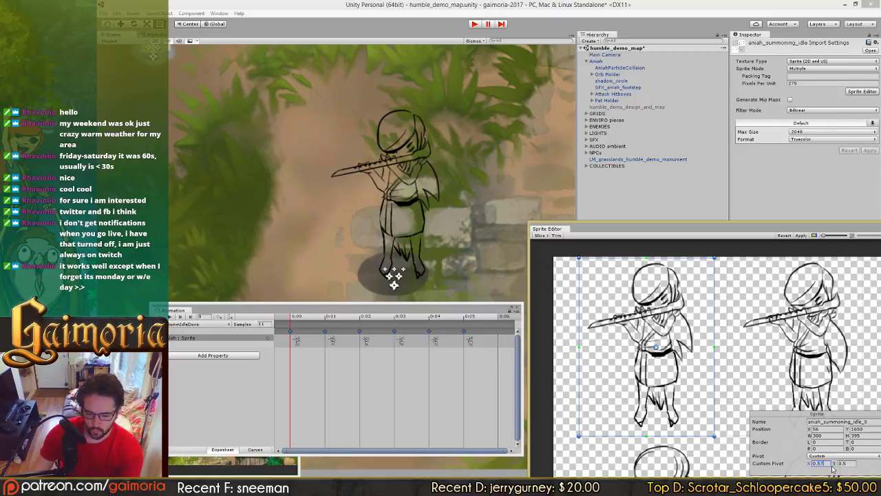
{"action": "left_click", "coordinate": [845, 464]}
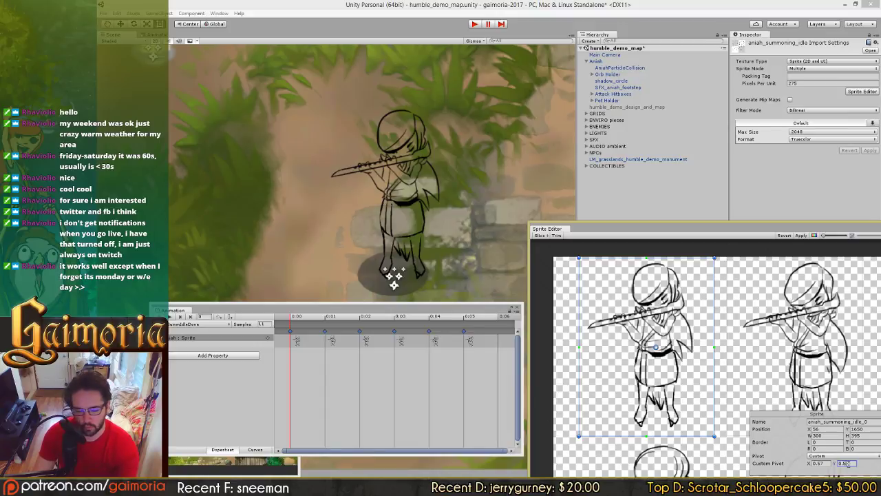
{"action": "type", "text": "0.53"}
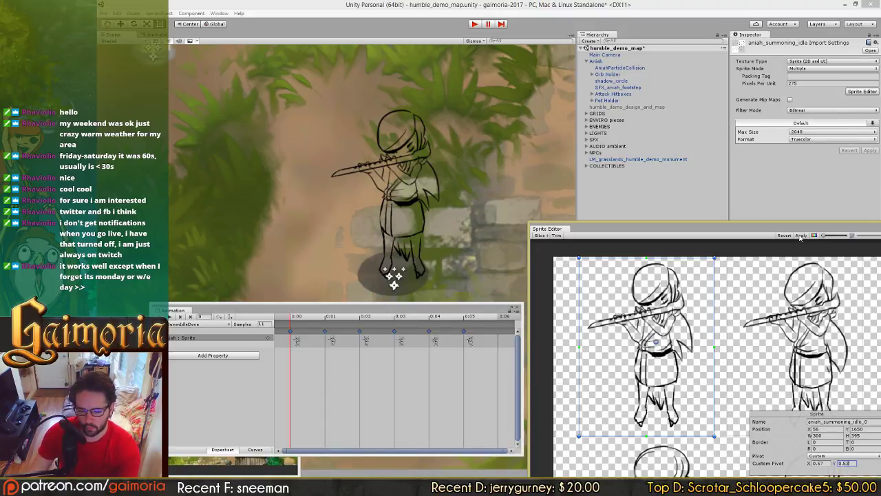
{"action": "left_click", "coordinate": [800, 235]}
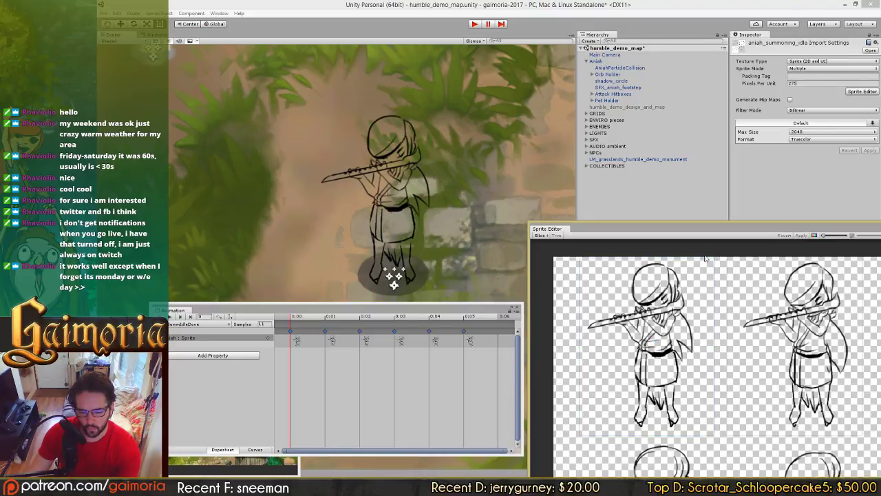
Step: Check the repositioned summoning sprite against the aniahIdleDown clip, then return to aniahSummIdleDown
{"action": "left_click", "coordinate": [188, 323]}
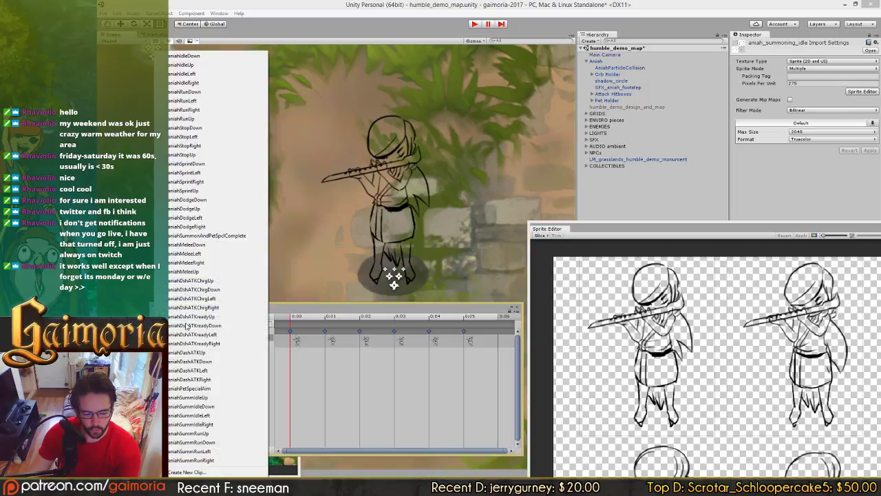
{"action": "left_click", "coordinate": [202, 62]}
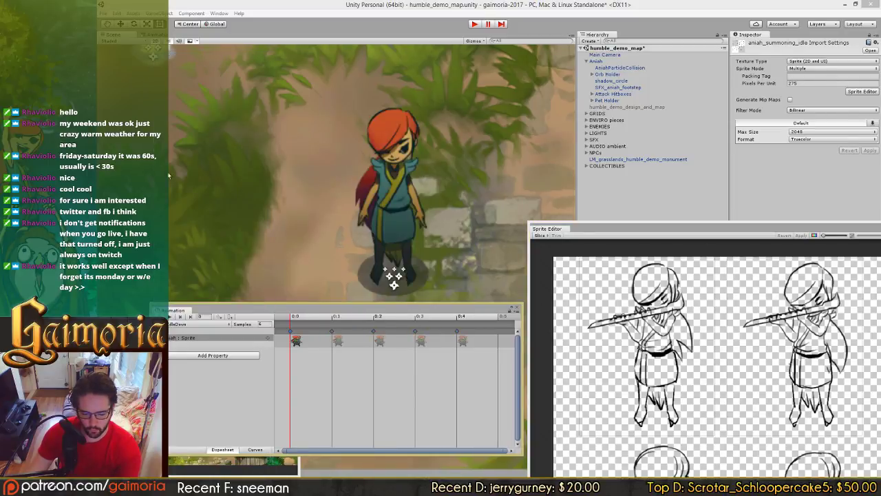
{"action": "left_click", "coordinate": [186, 323]}
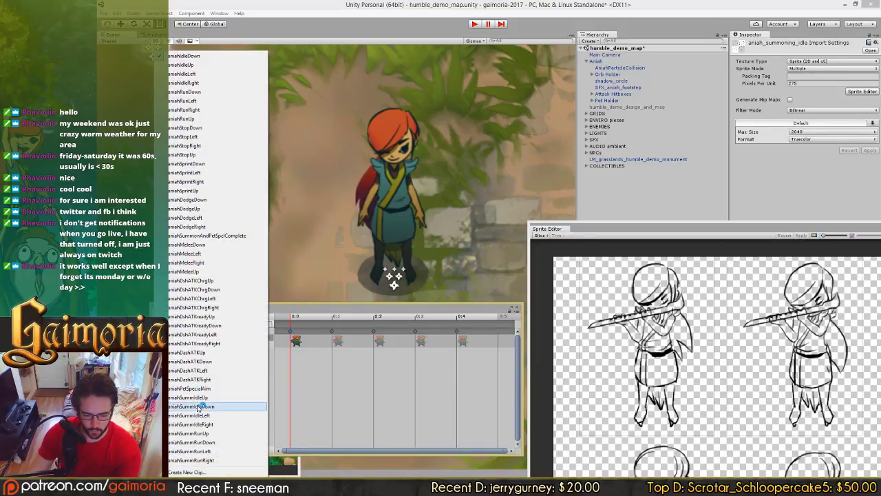
{"action": "left_click", "coordinate": [199, 407]}
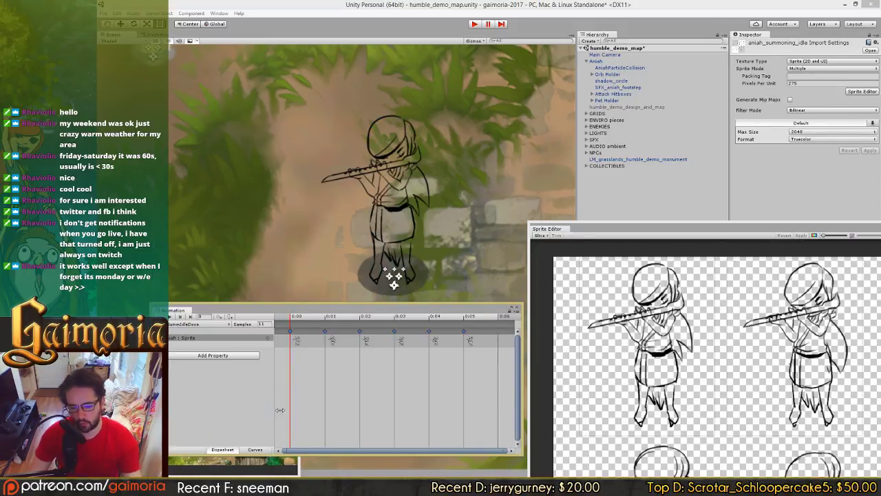
Step: Move the Sprite Editor clear of the Inspector and give aniah_summoning_idle_1 a custom pivot of X 0.57 and Y 0.53
{"action": "left_click", "coordinate": [691, 301]}
{"action": "left_click_drag", "start_coordinate": [707, 228], "coordinate": [548, 121]}
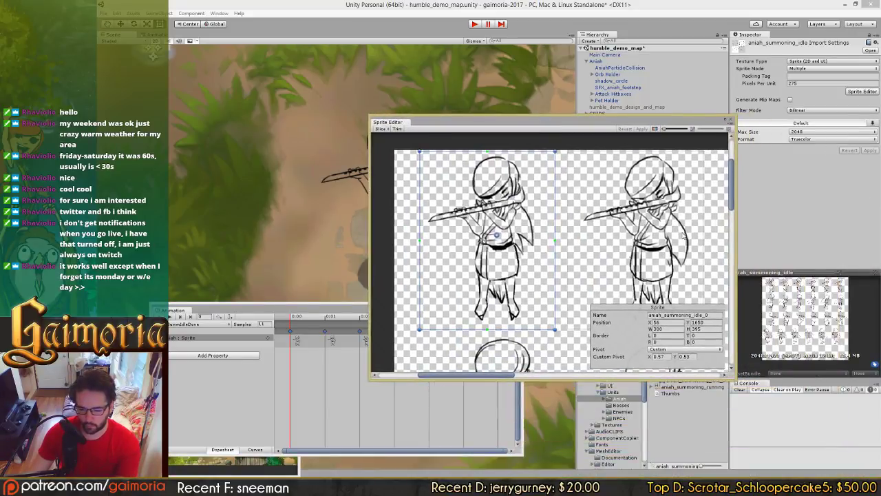
{"action": "middle_click_drag", "start_coordinate": [684, 236], "coordinate": [628, 234]}
{"action": "left_click", "coordinate": [629, 234]}
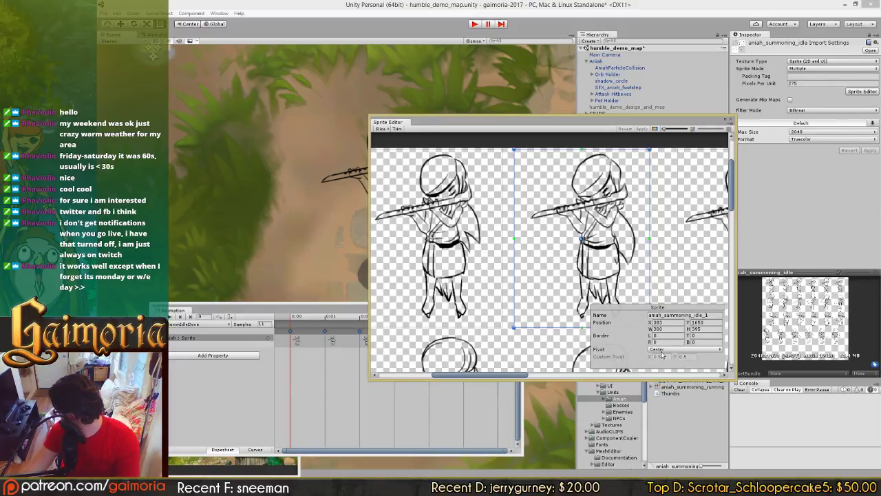
{"action": "left_click", "coordinate": [661, 351]}
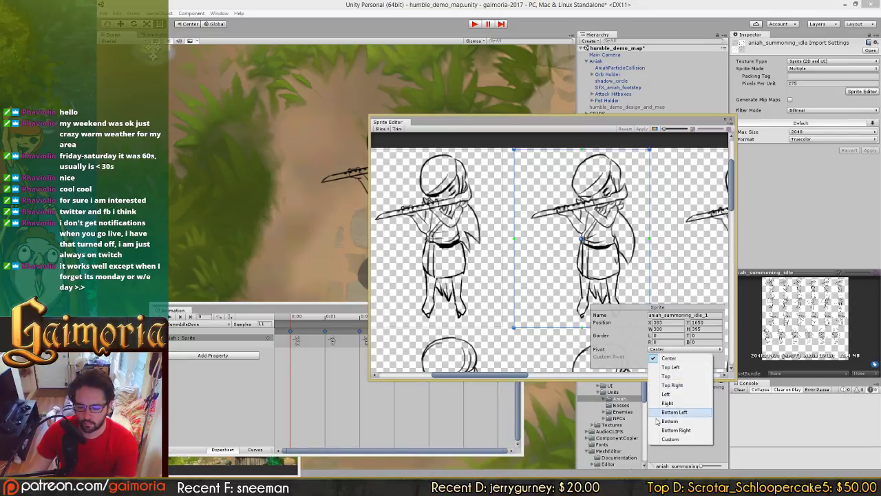
{"action": "left_click", "coordinate": [670, 438]}
{"action": "left_click", "coordinate": [671, 357]}
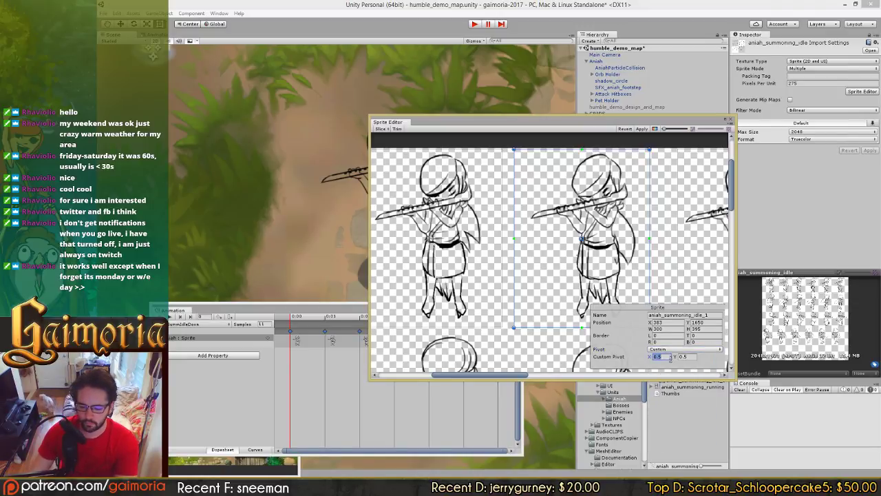
{"action": "type", "text": "0.57"}
{"action": "key", "text": "Tab"}
{"action": "type", "text": "0.53"}
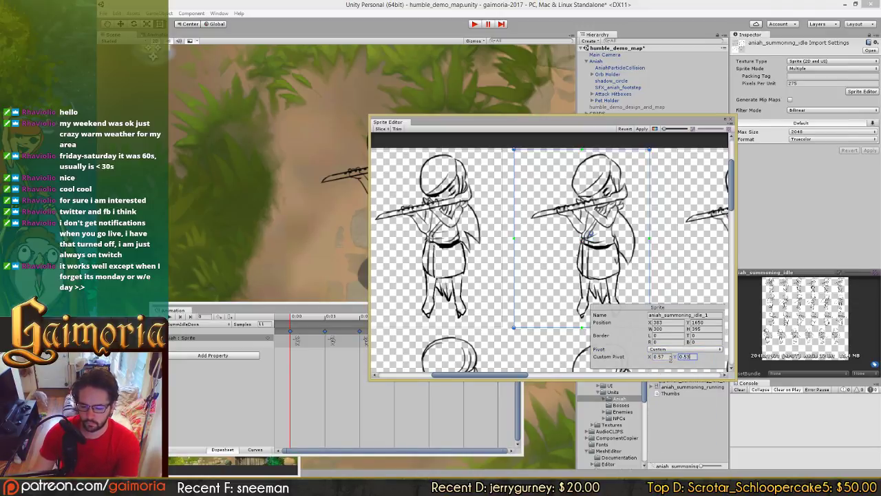
{"action": "left_click", "coordinate": [478, 261]}
{"action": "left_click", "coordinate": [569, 264]}
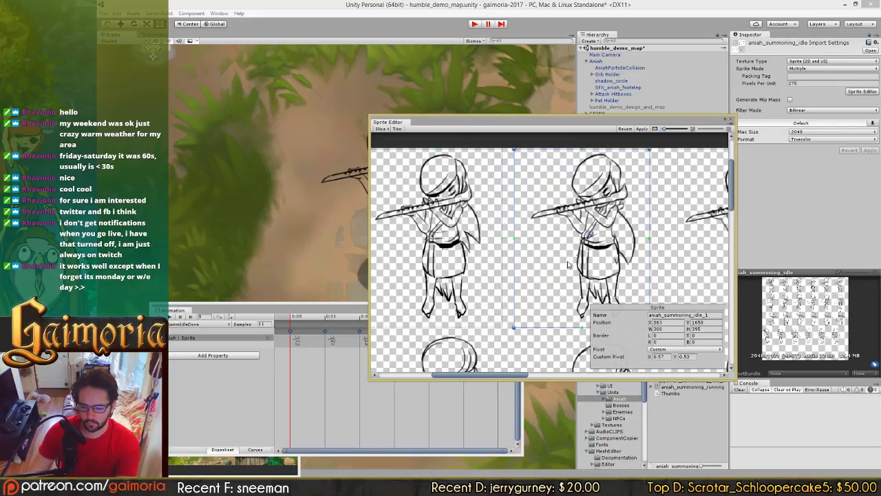
Step: Give aniah_summoning_idle_2 a custom pivot of X 0.57 and Y 0.53
{"action": "middle_click_drag", "start_coordinate": [659, 264], "coordinate": [483, 269]}
{"action": "left_click", "coordinate": [566, 273]}
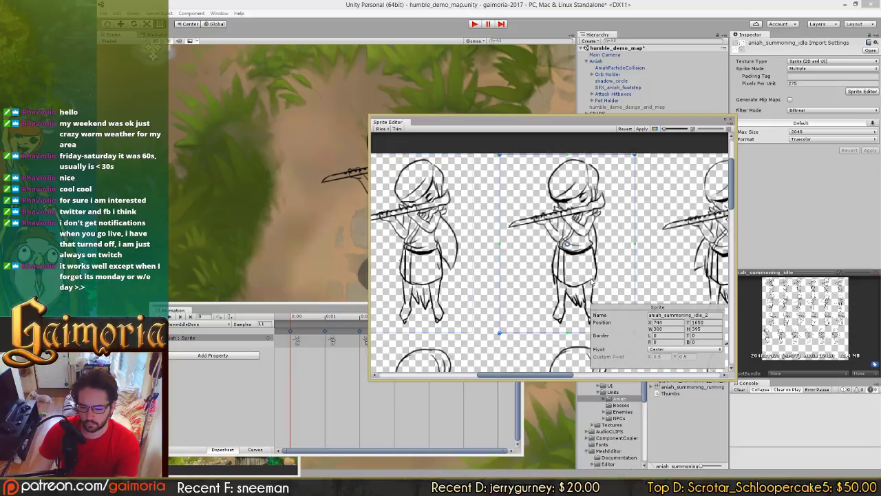
{"action": "left_click", "coordinate": [662, 350]}
{"action": "left_click", "coordinate": [671, 439]}
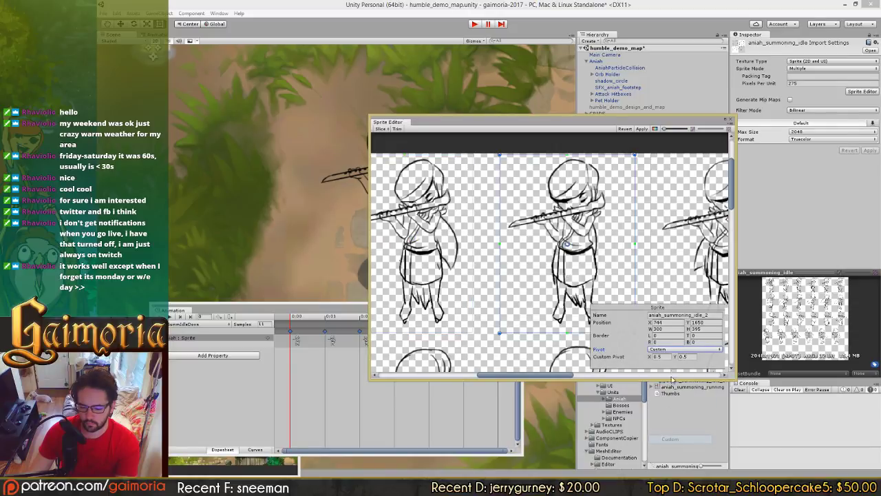
{"action": "left_click", "coordinate": [664, 357]}
{"action": "type", "text": "0.57"}
{"action": "key", "text": "Tab"}
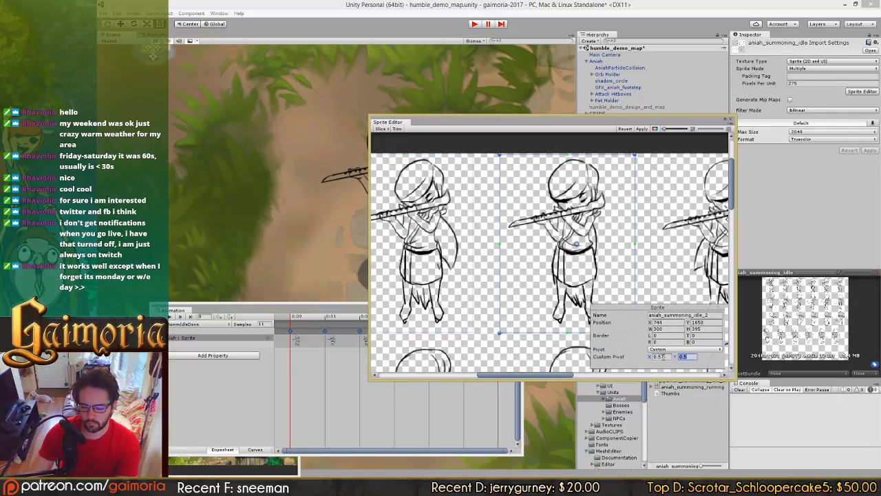
{"action": "type", "text": "0.53"}
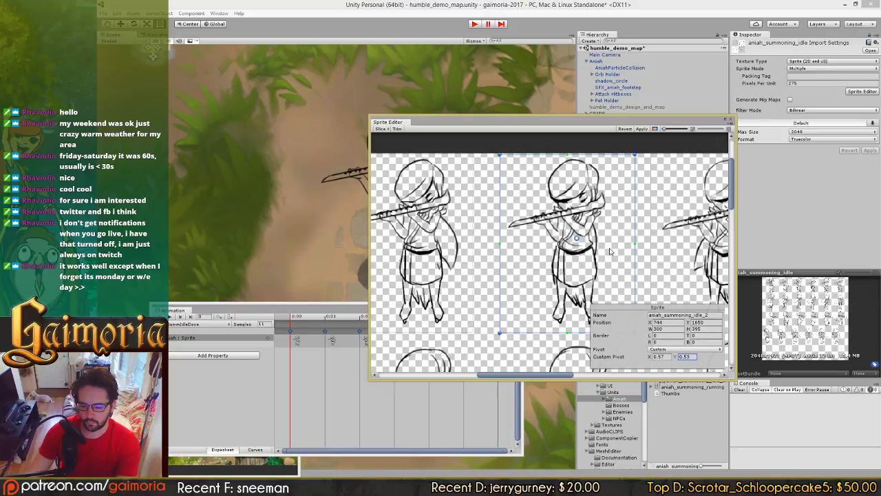
Step: Give aniah_summoning_idle_3 a custom pivot of X 0.57 and Y 0.53
{"action": "middle_click_drag", "start_coordinate": [698, 252], "coordinate": [496, 246]}
{"action": "left_click", "coordinate": [515, 247]}
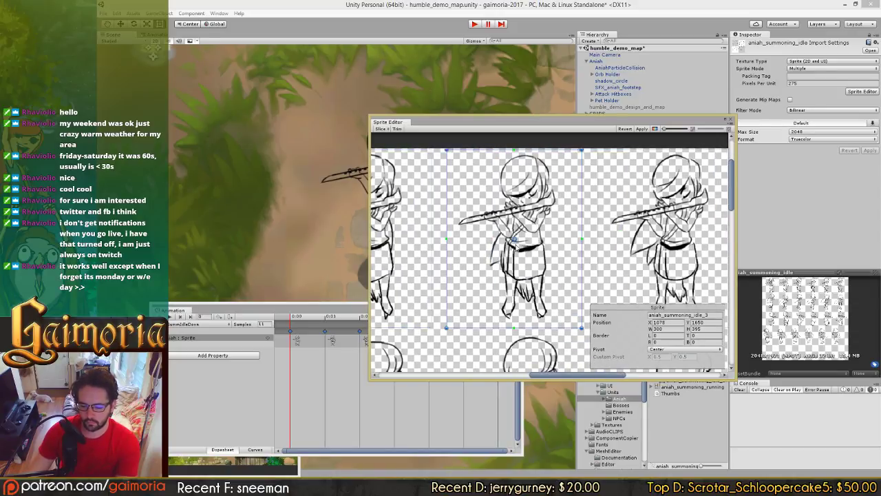
{"action": "left_click", "coordinate": [673, 350]}
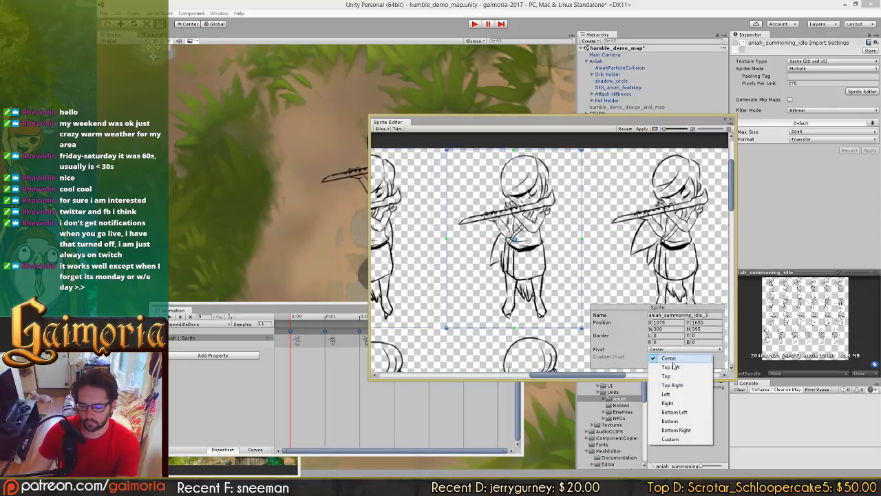
{"action": "left_click", "coordinate": [669, 439]}
{"action": "left_click", "coordinate": [669, 356]}
{"action": "type", "text": "0.57"}
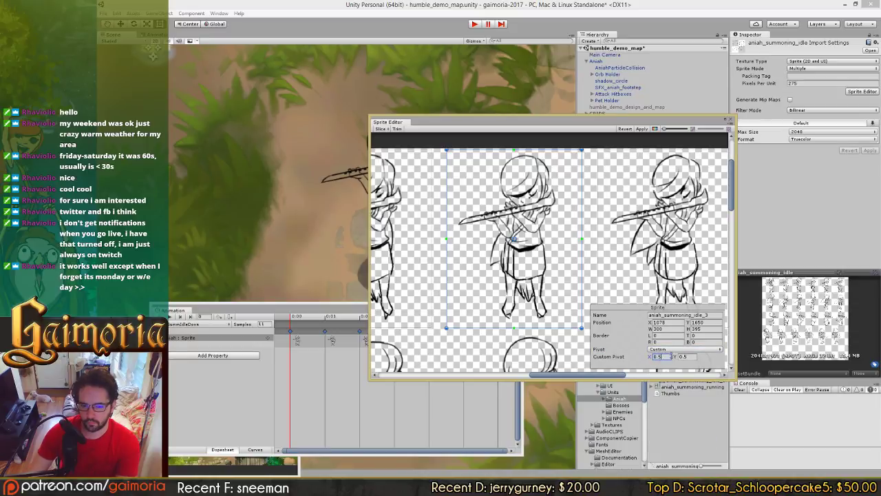
{"action": "key", "text": "Tab"}
{"action": "type", "text": "0.53"}
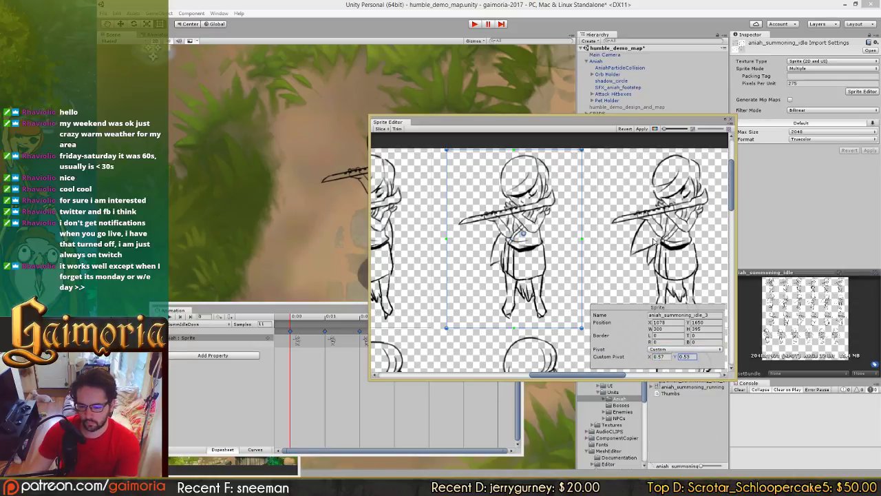
Step: Give aniah_summoning_idle_4 a custom pivot of X 0.57 and Y 0.53
{"action": "left_click", "coordinate": [653, 241]}
{"action": "left_click", "coordinate": [662, 349]}
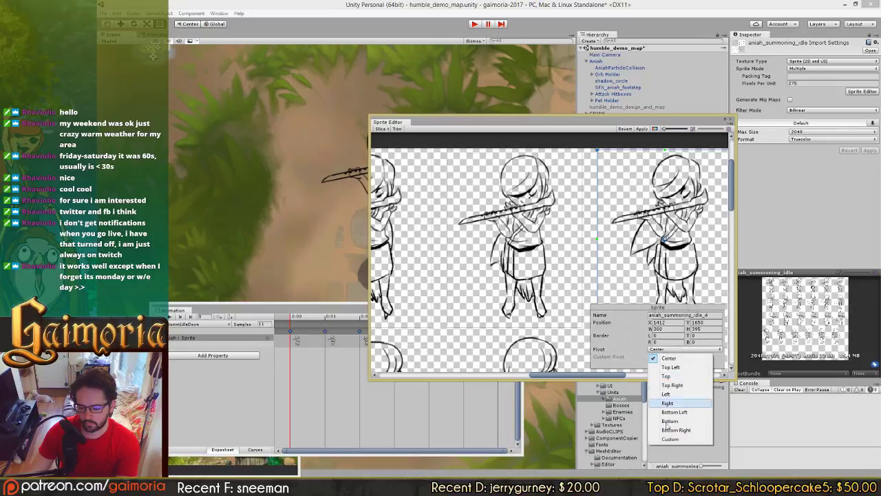
{"action": "left_click", "coordinate": [670, 439]}
{"action": "left_click", "coordinate": [662, 356]}
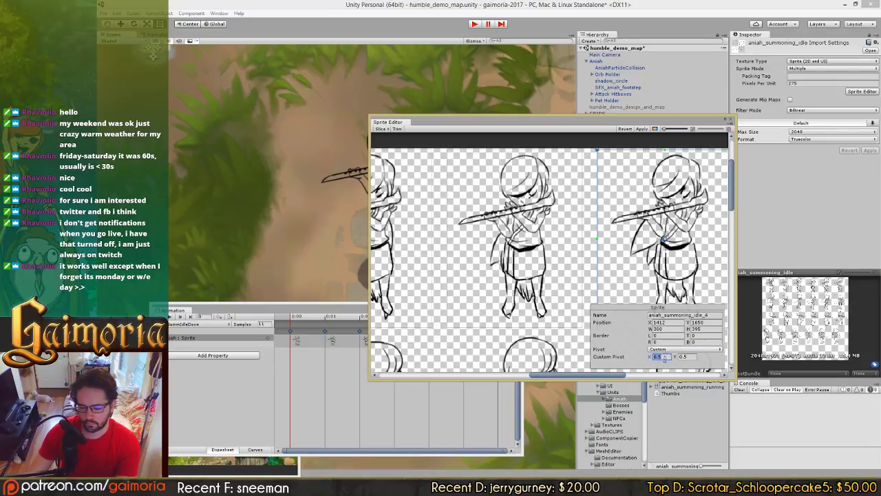
{"action": "type", "text": "0.57"}
{"action": "key", "text": "Tab"}
{"action": "type", "text": "0.53"}
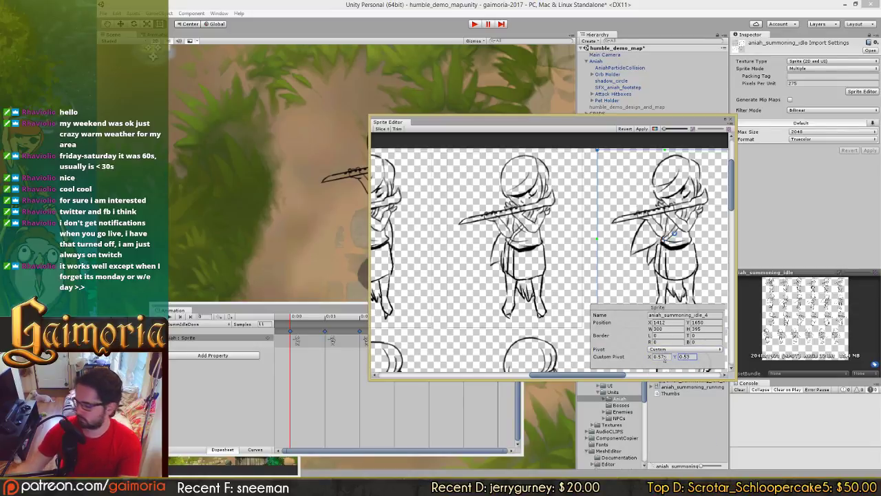
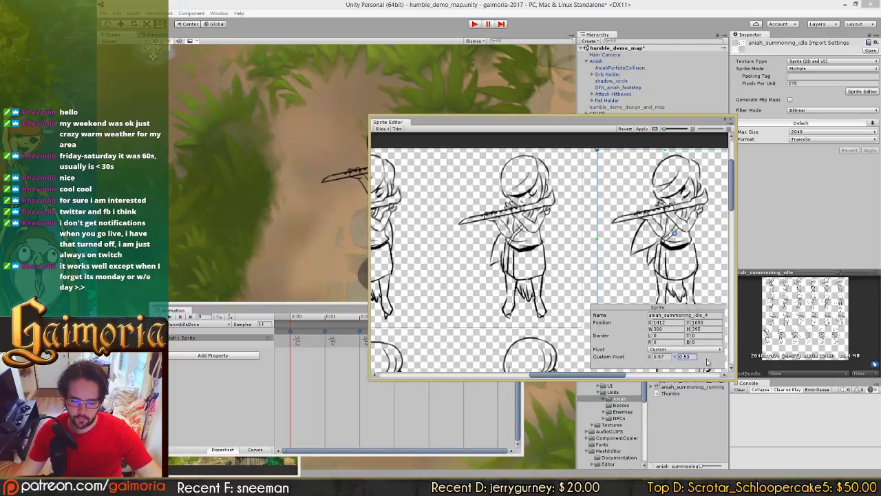
Step: Give aniah_summoning_idle_5 a custom pivot of X 0.57 and Y 0.53
{"action": "middle_click_drag", "start_coordinate": [671, 213], "coordinate": [431, 218]}
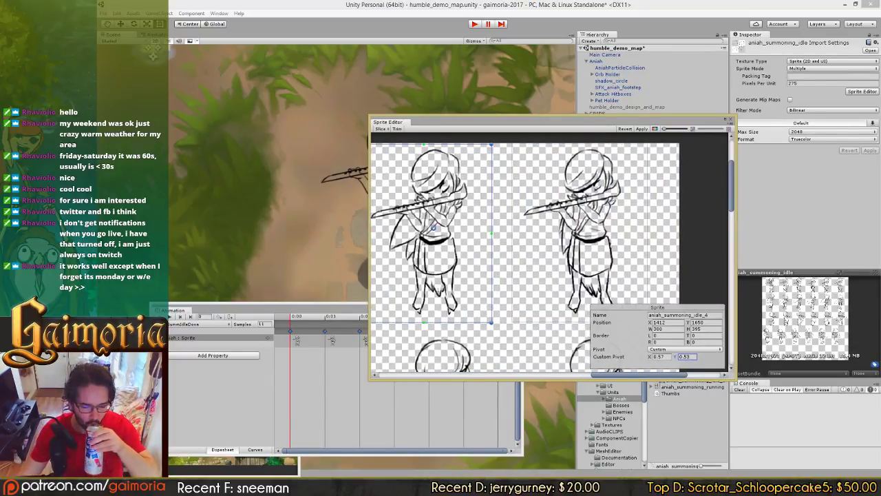
{"action": "left_click", "coordinate": [598, 231]}
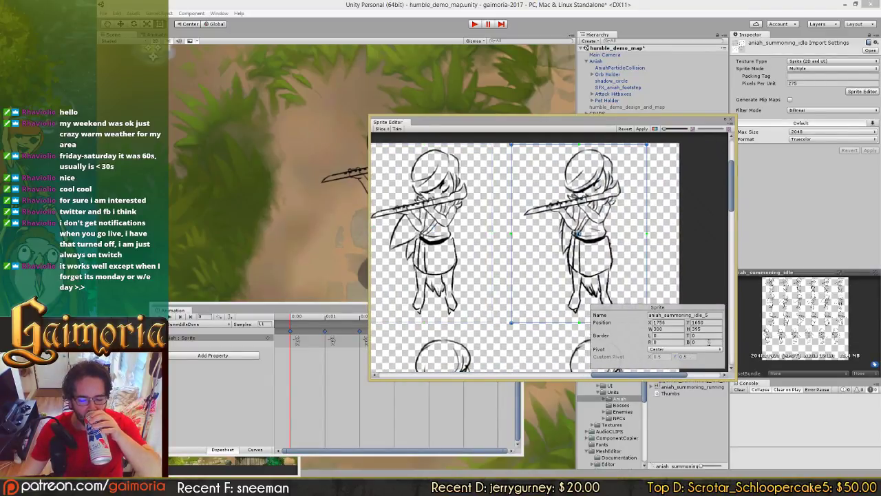
{"action": "left_click", "coordinate": [704, 350]}
{"action": "left_click", "coordinate": [683, 441]}
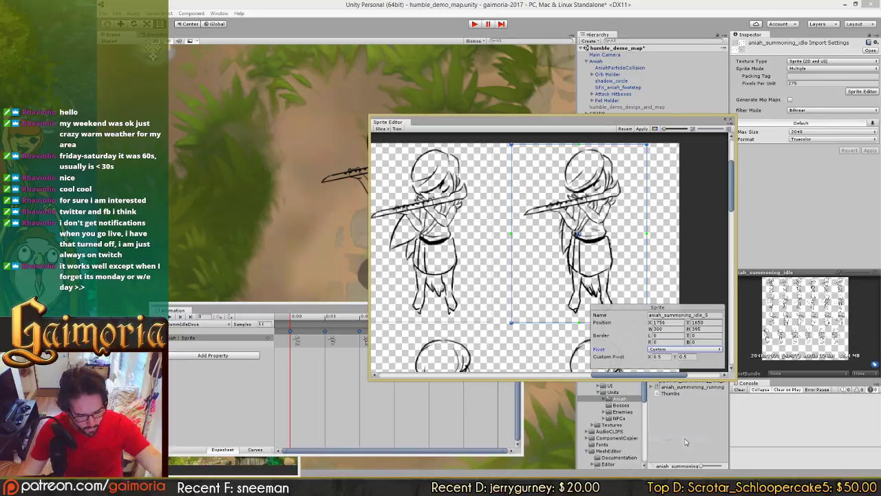
{"action": "double_click", "coordinate": [658, 356]}
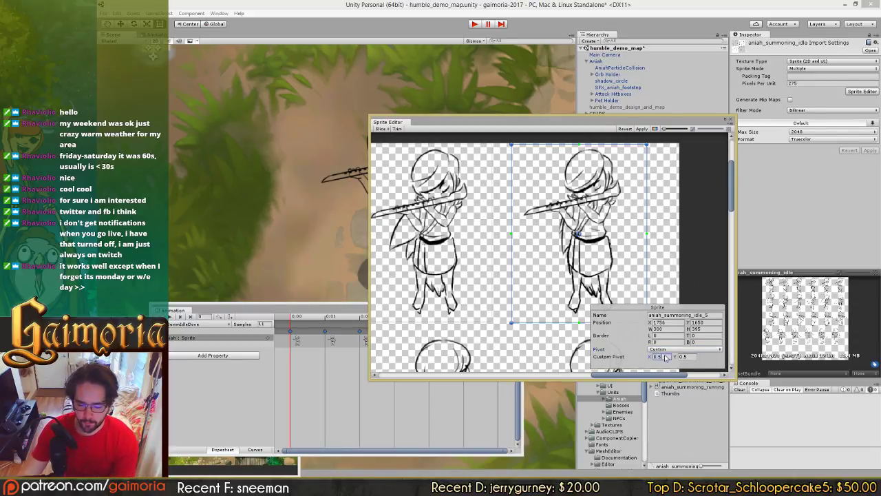
{"action": "type", "text": "0.57"}
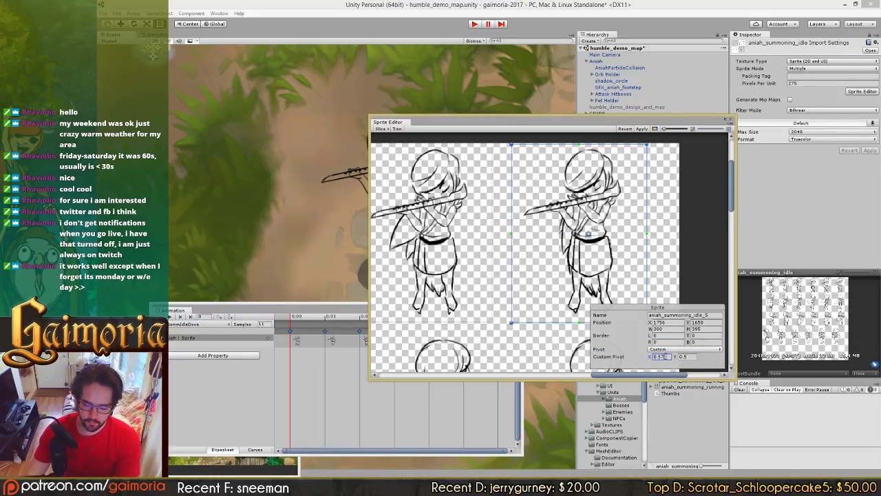
{"action": "key", "text": "Tab"}
{"action": "type", "text": "0.53"}
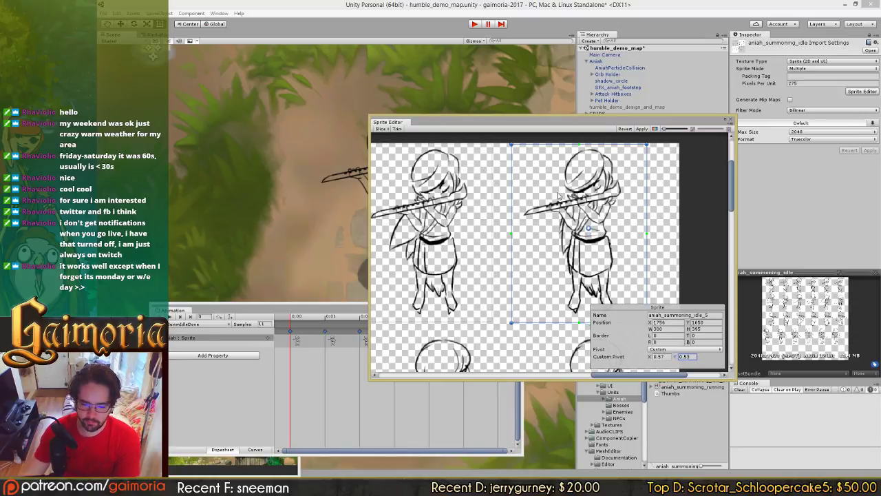
Step: Fine-tune the X positions of the front-facing frames, using 401 for aniah_summoning_idle_1 and 739 for aniah_summoning_idle_2
{"action": "scroll", "coordinate": [551, 217], "scroll_direction": "up", "scroll_amount": 3}
{"action": "scroll", "coordinate": [540, 239], "scroll_direction": "left", "scroll_amount": 2}
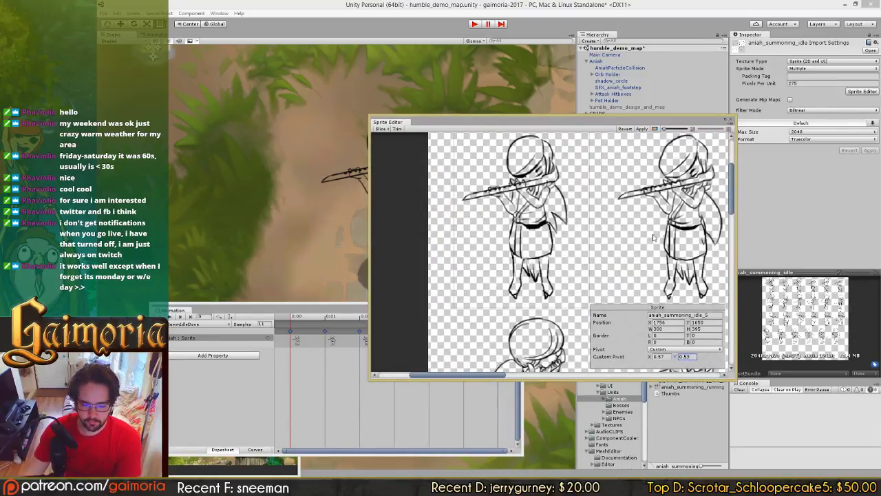
{"action": "left_click", "coordinate": [574, 236]}
{"action": "scroll", "coordinate": [627, 236], "scroll_direction": "right", "scroll_amount": 2}
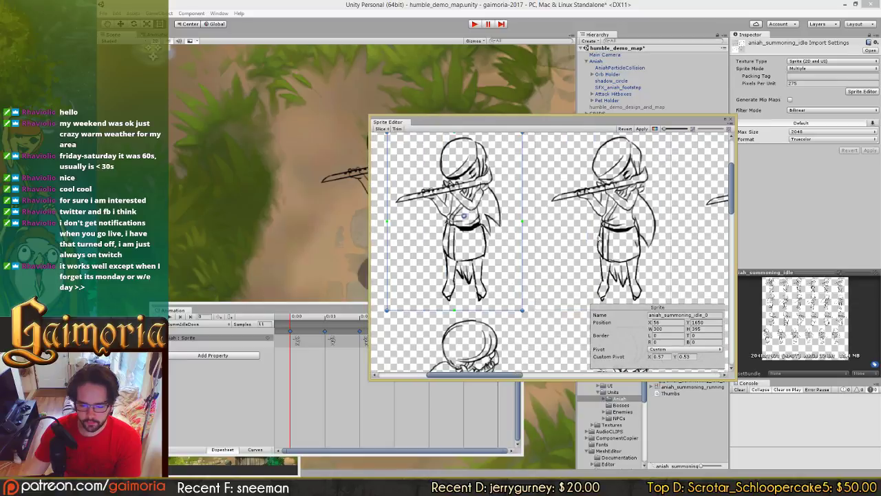
{"action": "left_click", "coordinate": [635, 236]}
{"action": "left_click_drag", "start_coordinate": [648, 322], "coordinate": [658, 323]}
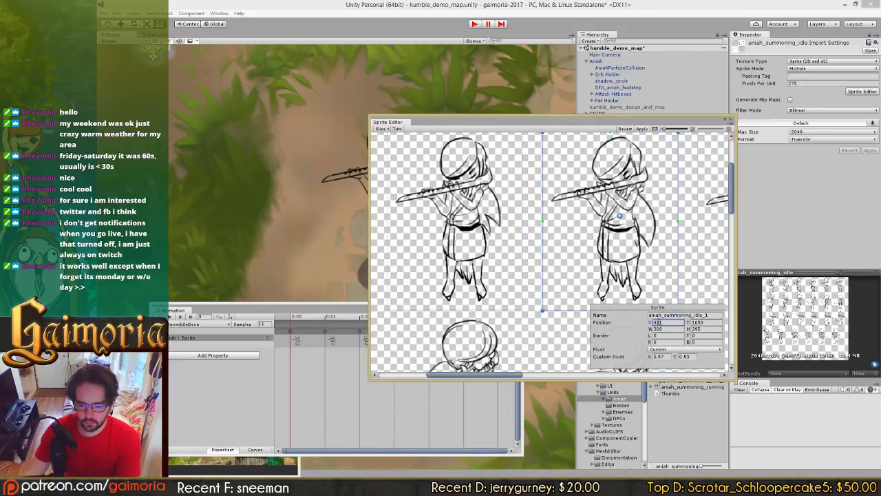
{"action": "middle_click_drag", "start_coordinate": [672, 258], "coordinate": [492, 273]}
{"action": "left_click", "coordinate": [595, 270]}
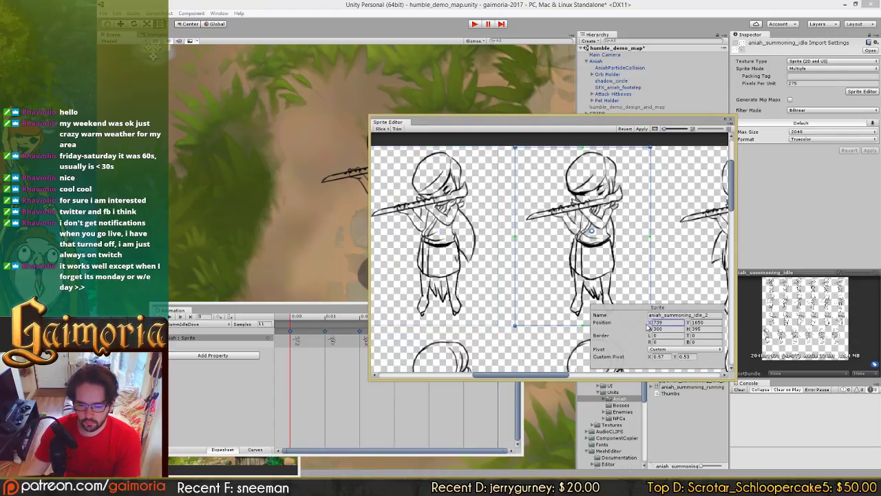
Step: Set the X position of aniah_summoning_idle_5 to 1757 and of aniah_summoning_idle_4 to 1413, and apply the sprite changes
{"action": "middle_click_drag", "start_coordinate": [631, 275], "coordinate": [461, 278]}
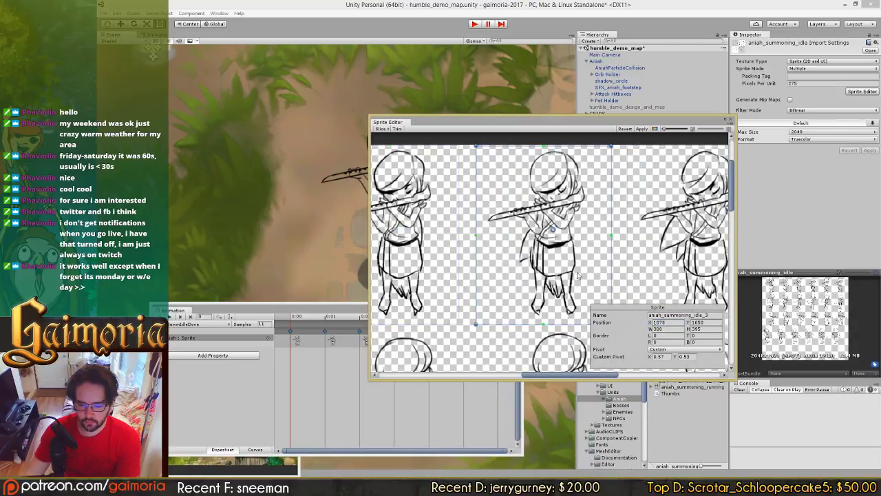
{"action": "middle_click_drag", "start_coordinate": [579, 276], "coordinate": [442, 275]}
{"action": "middle_click_drag", "start_coordinate": [647, 279], "coordinate": [576, 280]}
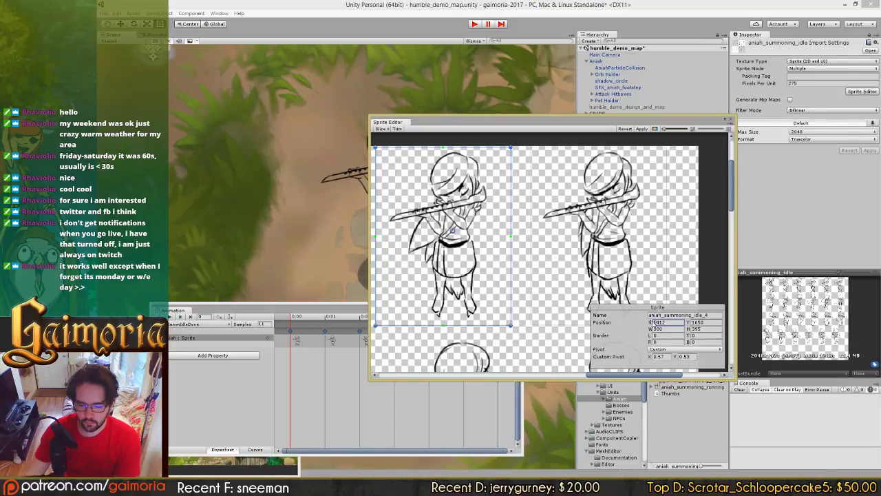
{"action": "left_click", "coordinate": [627, 273]}
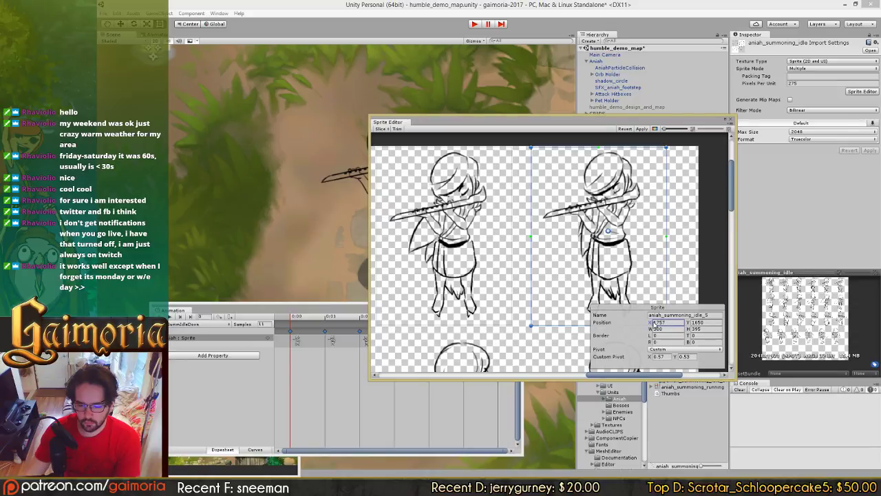
{"action": "left_click", "coordinate": [437, 278]}
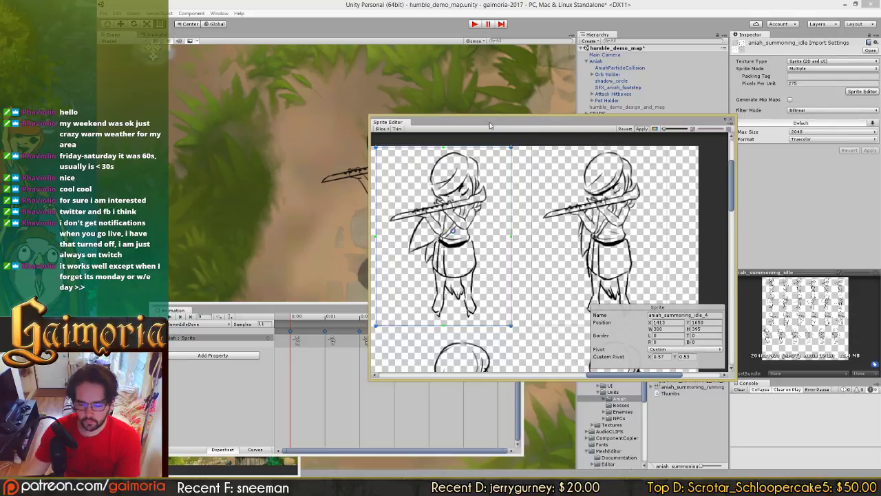
Step: Move the Sprite Editor off the scene view and play the downward summoning idle clip to check Aniah's alignment over her shadow
{"action": "left_click_drag", "start_coordinate": [491, 126], "coordinate": [680, 129]}
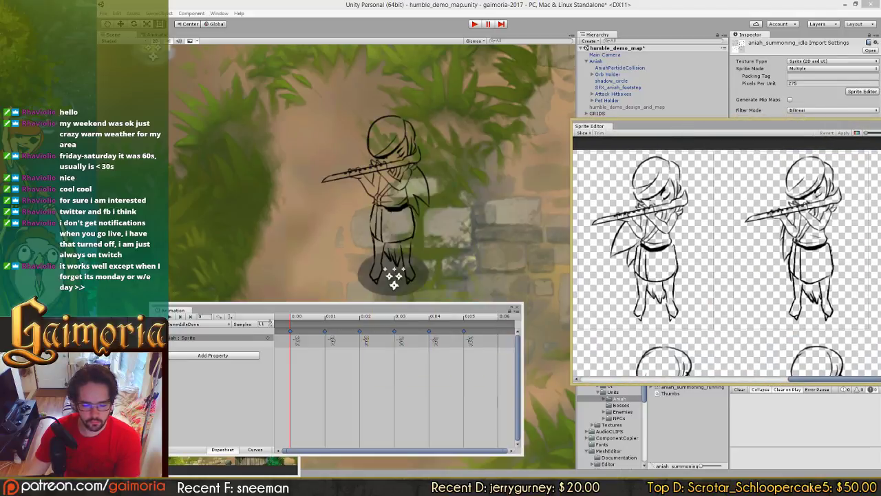
{"action": "left_click", "coordinate": [172, 317]}
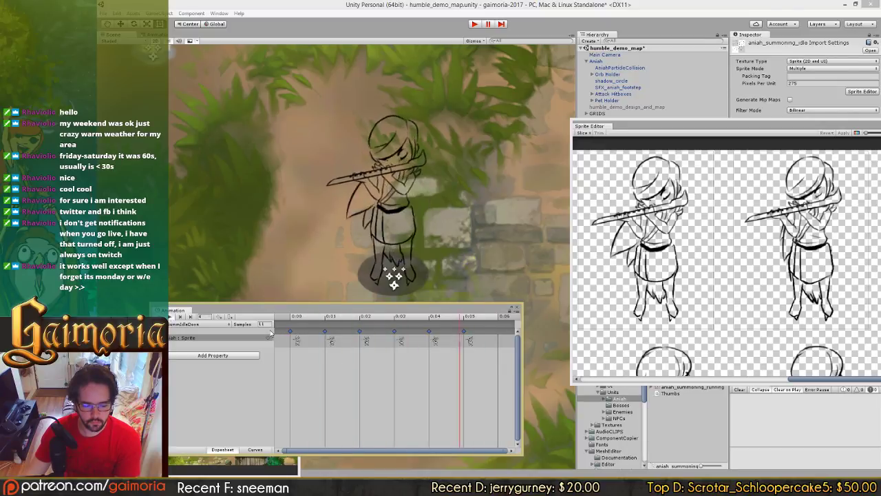
{"action": "scroll", "coordinate": [284, 258], "scroll_direction": "down", "scroll_amount": 10}
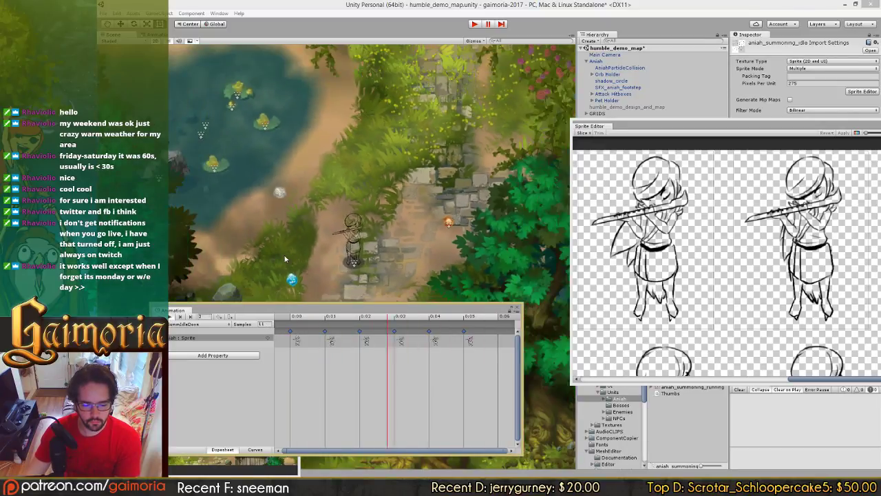
{"action": "key", "text": "f"}
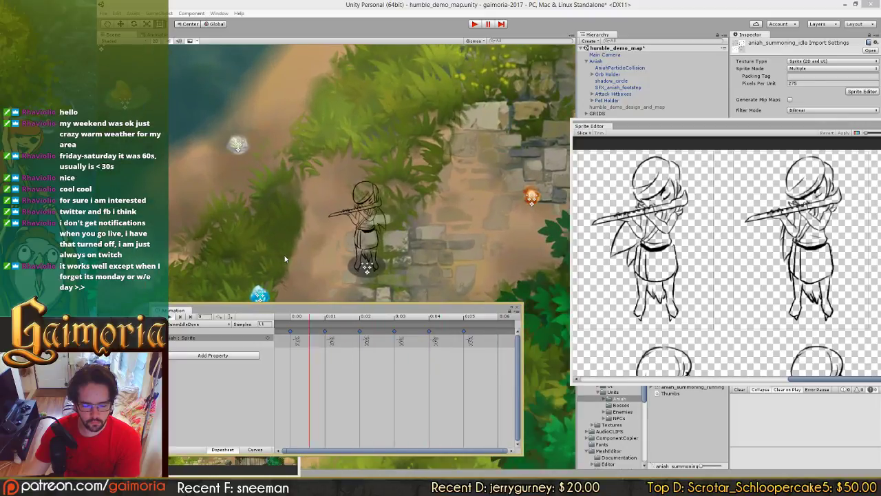
{"action": "scroll", "coordinate": [376, 276], "scroll_direction": "up", "scroll_amount": 5}
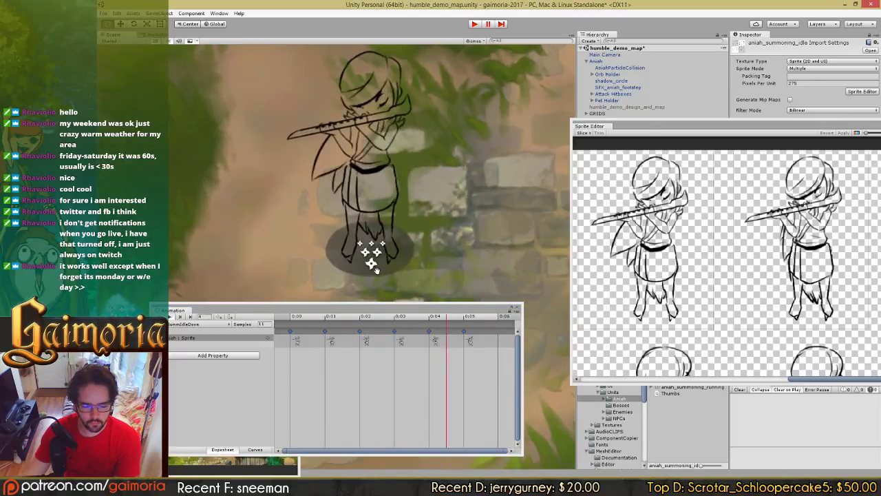
Step: Stop the playback and scrub through the summoning idle keyframes, comparing Aniah's foot placement from frame to frame
{"action": "left_click", "coordinate": [183, 318]}
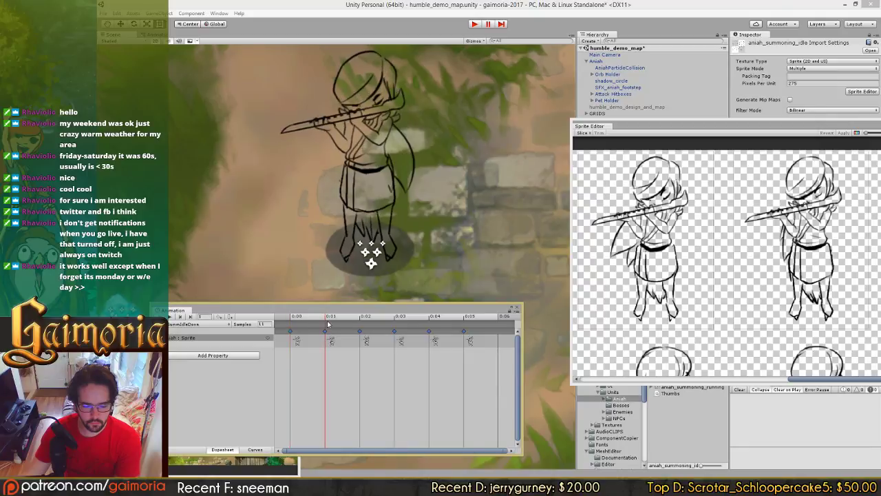
{"action": "left_click", "coordinate": [298, 322]}
{"action": "left_click_drag", "start_coordinate": [297, 323], "coordinate": [490, 331]}
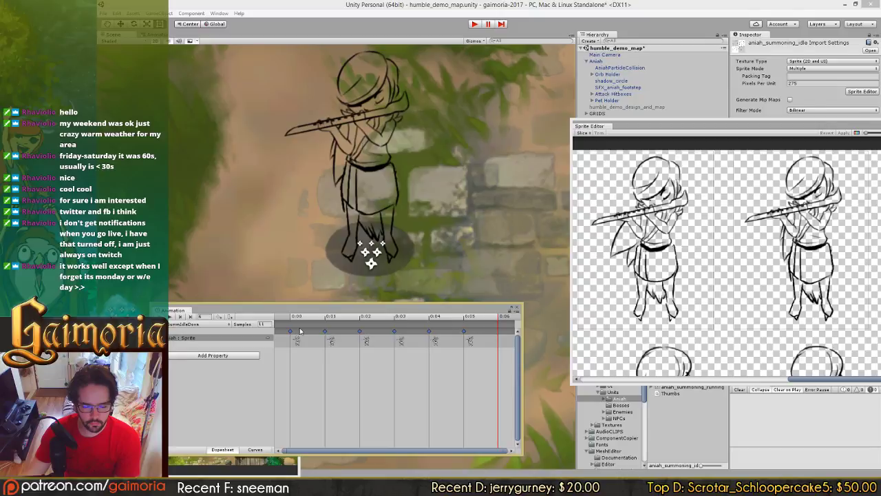
{"action": "left_click_drag", "start_coordinate": [298, 319], "coordinate": [333, 322]}
Step: Select aniah_summoning_idle_1 in the sprite sheet, nudge its alignment slightly and apply the change
{"action": "scroll", "coordinate": [783, 273], "scroll_direction": "down", "scroll_amount": 3}
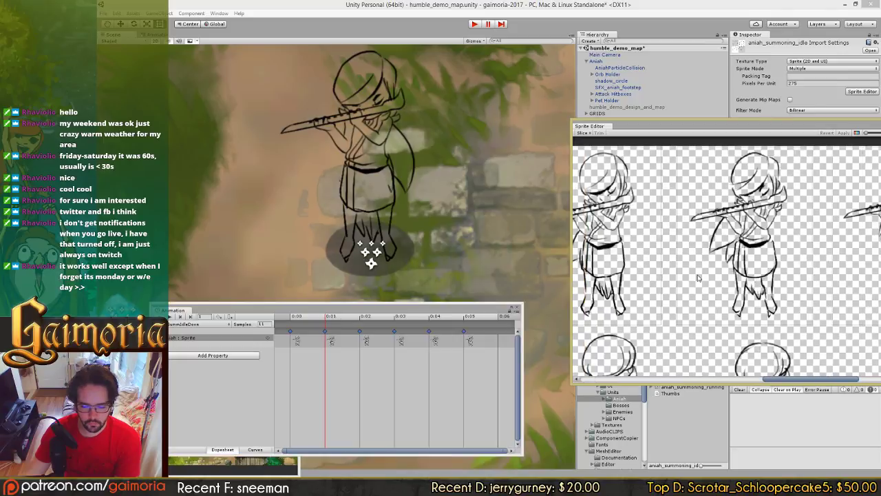
{"action": "scroll", "coordinate": [783, 273], "scroll_direction": "up", "scroll_amount": 5}
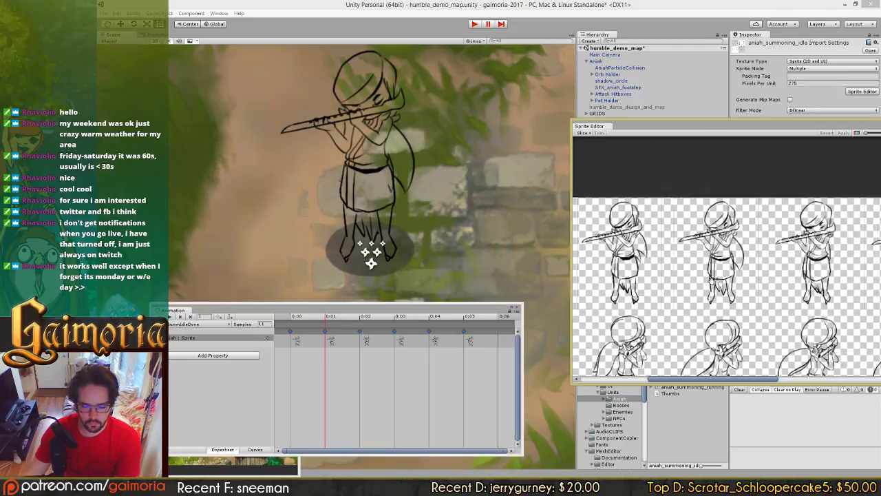
{"action": "left_click", "coordinate": [691, 284]}
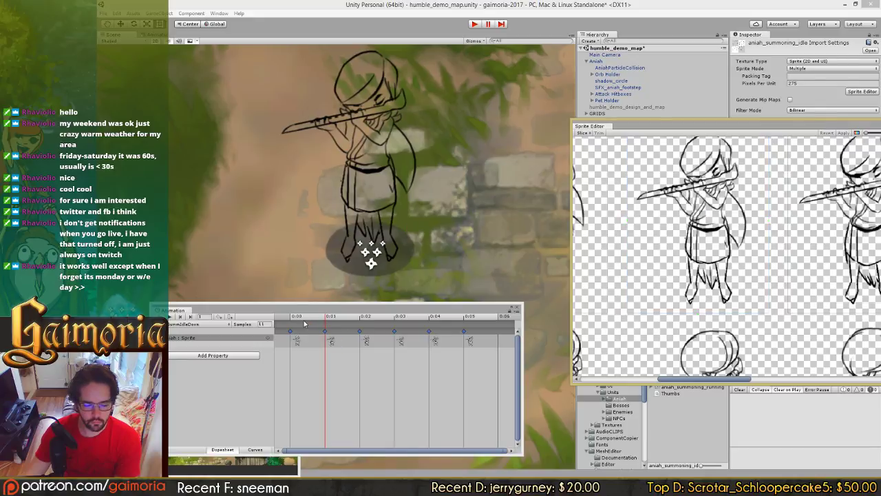
Step: Scrub through the downward summoning idle clip, replay it and examine Aniah's movement over her shadow at several zoom levels
{"action": "left_click_drag", "start_coordinate": [300, 320], "coordinate": [415, 327]}
{"action": "left_click", "coordinate": [456, 324]}
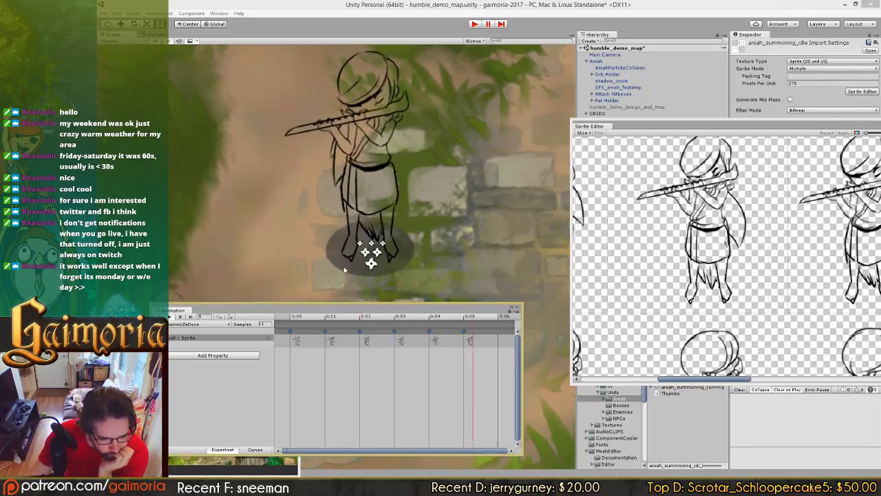
{"action": "scroll", "coordinate": [303, 255], "scroll_direction": "down", "scroll_amount": 2}
{"action": "scroll", "coordinate": [326, 256], "scroll_direction": "down", "scroll_amount": 3}
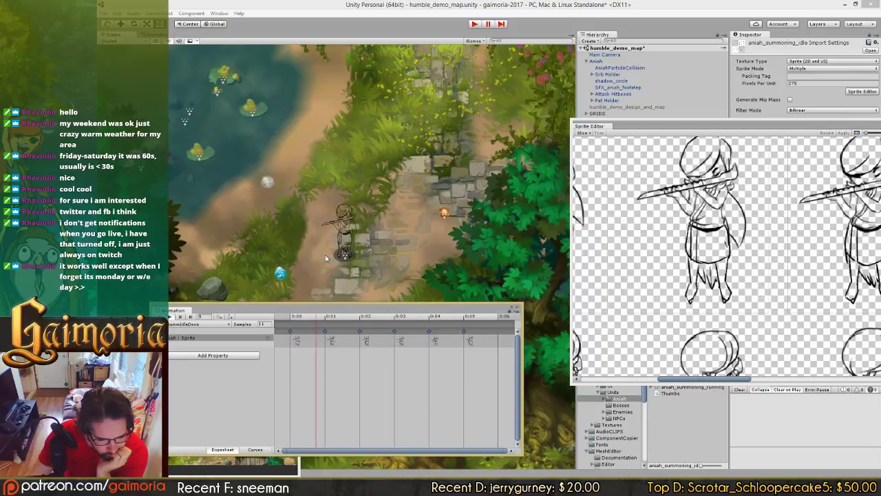
{"action": "middle_click_drag", "start_coordinate": [326, 258], "coordinate": [317, 229]}
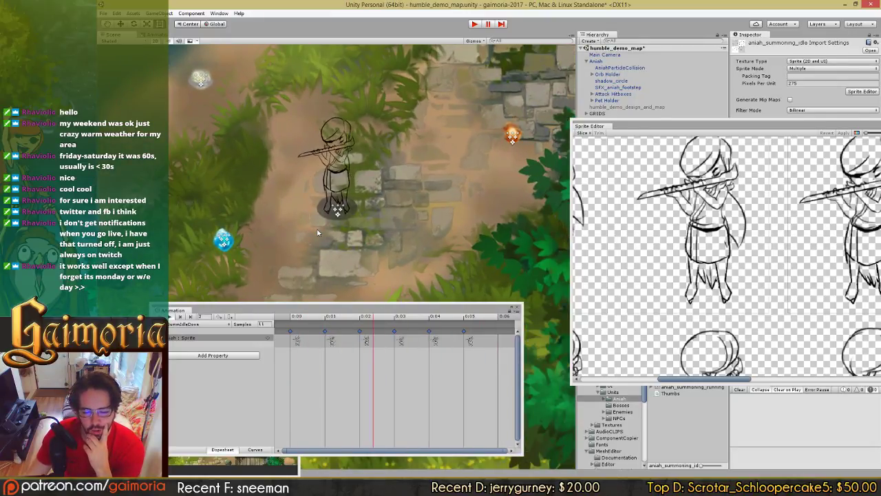
{"action": "scroll", "coordinate": [386, 248], "scroll_direction": "up", "scroll_amount": 9}
{"action": "middle_click_drag", "start_coordinate": [319, 232], "coordinate": [318, 271]}
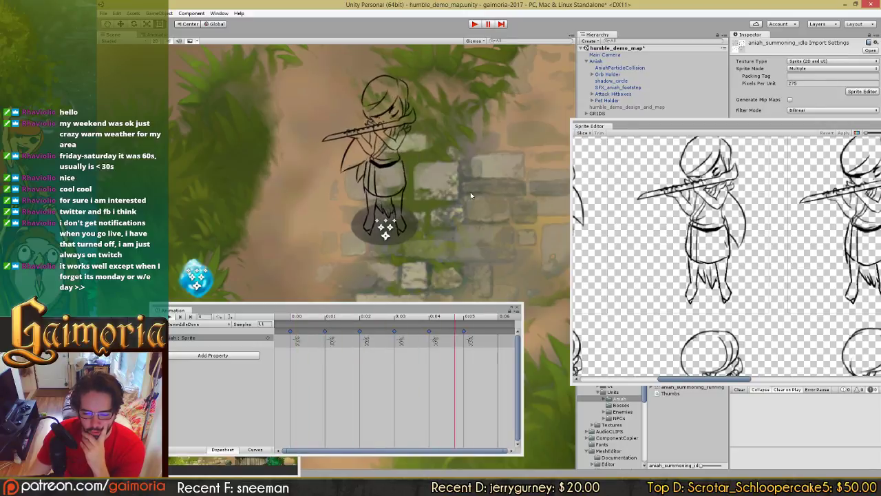
{"action": "middle_click_drag", "start_coordinate": [422, 173], "coordinate": [484, 180]}
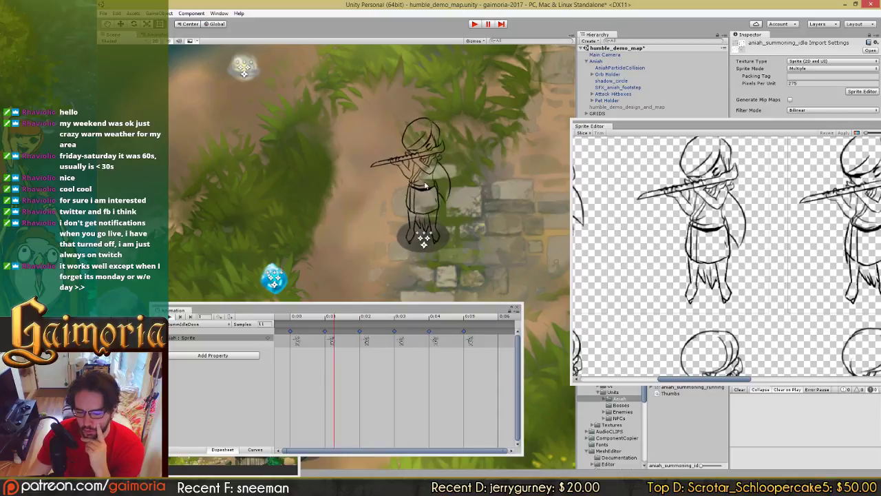
{"action": "scroll", "coordinate": [424, 184], "scroll_direction": "up", "scroll_amount": 8}
{"action": "middle_click_drag", "start_coordinate": [415, 193], "coordinate": [353, 238]}
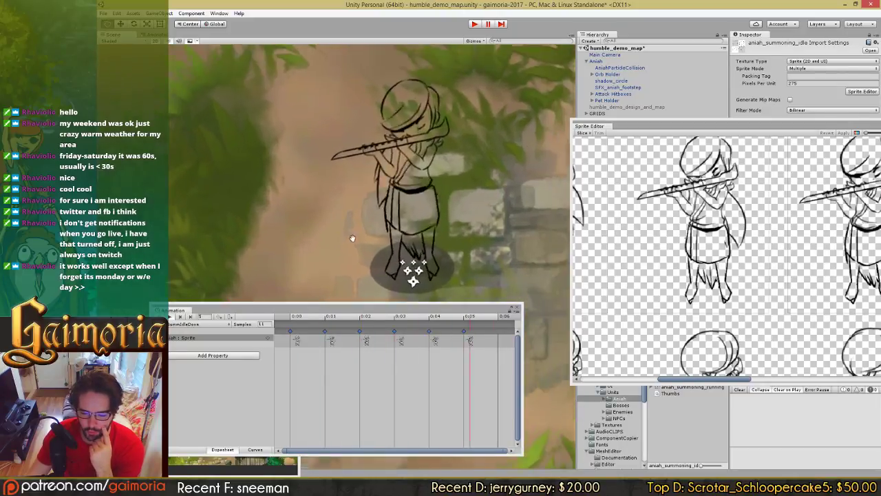
{"action": "scroll", "coordinate": [352, 238], "scroll_direction": "up", "scroll_amount": 3}
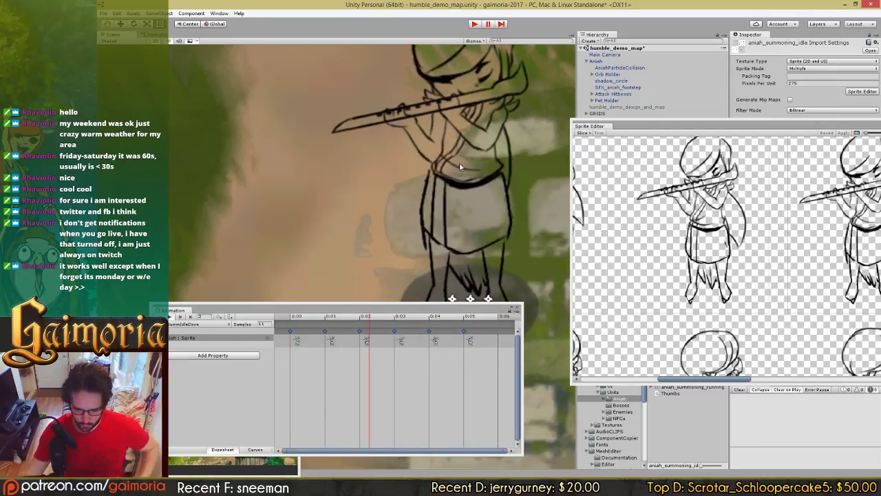
{"action": "scroll", "coordinate": [459, 165], "scroll_direction": "down", "scroll_amount": 5}
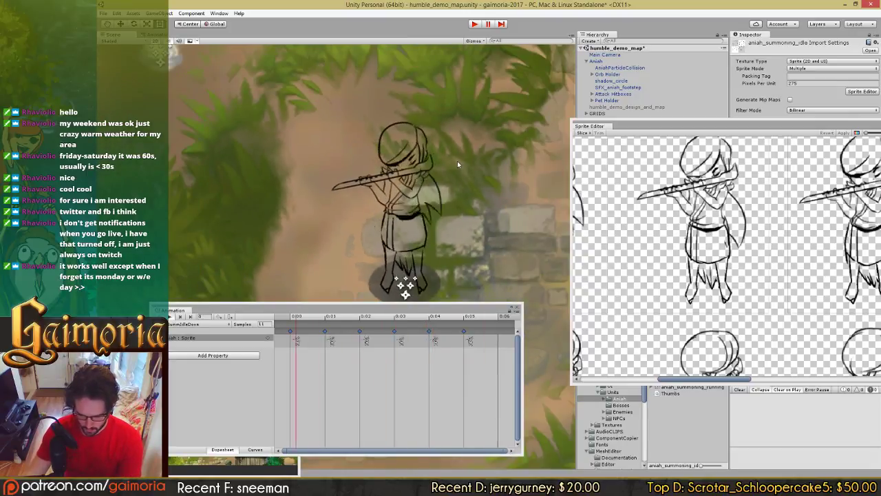
{"action": "scroll", "coordinate": [457, 168], "scroll_direction": "down", "scroll_amount": 3}
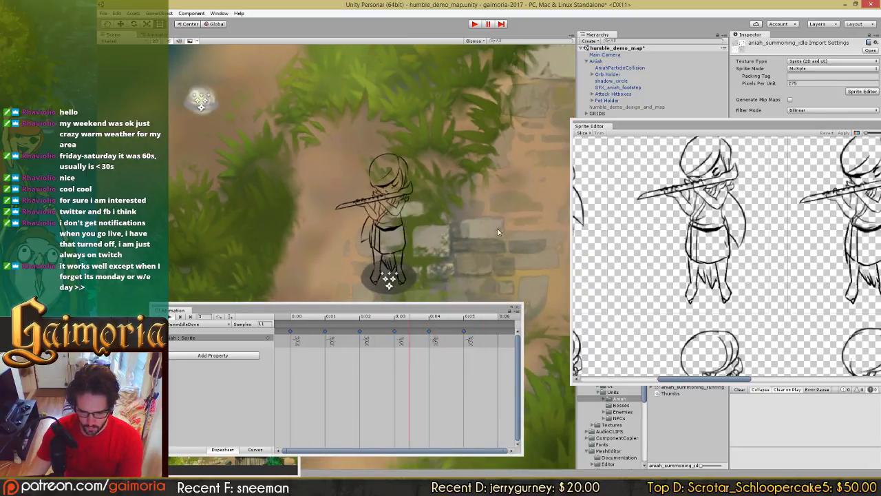
Step: Examine the other summoning poses in the sprite sheet and Aniah's playing downward idle over her shadow in the scene
{"action": "middle_click_drag", "start_coordinate": [644, 238], "coordinate": [693, 193]}
{"action": "middle_click_drag", "start_coordinate": [622, 265], "coordinate": [704, 192]}
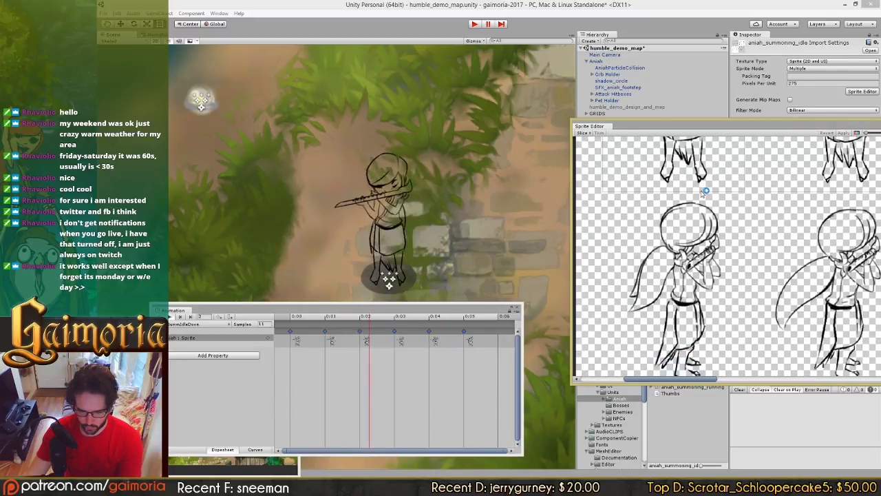
{"action": "middle_click", "coordinate": [448, 223]}
{"action": "scroll", "coordinate": [443, 225], "scroll_direction": "up", "scroll_amount": 4}
{"action": "middle_click_drag", "start_coordinate": [440, 226], "coordinate": [451, 219]}
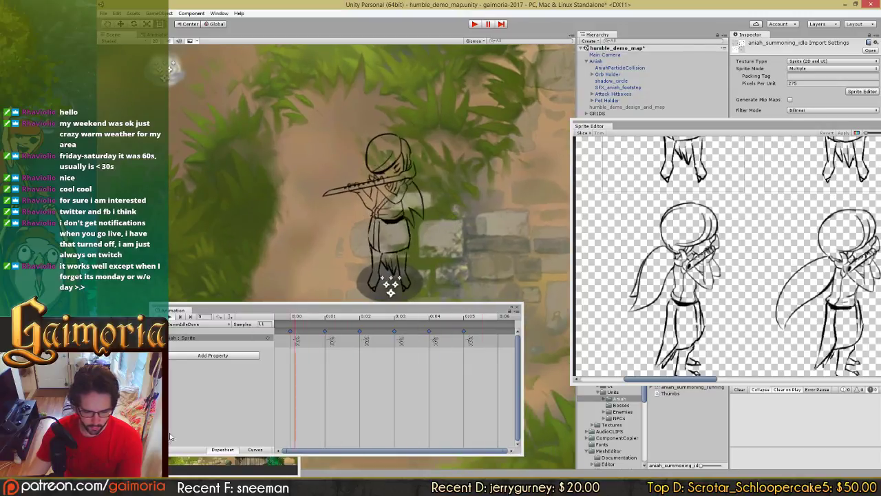
Step: Switch to Photoshop, bring up aniah_3d_idle02.psd and frame the first front-facing idle pose close up
{"action": "key", "text": "alt+Tab"}
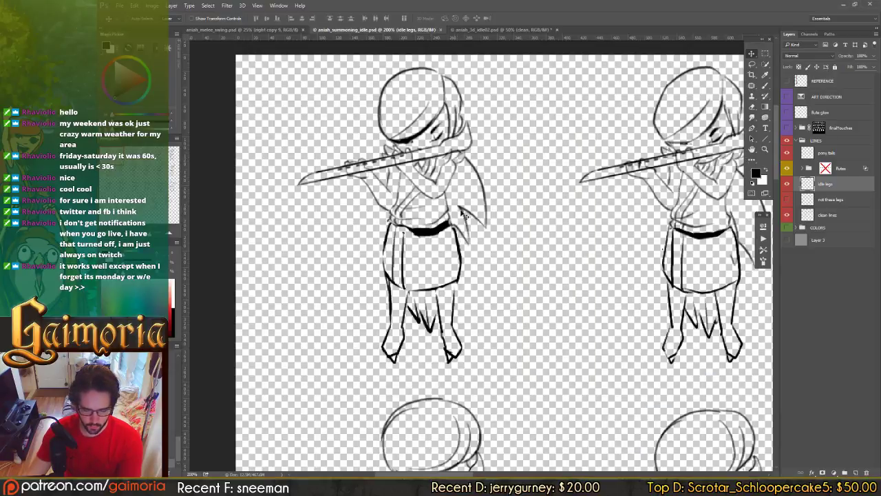
{"action": "left_click", "coordinate": [480, 30]}
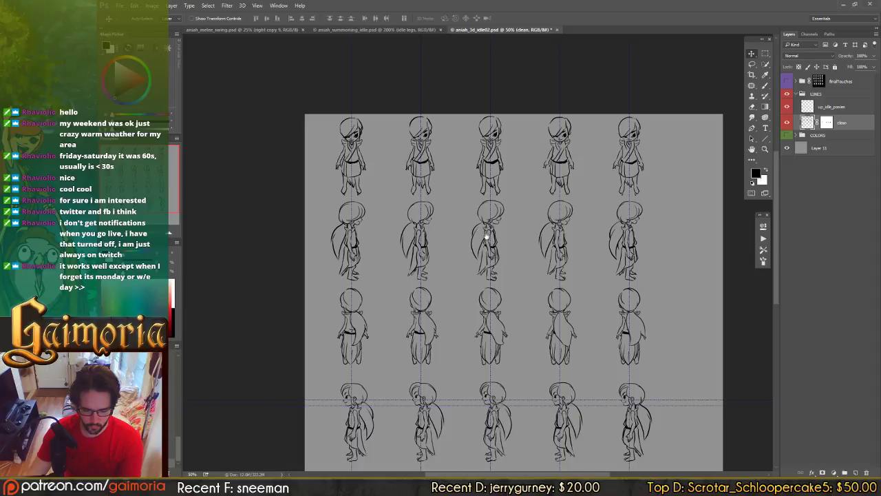
{"action": "left_click_drag", "start_coordinate": [486, 237], "coordinate": [500, 186]}
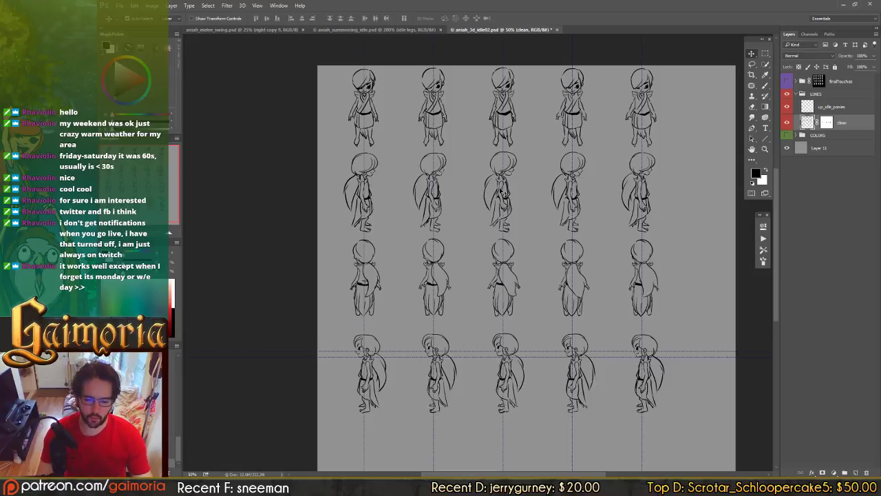
{"action": "key", "text": "ctrl+minus"}
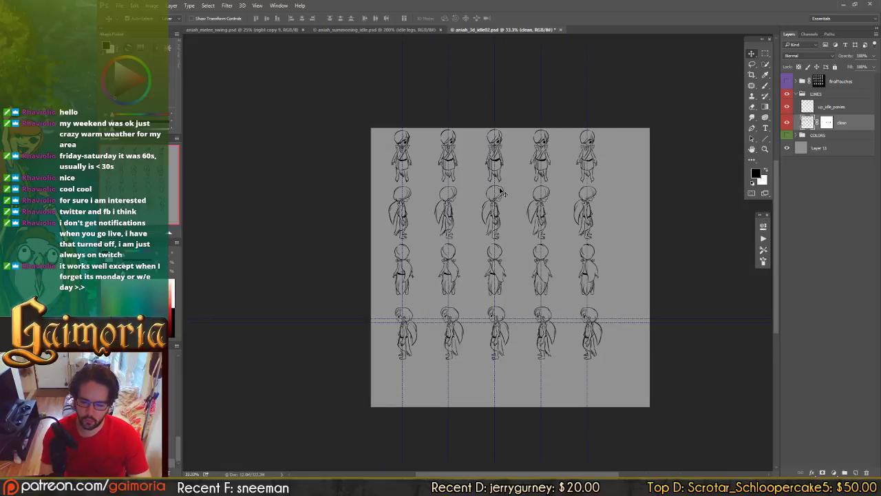
{"action": "key", "text": "ctrl+plus"}
{"action": "key", "text": "ctrl+plus"}
{"action": "key", "text": "ctrl+plus"}
{"action": "left_click_drag", "start_coordinate": [417, 44], "coordinate": [480, 111]}
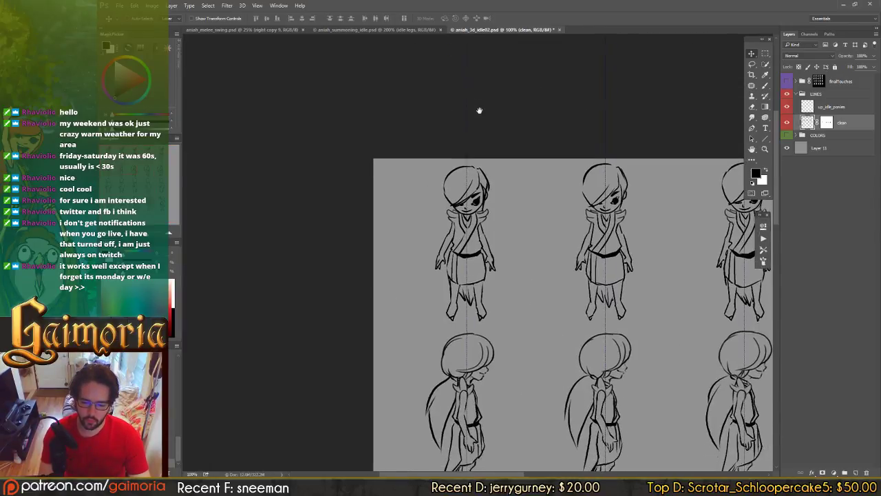
{"action": "key", "text": "ctrl+minus"}
{"action": "key", "text": "ctrl+plus"}
{"action": "key", "text": "ctrl+plus"}
{"action": "key", "text": "ctrl+plus"}
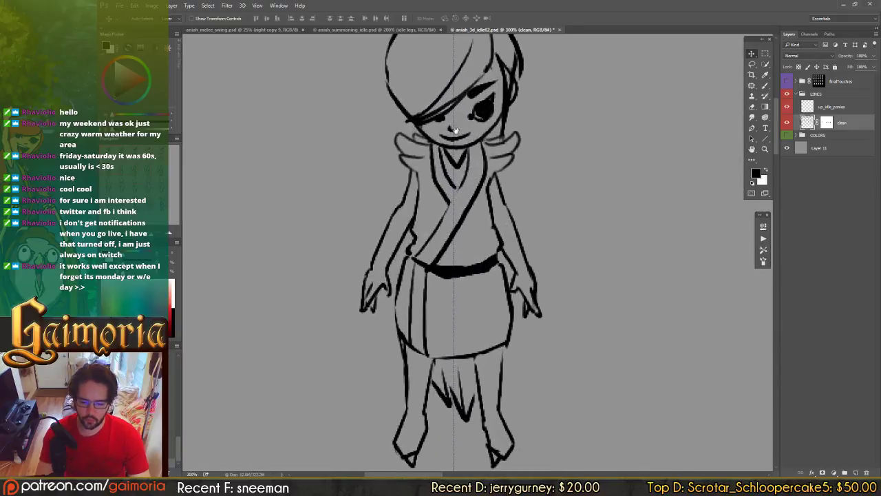
{"action": "left_click_drag", "start_coordinate": [416, 132], "coordinate": [375, 83]}
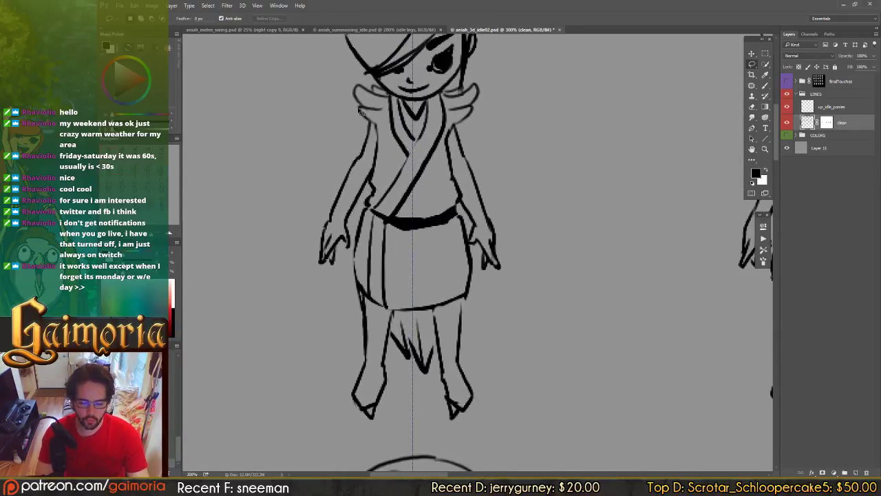
Step: Lasso the first front-facing idle pose's shoulder wings, torso, skirt and legs, excluding the head and both arms
{"action": "key", "text": "ctrl+minus"}
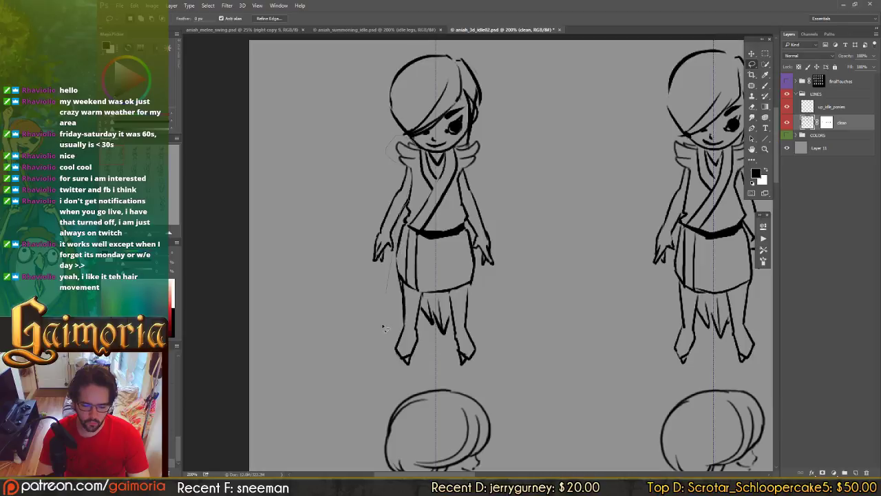
{"action": "mouse_move", "coordinate": [385, 328]}
{"action": "left_mouse_down"}
{"action": "mouse_move", "coordinate": [496, 380]}
{"action": "mouse_move", "coordinate": [503, 166]}
{"action": "left_mouse_up"}
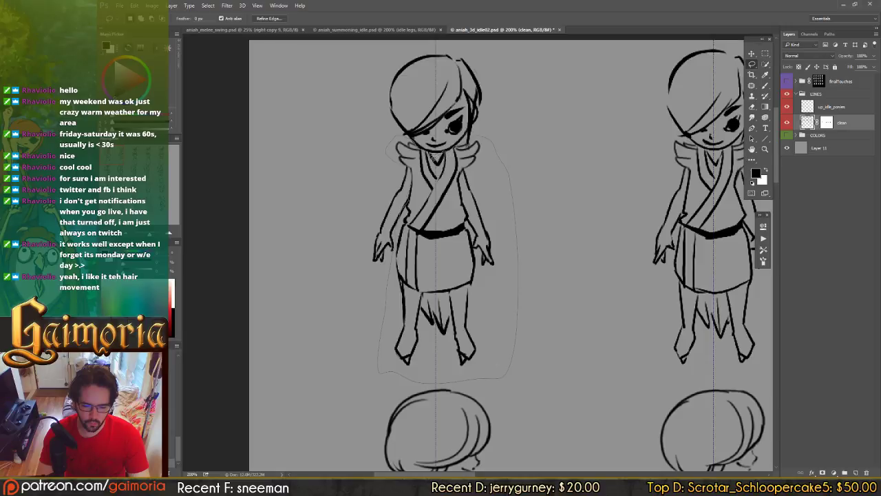
{"action": "left_click_drag", "start_coordinate": [432, 157], "coordinate": [407, 140]}
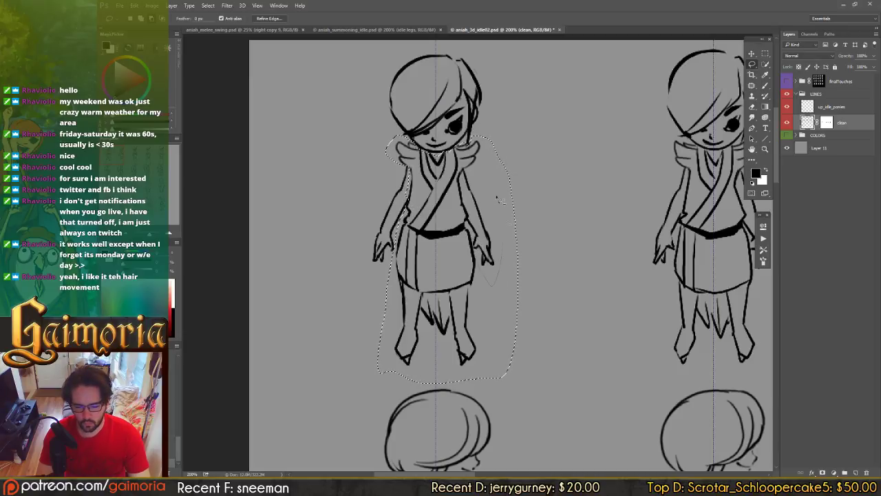
{"action": "mouse_move", "coordinate": [497, 199]}
{"action": "left_mouse_down", "text": "alt"}
{"action": "mouse_move", "coordinate": [490, 184]}
{"action": "mouse_move", "coordinate": [476, 241]}
{"action": "left_mouse_up", "text": "alt"}
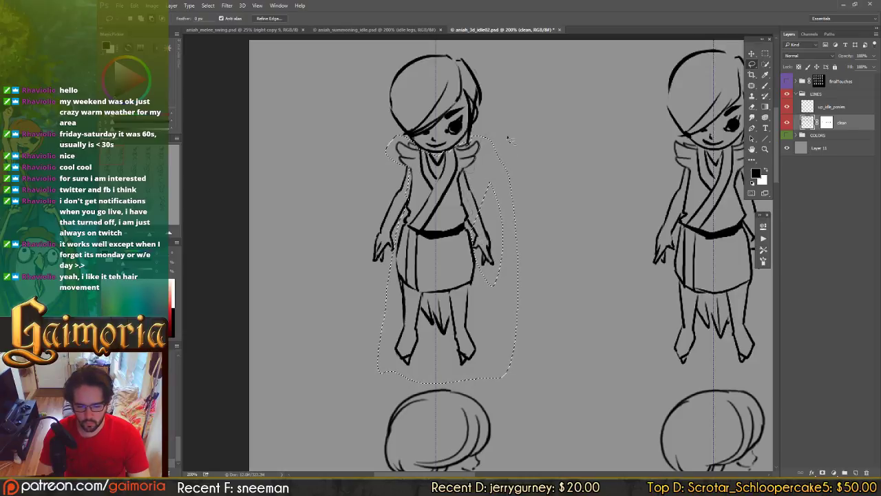
{"action": "left_click_drag", "start_coordinate": [509, 139], "coordinate": [515, 329]}
{"action": "left_click_drag", "start_coordinate": [480, 283], "coordinate": [463, 173], "text": "alt"}
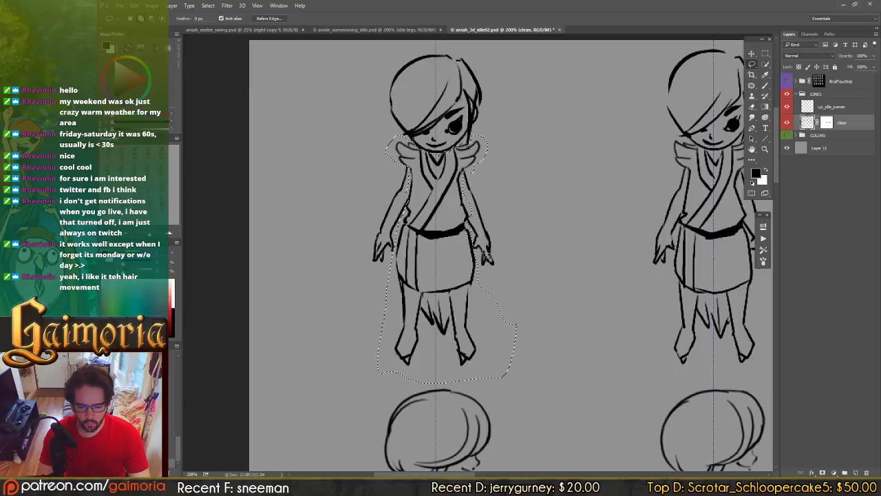
Step: Add the second front-facing pose's body from the shoulder wings down to the feet to the lasso selection
{"action": "mouse_move", "coordinate": [549, 272]}
{"action": "left_mouse_down"}
{"action": "mouse_move", "coordinate": [443, 258]}
{"action": "mouse_move", "coordinate": [386, 236]}
{"action": "left_mouse_up"}
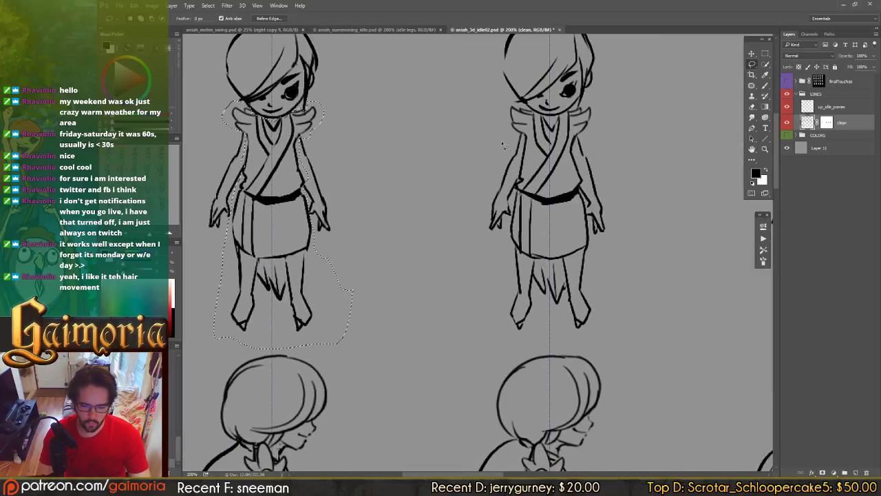
{"action": "left_click_drag", "start_coordinate": [505, 108], "coordinate": [522, 141]}
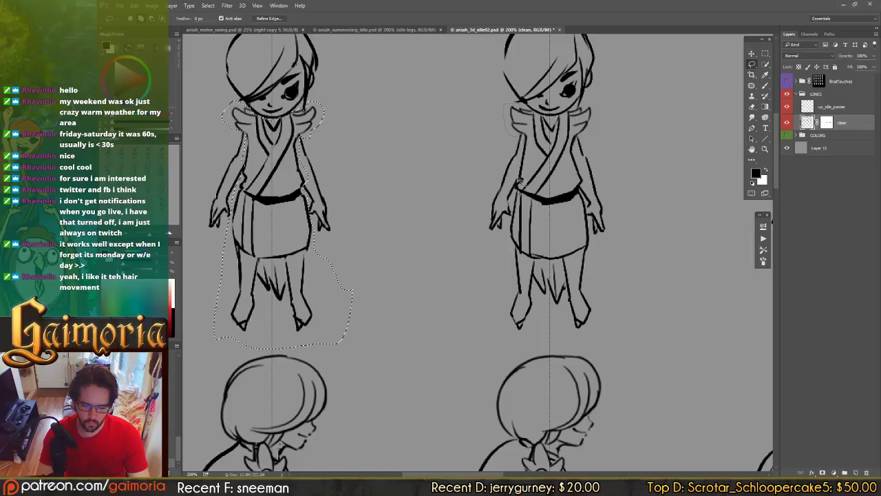
{"action": "left_click_drag", "start_coordinate": [521, 183], "coordinate": [516, 195]}
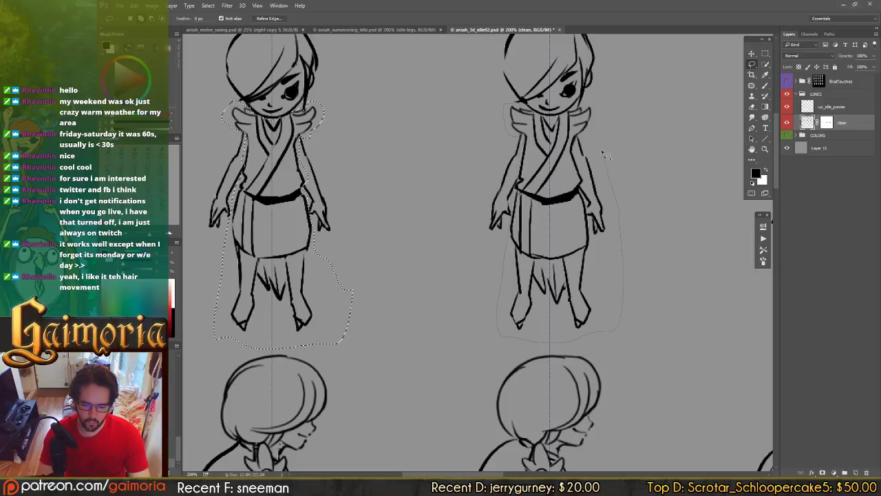
{"action": "mouse_move", "coordinate": [585, 113]}
{"action": "left_mouse_down"}
{"action": "mouse_move", "coordinate": [541, 118]}
{"action": "mouse_move", "coordinate": [519, 110]}
{"action": "left_mouse_up"}
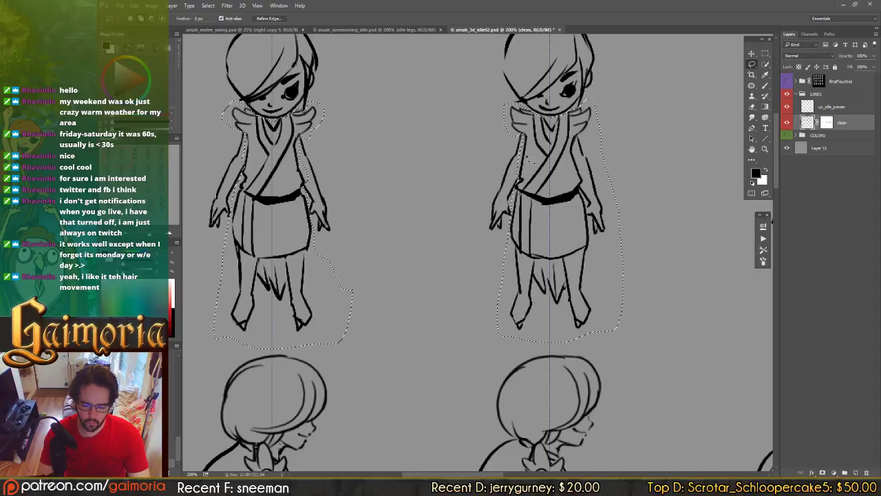
Step: Subtract the second pose's remaining arm and the empty area beside the skirt and legs from the selection
{"action": "left_click_drag", "start_coordinate": [607, 159], "coordinate": [534, 156]}
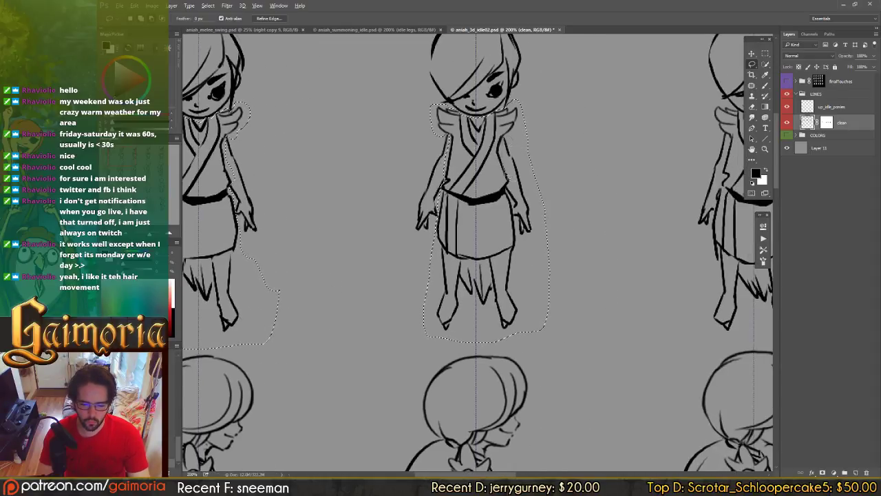
{"action": "left_click_drag", "start_coordinate": [511, 179], "coordinate": [558, 181], "text": "alt"}
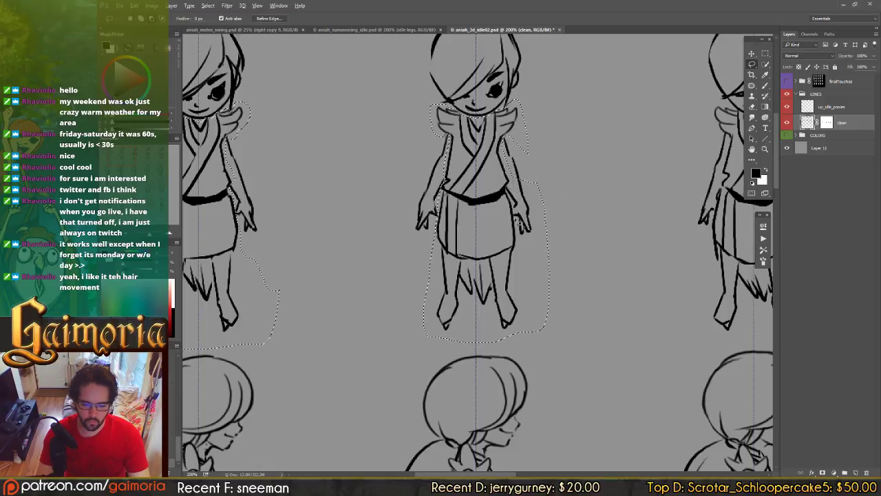
{"action": "left_click_drag", "start_coordinate": [529, 244], "coordinate": [558, 159], "text": "alt"}
{"action": "left_click_drag", "start_coordinate": [553, 234], "coordinate": [527, 243], "text": "alt"}
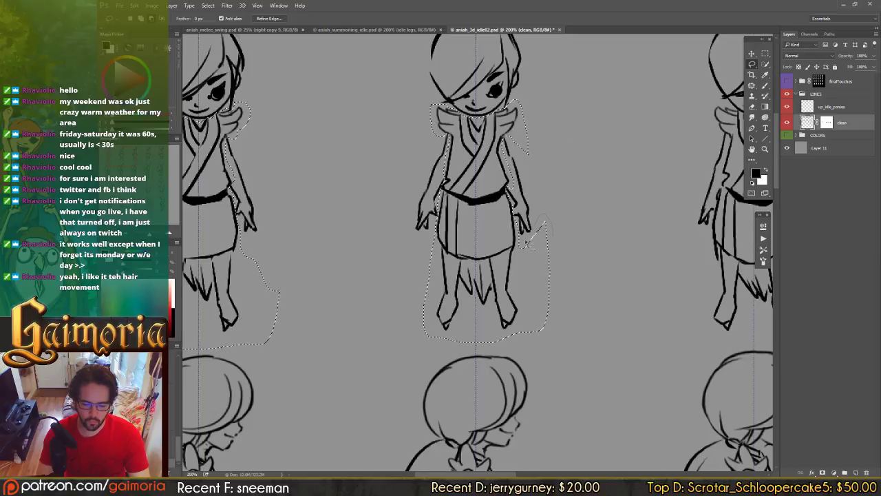
{"action": "left_click_drag", "start_coordinate": [582, 204], "coordinate": [579, 206], "text": "alt"}
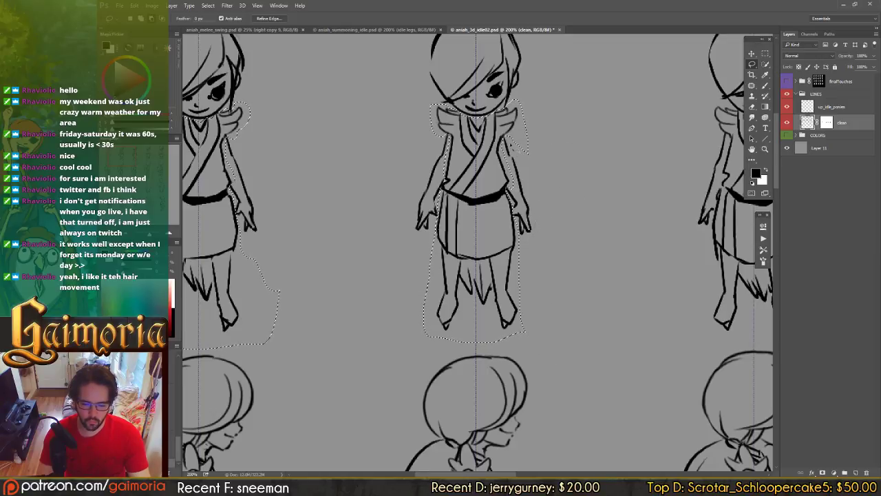
{"action": "left_click_drag", "start_coordinate": [528, 119], "coordinate": [530, 154], "text": "alt"}
{"action": "left_click_drag", "start_coordinate": [516, 215], "coordinate": [507, 190], "text": "alt"}
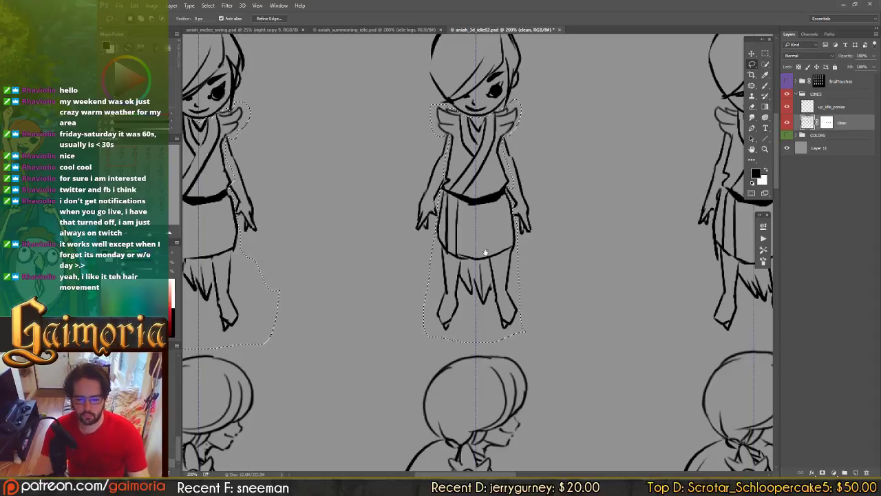
Step: Add the third front-facing pose's body below the head to the selection, trimming off the arm and surplus area beside it
{"action": "left_click_drag", "start_coordinate": [528, 253], "coordinate": [436, 246]}
{"action": "mouse_move", "coordinate": [592, 246]}
{"action": "left_mouse_down"}
{"action": "mouse_move", "coordinate": [473, 263]}
{"action": "mouse_move", "coordinate": [466, 284]}
{"action": "left_mouse_up"}
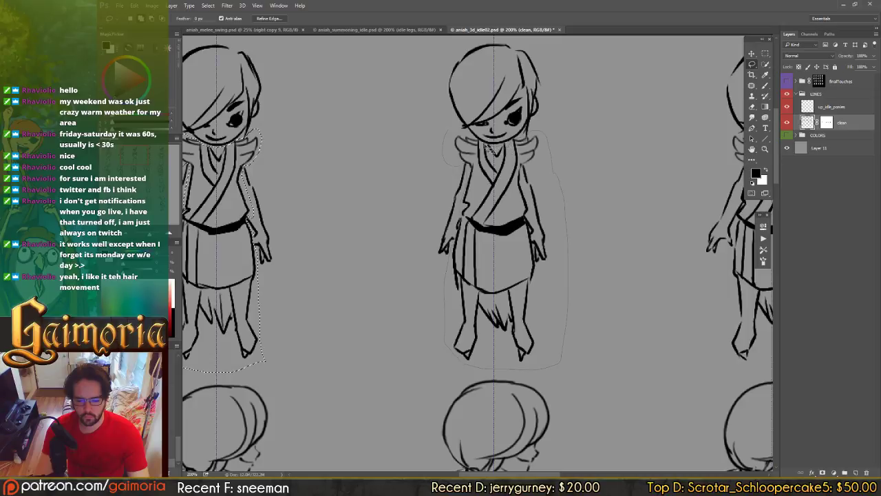
{"action": "left_click_drag", "start_coordinate": [482, 143], "coordinate": [529, 143]}
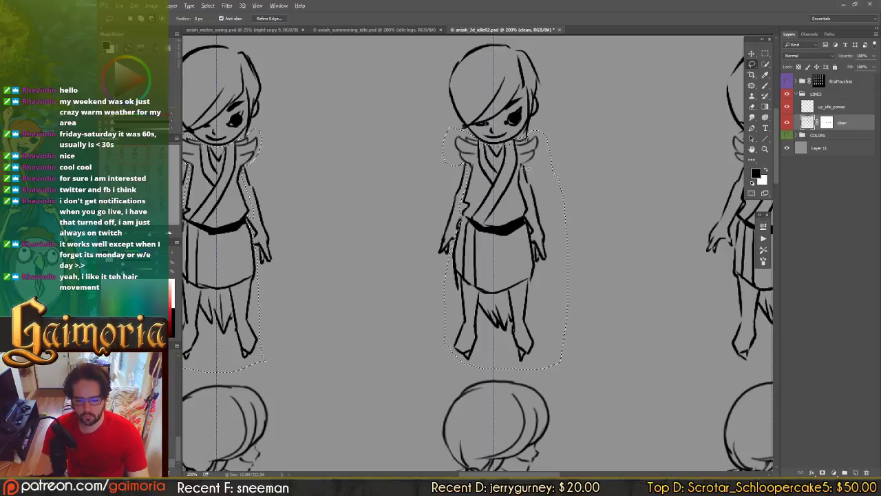
{"action": "mouse_move", "coordinate": [543, 256]}
{"action": "left_mouse_down"}
{"action": "mouse_move", "coordinate": [557, 283]}
{"action": "mouse_move", "coordinate": [550, 205]}
{"action": "mouse_move", "coordinate": [533, 234]}
{"action": "left_mouse_up"}
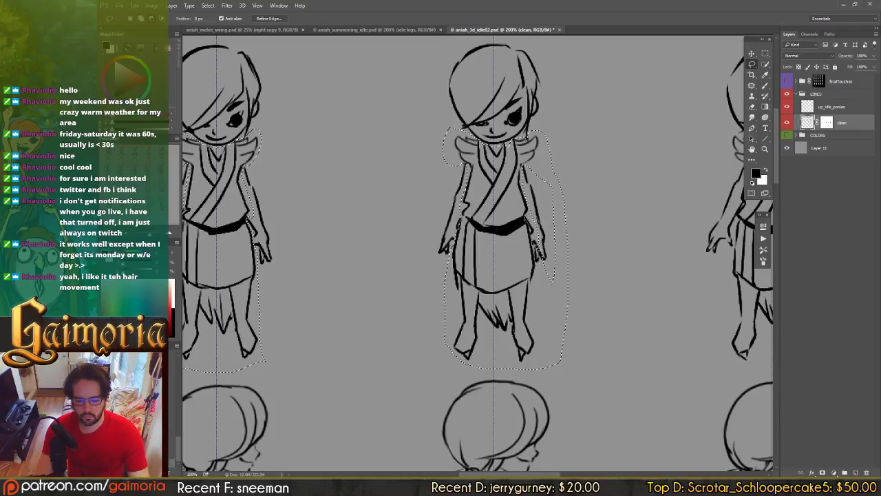
{"action": "mouse_move", "coordinate": [540, 265]}
{"action": "left_mouse_down"}
{"action": "mouse_move", "coordinate": [545, 277]}
{"action": "mouse_move", "coordinate": [535, 248]}
{"action": "mouse_move", "coordinate": [545, 277]}
{"action": "mouse_move", "coordinate": [539, 342]}
{"action": "left_mouse_up"}
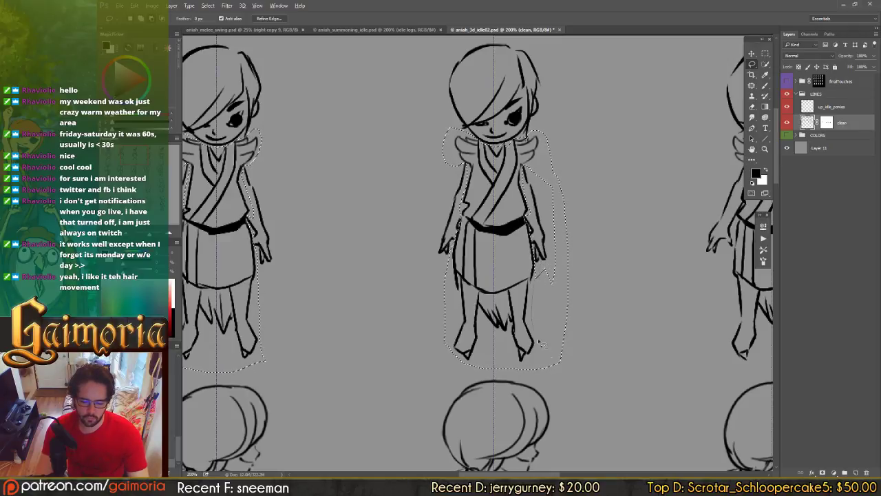
{"action": "mouse_move", "coordinate": [550, 168]}
{"action": "left_mouse_down"}
{"action": "mouse_move", "coordinate": [540, 343]}
{"action": "mouse_move", "coordinate": [546, 358]}
{"action": "mouse_move", "coordinate": [528, 362]}
{"action": "mouse_move", "coordinate": [549, 381]}
{"action": "left_mouse_up"}
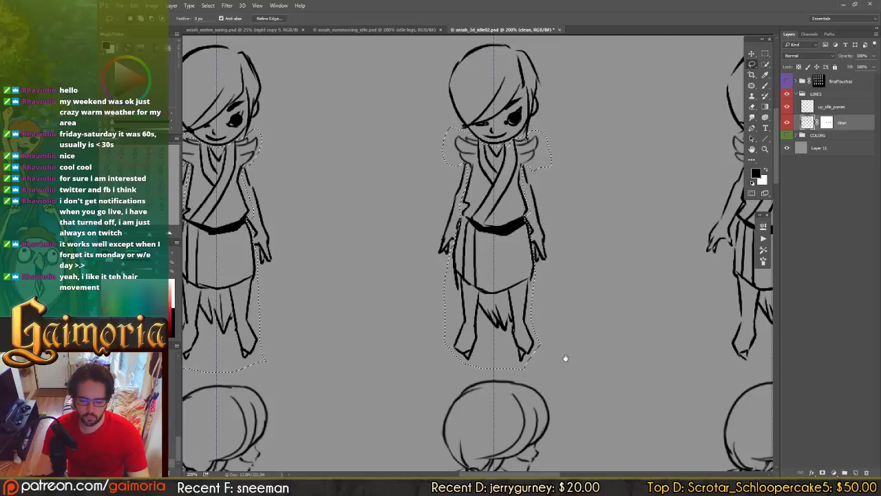
Step: Add the fourth front-facing pose's shoulder wings, torso, skirt and legs to the selection, leaving out the head and arms
{"action": "left_click_drag", "start_coordinate": [568, 348], "coordinate": [475, 342]}
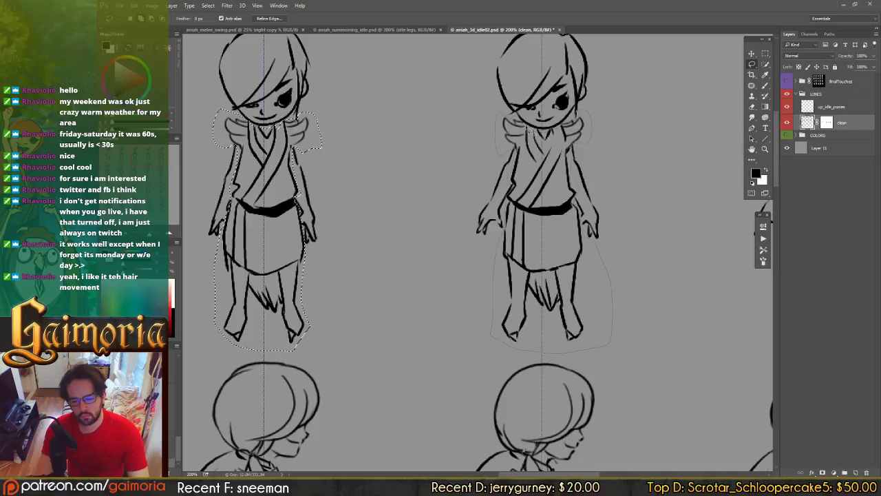
{"action": "left_click_drag", "start_coordinate": [521, 123], "coordinate": [517, 121]}
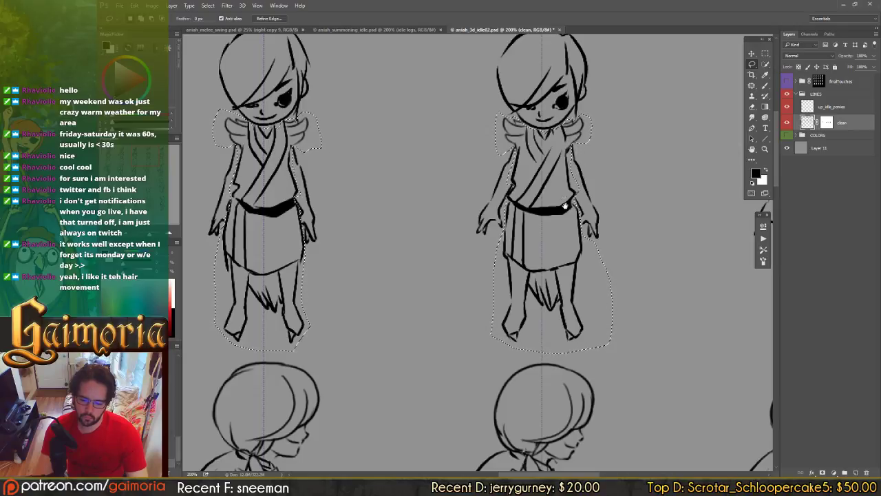
{"action": "key", "text": "ctrl+d"}
Step: Add the fifth front-facing pose's shoulder wings, torso, skirt and legs to the lasso selection, leaving out the head
{"action": "left_click_drag", "start_coordinate": [546, 196], "coordinate": [468, 193]}
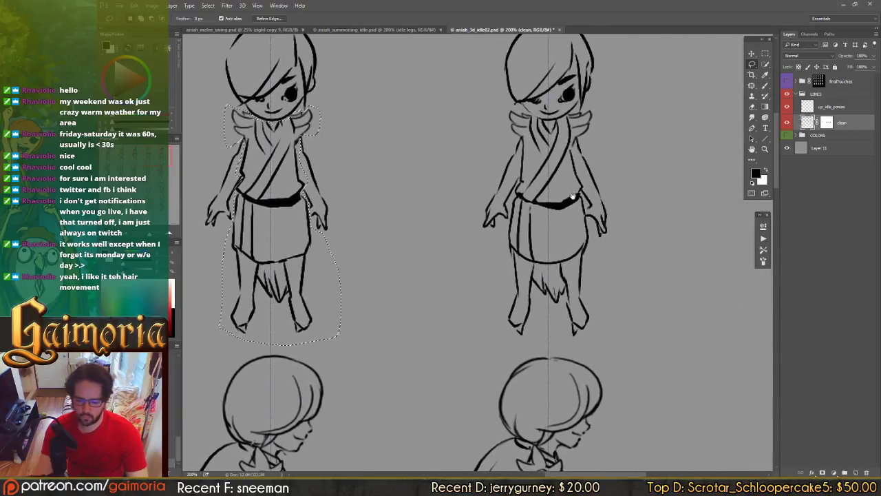
{"action": "mouse_move", "coordinate": [518, 113]}
{"action": "left_mouse_down"}
{"action": "mouse_move", "coordinate": [511, 148]}
{"action": "mouse_move", "coordinate": [519, 142]}
{"action": "left_mouse_up"}
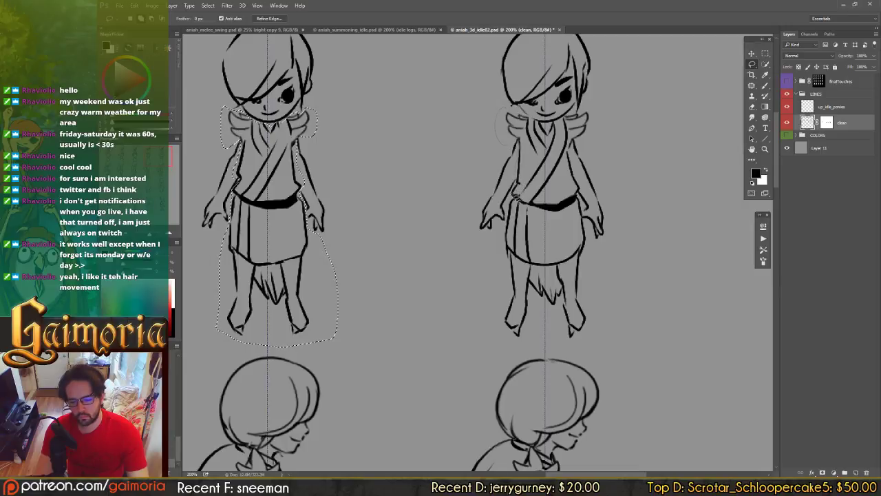
{"action": "left_click_drag", "start_coordinate": [514, 199], "coordinate": [510, 222]}
{"action": "left_click_drag", "start_coordinate": [583, 116], "coordinate": [579, 118]}
{"action": "left_click_drag", "start_coordinate": [532, 121], "coordinate": [530, 122]}
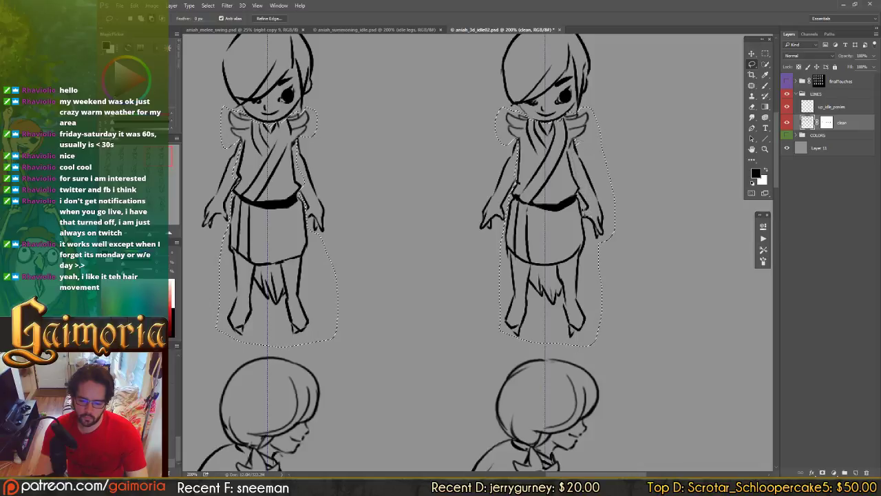
Step: Subtract the fifth pose's arm and the empty area beside the shoulder wing and below the feet from the selection
{"action": "left_click_drag", "start_coordinate": [597, 265], "coordinate": [611, 139], "text": "alt"}
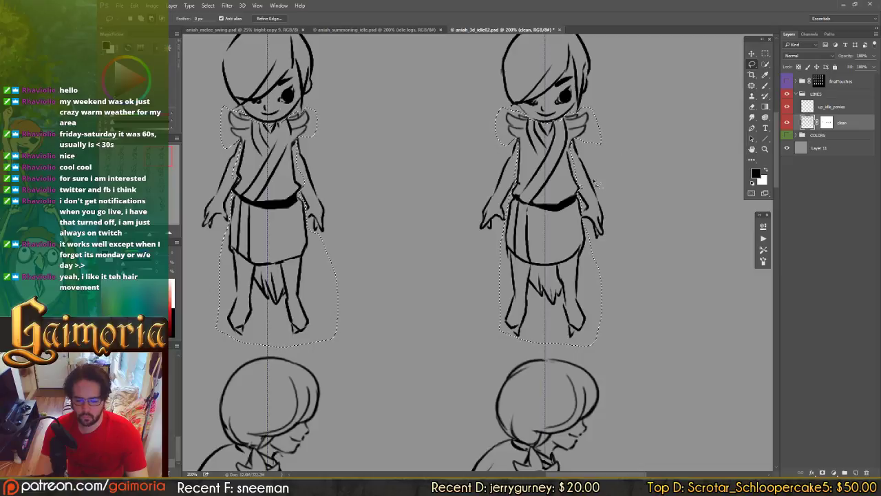
{"action": "left_click_drag", "start_coordinate": [594, 173], "coordinate": [580, 153], "text": "alt"}
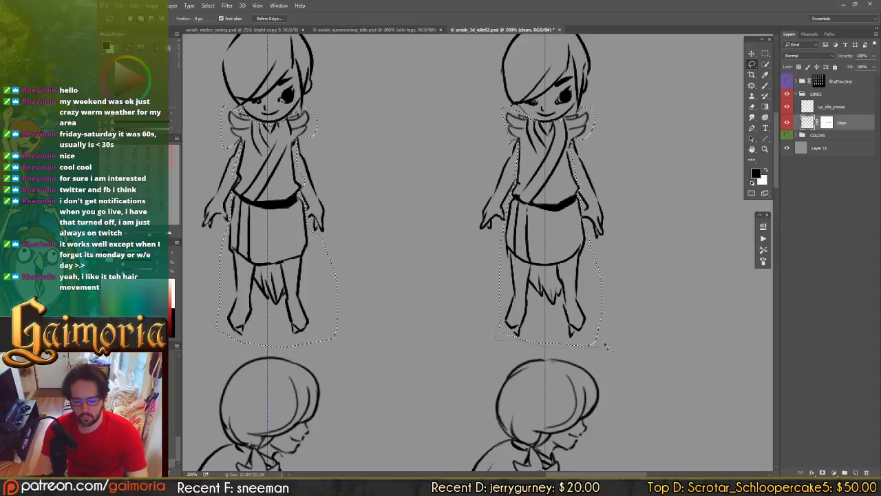
{"action": "left_click_drag", "start_coordinate": [607, 348], "coordinate": [606, 337], "text": "alt"}
Step: Copy the selected bodies into aniah_summoning_idle.psd and place them over the front-facing flute poses
{"action": "mouse_move", "coordinate": [598, 285]}
{"action": "left_mouse_down"}
{"action": "mouse_move", "coordinate": [476, 287]}
{"action": "mouse_move", "coordinate": [631, 275]}
{"action": "mouse_move", "coordinate": [448, 218]}
{"action": "mouse_move", "coordinate": [630, 257]}
{"action": "left_mouse_up"}
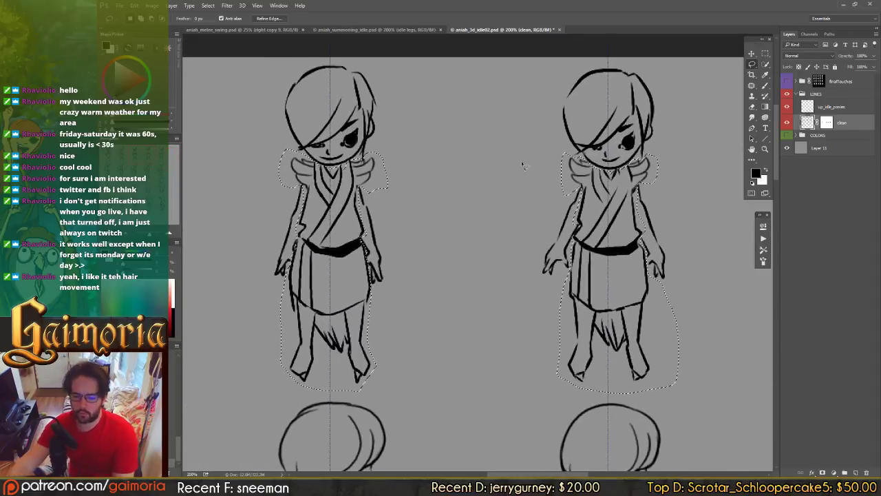
{"action": "left_click_drag", "start_coordinate": [407, 194], "coordinate": [593, 168]}
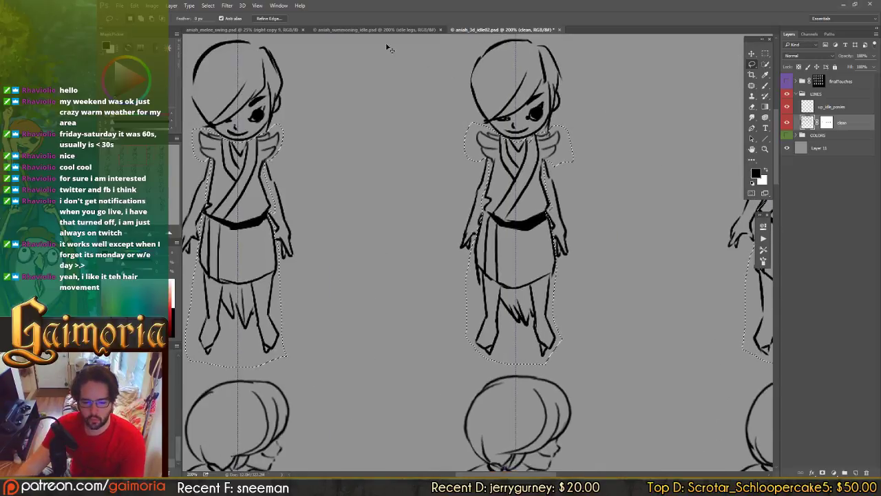
{"action": "left_click", "coordinate": [369, 29]}
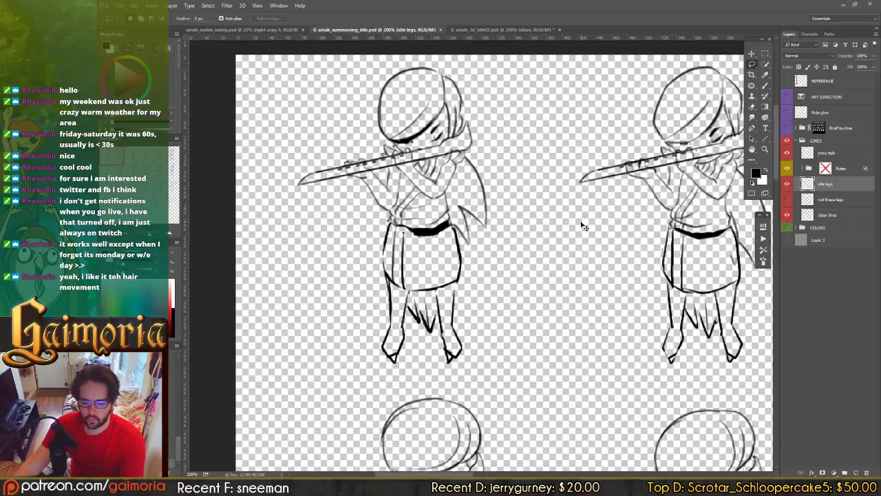
{"action": "key", "text": "ctrl+v"}
{"action": "key", "text": "v"}
{"action": "left_click_drag", "start_coordinate": [383, 200], "coordinate": [510, 193]}
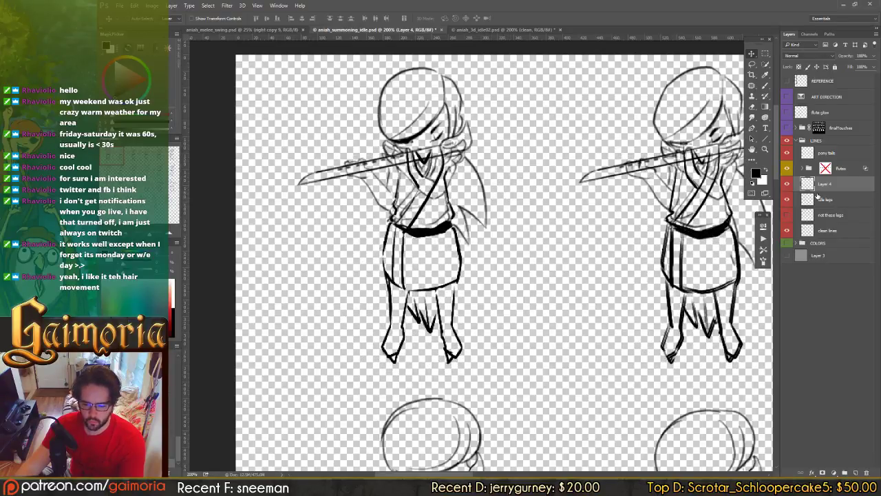
Step: Show the grey background layer and lower the opacity of the idle legs layer to 11%
{"action": "left_click", "coordinate": [787, 255]}
{"action": "left_click", "coordinate": [826, 199]}
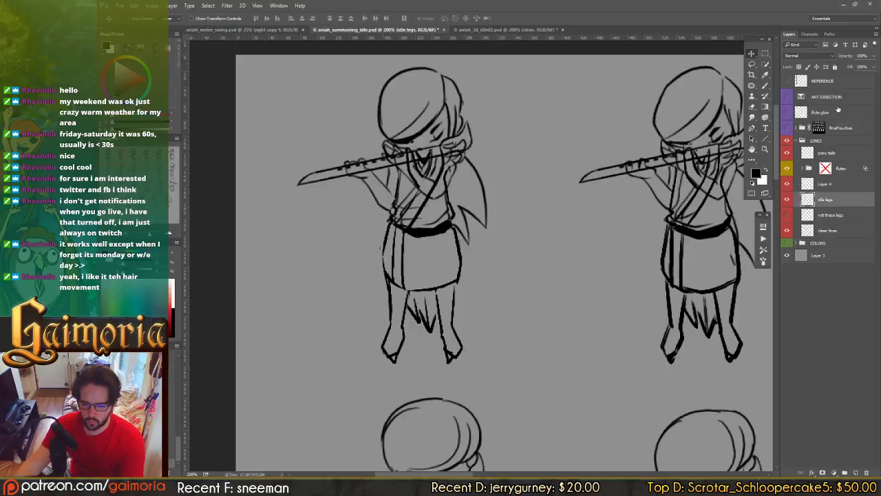
{"action": "left_click_drag", "start_coordinate": [846, 57], "coordinate": [665, 65]}
{"action": "left_click_drag", "start_coordinate": [625, 64], "coordinate": [632, 64]}
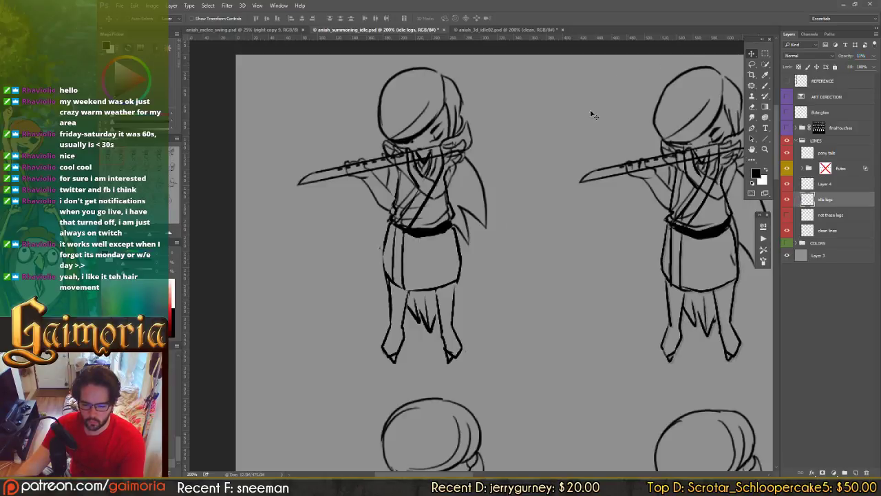
Step: Select the second flute pose's body on the pasted layer and nudge it slightly down and right onto the faded legs
{"action": "scroll", "coordinate": [493, 262], "scroll_direction": "up", "scroll_amount": 1, "text": "alt"}
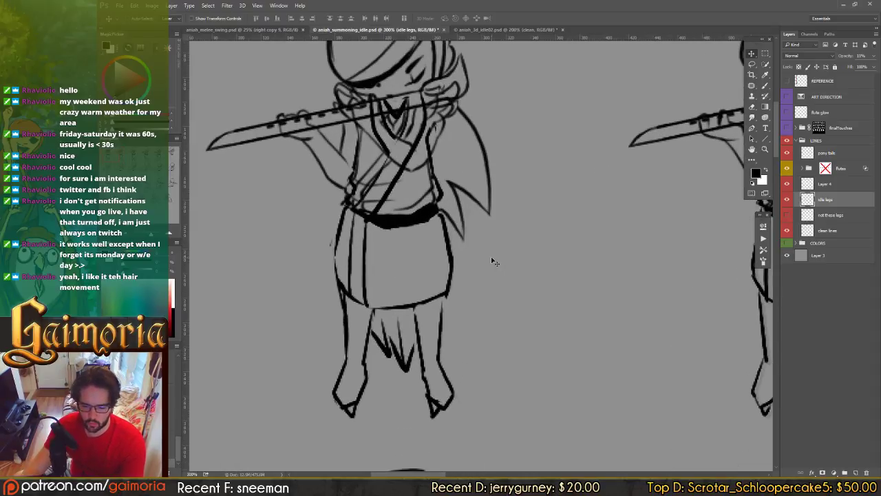
{"action": "left_click", "coordinate": [847, 184]}
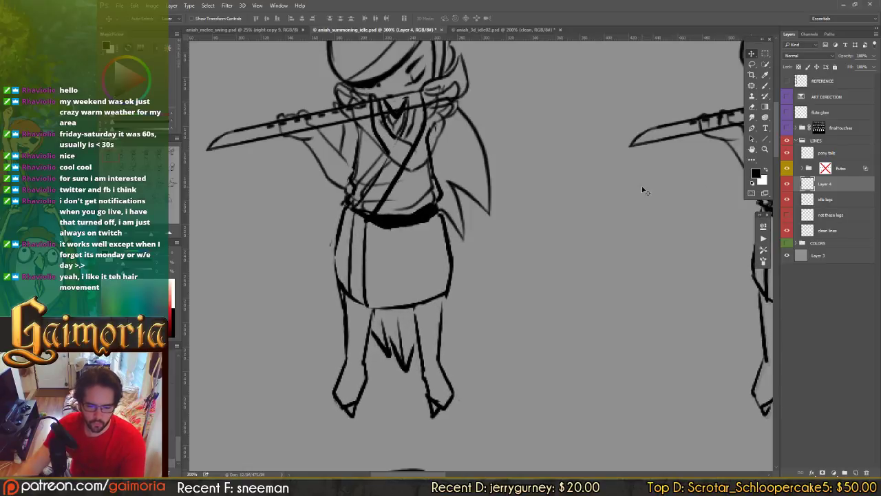
{"action": "left_click_drag", "start_coordinate": [566, 211], "coordinate": [509, 217]}
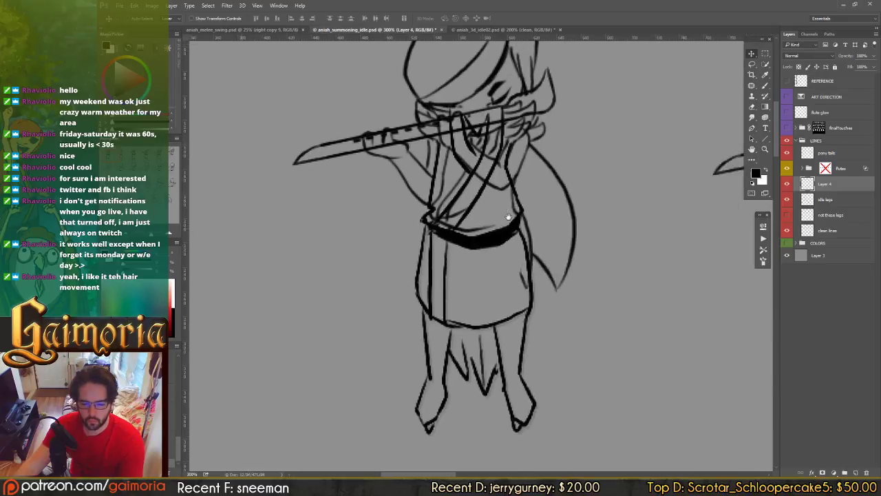
{"action": "key", "text": "m"}
{"action": "left_click_drag", "start_coordinate": [316, 83], "coordinate": [598, 451]}
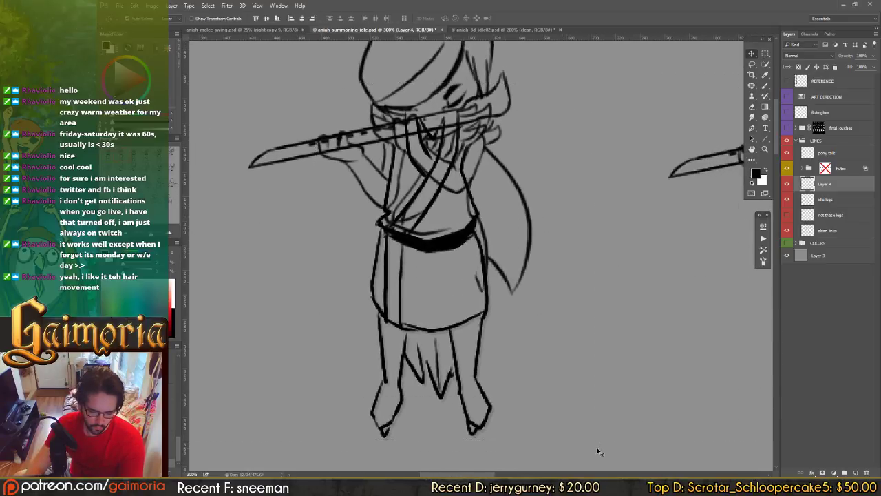
{"action": "key", "text": "Down"}
{"action": "key", "text": "Right"}
{"action": "key", "text": "Right"}
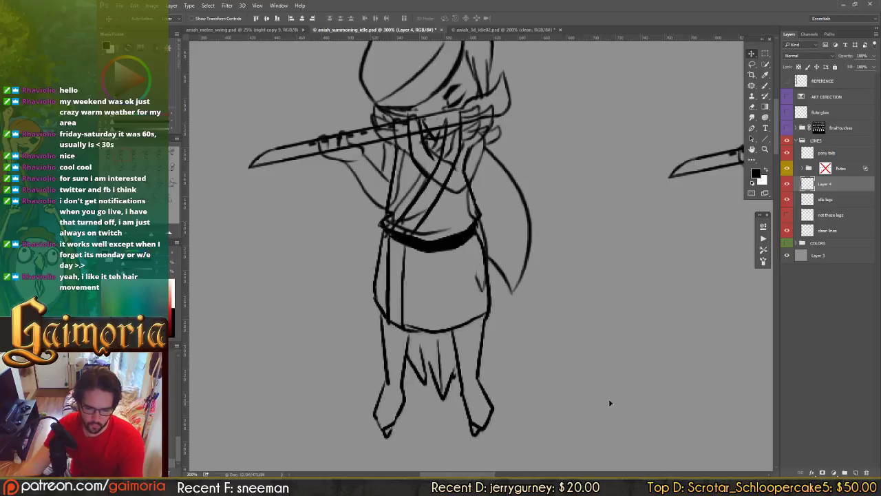
Step: Select the third flute pose's pasted body and nudge it slightly down and right to match the faded legs
{"action": "left_click_drag", "start_coordinate": [607, 268], "coordinate": [450, 282]}
{"action": "left_click_drag", "start_coordinate": [441, 333], "coordinate": [440, 307]}
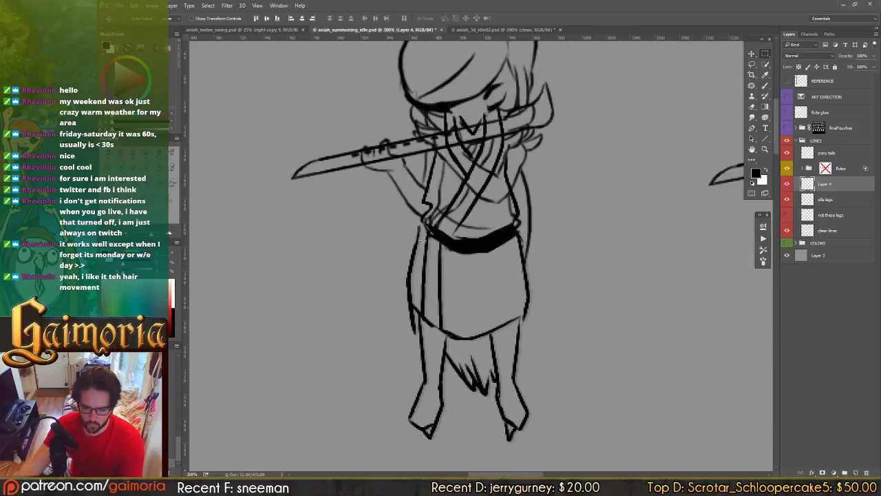
{"action": "left_click_drag", "start_coordinate": [341, 70], "coordinate": [598, 462]}
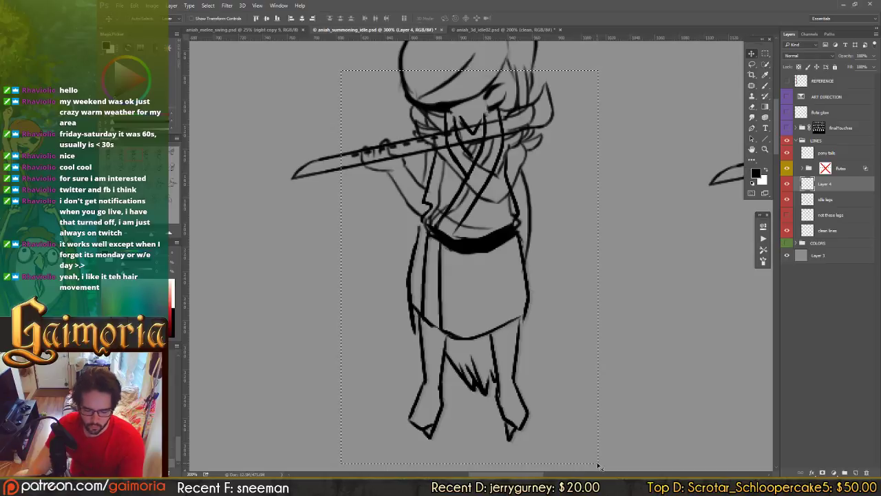
{"action": "key", "text": "Down"}
{"action": "key", "text": "Right"}
{"action": "key", "text": "Right"}
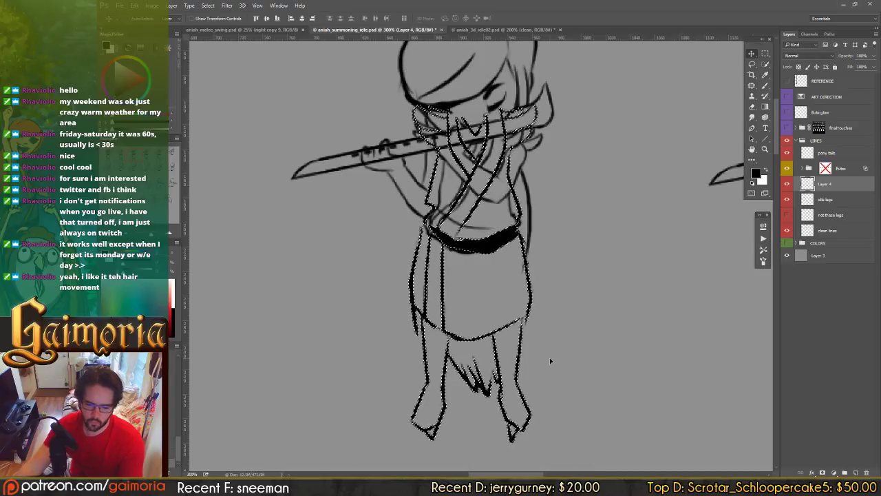
Step: Select the fourth flute pose's pasted body and nudge it sideways and down until it lines up with the faded legs
{"action": "left_click_drag", "start_coordinate": [643, 188], "coordinate": [465, 179]}
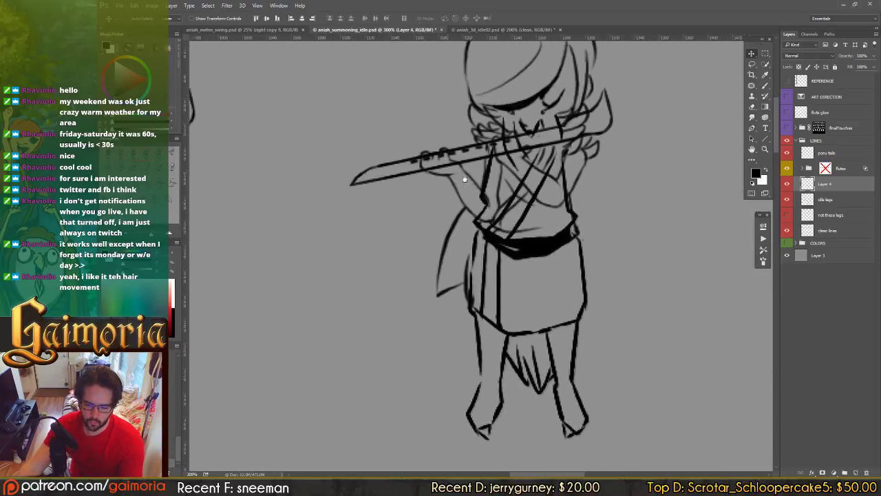
{"action": "scroll", "coordinate": [465, 179], "scroll_direction": "right", "scroll_amount": 1}
{"action": "key", "text": "m"}
{"action": "left_click_drag", "start_coordinate": [568, 345], "coordinate": [648, 465]}
{"action": "key", "text": "v"}
{"action": "key", "text": "Right"}
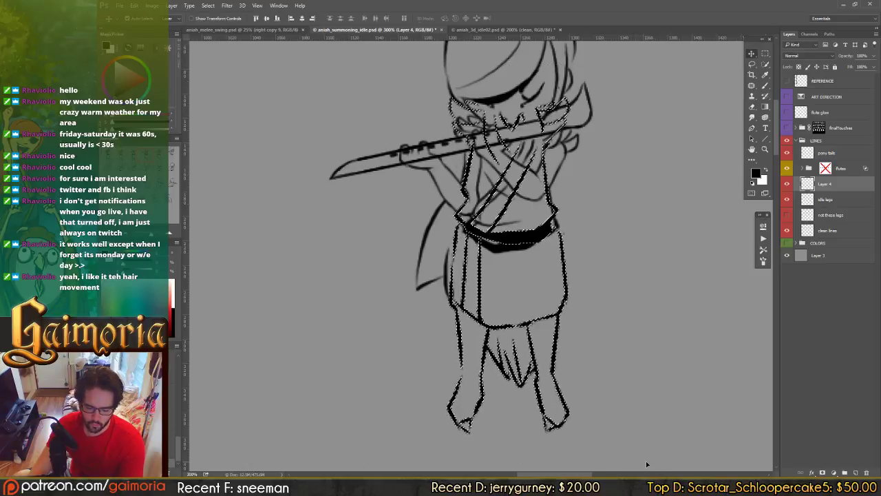
{"action": "key", "text": "Right"}
{"action": "key", "text": "Right"}
{"action": "key", "text": "Left"}
{"action": "key", "text": "Left"}
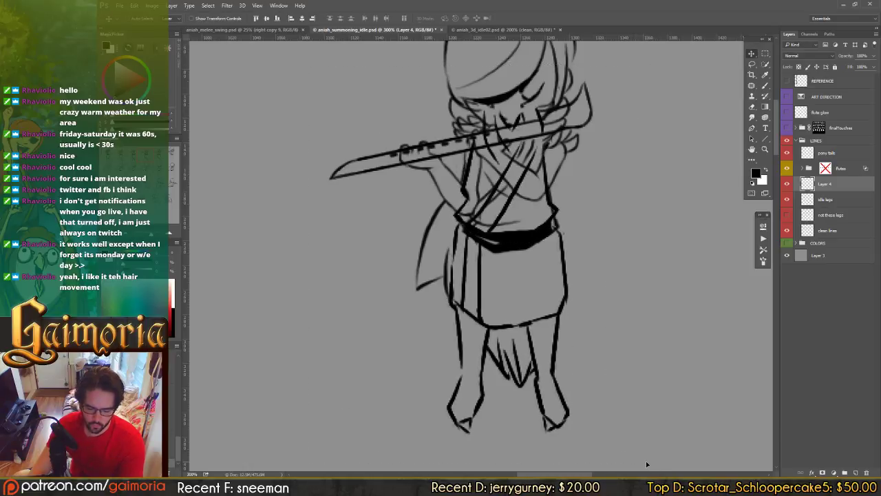
{"action": "key", "text": "Right"}
{"action": "key", "text": "Down"}
{"action": "key", "text": "Left"}
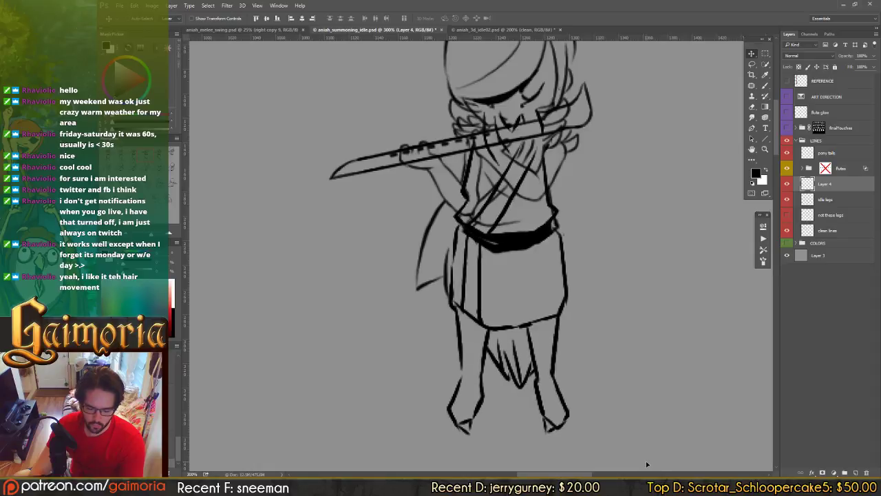
Step: Select the fifth flute pose's pasted body, nudge it slightly left onto the faded legs, and deselect
{"action": "left_click_drag", "start_coordinate": [601, 229], "coordinate": [345, 234]}
{"action": "left_click_drag", "start_coordinate": [620, 227], "coordinate": [431, 209]}
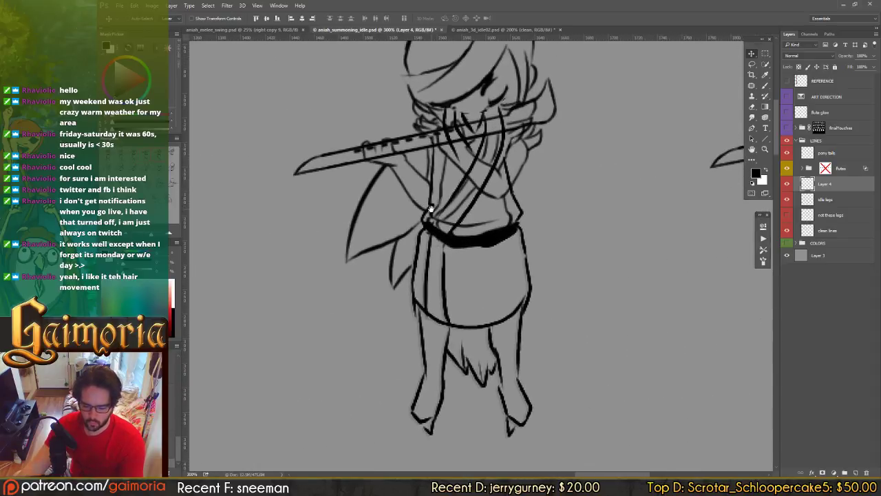
{"action": "key", "text": "m"}
{"action": "left_click_drag", "start_coordinate": [264, 64], "coordinate": [618, 456]}
{"action": "key", "text": "v"}
{"action": "key", "text": "Left"}
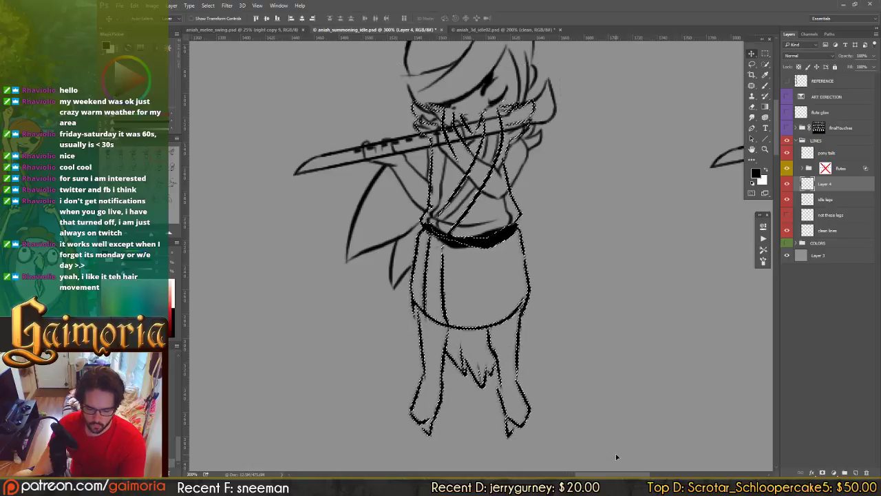
{"action": "key", "text": "ctrl+d"}
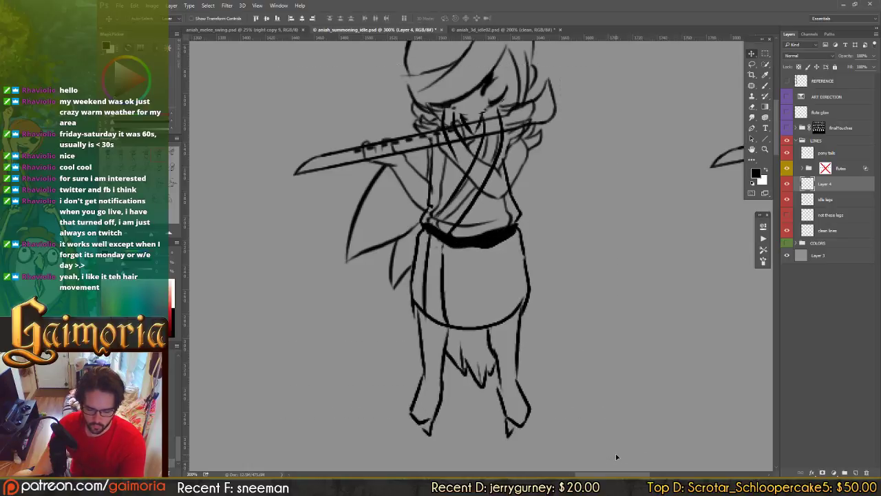
Step: Duplicate the third pose's pasted body and move the copy onto the sixth flute pose, which has only faded legs
{"action": "scroll", "coordinate": [494, 273], "scroll_direction": "right", "scroll_amount": 5}
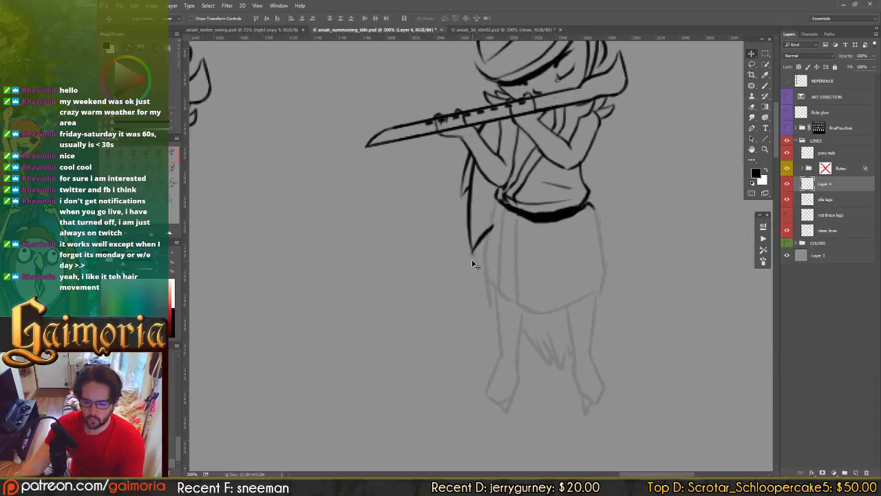
{"action": "left_click_drag", "start_coordinate": [465, 252], "coordinate": [592, 227]}
{"action": "left_click_drag", "start_coordinate": [386, 220], "coordinate": [567, 220]}
{"action": "left_click_drag", "start_coordinate": [302, 222], "coordinate": [651, 227]}
{"action": "key", "text": "m"}
{"action": "mouse_move", "coordinate": [388, 443]}
{"action": "left_mouse_down"}
{"action": "mouse_move", "coordinate": [602, 220]}
{"action": "mouse_move", "coordinate": [624, 47]}
{"action": "left_mouse_up"}
{"action": "key", "text": "v"}
{"action": "mouse_move", "coordinate": [486, 247]}
{"action": "left_mouse_down", "text": "alt"}
{"action": "mouse_move", "coordinate": [698, 247]}
{"action": "mouse_move", "coordinate": [438, 232]}
{"action": "left_mouse_up", "text": "alt"}
{"action": "left_click_drag", "start_coordinate": [367, 248], "coordinate": [701, 249]}
{"action": "left_click_drag", "start_coordinate": [616, 242], "coordinate": [365, 241]}
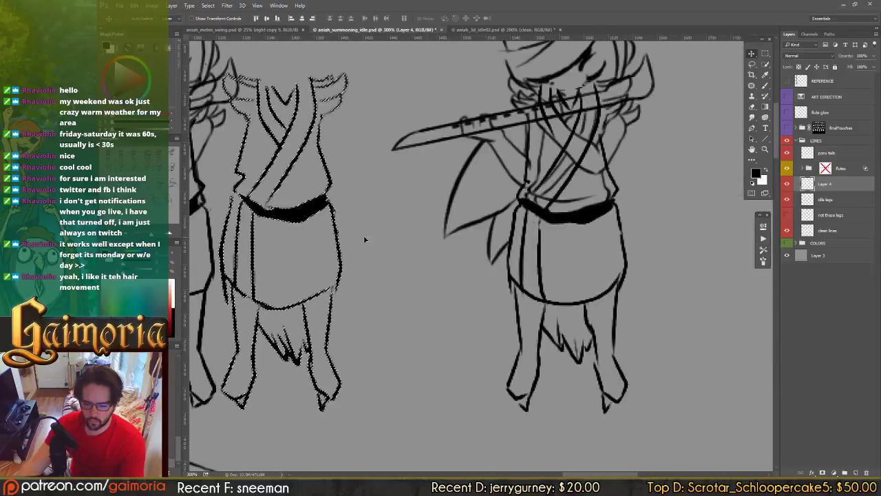
{"action": "left_click_drag", "start_coordinate": [300, 247], "coordinate": [571, 265]}
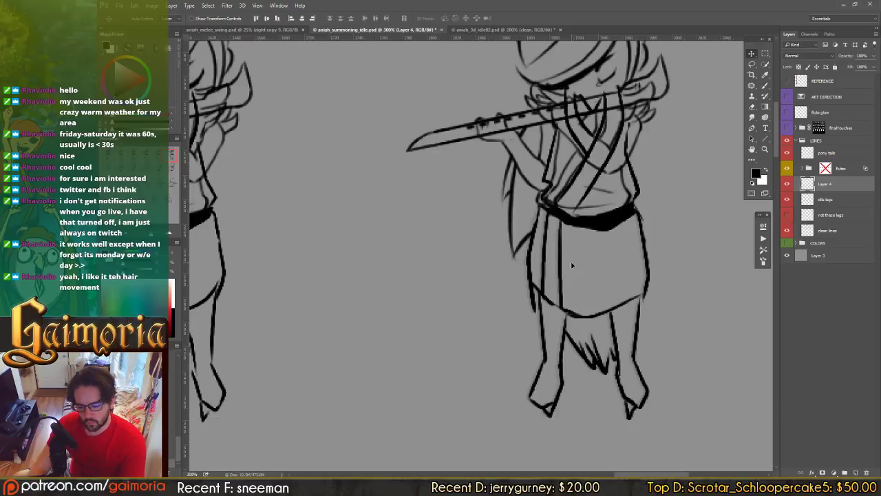
Step: Deselect and nudge the sixth pose's body slightly left to line up with the faded legs
{"action": "key", "text": "ctrl+d"}
{"action": "key", "text": "Left"}
{"action": "key", "text": "Left"}
{"action": "key", "text": "Left"}
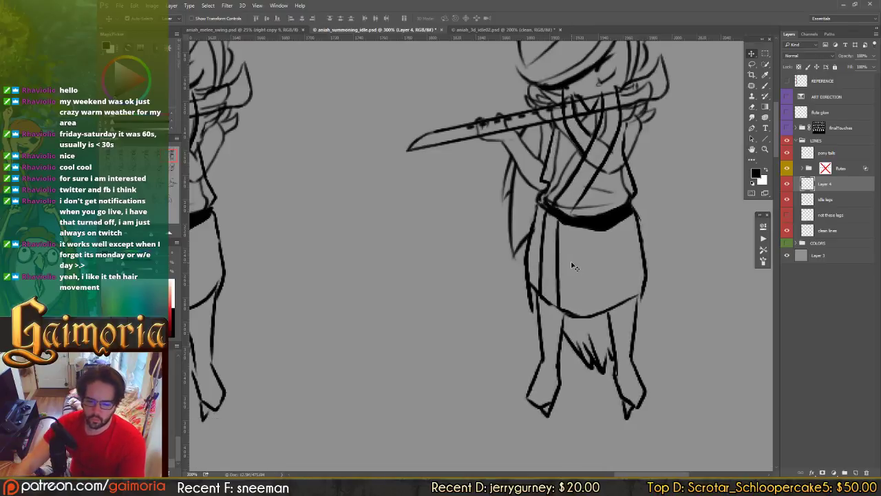
Step: Lower the opacity of the clean lines layer to fade the original line art behind the first flute pose
{"action": "left_click_drag", "start_coordinate": [604, 130], "coordinate": [542, 154]}
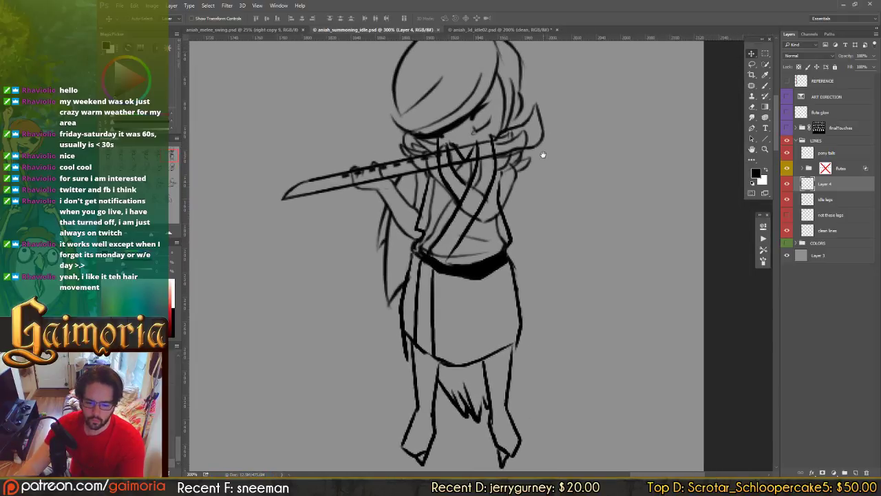
{"action": "mouse_move", "coordinate": [416, 223]}
{"action": "left_mouse_down"}
{"action": "mouse_move", "coordinate": [747, 219]}
{"action": "mouse_move", "coordinate": [671, 213]}
{"action": "left_mouse_up"}
{"action": "left_click_drag", "start_coordinate": [331, 207], "coordinate": [581, 197]}
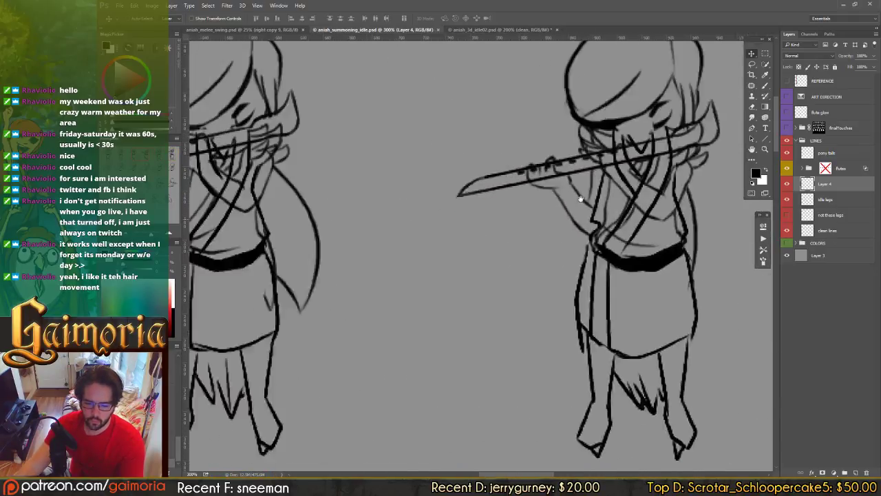
{"action": "left_click_drag", "start_coordinate": [358, 207], "coordinate": [744, 188]}
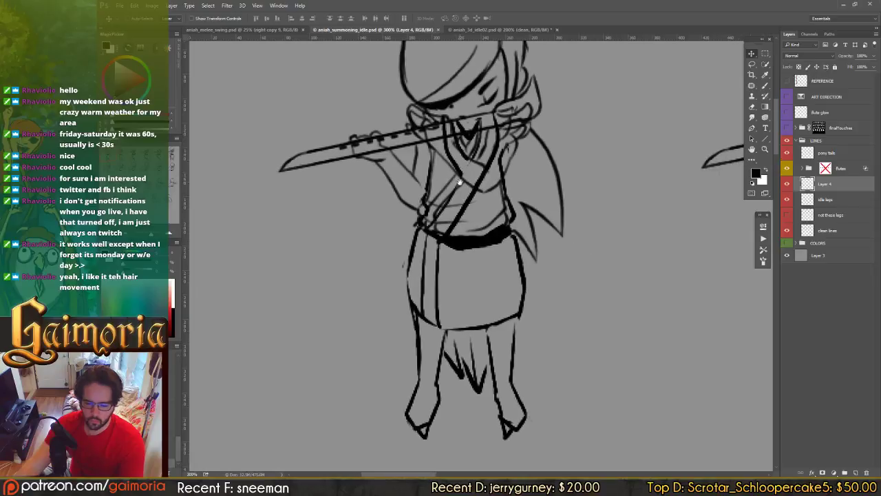
{"action": "left_click", "coordinate": [815, 231]}
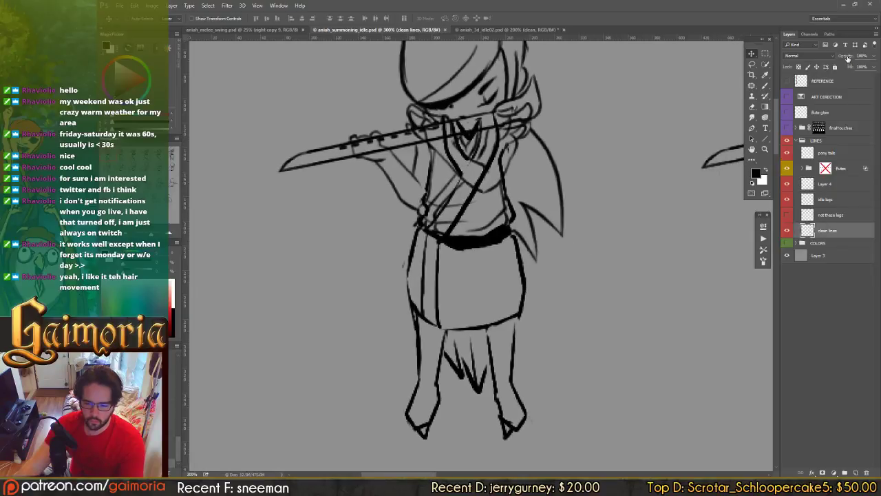
{"action": "left_click_drag", "start_coordinate": [582, 69], "coordinate": [594, 69]}
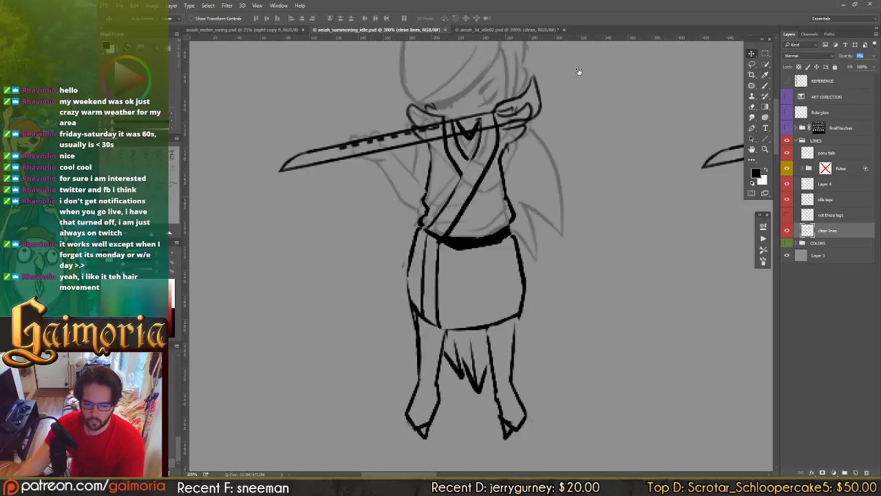
Step: Fade the clean lines layer to a low opacity and compare the pasted bodies with the faint original art across all poses
{"action": "left_click_drag", "start_coordinate": [579, 71], "coordinate": [578, 72]}
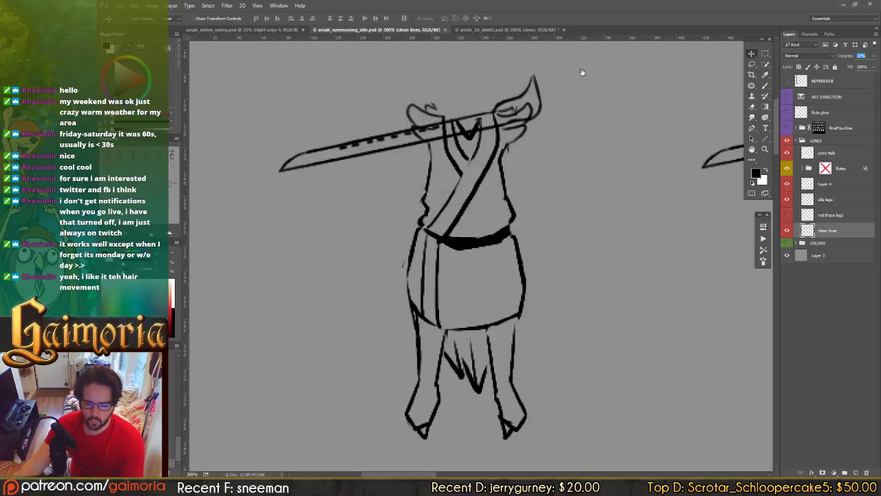
{"action": "key", "text": "3"}
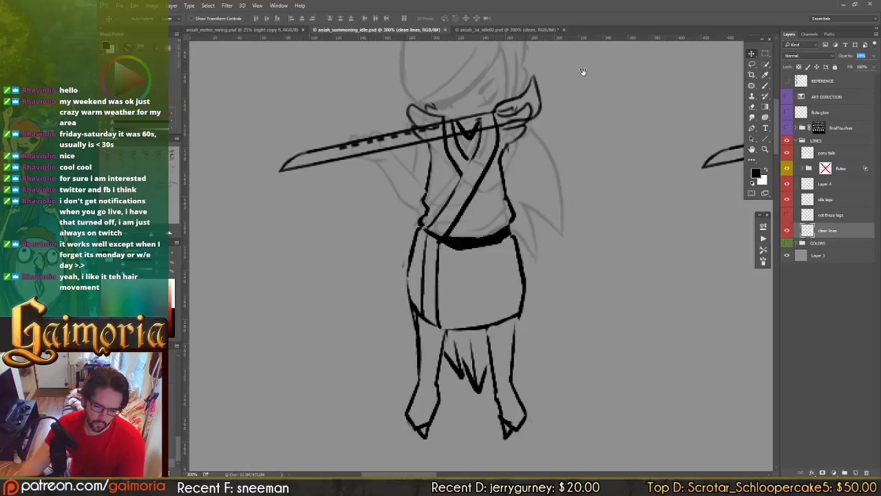
{"action": "key", "text": "Return"}
{"action": "left_click_drag", "start_coordinate": [549, 167], "coordinate": [358, 168]}
{"action": "left_click_drag", "start_coordinate": [571, 155], "coordinate": [336, 175]}
{"action": "left_click_drag", "start_coordinate": [479, 162], "coordinate": [376, 163]}
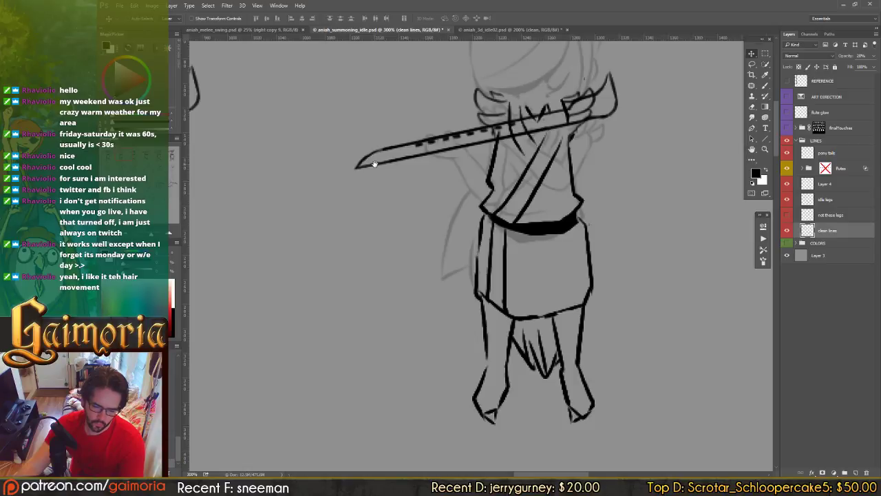
{"action": "left_click_drag", "start_coordinate": [373, 163], "coordinate": [608, 169]}
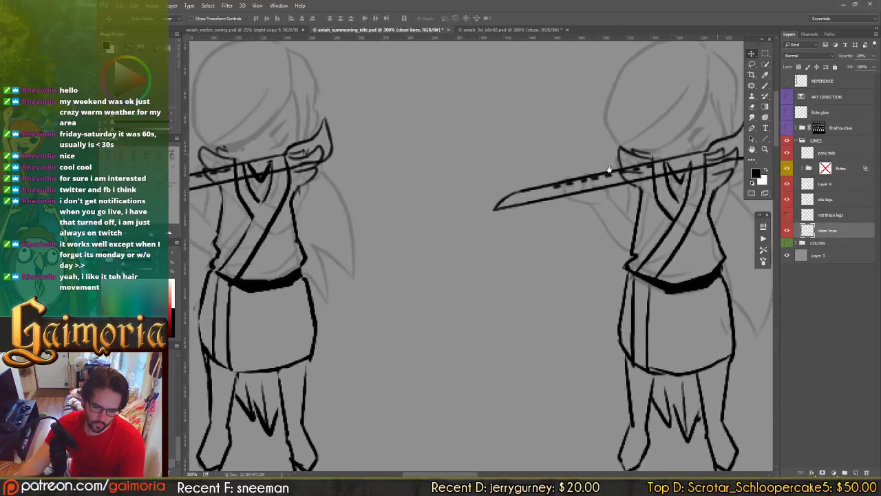
{"action": "left_click_drag", "start_coordinate": [514, 175], "coordinate": [403, 155]}
{"action": "left_click_drag", "start_coordinate": [592, 164], "coordinate": [423, 156]}
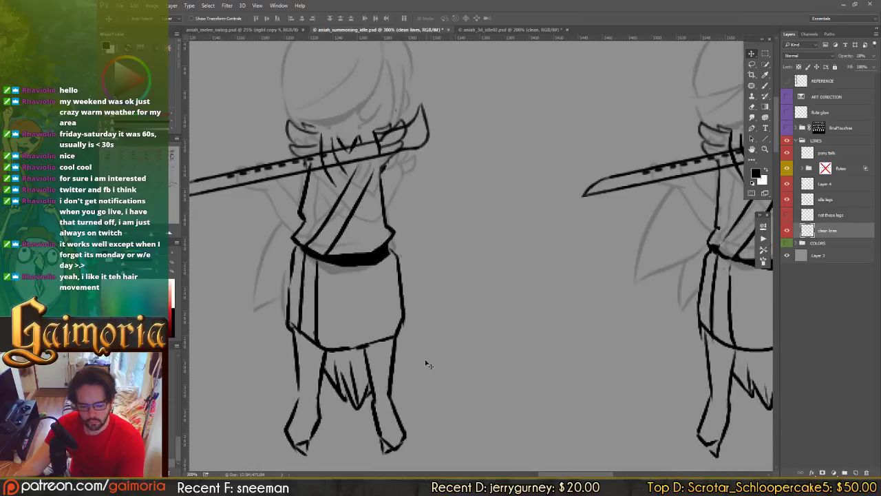
Step: Switch to Unity and compare Aniah's idle-down animation with her summoning idle-down animation in the scene
{"action": "key", "text": "alt+Tab"}
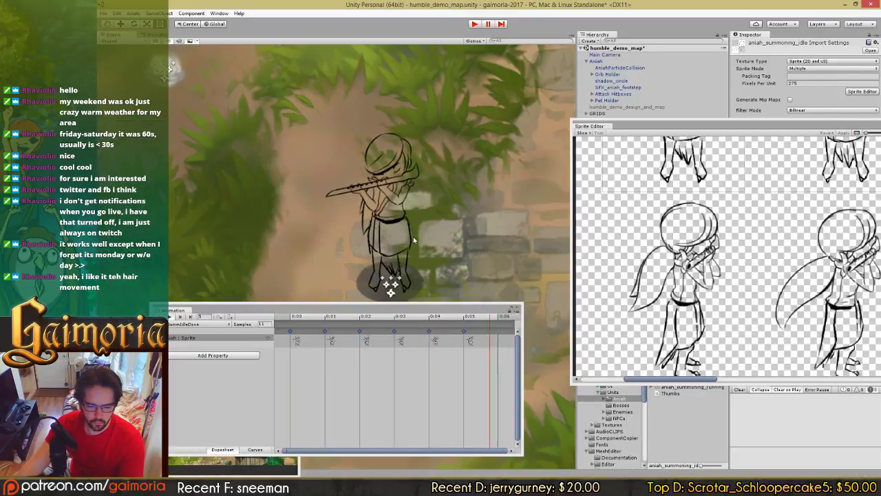
{"action": "scroll", "coordinate": [413, 236], "scroll_direction": "down", "scroll_amount": 3}
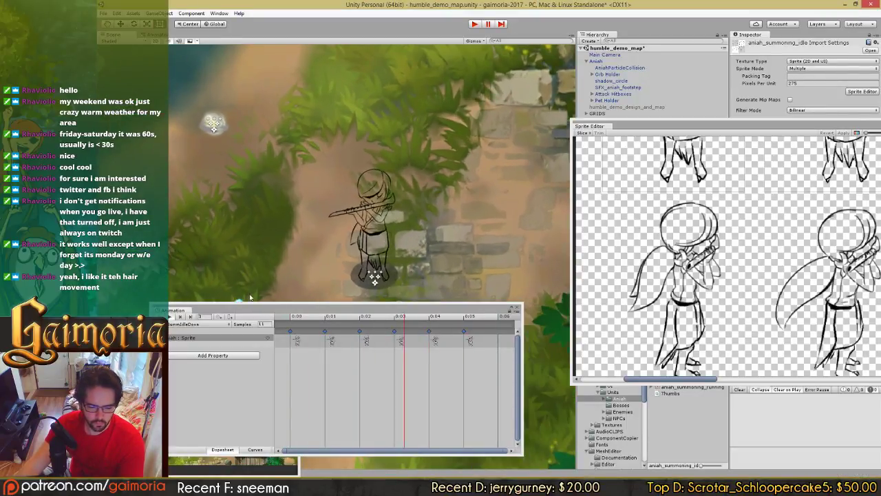
{"action": "left_click", "coordinate": [206, 324]}
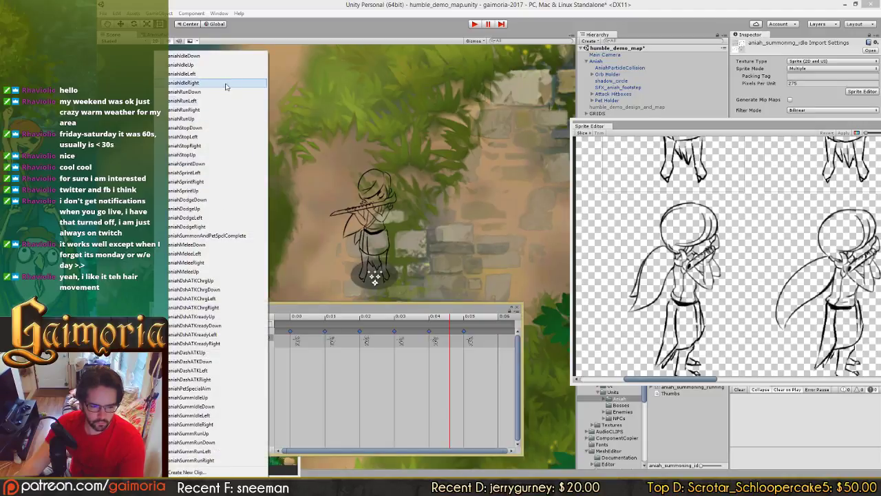
{"action": "left_click", "coordinate": [250, 59]}
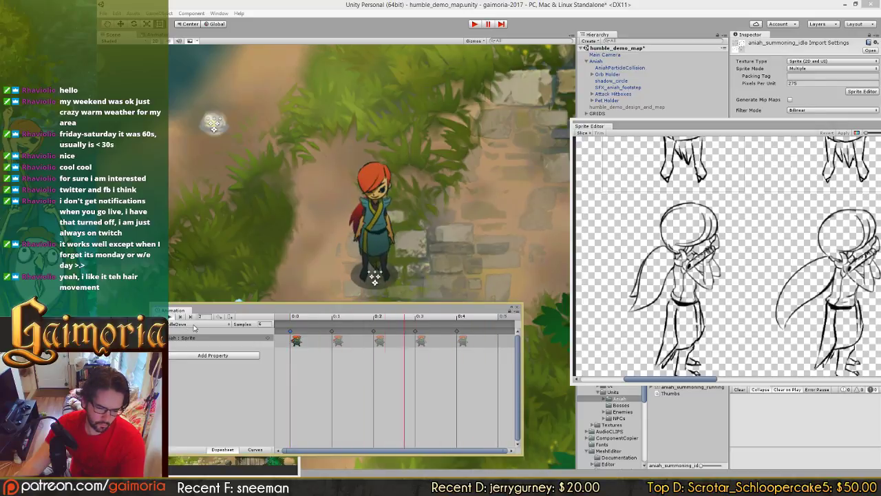
{"action": "left_click", "coordinate": [195, 325]}
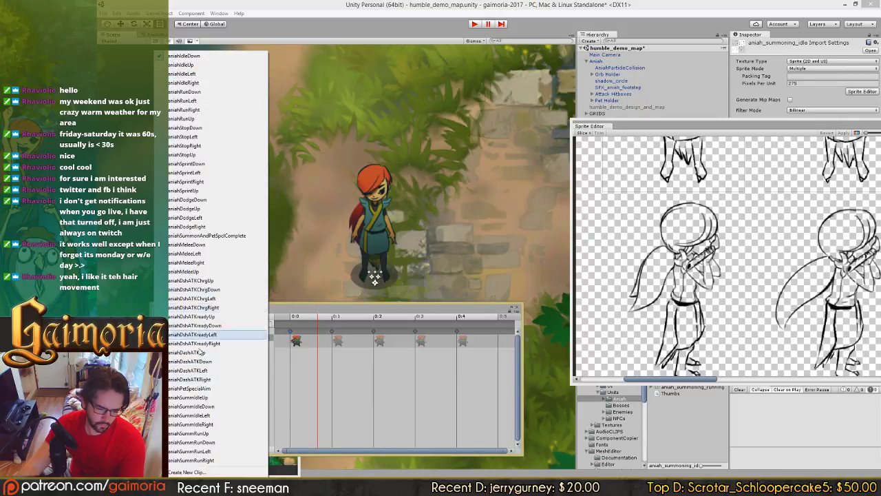
{"action": "left_click", "coordinate": [199, 406]}
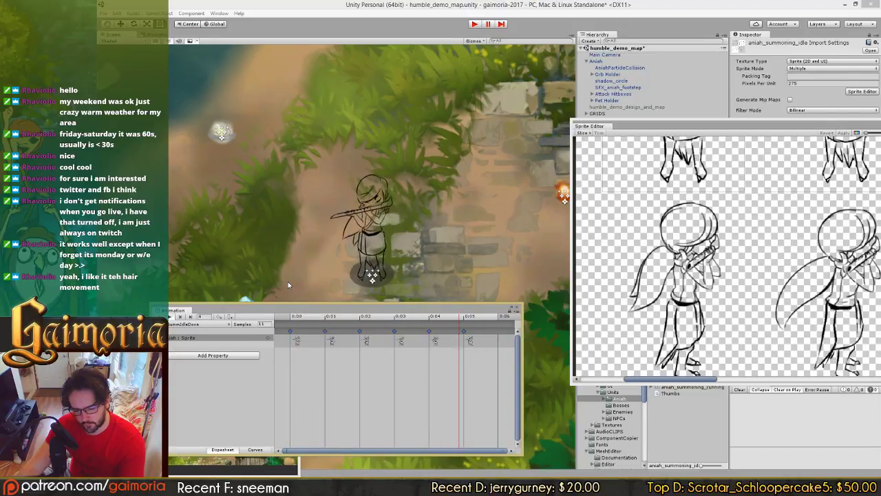
Step: Return to Photoshop, delete Layer 4 with the pasted bodies, and set the idle legs layer's opacity to 100%
{"action": "key", "text": "alt+Tab"}
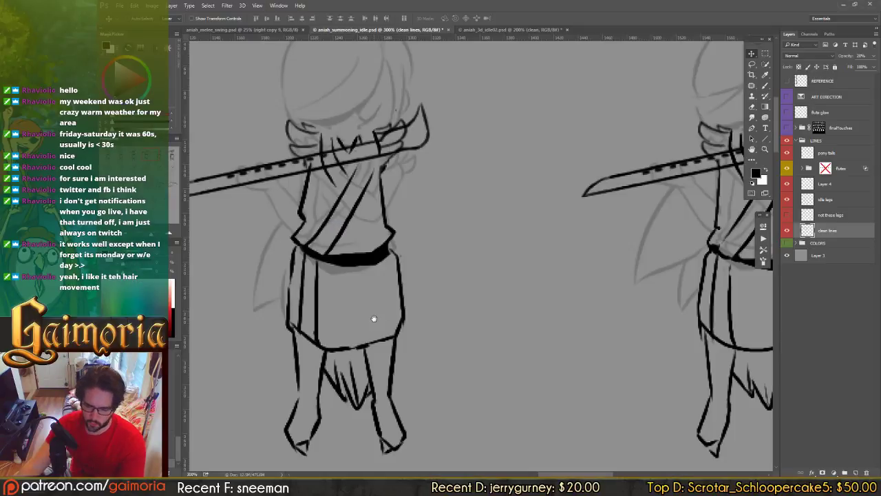
{"action": "left_click_drag", "start_coordinate": [374, 318], "coordinate": [482, 319]}
{"action": "left_click", "coordinate": [834, 184]}
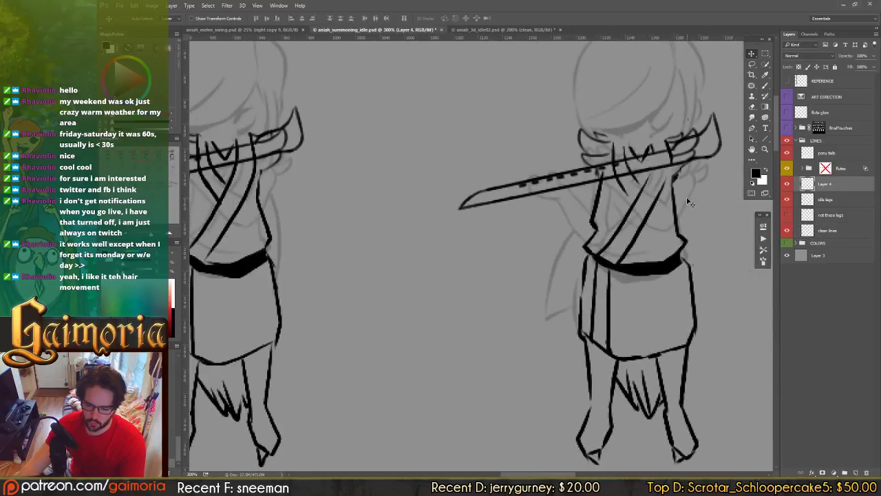
{"action": "key", "text": "ctrl+e"}
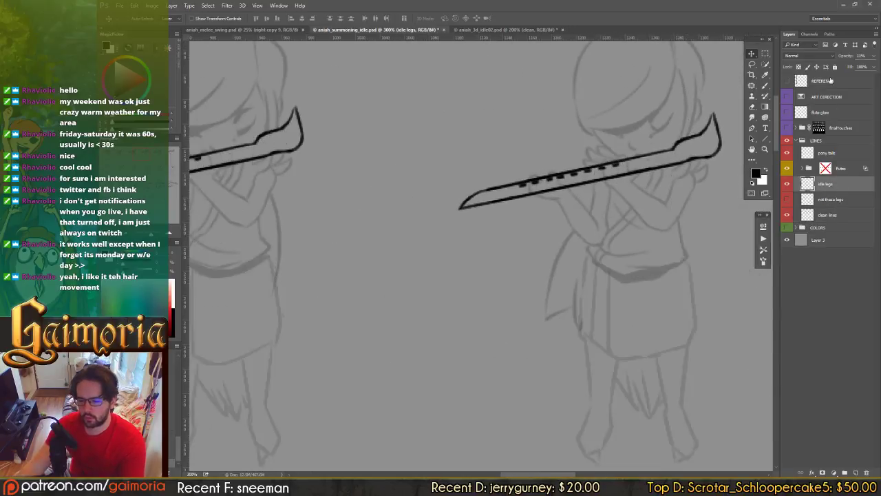
{"action": "left_click_drag", "start_coordinate": [839, 60], "coordinate": [879, 70]}
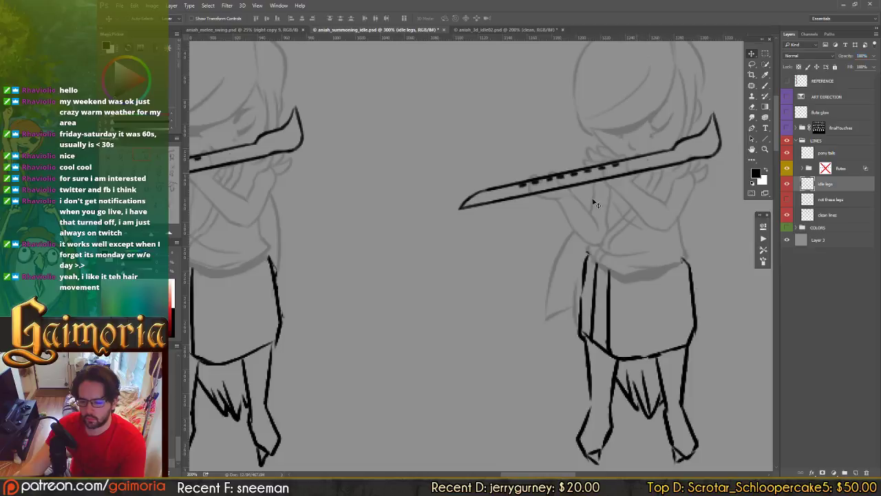
Step: Set the clean lines layer's opacity to 100%, briefly showing and hiding the not these legs layer
{"action": "left_click", "coordinate": [836, 214]}
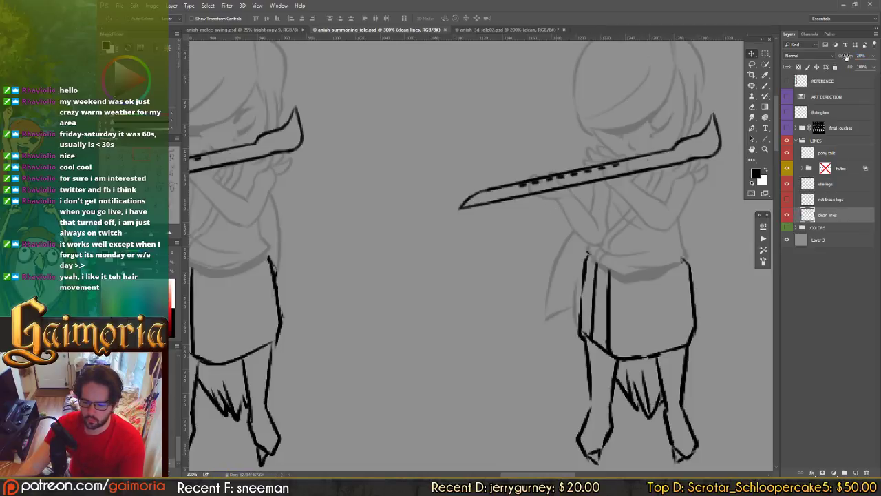
{"action": "left_click_drag", "start_coordinate": [846, 57], "coordinate": [876, 59]}
{"action": "left_click", "coordinate": [788, 199]}
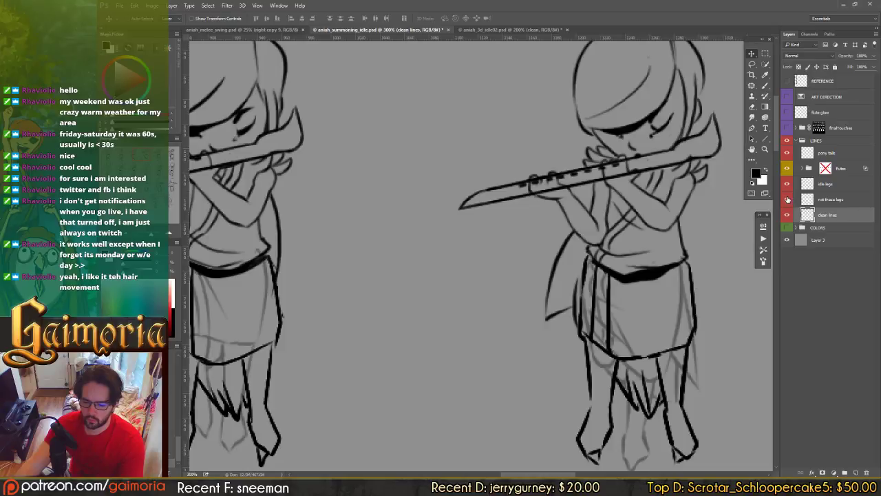
{"action": "left_click", "coordinate": [788, 199]}
Step: Check the restored line art across the front-facing poses and save aniah_summoning_idle.psd
{"action": "left_click_drag", "start_coordinate": [440, 239], "coordinate": [762, 188]}
{"action": "left_click_drag", "start_coordinate": [475, 218], "coordinate": [660, 191]}
{"action": "left_click_drag", "start_coordinate": [532, 186], "coordinate": [758, 318]}
{"action": "left_click_drag", "start_coordinate": [493, 280], "coordinate": [751, 279]}
{"action": "left_click_drag", "start_coordinate": [444, 206], "coordinate": [356, 181]}
{"action": "left_click_drag", "start_coordinate": [757, 277], "coordinate": [597, 63]}
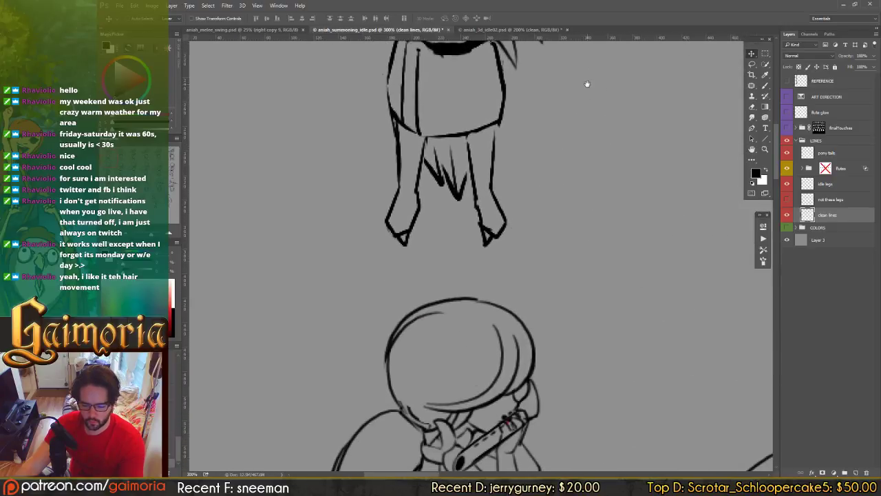
{"action": "left_click_drag", "start_coordinate": [595, 258], "coordinate": [581, 67]}
{"action": "left_click_drag", "start_coordinate": [597, 316], "coordinate": [386, 172]}
{"action": "key", "text": "ctrl+s"}
Step: Hide the gray background layer and save the sheet as a PNG, overwriting the existing aniah_summoning_idle image
{"action": "left_click_drag", "start_coordinate": [588, 128], "coordinate": [282, 138]}
{"action": "left_click_drag", "start_coordinate": [585, 131], "coordinate": [520, 161]}
{"action": "left_click_drag", "start_coordinate": [276, 154], "coordinate": [554, 166]}
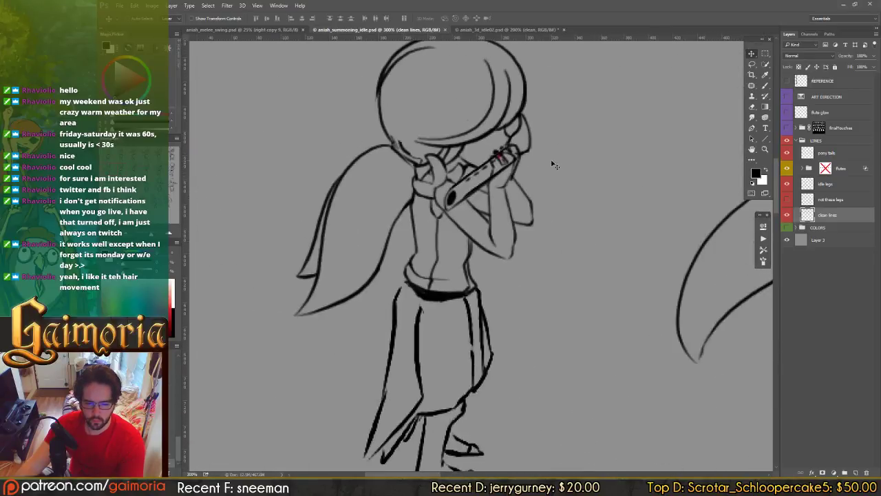
{"action": "left_click", "coordinate": [787, 239]}
{"action": "key", "text": "shift+ctrl+s"}
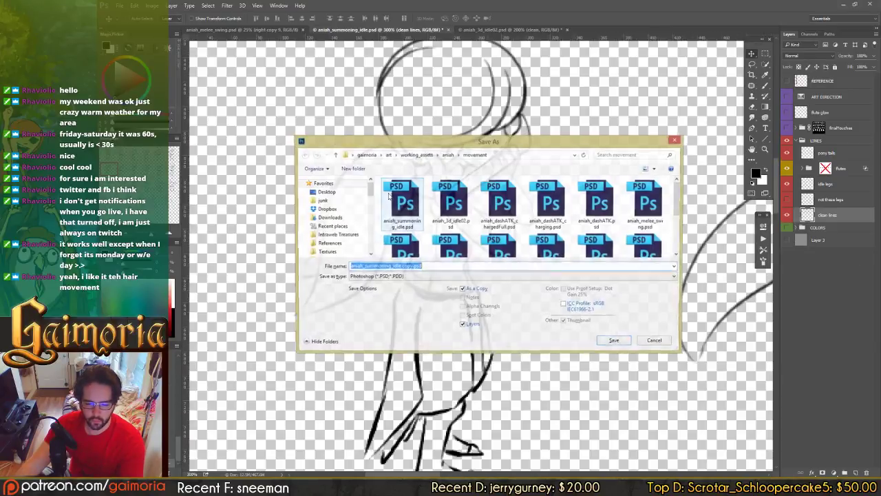
{"action": "left_click", "coordinate": [387, 278]}
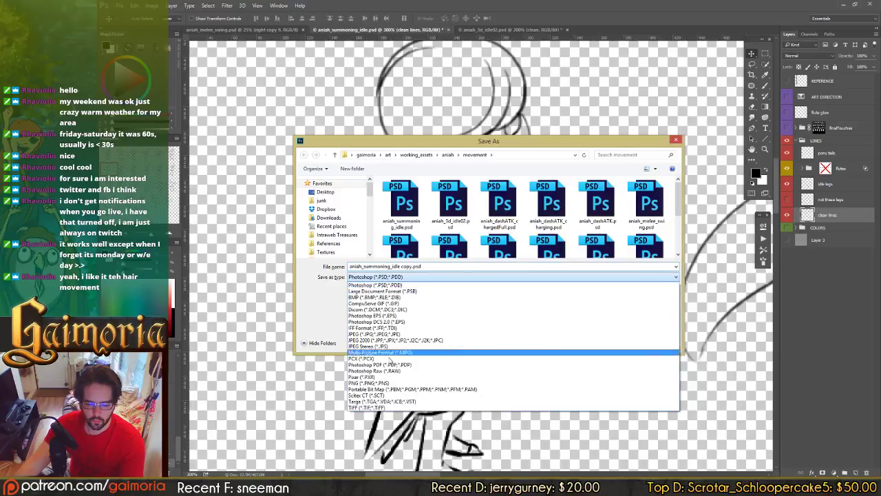
{"action": "left_click", "coordinate": [382, 383]}
{"action": "left_click", "coordinate": [401, 196]}
{"action": "double_click", "coordinate": [401, 193]}
{"action": "key", "text": "y"}
{"action": "key", "text": "Return"}
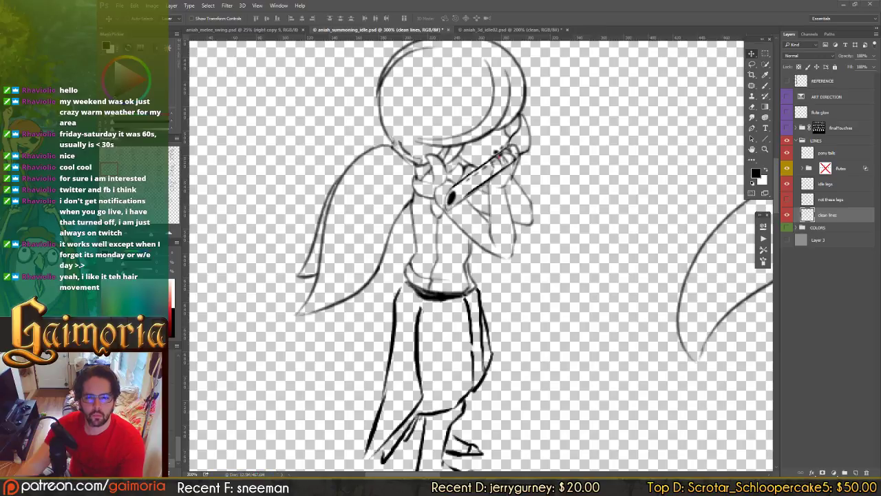
Step: Switch to Unity, examine the summoning idle-down animation on Aniah up close, and stop its playback
{"action": "key", "text": "alt+Tab"}
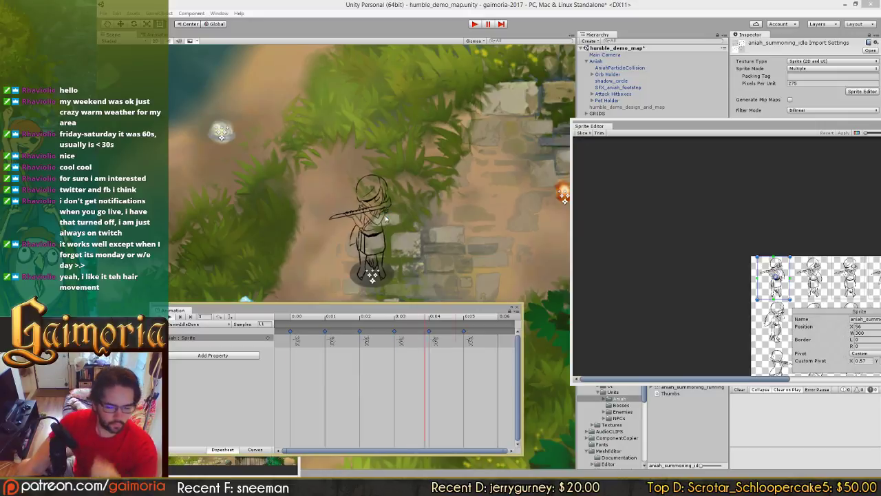
{"action": "scroll", "coordinate": [378, 224], "scroll_direction": "up", "scroll_amount": 4}
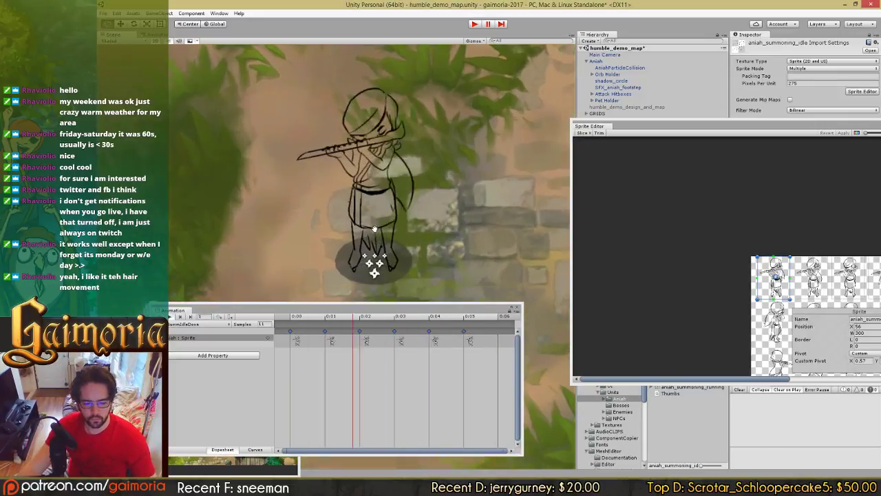
{"action": "middle_click_drag", "start_coordinate": [375, 229], "coordinate": [338, 252]}
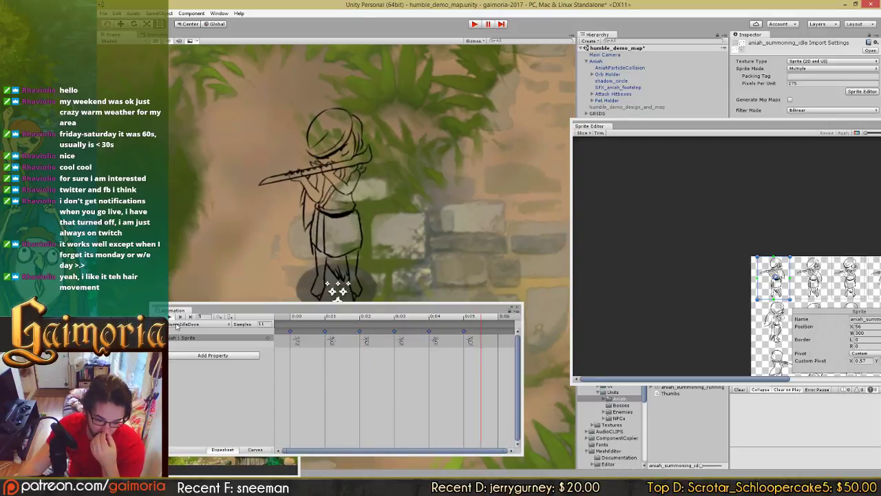
{"action": "left_click", "coordinate": [178, 317]}
Step: Draw a sprite slice around each of the six poses in the second row of aniah_summoning_idle
{"action": "middle_click_drag", "start_coordinate": [738, 283], "coordinate": [607, 246]}
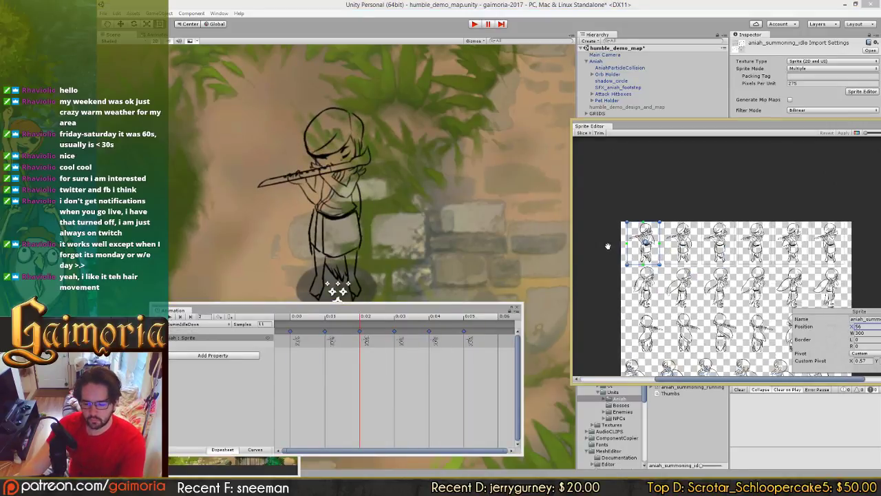
{"action": "scroll", "coordinate": [700, 278], "scroll_direction": "up", "scroll_amount": 3}
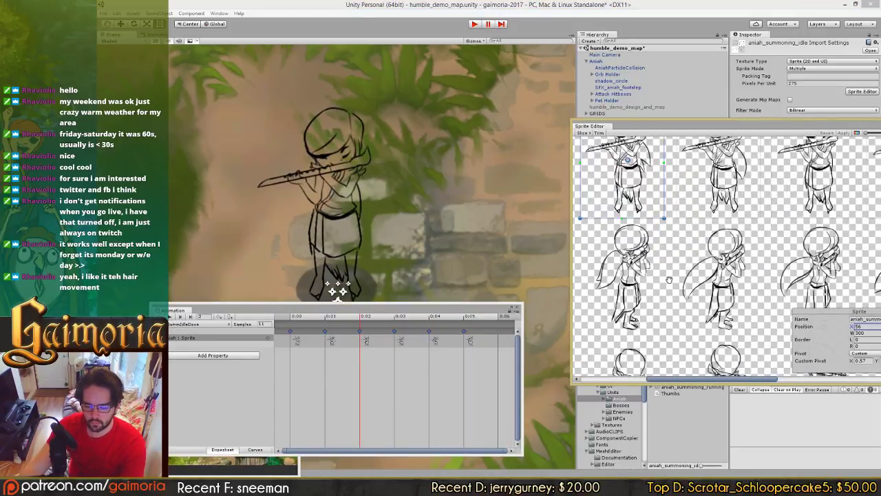
{"action": "left_click_drag", "start_coordinate": [636, 241], "coordinate": [699, 324]}
{"action": "middle_click_drag", "start_coordinate": [746, 289], "coordinate": [665, 281]}
{"action": "left_click_drag", "start_coordinate": [627, 233], "coordinate": [683, 317]}
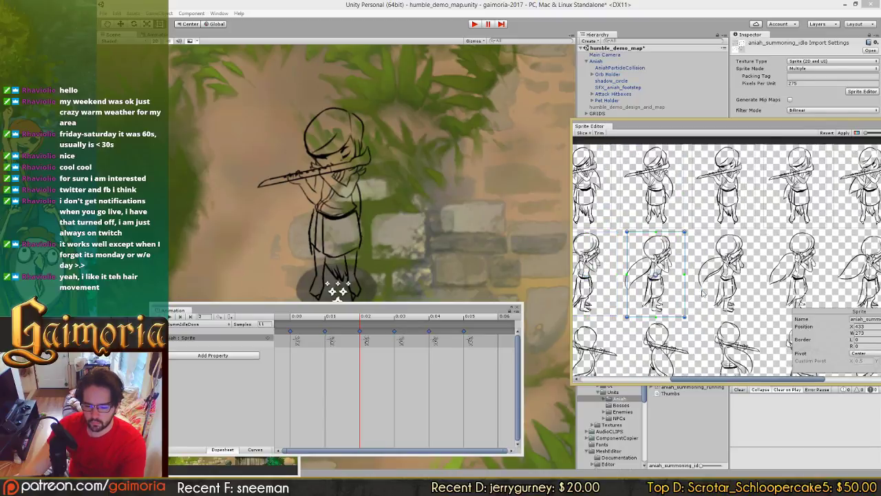
{"action": "middle_click_drag", "start_coordinate": [704, 235], "coordinate": [623, 225]}
{"action": "left_click_drag", "start_coordinate": [676, 300], "coordinate": [674, 304]}
{"action": "middle_click_drag", "start_coordinate": [705, 281], "coordinate": [634, 276]}
{"action": "left_click_drag", "start_coordinate": [611, 216], "coordinate": [673, 302]}
{"action": "mouse_move", "coordinate": [684, 217]}
{"action": "left_mouse_down"}
{"action": "mouse_move", "coordinate": [730, 264]}
{"action": "mouse_move", "coordinate": [742, 301]}
{"action": "left_mouse_up"}
{"action": "left_click_drag", "start_coordinate": [754, 215], "coordinate": [819, 311]}
Step: Reposition the second row's first slice to X 65, raise its top edge slightly, and pull its right edge inward
{"action": "scroll", "coordinate": [819, 311], "scroll_direction": "up", "scroll_amount": 2}
{"action": "middle_click_drag", "start_coordinate": [640, 271], "coordinate": [690, 279]}
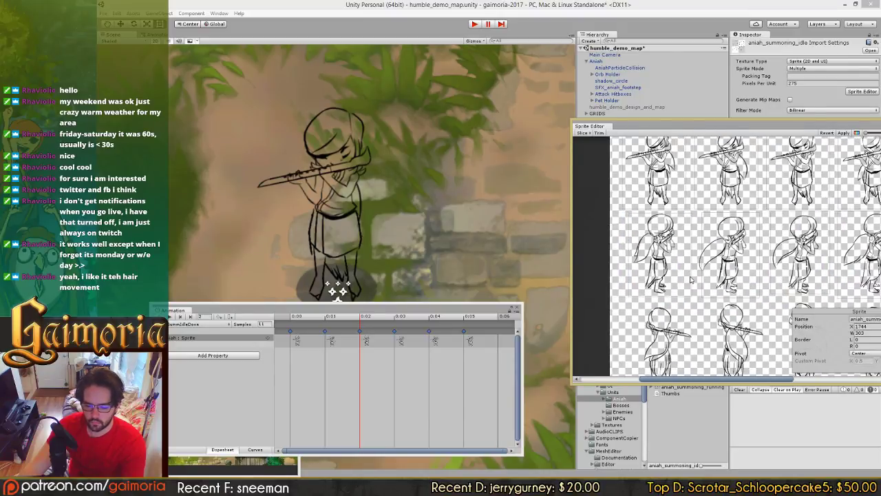
{"action": "left_click", "coordinate": [664, 272]}
{"action": "scroll", "coordinate": [716, 279], "scroll_direction": "up", "scroll_amount": 2}
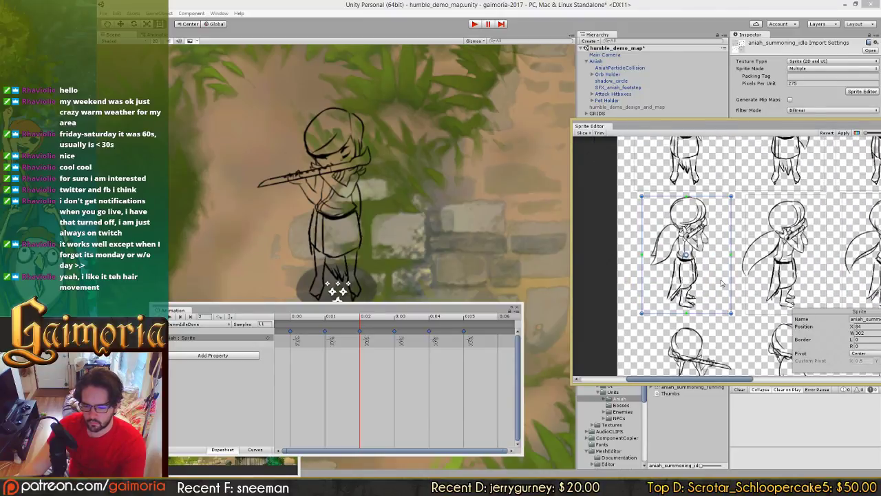
{"action": "left_click_drag", "start_coordinate": [719, 282], "coordinate": [701, 281]}
{"action": "left_click_drag", "start_coordinate": [704, 196], "coordinate": [705, 192]}
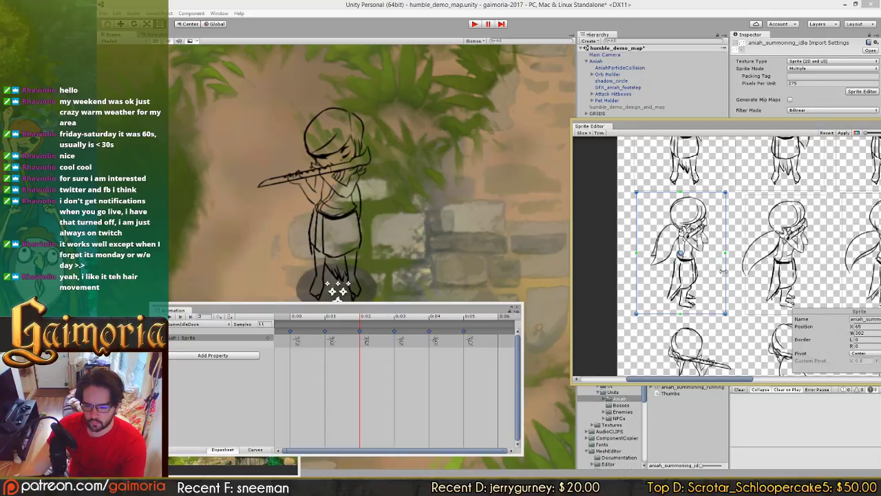
{"action": "left_click_drag", "start_coordinate": [723, 272], "coordinate": [720, 272]}
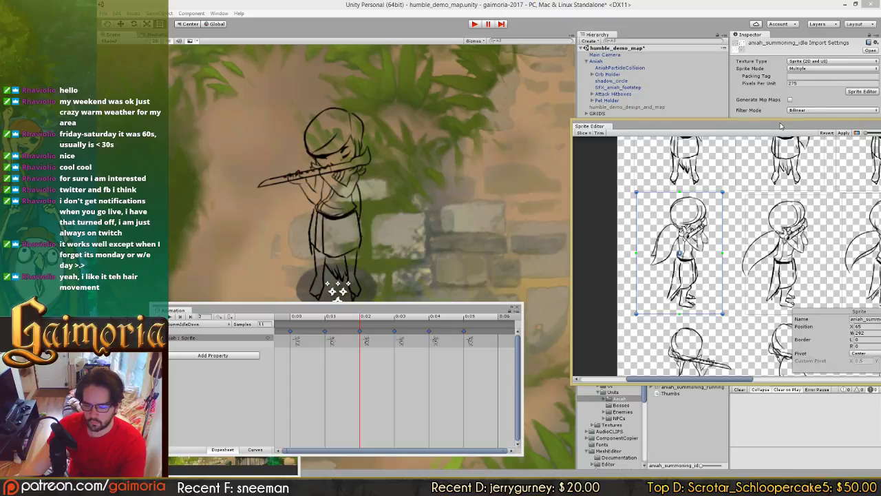
Step: Set the aniah_summoning_idle_6 slice's width to 300 and height to 415
{"action": "left_click_drag", "start_coordinate": [781, 126], "coordinate": [588, 127]}
{"action": "left_click", "coordinate": [673, 334]}
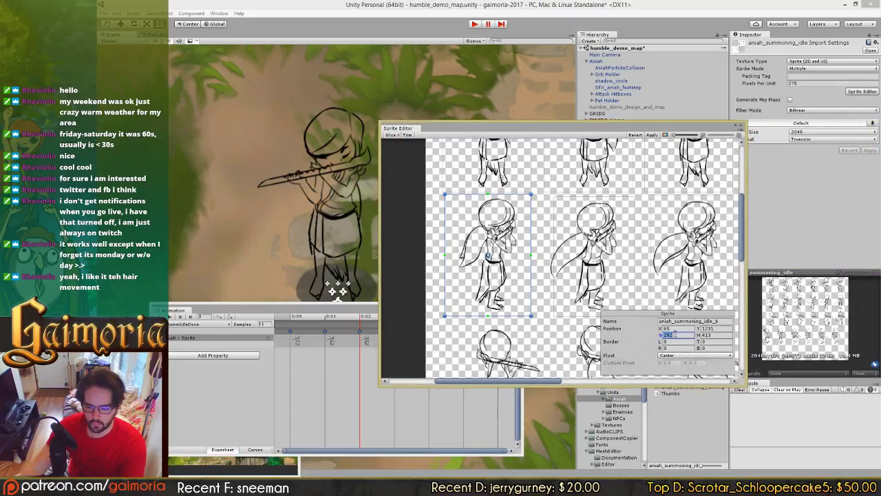
{"action": "type", "text": "300"}
{"action": "key", "text": "Tab"}
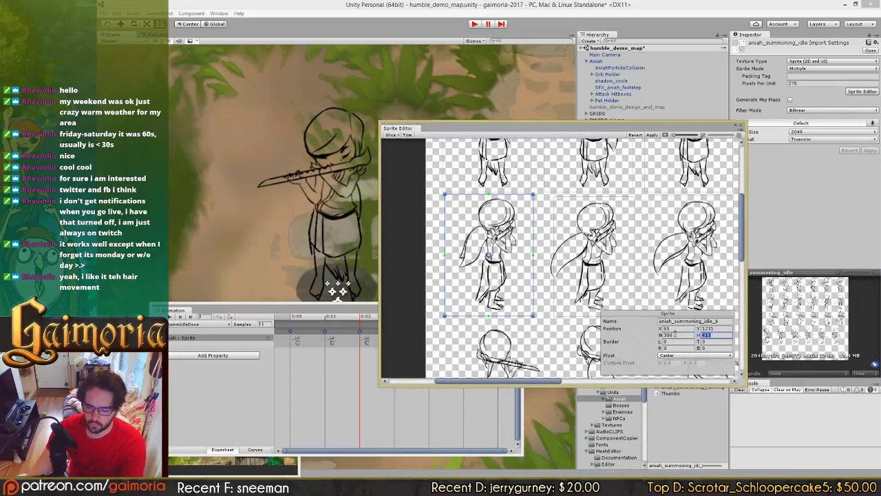
{"action": "type", "text": "415"}
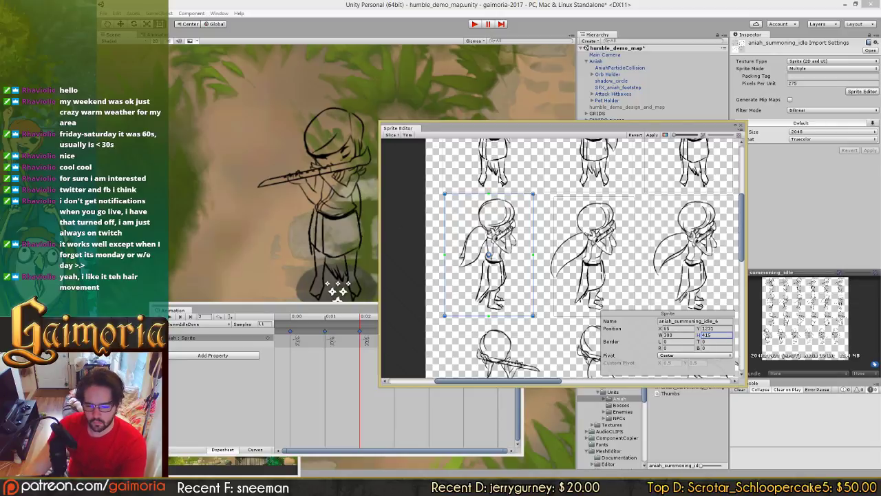
Step: Narrow the second row's first slice to a width of 280 and reposition it at X 69, Y 1230
{"action": "left_click", "coordinate": [514, 168]}
{"action": "left_click", "coordinate": [515, 287]}
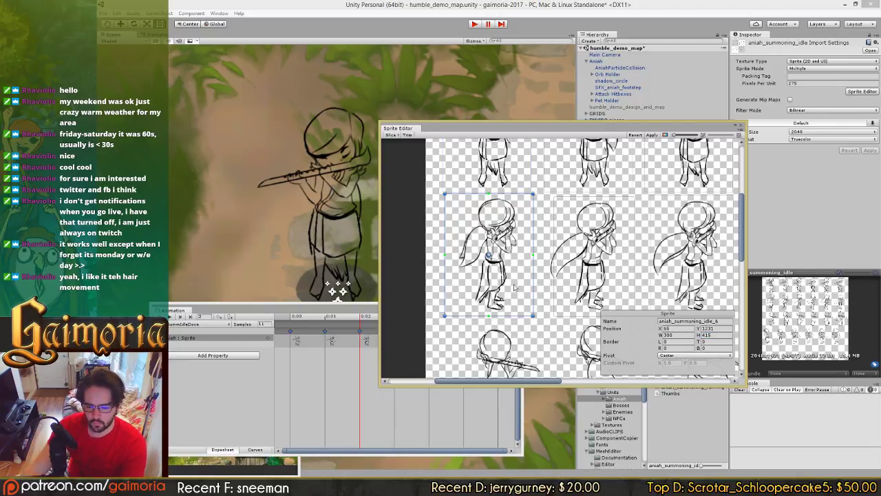
{"action": "left_click_drag", "start_coordinate": [512, 267], "coordinate": [513, 268]}
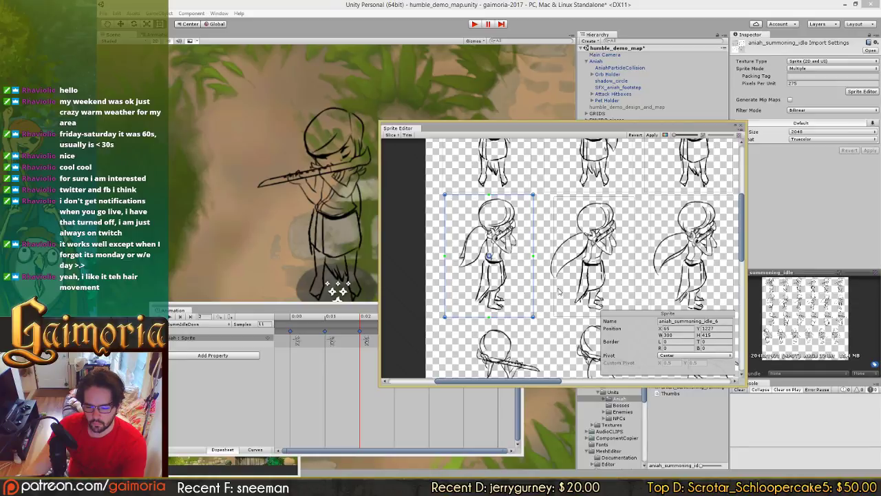
{"action": "left_click_drag", "start_coordinate": [655, 331], "coordinate": [649, 336]}
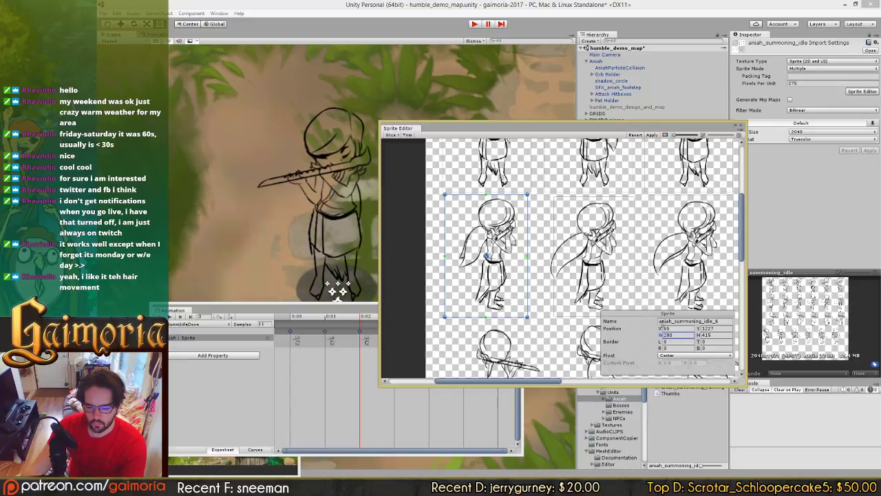
{"action": "left_click", "coordinate": [660, 327]}
{"action": "left_click_drag", "start_coordinate": [660, 327], "coordinate": [664, 329]}
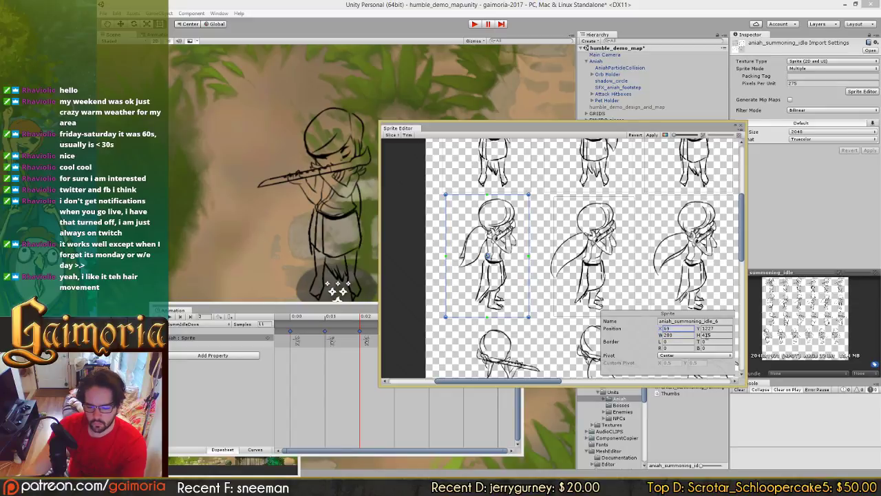
{"action": "left_click", "coordinate": [715, 329]}
{"action": "type", "text": "1230"}
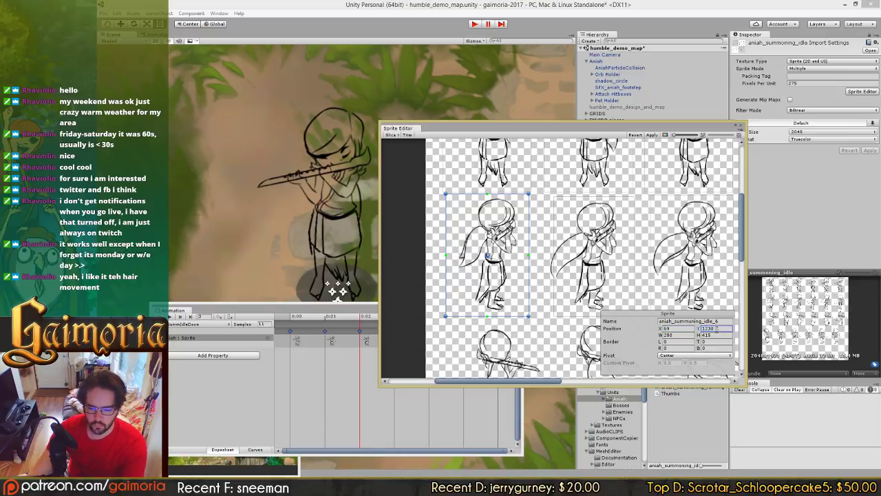
Step: Set the second row's second slice, aniah_summoning_idle_7, to Y 1230, width 280 and height 415
{"action": "left_click", "coordinate": [589, 274]}
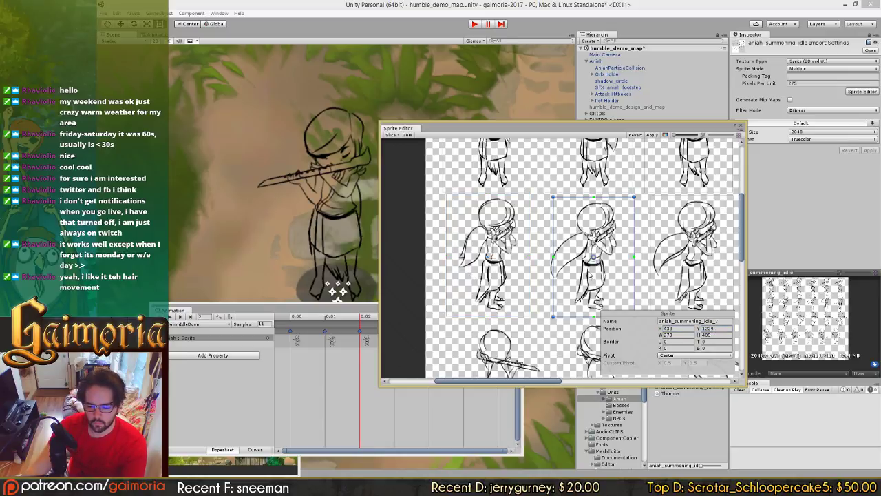
{"action": "left_click", "coordinate": [721, 329]}
{"action": "type", "text": "1230"}
{"action": "key", "text": "Tab"}
{"action": "type", "text": "280"}
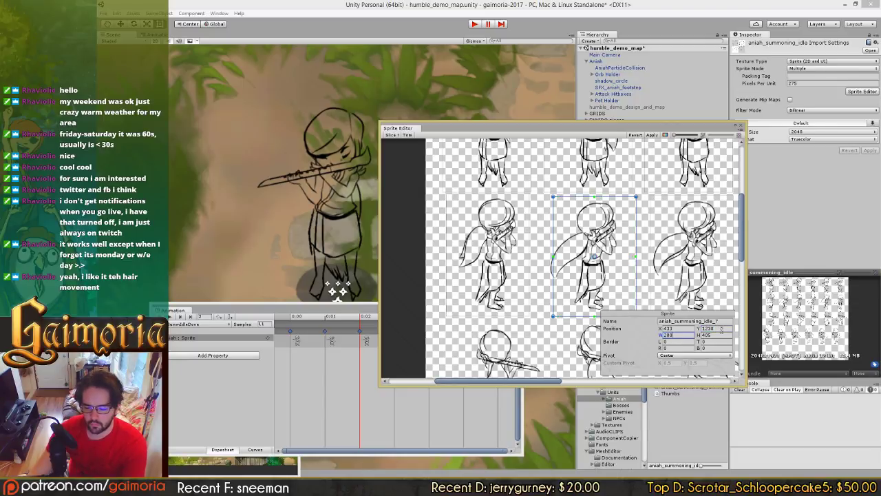
{"action": "key", "text": "Tab"}
{"action": "type", "text": "415"}
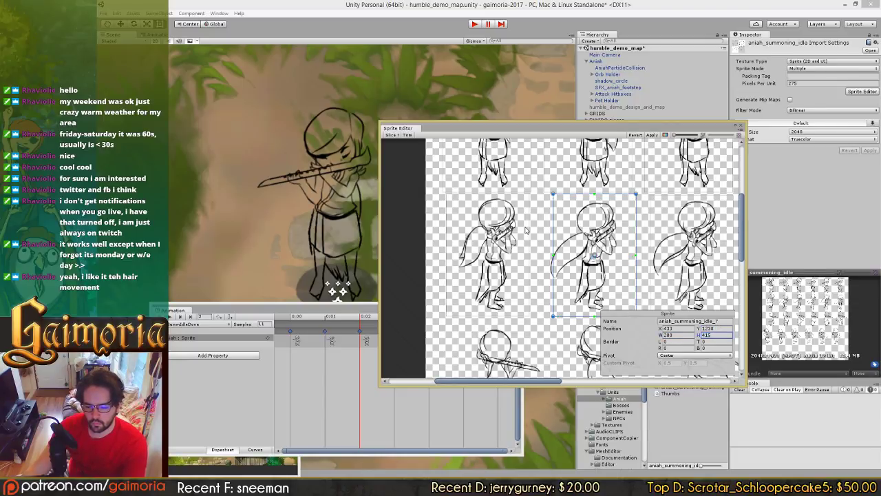
{"action": "left_click", "coordinate": [487, 262]}
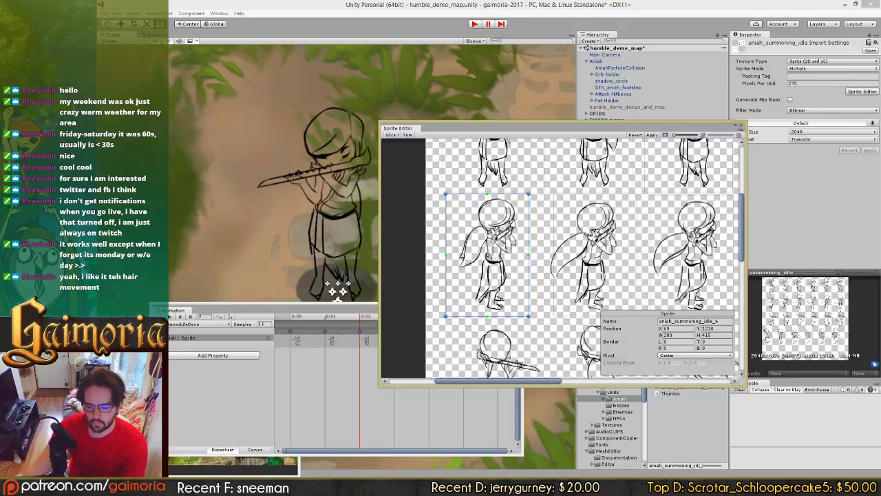
{"action": "left_click", "coordinate": [597, 231]}
Step: Set the second row's third slice, aniah_summoning_idle_8, to Y 1230, width 280 and height 415
{"action": "middle_click_drag", "start_coordinate": [661, 231], "coordinate": [479, 230]}
{"action": "left_click", "coordinate": [530, 227]}
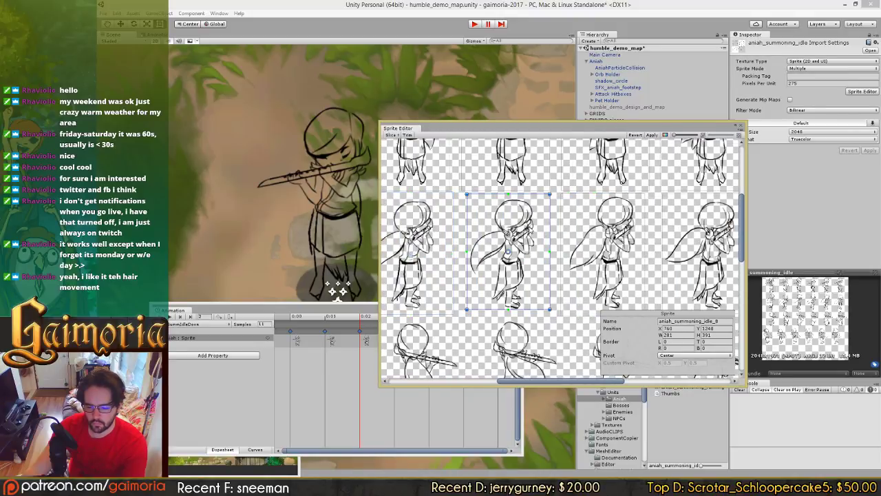
{"action": "left_click", "coordinate": [716, 330]}
{"action": "type", "text": "1230"}
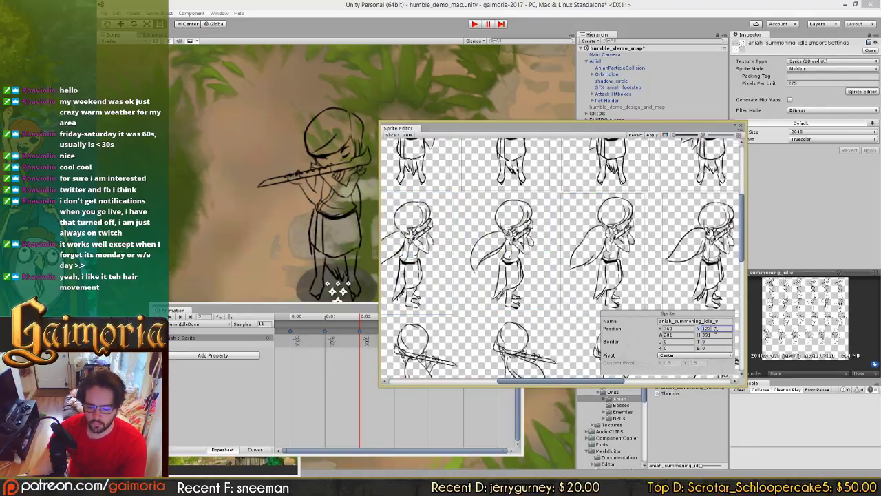
{"action": "key", "text": "Tab"}
{"action": "type", "text": "280"}
{"action": "key", "text": "Tab"}
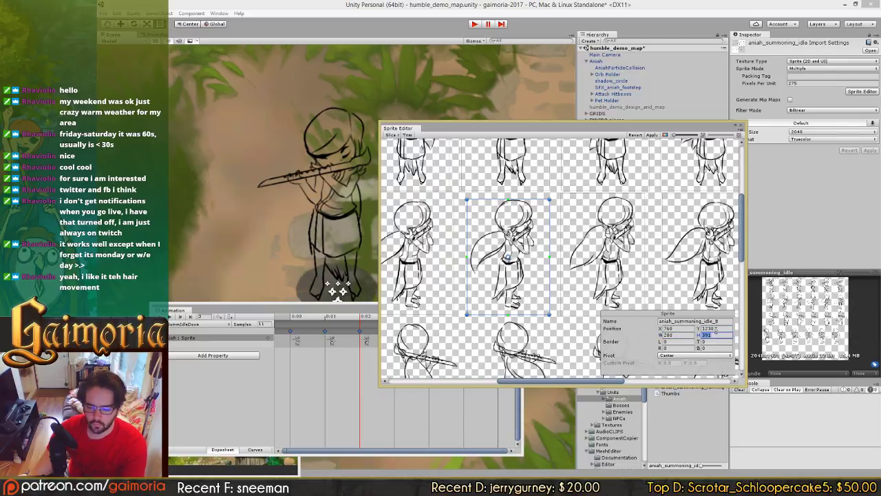
{"action": "type", "text": "415"}
Step: Set the second row's fourth slice, aniah_summoning_idle_9, to Y 1230, width 280 and height 415
{"action": "left_click", "coordinate": [582, 256]}
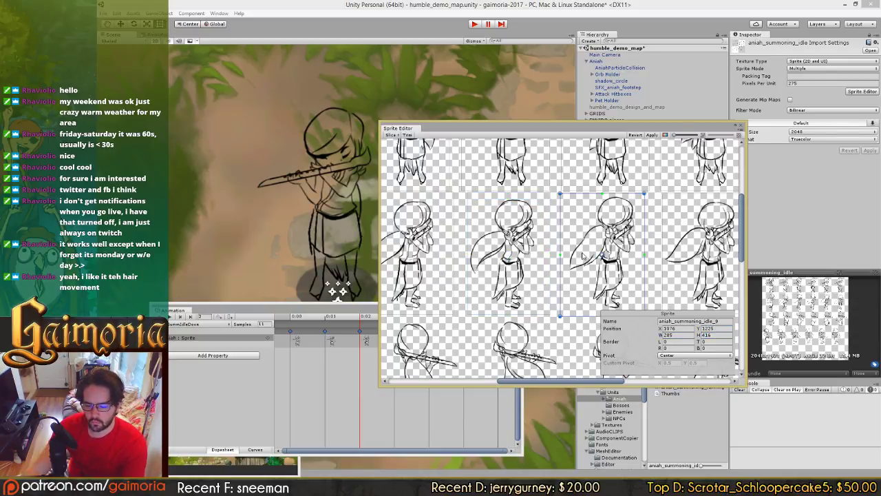
{"action": "type", "text": "1230"}
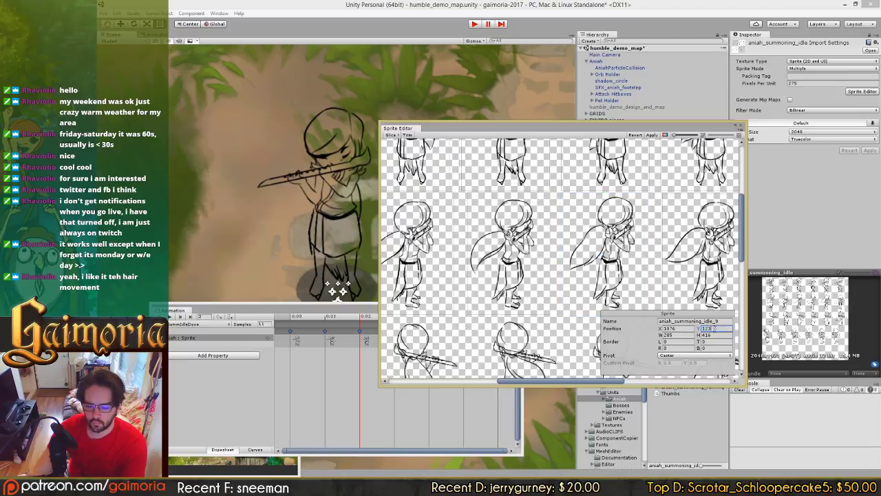
{"action": "key", "text": "Tab"}
{"action": "type", "text": "280"}
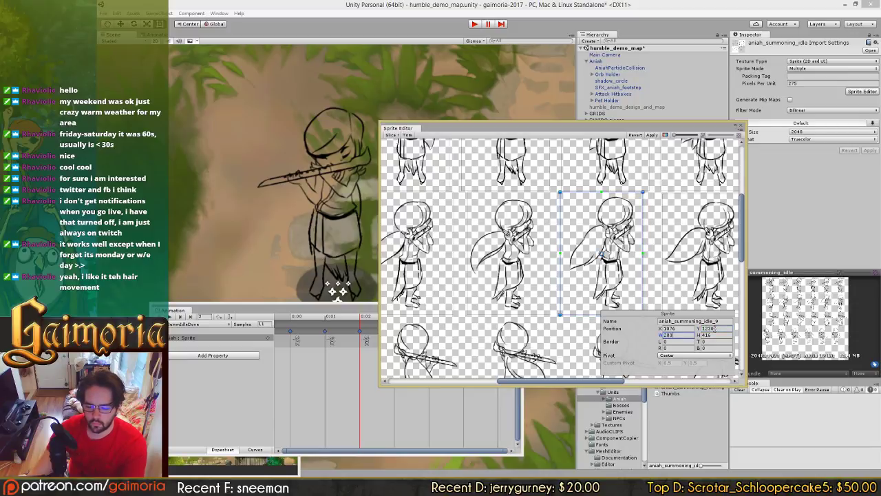
{"action": "key", "text": "Tab"}
{"action": "type", "text": "415"}
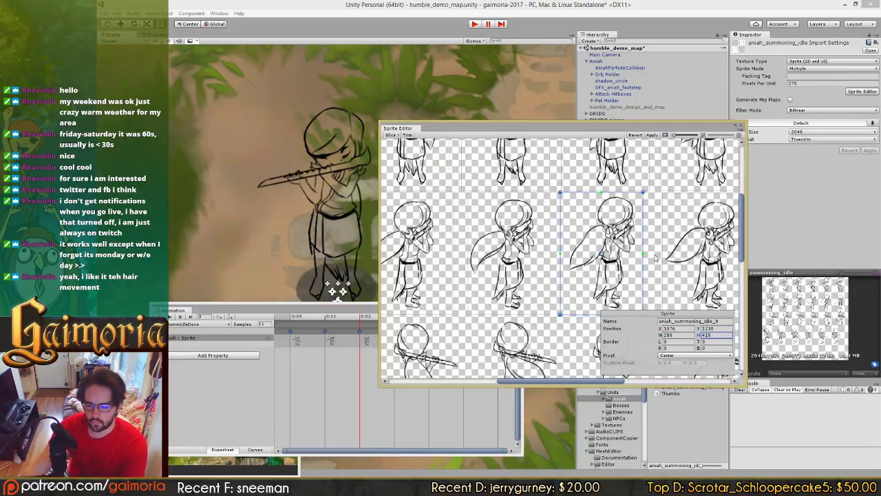
Step: Set the second row's fifth slice, aniah_summoning_idle_10, to Y 1230, width 280 and height 415
{"action": "middle_click_drag", "start_coordinate": [657, 258], "coordinate": [537, 252]}
{"action": "left_click", "coordinate": [592, 253]}
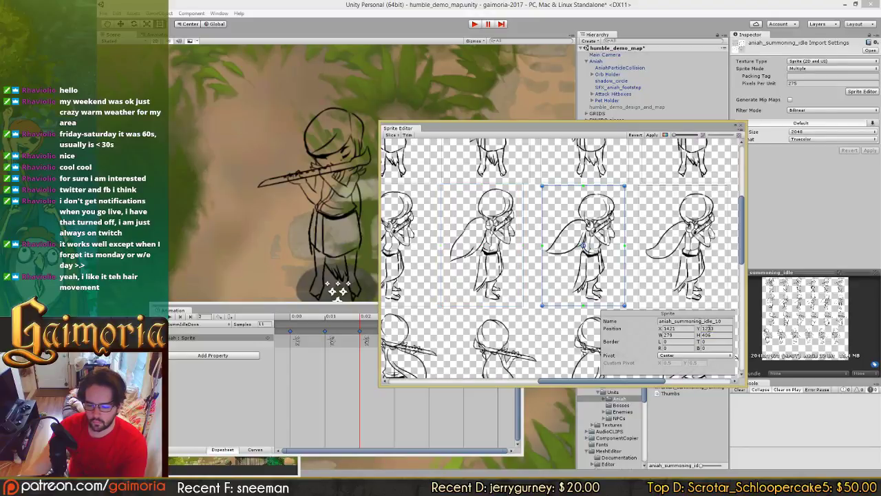
{"action": "left_click", "coordinate": [716, 329]}
{"action": "type", "text": "1230"}
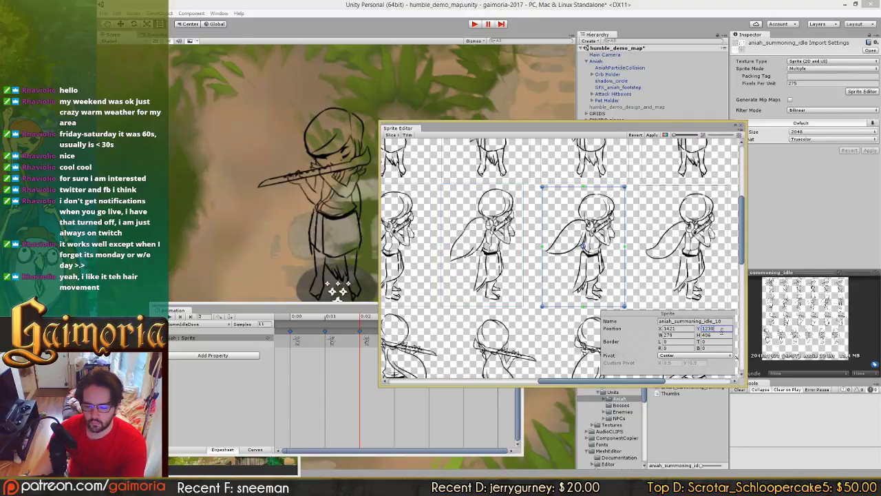
{"action": "key", "text": "Tab"}
{"action": "type", "text": "280"}
{"action": "key", "text": "Tab"}
{"action": "type", "text": "415"}
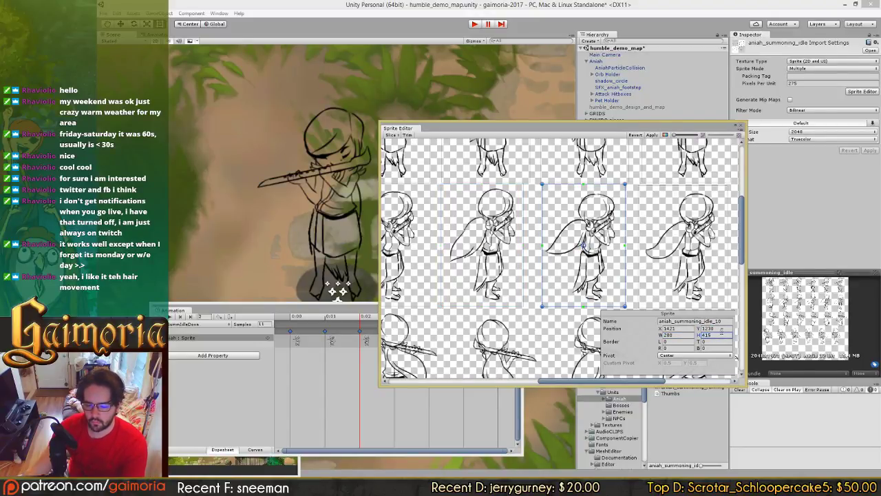
Step: Select the second row's last slice, aniah_summoning_idle_11
{"action": "middle_click_drag", "start_coordinate": [606, 253], "coordinate": [544, 251]}
{"action": "left_click", "coordinate": [587, 251]}
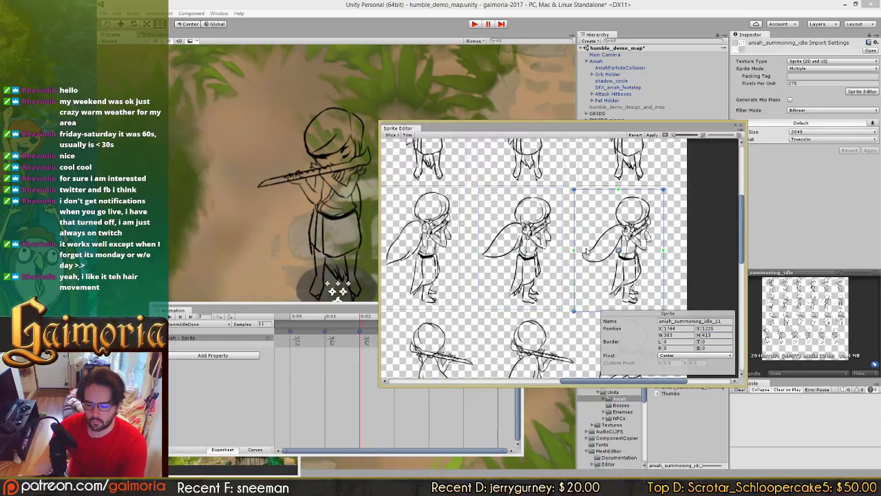
Step: Set the aniah_summoning_idle_11 slice to Y 1230, width 280 and height 415, and apply the sprite sheet changes
{"action": "left_click", "coordinate": [712, 328]}
{"action": "type", "text": "1230"}
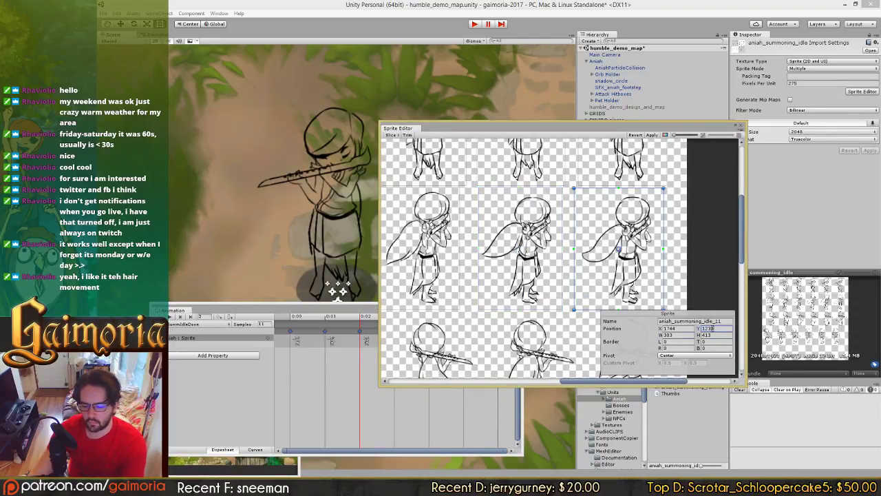
{"action": "key", "text": "Tab"}
{"action": "type", "text": "280"}
{"action": "key", "text": "Tab"}
{"action": "type", "text": "415"}
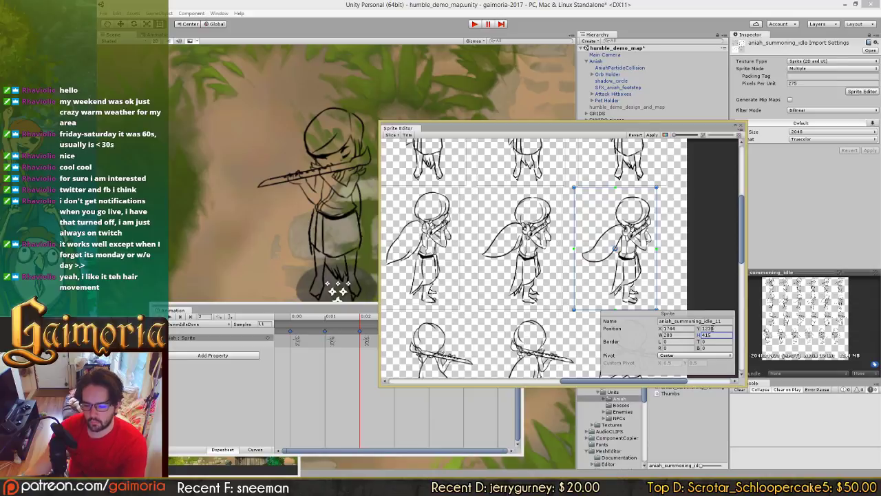
{"action": "left_click", "coordinate": [651, 135]}
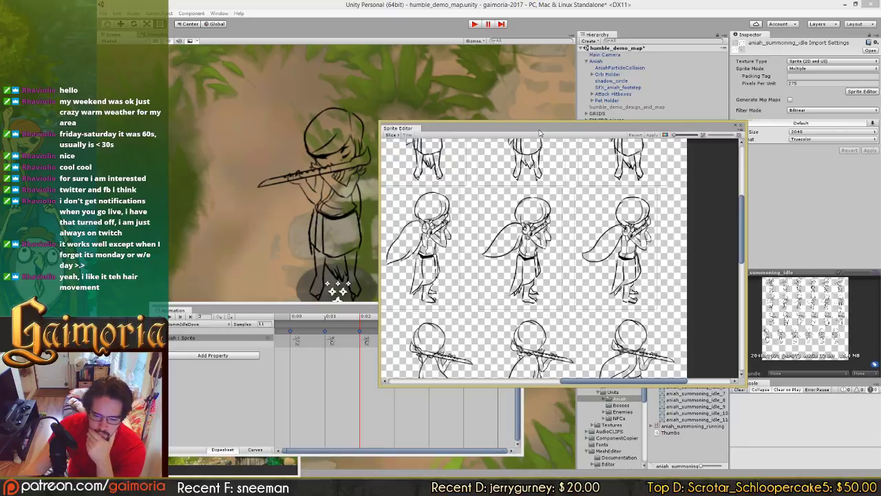
Step: Switch to the aniahSummIdleRight clip and delete its existing sprite animation track
{"action": "left_click_drag", "start_coordinate": [539, 132], "coordinate": [616, 6]}
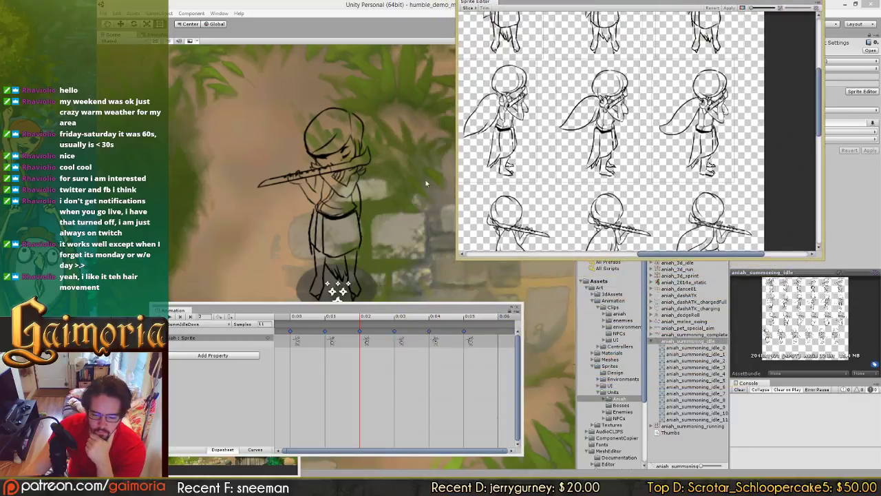
{"action": "left_click", "coordinate": [183, 324]}
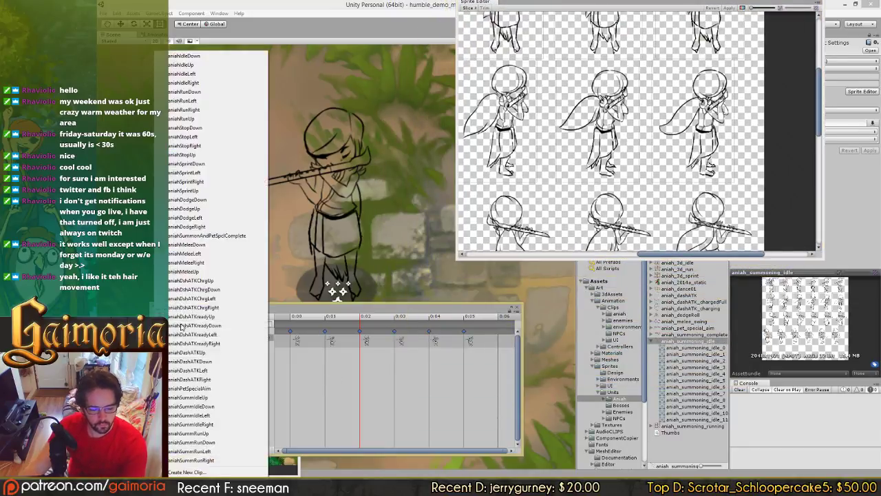
{"action": "left_click", "coordinate": [192, 424]}
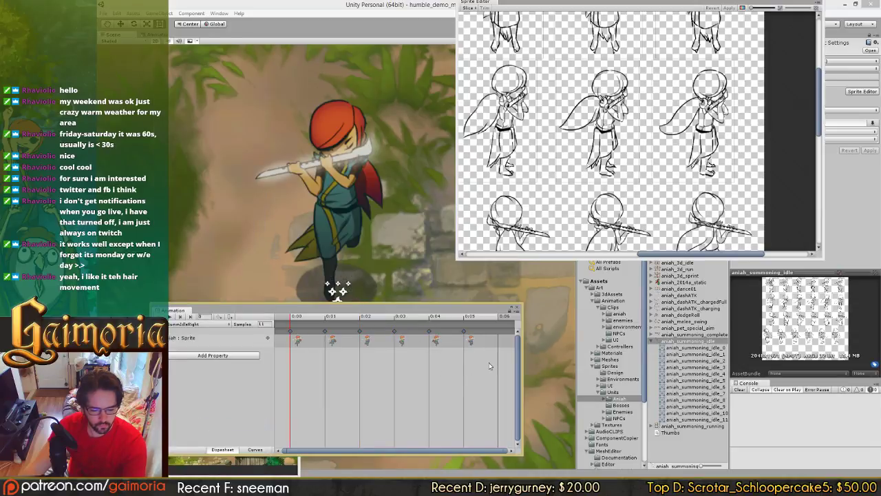
{"action": "key", "text": "Delete"}
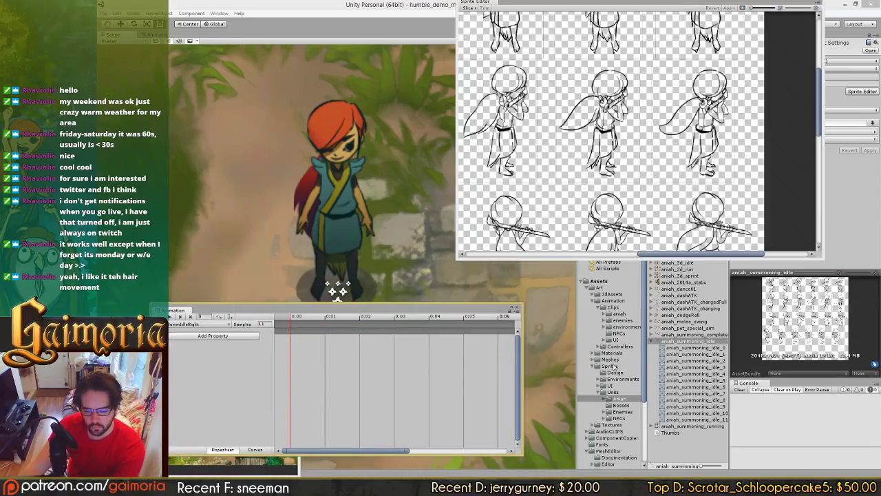
Step: Add the sprites aniah_summoning_idle_6 through aniah_summoning_idle_11 as keyframes at the start of the aniahSummIdleRight clip
{"action": "left_click", "coordinate": [709, 381]}
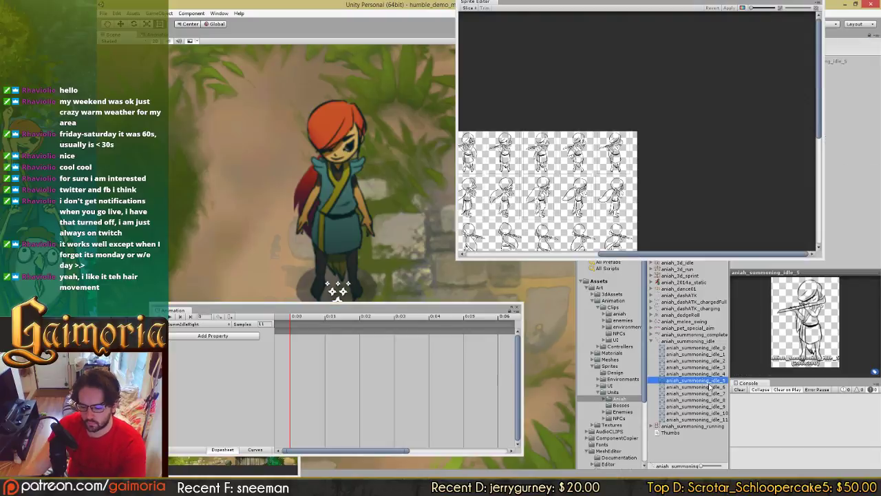
{"action": "left_click", "coordinate": [708, 387]}
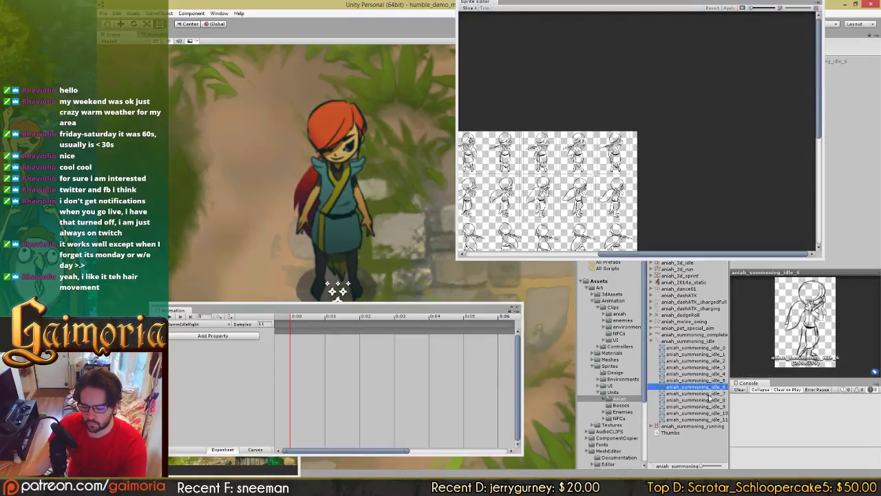
{"action": "left_click", "coordinate": [711, 419], "text": "shift"}
{"action": "left_click_drag", "start_coordinate": [671, 390], "coordinate": [306, 336]}
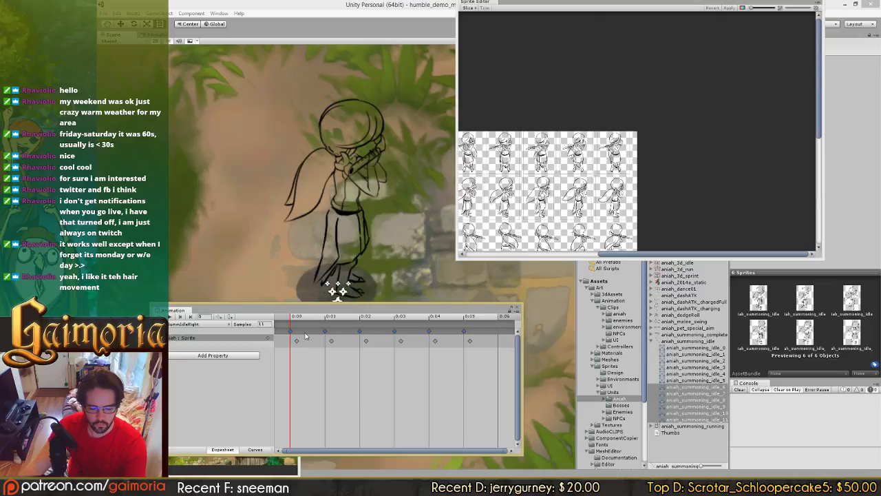
Step: Play the aniahSummIdleRight animation, stop it, and inspect its first frame up close in the scene
{"action": "left_click", "coordinate": [169, 316]}
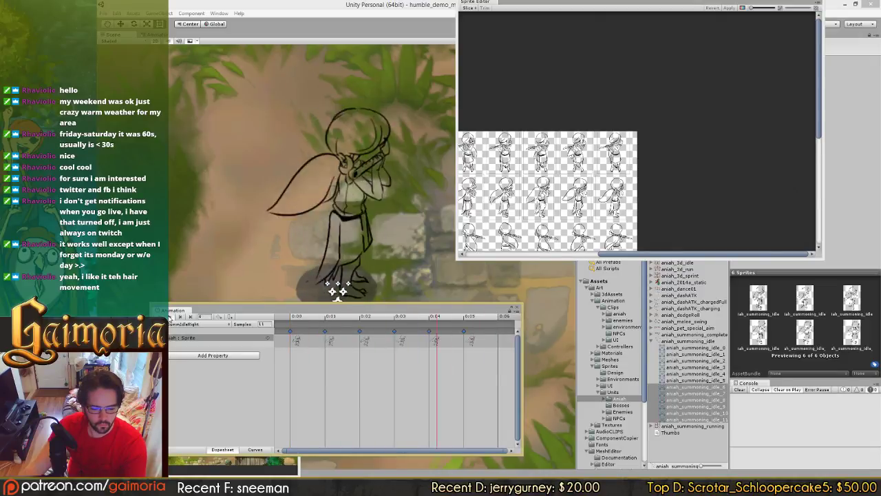
{"action": "left_click", "coordinate": [169, 316]}
{"action": "left_click", "coordinate": [276, 317]}
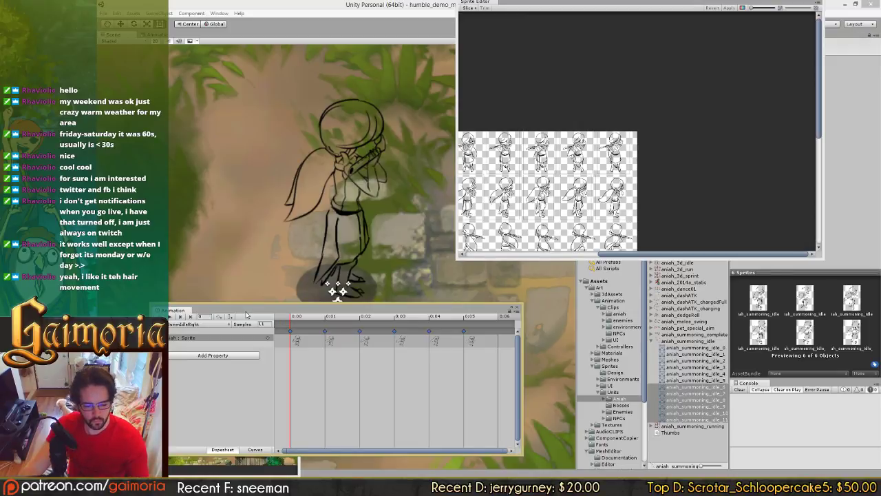
{"action": "scroll", "coordinate": [326, 225], "scroll_direction": "up", "scroll_amount": 1}
{"action": "middle_click_drag", "start_coordinate": [326, 224], "coordinate": [323, 178]}
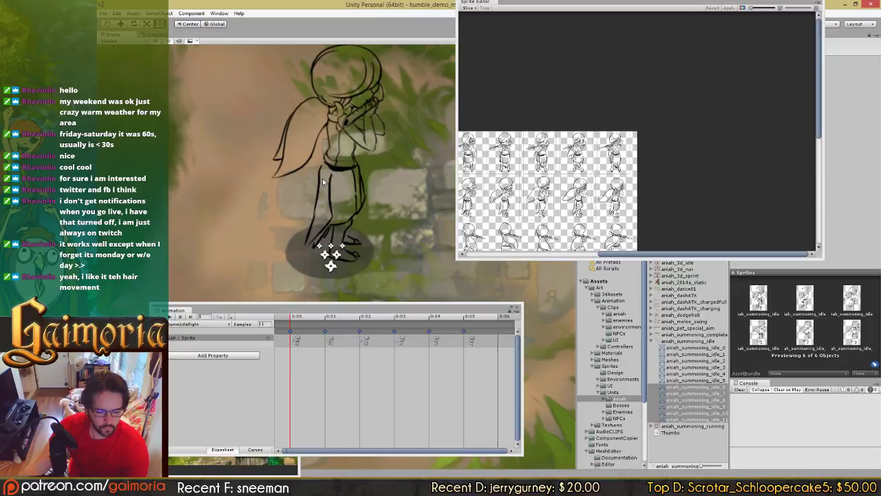
Step: Compare the character's position in the aniahIdleRight clip with that in aniahSummIdleRight
{"action": "left_click", "coordinate": [203, 324]}
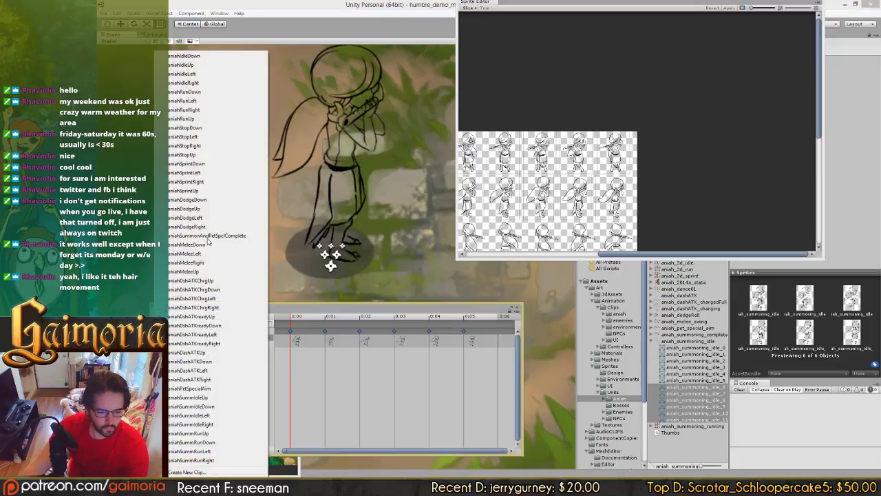
{"action": "left_click", "coordinate": [214, 83]}
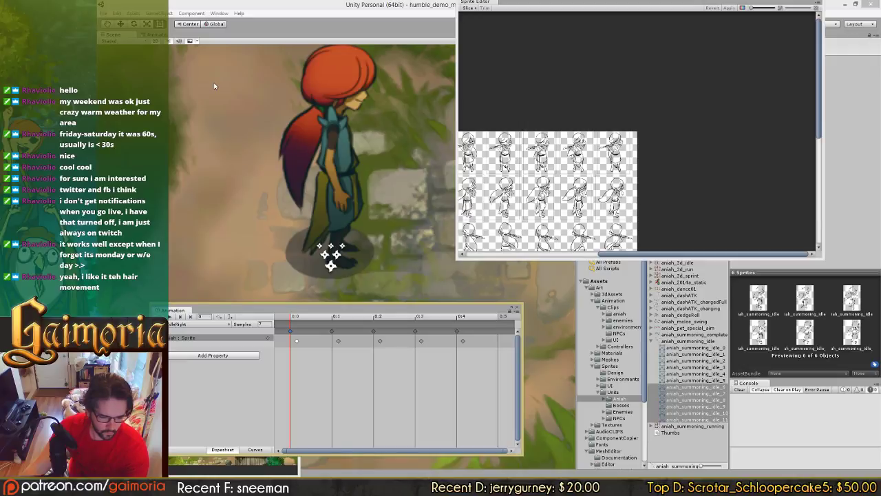
{"action": "left_click", "coordinate": [207, 325]}
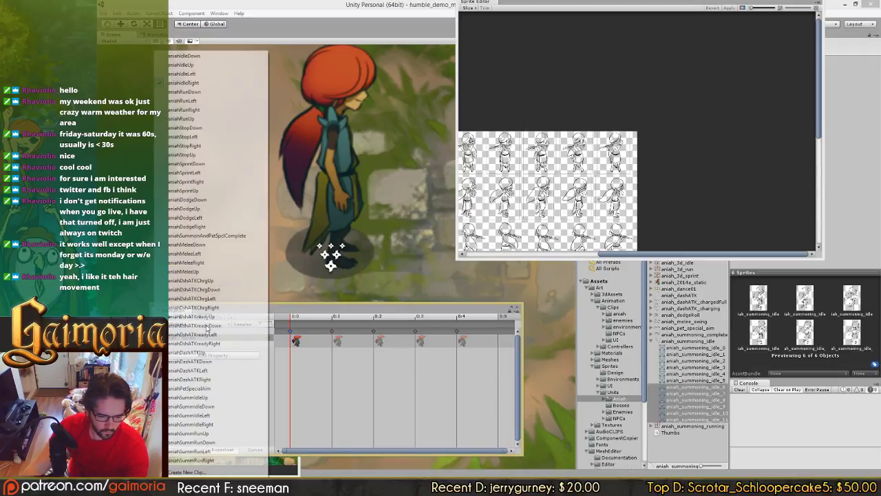
{"action": "left_click", "coordinate": [222, 424]}
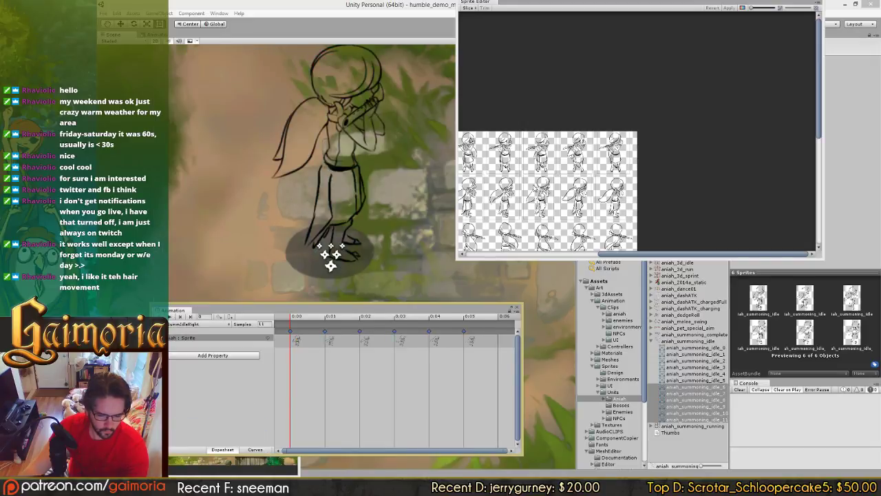
Step: Give the aniah_summoning_idle_6 slice a custom pivot of X 0.53 and Y 0.53, and apply it
{"action": "scroll", "coordinate": [596, 224], "scroll_direction": "up", "scroll_amount": 6}
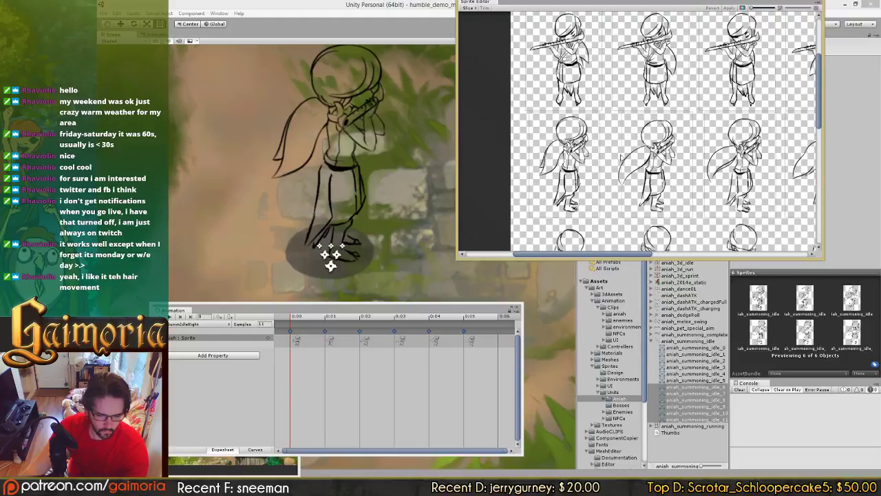
{"action": "left_click", "coordinate": [587, 151]}
{"action": "scroll", "coordinate": [596, 158], "scroll_direction": "up", "scroll_amount": 1}
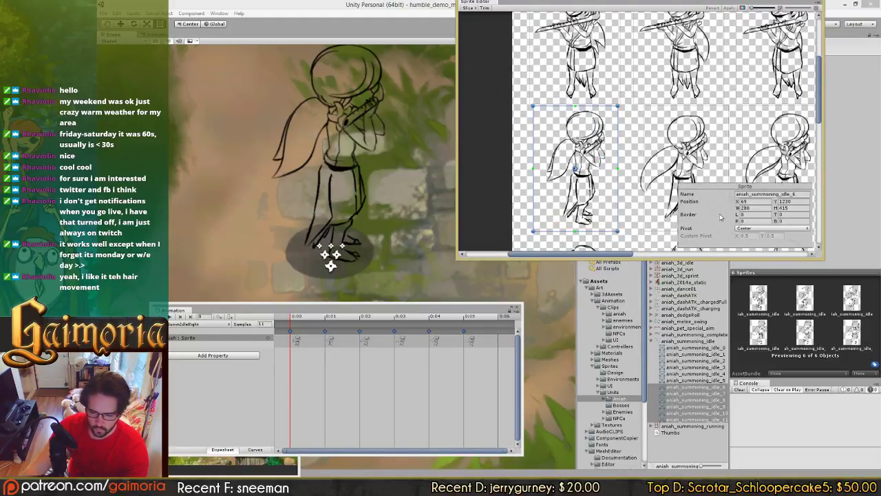
{"action": "left_click", "coordinate": [750, 230]}
{"action": "left_click", "coordinate": [754, 317]}
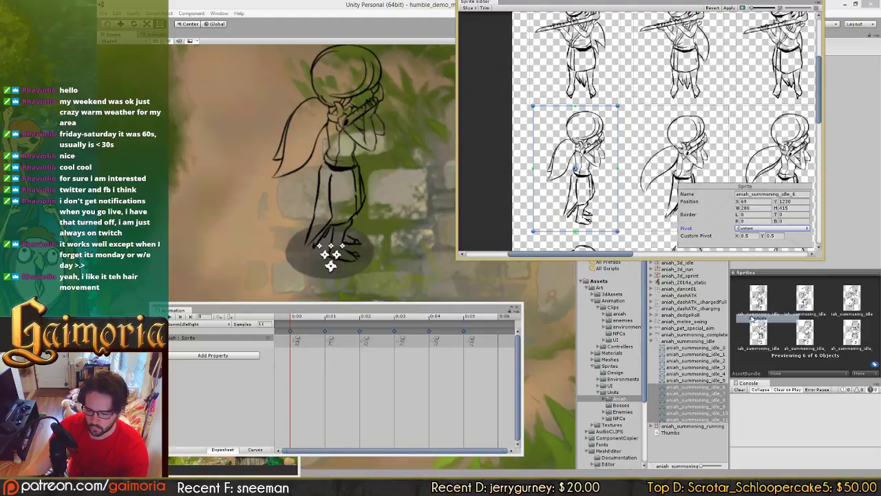
{"action": "left_click", "coordinate": [754, 238]}
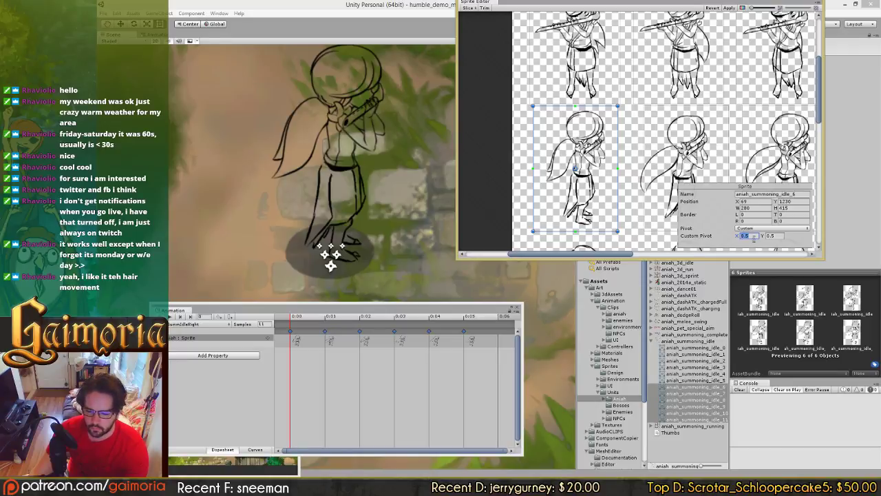
{"action": "type", "text": "0.5"}
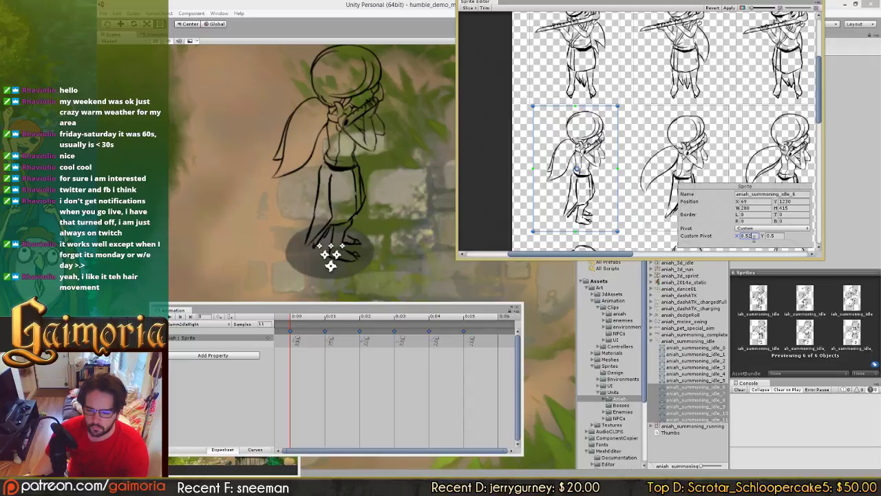
{"action": "key", "text": "BackSpace"}
{"action": "type", "text": "3"}
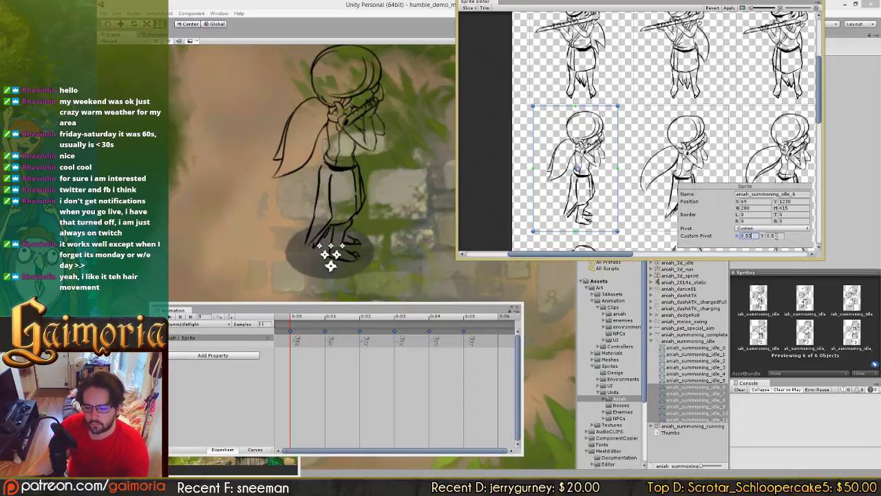
{"action": "left_click", "coordinate": [772, 236]}
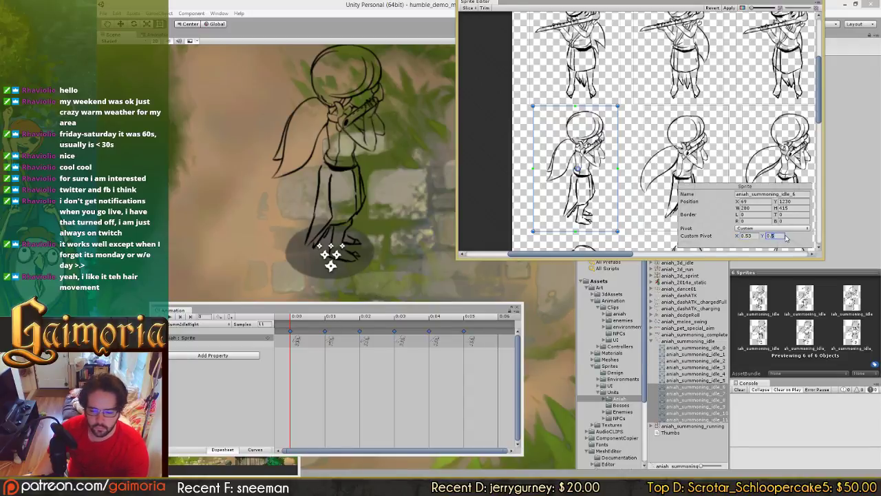
{"action": "type", "text": "0.53"}
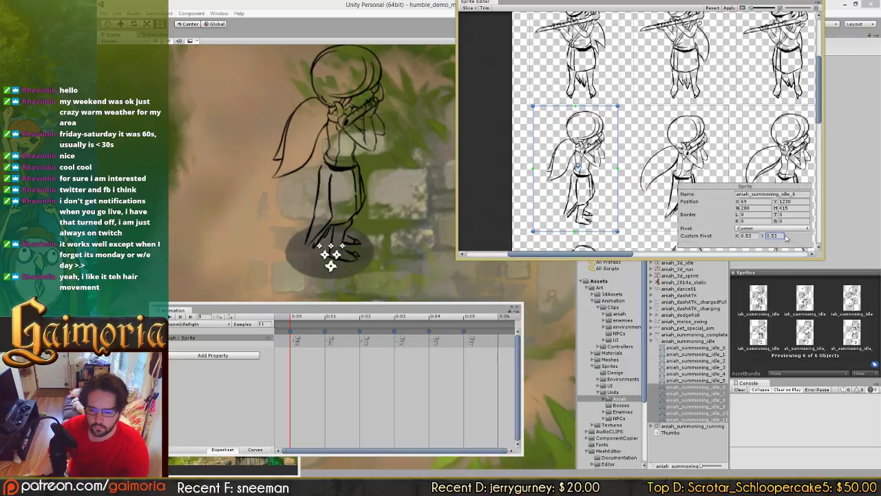
{"action": "left_click", "coordinate": [729, 7]}
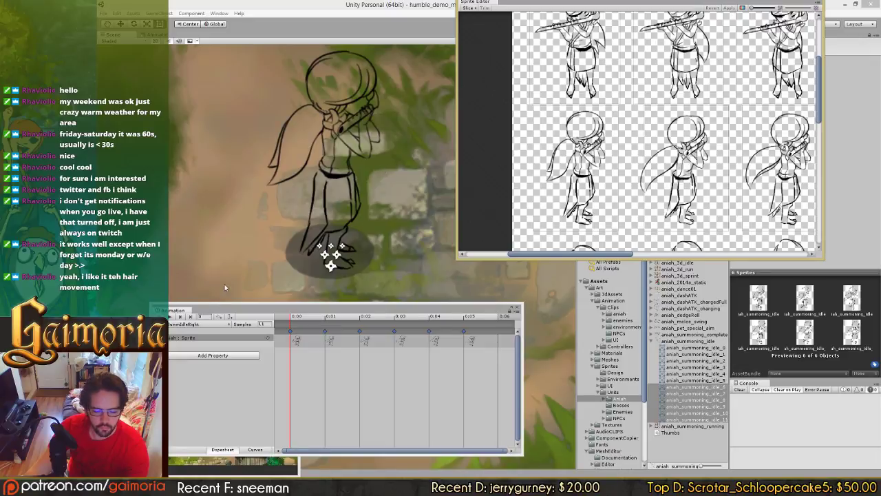
Step: Check the adjusted first summoning frame against the aniahIdleRight pose, returning to the aniahSummIdleRight clip
{"action": "left_click", "coordinate": [190, 323]}
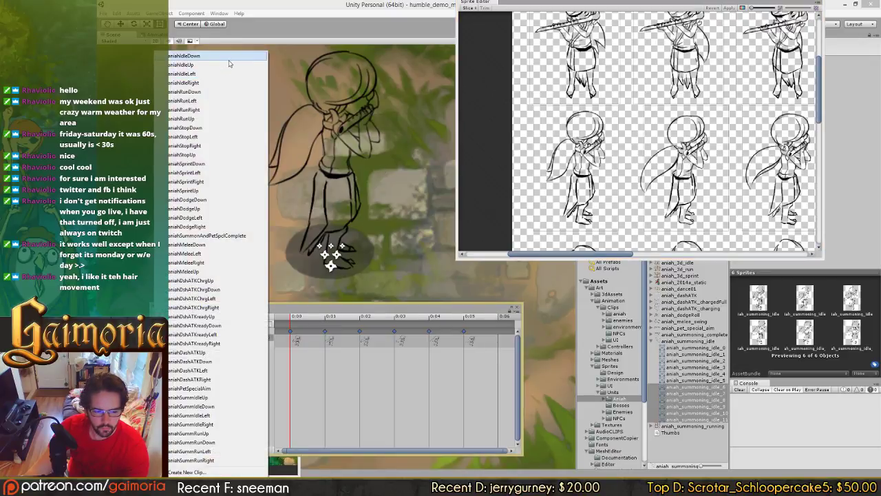
{"action": "left_click", "coordinate": [221, 83]}
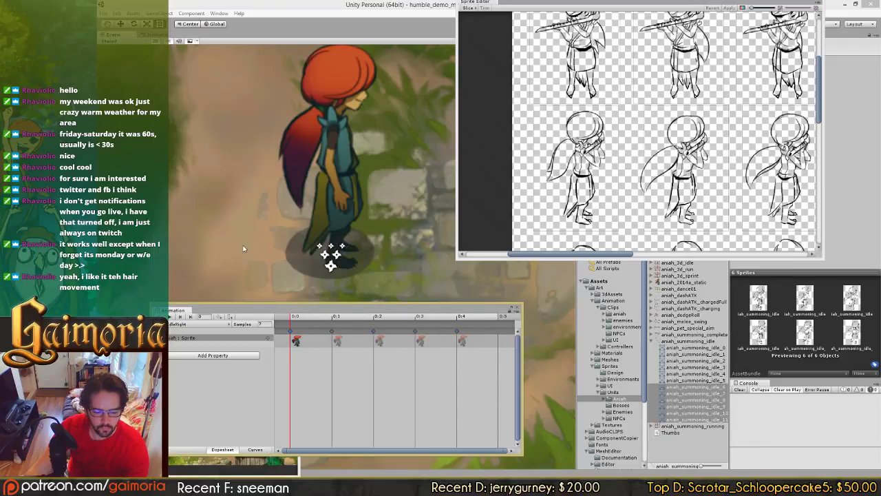
{"action": "left_click", "coordinate": [205, 329]}
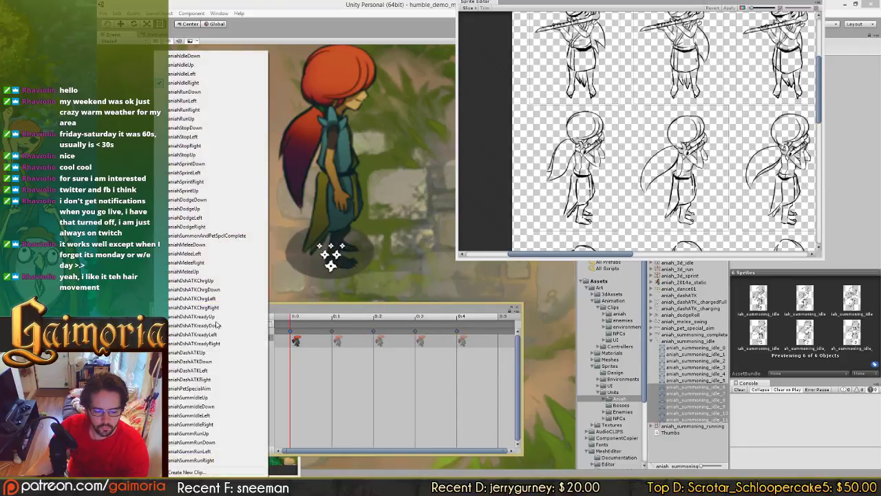
{"action": "left_click", "coordinate": [226, 424]}
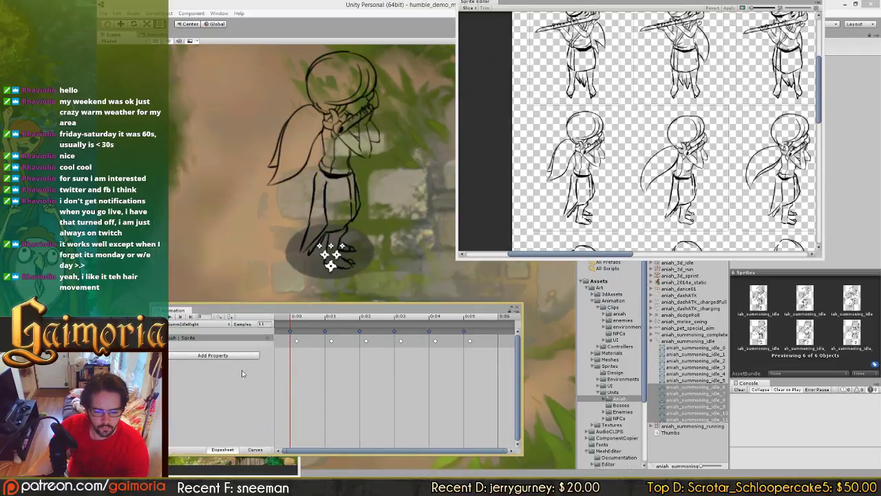
Step: Set the custom pivot X of the aniah_summoning_idle_6 slice to 0.525 and apply the change
{"action": "left_click", "coordinate": [607, 192]}
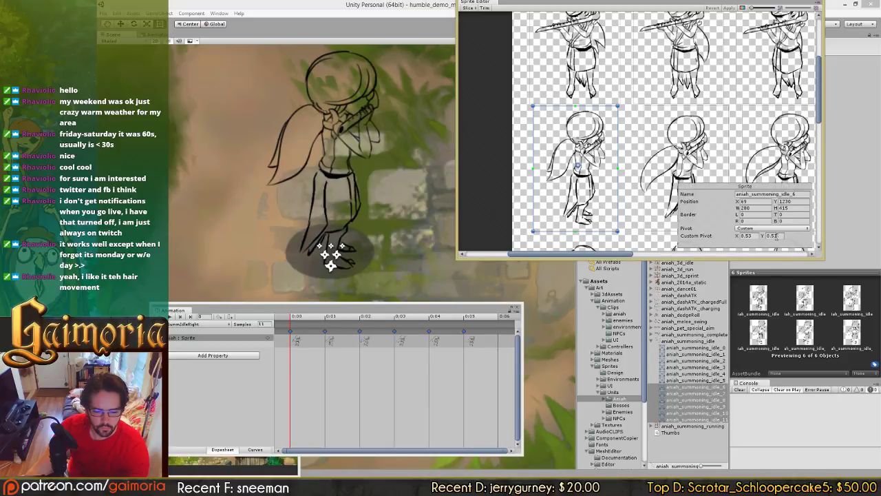
{"action": "left_click", "coordinate": [751, 236]}
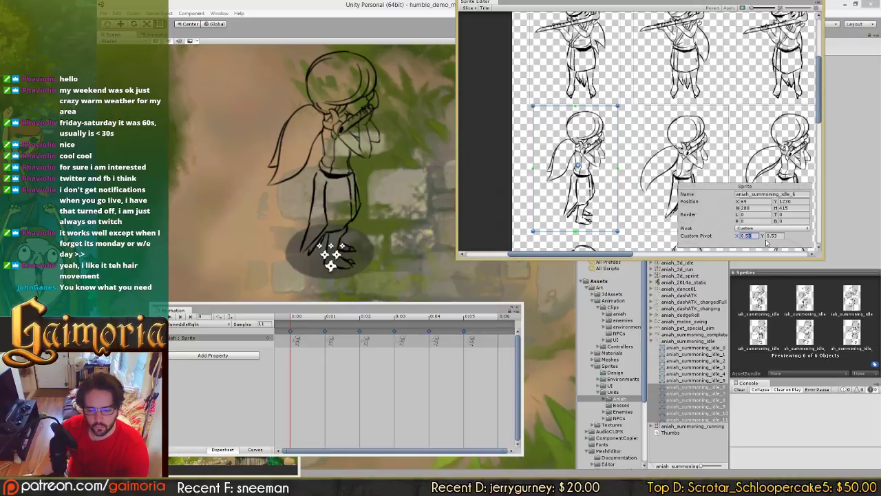
{"action": "type", "text": "25"}
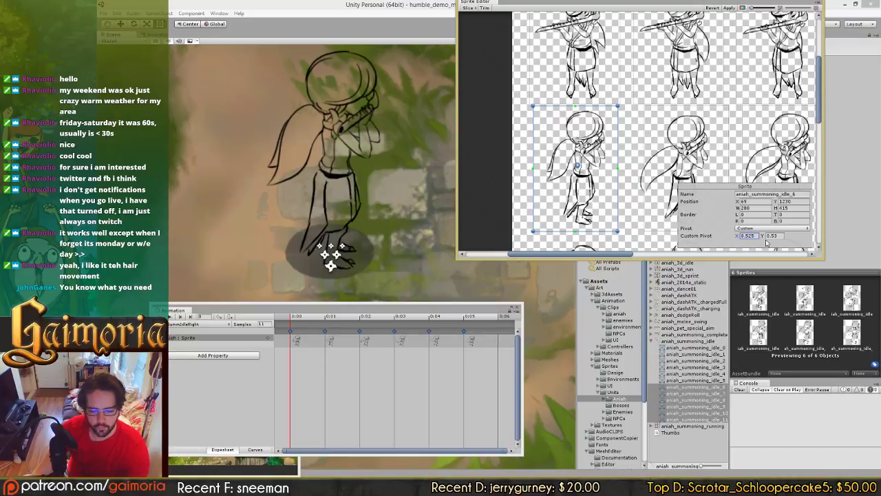
{"action": "left_click", "coordinate": [727, 7]}
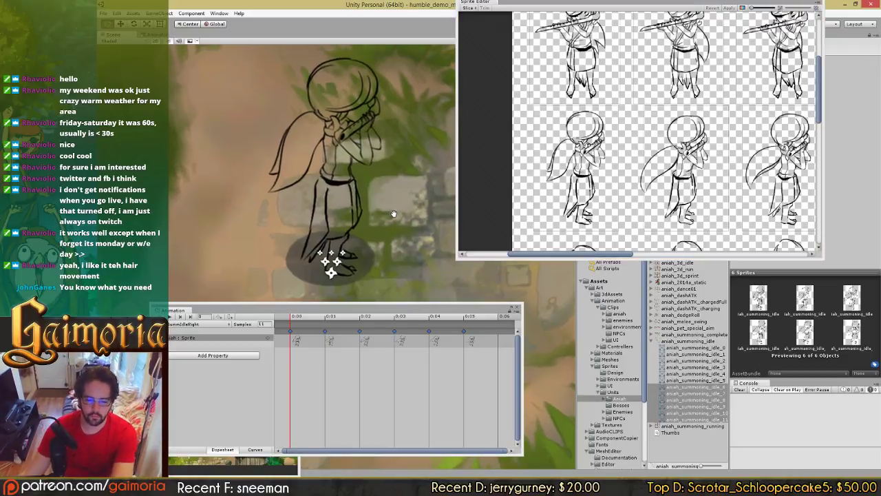
Step: Give the aniah_summoning_idle_7 slice a custom pivot of X 0.525 and Y 0.53
{"action": "left_click", "coordinate": [537, 210]}
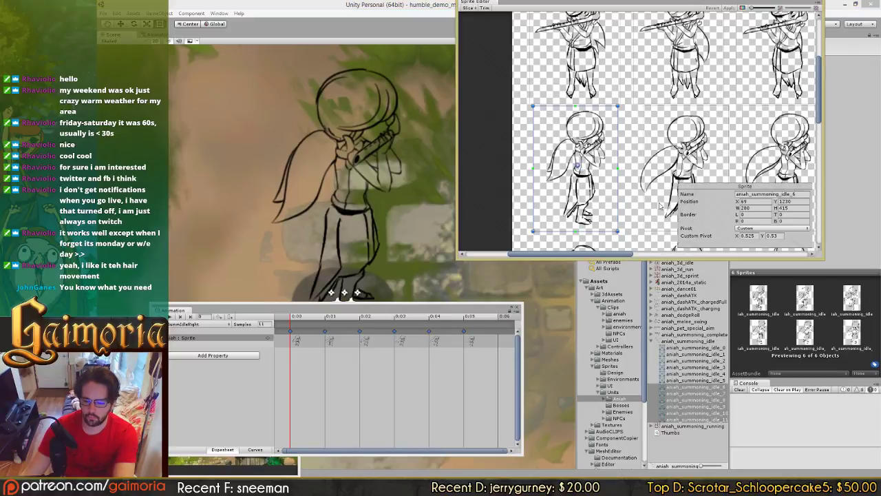
{"action": "middle_click_drag", "start_coordinate": [677, 191], "coordinate": [564, 182]}
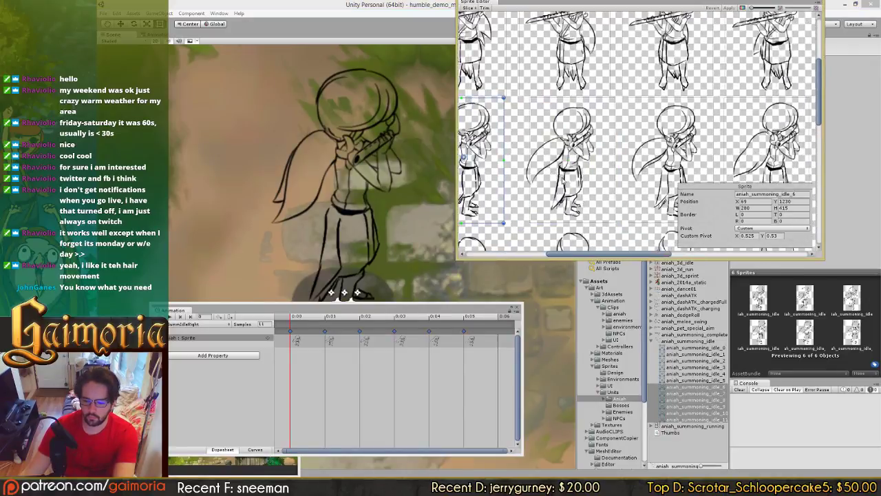
{"action": "left_click", "coordinate": [745, 230]}
{"action": "left_click", "coordinate": [753, 317]}
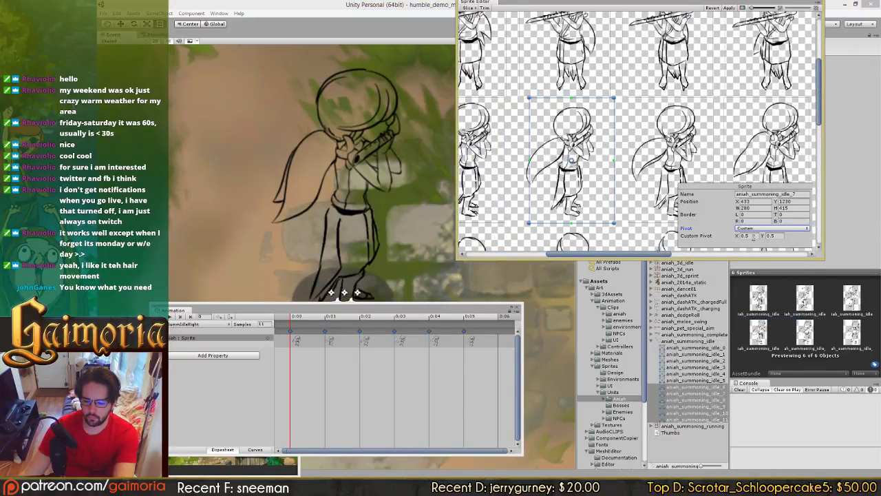
{"action": "left_click", "coordinate": [753, 235]}
{"action": "type", "text": ".525"}
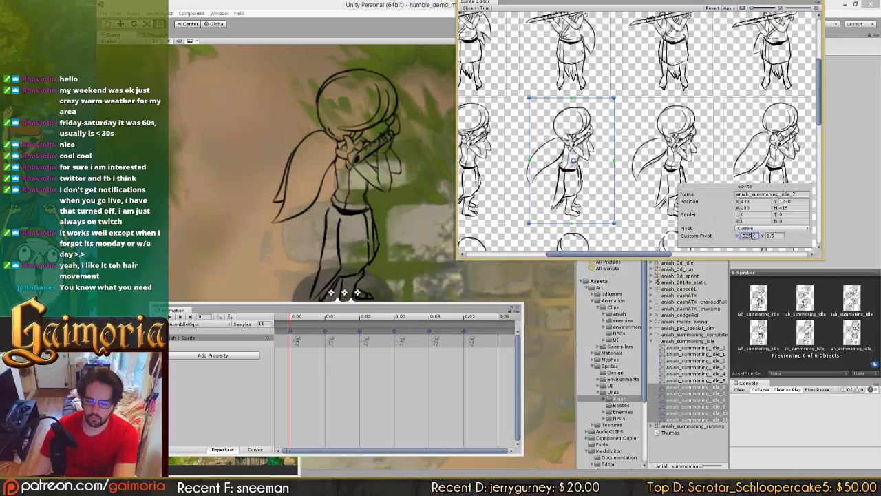
{"action": "key", "text": "Tab"}
{"action": "type", "text": "0.53"}
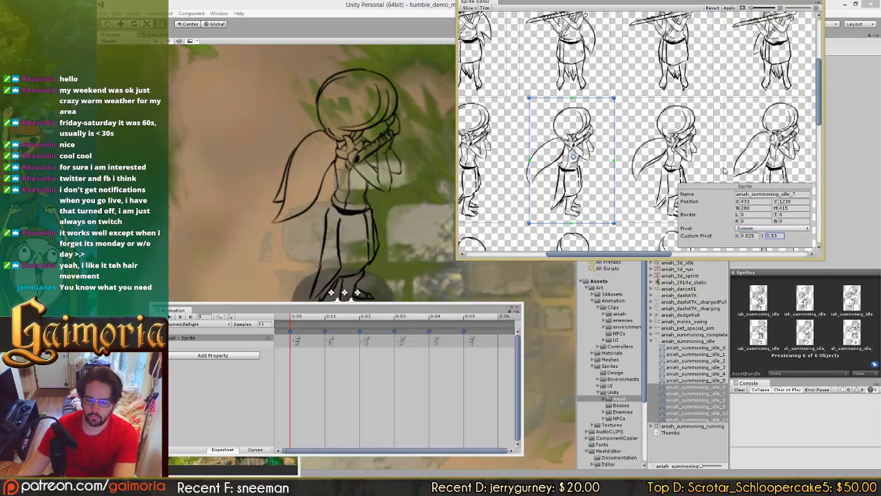
Step: Give the aniah_summoning_idle_8 slice a custom pivot of X 0.525 and Y 0.53
{"action": "middle_click_drag", "start_coordinate": [725, 170], "coordinate": [668, 159]}
{"action": "left_click", "coordinate": [616, 150]}
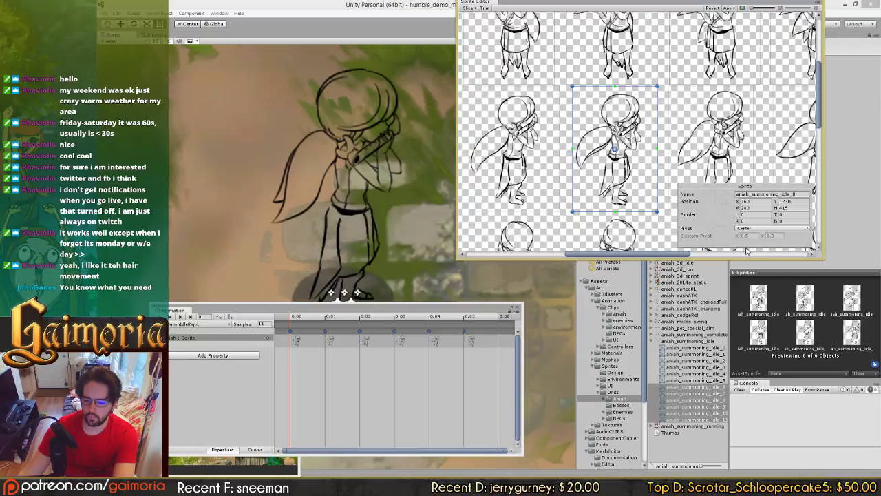
{"action": "left_click", "coordinate": [760, 228]}
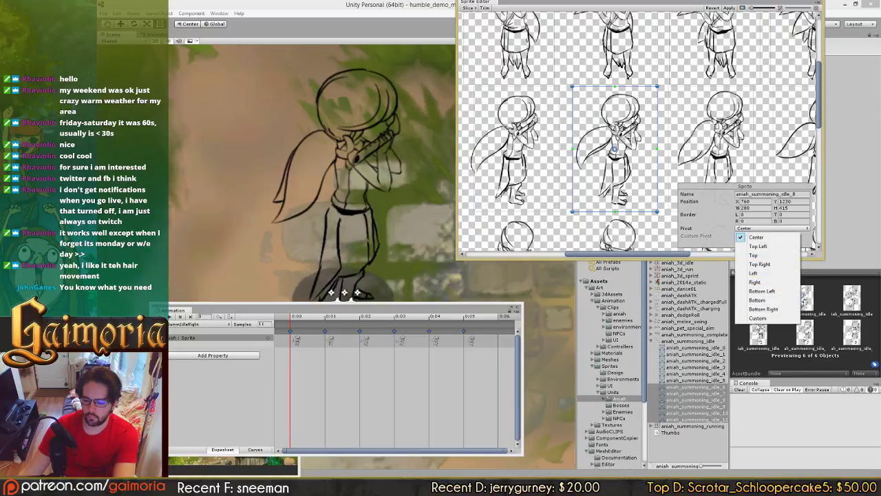
{"action": "left_click", "coordinate": [764, 320]}
{"action": "left_click", "coordinate": [751, 235]}
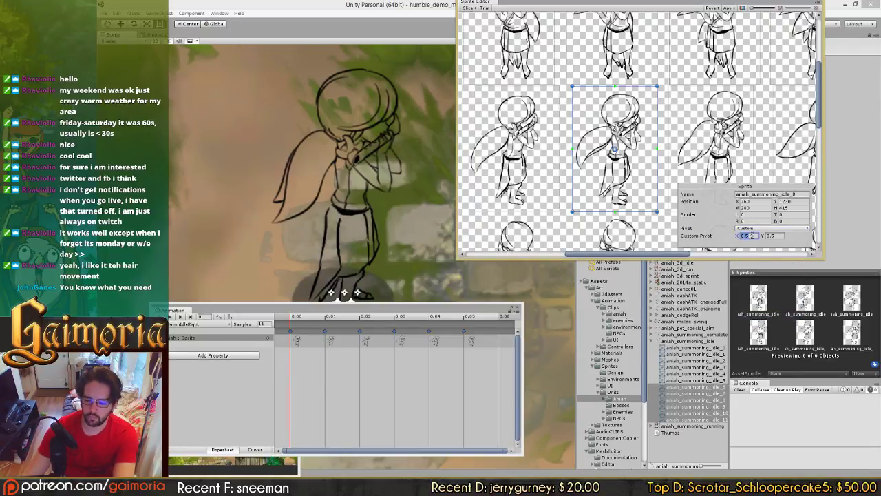
{"action": "type", "text": ".525"}
{"action": "key", "text": "Tab"}
{"action": "type", "text": "0.53"}
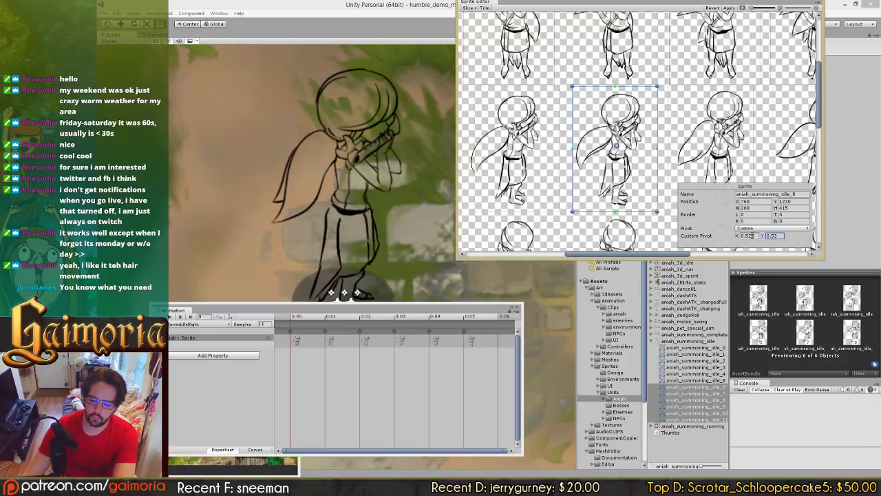
Step: Give the aniah_summoning_idle_9 slice a custom pivot of X 0.525 and Y 0.53
{"action": "middle_click_drag", "start_coordinate": [730, 141], "coordinate": [649, 131]}
{"action": "left_click", "coordinate": [649, 131]}
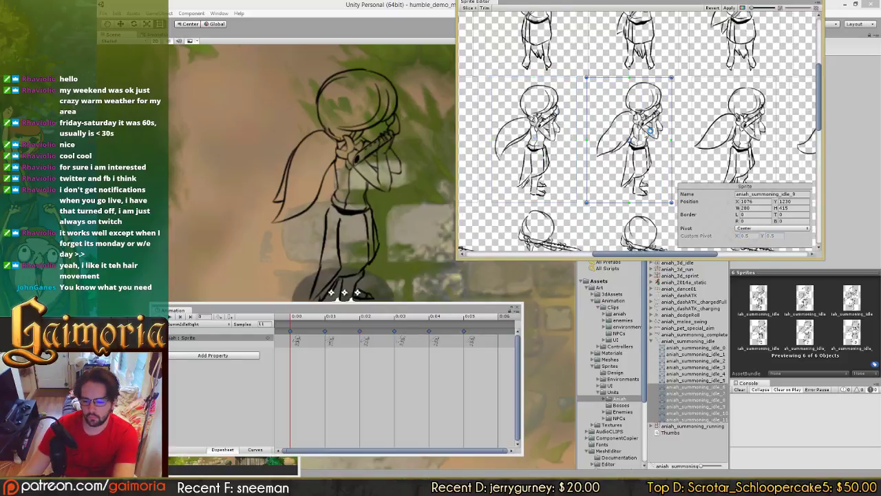
{"action": "left_click", "coordinate": [754, 229]}
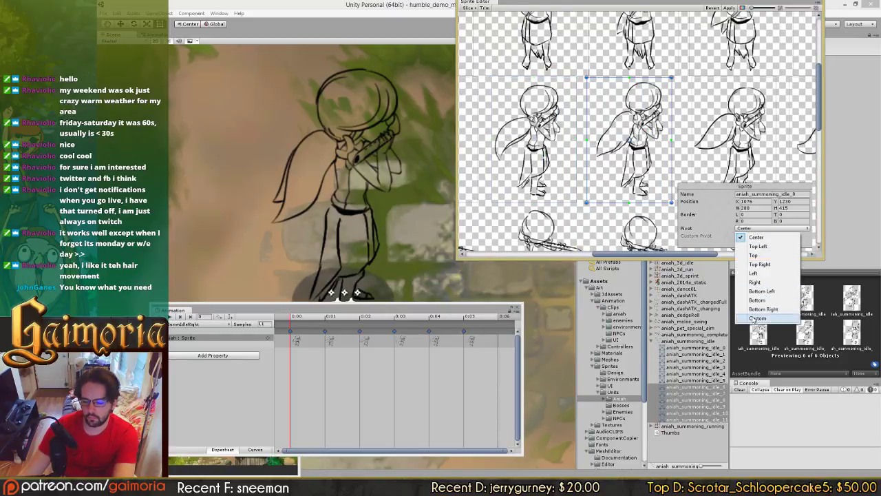
{"action": "left_click", "coordinate": [758, 318]}
{"action": "left_click", "coordinate": [751, 235]}
{"action": "type", "text": "0.525"}
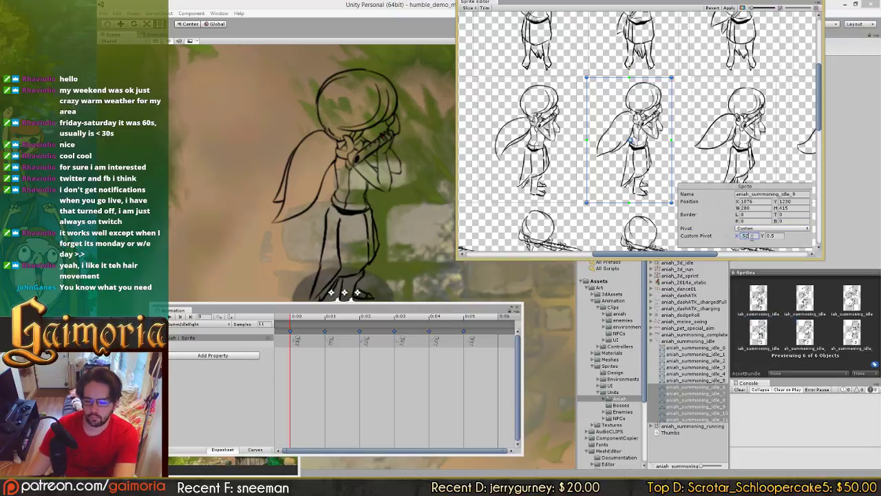
{"action": "key", "text": "Tab"}
{"action": "type", "text": "0.53"}
Step: Give the aniah_summoning_idle_10 slice a custom pivot of X 0.525 and Y 0.53
{"action": "middle_click_drag", "start_coordinate": [735, 108], "coordinate": [589, 99]}
{"action": "left_click", "coordinate": [588, 98]}
{"action": "left_click", "coordinate": [747, 228]}
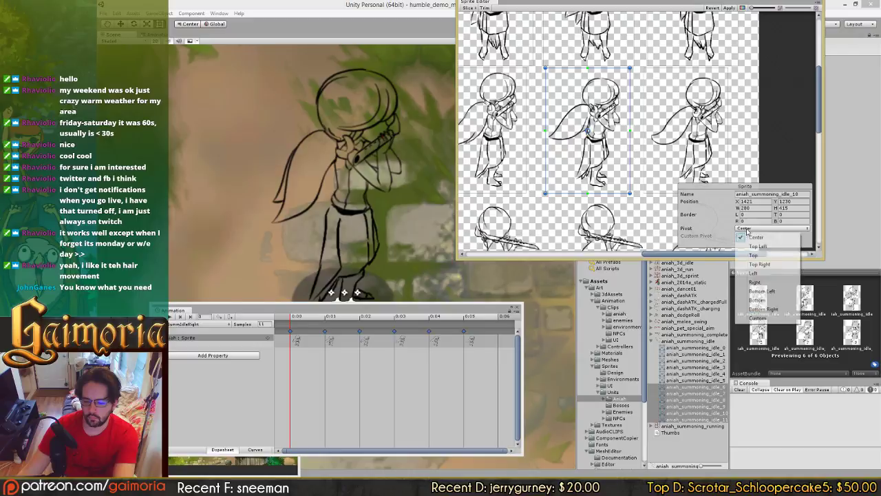
{"action": "left_click", "coordinate": [758, 318]}
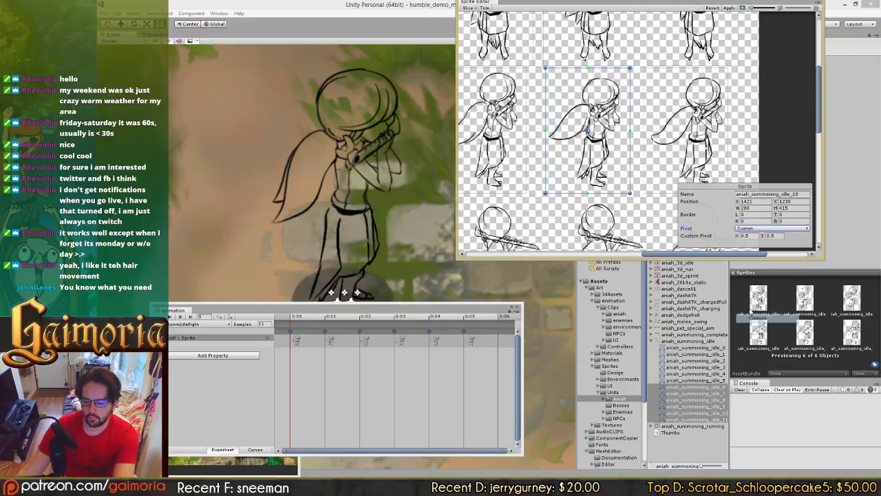
{"action": "left_click", "coordinate": [755, 235]}
{"action": "type", "text": "0.525"}
{"action": "key", "text": "Tab"}
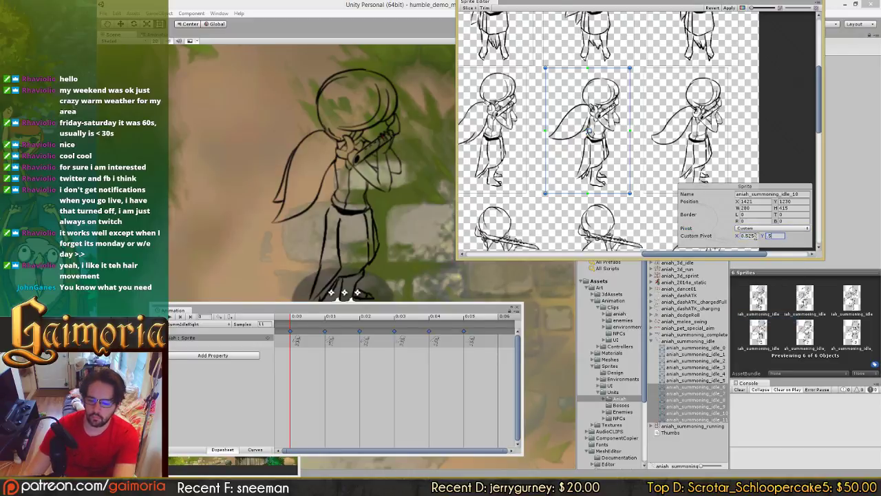
{"action": "type", "text": "0.53"}
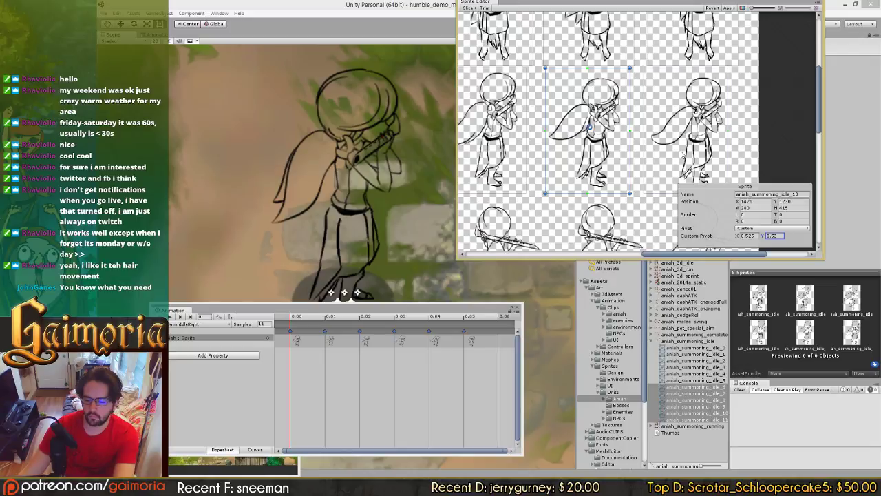
Step: Give the aniah_summoning_idle_11 slice a custom pivot of X 0.526 and Y 0.53, and apply the pivot changes
{"action": "left_click", "coordinate": [683, 155]}
{"action": "left_click", "coordinate": [744, 229]}
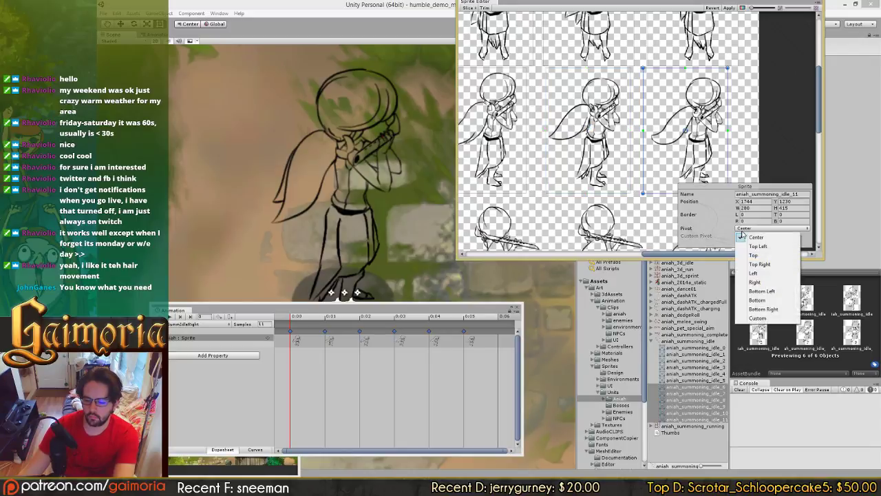
{"action": "left_click", "coordinate": [756, 318]}
{"action": "left_click", "coordinate": [754, 235]}
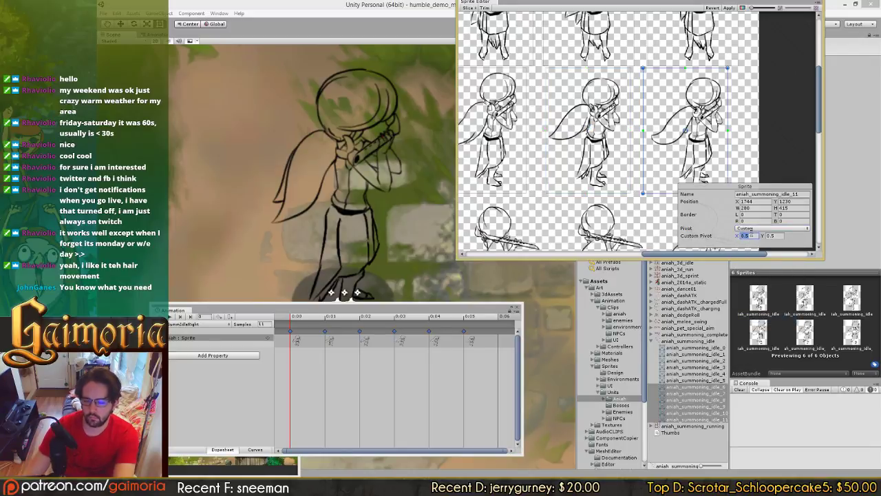
{"action": "type", "text": "0.526"}
{"action": "key", "text": "Tab"}
{"action": "type", "text": "0.53"}
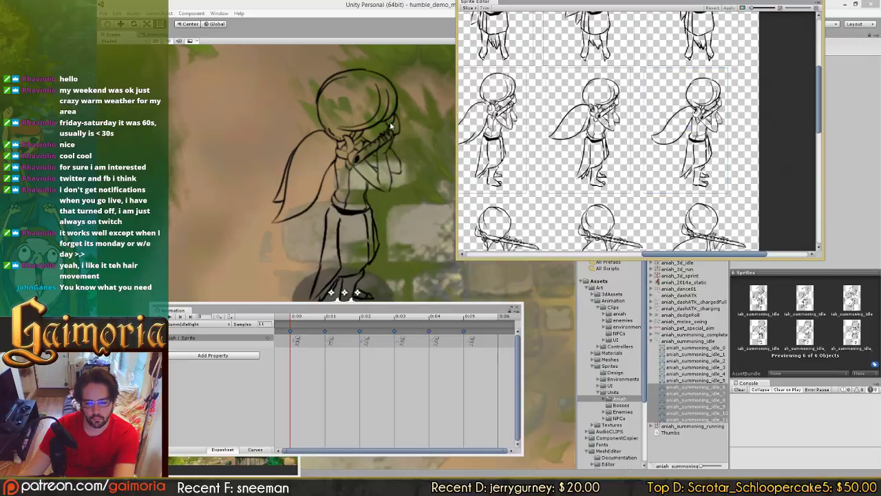
Step: Play the aniahSummIdleRight clip to check how its frames line up, and select the aniah_summoning_idle_6 slice
{"action": "middle_click_drag", "start_coordinate": [377, 207], "coordinate": [344, 135]}
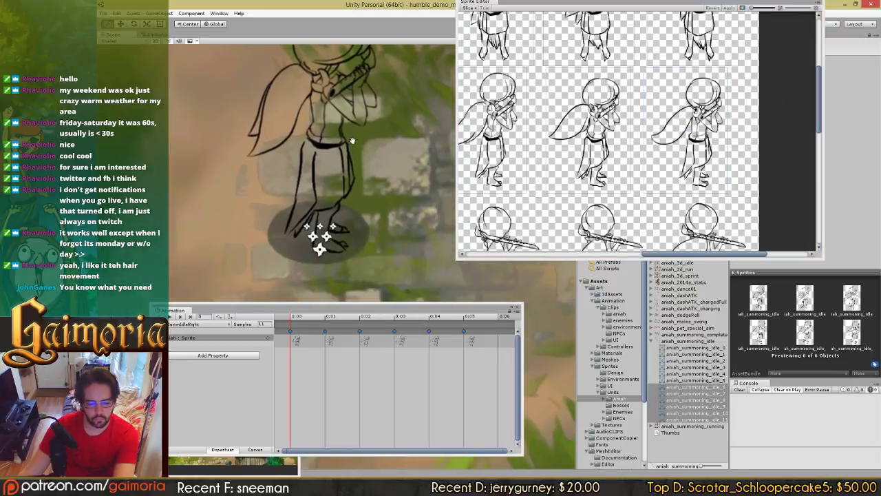
{"action": "left_click", "coordinate": [171, 317]}
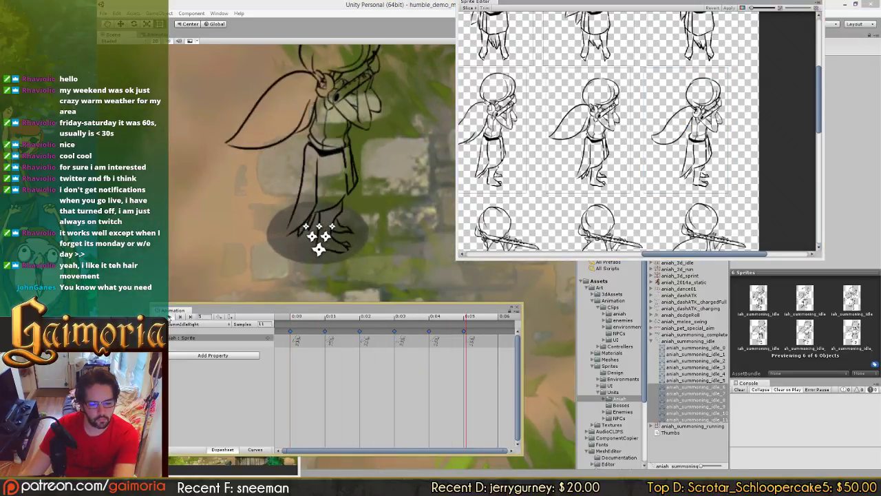
{"action": "scroll", "coordinate": [603, 181], "scroll_direction": "up", "scroll_amount": 5}
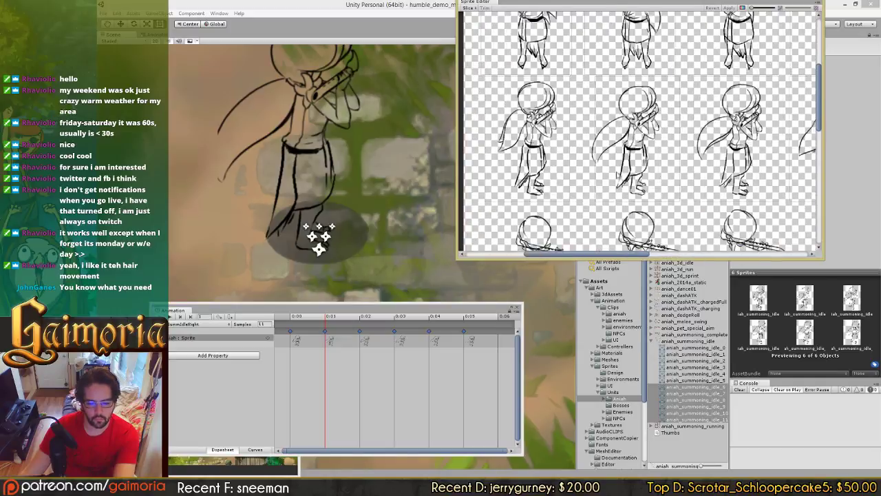
{"action": "middle_click_drag", "start_coordinate": [603, 181], "coordinate": [603, 194]}
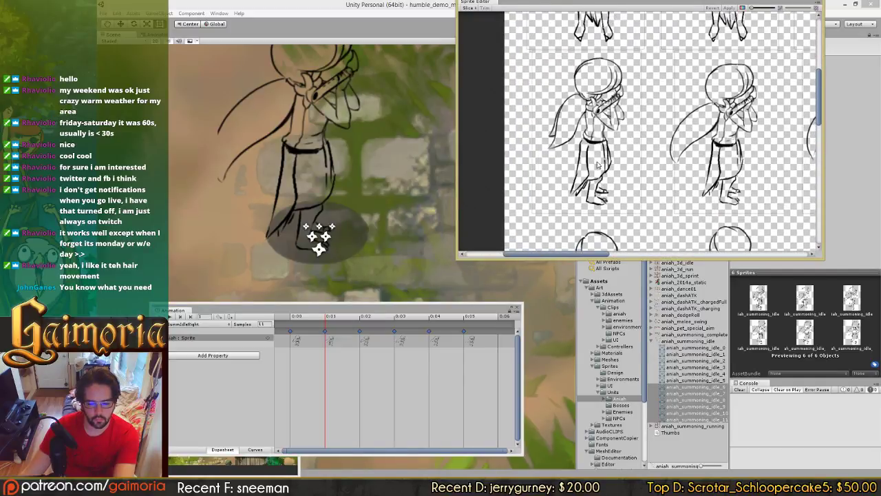
{"action": "left_click", "coordinate": [598, 166]}
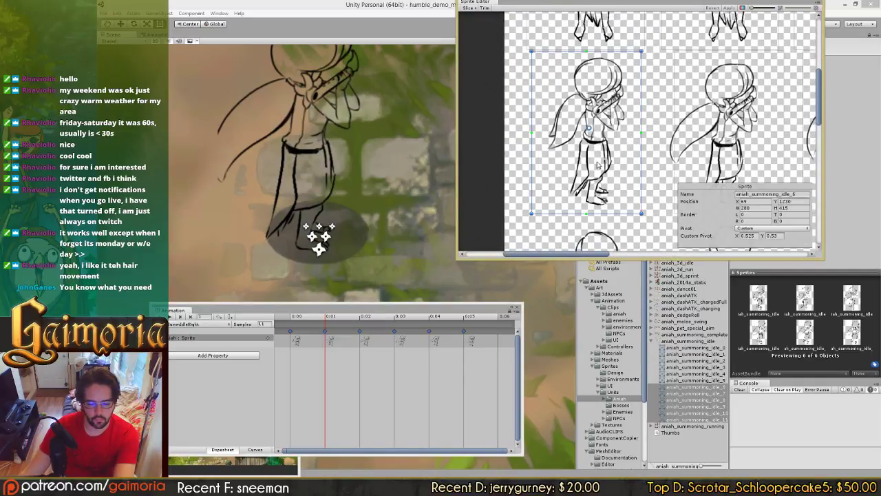
Step: Compare the first summoning frame with the aniahIdleRight pose, returning to the aniahSummIdleRight clip
{"action": "left_click", "coordinate": [296, 323]}
{"action": "left_click", "coordinate": [184, 324]}
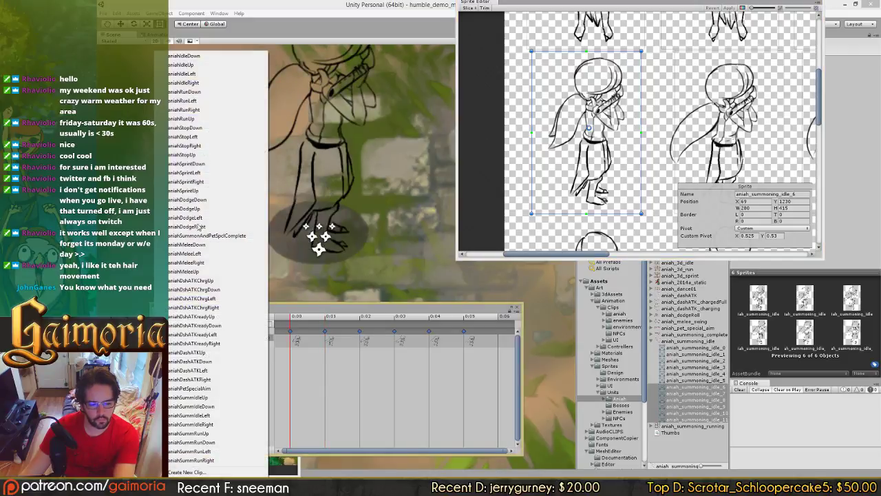
{"action": "left_click", "coordinate": [197, 83]}
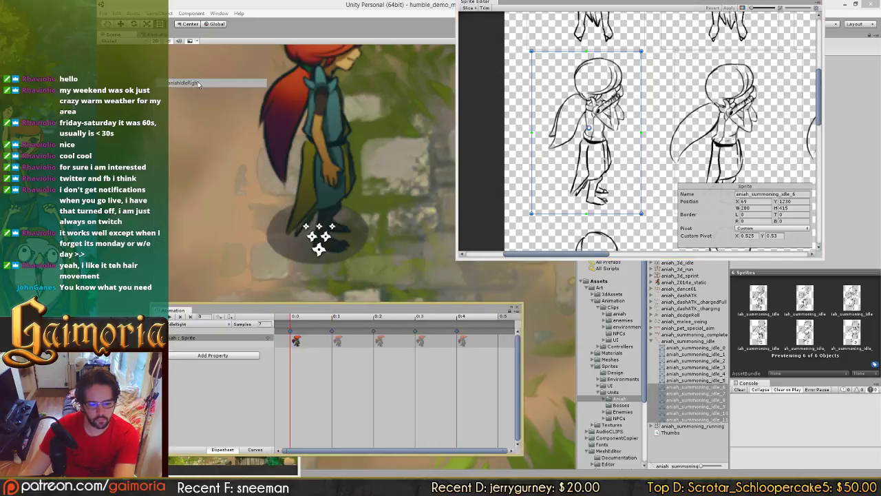
{"action": "left_click", "coordinate": [182, 324]}
{"action": "left_click", "coordinate": [207, 424]}
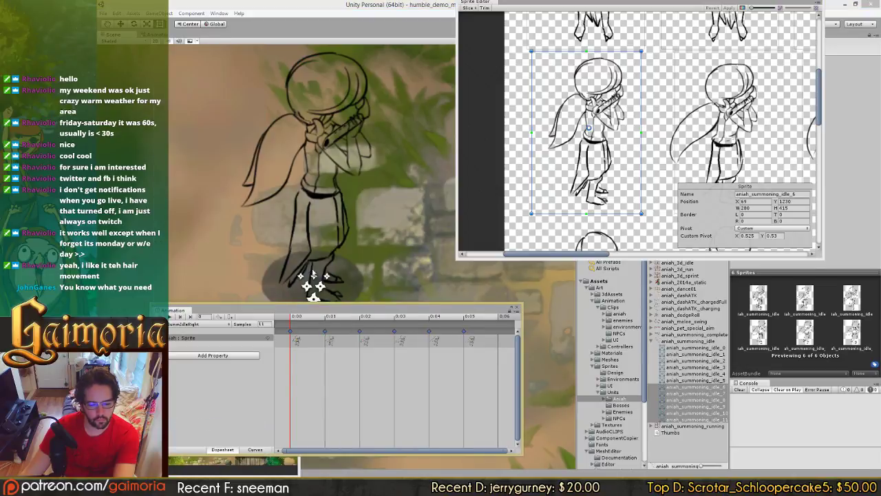
{"action": "middle_click_drag", "start_coordinate": [330, 218], "coordinate": [299, 199]}
Step: Set the custom pivot X of the aniah_summoning_idle_7 slice to 0.52
{"action": "left_click", "coordinate": [601, 139]}
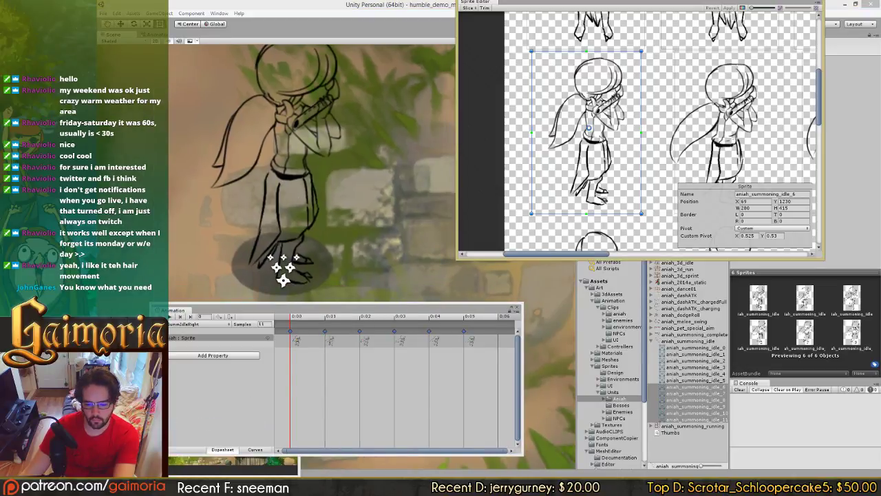
{"action": "left_click", "coordinate": [749, 235]}
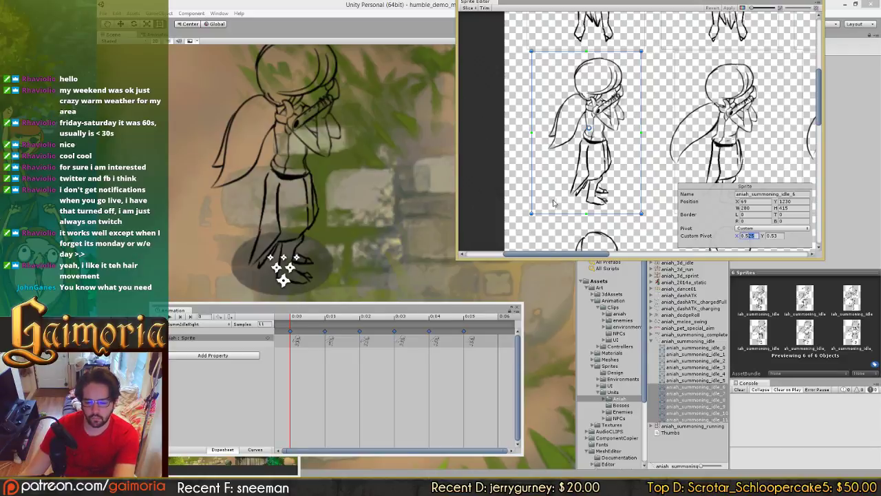
{"action": "left_click", "coordinate": [722, 95]}
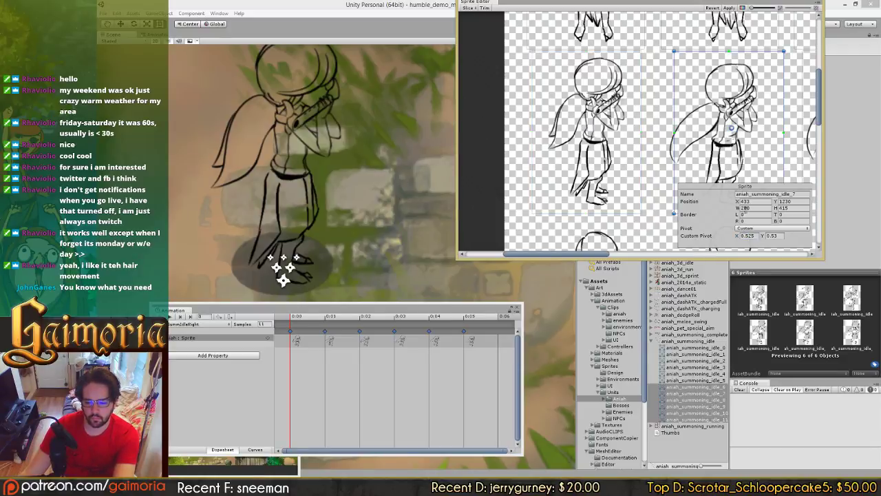
{"action": "left_click", "coordinate": [751, 236]}
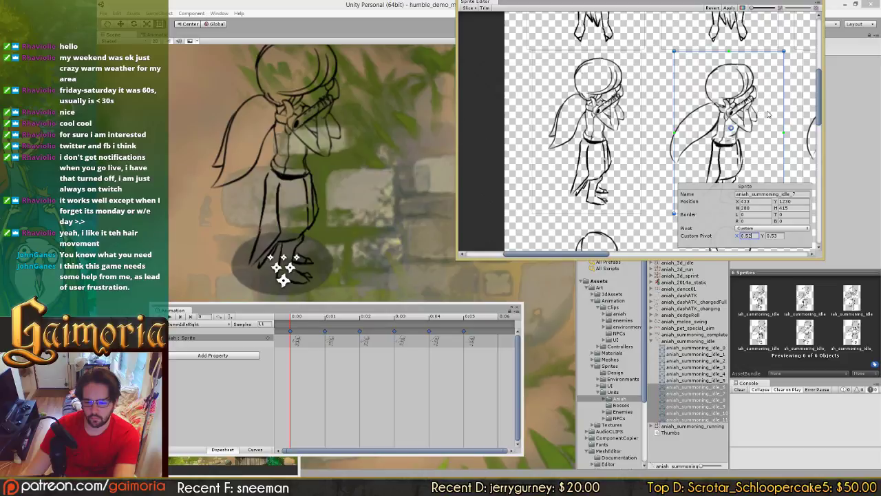
Step: Set the custom pivot X of the aniah_summoning_idle_8 slice to 0.52
{"action": "middle_click_drag", "start_coordinate": [768, 111], "coordinate": [555, 107]}
{"action": "middle_click_drag", "start_coordinate": [648, 114], "coordinate": [575, 111]}
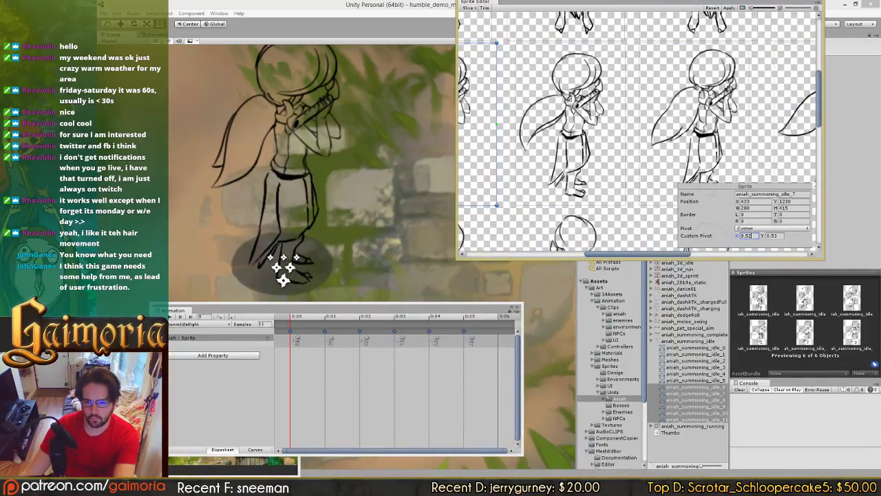
{"action": "left_click", "coordinate": [597, 115]}
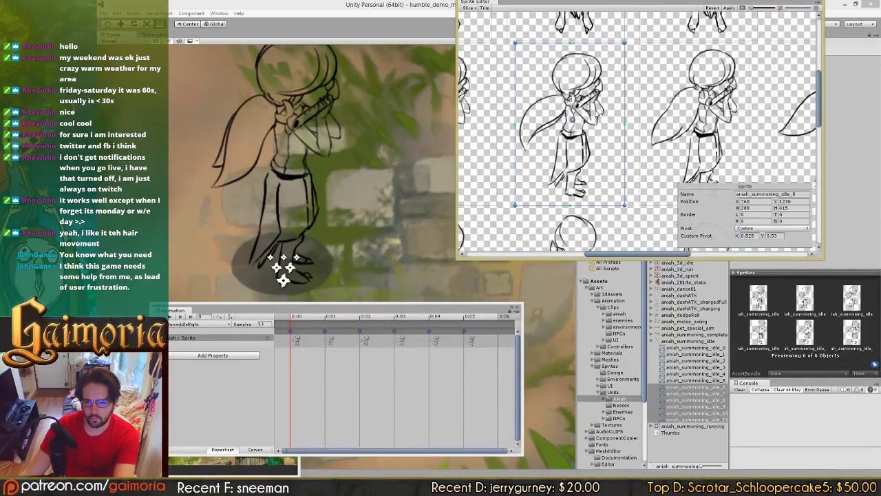
{"action": "left_click", "coordinate": [749, 235]}
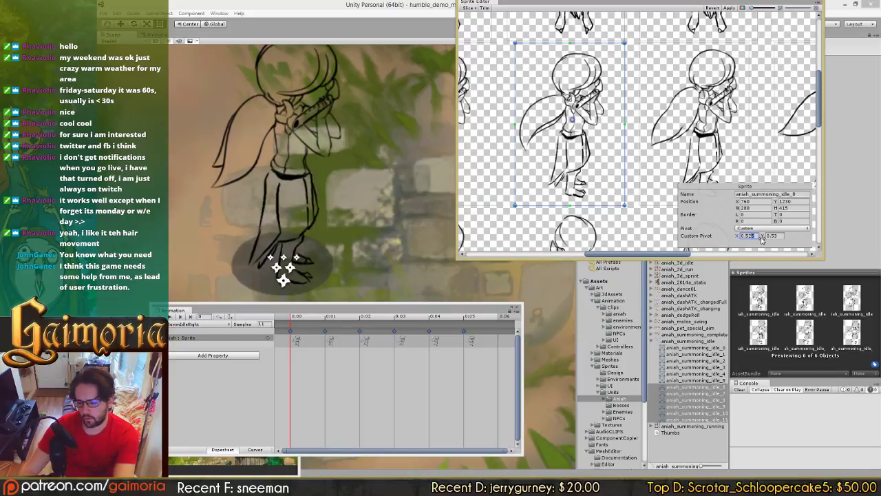
{"action": "type", "text": "20"}
Step: Set the custom pivot X of the aniah_summoning_idle_9 slice to 0.52
{"action": "middle_click_drag", "start_coordinate": [744, 154], "coordinate": [628, 140]}
{"action": "left_click", "coordinate": [614, 138]}
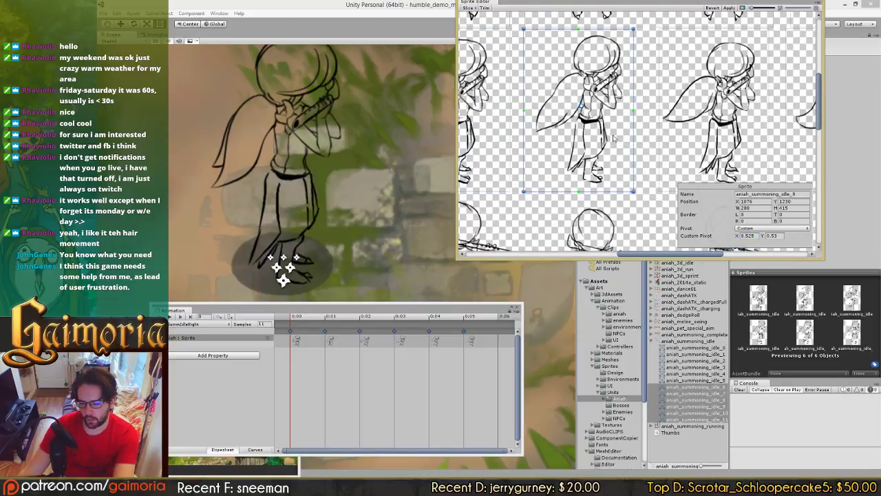
{"action": "left_click_drag", "start_coordinate": [753, 236], "coordinate": [758, 236]}
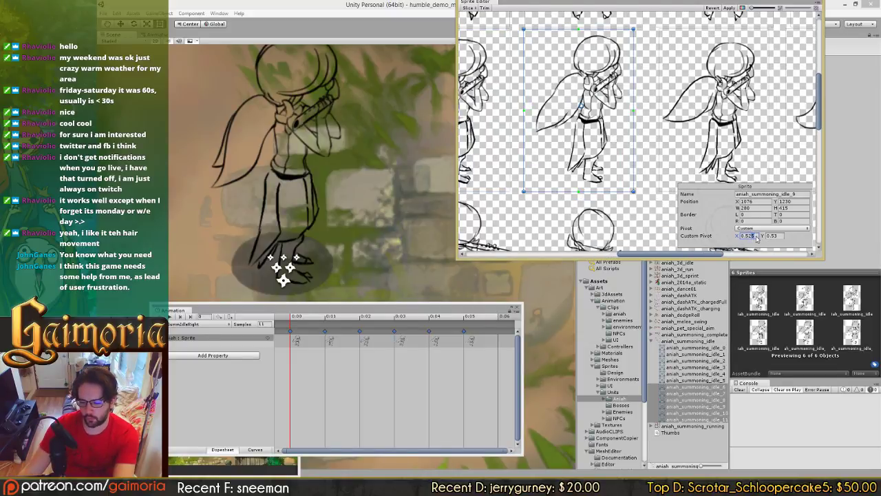
{"action": "key", "text": "BackSpace"}
Step: Set the custom pivot X of the aniah_summoning_idle_10 and aniah_summoning_idle_11 slices to 0.52 and apply the slice changes
{"action": "middle_click_drag", "start_coordinate": [753, 150], "coordinate": [602, 161]}
{"action": "left_click", "coordinate": [602, 161]}
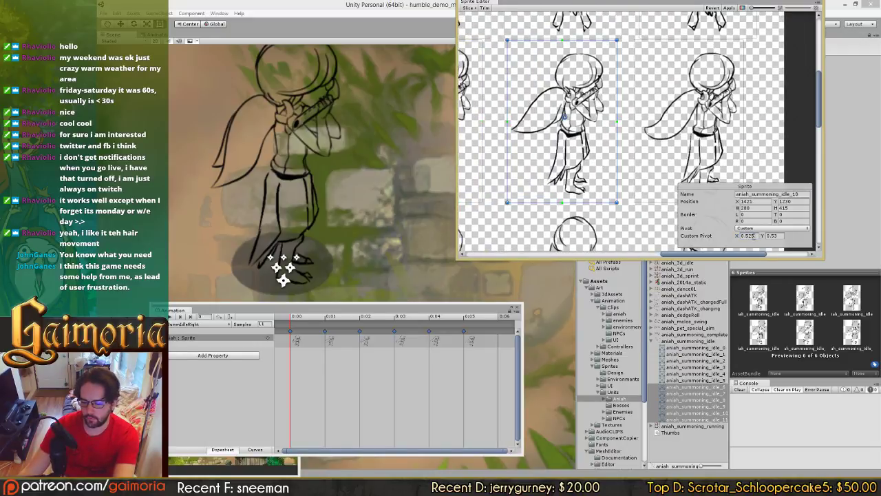
{"action": "left_click", "coordinate": [752, 236]}
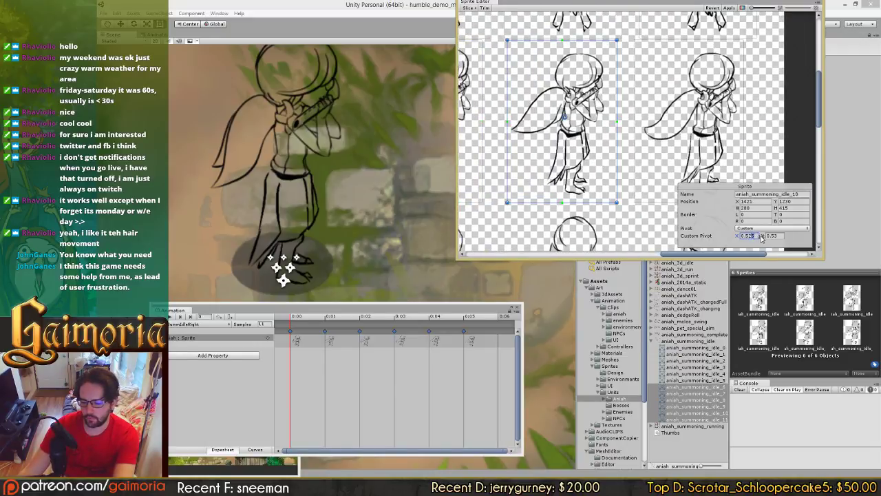
{"action": "left_click", "coordinate": [716, 150]}
{"action": "left_click_drag", "start_coordinate": [750, 236], "coordinate": [762, 237]}
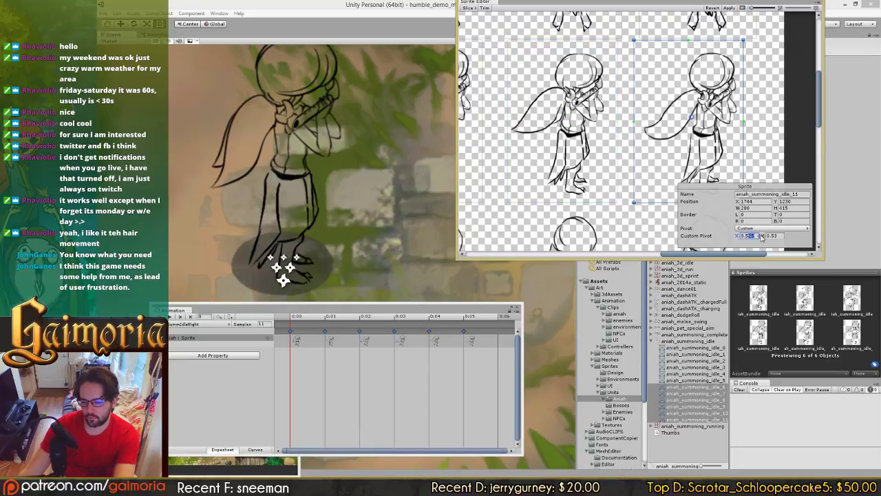
{"action": "key", "text": "BackSpace"}
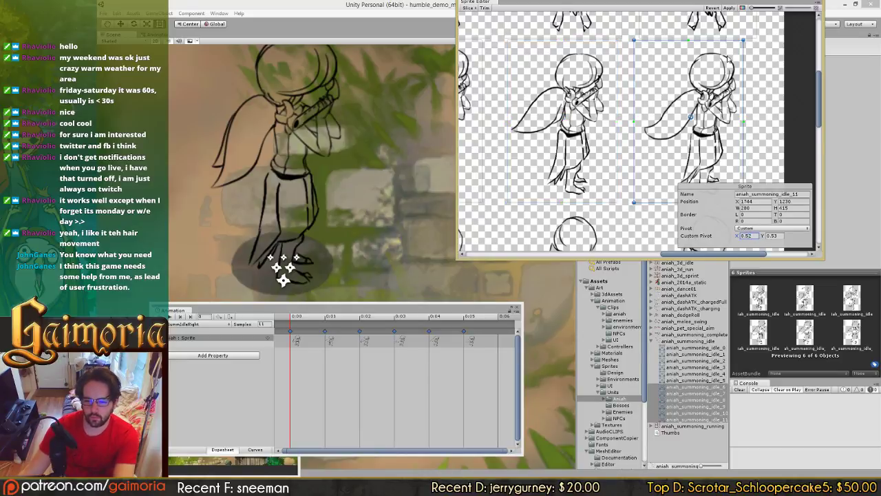
{"action": "left_click", "coordinate": [731, 9]}
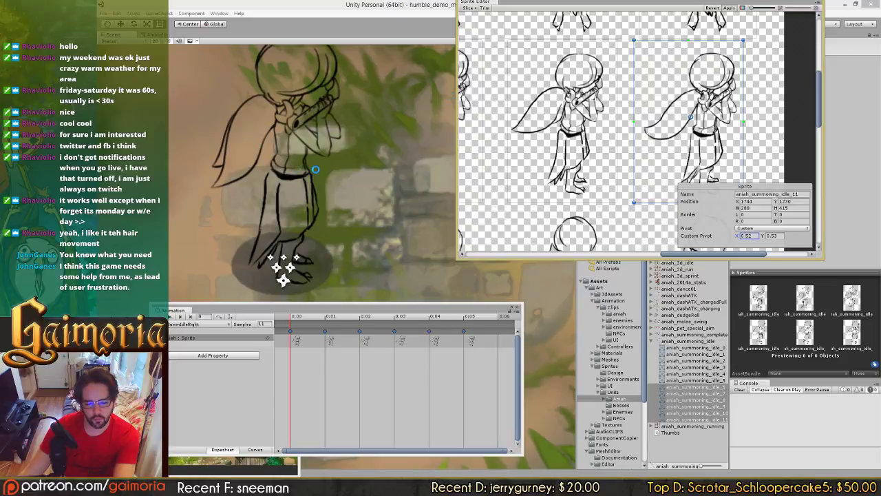
Step: Show the clip's second frame, set the Position X of the aniah_summoning_idle_7 slice to 403, and apply it
{"action": "middle_click_drag", "start_coordinate": [315, 169], "coordinate": [778, 153]}
{"action": "middle_click_drag", "start_coordinate": [475, 153], "coordinate": [647, 159]}
{"action": "middle_click_drag", "start_coordinate": [575, 166], "coordinate": [497, 169]}
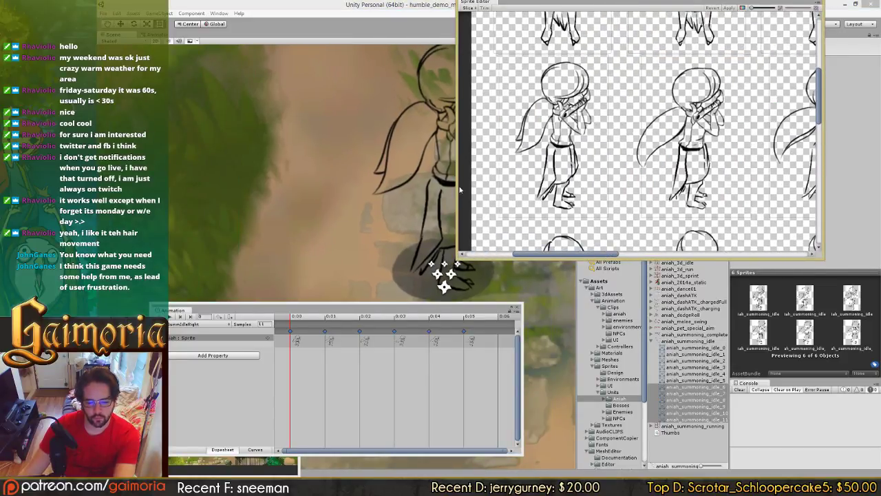
{"action": "middle_click_drag", "start_coordinate": [416, 171], "coordinate": [248, 176]}
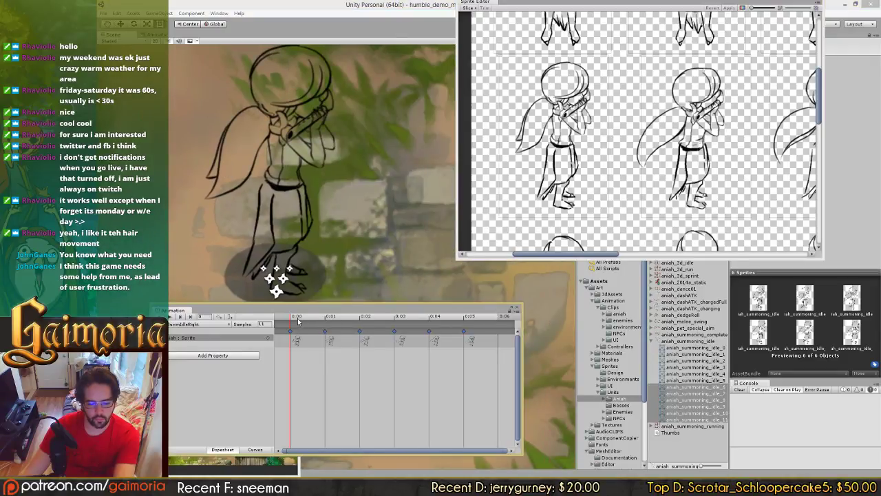
{"action": "left_click", "coordinate": [329, 320]}
{"action": "left_click", "coordinate": [657, 176]}
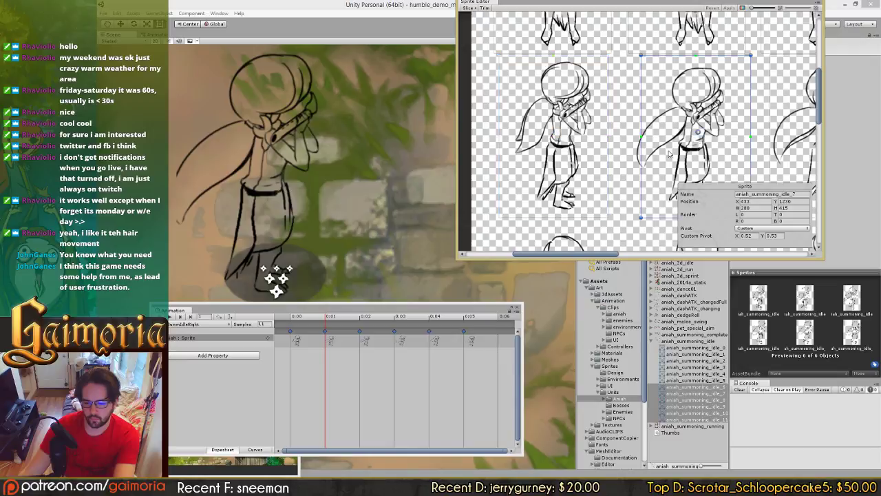
{"action": "left_click_drag", "start_coordinate": [738, 202], "coordinate": [724, 203]}
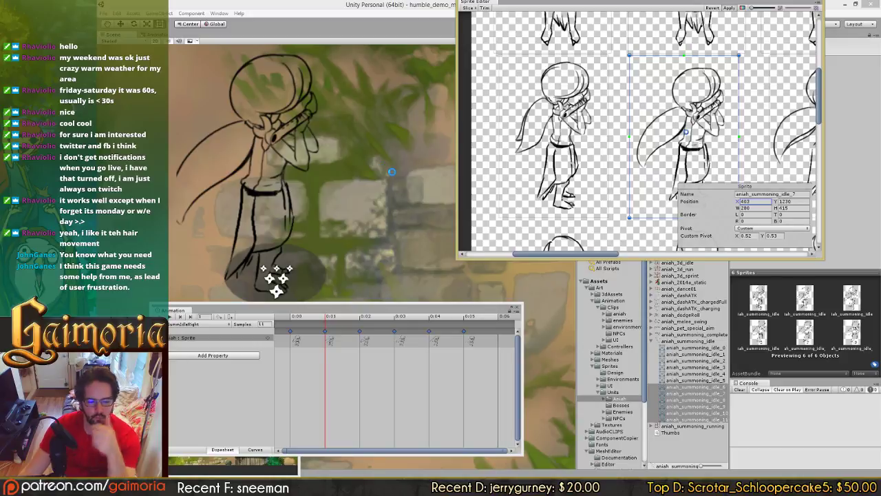
Step: Scrub back and forth between the first two frames of the clip to compare the character's alignment
{"action": "left_click", "coordinate": [300, 320]}
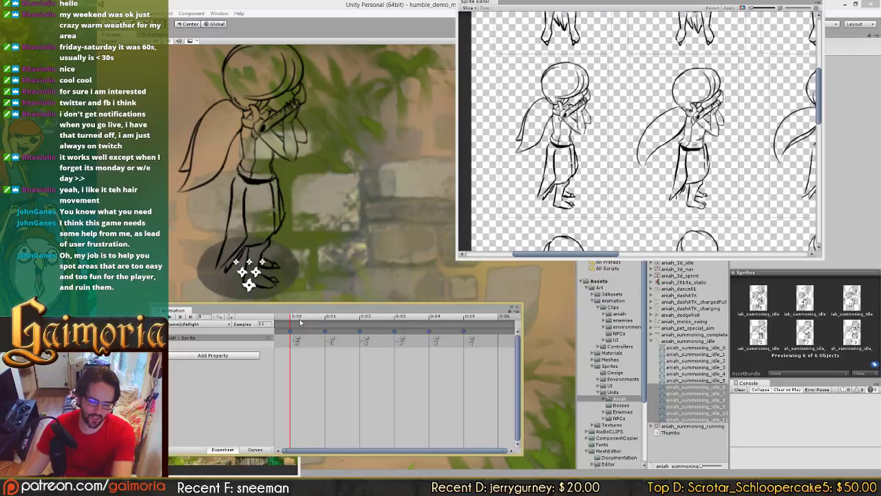
{"action": "left_click", "coordinate": [312, 317]}
{"action": "left_click_drag", "start_coordinate": [311, 318], "coordinate": [303, 319]}
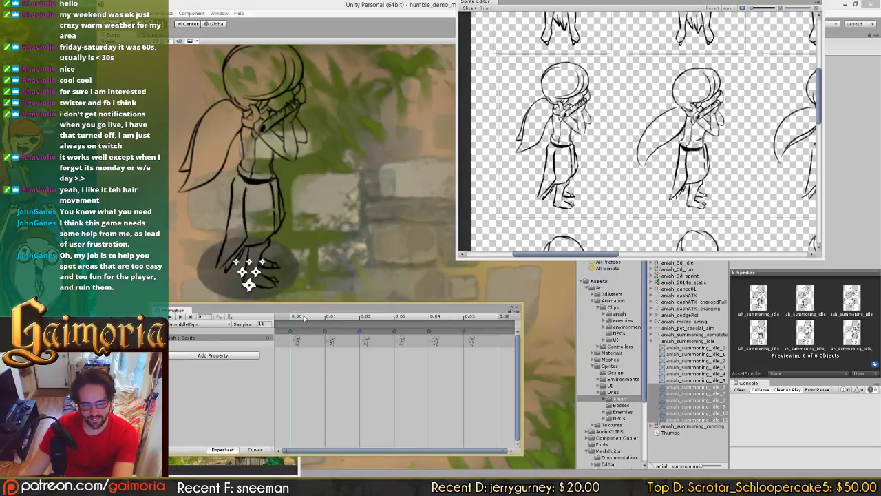
{"action": "left_click", "coordinate": [314, 317]}
{"action": "left_click", "coordinate": [301, 316]}
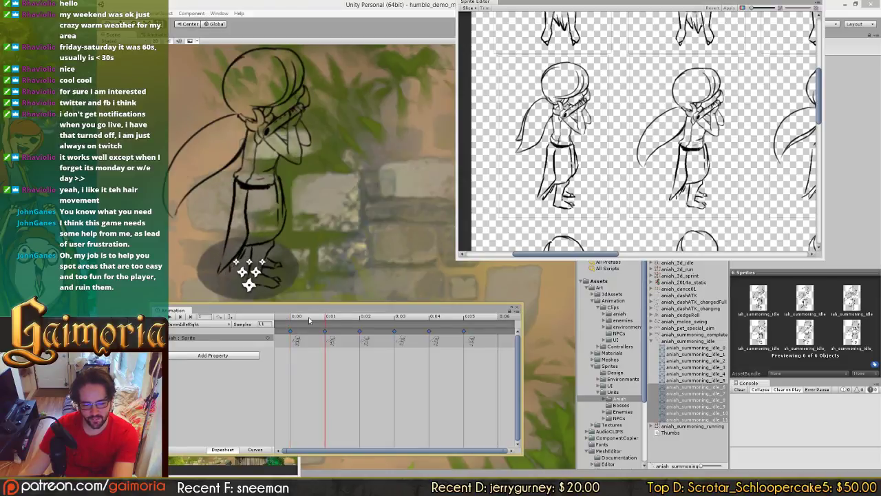
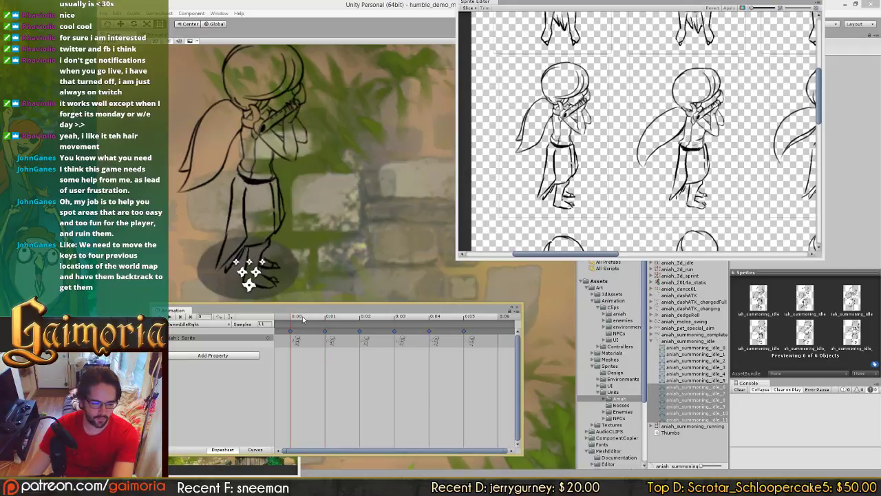
{"action": "left_click", "coordinate": [314, 317]}
{"action": "mouse_move", "coordinate": [313, 318]}
{"action": "left_mouse_down"}
{"action": "mouse_move", "coordinate": [298, 320]}
{"action": "mouse_move", "coordinate": [325, 322]}
{"action": "left_mouse_up"}
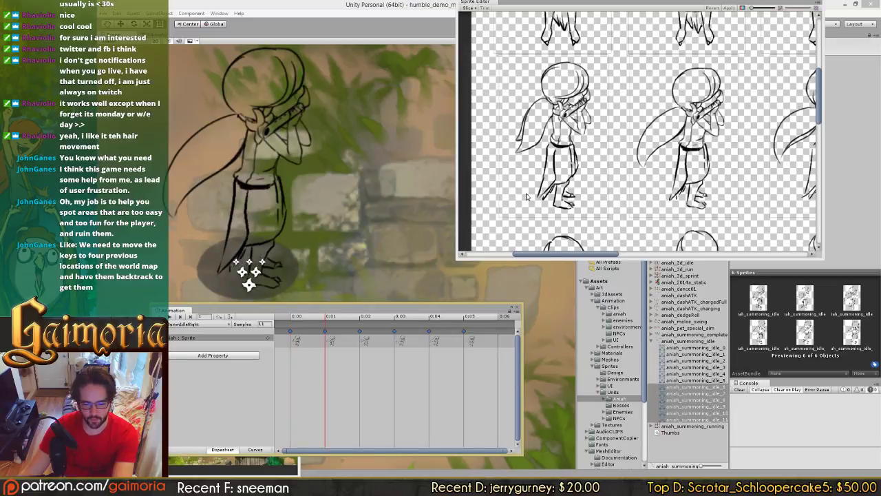
Step: Fine-tune the Position X of the aniah_summoning_idle_7 slice against the clip's first frame and apply the change
{"action": "left_click", "coordinate": [650, 183]}
{"action": "middle_click_drag", "start_coordinate": [650, 186], "coordinate": [549, 185]}
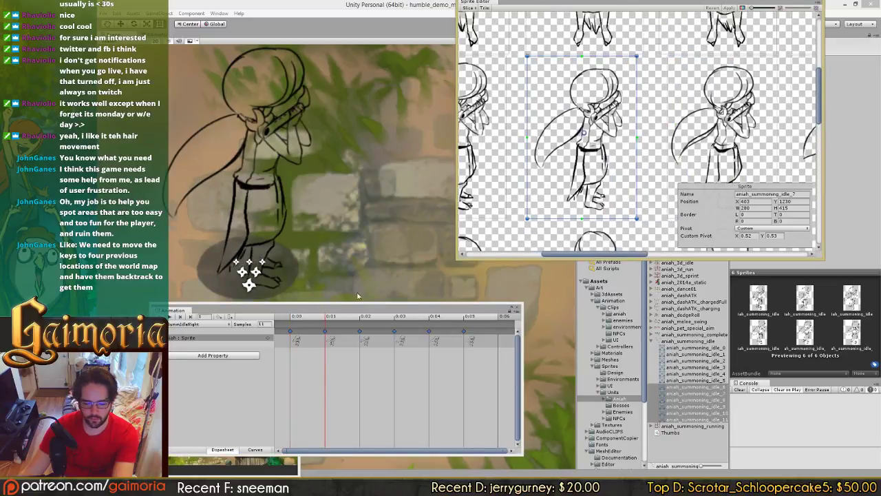
{"action": "left_click", "coordinate": [299, 319]}
{"action": "mouse_move", "coordinate": [299, 316]}
{"action": "left_mouse_down"}
{"action": "mouse_move", "coordinate": [317, 315]}
{"action": "mouse_move", "coordinate": [305, 315]}
{"action": "left_mouse_up"}
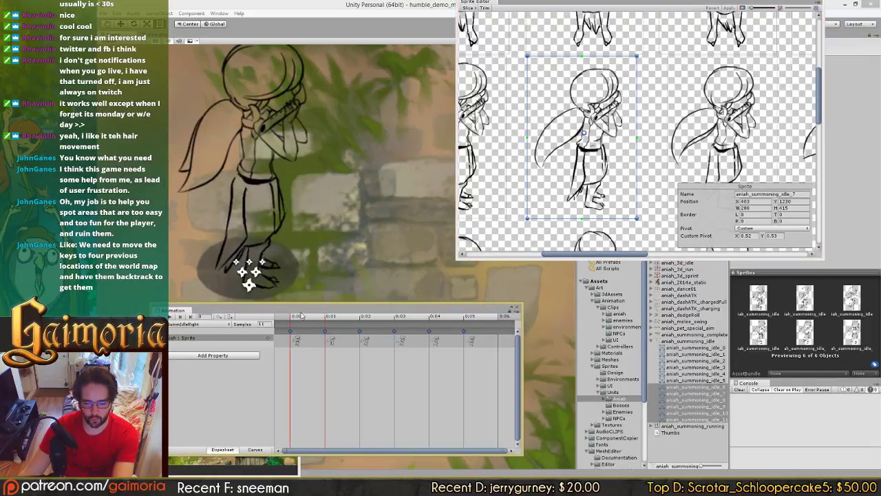
{"action": "left_click", "coordinate": [326, 318]}
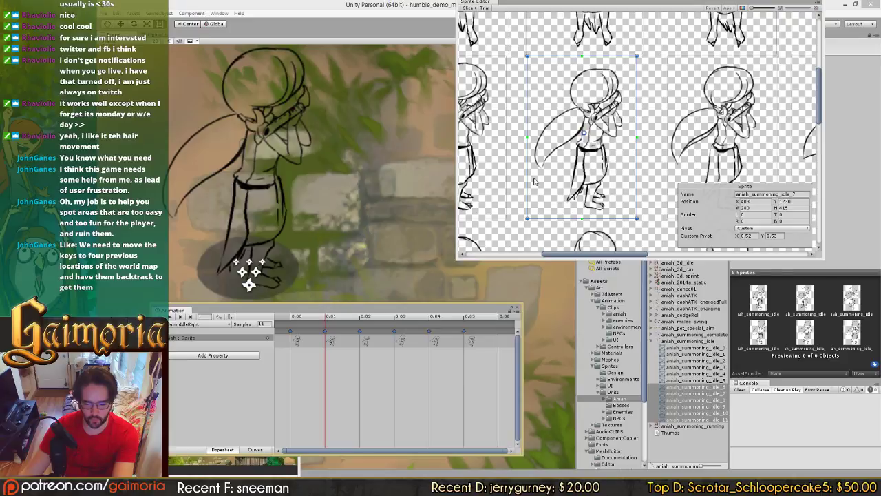
{"action": "left_click", "coordinate": [736, 200]}
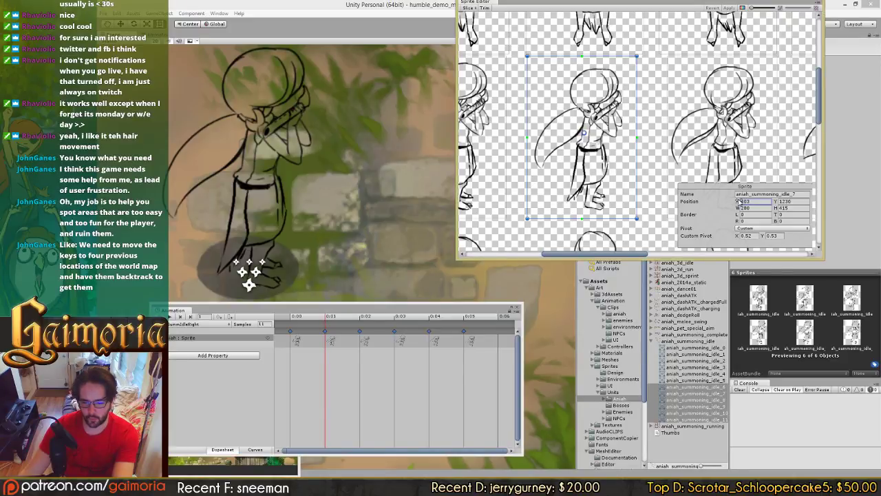
{"action": "left_click_drag", "start_coordinate": [739, 202], "coordinate": [741, 202]}
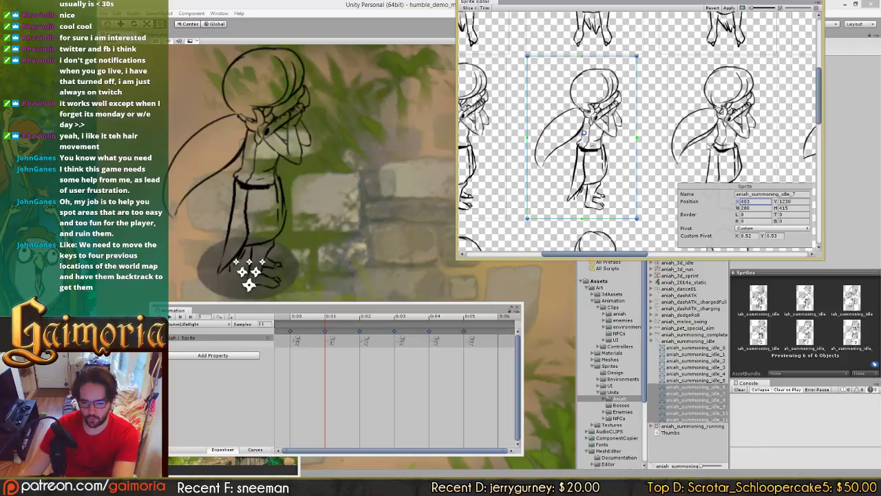
{"action": "scroll", "coordinate": [769, 186], "scroll_direction": "up", "scroll_amount": 3}
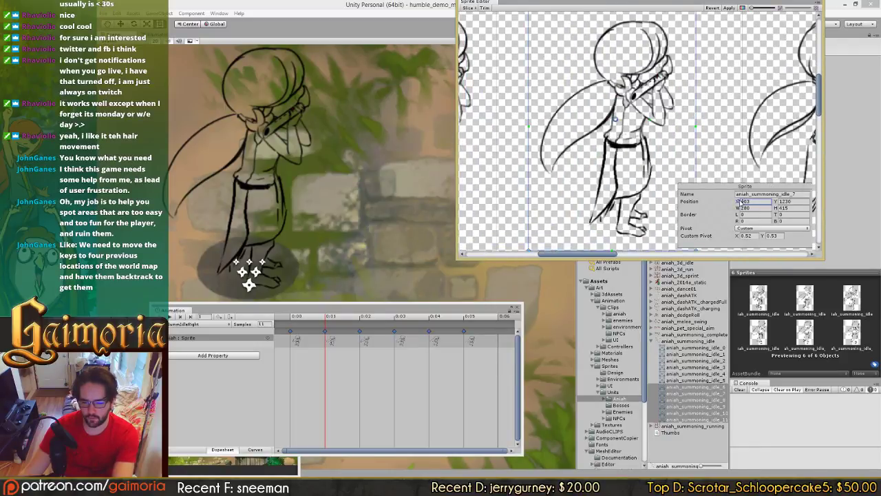
{"action": "left_click_drag", "start_coordinate": [740, 202], "coordinate": [742, 202]}
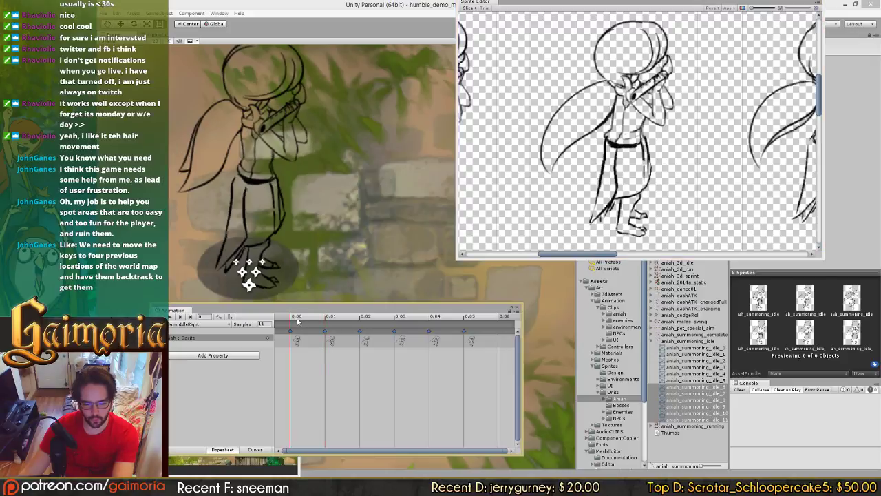
Step: Scrub through the first three frames of the clip to check how the third one lines up
{"action": "left_click_drag", "start_coordinate": [337, 320], "coordinate": [349, 320]}
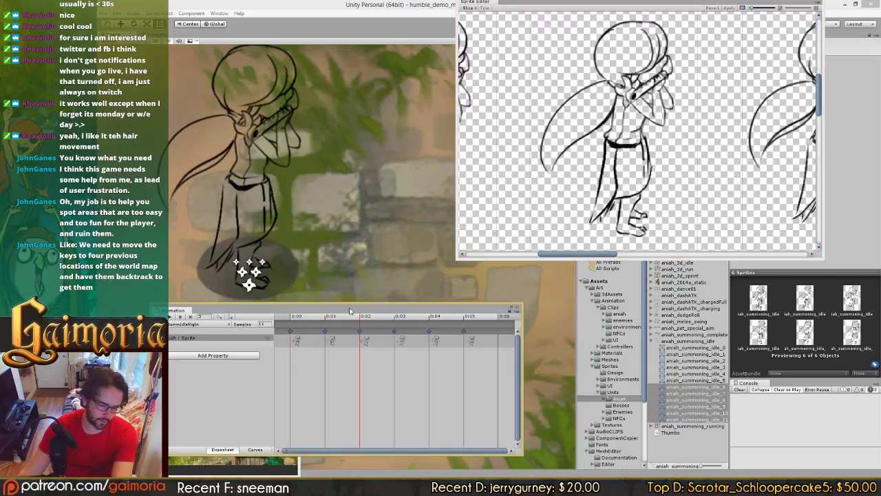
{"action": "middle_click_drag", "start_coordinate": [359, 256], "coordinate": [321, 250]}
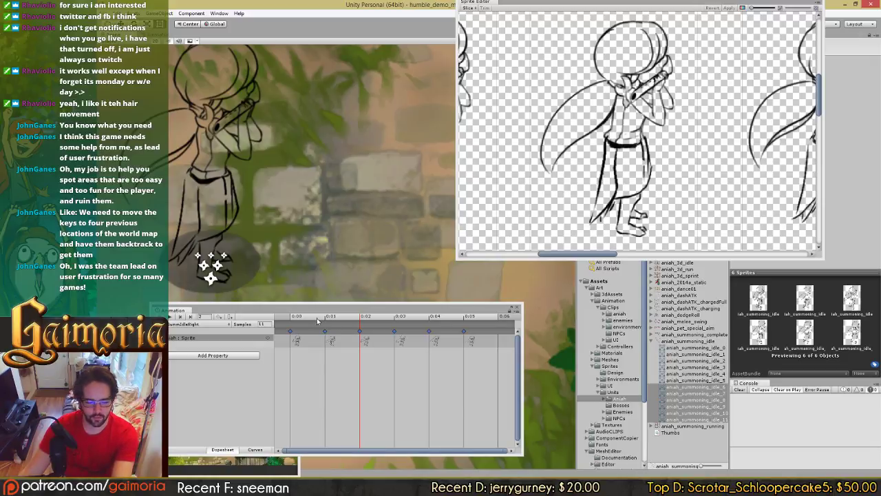
{"action": "left_click_drag", "start_coordinate": [318, 321], "coordinate": [288, 324]}
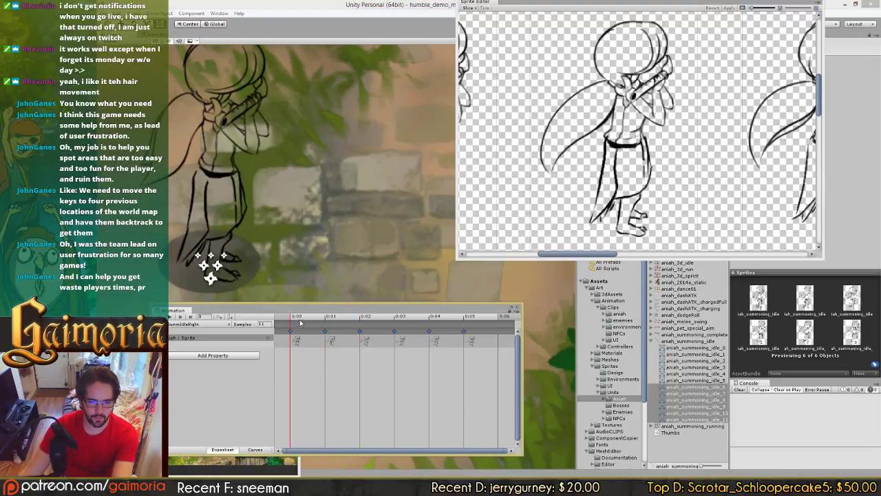
{"action": "left_click", "coordinate": [325, 321]}
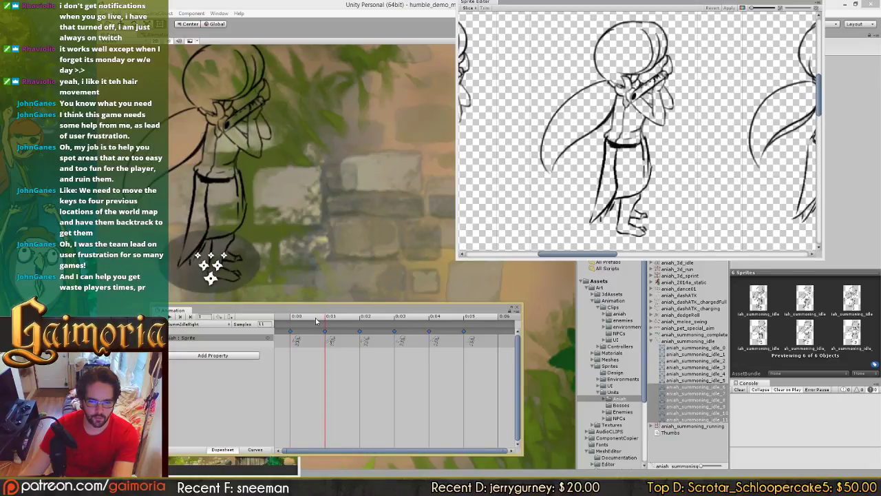
{"action": "left_click_drag", "start_coordinate": [327, 321], "coordinate": [302, 326]}
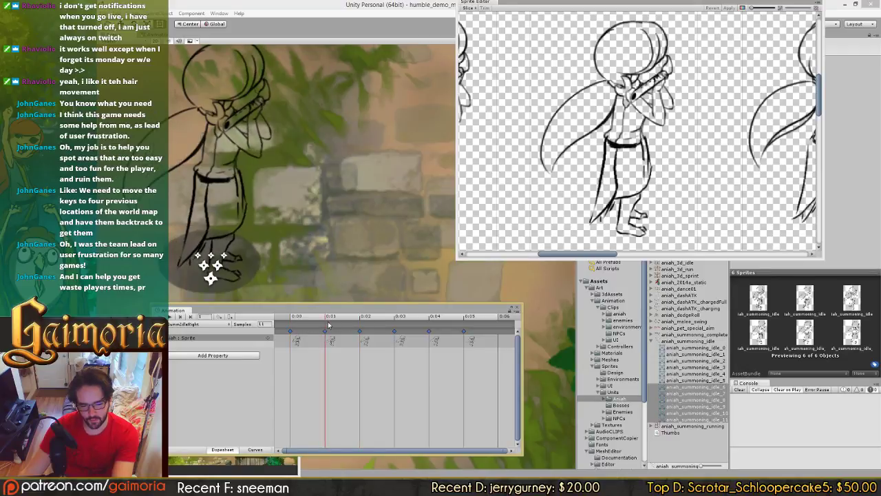
Step: Set the Position X of the aniah_summoning_idle_8 slice to 753, apply it, and move the Sprite Editor window off the Hierarchy
{"action": "scroll", "coordinate": [568, 212], "scroll_direction": "down", "scroll_amount": 3}
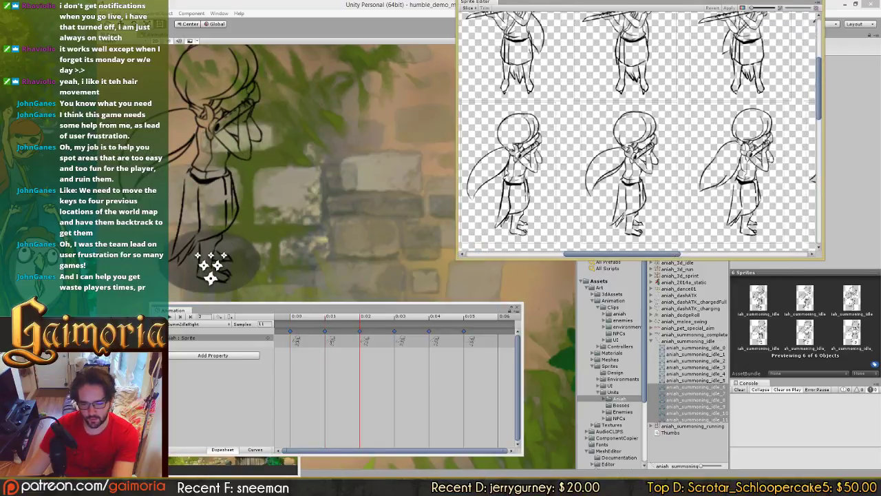
{"action": "scroll", "coordinate": [619, 172], "scroll_direction": "up", "scroll_amount": 3}
{"action": "left_click", "coordinate": [635, 153]}
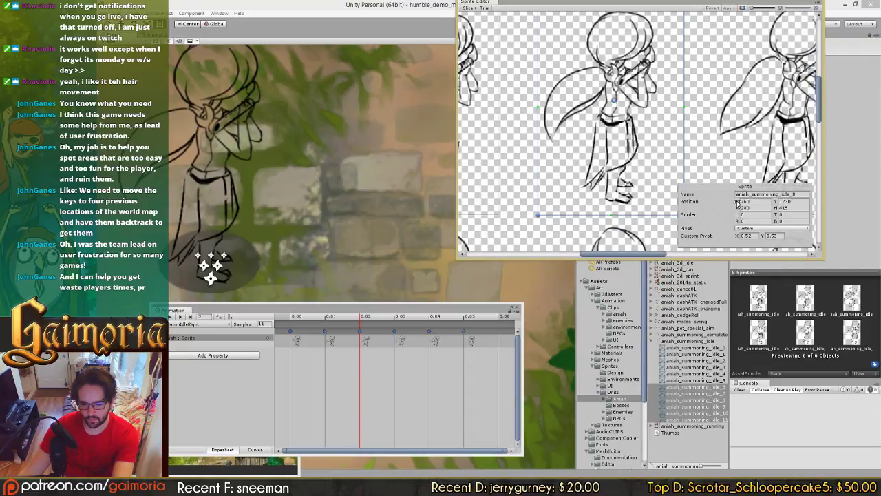
{"action": "left_click_drag", "start_coordinate": [736, 201], "coordinate": [733, 203]}
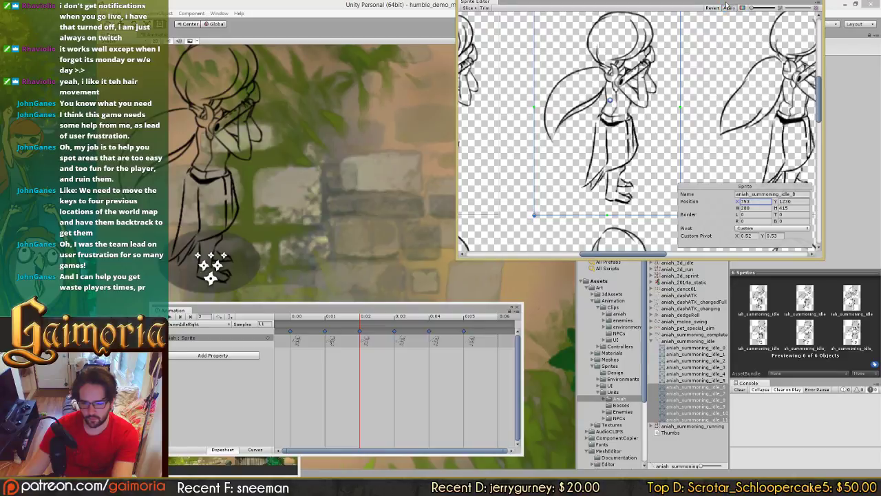
{"action": "left_click_drag", "start_coordinate": [726, 5], "coordinate": [763, 89]}
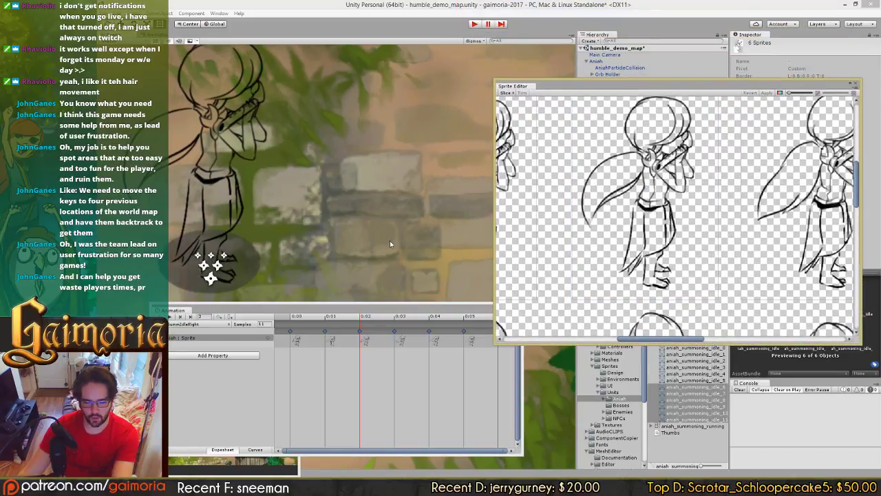
Step: Compare the clip's first three frames, then set the aniah_summoning_idle_8 slice's Position X to 750 and apply it
{"action": "left_click", "coordinate": [305, 317]}
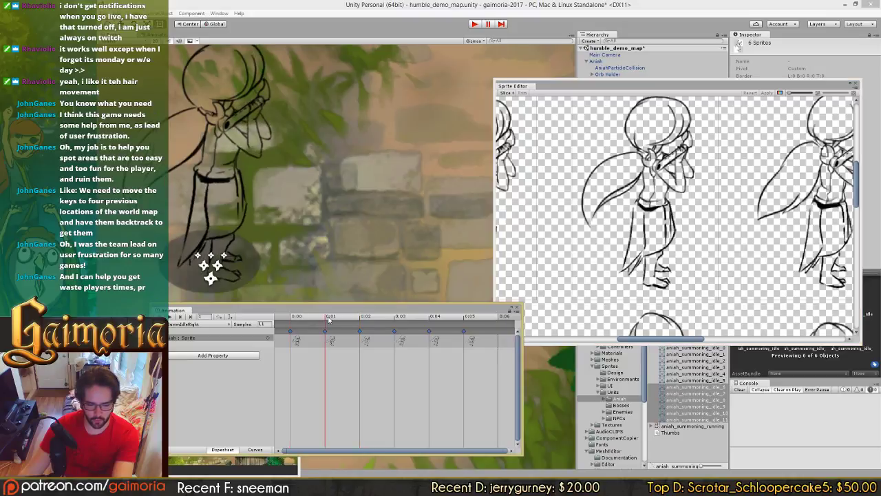
{"action": "middle_click_drag", "start_coordinate": [598, 256], "coordinate": [560, 310]}
{"action": "scroll", "coordinate": [723, 252], "scroll_direction": "down", "scroll_amount": 3}
{"action": "scroll", "coordinate": [619, 264], "scroll_direction": "up", "scroll_amount": 5}
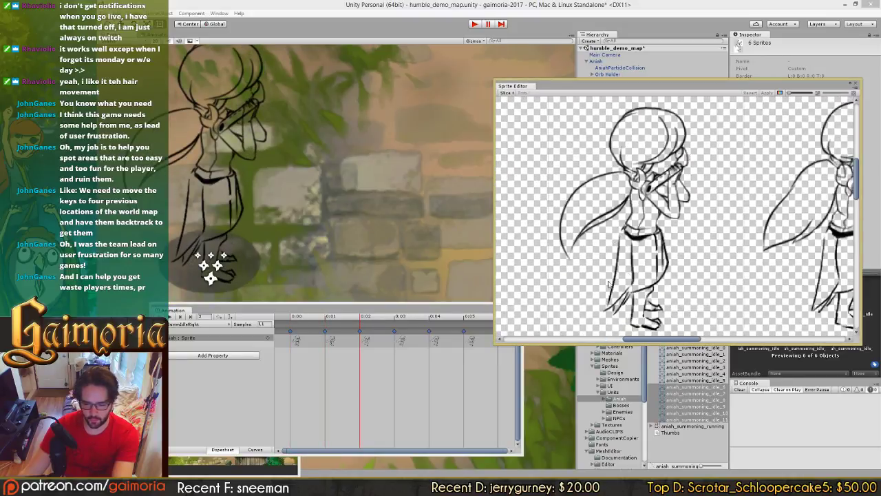
{"action": "left_click", "coordinate": [628, 276]}
{"action": "middle_click_drag", "start_coordinate": [659, 210], "coordinate": [609, 211]}
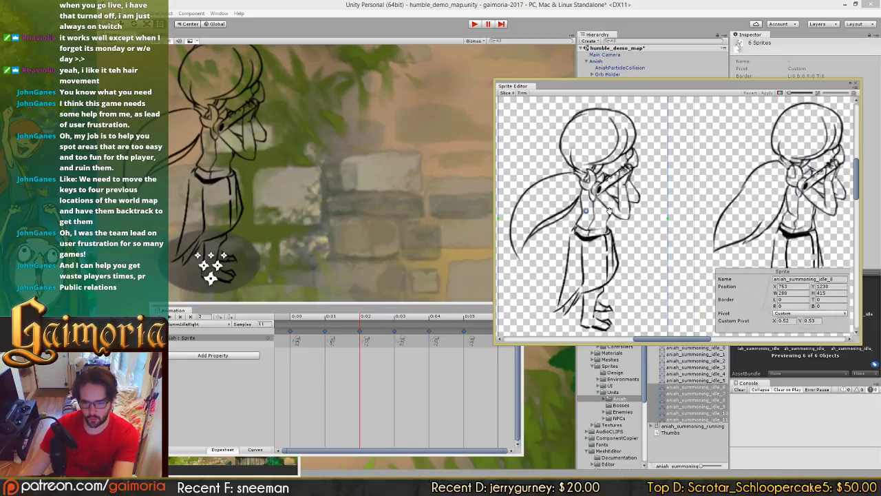
{"action": "left_click", "coordinate": [328, 318]}
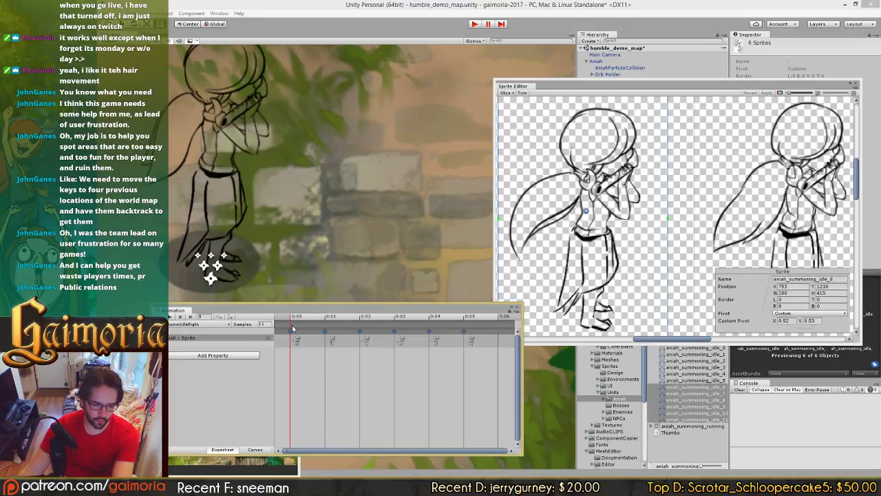
{"action": "mouse_move", "coordinate": [343, 332]}
{"action": "left_mouse_down"}
{"action": "mouse_move", "coordinate": [327, 331]}
{"action": "mouse_move", "coordinate": [350, 330]}
{"action": "left_mouse_up"}
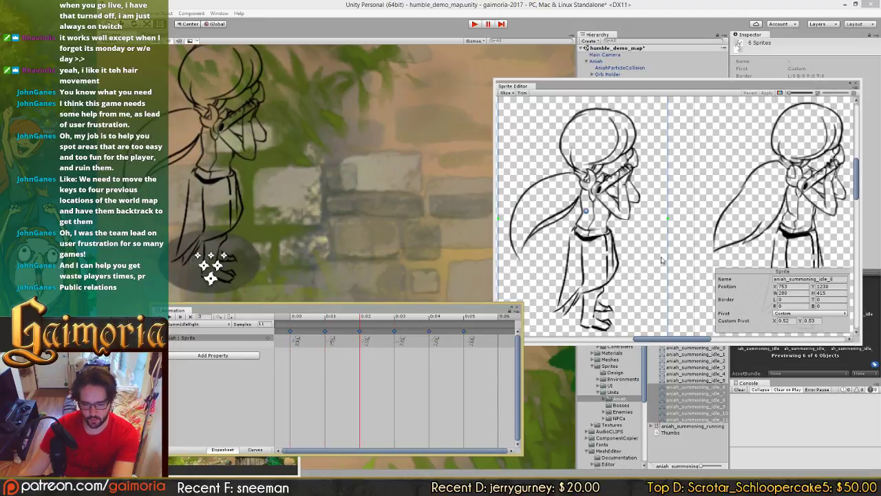
{"action": "left_click", "coordinate": [781, 287]}
{"action": "type", "text": "750"}
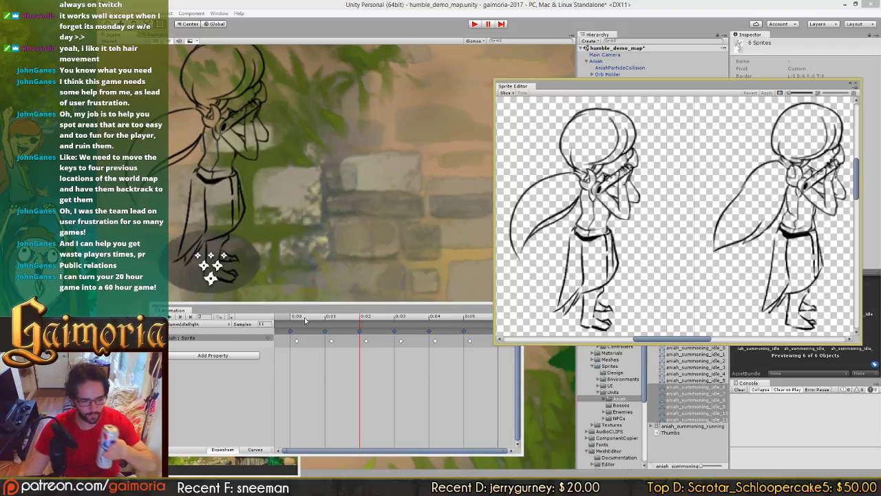
Step: Set the aniah_summoning_idle_8 slice's Position X to 746, apply it, and compare the third frame with the first
{"action": "mouse_move", "coordinate": [304, 318]}
{"action": "left_mouse_down"}
{"action": "mouse_move", "coordinate": [348, 321]}
{"action": "mouse_move", "coordinate": [288, 322]}
{"action": "mouse_move", "coordinate": [347, 320]}
{"action": "mouse_move", "coordinate": [302, 318]}
{"action": "left_mouse_up"}
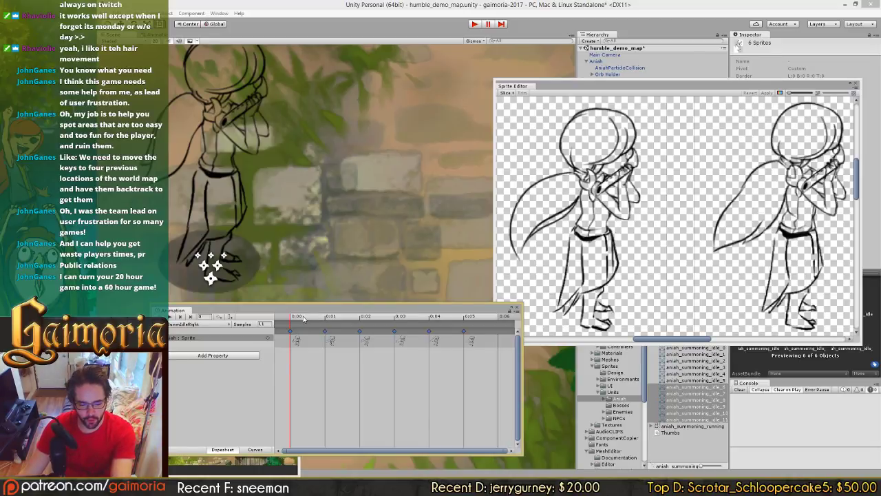
{"action": "left_click_drag", "start_coordinate": [303, 317], "coordinate": [348, 327]}
{"action": "left_click", "coordinate": [572, 275]}
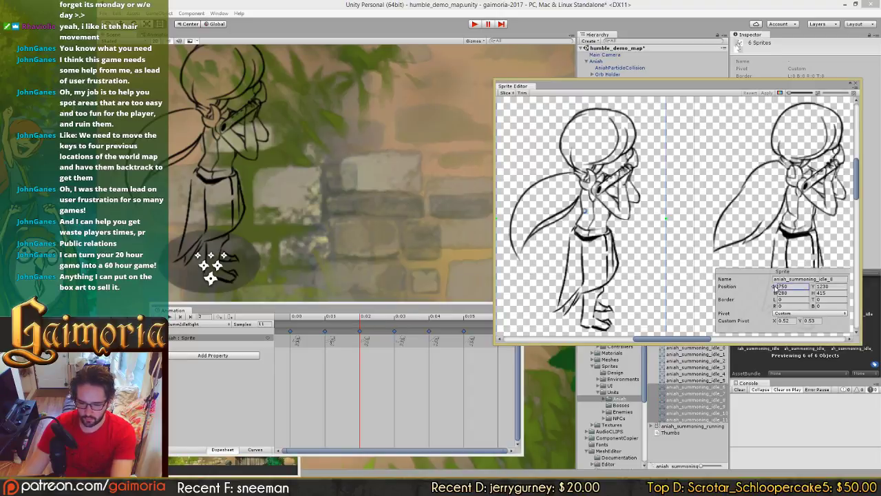
{"action": "left_click_drag", "start_coordinate": [773, 288], "coordinate": [773, 290]}
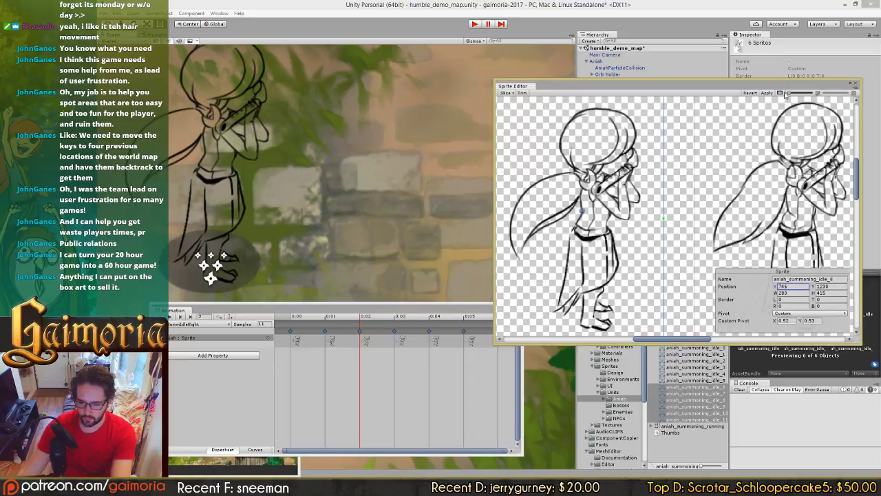
{"action": "left_click", "coordinate": [294, 316]}
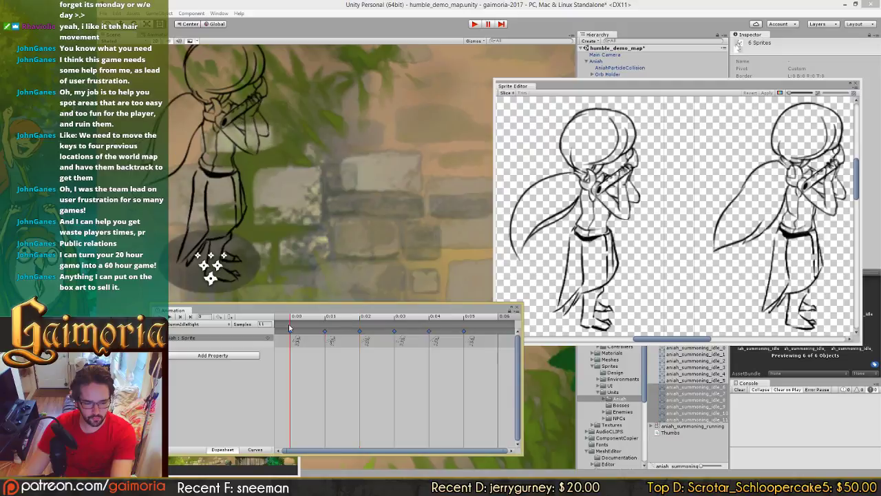
{"action": "left_click", "coordinate": [345, 327]}
{"action": "mouse_move", "coordinate": [345, 326]}
{"action": "left_mouse_down"}
{"action": "mouse_move", "coordinate": [305, 327]}
{"action": "mouse_move", "coordinate": [360, 329]}
{"action": "mouse_move", "coordinate": [296, 333]}
{"action": "mouse_move", "coordinate": [345, 334]}
{"action": "left_mouse_up"}
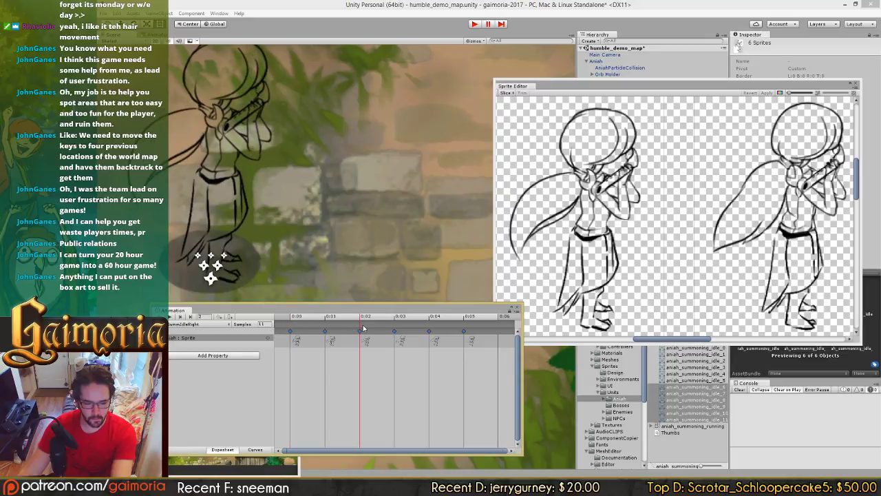
Step: Set the aniah_summoning_idle_9 slice's Position X to 1082, apply it, and scrub the clip through its fifth frame
{"action": "scroll", "coordinate": [627, 300], "scroll_direction": "up", "scroll_amount": 2}
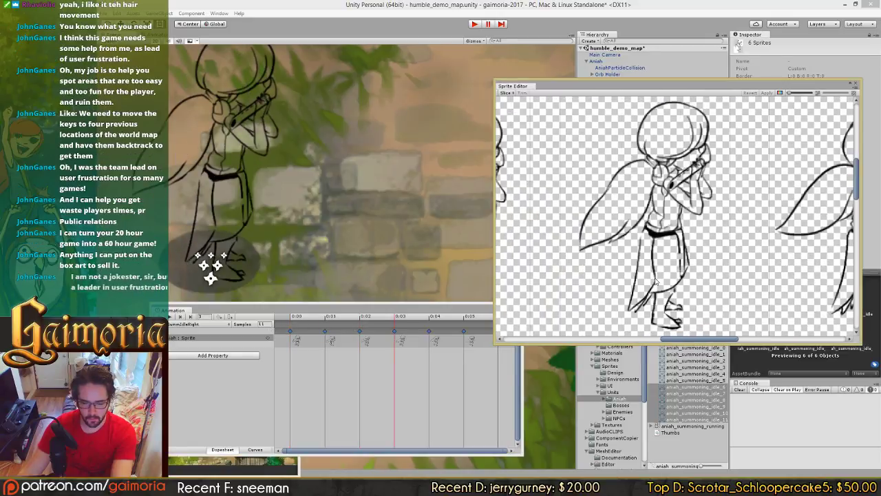
{"action": "left_click", "coordinate": [662, 282]}
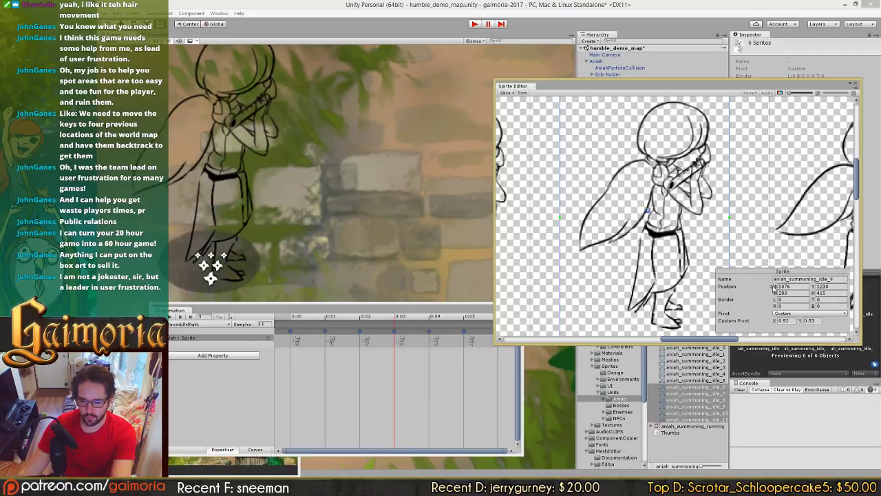
{"action": "left_click_drag", "start_coordinate": [773, 288], "coordinate": [778, 287]}
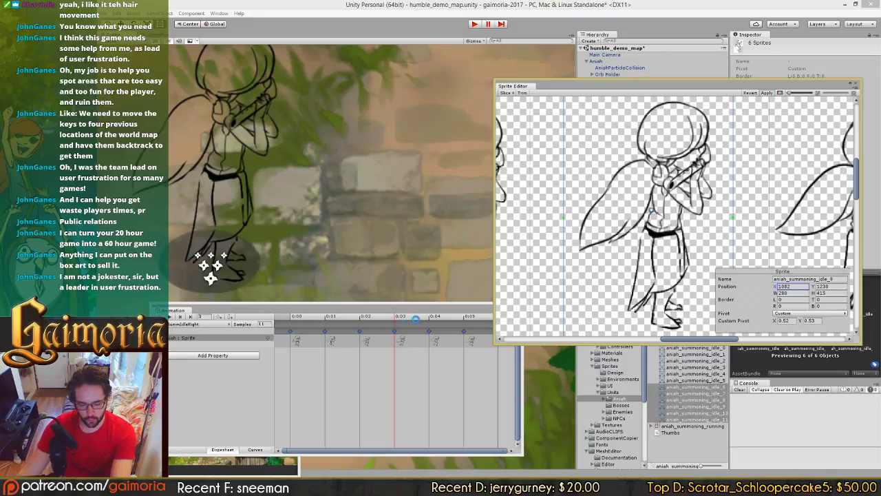
{"action": "left_click", "coordinate": [363, 236]}
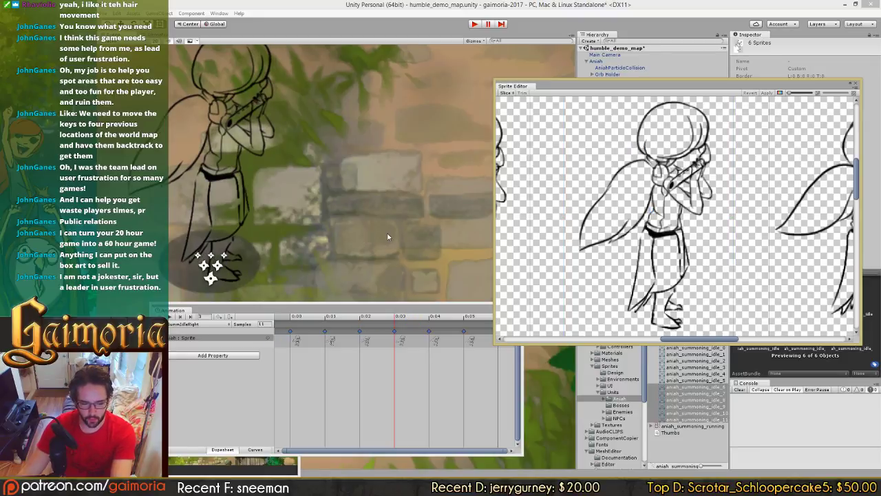
{"action": "left_click", "coordinate": [297, 324]}
{"action": "left_click_drag", "start_coordinate": [296, 327], "coordinate": [428, 322]}
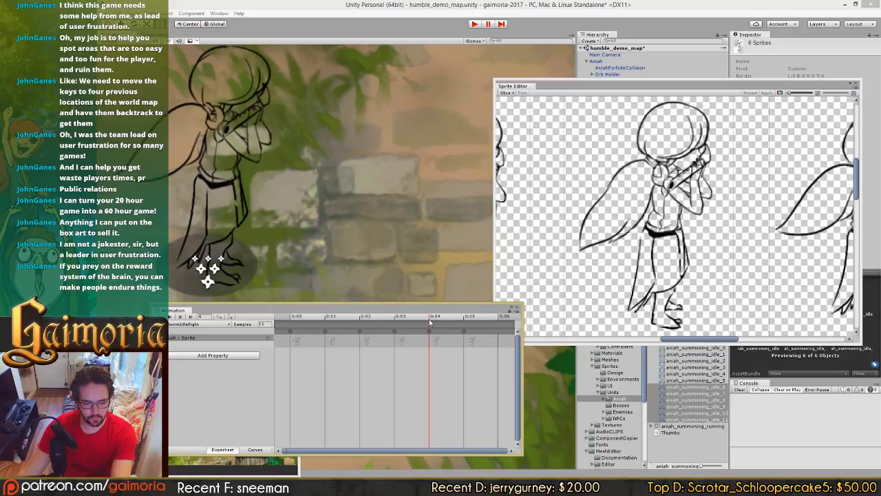
Step: Nudge the aniah_summoning_idle_9 slice's Position X to 1084 and then 1085, applying and scrubbing the clip after each change
{"action": "left_click", "coordinate": [621, 288]}
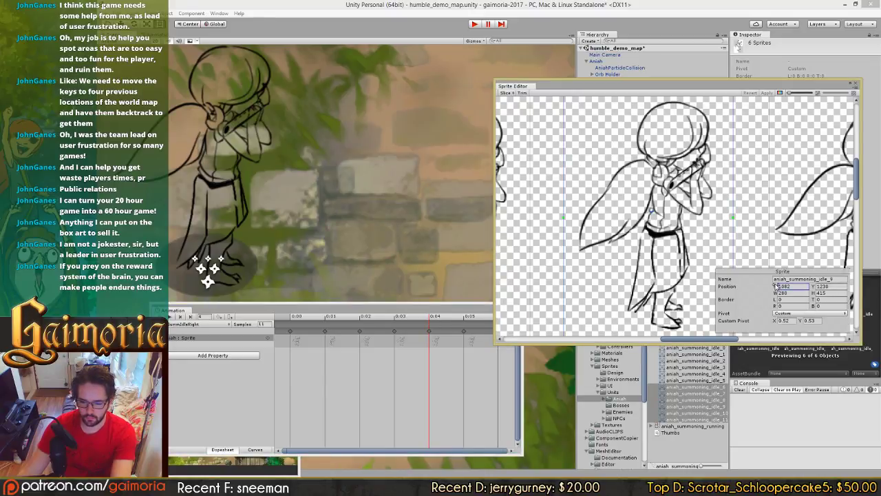
{"action": "left_click_drag", "start_coordinate": [776, 286], "coordinate": [777, 287]}
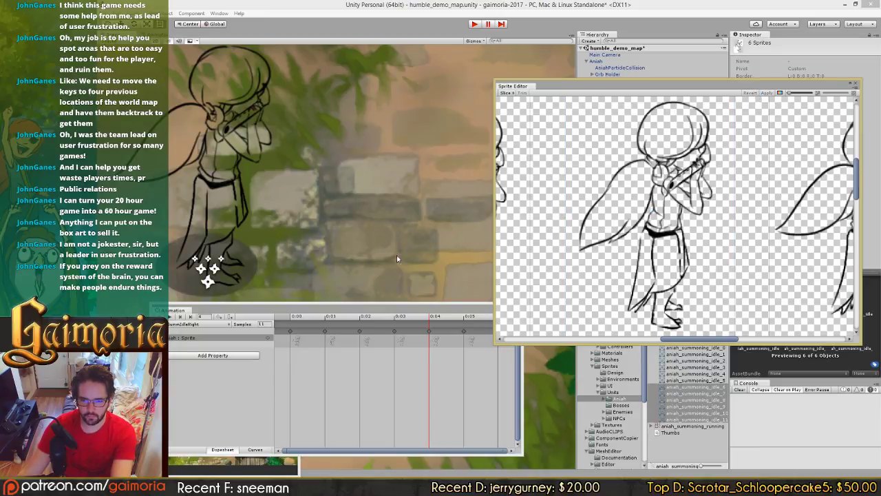
{"action": "left_click_drag", "start_coordinate": [303, 319], "coordinate": [429, 318]}
{"action": "left_click", "coordinate": [595, 261]}
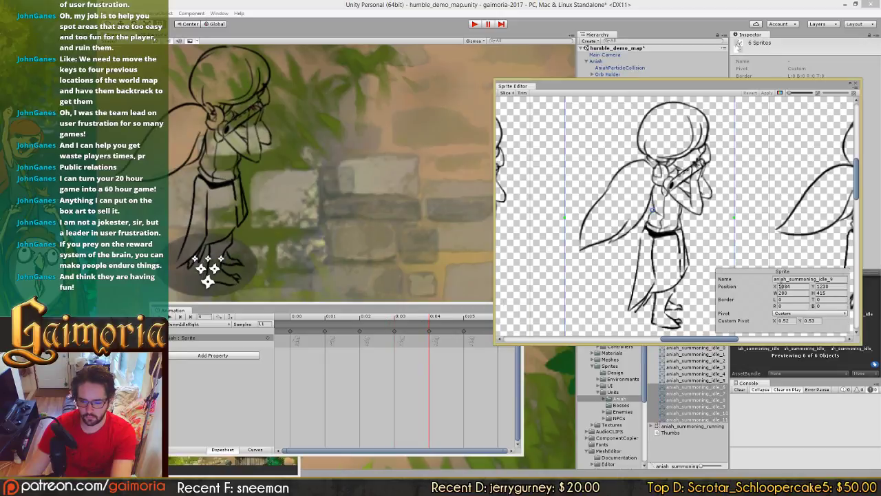
{"action": "left_click_drag", "start_coordinate": [774, 287], "coordinate": [776, 288]}
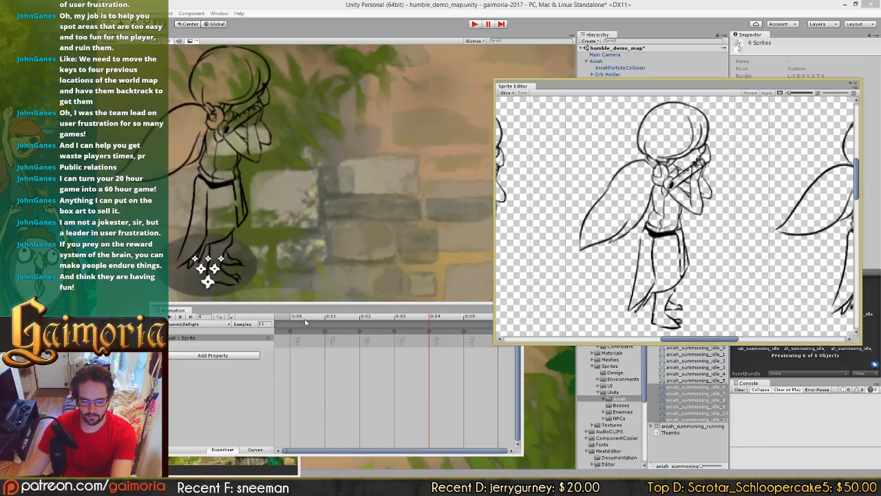
{"action": "left_click_drag", "start_coordinate": [305, 319], "coordinate": [423, 327]}
Step: Set the aniah_summoning_idle_9 slice's Position X to 1087 and apply the change
{"action": "left_click", "coordinate": [653, 270]}
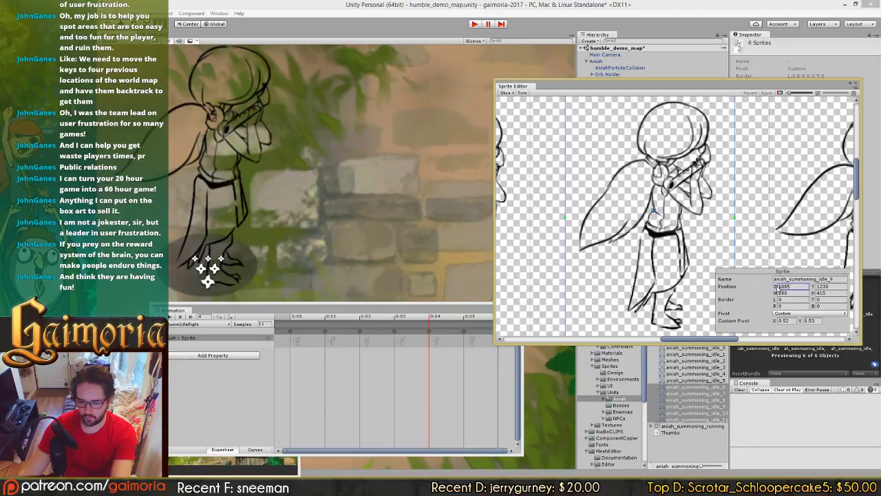
{"action": "left_click_drag", "start_coordinate": [776, 287], "coordinate": [778, 287]}
{"action": "left_click", "coordinate": [766, 92]}
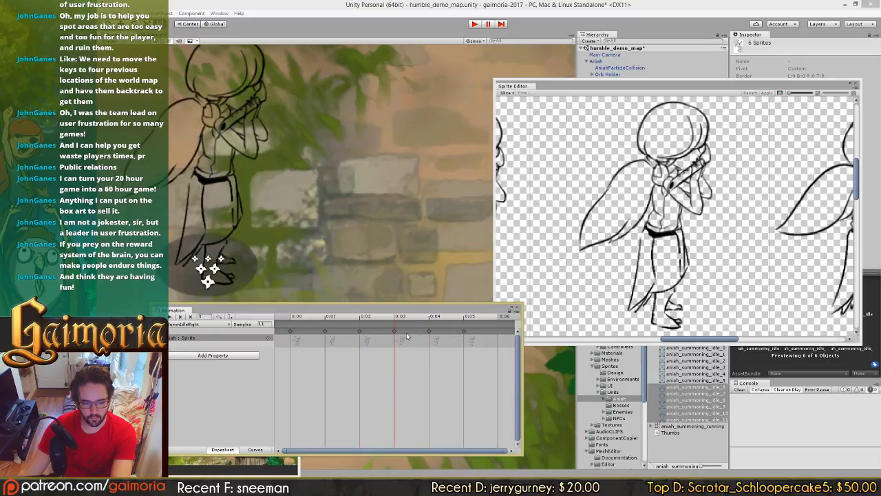
Step: Set the aniah_summoning_idle_9 slice's Position X to 1084, apply it, and check the fourth frame against its neighbours
{"action": "left_click", "coordinate": [709, 302]}
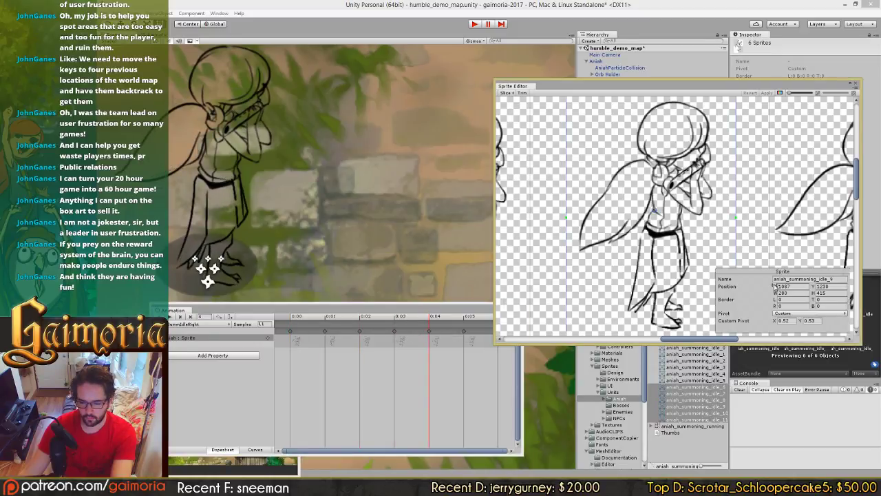
{"action": "left_click", "coordinate": [773, 286]}
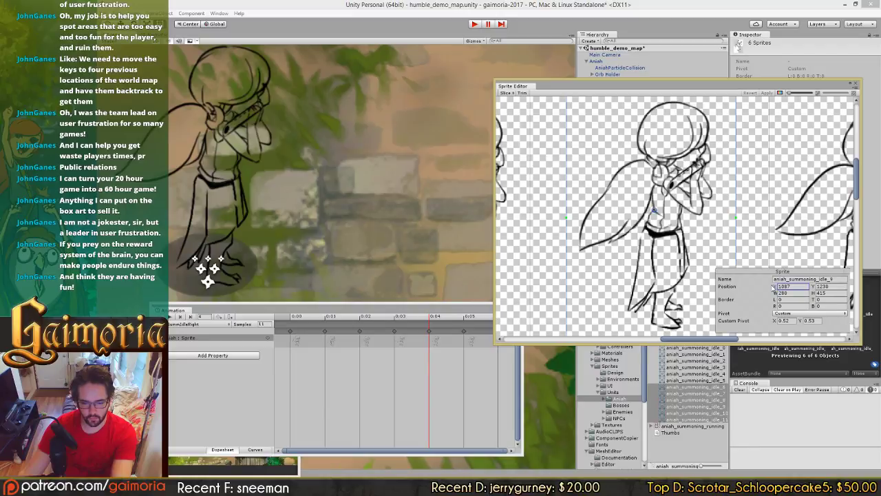
{"action": "left_click_drag", "start_coordinate": [774, 287], "coordinate": [771, 288]}
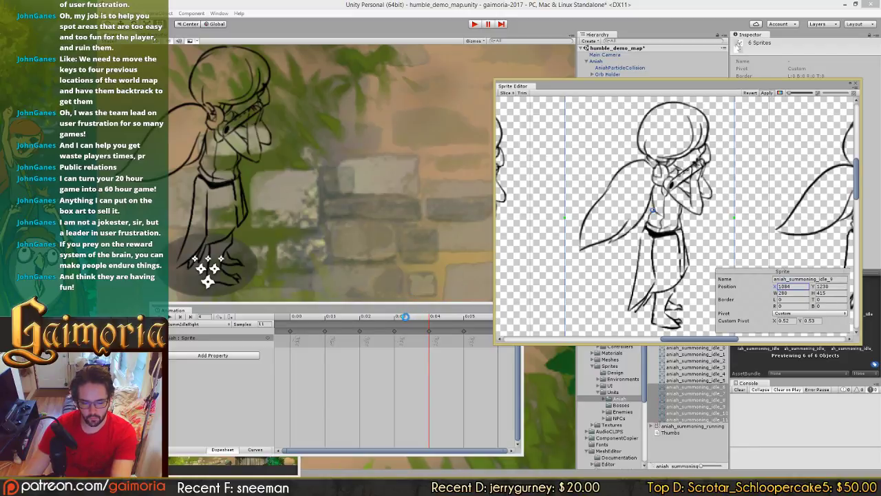
{"action": "mouse_move", "coordinate": [404, 317]}
{"action": "left_mouse_down"}
{"action": "mouse_move", "coordinate": [426, 319]}
{"action": "mouse_move", "coordinate": [329, 326]}
{"action": "mouse_move", "coordinate": [418, 325]}
{"action": "left_mouse_up"}
Step: Set the aniah_summoning_idle_9 slice's Position X to 1082, apply it, and compare the third and fourth frames
{"action": "left_click", "coordinate": [691, 281]}
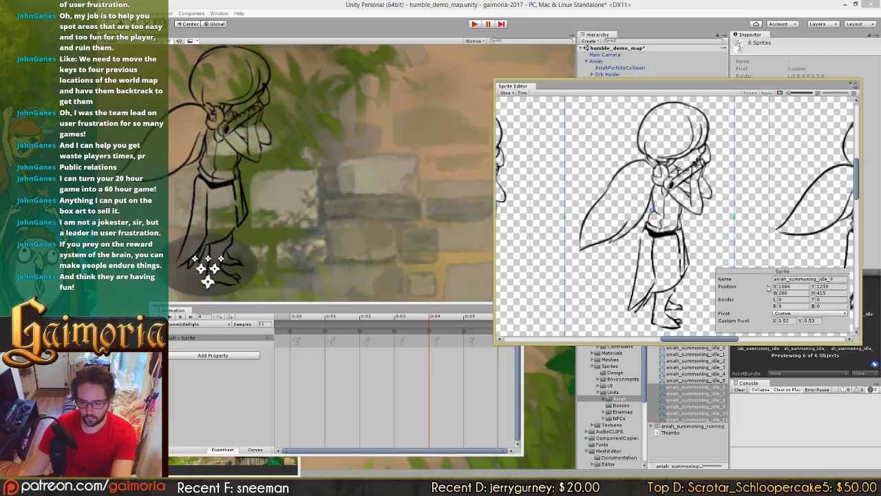
{"action": "left_click_drag", "start_coordinate": [773, 288], "coordinate": [771, 288]}
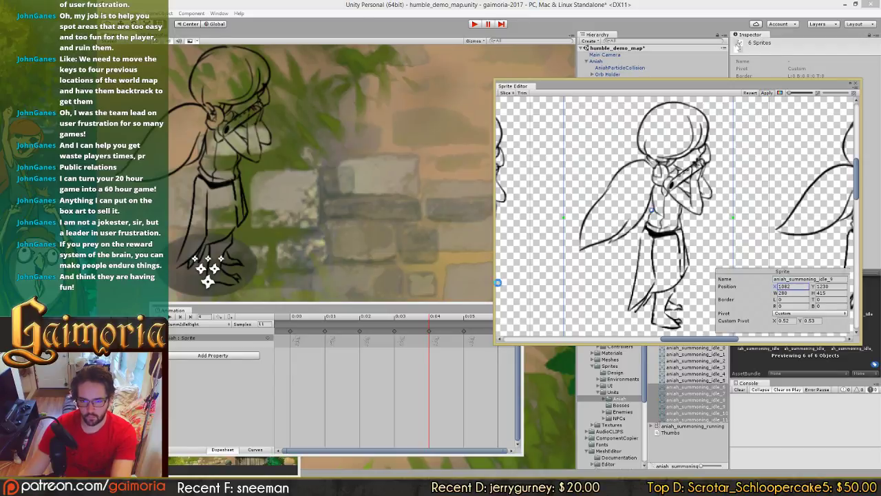
{"action": "left_click", "coordinate": [403, 318]}
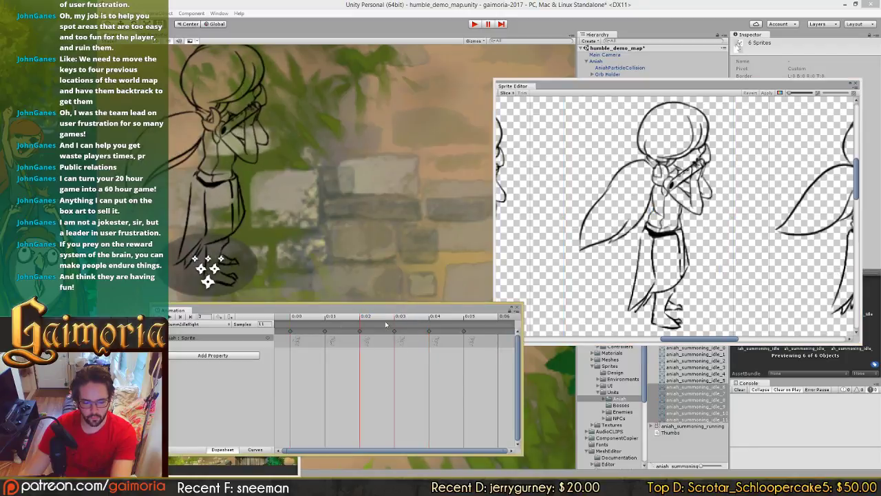
Step: Scrub between the clip's last frame and the earlier ones to compare the character's alignment
{"action": "left_click", "coordinate": [471, 321]}
{"action": "middle_click_drag", "start_coordinate": [841, 279], "coordinate": [632, 262]}
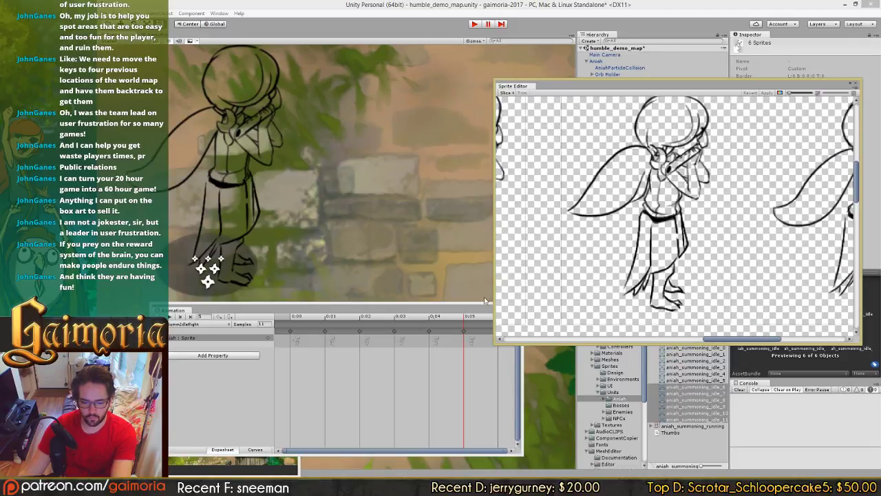
{"action": "left_click", "coordinate": [425, 319]}
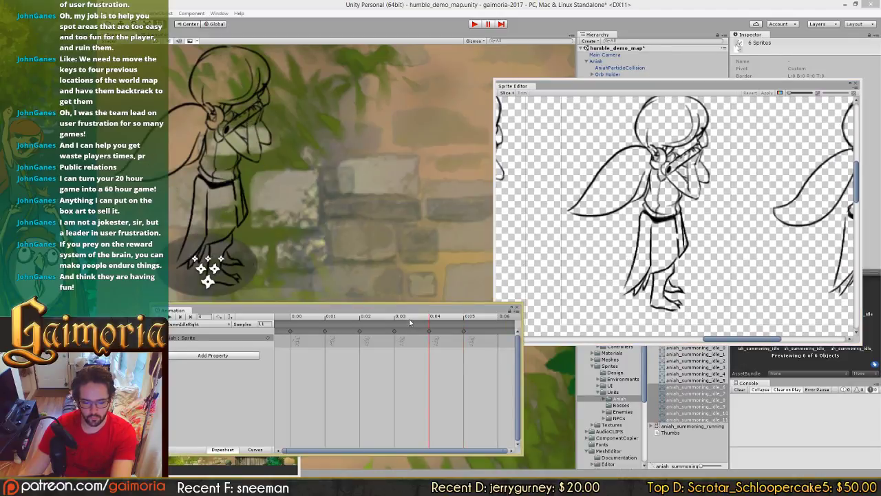
{"action": "left_click", "coordinate": [380, 321]}
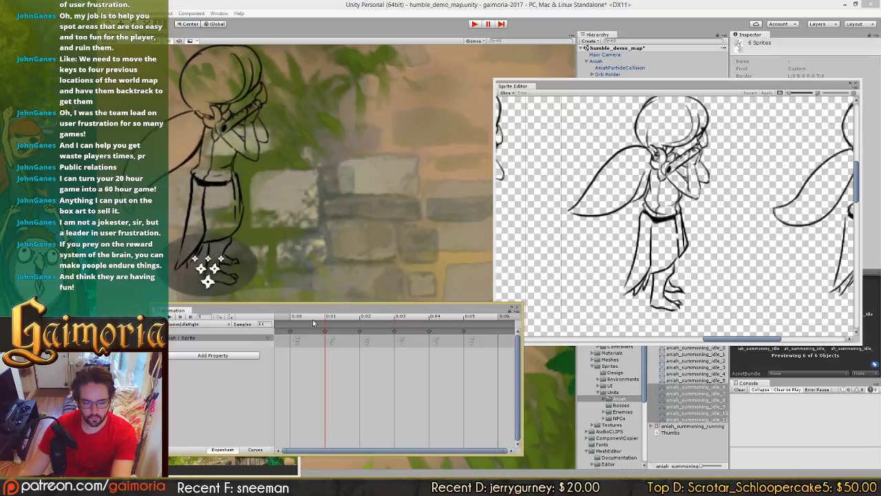
{"action": "left_click", "coordinate": [420, 316]}
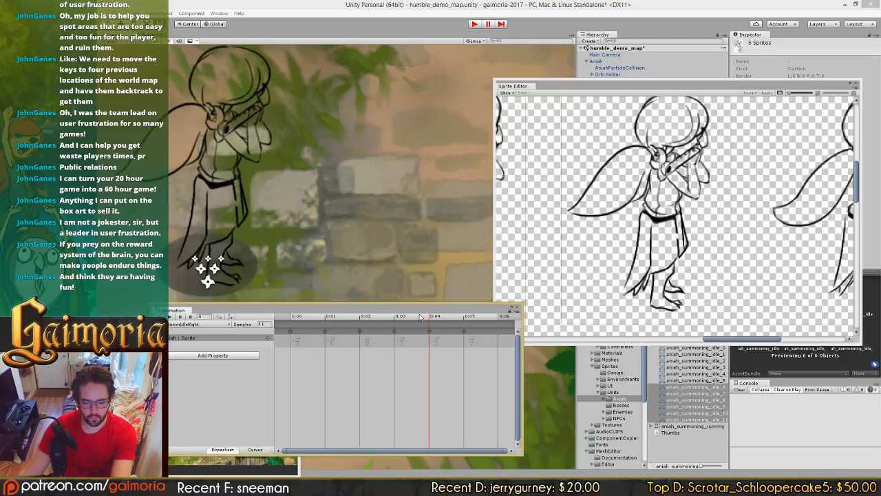
{"action": "left_click", "coordinate": [455, 318]}
Step: Set the aniah_summoning_idle_11 slice's Position X to 1754, apply it, and check the last frame against the earlier ones
{"action": "middle_click_drag", "start_coordinate": [657, 276], "coordinate": [518, 271]}
{"action": "middle_click_drag", "start_coordinate": [692, 261], "coordinate": [588, 249]}
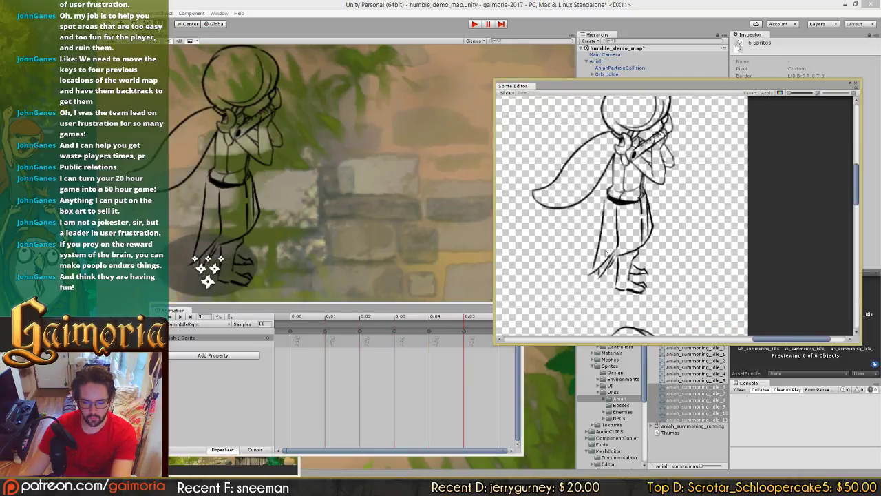
{"action": "left_click", "coordinate": [605, 253]}
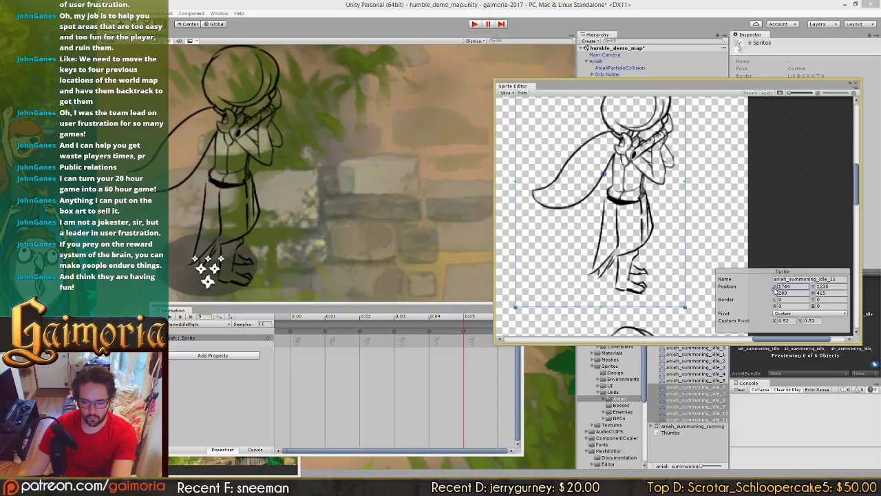
{"action": "left_click_drag", "start_coordinate": [775, 290], "coordinate": [781, 292]}
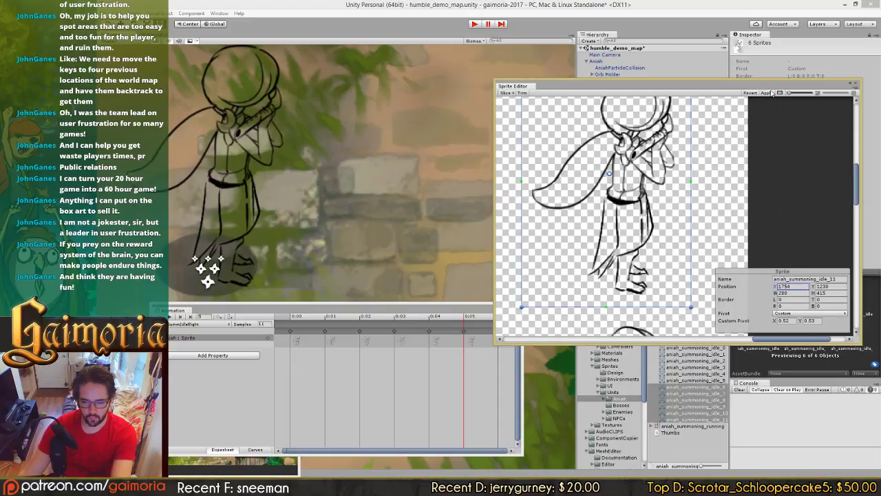
{"action": "left_click", "coordinate": [771, 93]}
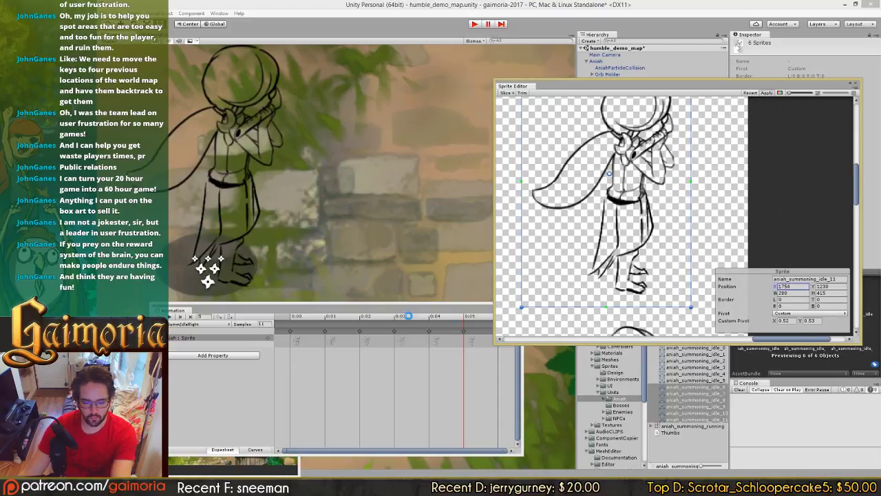
{"action": "left_click_drag", "start_coordinate": [452, 309], "coordinate": [419, 316]}
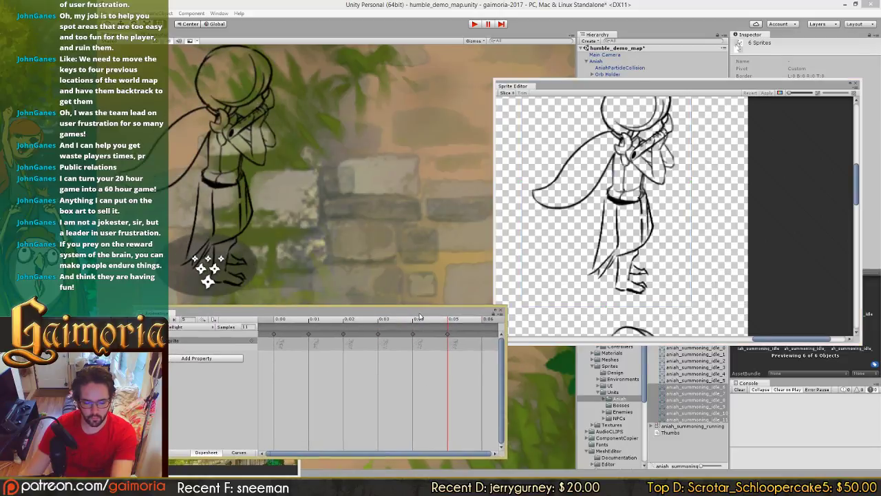
{"action": "left_click", "coordinate": [308, 320]}
{"action": "left_click", "coordinate": [453, 320]}
Step: Set the aniah_summoning_idle_11 slice's Position X to 1759 and apply the change
{"action": "left_click", "coordinate": [590, 293]}
{"action": "left_click", "coordinate": [777, 288]}
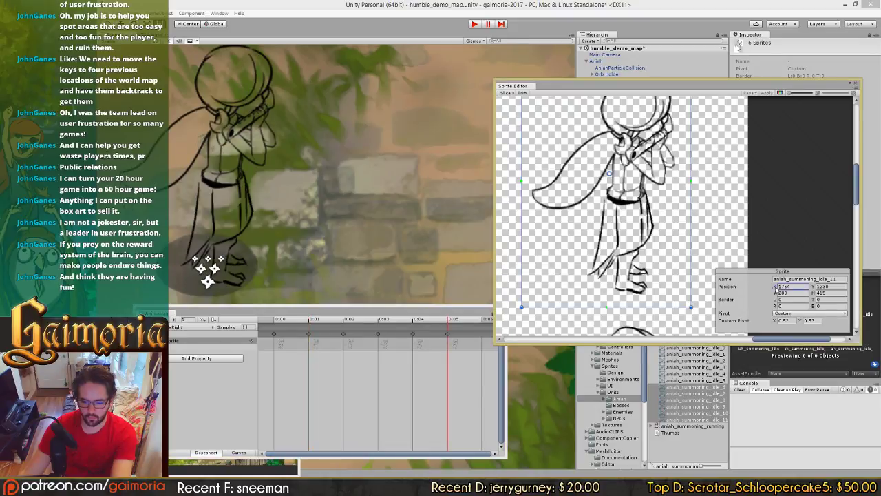
{"action": "left_click_drag", "start_coordinate": [775, 290], "coordinate": [782, 290]}
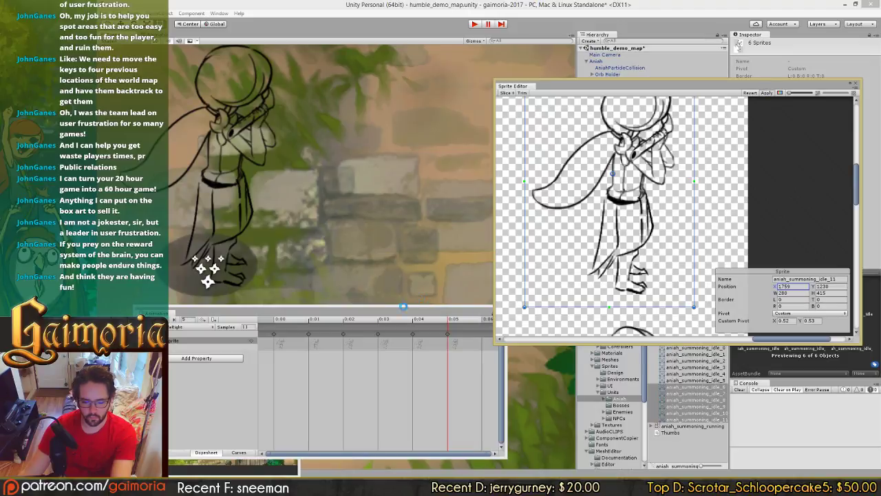
Step: Play the clip briefly and compare the character's alignment between its first and last frames
{"action": "left_click", "coordinate": [428, 320]}
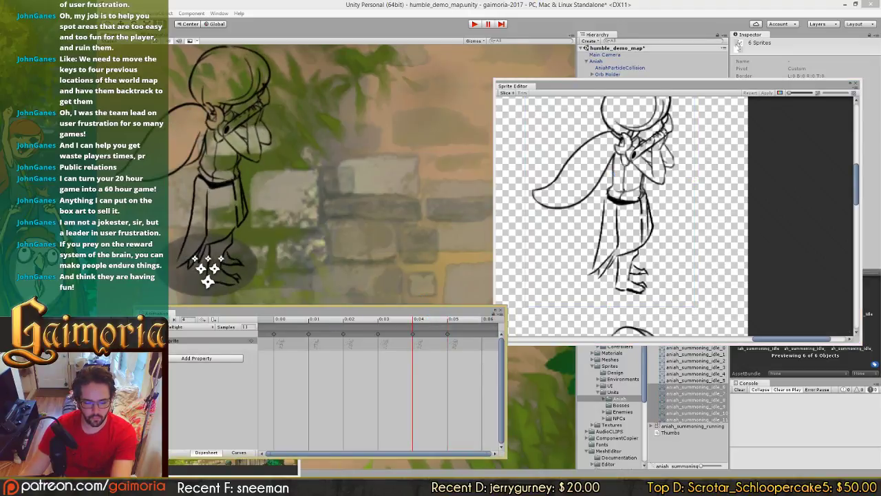
{"action": "key", "text": "space"}
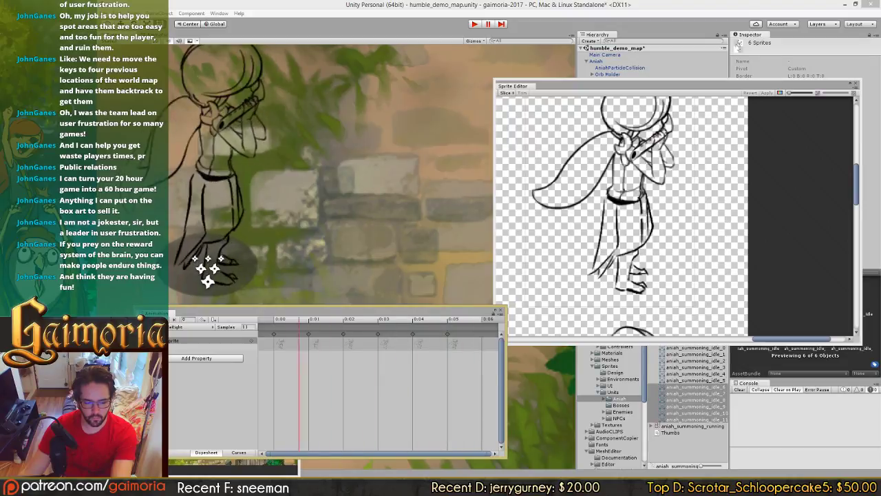
{"action": "key", "text": "space"}
{"action": "left_click", "coordinate": [443, 322]}
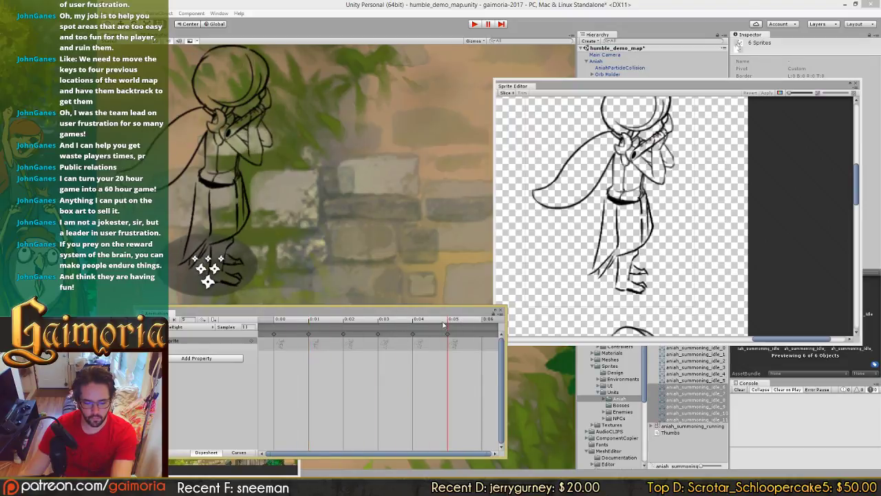
{"action": "left_click", "coordinate": [274, 321]}
{"action": "left_click", "coordinate": [448, 322]}
{"action": "left_click", "coordinate": [284, 322]}
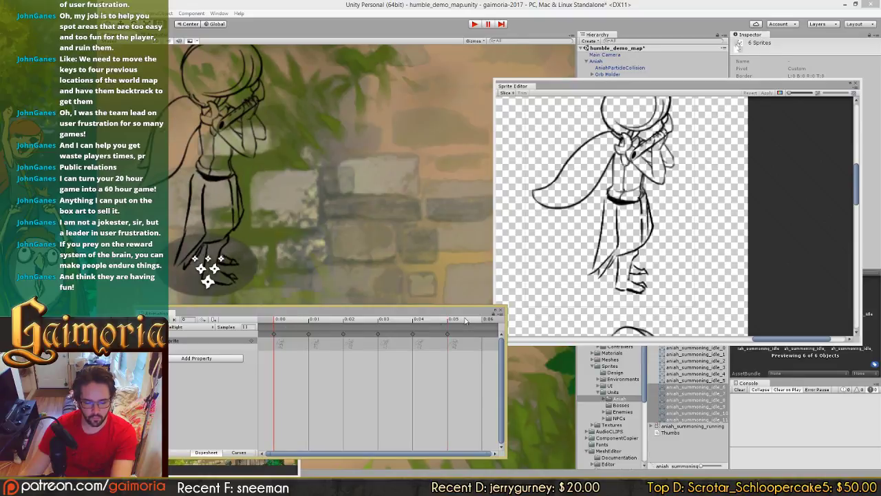
{"action": "left_click", "coordinate": [465, 321]}
Step: Set the aniah_summoning_idle_11 slice's Position X to 1764, apply it, and check the first frame against the clip's end
{"action": "left_click", "coordinate": [605, 302]}
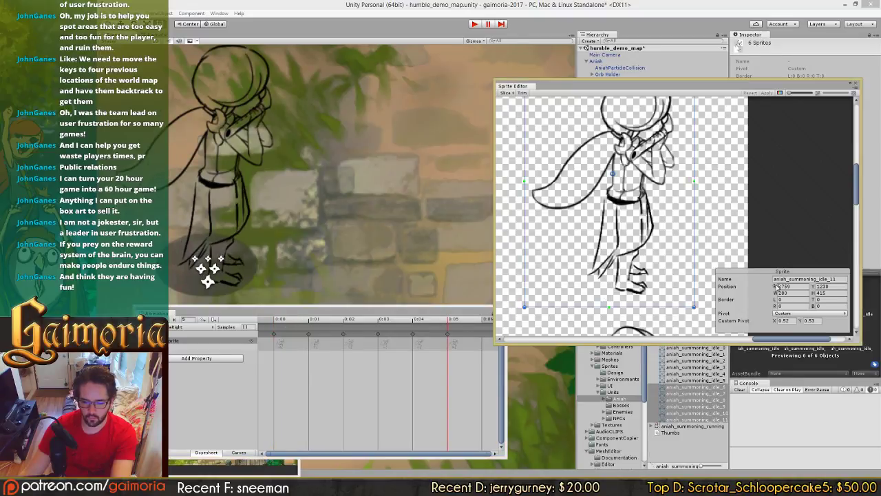
{"action": "left_click_drag", "start_coordinate": [776, 286], "coordinate": [779, 287]}
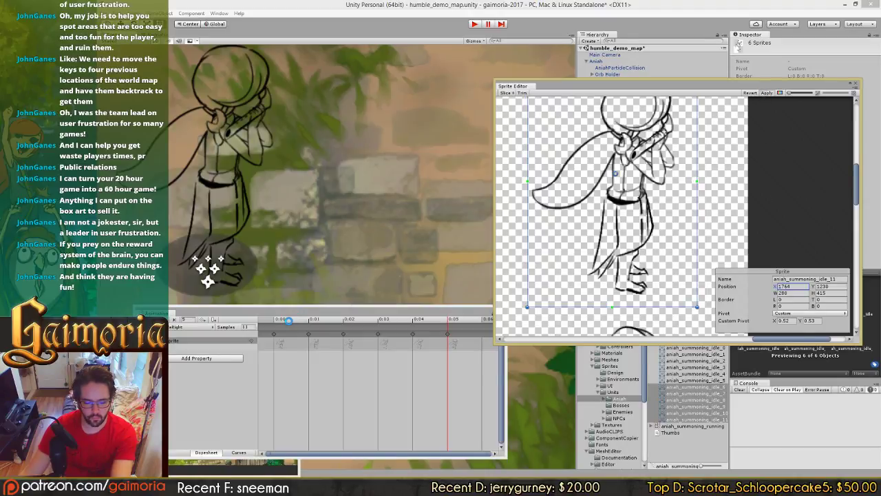
{"action": "left_click", "coordinate": [286, 319]}
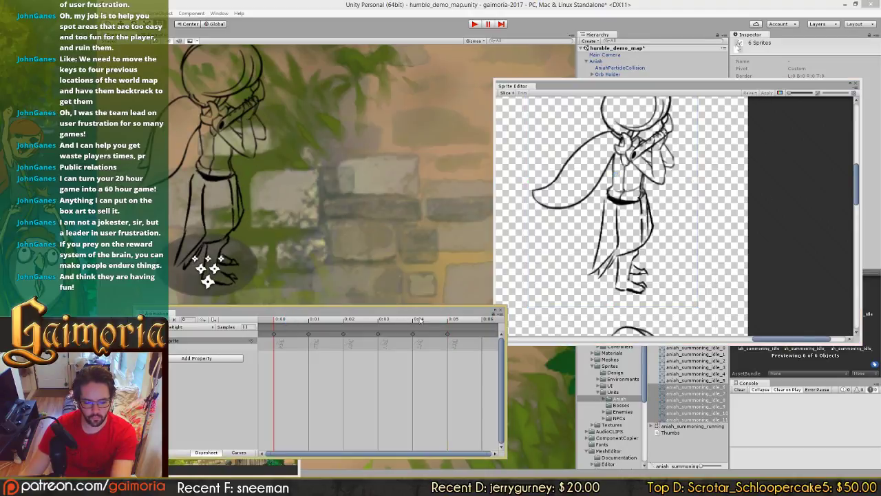
{"action": "left_click", "coordinate": [477, 318]}
Step: Set the aniah_summoning_idle_11 slice's Position X to 1765 and apply the change
{"action": "left_click", "coordinate": [603, 267]}
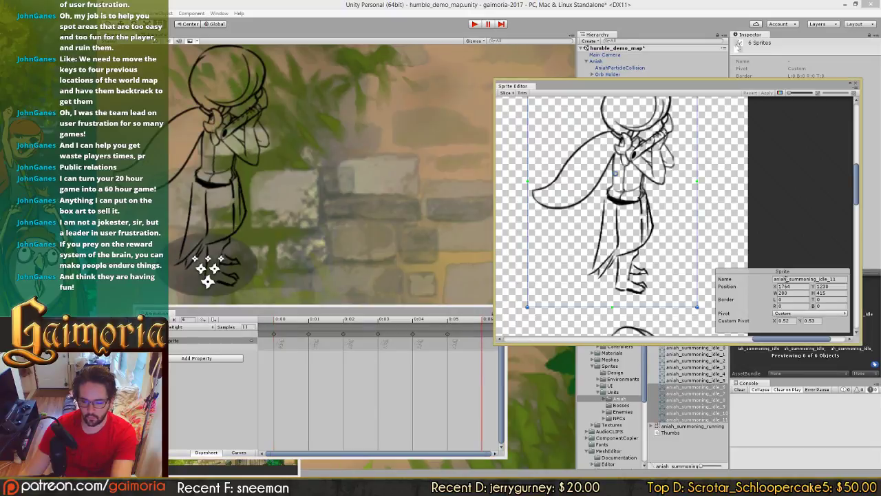
{"action": "left_click", "coordinate": [784, 286]}
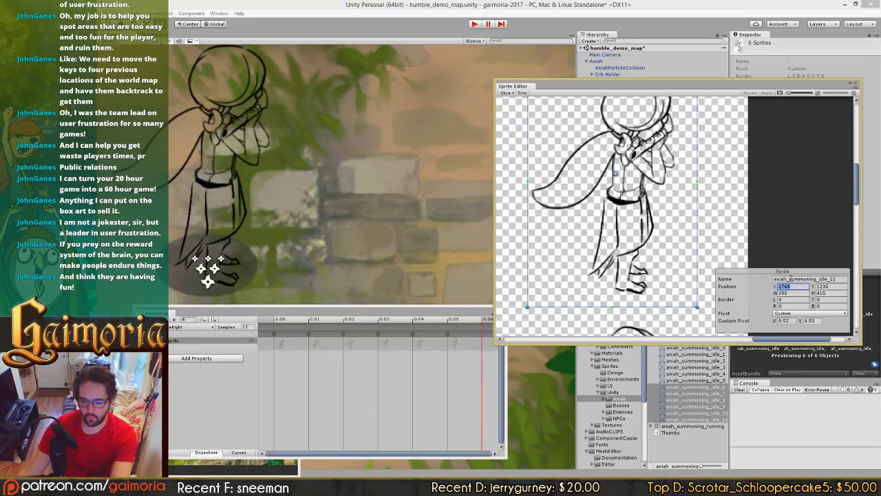
{"action": "type", "text": "1765"}
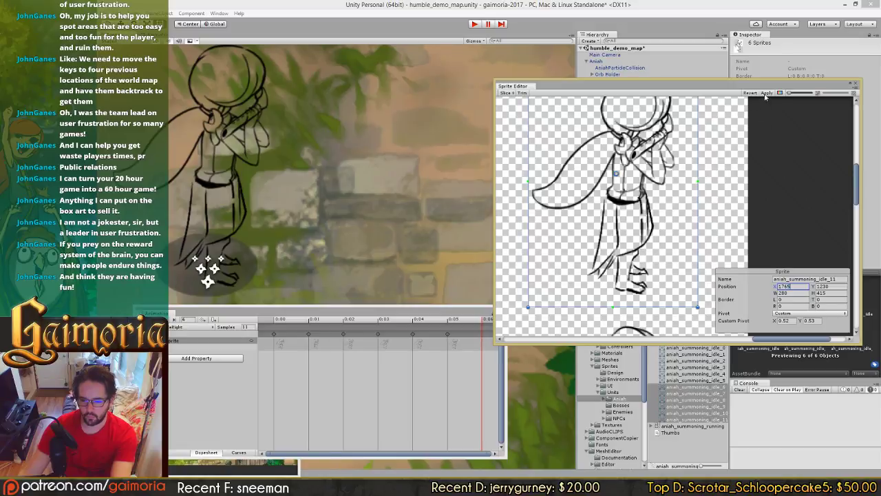
{"action": "left_click", "coordinate": [764, 92]}
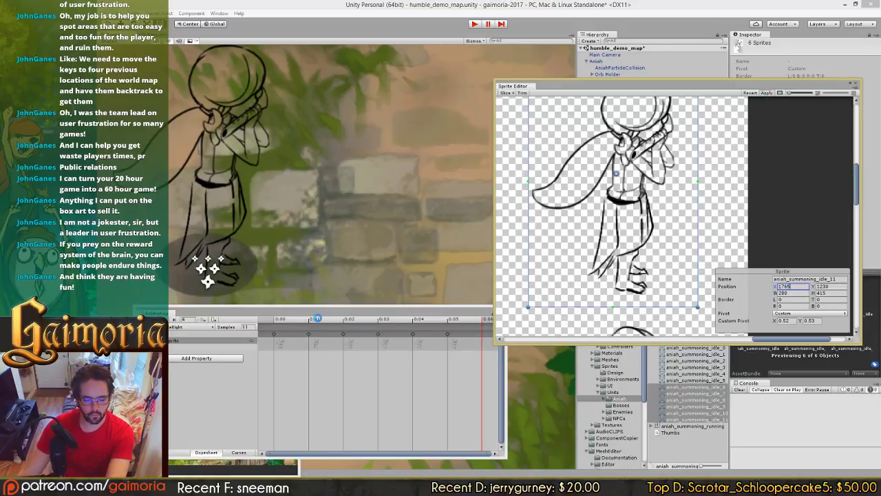
Step: Scrub through the clip to compare the first frame's alignment with the frames at 0:04 and 0:05
{"action": "left_click", "coordinate": [293, 320]}
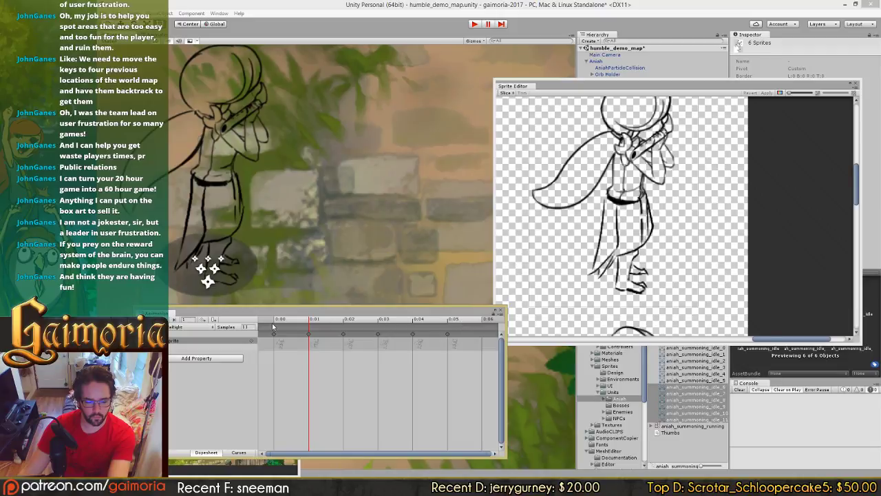
{"action": "left_click", "coordinate": [273, 324]}
{"action": "left_click", "coordinate": [460, 321]}
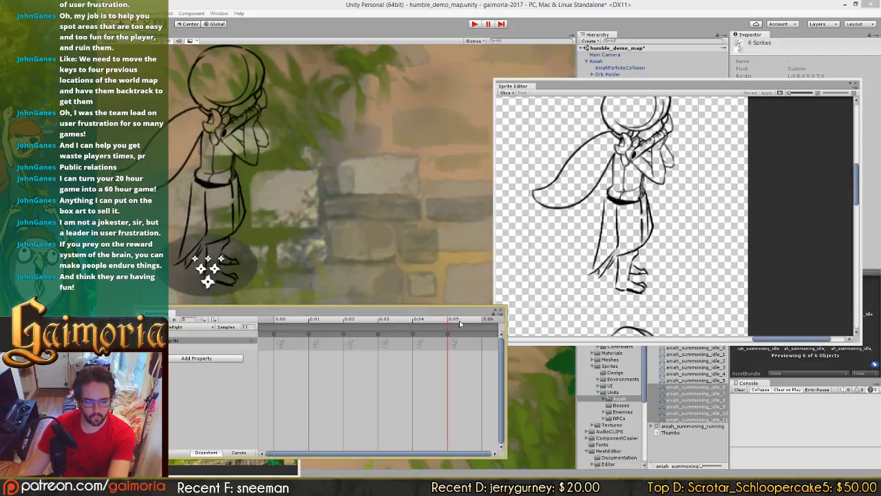
{"action": "left_click_drag", "start_coordinate": [278, 320], "coordinate": [449, 328]}
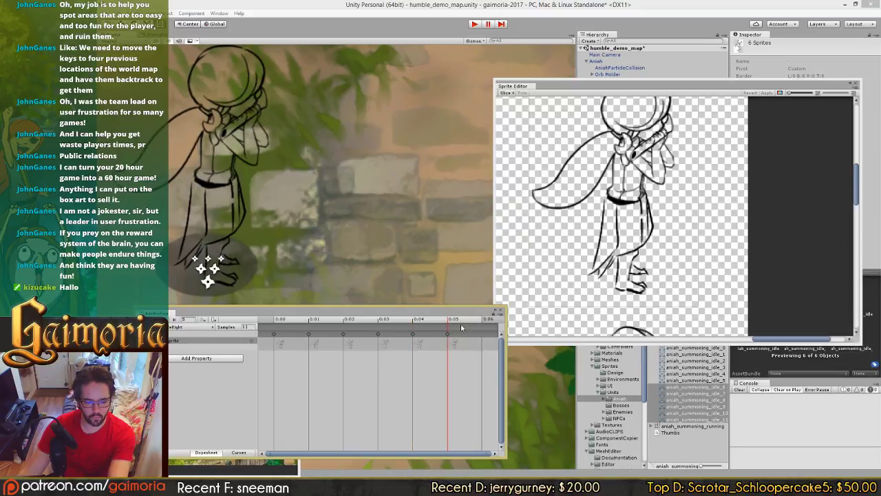
{"action": "left_click", "coordinate": [421, 326]}
{"action": "left_click", "coordinate": [281, 326]}
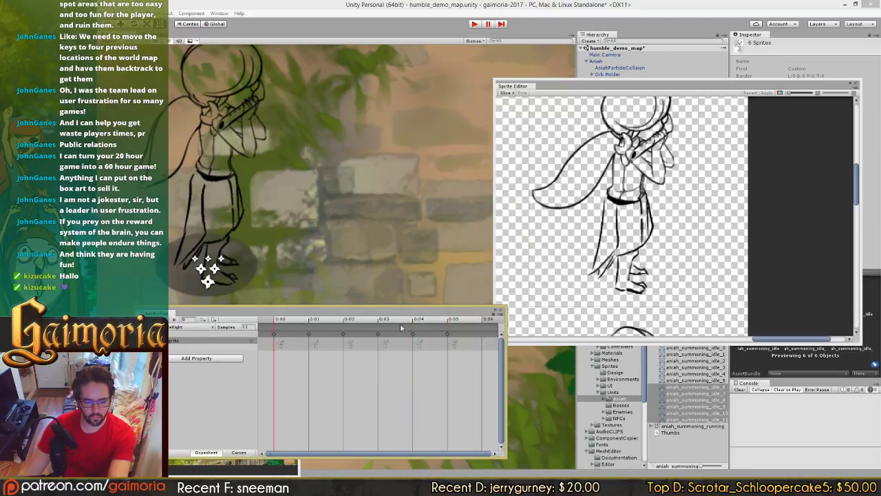
{"action": "left_click", "coordinate": [427, 322]}
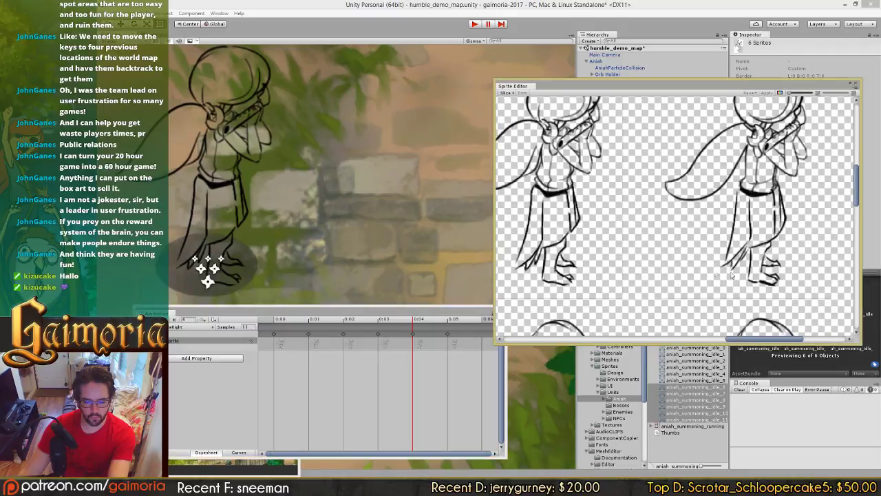
Step: Set the aniah_summoning_idle_10 slice's Position X to 1419, apply it, and compare the 0:04 frame with the first frames
{"action": "left_click", "coordinate": [610, 264]}
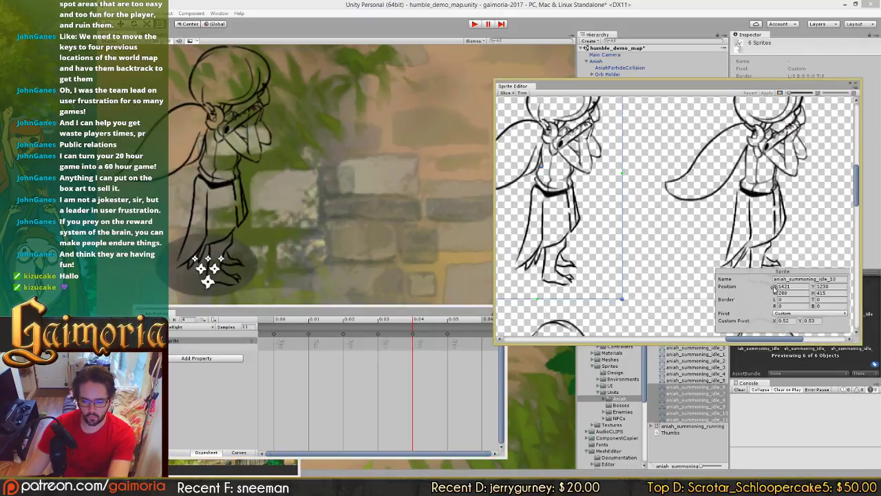
{"action": "left_click_drag", "start_coordinate": [773, 286], "coordinate": [772, 289]}
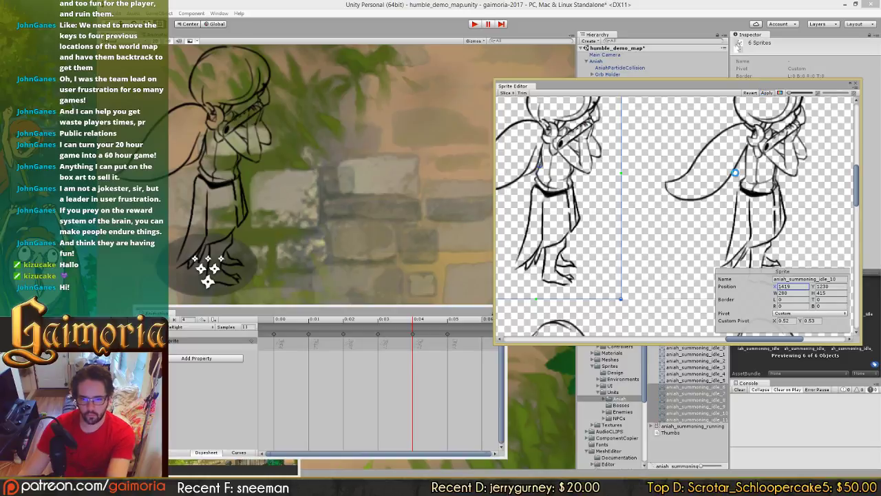
{"action": "left_click", "coordinate": [735, 175]}
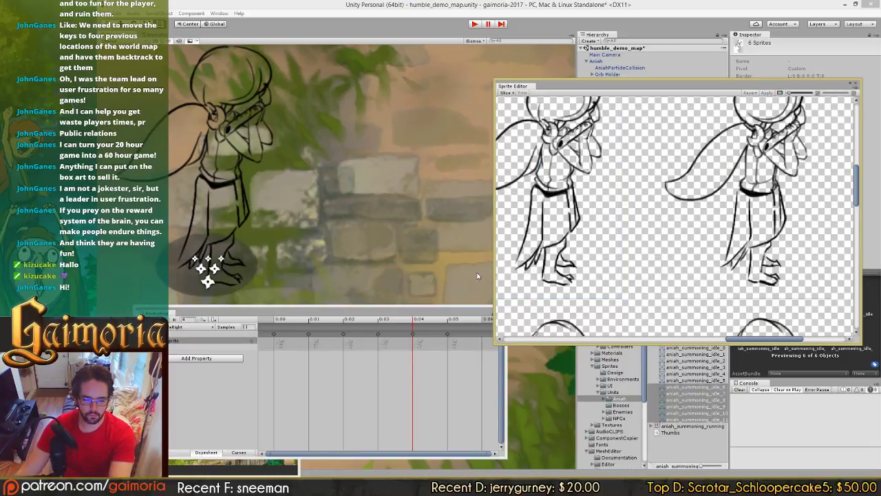
{"action": "left_click", "coordinate": [300, 322]}
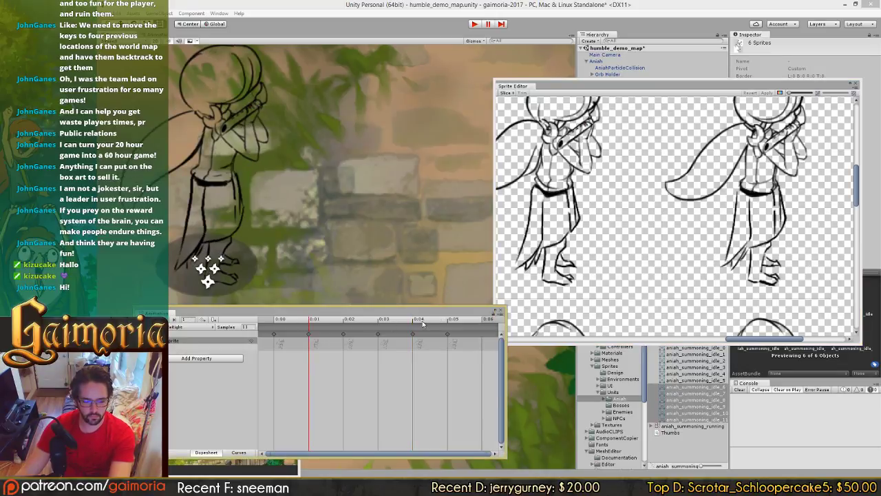
{"action": "left_click", "coordinate": [284, 322]}
{"action": "left_click", "coordinate": [429, 323]}
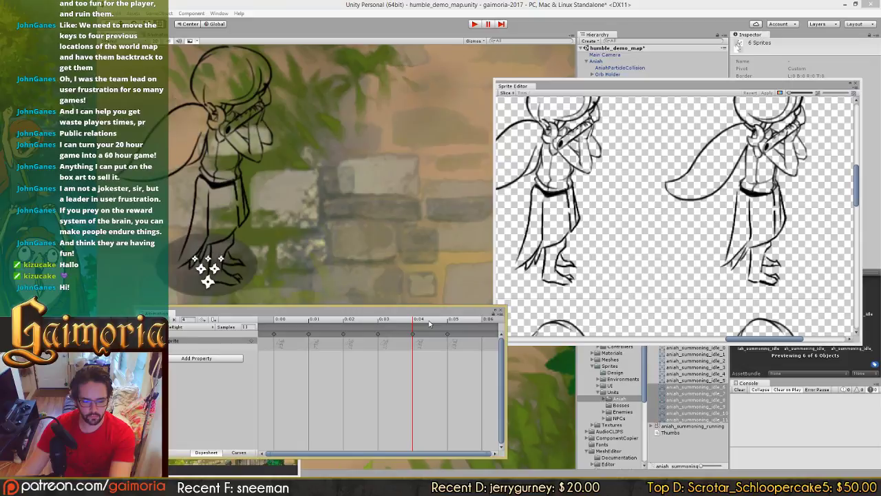
Step: Set the aniah_summoning_idle_10 slice's Position X to 1417 and apply the change
{"action": "left_click", "coordinate": [595, 279]}
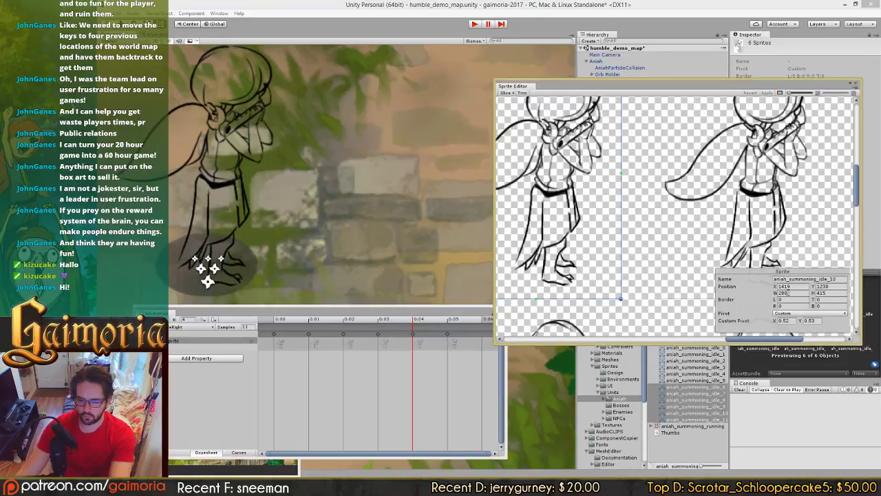
{"action": "left_click", "coordinate": [775, 286]}
{"action": "left_click_drag", "start_coordinate": [775, 287], "coordinate": [772, 288]}
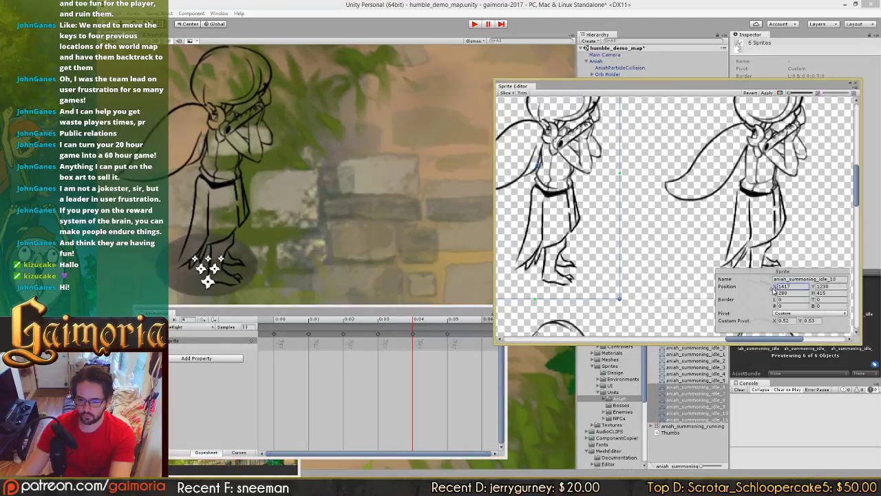
{"action": "left_click", "coordinate": [766, 94]}
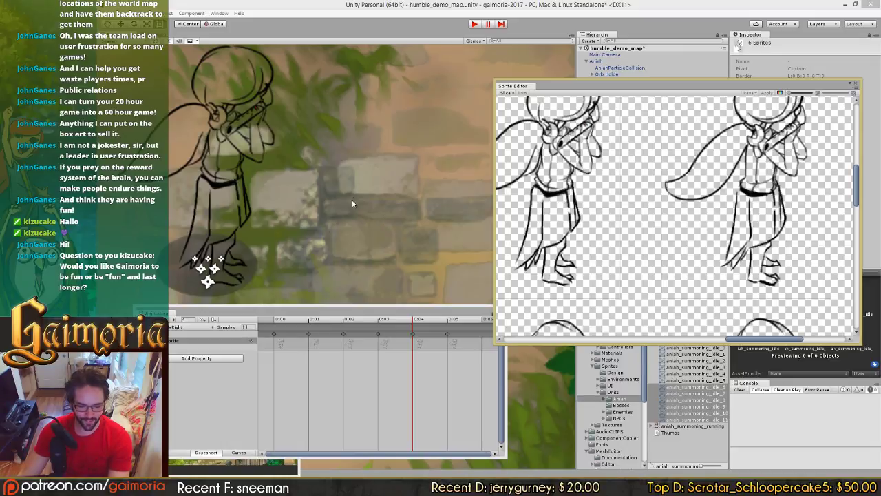
Step: Scrub between the first frame and the clip's last two frames to check the character's alignment
{"action": "left_click", "coordinate": [287, 322]}
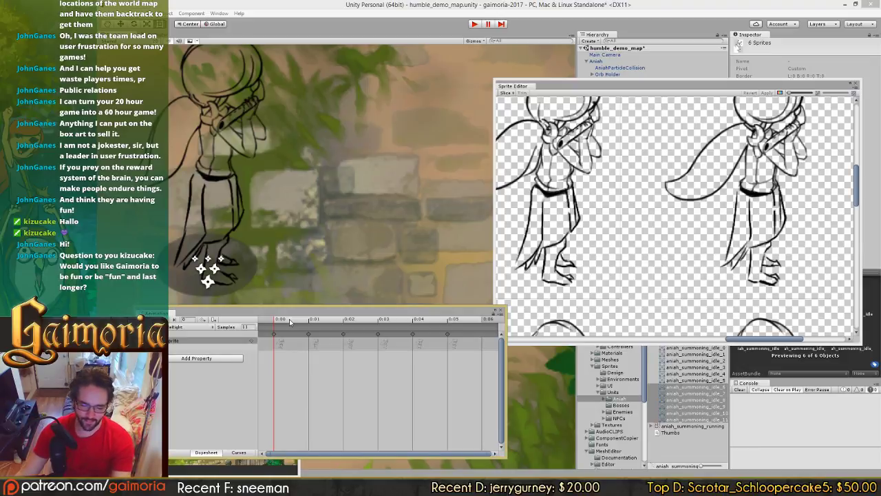
{"action": "left_click", "coordinate": [412, 320]}
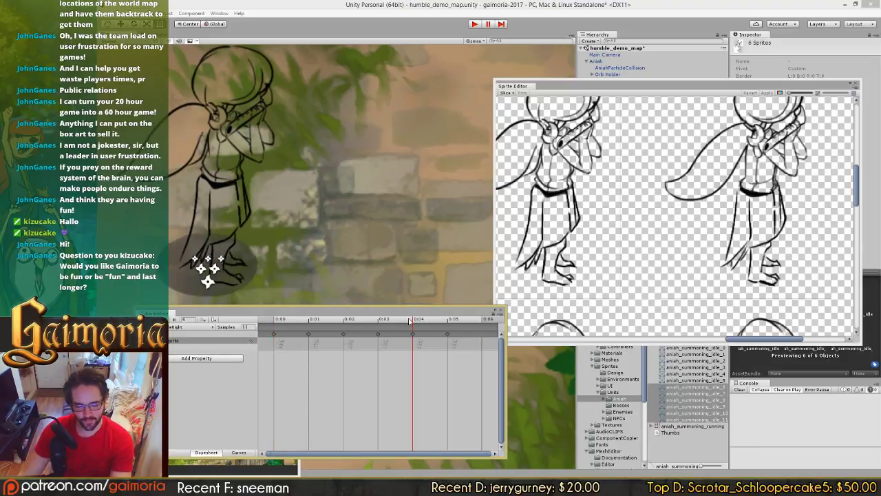
{"action": "left_click", "coordinate": [284, 320]}
{"action": "left_click_drag", "start_coordinate": [428, 323], "coordinate": [451, 322]}
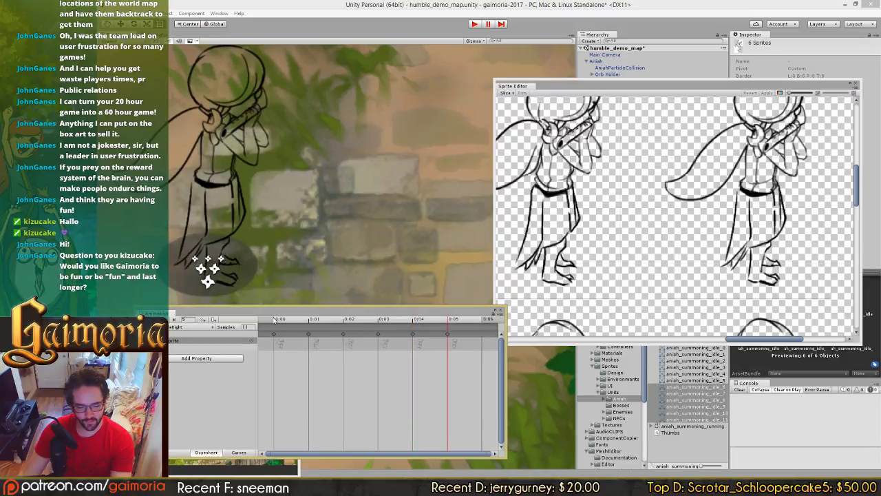
{"action": "left_click", "coordinate": [281, 321]}
{"action": "left_click", "coordinate": [434, 323]}
{"action": "left_click_drag", "start_coordinate": [378, 324], "coordinate": [416, 323]}
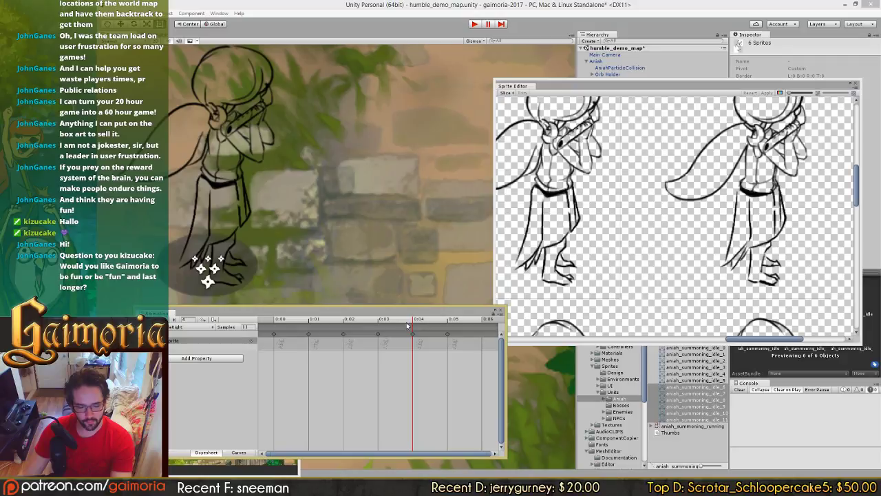
Step: Scrub between the clip's first two frames and the 0:05 frame to compare the character's alignment
{"action": "left_click", "coordinate": [432, 324]}
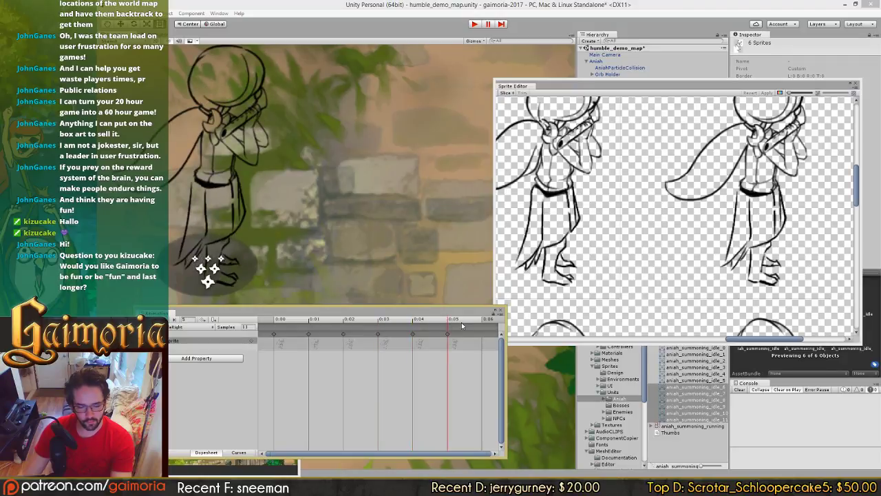
{"action": "left_click", "coordinate": [428, 323]}
{"action": "left_click", "coordinate": [299, 321]}
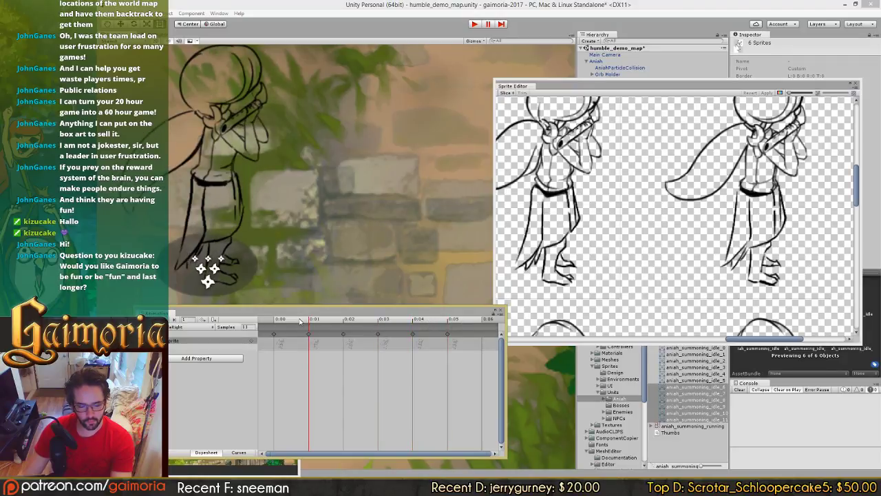
{"action": "left_click", "coordinate": [284, 322]}
{"action": "left_click", "coordinate": [432, 324]}
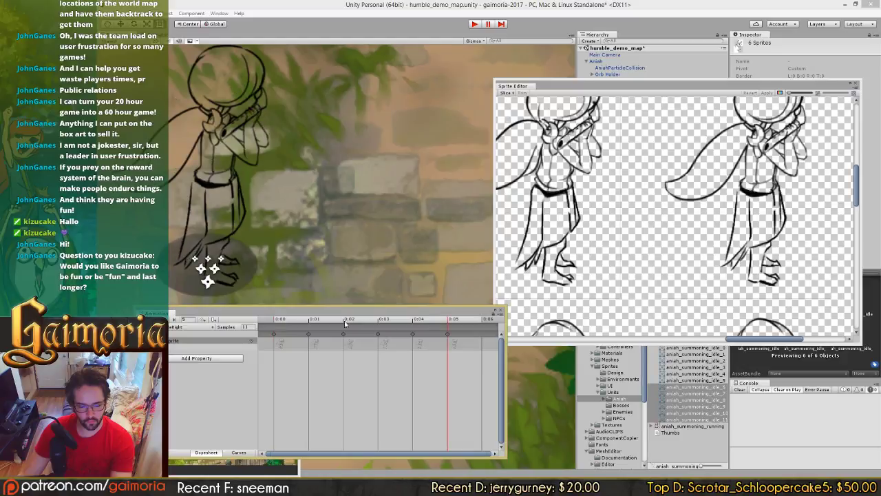
{"action": "left_click", "coordinate": [282, 321]}
{"action": "left_click", "coordinate": [434, 323]}
{"action": "left_click", "coordinate": [281, 321]}
{"action": "left_click", "coordinate": [318, 322]}
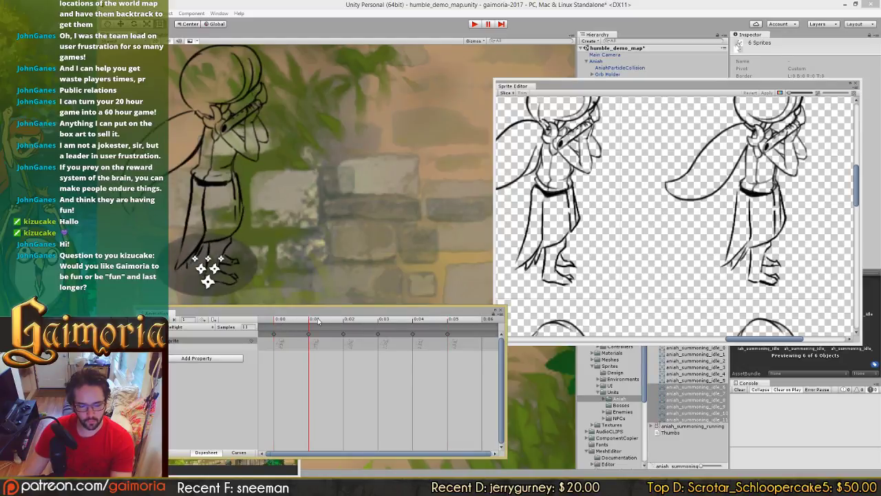
Step: Compare the first frame with the 0:04 and 0:05 frames to judge the offset of the 0:04 sprite
{"action": "left_click", "coordinate": [278, 320]}
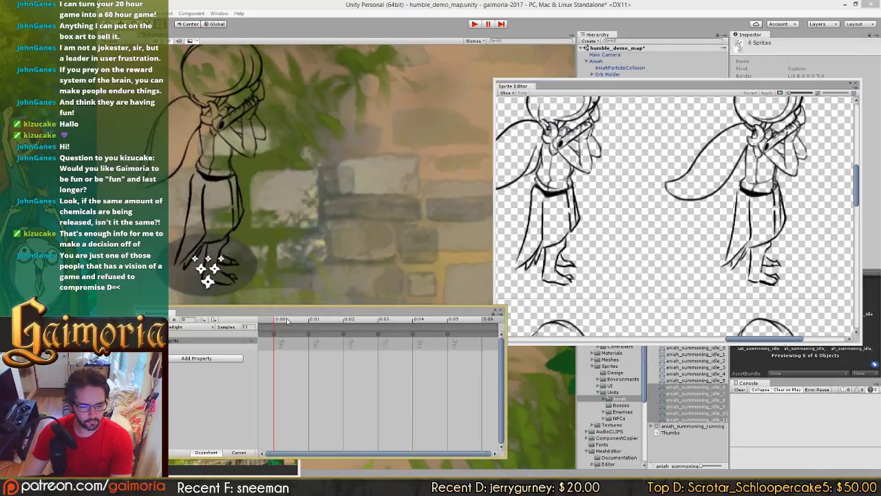
{"action": "left_click", "coordinate": [424, 322]}
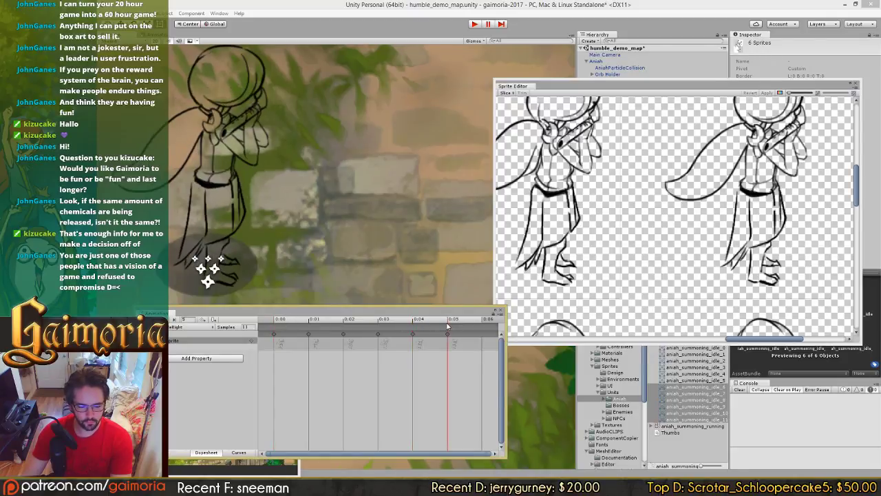
{"action": "left_click", "coordinate": [447, 325]}
{"action": "left_click", "coordinate": [427, 325]}
{"action": "mouse_move", "coordinate": [427, 325]}
{"action": "left_mouse_down"}
{"action": "mouse_move", "coordinate": [439, 324]}
{"action": "mouse_move", "coordinate": [423, 323]}
{"action": "left_mouse_up"}
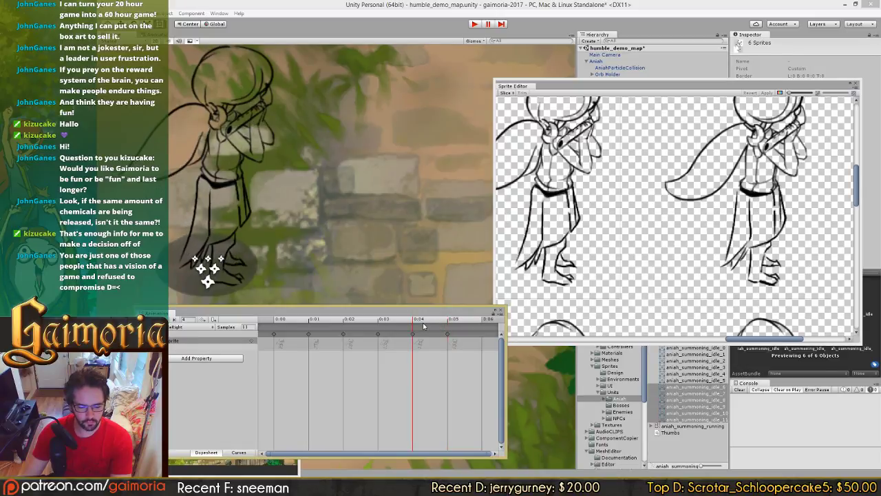
{"action": "left_click", "coordinate": [279, 322]}
{"action": "left_click", "coordinate": [428, 323]}
Step: Set the aniah_summoning_idle_10 slice's Position X to 1420, apply it, and check the 0:04 frame against the first frame
{"action": "scroll", "coordinate": [667, 282], "scroll_direction": "down", "scroll_amount": 5}
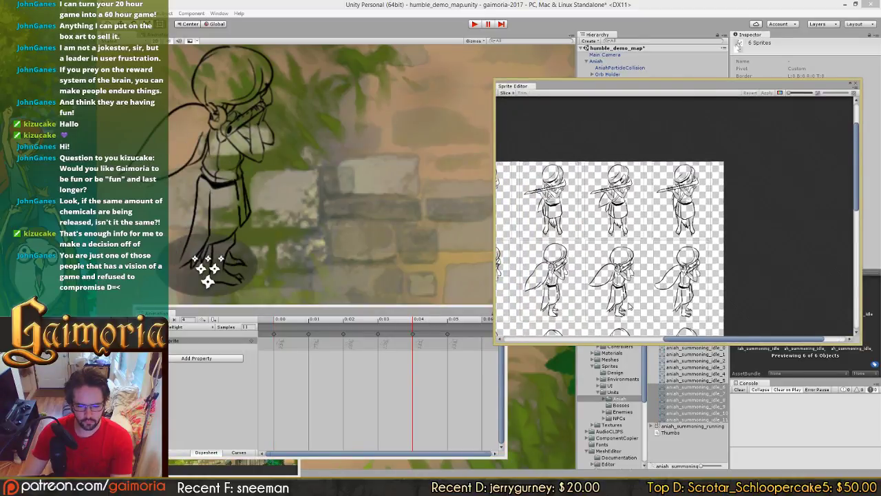
{"action": "scroll", "coordinate": [631, 305], "scroll_direction": "up", "scroll_amount": 5}
{"action": "left_click", "coordinate": [645, 216]}
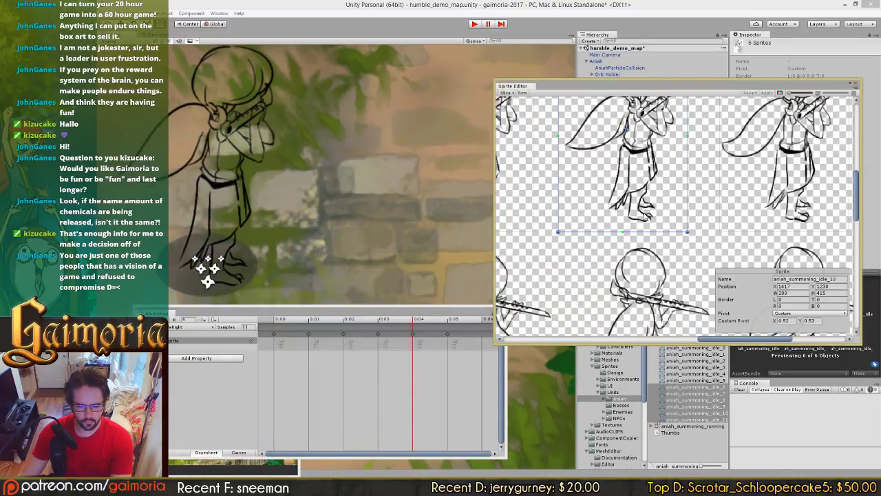
{"action": "middle_click_drag", "start_coordinate": [645, 216], "coordinate": [647, 274]}
{"action": "left_click", "coordinate": [776, 286]}
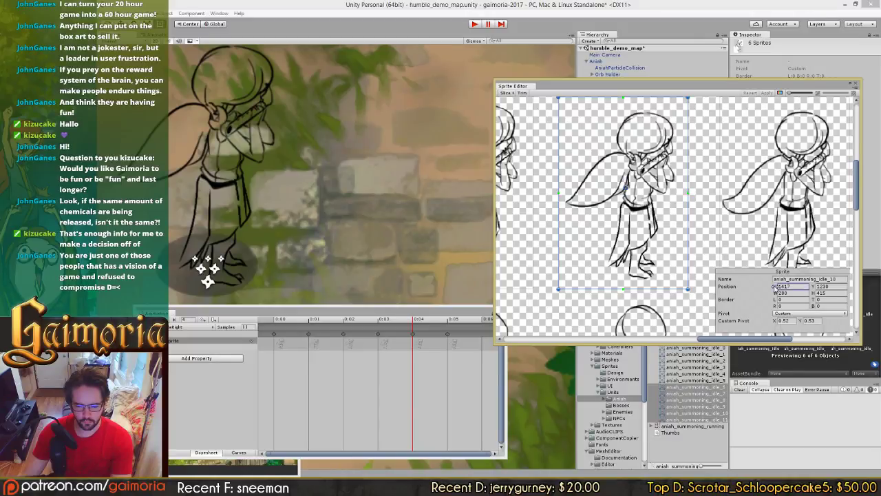
{"action": "left_click_drag", "start_coordinate": [776, 287], "coordinate": [779, 287]}
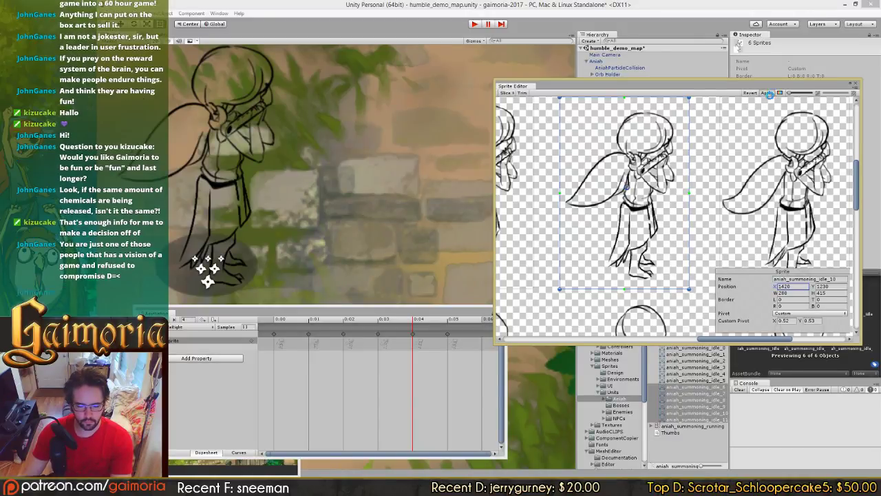
{"action": "left_click", "coordinate": [350, 316]}
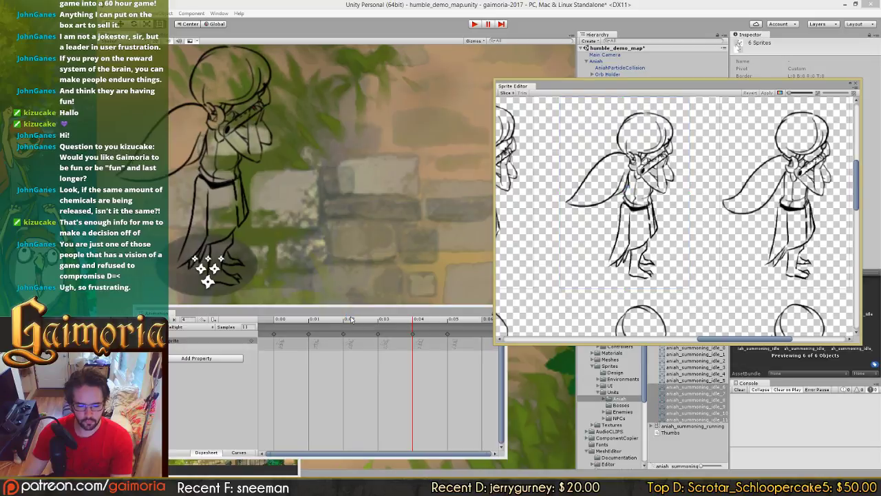
{"action": "left_click", "coordinate": [277, 320]}
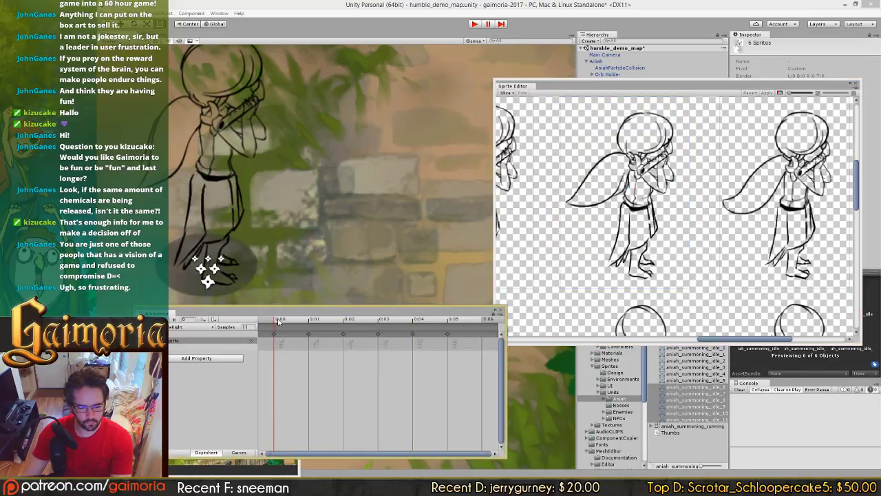
{"action": "left_click", "coordinate": [426, 320]}
Step: Set the aniah_summoning_idle_10 slice's Position X to 1332, apply it, and compare the 0:04 frame with the first frame
{"action": "scroll", "coordinate": [614, 263], "scroll_direction": "down", "scroll_amount": 7}
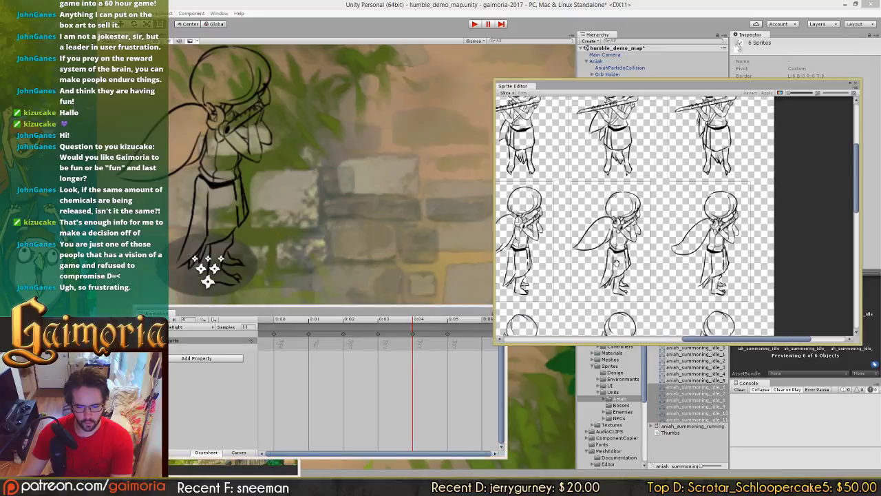
{"action": "scroll", "coordinate": [639, 254], "scroll_direction": "up", "scroll_amount": 2}
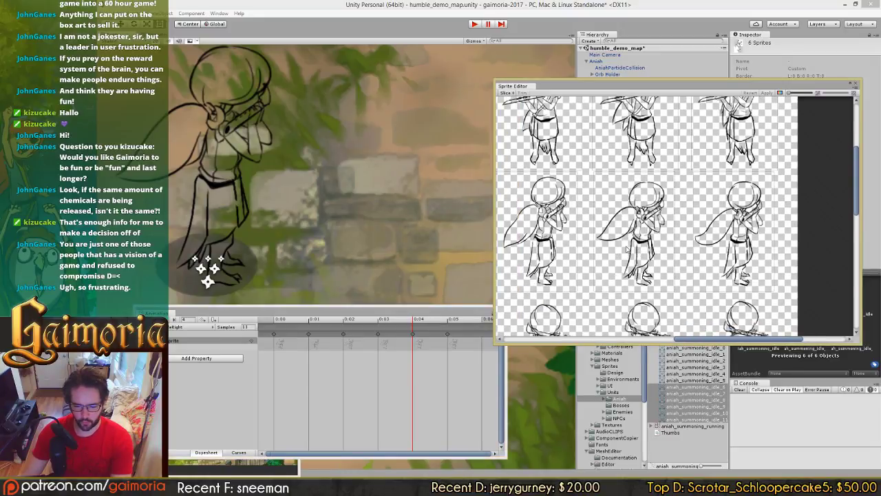
{"action": "left_click", "coordinate": [627, 250]}
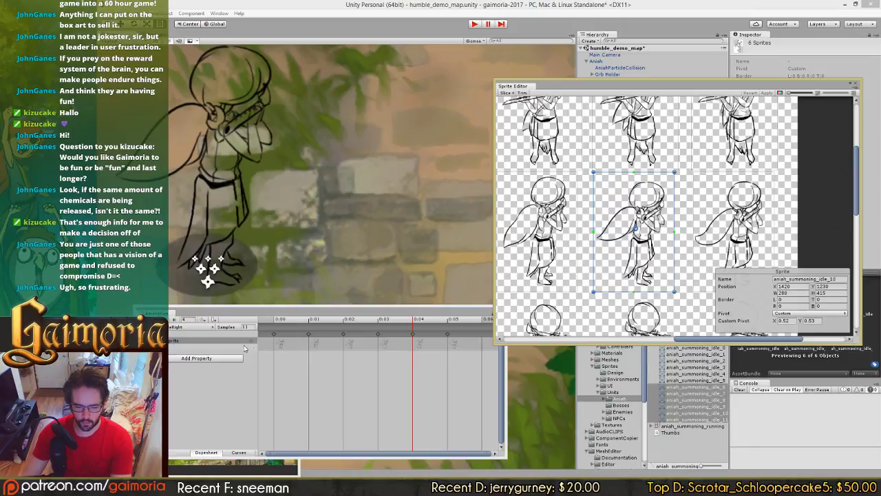
{"action": "left_click", "coordinate": [282, 325]}
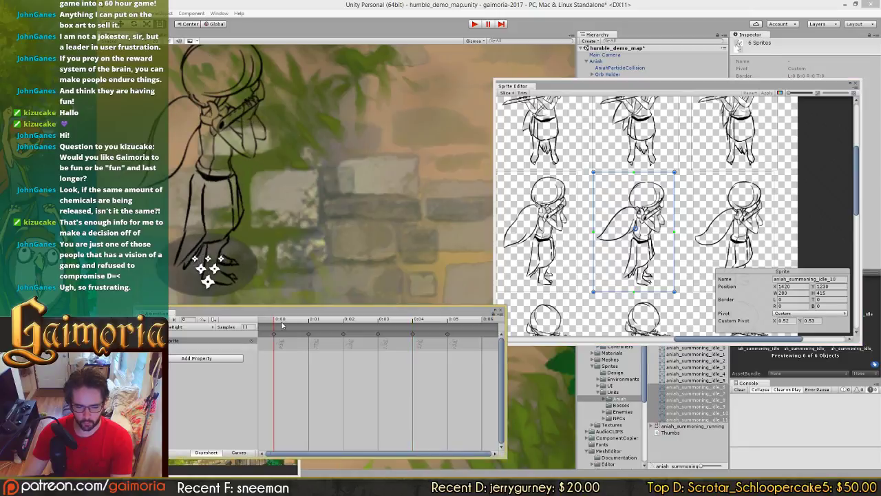
{"action": "left_click", "coordinate": [433, 319]}
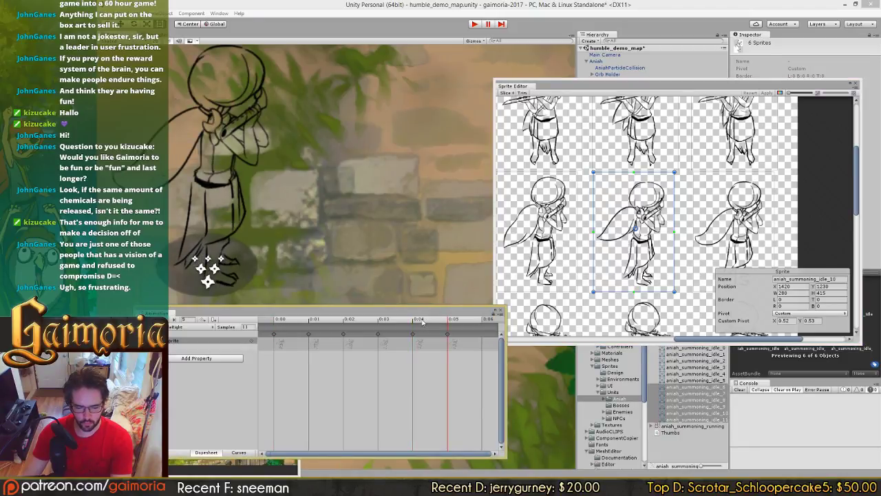
{"action": "left_click", "coordinate": [420, 321]}
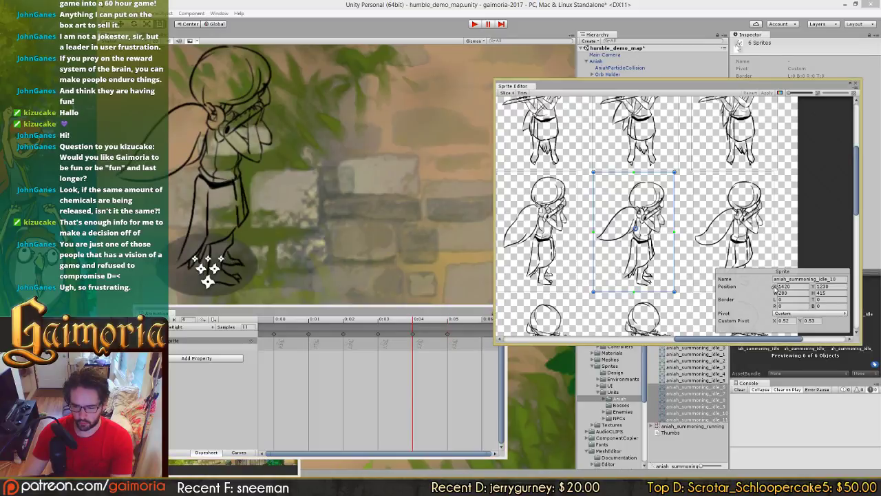
{"action": "left_click_drag", "start_coordinate": [774, 288], "coordinate": [761, 290]}
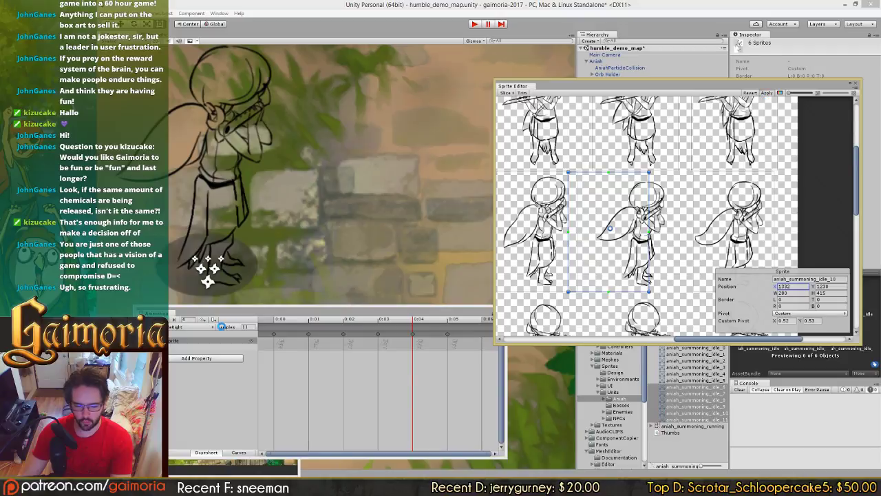
{"action": "left_click", "coordinate": [275, 324]}
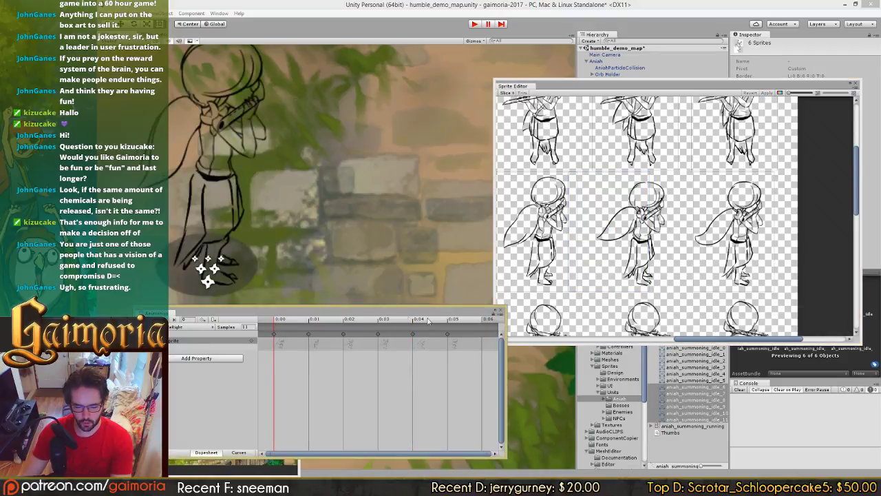
{"action": "left_click", "coordinate": [413, 320]}
{"action": "left_click", "coordinate": [284, 322]}
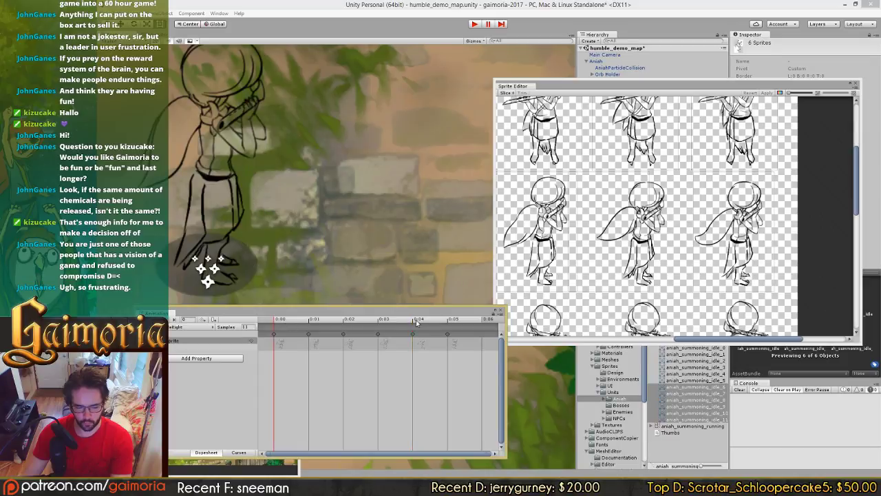
{"action": "left_click", "coordinate": [417, 322]}
Step: Set the aniah_summoning_idle_10 slice's Position X to 1422 and apply the change
{"action": "left_click", "coordinate": [607, 262]}
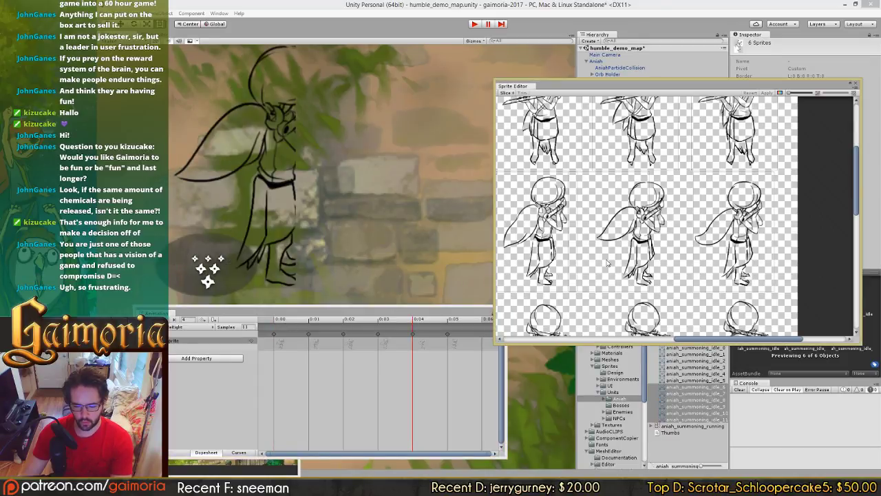
{"action": "left_click", "coordinate": [607, 262]}
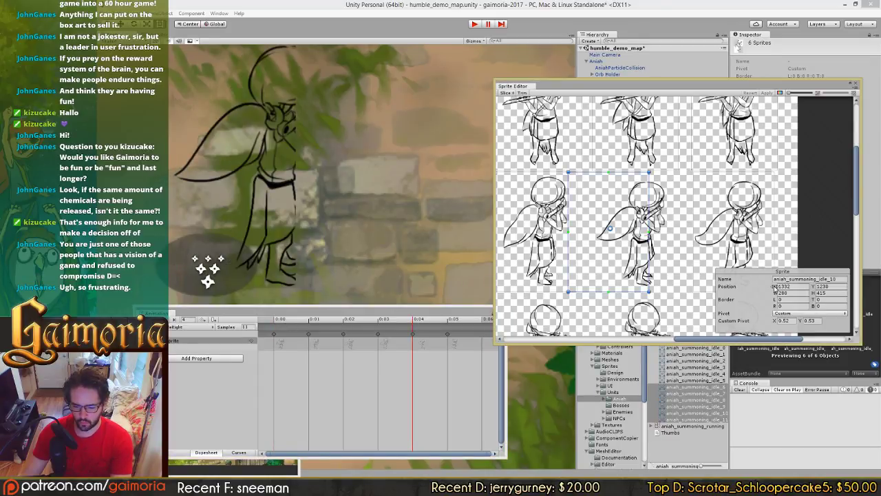
{"action": "left_click_drag", "start_coordinate": [775, 286], "coordinate": [813, 285]}
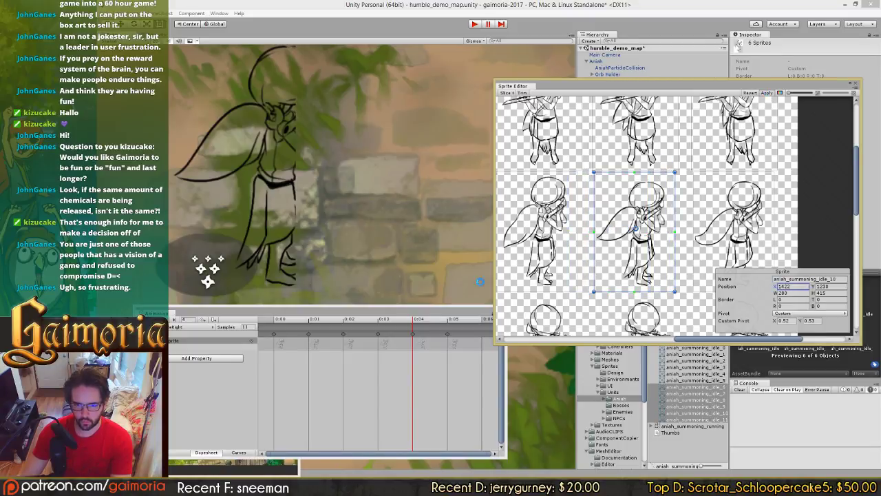
Step: Switch between the first frame and the 0:04 and 0:05 frames to check the repositioned sprite's alignment
{"action": "left_click", "coordinate": [281, 321]}
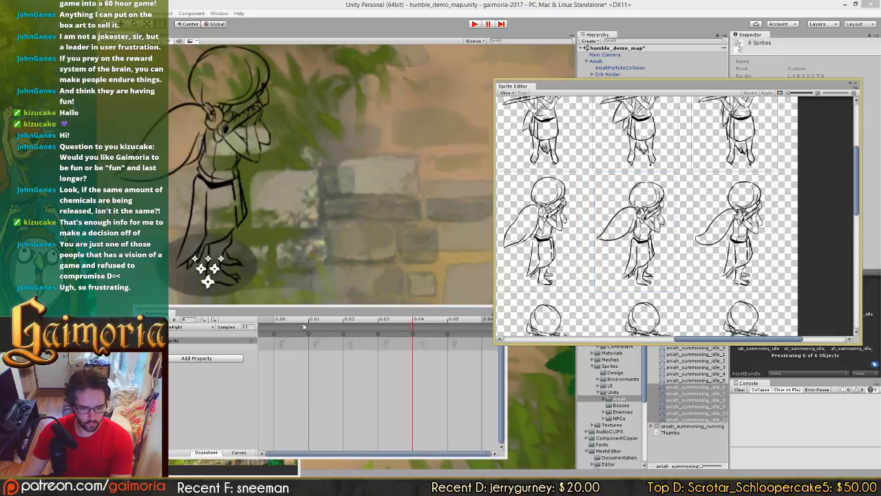
{"action": "left_click_drag", "start_coordinate": [281, 321], "coordinate": [276, 322]}
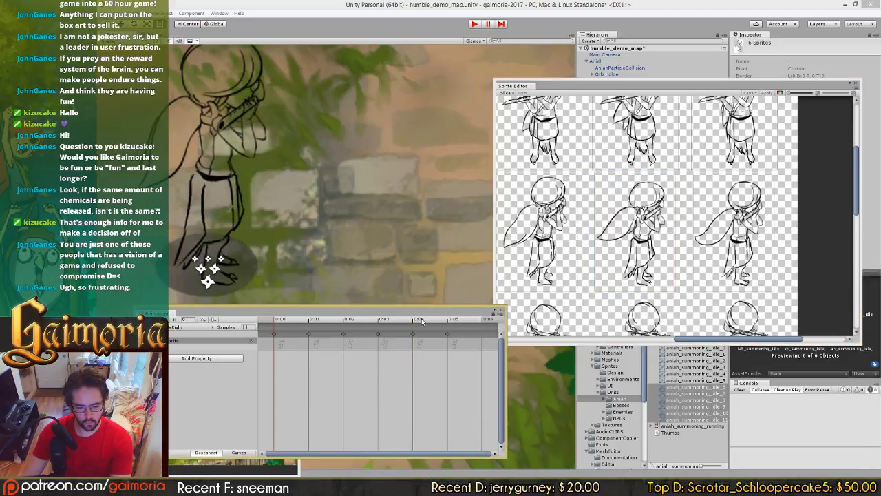
{"action": "left_click", "coordinate": [422, 321]}
{"action": "left_click", "coordinate": [277, 322]}
{"action": "left_click", "coordinate": [451, 322]}
{"action": "left_click", "coordinate": [279, 321]}
{"action": "left_click", "coordinate": [415, 321]}
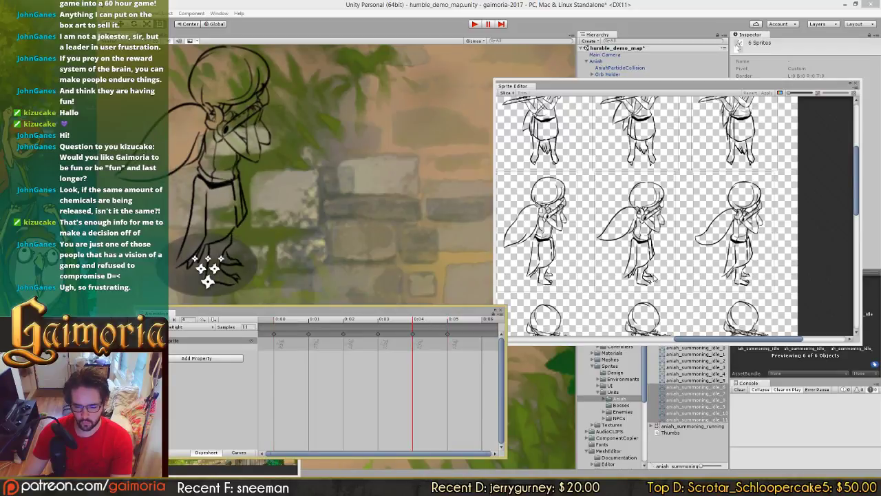
Step: Set the aniah_summoning_idle_10 slice's Position X to 1424 and apply the change
{"action": "left_click", "coordinate": [649, 280]}
{"action": "scroll", "coordinate": [649, 285], "scroll_direction": "up", "scroll_amount": 5}
{"action": "middle_click_drag", "start_coordinate": [648, 310], "coordinate": [646, 339]}
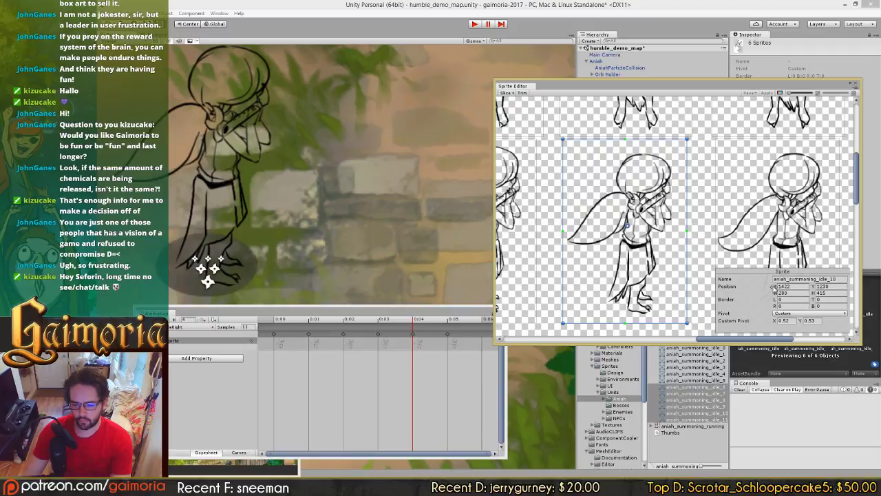
{"action": "left_click_drag", "start_coordinate": [776, 288], "coordinate": [777, 288]}
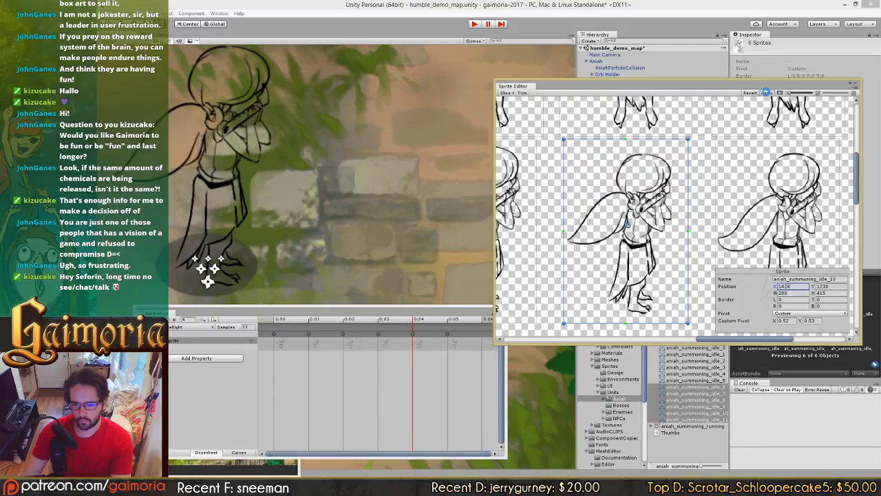
{"action": "left_click", "coordinate": [766, 93]}
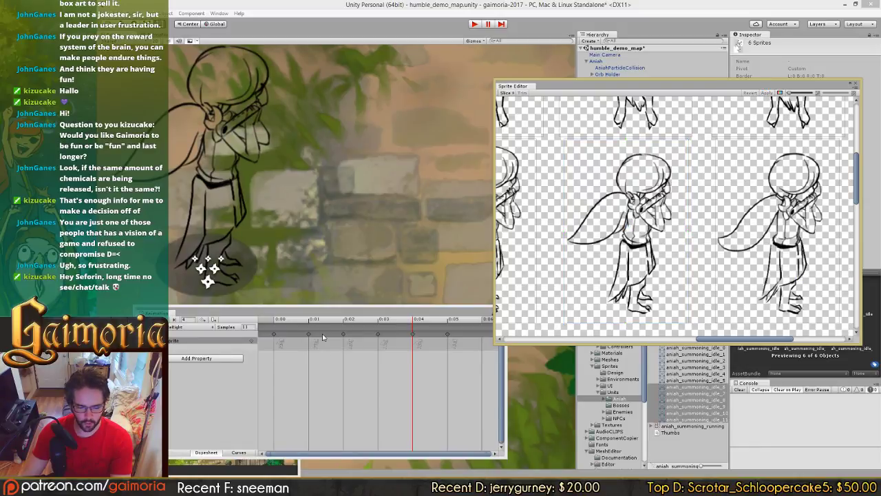
Step: Compare the first frame with the 0:04 frame, and scrub through the frames up to 0:03 to check the alignment
{"action": "left_click", "coordinate": [281, 319]}
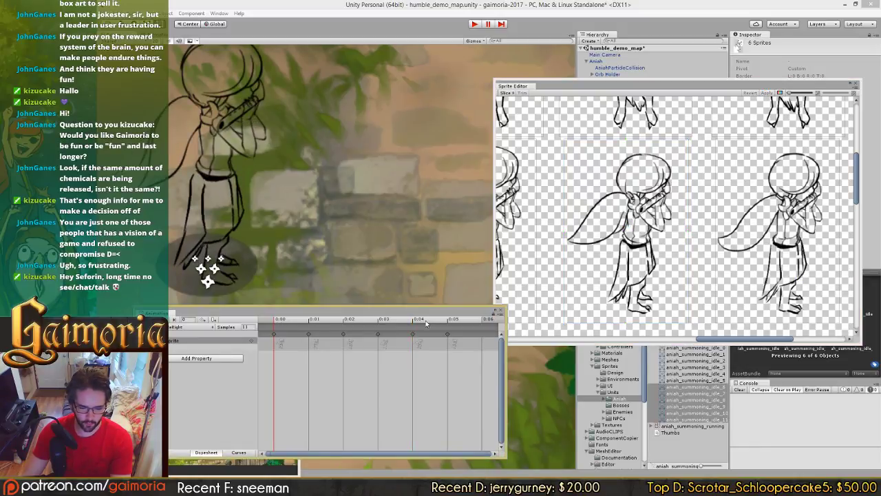
{"action": "mouse_move", "coordinate": [426, 323]}
{"action": "left_mouse_down"}
{"action": "mouse_move", "coordinate": [440, 323]}
{"action": "mouse_move", "coordinate": [431, 324]}
{"action": "left_mouse_up"}
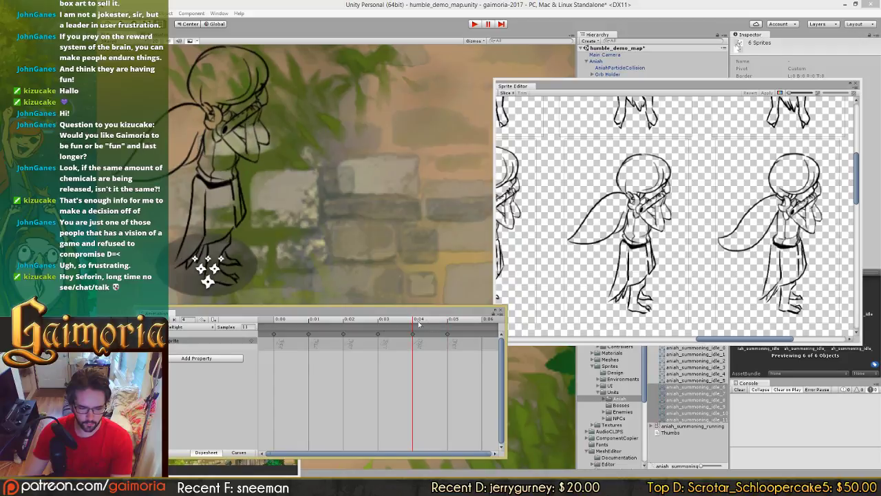
{"action": "left_click", "coordinate": [275, 321]}
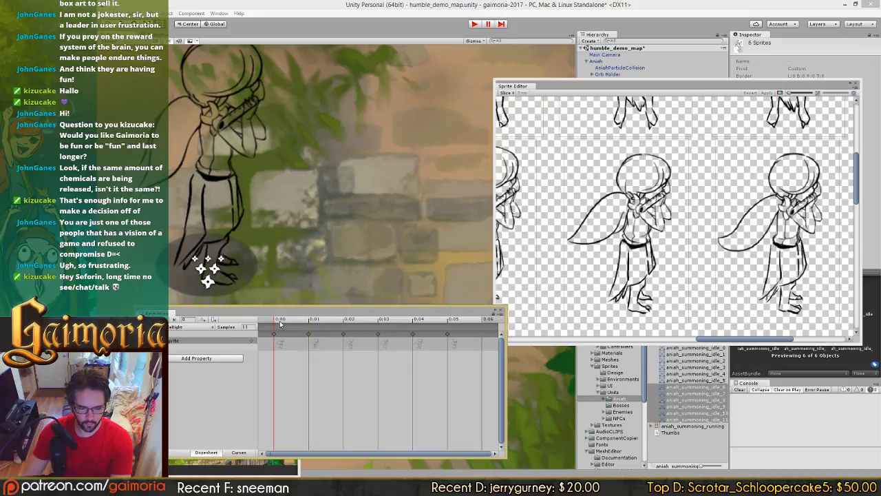
{"action": "left_click_drag", "start_coordinate": [307, 323], "coordinate": [376, 323]}
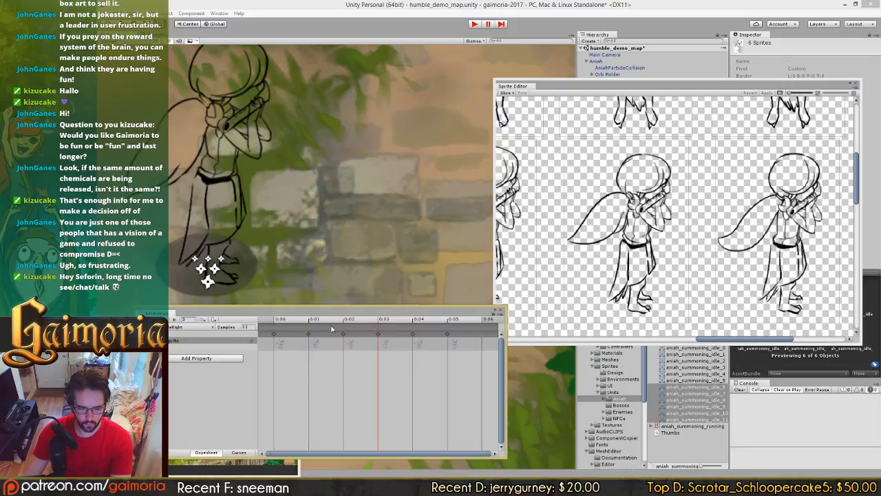
Step: Play the right-facing summoning idle animation and set its sample rate to 8
{"action": "key", "text": "space"}
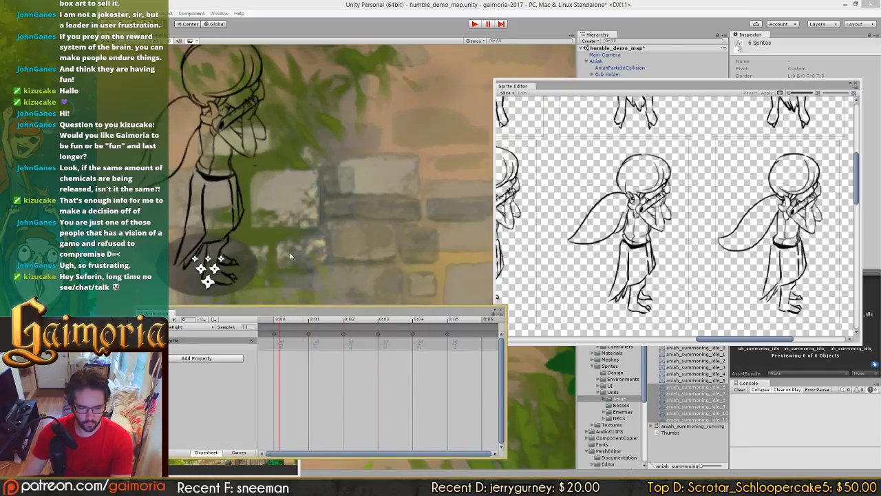
{"action": "scroll", "coordinate": [319, 264], "scroll_direction": "down", "scroll_amount": 10}
{"action": "scroll", "coordinate": [318, 263], "scroll_direction": "down", "scroll_amount": 2}
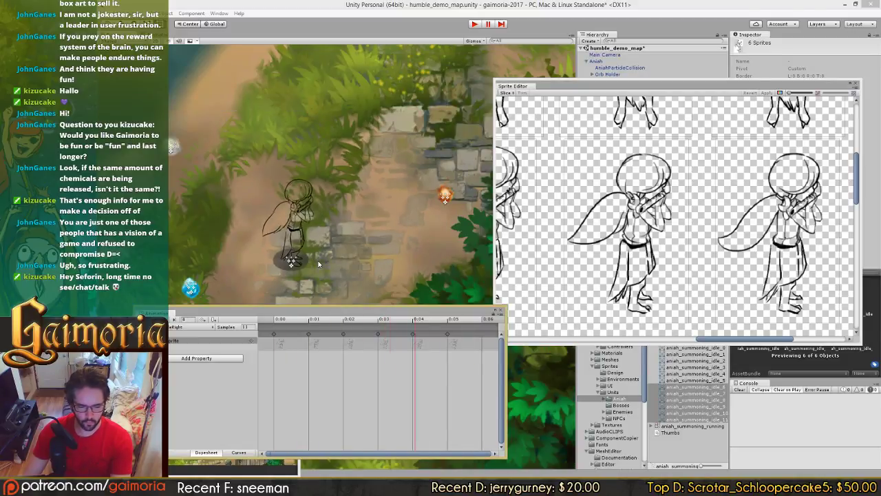
{"action": "left_click", "coordinate": [252, 326]}
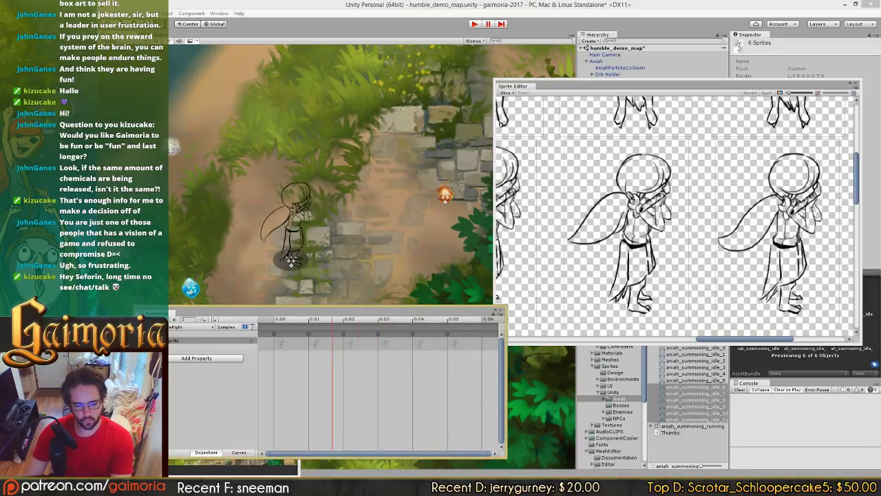
{"action": "type", "text": "8"}
{"action": "key", "text": "Return"}
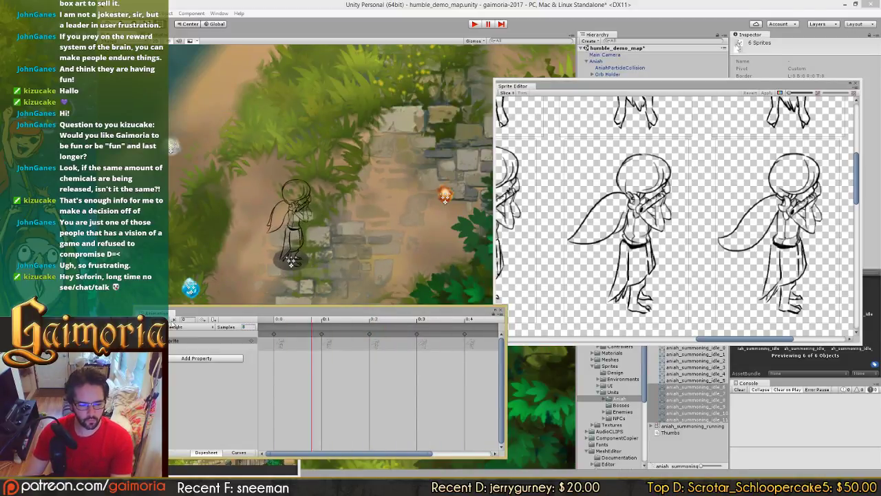
Step: Switch to the down-facing summoning idle clip and set its sample rate to 8
{"action": "left_click", "coordinate": [177, 326]}
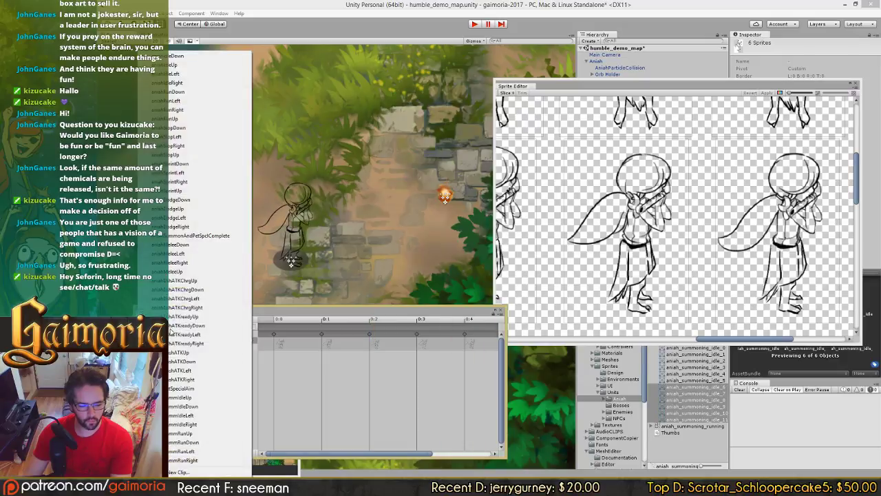
{"action": "left_click", "coordinate": [183, 406]}
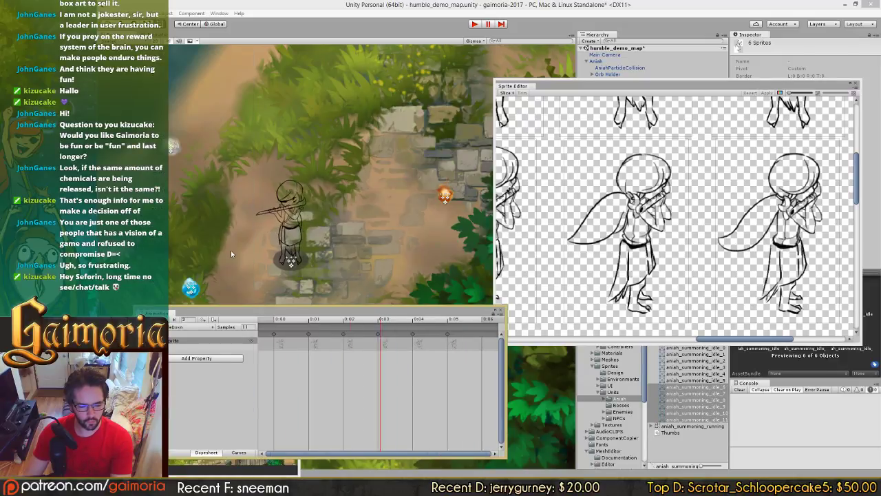
{"action": "left_click", "coordinate": [246, 334]}
{"action": "left_click", "coordinate": [247, 327]}
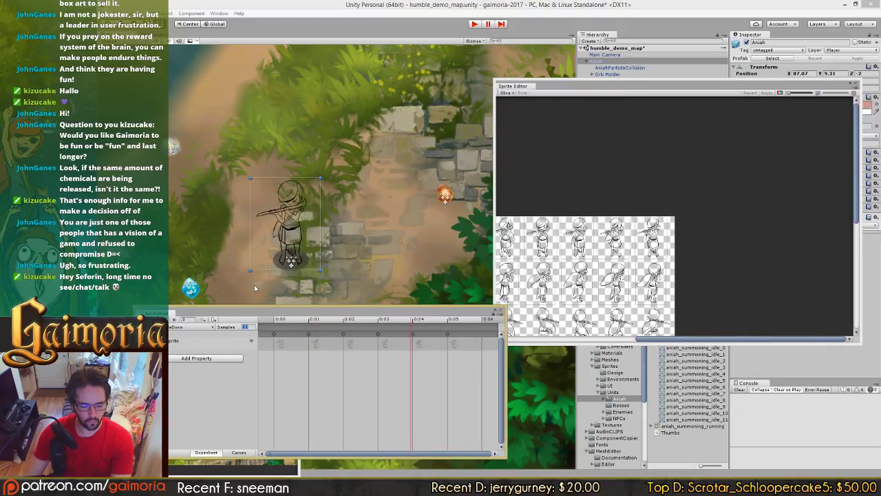
{"action": "type", "text": "8"}
Step: Switch back to the right-facing summoning idle clip and watch Aniah's playback up close in the scene
{"action": "middle_click_drag", "start_coordinate": [225, 303], "coordinate": [228, 294]}
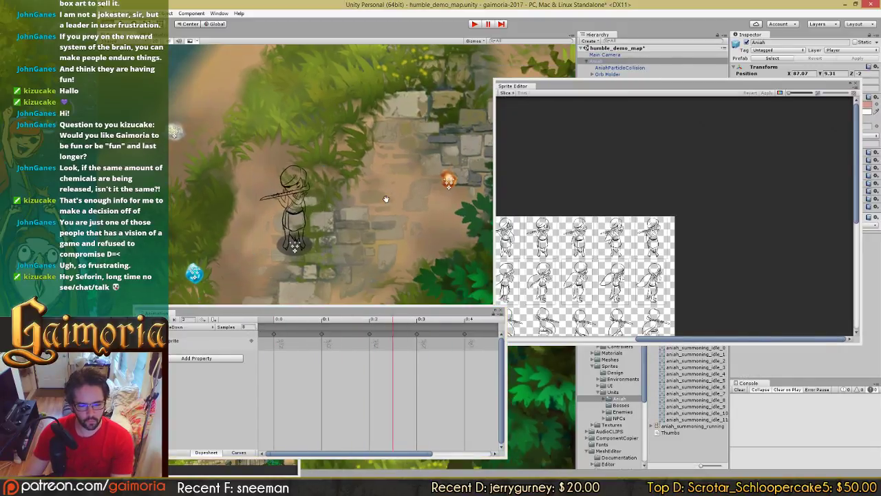
{"action": "left_click", "coordinate": [190, 327]}
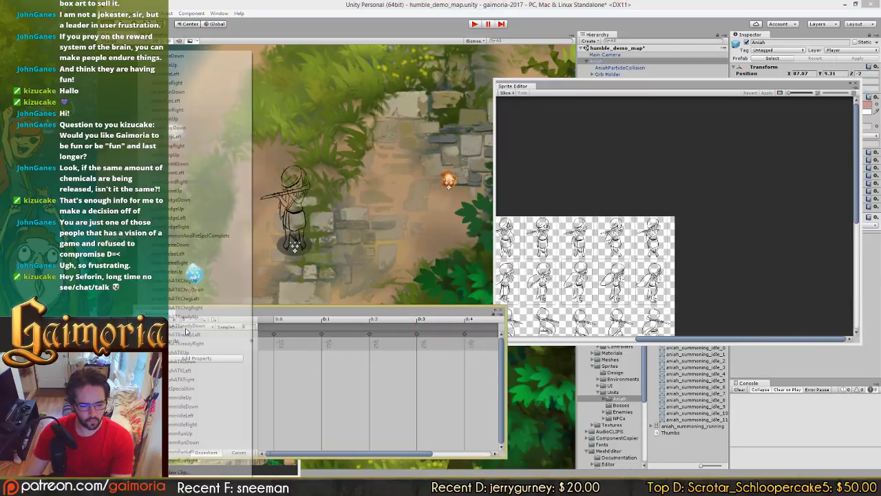
{"action": "left_click", "coordinate": [182, 424]}
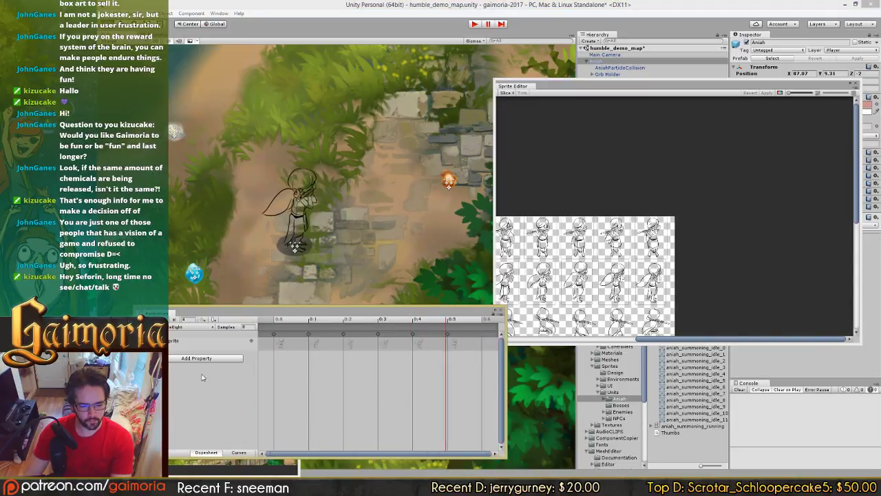
{"action": "mouse_move", "coordinate": [243, 205]}
{"action": "middle_mouse_down"}
{"action": "mouse_move", "coordinate": [323, 236]}
{"action": "mouse_move", "coordinate": [266, 193]}
{"action": "mouse_move", "coordinate": [242, 196]}
{"action": "middle_mouse_up"}
{"action": "scroll", "coordinate": [323, 237], "scroll_direction": "up", "scroll_amount": 3}
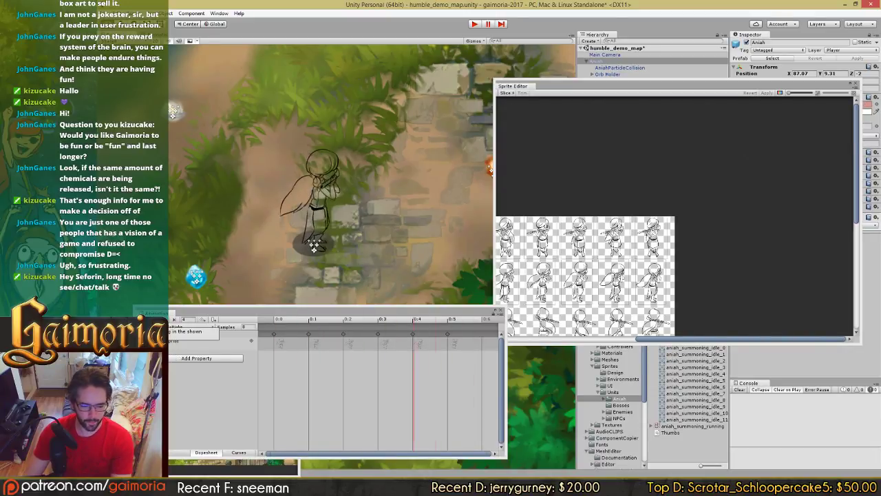
{"action": "scroll", "coordinate": [313, 238], "scroll_direction": "up", "scroll_amount": 1}
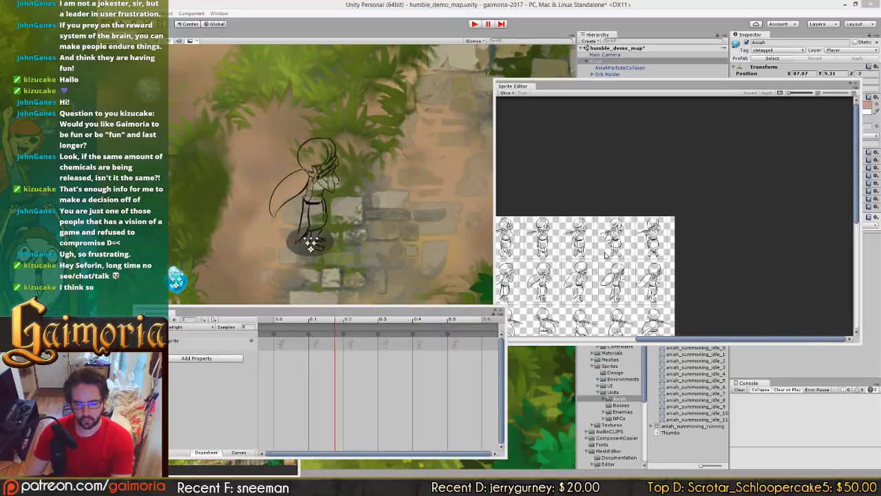
Step: Stop the animation playback and save the scene
{"action": "scroll", "coordinate": [658, 233], "scroll_direction": "up", "scroll_amount": 5}
{"action": "middle_click_drag", "start_coordinate": [658, 232], "coordinate": [702, 208]}
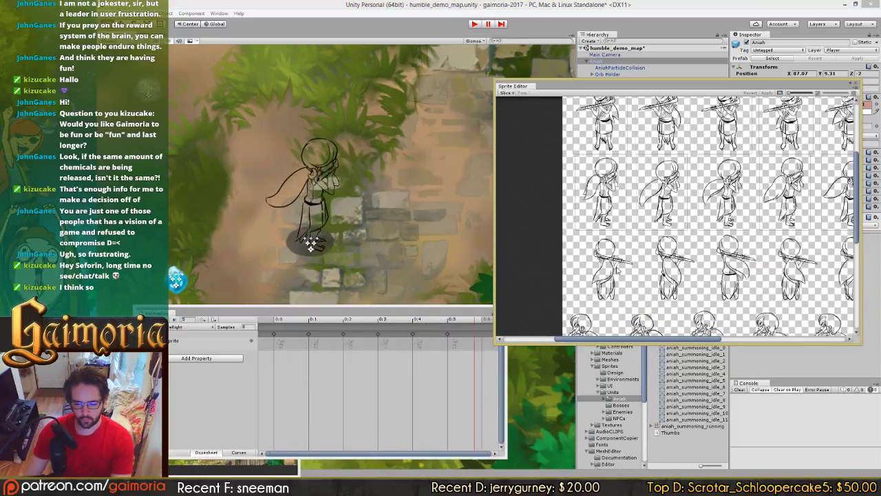
{"action": "left_click", "coordinate": [154, 319]}
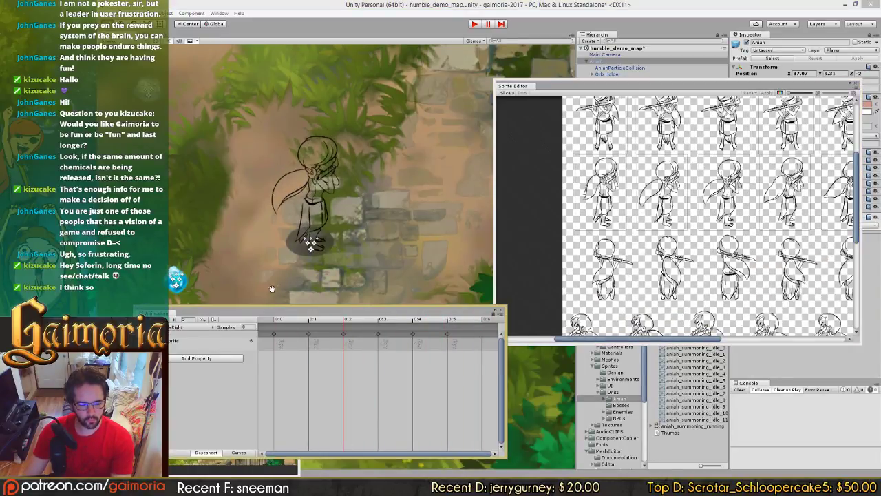
{"action": "middle_click_drag", "start_coordinate": [413, 232], "coordinate": [396, 234]}
{"action": "key", "text": "ctrl+s"}
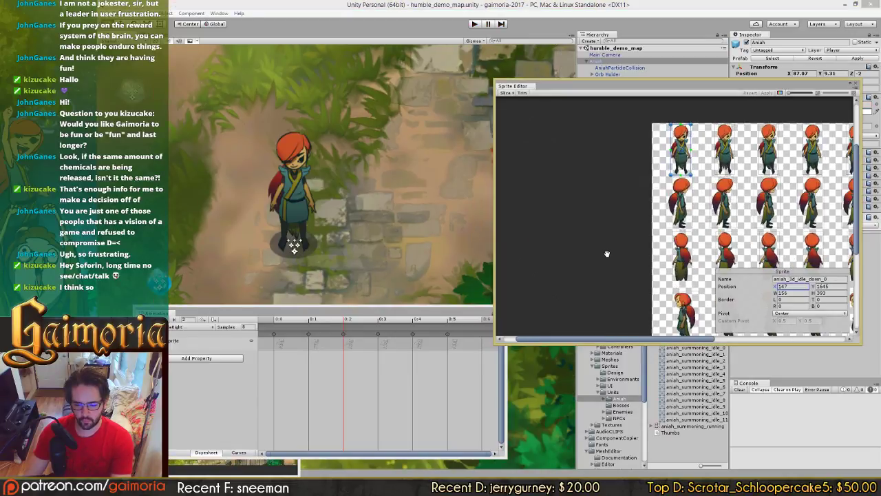
Step: Show the clip's first frame and slice the first two back-view flute sprites, about 304 × 394 and 299 × 381
{"action": "left_click", "coordinate": [274, 327]}
{"action": "scroll", "coordinate": [620, 221], "scroll_direction": "up", "scroll_amount": 2}
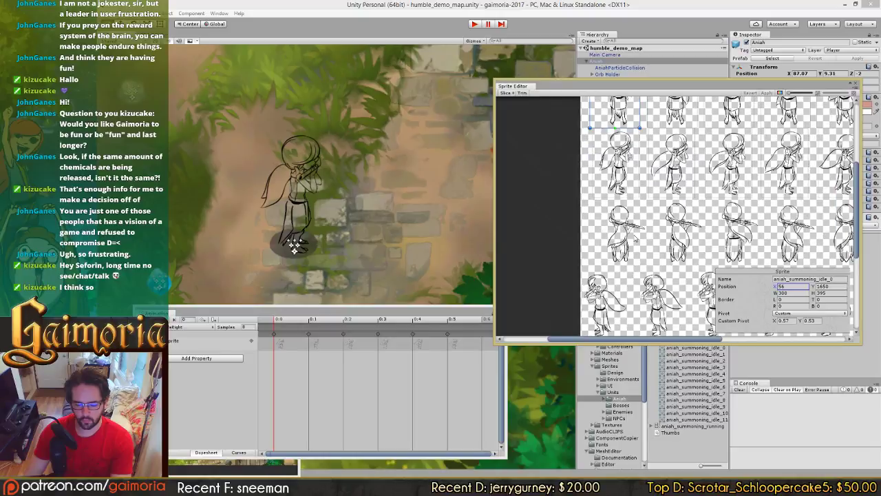
{"action": "mouse_move", "coordinate": [598, 202]}
{"action": "left_mouse_down"}
{"action": "mouse_move", "coordinate": [654, 248]}
{"action": "mouse_move", "coordinate": [649, 267]}
{"action": "left_mouse_up"}
{"action": "middle_click_drag", "start_coordinate": [681, 237], "coordinate": [627, 237]}
{"action": "scroll", "coordinate": [627, 238], "scroll_direction": "up", "scroll_amount": 2}
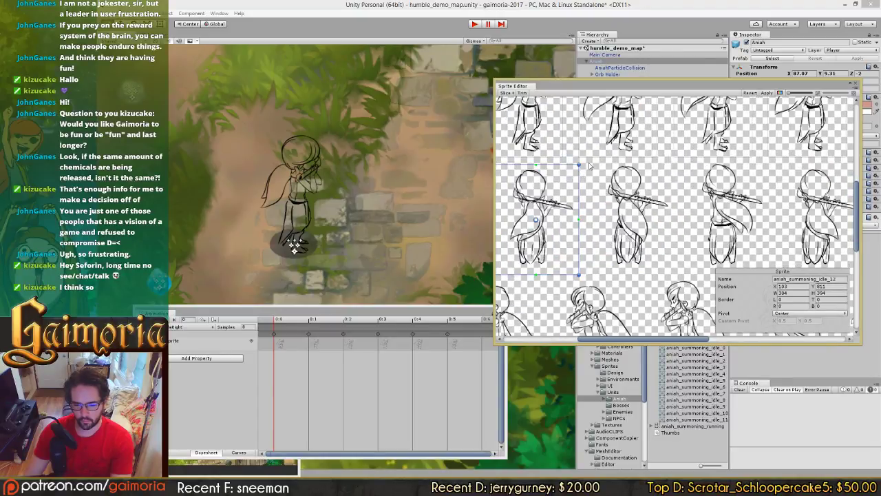
{"action": "left_click_drag", "start_coordinate": [589, 164], "coordinate": [673, 269]}
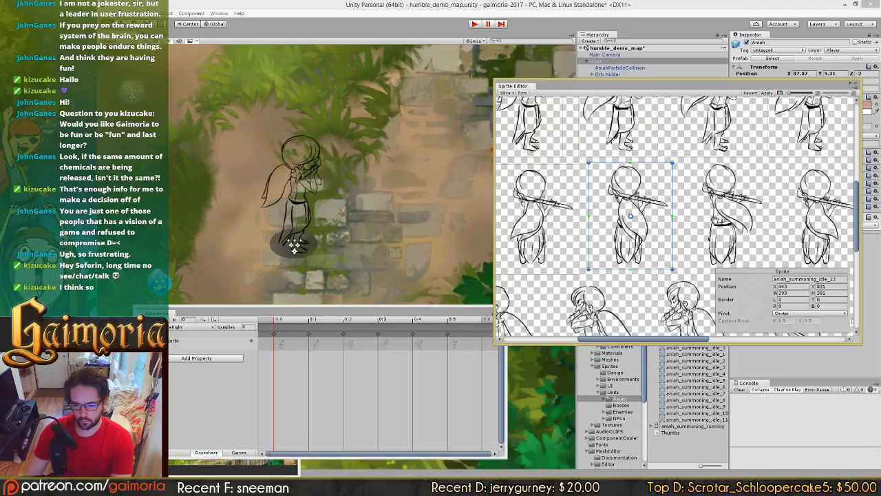
Step: Draw slices around the remaining four back-view flute sprites, making the last one about 303 × 395
{"action": "middle_click_drag", "start_coordinate": [715, 220], "coordinate": [611, 221]}
{"action": "left_click_drag", "start_coordinate": [581, 163], "coordinate": [659, 272]}
{"action": "middle_click_drag", "start_coordinate": [679, 242], "coordinate": [587, 242]}
{"action": "left_click_drag", "start_coordinate": [582, 161], "coordinate": [663, 267]}
{"action": "middle_click_drag", "start_coordinate": [694, 210], "coordinate": [619, 212]}
{"action": "left_click_drag", "start_coordinate": [603, 162], "coordinate": [686, 272]}
{"action": "middle_click_drag", "start_coordinate": [696, 229], "coordinate": [615, 232]}
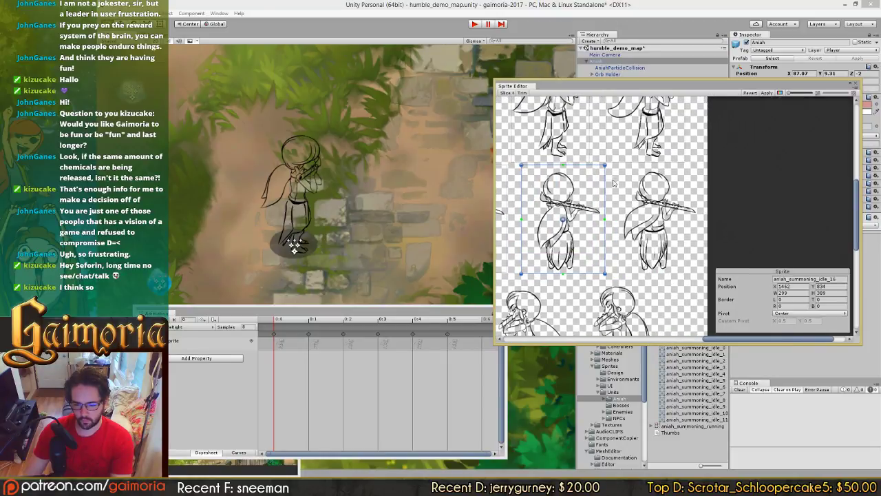
{"action": "left_click_drag", "start_coordinate": [616, 165], "coordinate": [701, 276]}
Step: Set the aniah_summoning_idle_12 slice's width to 300 and height to 400
{"action": "scroll", "coordinate": [610, 252], "scroll_direction": "left", "scroll_amount": 10}
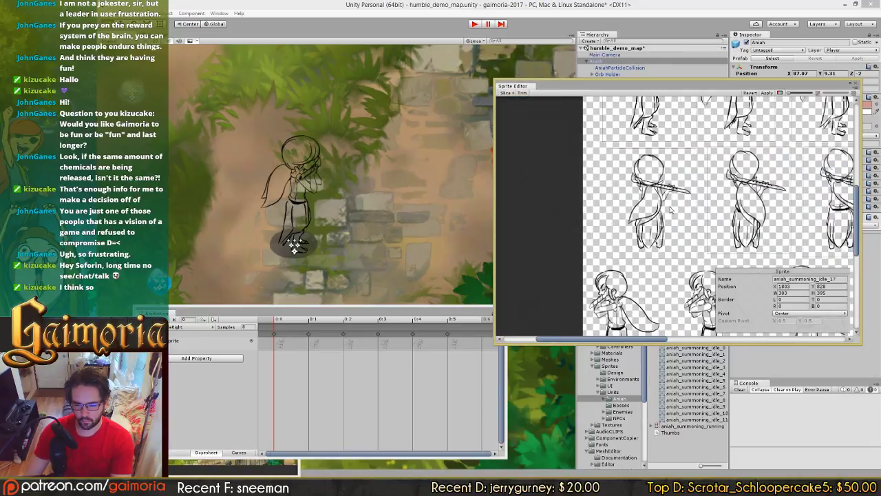
{"action": "left_click", "coordinate": [671, 209]}
{"action": "left_click", "coordinate": [799, 293]}
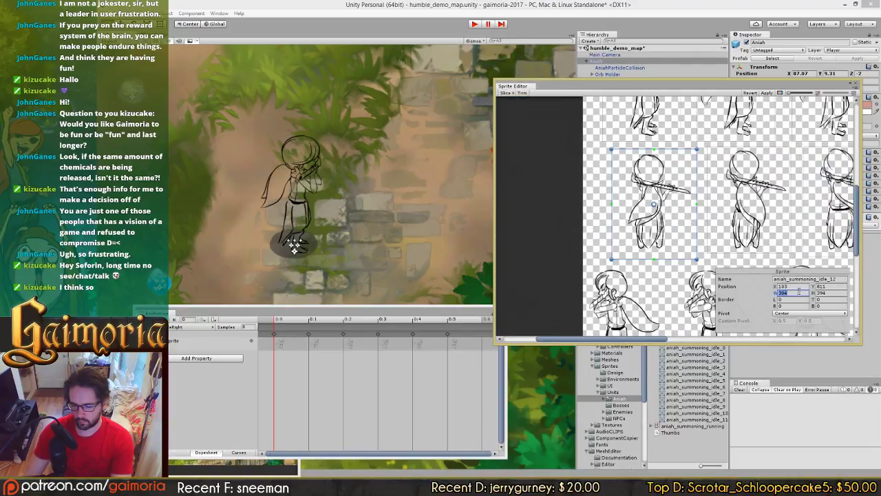
{"action": "type", "text": "300"}
{"action": "key", "text": "Tab"}
{"action": "type", "text": "400"}
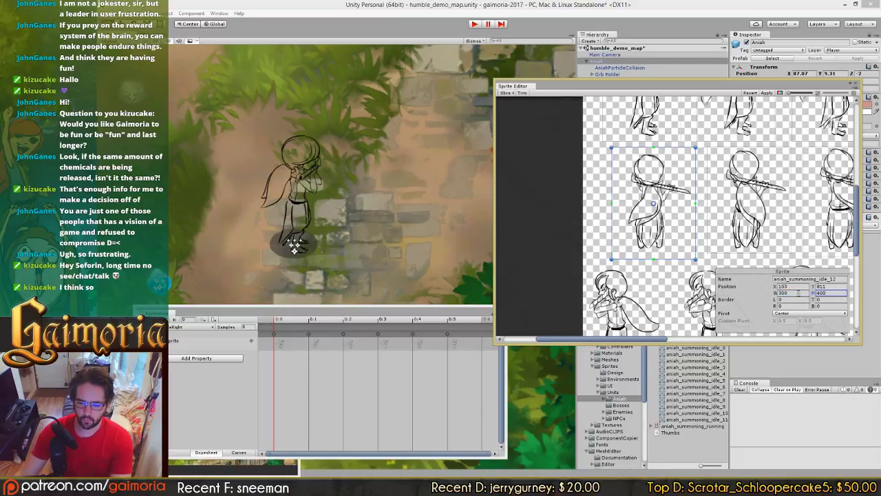
Step: Move the aniah_summoning_idle_12 slice and adjust its edges to about X 118, Y 824 and 294 × 392 around the sprite
{"action": "left_click_drag", "start_coordinate": [679, 195], "coordinate": [682, 190]}
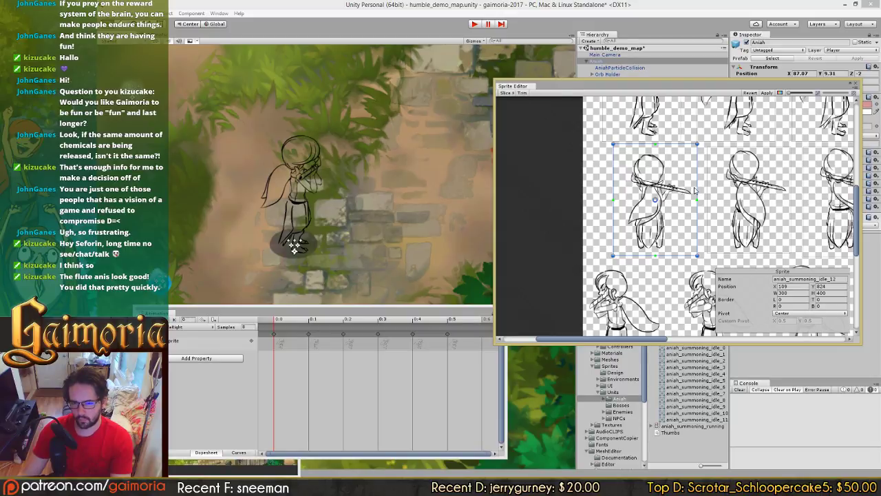
{"action": "left_click_drag", "start_coordinate": [678, 143], "coordinate": [698, 161]}
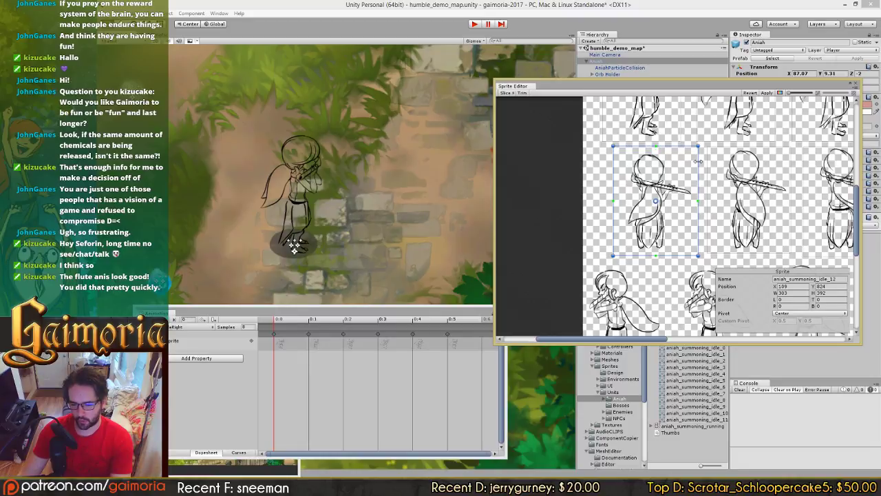
{"action": "left_click_drag", "start_coordinate": [613, 168], "coordinate": [617, 168]}
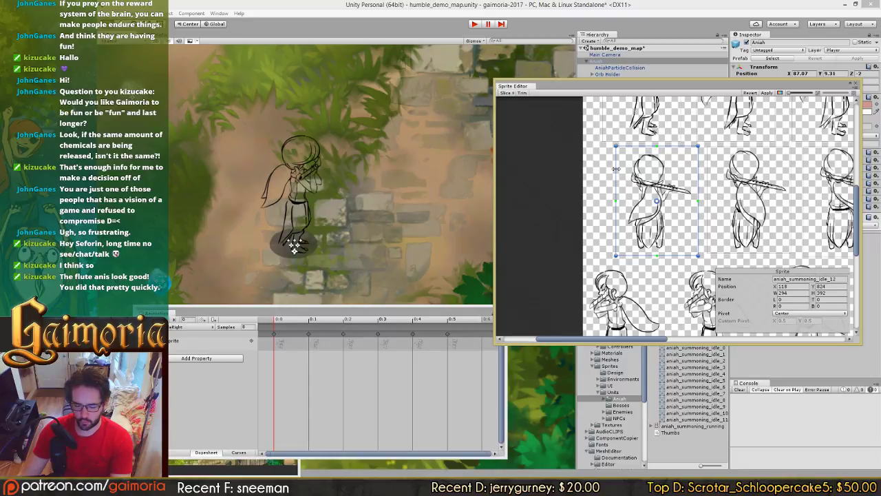
{"action": "middle_click_drag", "start_coordinate": [682, 184], "coordinate": [675, 184]}
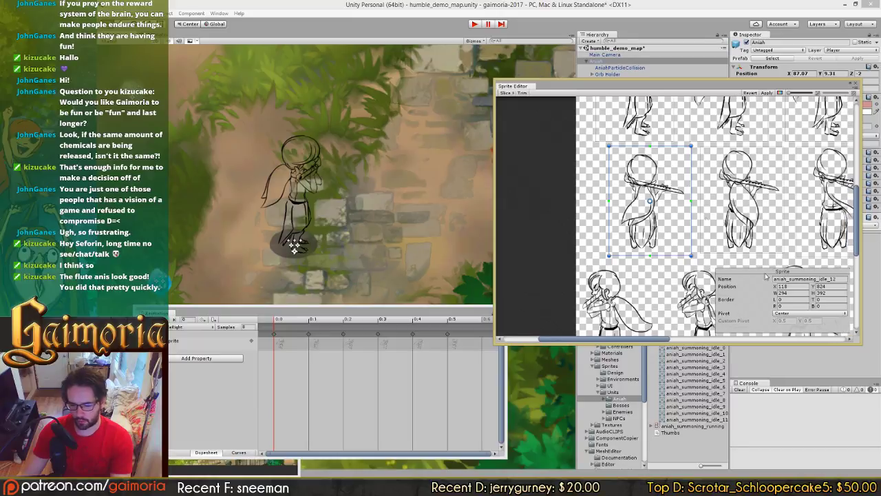
Step: Set the aniah_summoning_idle_12 slice's width to 295 and height to 395
{"action": "left_click", "coordinate": [787, 293]}
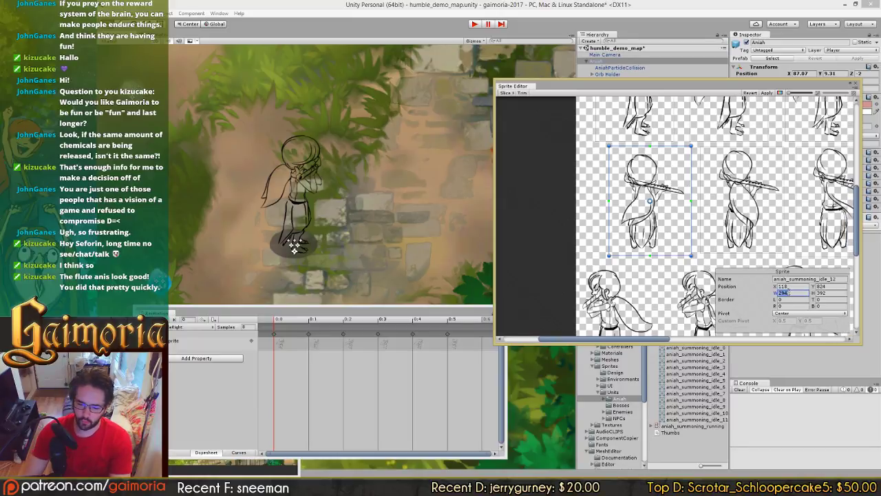
{"action": "type", "text": "295"}
{"action": "key", "text": "Tab"}
{"action": "type", "text": "395"}
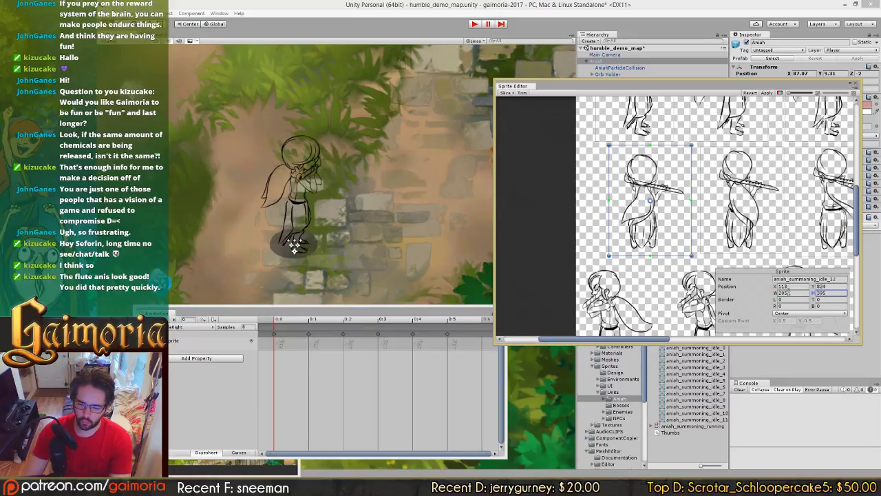
Step: Change the aniah_summoning_idle_12 slice's size to 300 wide by 400 high
{"action": "left_click", "coordinate": [788, 293]}
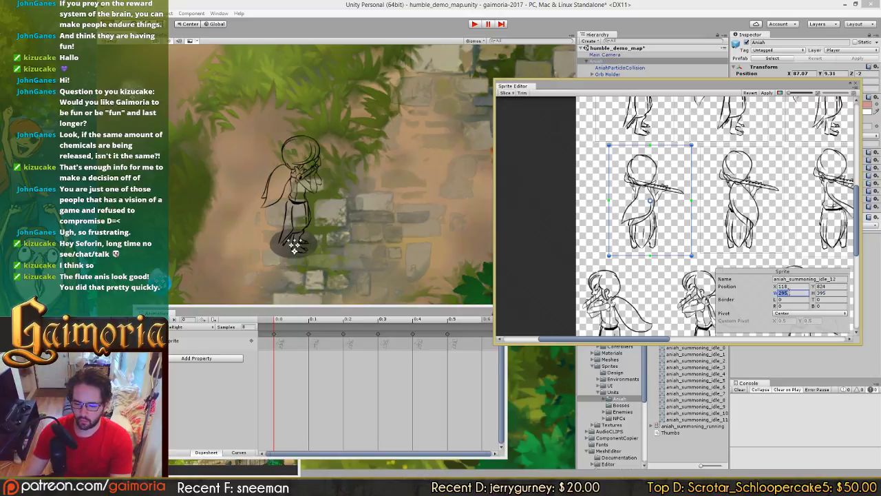
{"action": "type", "text": "300"}
{"action": "key", "text": "Tab"}
{"action": "type", "text": "400"}
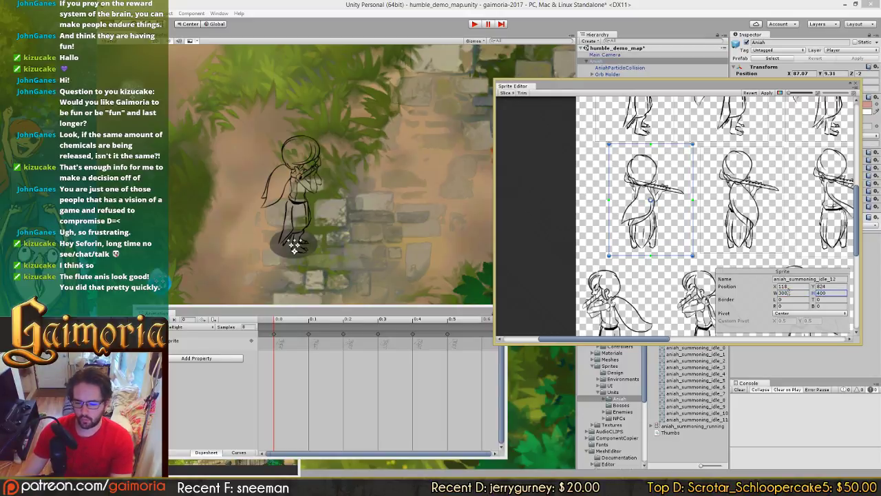
Step: Set the aniah_summoning_idle_13 slice's width to 300 and height to 400
{"action": "left_click", "coordinate": [739, 211]}
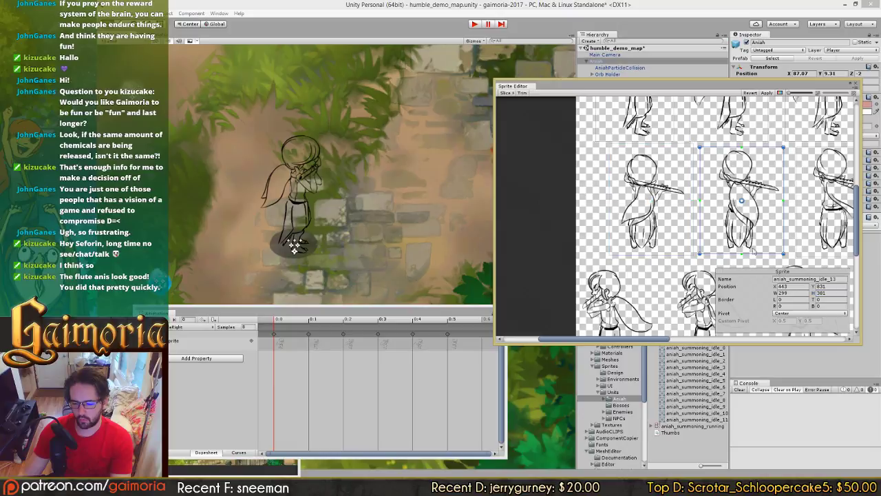
{"action": "type", "text": "300"}
{"action": "key", "text": "Tab"}
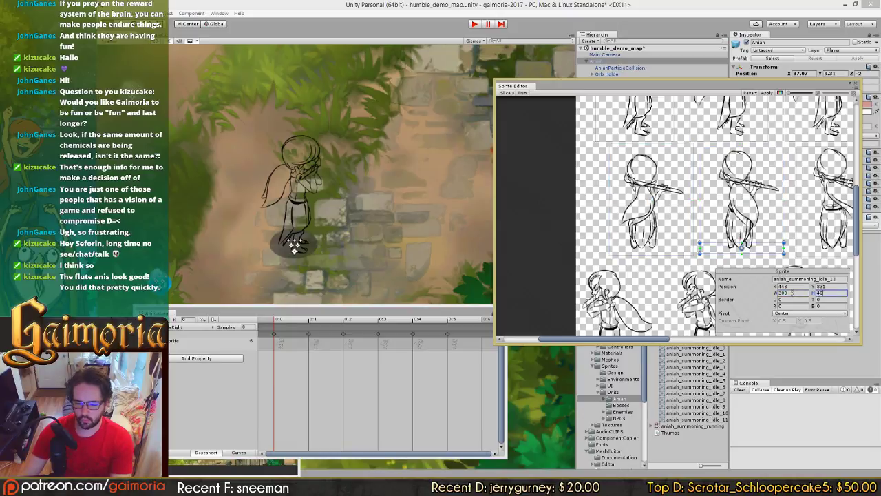
{"action": "type", "text": "400"}
Step: Set the aniah_summoning_idle_14 slice's width to 300 and height to 400
{"action": "middle_click_drag", "start_coordinate": [775, 219], "coordinate": [644, 210]}
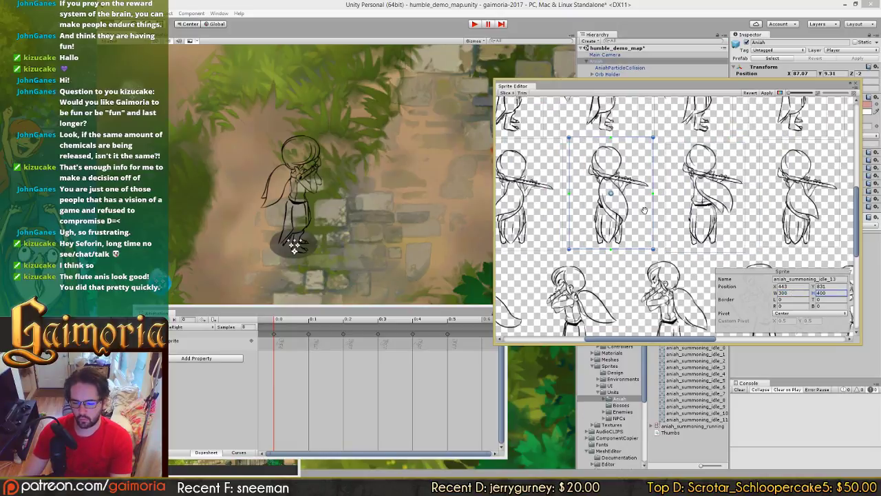
{"action": "left_click", "coordinate": [701, 216]}
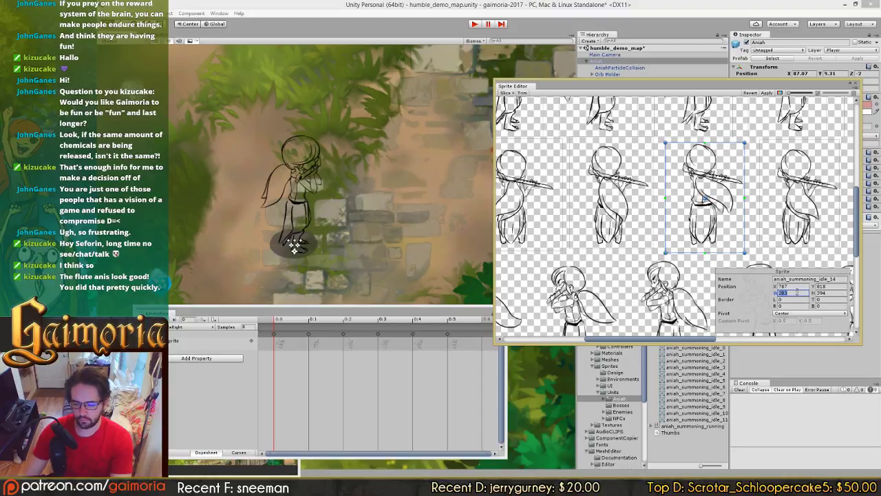
{"action": "type", "text": "300"}
{"action": "key", "text": "Tab"}
{"action": "type", "text": "400"}
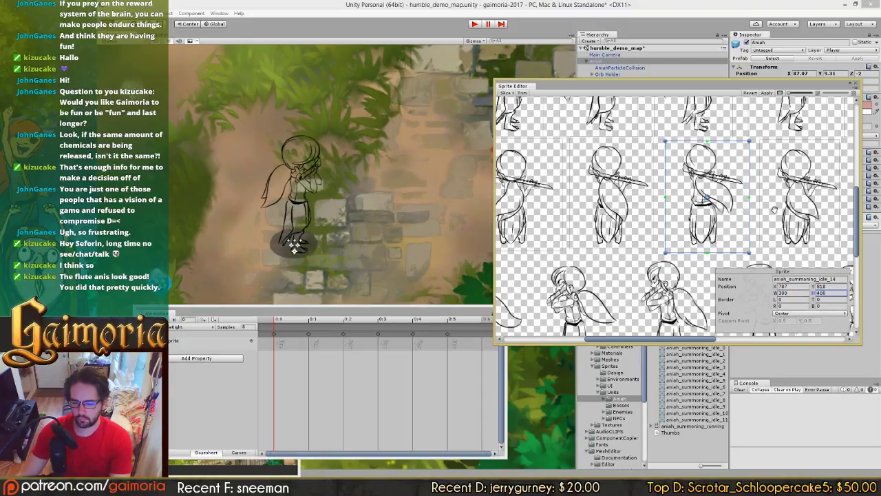
Step: Set the aniah_summoning_idle_15 slice's width to 300 and height to 400
{"action": "middle_click_drag", "start_coordinate": [775, 210], "coordinate": [654, 212]}
{"action": "left_click", "coordinate": [707, 227]}
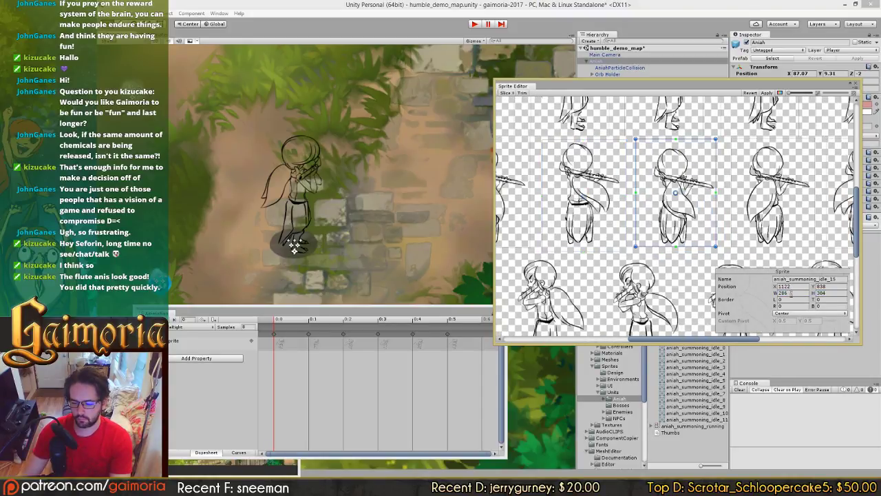
{"action": "type", "text": "300"}
{"action": "key", "text": "Tab"}
{"action": "type", "text": "400"}
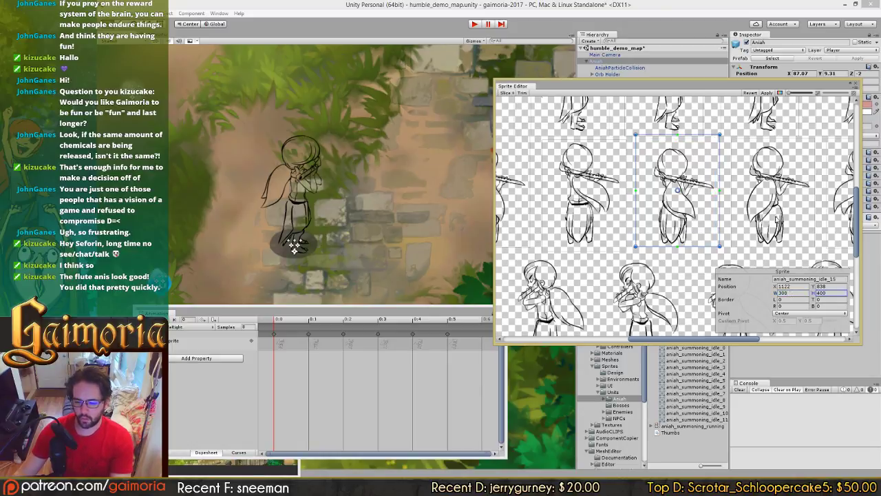
Step: Set the aniah_summoning_idle_16 slice's width to 300 and height to 400
{"action": "middle_click_drag", "start_coordinate": [773, 204], "coordinate": [668, 192]}
{"action": "left_click", "coordinate": [666, 191]}
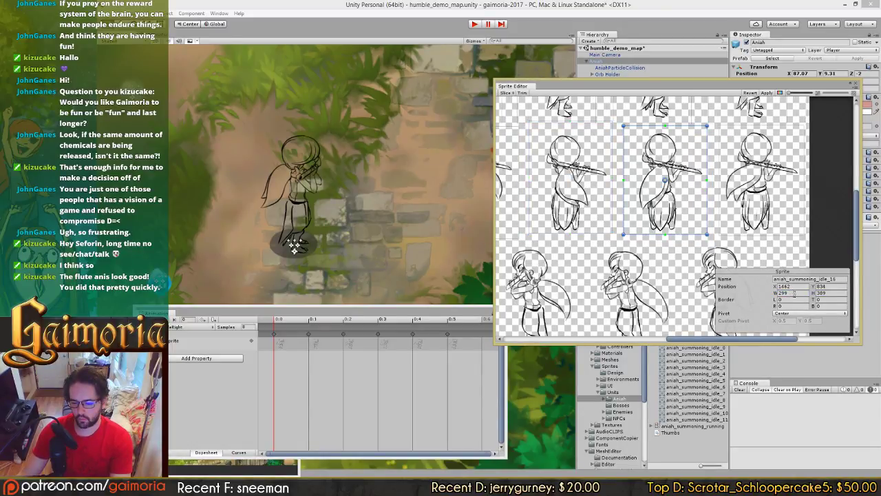
{"action": "type", "text": "300"}
{"action": "key", "text": "Tab"}
{"action": "type", "text": "400"}
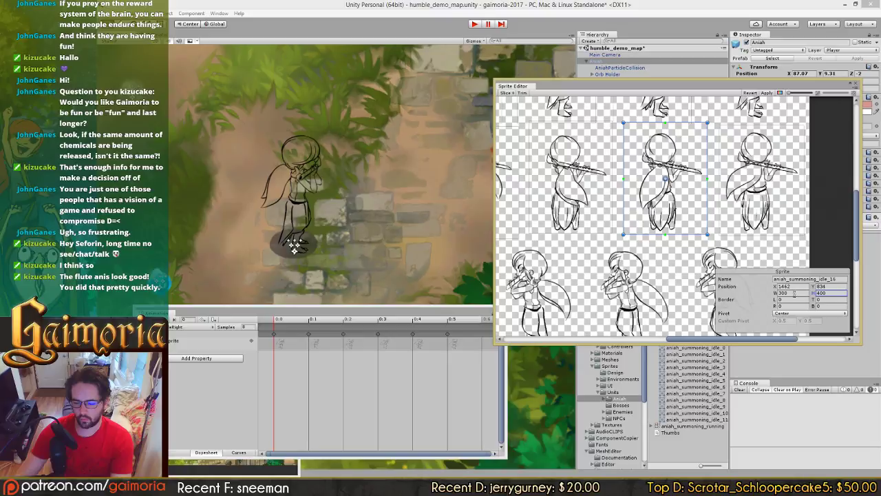
Step: Set the aniah_summoning_idle_17 slice's width to 300 and height to 400
{"action": "left_click", "coordinate": [775, 203]}
{"action": "left_click", "coordinate": [797, 295]}
{"action": "type", "text": "300"}
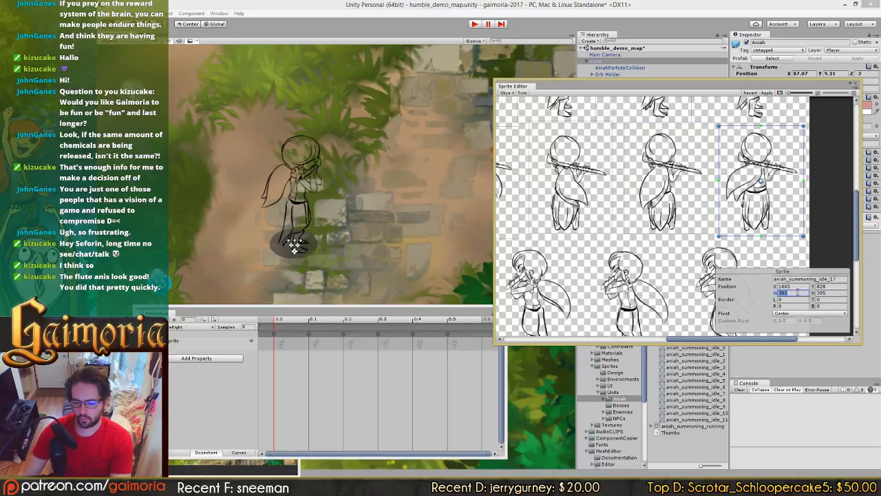
{"action": "key", "text": "Tab"}
{"action": "type", "text": "400"}
Step: Set the Y position of the aniah_summoning_idle_12 and aniah_summoning_idle_13 slices to 820
{"action": "middle_click_drag", "start_coordinate": [606, 180], "coordinate": [833, 191]}
{"action": "middle_click_drag", "start_coordinate": [502, 170], "coordinate": [635, 181]}
{"action": "left_click", "coordinate": [625, 181]}
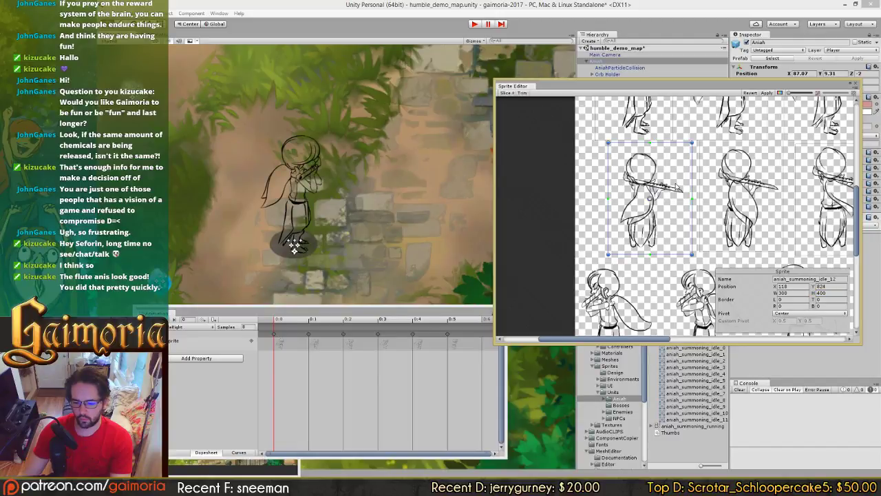
{"action": "mouse_move", "coordinate": [677, 185]}
{"action": "left_mouse_down"}
{"action": "mouse_move", "coordinate": [667, 185]}
{"action": "mouse_move", "coordinate": [677, 187]}
{"action": "left_mouse_up"}
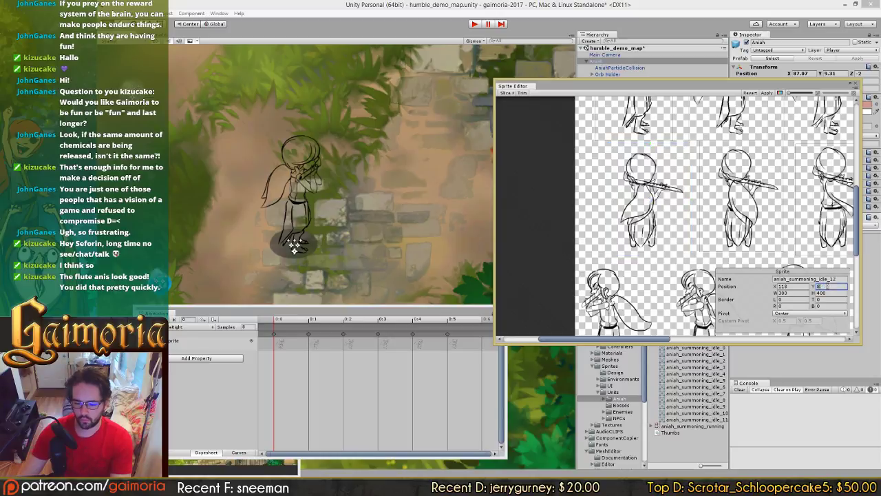
{"action": "type", "text": "820"}
{"action": "left_click", "coordinate": [770, 210]}
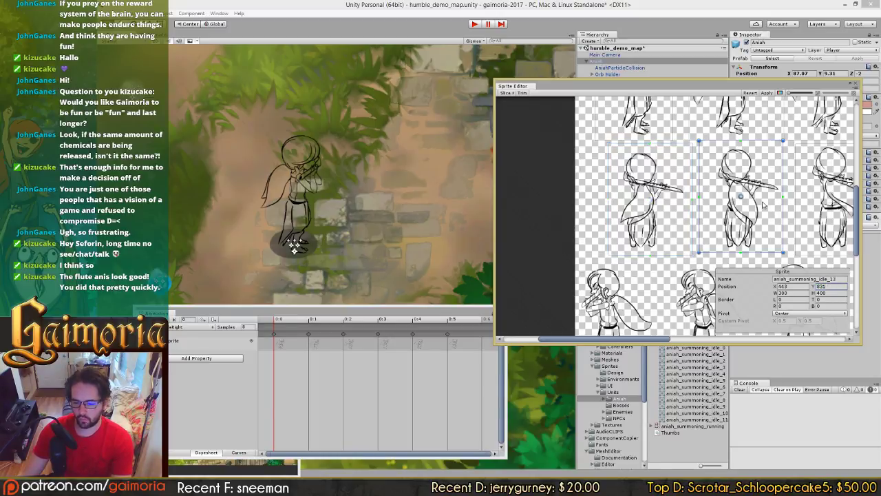
{"action": "left_click", "coordinate": [828, 286]}
{"action": "type", "text": "820"}
Step: Set the Y position of the aniah_summoning_idle_14 and aniah_summoning_idle_15 slices to 820
{"action": "middle_click_drag", "start_coordinate": [826, 231], "coordinate": [674, 225]}
{"action": "left_click", "coordinate": [712, 225]}
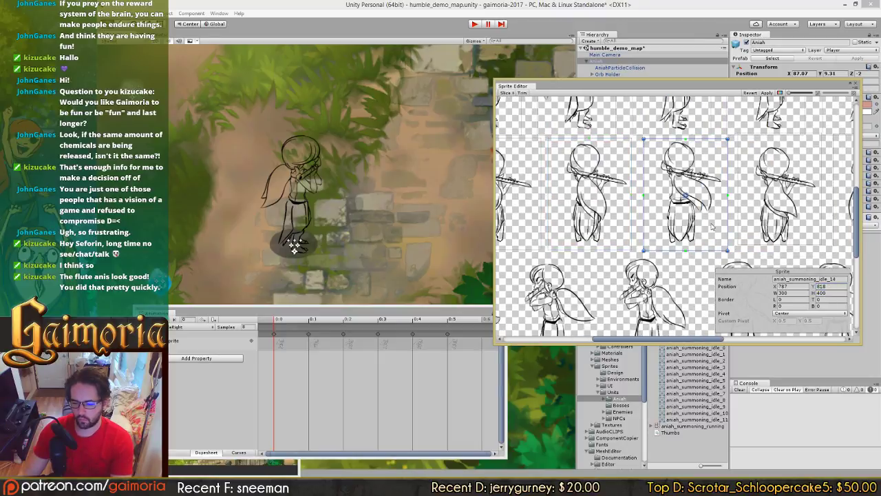
{"action": "middle_click_drag", "start_coordinate": [813, 227], "coordinate": [700, 227]}
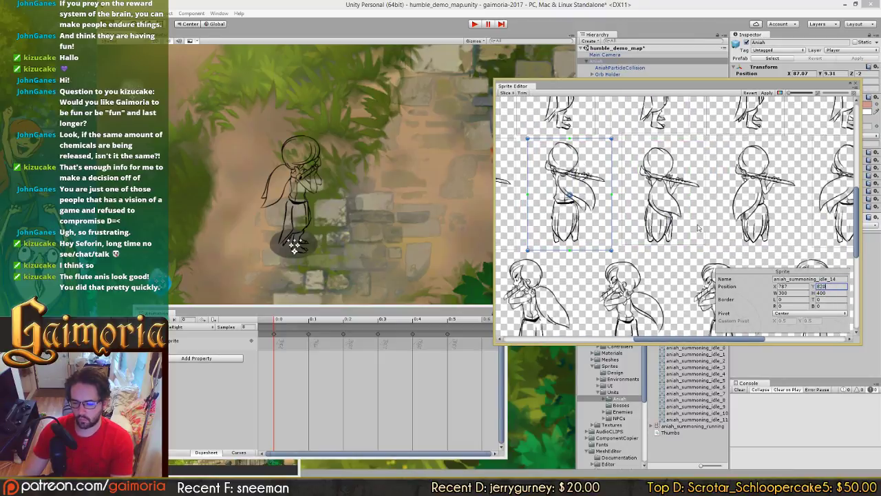
{"action": "left_click", "coordinate": [700, 228]}
Step: Set the Y position of the aniah_summoning_idle_16 and aniah_summoning_idle_17 slices to 820 and apply the slicing
{"action": "middle_click_drag", "start_coordinate": [792, 224], "coordinate": [678, 224]}
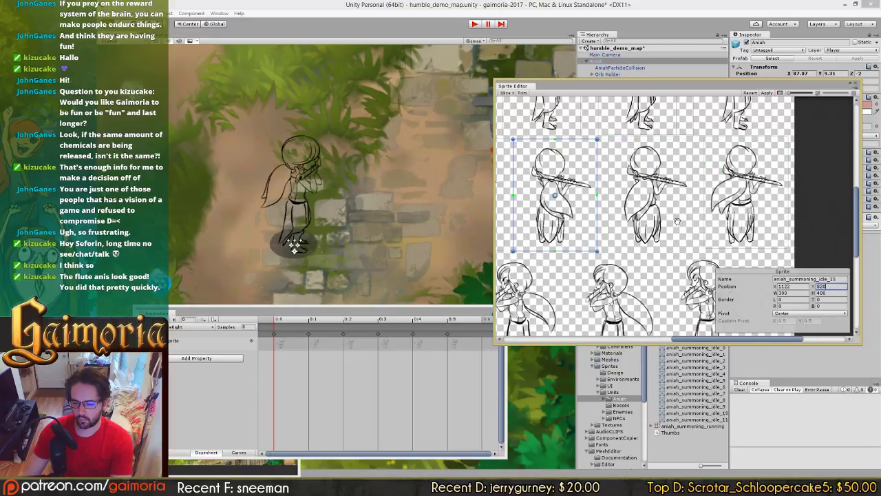
{"action": "left_click", "coordinate": [678, 224]}
{"action": "left_click", "coordinate": [761, 222]}
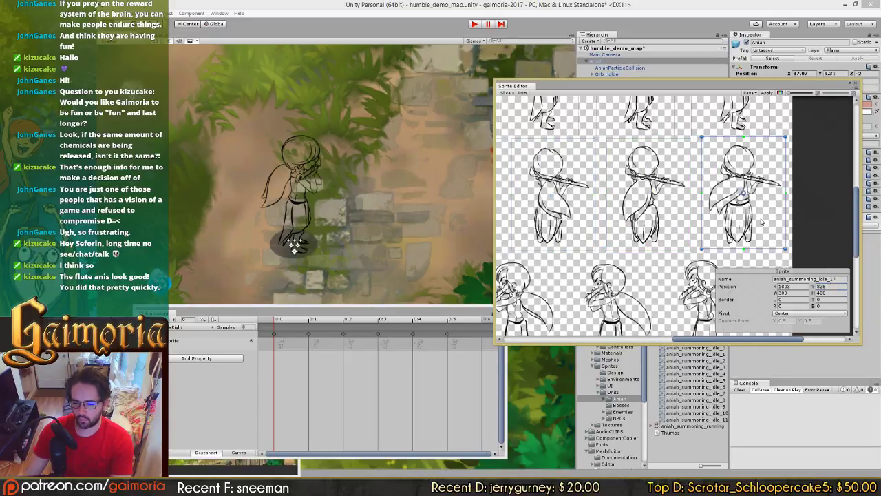
{"action": "left_click", "coordinate": [818, 287]}
{"action": "type", "text": "820"}
{"action": "middle_click_drag", "start_coordinate": [517, 155], "coordinate": [784, 166]}
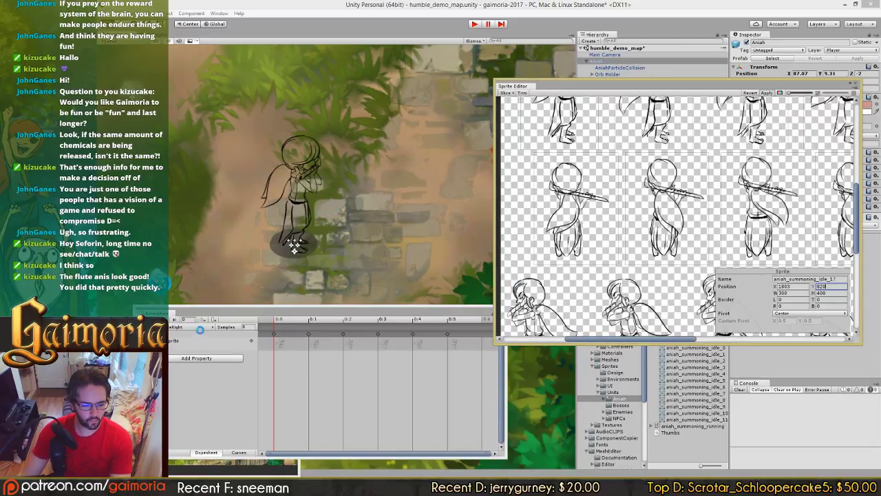
Step: Switch the animation to Aniah's upward-facing summoning idle clip and delete all its existing sprite keyframes
{"action": "left_click", "coordinate": [200, 327]}
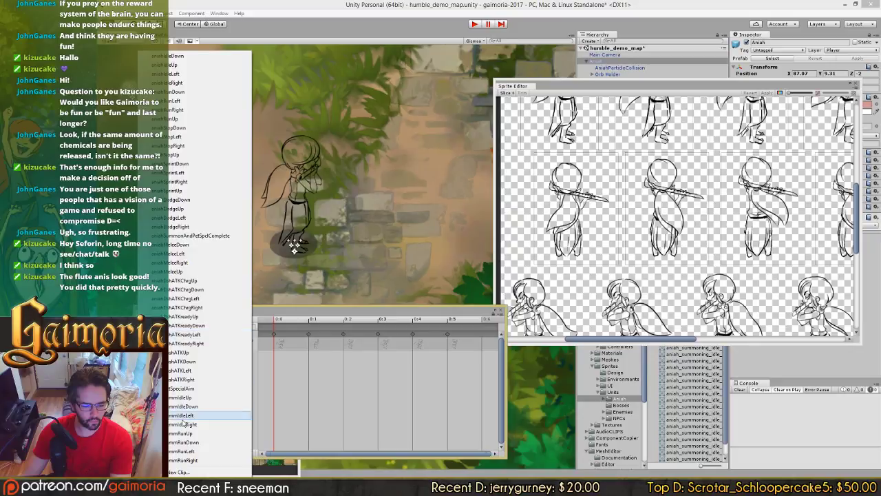
{"action": "left_click", "coordinate": [200, 402]}
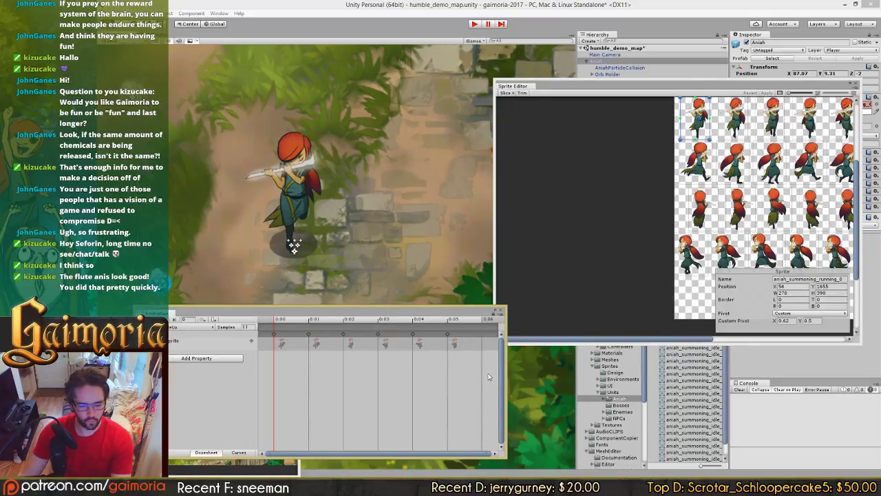
{"action": "left_click_drag", "start_coordinate": [484, 376], "coordinate": [259, 327]}
{"action": "key", "text": "Delete"}
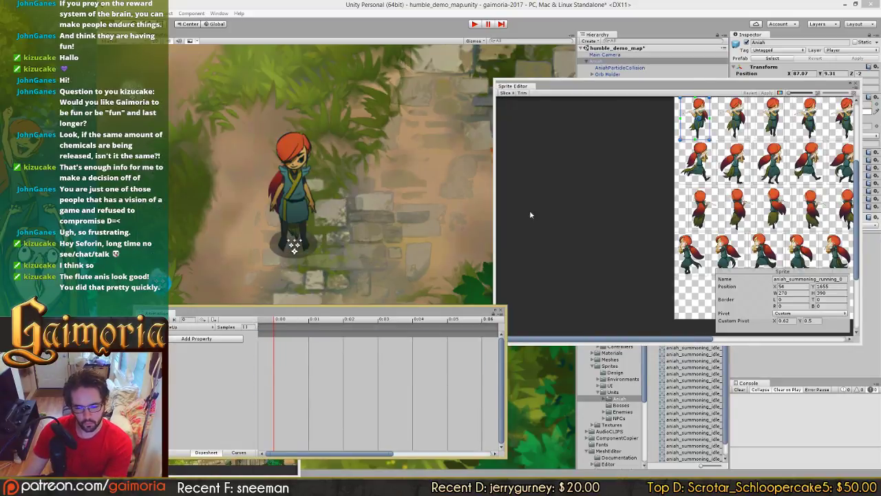
Step: Move the Sprite Editor clear of the Project browser and widen the browser so the sprite names fit
{"action": "left_click_drag", "start_coordinate": [619, 90], "coordinate": [327, 416]}
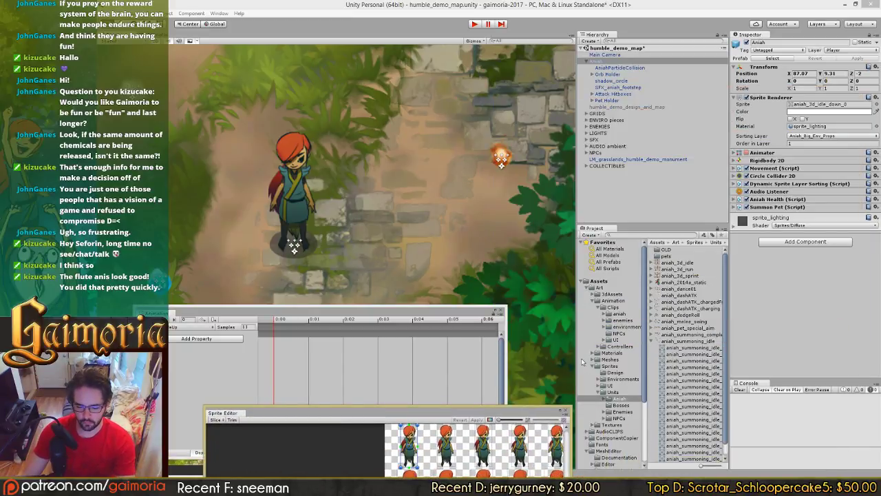
{"action": "left_click_drag", "start_coordinate": [583, 361], "coordinate": [569, 360]}
{"action": "middle_click_drag", "start_coordinate": [336, 244], "coordinate": [424, 239]}
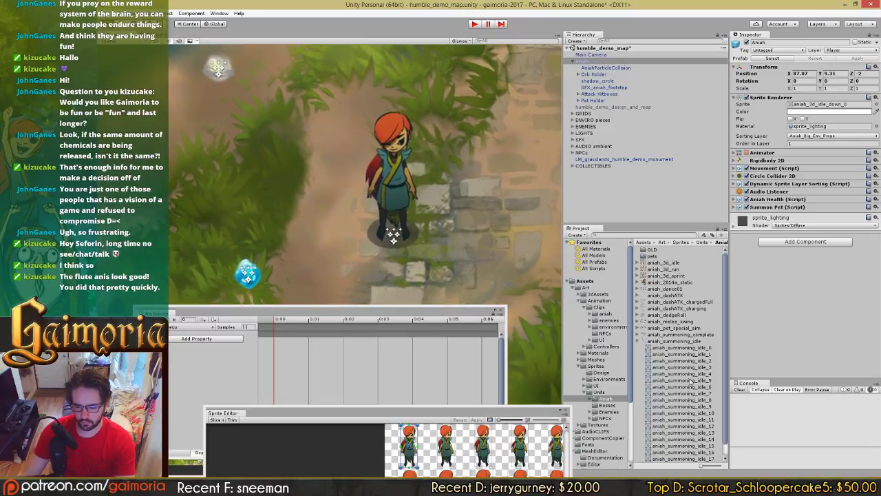
Step: Add sprites aniah_summoning_idle_12 through aniah_summoning_idle_17 as keyframes in the upward-facing summoning idle clip
{"action": "left_click", "coordinate": [689, 419]}
{"action": "key", "text": "Down"}
{"action": "key", "text": "Down"}
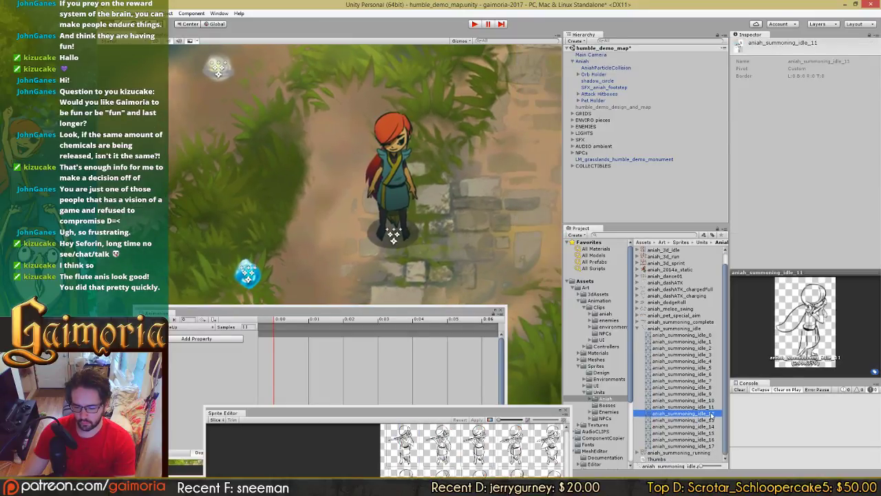
{"action": "key", "text": "Up"}
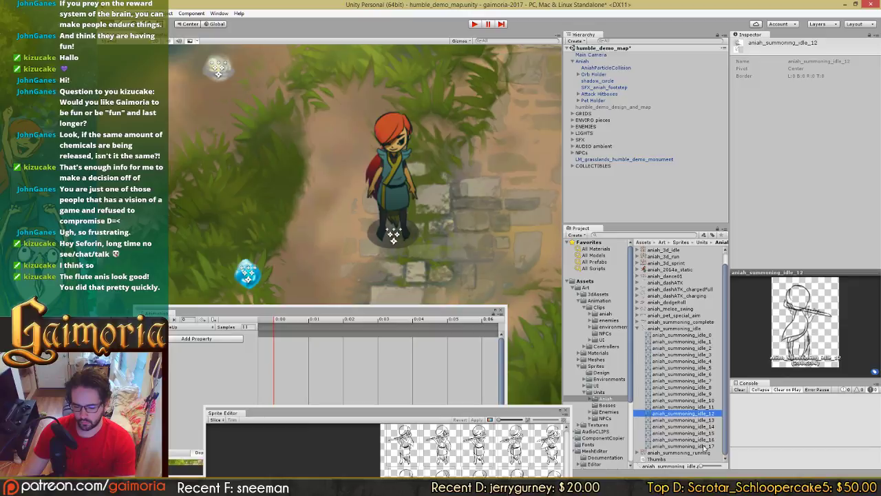
{"action": "left_click", "coordinate": [706, 446], "text": "shift"}
{"action": "mouse_move", "coordinate": [684, 416]}
{"action": "left_mouse_down"}
{"action": "mouse_move", "coordinate": [516, 402]}
{"action": "mouse_move", "coordinate": [290, 353]}
{"action": "left_mouse_up"}
Step: Set the clip's sample rate to 8 and preview the animation in the scene
{"action": "left_click", "coordinate": [252, 328]}
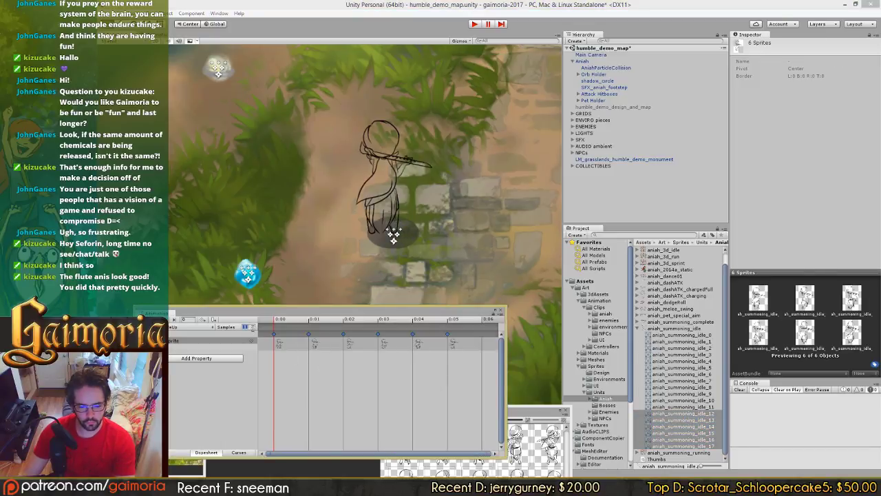
{"action": "type", "text": "8"}
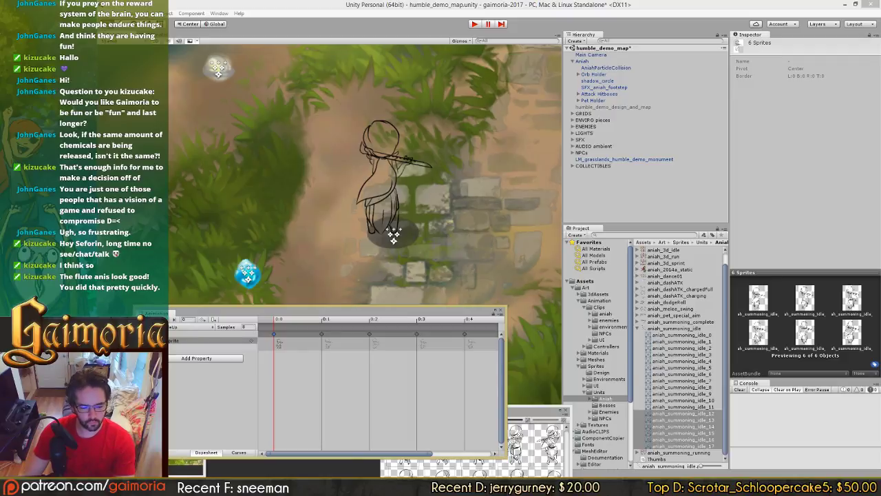
{"action": "left_click", "coordinate": [152, 319]}
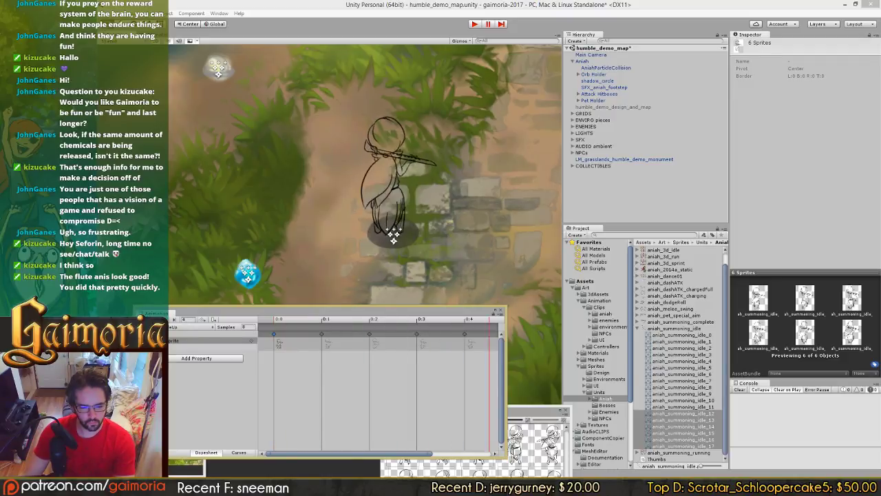
{"action": "left_click", "coordinate": [291, 321]}
Step: Examine the aniah_summoning_idle_12 slice and its centre pivot up close, with the Sprite Editor beside the character in the scene
{"action": "left_click_drag", "start_coordinate": [521, 411], "coordinate": [704, 135]}
{"action": "middle_click_drag", "start_coordinate": [623, 230], "coordinate": [528, 240]}
{"action": "scroll", "coordinate": [527, 241], "scroll_direction": "up", "scroll_amount": 8}
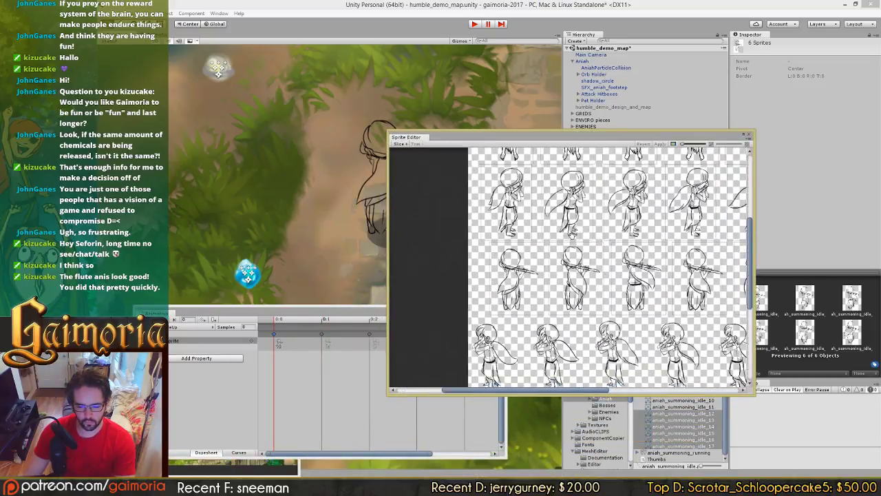
{"action": "left_click", "coordinate": [565, 250]}
{"action": "scroll", "coordinate": [565, 250], "scroll_direction": "up", "scroll_amount": 3}
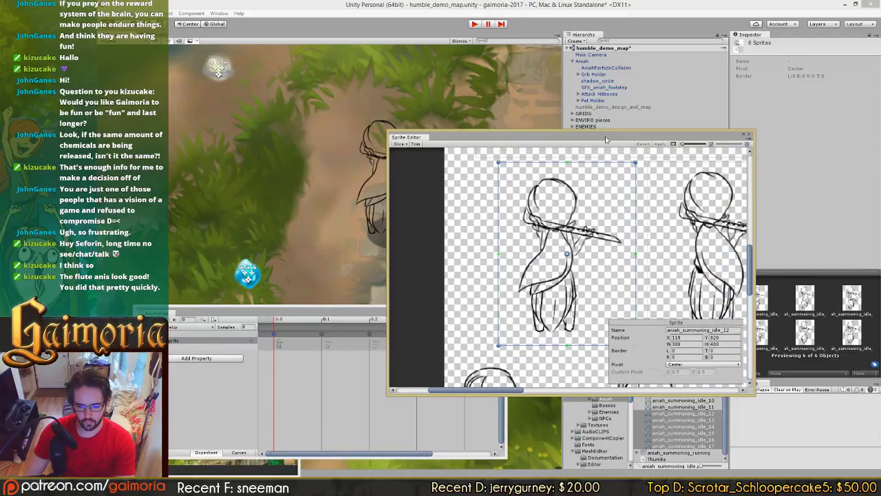
{"action": "left_click_drag", "start_coordinate": [605, 140], "coordinate": [742, 137]}
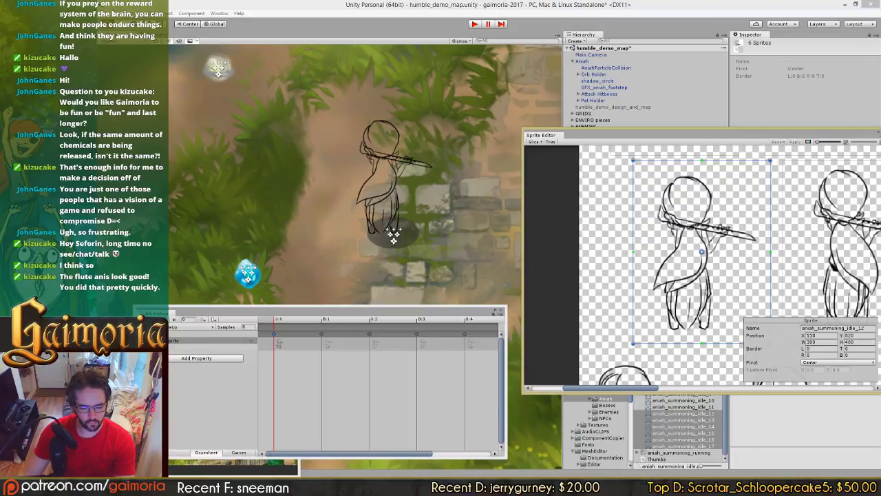
Step: Switch to Spotify, skip to the next track of the Hyper Light Drifter album, and return to Unity
{"action": "left_click", "coordinate": [310, 486]}
{"action": "scroll", "coordinate": [458, 339], "scroll_direction": "down", "scroll_amount": 1}
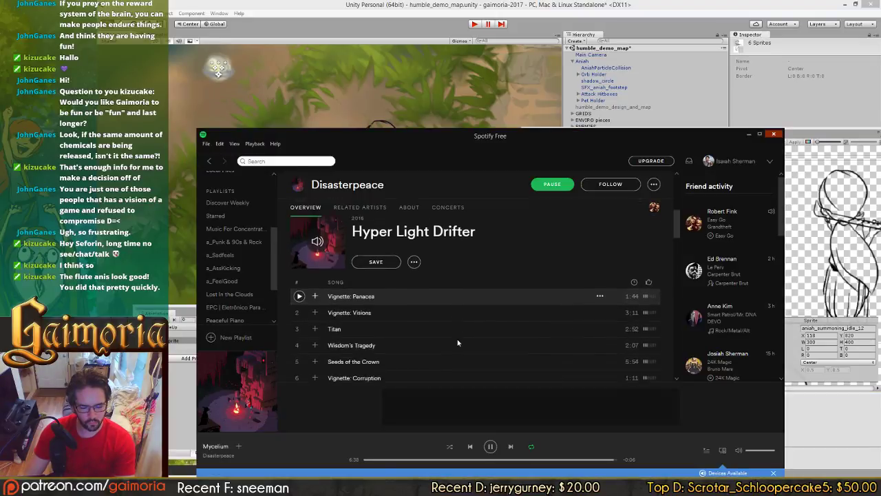
{"action": "scroll", "coordinate": [458, 341], "scroll_direction": "down", "scroll_amount": 8}
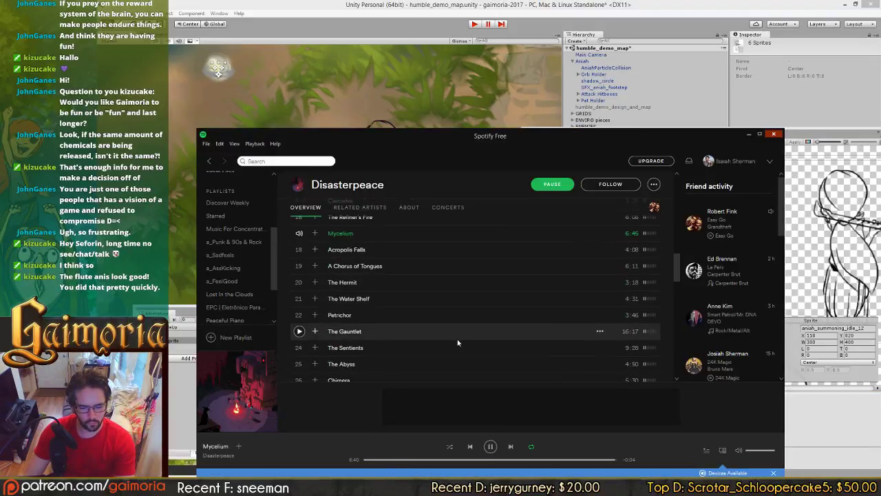
{"action": "left_click", "coordinate": [510, 446]}
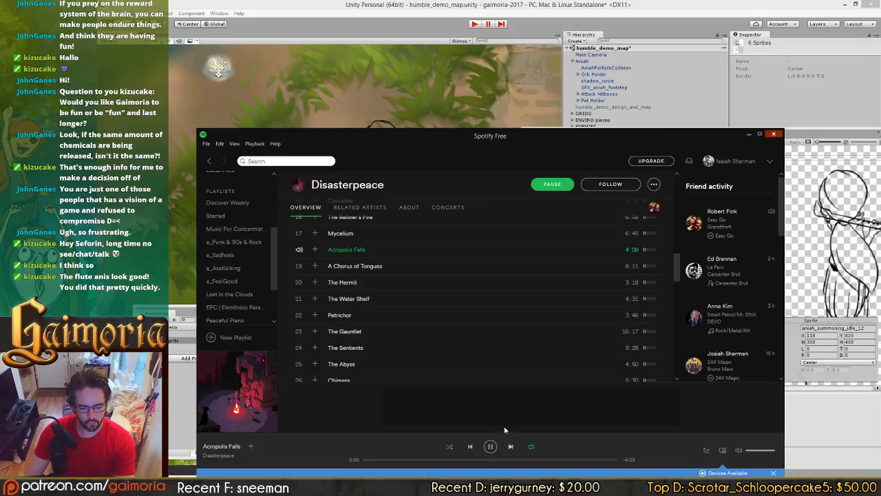
{"action": "left_click", "coordinate": [480, 16]}
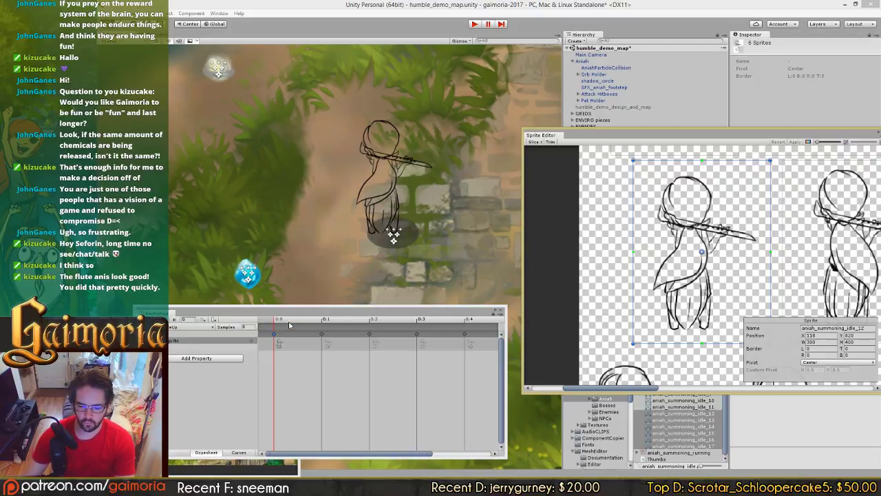
Step: Compare the character's placement in the regular upward idle clip, then return to the upward summoning idle clip
{"action": "mouse_move", "coordinate": [289, 325]}
{"action": "left_mouse_down"}
{"action": "mouse_move", "coordinate": [451, 327]}
{"action": "mouse_move", "coordinate": [287, 329]}
{"action": "left_mouse_up"}
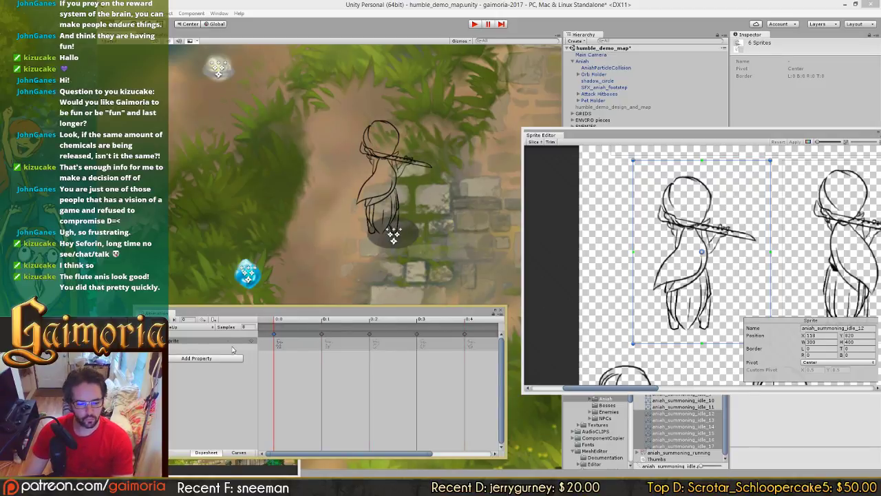
{"action": "left_click", "coordinate": [181, 328]}
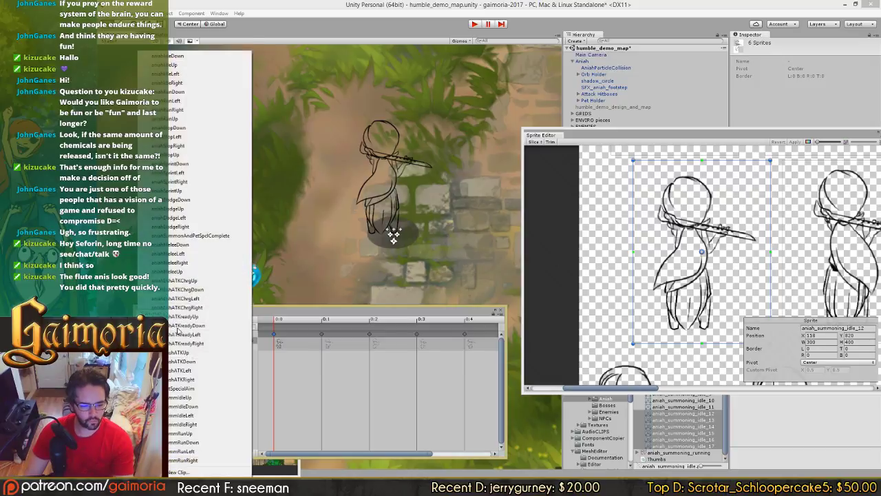
{"action": "left_click", "coordinate": [212, 64]}
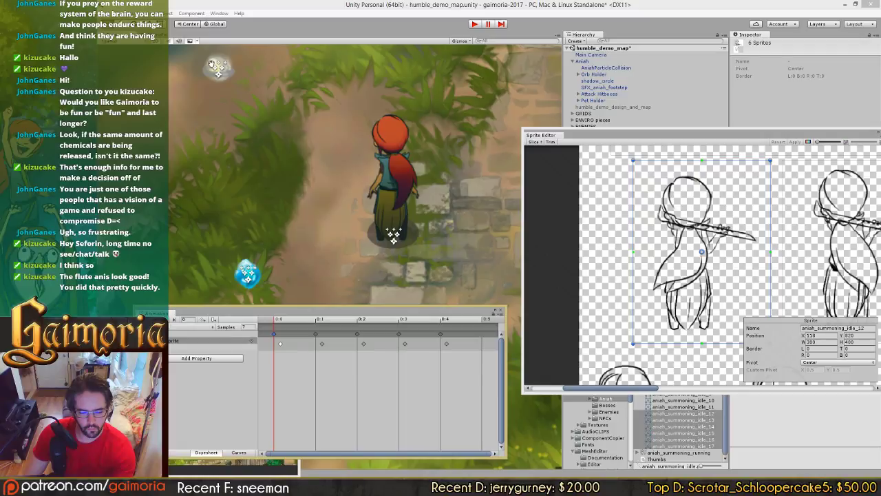
{"action": "left_click", "coordinate": [196, 329]}
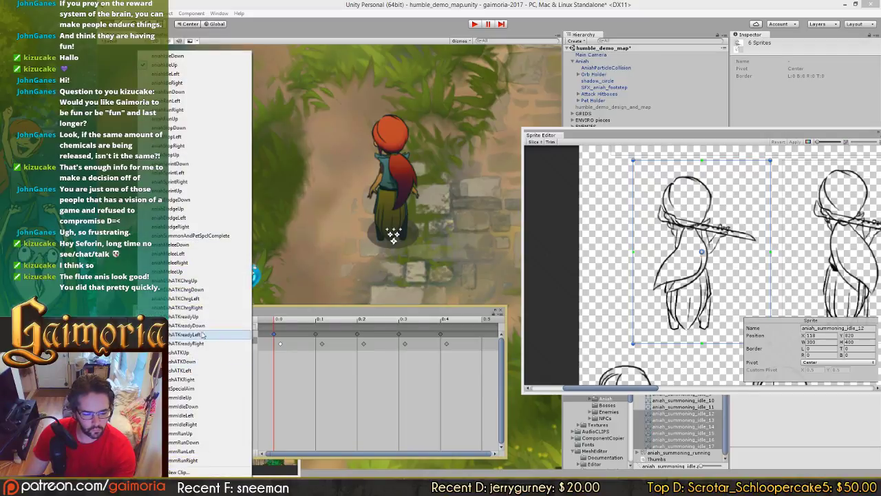
{"action": "left_click", "coordinate": [198, 398]}
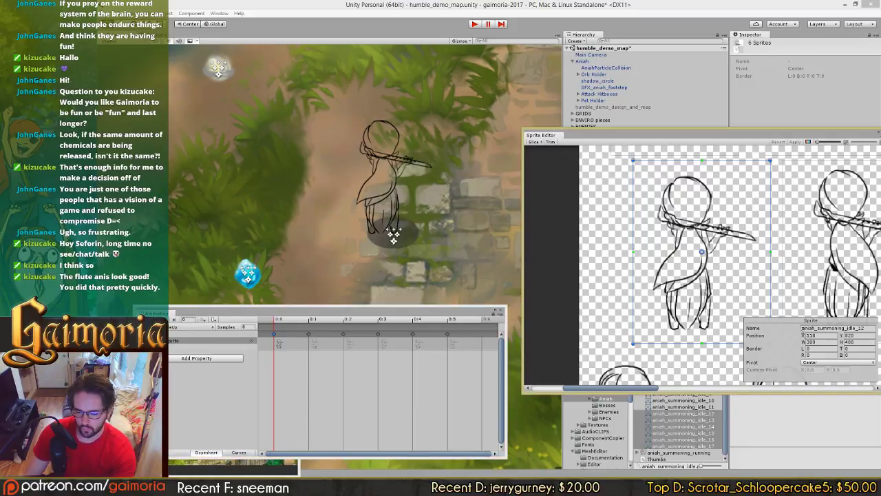
Step: Move the aniah_summoning_idle_12 slice to X 105, Y 828 and apply the change
{"action": "left_click", "coordinate": [804, 335]}
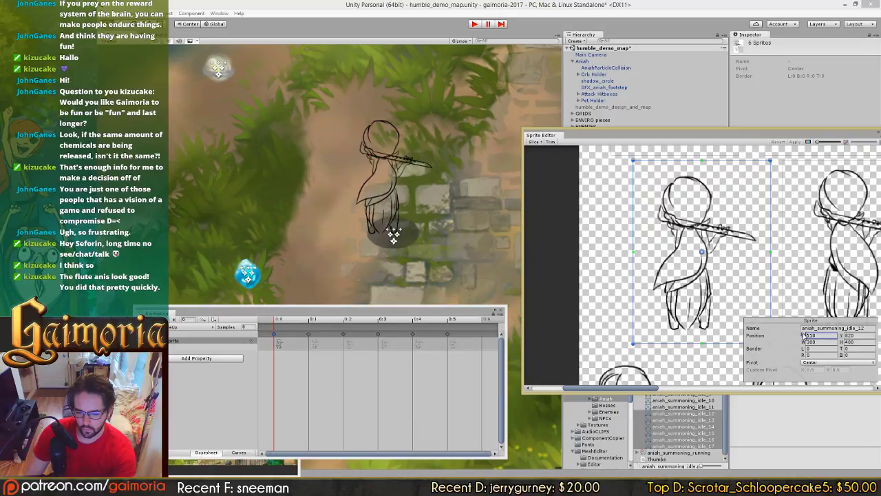
{"action": "left_click_drag", "start_coordinate": [801, 335], "coordinate": [796, 336]}
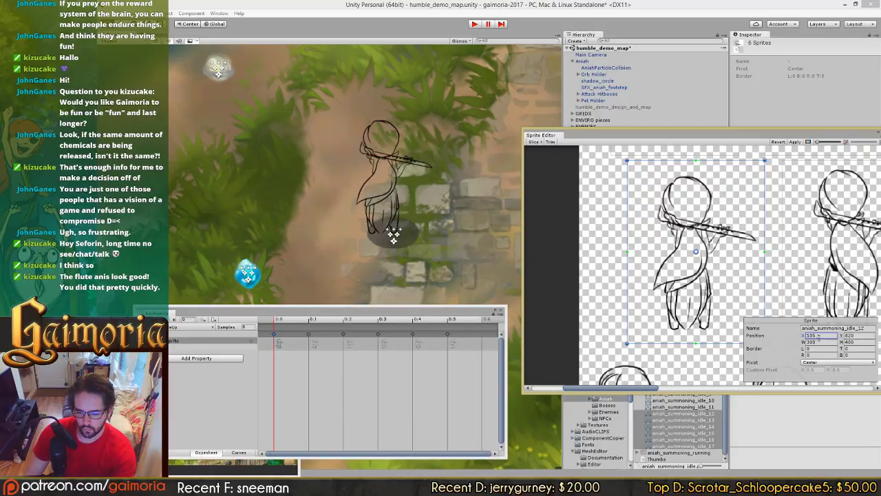
{"action": "left_click", "coordinate": [843, 335]}
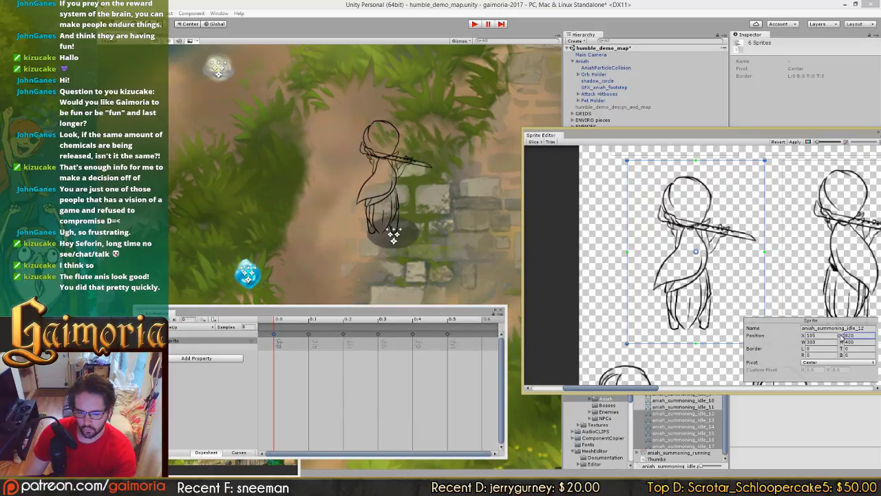
{"action": "left_click_drag", "start_coordinate": [841, 336], "coordinate": [847, 337]}
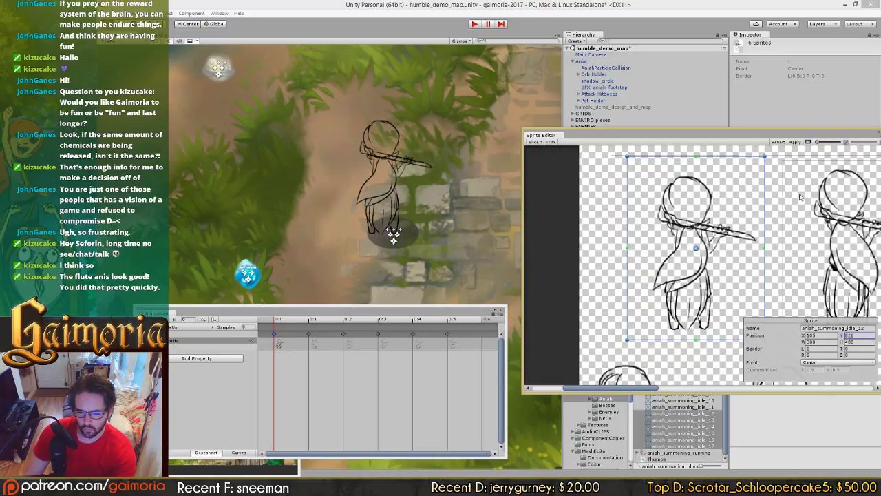
{"action": "left_click", "coordinate": [795, 142]}
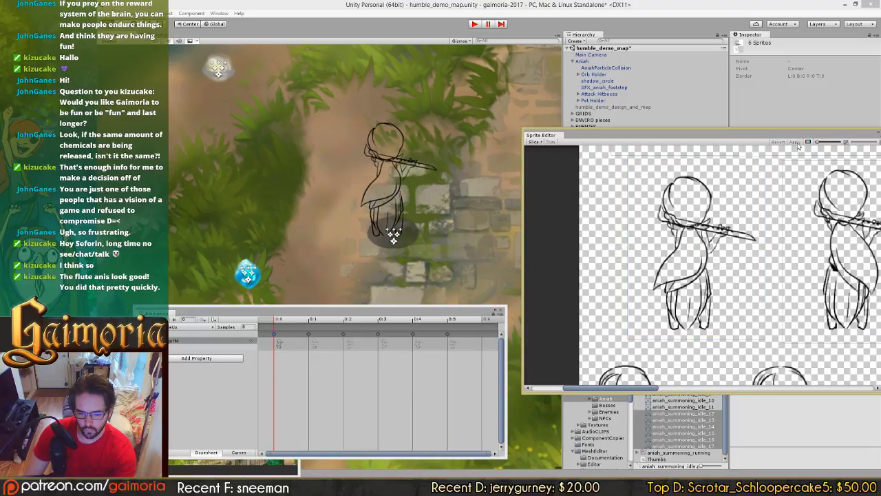
Step: Nudge the aniah_summoning_idle_12 slice through X 102, Y 832 to X 94, applying each adjustment
{"action": "left_click", "coordinate": [727, 266]}
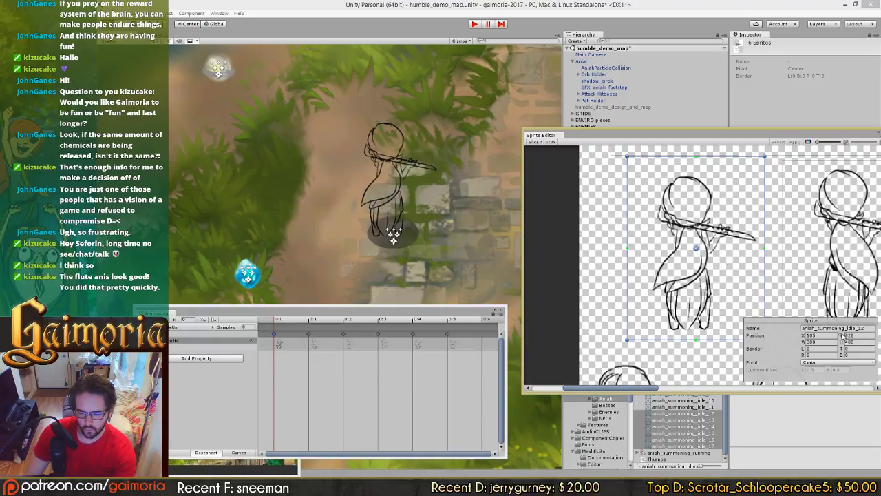
{"action": "left_click_drag", "start_coordinate": [845, 335], "coordinate": [800, 336]}
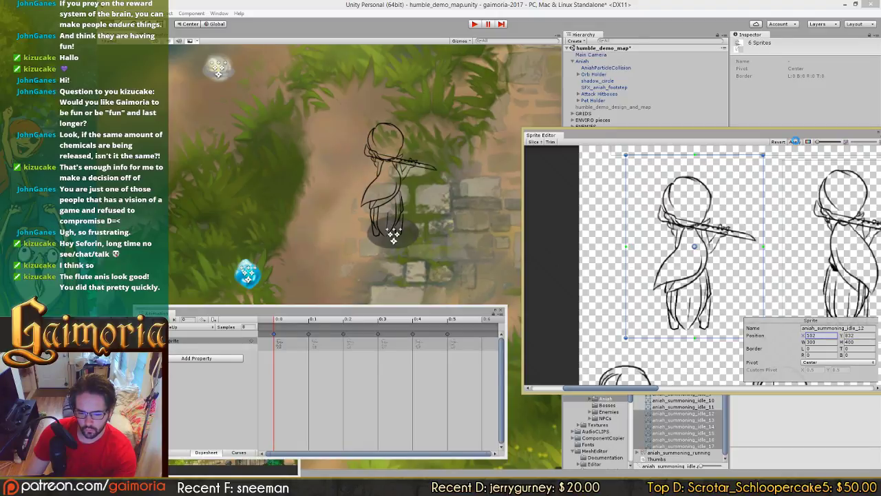
{"action": "left_click", "coordinate": [795, 141]}
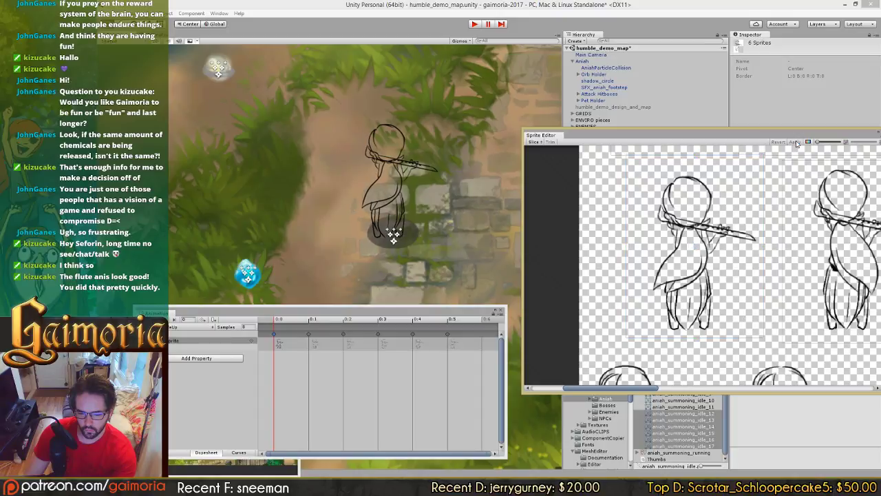
{"action": "left_click", "coordinate": [741, 259]}
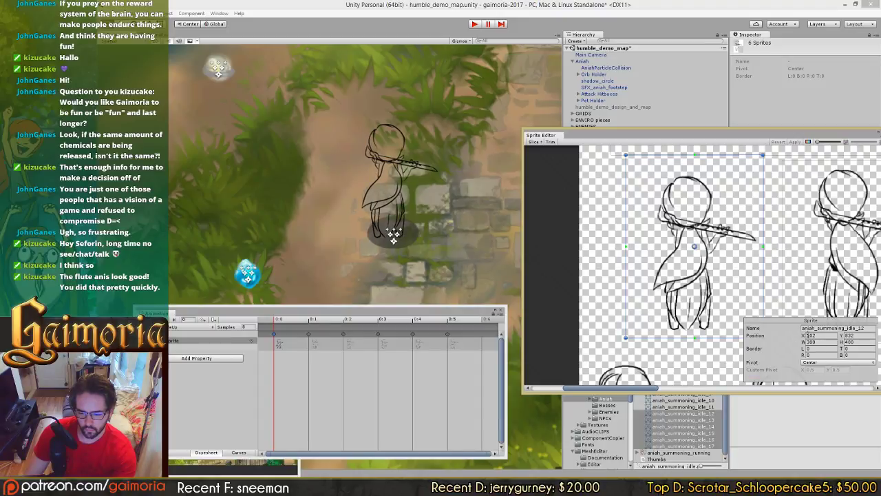
{"action": "left_click_drag", "start_coordinate": [804, 335], "coordinate": [800, 336]}
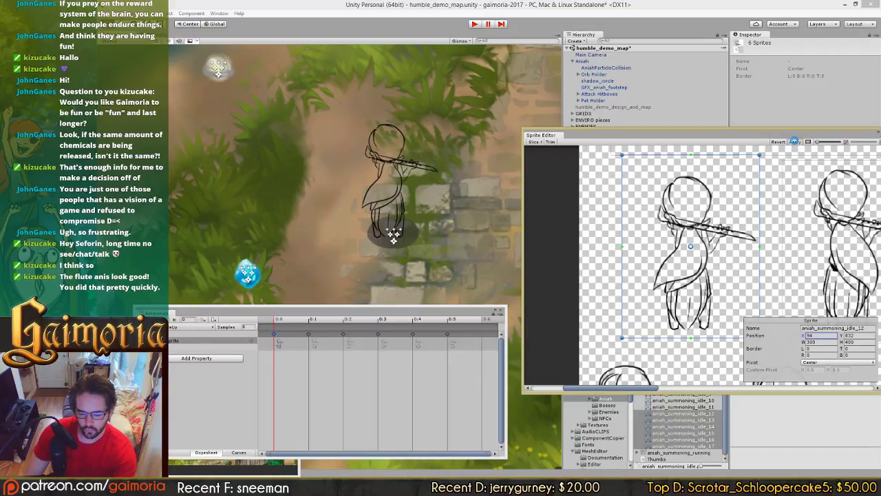
{"action": "left_click", "coordinate": [795, 141]}
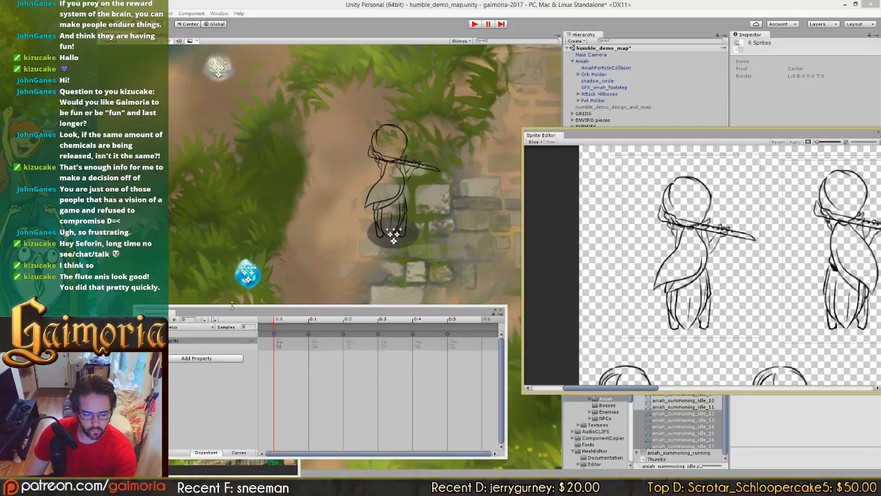
Step: Compare the adjusted sketch's placement with the regular upward idle clip and return to the upward summoning idle clip
{"action": "left_click", "coordinate": [193, 326]}
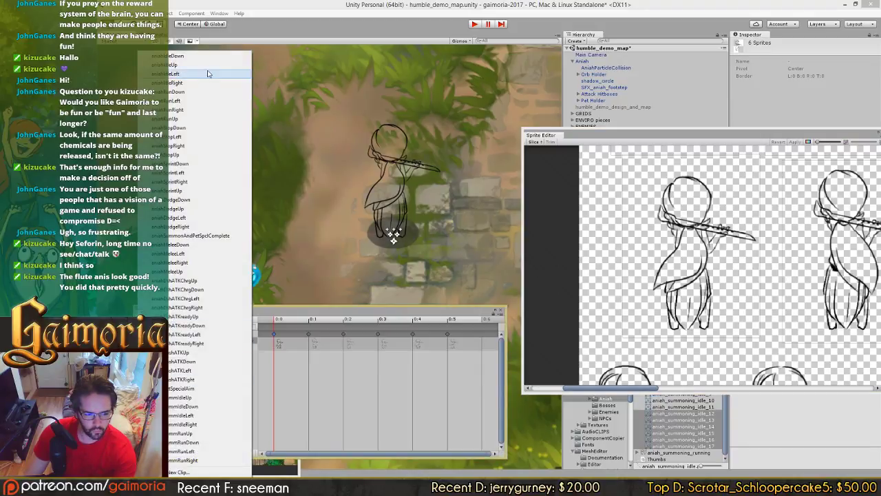
{"action": "left_click", "coordinate": [208, 67]}
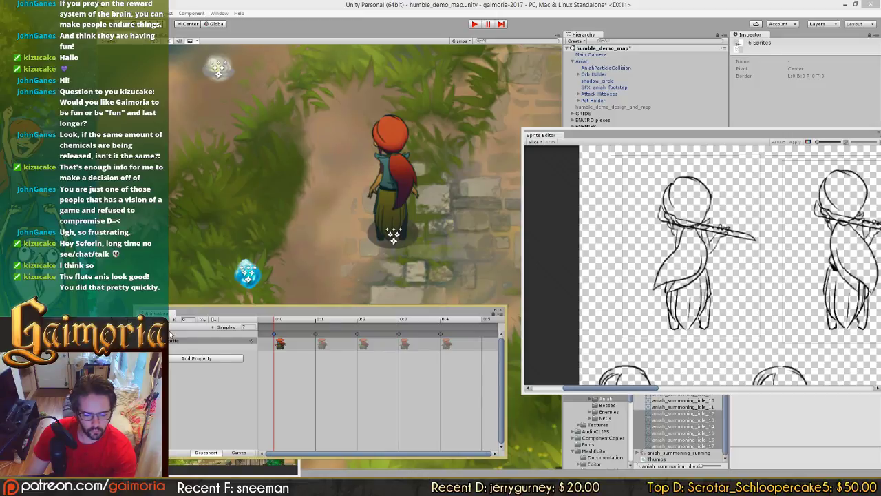
{"action": "left_click", "coordinate": [177, 328]}
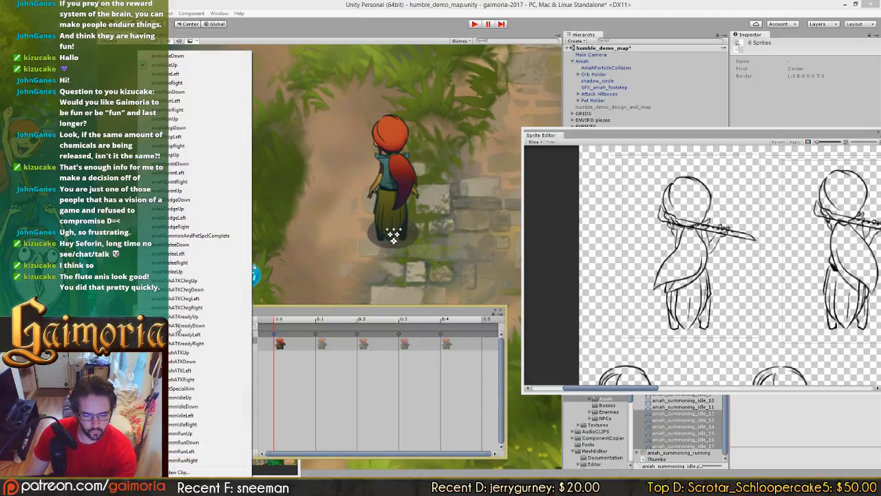
{"action": "left_click", "coordinate": [197, 398]}
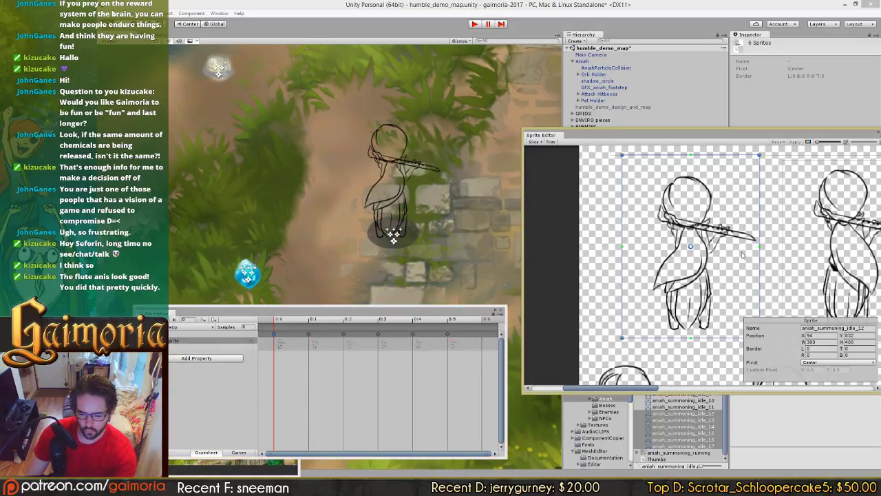
Step: Set the Y position of the aniah_summoning_idle_12 slice to 839, refine it to 843, and apply each change
{"action": "left_click_drag", "start_coordinate": [841, 338], "coordinate": [847, 339]}
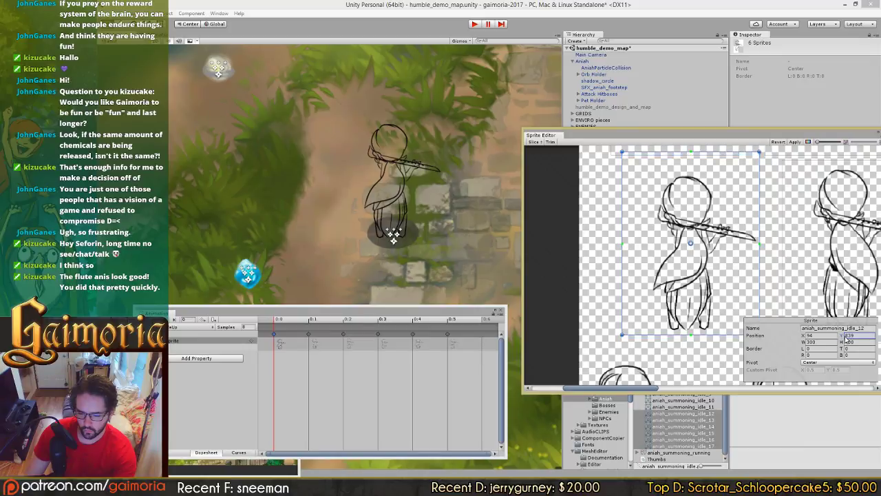
{"action": "left_click", "coordinate": [795, 142]}
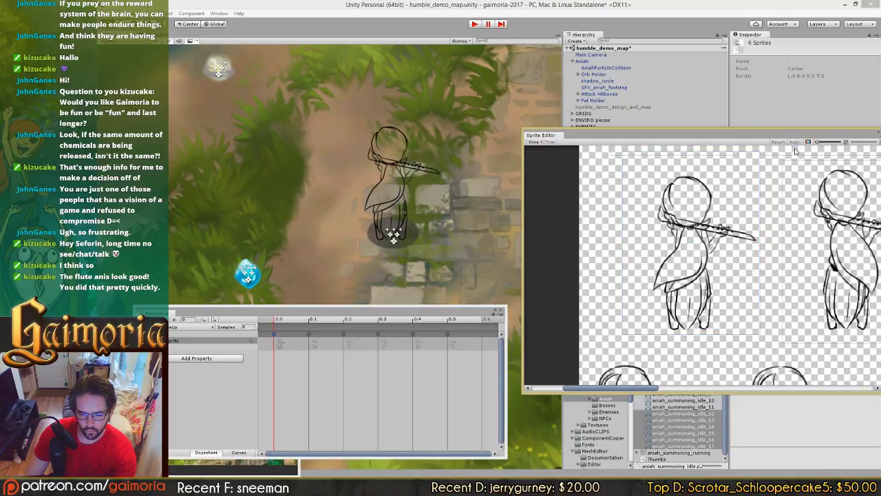
{"action": "left_click", "coordinate": [742, 195]}
{"action": "left_click", "coordinate": [853, 340]}
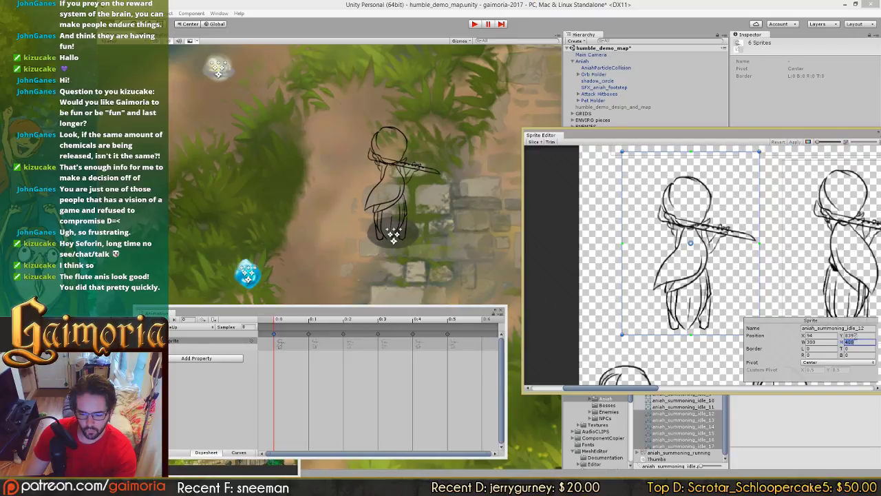
{"action": "left_click_drag", "start_coordinate": [856, 336], "coordinate": [820, 334]}
{"action": "type", "text": "8"}
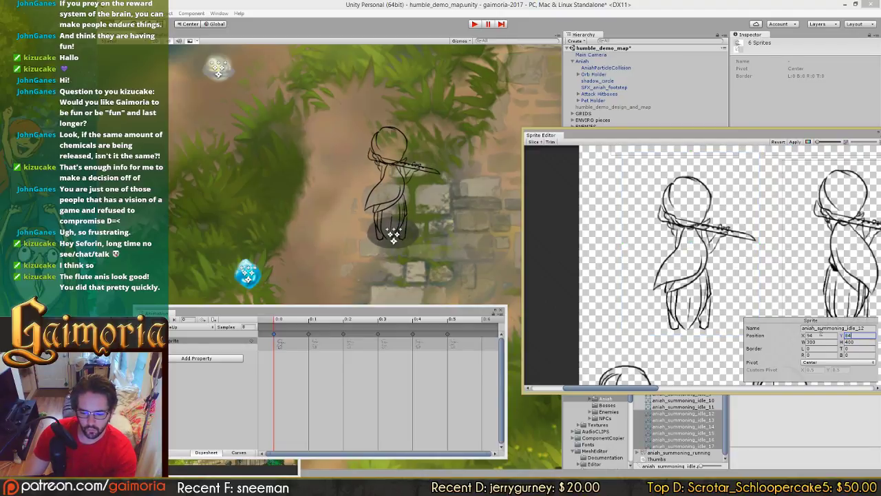
{"action": "type", "text": "43"}
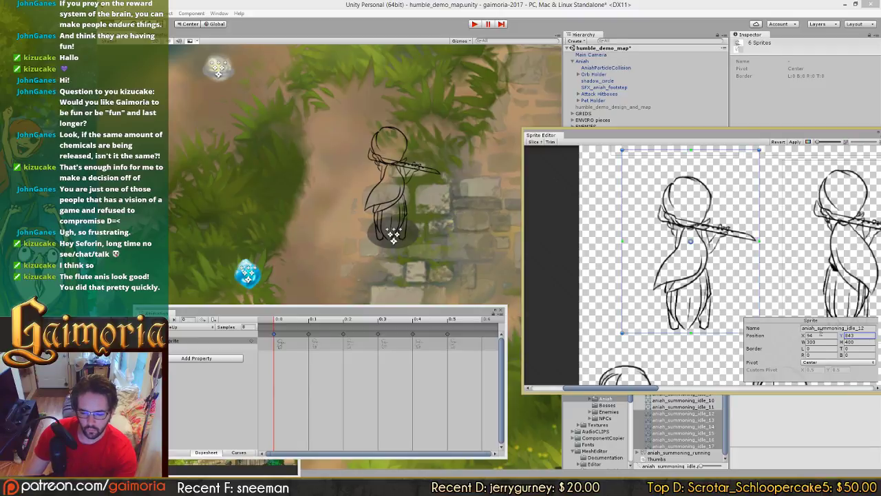
{"action": "left_click", "coordinate": [794, 142]}
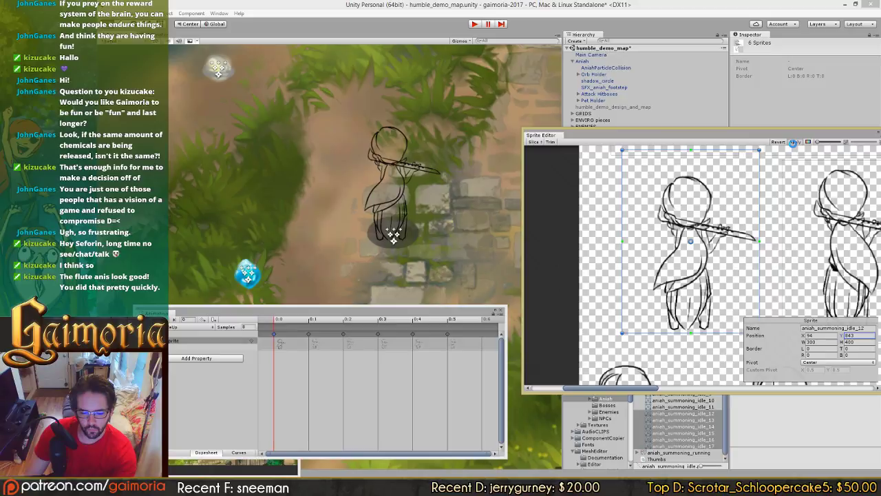
Step: Try to give slices aniah_summoning_idle_13 and aniah_summoning_idle_14 the same Y position as aniah_summoning_idle_12
{"action": "left_click", "coordinate": [728, 247]}
{"action": "left_click", "coordinate": [861, 336]}
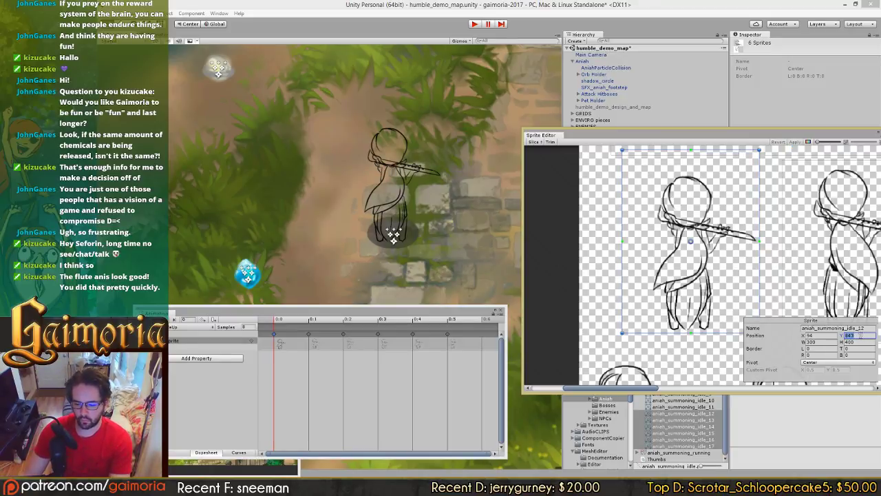
{"action": "type", "text": "845"}
{"action": "middle_click_drag", "start_coordinate": [854, 259], "coordinate": [671, 241]}
{"action": "left_click", "coordinate": [671, 241]}
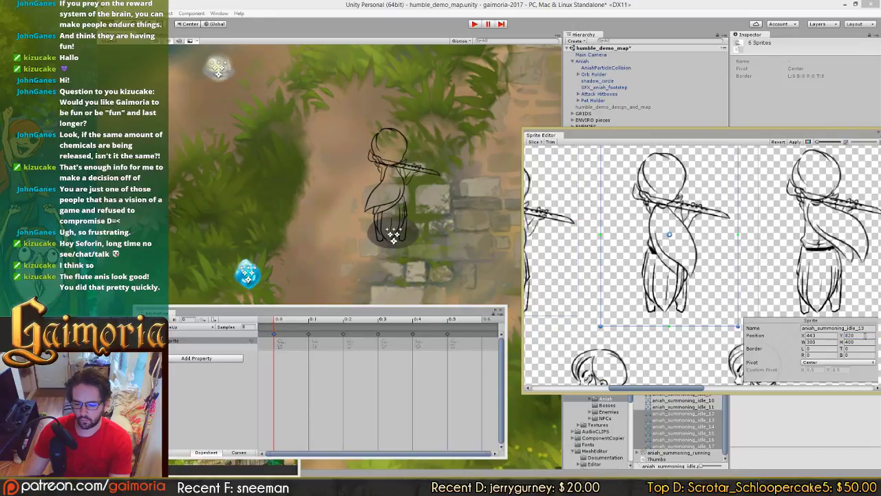
{"action": "scroll", "coordinate": [682, 244], "scroll_direction": "down", "scroll_amount": 4}
{"action": "left_click", "coordinate": [707, 256]}
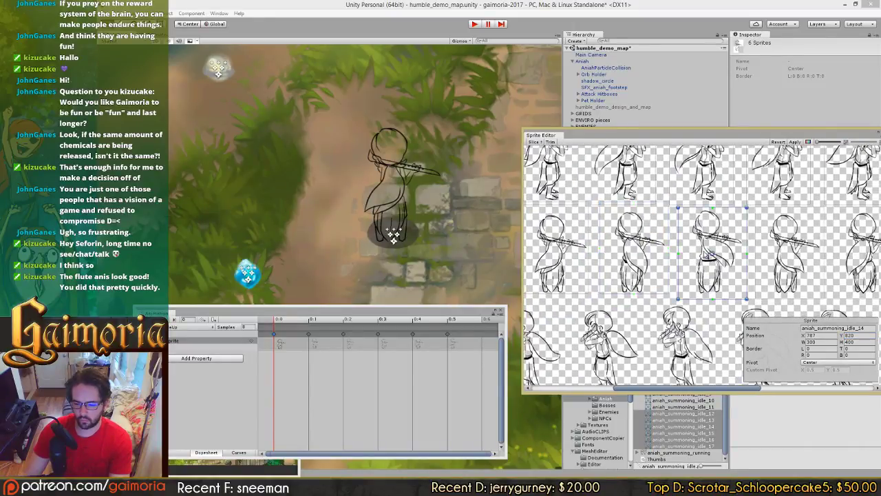
Step: Try to set the Y position of slices aniah_summoning_idle_15 through aniah_summoning_idle_17 to 843
{"action": "left_click", "coordinate": [803, 269]}
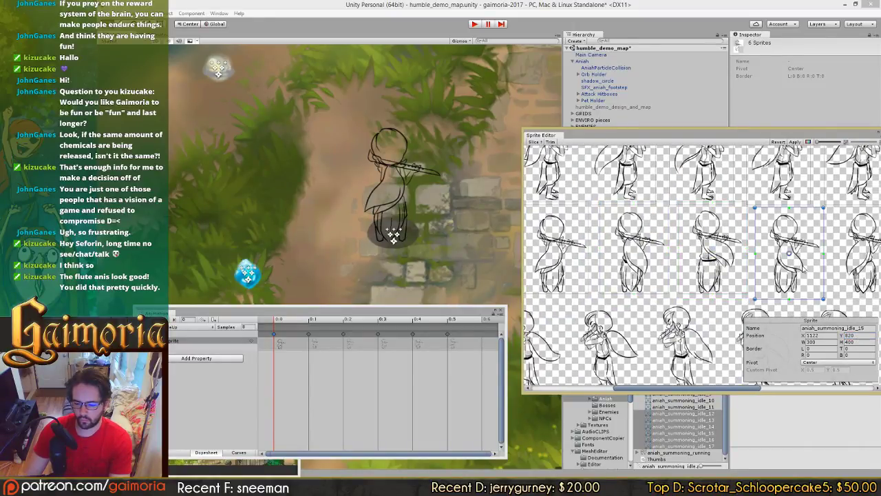
{"action": "left_click", "coordinate": [855, 336]}
{"action": "type", "text": "845"}
{"action": "middle_click_drag", "start_coordinate": [869, 274], "coordinate": [750, 263]}
{"action": "left_click", "coordinate": [750, 263]}
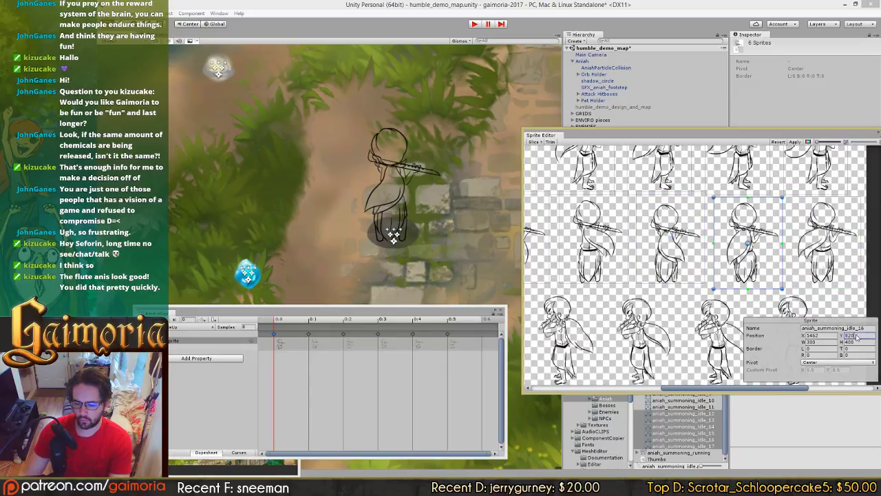
{"action": "left_click", "coordinate": [829, 281]}
{"action": "left_click", "coordinate": [859, 335]}
{"action": "type", "text": "843"}
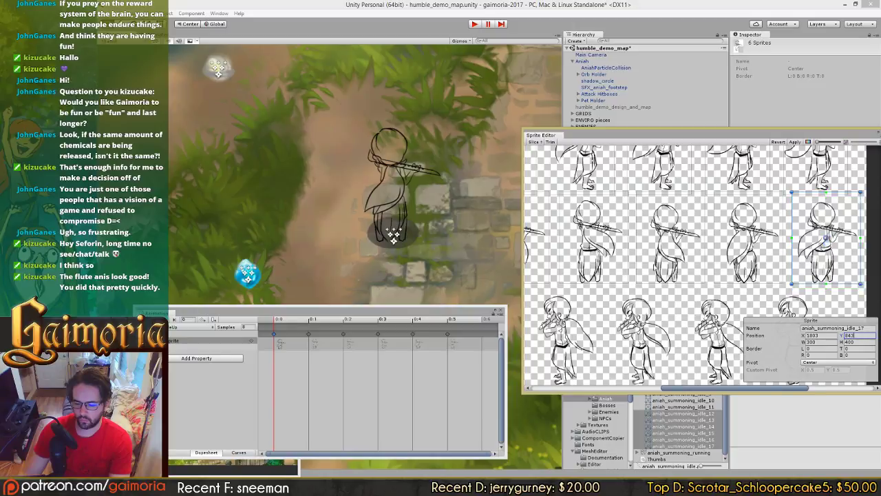
Step: Try reducing the height of the aniah_summoning_idle_17 slice to 395 and to 390
{"action": "scroll", "coordinate": [630, 234], "scroll_direction": "up", "scroll_amount": 4}
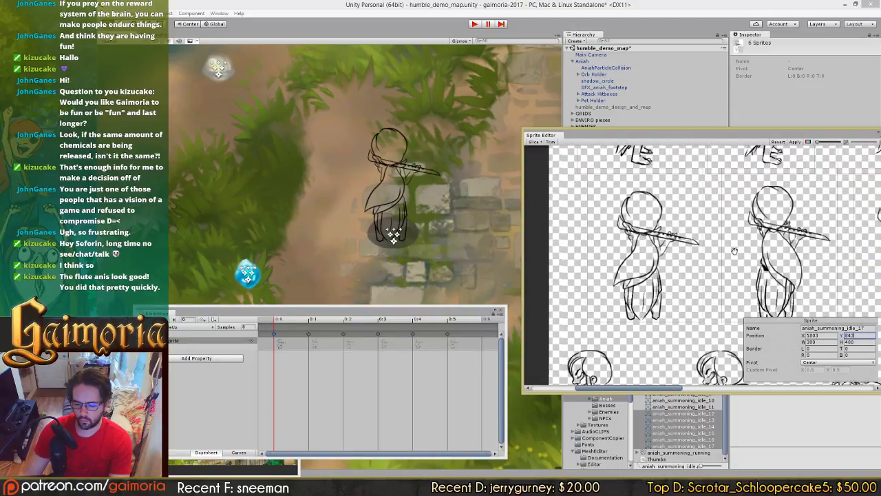
{"action": "scroll", "coordinate": [629, 234], "scroll_direction": "down", "scroll_amount": 4}
{"action": "scroll", "coordinate": [704, 254], "scroll_direction": "up", "scroll_amount": 1}
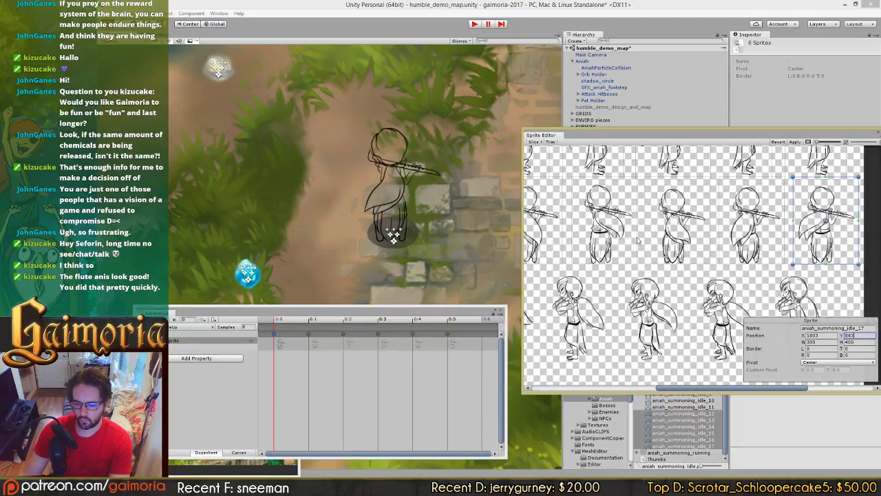
{"action": "middle_click_drag", "start_coordinate": [638, 240], "coordinate": [750, 241]}
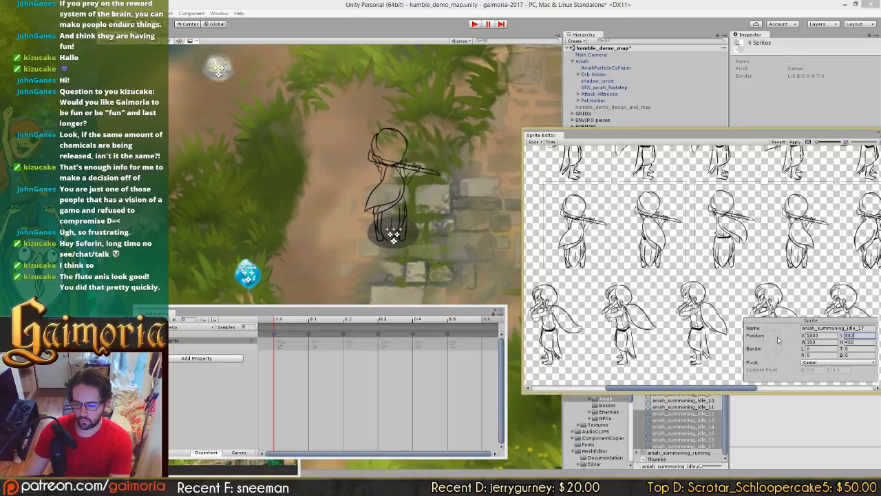
{"action": "left_click", "coordinate": [852, 342]}
{"action": "type", "text": "395"}
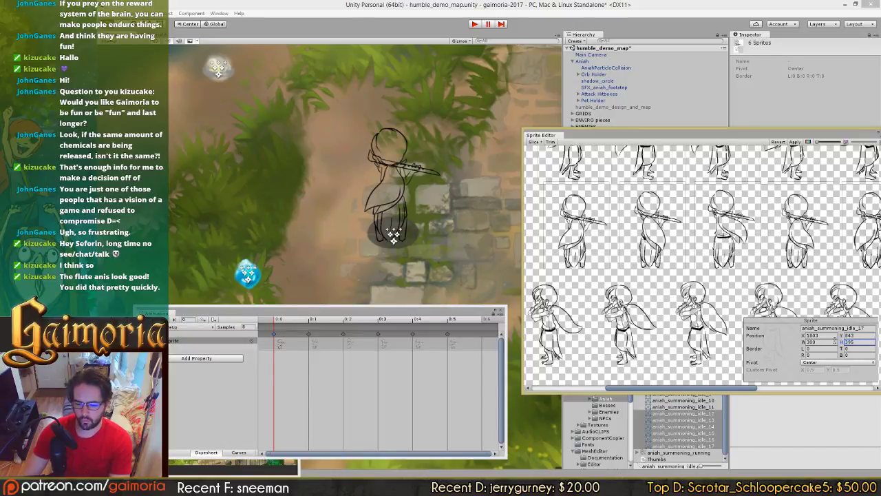
{"action": "key", "text": "Return"}
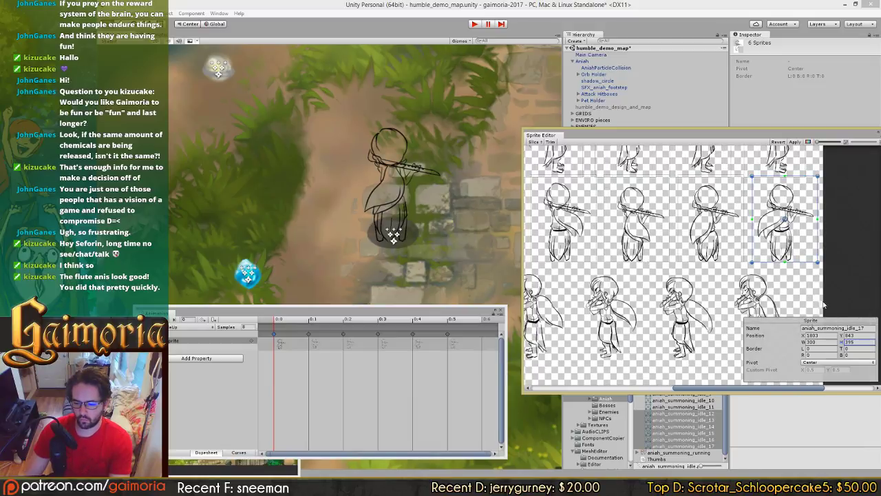
{"action": "left_click_drag", "start_coordinate": [860, 342], "coordinate": [834, 342]}
{"action": "type", "text": "390"}
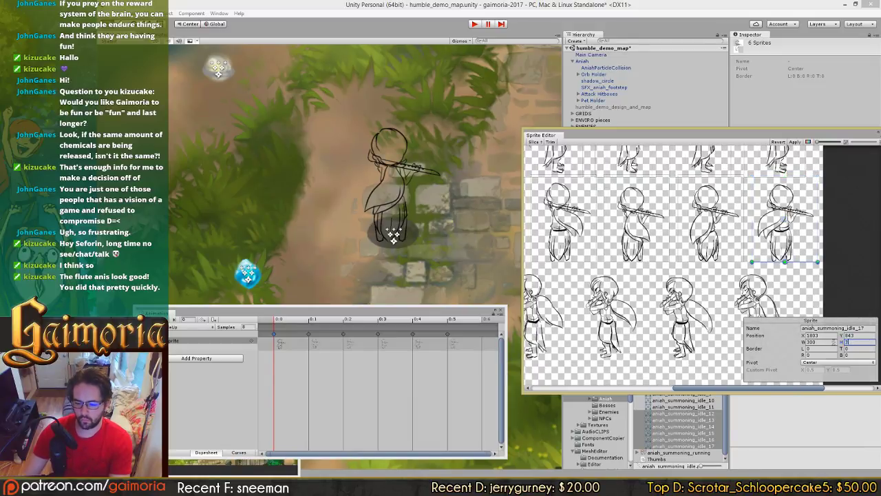
Step: Undo the unapplied height and Y position changes on the back-view slices
{"action": "key", "text": "ctrl+z"}
{"action": "key", "text": "ctrl+z"}
{"action": "key", "text": "ctrl+z"}
{"action": "key", "text": "ctrl+z"}
{"action": "key", "text": "ctrl+z"}
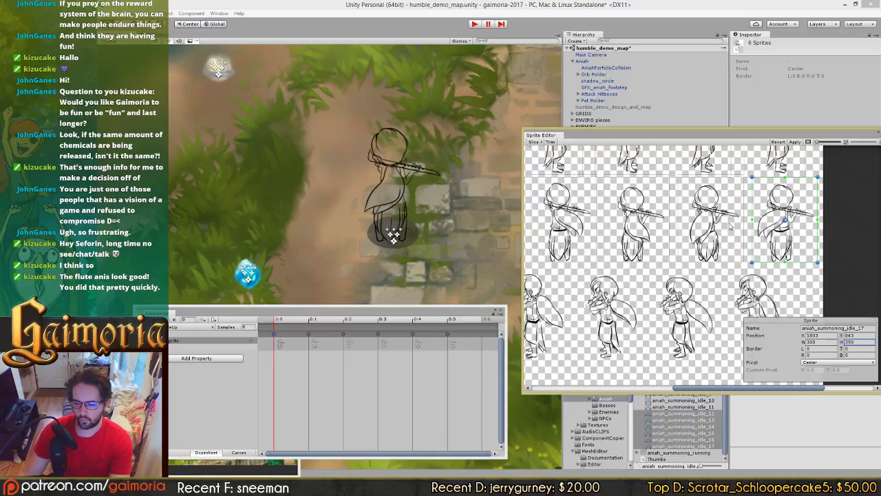
{"action": "key", "text": "ctrl+z"}
{"action": "middle_click_drag", "start_coordinate": [722, 225], "coordinate": [819, 226]}
{"action": "middle_click_drag", "start_coordinate": [610, 220], "coordinate": [739, 222]}
{"action": "key", "text": "ctrl+z"}
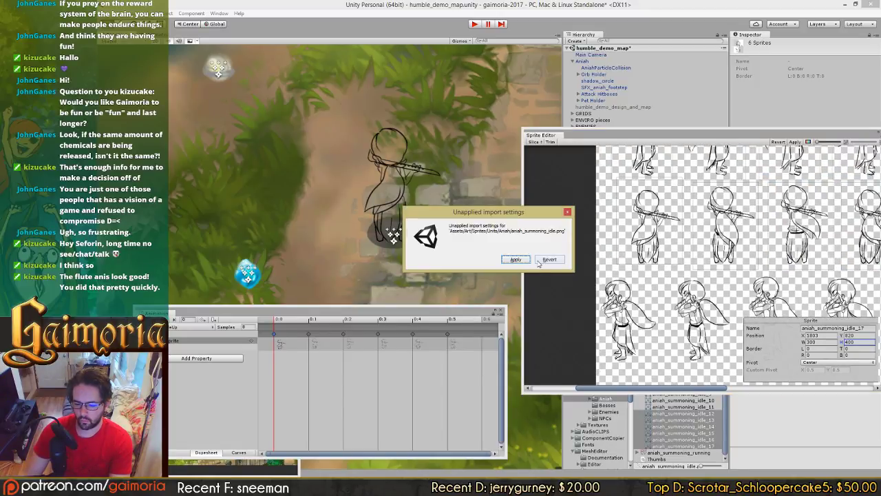
Step: Dismiss the unapplied import settings prompt, reselect Aniah, and set the Y position of slice aniah_summoning_idle_12 to 820
{"action": "left_click", "coordinate": [567, 212]}
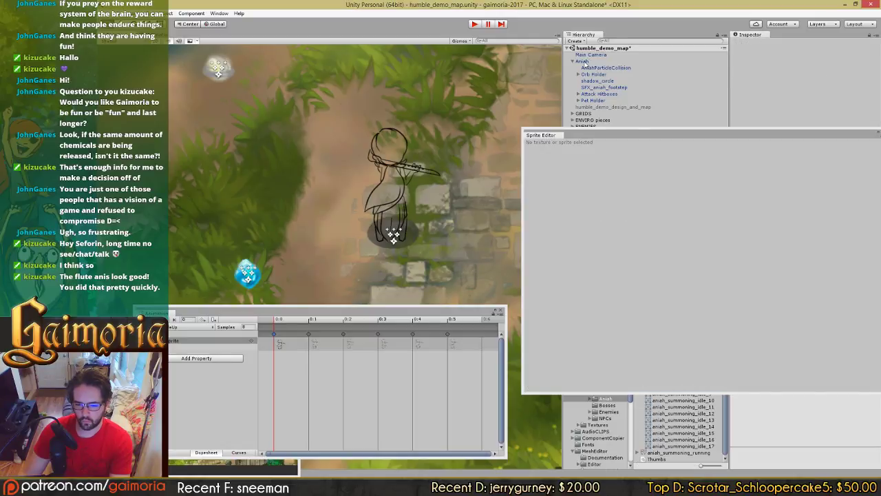
{"action": "left_click", "coordinate": [582, 61]}
{"action": "scroll", "coordinate": [721, 215], "scroll_direction": "up", "scroll_amount": 7}
{"action": "middle_click_drag", "start_coordinate": [720, 215], "coordinate": [605, 324]}
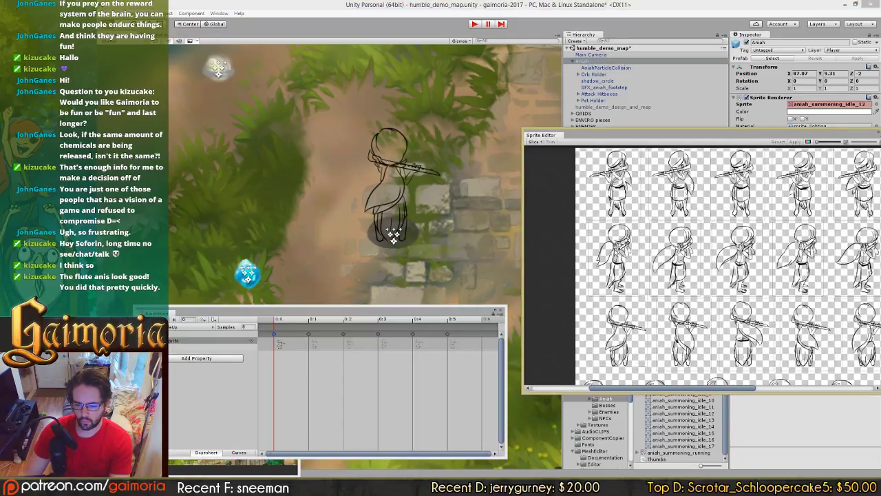
{"action": "left_click", "coordinate": [614, 248]}
{"action": "scroll", "coordinate": [652, 253], "scroll_direction": "up", "scroll_amount": 4}
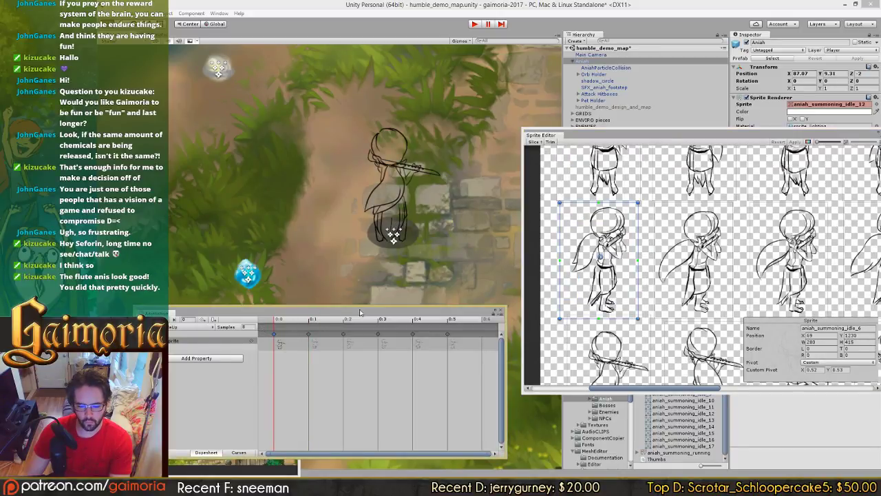
{"action": "middle_click_drag", "start_coordinate": [624, 316], "coordinate": [634, 282]}
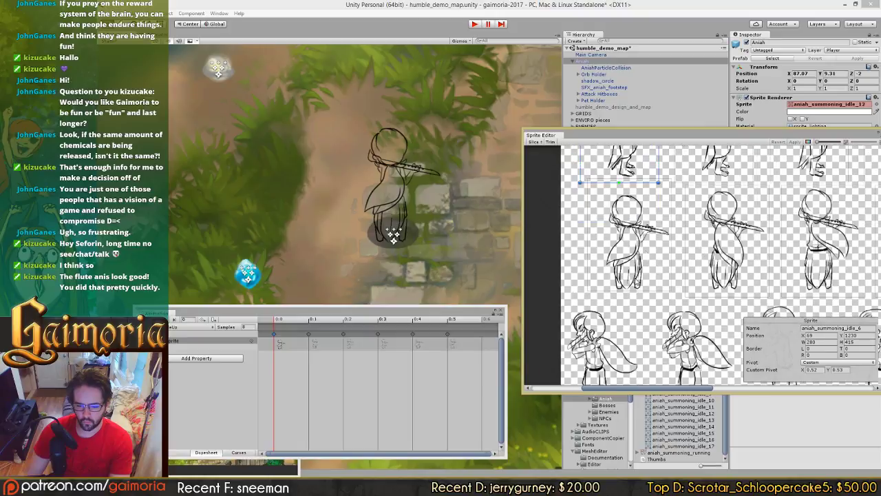
{"action": "left_click", "coordinate": [647, 254]}
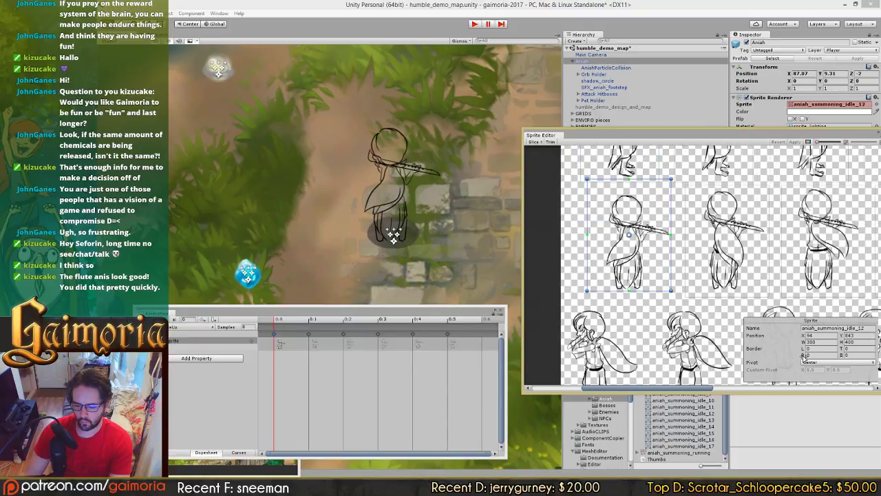
{"action": "left_click_drag", "start_coordinate": [855, 336], "coordinate": [825, 336]}
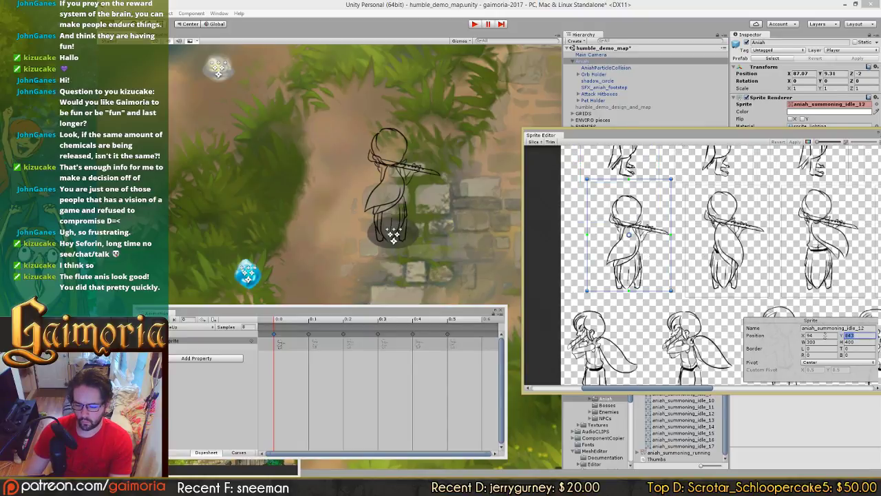
{"action": "type", "text": "820"}
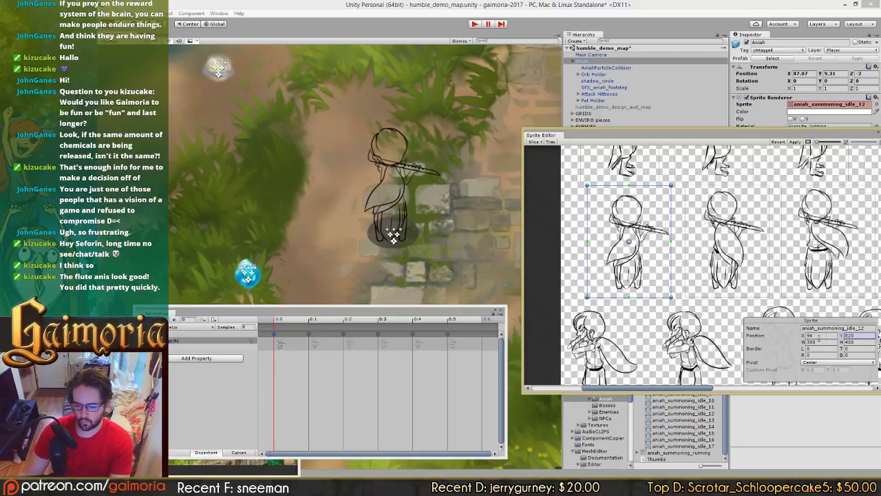
Step: Give slice aniah_summoning_idle_12 a custom pivot with Y 0.6 and apply the change
{"action": "left_click", "coordinate": [824, 362]}
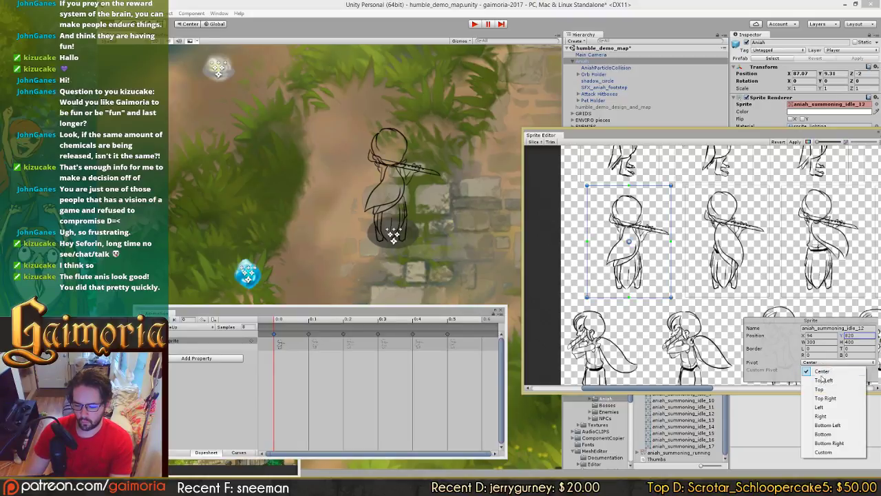
{"action": "left_click", "coordinate": [826, 453]}
{"action": "left_click", "coordinate": [846, 369]}
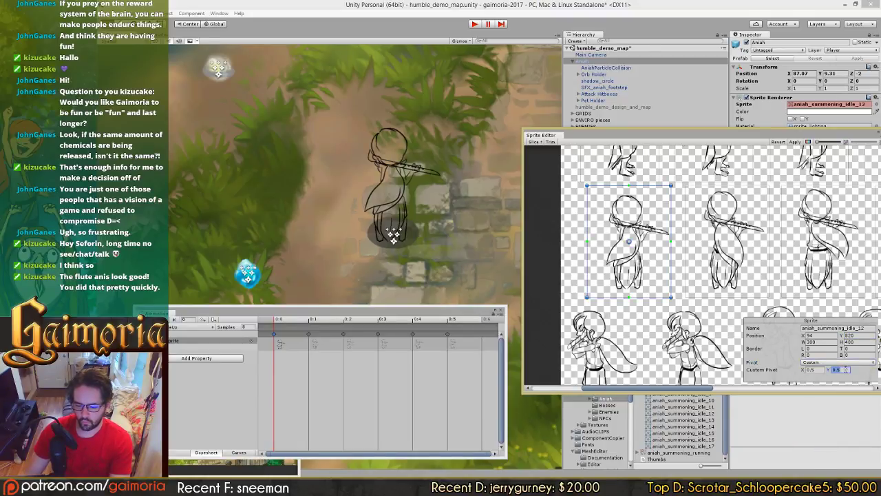
{"action": "type", "text": "0.6"}
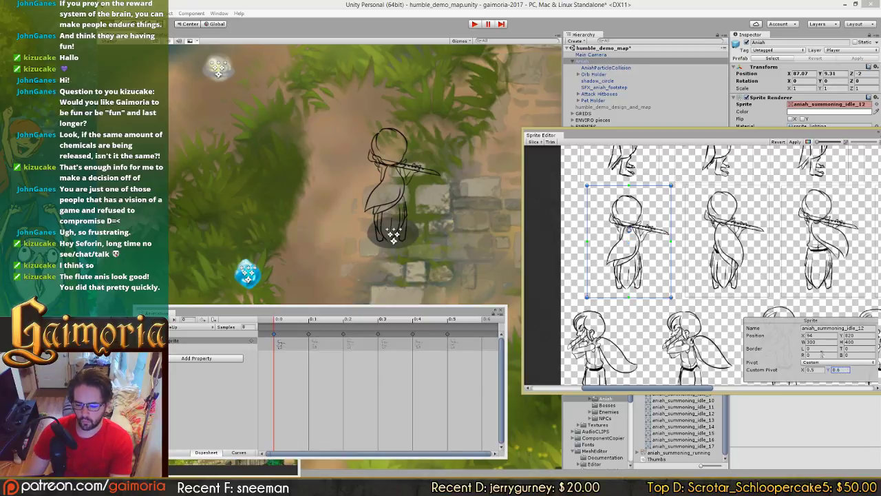
{"action": "left_click", "coordinate": [795, 141]}
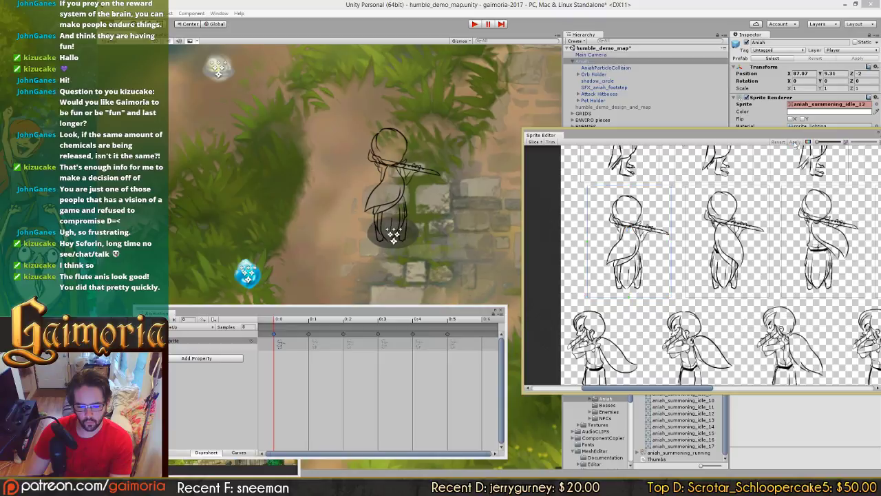
Step: Set the custom pivot Y of slice aniah_summoning_idle_12 to 0.55 and apply it
{"action": "left_click", "coordinate": [668, 265]}
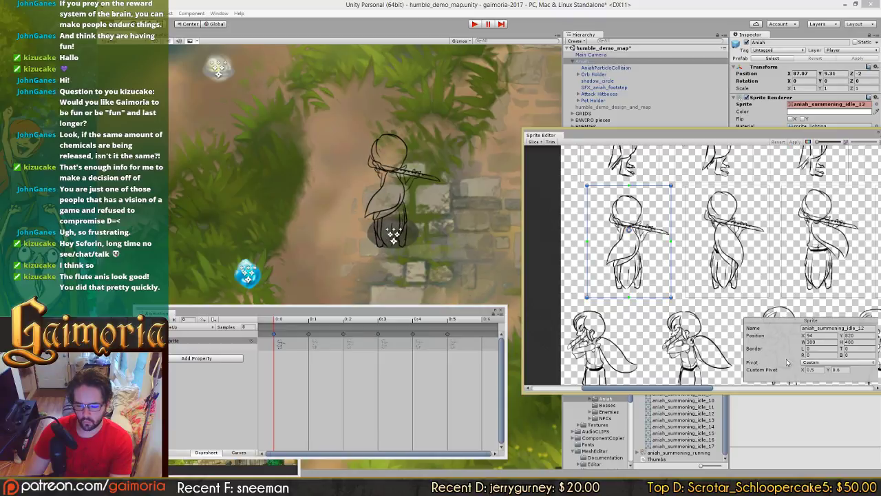
{"action": "left_click", "coordinate": [838, 370]}
{"action": "type", "text": "0.55"}
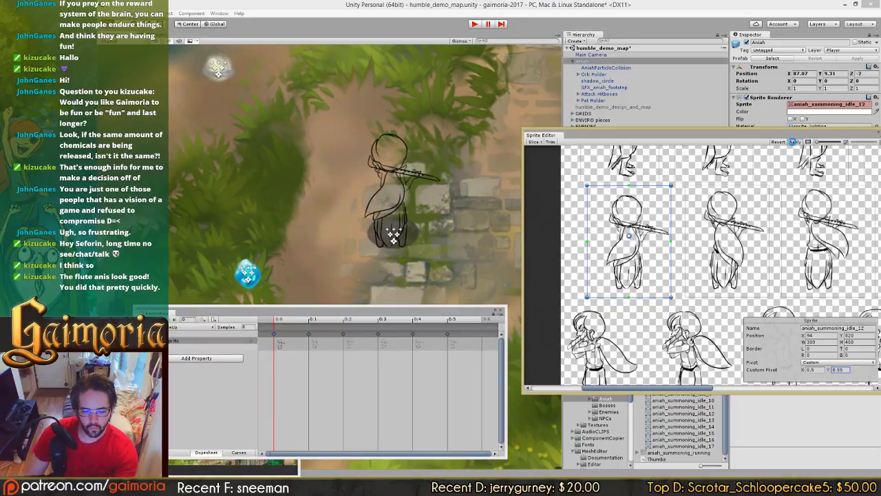
{"action": "left_click", "coordinate": [793, 141]}
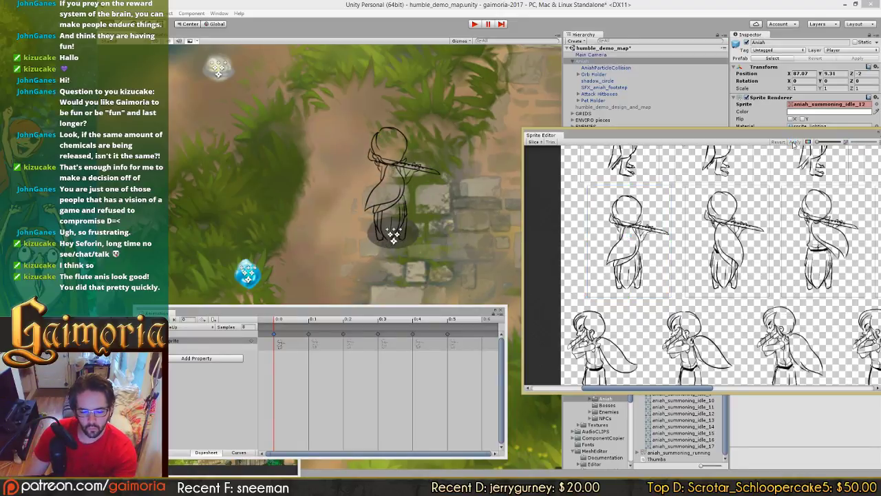
Step: Show Aniah's regular upward idle clip and examine up close how her feet sit on the shadow circle
{"action": "left_click", "coordinate": [190, 328]}
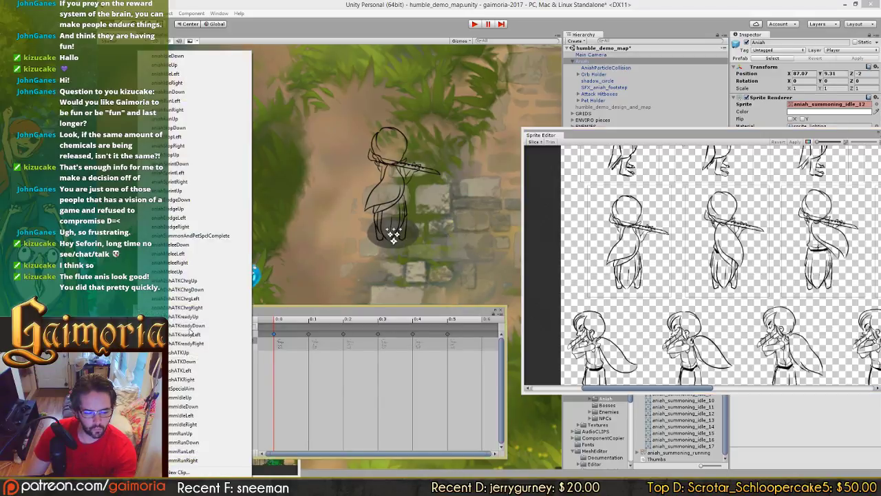
{"action": "left_click", "coordinate": [192, 67]}
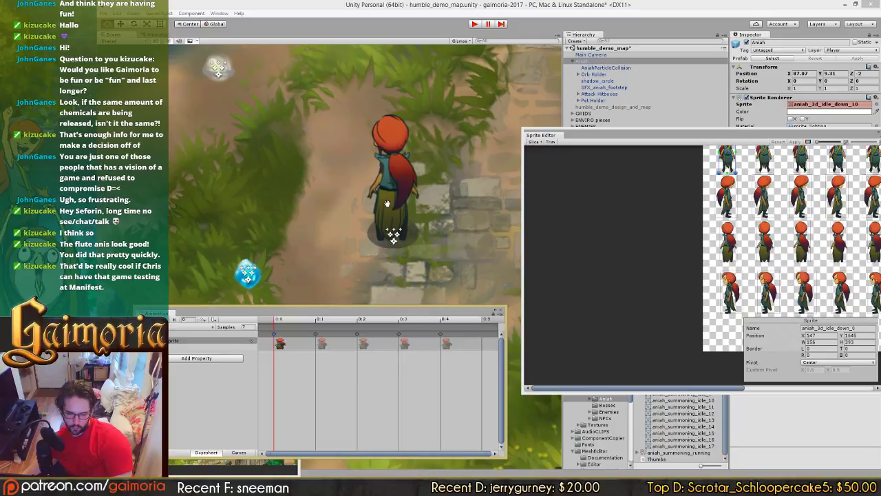
{"action": "scroll", "coordinate": [389, 210], "scroll_direction": "up", "scroll_amount": 3}
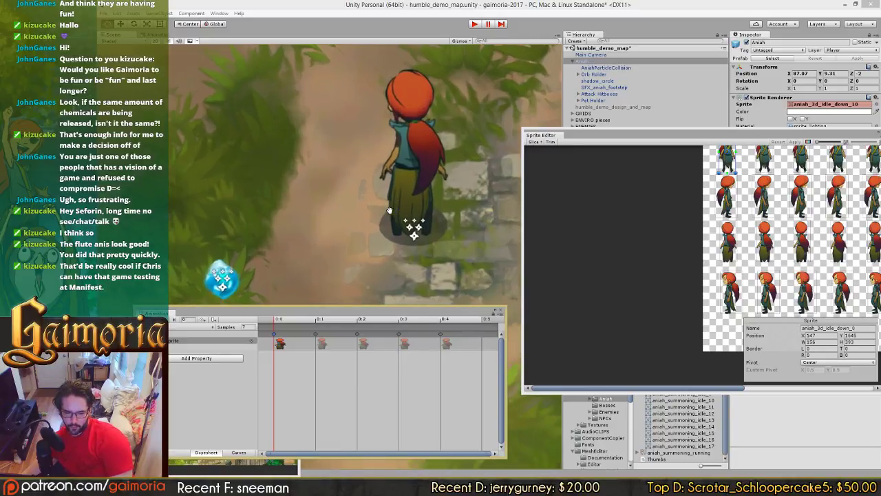
{"action": "left_click_drag", "start_coordinate": [408, 202], "coordinate": [402, 205]}
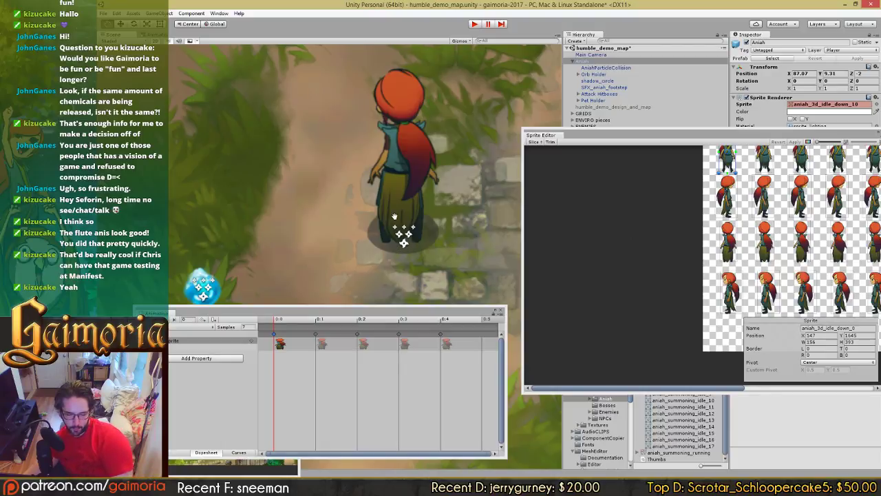
{"action": "left_click_drag", "start_coordinate": [393, 219], "coordinate": [377, 233]}
{"action": "scroll", "coordinate": [378, 233], "scroll_direction": "up", "scroll_amount": 3}
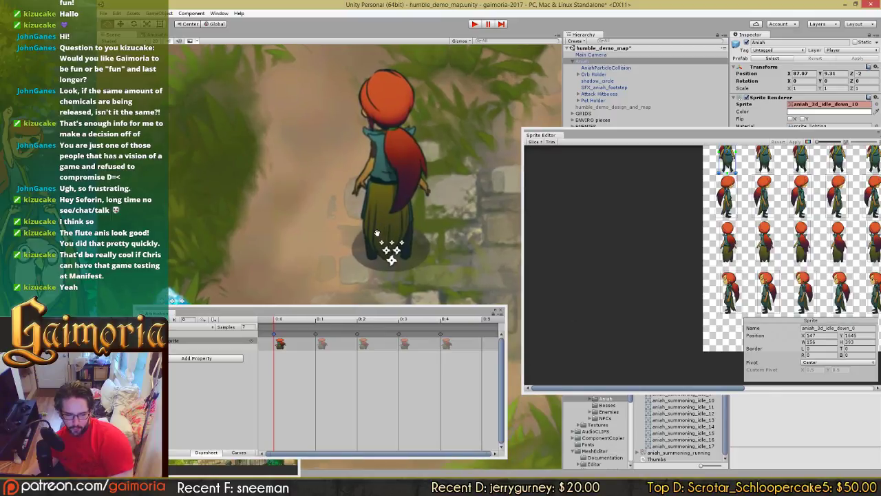
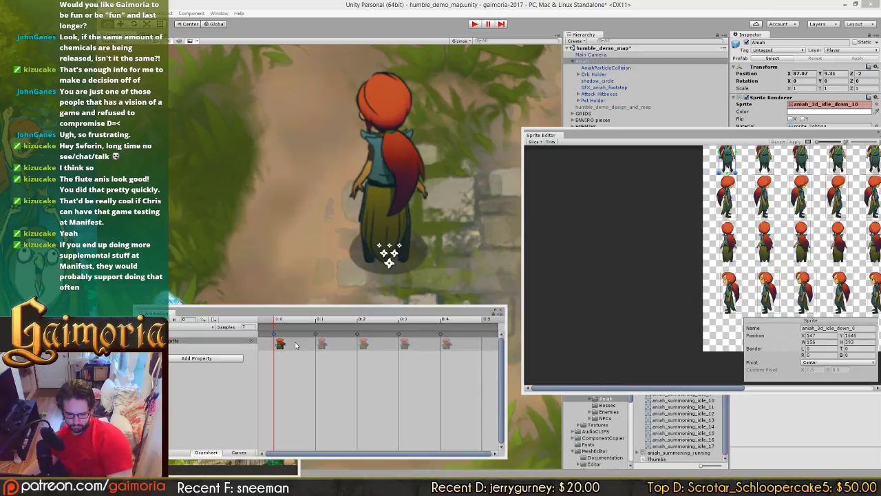
Step: Return to the upward summoning idle clip and preview its second frame for comparison with the regular idle
{"action": "left_click", "coordinate": [172, 331]}
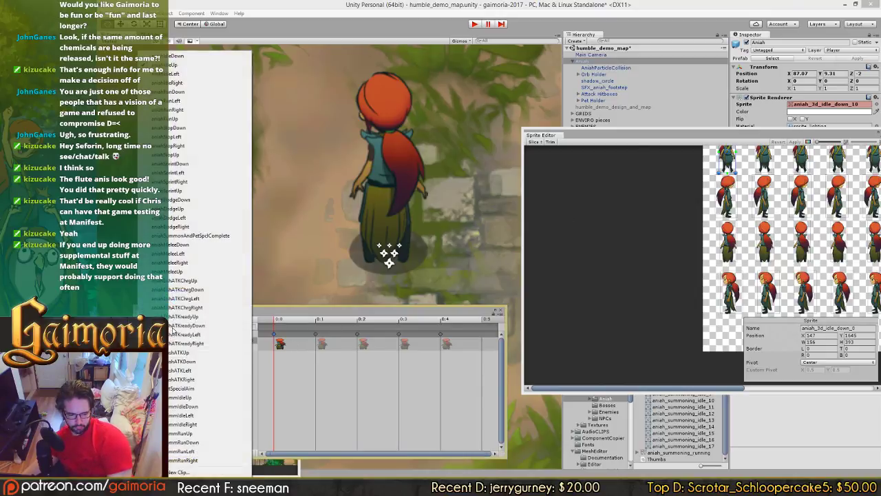
{"action": "left_click", "coordinate": [176, 407]}
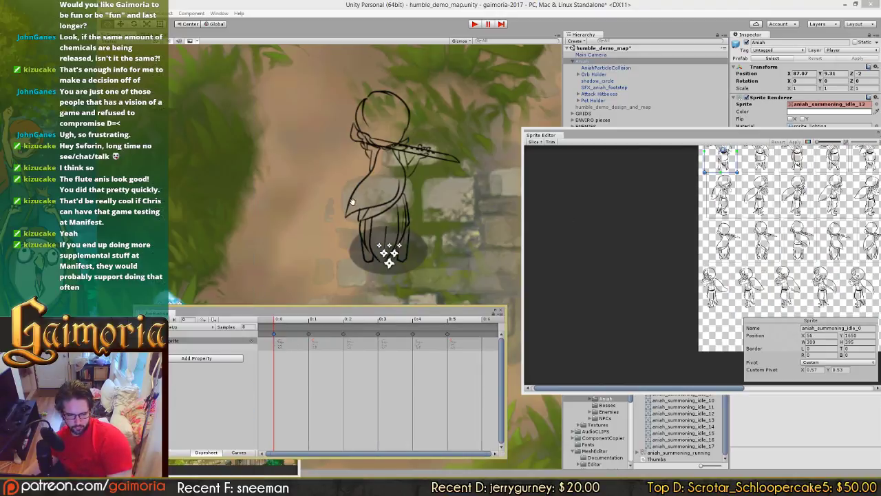
{"action": "scroll", "coordinate": [771, 220], "scroll_direction": "up", "scroll_amount": 12}
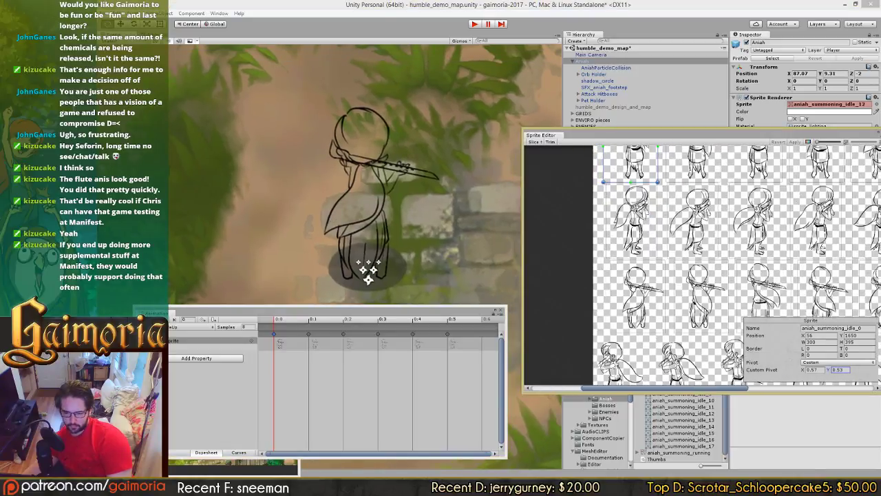
{"action": "left_click", "coordinate": [309, 321]}
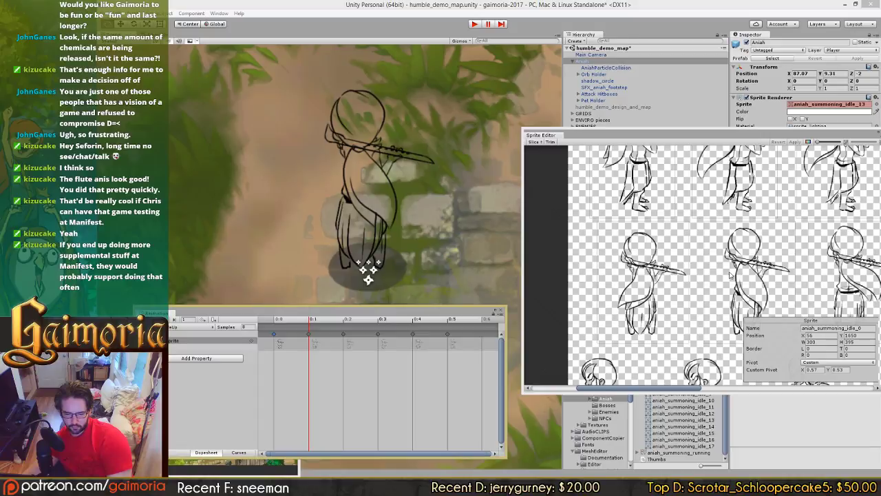
Step: Give slice aniah_summoning_idle_13 a custom pivot with Y 0.55
{"action": "left_click", "coordinate": [677, 282]}
{"action": "left_click", "coordinate": [730, 277]}
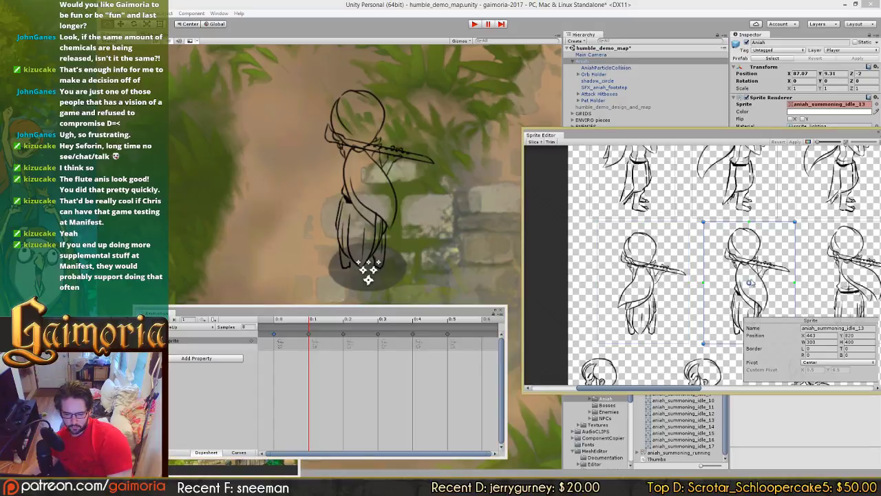
{"action": "middle_click_drag", "start_coordinate": [750, 282], "coordinate": [674, 262]}
{"action": "left_click", "coordinate": [821, 362]}
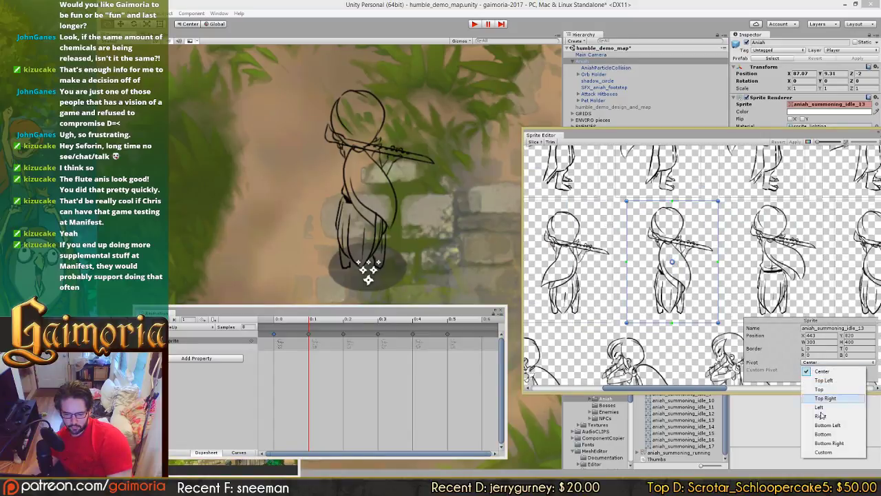
{"action": "left_click", "coordinate": [823, 452]}
{"action": "left_click", "coordinate": [838, 370]}
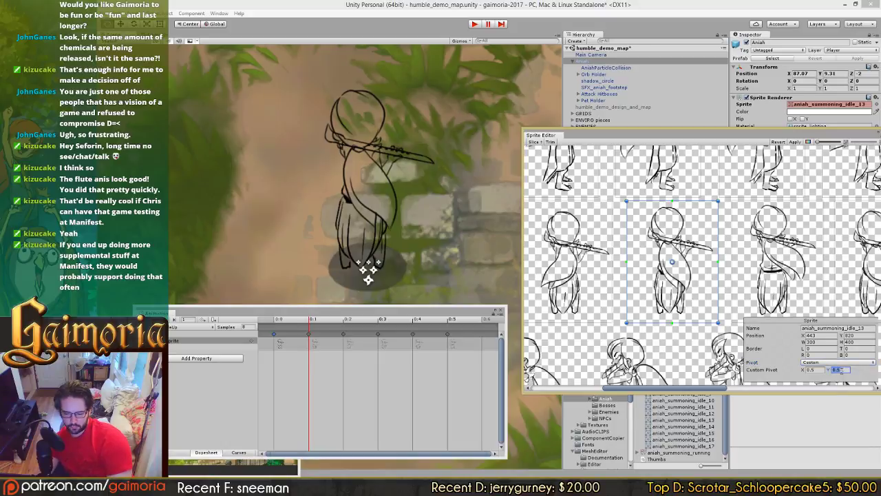
{"action": "type", "text": "0.55"}
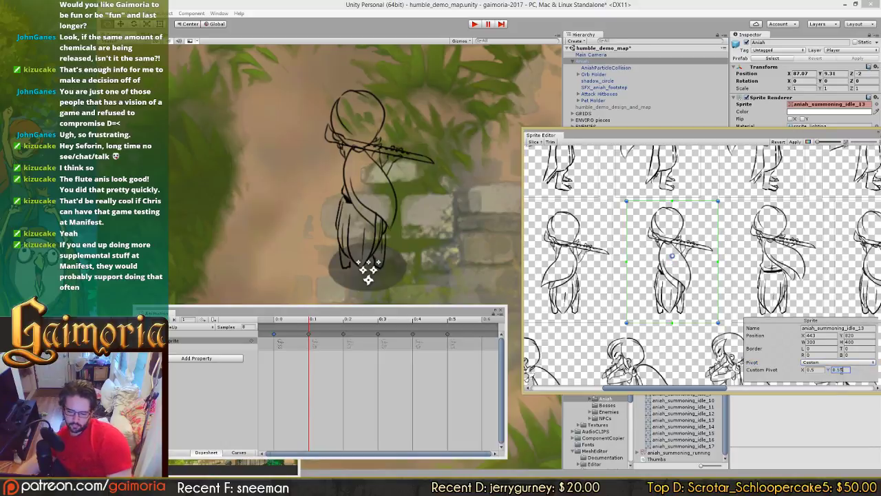
Step: Give slice aniah_summoning_idle_14 a custom pivot with Y 0.55
{"action": "middle_click_drag", "start_coordinate": [786, 276], "coordinate": [655, 267]}
{"action": "left_click", "coordinate": [655, 268]}
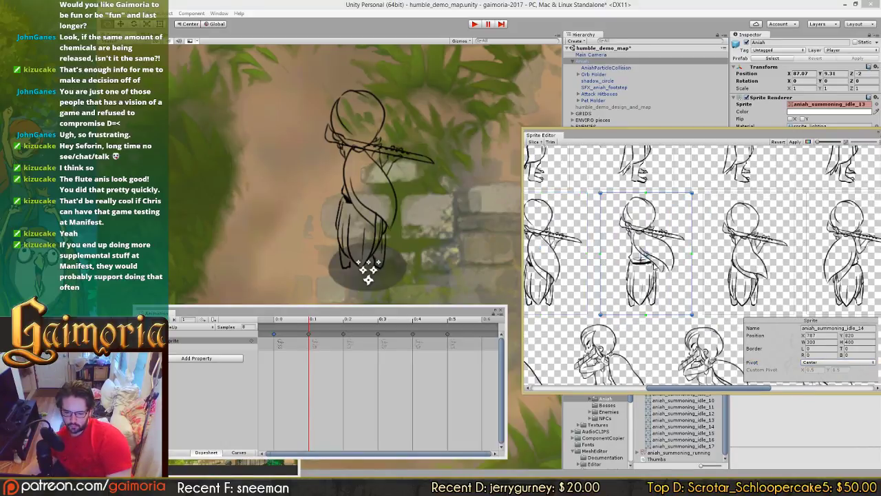
{"action": "left_click", "coordinate": [826, 362]}
{"action": "left_click", "coordinate": [825, 447]}
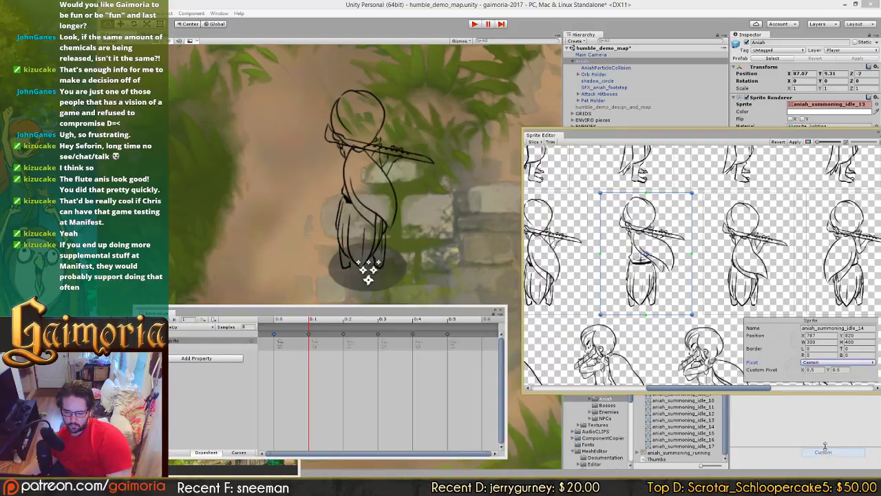
{"action": "left_click", "coordinate": [844, 369]}
{"action": "type", "text": "0.55"}
Step: Give slice aniah_summoning_idle_15 a custom pivot with Y 0.55
{"action": "middle_click_drag", "start_coordinate": [741, 294], "coordinate": [618, 288]}
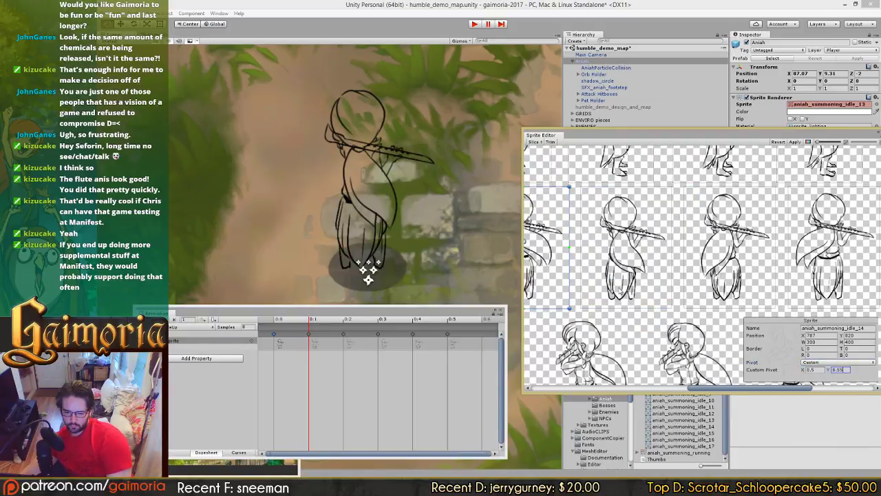
{"action": "left_click", "coordinate": [621, 293]}
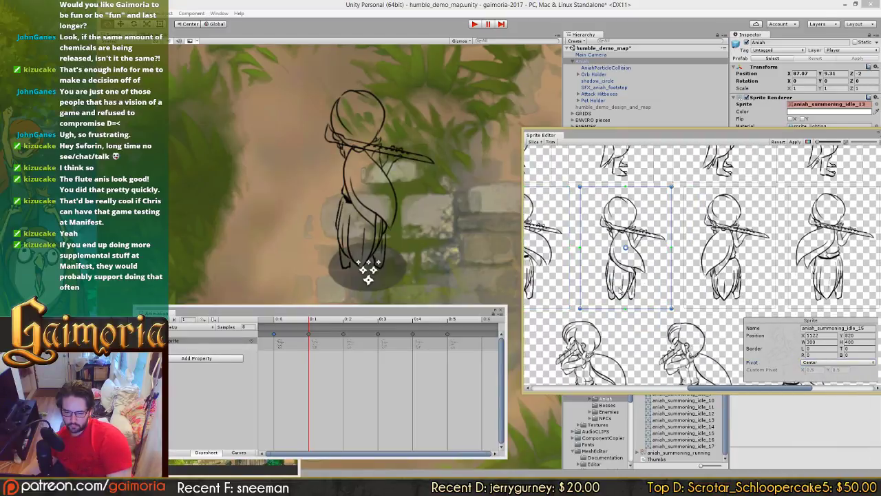
{"action": "left_click", "coordinate": [840, 363]}
{"action": "left_click", "coordinate": [833, 448]}
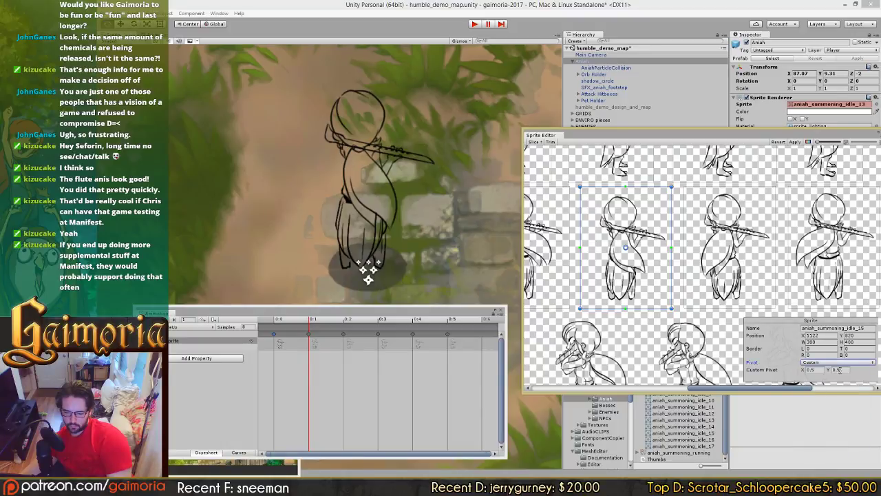
{"action": "left_click", "coordinate": [840, 371]}
{"action": "type", "text": "0.55"}
Step: Give slice aniah_summoning_idle_16 a custom pivot with Y 0.55
{"action": "middle_click_drag", "start_coordinate": [734, 292], "coordinate": [607, 290]}
{"action": "left_click", "coordinate": [568, 278]}
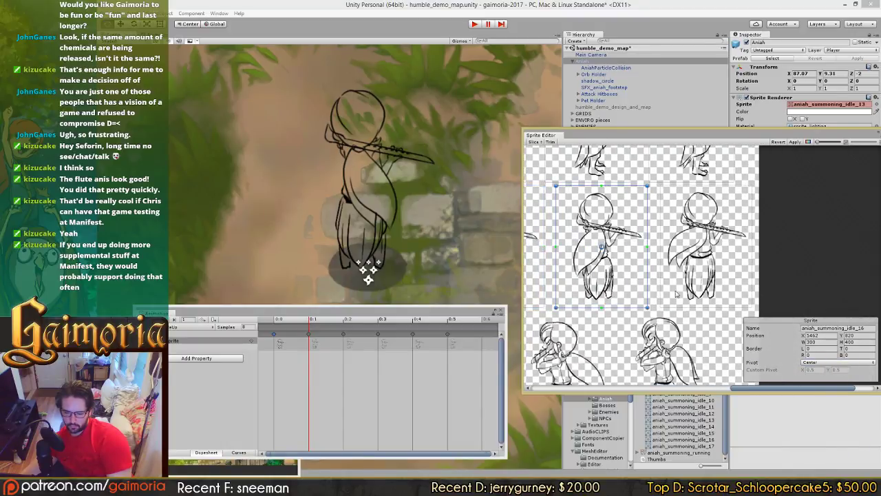
{"action": "left_click", "coordinate": [839, 362]}
{"action": "left_click", "coordinate": [835, 451]}
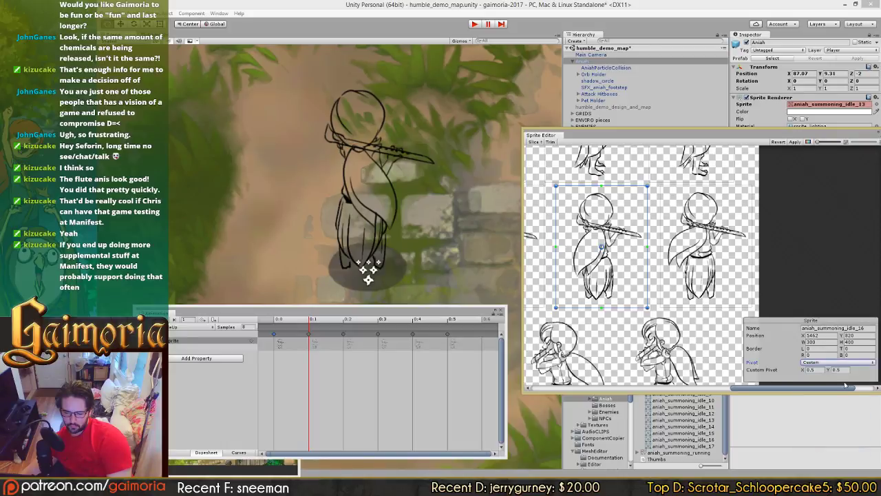
{"action": "left_click", "coordinate": [839, 370]}
{"action": "key", "text": "ctrl+v"}
Step: Give slice aniah_summoning_idle_17 a custom pivot with Y 0.55
{"action": "left_click", "coordinate": [721, 305]}
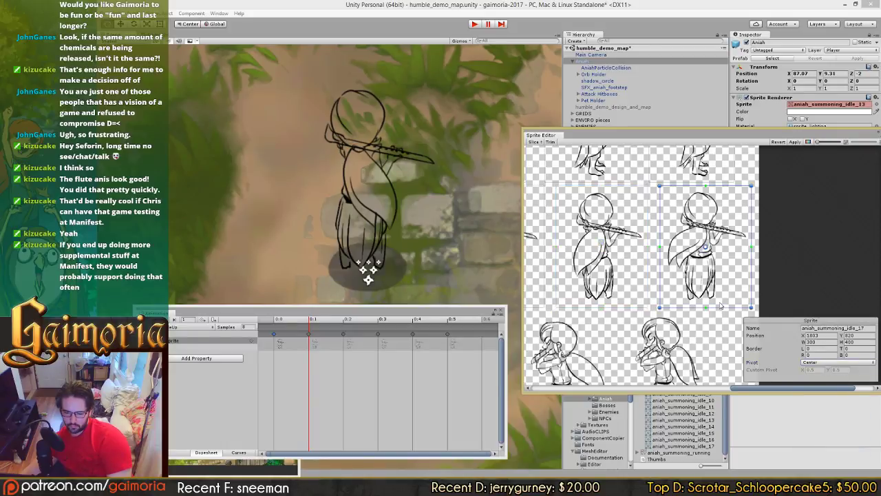
{"action": "left_click", "coordinate": [836, 362]}
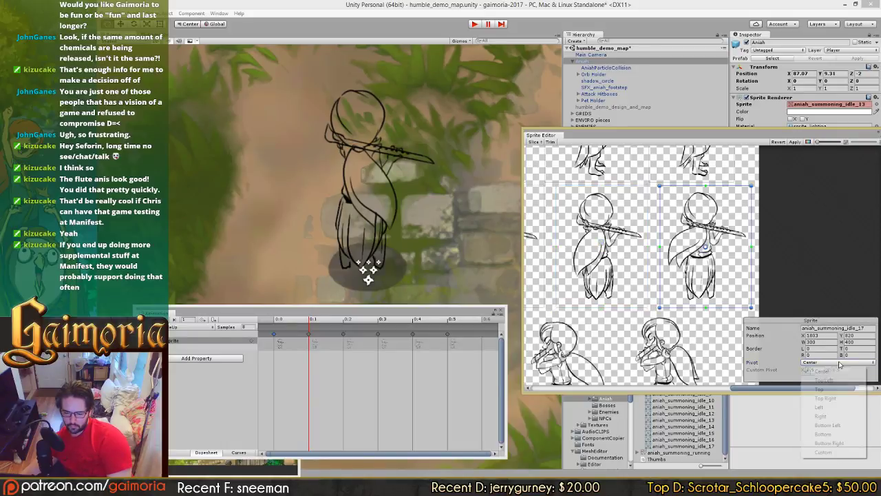
{"action": "left_click", "coordinate": [836, 455]}
{"action": "left_click", "coordinate": [841, 370]}
{"action": "type", "text": "0.55"}
Step: Apply the pivot changes to the sprite sheet and compare the first two frames of the upward summoning idle clip
{"action": "middle_click_drag", "start_coordinate": [614, 321], "coordinate": [803, 313]}
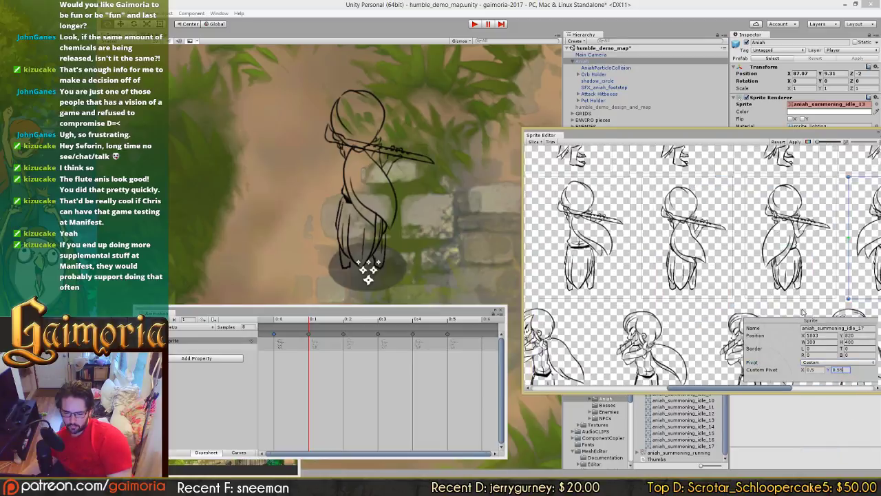
{"action": "middle_click_drag", "start_coordinate": [685, 247], "coordinate": [860, 242]}
{"action": "mouse_move", "coordinate": [621, 242]}
{"action": "middle_mouse_down"}
{"action": "mouse_move", "coordinate": [783, 247]}
{"action": "mouse_move", "coordinate": [686, 245]}
{"action": "middle_mouse_up"}
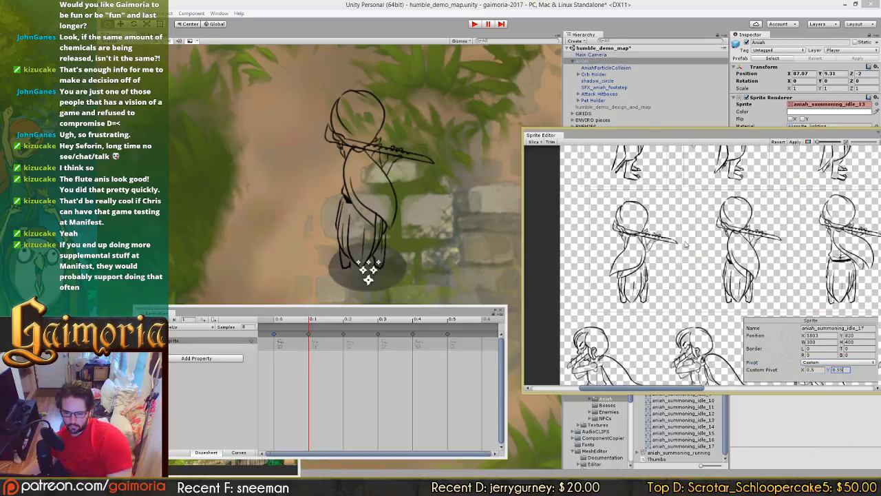
{"action": "left_click", "coordinate": [635, 255]}
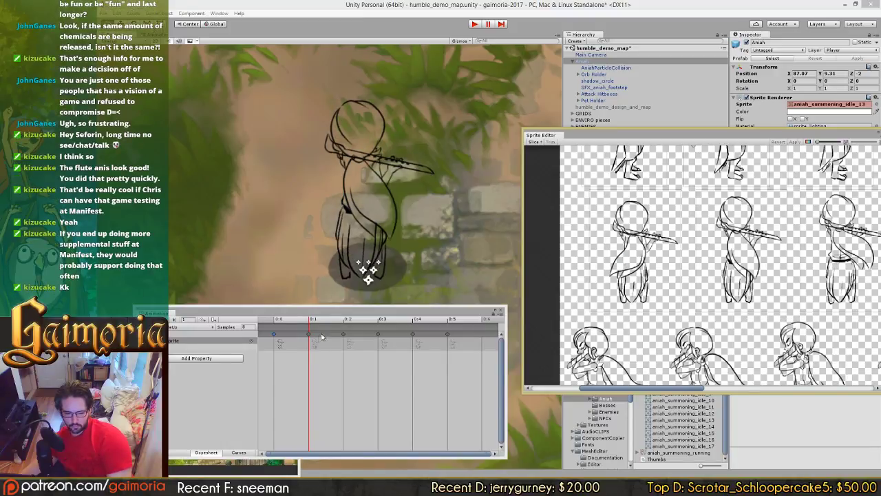
{"action": "left_click_drag", "start_coordinate": [277, 321], "coordinate": [307, 323]}
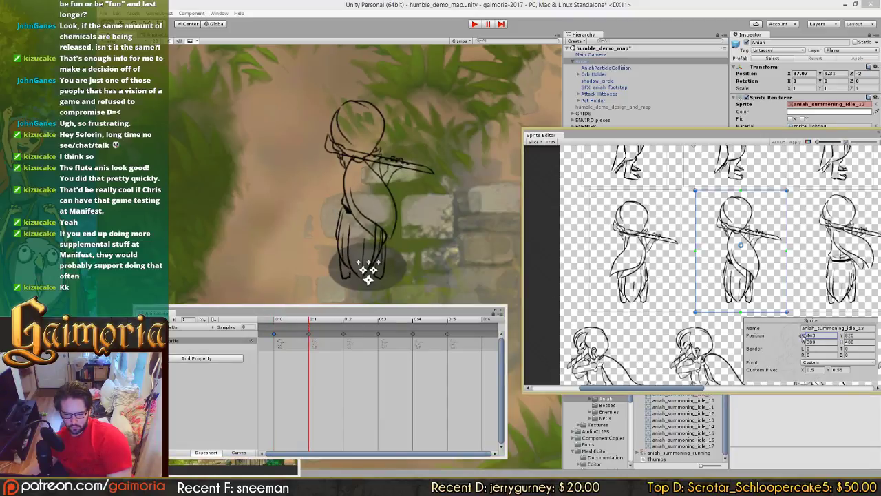
Step: Set the X position of slice aniah_summoning_idle_13 to 440 and apply the change
{"action": "left_click_drag", "start_coordinate": [801, 336], "coordinate": [801, 340]}
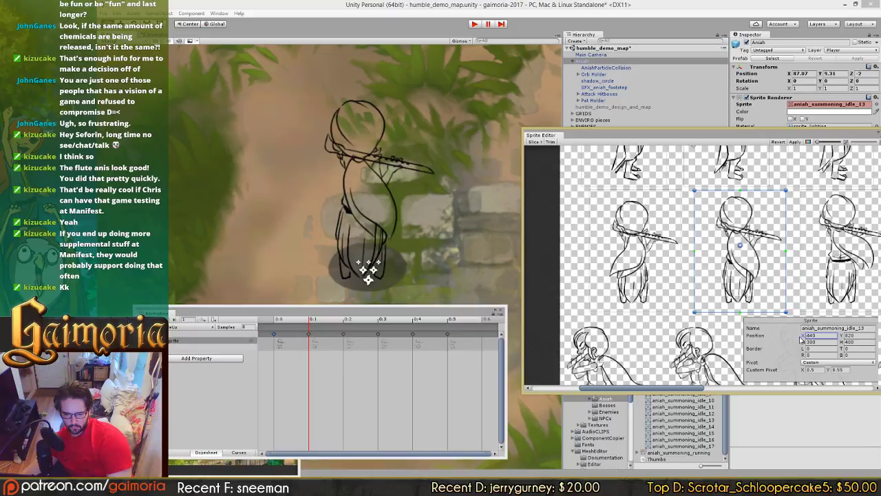
{"action": "left_click", "coordinate": [795, 141]}
{"action": "left_click", "coordinate": [327, 343]}
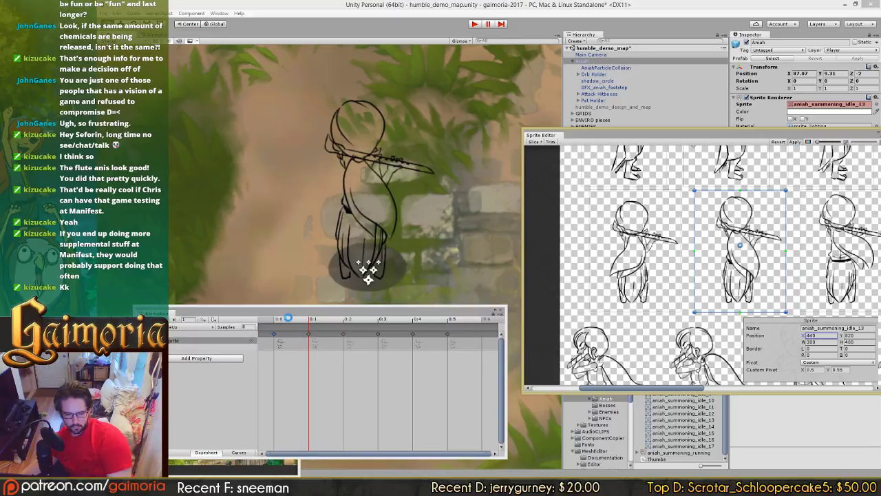
Step: Preview the clip up to its third frame, set slice aniah_summoning_idle_14's X position to 780, and apply it
{"action": "left_click_drag", "start_coordinate": [284, 320], "coordinate": [331, 322]}
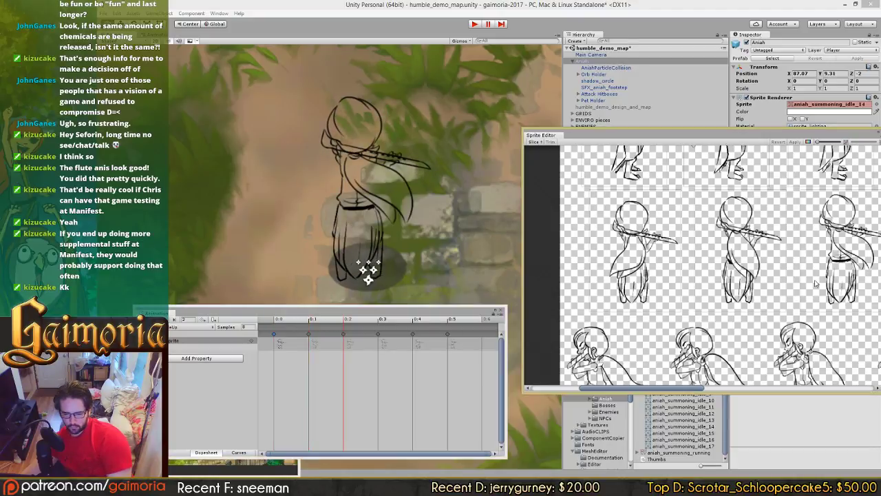
{"action": "left_click", "coordinate": [731, 275]}
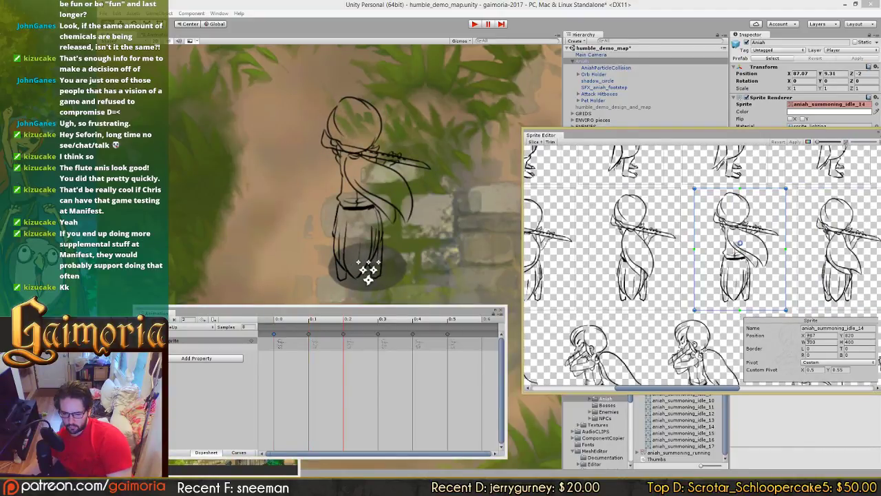
{"action": "left_click_drag", "start_coordinate": [803, 337], "coordinate": [799, 339]}
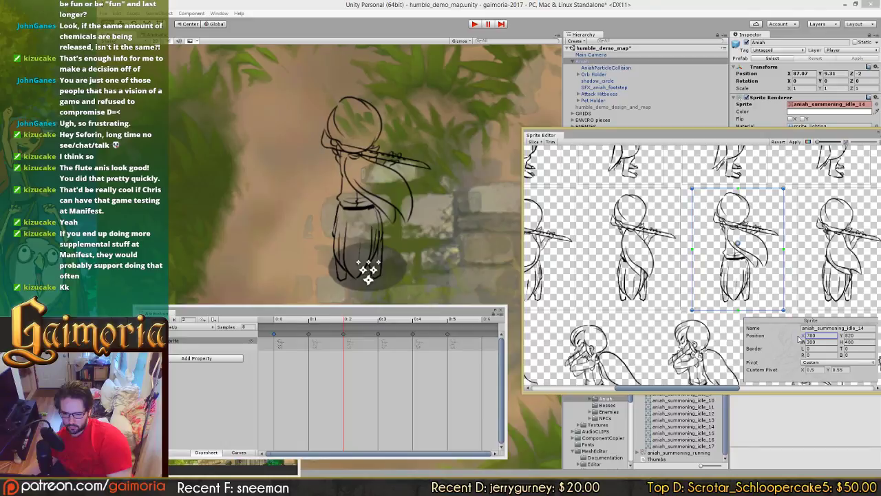
{"action": "left_click", "coordinate": [795, 141]}
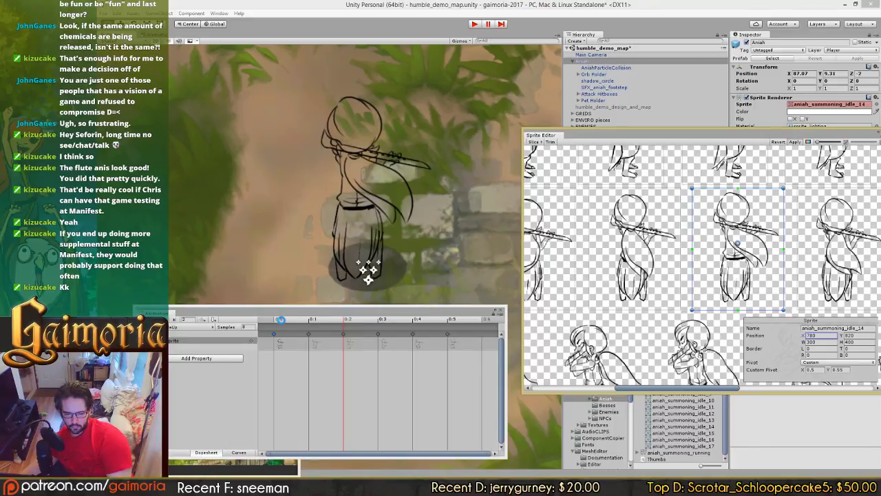
Step: Compare the clip's first and third frames, and set slice aniah_summoning_idle_14's X position to 777
{"action": "left_click", "coordinate": [280, 320]}
{"action": "left_click", "coordinate": [349, 320]}
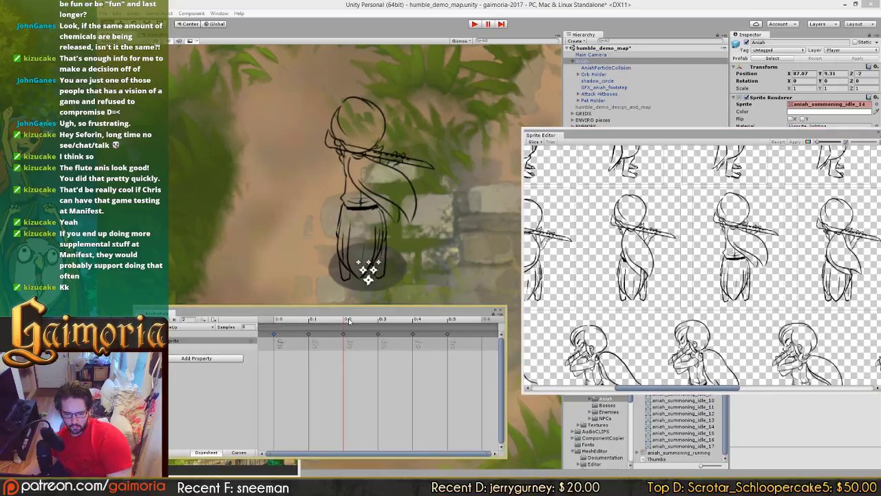
{"action": "left_click", "coordinate": [714, 279]}
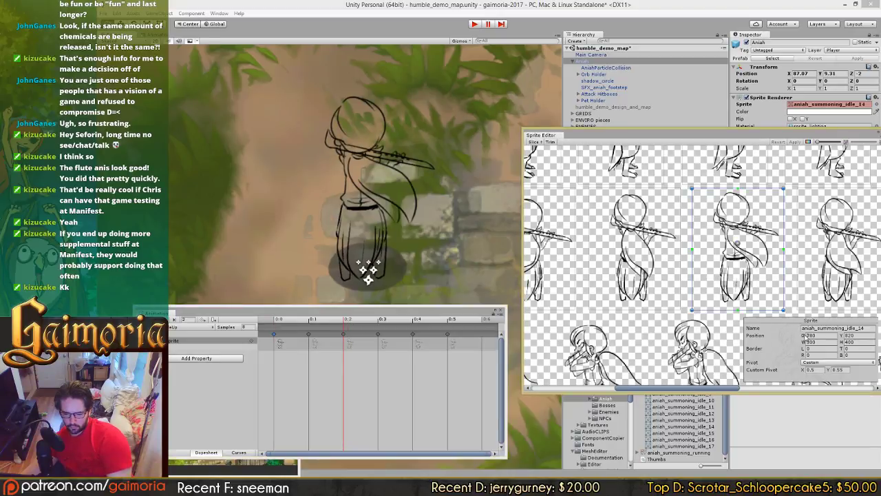
{"action": "left_click_drag", "start_coordinate": [804, 337], "coordinate": [802, 338]}
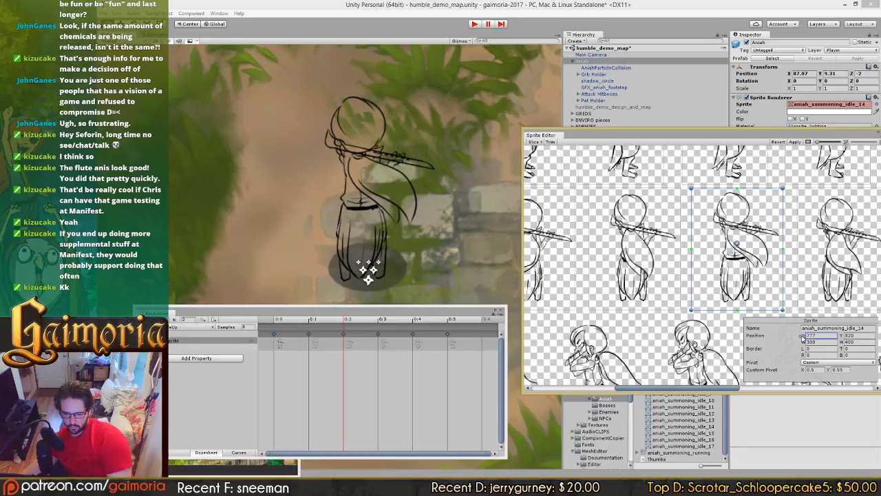
Step: Compare the early frames of the summoning idle-up clip, then set the X position of aniah_summoning_idle_15 to 1113 and apply it
{"action": "left_click", "coordinate": [285, 319]}
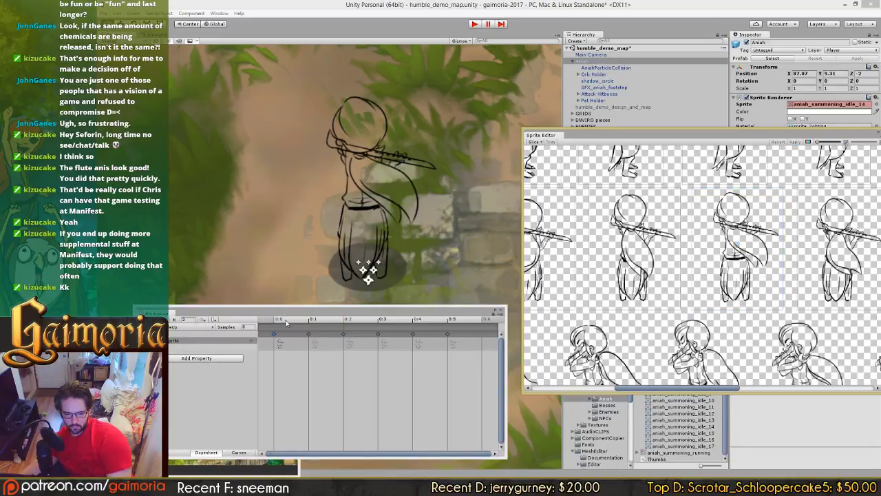
{"action": "left_click", "coordinate": [341, 320]}
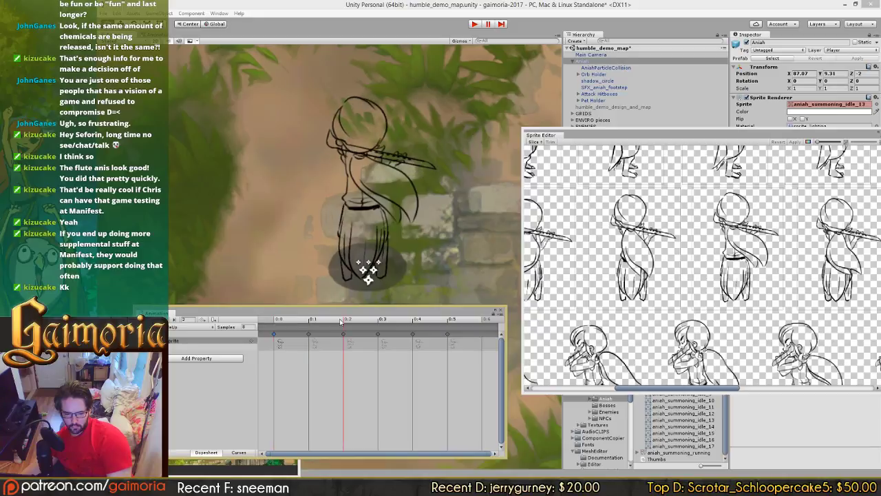
{"action": "left_click", "coordinate": [382, 320]}
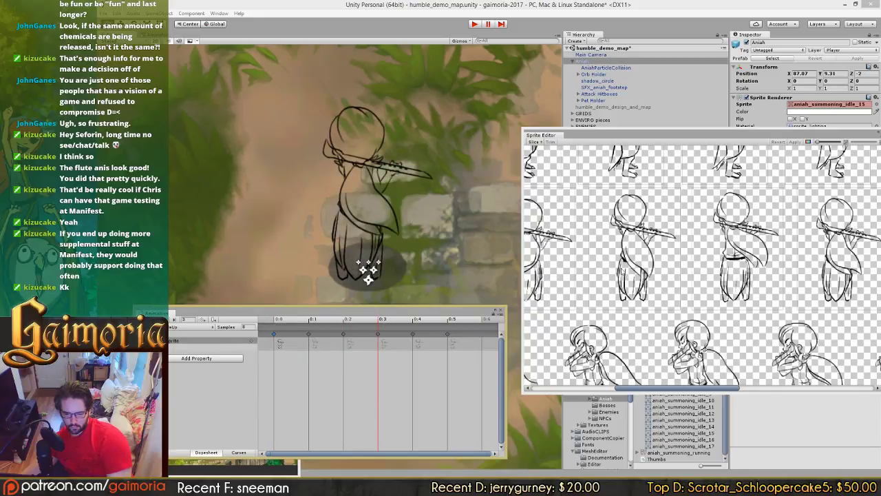
{"action": "middle_click_drag", "start_coordinate": [622, 269], "coordinate": [500, 261]}
{"action": "middle_click_drag", "start_coordinate": [771, 260], "coordinate": [638, 279]}
{"action": "scroll", "coordinate": [596, 278], "scroll_direction": "down", "scroll_amount": 4}
{"action": "left_click", "coordinate": [743, 282]}
{"action": "scroll", "coordinate": [743, 282], "scroll_direction": "up", "scroll_amount": 5}
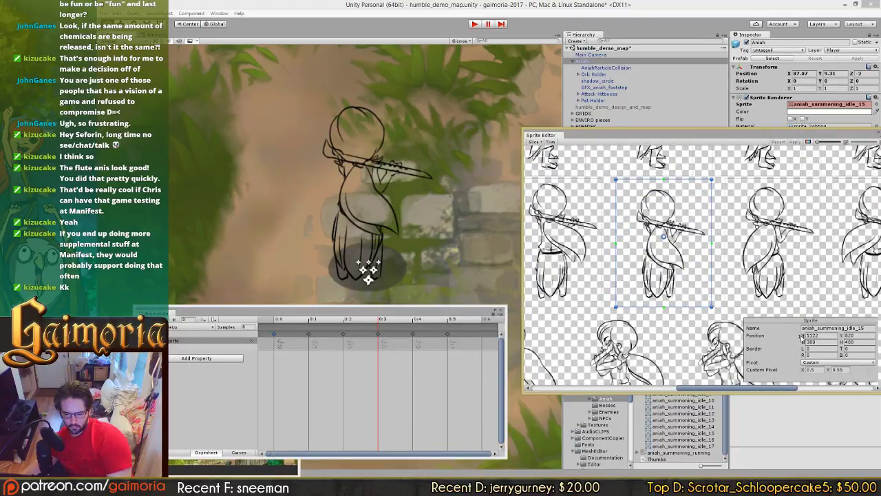
{"action": "left_click_drag", "start_coordinate": [802, 337], "coordinate": [800, 342]}
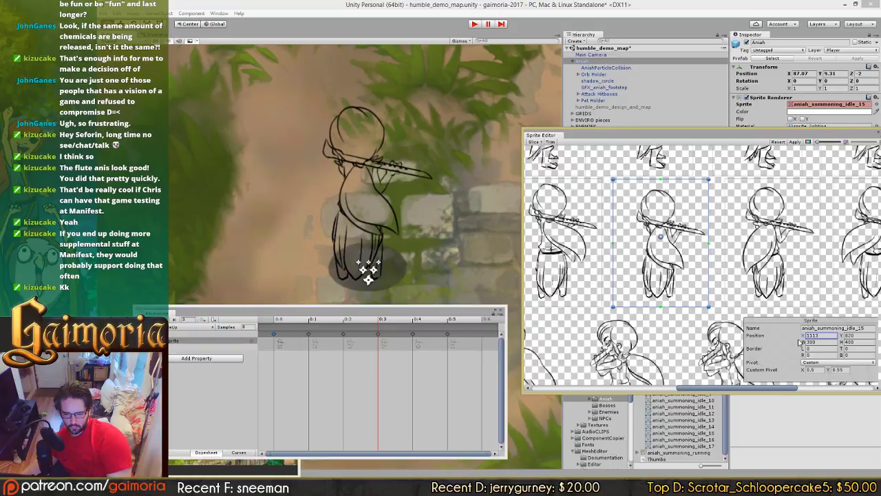
{"action": "left_click", "coordinate": [795, 142]}
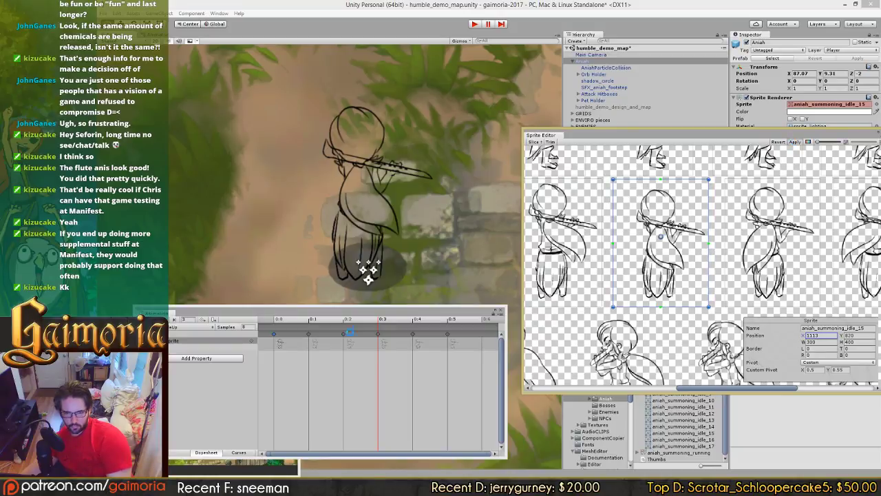
Step: Compare the first and fifth frames, then set the X position of aniah_summoning_idle_16 to 1456 and apply it
{"action": "left_click", "coordinate": [295, 320]}
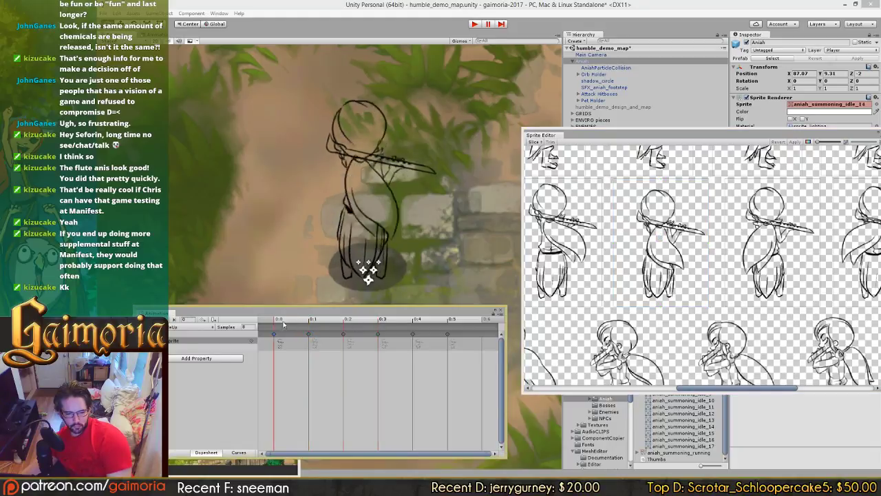
{"action": "left_click", "coordinate": [413, 320]}
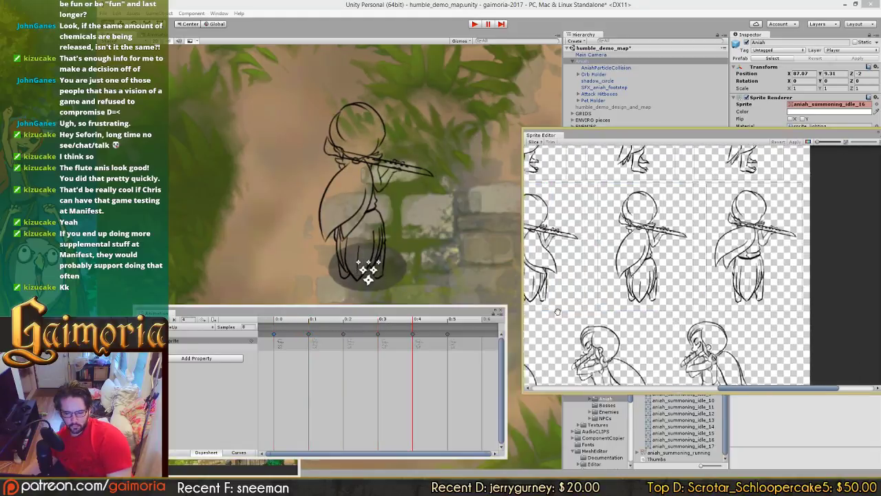
{"action": "left_click", "coordinate": [665, 273]}
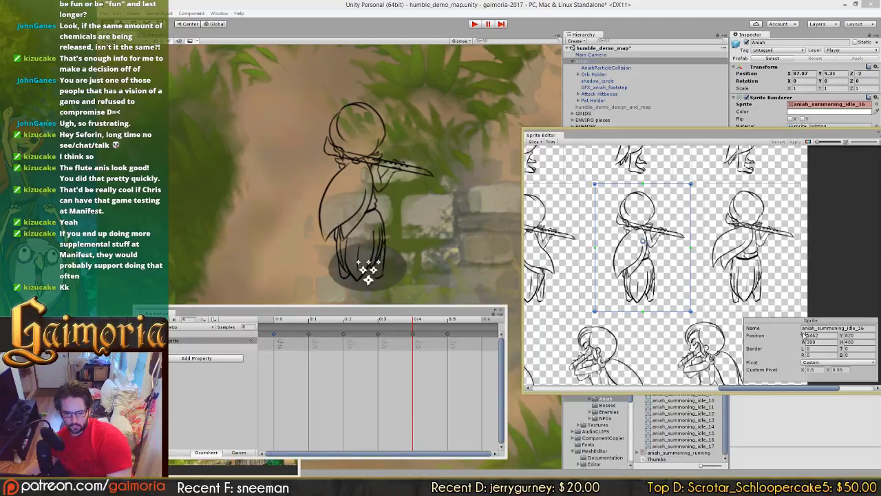
{"action": "left_click_drag", "start_coordinate": [804, 335], "coordinate": [801, 338]}
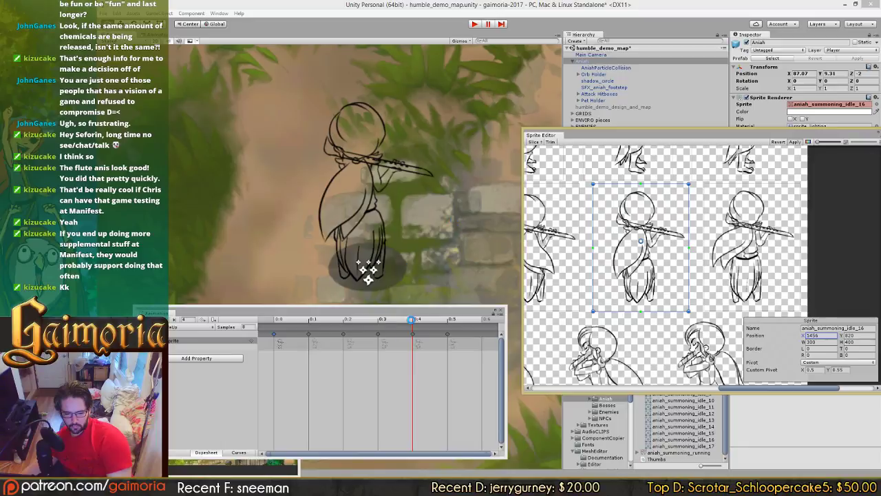
Step: Scrub through to the last frame, then set the X position of aniah_summoning_idle_17 to 1793 and apply it
{"action": "left_click_drag", "start_coordinate": [295, 321], "coordinate": [423, 329]}
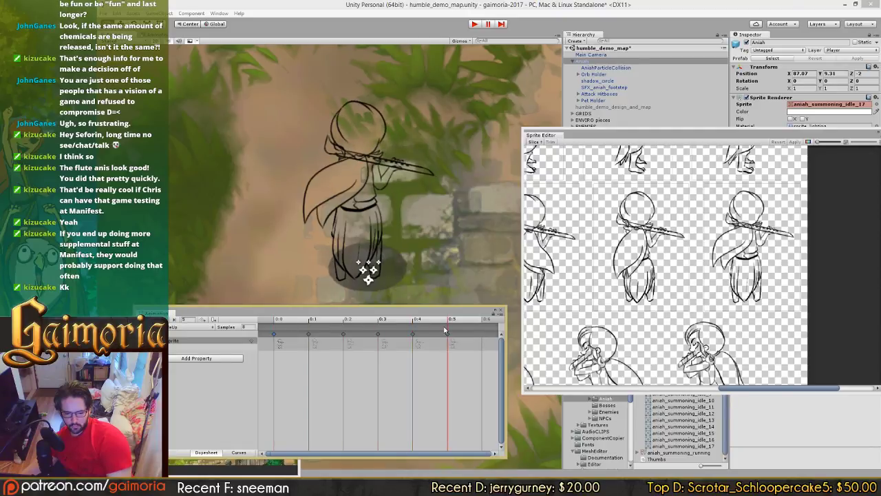
{"action": "left_click", "coordinate": [736, 282]}
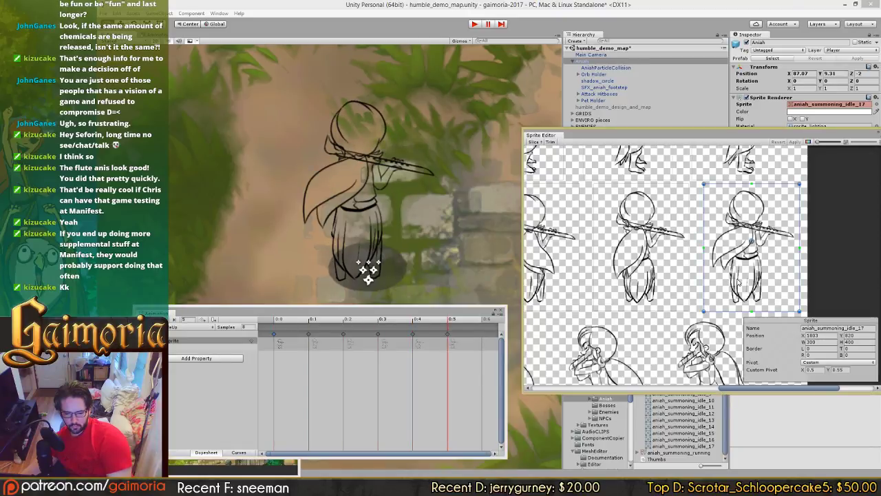
{"action": "left_click", "coordinate": [802, 335]}
{"action": "left_click_drag", "start_coordinate": [801, 335], "coordinate": [798, 340]}
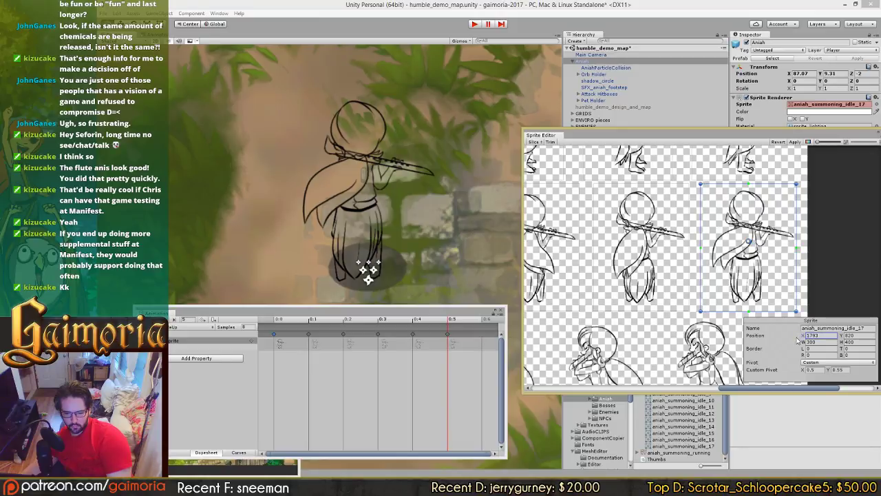
{"action": "left_click", "coordinate": [797, 141]}
Step: Compare the last frame with the first, then set the X position of aniah_summoning_idle_17 to 1794 and apply it
{"action": "left_click", "coordinate": [285, 320]}
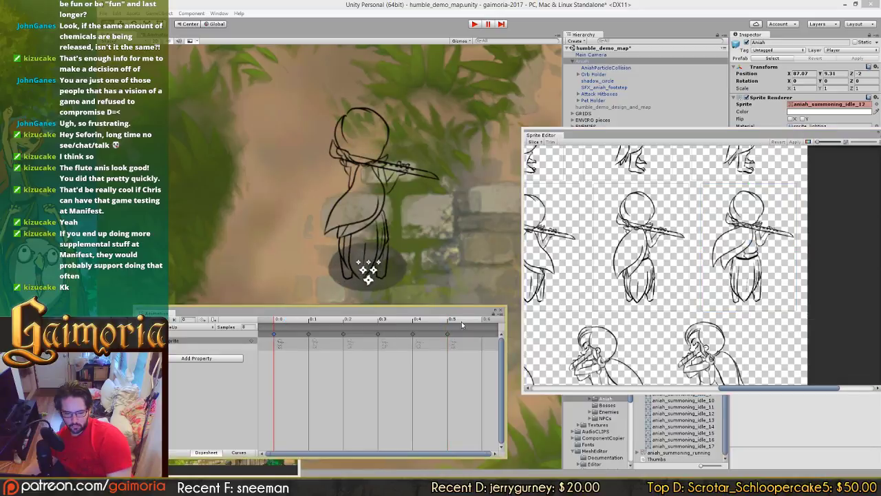
{"action": "left_click", "coordinate": [461, 322]}
{"action": "left_click", "coordinate": [292, 322]}
{"action": "left_click", "coordinate": [470, 321]}
{"action": "left_click", "coordinate": [772, 264]}
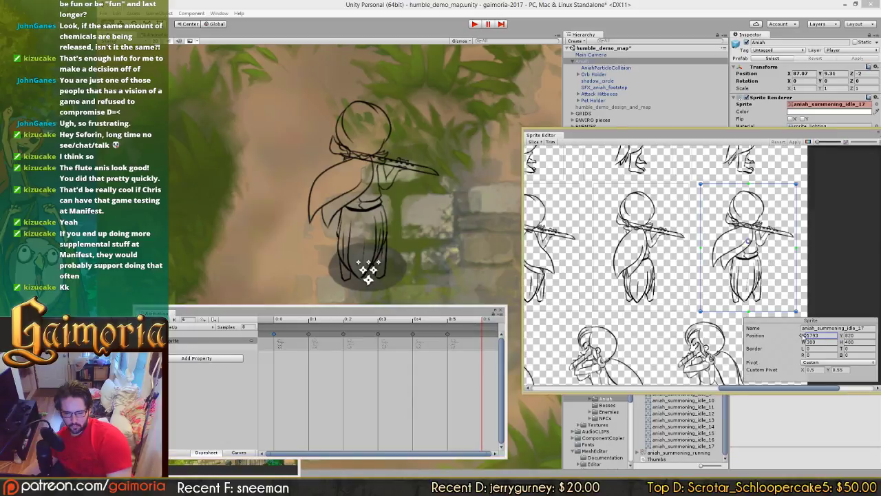
{"action": "left_click_drag", "start_coordinate": [804, 335], "coordinate": [806, 335]}
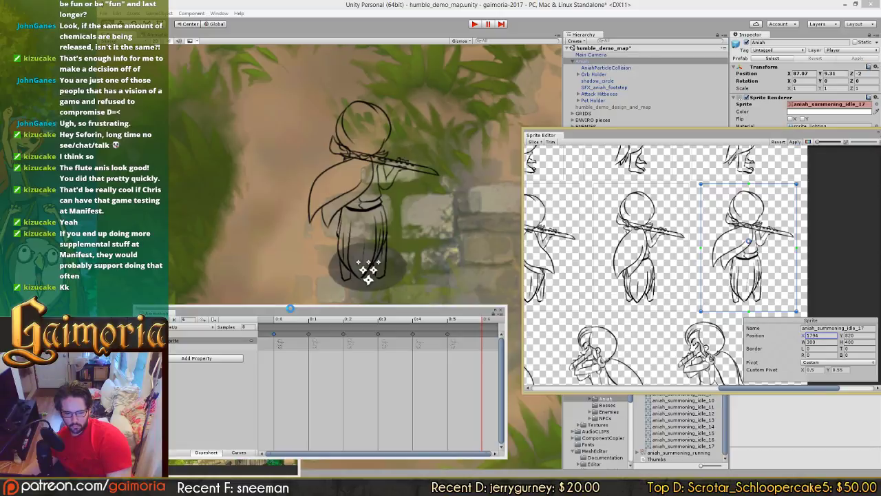
Step: Recheck the last frame against the first, then set the X position of aniah_summoning_idle_17 to 1790 and apply it
{"action": "left_click", "coordinate": [285, 320]}
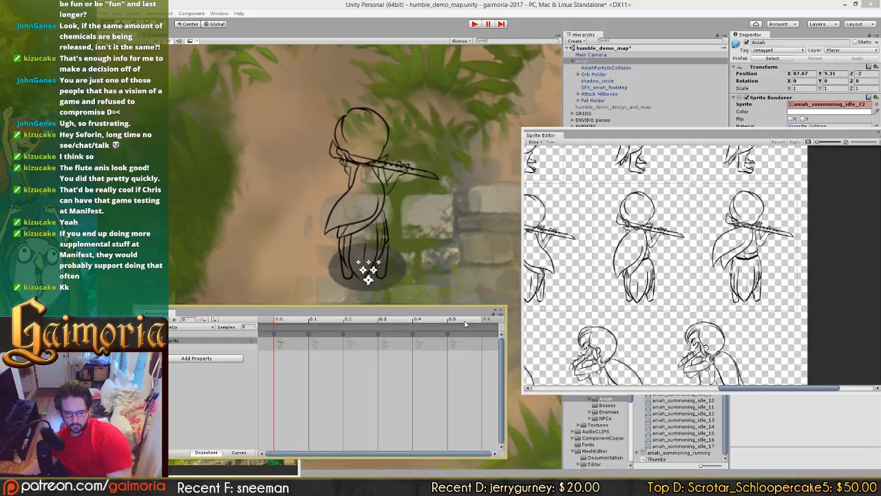
{"action": "left_click", "coordinate": [465, 322]}
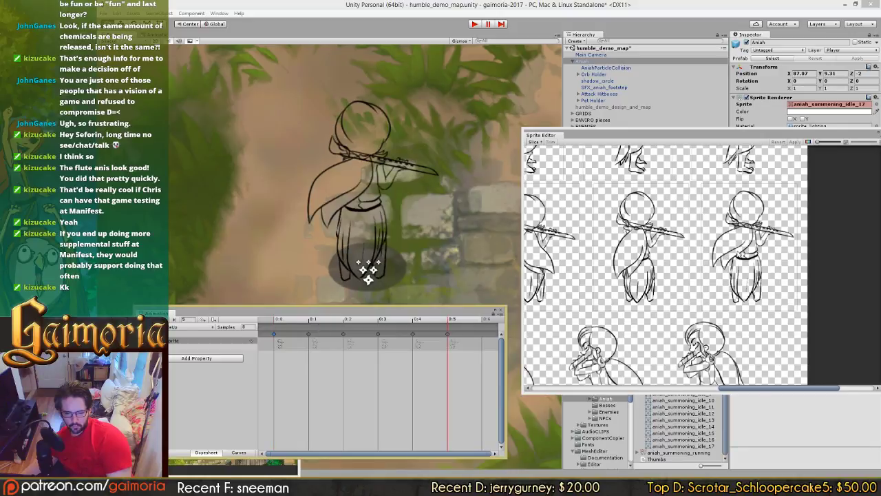
{"action": "left_click", "coordinate": [739, 255]}
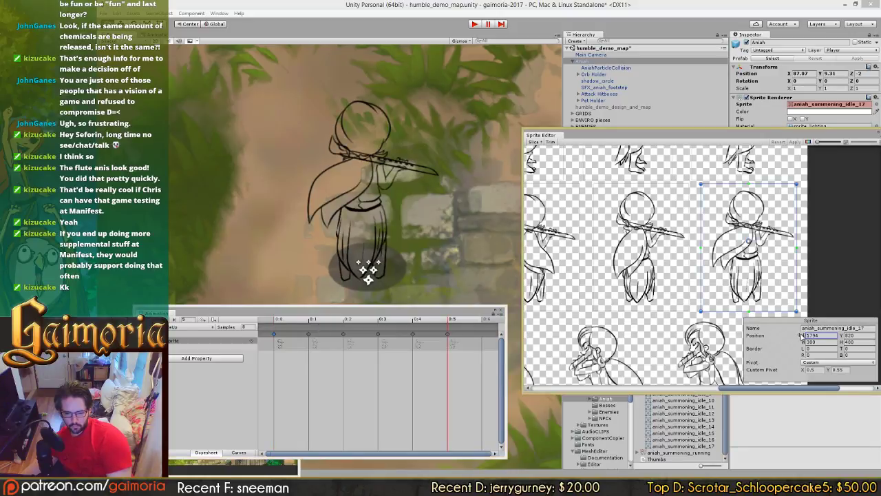
{"action": "left_click_drag", "start_coordinate": [799, 334], "coordinate": [799, 337]}
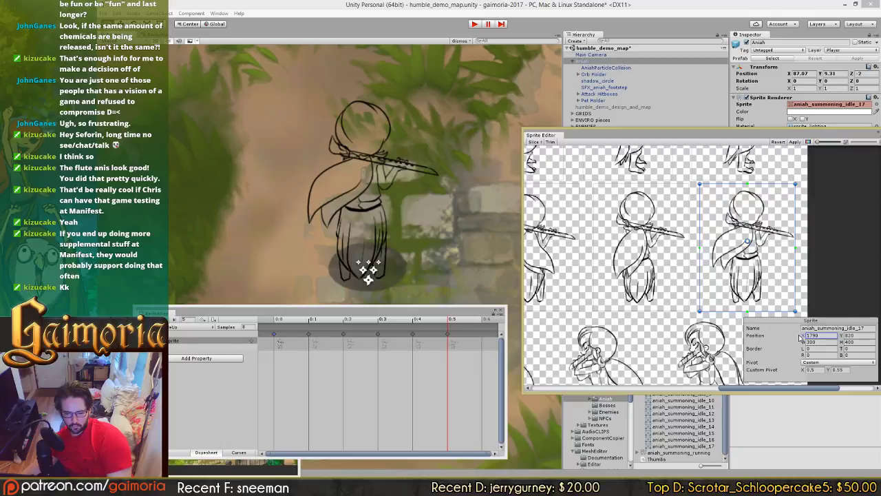
{"action": "left_click", "coordinate": [795, 142]}
Step: Play the summoning idle-up clip from the first frame, check its alignment close up and from afar, and save the scene
{"action": "left_click", "coordinate": [278, 319]}
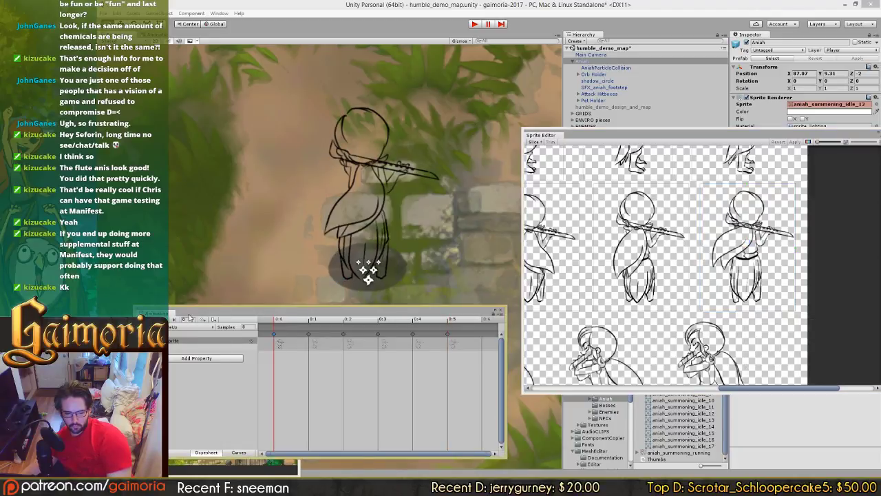
{"action": "left_click", "coordinate": [154, 319]}
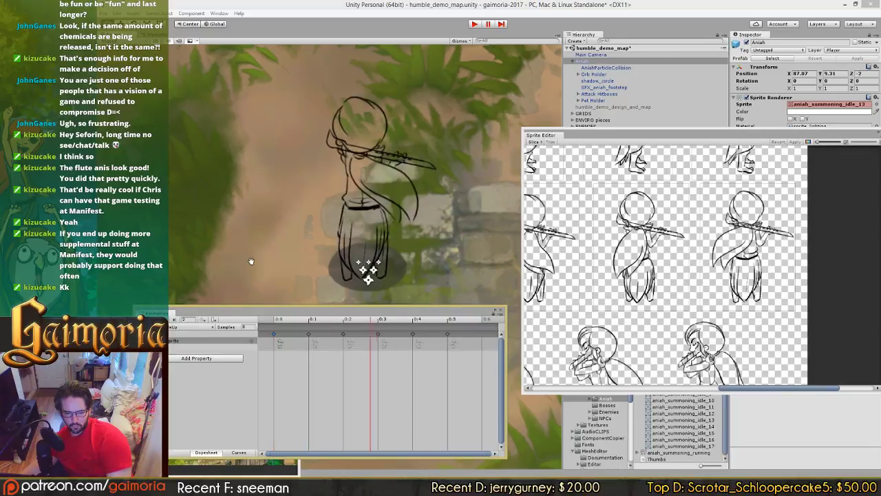
{"action": "scroll", "coordinate": [254, 263], "scroll_direction": "down", "scroll_amount": 2}
{"action": "scroll", "coordinate": [253, 262], "scroll_direction": "down", "scroll_amount": 2}
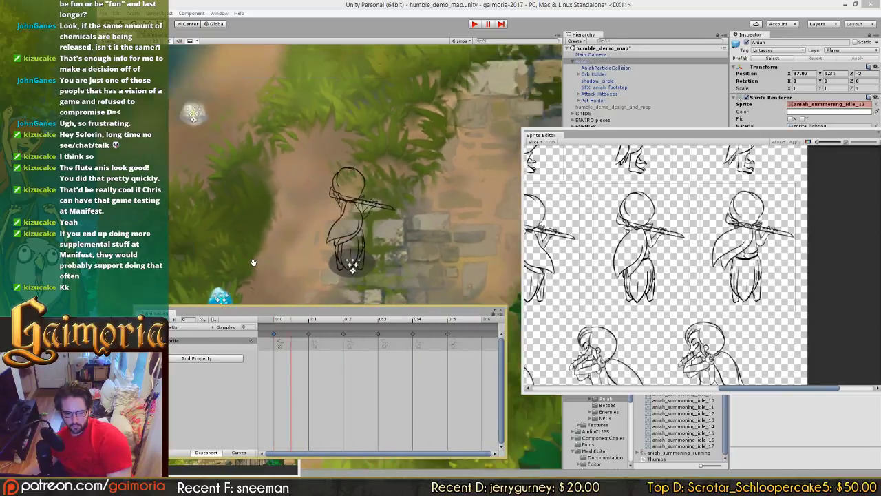
{"action": "scroll", "coordinate": [253, 262], "scroll_direction": "down", "scroll_amount": 2}
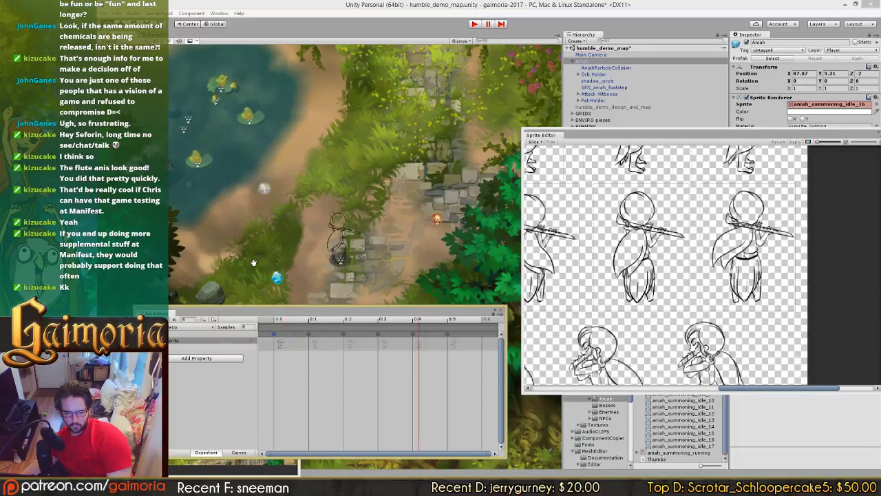
{"action": "scroll", "coordinate": [253, 262], "scroll_direction": "up", "scroll_amount": 2}
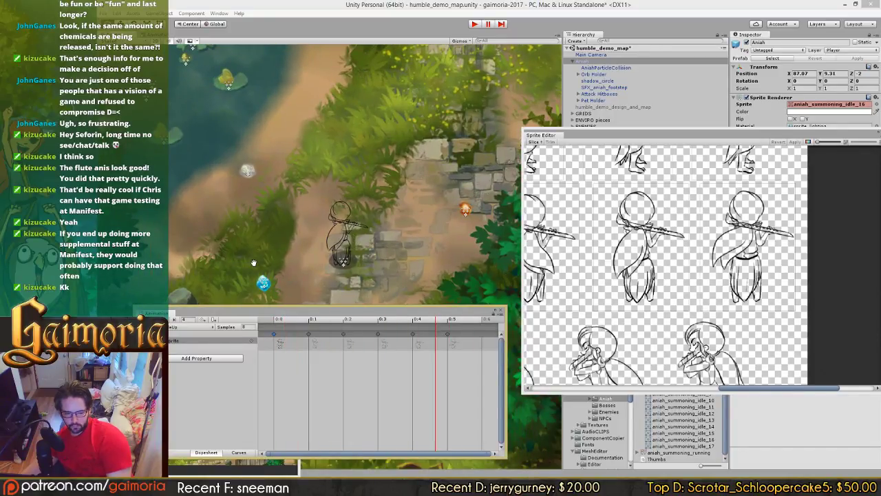
{"action": "scroll", "coordinate": [253, 262], "scroll_direction": "up", "scroll_amount": 5}
{"action": "scroll", "coordinate": [253, 262], "scroll_direction": "down", "scroll_amount": 6}
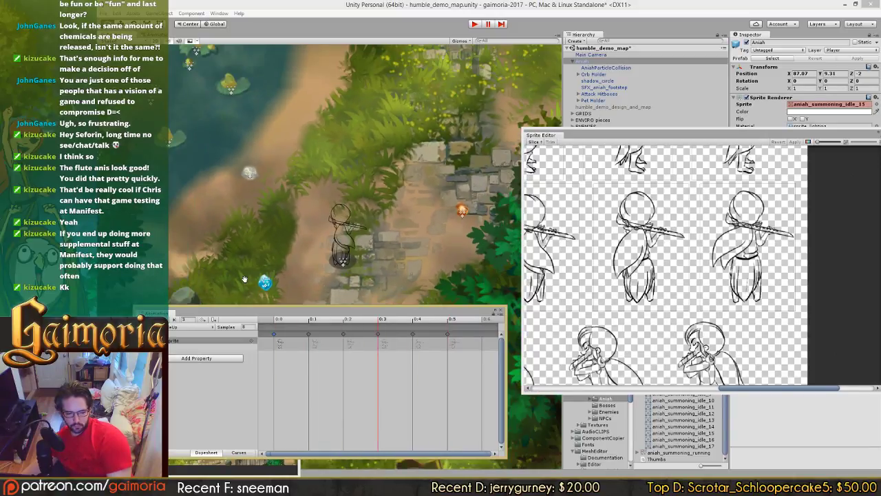
{"action": "scroll", "coordinate": [263, 250], "scroll_direction": "up", "scroll_amount": 1}
{"action": "scroll", "coordinate": [263, 251], "scroll_direction": "up", "scroll_amount": 1}
{"action": "key", "text": "ctrl+s"}
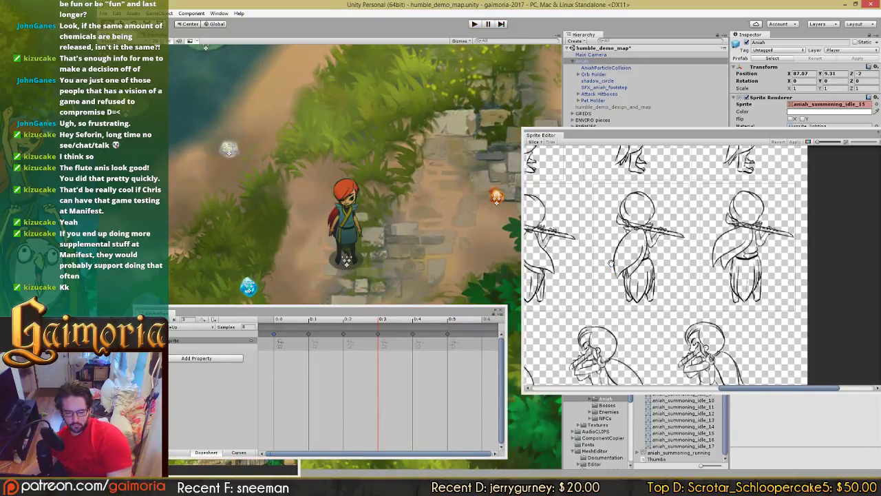
Step: Examine the finished idle sprites on the aniah_3d_idle_down_0 sheet and the character's look in the scene
{"action": "left_click", "coordinate": [599, 273]}
{"action": "middle_click_drag", "start_coordinate": [624, 284], "coordinate": [746, 277]}
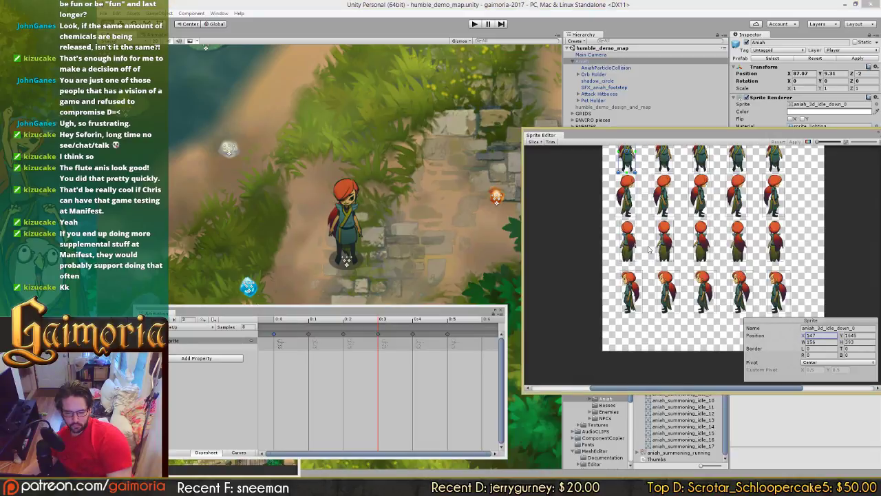
{"action": "scroll", "coordinate": [647, 250], "scroll_direction": "up", "scroll_amount": 2}
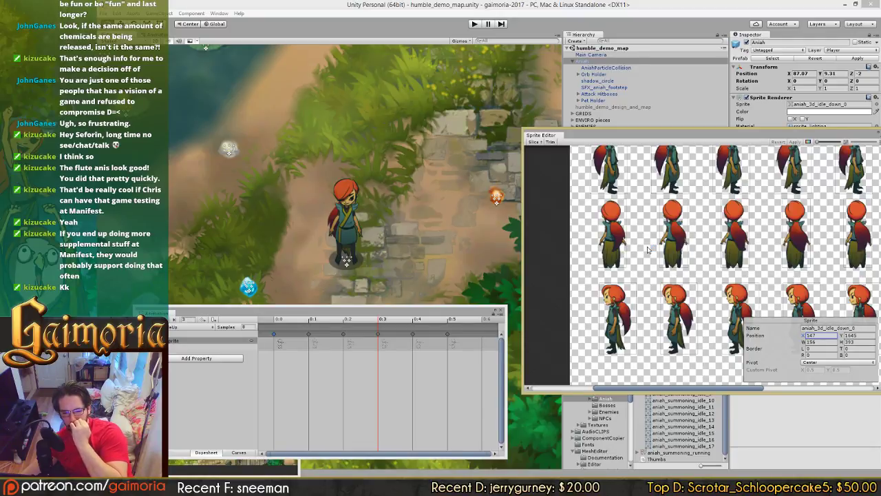
{"action": "scroll", "coordinate": [385, 220], "scroll_direction": "up", "scroll_amount": 2}
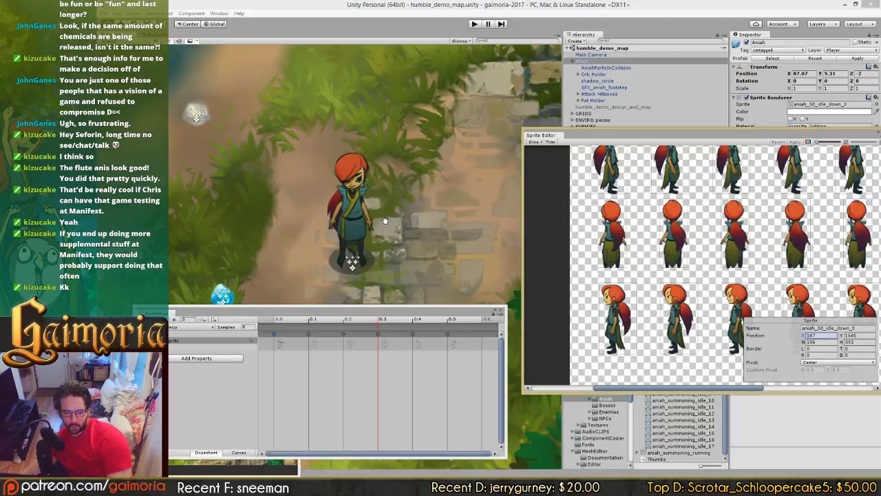
{"action": "left_click_drag", "start_coordinate": [385, 220], "coordinate": [463, 218]}
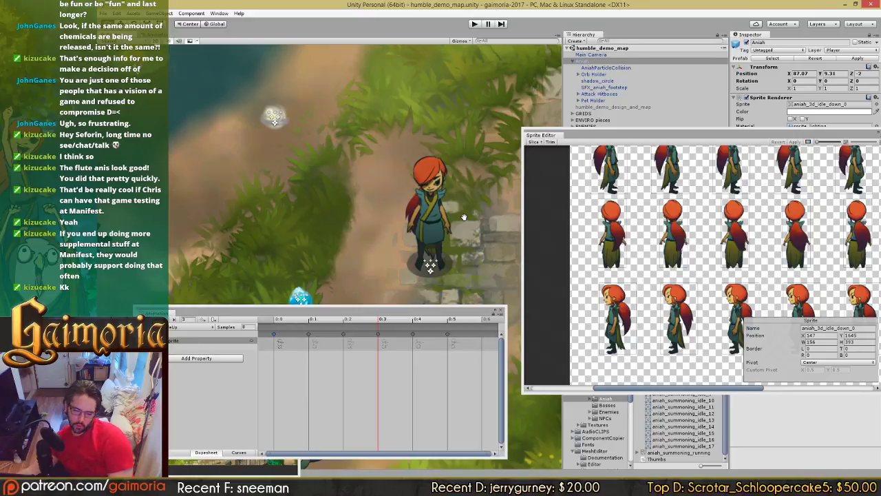
{"action": "left_click_drag", "start_coordinate": [463, 217], "coordinate": [481, 223]}
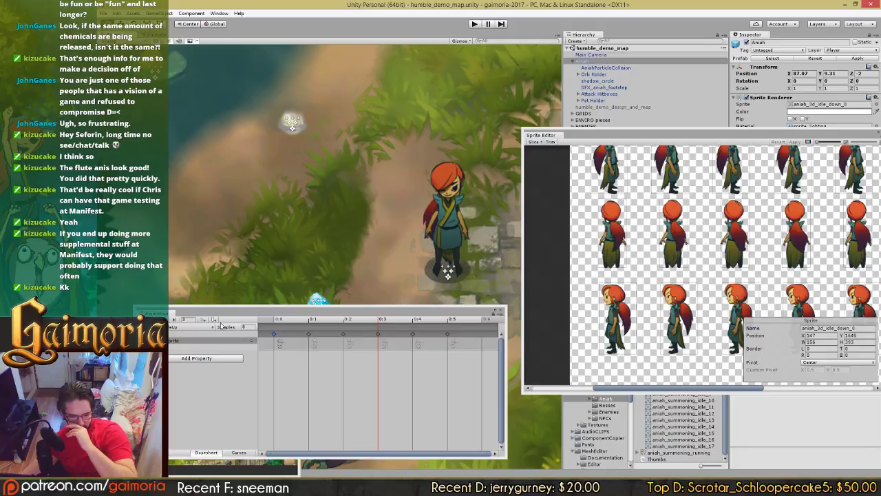
Step: Preview the first frame of the idle-up clip, then switch the animation being edited to the summoning idle-right clip
{"action": "left_click", "coordinate": [268, 320]}
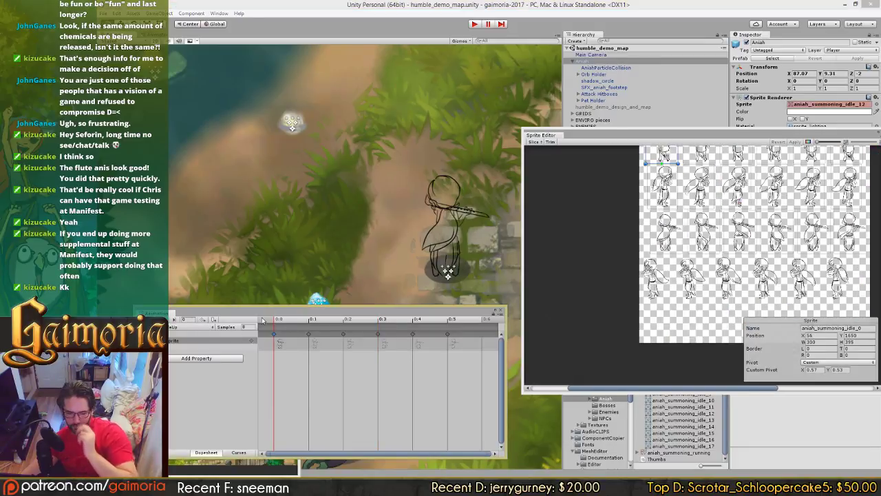
{"action": "left_click", "coordinate": [196, 329]}
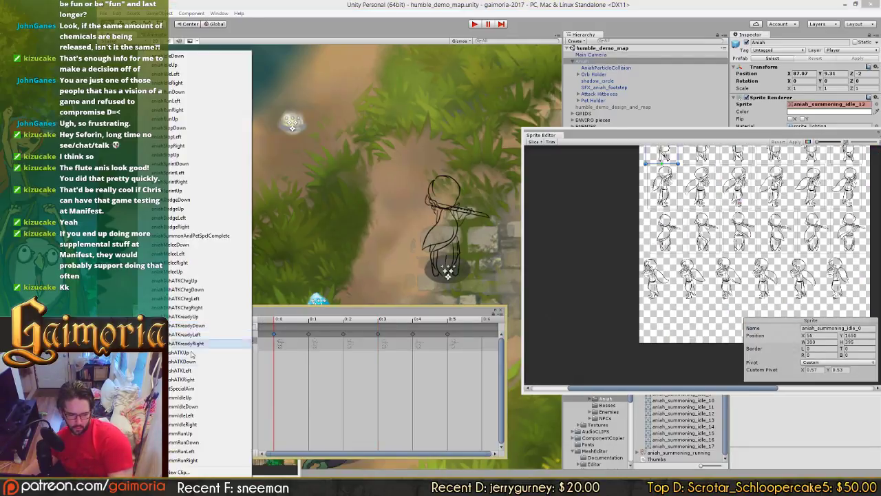
{"action": "left_click", "coordinate": [194, 425]}
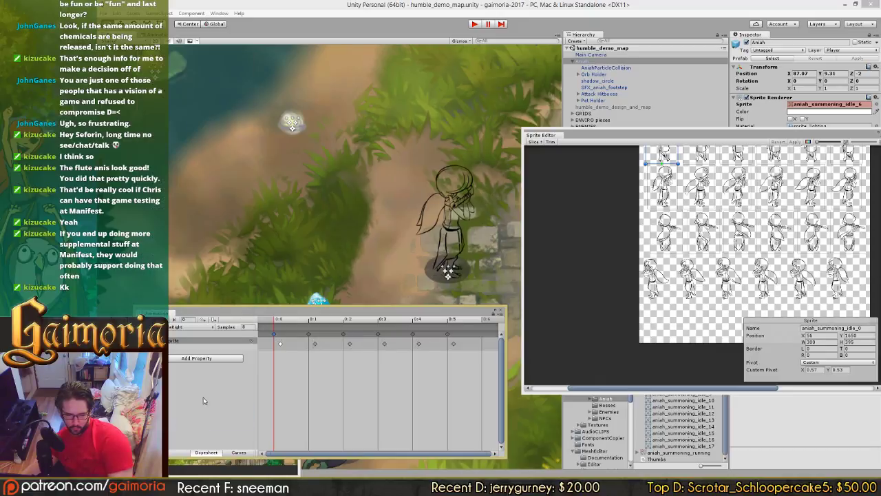
Step: Switch the animation being edited to the summoning idle-left clip and delete all of its existing running-sprite keyframes
{"action": "left_click", "coordinate": [208, 331]}
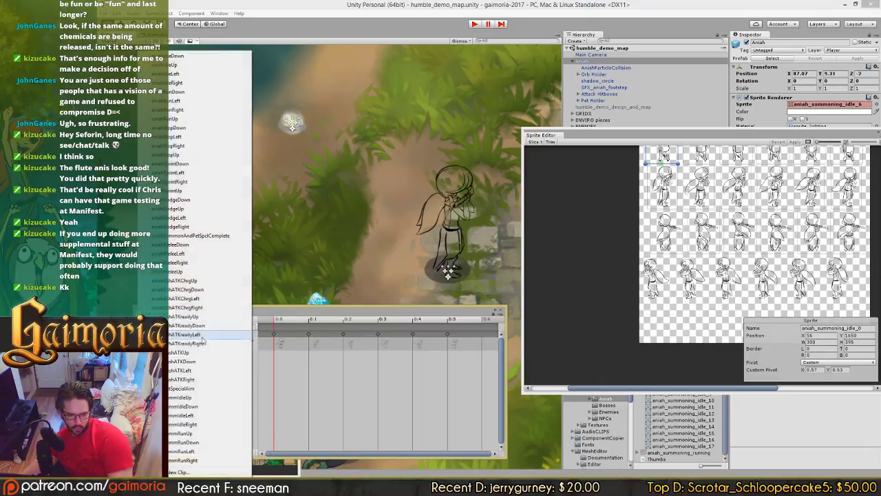
{"action": "left_click", "coordinate": [184, 415]}
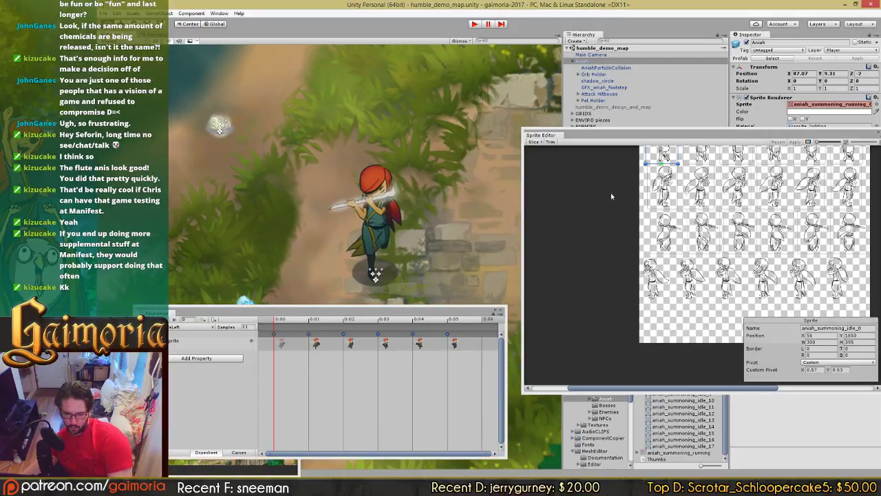
{"action": "scroll", "coordinate": [628, 238], "scroll_direction": "up", "scroll_amount": 4}
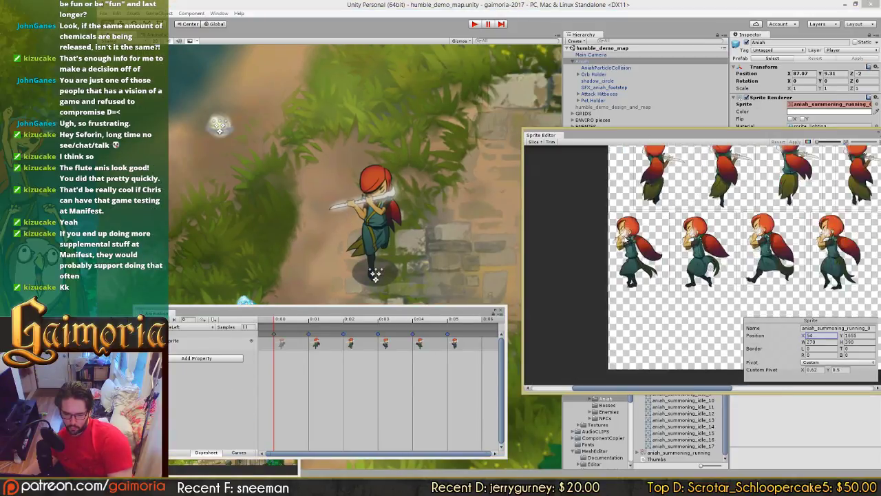
{"action": "middle_click_drag", "start_coordinate": [661, 216], "coordinate": [645, 203]}
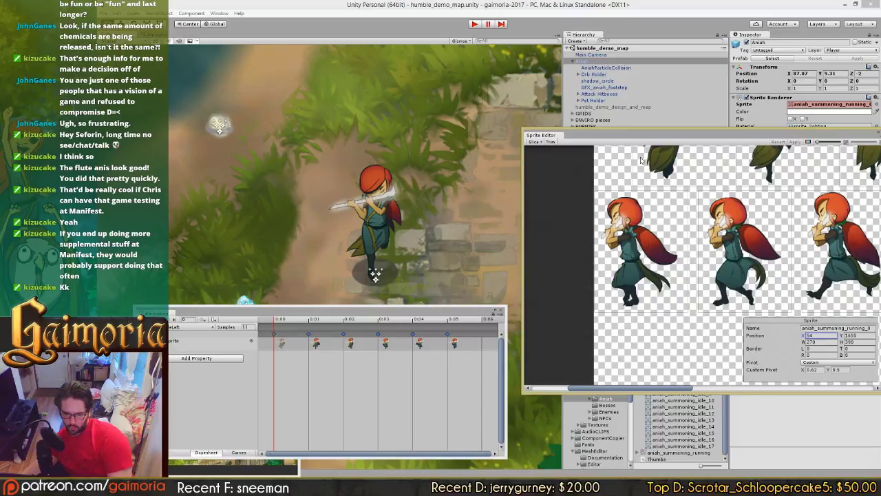
{"action": "left_click_drag", "start_coordinate": [483, 380], "coordinate": [257, 330]}
{"action": "key", "text": "Delete"}
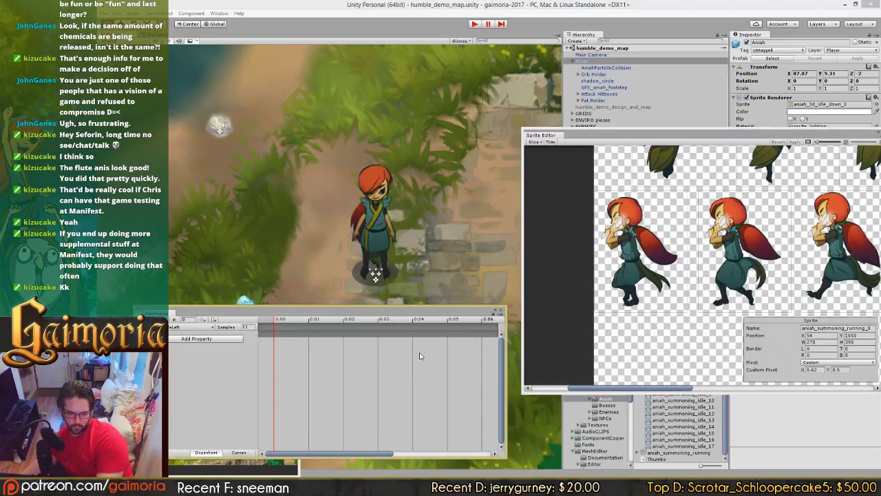
Step: Bring the aniah_summoning_idle sheet back up for sprite editing, with a close view of the left-facing poses in its lowest row
{"action": "left_click_drag", "start_coordinate": [650, 134], "coordinate": [349, 127]}
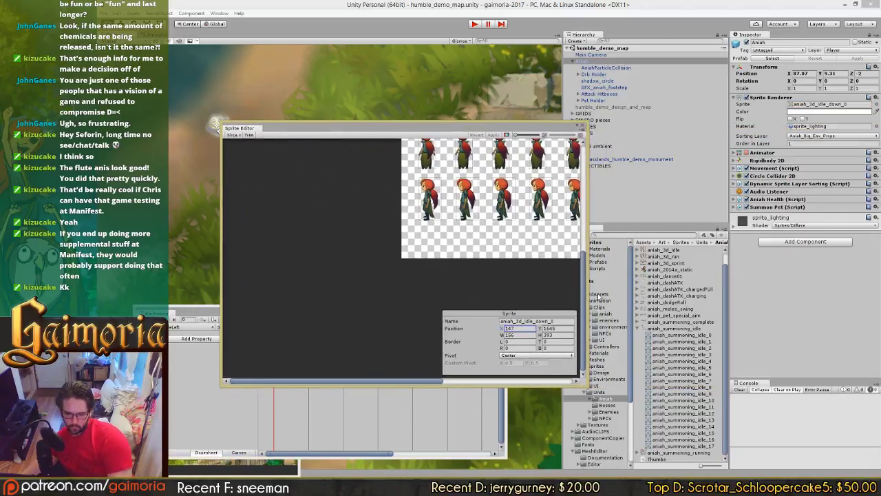
{"action": "left_click", "coordinate": [673, 328]}
{"action": "left_click_drag", "start_coordinate": [431, 133], "coordinate": [701, 153]}
{"action": "scroll", "coordinate": [654, 337], "scroll_direction": "up", "scroll_amount": 5}
{"action": "middle_click_drag", "start_coordinate": [739, 289], "coordinate": [676, 345]}
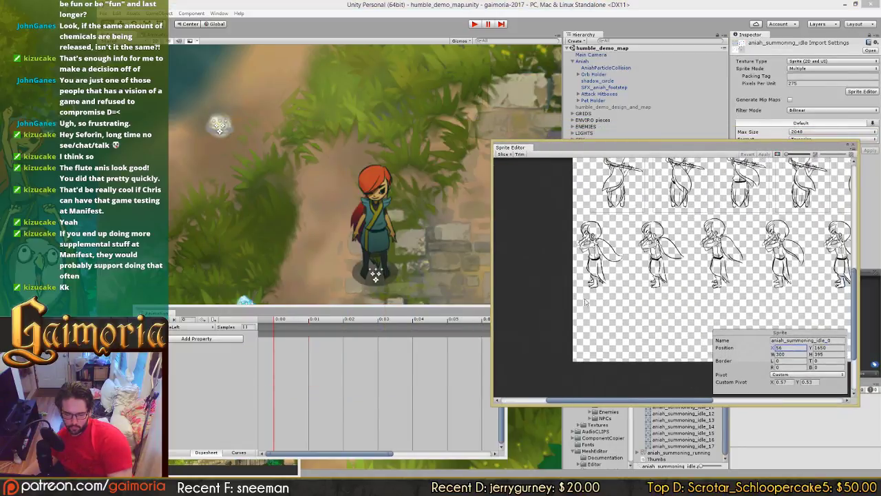
{"action": "scroll", "coordinate": [650, 206], "scroll_direction": "up", "scroll_amount": 5}
{"action": "middle_click_drag", "start_coordinate": [648, 198], "coordinate": [638, 229]}
{"action": "scroll", "coordinate": [637, 229], "scroll_direction": "up", "scroll_amount": 3}
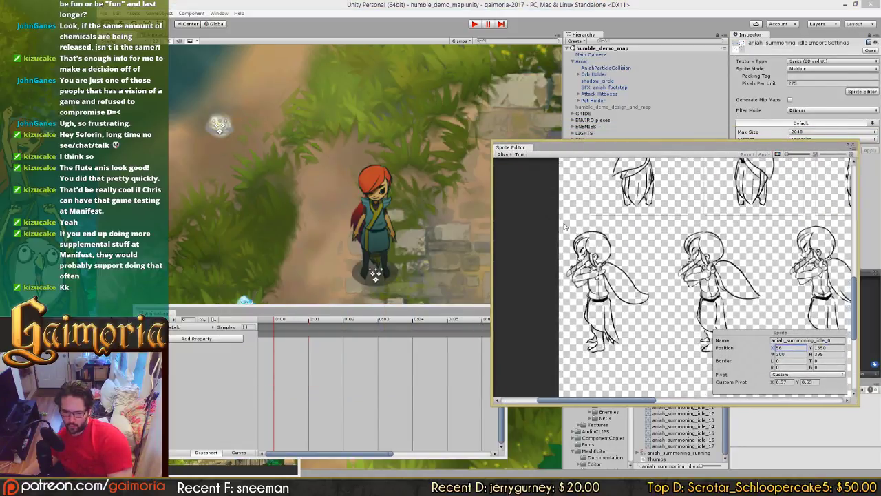
Step: Draw a separate sprite rectangle around each of the six left-facing poses, about 280 to 310 pixels wide and 410 to 440 high
{"action": "left_click_drag", "start_coordinate": [563, 221], "coordinate": [655, 357]}
{"action": "middle_click_drag", "start_coordinate": [672, 288], "coordinate": [578, 277]}
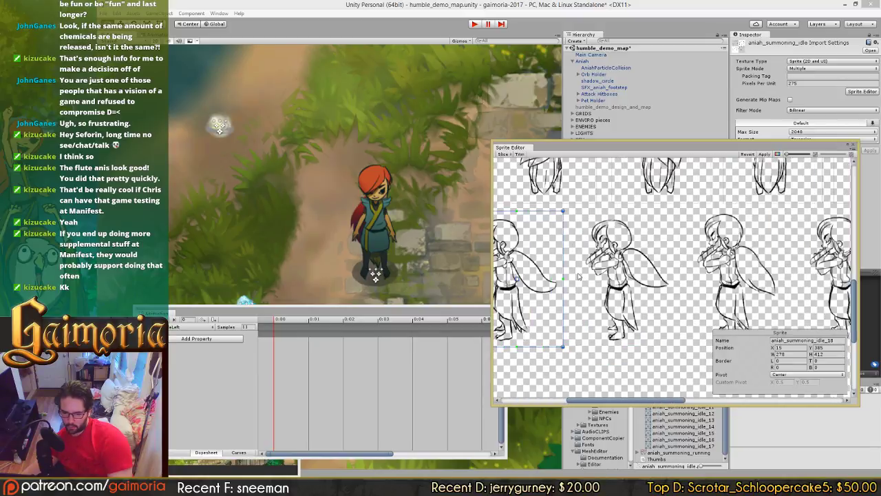
{"action": "left_click_drag", "start_coordinate": [574, 211], "coordinate": [675, 347]}
{"action": "middle_click_drag", "start_coordinate": [685, 236], "coordinate": [559, 231]}
{"action": "left_click_drag", "start_coordinate": [557, 205], "coordinate": [656, 343]}
{"action": "middle_click_drag", "start_coordinate": [673, 216], "coordinate": [555, 202]}
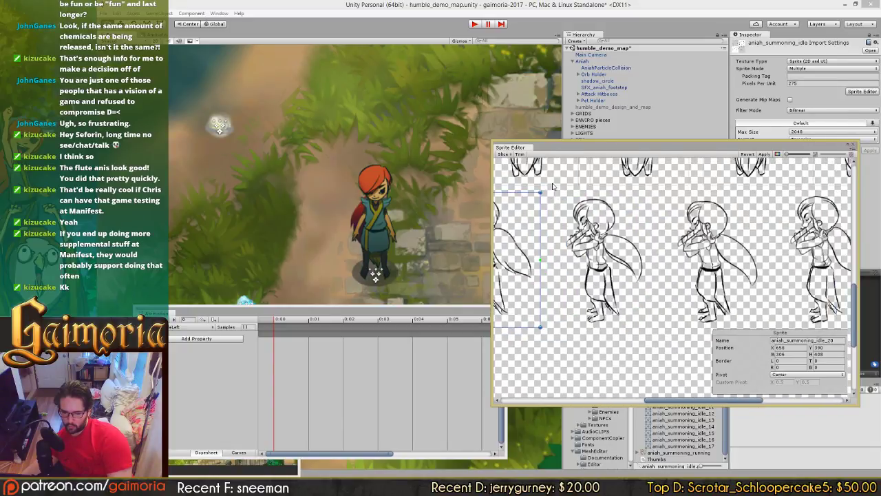
{"action": "left_click_drag", "start_coordinate": [548, 192], "coordinate": [646, 325]}
{"action": "middle_click_drag", "start_coordinate": [661, 262], "coordinate": [555, 260]}
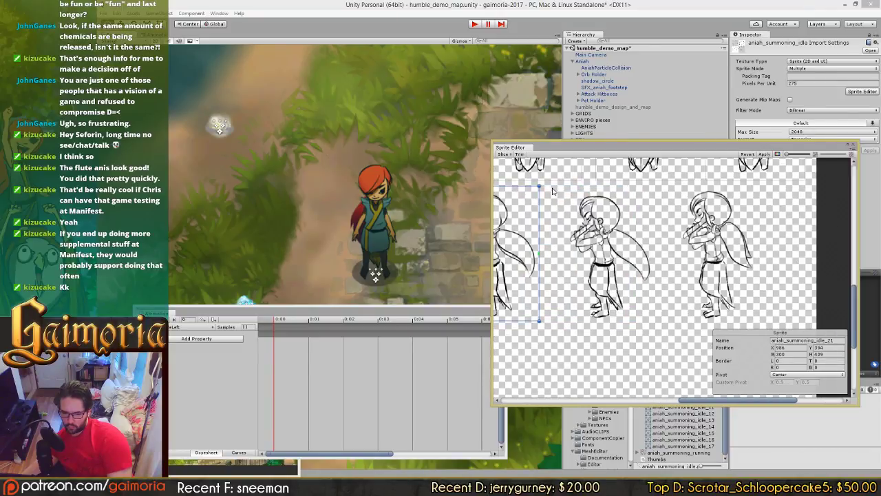
{"action": "left_click_drag", "start_coordinate": [552, 187], "coordinate": [656, 316]}
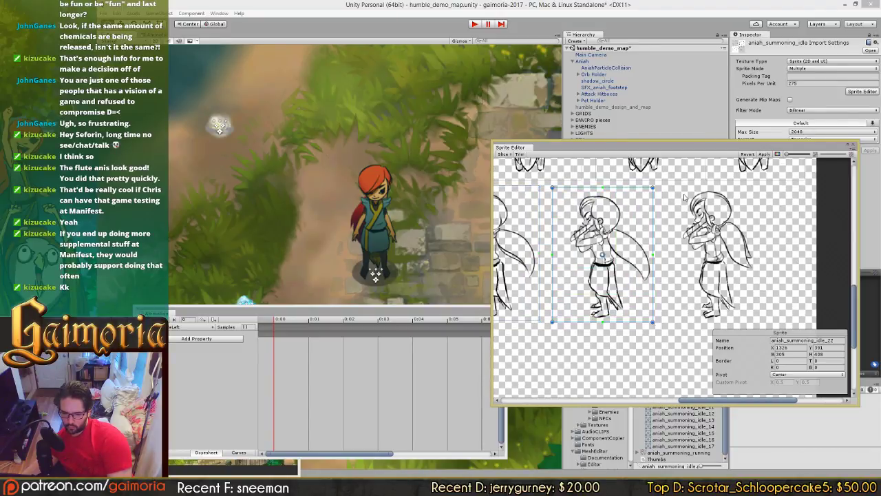
{"action": "left_click_drag", "start_coordinate": [670, 186], "coordinate": [754, 323]}
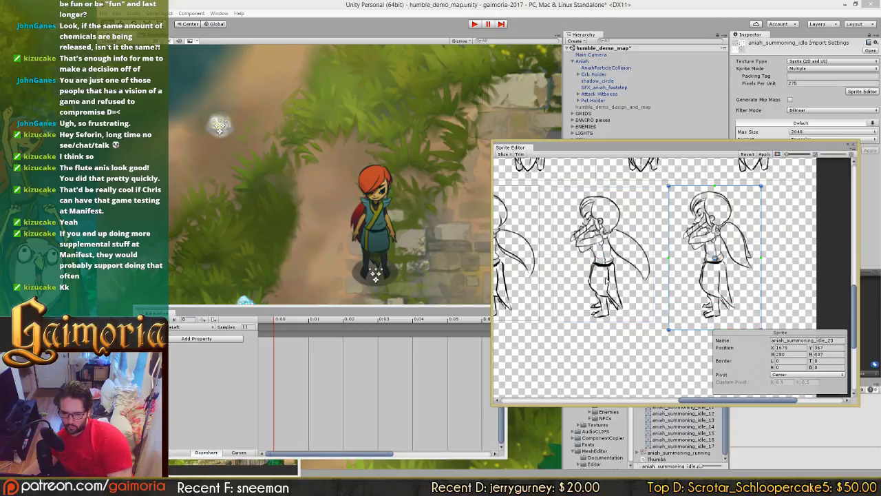
Step: Adjust the edges of aniah_summoning_idle_18 to position X 6, Y 390, and set its size to 290 by 410
{"action": "middle_click_drag", "start_coordinate": [605, 277], "coordinate": [800, 281]}
{"action": "middle_click_drag", "start_coordinate": [622, 256], "coordinate": [661, 250]}
{"action": "left_click", "coordinate": [661, 264]}
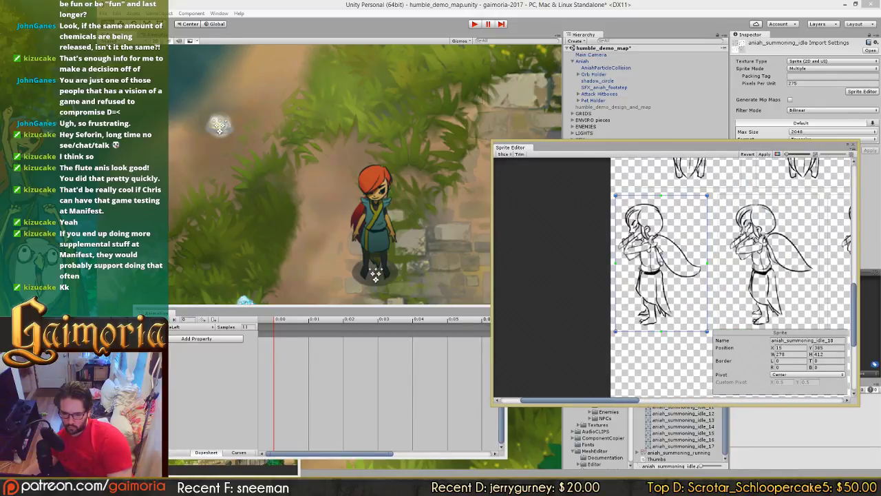
{"action": "left_click", "coordinate": [788, 353]}
{"action": "left_click_drag", "start_coordinate": [680, 331], "coordinate": [681, 329]}
{"action": "left_click_drag", "start_coordinate": [615, 291], "coordinate": [611, 292]}
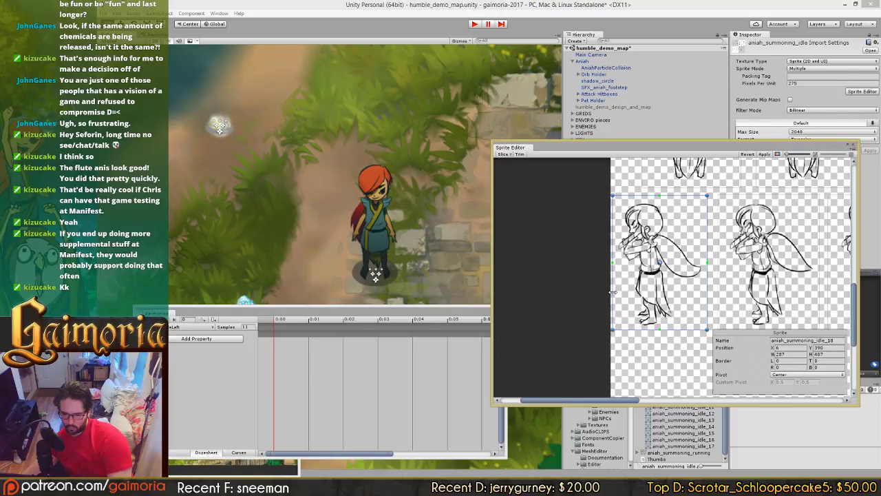
{"action": "left_click", "coordinate": [788, 353]}
{"action": "type", "text": "290"}
{"action": "key", "text": "Tab"}
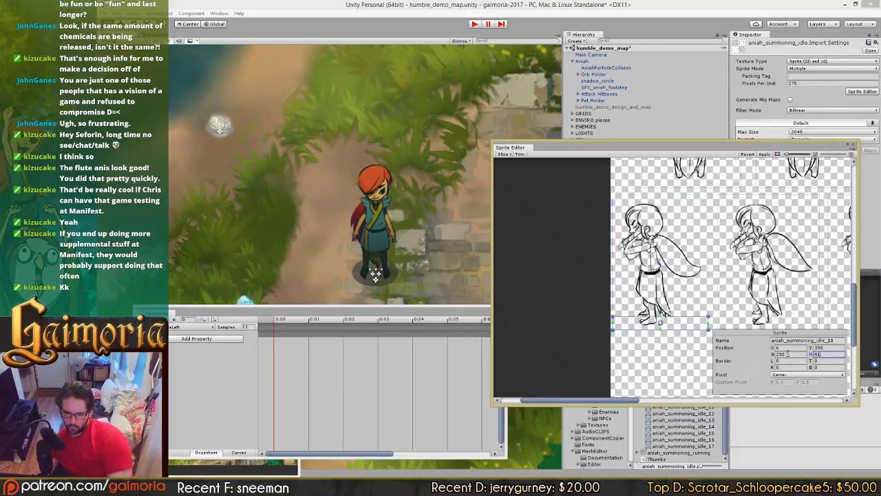
{"action": "type", "text": "410"}
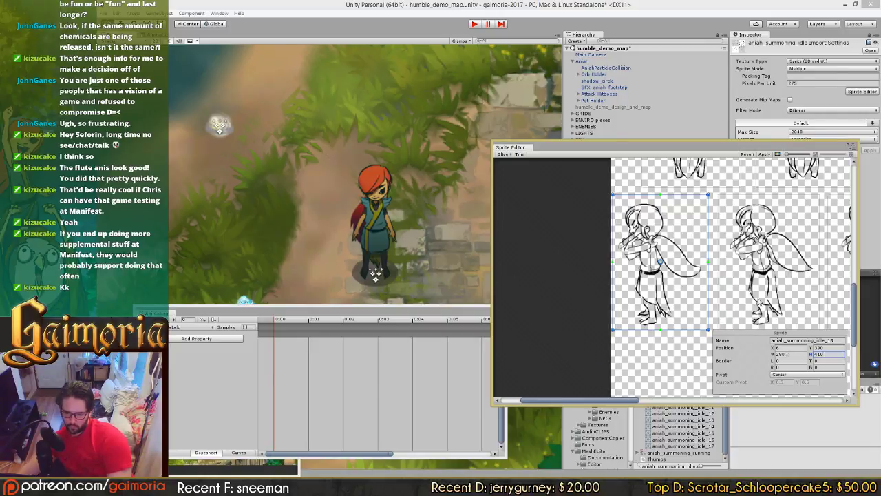
Step: Set the rectangle of aniah_summoning_idle_19 to width 290, height 410 and Y position 390
{"action": "middle_click_drag", "start_coordinate": [755, 279], "coordinate": [647, 260]}
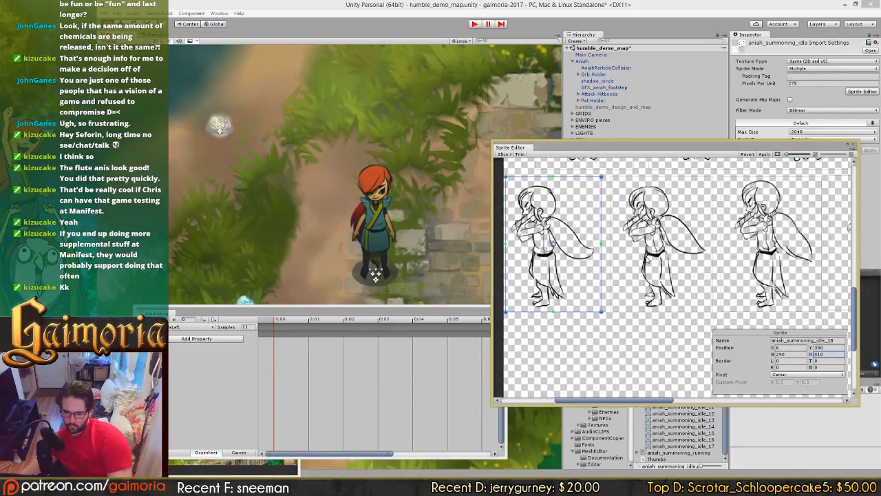
{"action": "left_click", "coordinate": [647, 260]}
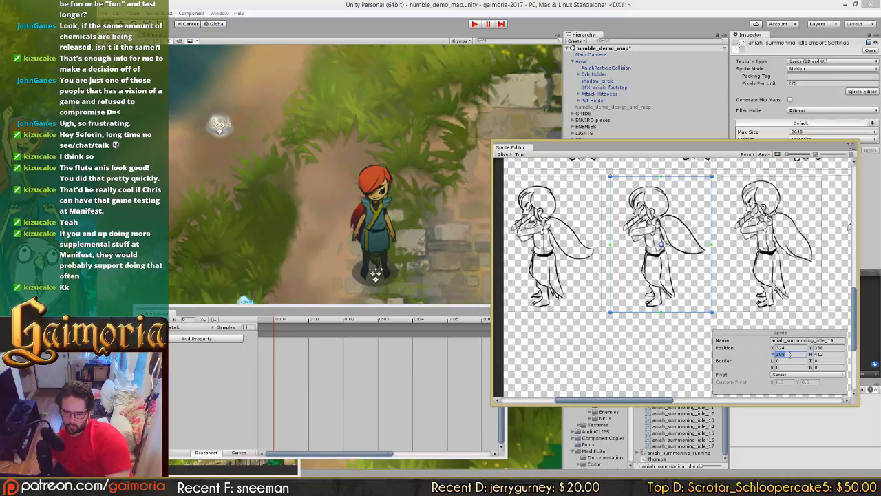
{"action": "type", "text": "290"}
{"action": "key", "text": "Tab"}
{"action": "type", "text": "410"}
{"action": "key", "text": "shift+Tab"}
{"action": "key", "text": "shift+Tab"}
{"action": "key", "text": "shift+Tab"}
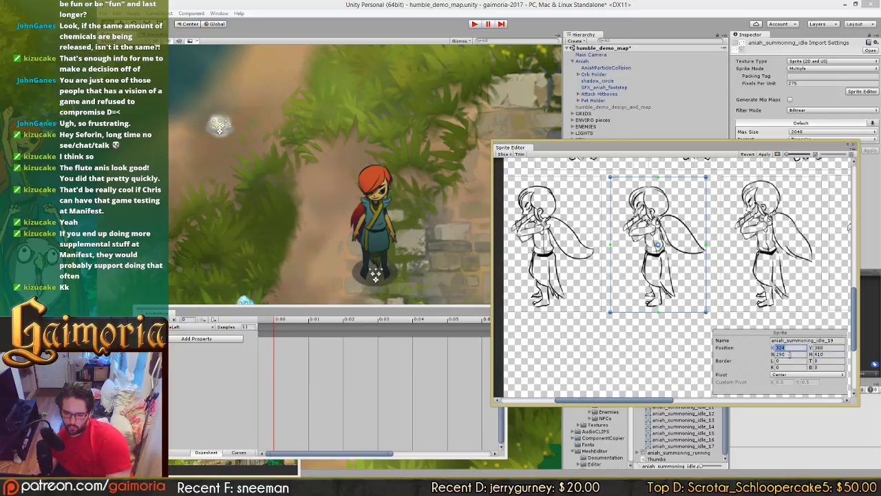
{"action": "key", "text": "Tab"}
{"action": "type", "text": "390"}
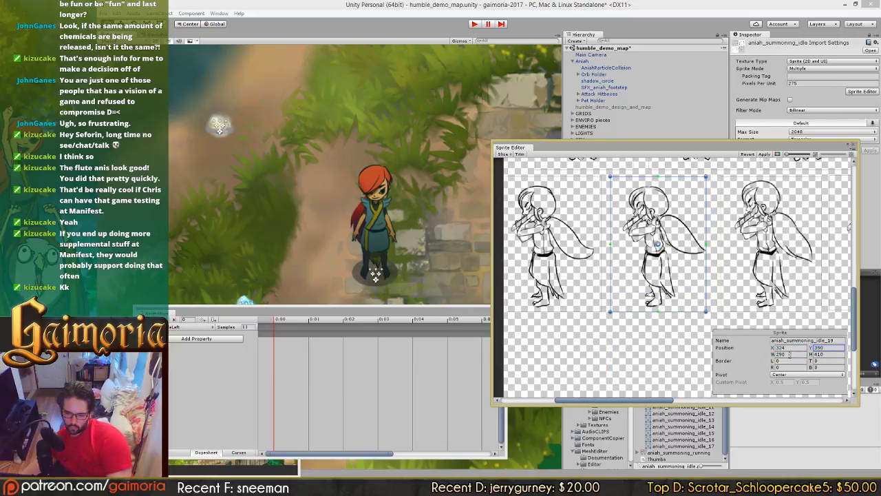
Step: Set the rectangle of aniah_summoning_idle_20 to width 290 and height 410
{"action": "middle_click_drag", "start_coordinate": [805, 279], "coordinate": [702, 272]}
{"action": "left_click", "coordinate": [685, 258]}
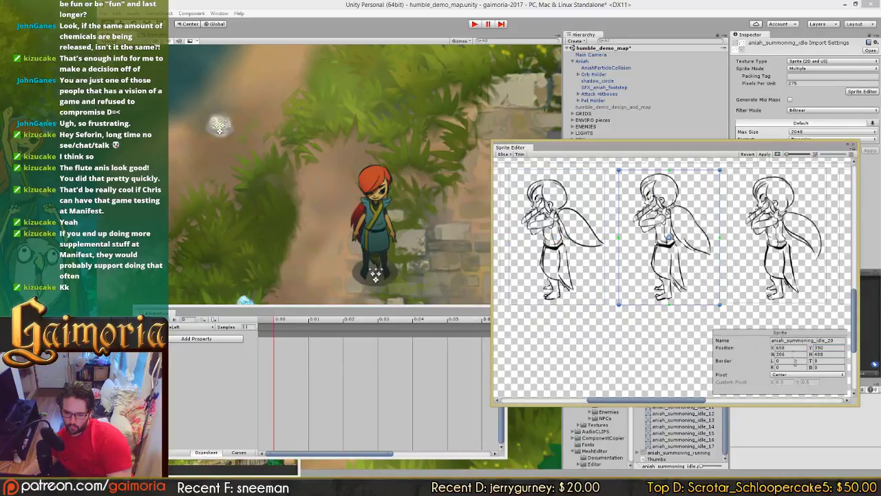
{"action": "left_click", "coordinate": [793, 354]}
{"action": "type", "text": "290"}
{"action": "key", "text": "Tab"}
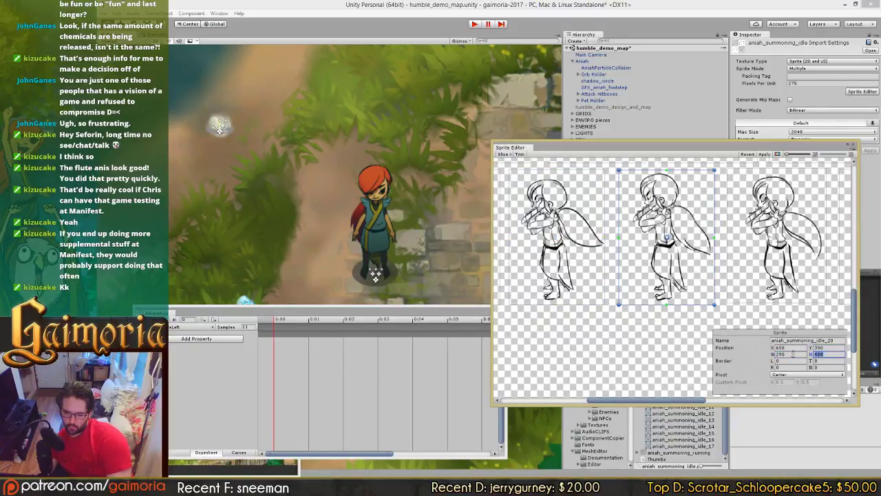
{"action": "type", "text": "410"}
{"action": "key", "text": "shift+Tab"}
{"action": "key", "text": "shift+Tab"}
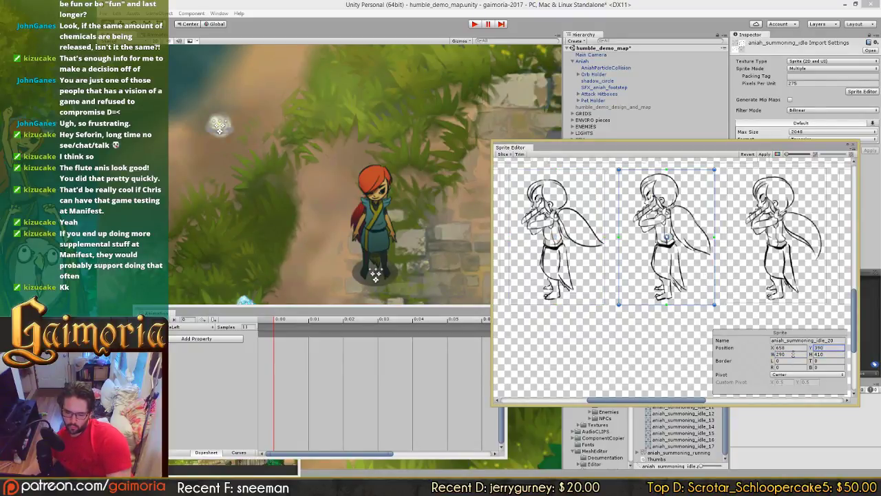
Step: Set the rectangle of aniah_summoning_idle_21 to Y position 390, width 290 and height 410
{"action": "middle_click_drag", "start_coordinate": [778, 235], "coordinate": [665, 232]}
{"action": "left_click", "coordinate": [665, 232]}
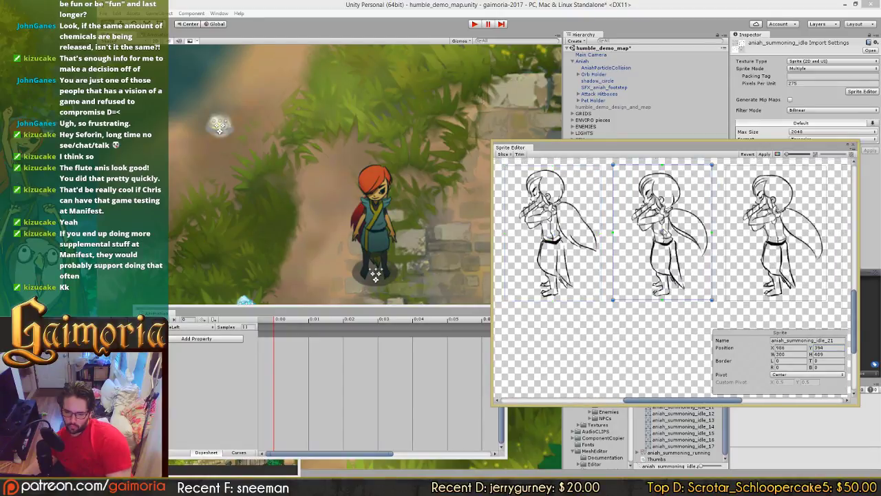
{"action": "left_click", "coordinate": [798, 354]}
{"action": "key", "text": "shift+Tab"}
{"action": "type", "text": "390"}
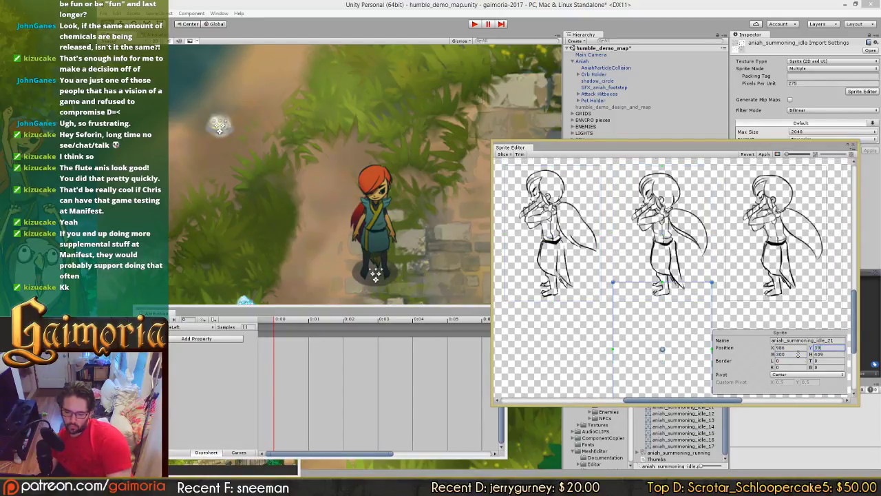
{"action": "key", "text": "Tab"}
{"action": "type", "text": "290"}
{"action": "key", "text": "Tab"}
{"action": "type", "text": "410"}
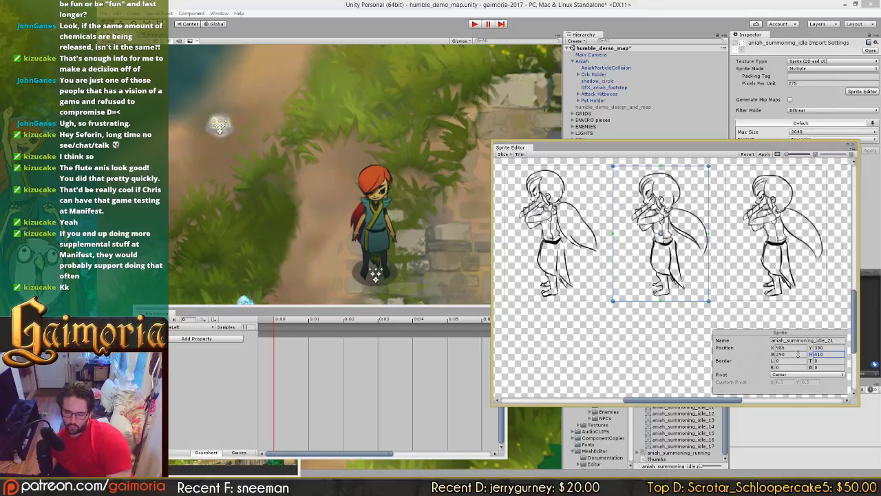
Step: Set the rectangle of aniah_summoning_idle_22 to Y position 390, width 290 and height 410
{"action": "left_click", "coordinate": [767, 246]}
{"action": "middle_click_drag", "start_coordinate": [768, 246], "coordinate": [702, 246]}
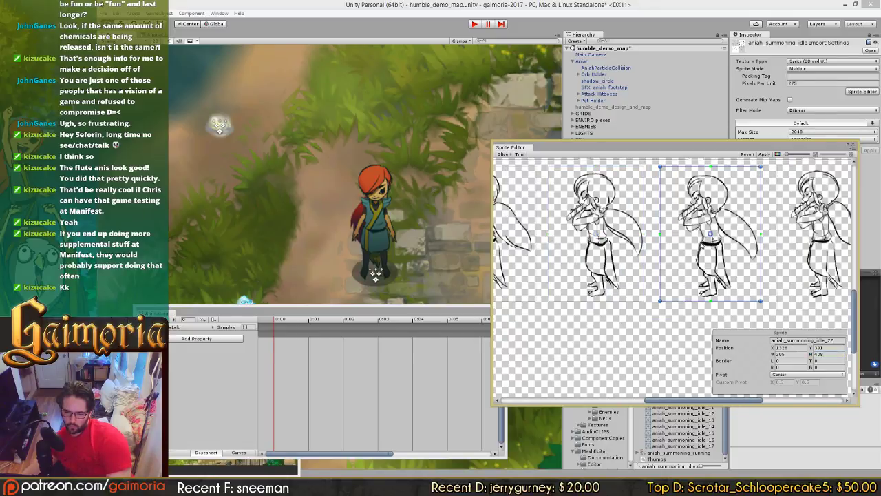
{"action": "left_click", "coordinate": [828, 349]}
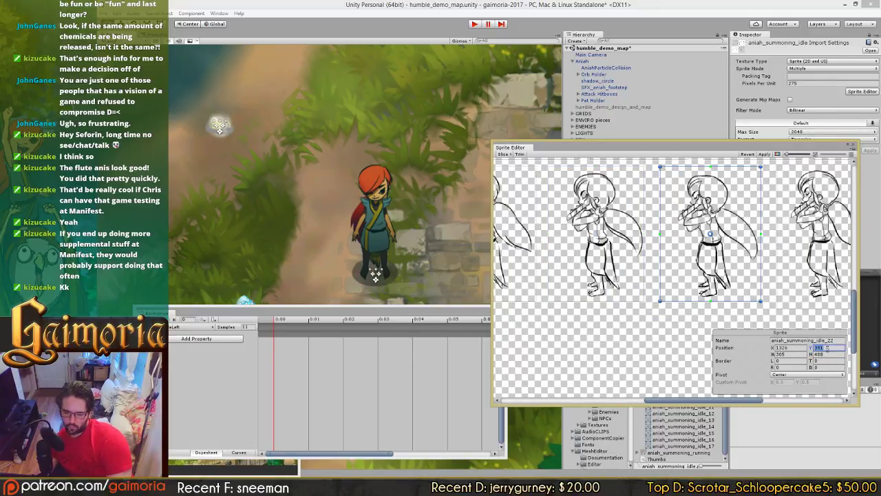
{"action": "type", "text": "390"}
{"action": "key", "text": "Tab"}
{"action": "type", "text": "290"}
{"action": "key", "text": "Tab"}
{"action": "type", "text": "410"}
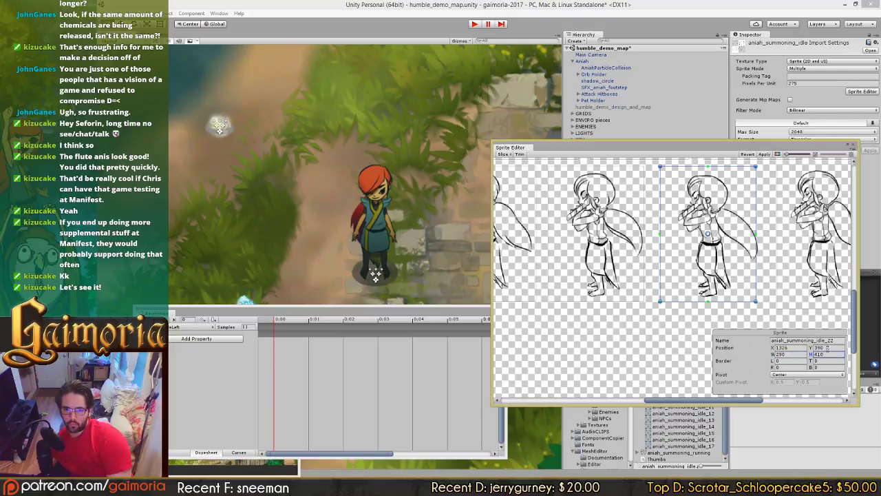
Step: Set the rectangle of aniah_summoning_idle_23 to Y position 390, width 290 and height 410, and apply the new sprites
{"action": "middle_click_drag", "start_coordinate": [762, 253], "coordinate": [647, 252]}
{"action": "left_click", "coordinate": [678, 252]}
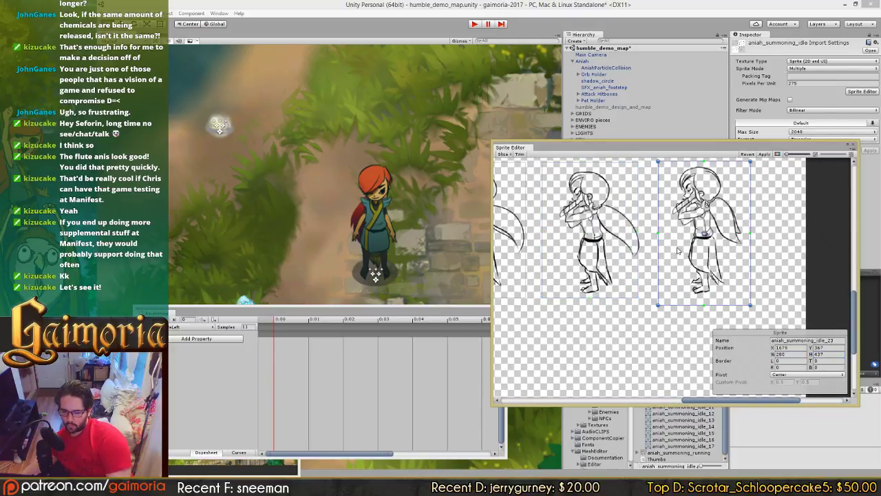
{"action": "left_click", "coordinate": [832, 347]}
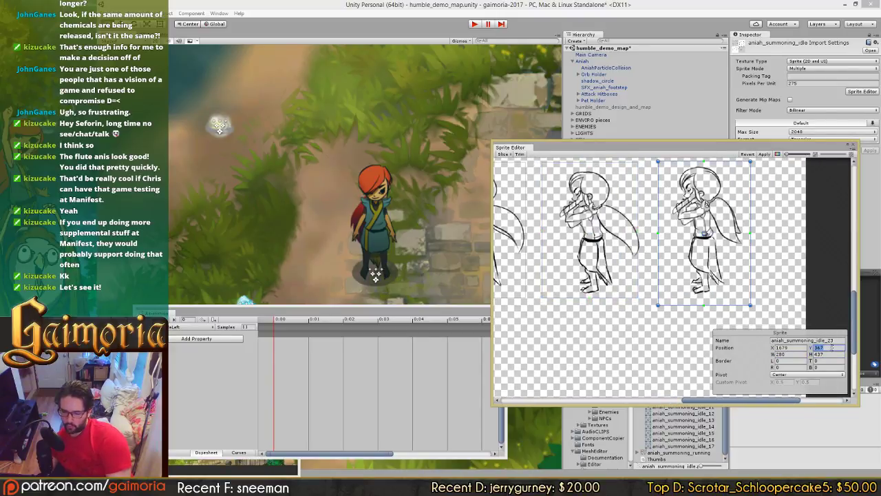
{"action": "type", "text": "390"}
{"action": "key", "text": "Tab"}
{"action": "type", "text": "290"}
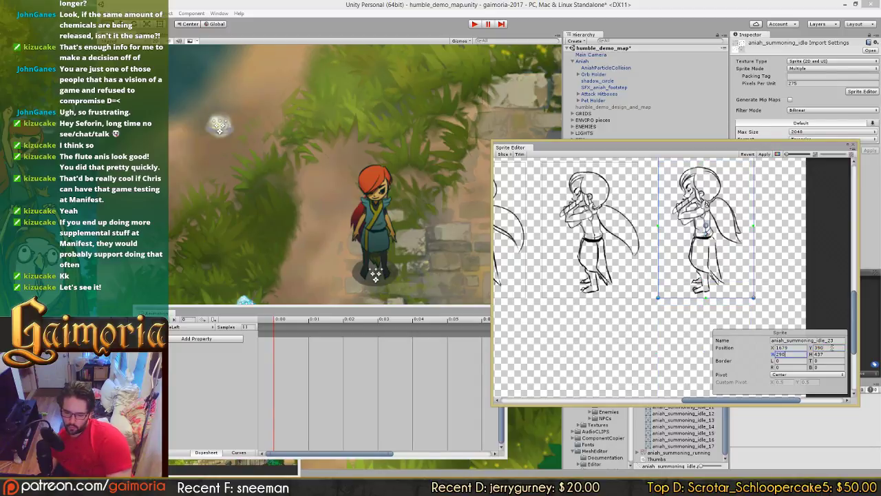
{"action": "key", "text": "Tab"}
{"action": "type", "text": "410"}
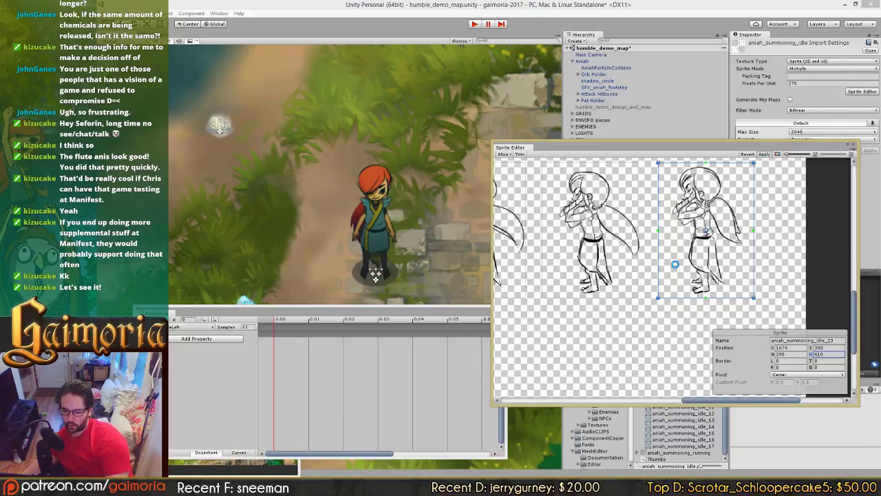
{"action": "middle_click_drag", "start_coordinate": [588, 265], "coordinate": [763, 270]}
{"action": "scroll", "coordinate": [648, 283], "scroll_direction": "up", "scroll_amount": 4}
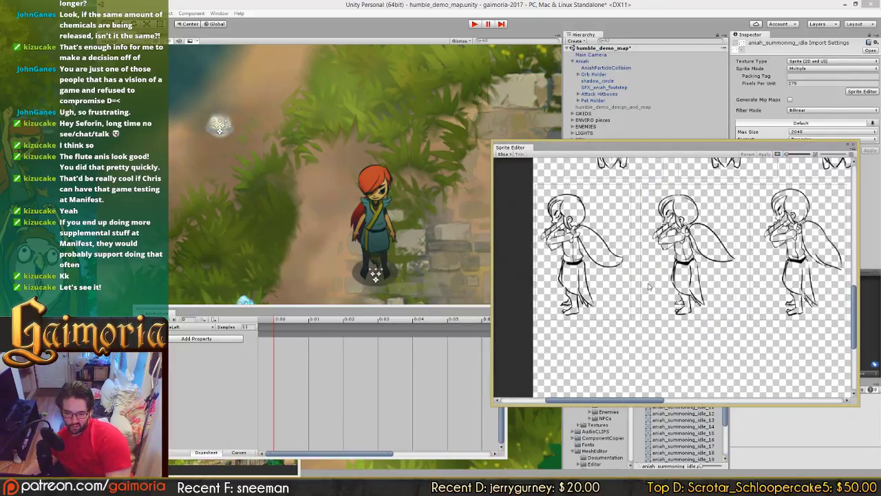
Step: Add sprites aniah_summoning_idle_18 through aniah_summoning_idle_23 as frames of the left-facing summoning idle clip
{"action": "left_click", "coordinate": [651, 269]}
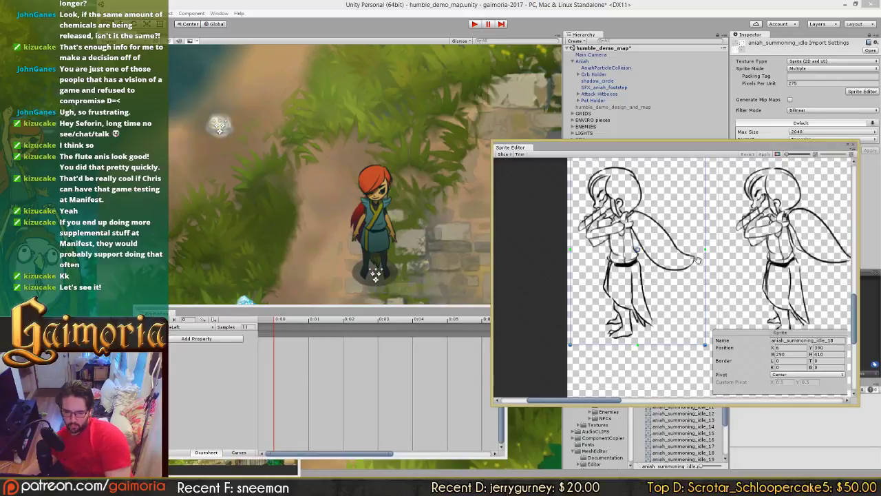
{"action": "middle_click_drag", "start_coordinate": [697, 260], "coordinate": [693, 271]}
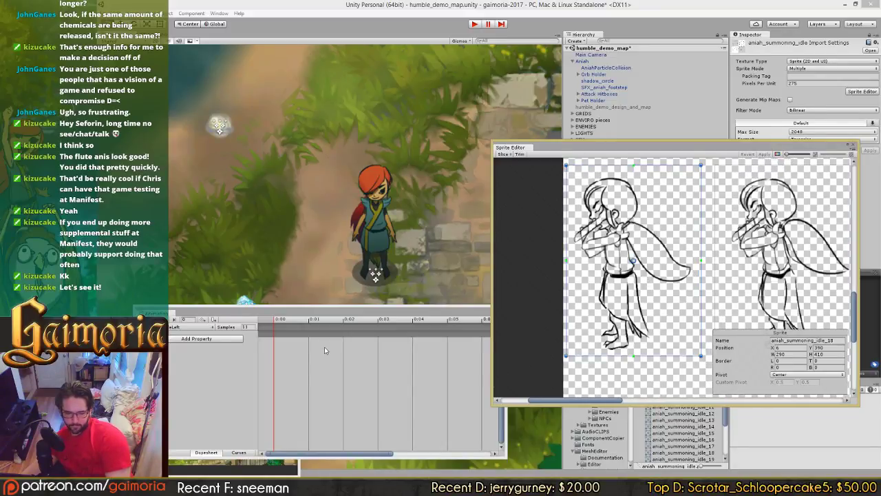
{"action": "left_click_drag", "start_coordinate": [620, 153], "coordinate": [243, 438]}
{"action": "scroll", "coordinate": [683, 408], "scroll_direction": "down", "scroll_amount": 2}
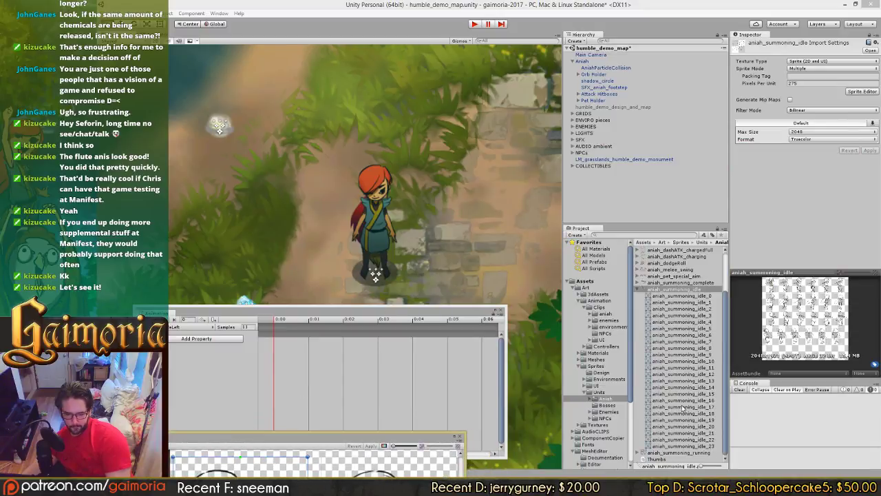
{"action": "left_click", "coordinate": [700, 419]}
{"action": "left_click", "coordinate": [704, 414]}
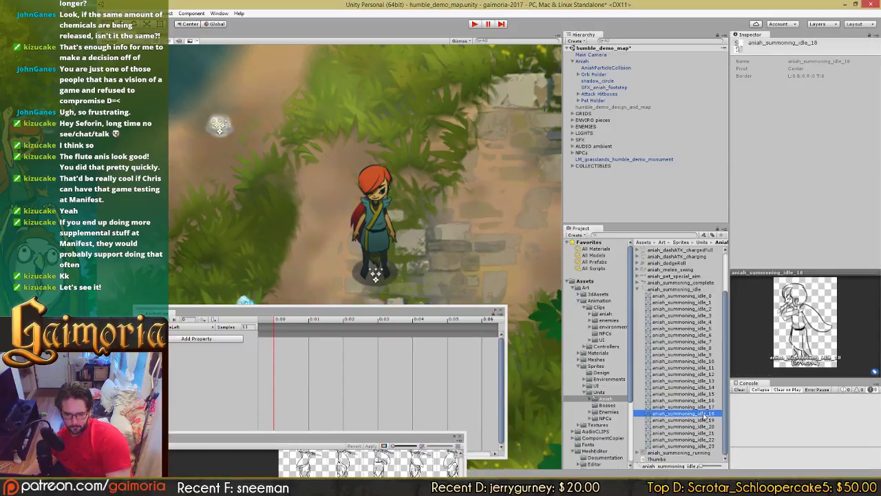
{"action": "left_click", "coordinate": [704, 407]}
{"action": "left_click", "coordinate": [705, 415]}
{"action": "left_click", "coordinate": [703, 445], "text": "shift"}
{"action": "left_click_drag", "start_coordinate": [652, 416], "coordinate": [296, 352]}
{"action": "scroll", "coordinate": [323, 163], "scroll_direction": "up", "scroll_amount": 5}
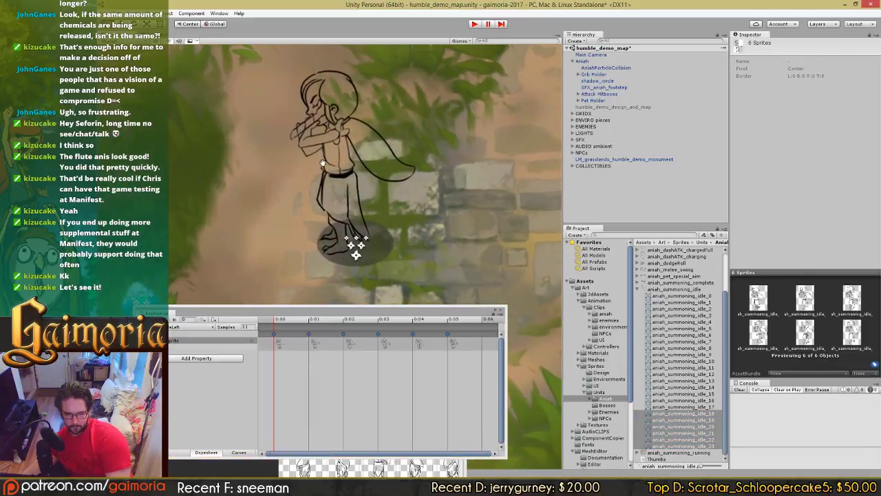
{"action": "middle_click_drag", "start_coordinate": [322, 162], "coordinate": [320, 168]}
Step: Compare the left-facing summoning idle pose with the regular left-facing idle clip's pose
{"action": "left_click", "coordinate": [148, 461]}
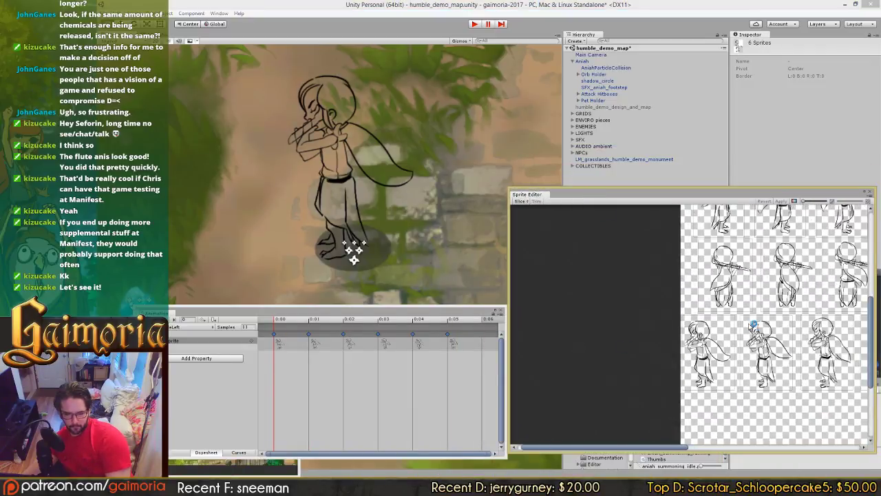
{"action": "scroll", "coordinate": [628, 366], "scroll_direction": "up", "scroll_amount": 6}
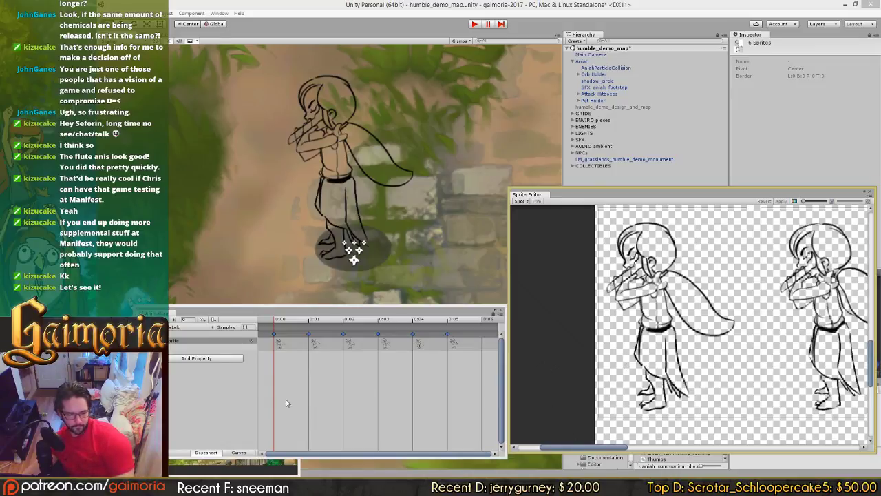
{"action": "left_click", "coordinate": [180, 327]}
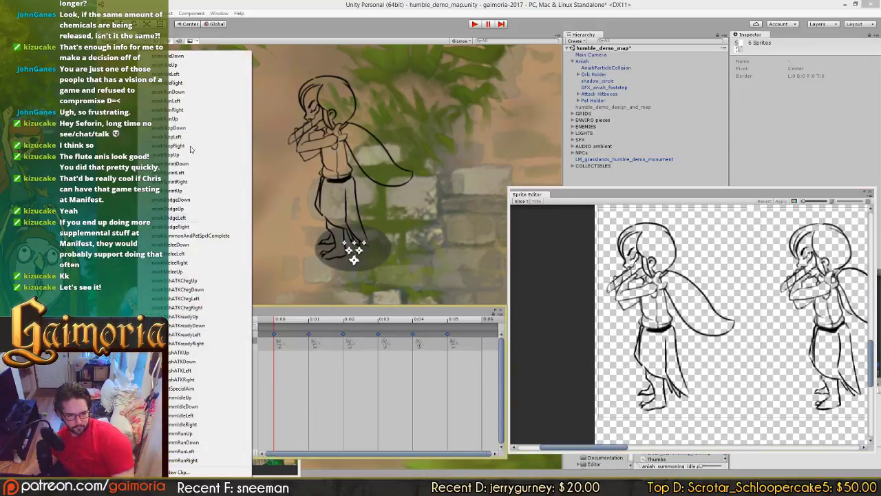
{"action": "left_click", "coordinate": [198, 72]}
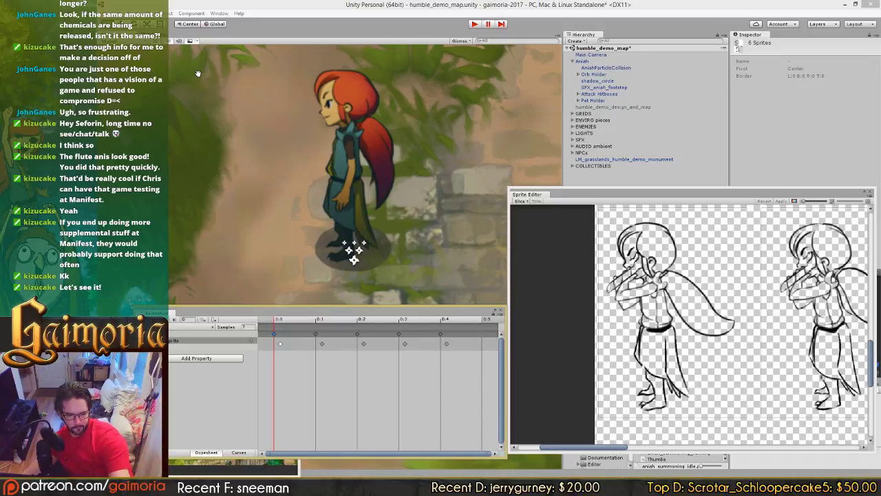
{"action": "left_click", "coordinate": [187, 331]}
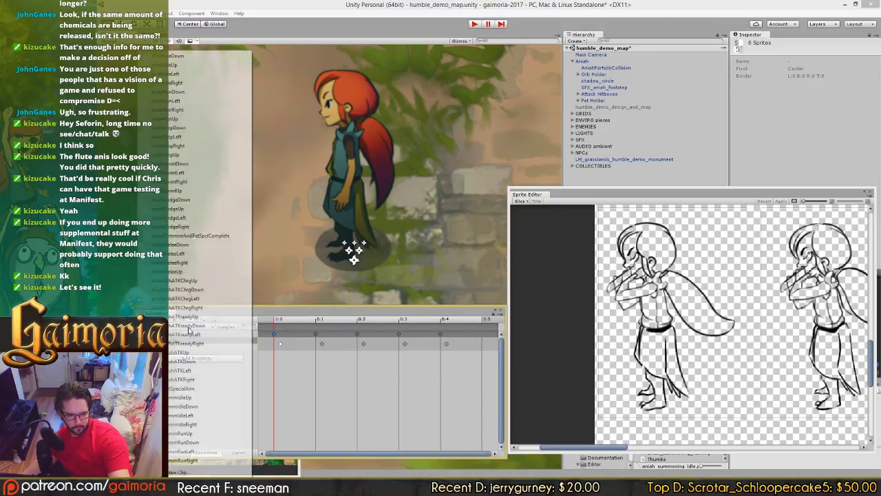
{"action": "left_click", "coordinate": [192, 416]}
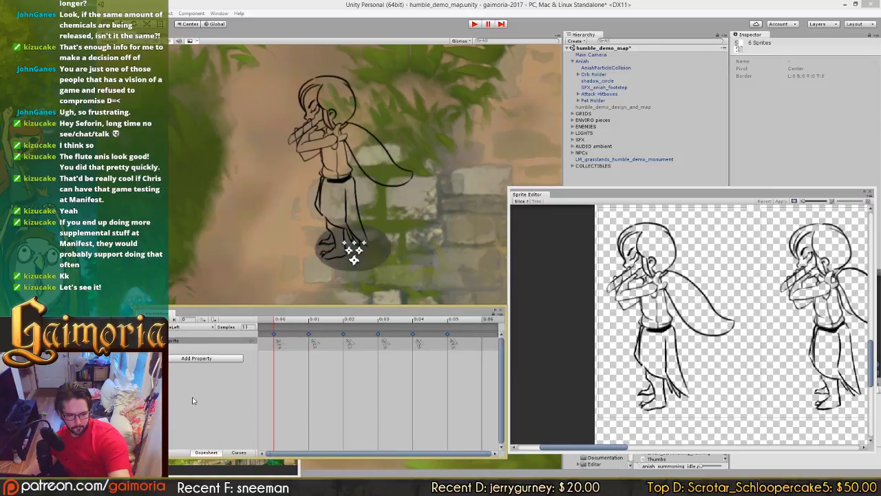
Step: Give aniah_summoning_idle_18 a custom pivot with X 0.45 and apply the change
{"action": "left_click", "coordinate": [670, 336]}
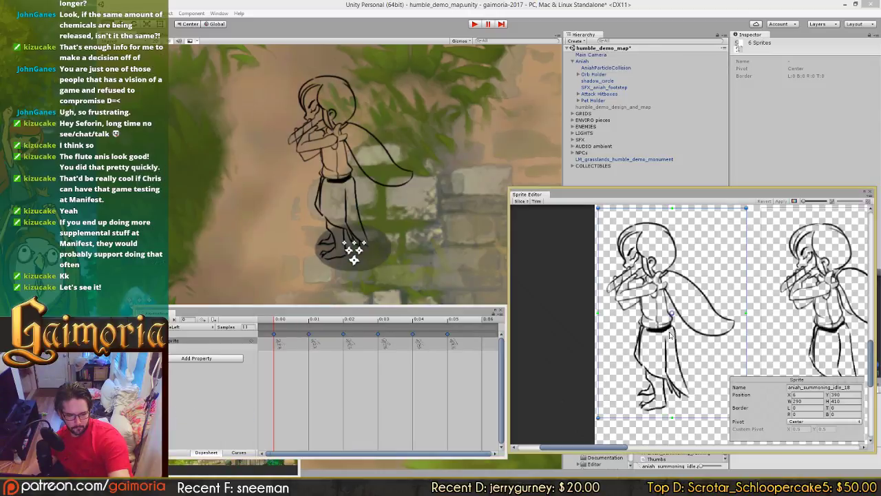
{"action": "left_click", "coordinate": [795, 420]}
{"action": "left_click", "coordinate": [802, 422]}
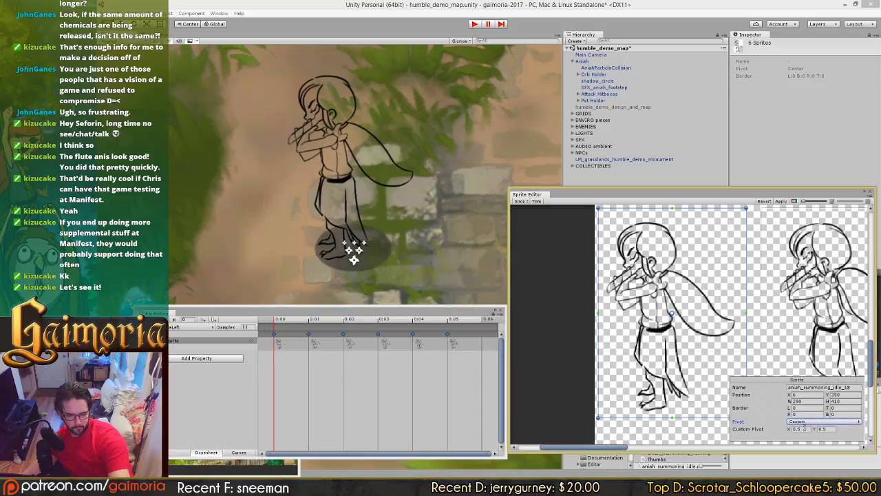
{"action": "left_click", "coordinate": [798, 428]}
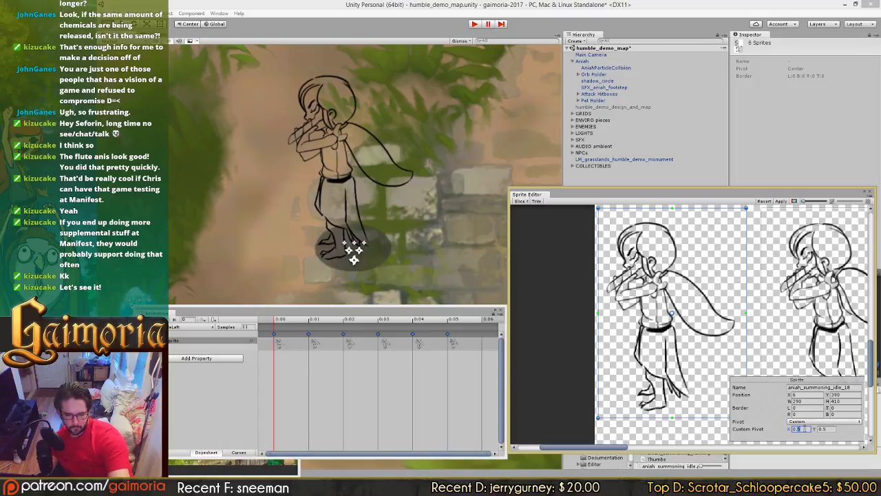
{"action": "type", "text": "0.45"}
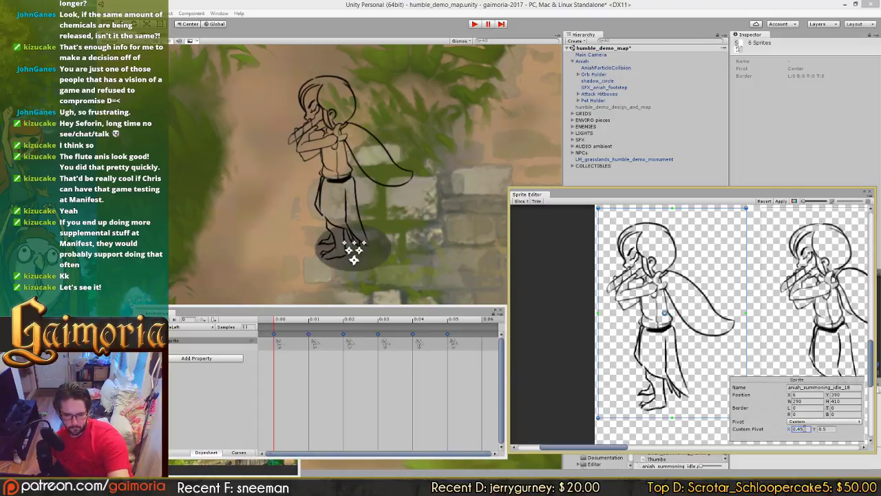
{"action": "left_click", "coordinate": [780, 201]}
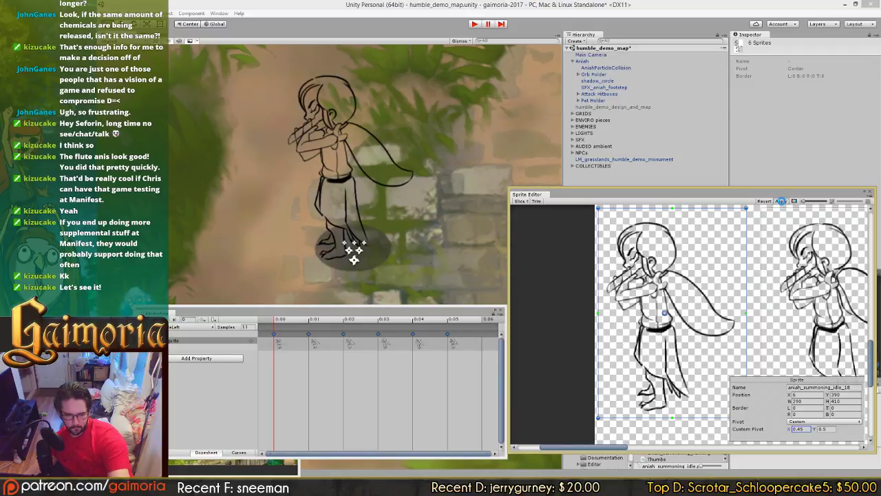
Step: Set the Y position of aniah_summoning_idle_18 to 393, apply it, and check the pose against the regular left-facing idle clip
{"action": "left_click", "coordinate": [705, 330]}
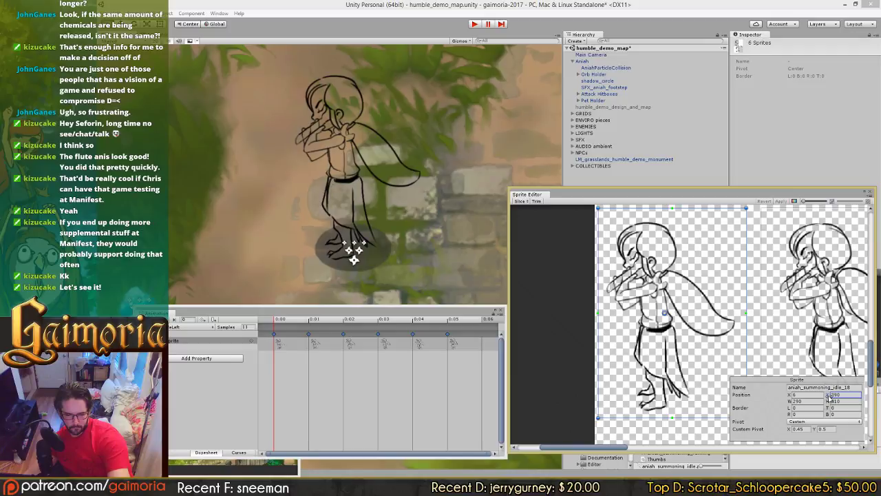
{"action": "left_click_drag", "start_coordinate": [829, 395], "coordinate": [831, 397]}
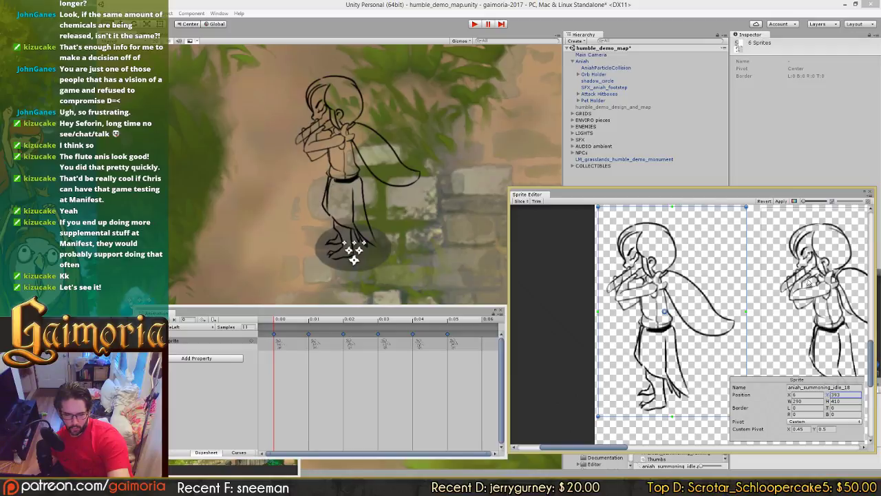
{"action": "left_click", "coordinate": [781, 201]}
{"action": "left_click", "coordinate": [781, 200]}
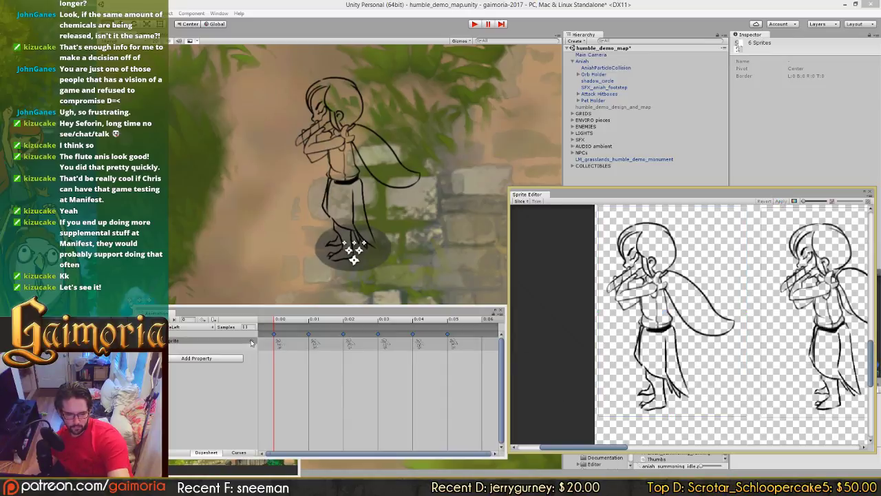
{"action": "left_click", "coordinate": [195, 328]}
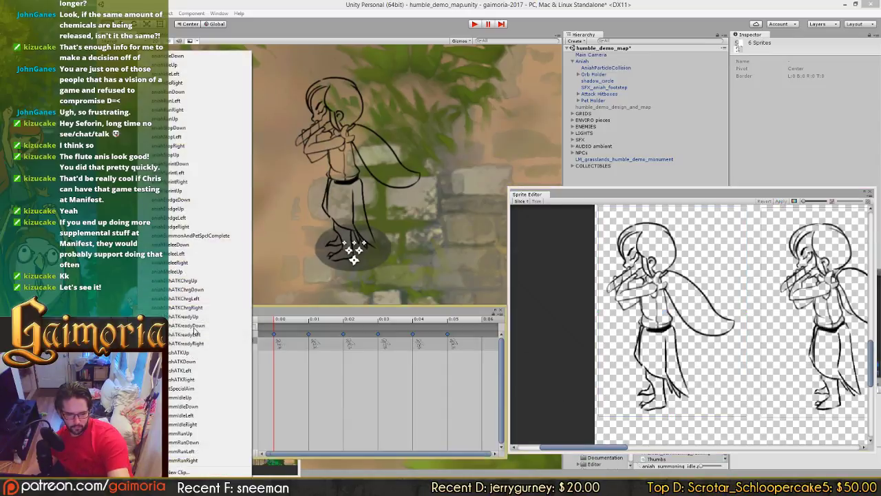
{"action": "left_click", "coordinate": [195, 75]}
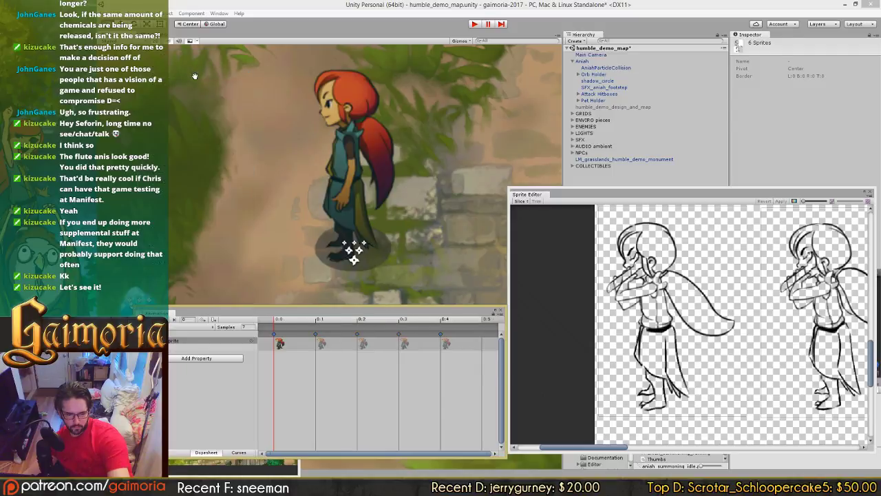
{"action": "left_click", "coordinate": [190, 332]}
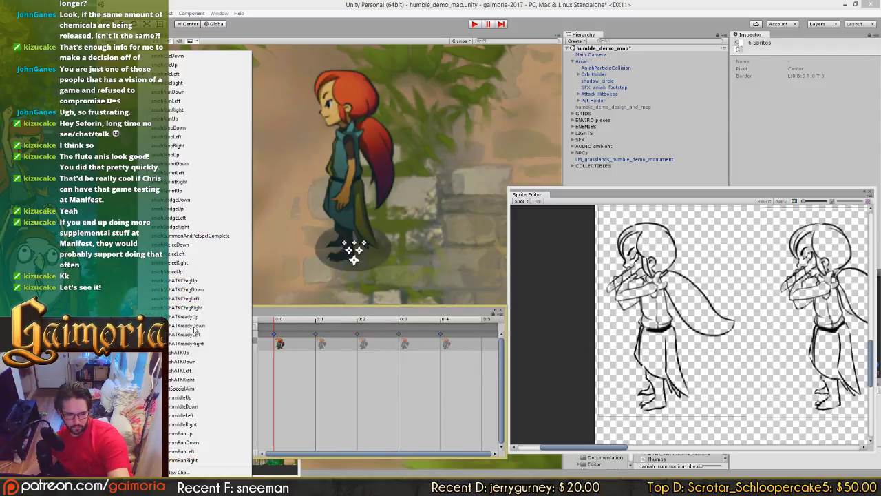
{"action": "left_click", "coordinate": [199, 416]}
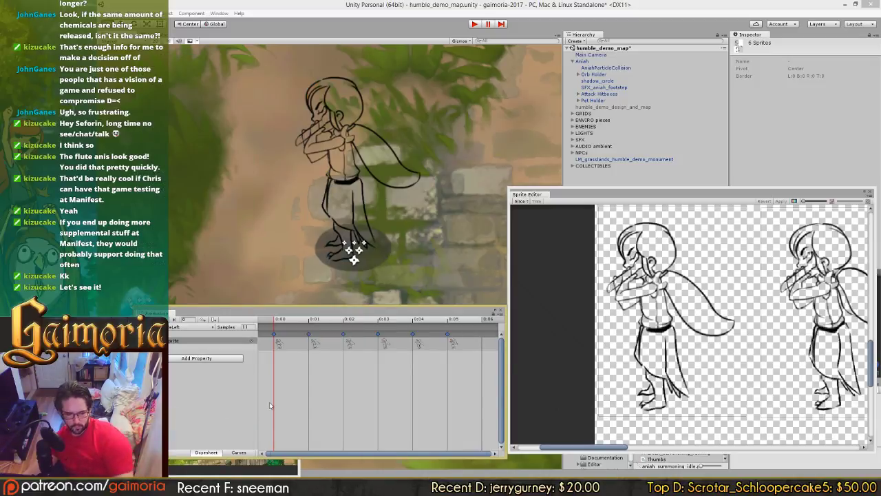
Step: Copy the Y position 393 from aniah_summoning_idle_18 to aniah_summoning_idle_19
{"action": "left_click", "coordinate": [711, 318]}
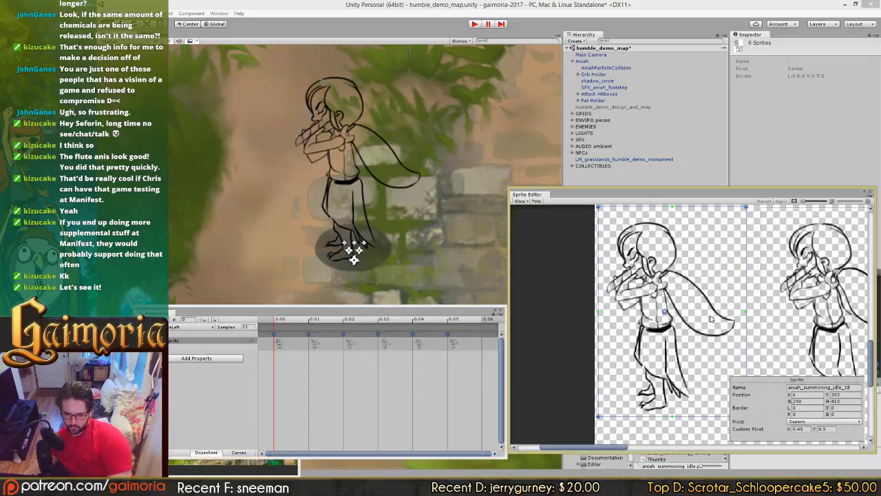
{"action": "left_click", "coordinate": [836, 396]}
{"action": "key", "text": "ctrl+c"}
{"action": "type", "text": "0.55"}
{"action": "middle_click_drag", "start_coordinate": [842, 353], "coordinate": [725, 355]}
{"action": "key", "text": "ctrl+z"}
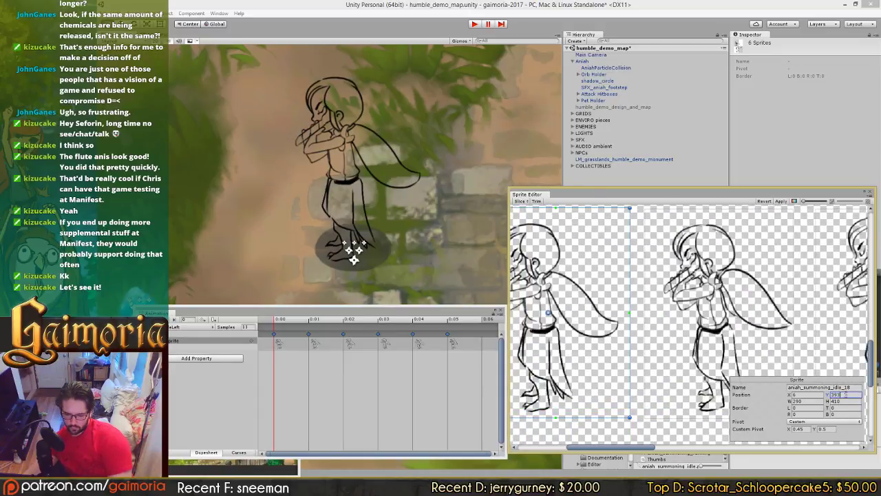
{"action": "left_click", "coordinate": [767, 338]}
{"action": "left_click", "coordinate": [845, 394]}
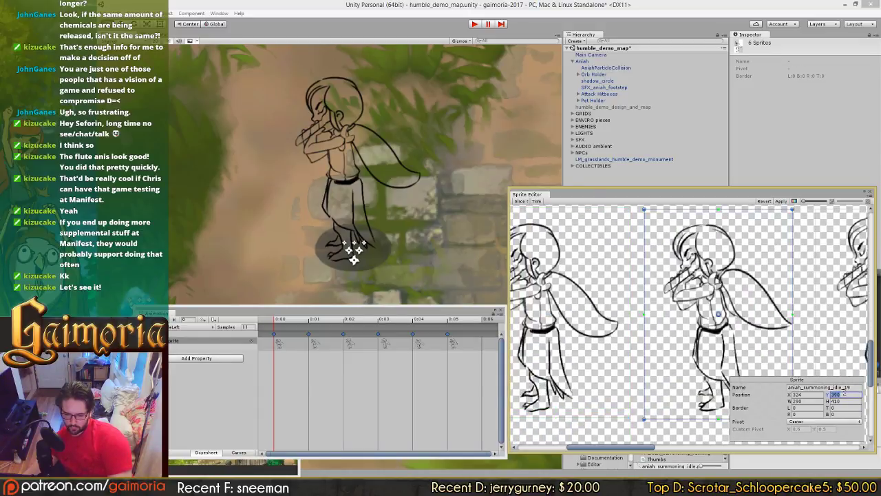
{"action": "key", "text": "ctrl+v"}
Step: Set the Y position of aniah_summoning_idle_20 and aniah_summoning_idle_21 to 393
{"action": "middle_click_drag", "start_coordinate": [817, 352], "coordinate": [607, 342]}
{"action": "left_click", "coordinate": [637, 343]}
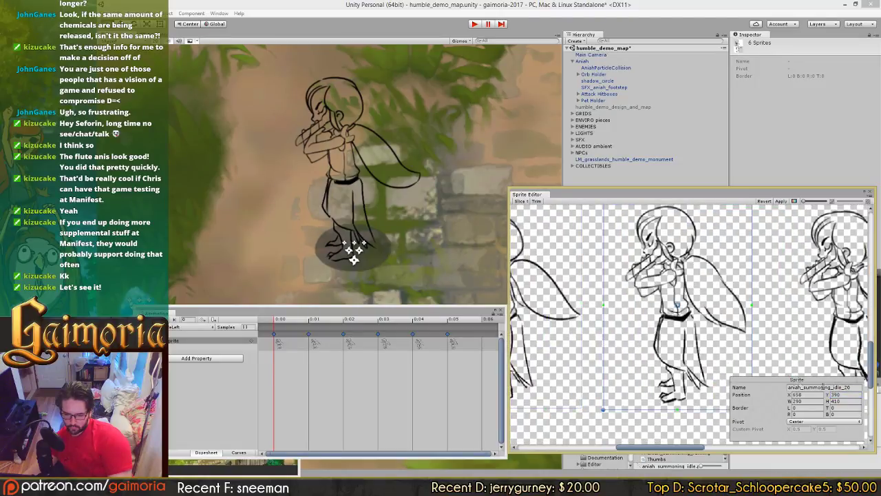
{"action": "left_click", "coordinate": [812, 323]}
{"action": "middle_click_drag", "start_coordinate": [815, 348], "coordinate": [604, 349]}
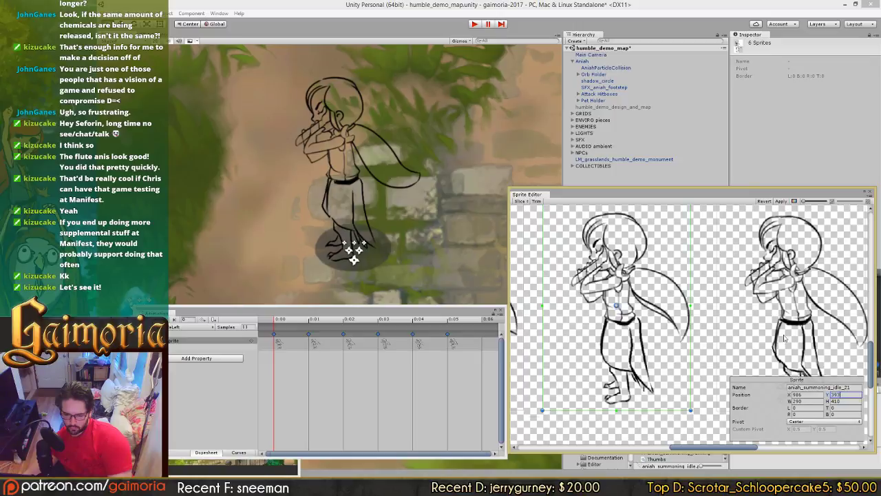
Step: Set the Y position of aniah_summoning_idle_22 and aniah_summoning_idle_23 to 393
{"action": "middle_click_drag", "start_coordinate": [782, 351], "coordinate": [657, 351]}
{"action": "left_click", "coordinate": [657, 351]}
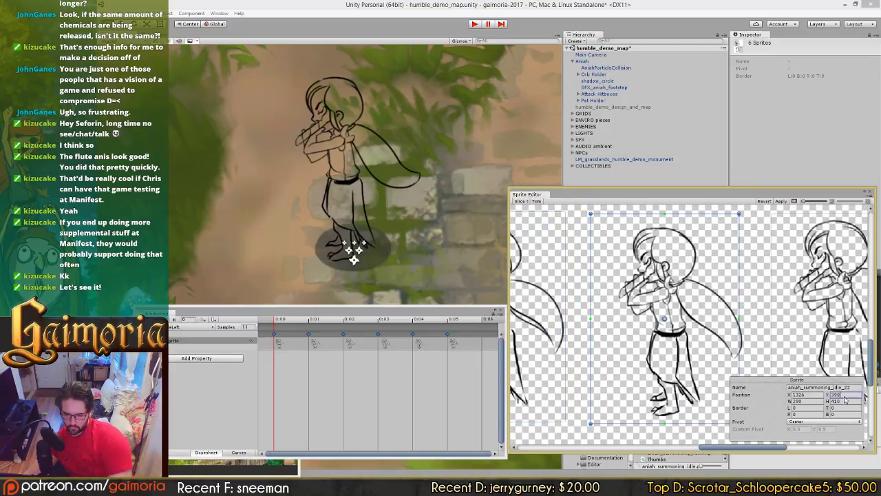
{"action": "middle_click_drag", "start_coordinate": [813, 362], "coordinate": [785, 342]}
{"action": "left_click", "coordinate": [650, 362]}
{"action": "left_click", "coordinate": [837, 395]}
{"action": "type", "text": "393"}
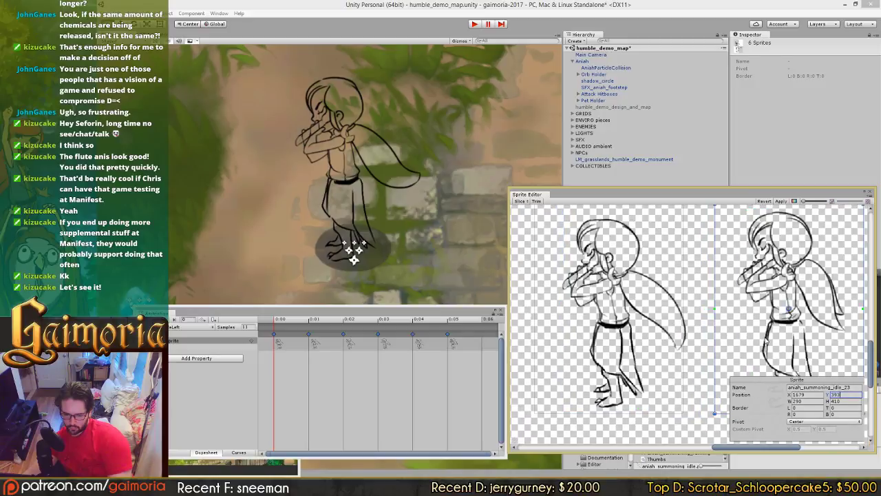
Step: Give aniah_summoning_idle_19 a custom pivot with X 0.45, matching aniah_summoning_idle_18
{"action": "middle_click_drag", "start_coordinate": [538, 334], "coordinate": [757, 331]}
{"action": "mouse_move", "coordinate": [623, 333]}
{"action": "middle_mouse_down"}
{"action": "mouse_move", "coordinate": [788, 332]}
{"action": "mouse_move", "coordinate": [763, 323]}
{"action": "middle_mouse_up"}
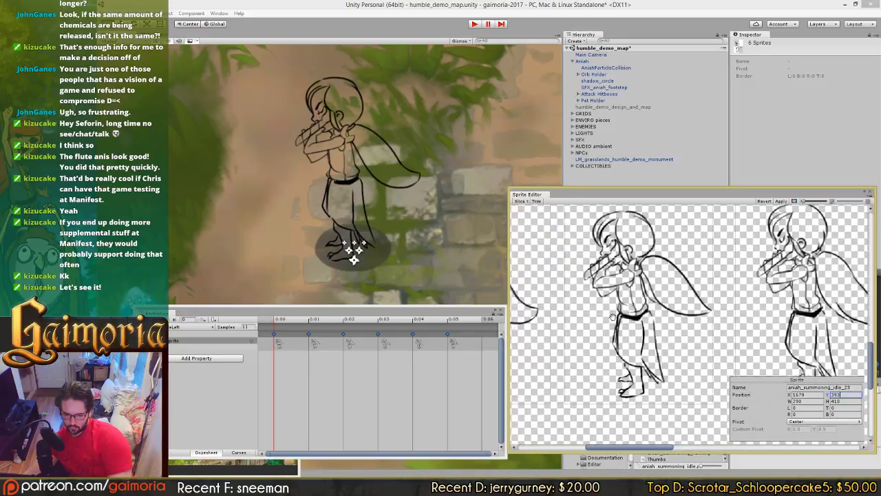
{"action": "middle_click_drag", "start_coordinate": [548, 321], "coordinate": [696, 317]}
{"action": "left_click", "coordinate": [629, 315]}
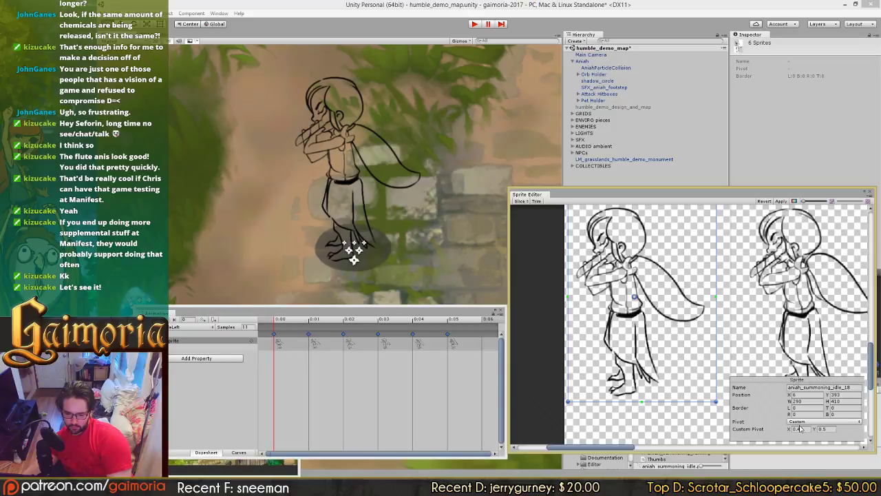
{"action": "left_click", "coordinate": [804, 368]}
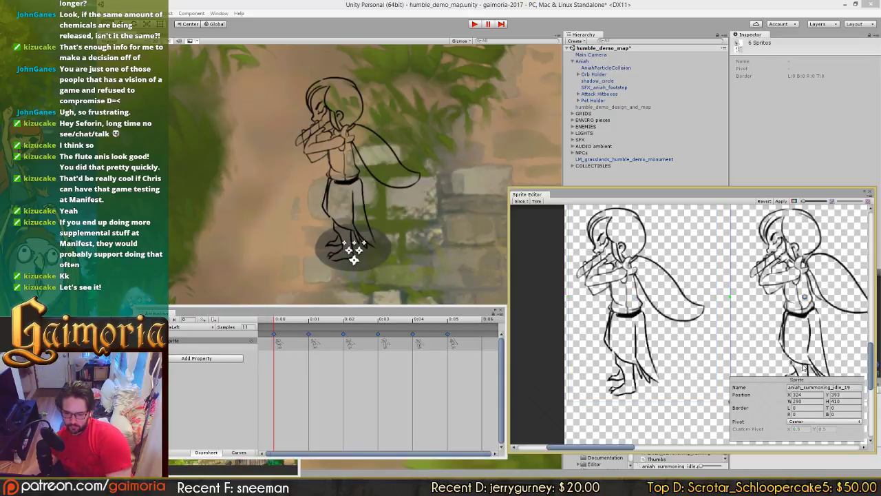
{"action": "left_click", "coordinate": [813, 423]}
{"action": "left_click", "coordinate": [813, 420]}
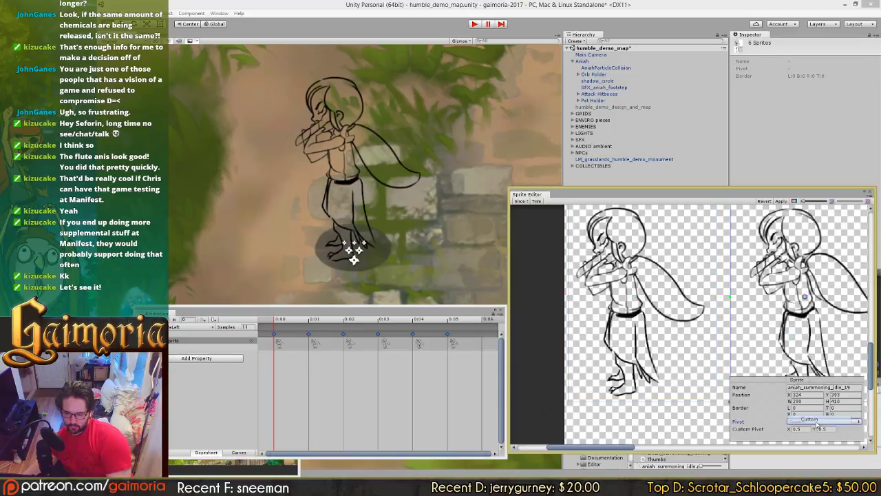
{"action": "left_click", "coordinate": [808, 428]}
{"action": "type", "text": "0.45"}
{"action": "middle_click_drag", "start_coordinate": [806, 361], "coordinate": [577, 367]}
{"action": "middle_click_drag", "start_coordinate": [717, 363], "coordinate": [621, 361]}
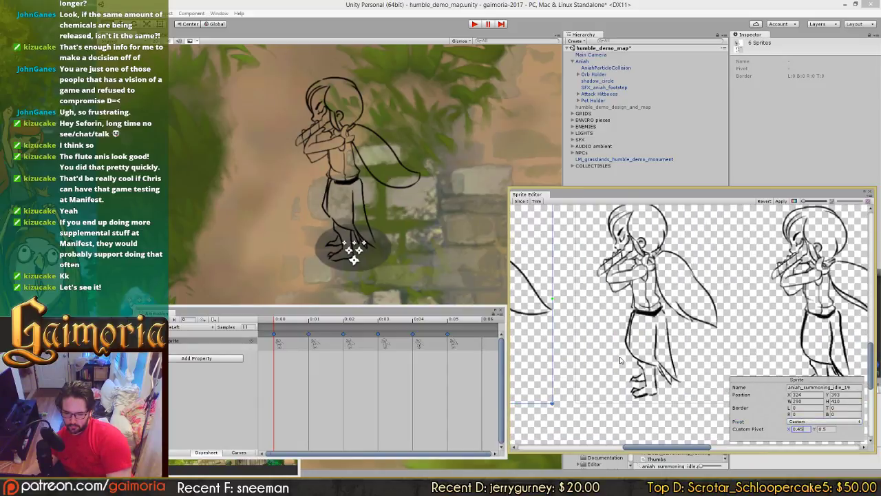
Step: Give aniah_summoning_idle_20 a custom pivot with X 0.45
{"action": "left_click", "coordinate": [622, 361]}
{"action": "left_click", "coordinate": [799, 423]}
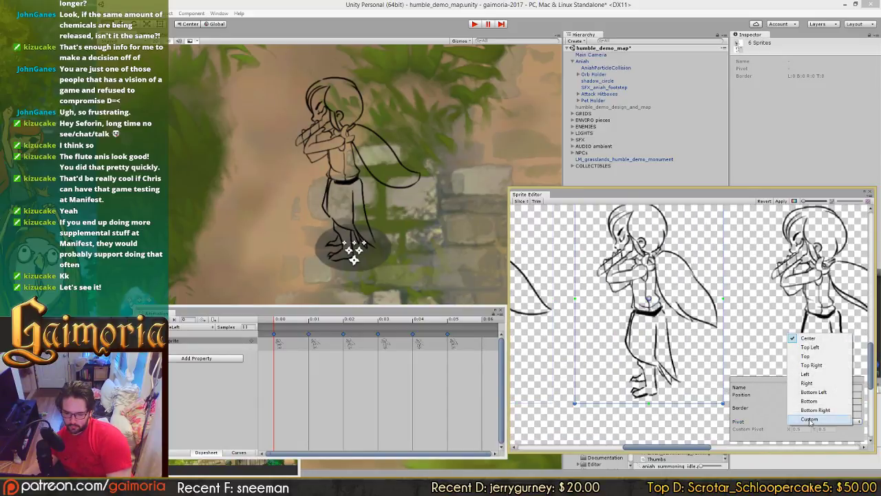
{"action": "left_click", "coordinate": [810, 419]}
{"action": "left_click", "coordinate": [802, 428]}
{"action": "type", "text": "0.45"}
Step: Give aniah_summoning_idle_21 a custom pivot with X 0.45
{"action": "middle_click_drag", "start_coordinate": [767, 361], "coordinate": [572, 365]}
{"action": "left_click", "coordinate": [655, 367]}
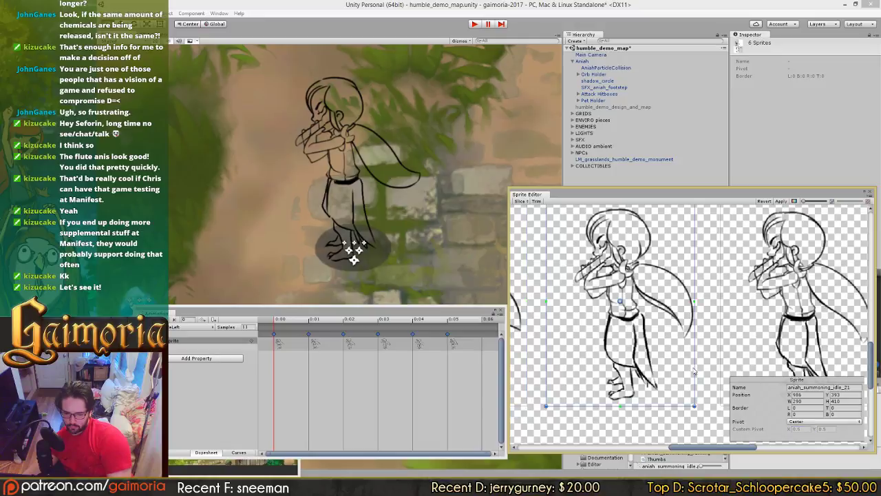
{"action": "left_click", "coordinate": [793, 421]}
{"action": "left_click", "coordinate": [798, 425]}
{"action": "left_click", "coordinate": [799, 428]}
{"action": "type", "text": "0.45"}
Step: Give aniah_summoning_idle_22 a custom pivot with X 0.45
{"action": "middle_click_drag", "start_coordinate": [624, 372], "coordinate": [634, 373]}
{"action": "left_click", "coordinate": [634, 373]}
{"action": "left_click", "coordinate": [799, 422]}
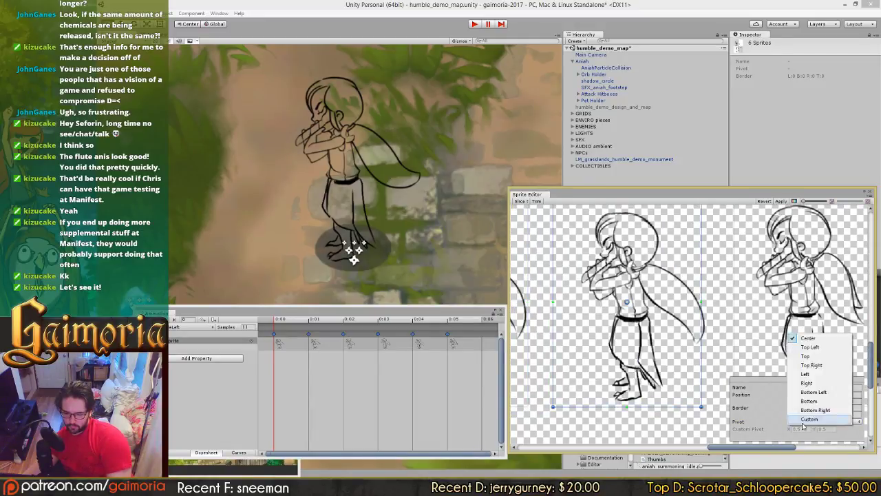
{"action": "left_click", "coordinate": [804, 427]}
{"action": "left_click", "coordinate": [798, 429]}
{"action": "type", "text": "0.45"}
Step: Give aniah_summoning_idle_23 a custom pivot with X 0.45 and apply the sprite changes
{"action": "middle_click_drag", "start_coordinate": [792, 366], "coordinate": [649, 367]}
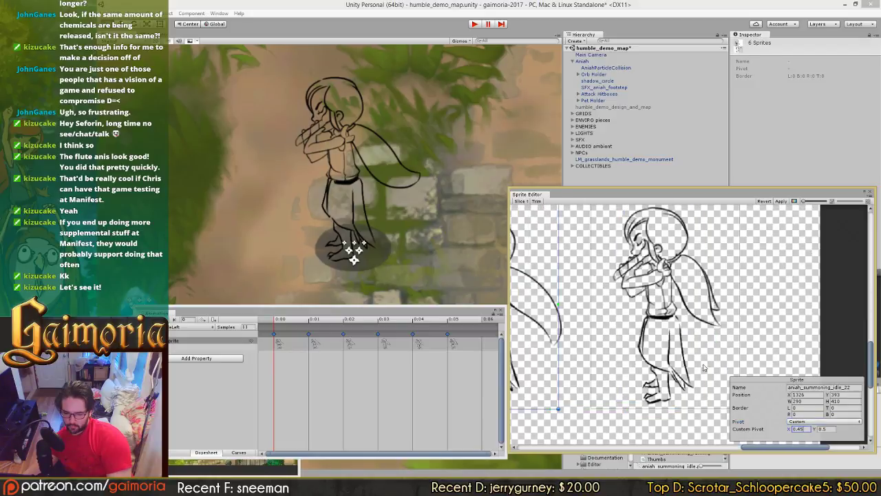
{"action": "left_click", "coordinate": [649, 368]}
{"action": "left_click", "coordinate": [816, 421]}
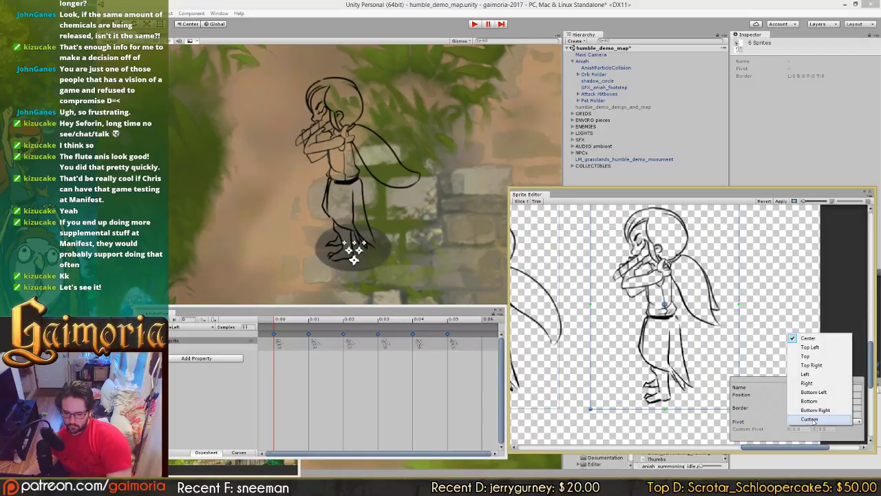
{"action": "left_click", "coordinate": [810, 417]}
{"action": "left_click", "coordinate": [797, 429]}
{"action": "type", "text": "0.45"}
Step: Inspect aniah_summoning_idle_18's rectangle and pivot, and compare the character's placement in frames 0:00 and 0:01 of the left-facing clip
{"action": "middle_click_drag", "start_coordinate": [660, 346], "coordinate": [838, 345]}
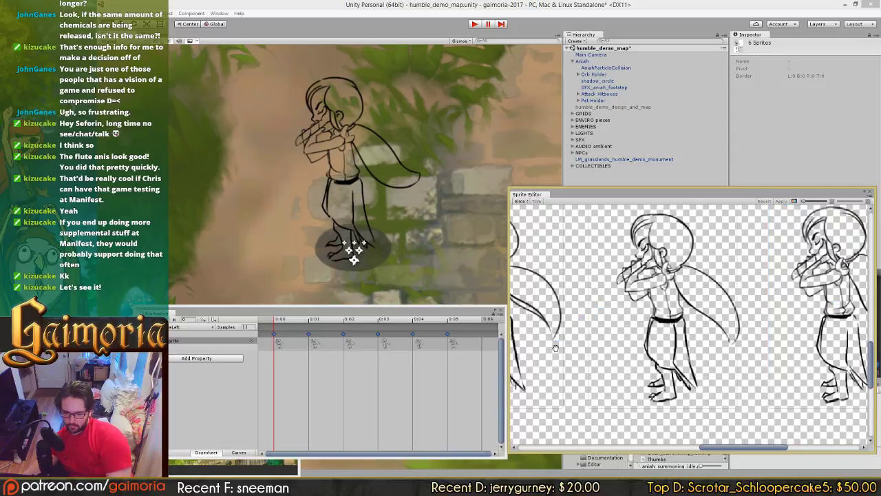
{"action": "middle_click_drag", "start_coordinate": [556, 348], "coordinate": [752, 345]}
{"action": "middle_click_drag", "start_coordinate": [627, 344], "coordinate": [783, 341]}
{"action": "left_click", "coordinate": [656, 342]}
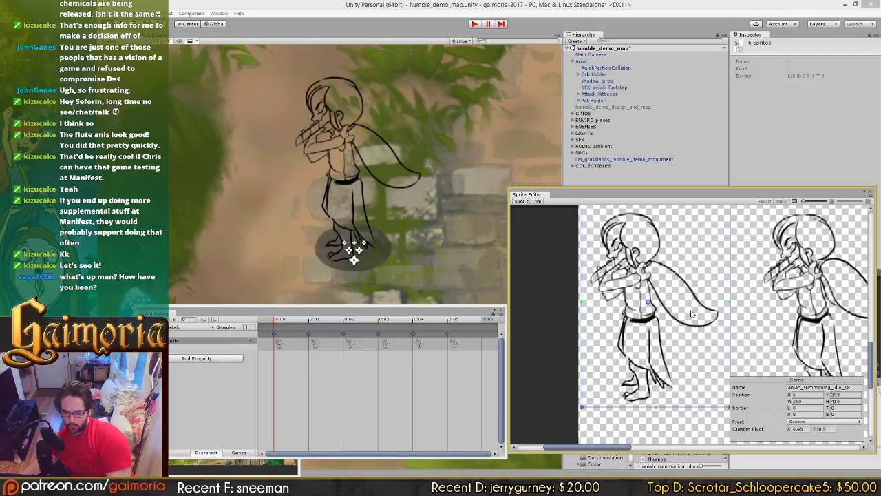
{"action": "scroll", "coordinate": [692, 299], "scroll_direction": "up", "scroll_amount": 1}
{"action": "middle_click_drag", "start_coordinate": [683, 315], "coordinate": [683, 316]}
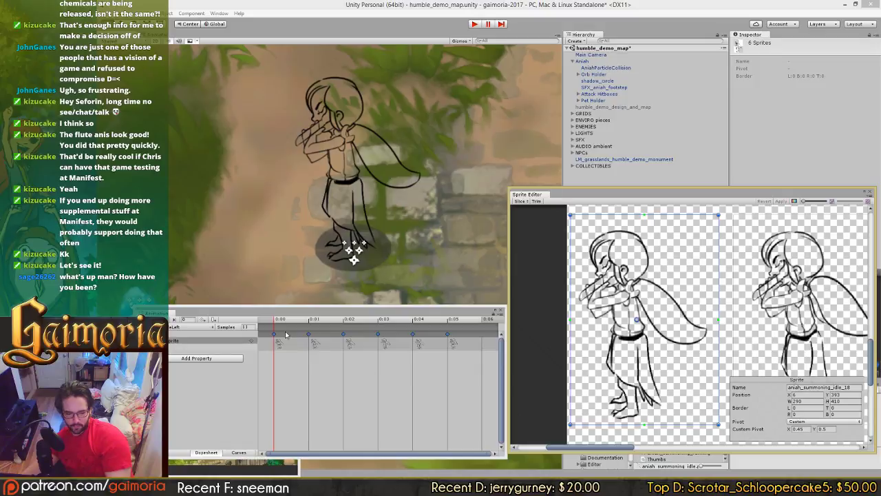
{"action": "left_click_drag", "start_coordinate": [283, 322], "coordinate": [289, 326]}
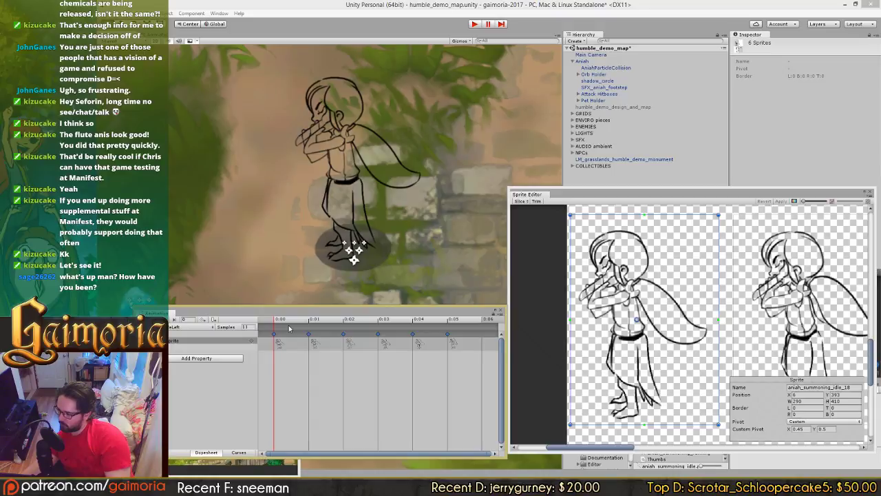
{"action": "left_click_drag", "start_coordinate": [288, 325], "coordinate": [312, 323]}
{"action": "scroll", "coordinate": [369, 232], "scroll_direction": "up", "scroll_amount": 3}
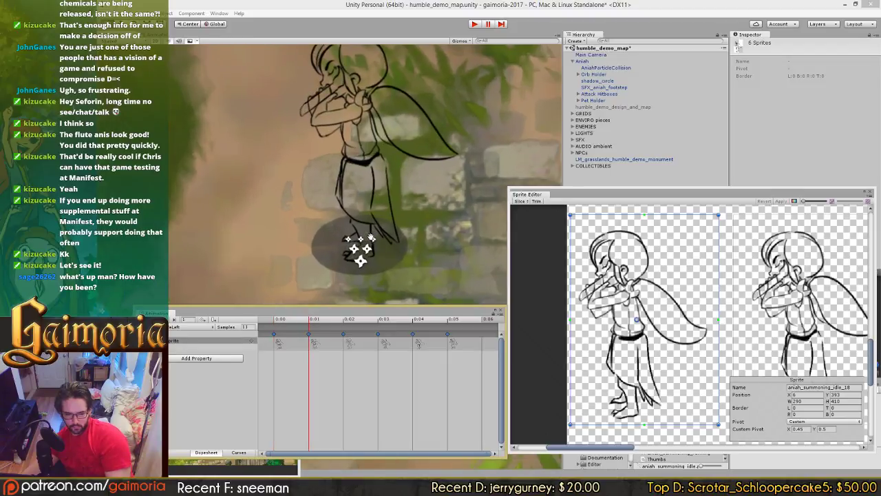
Step: Set the X position of aniah_summoning_idle_19 to 340 and apply the change
{"action": "middle_click_drag", "start_coordinate": [808, 296], "coordinate": [708, 291]}
{"action": "left_click", "coordinate": [674, 290]}
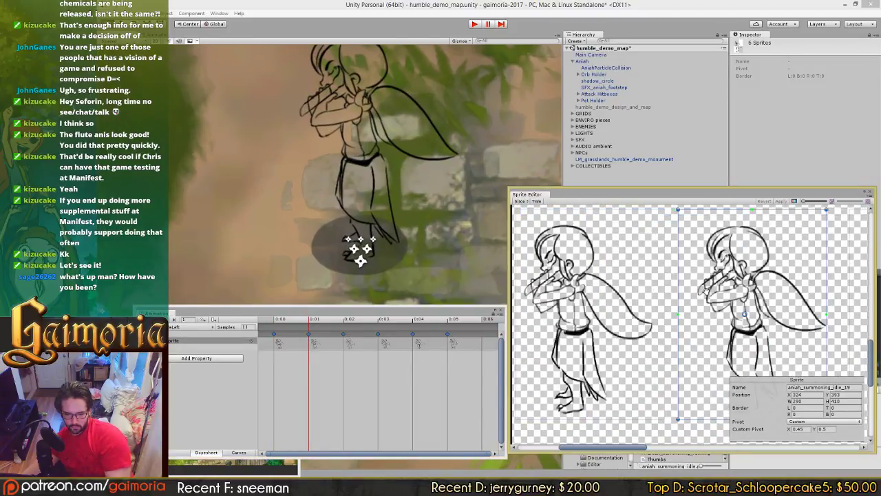
{"action": "left_click", "coordinate": [601, 306]}
{"action": "left_click", "coordinate": [742, 304]}
{"action": "middle_click_drag", "start_coordinate": [779, 297], "coordinate": [724, 292]}
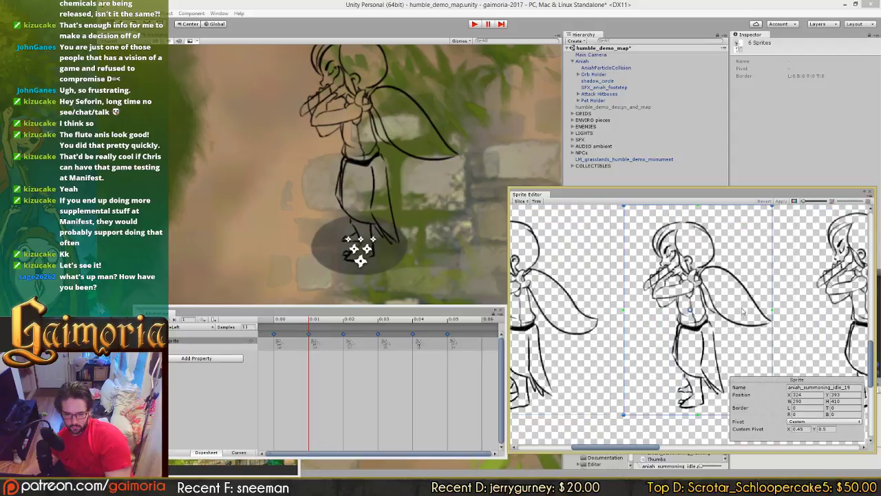
{"action": "left_click_drag", "start_coordinate": [793, 394], "coordinate": [799, 395]}
{"action": "left_click", "coordinate": [780, 202]}
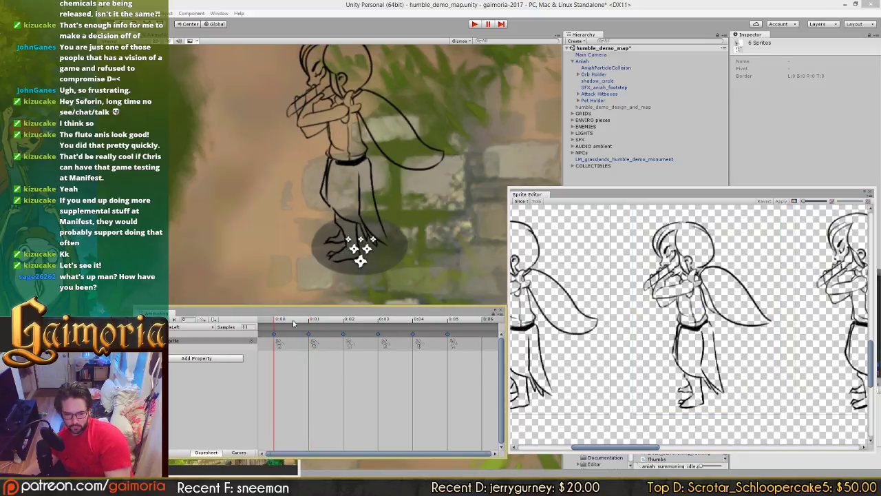
Step: Set the X position of aniah_summoning_idle_19 to 338 and apply the change
{"action": "left_click", "coordinate": [628, 340]}
{"action": "left_click", "coordinate": [665, 341]}
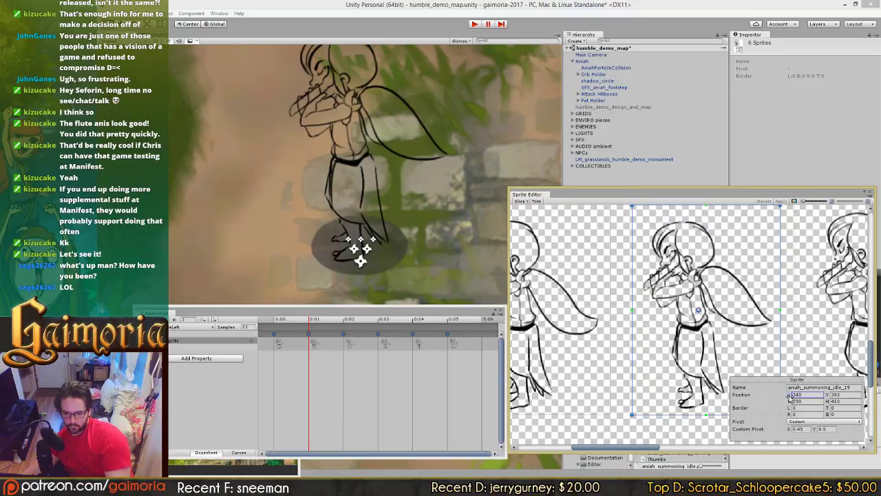
{"action": "left_click_drag", "start_coordinate": [790, 398], "coordinate": [787, 397]}
{"action": "left_click", "coordinate": [780, 201]}
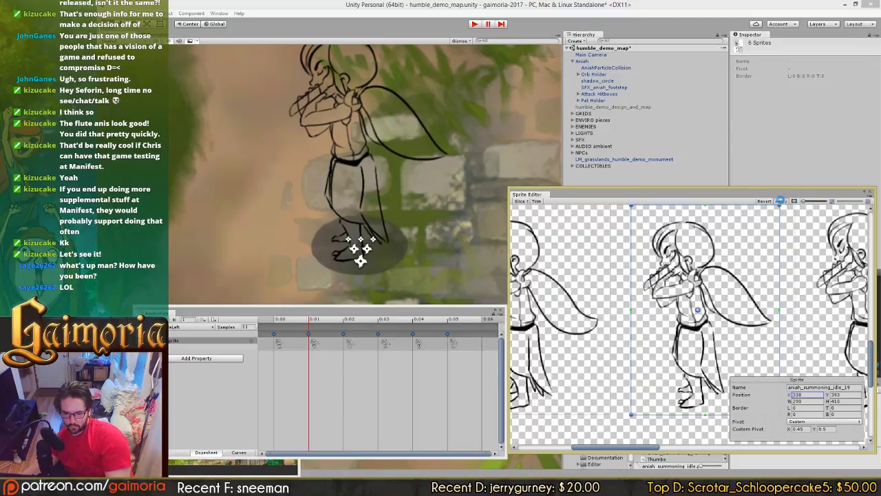
{"action": "left_click", "coordinate": [779, 200]}
Step: Set the X position of aniah_summoning_idle_19 to 343, apply it, and compare frames 0:00 and 0:01 of the clip
{"action": "left_click", "coordinate": [793, 274]}
{"action": "middle_click_drag", "start_coordinate": [792, 274], "coordinate": [671, 291]}
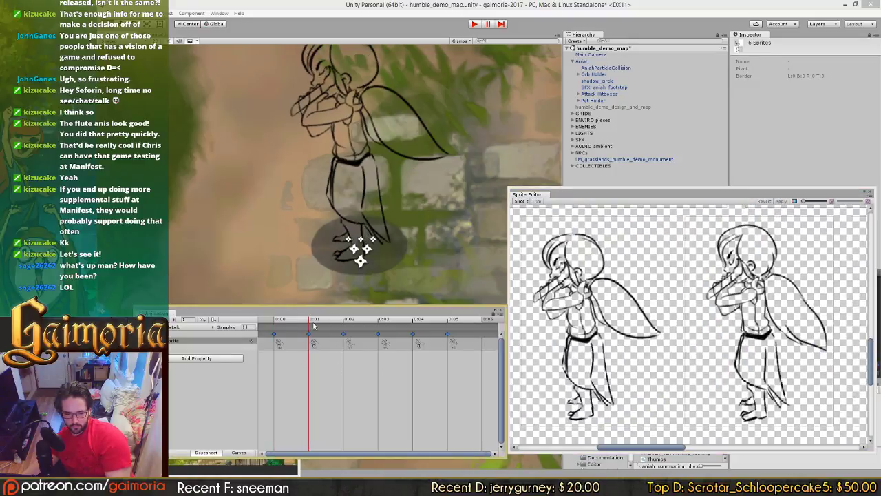
{"action": "left_click", "coordinate": [537, 330]}
{"action": "left_click", "coordinate": [788, 395]}
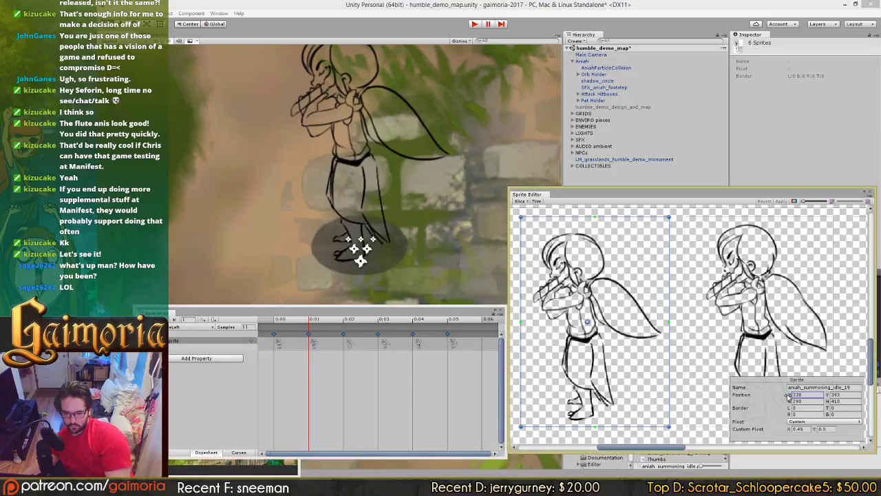
{"action": "left_click_drag", "start_coordinate": [789, 398], "coordinate": [793, 398]}
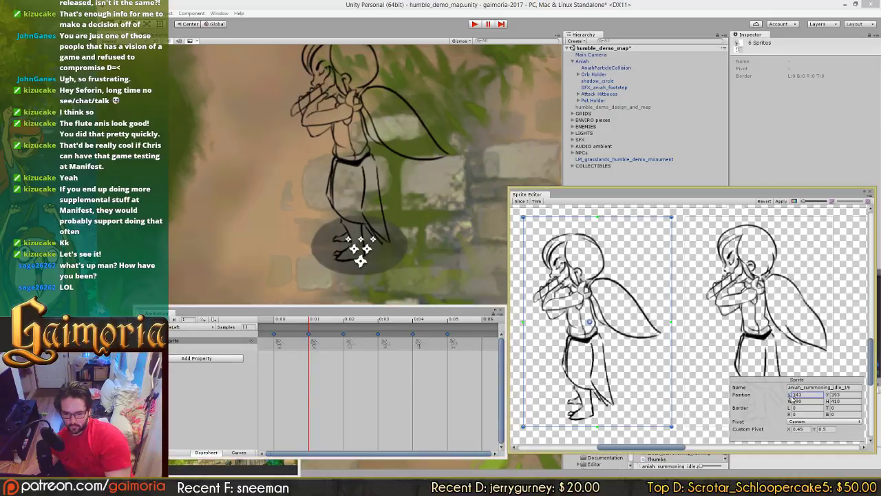
{"action": "left_click", "coordinate": [288, 319]}
{"action": "left_click_drag", "start_coordinate": [289, 323], "coordinate": [297, 323]}
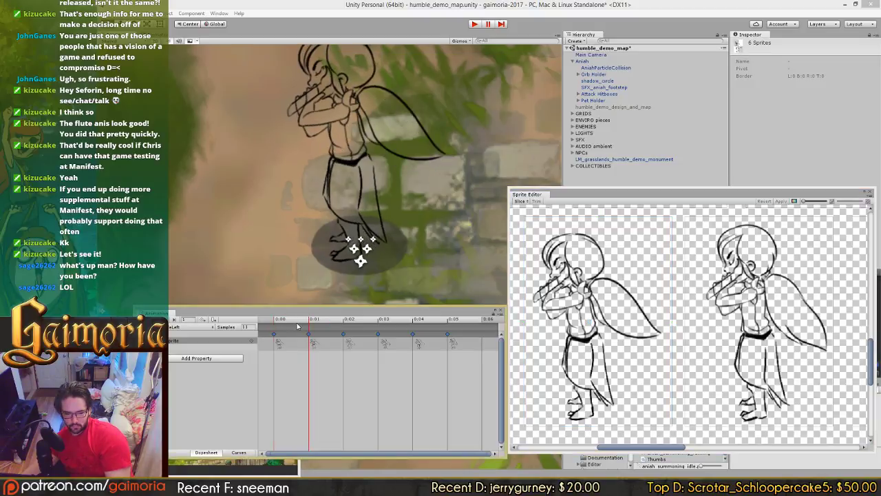
Step: Set the X position of aniah_summoning_idle_19 to 344, apply it, and scrub the clip through frame 0:02
{"action": "left_click", "coordinate": [540, 336]}
{"action": "left_click", "coordinate": [793, 395]}
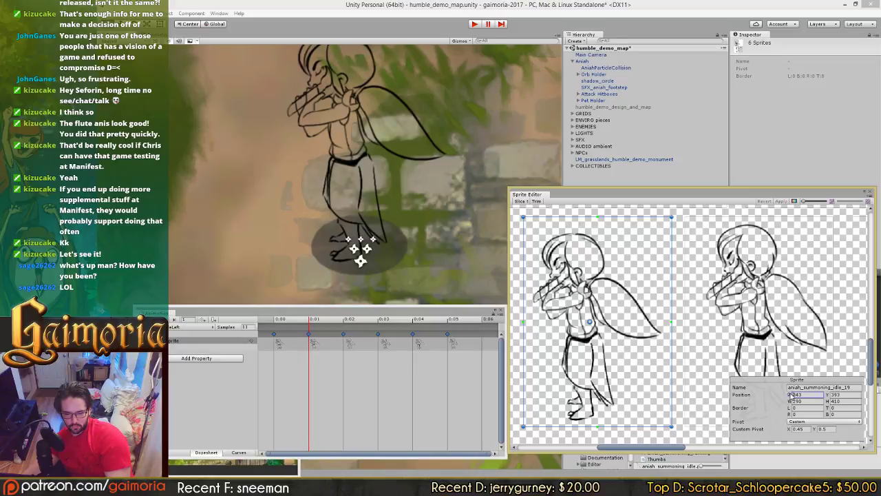
{"action": "type", "text": "244"}
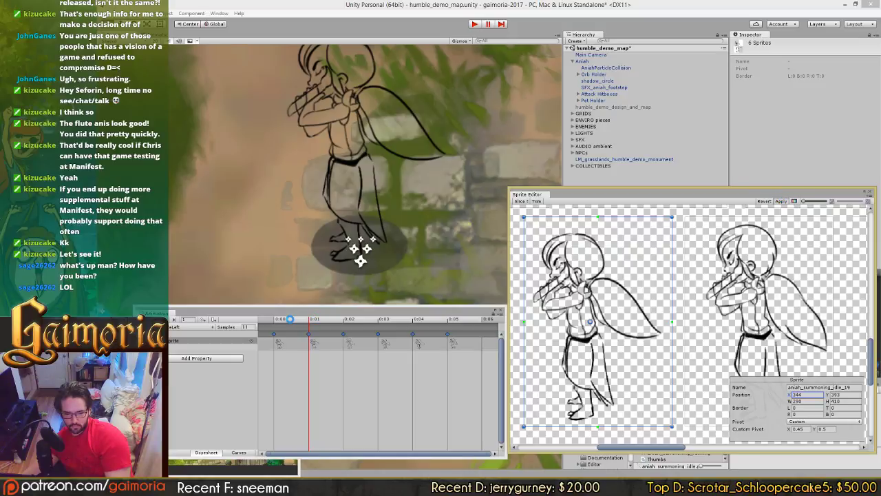
{"action": "left_click", "coordinate": [290, 320]}
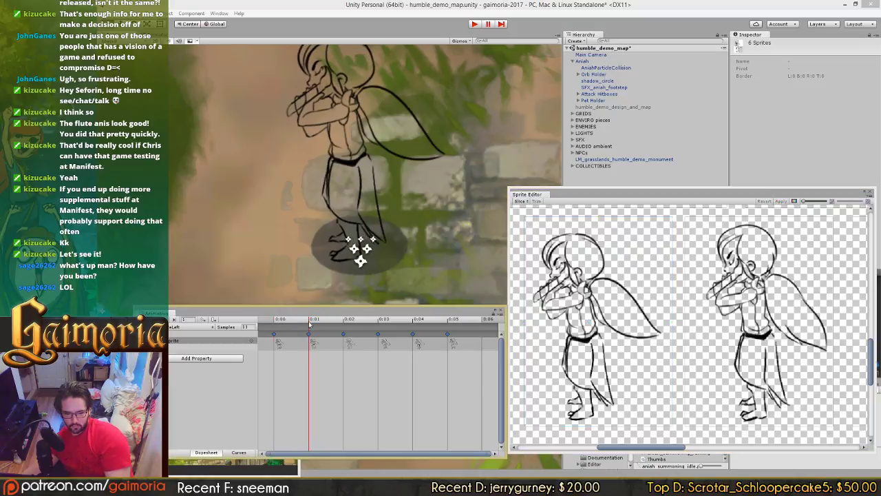
{"action": "left_click_drag", "start_coordinate": [291, 323], "coordinate": [338, 323]}
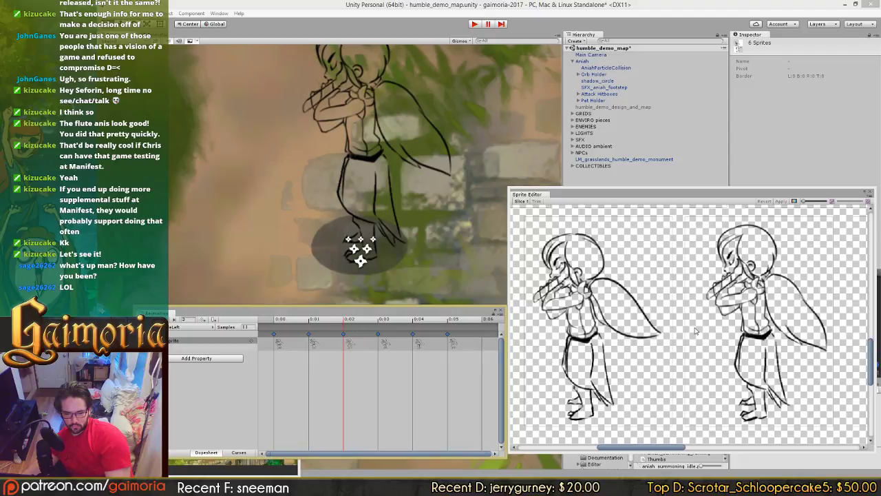
Step: Set the X position of aniah_summoning_idle_20 to 676, apply it, and compare frame 0:02 with frame 0:00
{"action": "left_click", "coordinate": [742, 331]}
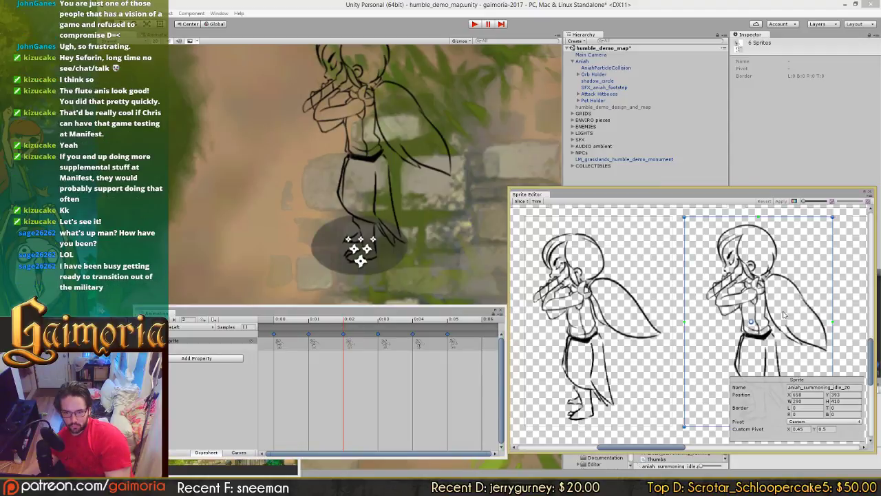
{"action": "middle_click_drag", "start_coordinate": [719, 315], "coordinate": [623, 310]}
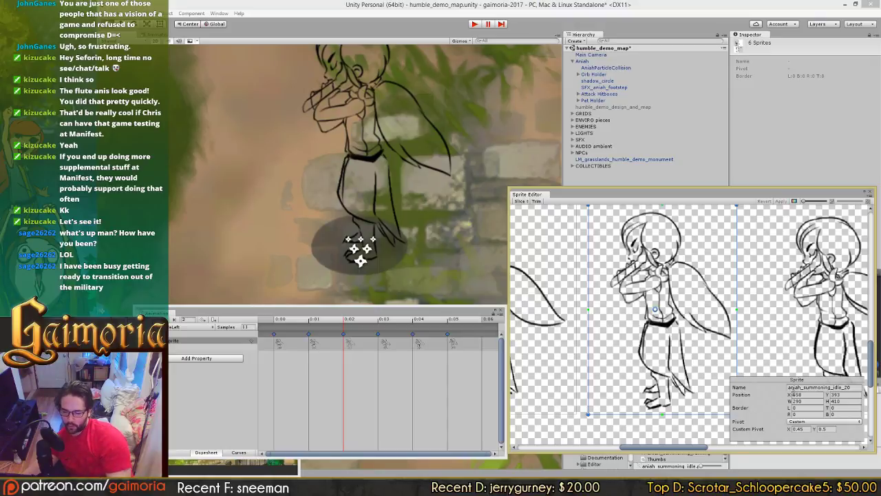
{"action": "left_click_drag", "start_coordinate": [789, 395], "coordinate": [800, 395]}
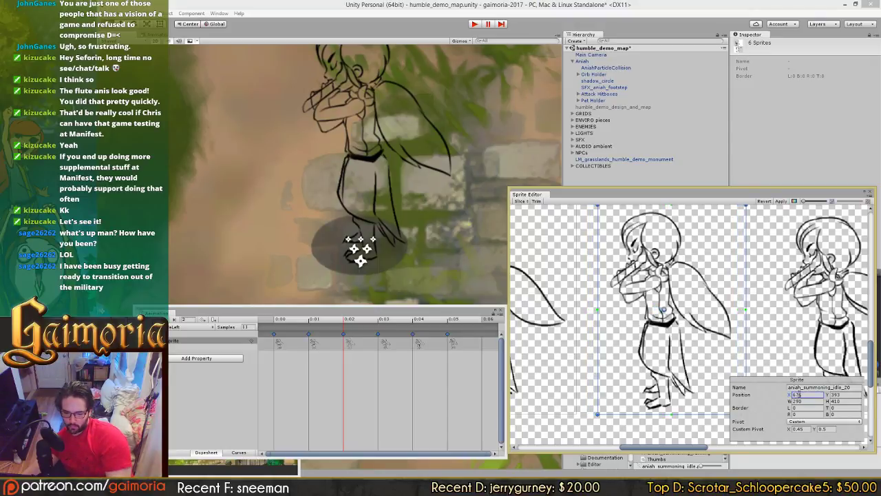
{"action": "left_click", "coordinate": [781, 201]}
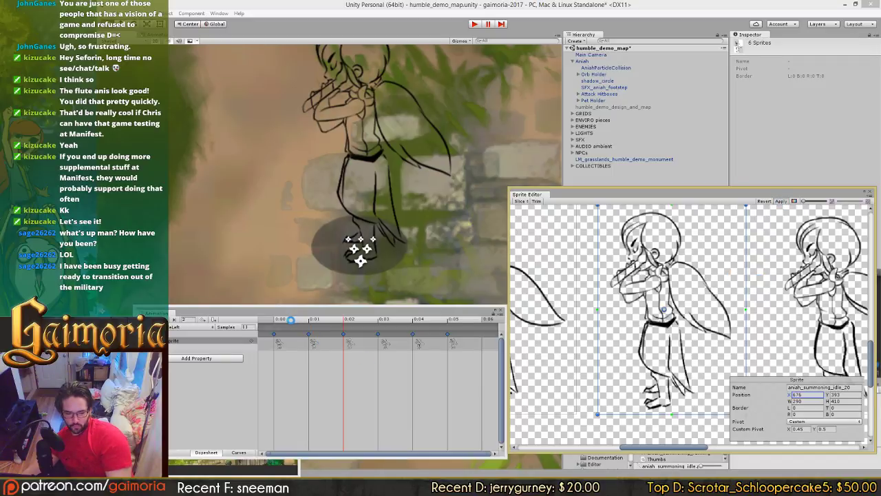
{"action": "left_click", "coordinate": [361, 322]}
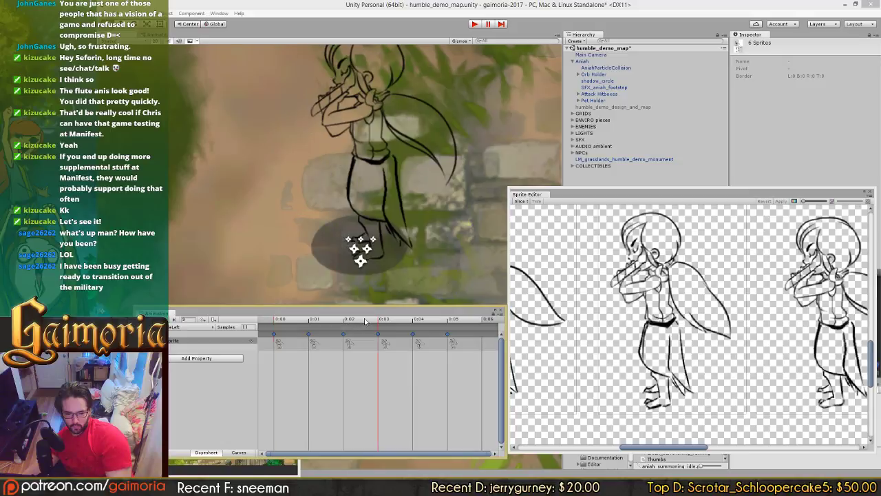
{"action": "left_click", "coordinate": [283, 321]}
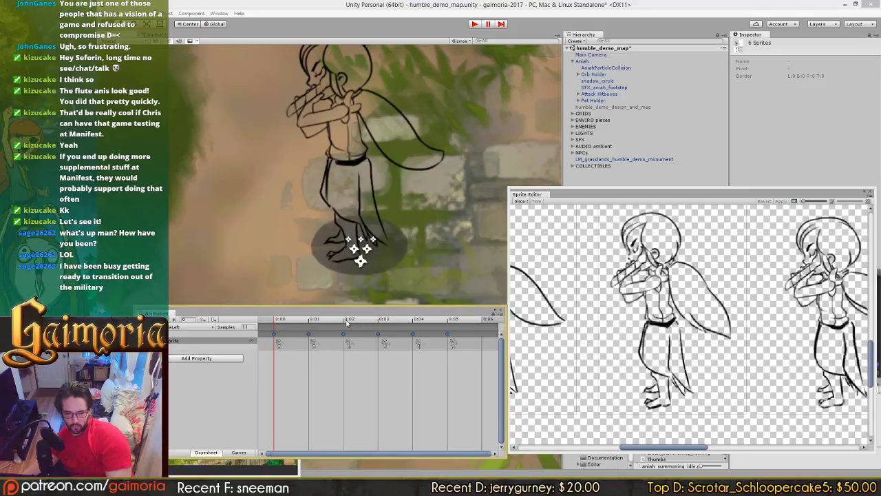
{"action": "left_click", "coordinate": [347, 321]}
Step: Set the X position of aniah_summoning_idle_20 to 680 and apply the change
{"action": "left_click", "coordinate": [646, 328]}
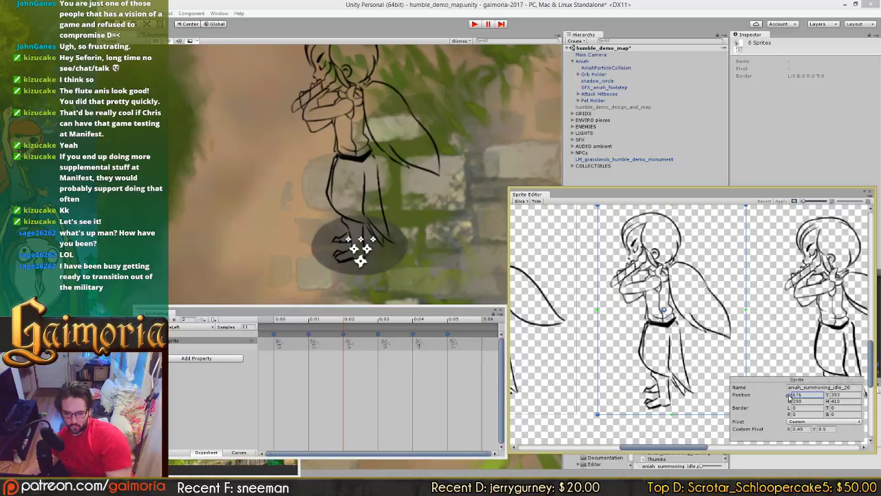
{"action": "left_click_drag", "start_coordinate": [789, 398], "coordinate": [792, 398]}
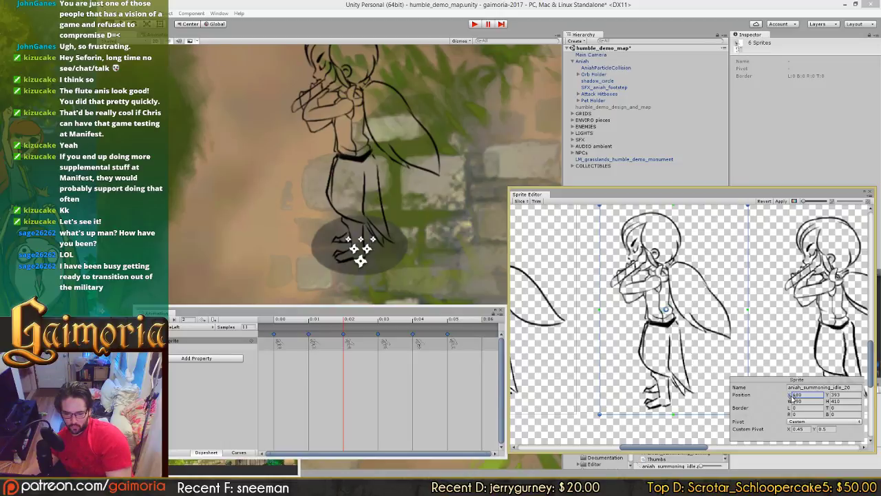
{"action": "left_click", "coordinate": [782, 202]}
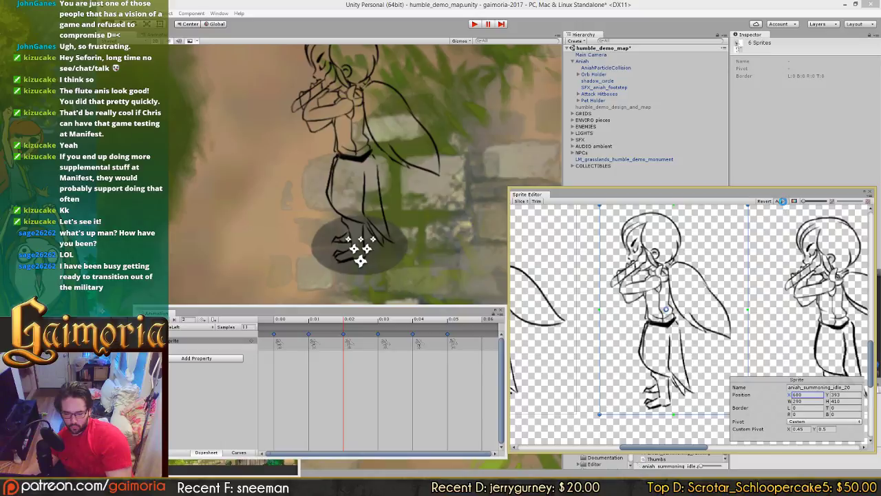
Step: Compare frame 0:00 with frame 0:02 of the left-facing clip to check the character's alignment
{"action": "left_click", "coordinate": [280, 318]}
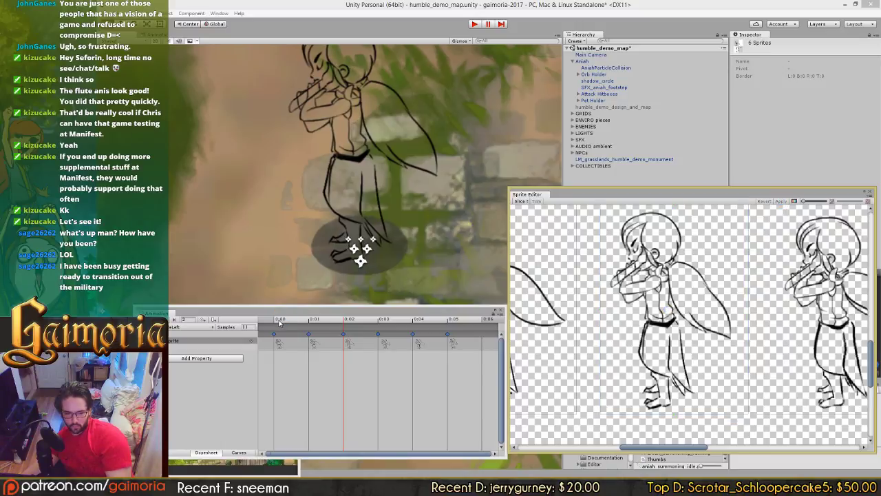
{"action": "left_click", "coordinate": [345, 321]}
{"action": "left_click", "coordinate": [269, 323]}
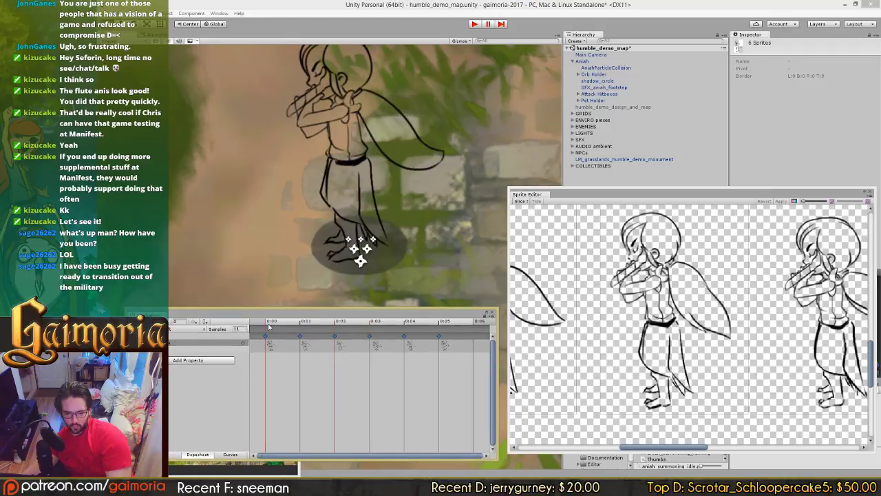
{"action": "left_click", "coordinate": [342, 324]}
Step: Set the X position of aniah_summoning_idle_20 to 684 and apply the change
{"action": "left_click", "coordinate": [647, 324]}
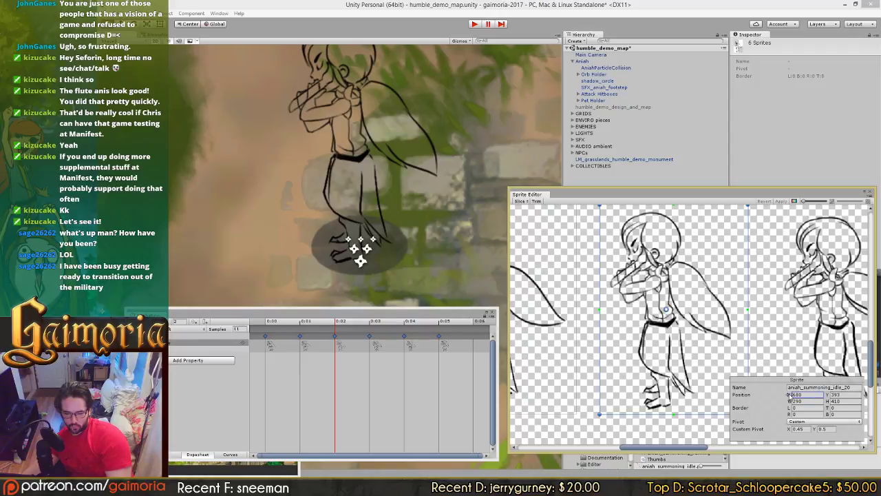
{"action": "left_click_drag", "start_coordinate": [791, 397], "coordinate": [795, 395]}
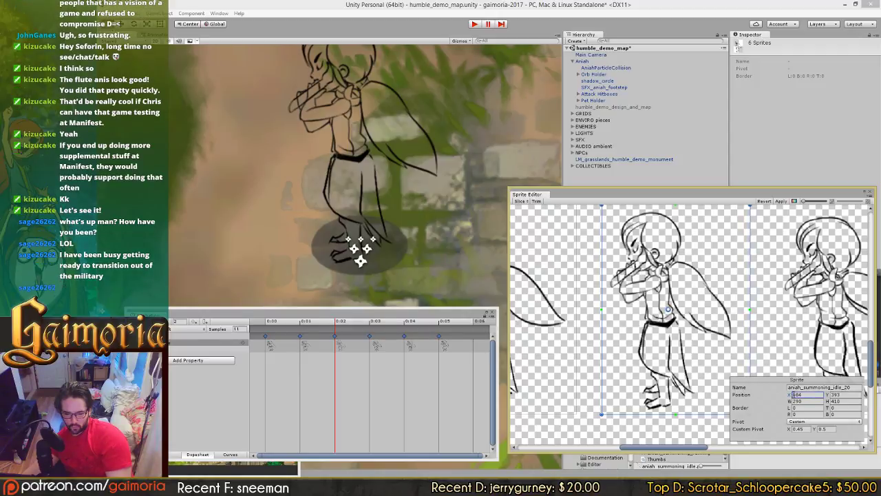
{"action": "left_click", "coordinate": [780, 201]}
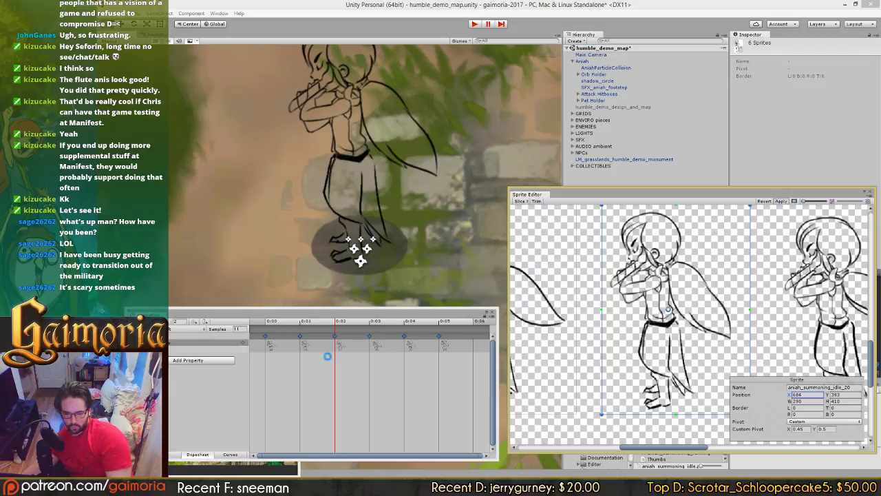
Step: Switch repeatedly between frames 0:00, 0:01 and 0:02 of the clip to examine how steady the character stays
{"action": "left_click", "coordinate": [272, 322]}
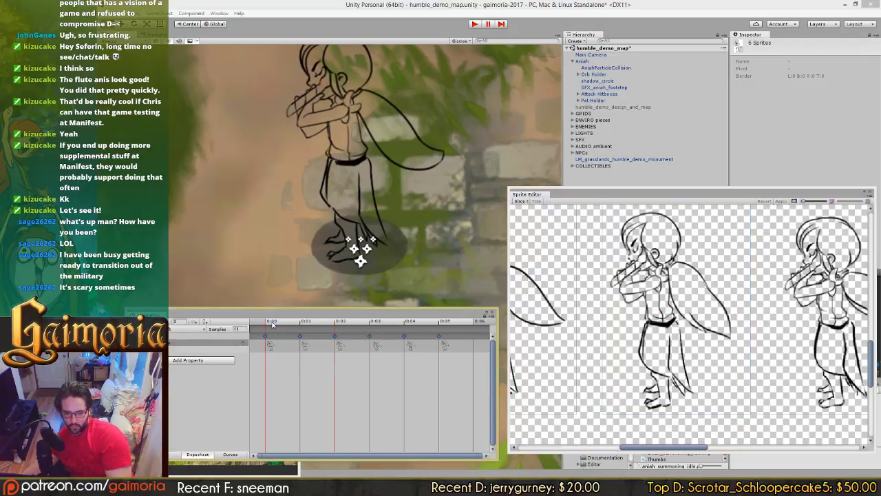
{"action": "left_click", "coordinate": [341, 325]}
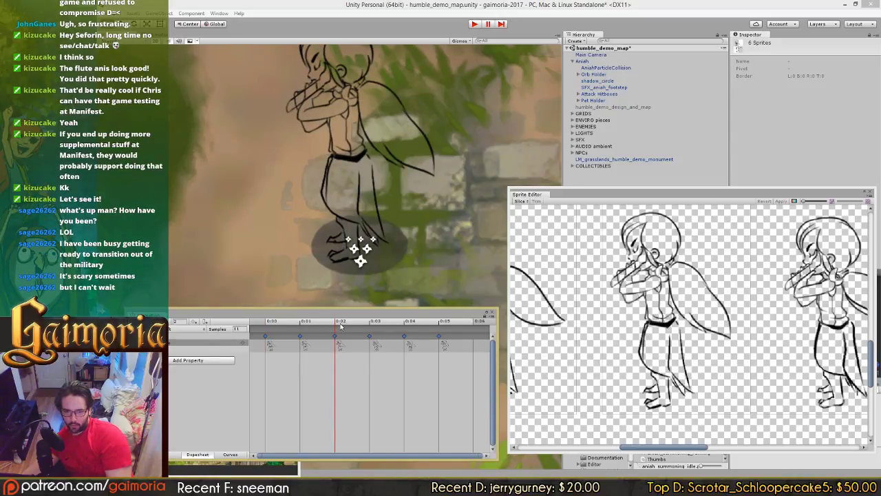
{"action": "left_click", "coordinate": [270, 324]}
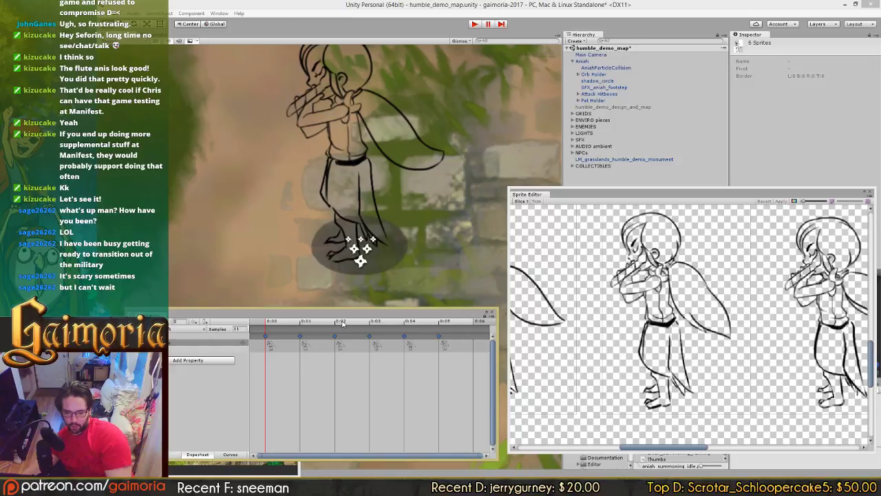
{"action": "left_click", "coordinate": [342, 324]}
{"action": "left_click", "coordinate": [269, 325]}
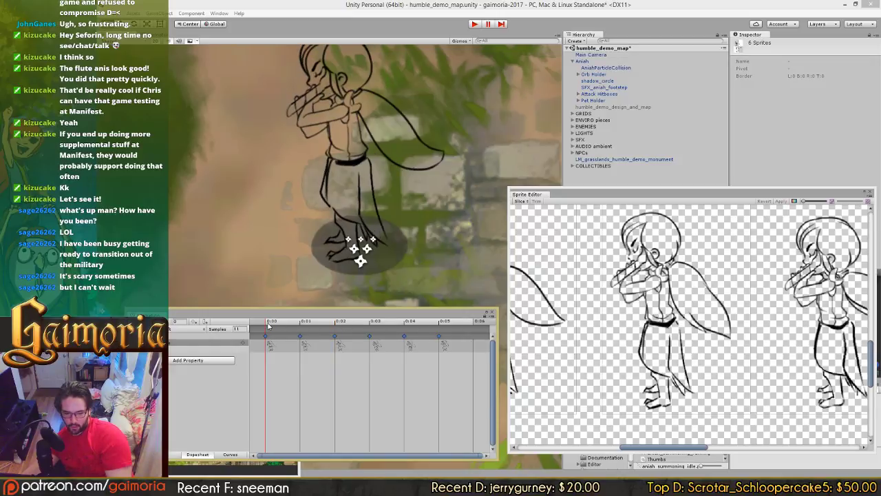
{"action": "left_click", "coordinate": [342, 322]}
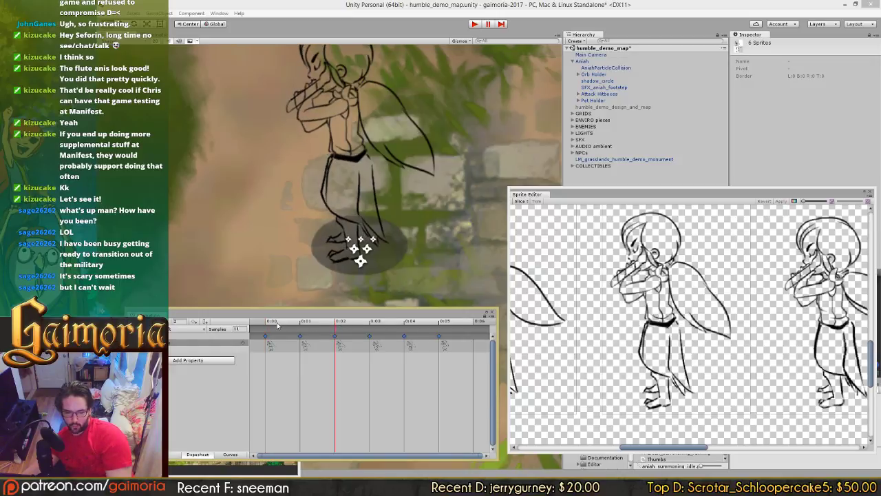
{"action": "left_click", "coordinate": [273, 324]}
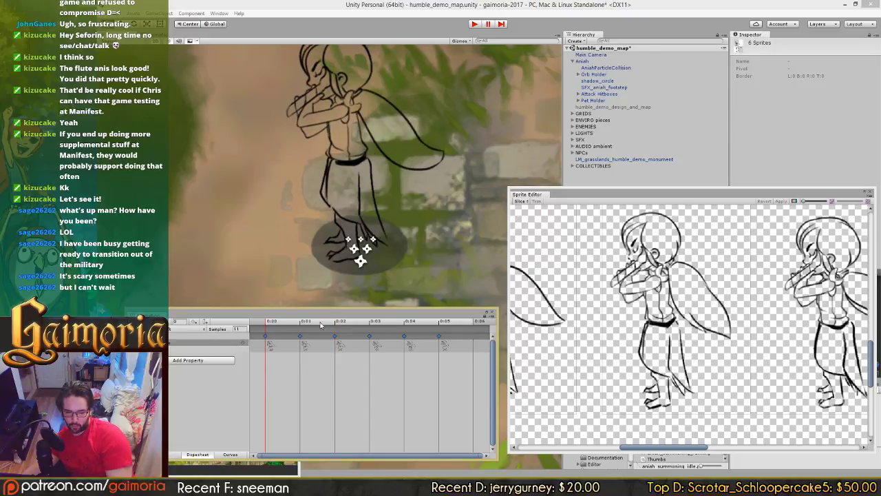
{"action": "left_click", "coordinate": [340, 323]}
{"action": "left_click", "coordinate": [273, 325]}
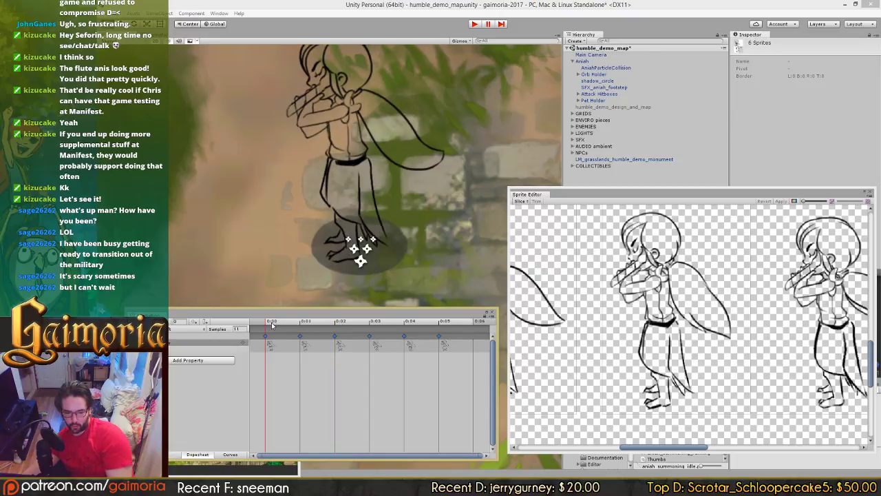
{"action": "left_click", "coordinate": [340, 323]}
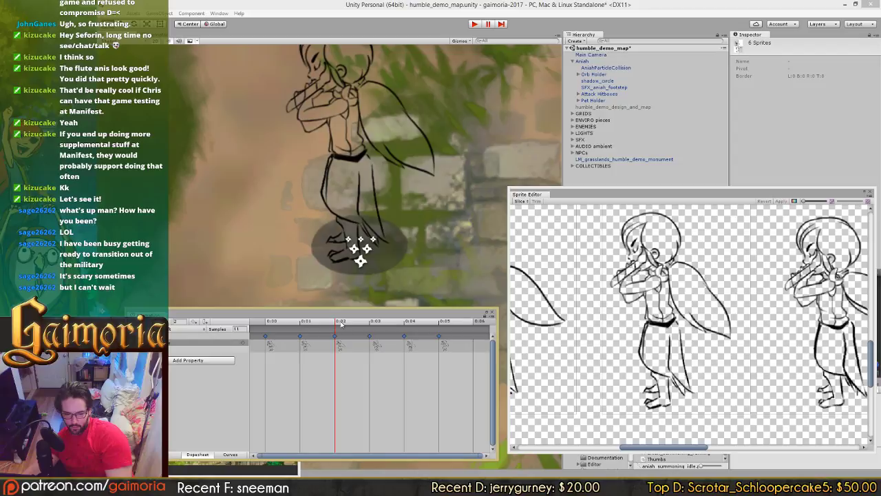
{"action": "left_click", "coordinate": [274, 325]}
{"action": "left_click", "coordinate": [300, 324]}
{"action": "left_click", "coordinate": [276, 325]}
{"action": "left_click", "coordinate": [335, 324]}
{"action": "left_click", "coordinate": [296, 326]}
{"action": "left_click", "coordinate": [281, 328]}
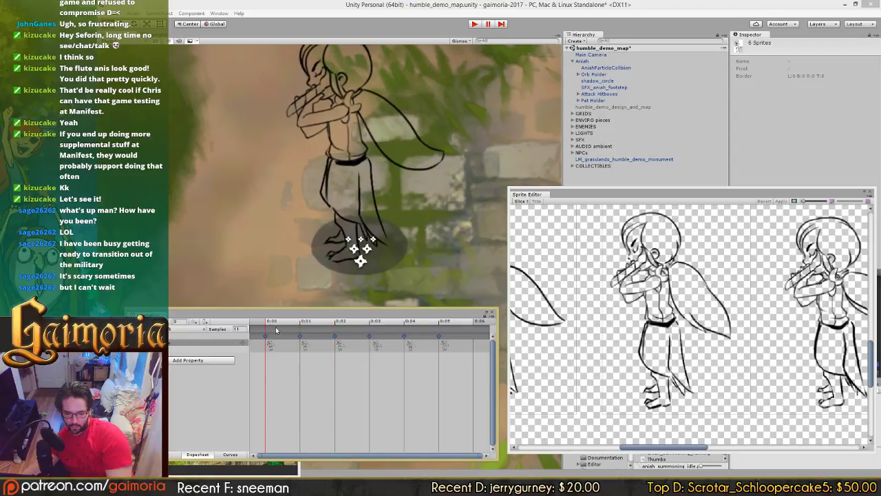
{"action": "mouse_move", "coordinate": [269, 326]}
{"action": "left_mouse_down"}
{"action": "mouse_move", "coordinate": [335, 325]}
{"action": "mouse_move", "coordinate": [278, 334]}
{"action": "mouse_move", "coordinate": [336, 330]}
{"action": "mouse_move", "coordinate": [267, 338]}
{"action": "mouse_move", "coordinate": [332, 337]}
{"action": "mouse_move", "coordinate": [316, 340]}
{"action": "mouse_move", "coordinate": [268, 337]}
{"action": "mouse_move", "coordinate": [330, 336]}
{"action": "mouse_move", "coordinate": [267, 337]}
{"action": "mouse_move", "coordinate": [336, 337]}
{"action": "mouse_move", "coordinate": [270, 338]}
{"action": "mouse_move", "coordinate": [335, 338]}
{"action": "mouse_move", "coordinate": [278, 340]}
{"action": "left_mouse_up"}
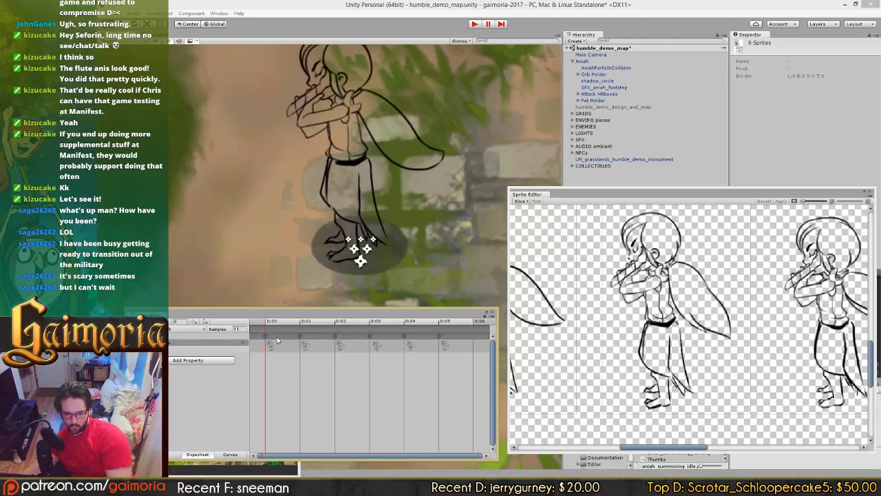
Step: Set the X position of aniah_summoning_idle_21 to 1014, apply it, and compare frame 0:03 with frame 0:00
{"action": "left_click", "coordinate": [378, 326]}
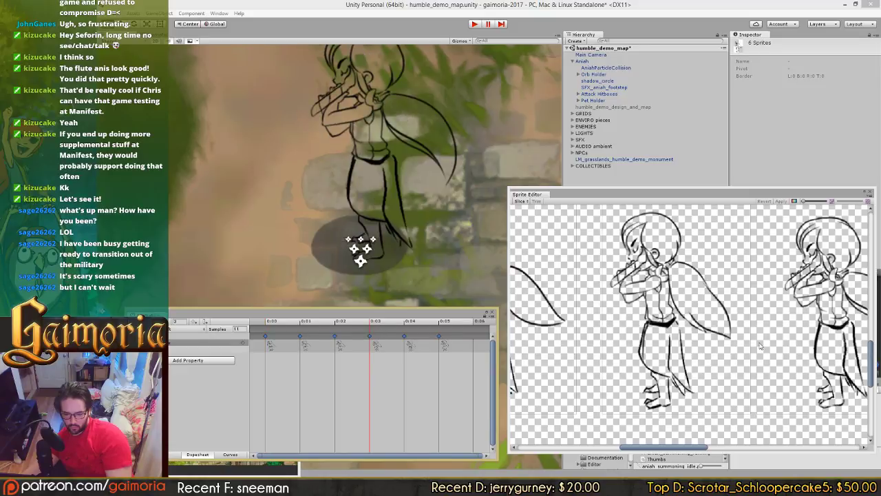
{"action": "left_click", "coordinate": [813, 347]}
{"action": "left_click", "coordinate": [687, 351]}
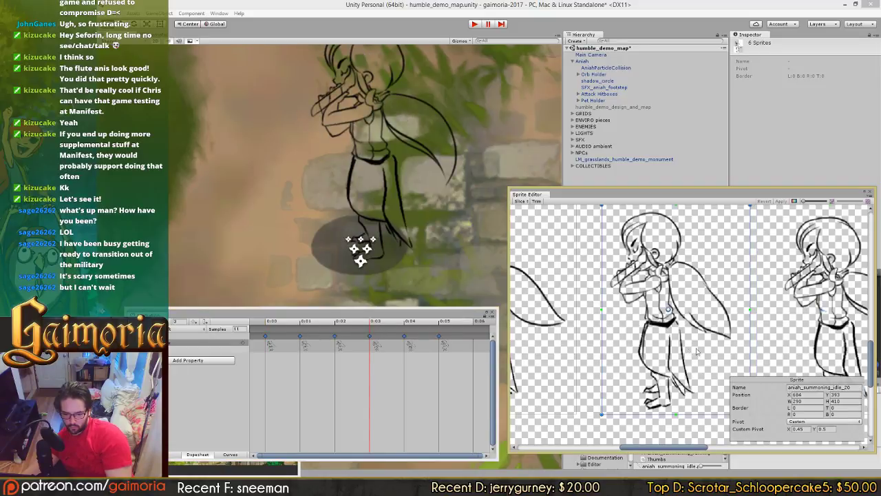
{"action": "left_click", "coordinate": [795, 349]}
{"action": "middle_click_drag", "start_coordinate": [795, 349], "coordinate": [607, 360]}
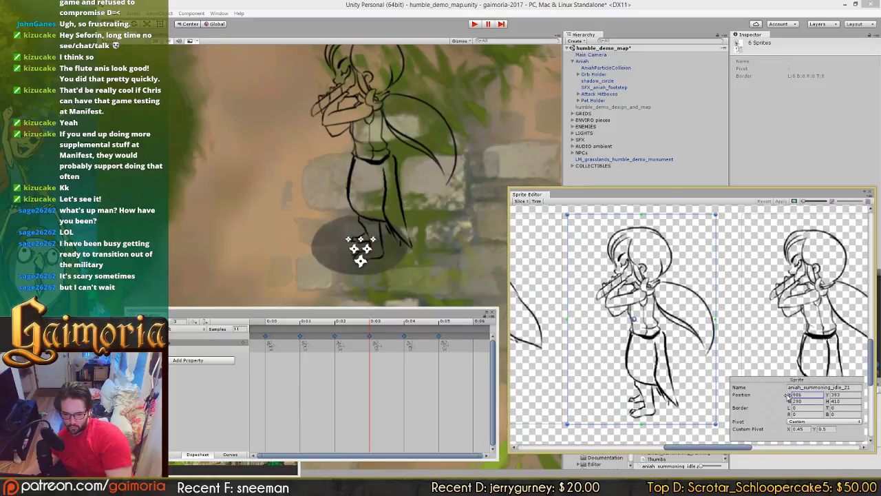
{"action": "left_click_drag", "start_coordinate": [786, 396], "coordinate": [805, 396]}
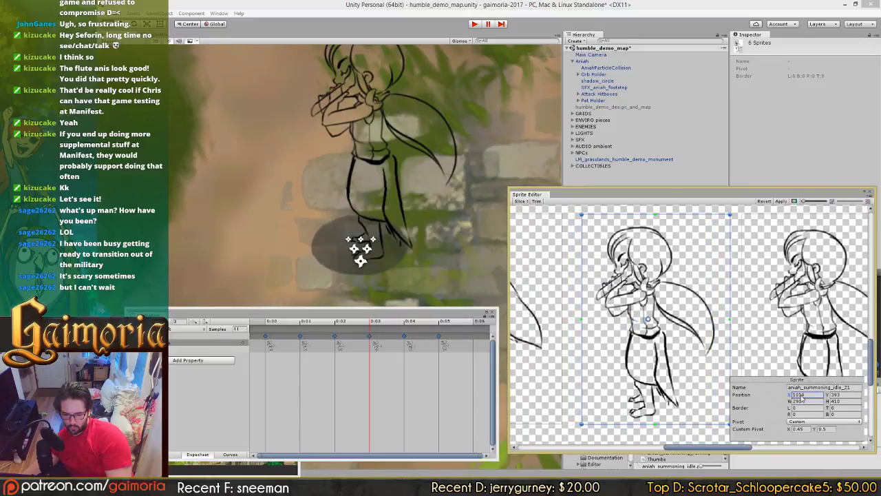
{"action": "left_click", "coordinate": [783, 201]}
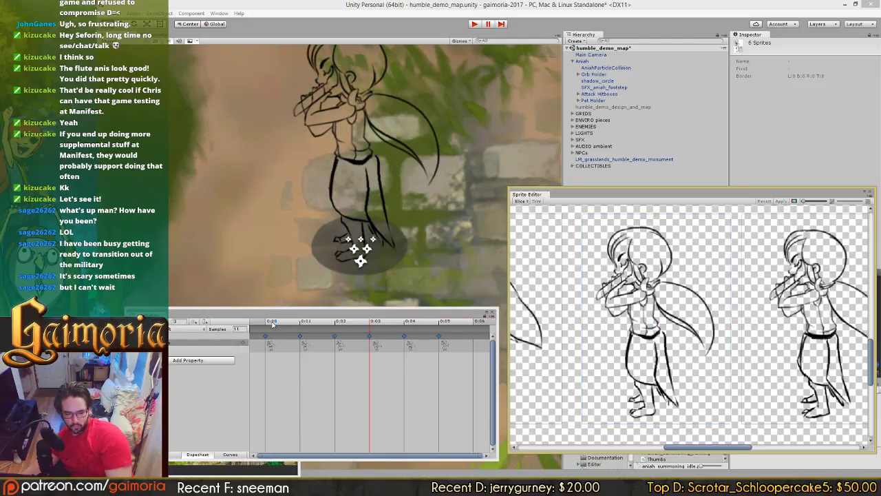
{"action": "left_click", "coordinate": [270, 322]}
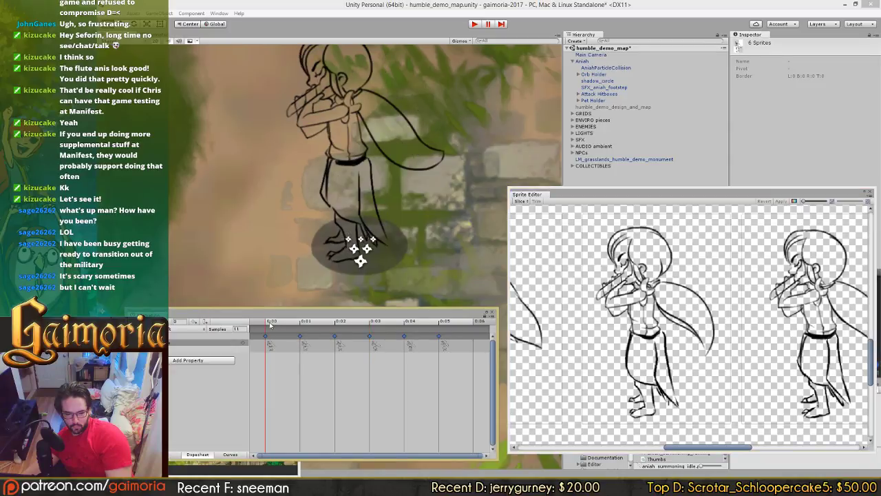
{"action": "left_click", "coordinate": [372, 322]}
Step: Set the X position of aniah_summoning_idle_21 to 1018, apply it, and compare frame 0:03 with frames 0:00 and 0:02
{"action": "left_click", "coordinate": [692, 344]}
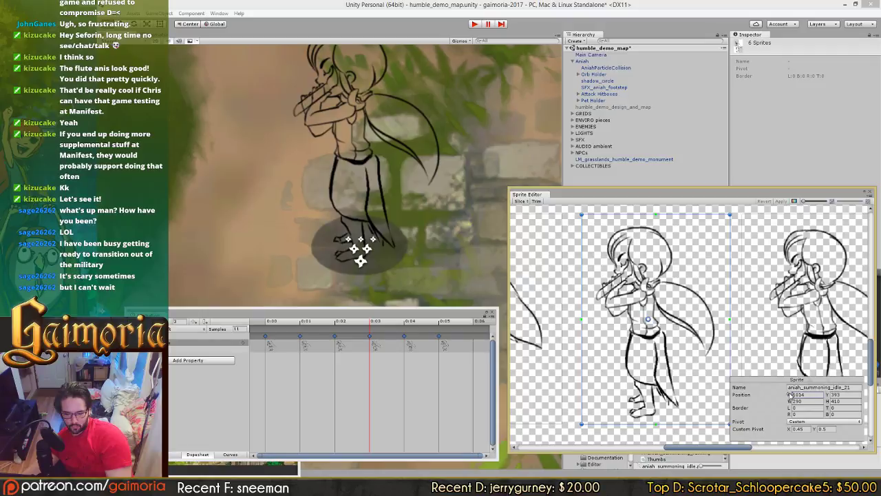
{"action": "left_click_drag", "start_coordinate": [791, 395], "coordinate": [794, 395]}
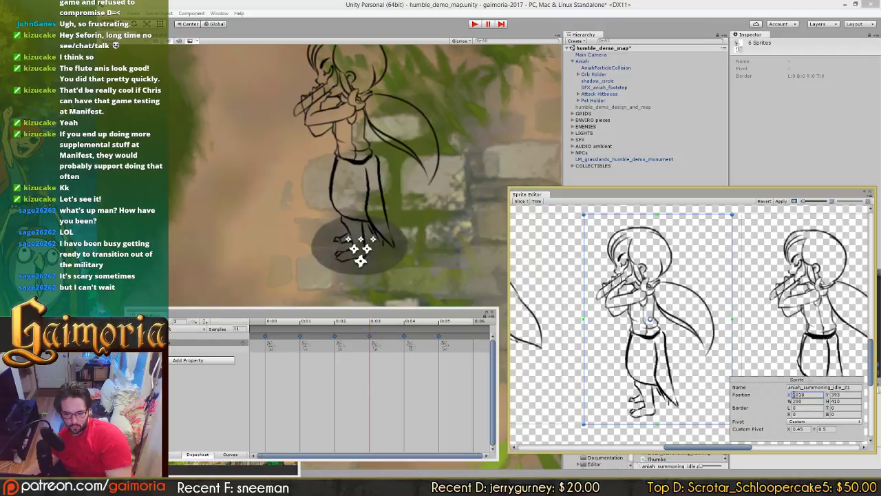
{"action": "left_click", "coordinate": [780, 202]}
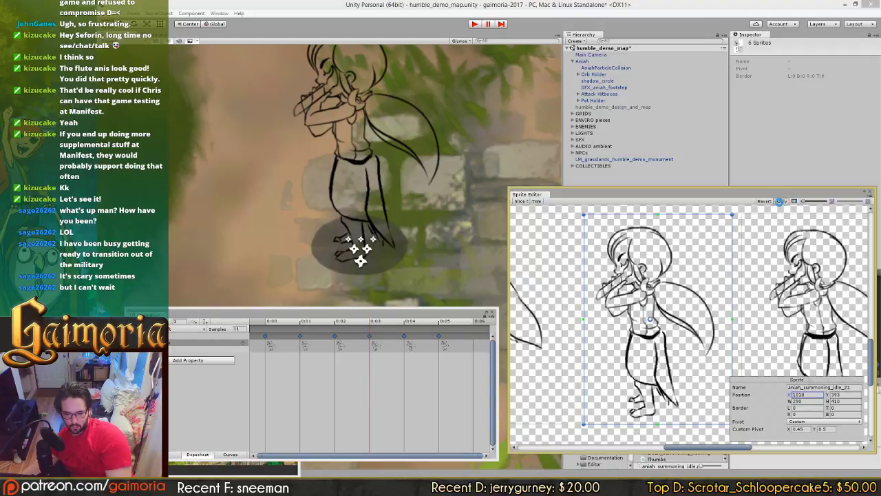
{"action": "left_click", "coordinate": [269, 322]}
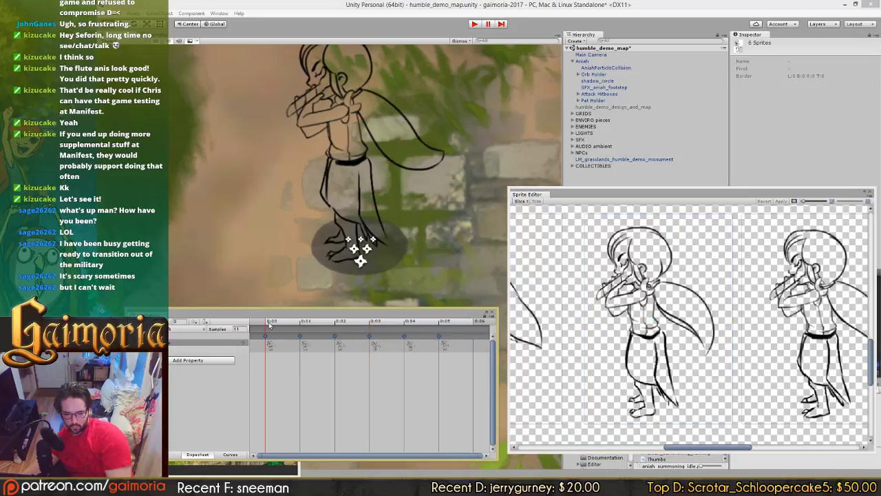
{"action": "left_click", "coordinate": [373, 322]}
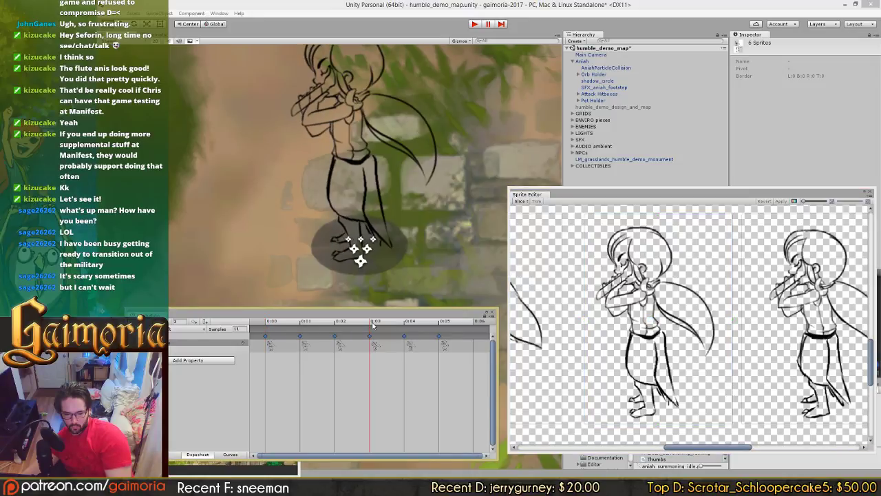
{"action": "left_click", "coordinate": [348, 322]}
{"action": "left_click", "coordinate": [271, 322]}
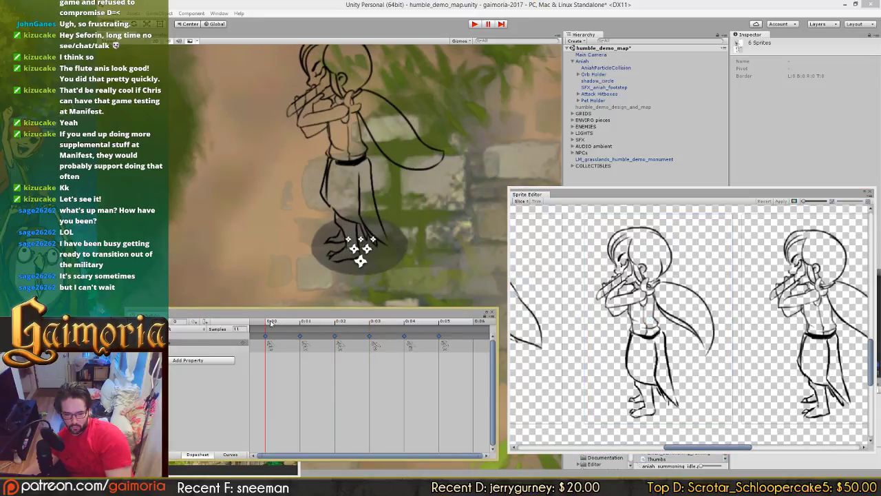
{"action": "left_click", "coordinate": [374, 322]}
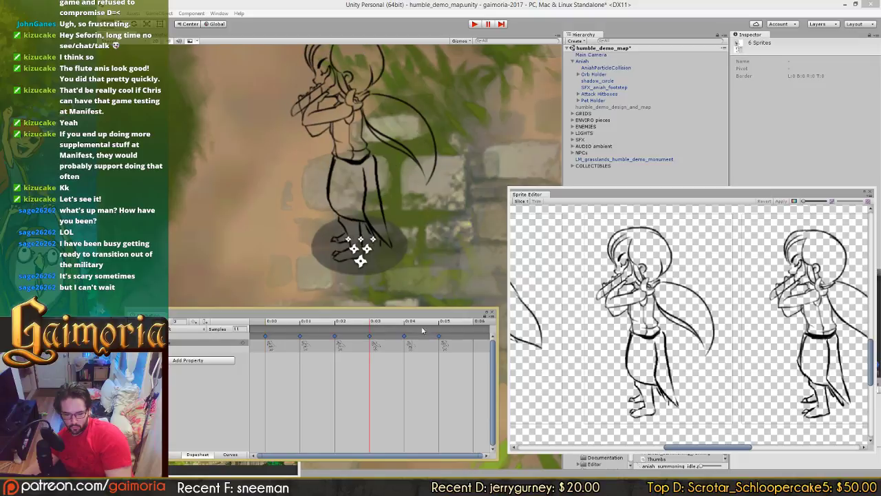
Step: Set the X position of aniah_summoning_idle_21 to 1021 and apply the change
{"action": "left_click", "coordinate": [593, 346]}
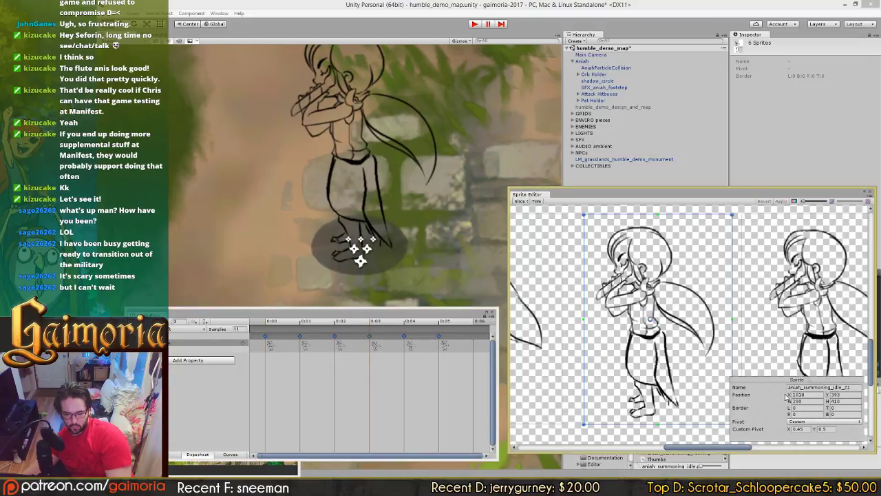
{"action": "left_click", "coordinate": [794, 395]}
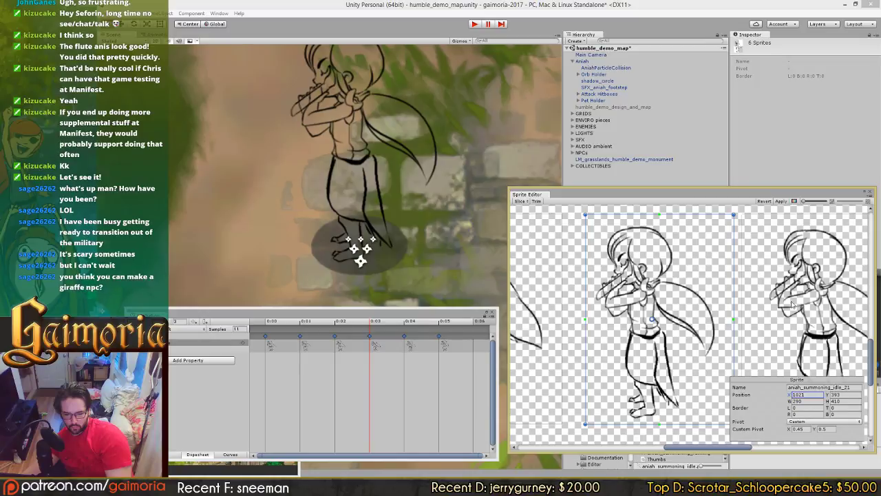
{"action": "left_click", "coordinate": [782, 201]}
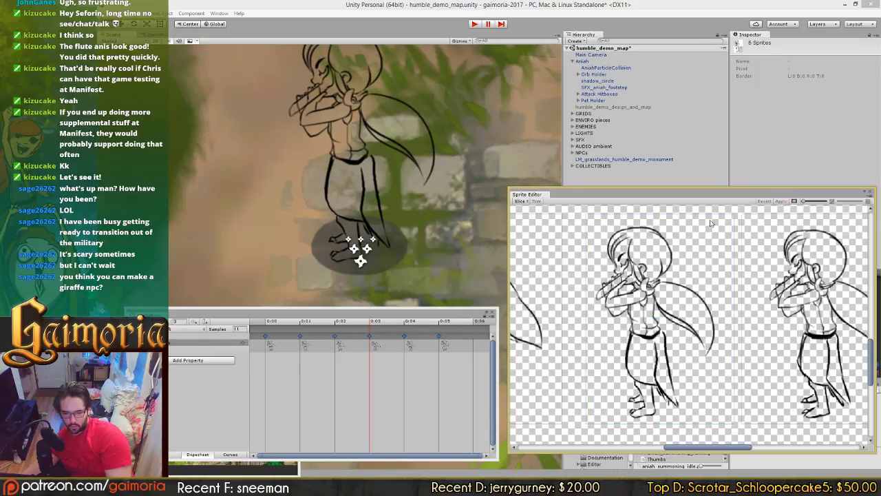
Step: Switch back and forth between frames 0:00 and 0:02 of the clip to check the character's alignment
{"action": "left_click", "coordinate": [266, 321]}
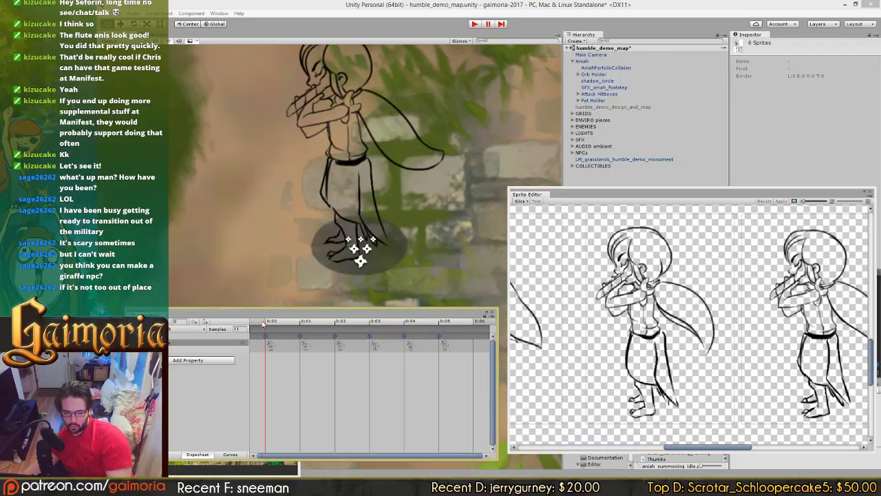
{"action": "left_click", "coordinate": [347, 324]}
{"action": "left_click", "coordinate": [273, 325]}
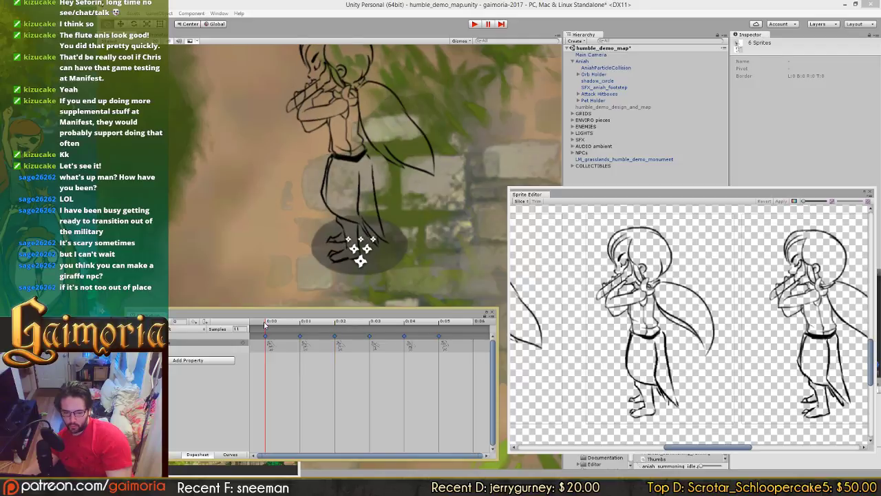
{"action": "left_click", "coordinate": [335, 324]}
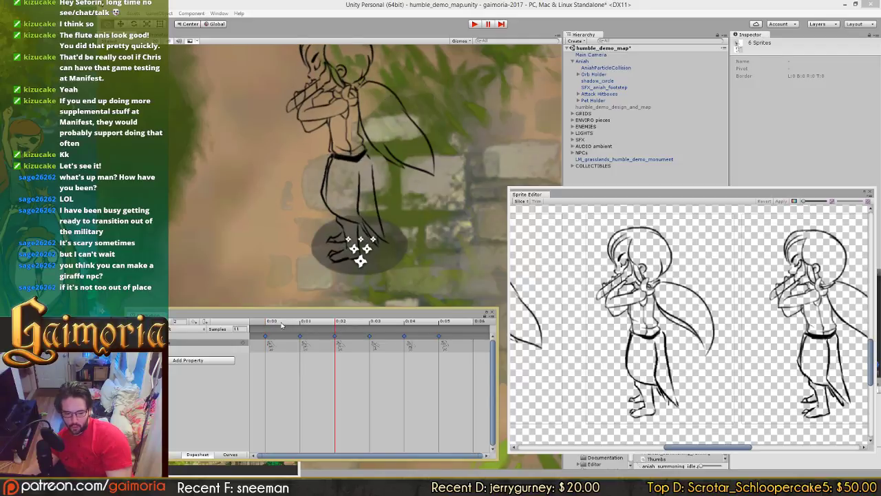
{"action": "left_click", "coordinate": [273, 324]}
{"action": "left_click", "coordinate": [348, 325]}
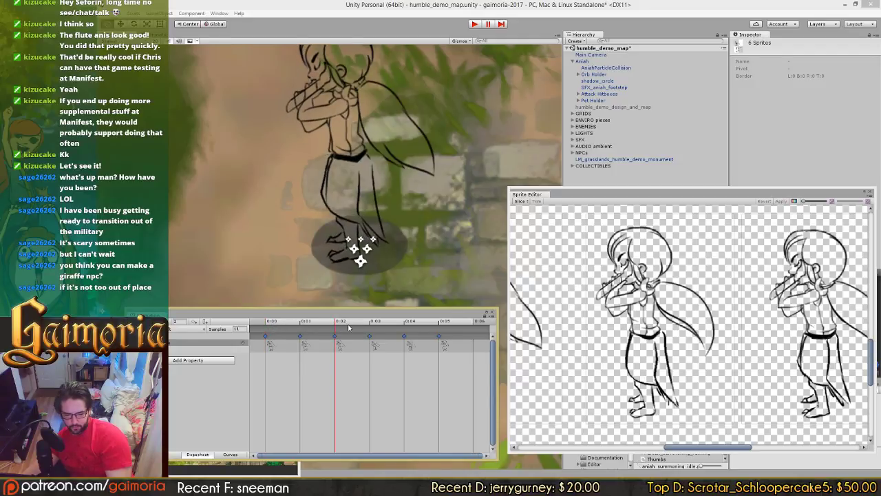
Step: Alternate several more times between frames 0:02 and 0:00 to examine whether the left-facing drawings line up
{"action": "left_click", "coordinate": [270, 325]}
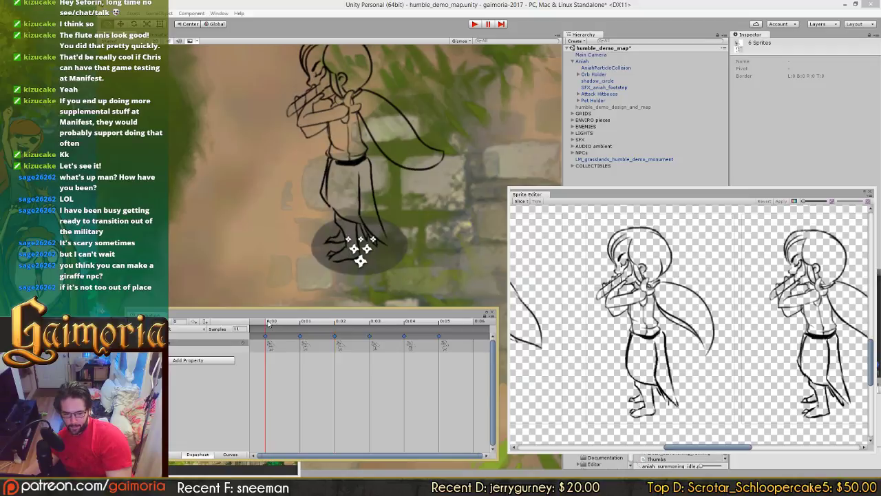
{"action": "left_click", "coordinate": [351, 323]}
{"action": "left_click", "coordinate": [270, 324]}
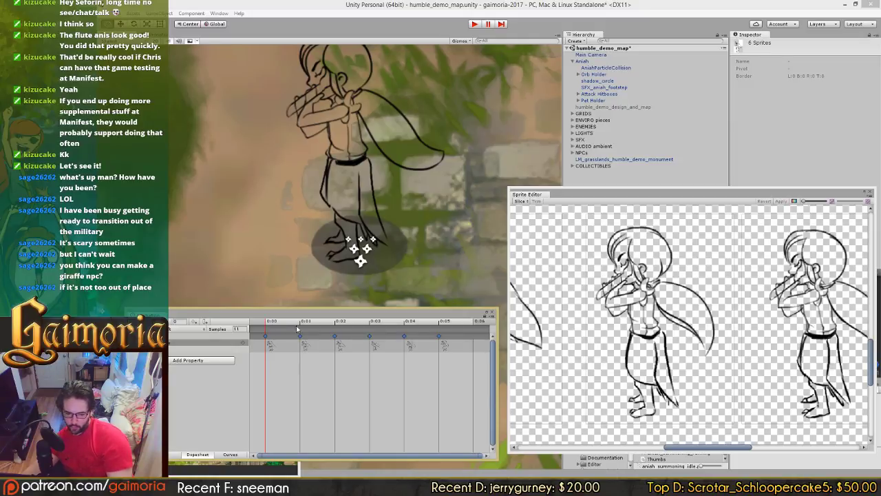
{"action": "left_click", "coordinate": [348, 322]}
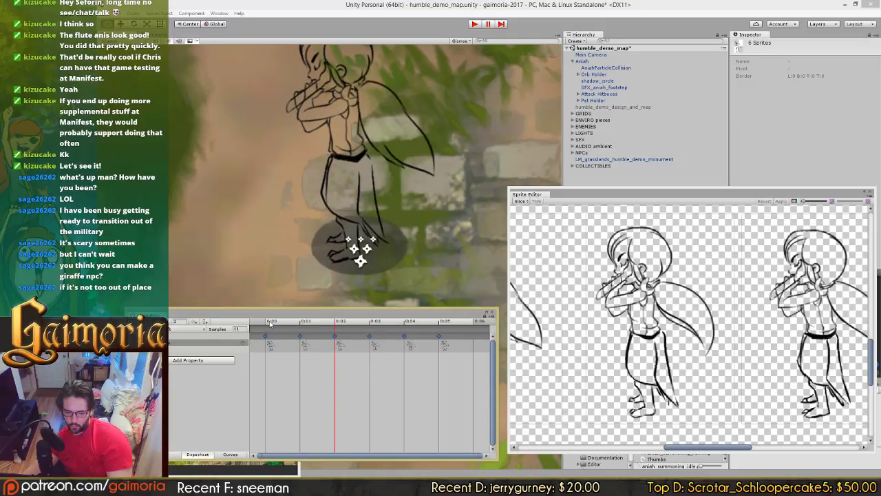
{"action": "left_click", "coordinate": [270, 321]}
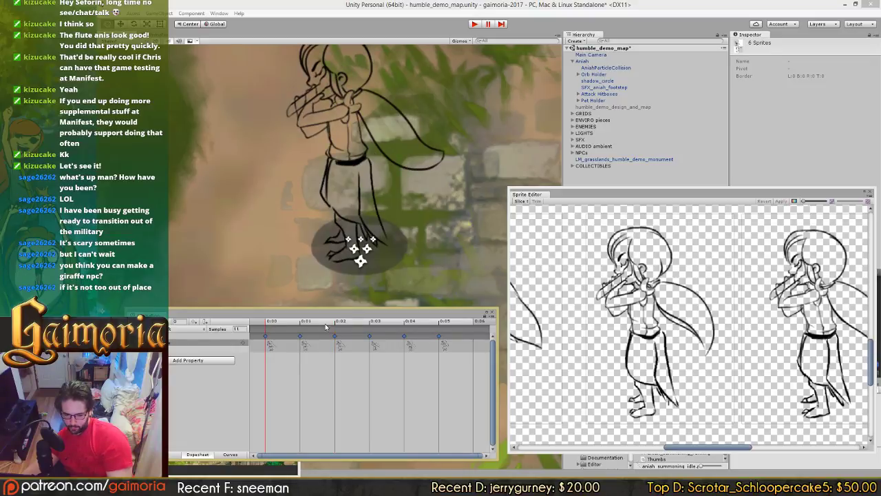
{"action": "left_click", "coordinate": [342, 322]}
{"action": "left_click", "coordinate": [270, 322]}
{"action": "left_click", "coordinate": [341, 322]}
{"action": "left_click", "coordinate": [269, 322]}
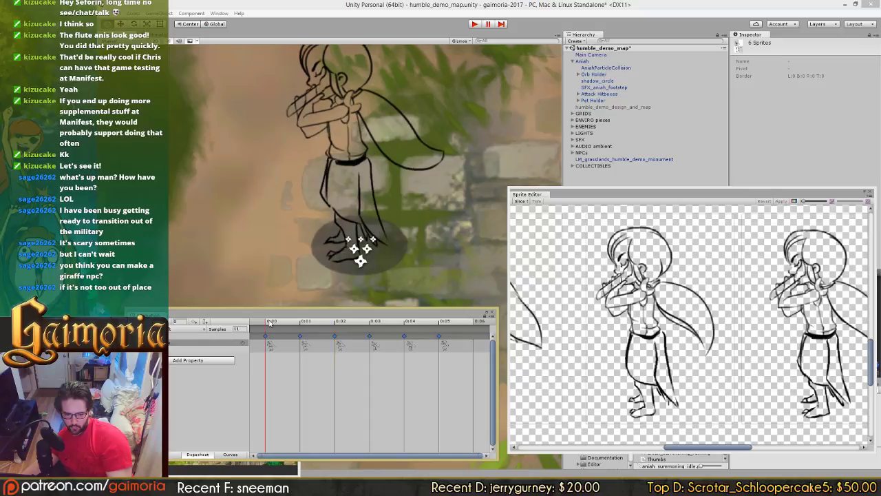
Step: Compare frame 0:03 with frame 0:00, and set the X position of aniah_summoning_idle_21 to 10223 and apply it
{"action": "left_click", "coordinate": [373, 327]}
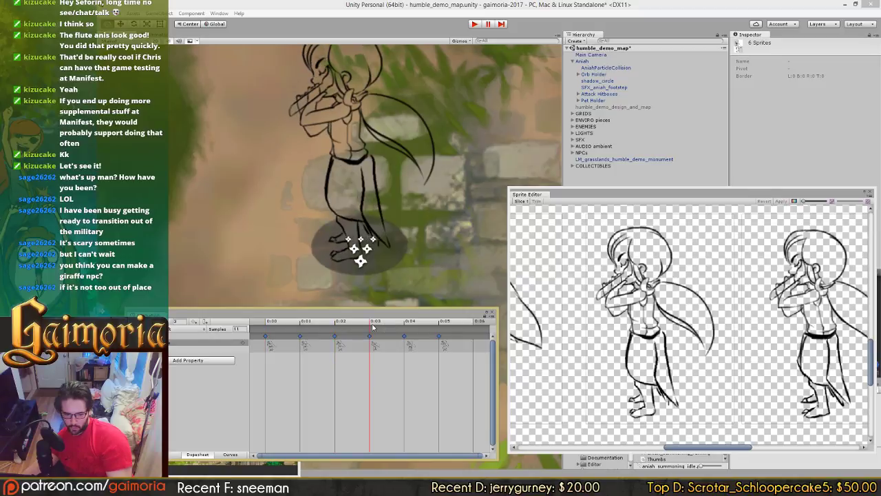
{"action": "left_click", "coordinate": [274, 322]}
{"action": "left_click", "coordinate": [375, 322]}
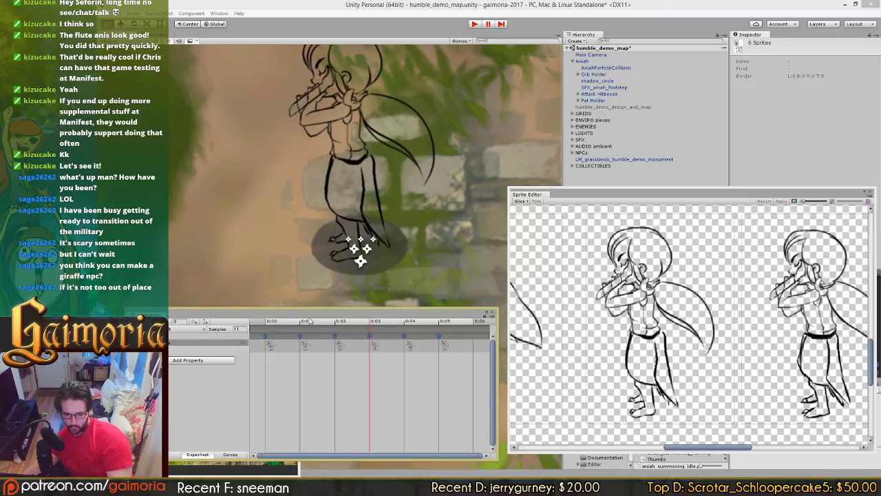
{"action": "left_click", "coordinate": [267, 328]}
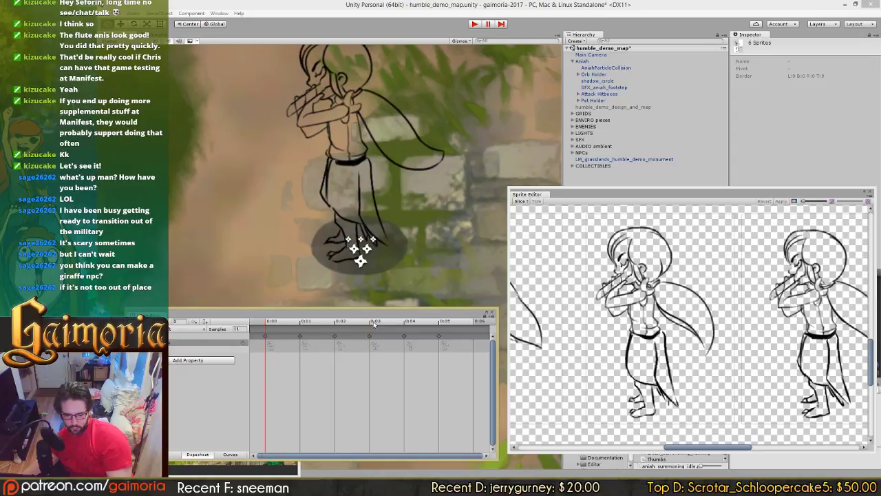
{"action": "left_click", "coordinate": [373, 322]}
{"action": "left_click", "coordinate": [661, 357]}
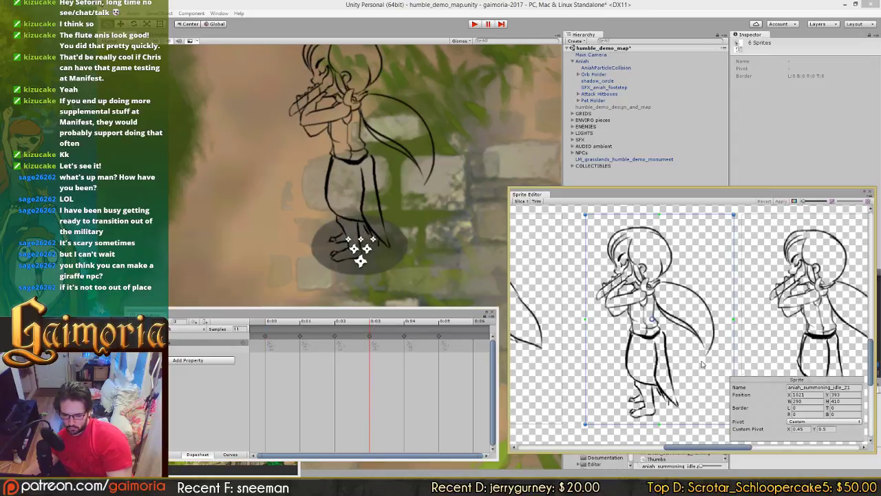
{"action": "left_click", "coordinate": [801, 395]}
{"action": "type", "text": "10223"}
{"action": "left_click", "coordinate": [782, 202]}
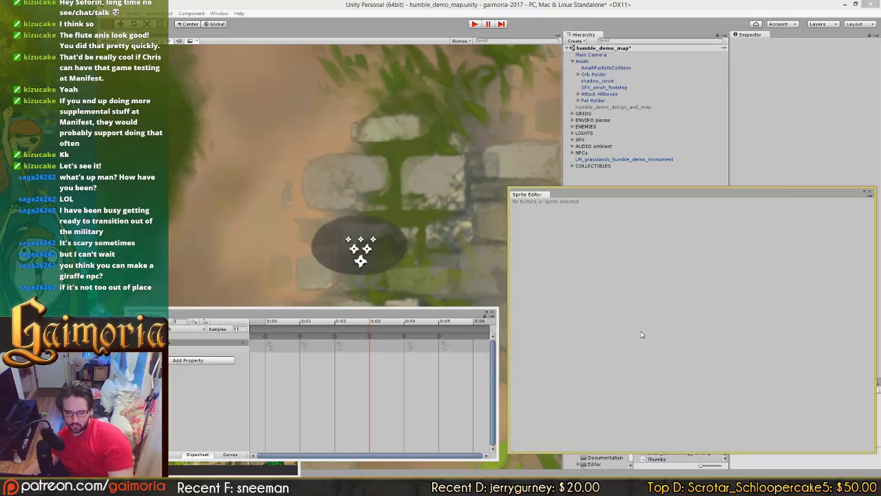
Step: Select Aniah, reopen the left-facing summoning idle clip and examine its frames around 0:03
{"action": "left_click", "coordinate": [584, 61]}
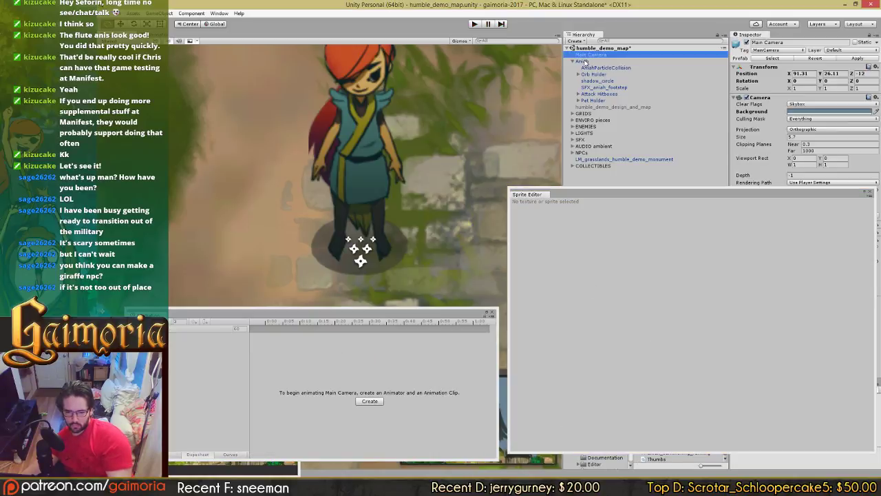
{"action": "left_click", "coordinate": [322, 321]}
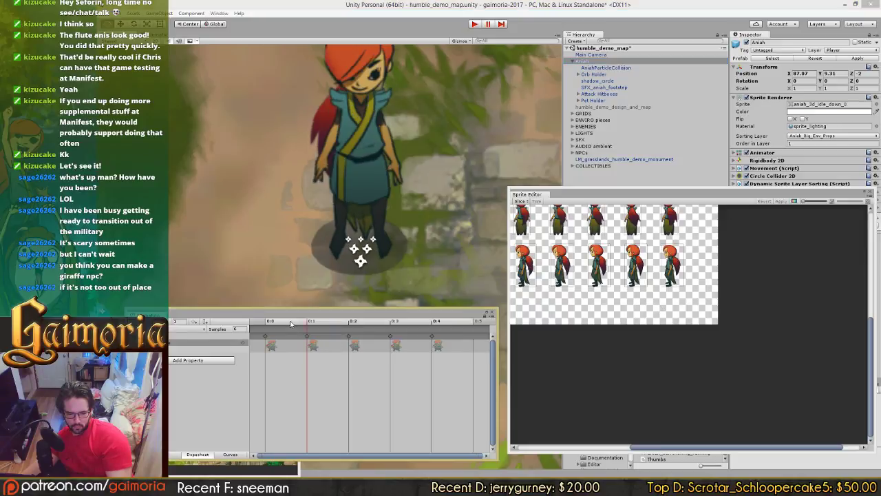
{"action": "left_click", "coordinate": [173, 328]}
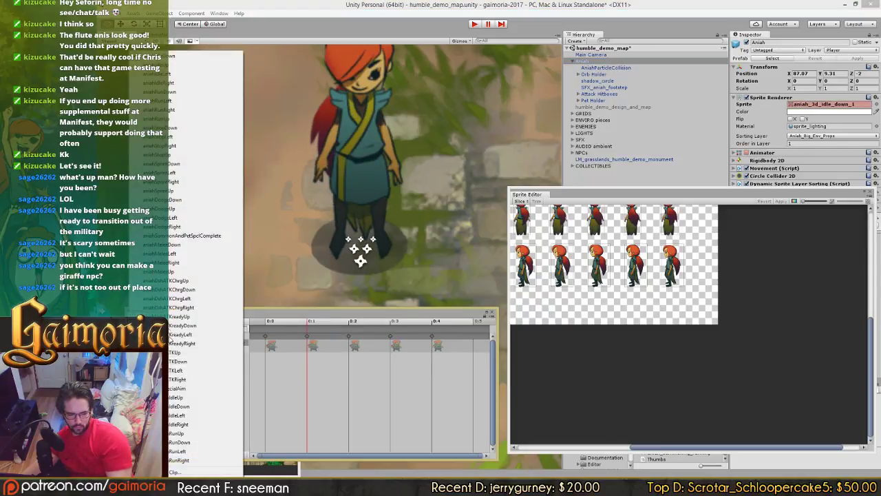
{"action": "left_click", "coordinate": [180, 407]}
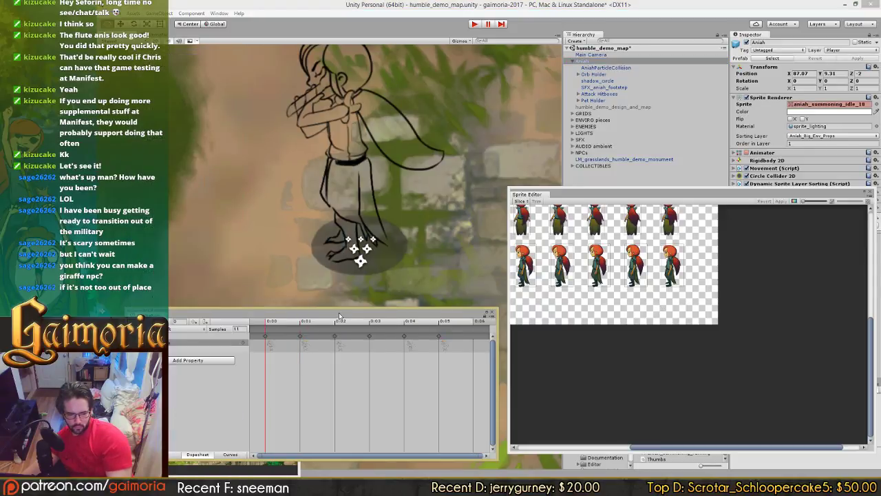
{"action": "left_click", "coordinate": [370, 322]}
{"action": "key", "text": "period"}
{"action": "key", "text": "comma"}
{"action": "key", "text": "comma"}
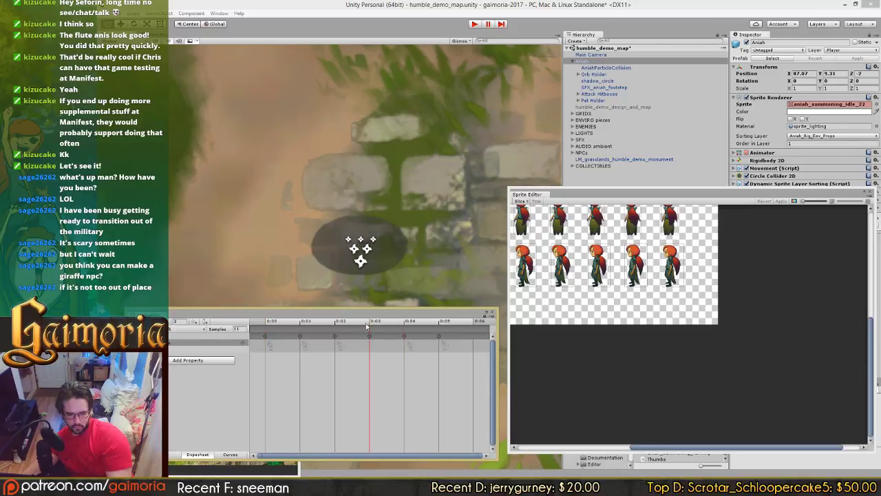
Step: Examine the slices in the sheet's left-facing row, looking closely at the feet of aniah_summoning_idle_18
{"action": "left_click", "coordinate": [594, 64]}
{"action": "left_click", "coordinate": [632, 297]}
{"action": "scroll", "coordinate": [628, 297], "scroll_direction": "up", "scroll_amount": 5}
{"action": "middle_click_drag", "start_coordinate": [628, 297], "coordinate": [734, 309]}
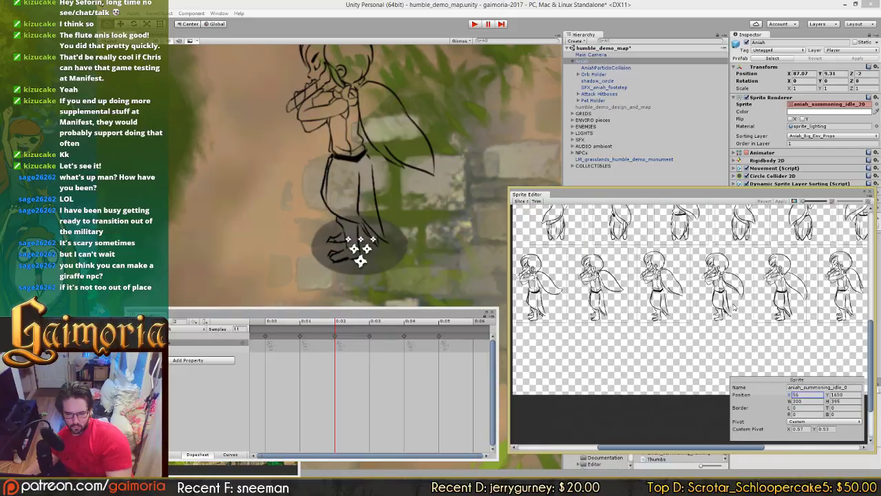
{"action": "left_click", "coordinate": [734, 304]}
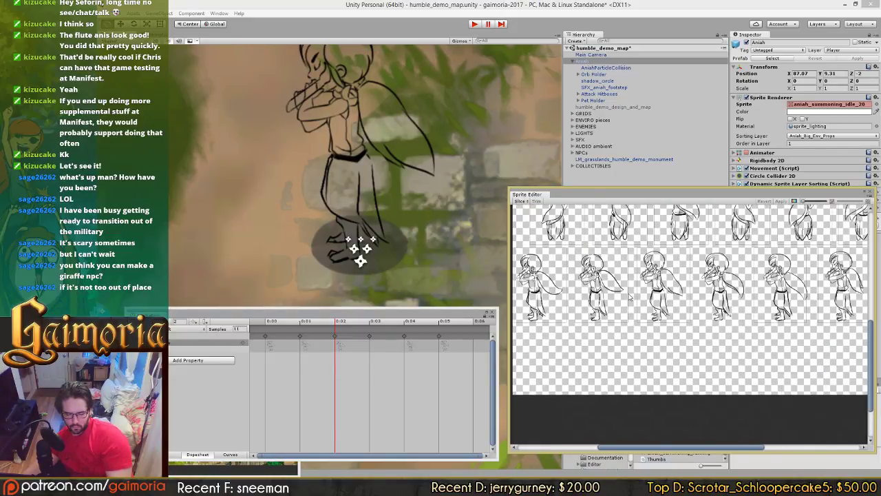
{"action": "left_click", "coordinate": [605, 290]}
{"action": "left_click", "coordinate": [536, 285]}
{"action": "middle_click_drag", "start_coordinate": [536, 285], "coordinate": [604, 290]}
{"action": "mouse_move", "coordinate": [625, 284]}
{"action": "left_mouse_down"}
{"action": "mouse_move", "coordinate": [631, 356]}
{"action": "mouse_move", "coordinate": [625, 285]}
{"action": "left_mouse_up"}
{"action": "scroll", "coordinate": [580, 309], "scroll_direction": "up", "scroll_amount": 10}
{"action": "middle_click_drag", "start_coordinate": [529, 303], "coordinate": [581, 310]}
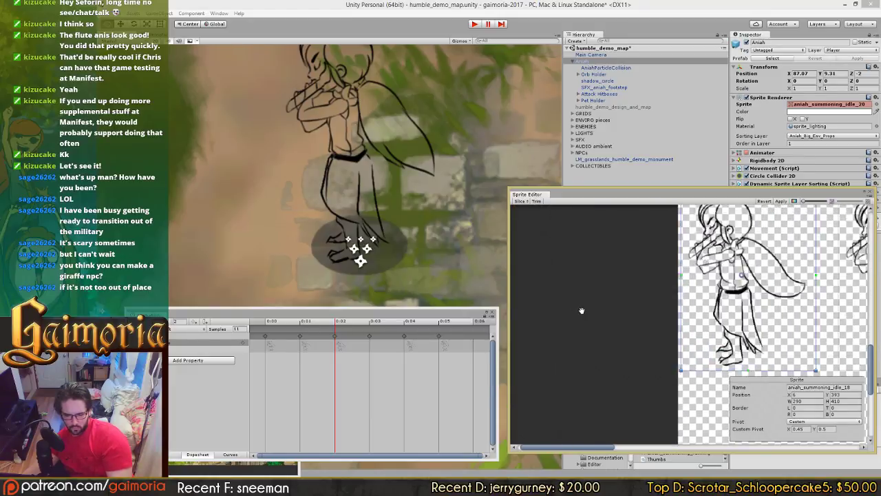
{"action": "scroll", "coordinate": [638, 300], "scroll_direction": "up", "scroll_amount": 2}
{"action": "scroll", "coordinate": [739, 331], "scroll_direction": "up", "scroll_amount": 8}
{"action": "middle_click_drag", "start_coordinate": [784, 368], "coordinate": [731, 337]}
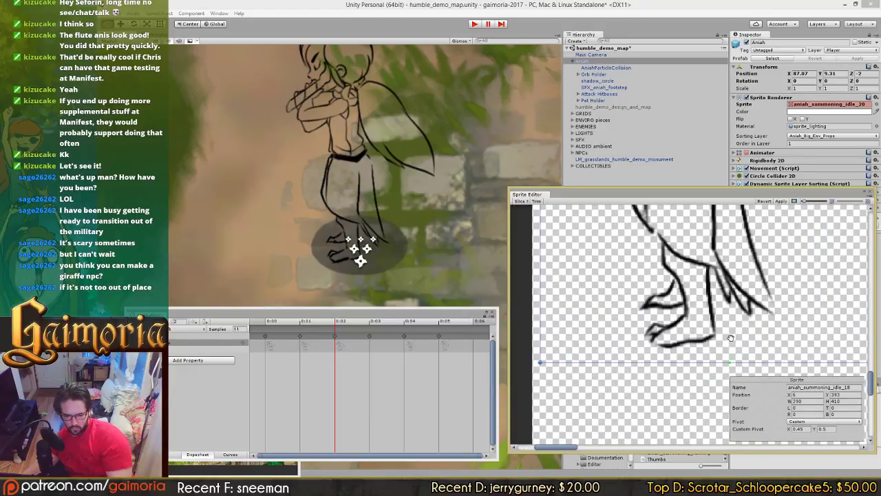
Step: Create a tiny slice about 3 by 16 pixels at the sheet's edge beside the first left-facing character's feet
{"action": "left_click_drag", "start_coordinate": [536, 339], "coordinate": [523, 354]}
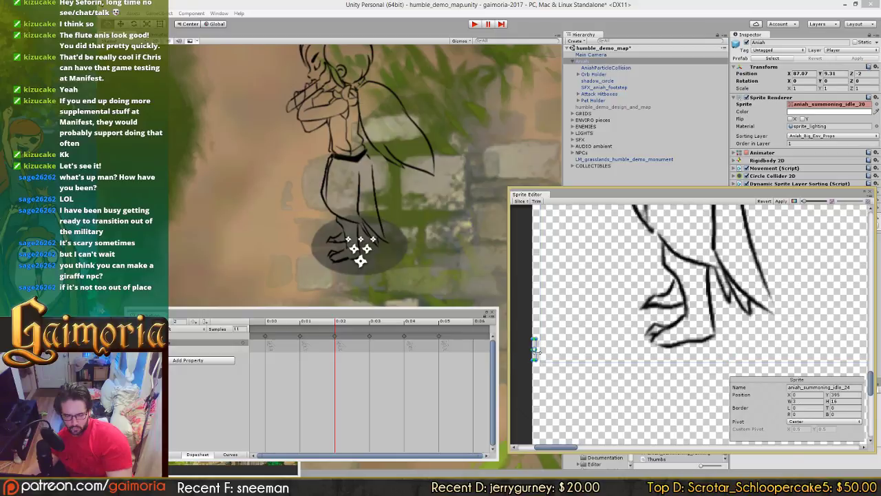
{"action": "scroll", "coordinate": [537, 350], "scroll_direction": "down", "scroll_amount": 10}
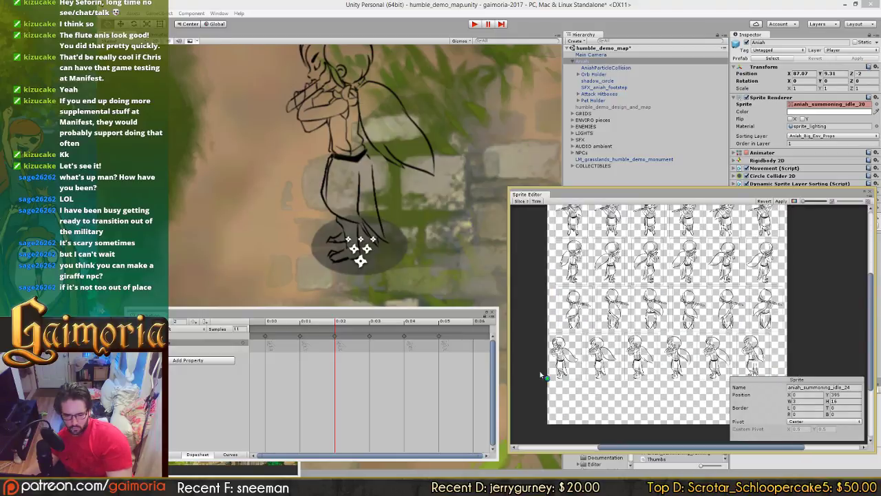
{"action": "scroll", "coordinate": [541, 375], "scroll_direction": "up", "scroll_amount": 10}
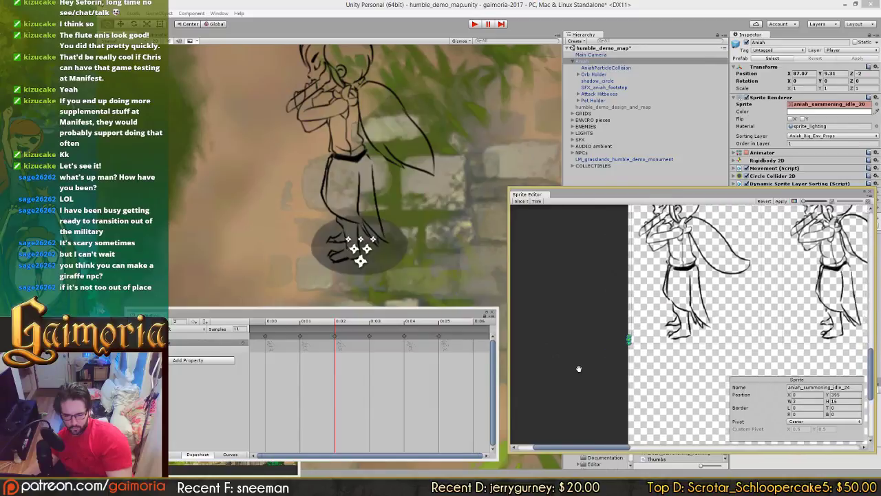
{"action": "middle_click_drag", "start_coordinate": [579, 369], "coordinate": [638, 275]}
{"action": "scroll", "coordinate": [639, 275], "scroll_direction": "up", "scroll_amount": 5}
{"action": "middle_click_drag", "start_coordinate": [627, 431], "coordinate": [597, 324]}
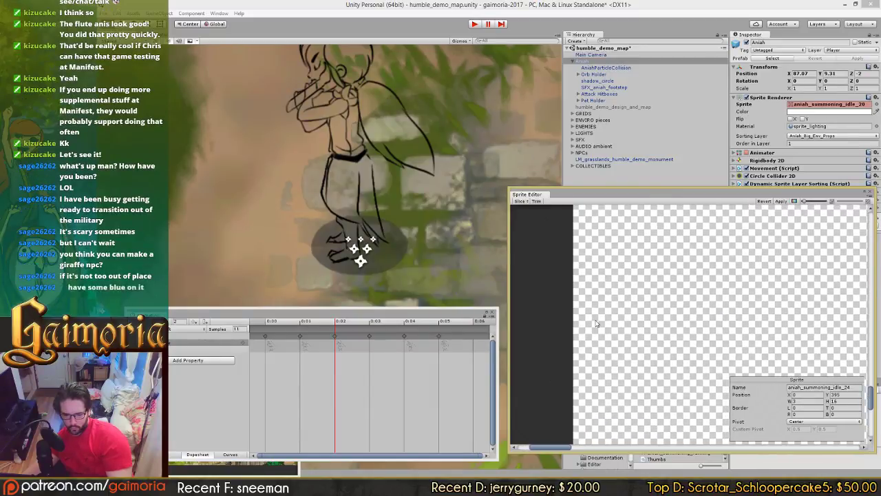
{"action": "scroll", "coordinate": [646, 249], "scroll_direction": "down", "scroll_amount": 4}
{"action": "middle_click_drag", "start_coordinate": [646, 250], "coordinate": [759, 310]}
{"action": "middle_click_drag", "start_coordinate": [678, 264], "coordinate": [656, 296]}
{"action": "scroll", "coordinate": [597, 366], "scroll_direction": "down", "scroll_amount": 5}
{"action": "scroll", "coordinate": [656, 296], "scroll_direction": "up", "scroll_amount": 3}
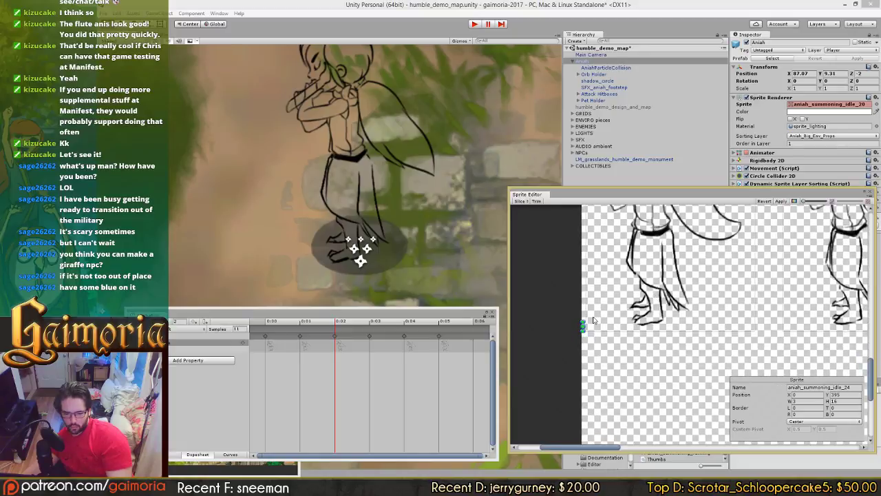
Step: Enlarge aniah_summoning_idle_24 to about 258 by 185 pixels and move it onto the fourth left-facing character
{"action": "left_click_drag", "start_coordinate": [583, 322], "coordinate": [733, 223]}
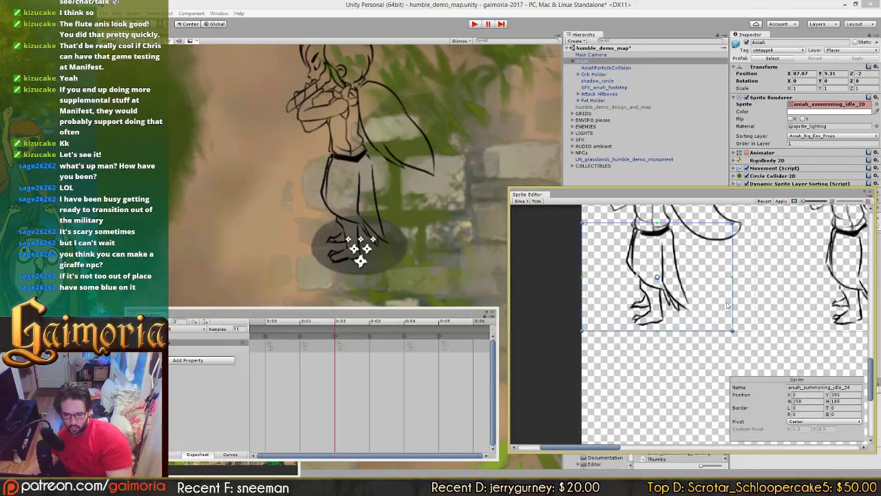
{"action": "scroll", "coordinate": [727, 305], "scroll_direction": "down", "scroll_amount": 5}
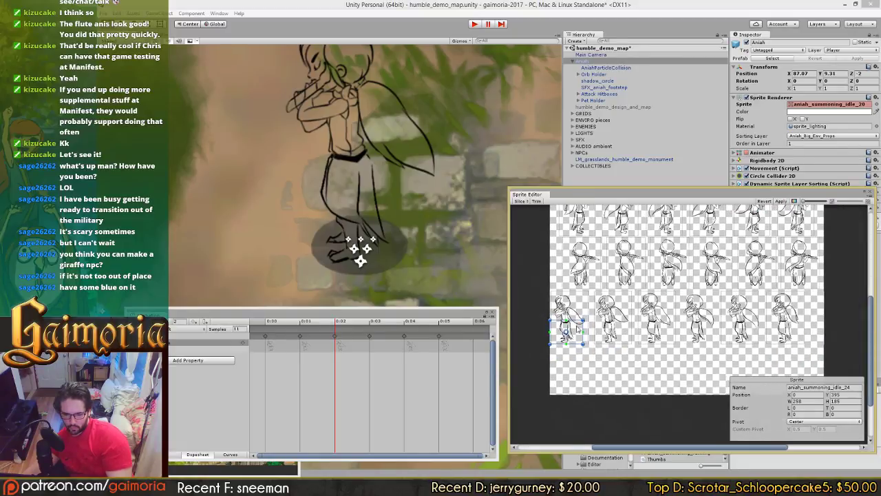
{"action": "left_click_drag", "start_coordinate": [579, 328], "coordinate": [720, 306]}
{"action": "scroll", "coordinate": [696, 320], "scroll_direction": "up", "scroll_amount": 6}
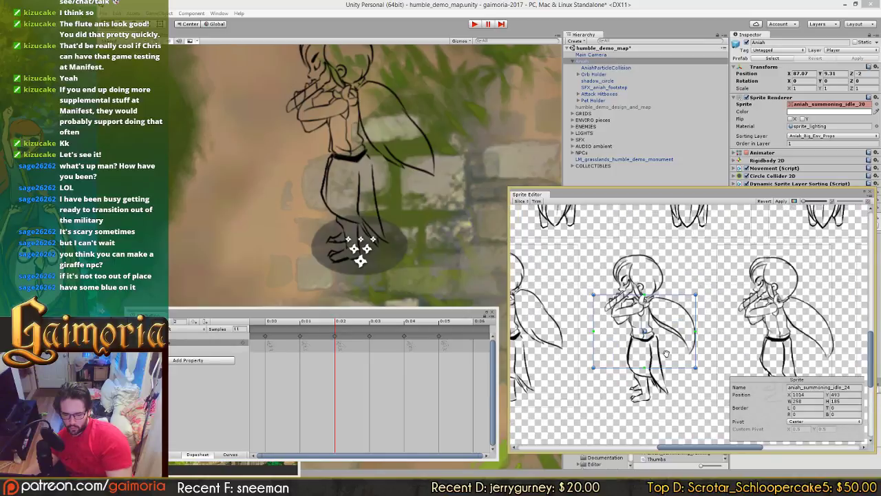
{"action": "scroll", "coordinate": [675, 365], "scroll_direction": "down", "scroll_amount": 2}
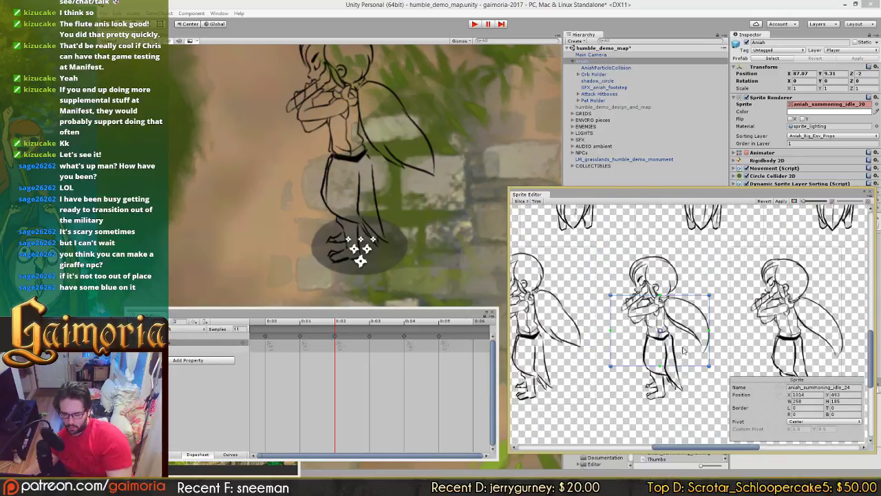
{"action": "left_click_drag", "start_coordinate": [682, 350], "coordinate": [685, 388]}
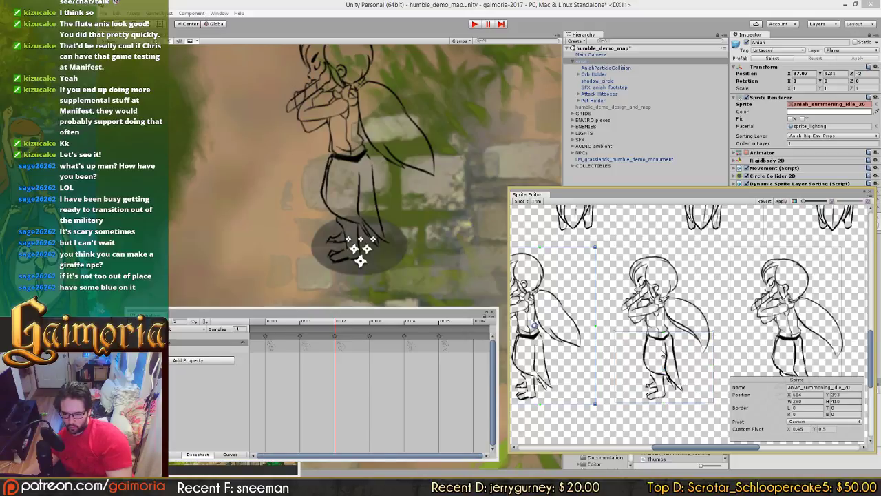
Step: Check the slices of the left-facing characters one after another and delete the unwanted slice in that row
{"action": "left_click", "coordinate": [771, 329]}
{"action": "mouse_move", "coordinate": [766, 330]}
{"action": "middle_mouse_down"}
{"action": "mouse_move", "coordinate": [574, 318]}
{"action": "mouse_move", "coordinate": [772, 320]}
{"action": "middle_mouse_up"}
{"action": "left_click", "coordinate": [674, 319]}
{"action": "middle_click_drag", "start_coordinate": [603, 315], "coordinate": [700, 316]}
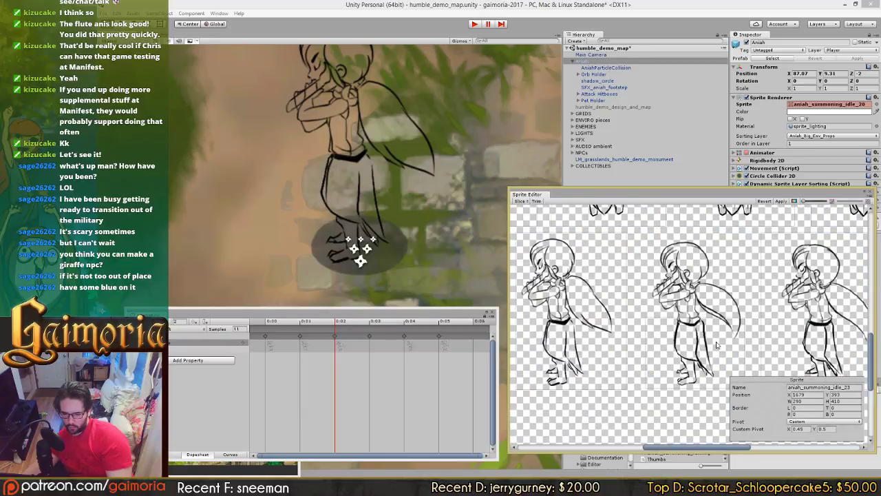
{"action": "left_click", "coordinate": [696, 330]}
{"action": "mouse_move", "coordinate": [592, 334]}
{"action": "middle_mouse_down"}
{"action": "mouse_move", "coordinate": [745, 334]}
{"action": "mouse_move", "coordinate": [731, 333]}
{"action": "middle_mouse_up"}
{"action": "left_click", "coordinate": [602, 332]}
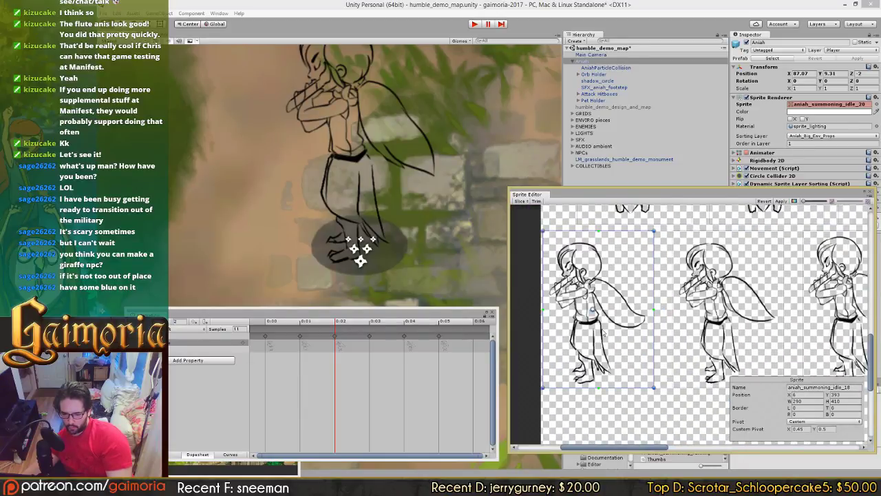
{"action": "left_click", "coordinate": [731, 333]}
{"action": "left_click", "coordinate": [810, 333]}
{"action": "middle_click_drag", "start_coordinate": [843, 335], "coordinate": [749, 338]}
{"action": "left_click", "coordinate": [727, 337]}
{"action": "key", "text": "Delete"}
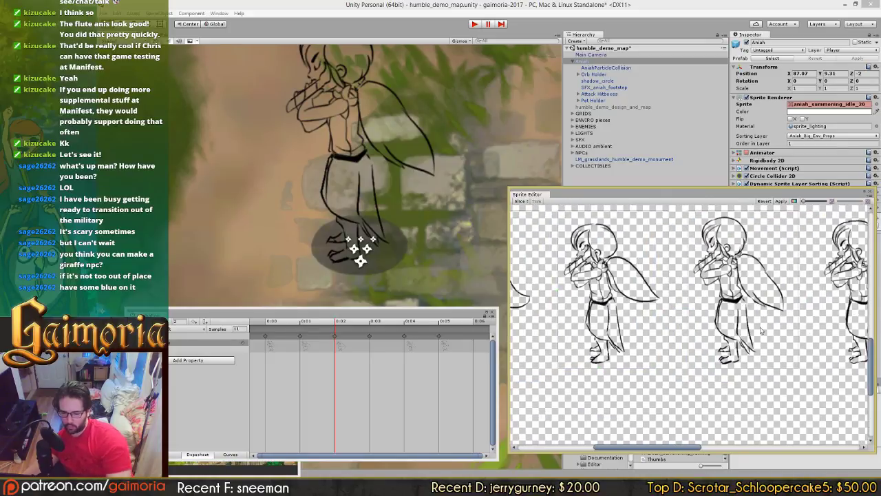
Step: Examine the left-facing row and the sheet's outer edge for stray or missing slices, then review all rows together
{"action": "middle_click_drag", "start_coordinate": [587, 351], "coordinate": [752, 343]}
{"action": "scroll", "coordinate": [654, 365], "scroll_direction": "up", "scroll_amount": 4}
{"action": "middle_click_drag", "start_coordinate": [623, 378], "coordinate": [680, 355]}
{"action": "scroll", "coordinate": [679, 354], "scroll_direction": "up", "scroll_amount": 4}
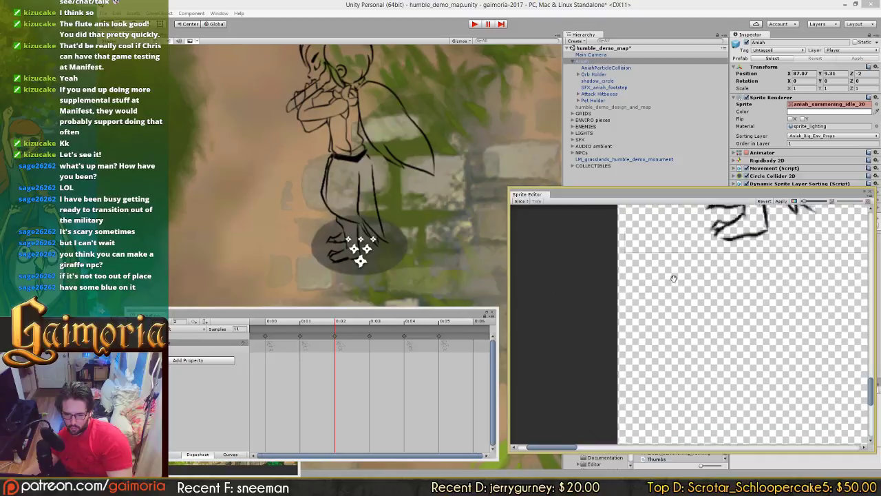
{"action": "scroll", "coordinate": [708, 386], "scroll_direction": "down", "scroll_amount": 3}
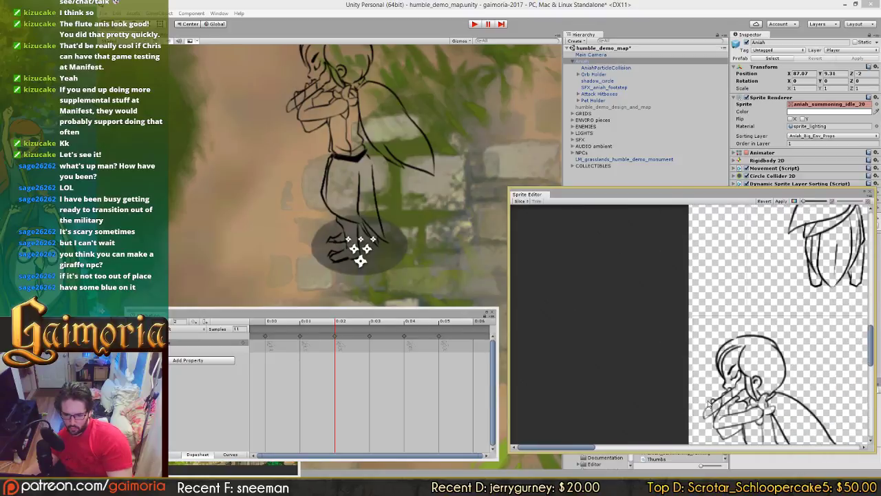
{"action": "scroll", "coordinate": [709, 405], "scroll_direction": "down", "scroll_amount": 6}
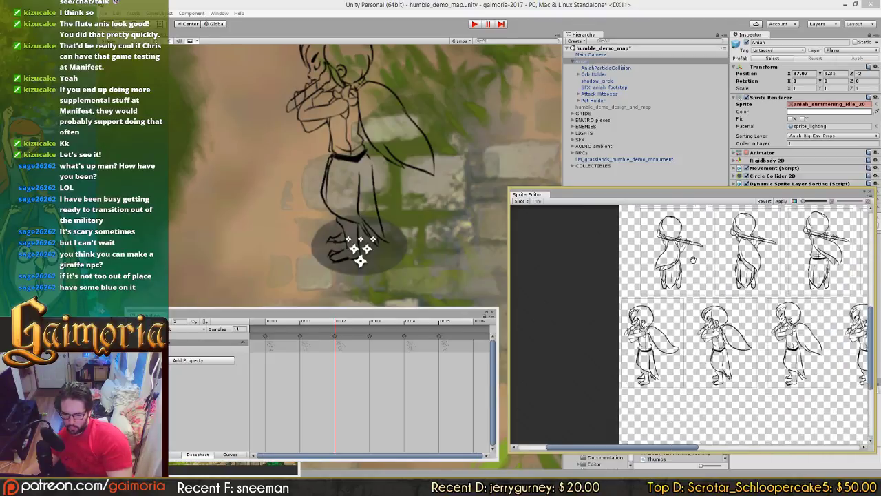
{"action": "scroll", "coordinate": [620, 242], "scroll_direction": "up", "scroll_amount": 5}
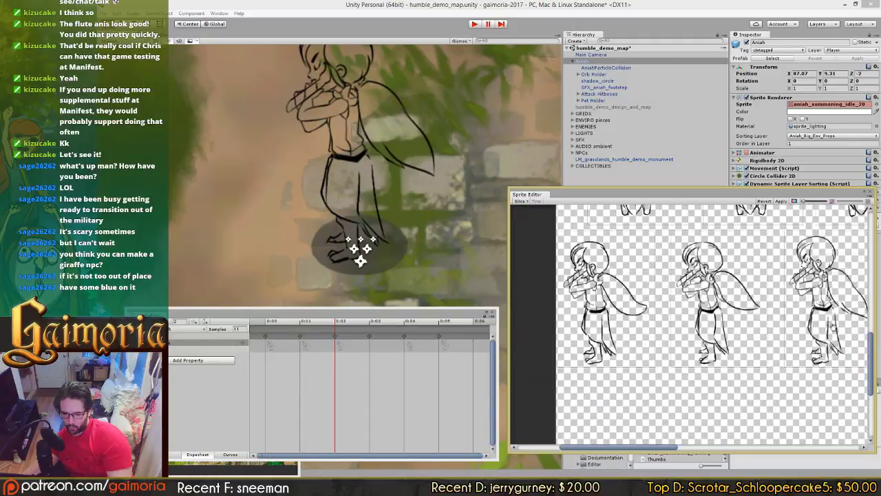
{"action": "scroll", "coordinate": [783, 422], "scroll_direction": "down", "scroll_amount": 5}
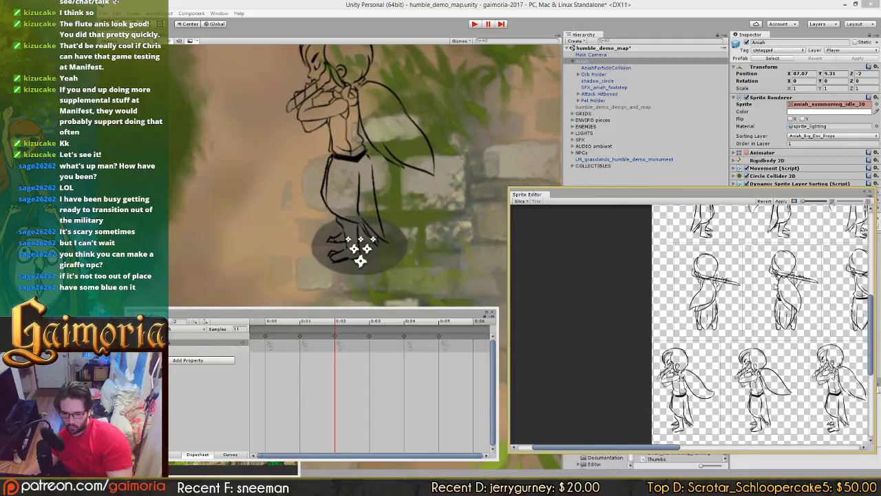
{"action": "middle_click_drag", "start_coordinate": [772, 377], "coordinate": [641, 265]}
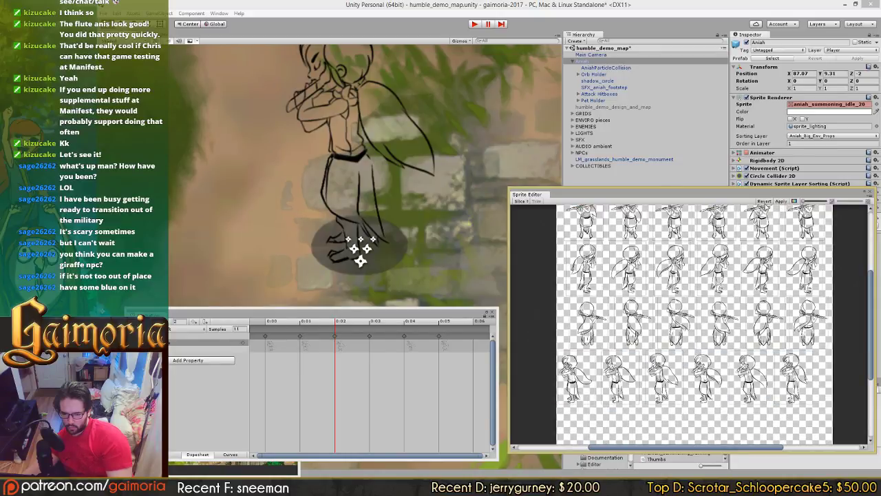
Step: Apply the slice edits to the sheet and inspect the aniah_summoning_idle_21 sprite in the project assets
{"action": "left_click", "coordinate": [781, 201]}
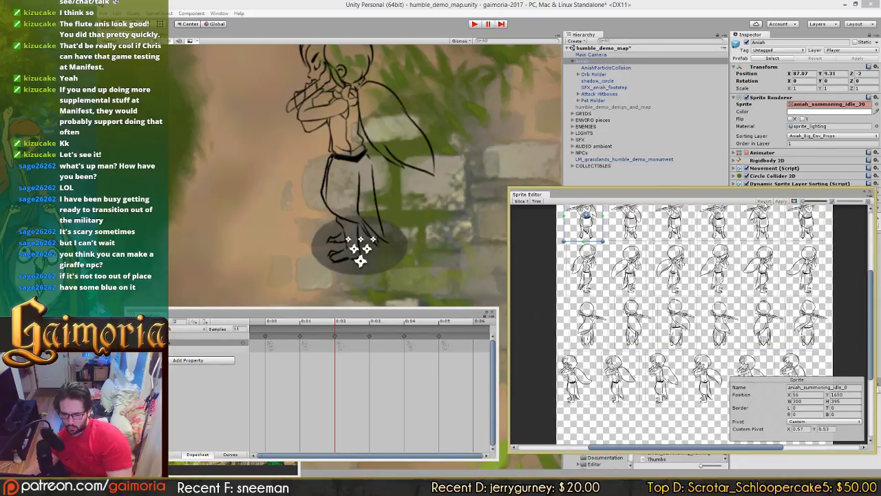
{"action": "left_click_drag", "start_coordinate": [789, 193], "coordinate": [497, 174]}
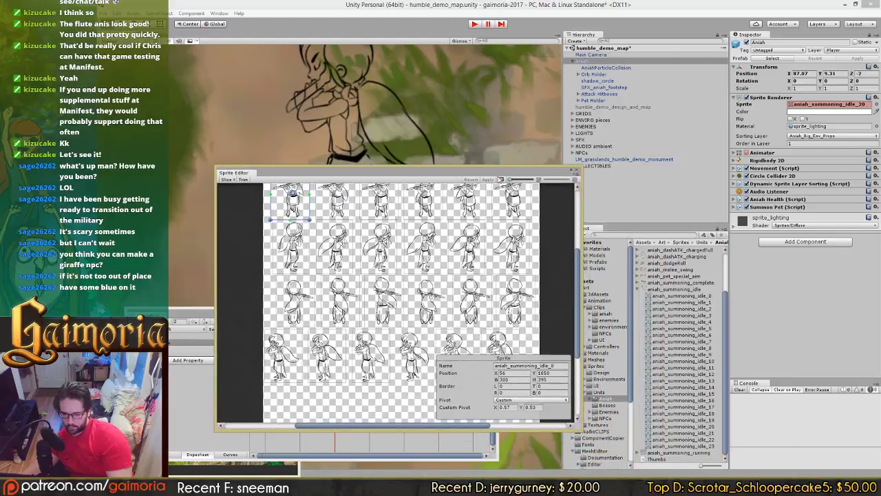
{"action": "left_click", "coordinate": [711, 435]}
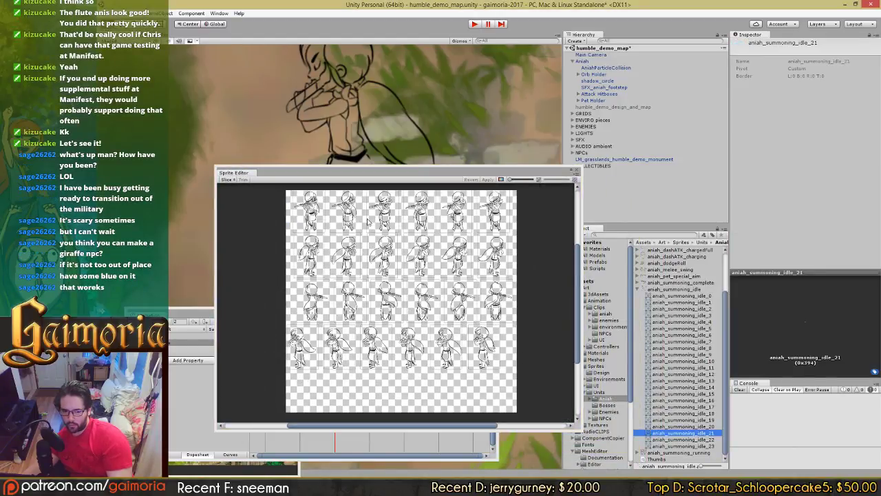
{"action": "left_click_drag", "start_coordinate": [383, 176], "coordinate": [665, 177]}
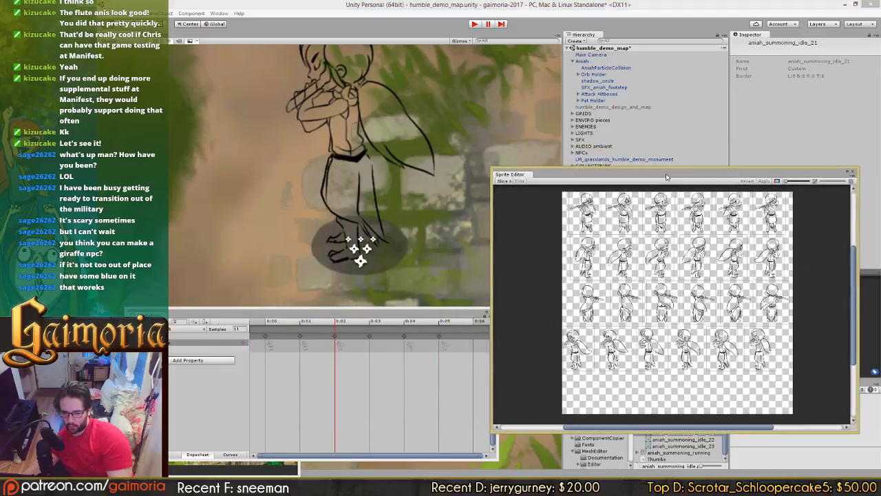
Step: Try to catch a hidden slice at the sheet's upper-left corner beside the first flute player and delete it
{"action": "scroll", "coordinate": [598, 292], "scroll_direction": "up", "scroll_amount": 6}
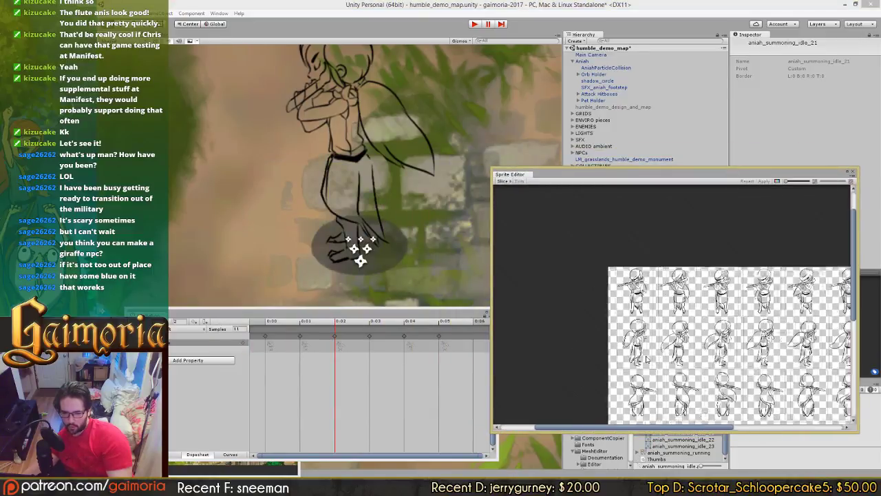
{"action": "scroll", "coordinate": [645, 359], "scroll_direction": "up", "scroll_amount": 2}
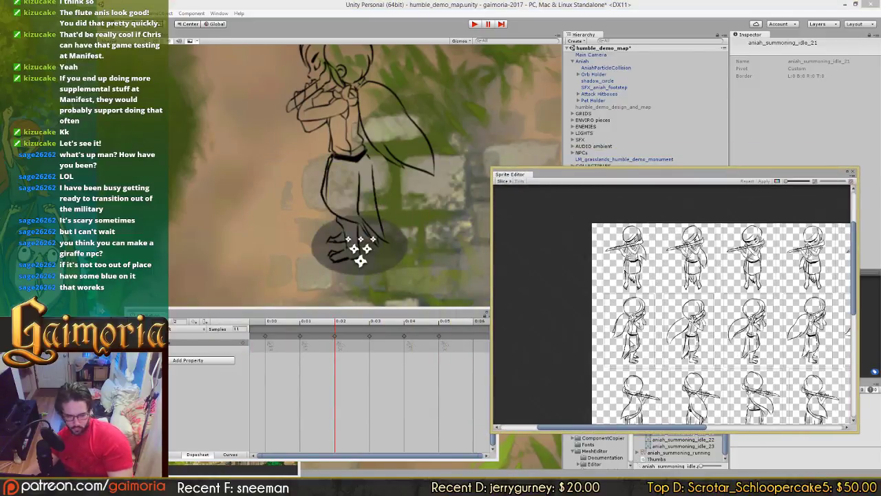
{"action": "scroll", "coordinate": [639, 340], "scroll_direction": "up", "scroll_amount": 3}
{"action": "scroll", "coordinate": [639, 340], "scroll_direction": "up", "scroll_amount": 4}
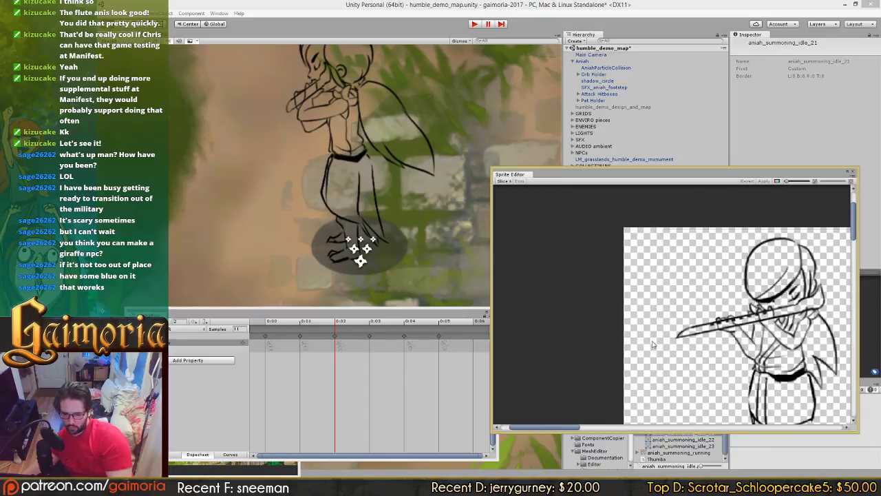
{"action": "left_click_drag", "start_coordinate": [641, 246], "coordinate": [583, 195]}
{"action": "key", "text": "Delete"}
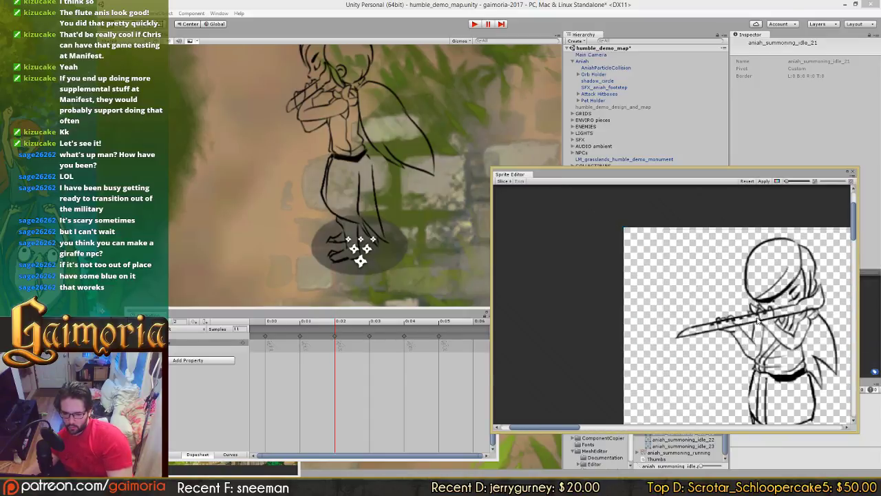
Step: Examine the slice boundaries of the left-facing characters along the sheet's lowest row
{"action": "scroll", "coordinate": [663, 321], "scroll_direction": "down", "scroll_amount": 6}
{"action": "mouse_move", "coordinate": [663, 320]}
{"action": "middle_mouse_down"}
{"action": "mouse_move", "coordinate": [676, 291]}
{"action": "mouse_move", "coordinate": [652, 122]}
{"action": "middle_mouse_up"}
{"action": "middle_click_drag", "start_coordinate": [700, 410], "coordinate": [695, 194]}
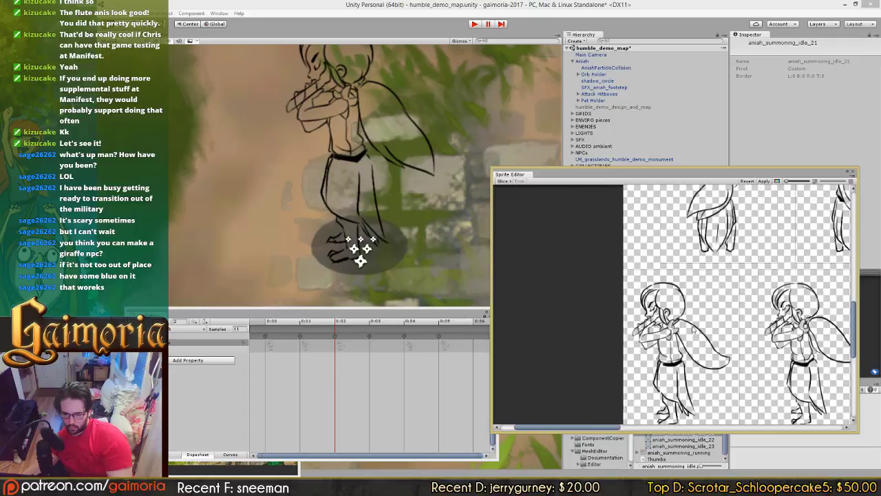
{"action": "scroll", "coordinate": [695, 325], "scroll_direction": "down", "scroll_amount": 3}
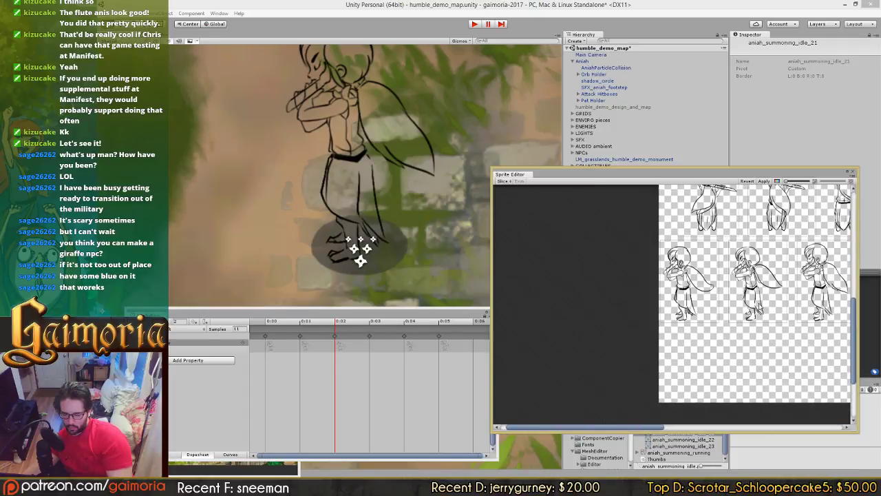
{"action": "middle_click_drag", "start_coordinate": [783, 298], "coordinate": [576, 297]}
{"action": "scroll", "coordinate": [722, 286], "scroll_direction": "down", "scroll_amount": 2}
{"action": "scroll", "coordinate": [723, 286], "scroll_direction": "up", "scroll_amount": 2}
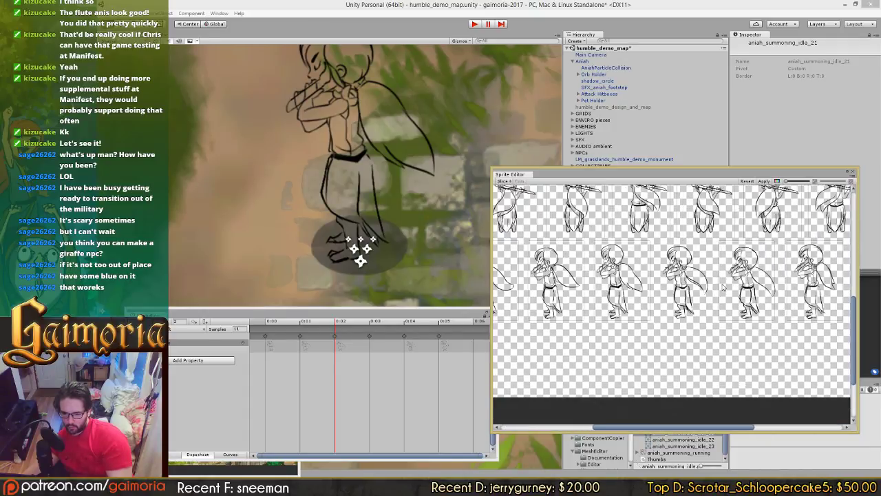
Step: Select aniah_summoning_idle_21 in the project assets, check its available asset actions and dismiss them
{"action": "left_click_drag", "start_coordinate": [721, 175], "coordinate": [401, 182]}
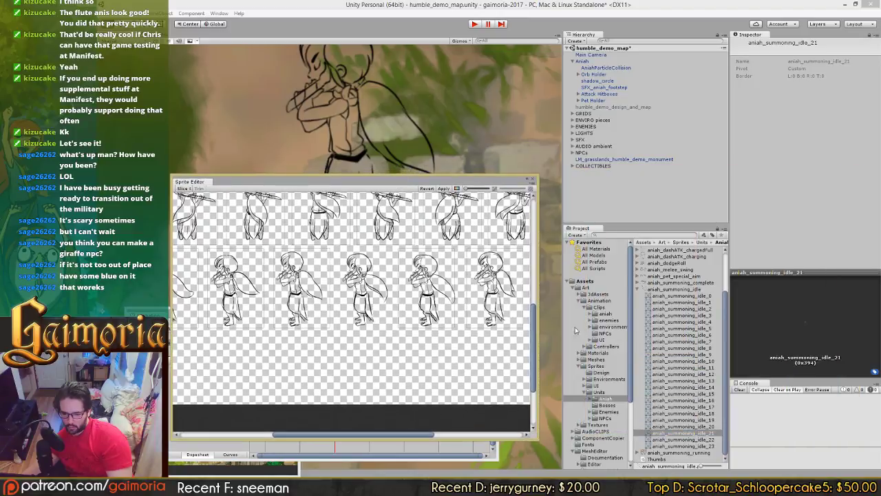
{"action": "left_click", "coordinate": [697, 433]}
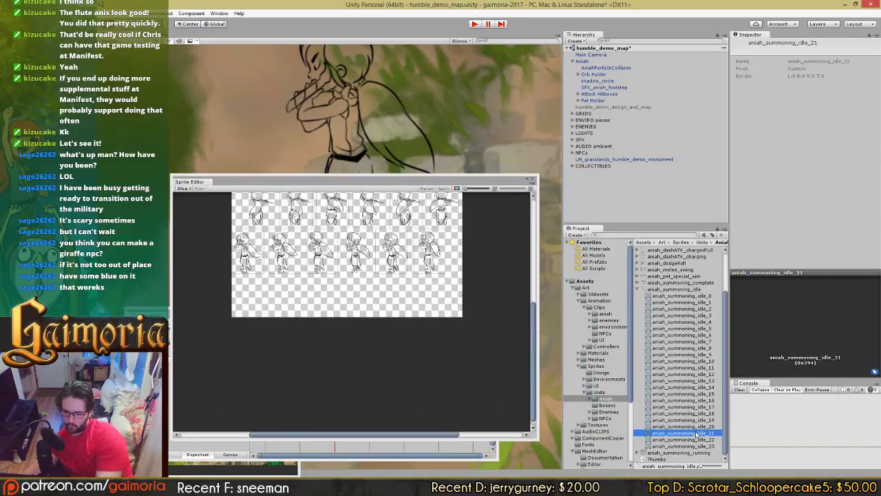
{"action": "right_click", "coordinate": [697, 434]}
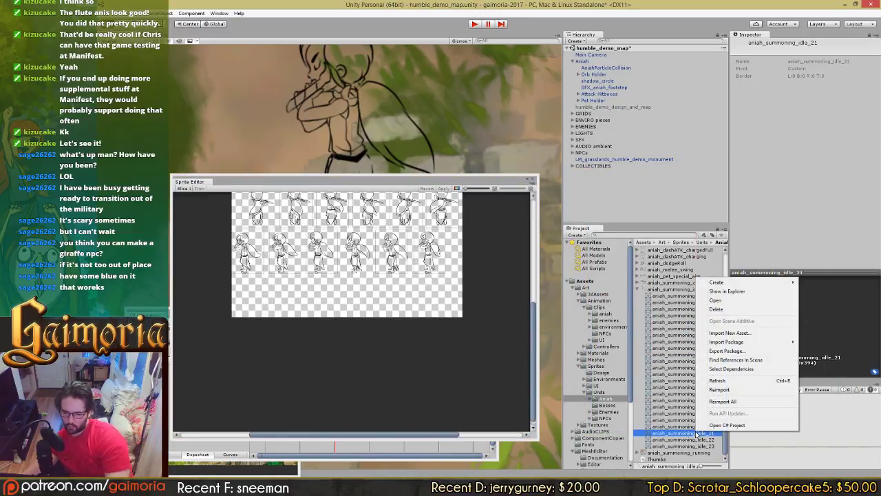
{"action": "left_click", "coordinate": [477, 257]}
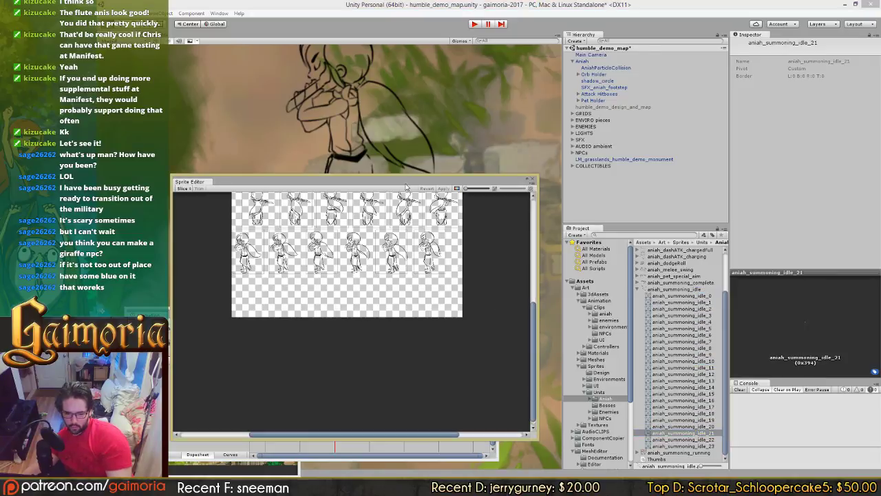
Step: Try drawing a small slice over a left-facing character in the lowest row, and undo it
{"action": "left_click_drag", "start_coordinate": [406, 184], "coordinate": [547, 189]}
{"action": "scroll", "coordinate": [594, 313], "scroll_direction": "up", "scroll_amount": 5}
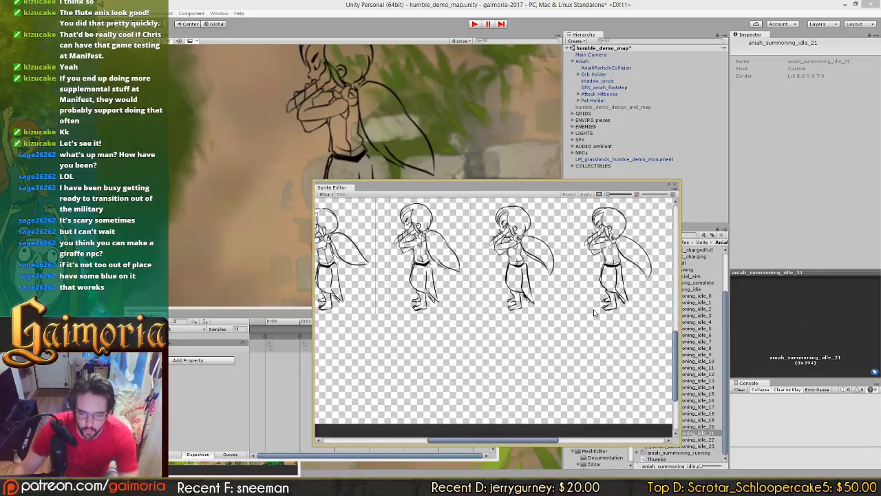
{"action": "left_click_drag", "start_coordinate": [481, 261], "coordinate": [530, 296]}
{"action": "key", "text": "ctrl+z"}
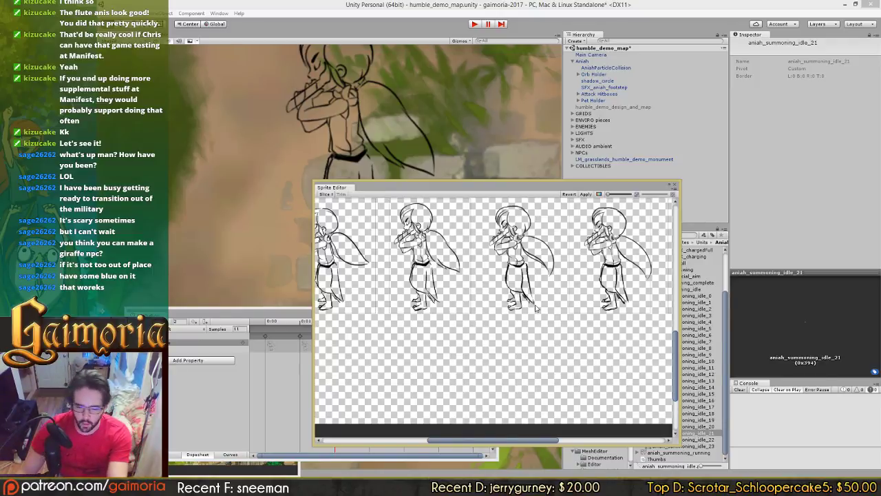
Step: Examine the slices of each row and the blank area along the sheet's lower edge for the misplaced aniah_summoning_idle_21 slice
{"action": "scroll", "coordinate": [536, 311], "scroll_direction": "up", "scroll_amount": 5}
{"action": "middle_click_drag", "start_coordinate": [498, 337], "coordinate": [747, 360]}
{"action": "middle_click_drag", "start_coordinate": [439, 332], "coordinate": [468, 322]}
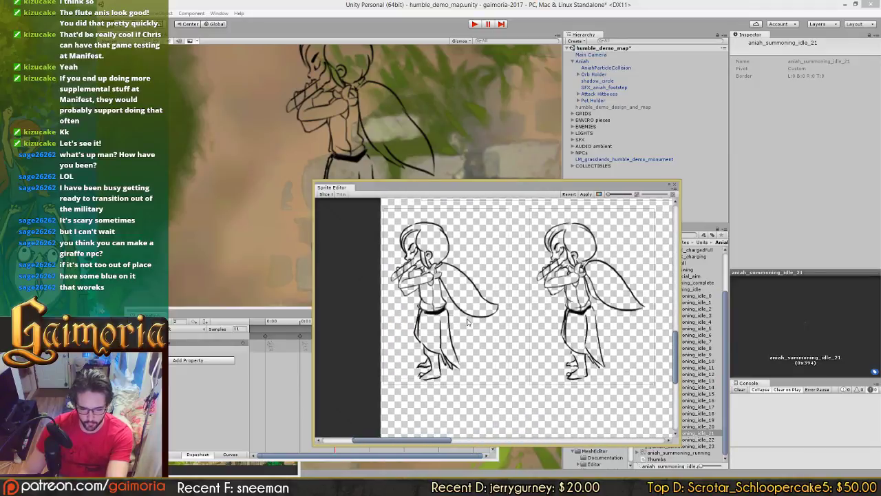
{"action": "scroll", "coordinate": [475, 274], "scroll_direction": "up", "scroll_amount": 3}
{"action": "scroll", "coordinate": [488, 282], "scroll_direction": "up", "scroll_amount": 2}
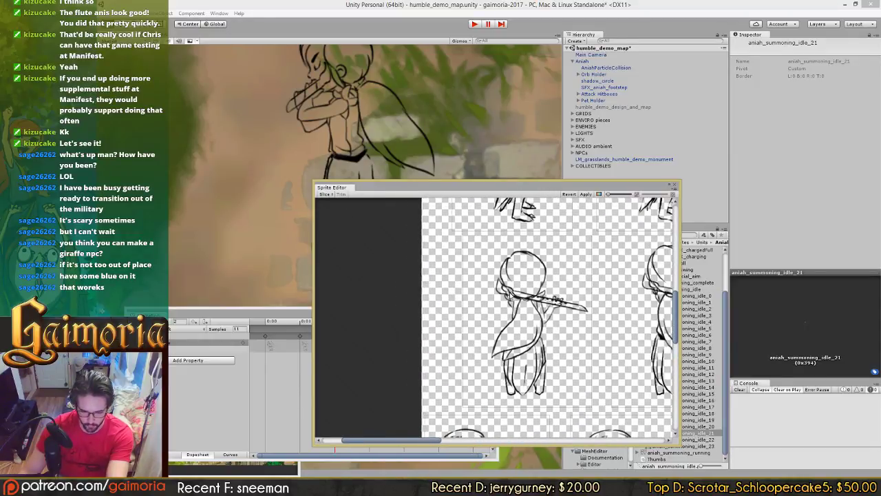
{"action": "middle_click_drag", "start_coordinate": [495, 231], "coordinate": [499, 412]}
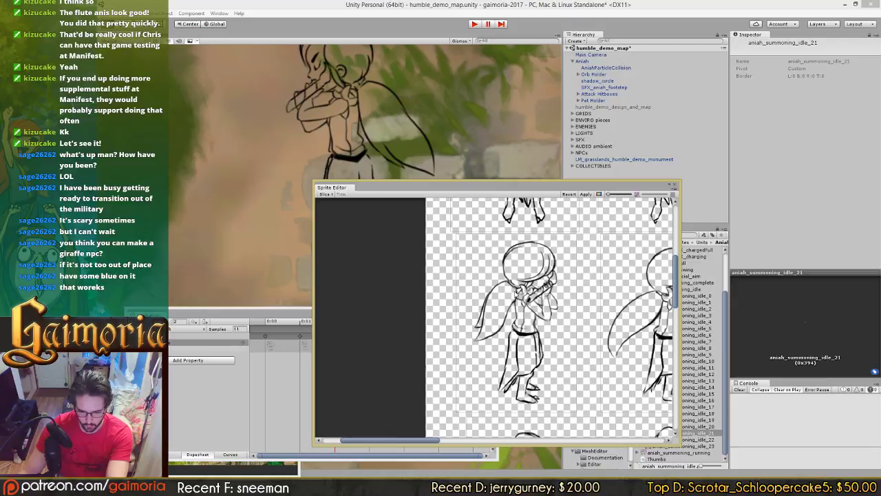
{"action": "middle_click_drag", "start_coordinate": [523, 239], "coordinate": [535, 395]}
{"action": "middle_click_drag", "start_coordinate": [582, 333], "coordinate": [387, 320]}
{"action": "middle_click_drag", "start_coordinate": [427, 386], "coordinate": [451, 231]}
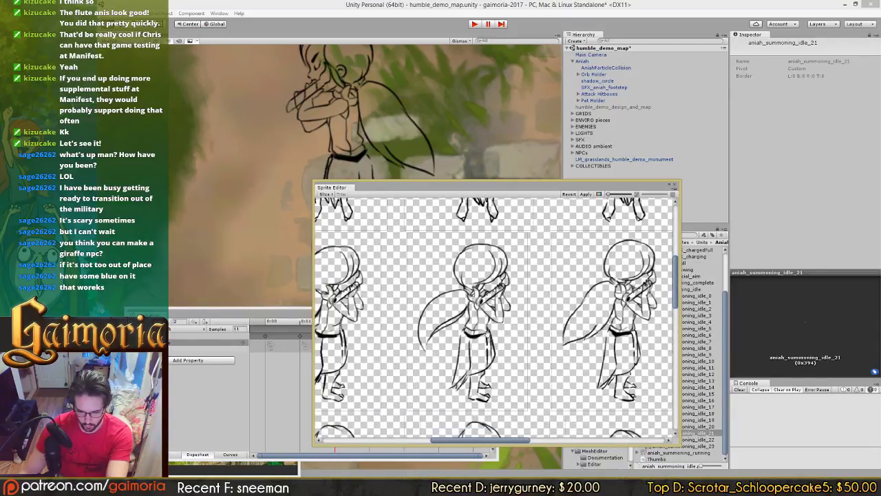
{"action": "middle_click_drag", "start_coordinate": [331, 378], "coordinate": [608, 193]}
{"action": "middle_click_drag", "start_coordinate": [502, 365], "coordinate": [550, 212]}
{"action": "middle_click_drag", "start_coordinate": [599, 317], "coordinate": [406, 336]}
{"action": "middle_click_drag", "start_coordinate": [571, 331], "coordinate": [526, 426]}
{"action": "middle_click_drag", "start_coordinate": [502, 338], "coordinate": [419, 354]}
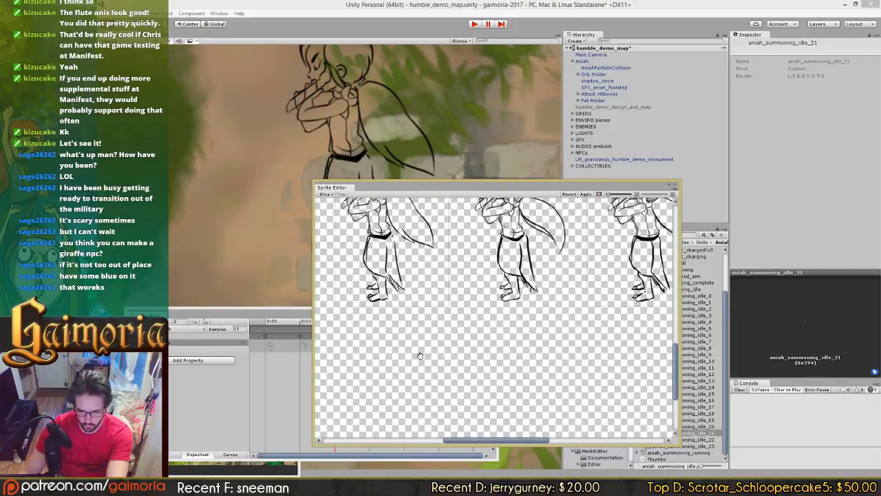
{"action": "middle_click_drag", "start_coordinate": [536, 387], "coordinate": [511, 264]}
{"action": "middle_click_drag", "start_coordinate": [515, 378], "coordinate": [515, 330]}
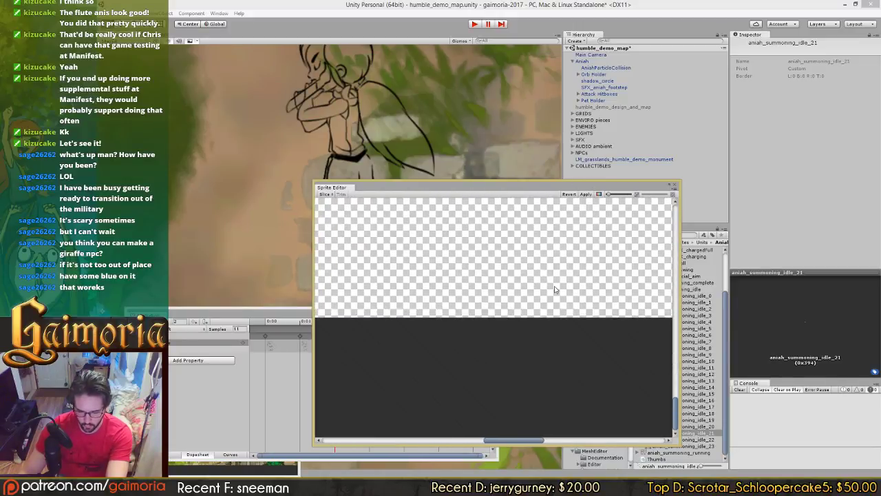
Step: Draw a slice about 551 by 107 pixels along the sheet's blank lower edge and delete it
{"action": "scroll", "coordinate": [569, 286], "scroll_direction": "down", "scroll_amount": 3}
{"action": "mouse_move", "coordinate": [569, 284]}
{"action": "middle_mouse_down"}
{"action": "mouse_move", "coordinate": [482, 321]}
{"action": "mouse_move", "coordinate": [527, 325]}
{"action": "mouse_move", "coordinate": [548, 348]}
{"action": "middle_mouse_up"}
{"action": "scroll", "coordinate": [549, 348], "scroll_direction": "down", "scroll_amount": 4}
{"action": "left_click_drag", "start_coordinate": [447, 356], "coordinate": [612, 447]}
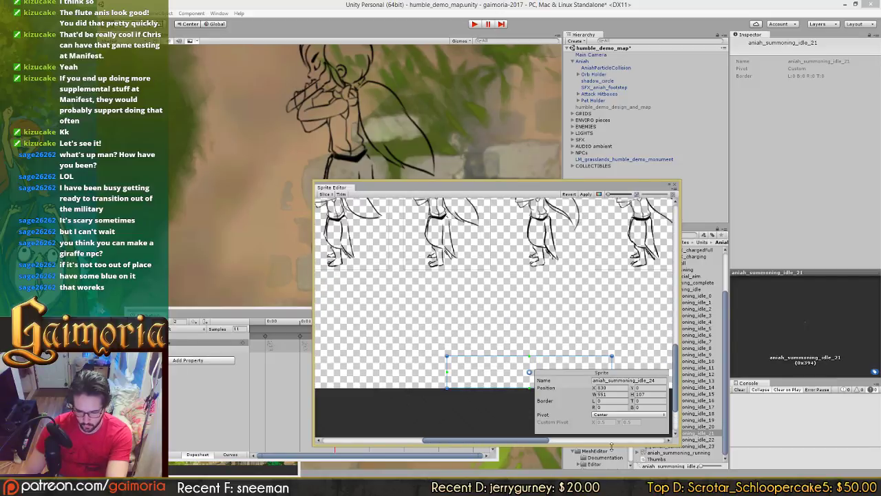
{"action": "key", "text": "Delete"}
{"action": "scroll", "coordinate": [554, 334], "scroll_direction": "down", "scroll_amount": 6}
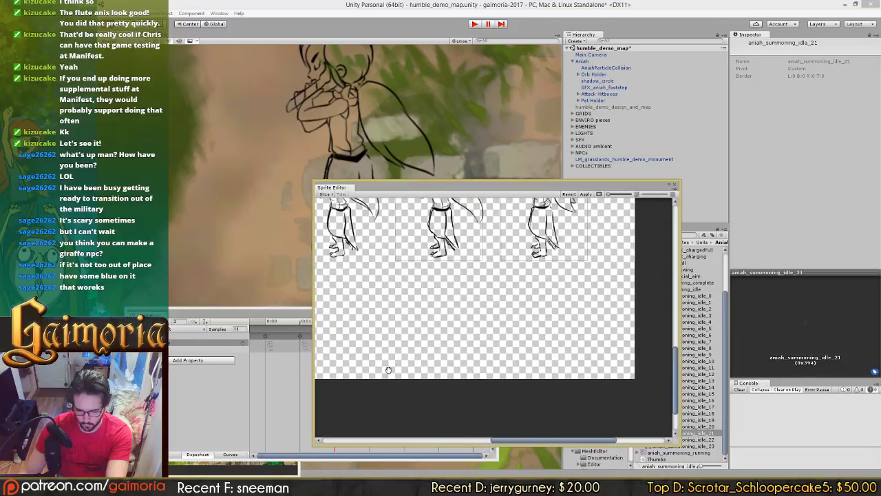
{"action": "scroll", "coordinate": [455, 413], "scroll_direction": "down", "scroll_amount": 4}
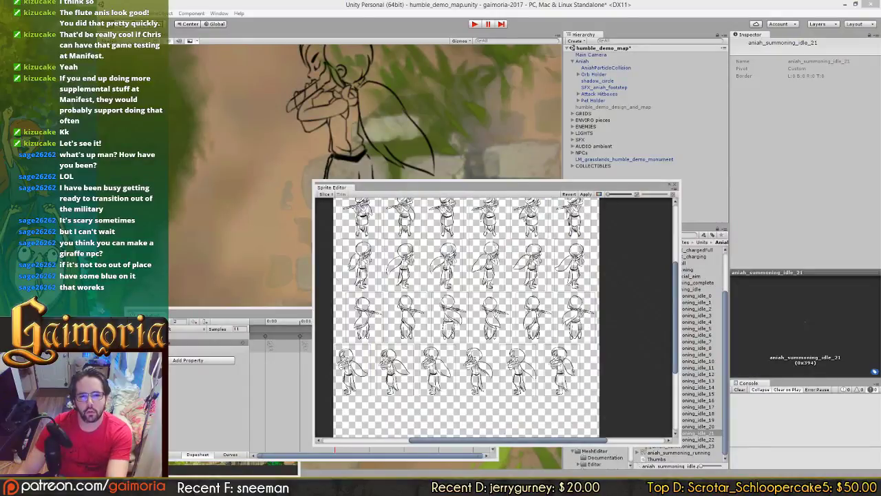
Step: Switch to the web browser and search Google for "lost sprite slice unity"
{"action": "left_click_drag", "start_coordinate": [448, 1], "coordinate": [448, 274]}
{"action": "double_click", "coordinate": [440, 274]}
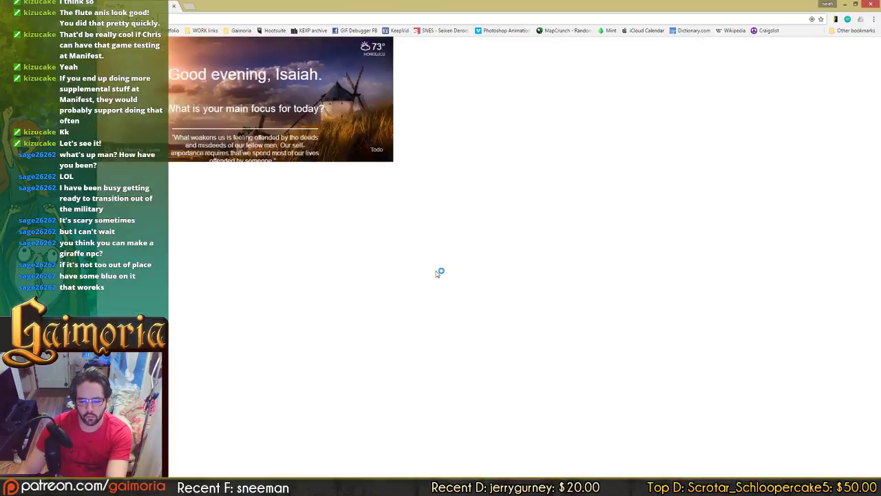
{"action": "key", "text": "ctrl+l"}
{"action": "type", "text": "lost"}
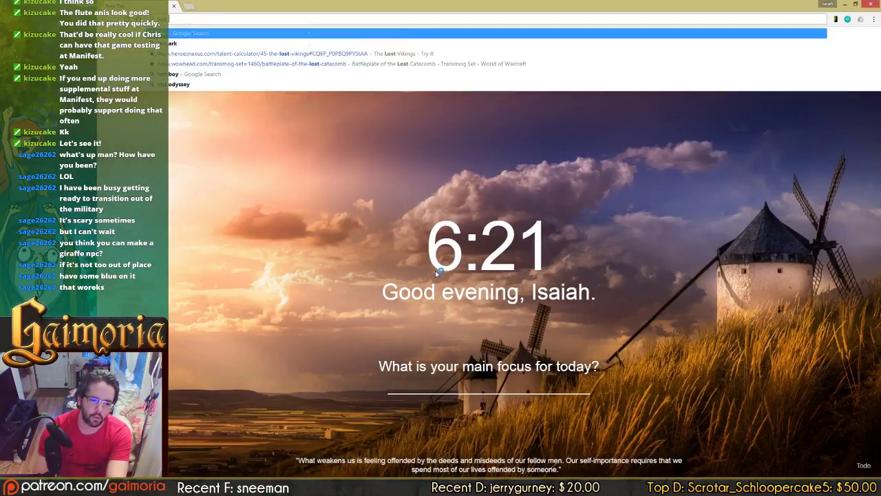
{"action": "type", "text": " sprite slic"}
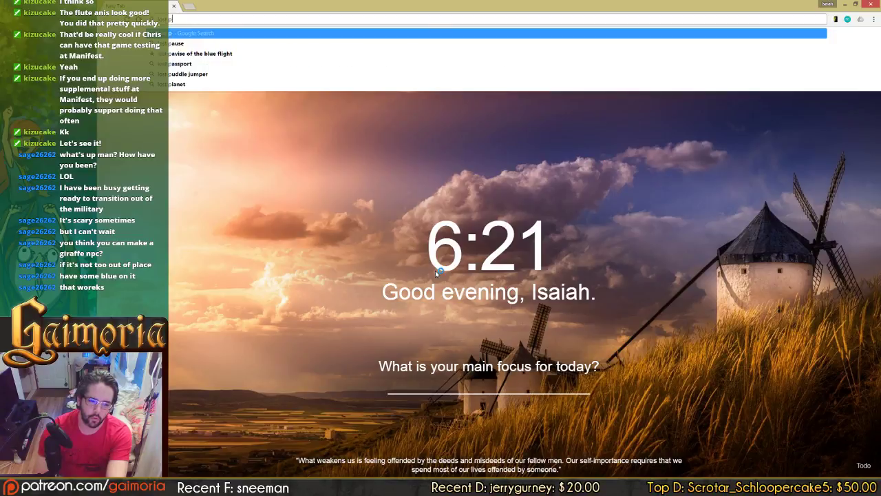
{"action": "type", "text": "e unity"}
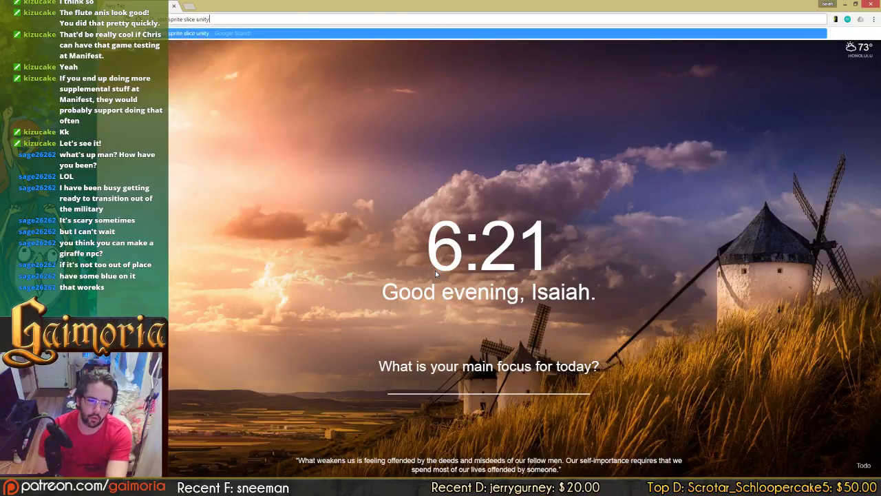
{"action": "key", "text": "Return"}
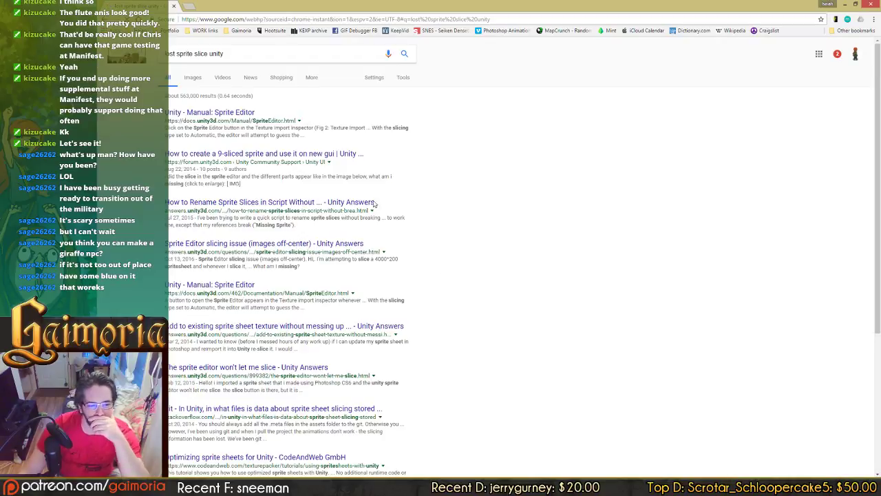
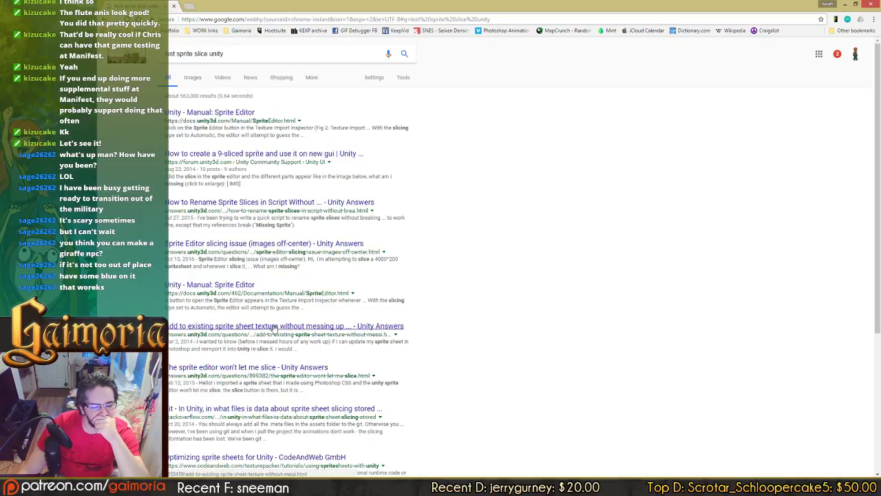
Step: Look through the first two pages of search results for a fix for lost sprite slices
{"action": "scroll", "coordinate": [527, 346], "scroll_direction": "down", "scroll_amount": 3}
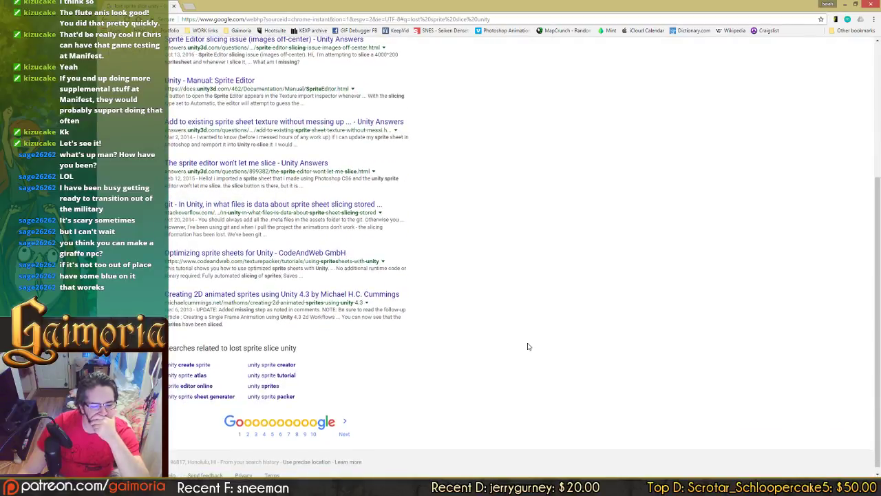
{"action": "left_click", "coordinate": [344, 429]}
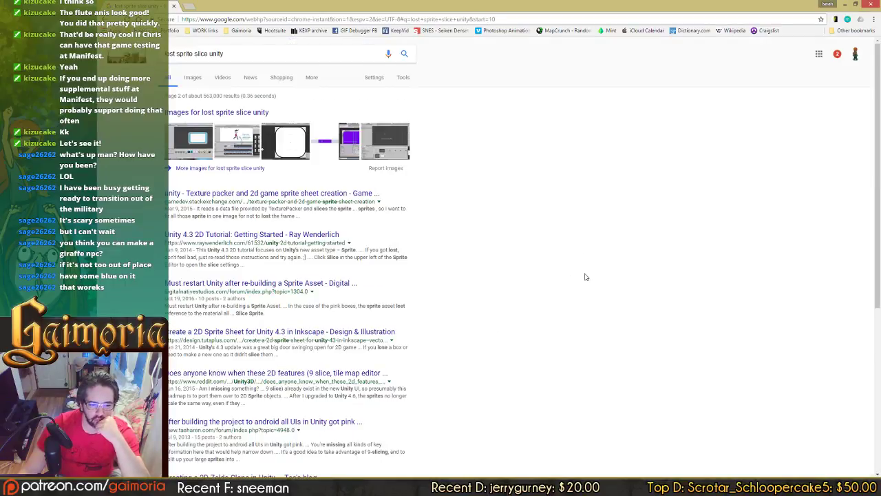
{"action": "scroll", "coordinate": [589, 280], "scroll_direction": "down", "scroll_amount": 2}
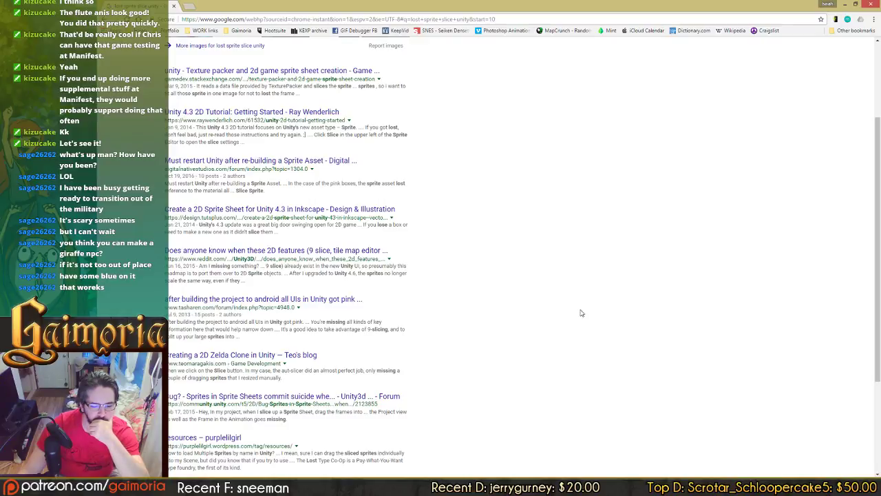
Step: Close the Discord window and switch back to the Unity editor
{"action": "mouse_move", "coordinate": [554, 486]}
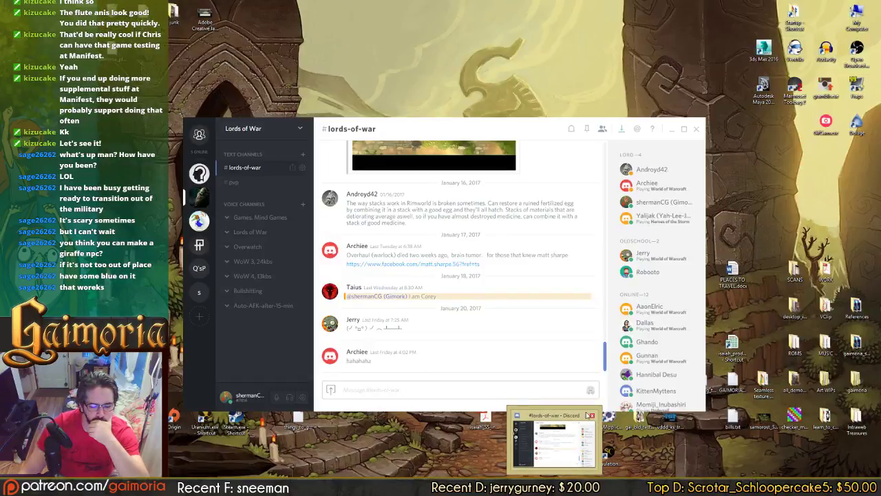
{"action": "left_click", "coordinate": [589, 416]}
{"action": "right_click", "coordinate": [555, 487]}
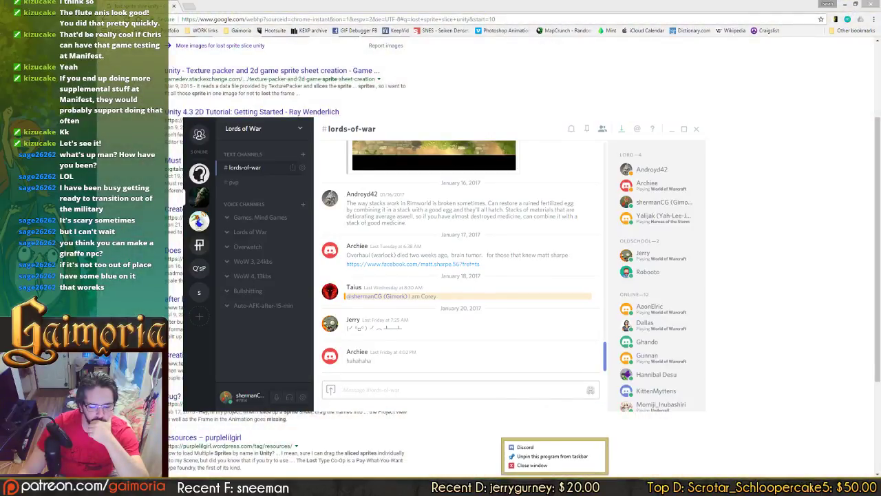
{"action": "left_click", "coordinate": [571, 469]}
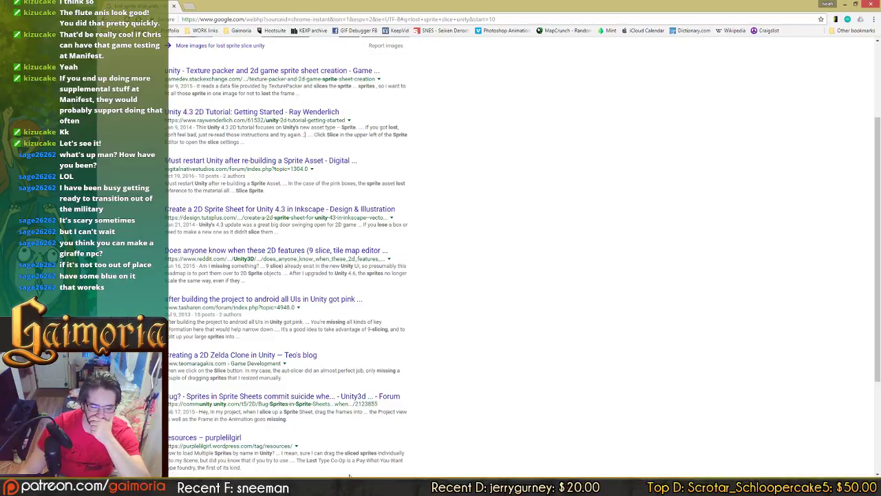
{"action": "mouse_move", "coordinate": [438, 489]}
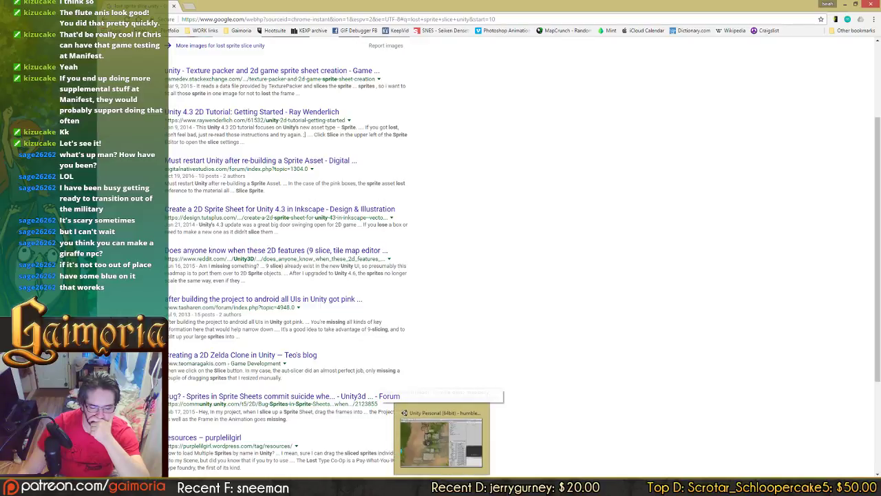
{"action": "left_click", "coordinate": [441, 439]}
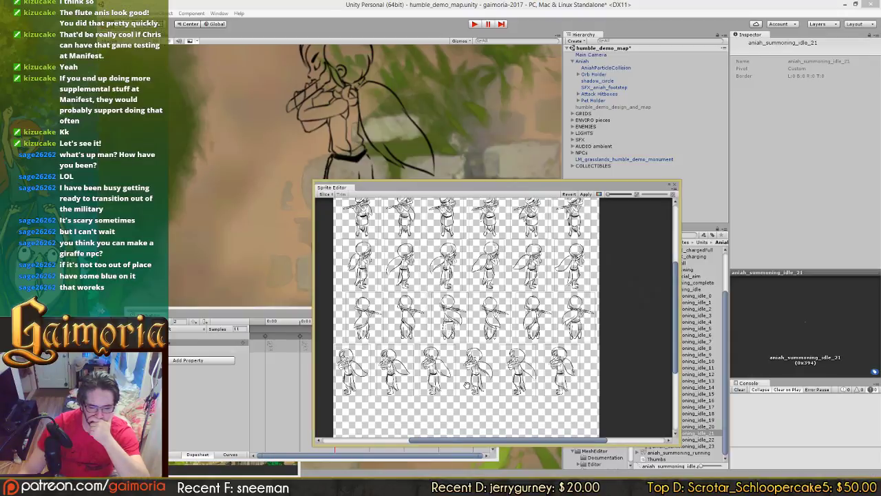
Step: Close the Sprite Editor and revert the unapplied import settings of aniah_summoning_idle.png
{"action": "scroll", "coordinate": [465, 384], "scroll_direction": "up", "scroll_amount": 5}
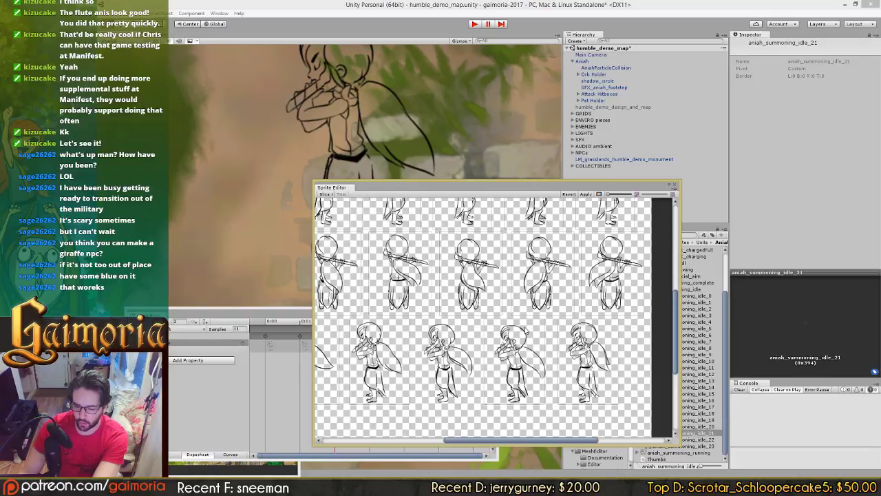
{"action": "middle_click_drag", "start_coordinate": [488, 325], "coordinate": [570, 302]}
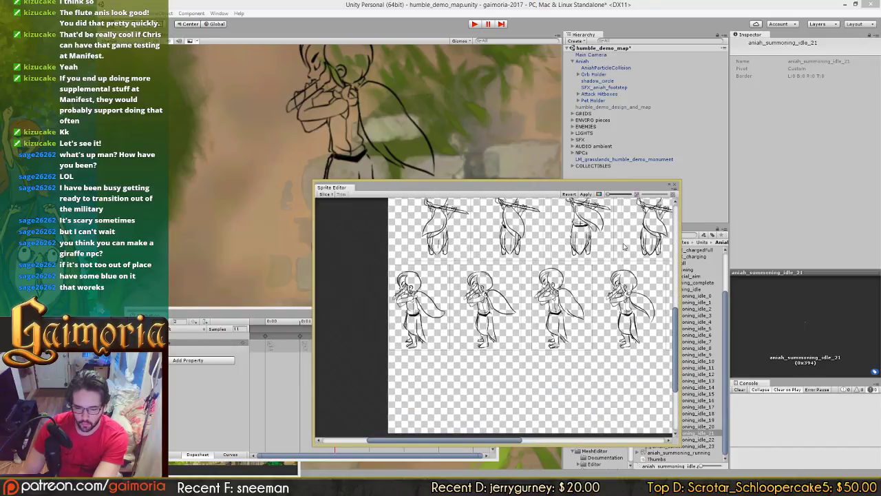
{"action": "left_click", "coordinate": [674, 187]}
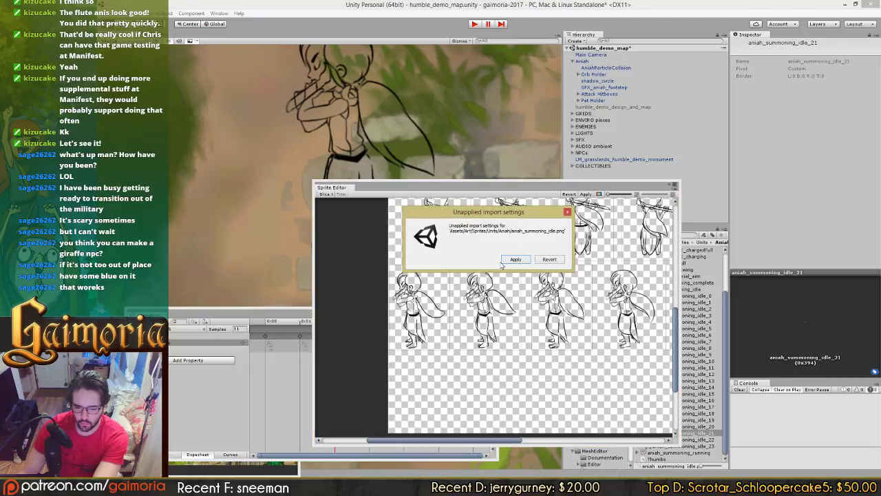
{"action": "left_click", "coordinate": [555, 259]}
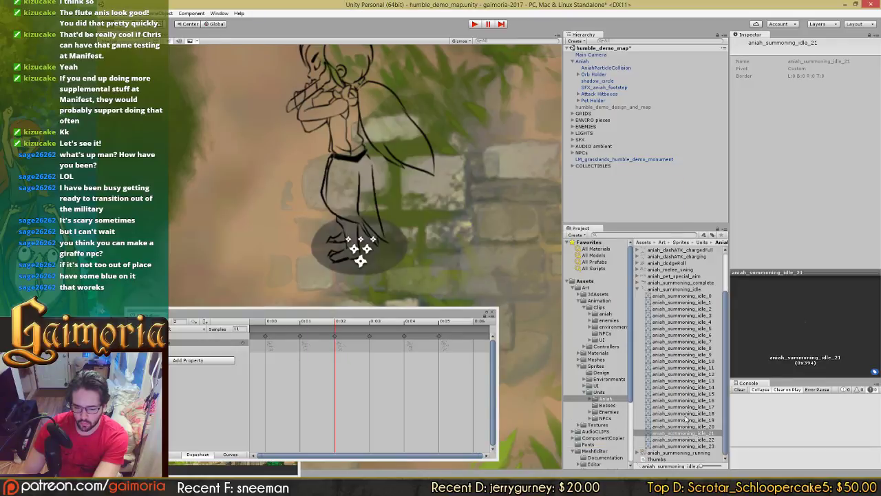
Step: Select aniah_summoning_idle_21 in the project assets, check its available asset labels and dismiss the list
{"action": "left_click", "coordinate": [687, 414]}
{"action": "left_click", "coordinate": [687, 427]}
{"action": "left_click", "coordinate": [688, 433]}
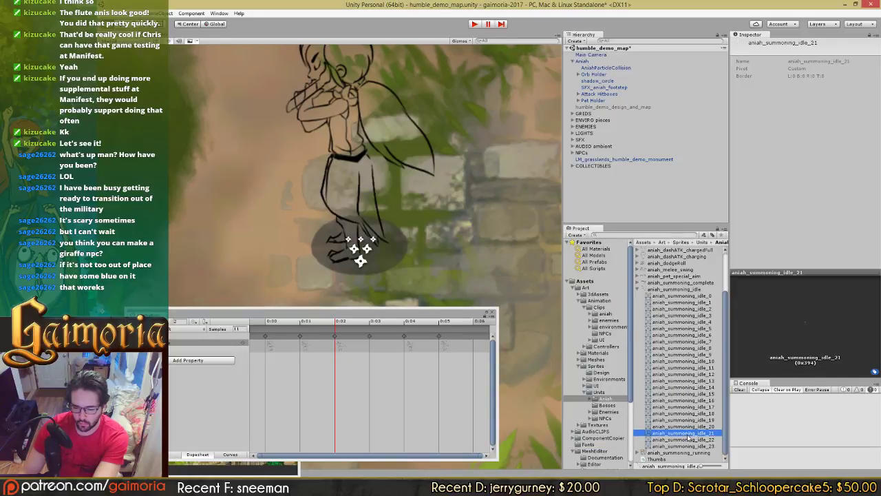
{"action": "left_click", "coordinate": [875, 372]}
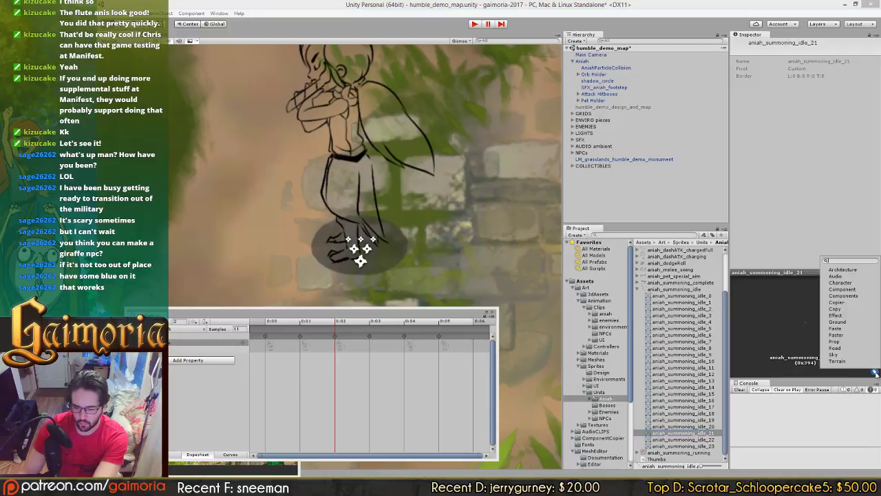
{"action": "left_click", "coordinate": [791, 371]}
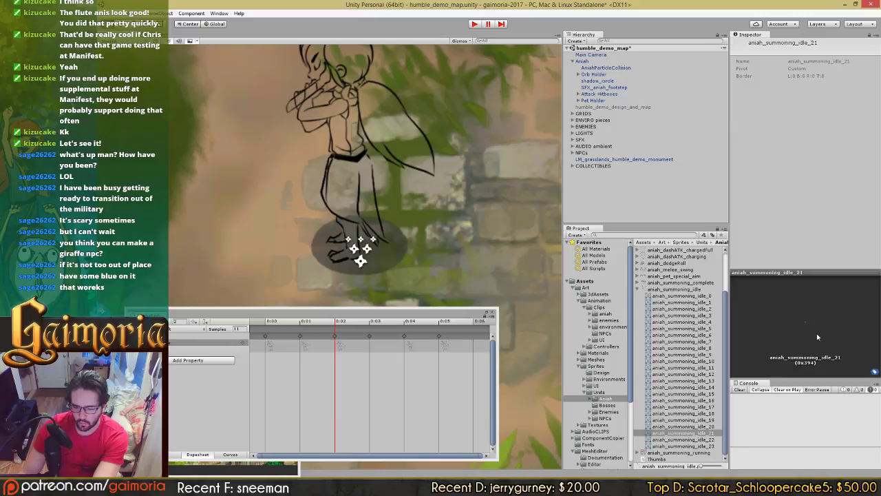
Step: Try to delete the aniah_summoning_idle_21 sprite from the project assets
{"action": "left_click", "coordinate": [678, 435]}
{"action": "right_click", "coordinate": [682, 435]}
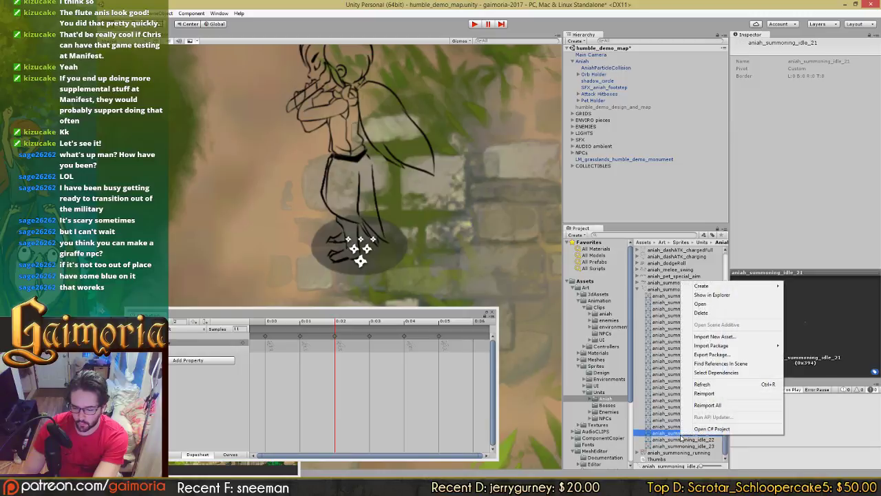
{"action": "left_click", "coordinate": [734, 314]}
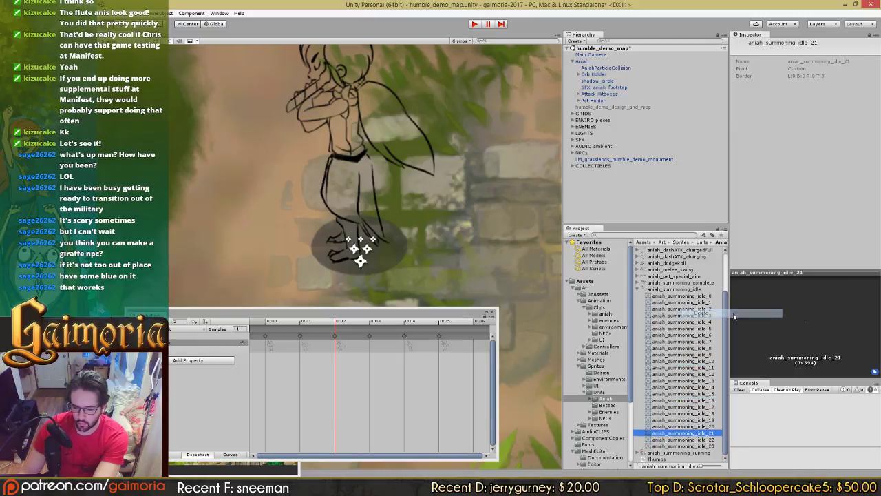
Step: Compare the previews of aniah_summoning_idle_21 and its neighbouring sprites in the project assets
{"action": "left_click", "coordinate": [680, 441]}
{"action": "left_click", "coordinate": [682, 451]}
{"action": "left_click", "coordinate": [691, 434]}
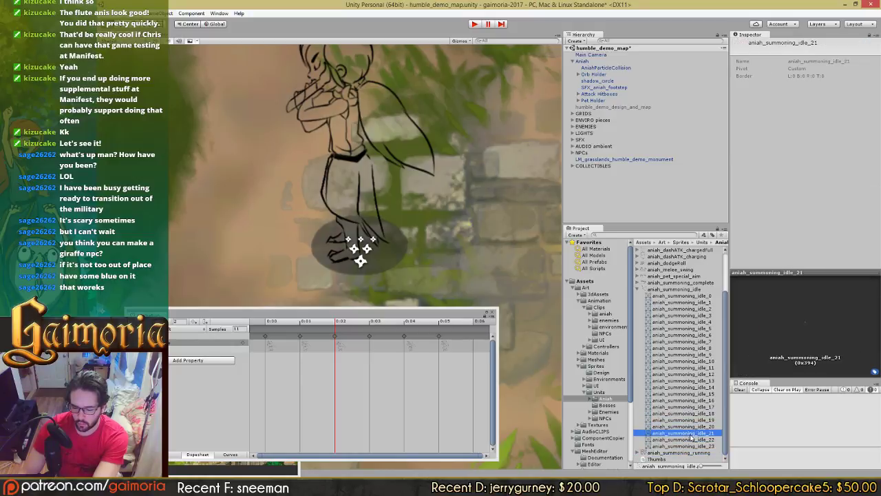
{"action": "key", "text": "Down"}
{"action": "key", "text": "Down"}
{"action": "key", "text": "Up"}
{"action": "key", "text": "Up"}
{"action": "key", "text": "Up"}
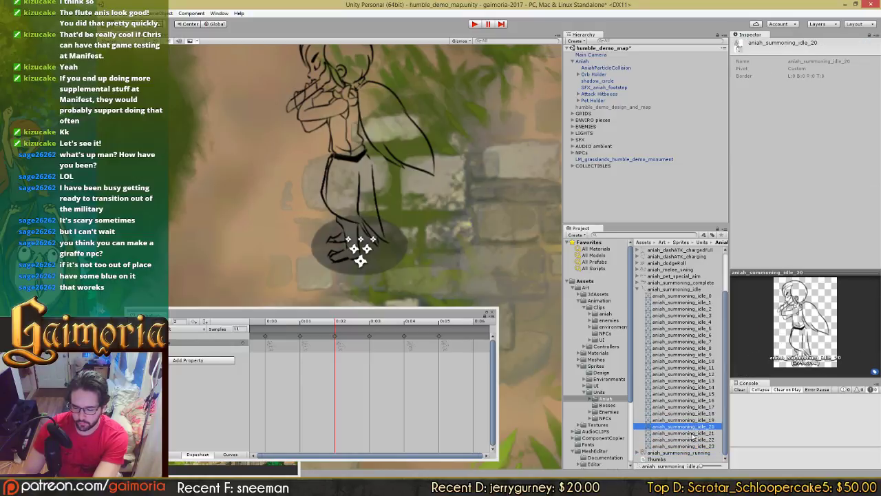
{"action": "key", "text": "Down"}
Step: Reopen the aniah_summoning_idle sheet in the Sprite Editor, select the aniah_summoning_idle_20 slice and check its name and position
{"action": "left_click", "coordinate": [683, 289]}
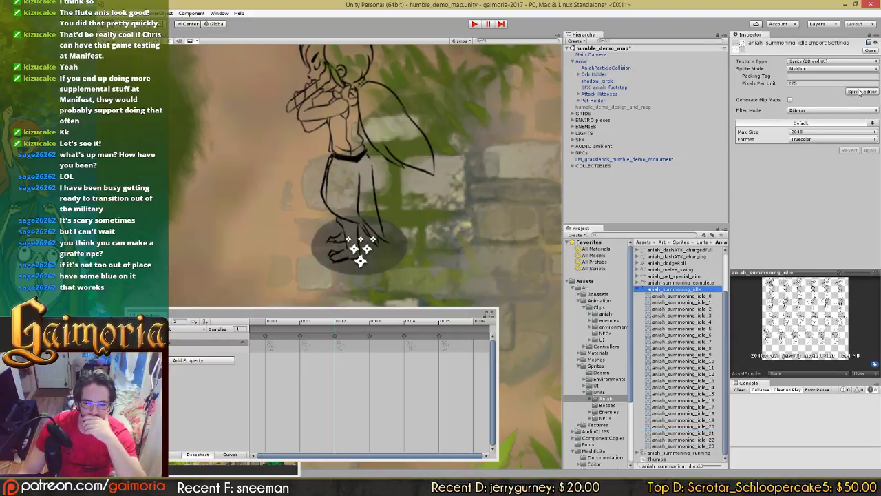
{"action": "left_click", "coordinate": [860, 91]}
{"action": "scroll", "coordinate": [466, 277], "scroll_direction": "up", "scroll_amount": 5}
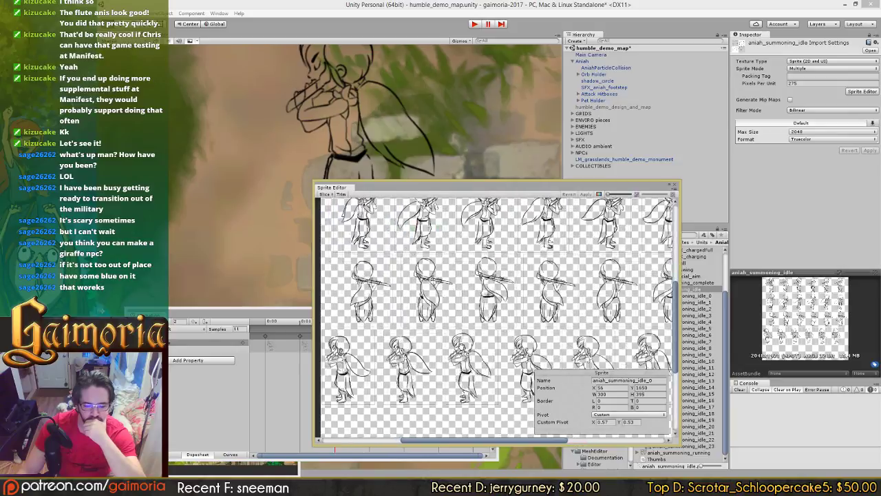
{"action": "scroll", "coordinate": [466, 276], "scroll_direction": "up", "scroll_amount": 2}
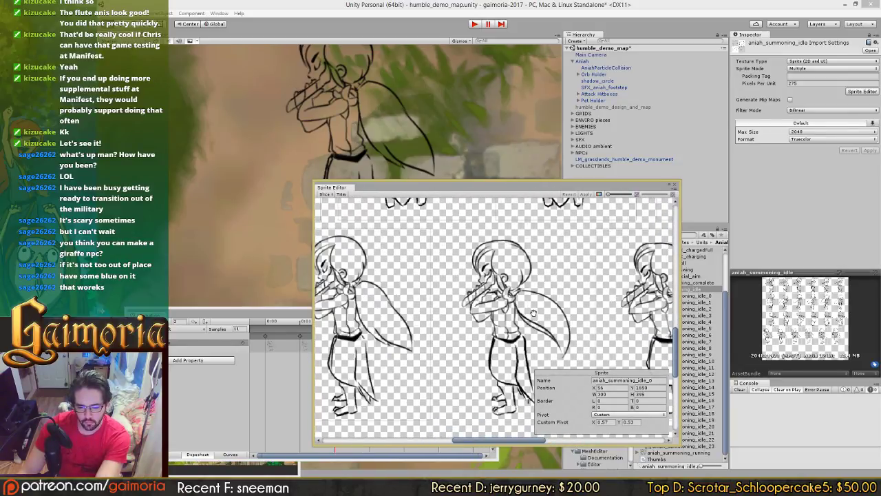
{"action": "scroll", "coordinate": [533, 313], "scroll_direction": "down", "scroll_amount": 4}
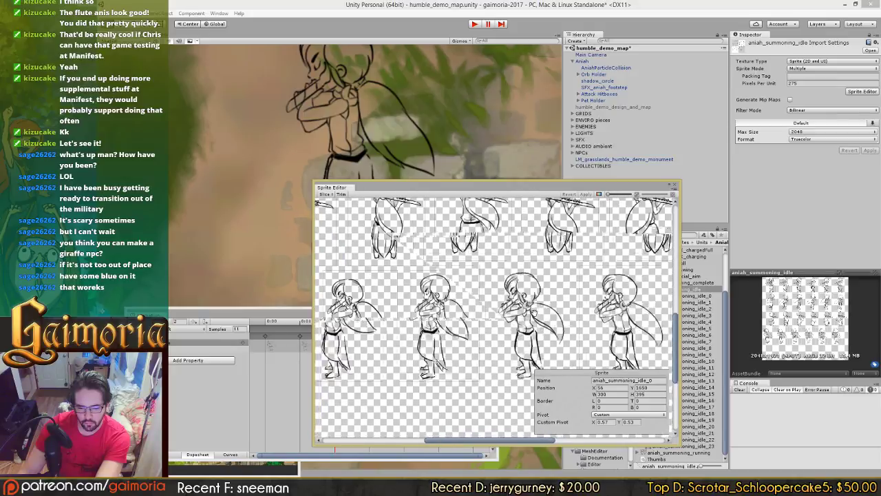
{"action": "left_click", "coordinate": [468, 296]}
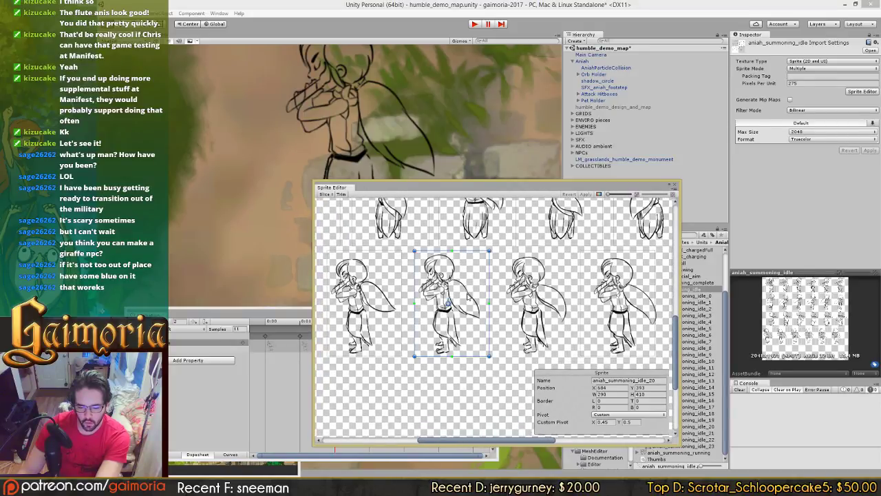
{"action": "left_click", "coordinate": [653, 381]}
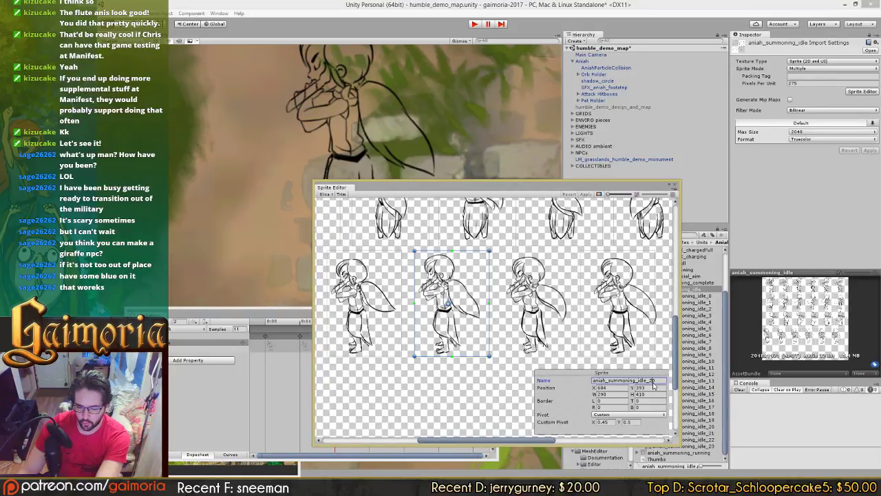
{"action": "key", "text": "Tab"}
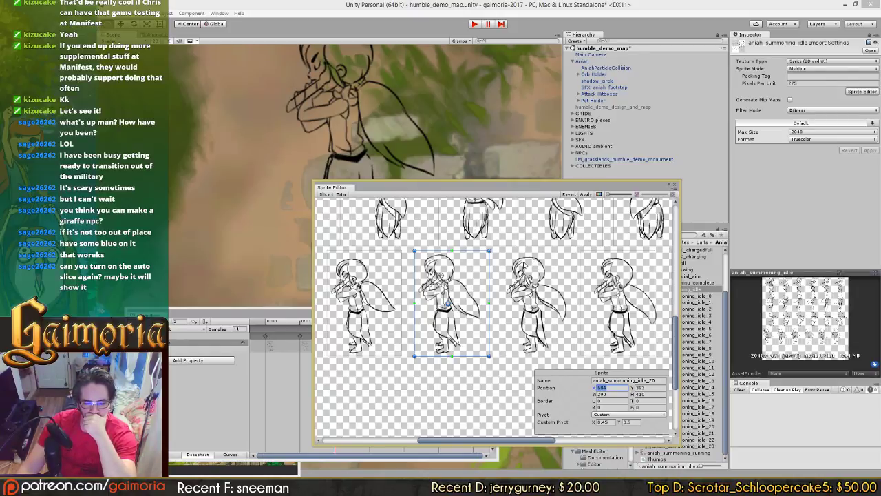
Step: Examine the area around the character to the right of the aniah_summoning_idle_20 slice closely for the zero-width slice
{"action": "scroll", "coordinate": [469, 289], "scroll_direction": "up", "scroll_amount": 6}
{"action": "middle_click_drag", "start_coordinate": [469, 272], "coordinate": [372, 268]}
{"action": "scroll", "coordinate": [408, 280], "scroll_direction": "up", "scroll_amount": 2}
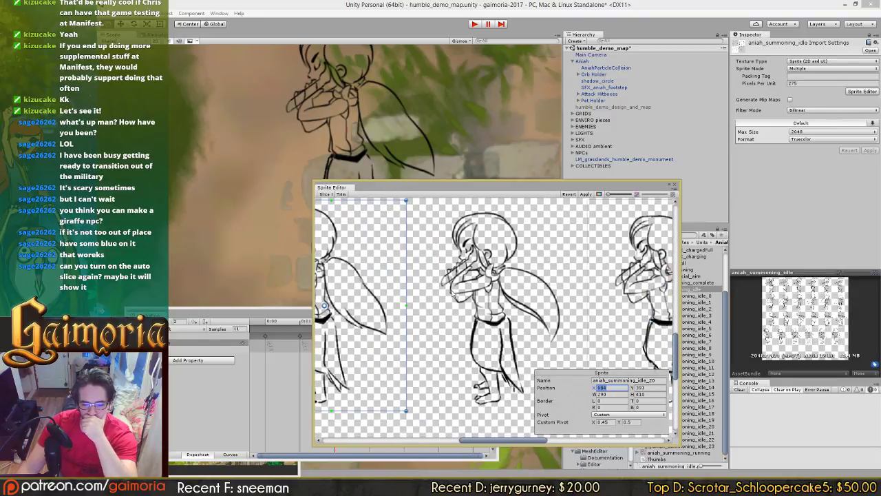
{"action": "scroll", "coordinate": [454, 293], "scroll_direction": "up", "scroll_amount": 1}
{"action": "middle_click_drag", "start_coordinate": [454, 293], "coordinate": [406, 236]}
{"action": "scroll", "coordinate": [451, 285], "scroll_direction": "up", "scroll_amount": 2}
{"action": "middle_click_drag", "start_coordinate": [445, 319], "coordinate": [411, 344]}
{"action": "scroll", "coordinate": [478, 310], "scroll_direction": "up", "scroll_amount": 5}
{"action": "scroll", "coordinate": [478, 310], "scroll_direction": "down", "scroll_amount": 4}
{"action": "middle_click_drag", "start_coordinate": [436, 279], "coordinate": [523, 327]}
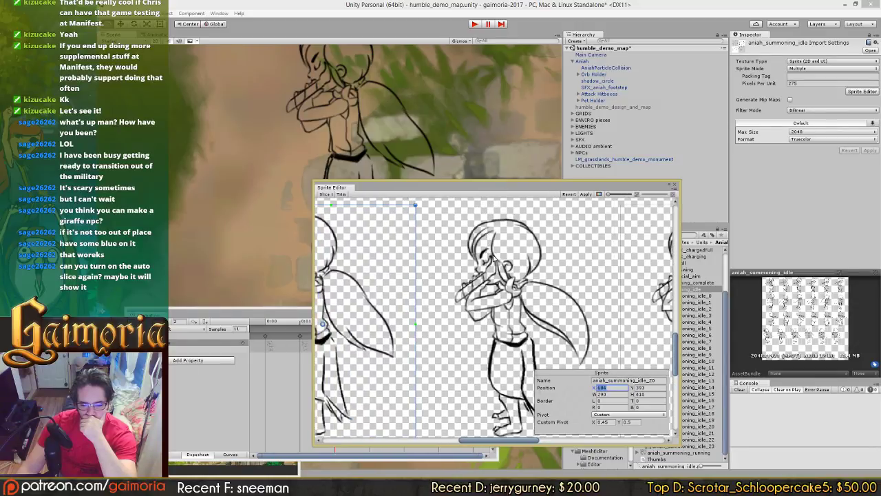
{"action": "scroll", "coordinate": [493, 258], "scroll_direction": "down", "scroll_amount": 2}
{"action": "middle_click_drag", "start_coordinate": [493, 258], "coordinate": [471, 254]}
{"action": "scroll", "coordinate": [461, 286], "scroll_direction": "up", "scroll_amount": 2}
{"action": "scroll", "coordinate": [440, 275], "scroll_direction": "up", "scroll_amount": 3}
{"action": "scroll", "coordinate": [440, 351], "scroll_direction": "up", "scroll_amount": 2}
{"action": "scroll", "coordinate": [444, 358], "scroll_direction": "up", "scroll_amount": 2}
{"action": "middle_click_drag", "start_coordinate": [551, 286], "coordinate": [452, 368]}
{"action": "scroll", "coordinate": [448, 330], "scroll_direction": "down", "scroll_amount": 1}
{"action": "middle_click_drag", "start_coordinate": [430, 275], "coordinate": [458, 329]}
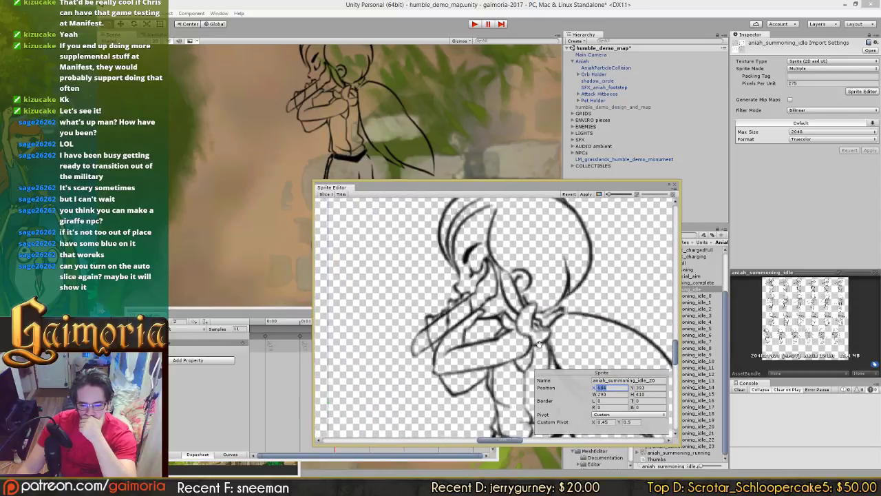
Step: Search the whole aniah_summoning_idle sheet for the zero-width slice, covering the left-facing row, its surroundings and the rows above
{"action": "middle_click_drag", "start_coordinate": [420, 203], "coordinate": [469, 241]}
{"action": "middle_click_drag", "start_coordinate": [602, 273], "coordinate": [442, 238]}
{"action": "middle_click_drag", "start_coordinate": [512, 357], "coordinate": [515, 268]}
{"action": "middle_click_drag", "start_coordinate": [441, 358], "coordinate": [534, 297]}
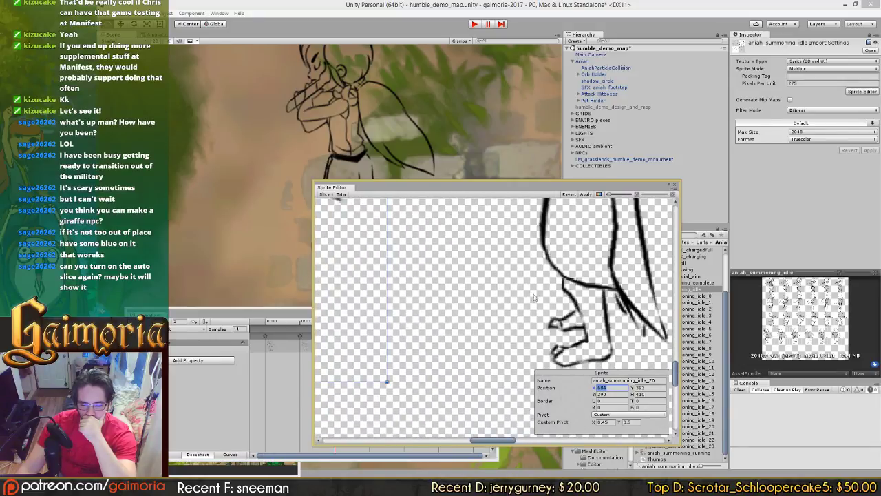
{"action": "scroll", "coordinate": [505, 333], "scroll_direction": "down", "scroll_amount": 5}
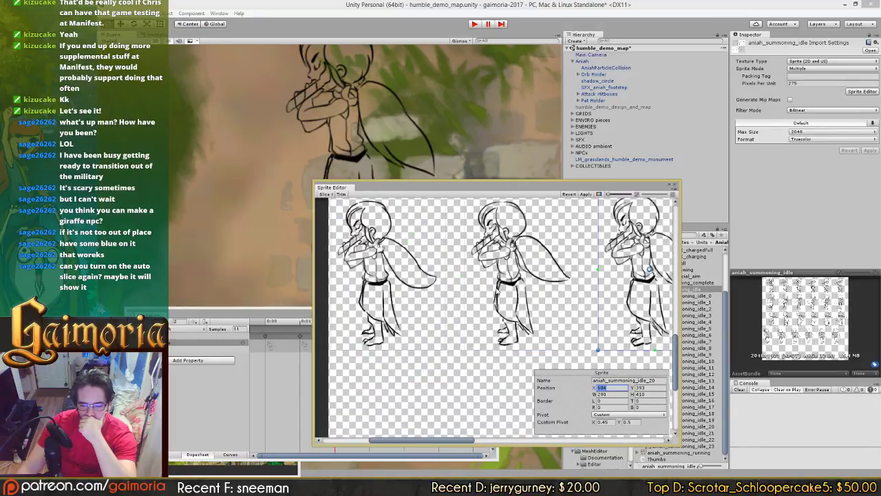
{"action": "middle_click_drag", "start_coordinate": [476, 269], "coordinate": [423, 291]}
{"action": "scroll", "coordinate": [490, 386], "scroll_direction": "down", "scroll_amount": 6}
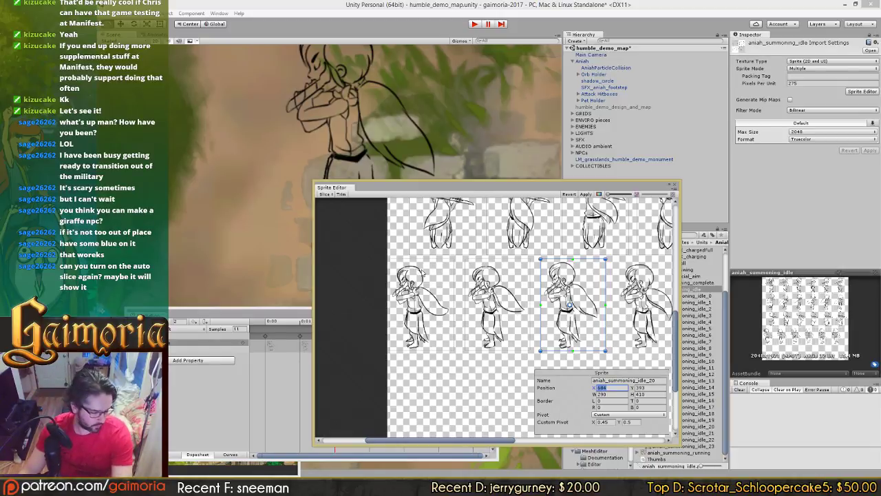
{"action": "middle_click_drag", "start_coordinate": [582, 307], "coordinate": [481, 238]}
{"action": "middle_click_drag", "start_coordinate": [569, 335], "coordinate": [447, 324]}
{"action": "scroll", "coordinate": [447, 324], "scroll_direction": "up", "scroll_amount": 6}
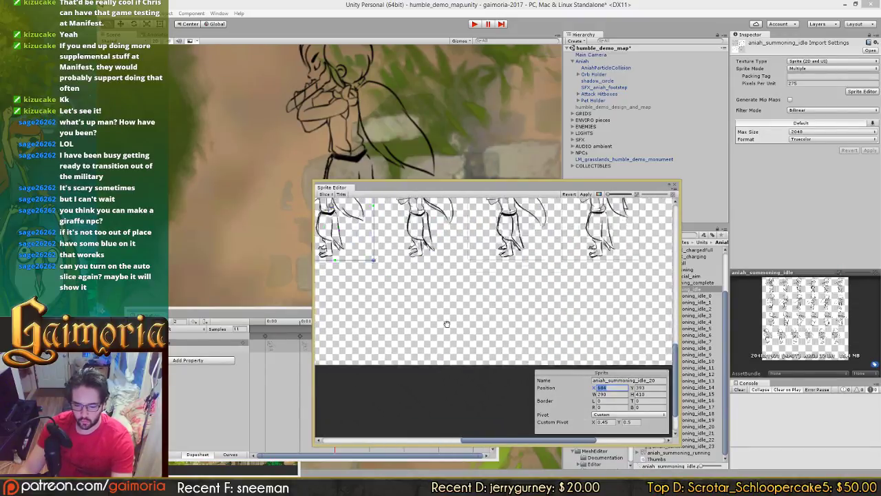
{"action": "middle_click_drag", "start_coordinate": [578, 296], "coordinate": [486, 360]}
{"action": "scroll", "coordinate": [486, 362], "scroll_direction": "down", "scroll_amount": 7}
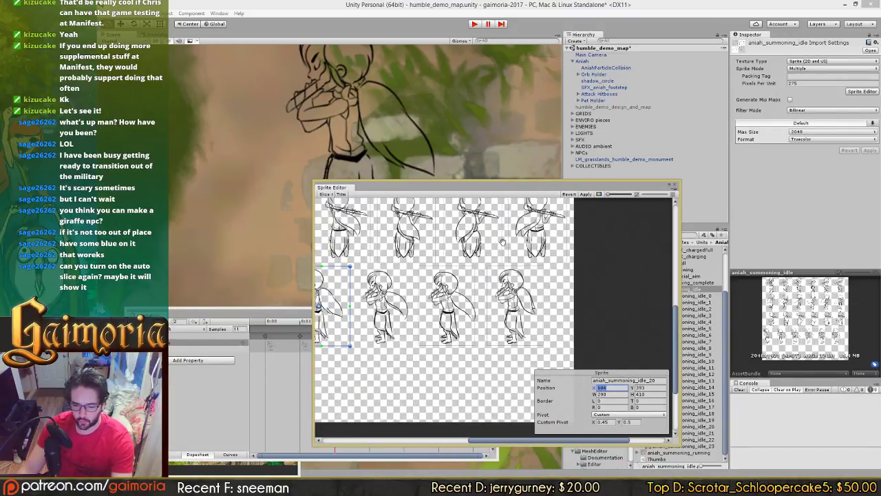
{"action": "middle_click_drag", "start_coordinate": [503, 242], "coordinate": [599, 354]}
{"action": "middle_click_drag", "start_coordinate": [558, 263], "coordinate": [622, 261]}
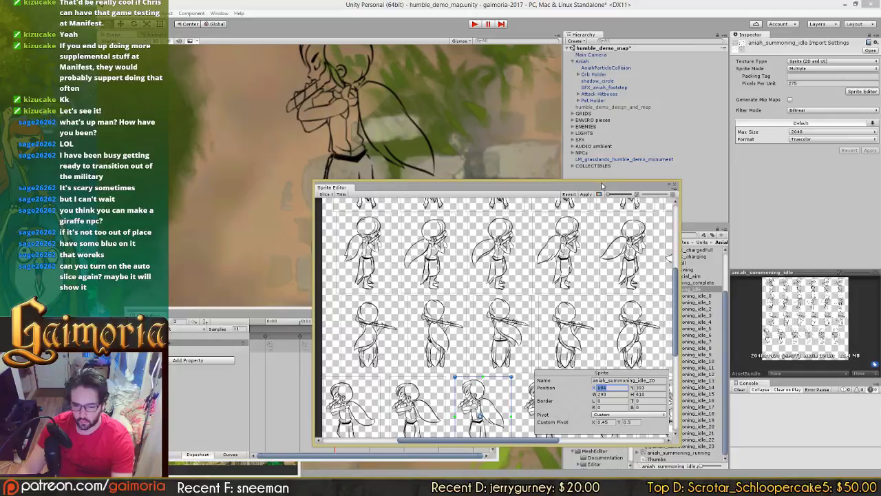
Step: Uncover the project assets and compare the previews of aniah_summoning_idle_19, aniah_summoning_idle_20 and aniah_summoning_idle_21 with the sheet in the Sprite Editor
{"action": "left_click_drag", "start_coordinate": [601, 186], "coordinate": [481, 144]}
{"action": "left_click", "coordinate": [702, 433]}
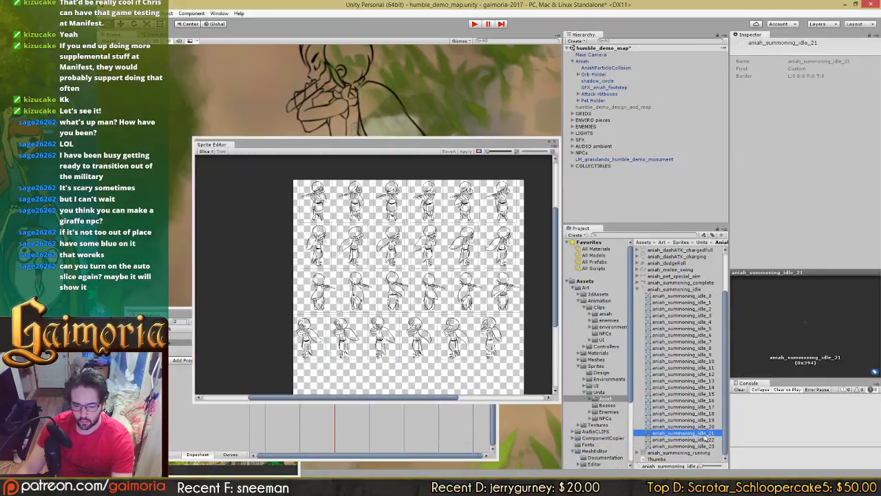
{"action": "left_click", "coordinate": [696, 428]}
{"action": "left_click", "coordinate": [693, 422]}
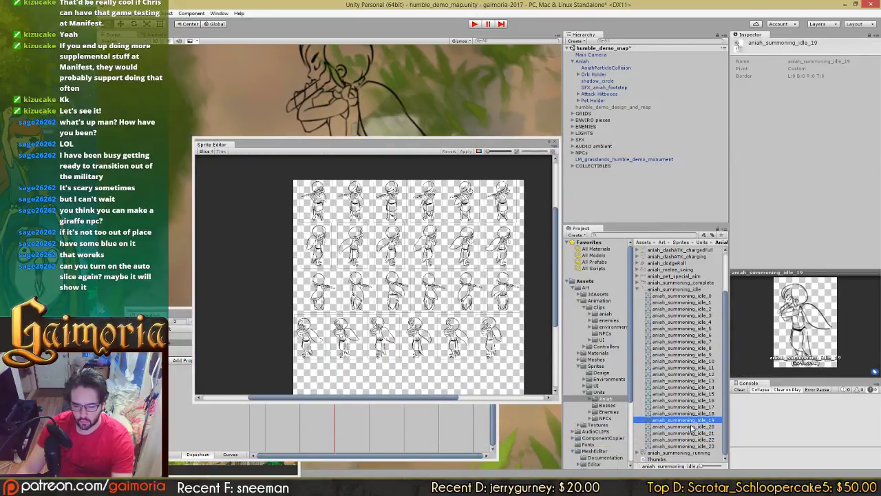
{"action": "left_click", "coordinate": [690, 432]}
{"action": "left_click", "coordinate": [691, 426]}
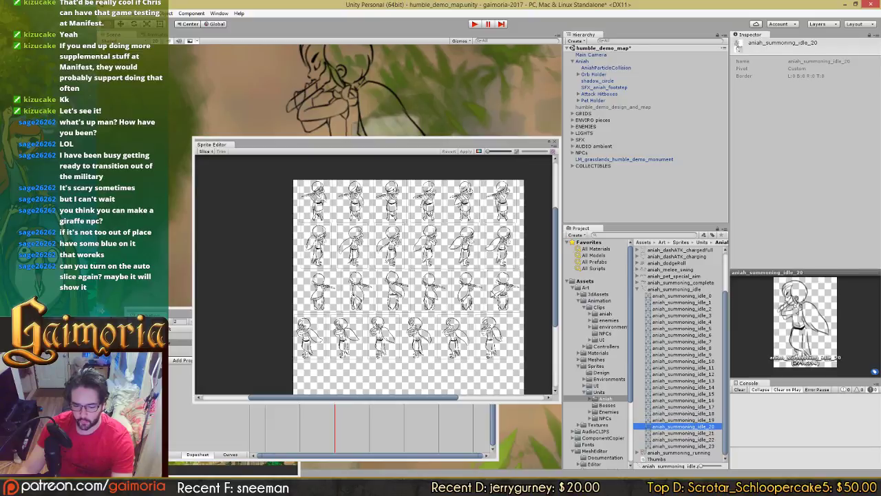
{"action": "left_click", "coordinate": [490, 321]}
{"action": "middle_click_drag", "start_coordinate": [520, 324], "coordinate": [493, 308]}
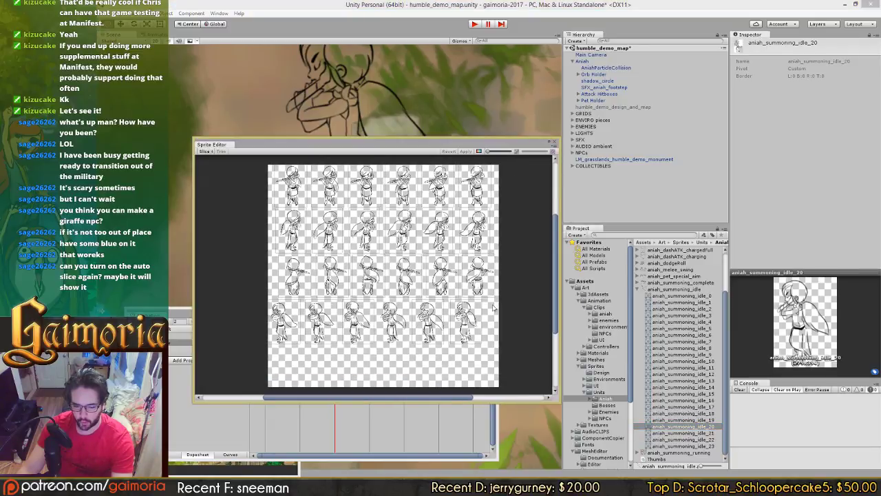
{"action": "left_click", "coordinate": [705, 433]}
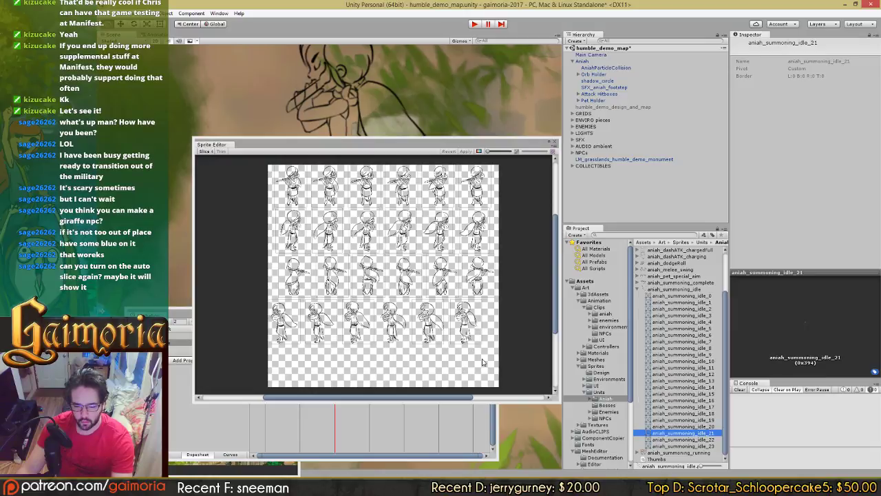
Step: Try to delete a slice around the fourth left-facing character, and check the aniah_summoning_idle_22 slice beside it
{"action": "left_click", "coordinate": [403, 332]}
{"action": "key", "text": "Delete"}
{"action": "left_click", "coordinate": [435, 323]}
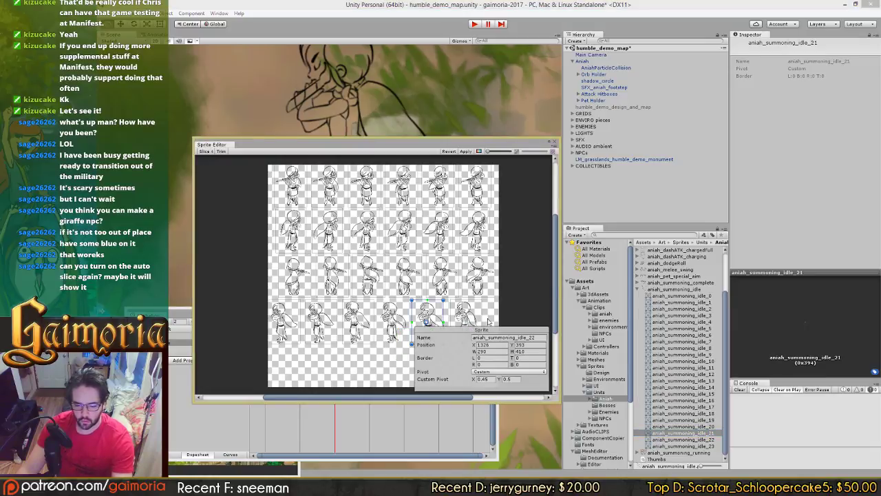
{"action": "left_click", "coordinate": [487, 318]}
{"action": "left_click", "coordinate": [470, 317]}
Step: Examine the start of the left-facing row, the sheet's edge and the rows above closely for the zero-width slice
{"action": "middle_click_drag", "start_coordinate": [357, 351], "coordinate": [327, 277]}
{"action": "scroll", "coordinate": [352, 340], "scroll_direction": "up", "scroll_amount": 6}
{"action": "middle_click_drag", "start_coordinate": [371, 201], "coordinate": [499, 242]}
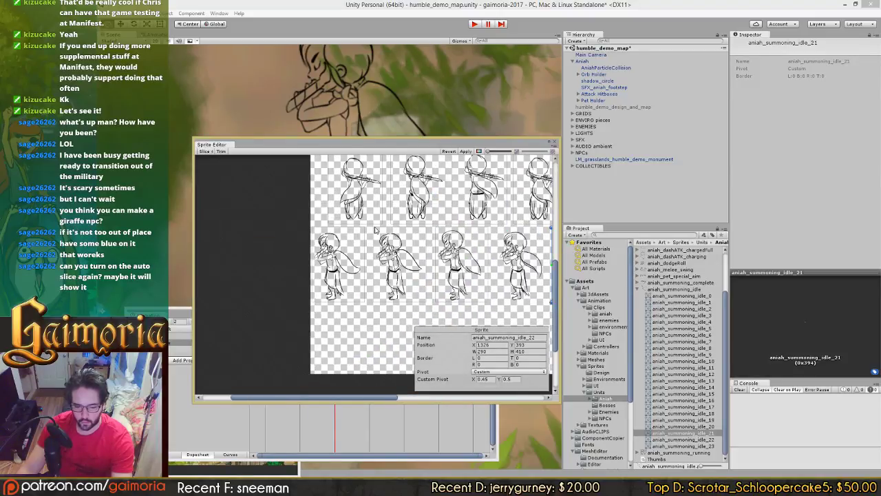
{"action": "middle_click_drag", "start_coordinate": [396, 218], "coordinate": [413, 297]}
{"action": "middle_click_drag", "start_coordinate": [413, 215], "coordinate": [421, 157]}
{"action": "scroll", "coordinate": [421, 307], "scroll_direction": "down", "scroll_amount": 5}
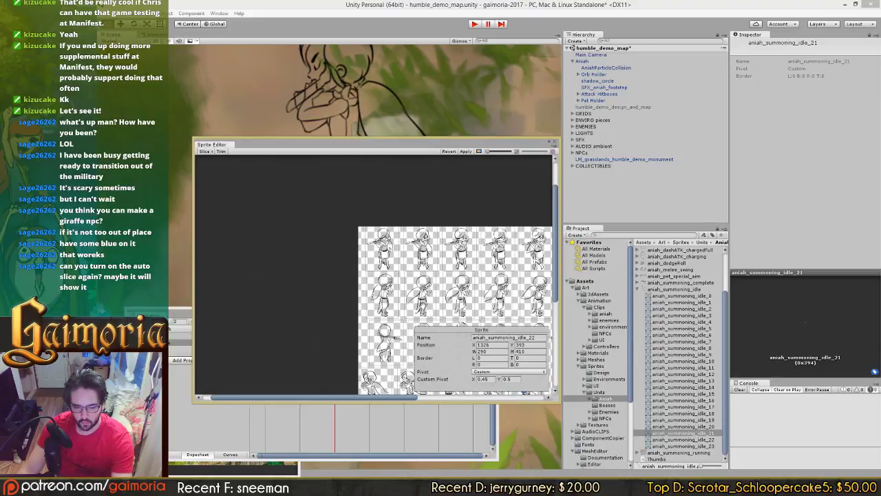
{"action": "middle_click_drag", "start_coordinate": [421, 307], "coordinate": [479, 272]}
{"action": "scroll", "coordinate": [427, 271], "scroll_direction": "up", "scroll_amount": 5}
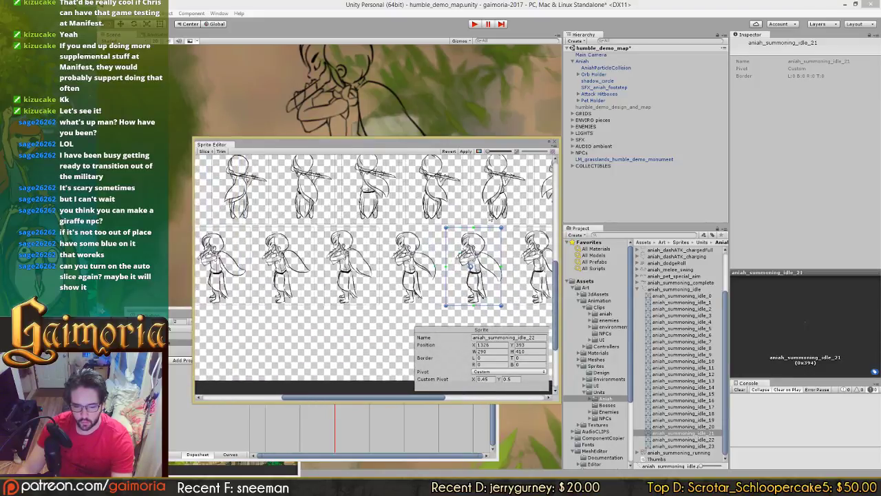
Step: Switch the sheet to the alpha channel view and inspect the slice outlines around the end of the left-facing row
{"action": "mouse_move", "coordinate": [489, 151]}
{"action": "left_mouse_down"}
{"action": "mouse_move", "coordinate": [518, 155]}
{"action": "mouse_move", "coordinate": [481, 151]}
{"action": "left_mouse_up"}
{"action": "left_click", "coordinate": [481, 160]}
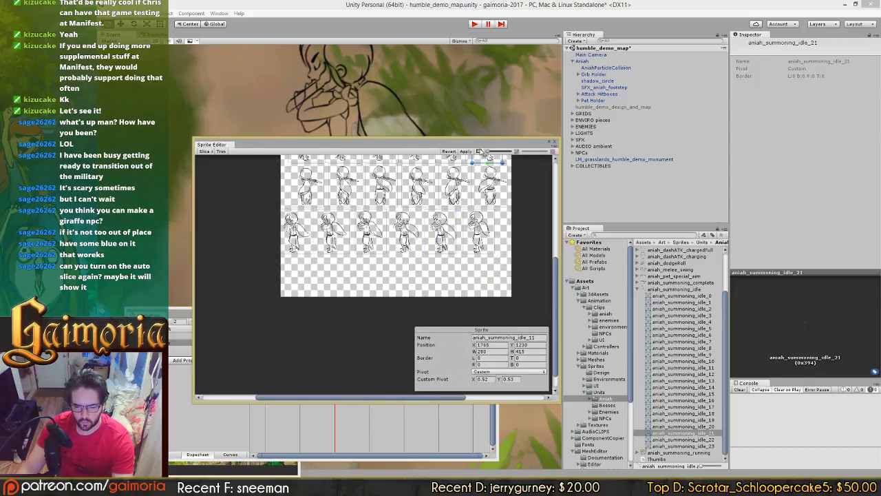
{"action": "left_click", "coordinate": [479, 150]}
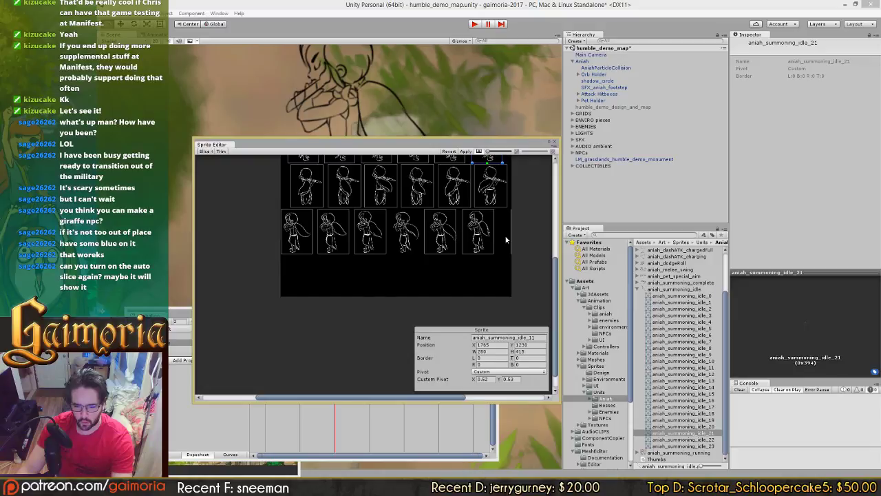
{"action": "middle_click_drag", "start_coordinate": [506, 240], "coordinate": [417, 294]}
{"action": "left_click", "coordinate": [439, 259]}
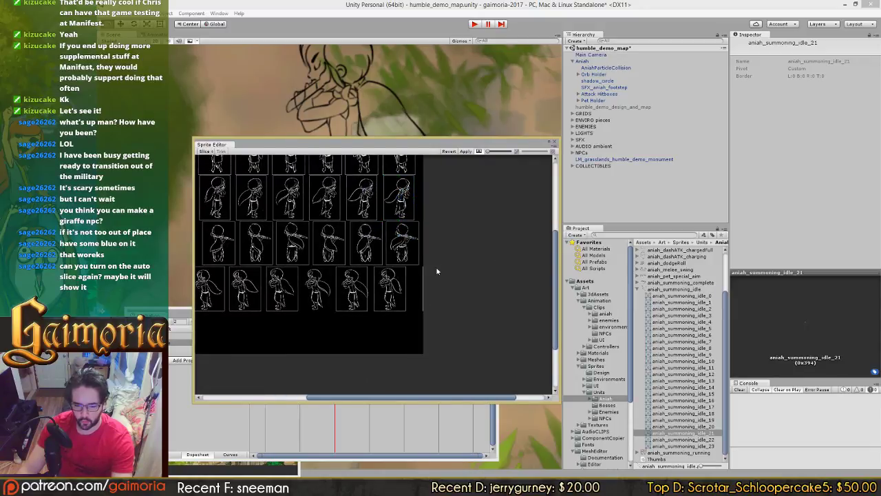
{"action": "scroll", "coordinate": [424, 290], "scroll_direction": "up", "scroll_amount": 3}
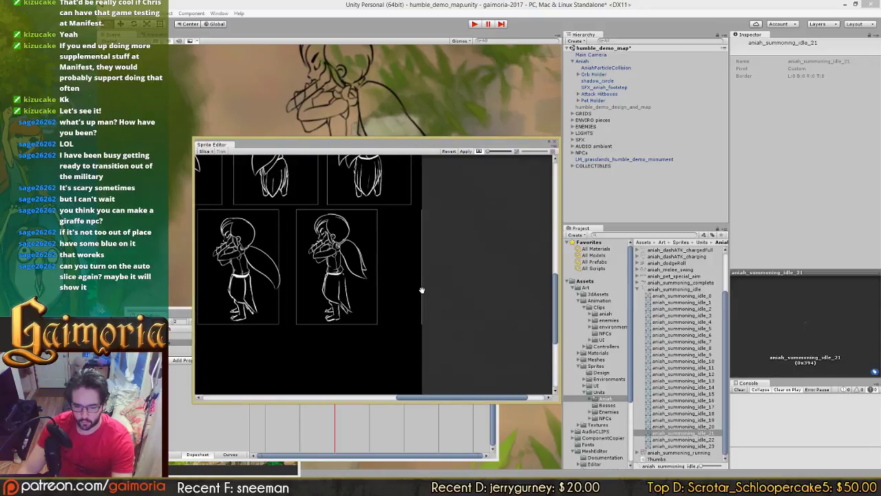
{"action": "scroll", "coordinate": [458, 290], "scroll_direction": "down", "scroll_amount": 3}
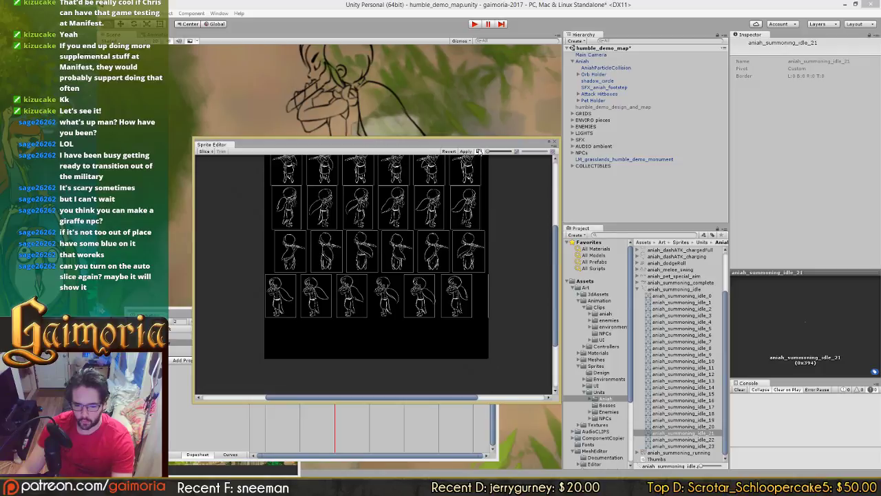
{"action": "left_click", "coordinate": [479, 151]}
{"action": "left_click", "coordinate": [479, 151]}
Step: Select the thin aniah_summoning_idle_21 slice on the sheet's right edge, past the last left-facing character
{"action": "middle_click_drag", "start_coordinate": [443, 245], "coordinate": [318, 182]}
{"action": "scroll", "coordinate": [370, 276], "scroll_direction": "up", "scroll_amount": 5}
{"action": "scroll", "coordinate": [475, 321], "scroll_direction": "up", "scroll_amount": 6}
{"action": "scroll", "coordinate": [409, 227], "scroll_direction": "up", "scroll_amount": 4}
{"action": "middle_click_drag", "start_coordinate": [408, 203], "coordinate": [427, 285]}
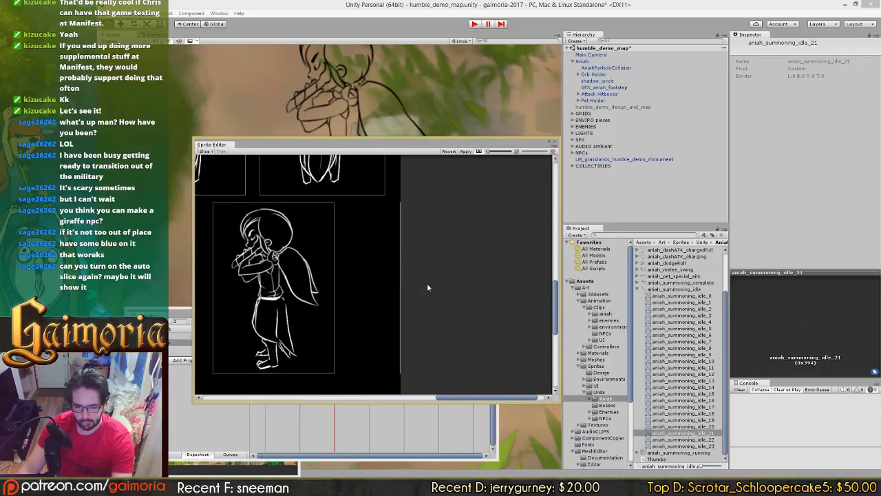
{"action": "scroll", "coordinate": [427, 287], "scroll_direction": "up", "scroll_amount": 6}
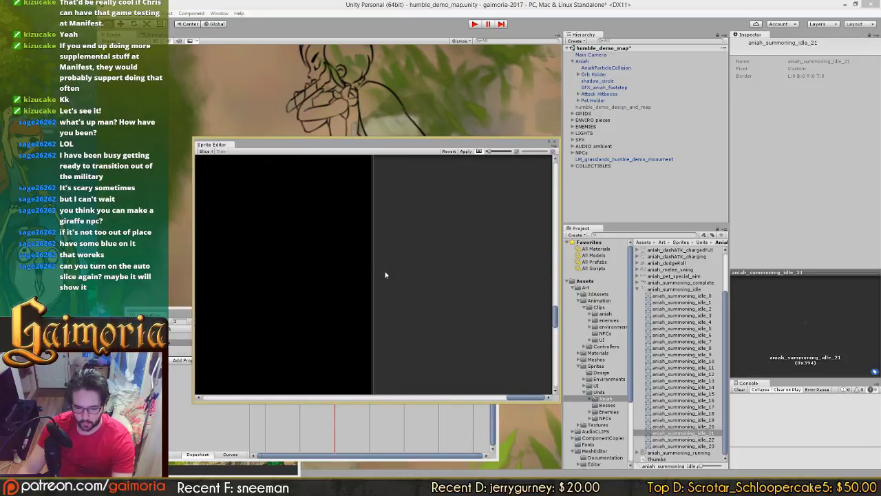
{"action": "scroll", "coordinate": [370, 277], "scroll_direction": "up", "scroll_amount": 2}
{"action": "left_click", "coordinate": [386, 274]}
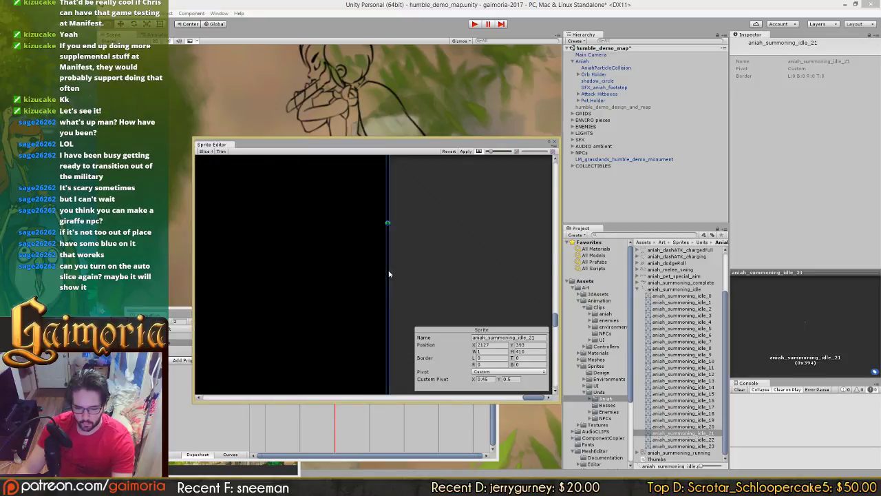
Step: Reselect the thin aniah_summoning_idle_21 slice and pull its left edge inward, widening it to 210 px
{"action": "scroll", "coordinate": [388, 274], "scroll_direction": "down", "scroll_amount": 4}
{"action": "scroll", "coordinate": [388, 274], "scroll_direction": "down", "scroll_amount": 4}
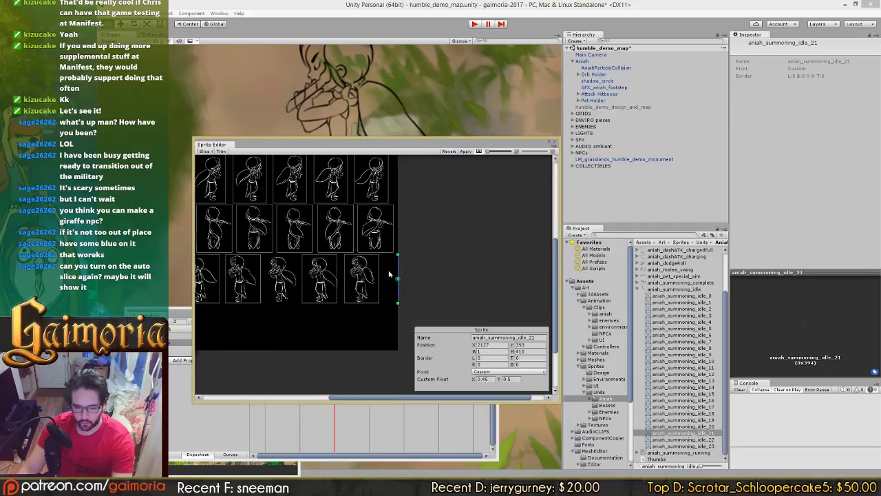
{"action": "scroll", "coordinate": [388, 273], "scroll_direction": "up", "scroll_amount": 3}
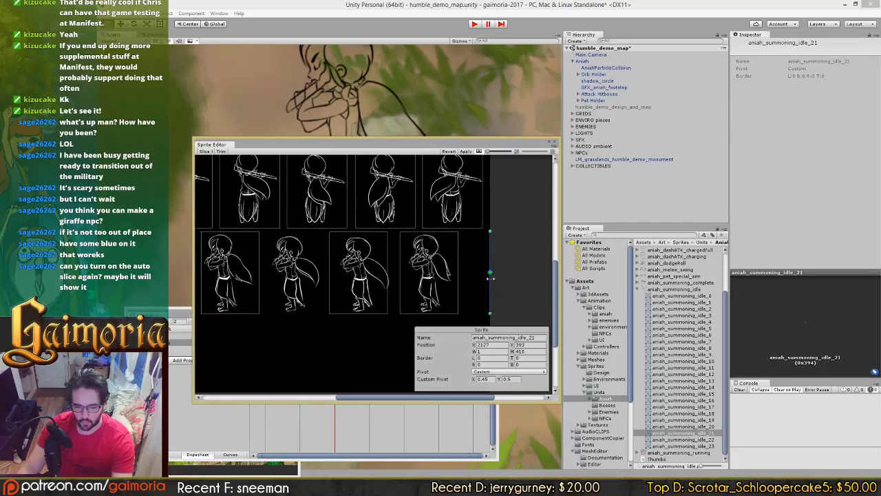
{"action": "left_click", "coordinate": [490, 286]}
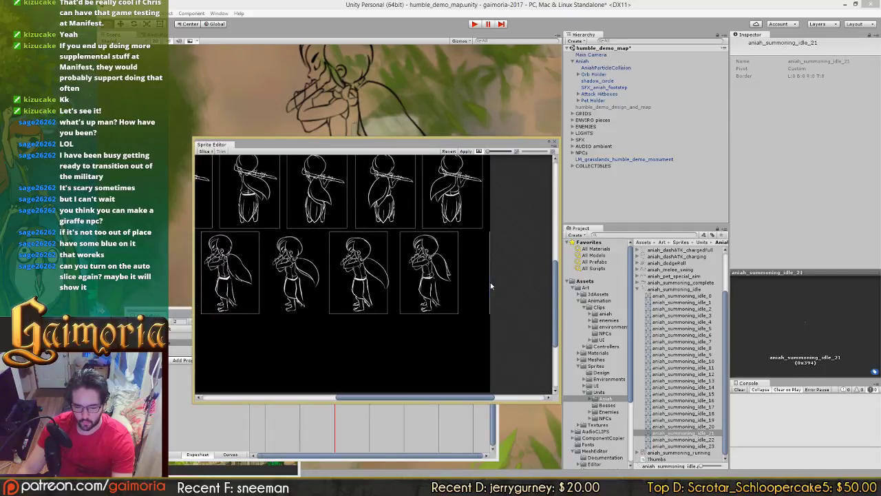
{"action": "scroll", "coordinate": [439, 287], "scroll_direction": "up", "scroll_amount": 5}
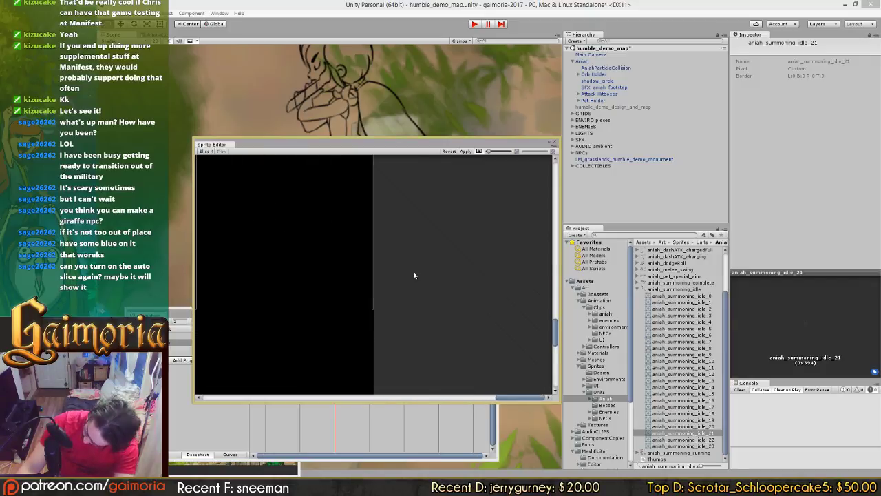
{"action": "scroll", "coordinate": [364, 279], "scroll_direction": "up", "scroll_amount": 2}
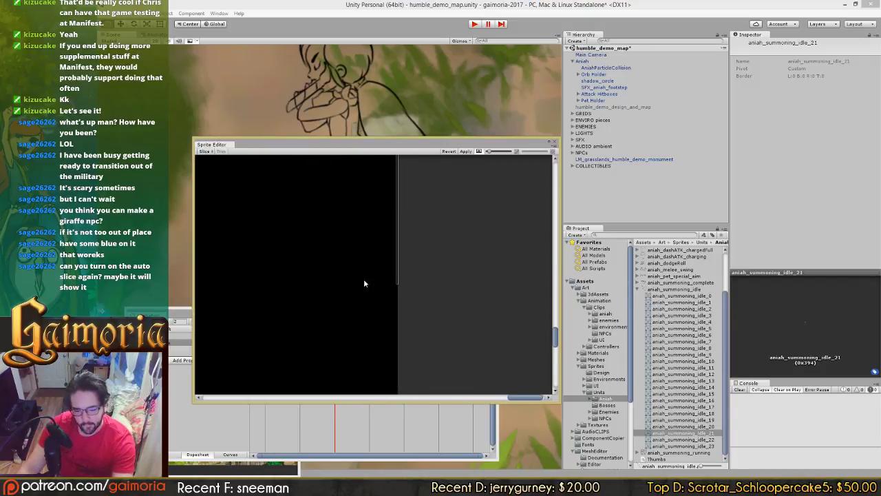
{"action": "left_click", "coordinate": [398, 253]}
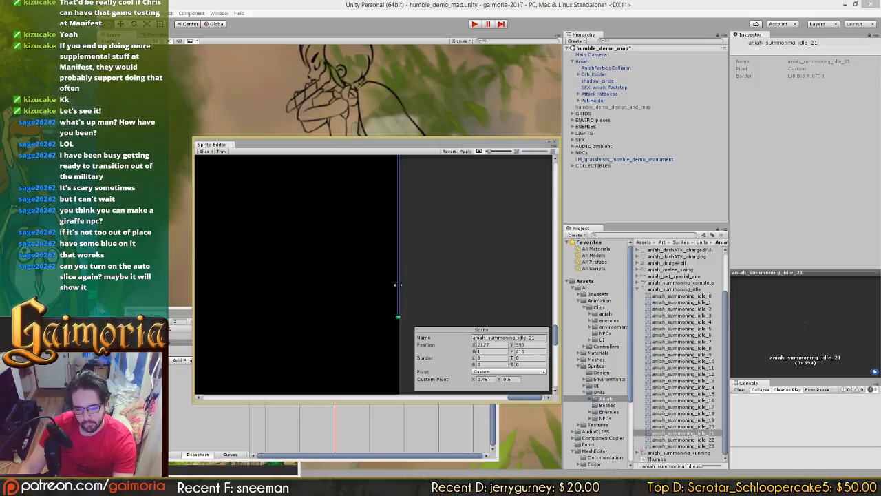
{"action": "left_click_drag", "start_coordinate": [398, 284], "coordinate": [264, 284]}
{"action": "scroll", "coordinate": [357, 292], "scroll_direction": "down", "scroll_amount": 2}
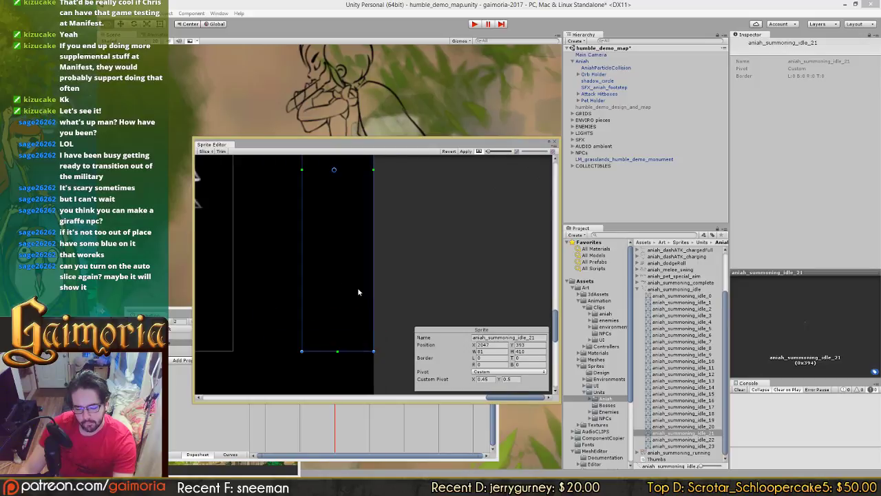
{"action": "scroll", "coordinate": [358, 292], "scroll_direction": "down", "scroll_amount": 3}
{"action": "left_click_drag", "start_coordinate": [352, 292], "coordinate": [323, 294]}
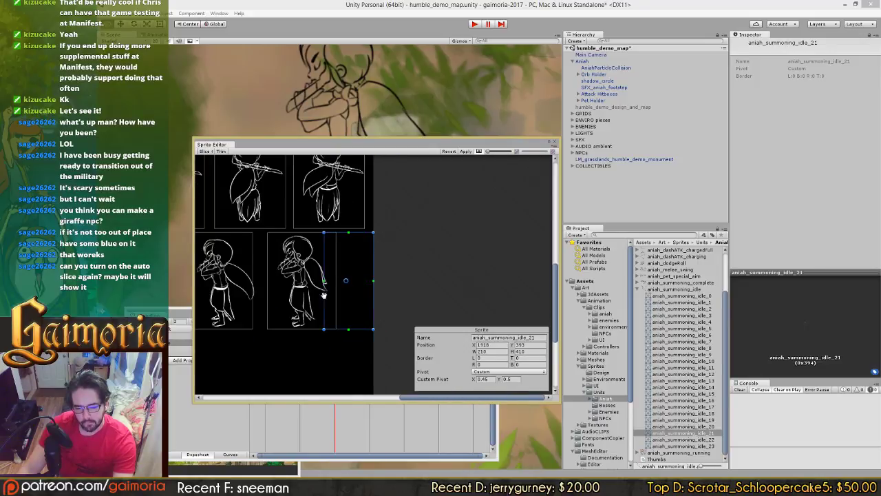
Step: Move the aniah_summoning_idle_21 slice over the fourth left-facing character, at X 1044
{"action": "scroll", "coordinate": [504, 292], "scroll_direction": "down", "scroll_amount": 2}
{"action": "left_click_drag", "start_coordinate": [510, 295], "coordinate": [390, 296]}
{"action": "scroll", "coordinate": [413, 290], "scroll_direction": "up", "scroll_amount": 2}
{"action": "scroll", "coordinate": [419, 280], "scroll_direction": "up", "scroll_amount": 2}
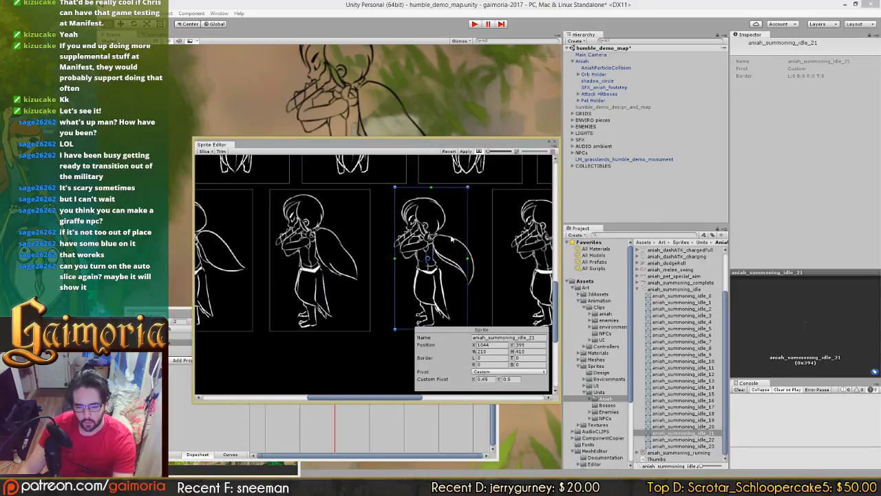
Step: Set the aniah_summoning_idle_21 slice's Y position to 393 and its width to 290
{"action": "left_click", "coordinate": [344, 244]}
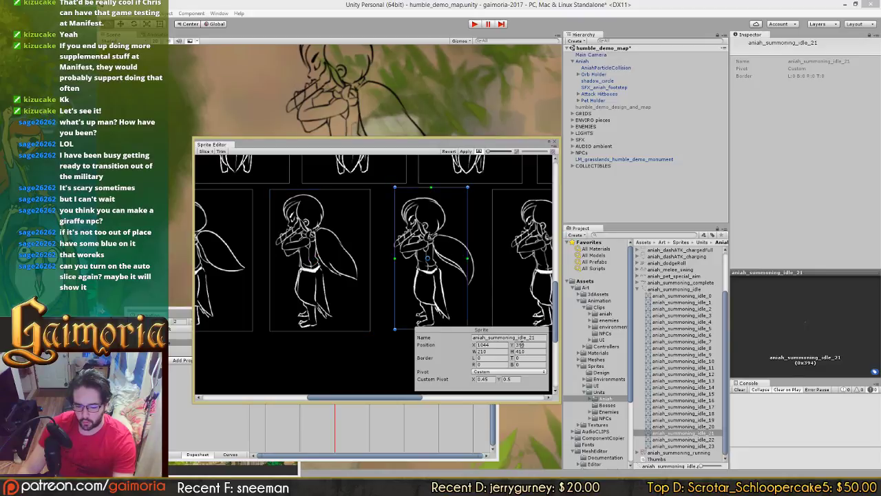
{"action": "left_click", "coordinate": [524, 345]}
{"action": "type", "text": "393"}
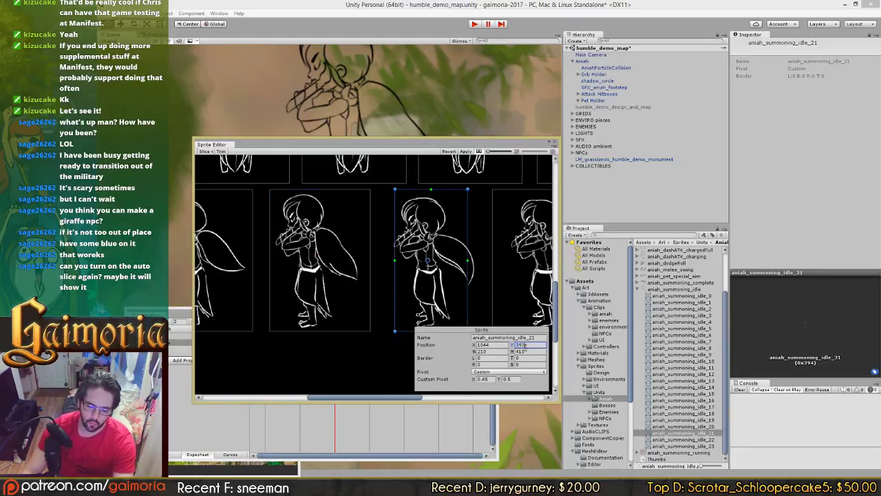
{"action": "key", "text": "Tab"}
{"action": "type", "text": "290"}
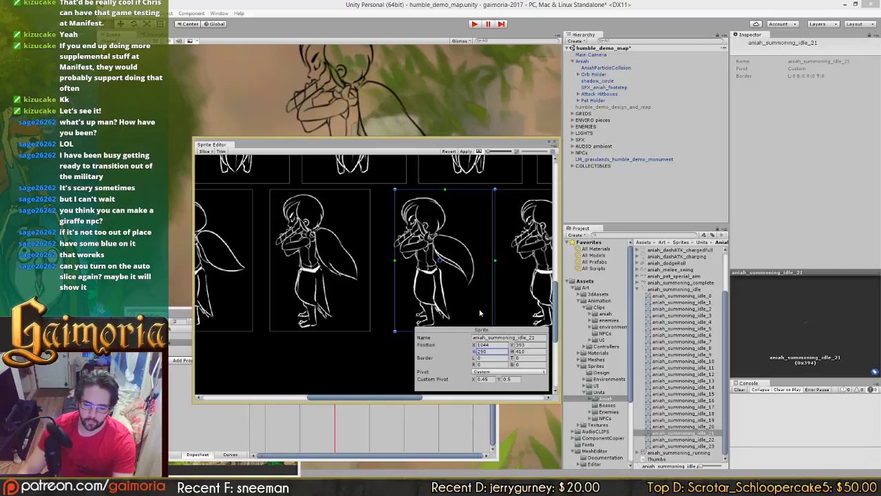
Step: Move the aniah_summoning_idle_21 slice to X 998, switch the sheet back to its colour display and apply the slicing
{"action": "left_click_drag", "start_coordinate": [474, 346], "coordinate": [459, 365]}
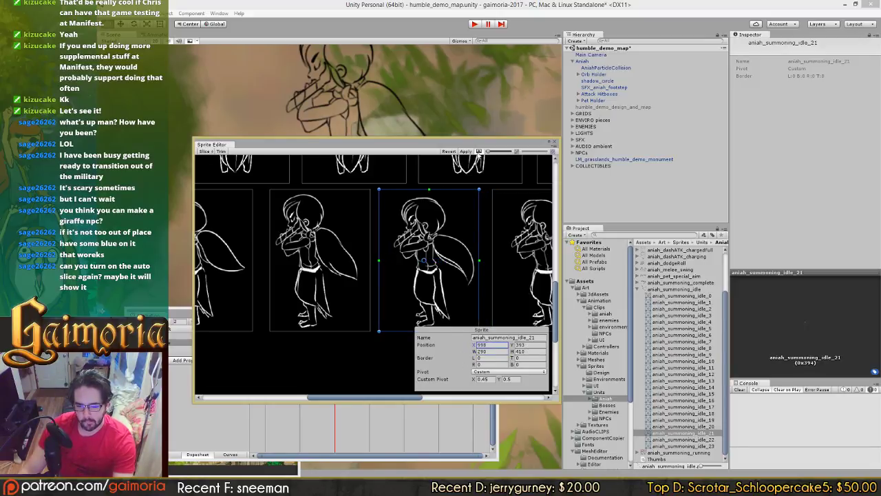
{"action": "left_click", "coordinate": [479, 152]}
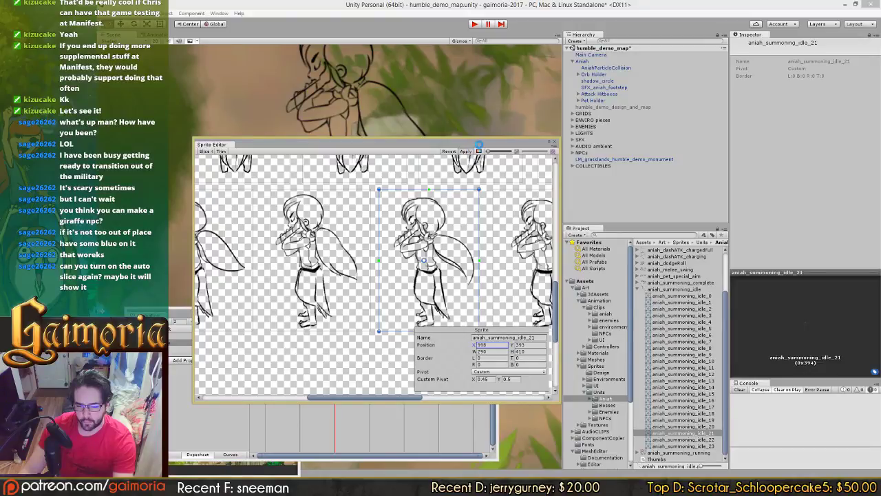
{"action": "left_click", "coordinate": [466, 151]}
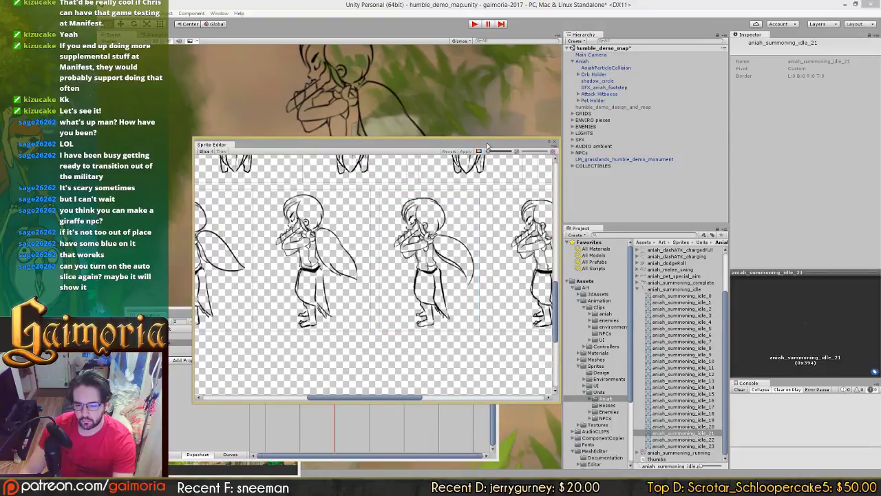
Step: Move the Sprite Editor clear of the character in the scene and preview the animation frame at 0:03
{"action": "left_click_drag", "start_coordinate": [444, 145], "coordinate": [761, 62]}
{"action": "middle_click_drag", "start_coordinate": [444, 189], "coordinate": [421, 244]}
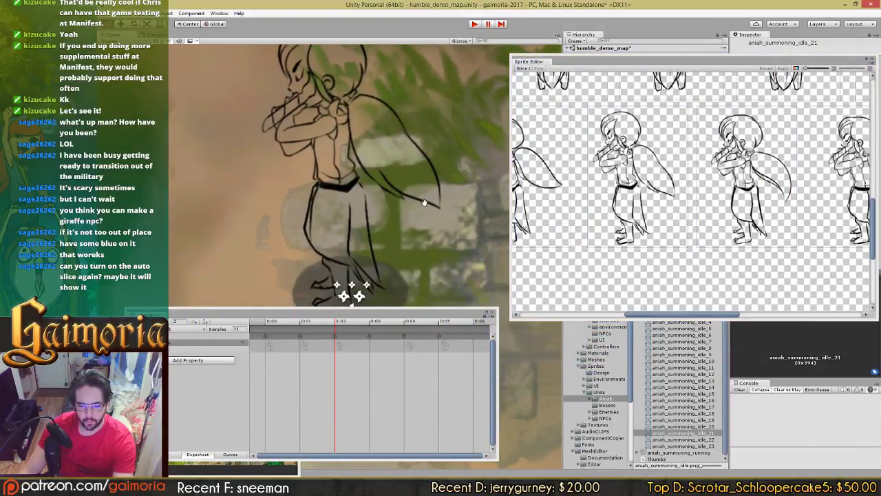
{"action": "left_click", "coordinate": [359, 324]}
{"action": "left_click_drag", "start_coordinate": [385, 327], "coordinate": [359, 323]}
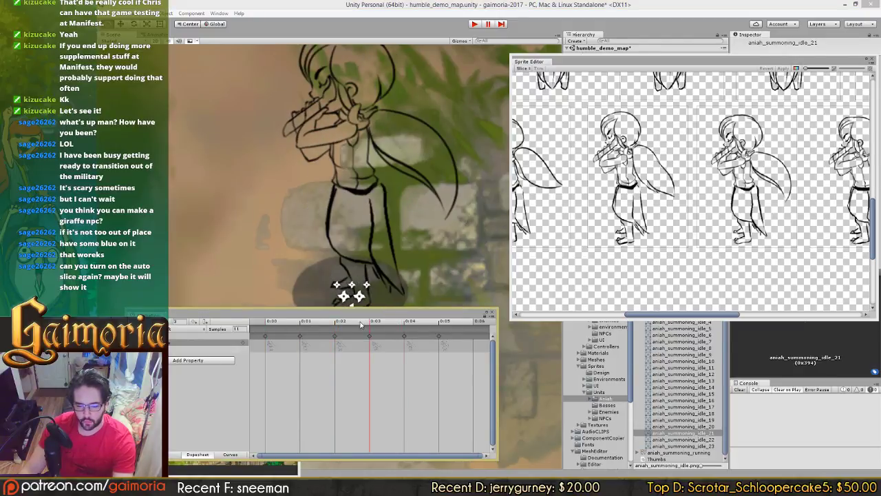
Step: Set the aniah_summoning_idle_21 slice's X position to 1015, apply it and compare the frames at 0:00 and 0:03
{"action": "scroll", "coordinate": [604, 254], "scroll_direction": "down", "scroll_amount": 2}
{"action": "scroll", "coordinate": [614, 259], "scroll_direction": "up", "scroll_amount": 2}
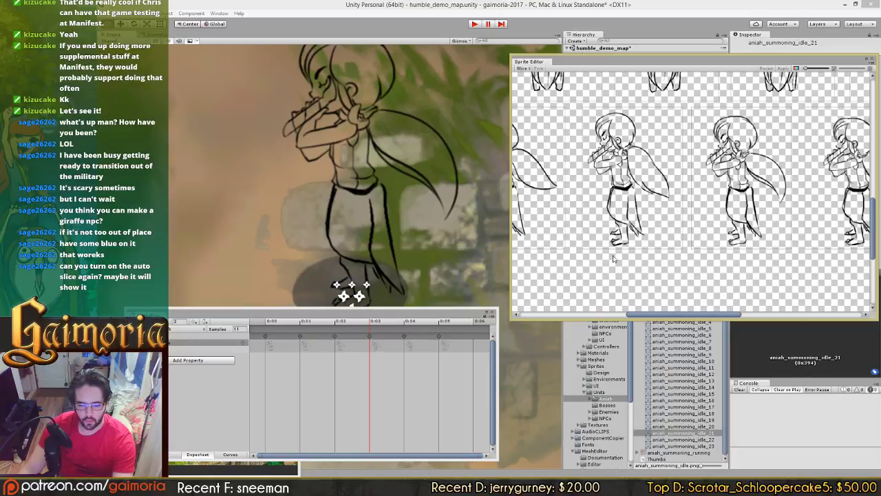
{"action": "scroll", "coordinate": [671, 236], "scroll_direction": "down", "scroll_amount": 3}
{"action": "left_click", "coordinate": [688, 235]}
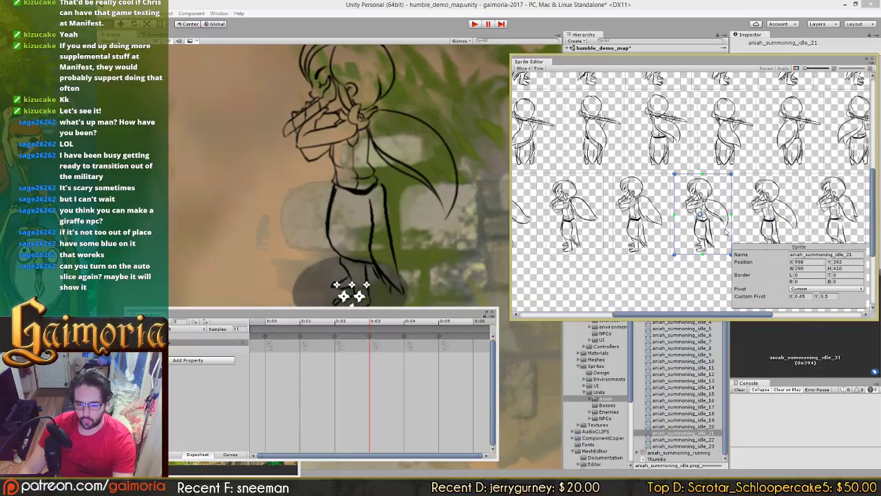
{"action": "scroll", "coordinate": [686, 235], "scroll_direction": "up", "scroll_amount": 3}
{"action": "scroll", "coordinate": [687, 235], "scroll_direction": "up", "scroll_amount": 3}
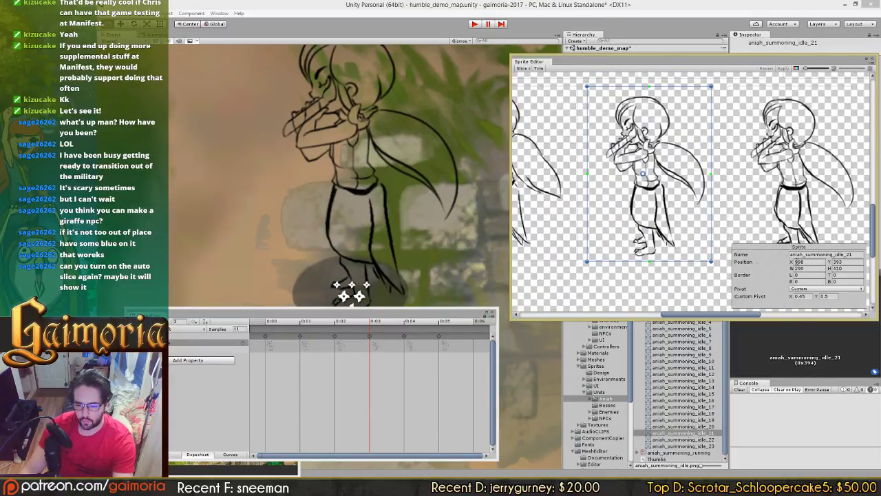
{"action": "left_click_drag", "start_coordinate": [791, 263], "coordinate": [800, 263]}
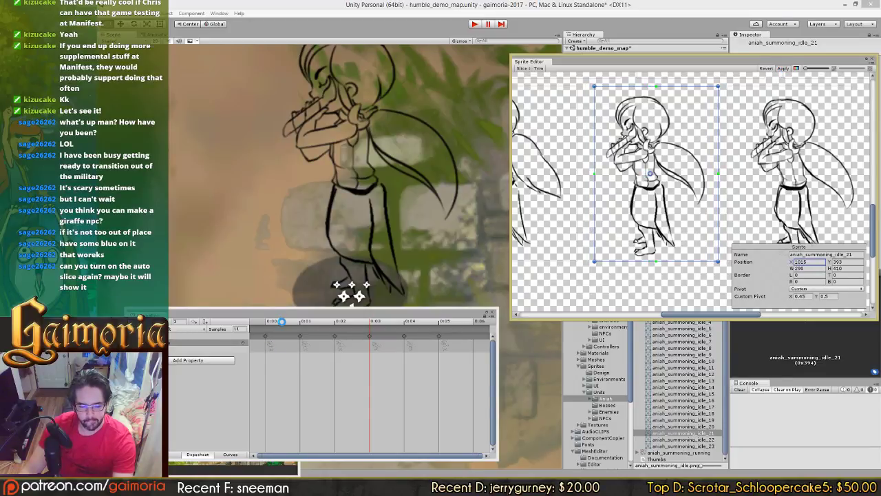
{"action": "left_click", "coordinate": [257, 331]}
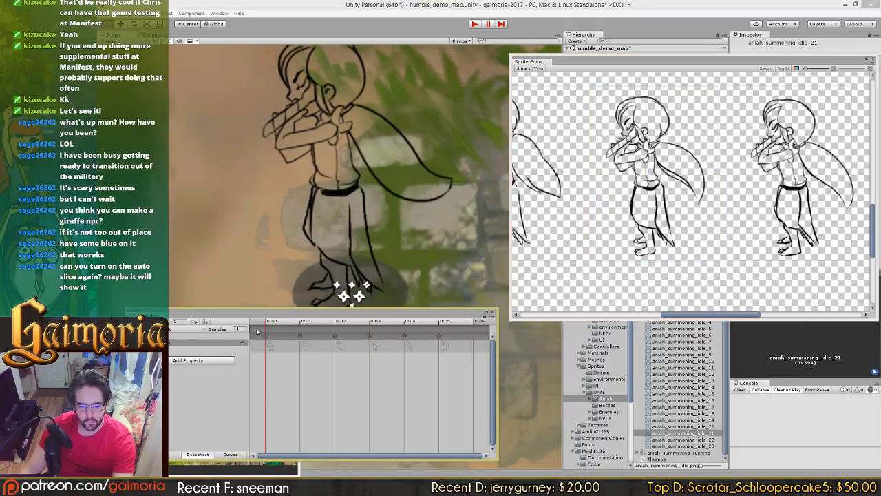
{"action": "left_click", "coordinate": [380, 322]}
Step: Set the aniah_summoning_idle_21 slice's X position to 1020 and apply it
{"action": "left_click", "coordinate": [655, 242]}
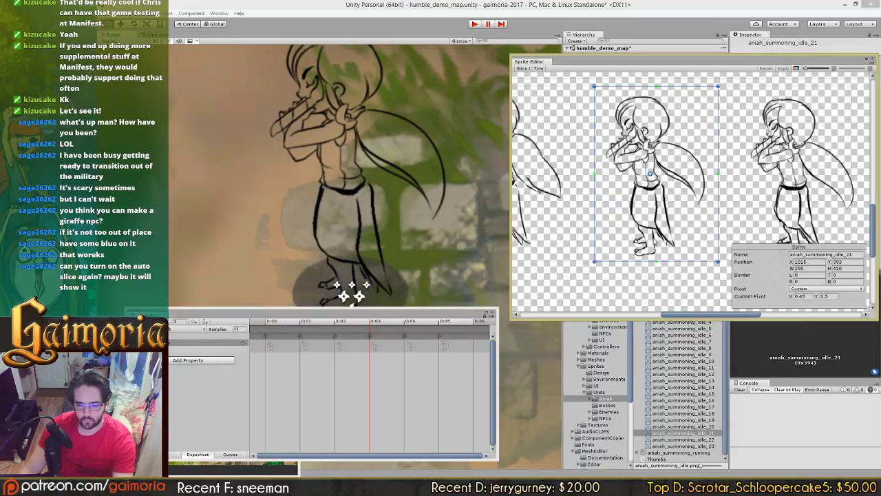
{"action": "scroll", "coordinate": [738, 255], "scroll_direction": "up", "scroll_amount": 2}
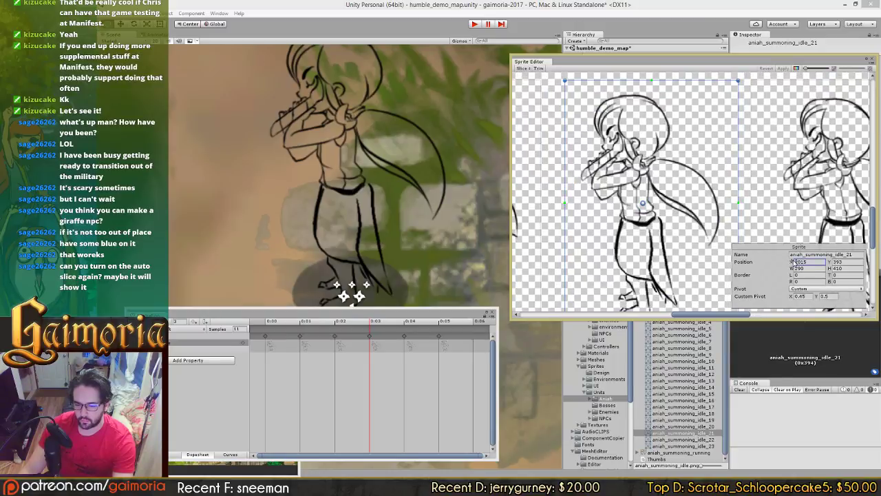
{"action": "left_click_drag", "start_coordinate": [793, 262], "coordinate": [797, 263]}
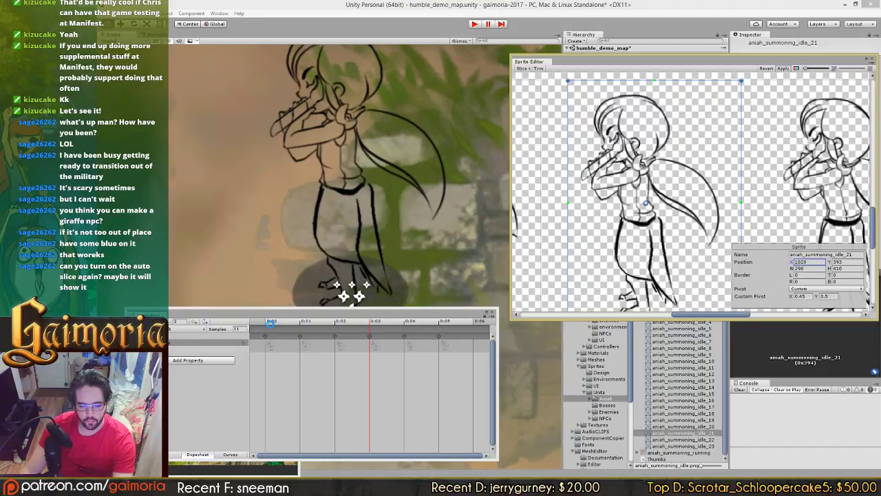
Step: Clear the view of the character's feet by lowering the Animation window, and compare the foot alignment at 0:00 and 0:03
{"action": "left_click", "coordinate": [272, 322]}
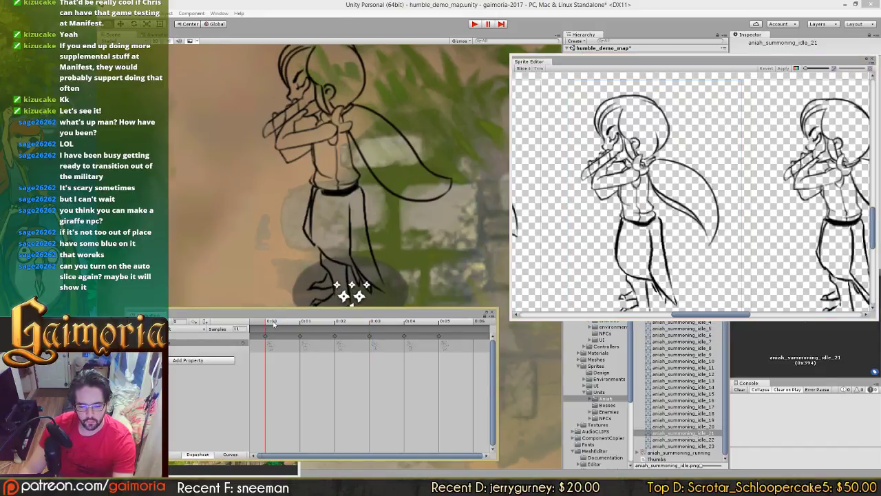
{"action": "left_click_drag", "start_coordinate": [383, 268], "coordinate": [448, 257]}
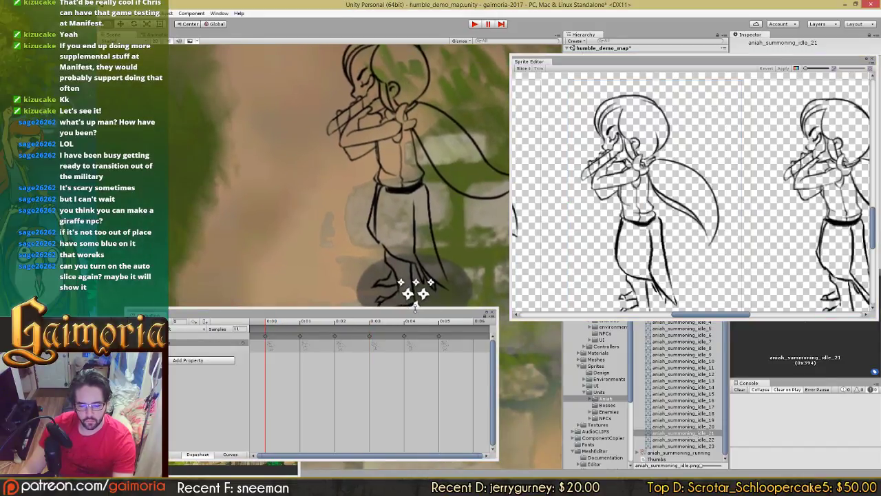
{"action": "left_click_drag", "start_coordinate": [421, 311], "coordinate": [423, 343]}
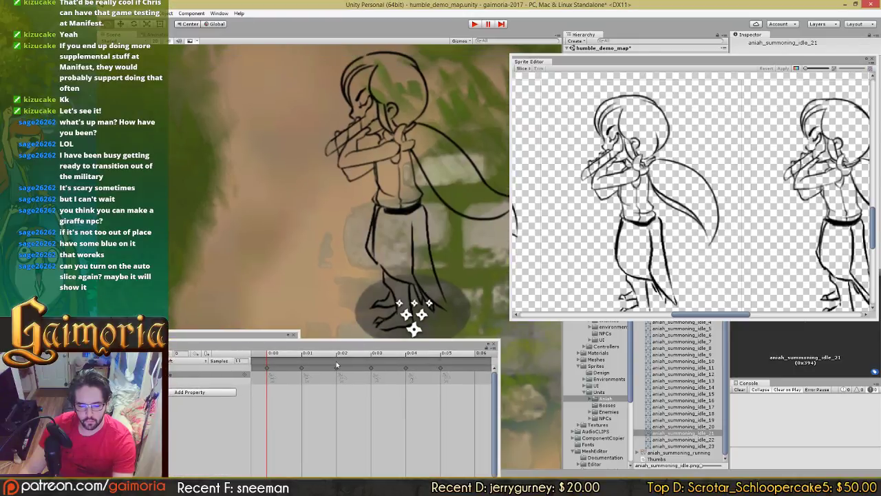
{"action": "left_click", "coordinate": [389, 353]}
{"action": "left_click", "coordinate": [373, 355]}
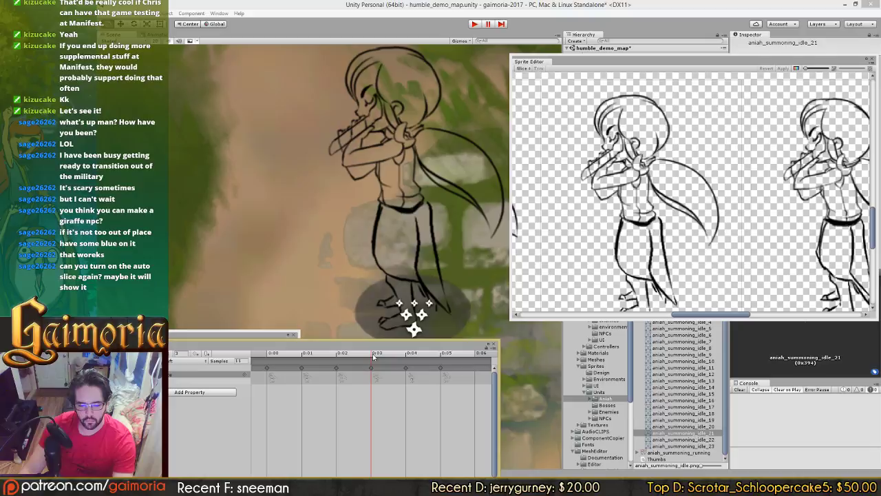
{"action": "left_click", "coordinate": [272, 354]}
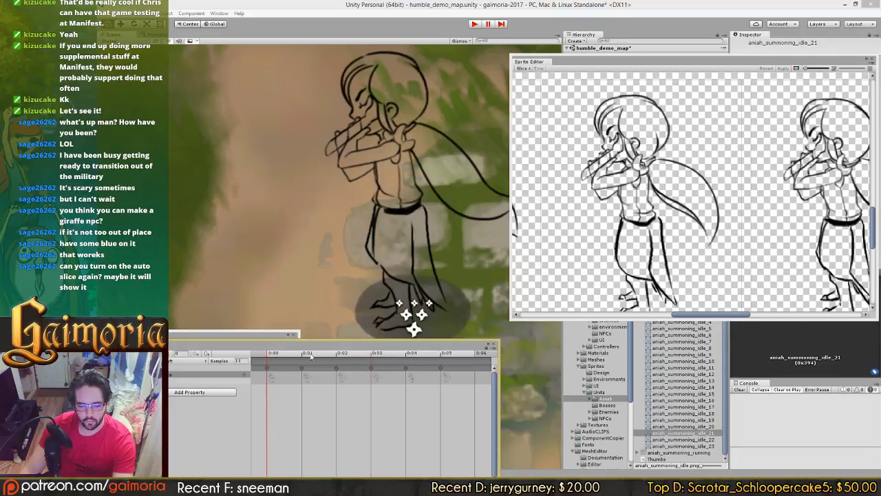
{"action": "left_click", "coordinate": [373, 354]}
Step: Set the aniah_summoning_idle_21 slice's X position to 1022, apply it and recheck the frame at 0:03 against 0:00
{"action": "left_click", "coordinate": [659, 258]}
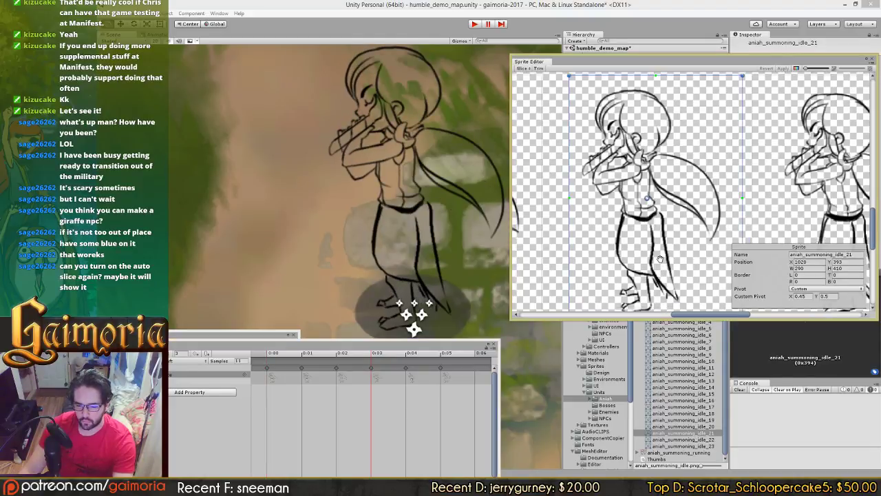
{"action": "middle_click_drag", "start_coordinate": [660, 259], "coordinate": [660, 247]}
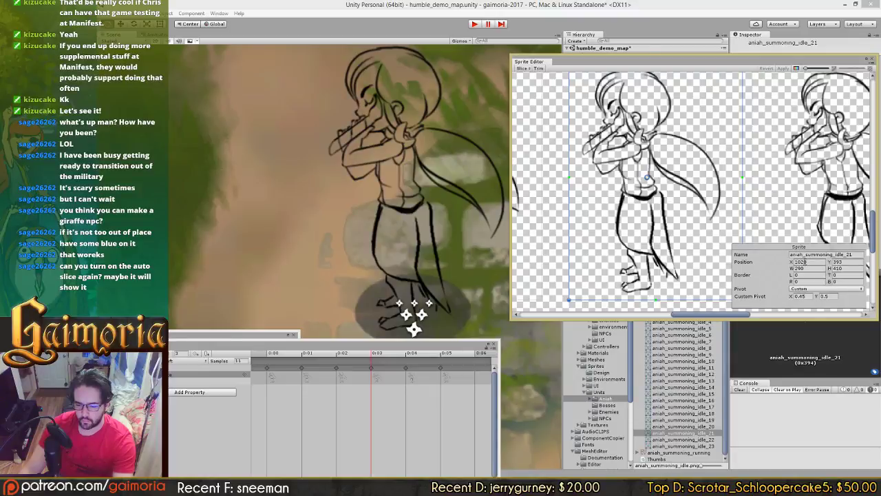
{"action": "left_click_drag", "start_coordinate": [805, 261], "coordinate": [824, 264]}
{"action": "type", "text": "2"}
{"action": "left_click", "coordinate": [782, 68]}
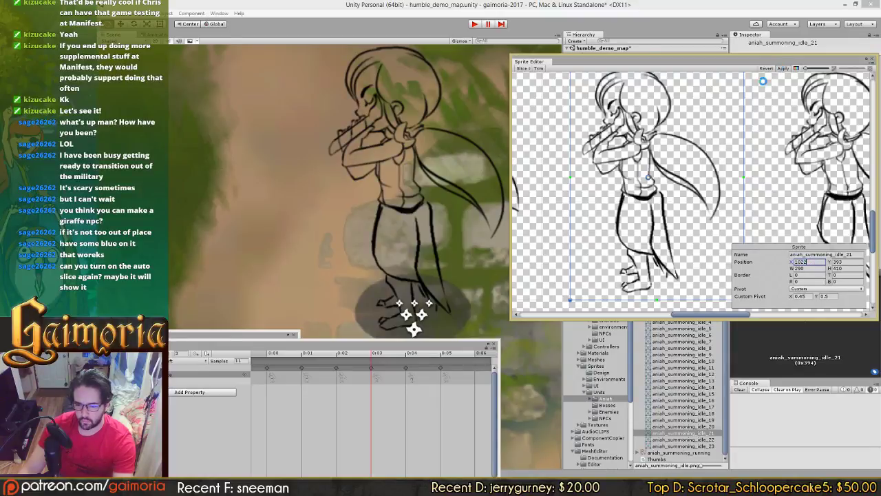
{"action": "left_click", "coordinate": [271, 353]}
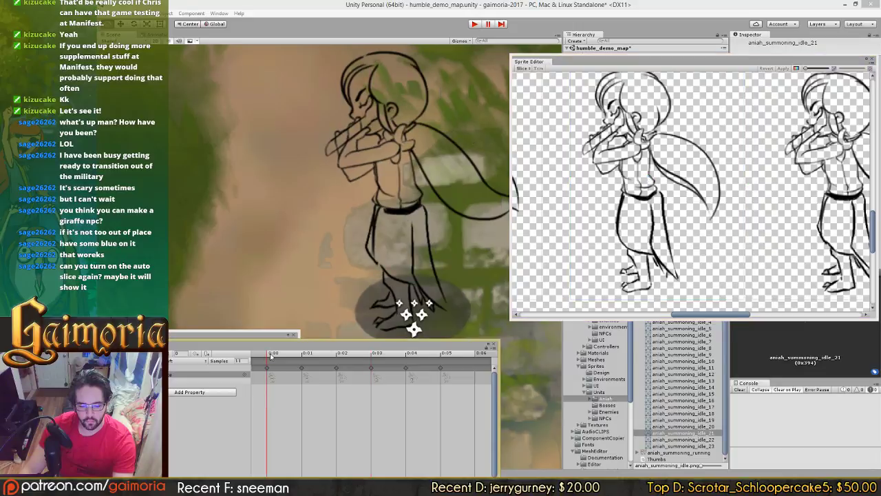
{"action": "left_click", "coordinate": [376, 353]}
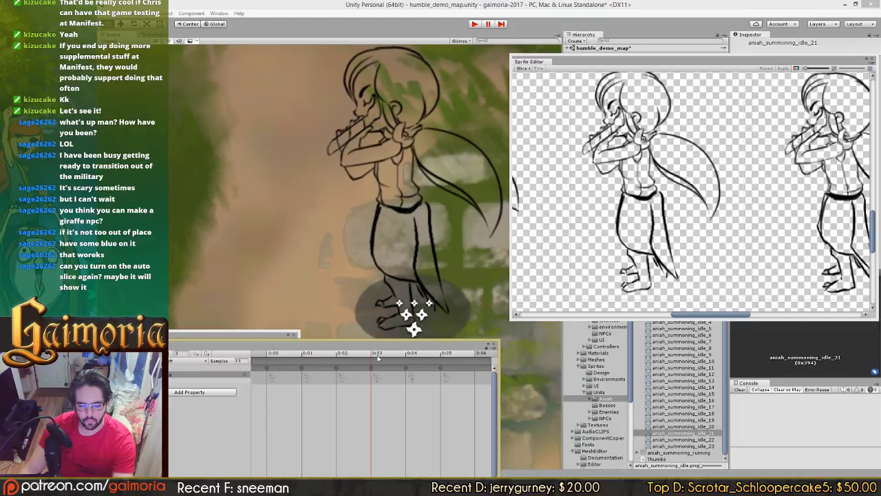
Step: Set the aniah_summoning_idle_22 slice's X position to 1370, apply it and compare the frames from 0:00 to 0:04
{"action": "left_click", "coordinate": [354, 358]}
{"action": "left_click_drag", "start_coordinate": [354, 361], "coordinate": [405, 357]}
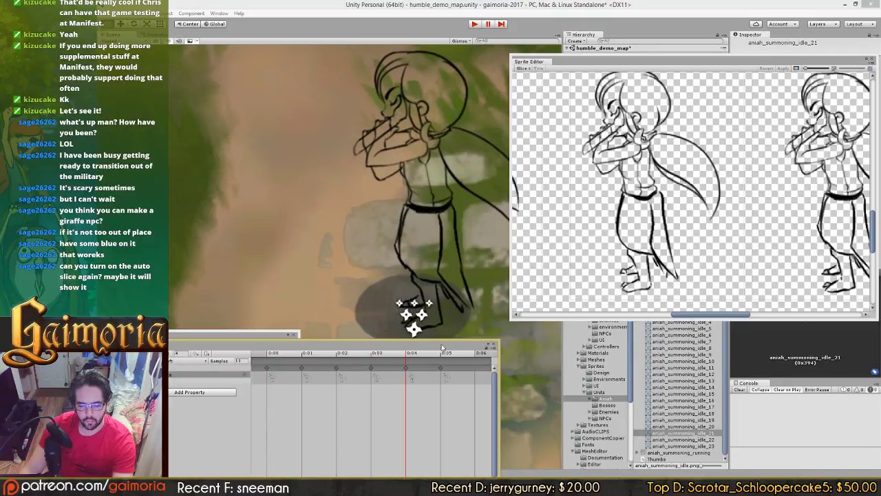
{"action": "middle_click_drag", "start_coordinate": [735, 263], "coordinate": [640, 257]}
{"action": "left_click", "coordinate": [731, 235]}
{"action": "scroll", "coordinate": [750, 252], "scroll_direction": "right", "scroll_amount": 3}
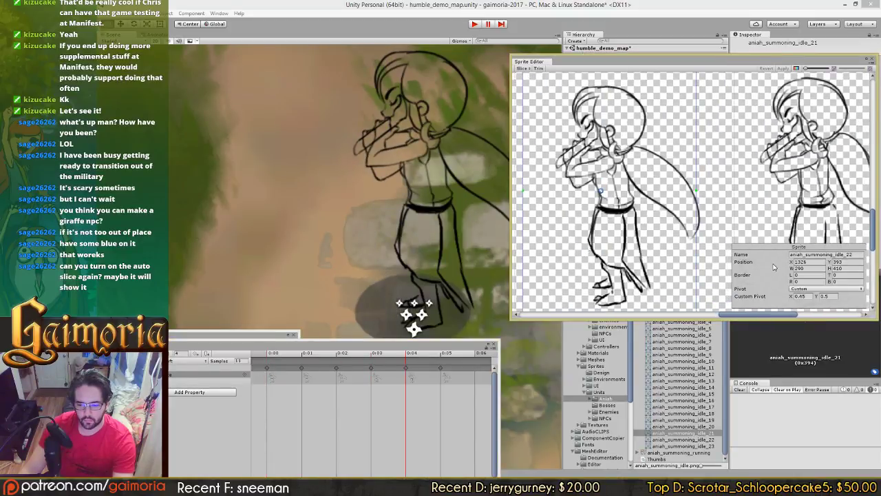
{"action": "left_click_drag", "start_coordinate": [793, 263], "coordinate": [819, 276]}
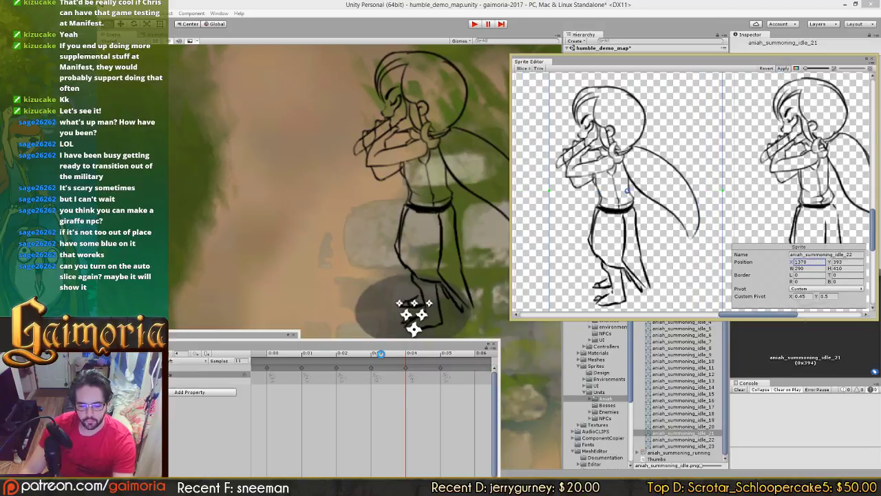
{"action": "left_click", "coordinate": [276, 353]}
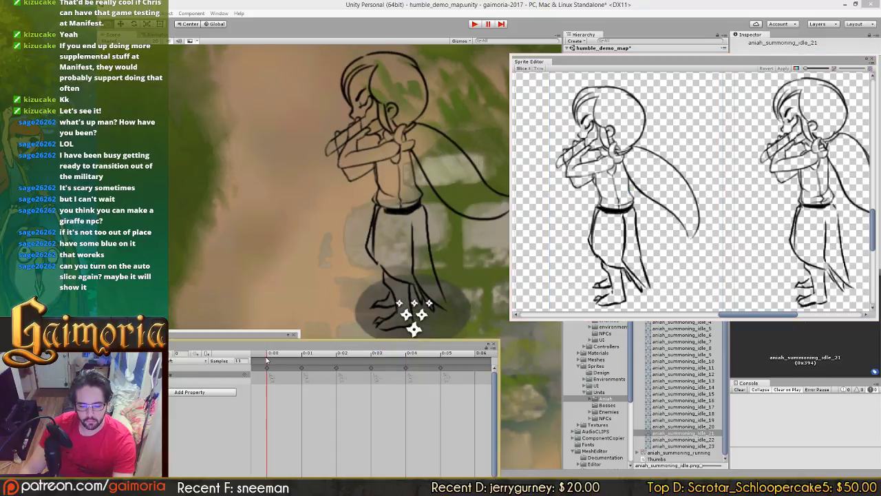
{"action": "left_click_drag", "start_coordinate": [267, 359], "coordinate": [401, 368]}
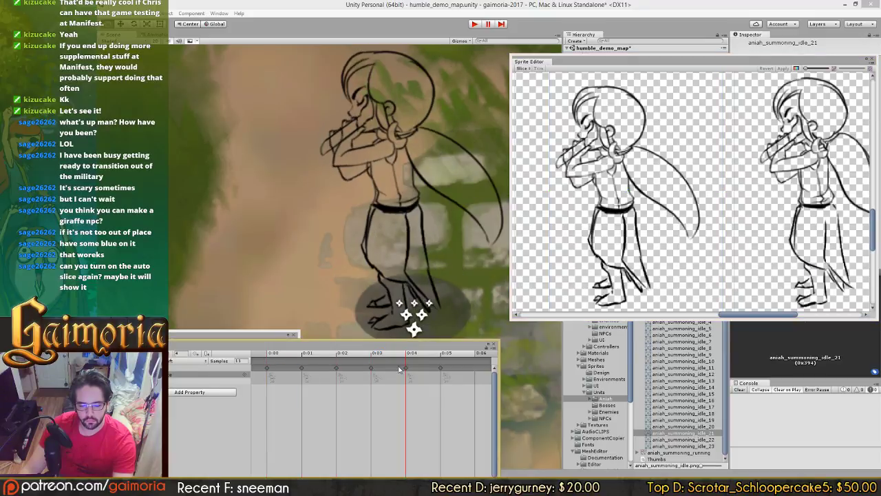
Step: Set the aniah_summoning_idle_22 slice's X position to 1365, apply it and recheck the frame at 0:04 against 0:00
{"action": "left_click", "coordinate": [646, 256]}
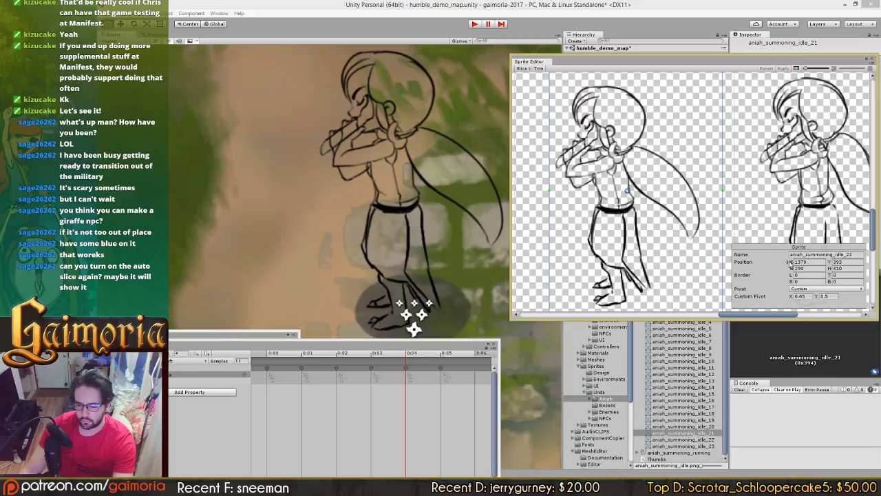
{"action": "left_click_drag", "start_coordinate": [789, 263], "coordinate": [788, 267]}
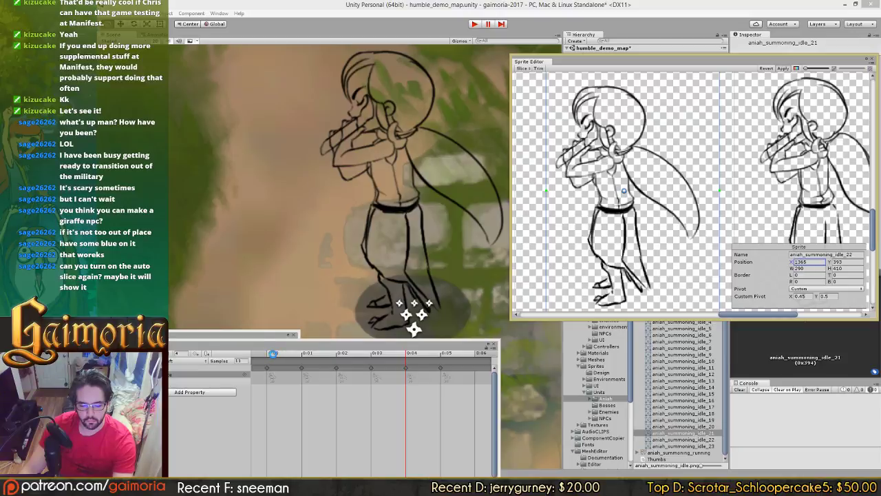
{"action": "left_click", "coordinate": [273, 354]}
{"action": "left_click", "coordinate": [422, 354]}
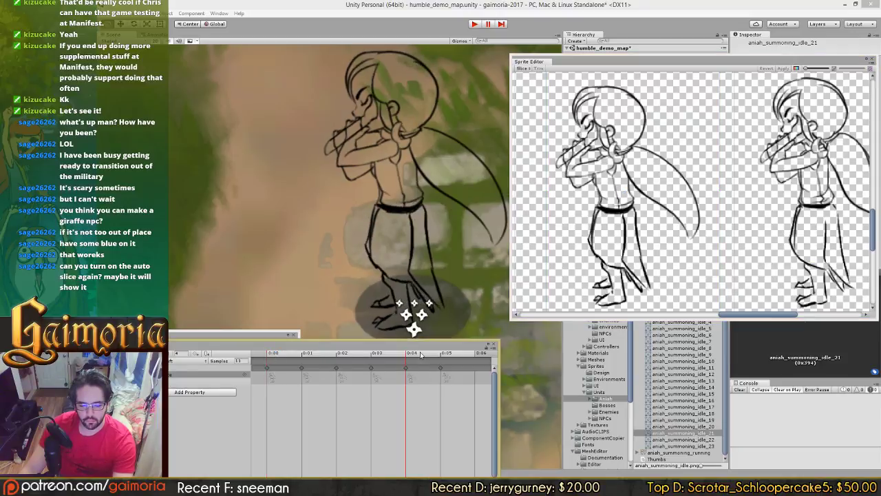
Step: Preview the frame at 0:05, set the aniah_summoning_idle_23 slice's X position to 1695 and apply it
{"action": "left_click", "coordinate": [446, 353]}
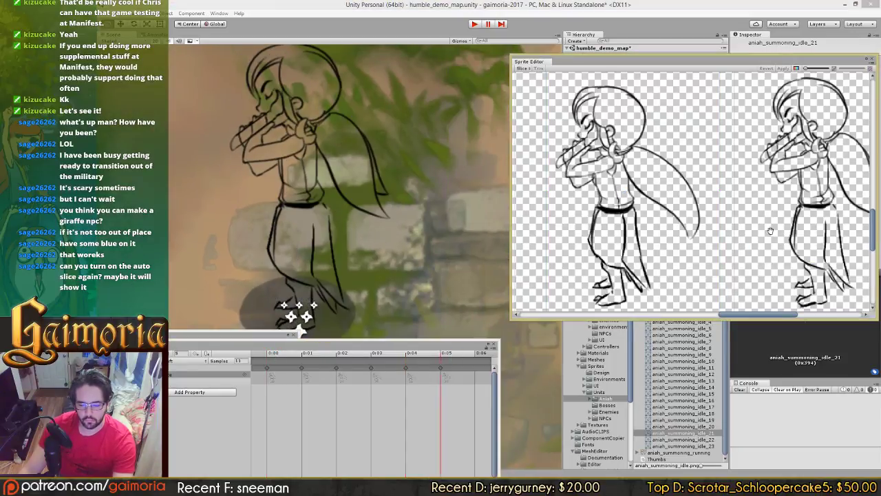
{"action": "middle_click_drag", "start_coordinate": [770, 231], "coordinate": [585, 238]}
{"action": "left_click", "coordinate": [686, 252]}
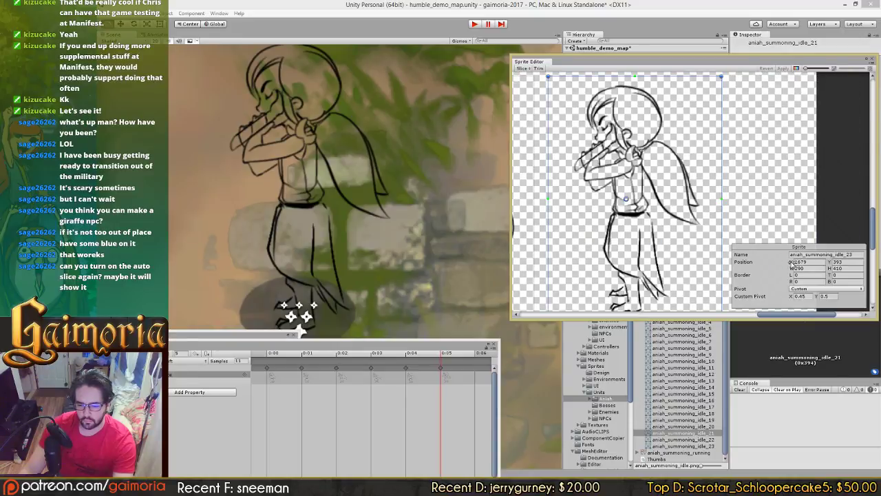
{"action": "left_click_drag", "start_coordinate": [791, 262], "coordinate": [800, 264]}
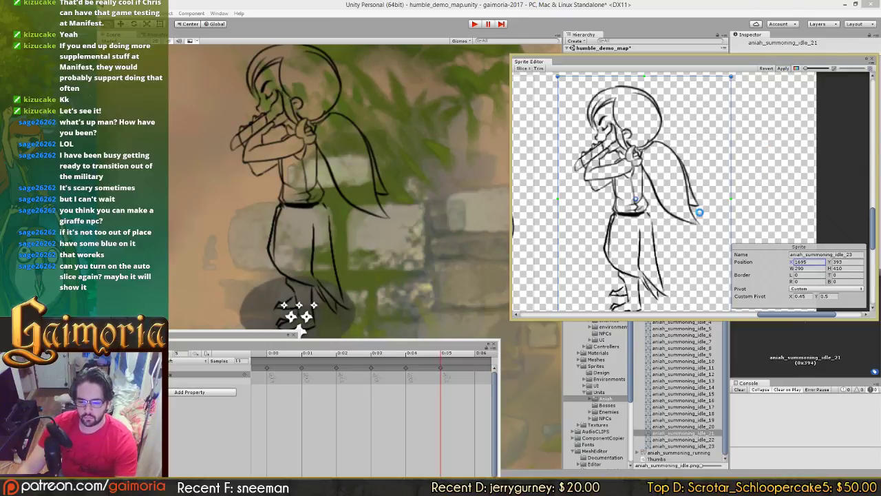
{"action": "left_click", "coordinate": [699, 213]}
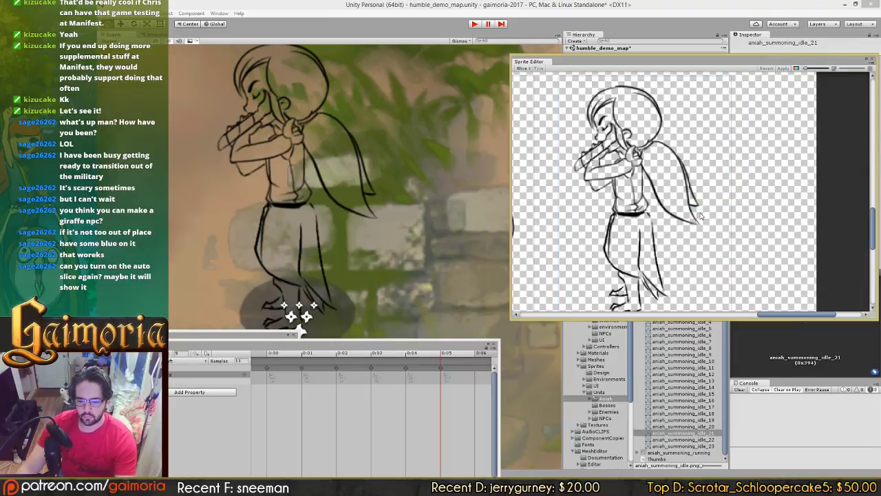
Step: Compare the frames at 0:00 and 0:05, set the aniah_summoning_idle_23 slice's X position to 1700, apply it and recheck
{"action": "left_click", "coordinate": [274, 357]}
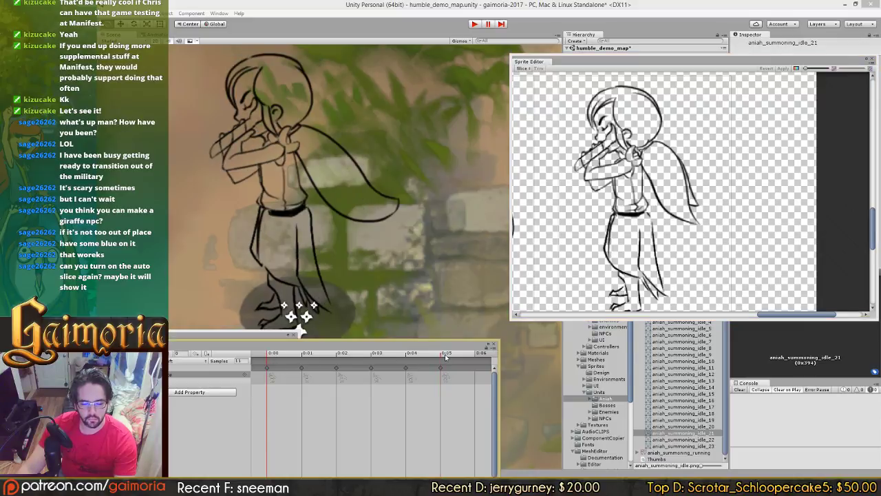
{"action": "left_click", "coordinate": [444, 356]}
{"action": "left_click", "coordinate": [287, 354]}
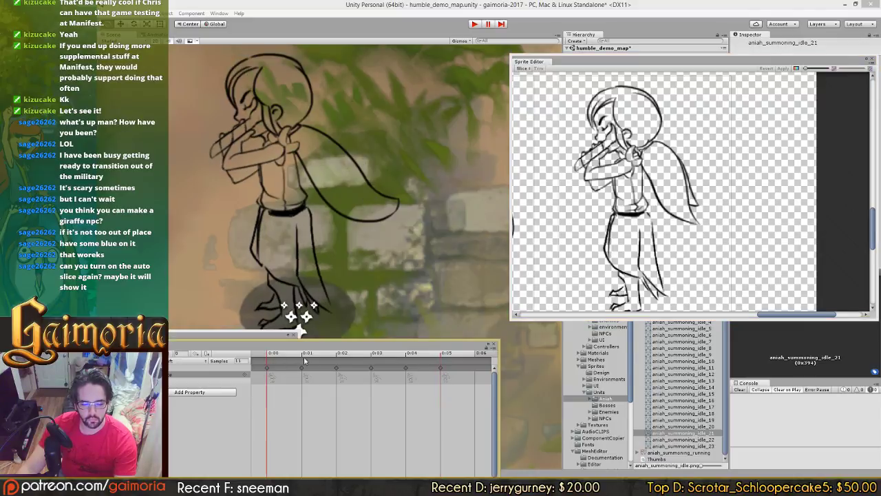
{"action": "left_click", "coordinate": [456, 355]}
{"action": "left_click", "coordinate": [624, 295]}
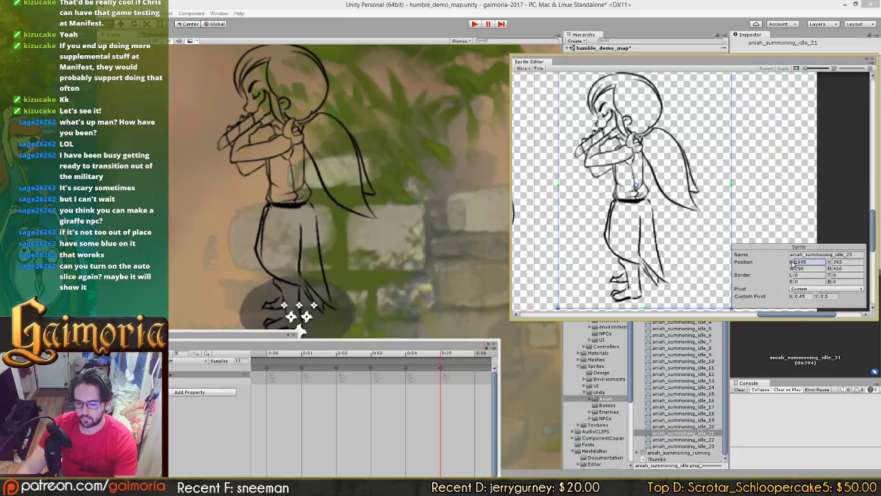
{"action": "left_click_drag", "start_coordinate": [792, 263], "coordinate": [795, 262]}
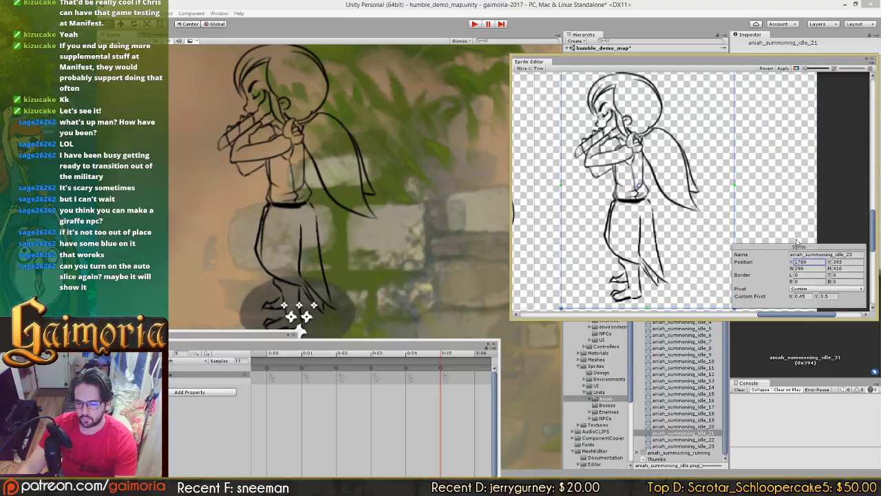
{"action": "left_click", "coordinate": [781, 69]}
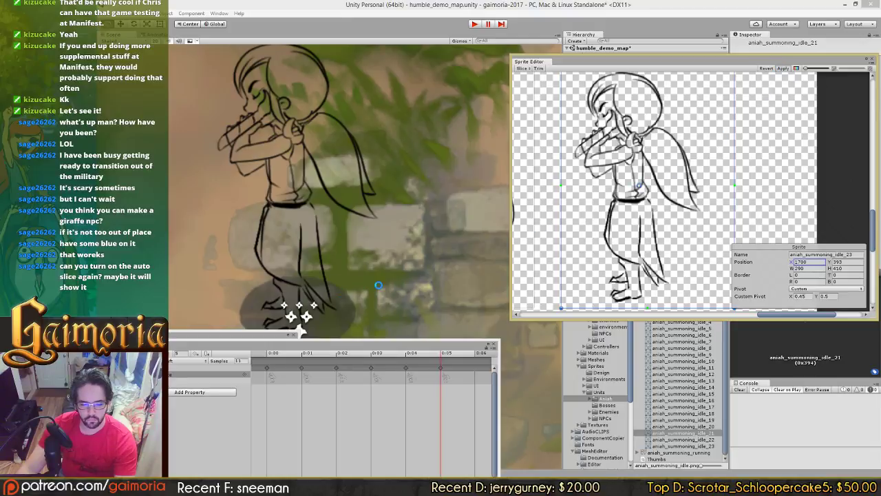
{"action": "left_click", "coordinate": [272, 354]}
{"action": "left_click", "coordinate": [448, 354]}
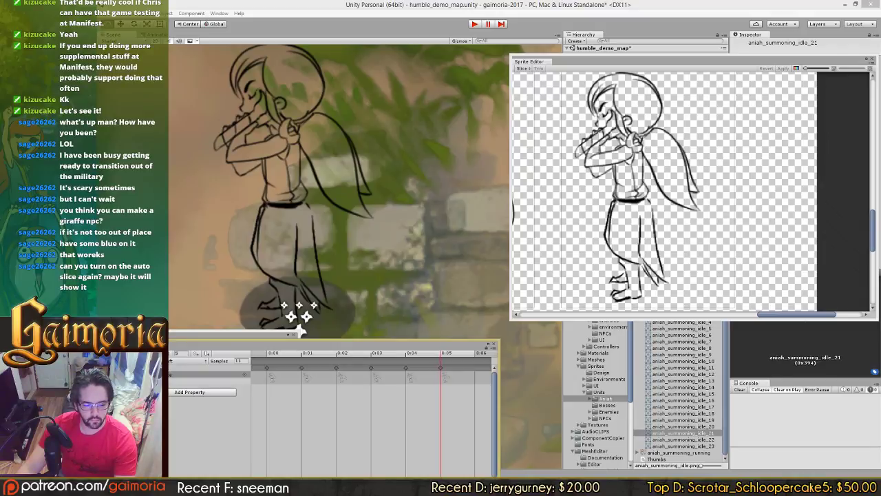
Step: Set the animation clip's sample rate to 8 and play it back on Aniah in the scene, stopping after review
{"action": "left_click", "coordinate": [241, 362]}
{"action": "type", "text": "8"}
{"action": "key", "text": "Return"}
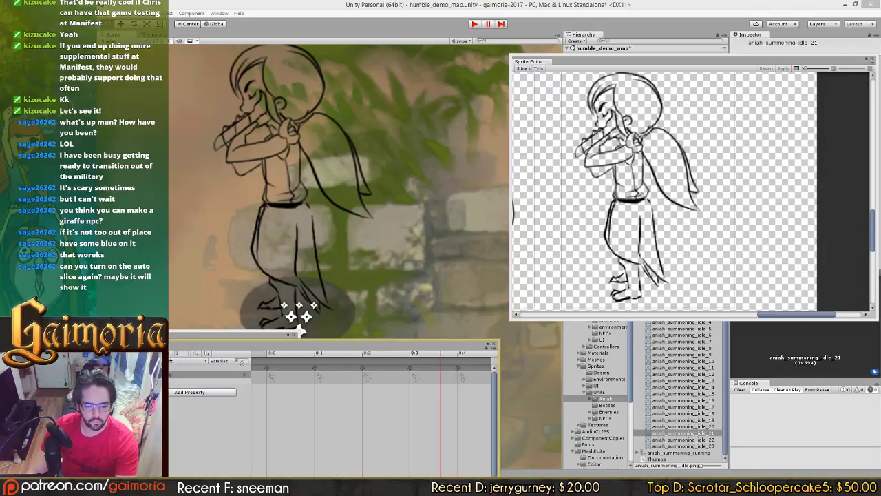
{"action": "key", "text": "space"}
{"action": "scroll", "coordinate": [328, 236], "scroll_direction": "down", "scroll_amount": 6}
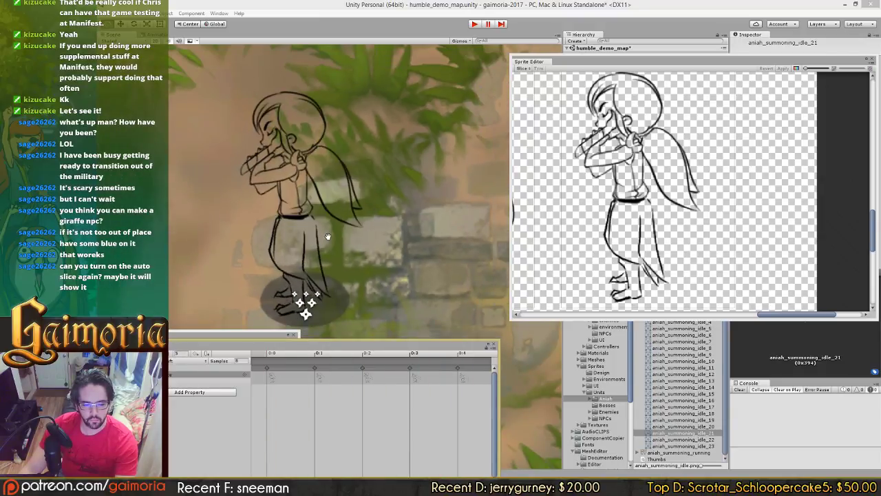
{"action": "scroll", "coordinate": [328, 236], "scroll_direction": "down", "scroll_amount": 5}
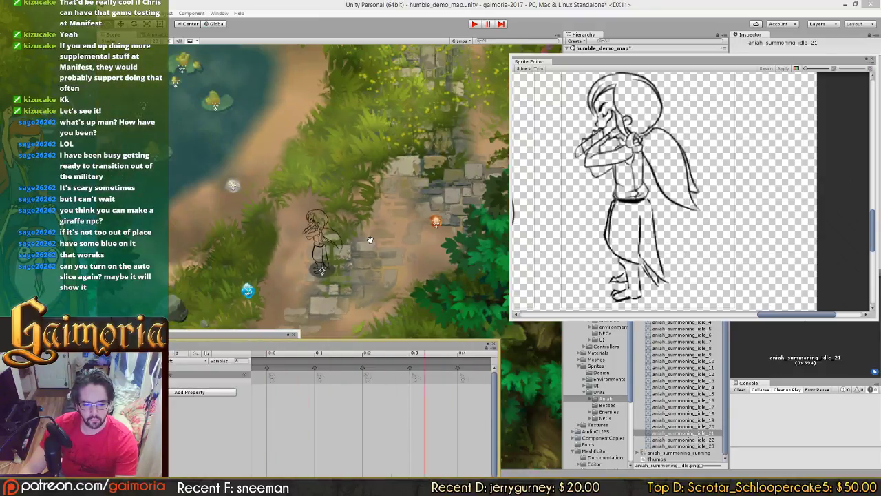
{"action": "scroll", "coordinate": [369, 240], "scroll_direction": "down", "scroll_amount": 2}
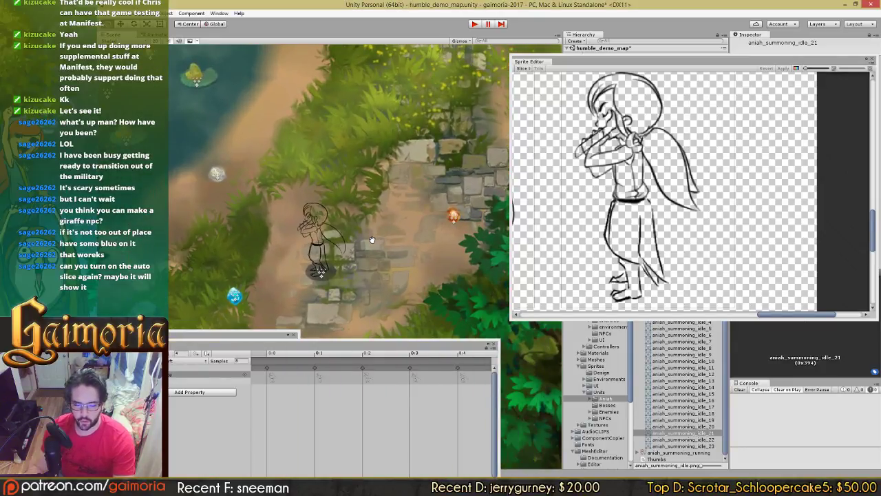
{"action": "left_click_drag", "start_coordinate": [361, 149], "coordinate": [374, 150]}
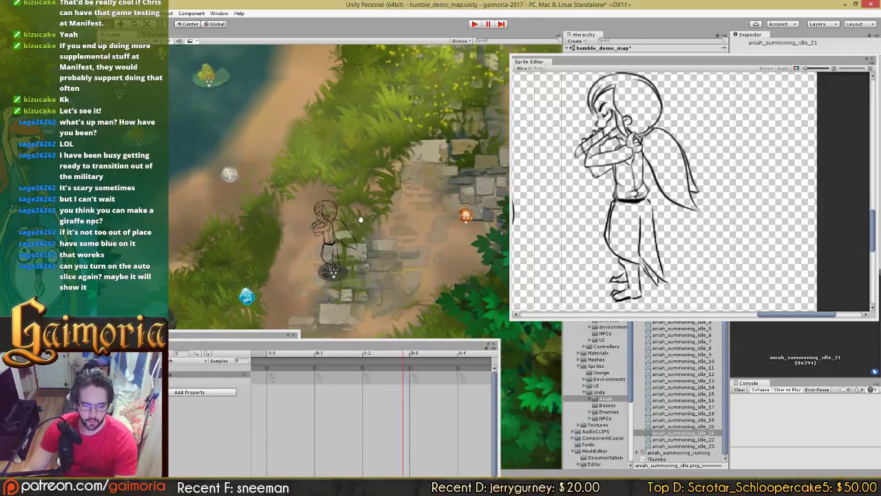
{"action": "left_click", "coordinate": [144, 353]}
{"action": "left_click_drag", "start_coordinate": [305, 208], "coordinate": [321, 207]}
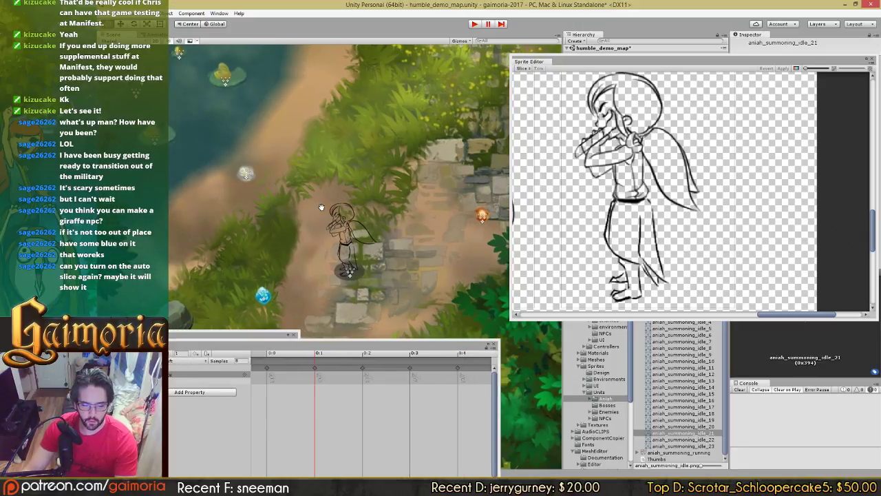
Step: Save the humble_demo_map scene and close the Sprite Editor
{"action": "key", "text": "ctrl+s"}
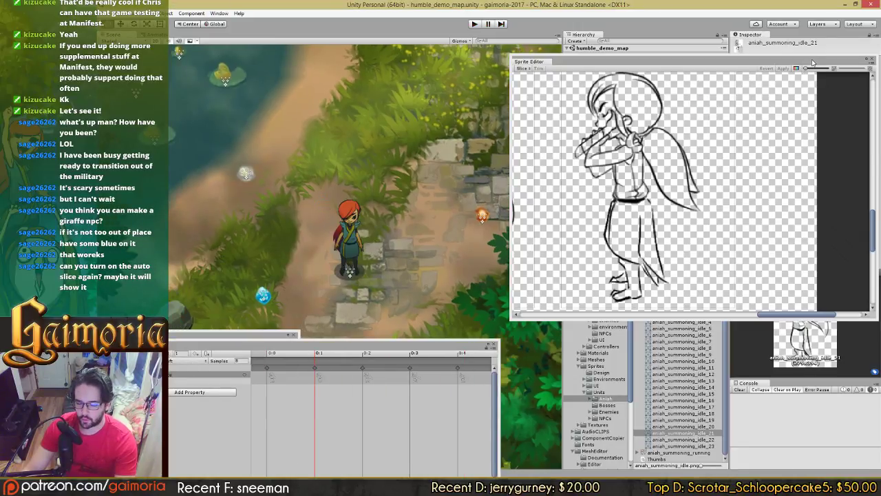
{"action": "left_click_drag", "start_coordinate": [813, 63], "coordinate": [535, 172]}
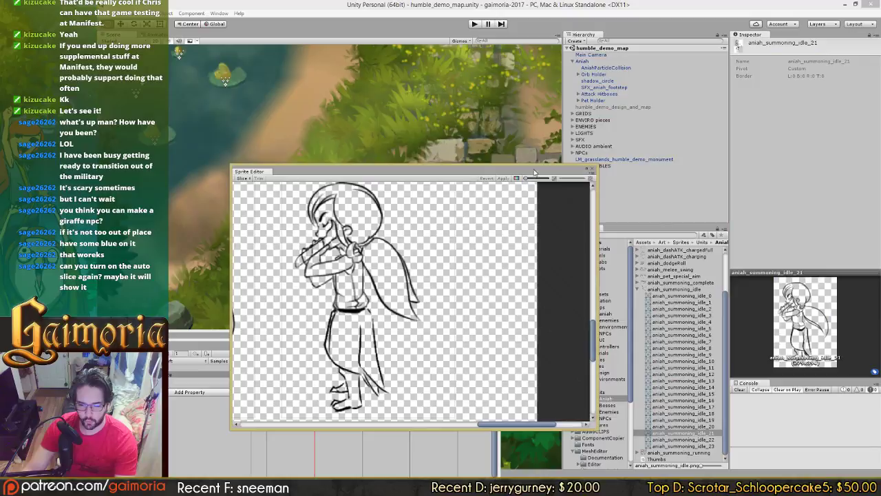
{"action": "left_click", "coordinate": [591, 170]}
Step: Run the game in play mode and maximize the game view to test Aniah's animation
{"action": "left_click", "coordinate": [474, 24]}
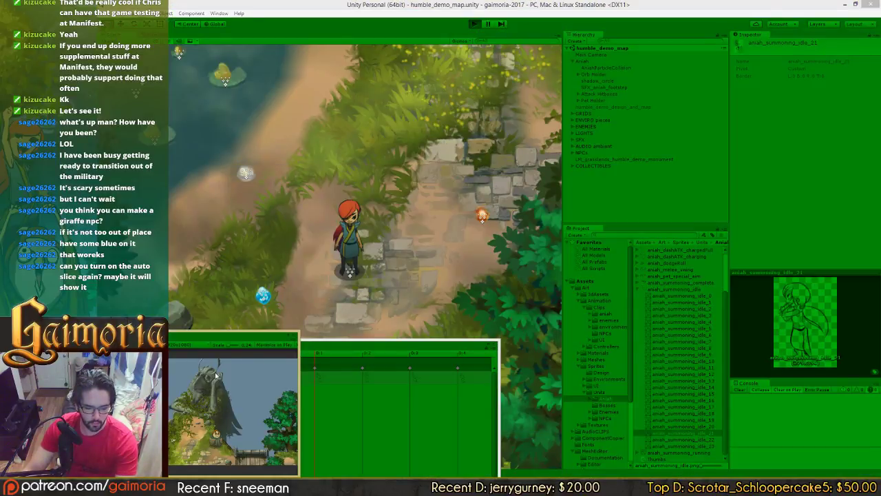
{"action": "left_click", "coordinate": [289, 336]}
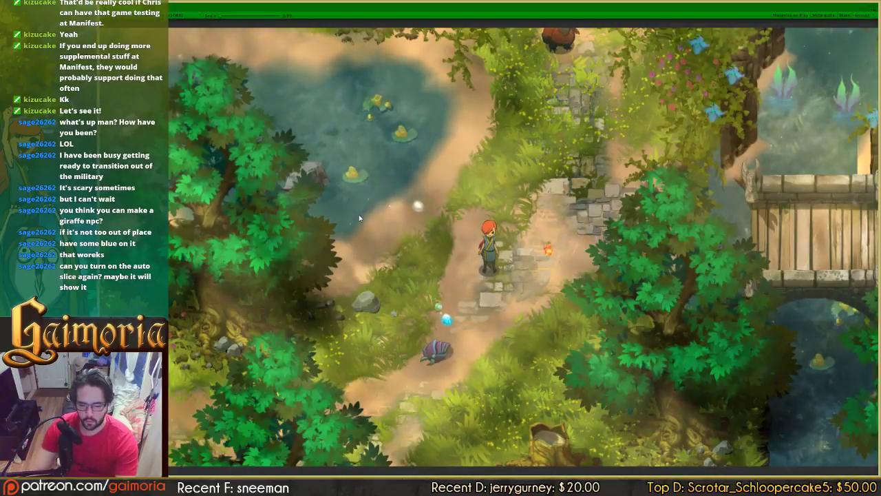
Step: Test the summoning state in play mode by moving Aniah in all four directions around the stone path
{"action": "key", "text": "space"}
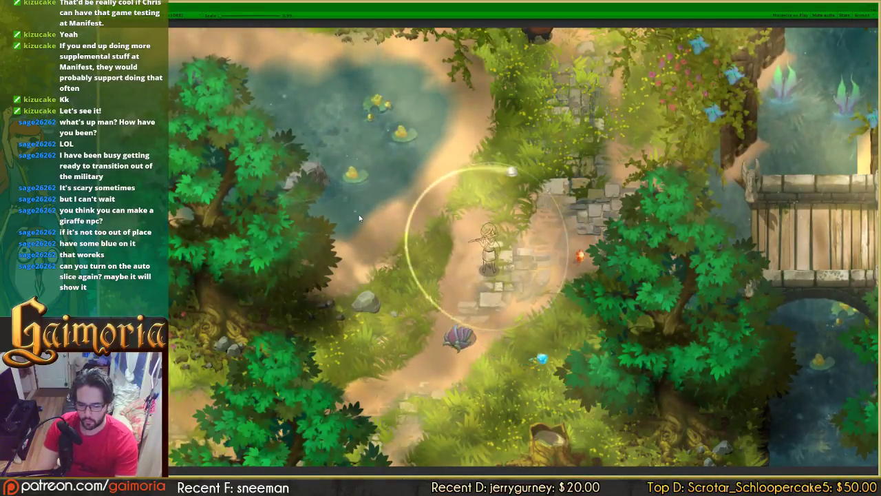
{"action": "key", "text": "w"}
{"action": "key", "text": "d"}
{"action": "key", "text": "s"}
{"action": "key", "text": "a"}
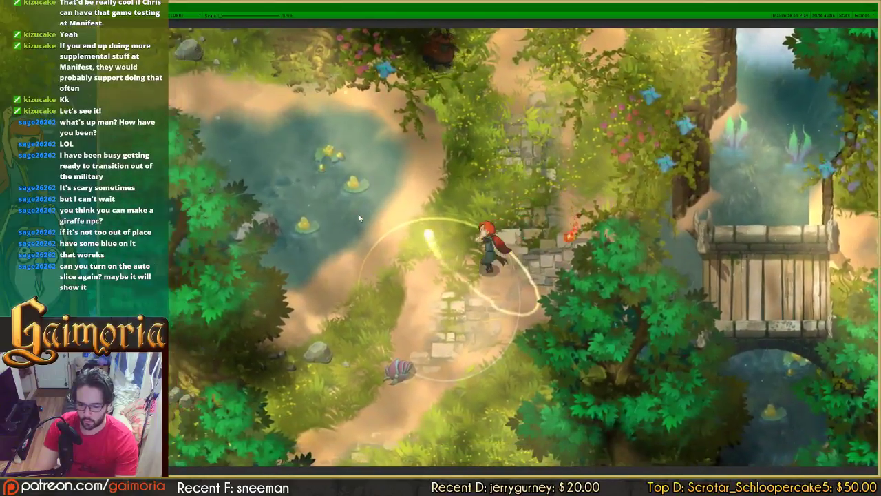
{"action": "key", "text": "space"}
{"action": "key", "text": "w"}
{"action": "key", "text": "d"}
{"action": "key", "text": "s"}
{"action": "key", "text": "a"}
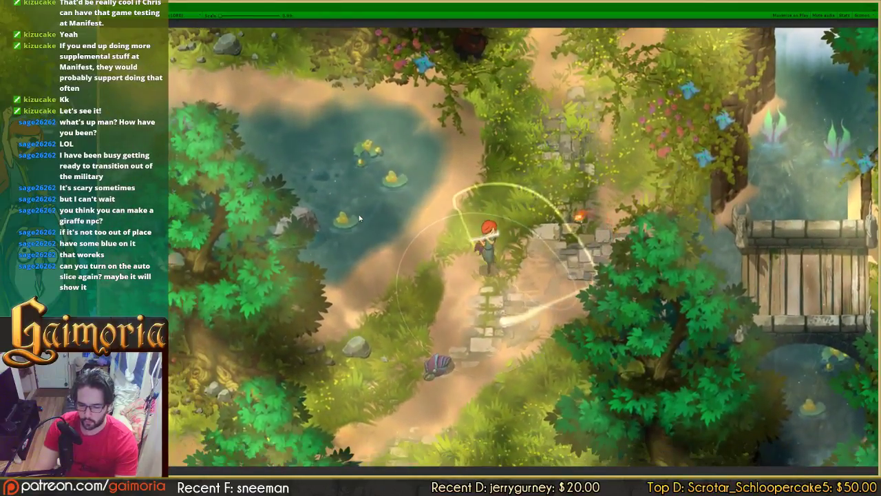
{"action": "key", "text": "d"}
{"action": "key", "text": "d"}
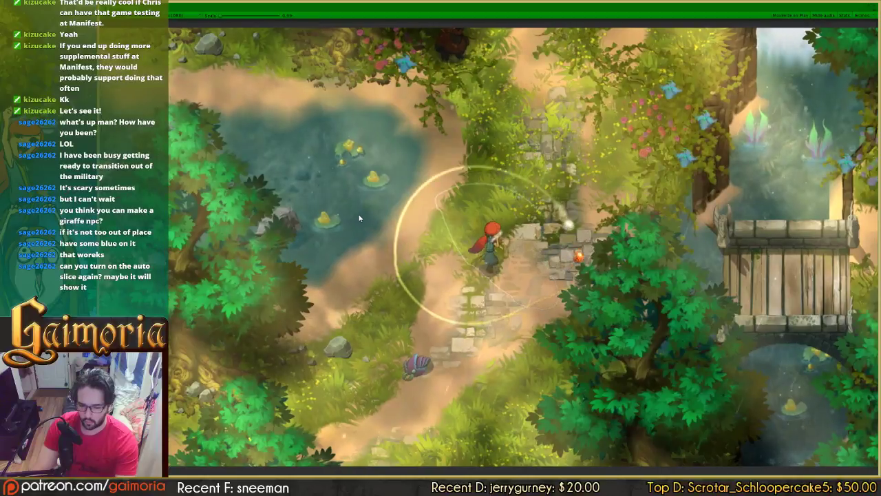
Step: Walk Aniah south in short bursts toward the tree stump to check the transition between the summoning run and idle sprites
{"action": "key", "text": "s"}
{"action": "key", "text": "s"}
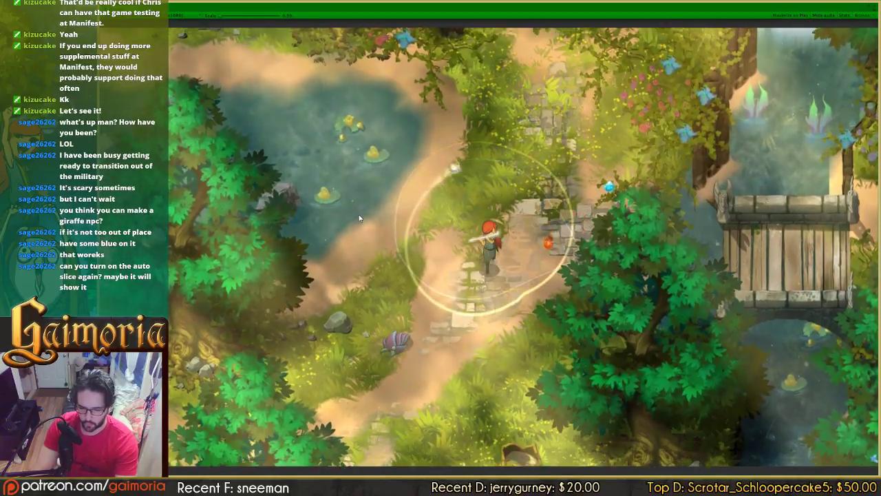
{"action": "key", "text": "s"}
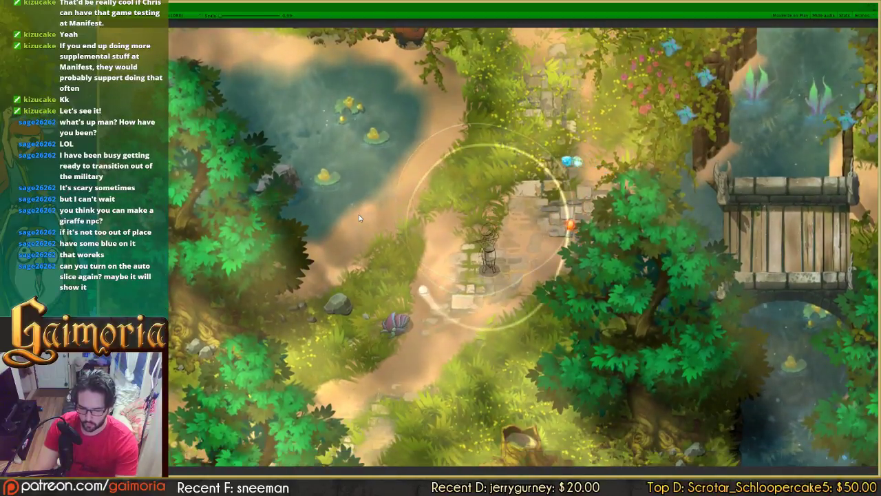
{"action": "key", "text": "s"}
{"action": "key", "text": "s"}
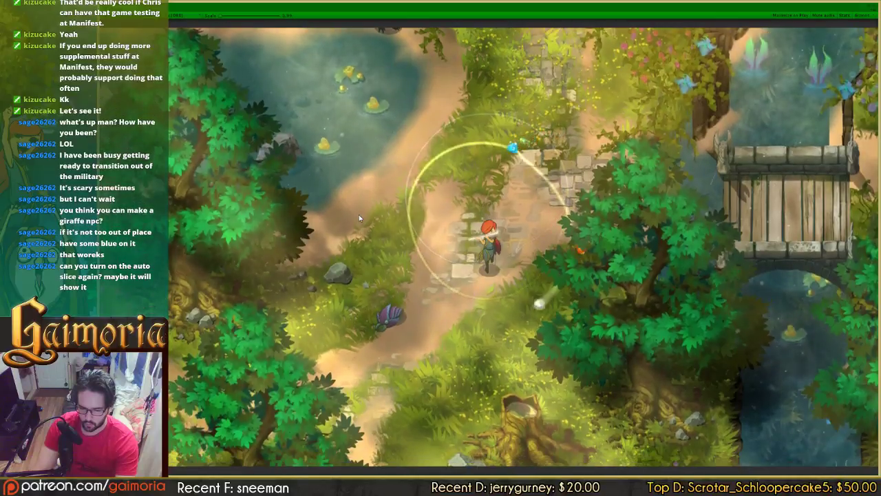
{"action": "key", "text": "s"}
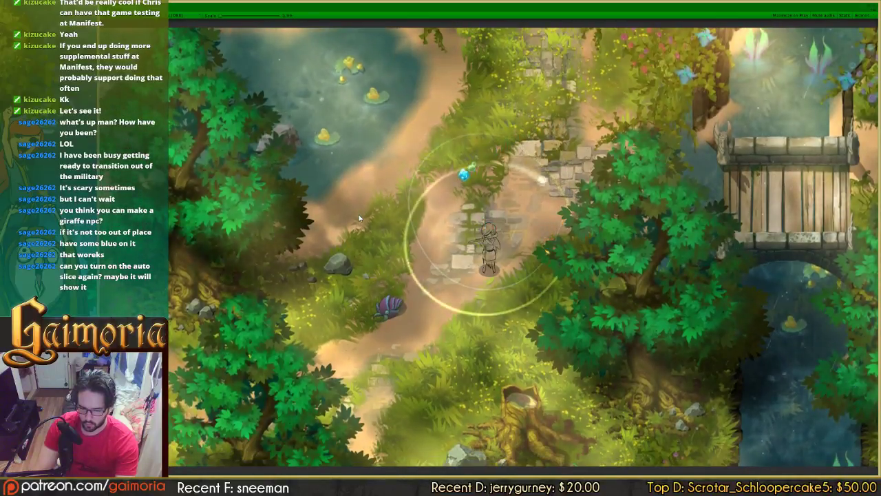
{"action": "key", "text": "s"}
{"action": "key", "text": "s"}
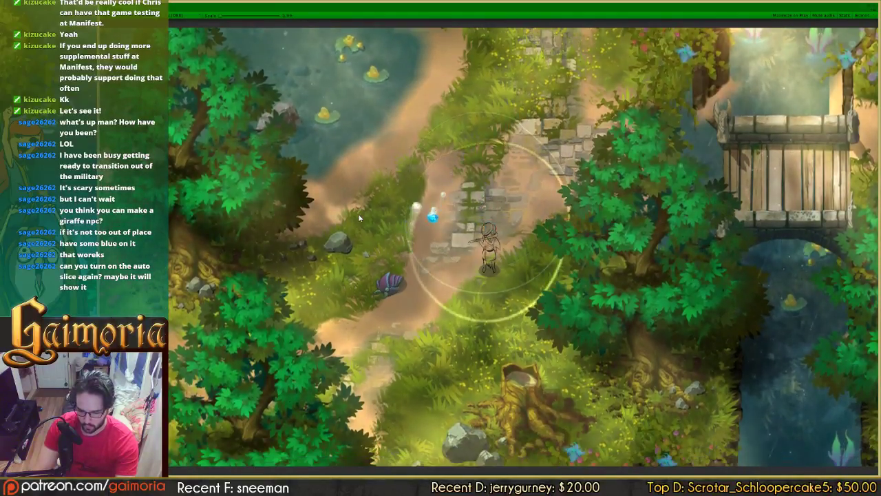
{"action": "key", "text": "s"}
{"action": "key", "text": "s"}
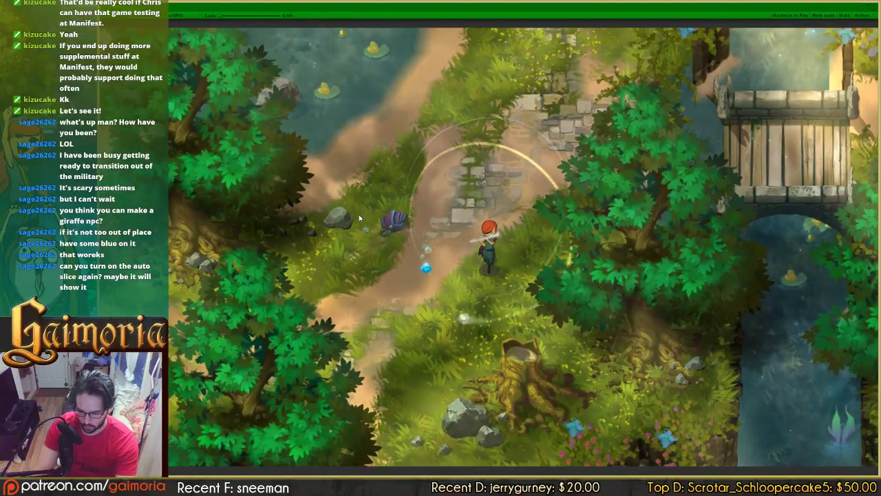
{"action": "key", "text": "s"}
{"action": "key", "text": "s"}
{"action": "key", "text": "s"}
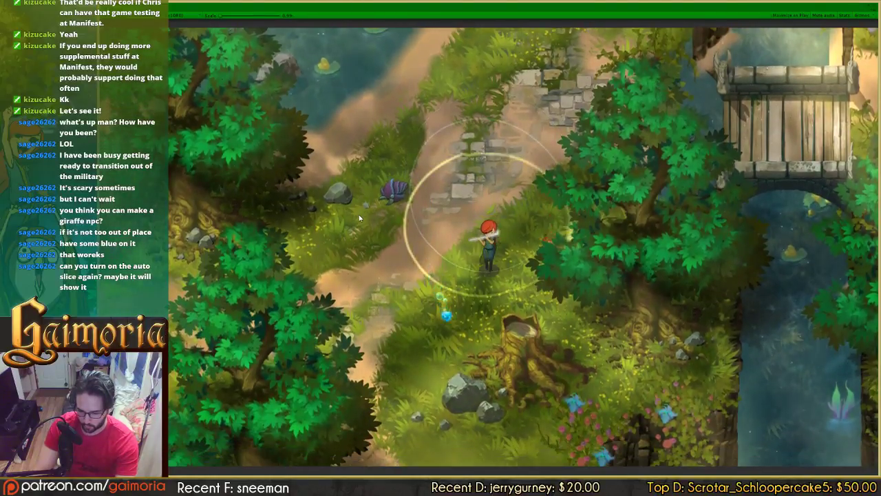
Step: Run Aniah north up the path and back south to the stump, stopping repeatedly to compare the idle pose with the run
{"action": "key", "text": "w"}
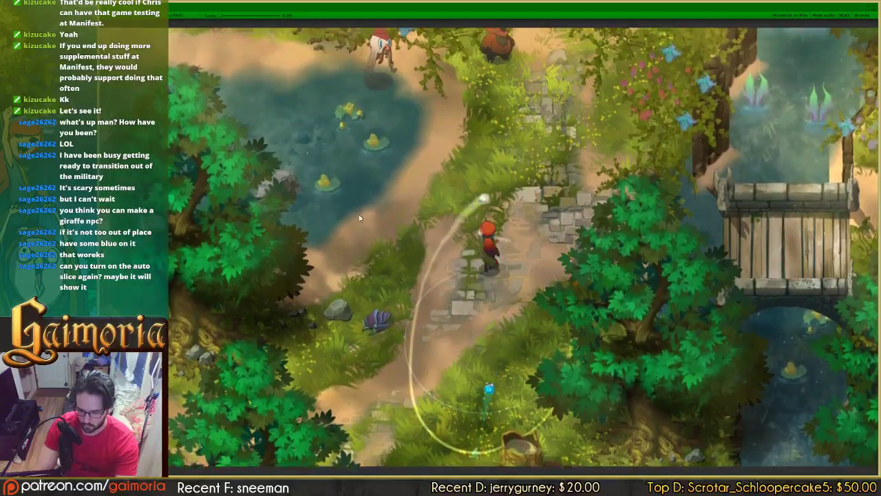
{"action": "key", "text": "s"}
{"action": "key", "text": "s"}
{"action": "key", "text": "s"}
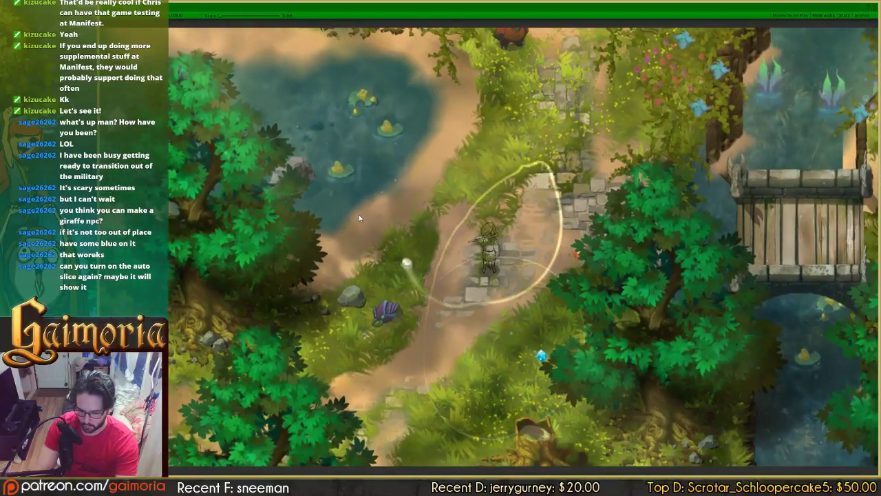
{"action": "key", "text": "s"}
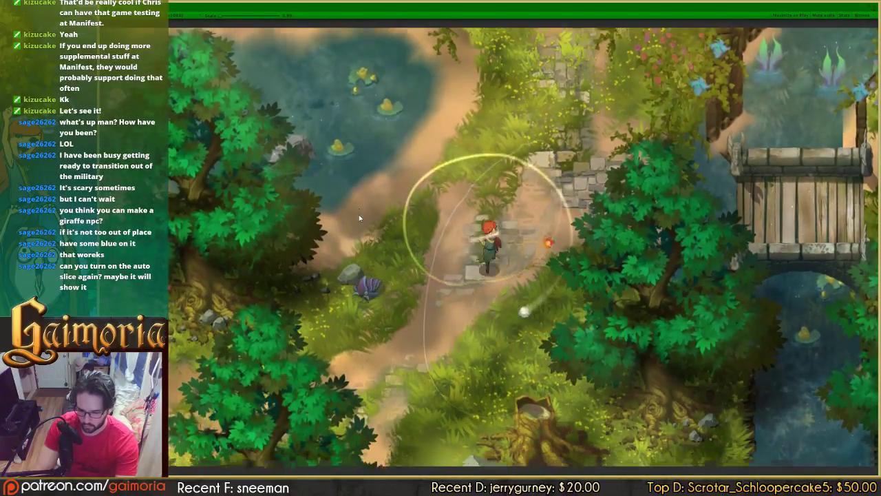
{"action": "key", "text": "s"}
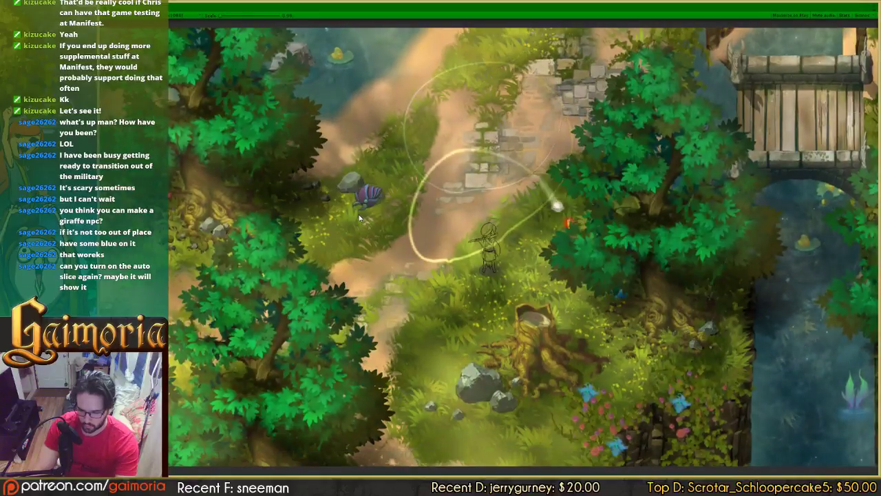
{"action": "key", "text": "s"}
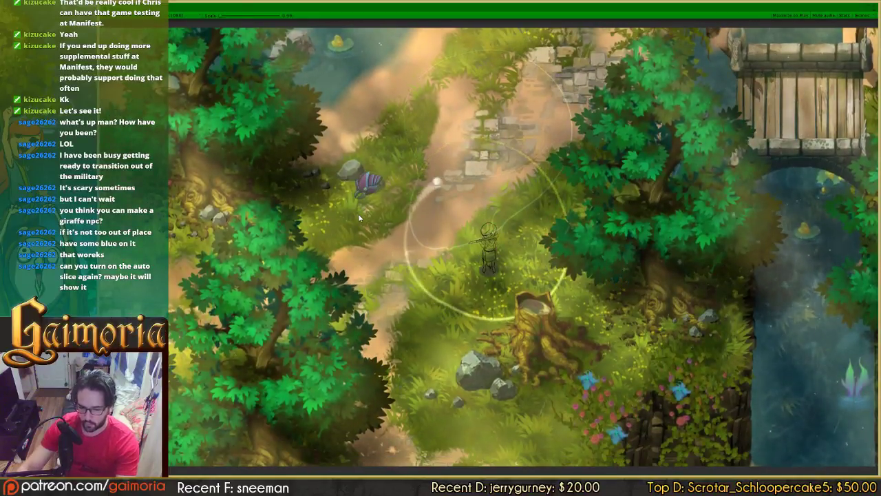
Step: End the play test and set the aniah_summoning_idle sprite sheet's Pixels Per Unit to 265
{"action": "left_click", "coordinate": [873, 3]}
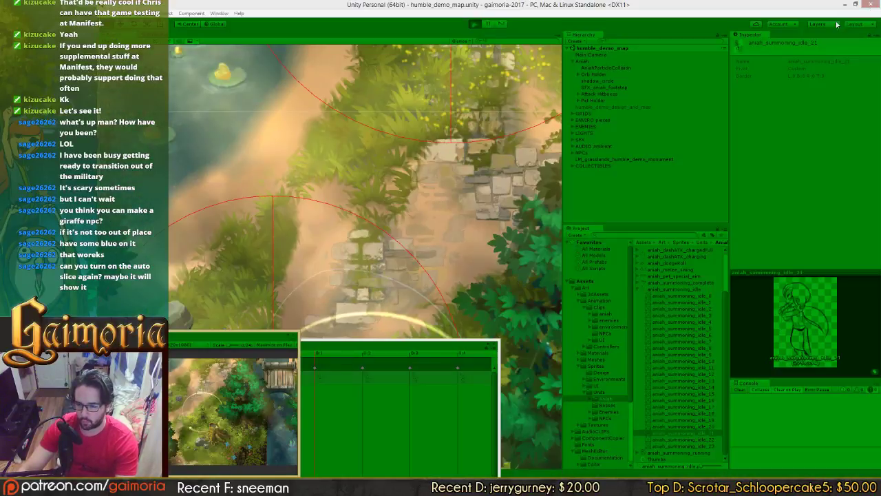
{"action": "left_click", "coordinate": [476, 26]}
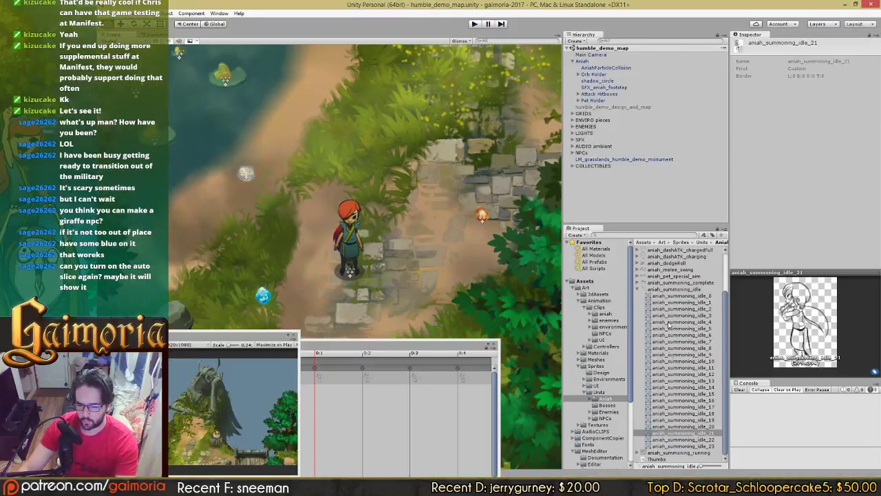
{"action": "left_click", "coordinate": [689, 291]}
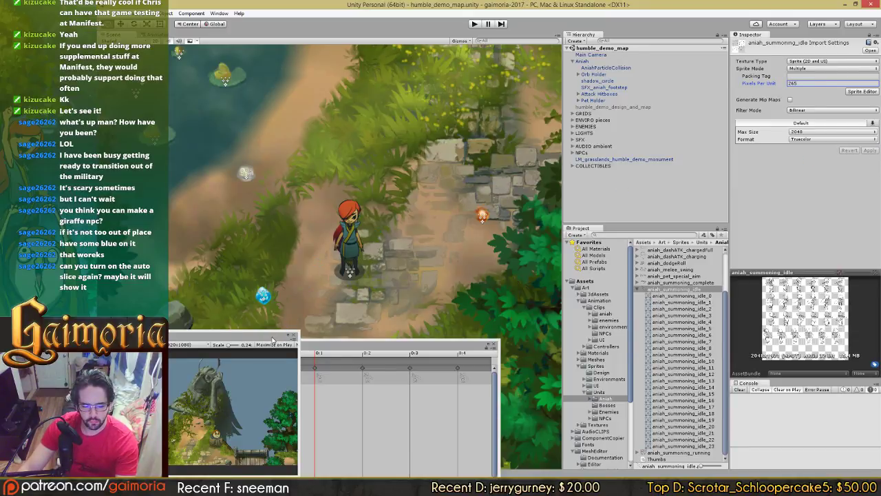
Step: Replay the scene in a maximized Game view and walk Aniah south in short bursts to check the summoning idle scale
{"action": "left_click", "coordinate": [474, 24]}
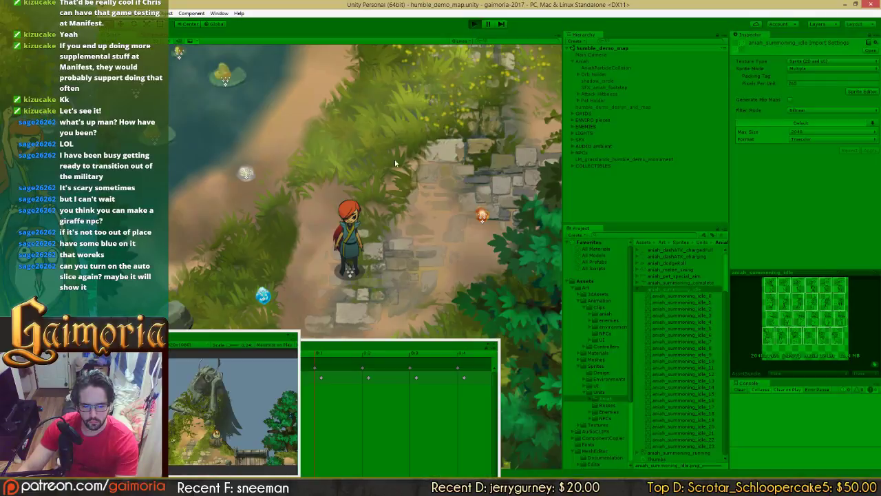
{"action": "left_click", "coordinate": [269, 383]}
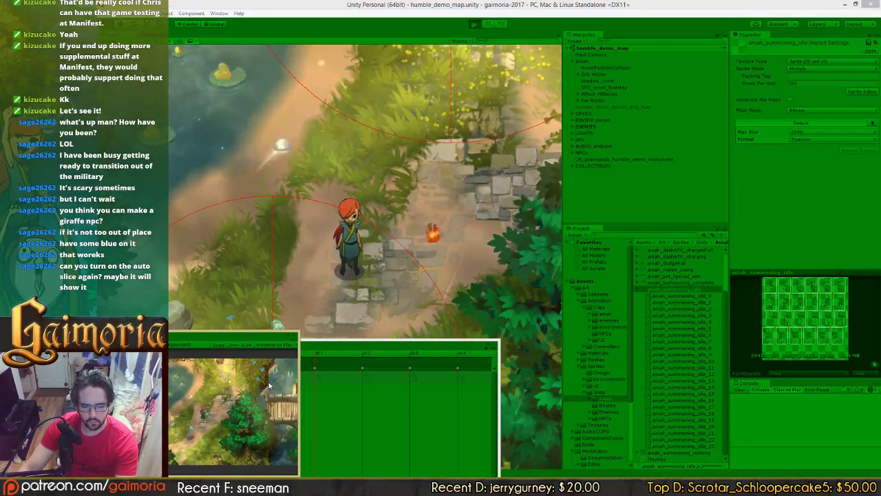
{"action": "left_click", "coordinate": [289, 336]}
{"action": "key", "text": "s"}
{"action": "key", "text": "s"}
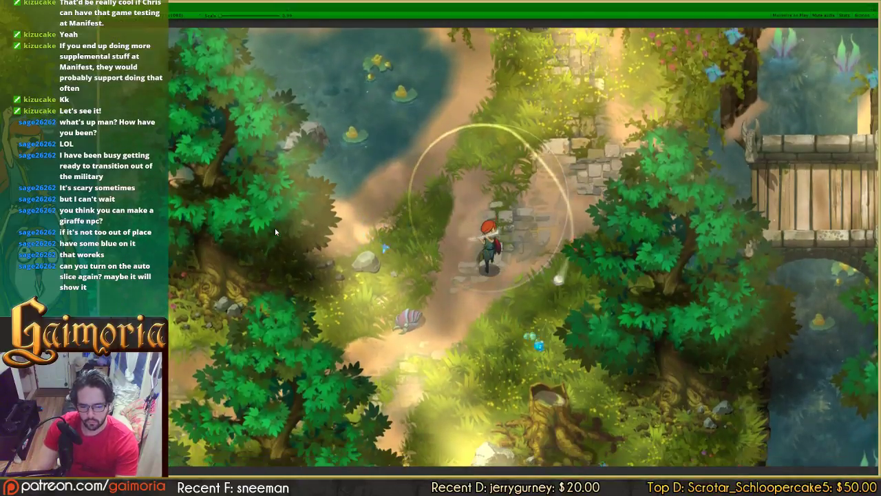
{"action": "key", "text": "s"}
{"action": "key", "text": "s"}
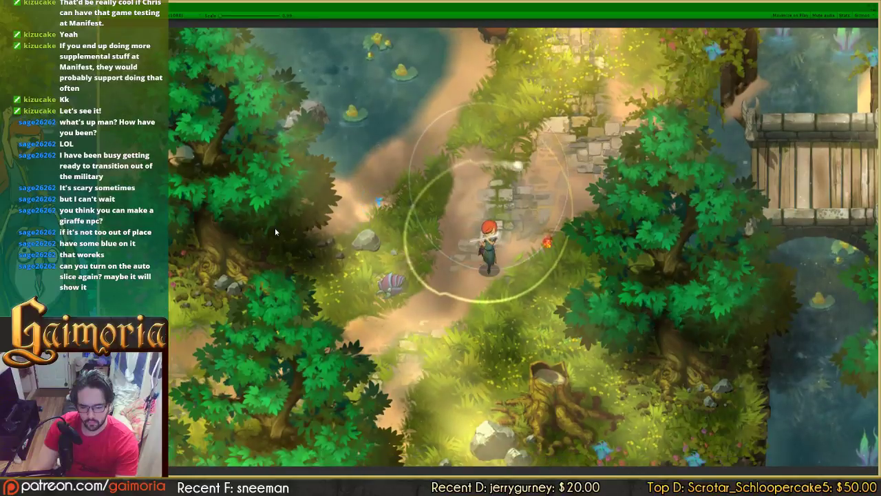
{"action": "key", "text": "s"}
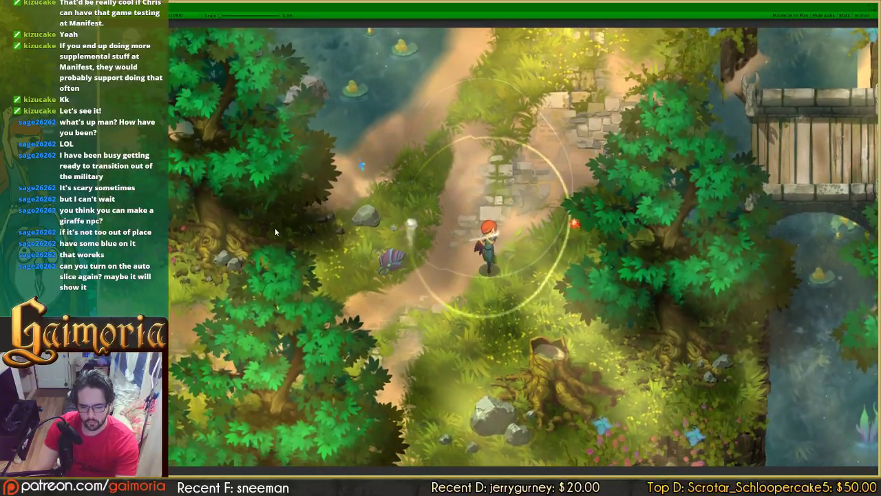
Step: Move Aniah east, west and north beside the pond to check the summoning idle sprite in each direction
{"action": "key", "text": "d"}
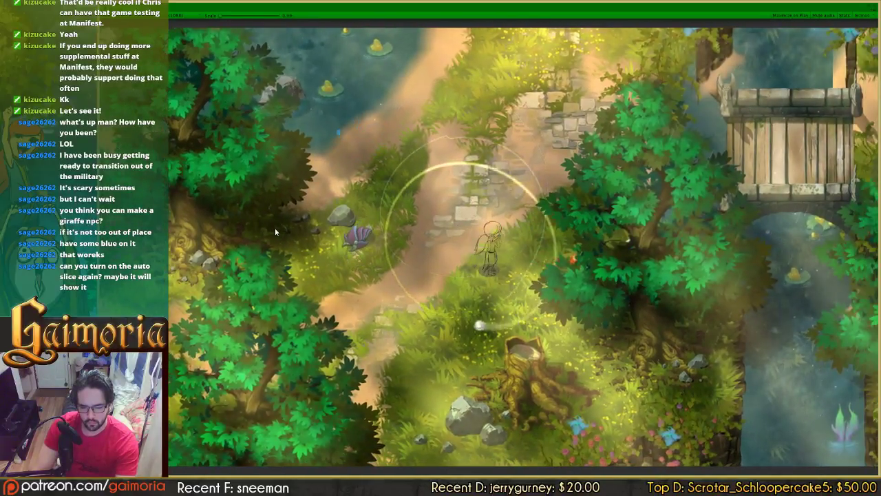
{"action": "key", "text": "a"}
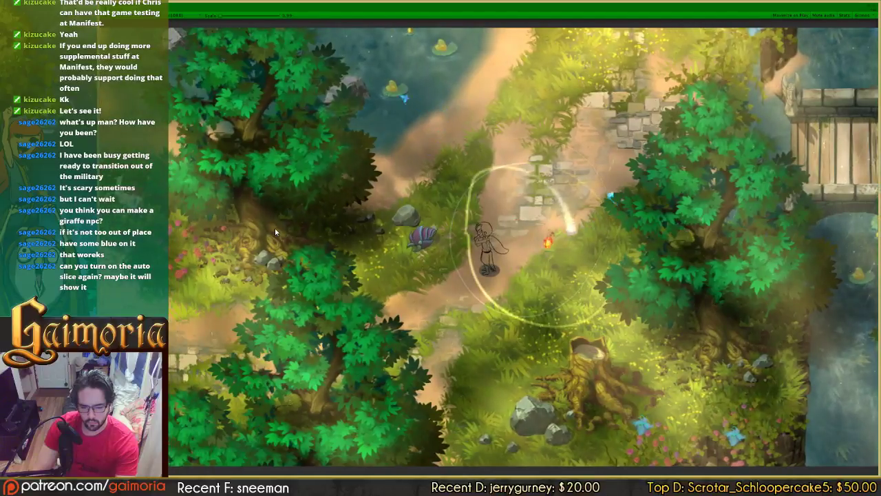
{"action": "key", "text": "w"}
{"action": "key", "text": "d"}
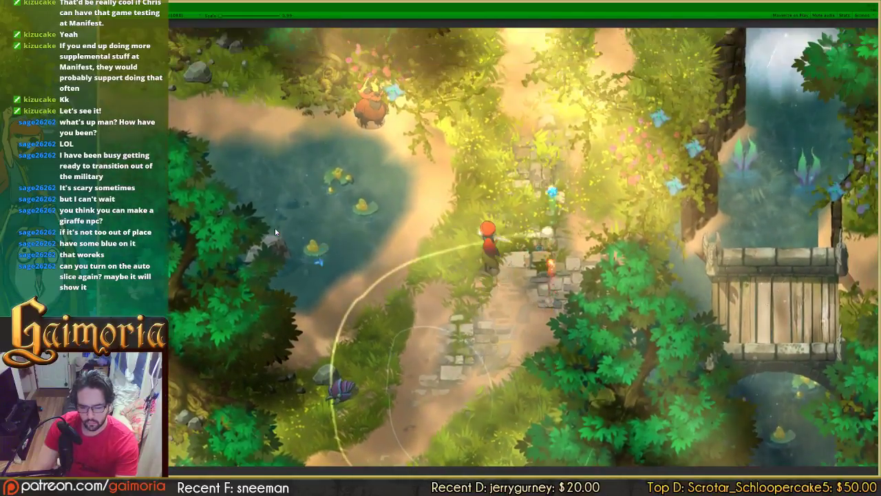
{"action": "left_click", "coordinate": [275, 230]}
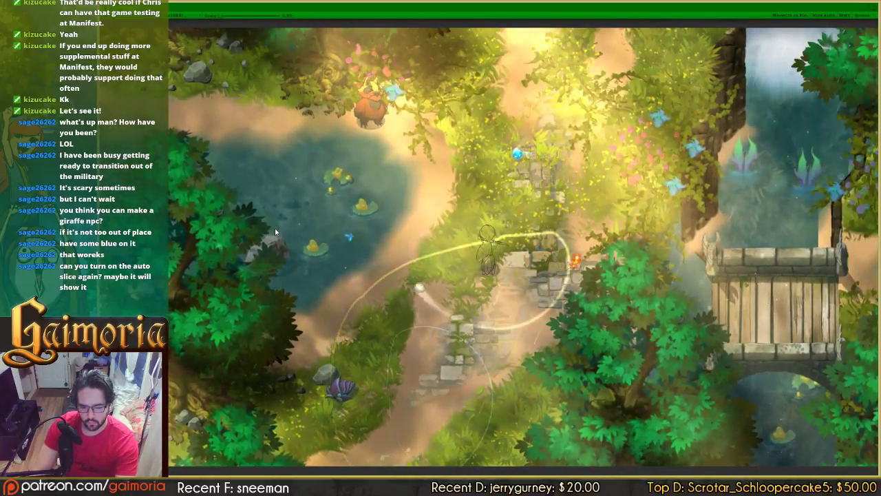
Step: Walk Aniah north past the pond and east through the flowers to the cliff edge, pausing to inspect the summoning idle
{"action": "key", "text": "w"}
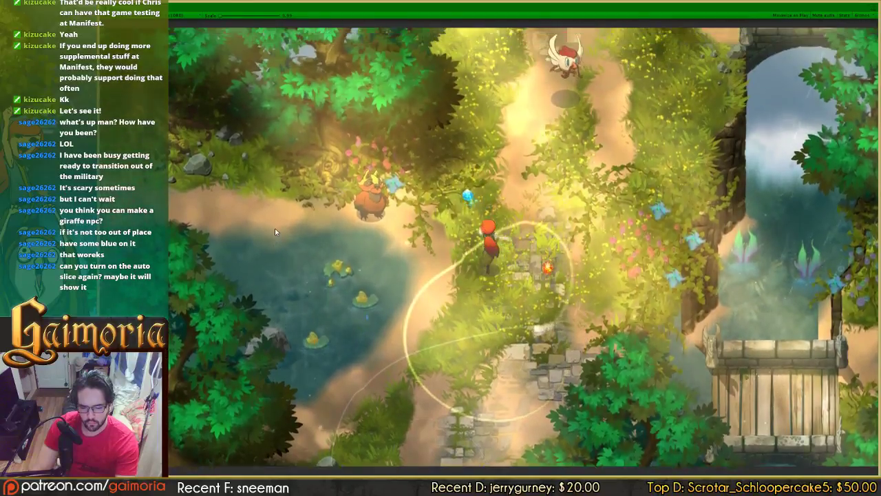
{"action": "key", "text": "w"}
{"action": "key", "text": "w"}
{"action": "key", "text": "d"}
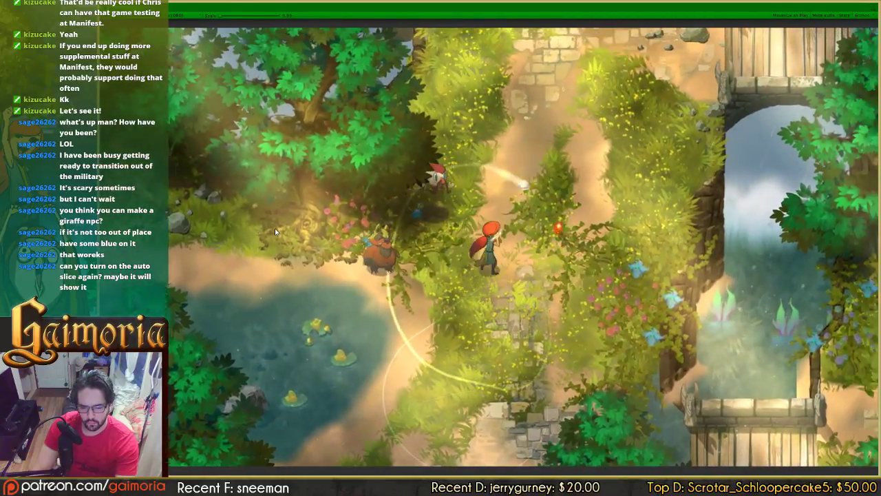
{"action": "key", "text": "d"}
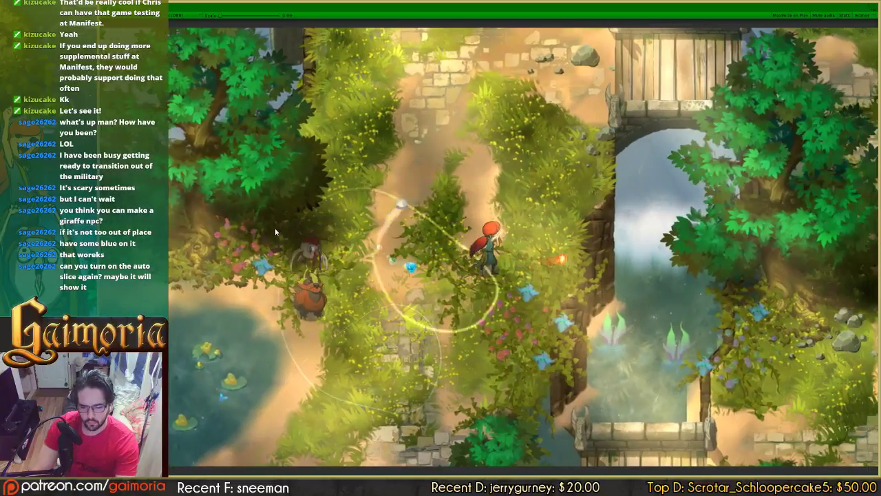
{"action": "key", "text": "d"}
{"action": "key", "text": "d"}
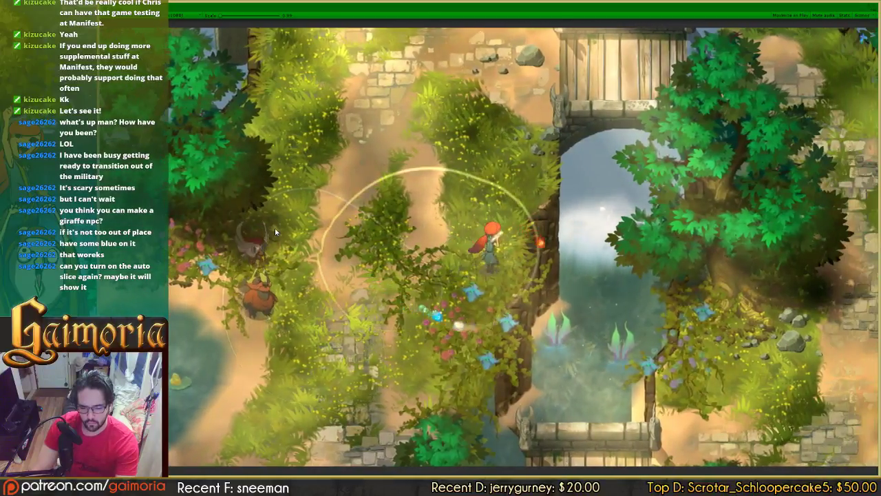
{"action": "key", "text": "d"}
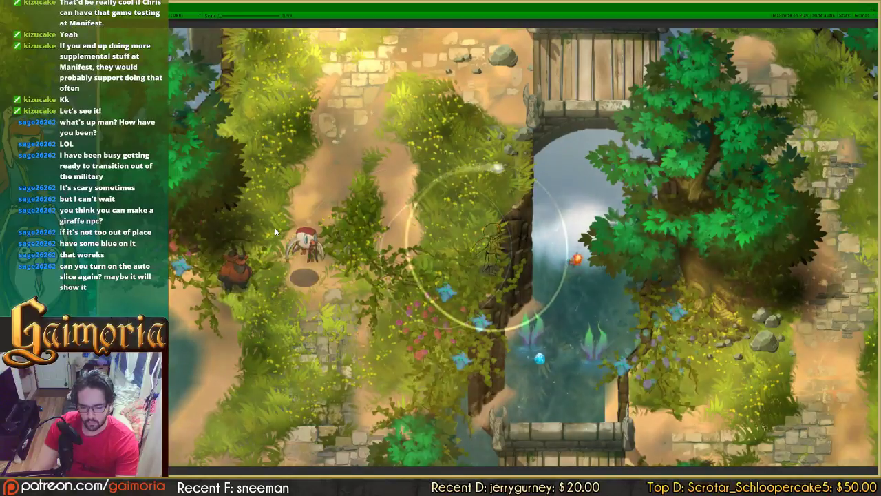
Step: Move Aniah north to the upper wooden bridge and stop facing south near the owl character to view the idle animation
{"action": "key", "text": "w"}
{"action": "key", "text": "w"}
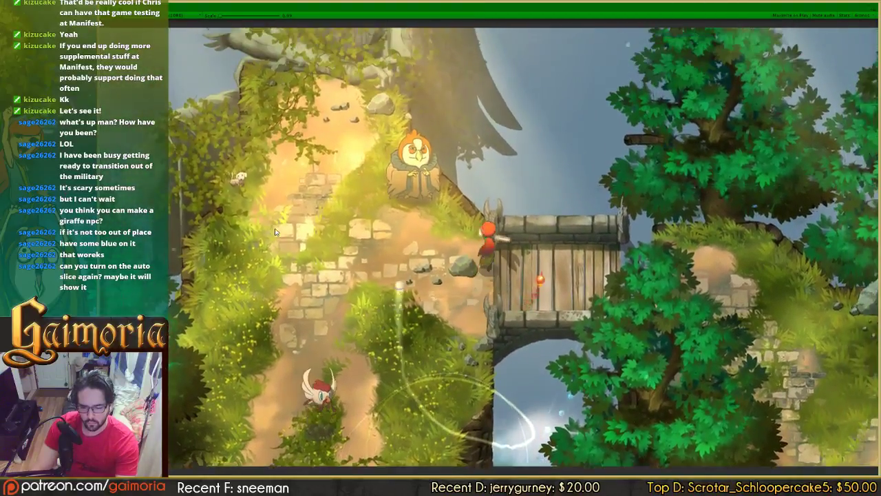
{"action": "key", "text": "s"}
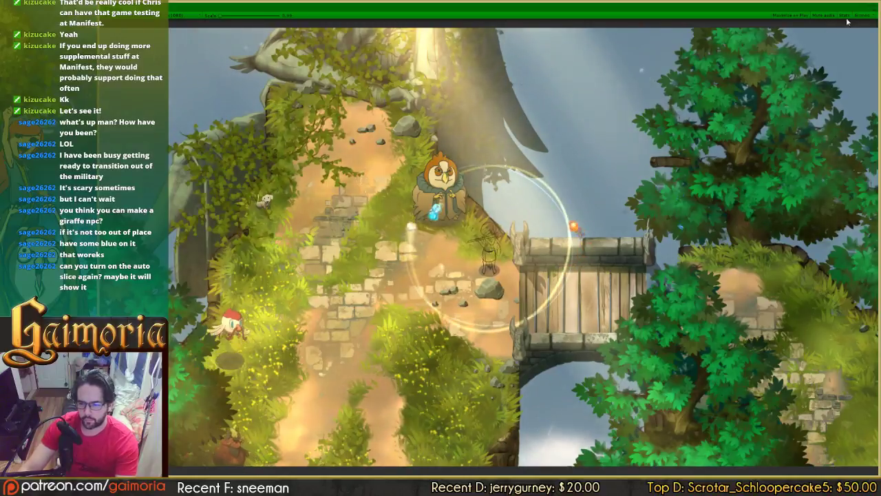
Step: Stop the maximized play-test and open the aniah_summoning_idle sprite sheet in the Sprite Editor
{"action": "left_click", "coordinate": [870, 8]}
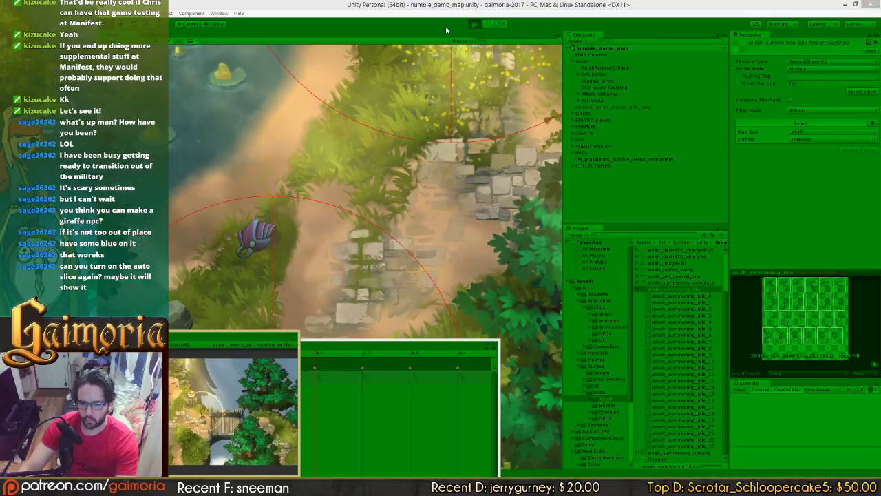
{"action": "left_click", "coordinate": [474, 26]}
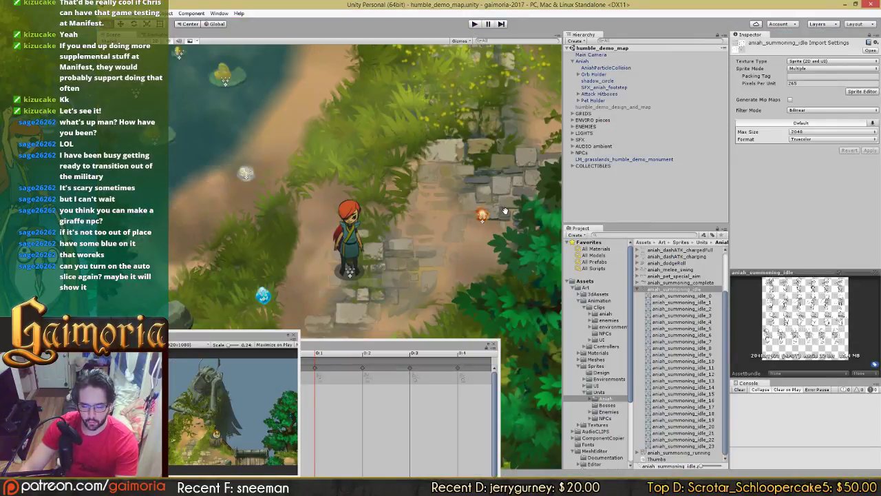
{"action": "left_click", "coordinate": [690, 282]}
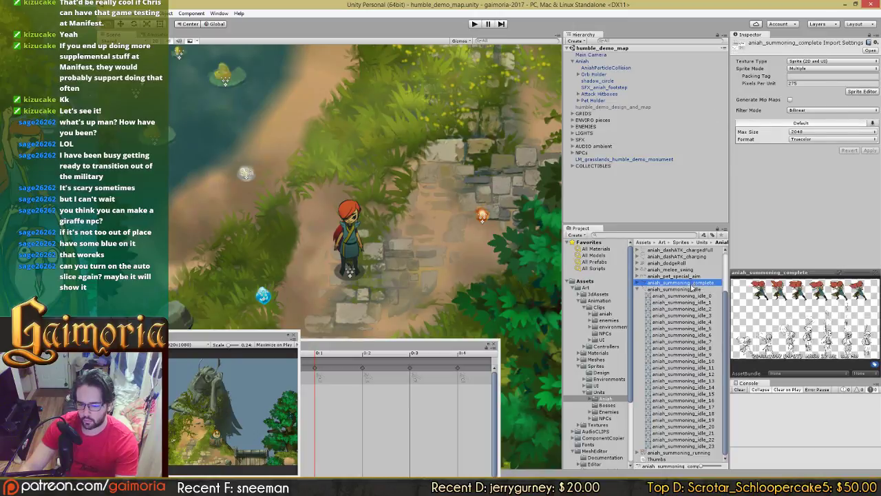
{"action": "left_click", "coordinate": [691, 290]}
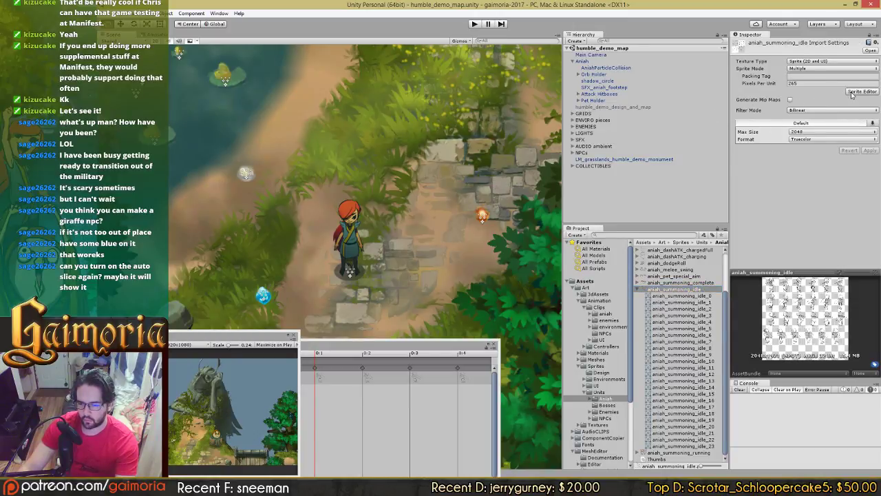
{"action": "left_click", "coordinate": [861, 92]}
Step: Set the custom pivot Y of the first sprite, aniah_summoning_idle_0, to 0.51, keeping pivot X at 0.57
{"action": "scroll", "coordinate": [376, 274], "scroll_direction": "up", "scroll_amount": 5}
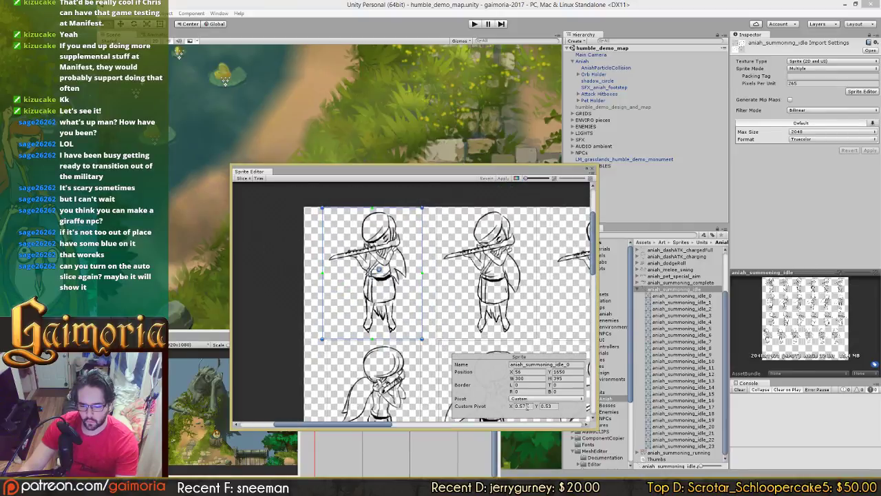
{"action": "type", "text": "55"}
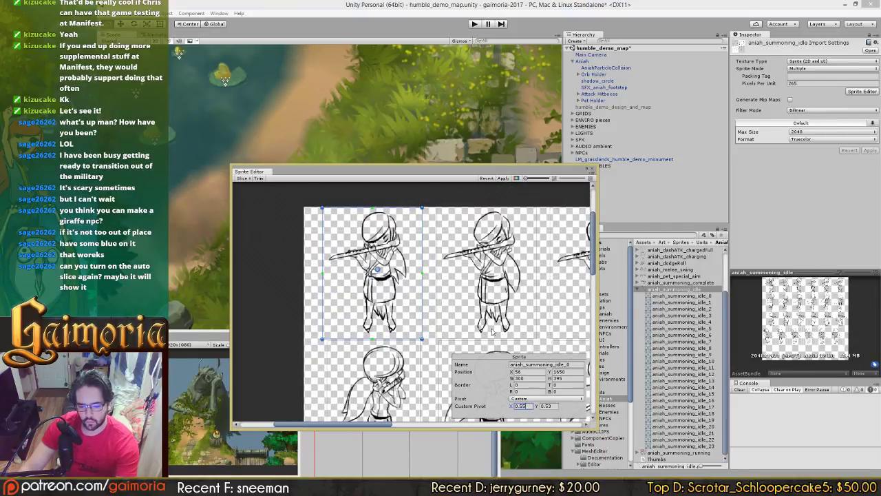
{"action": "key", "text": "ctrl+s"}
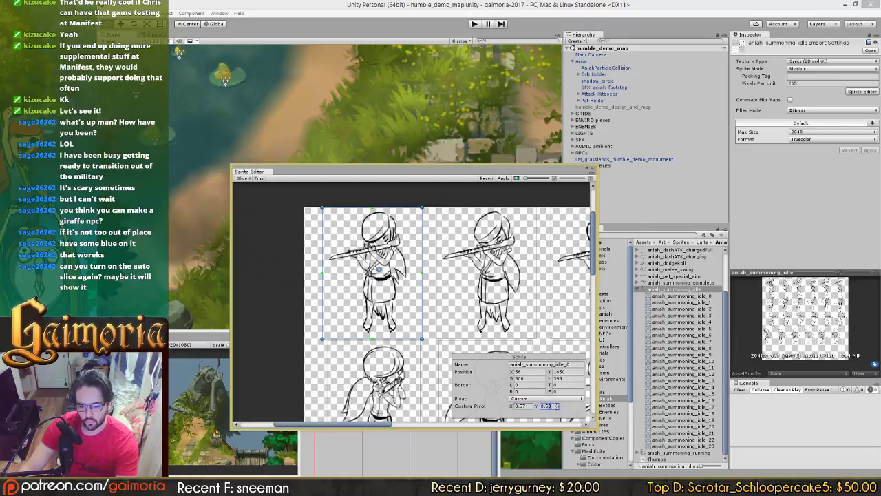
{"action": "type", "text": "2"}
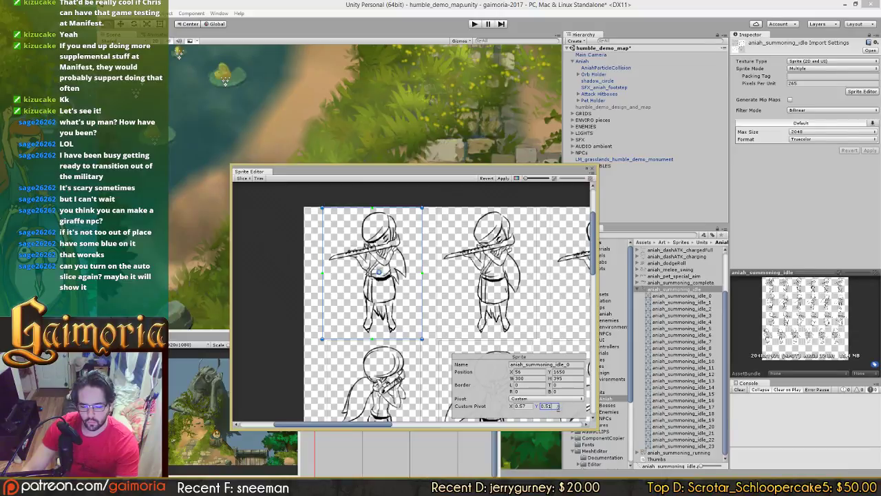
{"action": "key", "text": "ctrl+s"}
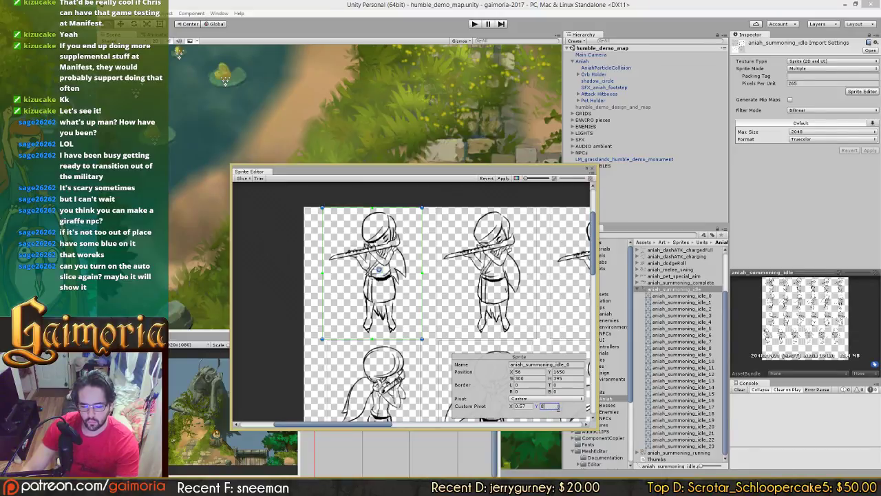
{"action": "type", "text": "0"}
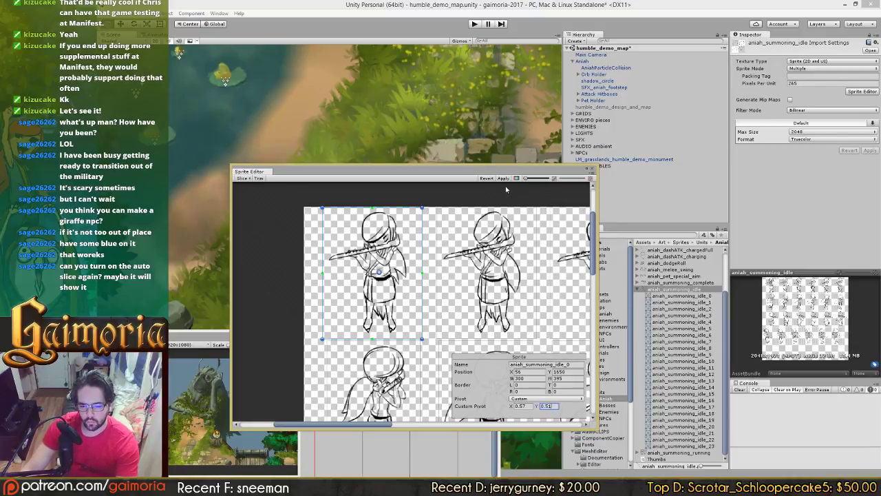
Step: Set the custom pivot Y to 0.51 for the rest of the front-facing row, aniah_summoning_idle_1 to _5, and apply the changes
{"action": "left_click", "coordinate": [487, 276]}
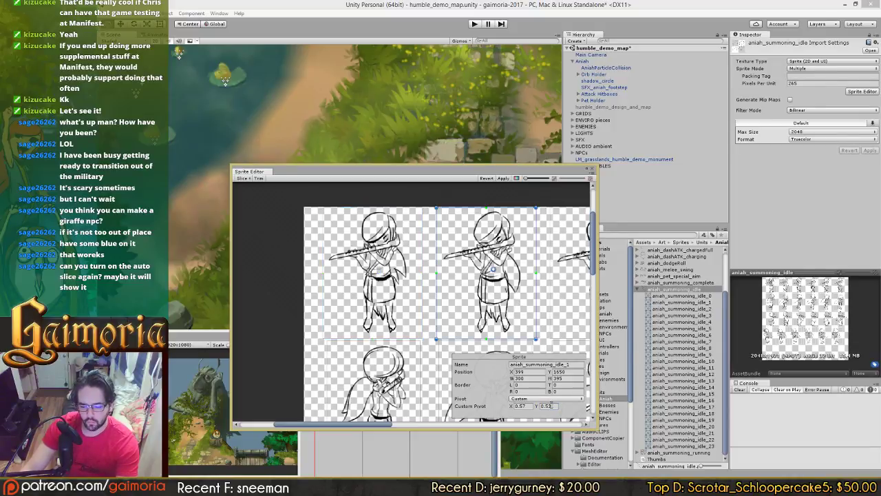
{"action": "type", "text": ".5"}
{"action": "middle_click_drag", "start_coordinate": [548, 313], "coordinate": [376, 307]}
{"action": "left_click", "coordinate": [430, 316]}
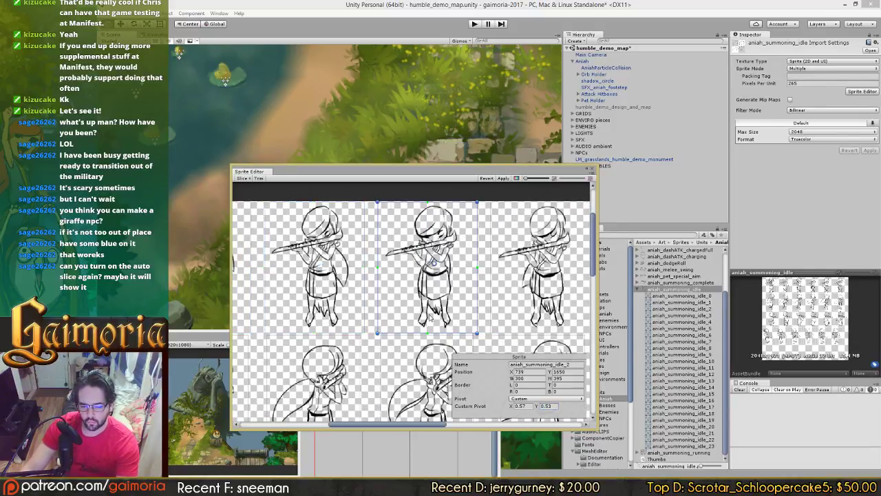
{"action": "middle_click_drag", "start_coordinate": [551, 296], "coordinate": [367, 295]}
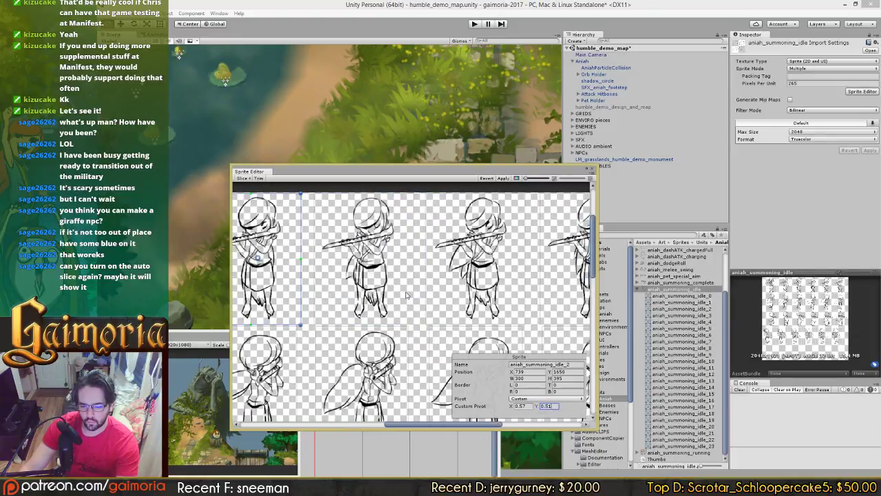
{"action": "left_click", "coordinate": [406, 294]}
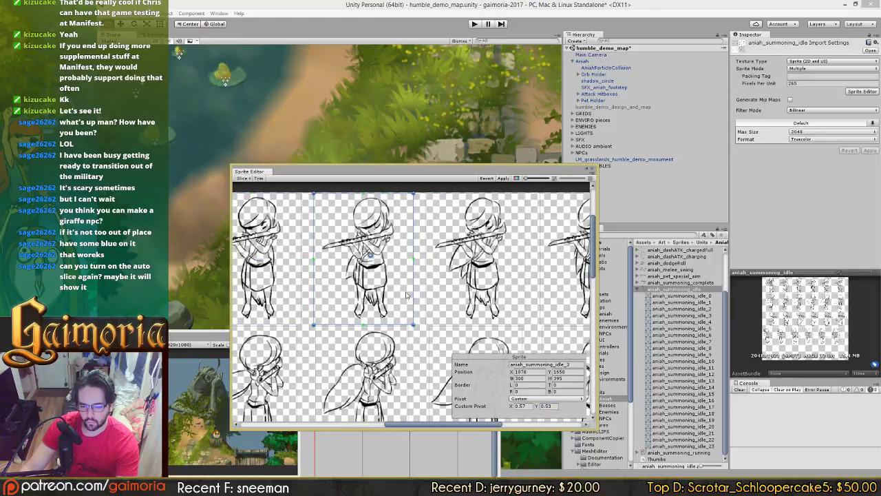
{"action": "left_click", "coordinate": [524, 303]}
{"action": "middle_click_drag", "start_coordinate": [526, 303], "coordinate": [428, 303]}
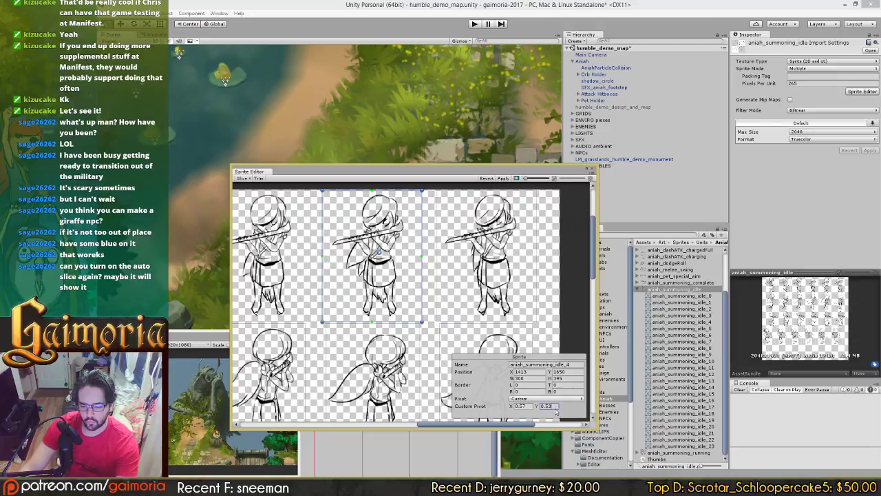
{"action": "left_click", "coordinate": [461, 261]}
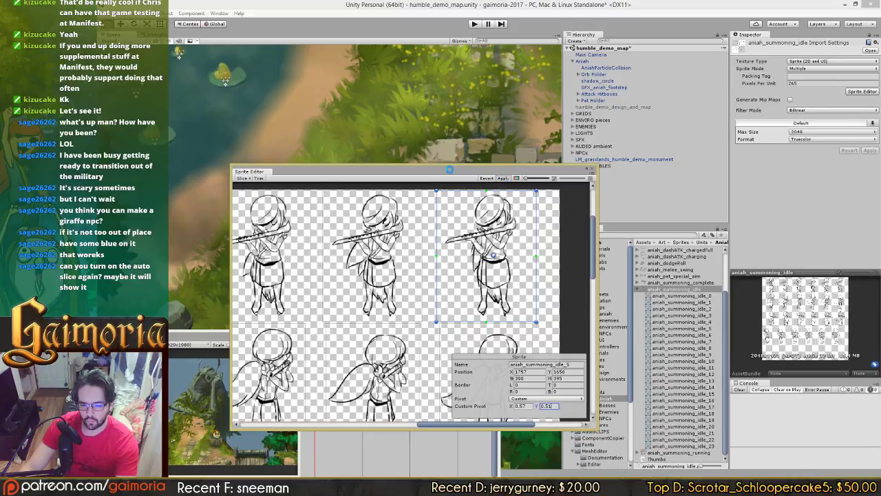
Step: Move the Sprite Editor window aside and replay the scene in a maximized Game view
{"action": "left_click_drag", "start_coordinate": [448, 169], "coordinate": [672, 203]}
{"action": "left_click", "coordinate": [473, 24]}
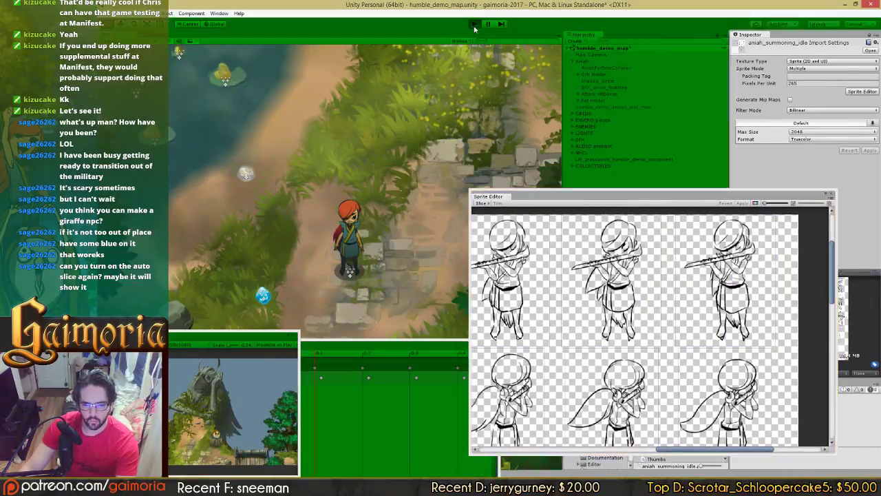
{"action": "left_click", "coordinate": [291, 337]}
{"action": "left_click", "coordinate": [290, 337]}
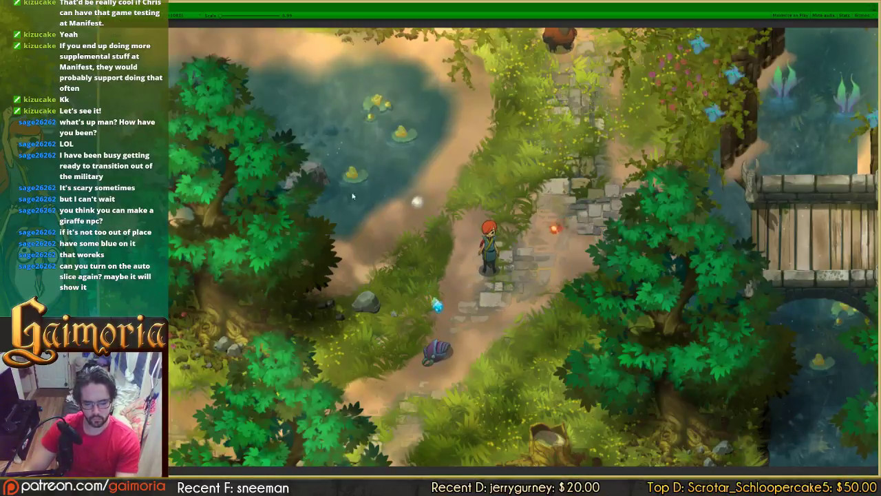
Step: Walk Aniah north-east along the path past the pond to the upper wooden bridge
{"action": "key", "text": "w"}
{"action": "key", "text": "d"}
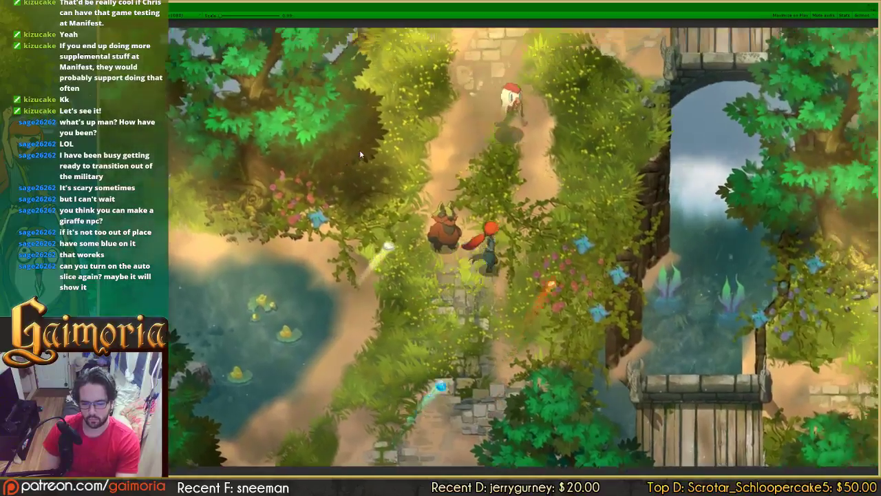
{"action": "key", "text": "w"}
{"action": "key", "text": "d"}
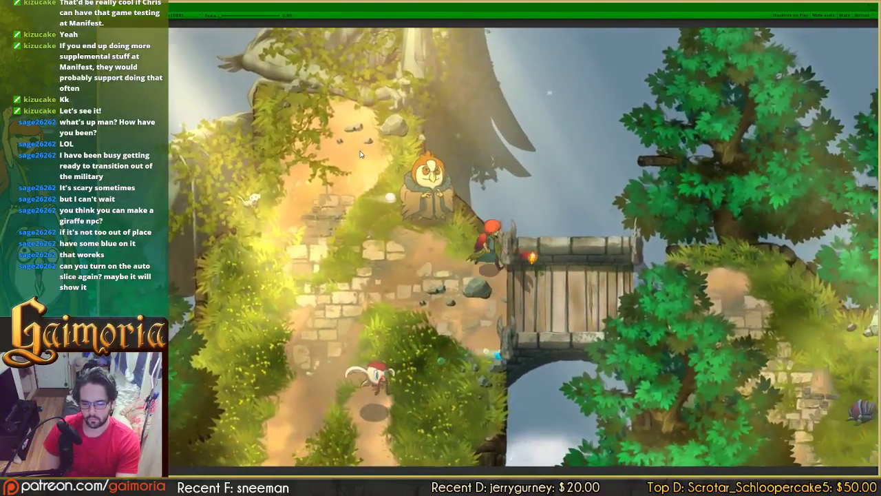
Step: Move Aniah in short bursts west, north, east and south beside the owl character to check the summoning idle pivots
{"action": "key", "text": "a"}
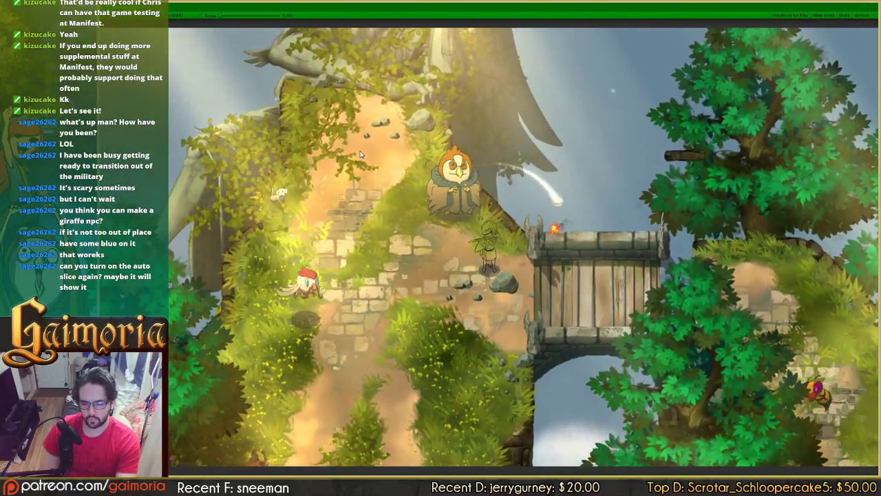
{"action": "key", "text": "w"}
{"action": "key", "text": "d"}
{"action": "key", "text": "a"}
{"action": "key", "text": "d"}
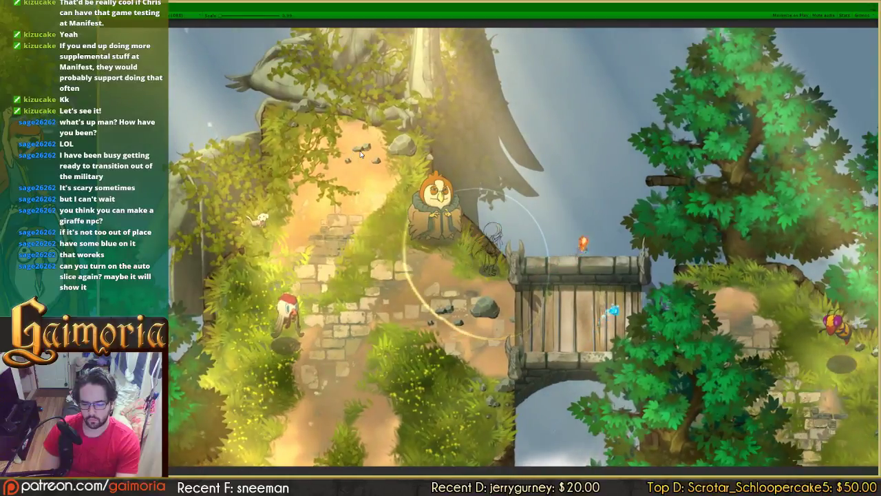
{"action": "key", "text": "s"}
{"action": "key", "text": "a"}
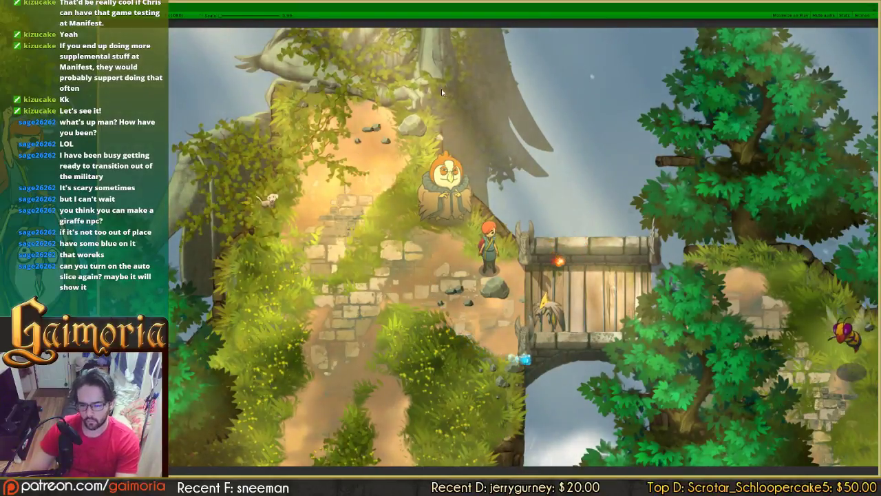
Step: Stop the play-test, select Aniah, and scrub her animation timeline to the first frame to preview the summoning idle pose
{"action": "left_click", "coordinate": [861, 9]}
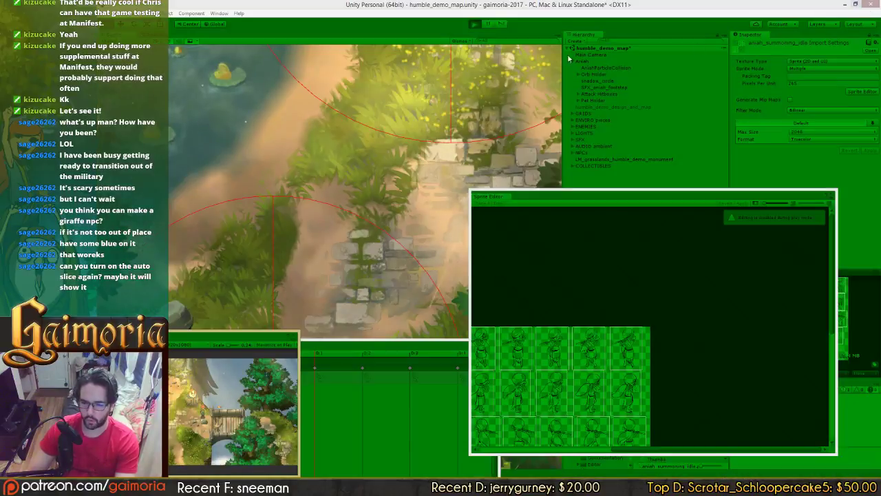
{"action": "left_click", "coordinate": [473, 24]}
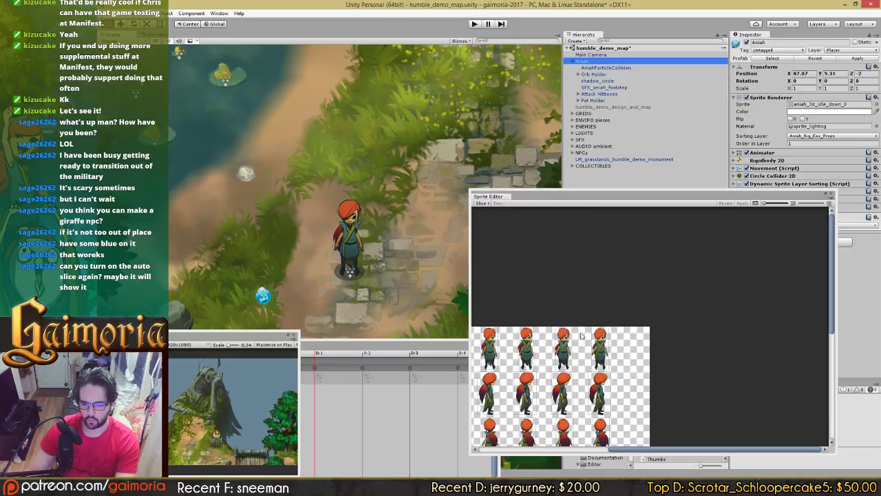
{"action": "middle_click_drag", "start_coordinate": [527, 361], "coordinate": [644, 342]}
{"action": "left_click", "coordinate": [342, 404]}
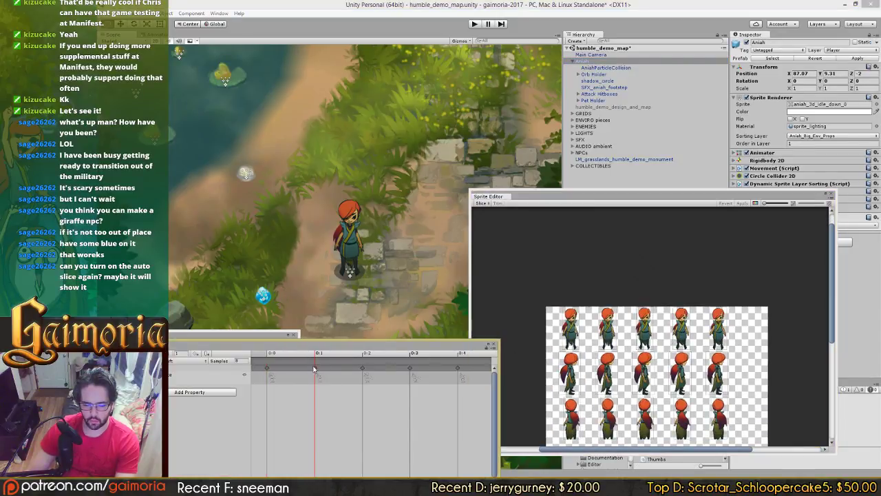
{"action": "left_click_drag", "start_coordinate": [309, 355], "coordinate": [264, 356]}
Step: Set the custom pivot Y to 0.51 for the second-row sprites aniah_summoning_idle_6, _7 and _8
{"action": "middle_click_drag", "start_coordinate": [606, 345], "coordinate": [616, 312]}
{"action": "scroll", "coordinate": [616, 312], "scroll_direction": "up", "scroll_amount": 6}
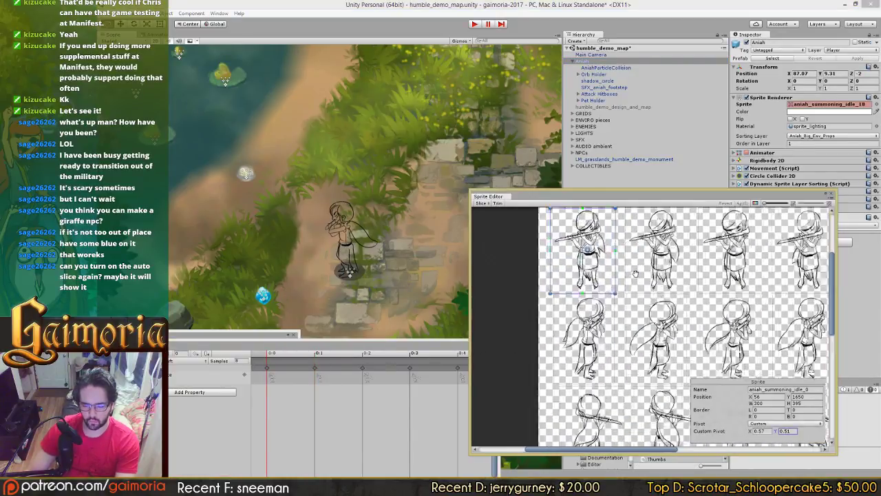
{"action": "left_click", "coordinate": [623, 305]}
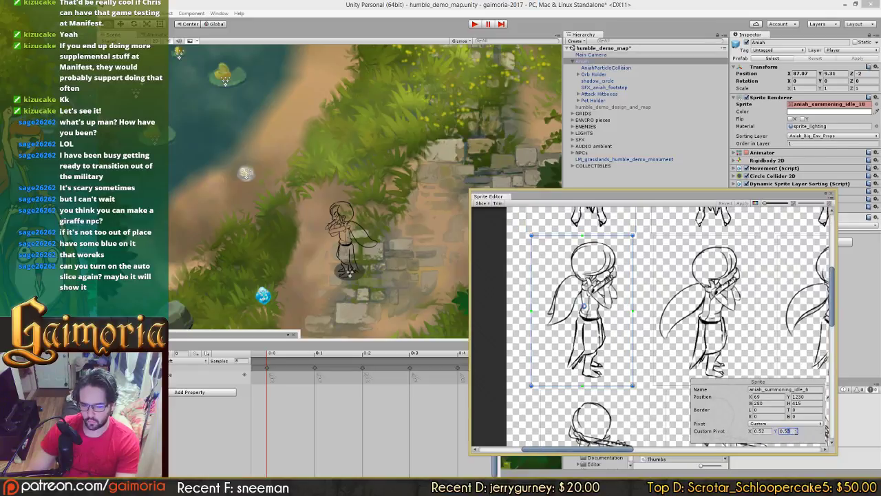
{"action": "middle_click_drag", "start_coordinate": [670, 319], "coordinate": [647, 312]}
{"action": "left_click", "coordinate": [591, 282]}
{"action": "left_click", "coordinate": [598, 372]}
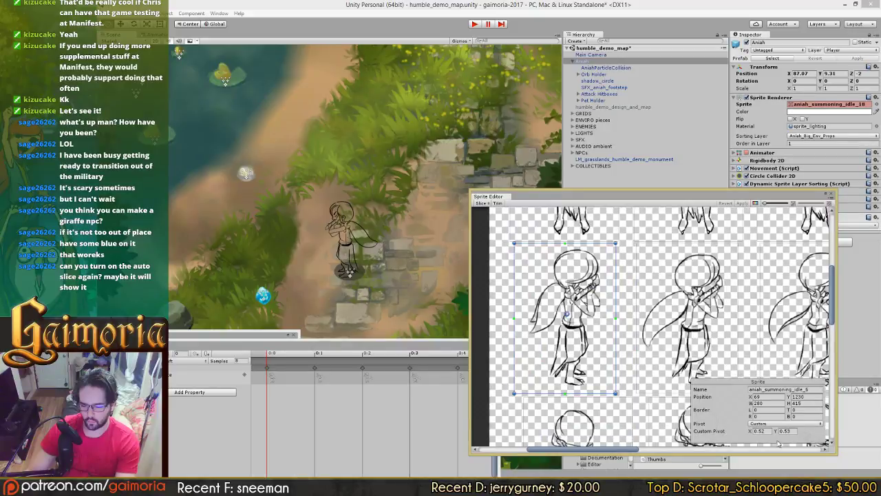
{"action": "left_click", "coordinate": [725, 363]}
{"action": "middle_click_drag", "start_coordinate": [789, 366], "coordinate": [570, 349]}
{"action": "left_click", "coordinate": [570, 349]}
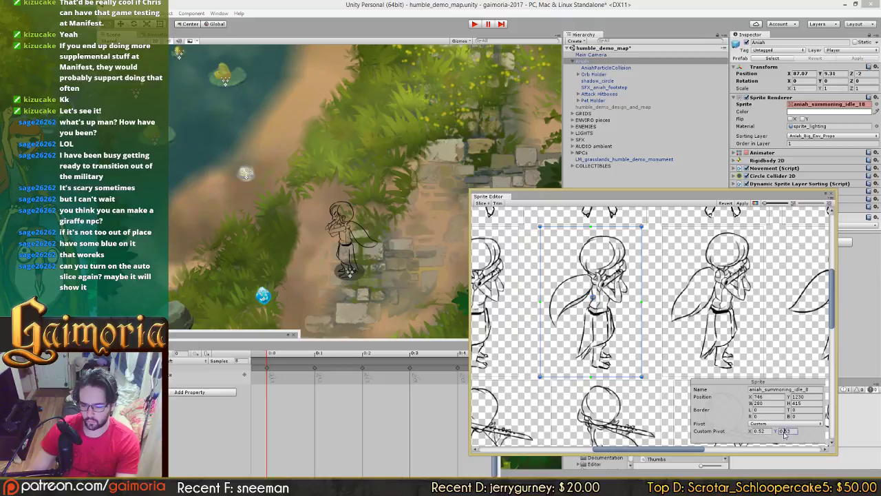
Step: Set the custom pivot Y to 0.51 for the second-row sprites aniah_summoning_idle_9, _10 and _11, and apply the changes
{"action": "middle_click_drag", "start_coordinate": [697, 345], "coordinate": [513, 327]}
{"action": "left_click", "coordinate": [513, 327]}
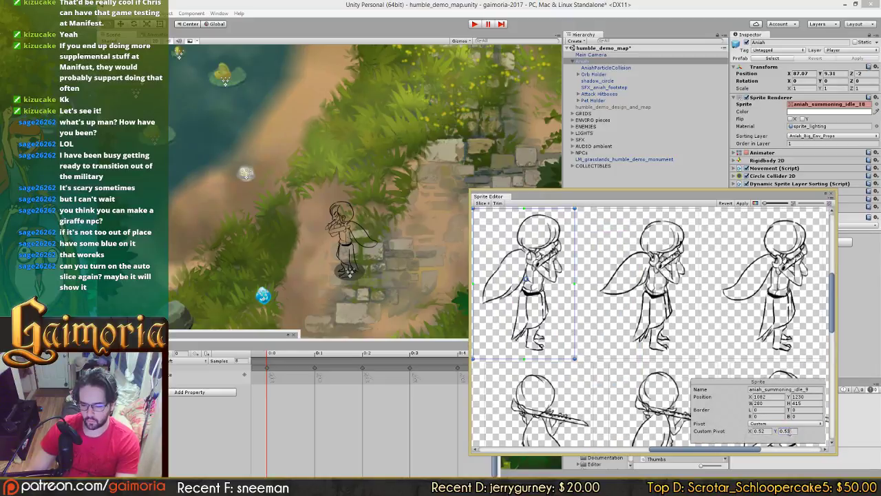
{"action": "left_click", "coordinate": [695, 348]}
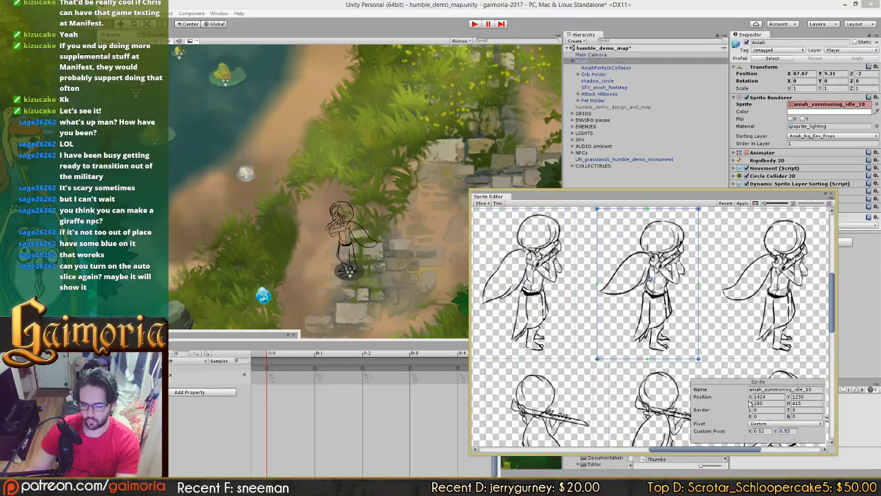
{"action": "middle_click_drag", "start_coordinate": [758, 351], "coordinate": [601, 349]}
{"action": "left_click", "coordinate": [601, 349]}
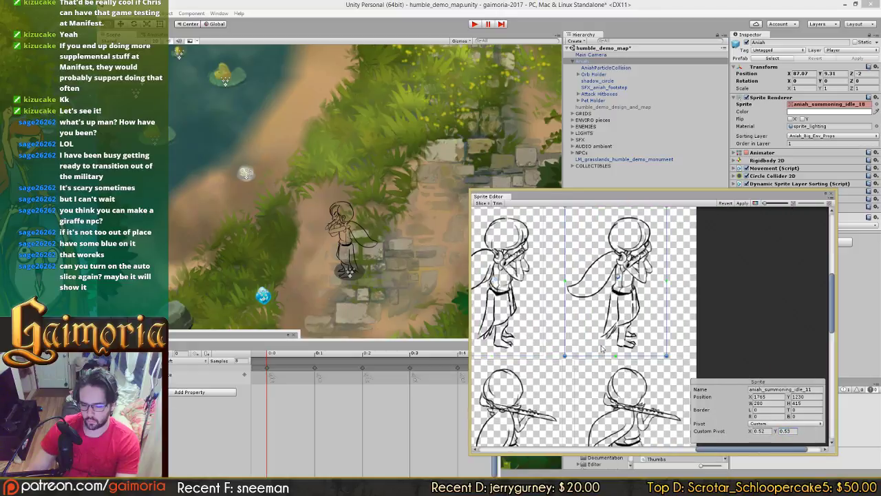
{"action": "key", "text": "BackSpace"}
{"action": "type", "text": "1"}
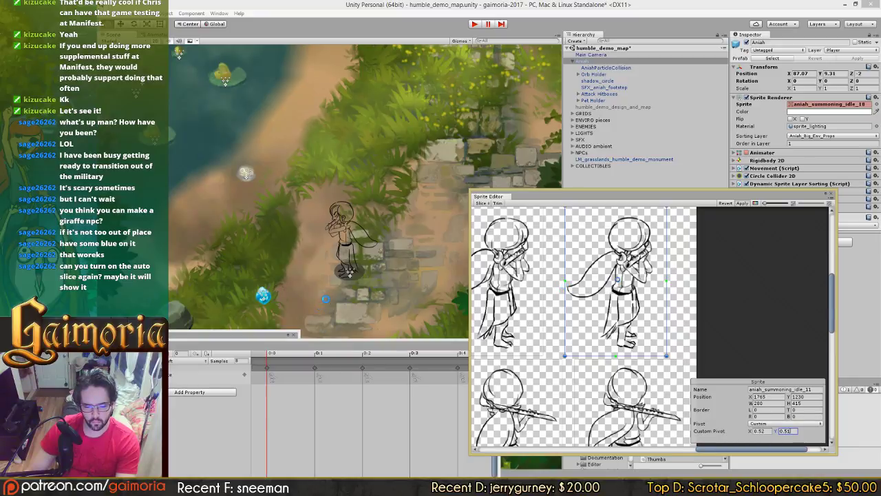
{"action": "middle_click_drag", "start_coordinate": [585, 311], "coordinate": [819, 294]}
{"action": "middle_click_drag", "start_coordinate": [523, 335], "coordinate": [787, 304]}
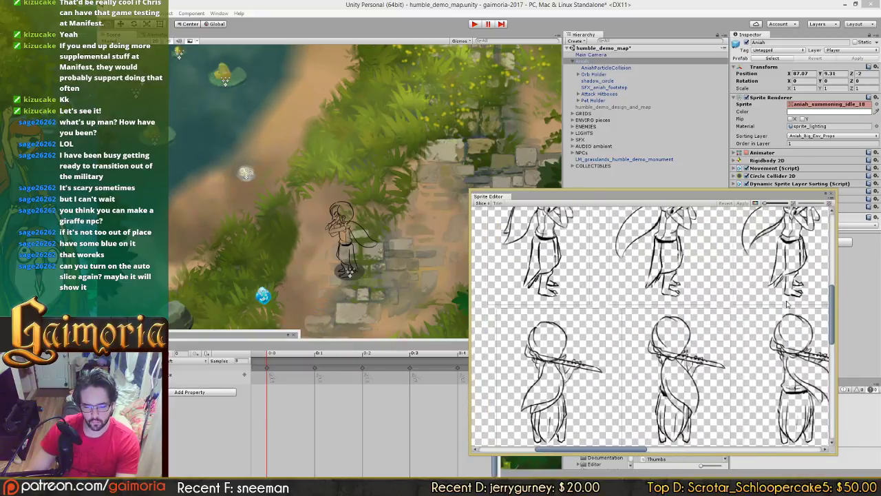
Step: Set the custom pivot Y to 0.51 for the third-row sprites aniah_summoning_idle_12, _13 and _14
{"action": "middle_click_drag", "start_coordinate": [630, 343], "coordinate": [713, 296]}
{"action": "left_click", "coordinate": [630, 313]}
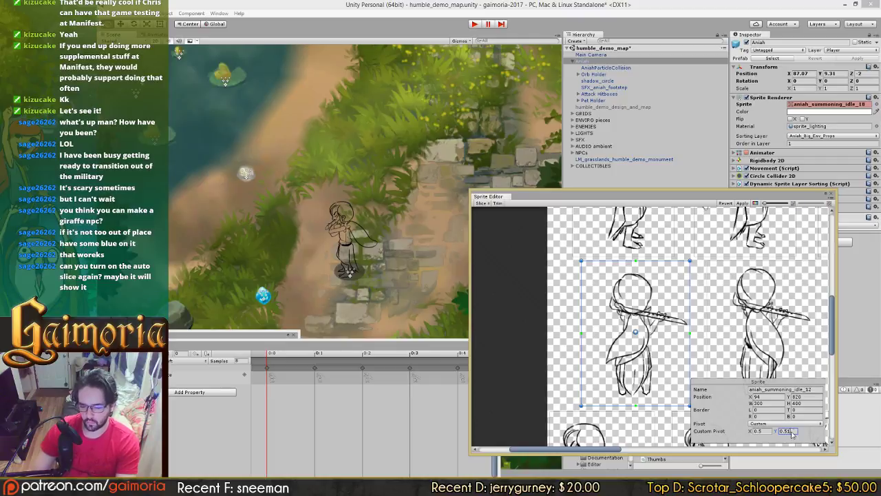
{"action": "left_click", "coordinate": [780, 362]}
{"action": "middle_click_drag", "start_coordinate": [780, 362], "coordinate": [695, 363]}
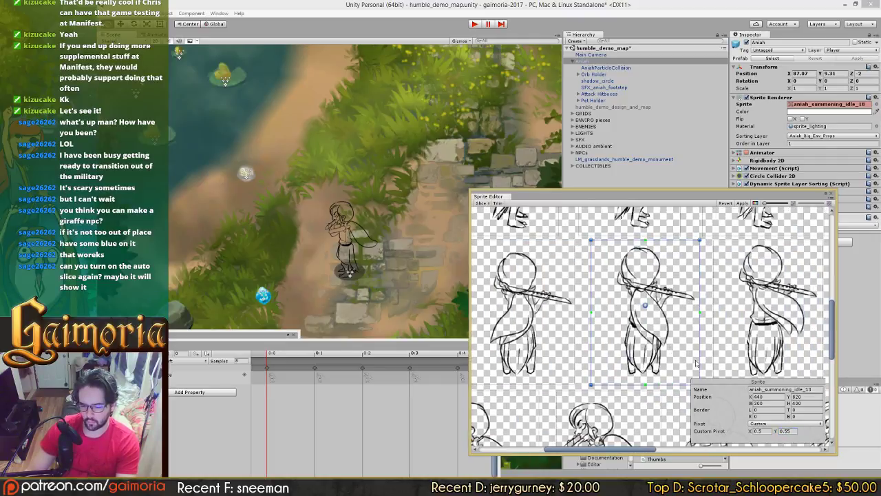
{"action": "middle_click_drag", "start_coordinate": [791, 339], "coordinate": [684, 335]}
{"action": "left_click", "coordinate": [683, 336]}
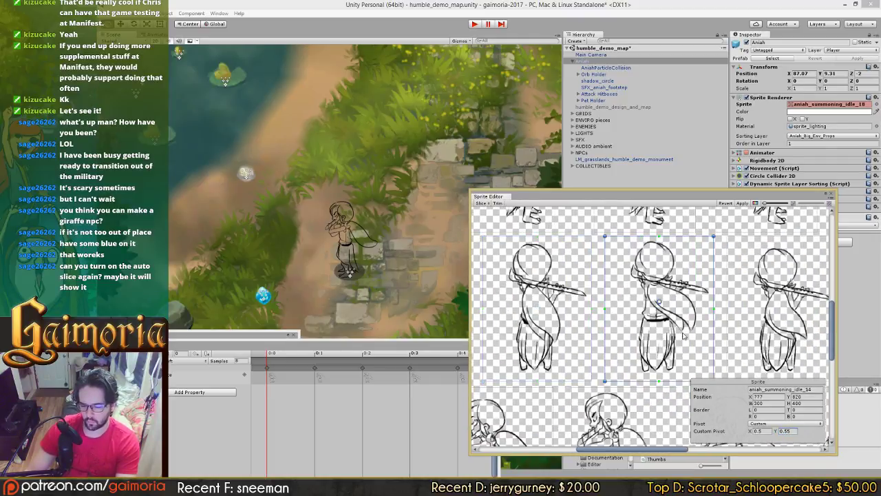
{"action": "left_click", "coordinate": [790, 362]}
{"action": "middle_click_drag", "start_coordinate": [789, 362], "coordinate": [671, 362]}
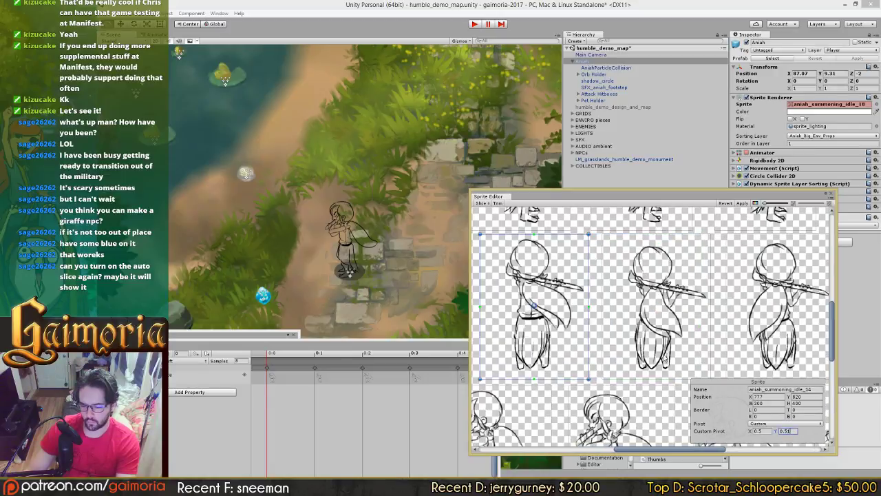
Step: Set the custom pivot Y to 0.51 for the third-row sprites aniah_summoning_idle_15, _16 and _17, and apply the changes
{"action": "left_click", "coordinate": [787, 362]}
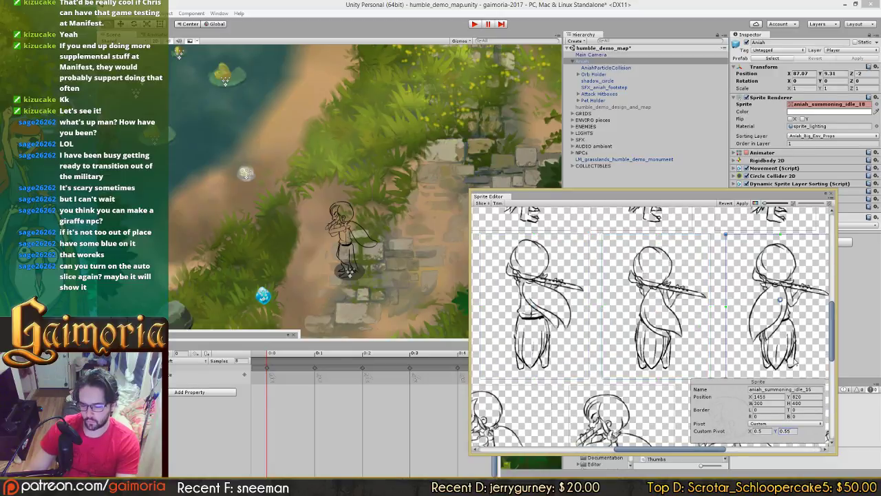
{"action": "middle_click_drag", "start_coordinate": [786, 362], "coordinate": [678, 357]}
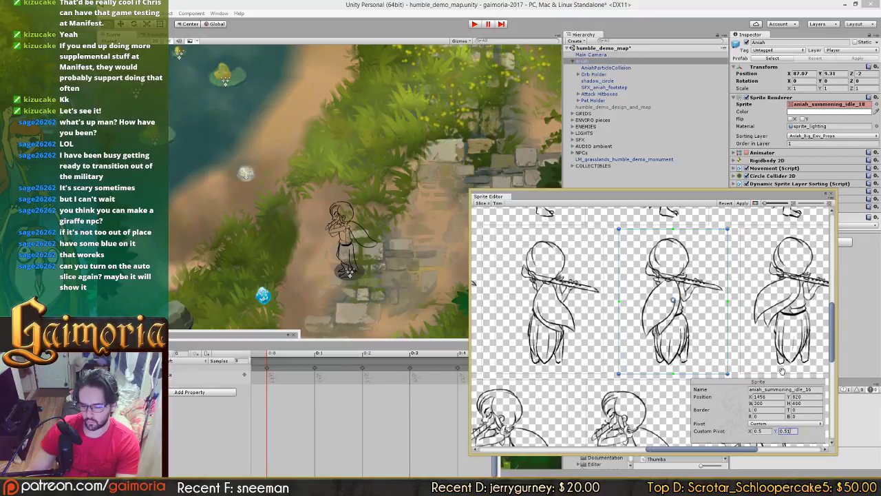
{"action": "middle_click_drag", "start_coordinate": [781, 366], "coordinate": [678, 367]}
{"action": "left_click", "coordinate": [699, 367]}
{"action": "left_click", "coordinate": [794, 431]}
{"action": "type", "text": "0.51"}
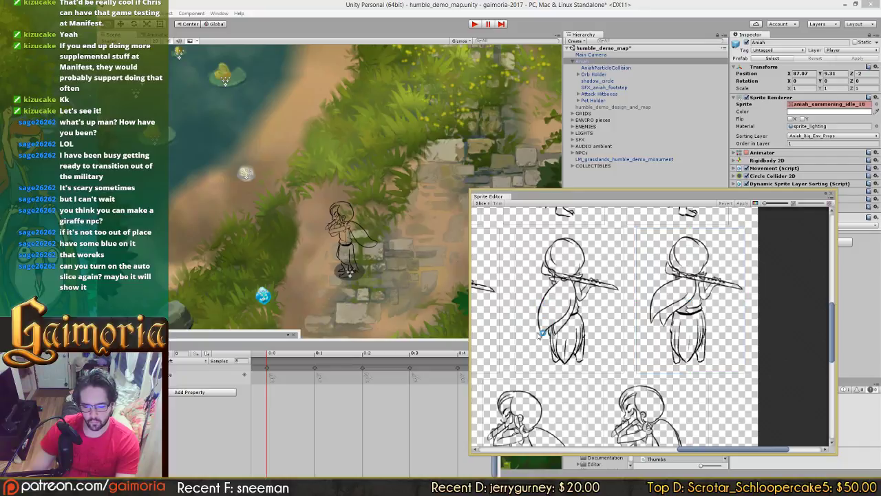
Step: Inspect the pivot of the fourth-row sprite aniah_summoning_idle_18 and start a play-test
{"action": "middle_click_drag", "start_coordinate": [546, 330], "coordinate": [712, 278]}
{"action": "middle_click_drag", "start_coordinate": [569, 309], "coordinate": [736, 265]}
{"action": "middle_click_drag", "start_coordinate": [574, 330], "coordinate": [711, 292]}
{"action": "left_click", "coordinate": [515, 308]}
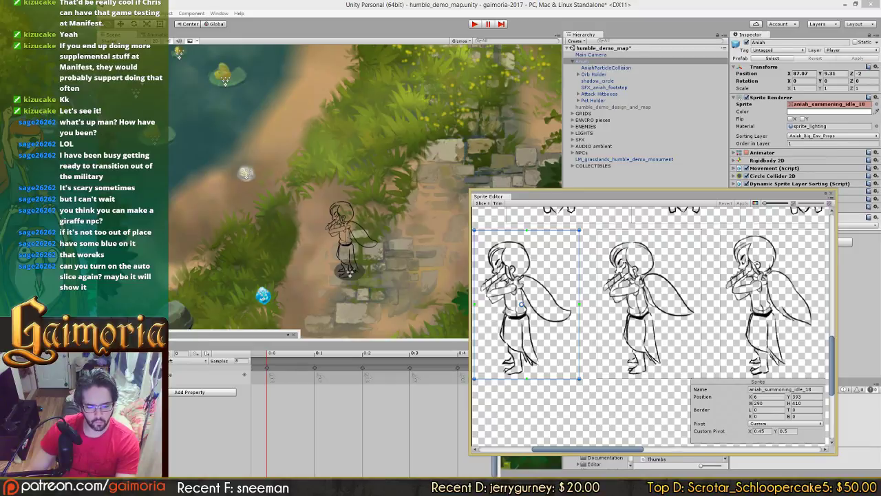
{"action": "left_click", "coordinate": [474, 23]}
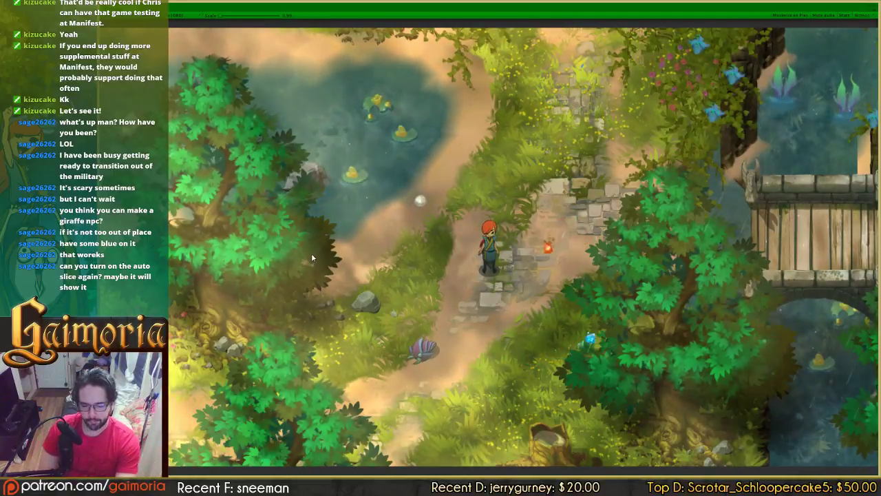
Step: Walk Aniah north up the path past the pond, and move her east and west to check the summoning idle pivots
{"action": "key", "text": "d"}
{"action": "key", "text": "w"}
{"action": "key", "text": "w"}
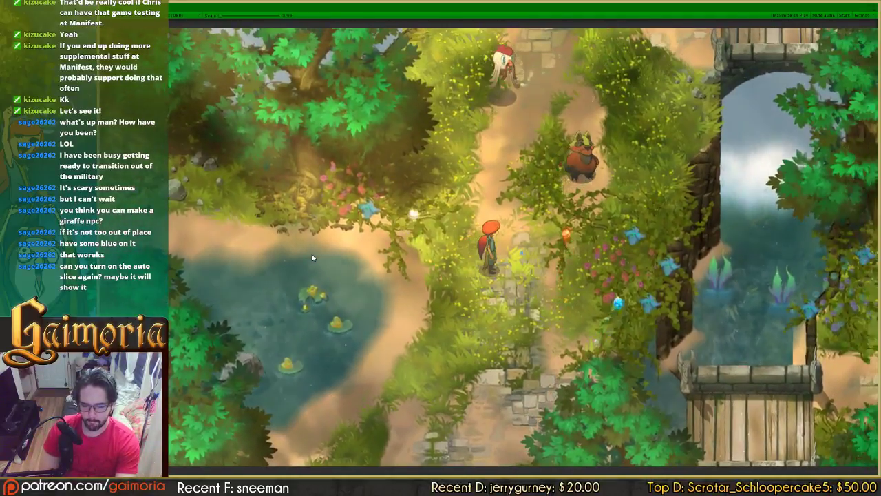
{"action": "key", "text": "d"}
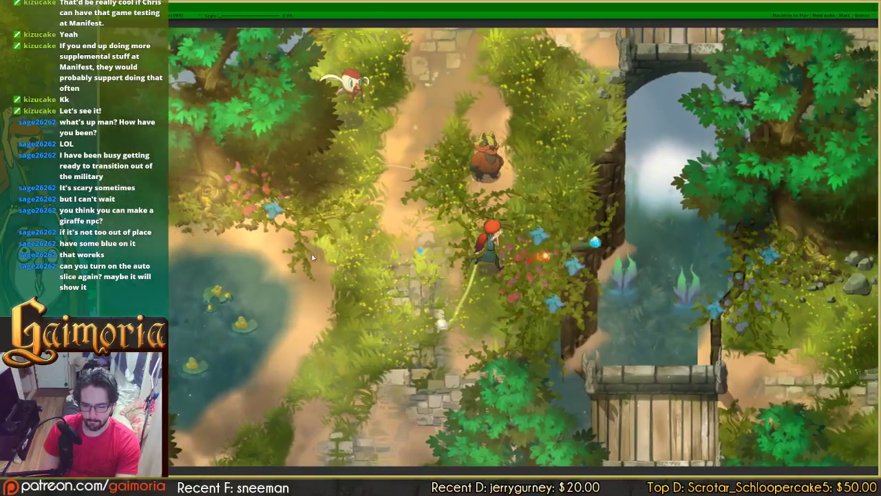
{"action": "key", "text": "a"}
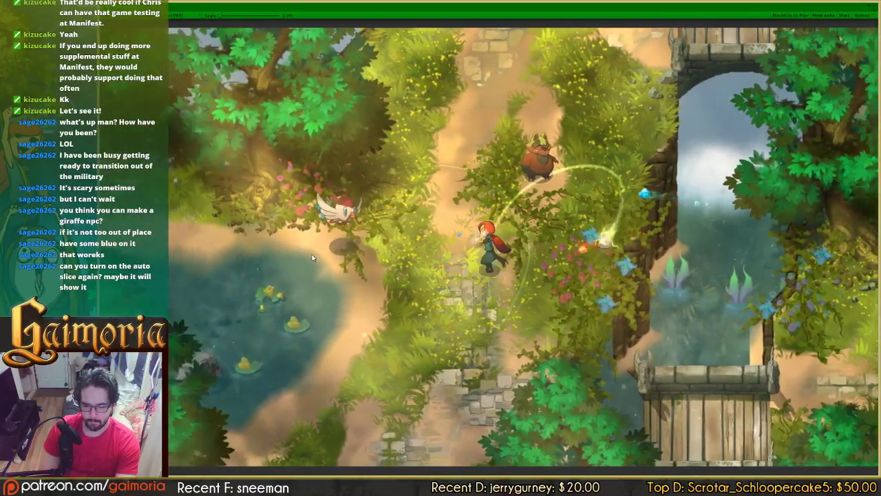
{"action": "key", "text": "a"}
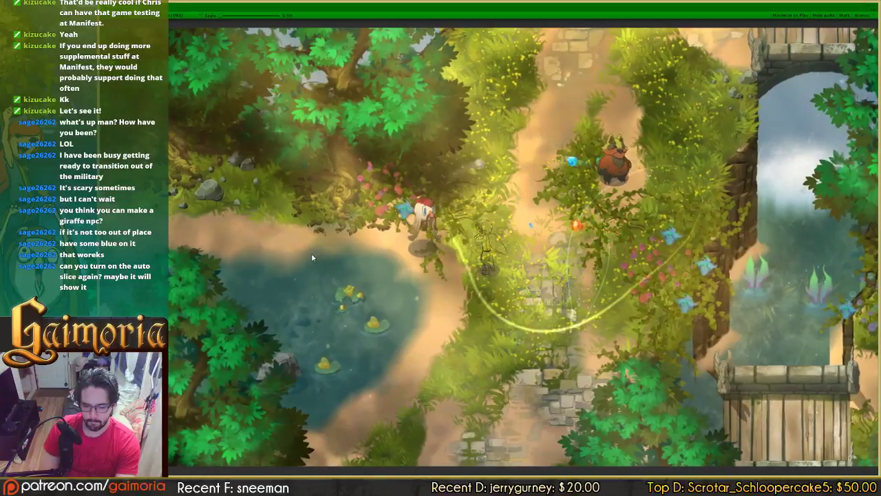
Step: Walk Aniah east and north to the owl character, check her summoning idle by the wooden bridge, and stop the play-test
{"action": "key", "text": "d"}
{"action": "key", "text": "d"}
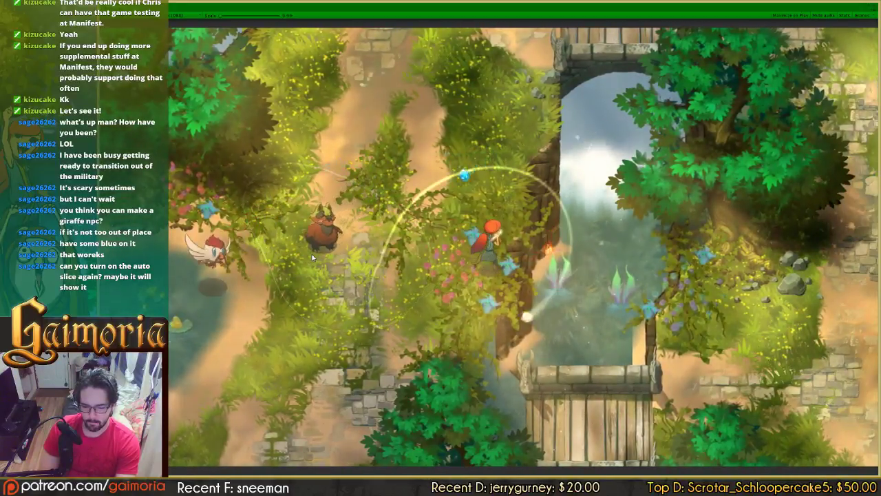
{"action": "key", "text": "w"}
{"action": "key", "text": "w"}
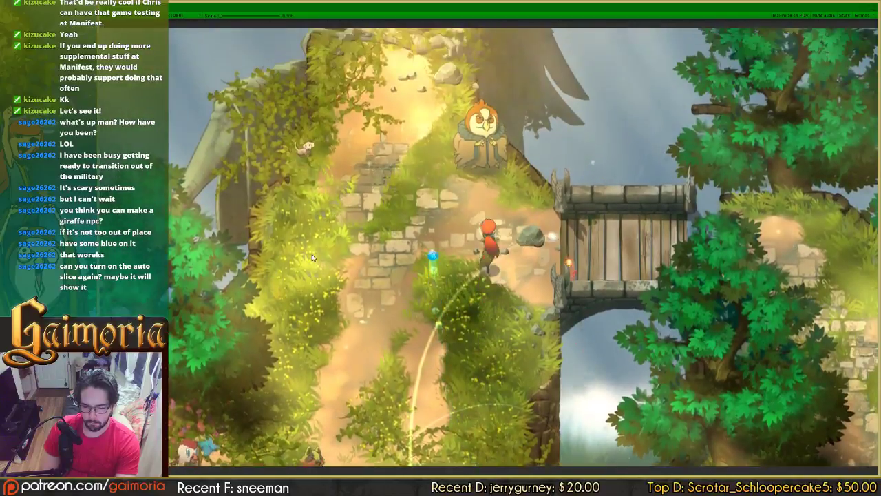
{"action": "key", "text": "w"}
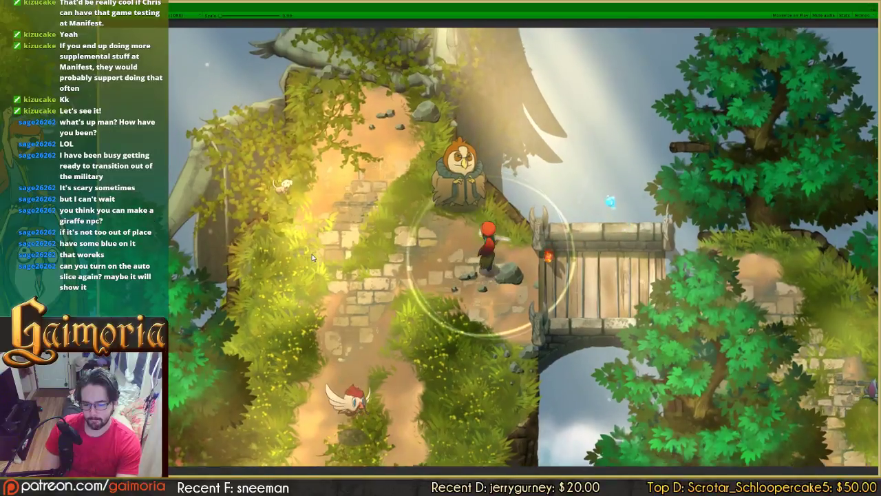
{"action": "key", "text": "d"}
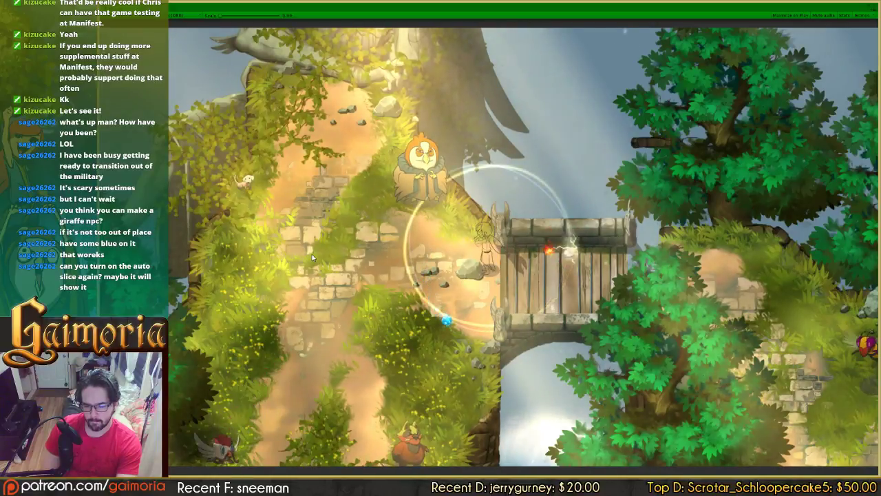
{"action": "left_click", "coordinate": [868, 6]}
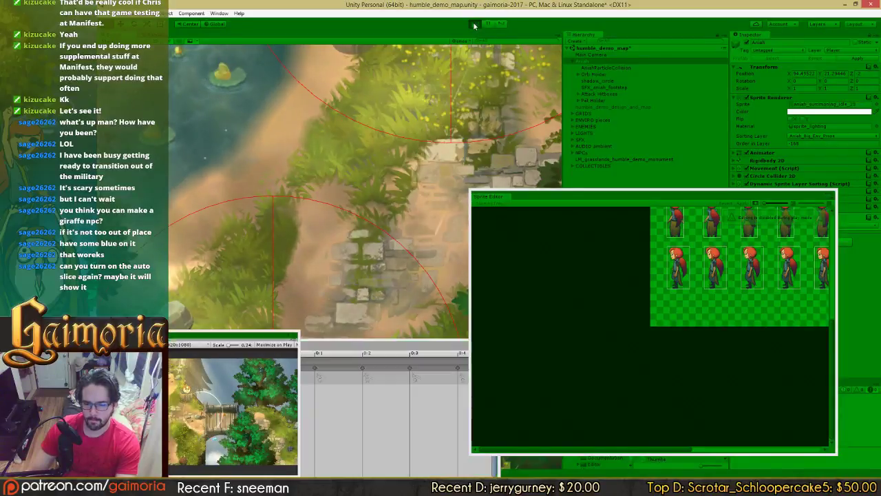
{"action": "key", "text": "ctrl+p"}
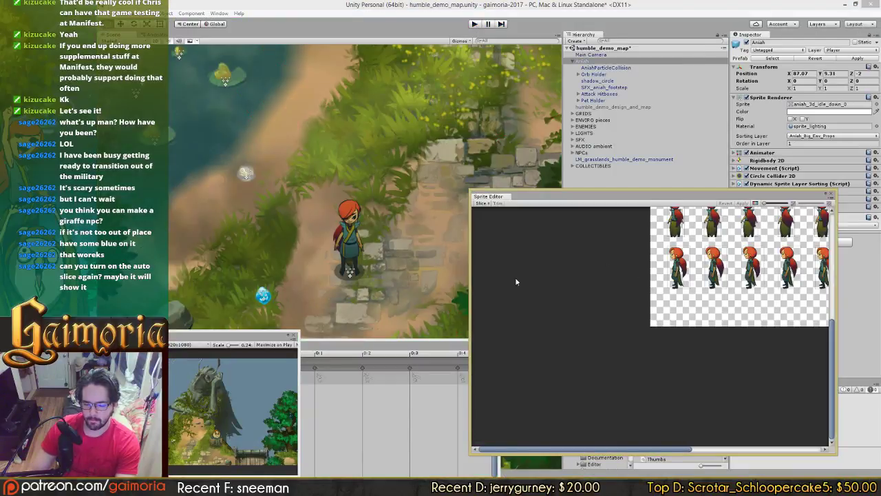
Step: Preview the animation's second frame and set the custom pivot Y to 0.48 for the fourth-row sprites aniah_summoning_idle_18, _19 and _20
{"action": "left_click", "coordinate": [330, 354]}
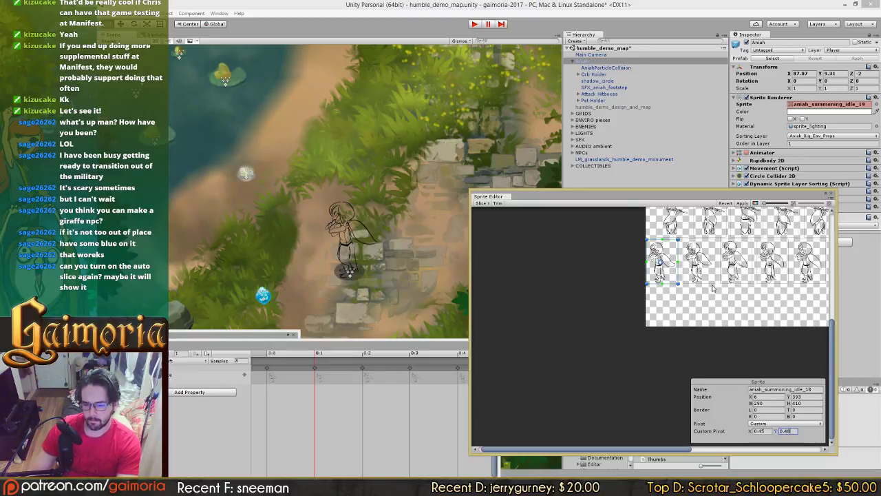
{"action": "scroll", "coordinate": [713, 287], "scroll_direction": "up", "scroll_amount": 5}
{"action": "left_click", "coordinate": [577, 327]}
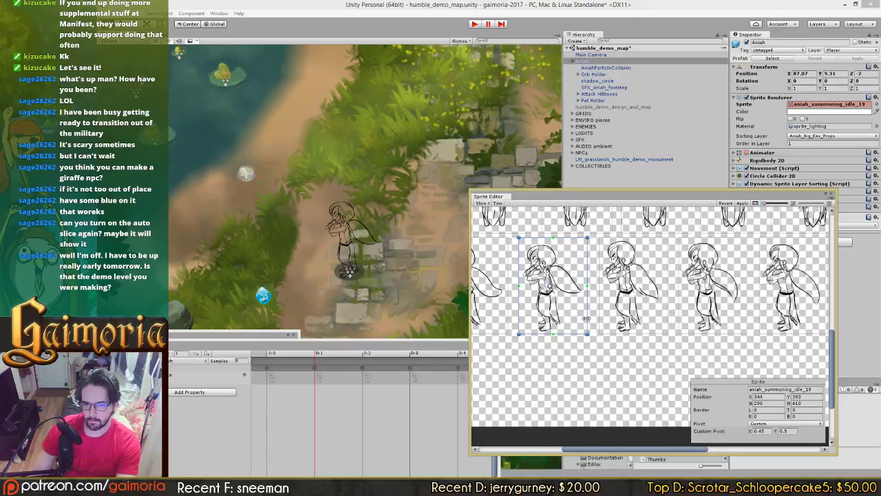
{"action": "left_click", "coordinate": [789, 432]}
{"action": "type", "text": "0.48"}
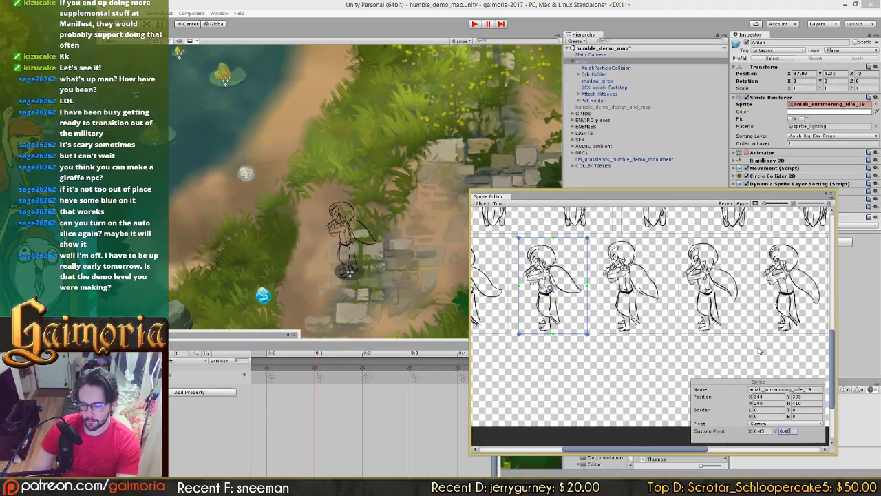
{"action": "middle_click_drag", "start_coordinate": [685, 332], "coordinate": [655, 333]}
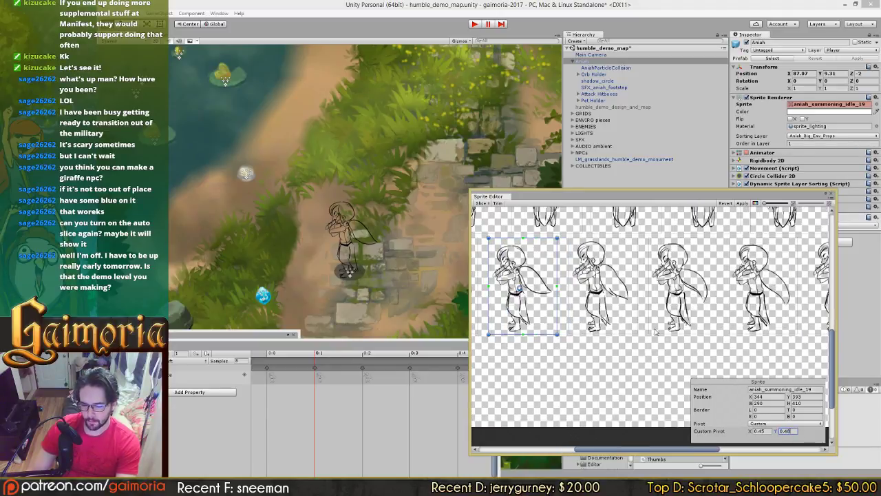
{"action": "left_click", "coordinate": [582, 293]}
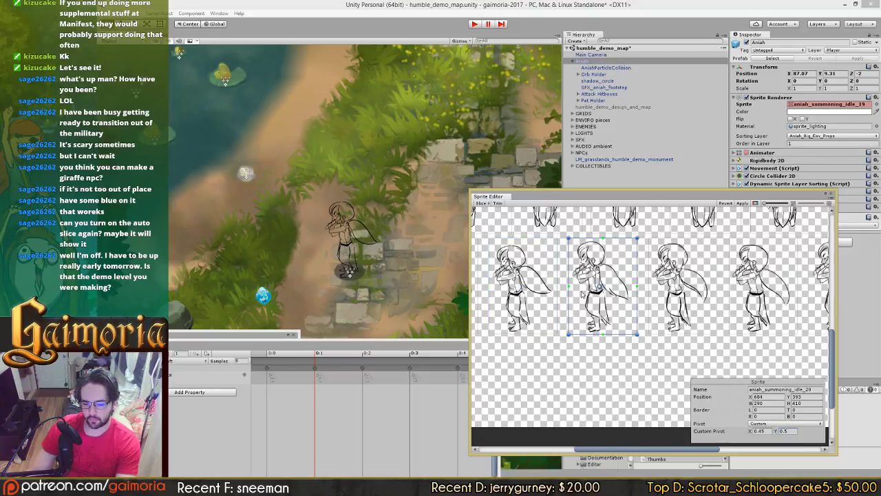
{"action": "left_click", "coordinate": [794, 432]}
{"action": "type", "text": "0.48"}
Step: Set the custom pivot Y to 0.48 for the fourth-row sprites aniah_summoning_idle_21, _22 and _23, and apply the changes
{"action": "middle_click_drag", "start_coordinate": [688, 311], "coordinate": [616, 314]}
{"action": "left_click", "coordinate": [617, 314]}
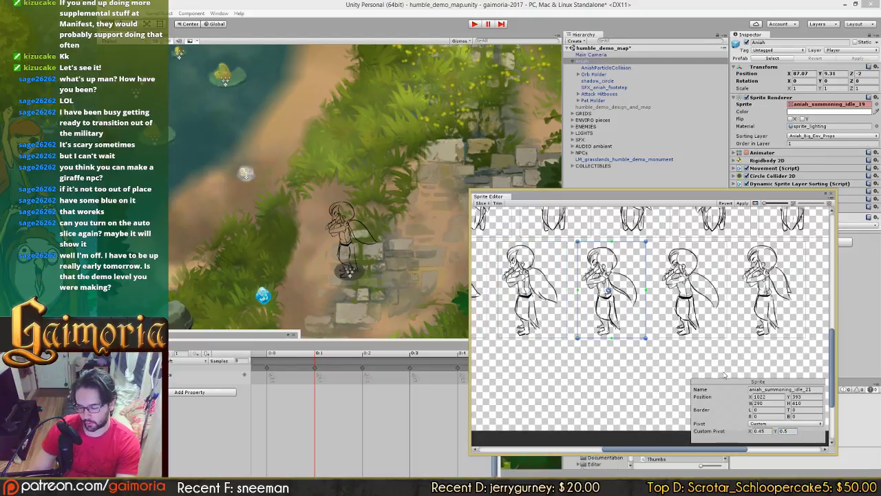
{"action": "left_click", "coordinate": [703, 329]}
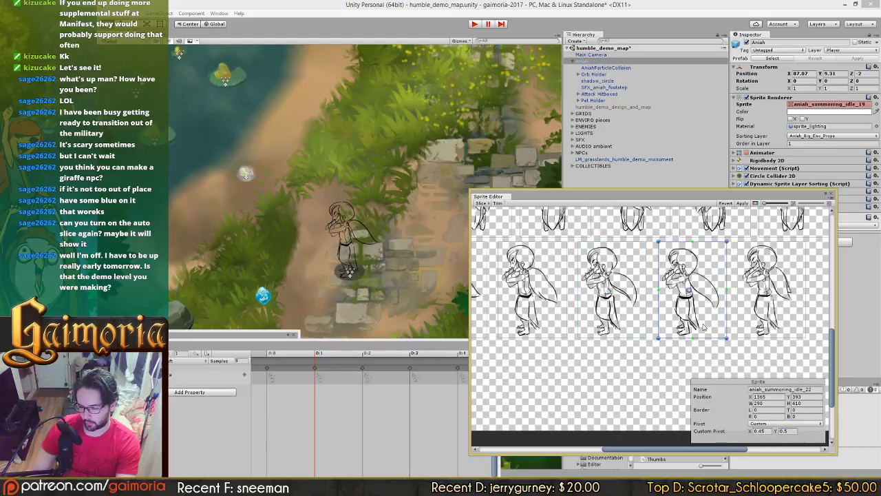
{"action": "key", "text": "ctrl+v"}
{"action": "middle_click_drag", "start_coordinate": [769, 346], "coordinate": [700, 346]}
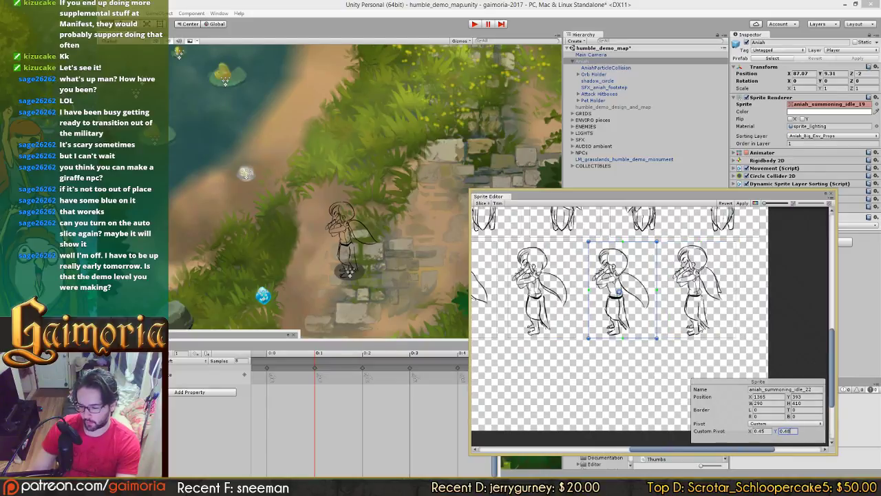
{"action": "left_click", "coordinate": [698, 326]}
{"action": "left_click", "coordinate": [788, 432]}
{"action": "type", "text": "0.48"}
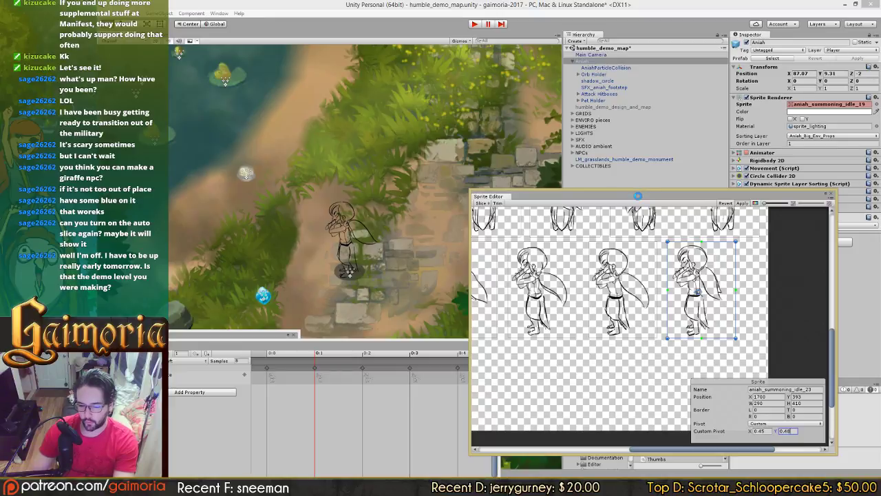
{"action": "left_click", "coordinate": [637, 196]}
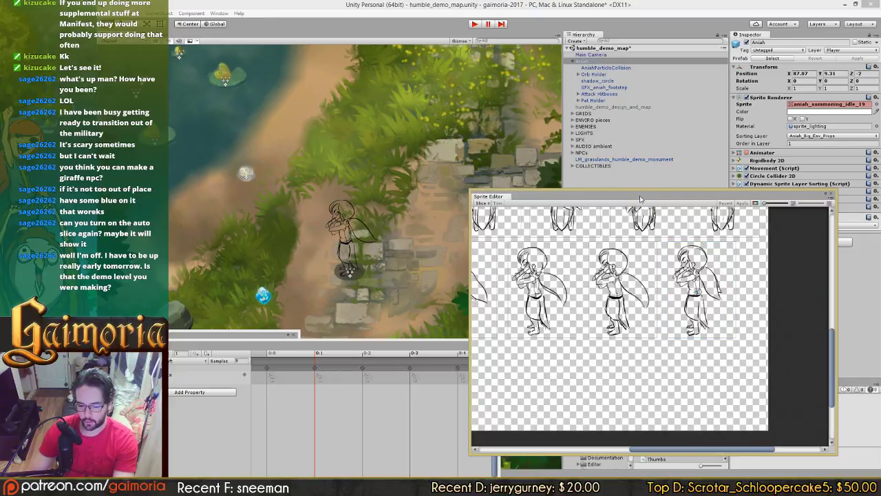
Step: Move the Sprite Editor window aside and start a play-test with the Game view maximized
{"action": "left_click_drag", "start_coordinate": [639, 196], "coordinate": [678, 208]}
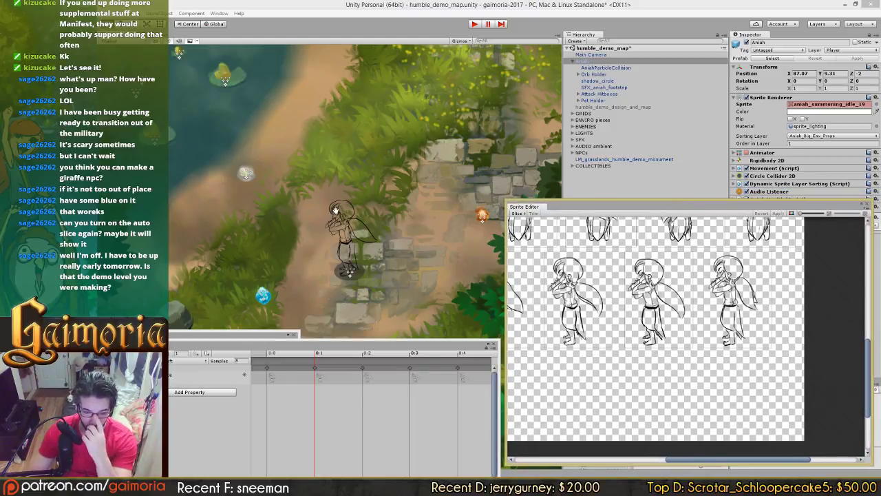
{"action": "middle_click_drag", "start_coordinate": [438, 177], "coordinate": [442, 177]}
{"action": "left_click", "coordinate": [474, 24]}
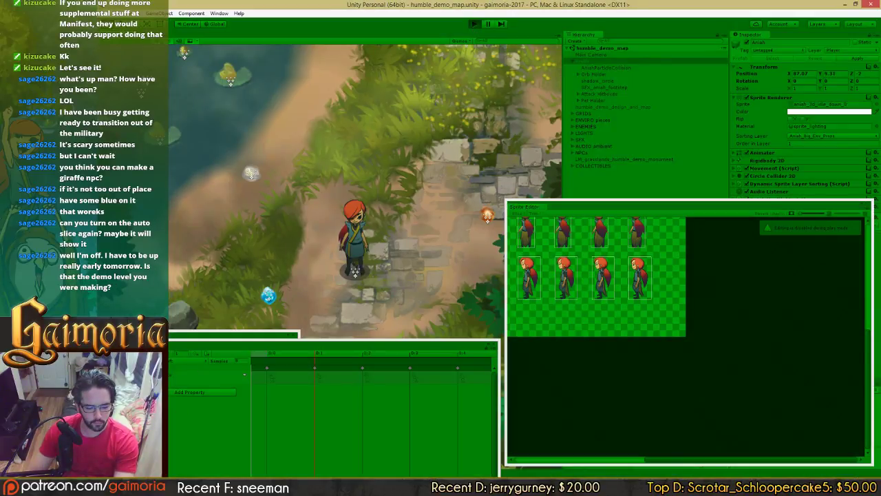
{"action": "double_click", "coordinate": [286, 336]}
Step: Walk Aniah north-east to the wooden bridge beside the owl, and turn her in different directions to recheck the summoning idle pivots
{"action": "key", "text": "w"}
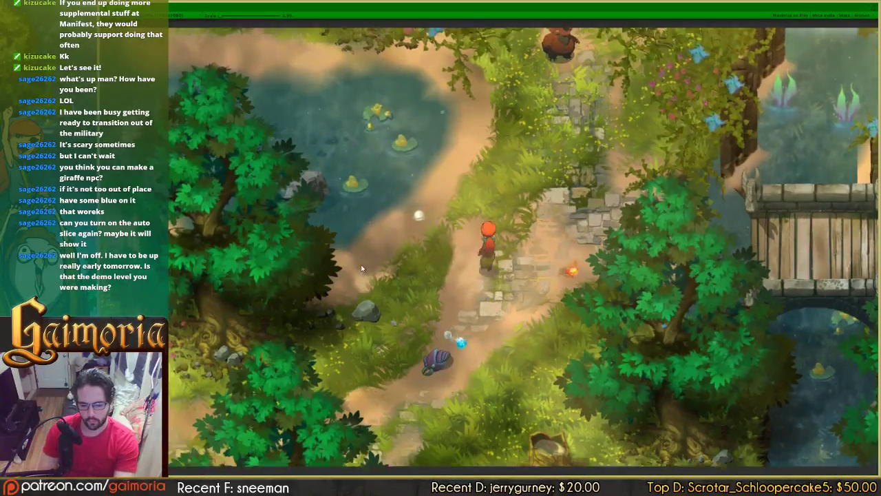
{"action": "key", "text": "d"}
{"action": "key", "text": "w"}
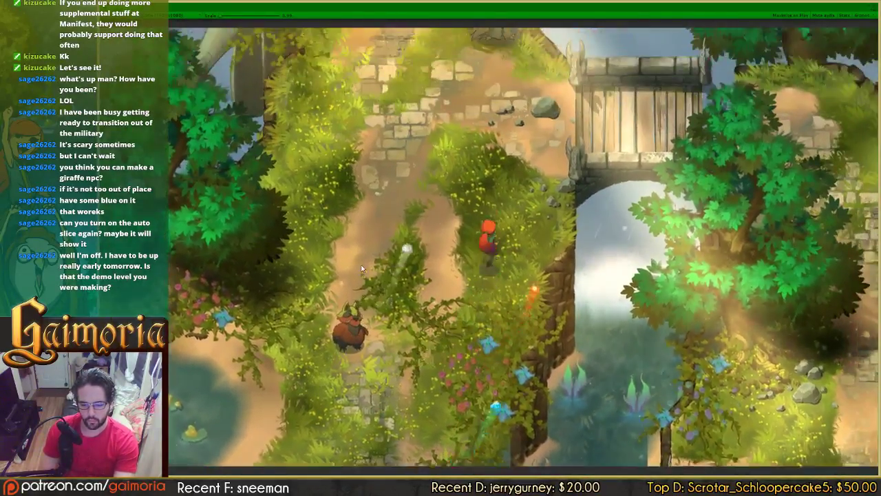
{"action": "key", "text": "s"}
{"action": "key", "text": "a"}
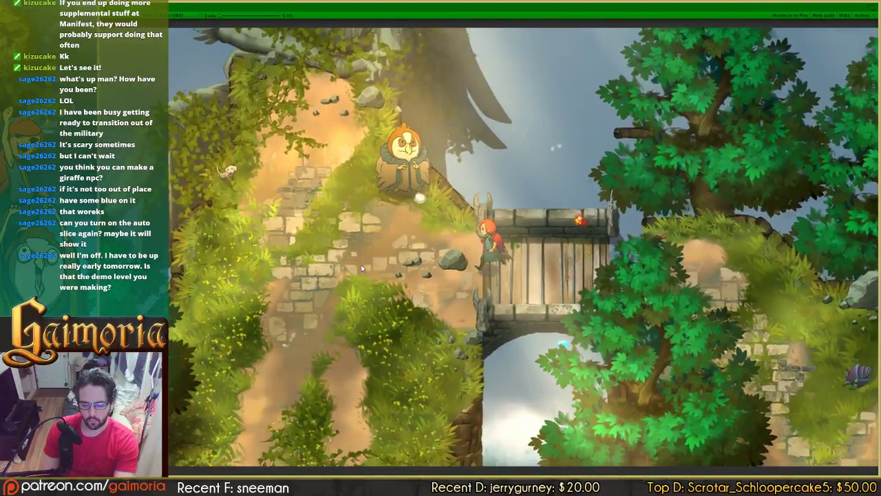
{"action": "key", "text": "w"}
{"action": "key", "text": "s"}
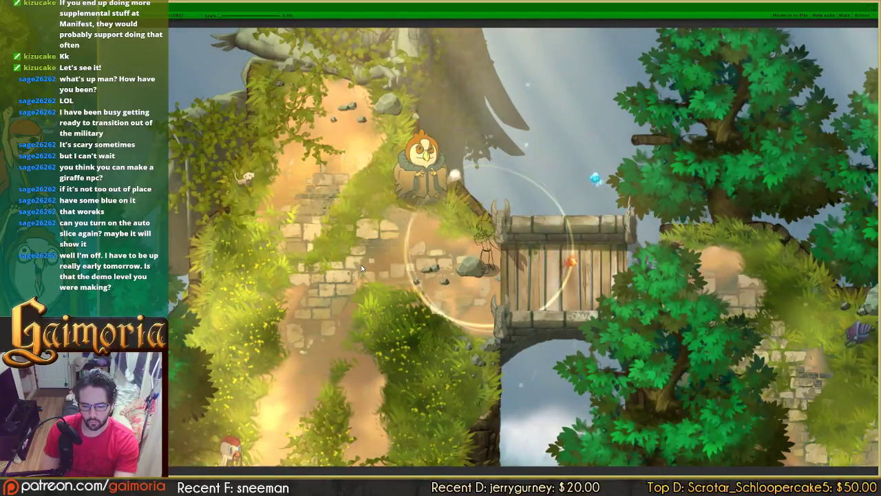
Step: Turn Aniah in different directions beside the wooden bridge and compare her summoning idle with her running pose
{"action": "key", "text": "w"}
{"action": "key", "text": "a"}
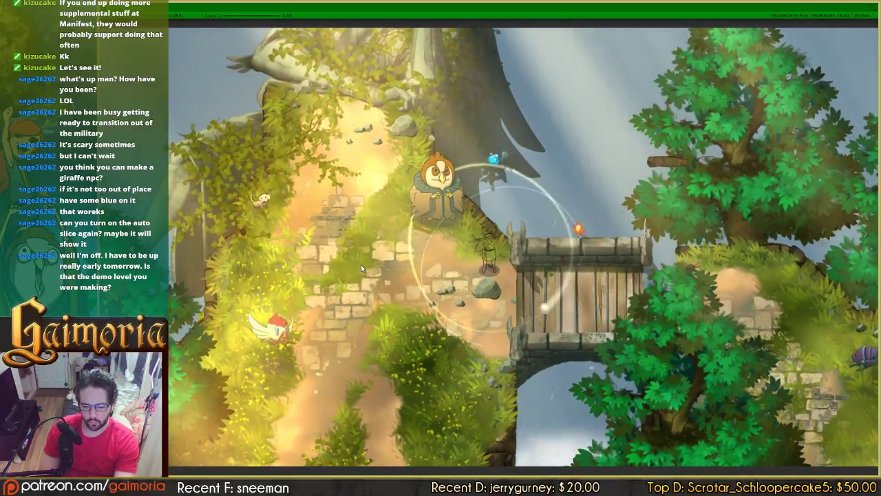
{"action": "key", "text": "a"}
{"action": "key", "text": "s"}
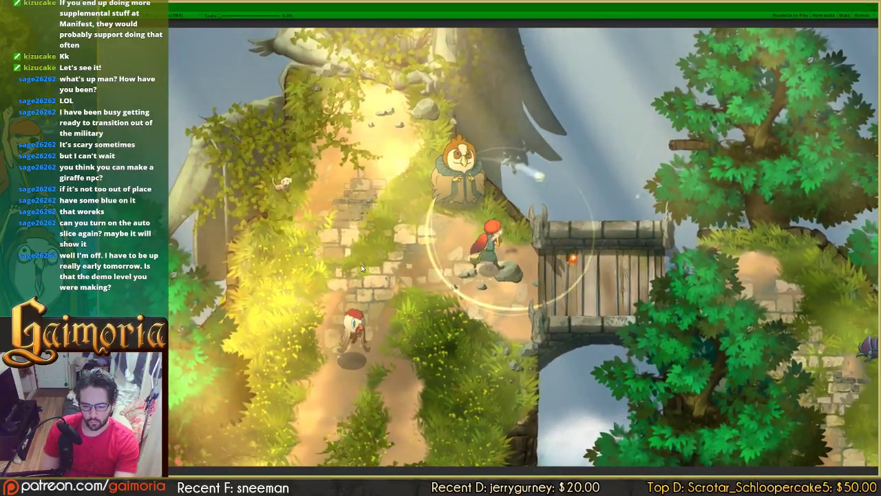
{"action": "key", "text": "s"}
{"action": "key", "text": "d"}
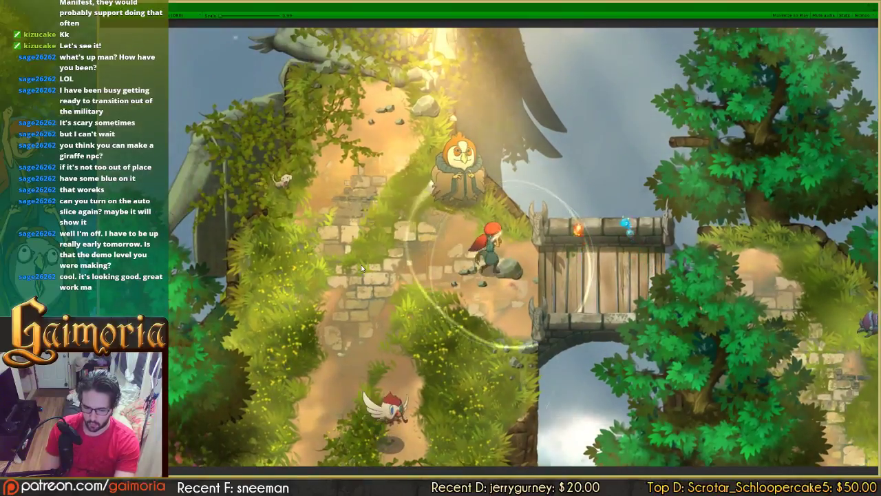
{"action": "key", "text": "d"}
{"action": "key", "text": "w"}
{"action": "key", "text": "a"}
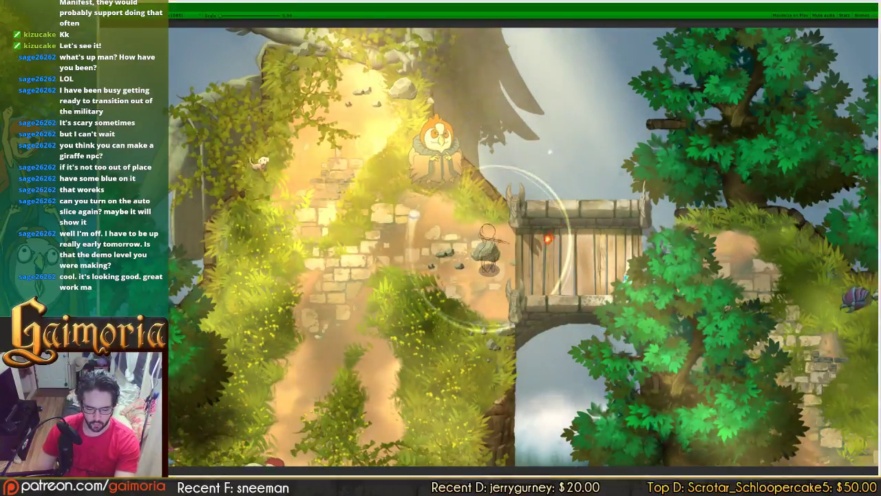
Step: Switch to Photoshop and marquee-select the upper bodies of the third-row, back-facing sprites on the clean lines layer of aniah_summoning_idle.psd
{"action": "key", "text": "alt+Tab"}
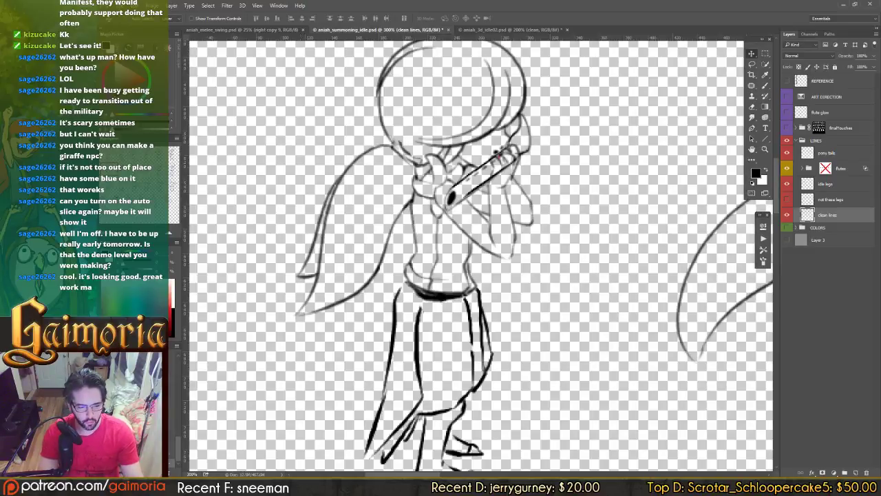
{"action": "left_click_drag", "start_coordinate": [482, 464], "coordinate": [513, 48]}
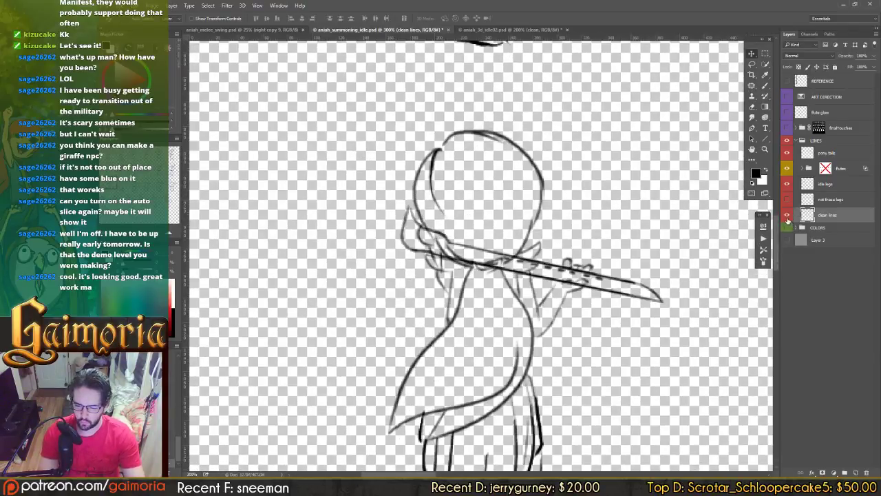
{"action": "key", "text": "ctrl+minus"}
{"action": "key", "text": "ctrl+minus"}
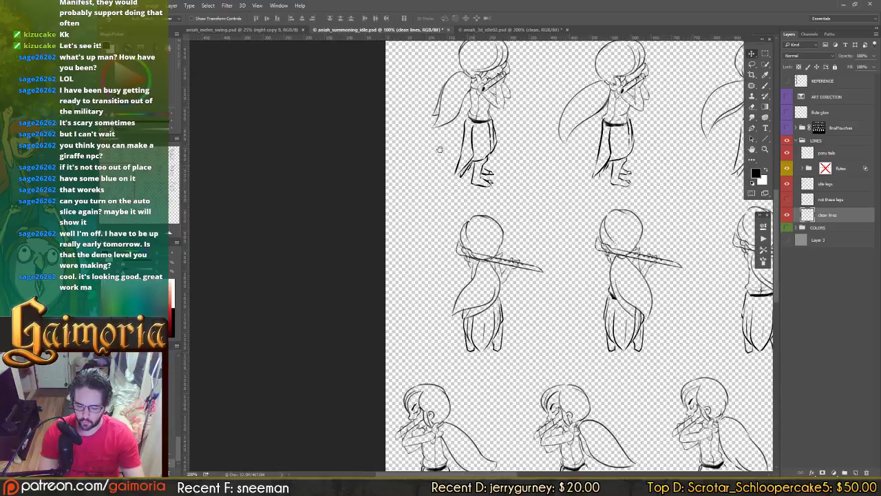
{"action": "left_click_drag", "start_coordinate": [803, 313], "coordinate": [789, 310]}
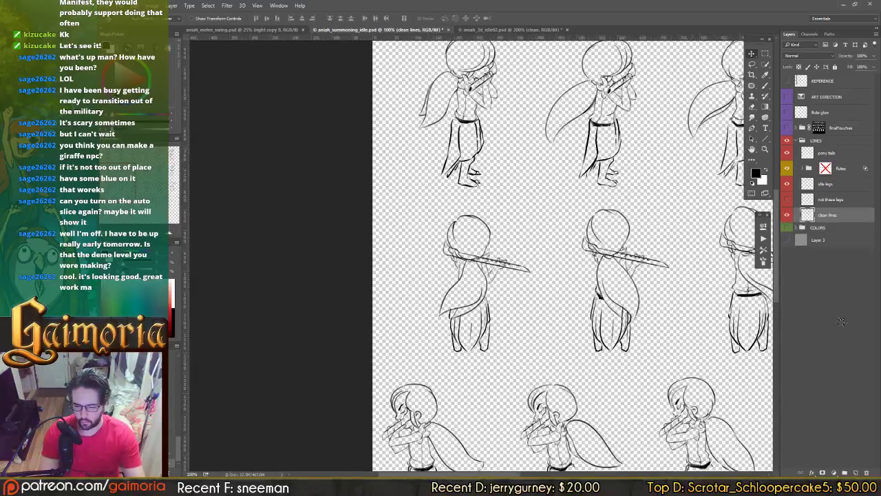
{"action": "key", "text": "m"}
{"action": "left_click_drag", "start_coordinate": [544, 241], "coordinate": [450, 223]}
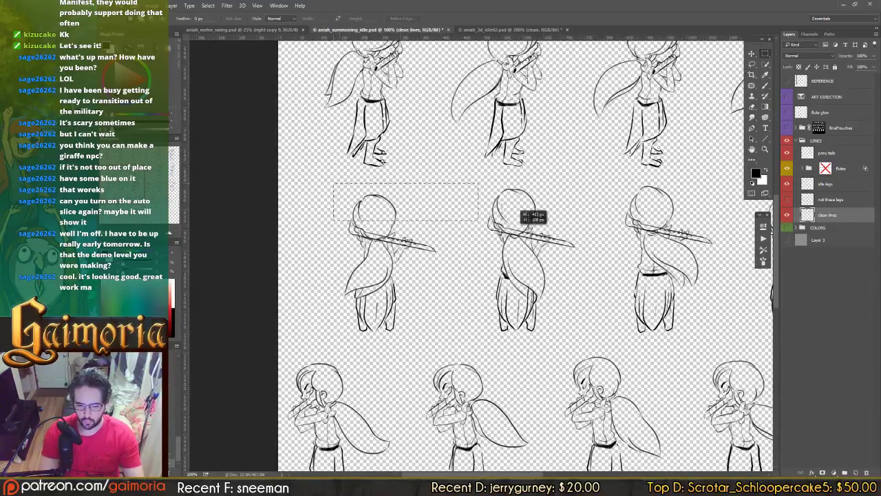
{"action": "left_click_drag", "start_coordinate": [530, 216], "coordinate": [681, 296]}
{"action": "left_click_drag", "start_coordinate": [476, 215], "coordinate": [751, 237]}
{"action": "left_click_drag", "start_coordinate": [324, 215], "coordinate": [723, 253]}
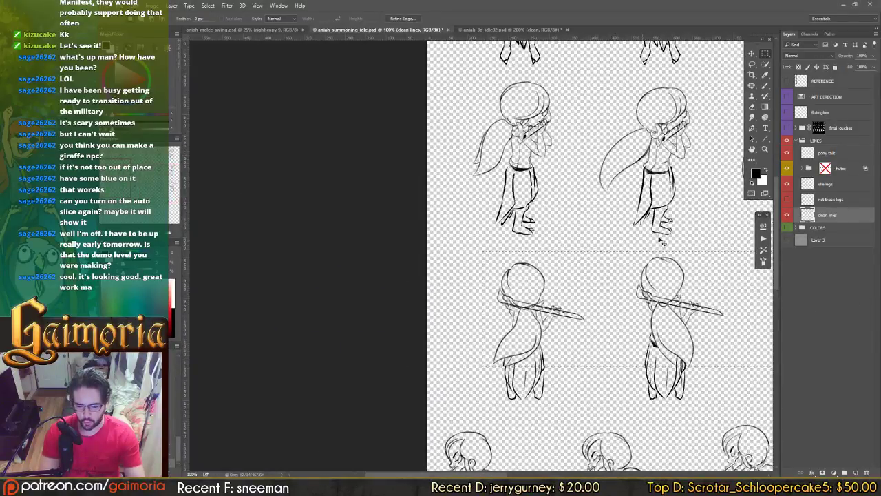
{"action": "key", "text": "ctrl+plus"}
{"action": "left_click_drag", "start_coordinate": [543, 274], "coordinate": [418, 254]}
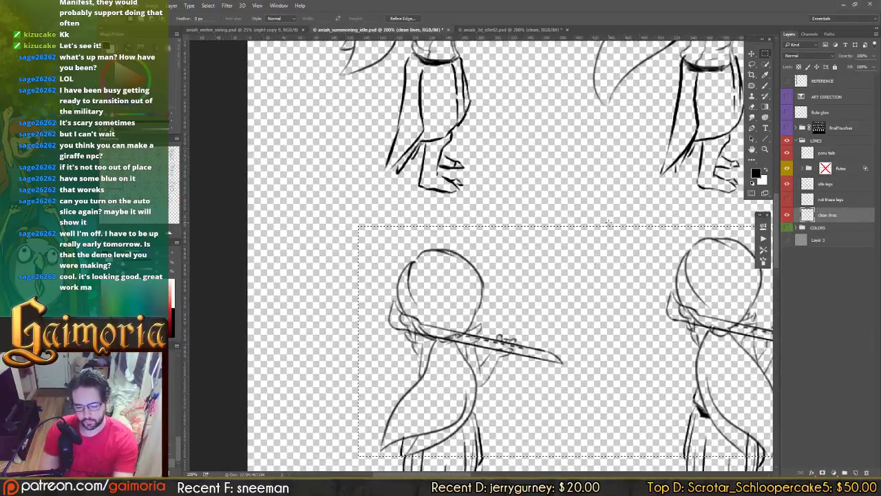
Step: Nudge the selected back-facing upper-body lines slightly upward, clear the selection and save the file
{"action": "key", "text": "v"}
{"action": "key", "text": "Up"}
{"action": "key", "text": "Up"}
{"action": "key", "text": "Up"}
{"action": "key", "text": "Up"}
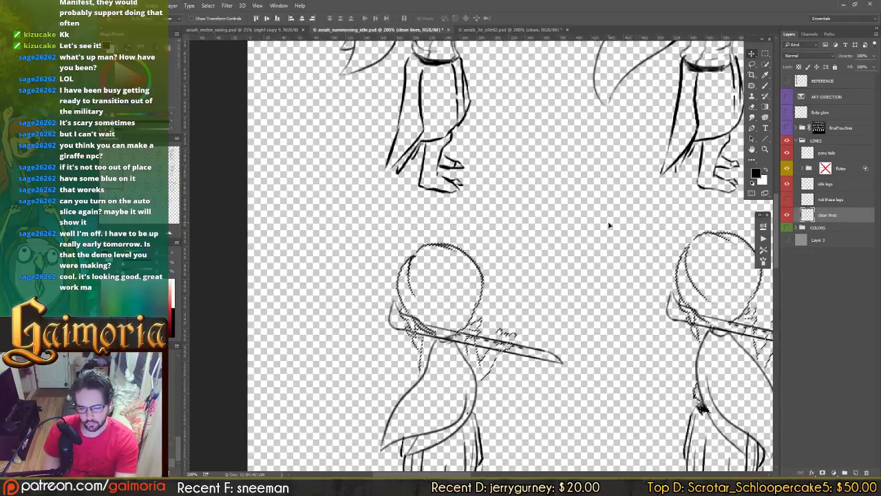
{"action": "key", "text": "ctrl+d"}
{"action": "key", "text": "ctrl+s"}
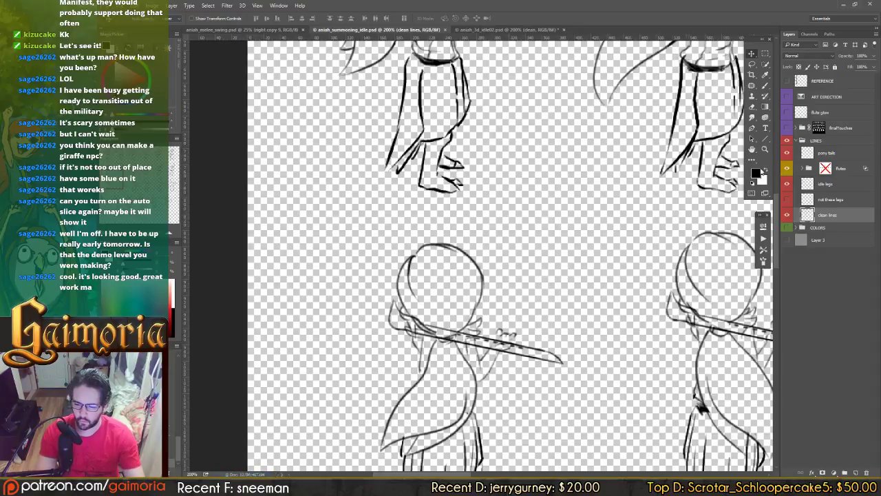
Step: Select all six flute ref back layers in the Flutes group, raise them to match the nudged bodies, and save the file
{"action": "left_click", "coordinate": [802, 169]}
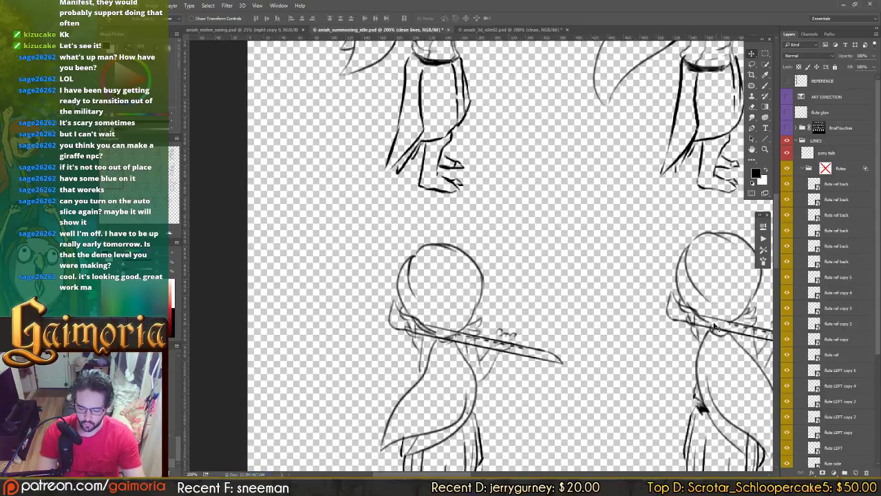
{"action": "left_click", "coordinate": [542, 353], "text": "ctrl"}
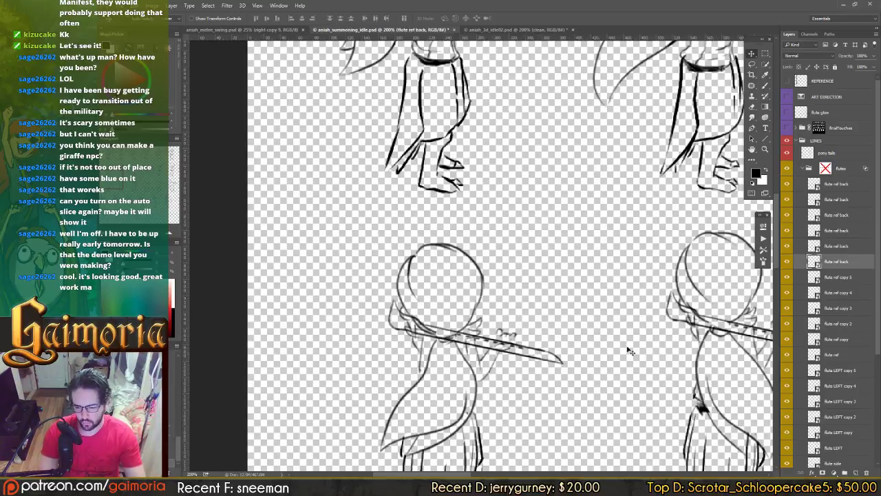
{"action": "left_click", "coordinate": [830, 185], "text": "shift"}
{"action": "left_click_drag", "start_coordinate": [729, 234], "coordinate": [293, 170]}
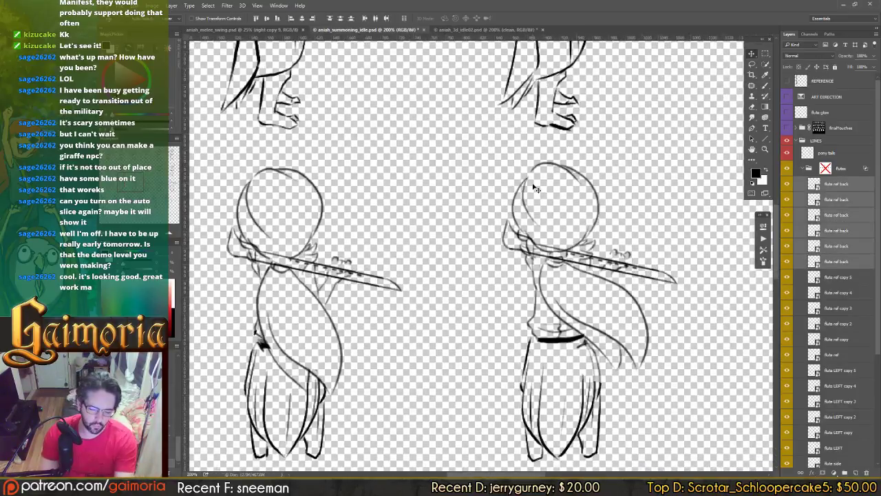
{"action": "scroll", "coordinate": [536, 187], "scroll_direction": "down", "scroll_amount": 3, "text": "alt"}
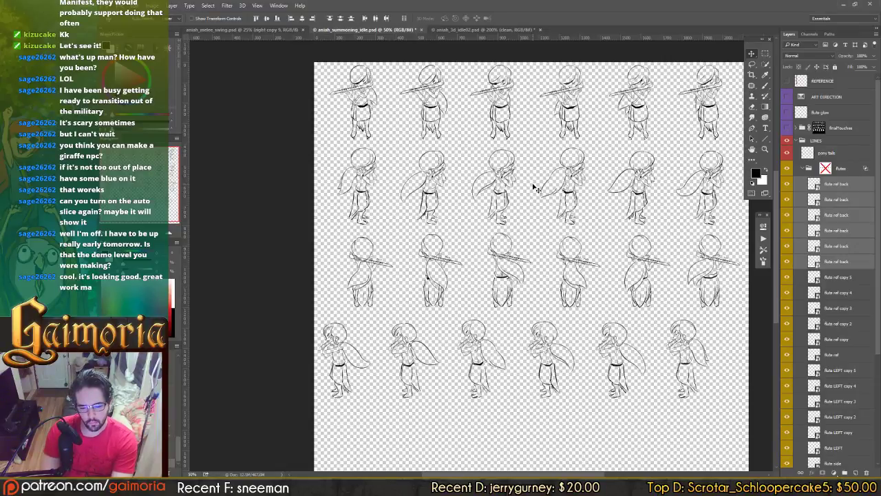
{"action": "key", "text": "ctrl+plus"}
{"action": "key", "text": "ctrl+plus"}
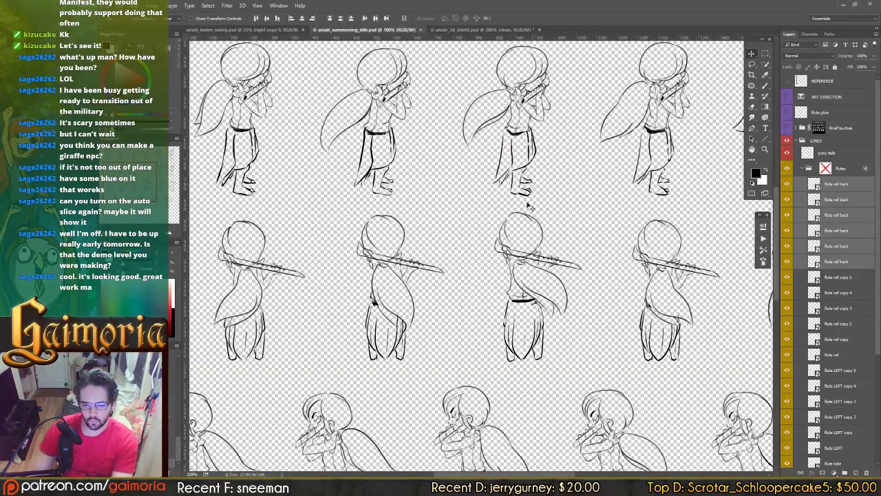
{"action": "left_click_drag", "start_coordinate": [537, 240], "coordinate": [585, 219]}
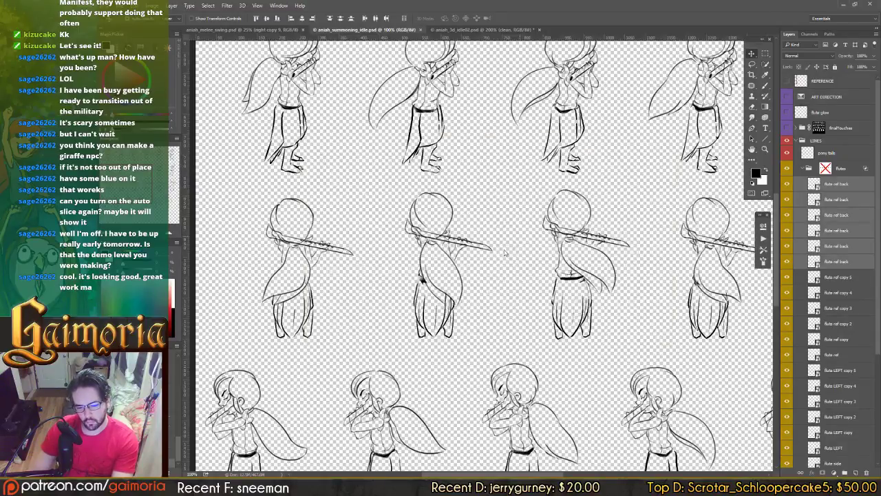
Step: Save a PNG copy of the sprite sheet over the existing aniah_summoning_idle.png in the movement folder
{"action": "key", "text": "ctrl+shift+s"}
{"action": "left_click", "coordinate": [406, 277]}
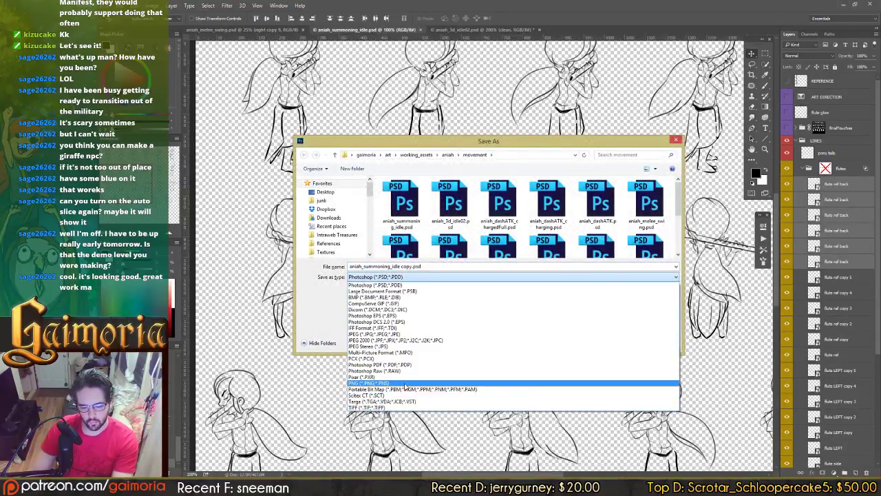
{"action": "left_click", "coordinate": [404, 383]}
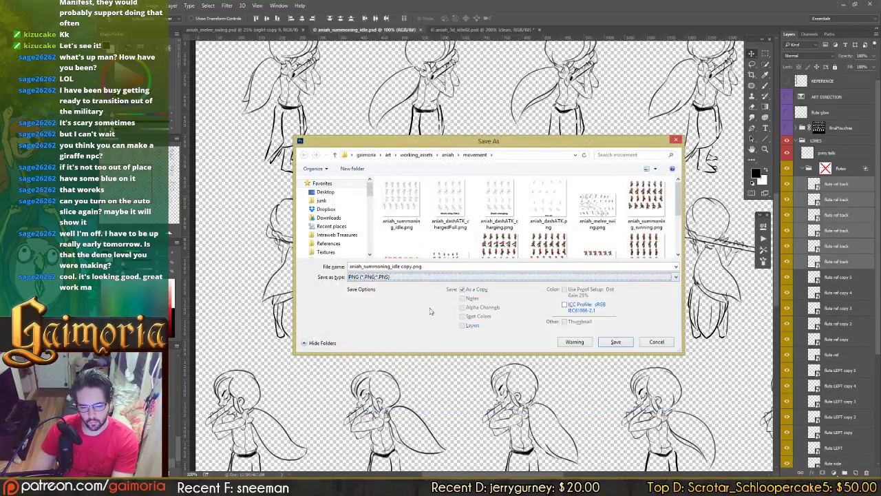
{"action": "double_click", "coordinate": [404, 203]}
{"action": "key", "text": "y"}
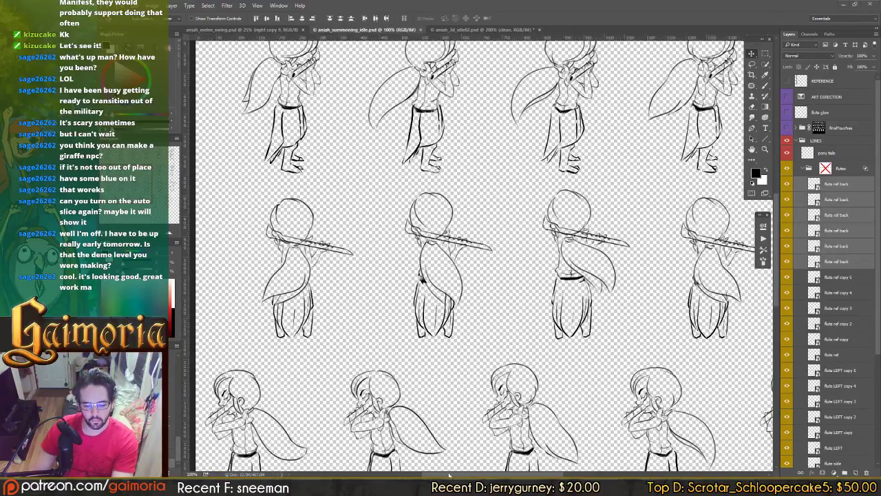
Step: Switch back to the Unity play-test and check Aniah's back-facing summoning idle beside the wooden bridge
{"action": "key", "text": "alt+Tab"}
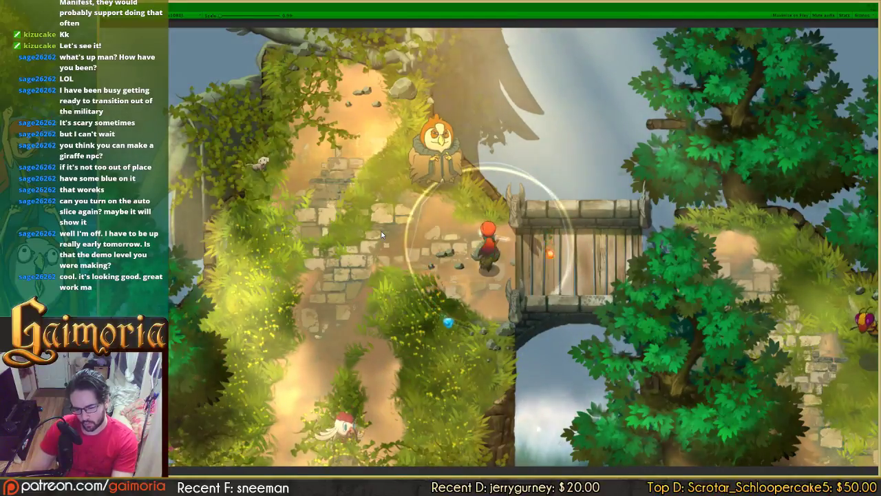
{"action": "right_click", "coordinate": [441, 238]}
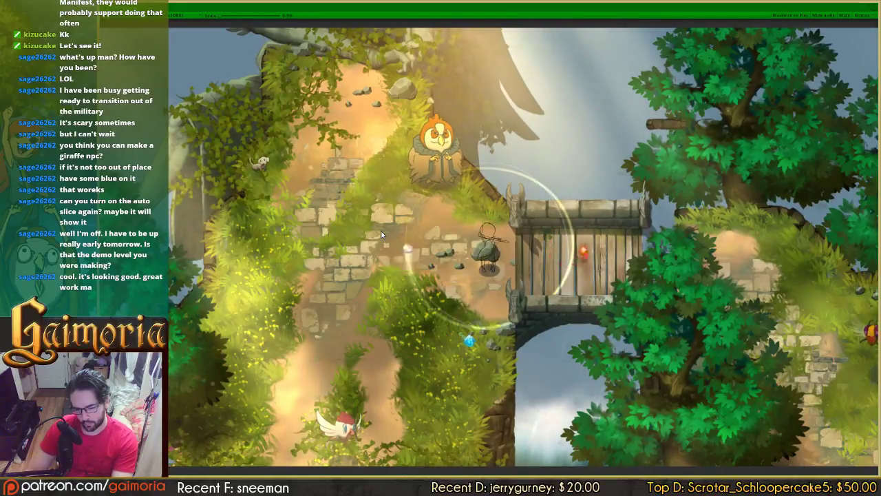
{"action": "right_click", "coordinate": [490, 228]}
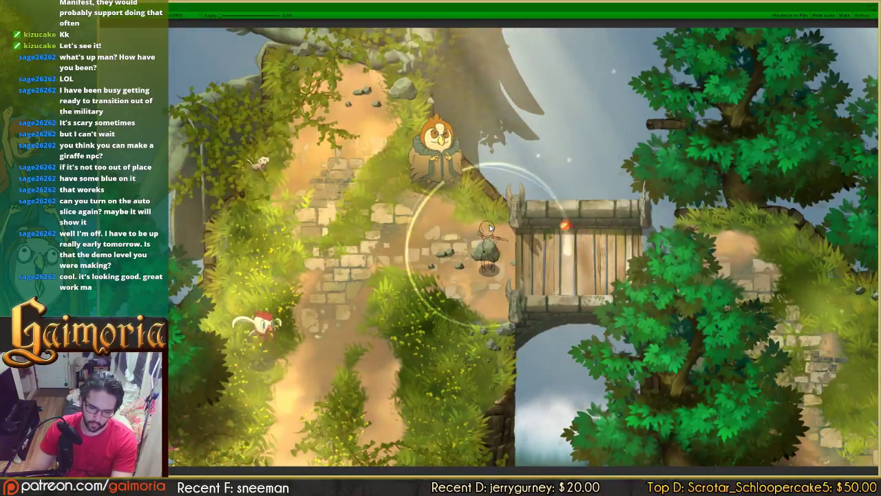
{"action": "right_click", "coordinate": [491, 227]}
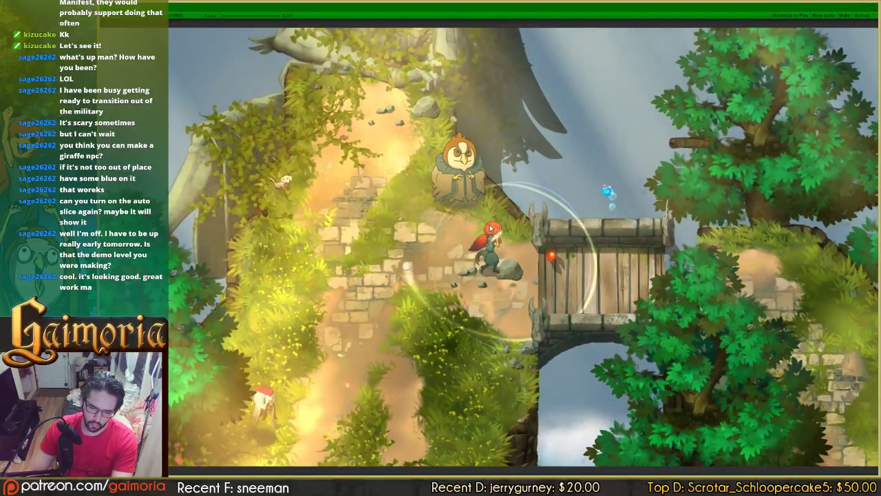
Step: Walk Aniah west onto the stone path and turn her in all directions to inspect each summoning idle
{"action": "key", "text": "a"}
{"action": "key", "text": "s"}
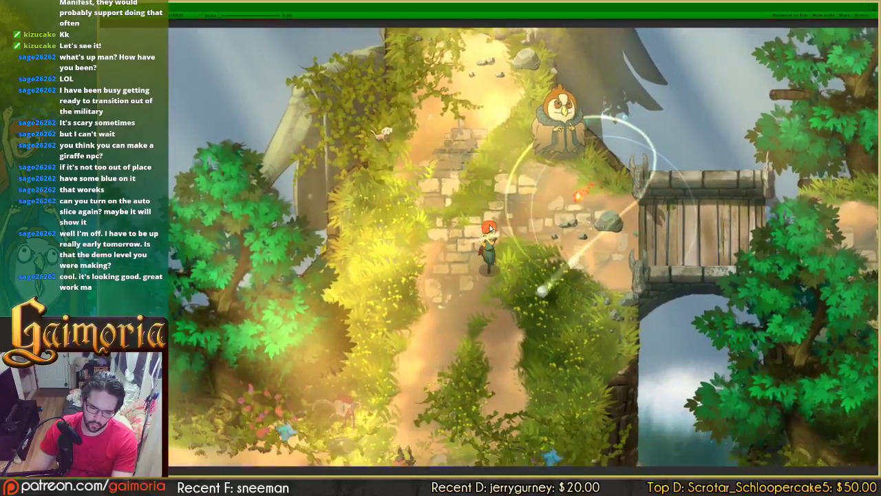
{"action": "key", "text": "a"}
{"action": "key", "text": "w"}
{"action": "key", "text": "d"}
{"action": "key", "text": "s"}
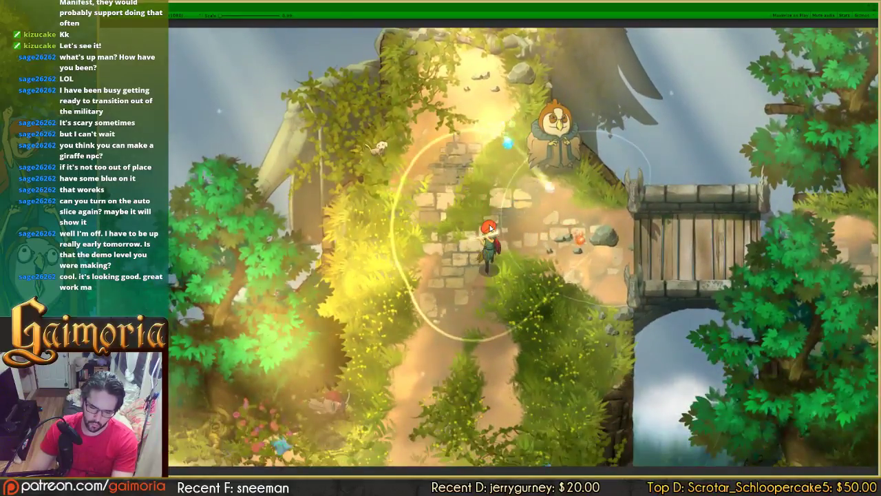
{"action": "key", "text": "w"}
{"action": "key", "text": "a"}
{"action": "key", "text": "s"}
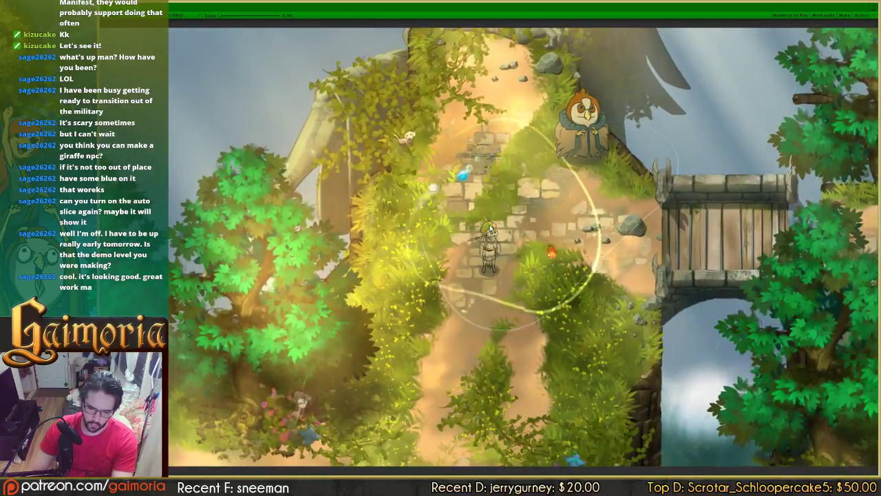
{"action": "key", "text": "w"}
{"action": "key", "text": "d"}
{"action": "key", "text": "s"}
{"action": "key", "text": "w"}
{"action": "key", "text": "a"}
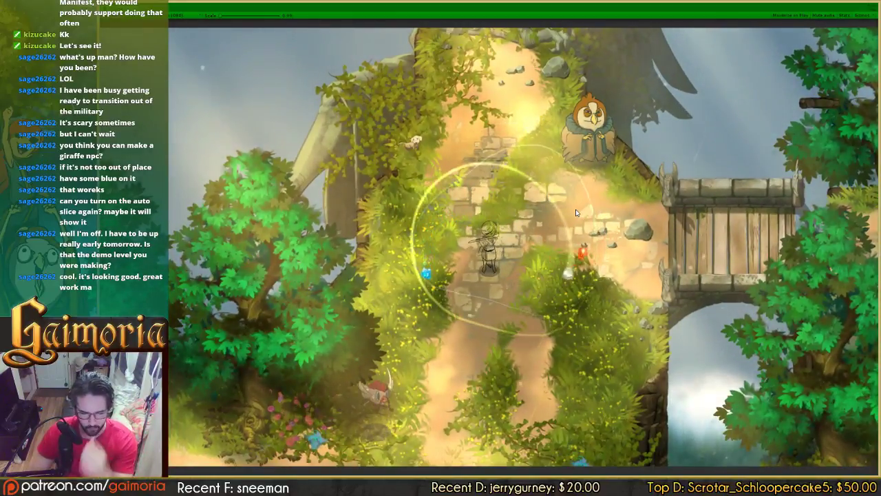
Step: Run Aniah up and down the stone path, stopping repeatedly to compare her front- and back-facing summoning idles
{"action": "key", "text": "w"}
{"action": "key", "text": "s"}
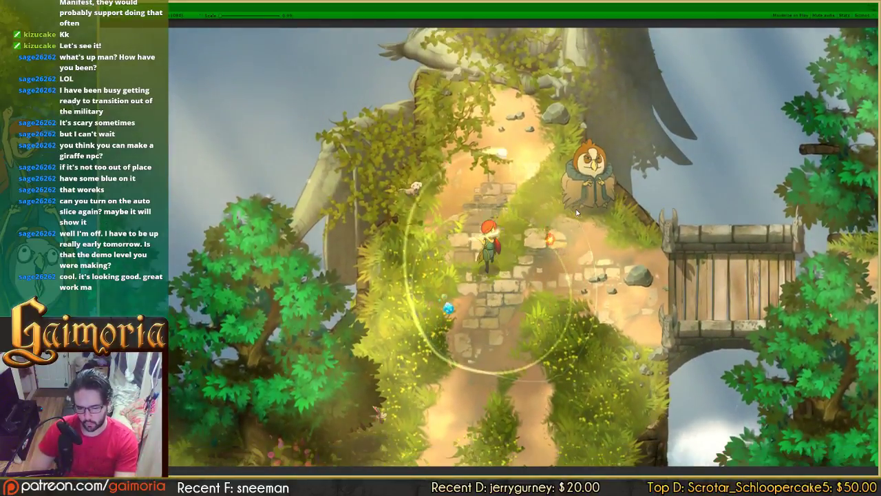
{"action": "key", "text": "s"}
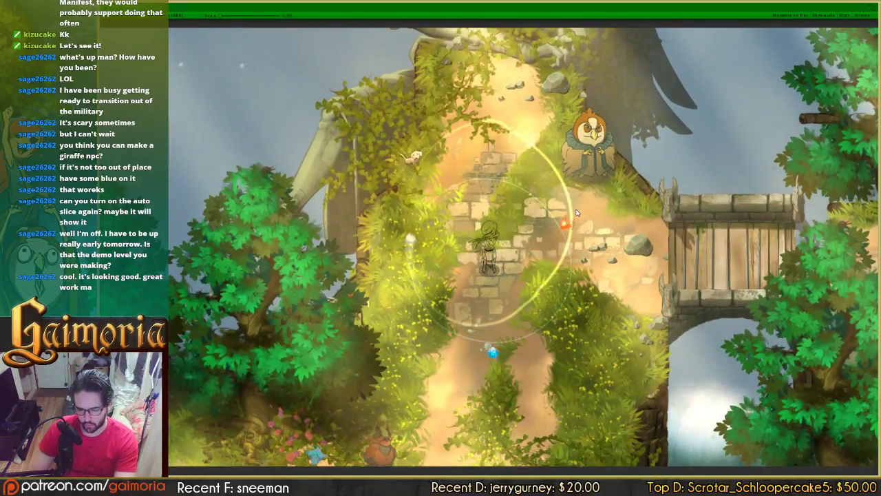
{"action": "key", "text": "s"}
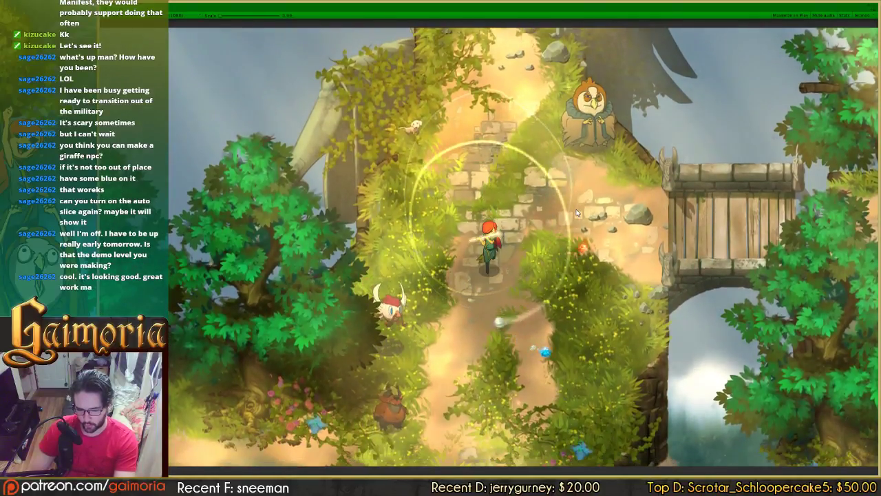
{"action": "key", "text": "s"}
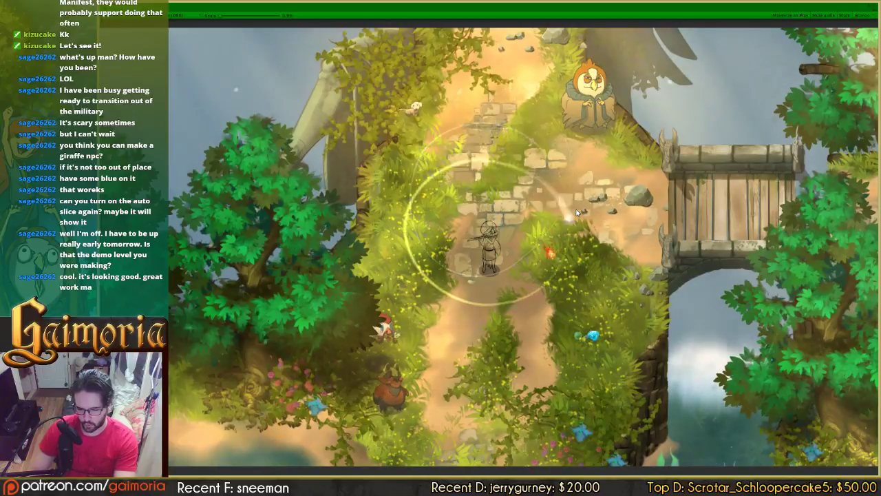
{"action": "key", "text": "s"}
{"action": "key", "text": "w"}
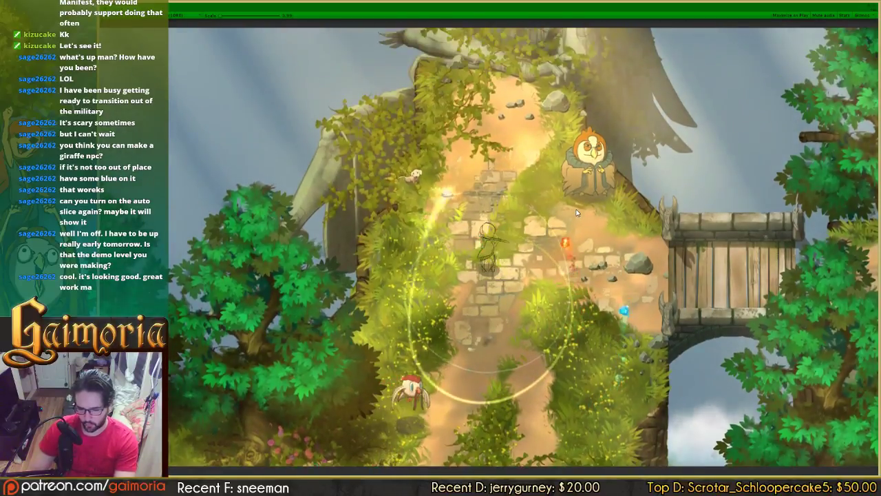
Step: Move Aniah in short bursts on the stone path to check how running changes into each summoning idle, and end the play-test
{"action": "key", "text": "s"}
{"action": "key", "text": "s"}
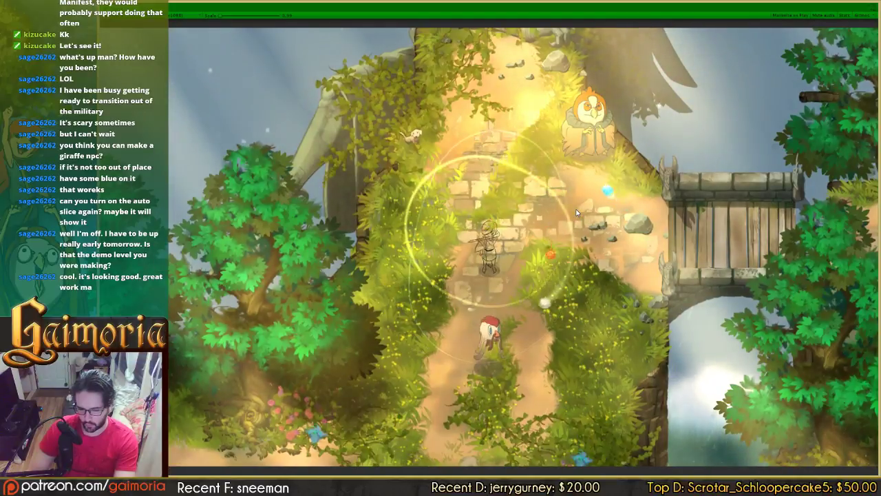
{"action": "key", "text": "w"}
{"action": "key", "text": "d"}
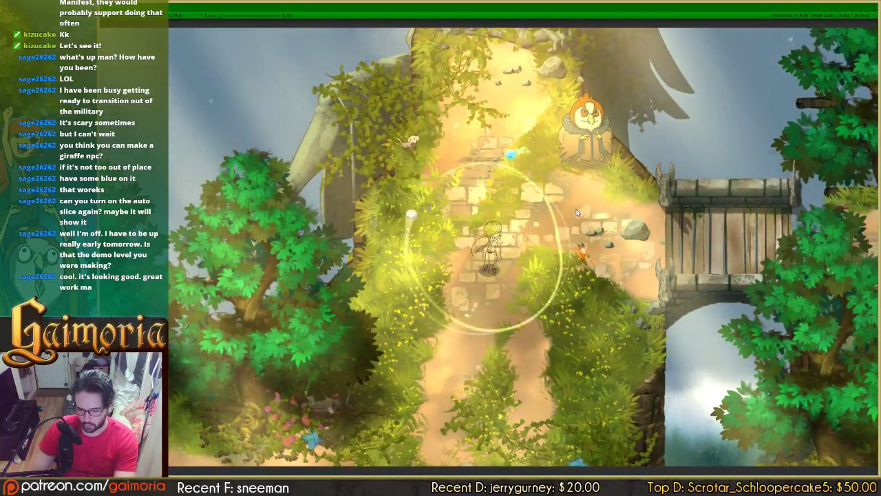
{"action": "key", "text": "s"}
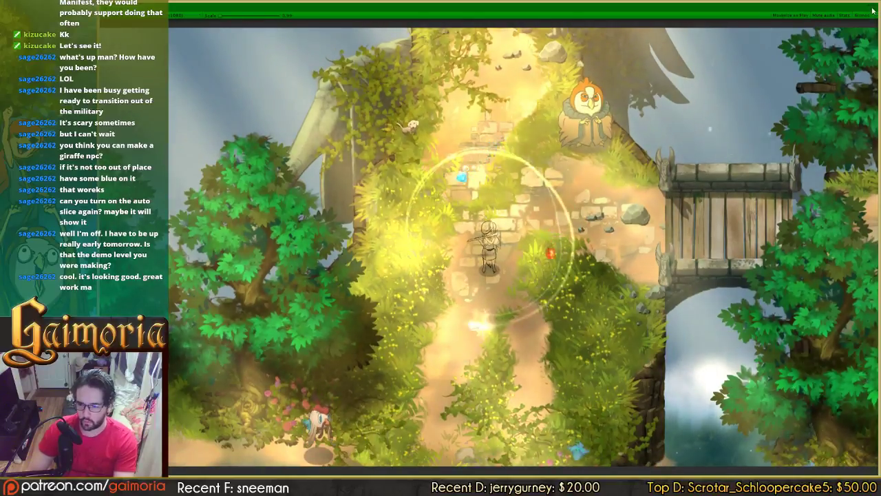
{"action": "key", "text": "d"}
{"action": "key", "text": "a"}
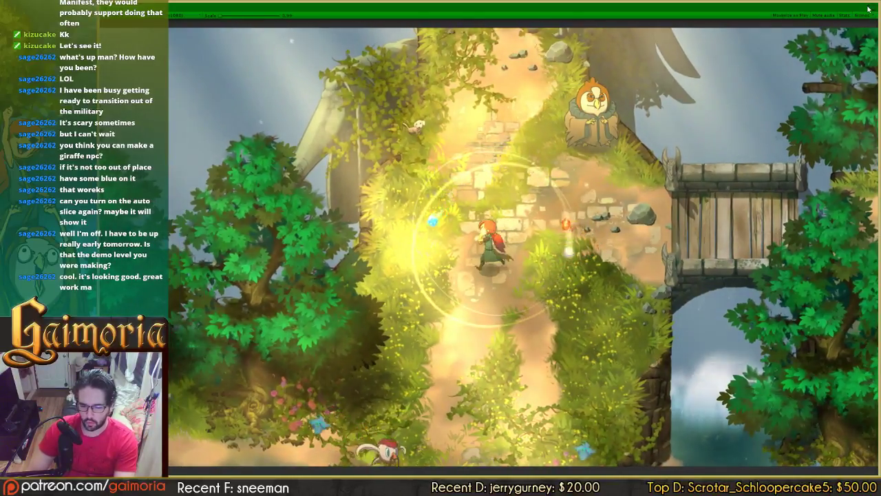
{"action": "key", "text": "s"}
{"action": "left_click", "coordinate": [868, 9]}
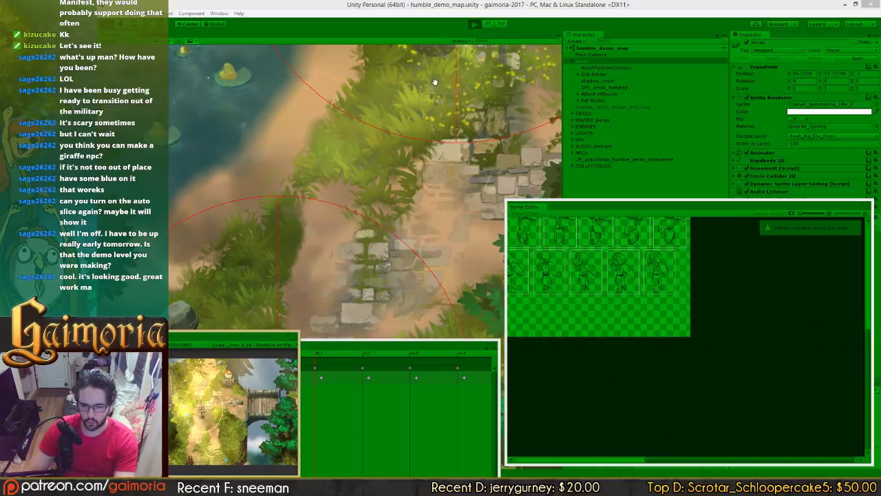
{"action": "left_click", "coordinate": [474, 24]}
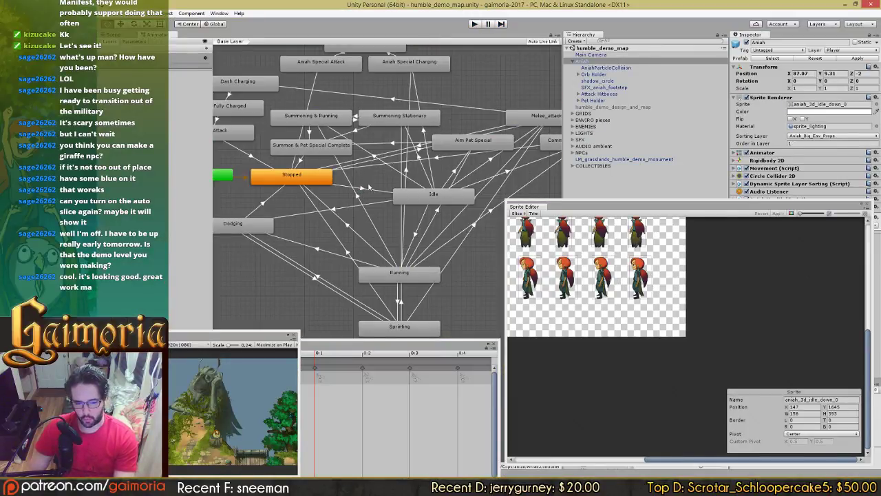
Step: Turn off Has Exit Time on the Summoning & Running to Summoning Stationary transition in Aniah's animator
{"action": "right_click", "coordinate": [377, 212]}
{"action": "left_click", "coordinate": [347, 129]}
{"action": "left_click", "coordinate": [355, 119]}
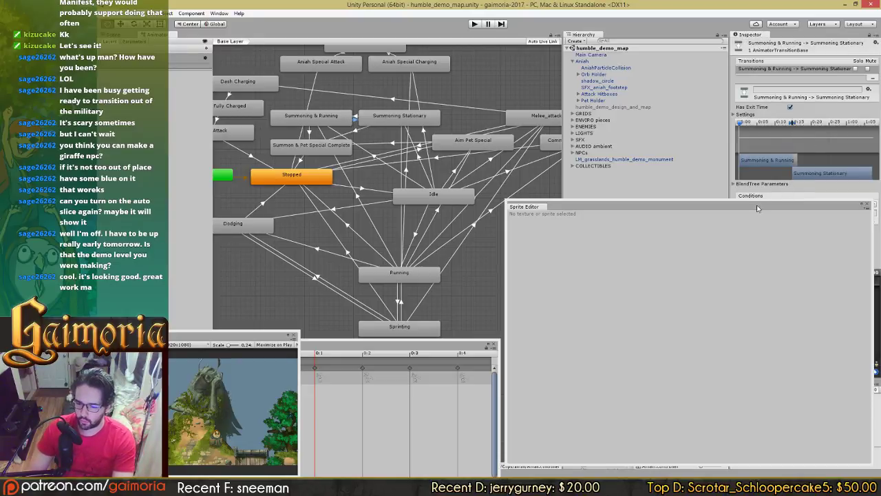
{"action": "left_click_drag", "start_coordinate": [758, 208], "coordinate": [507, 294]}
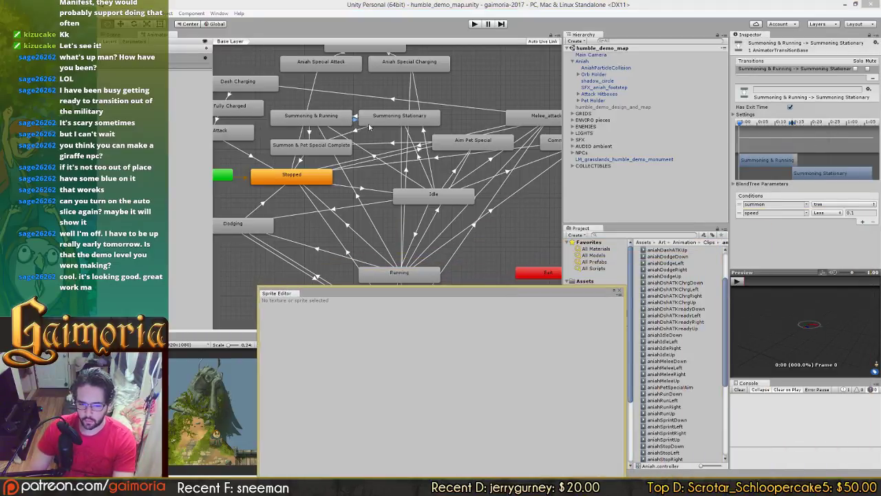
{"action": "left_click", "coordinate": [742, 114]}
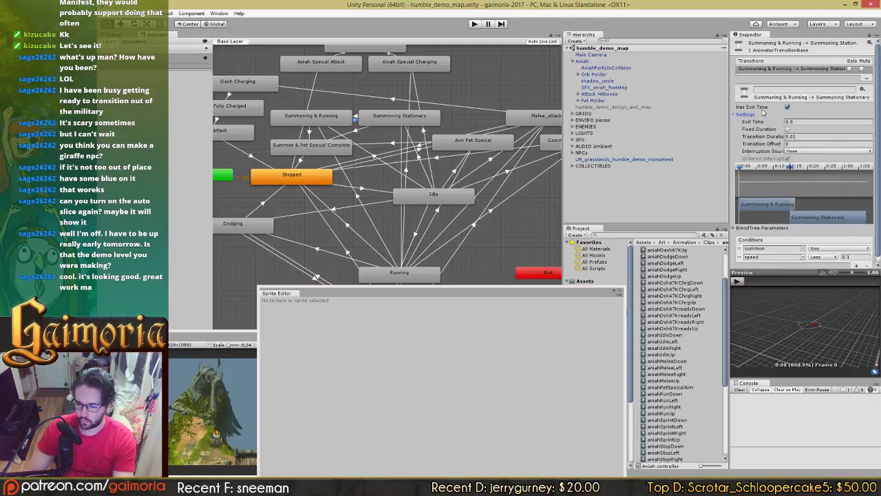
{"action": "left_click", "coordinate": [787, 107]}
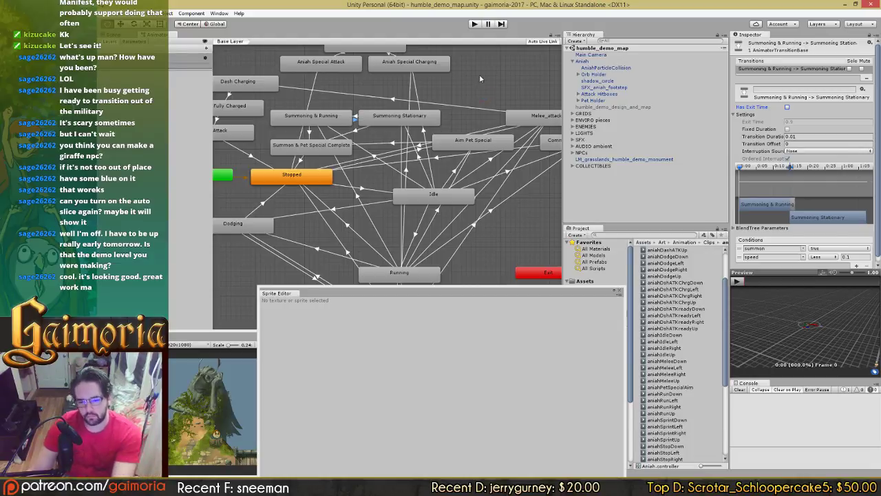
Step: Play-test the map with the game view maximized, running and stopping Aniah in several directions to check the summoning transition
{"action": "left_click", "coordinate": [475, 24]}
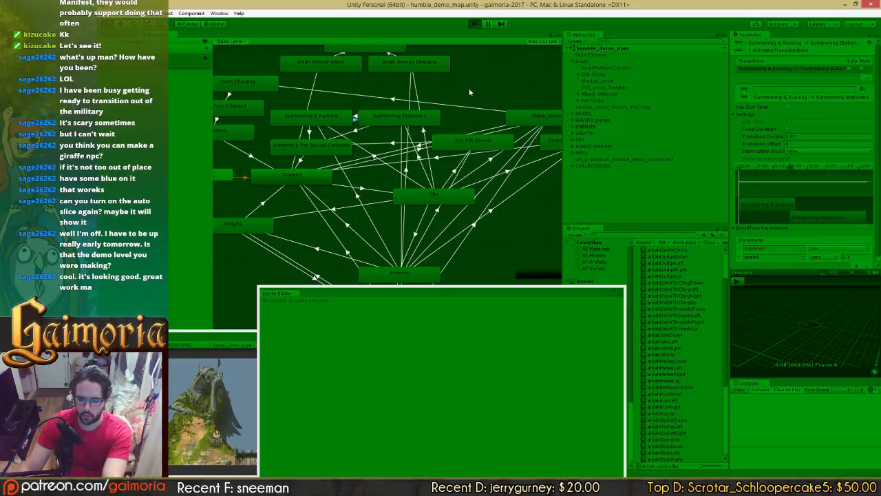
{"action": "left_click", "coordinate": [215, 379]}
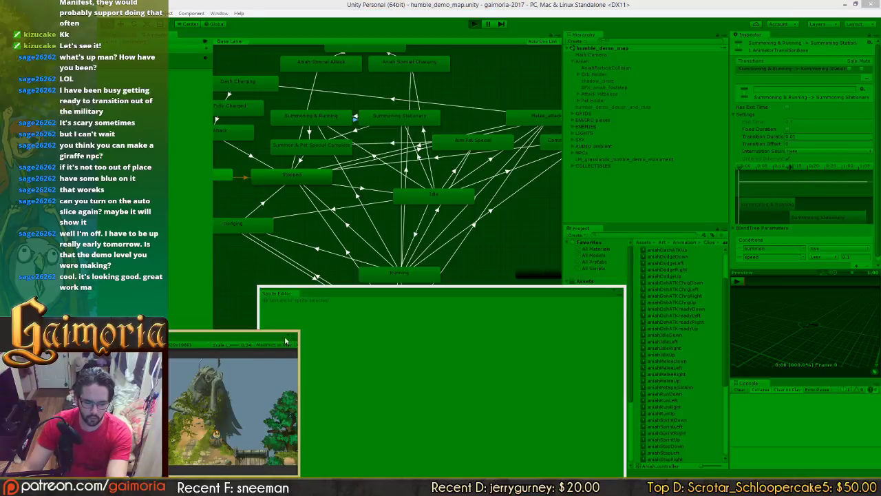
{"action": "double_click", "coordinate": [285, 340]}
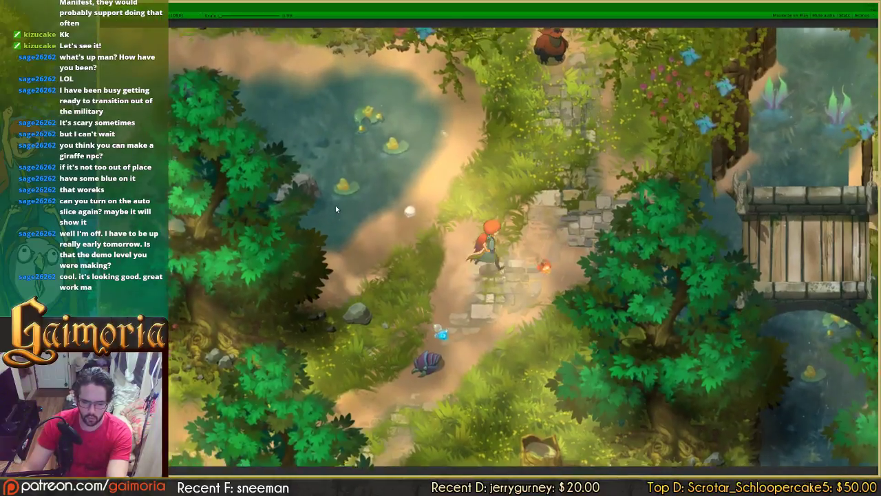
{"action": "key", "text": "w"}
{"action": "key", "text": "s"}
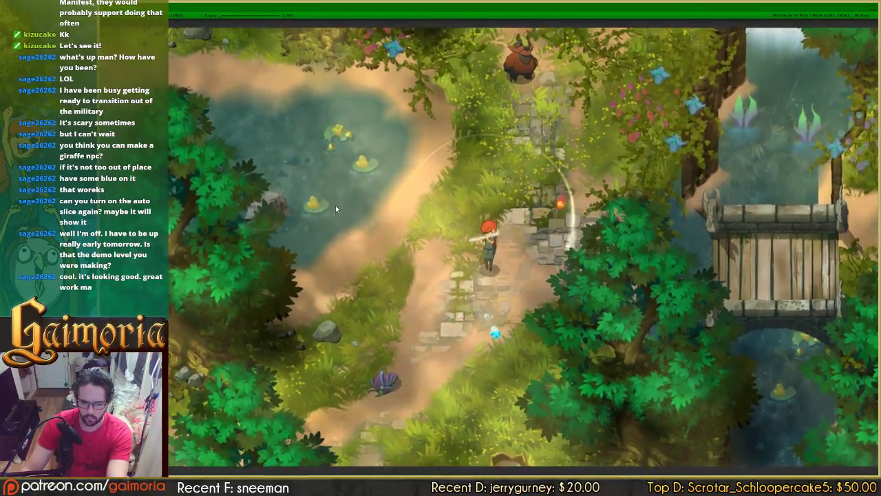
{"action": "key", "text": "a"}
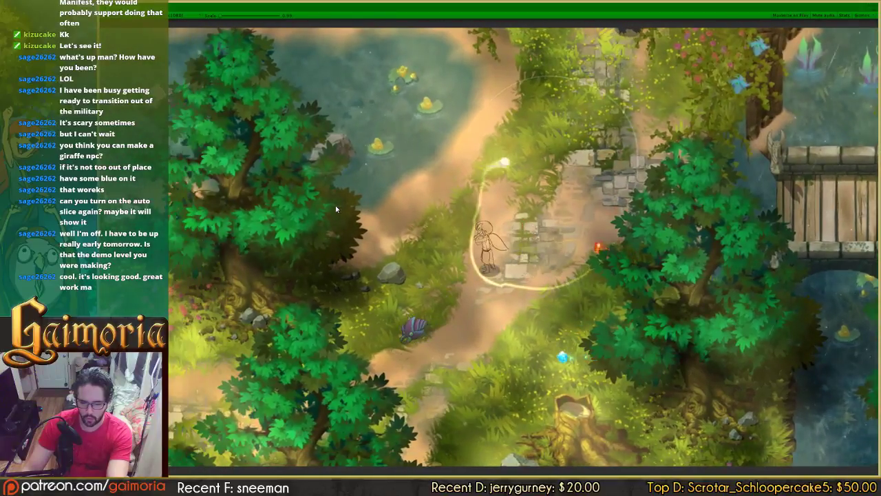
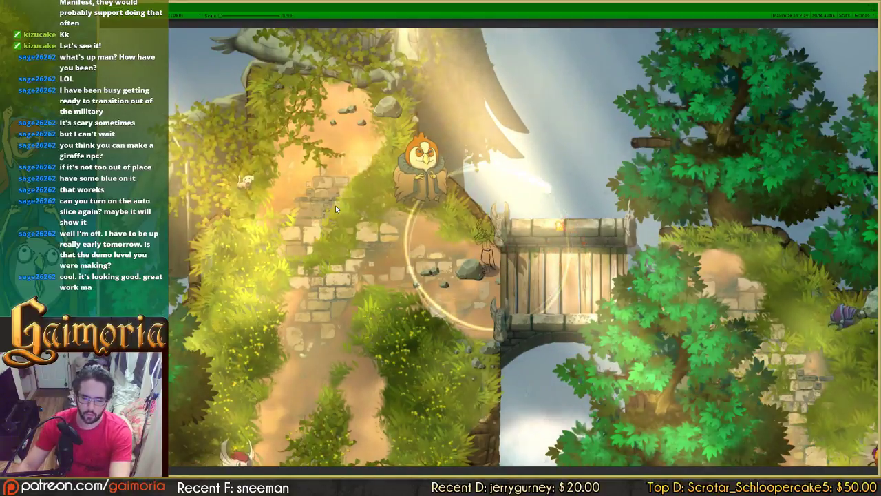
Step: Restore the editor layout and inspect Aniah's left-facing summoning idle up close beside the wooden bridge in the Scene view
{"action": "left_click", "coordinate": [868, 8]}
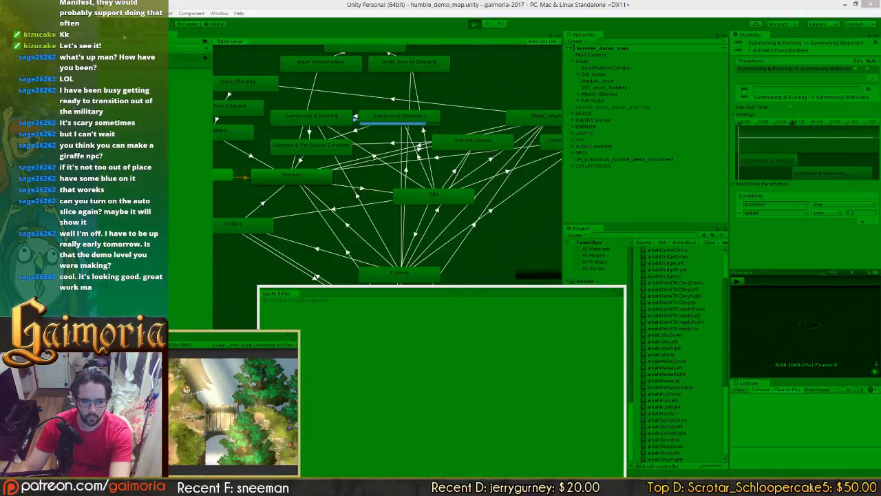
{"action": "left_click", "coordinate": [125, 37]}
{"action": "middle_click_drag", "start_coordinate": [364, 163], "coordinate": [378, 253]}
{"action": "middle_click_drag", "start_coordinate": [369, 104], "coordinate": [303, 237]}
{"action": "scroll", "coordinate": [337, 220], "scroll_direction": "up", "scroll_amount": 5}
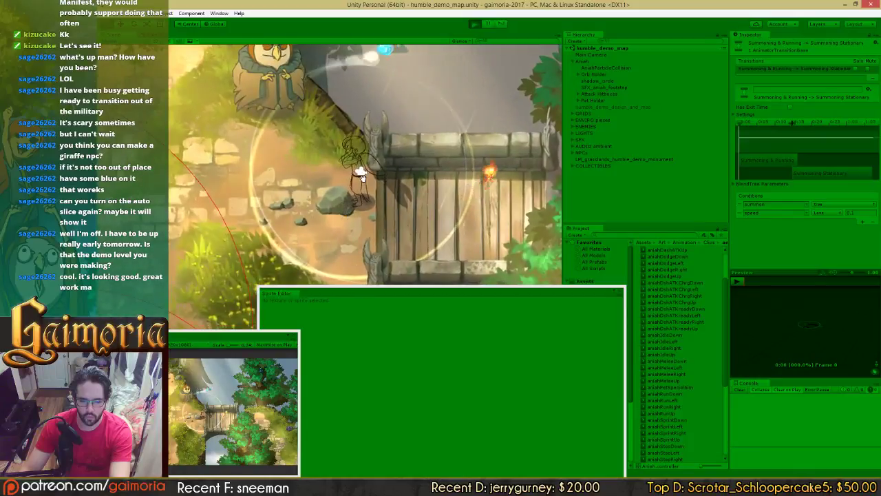
{"action": "middle_click_drag", "start_coordinate": [365, 227], "coordinate": [357, 251]}
{"action": "scroll", "coordinate": [356, 249], "scroll_direction": "up", "scroll_amount": 4}
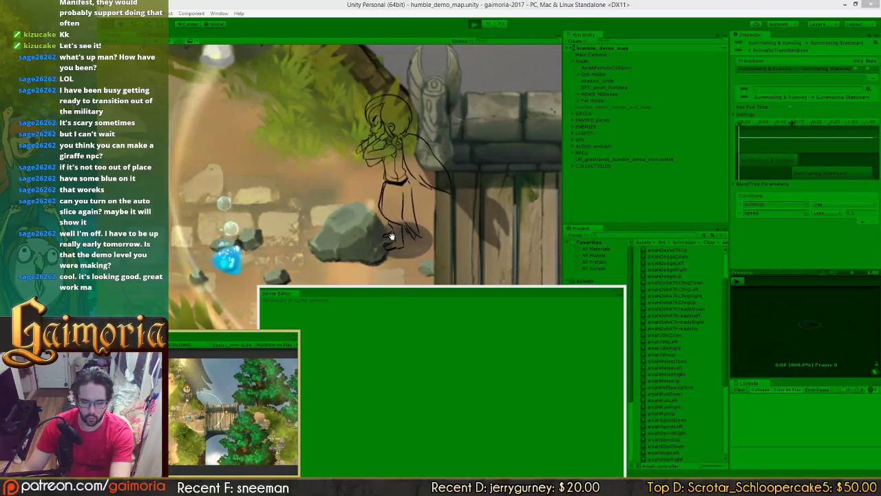
Step: Select Aniah, examine her left-facing summoning idle frames in the Sprite Editor, and stop the play-test
{"action": "left_click", "coordinate": [588, 61]}
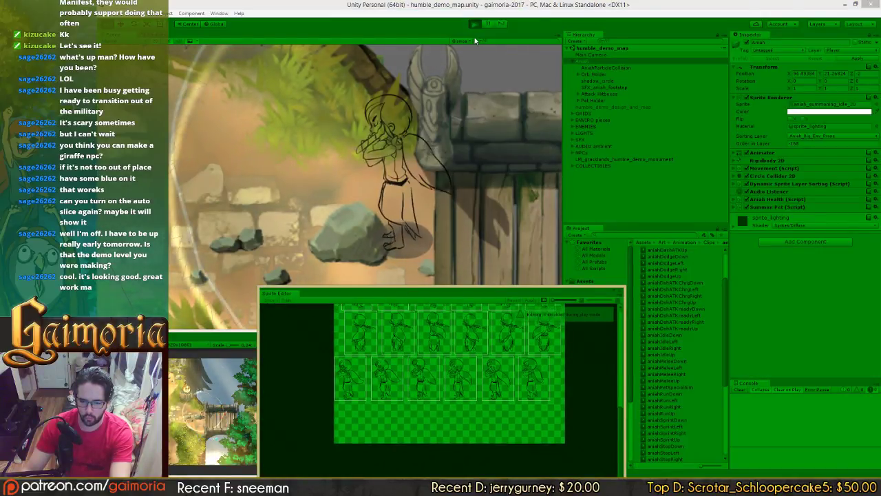
{"action": "scroll", "coordinate": [468, 344], "scroll_direction": "up", "scroll_amount": 5}
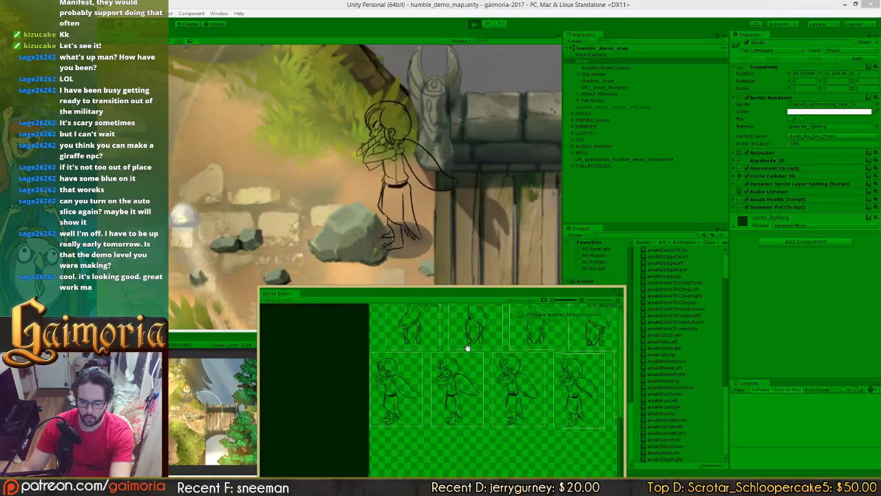
{"action": "left_click", "coordinate": [243, 339]}
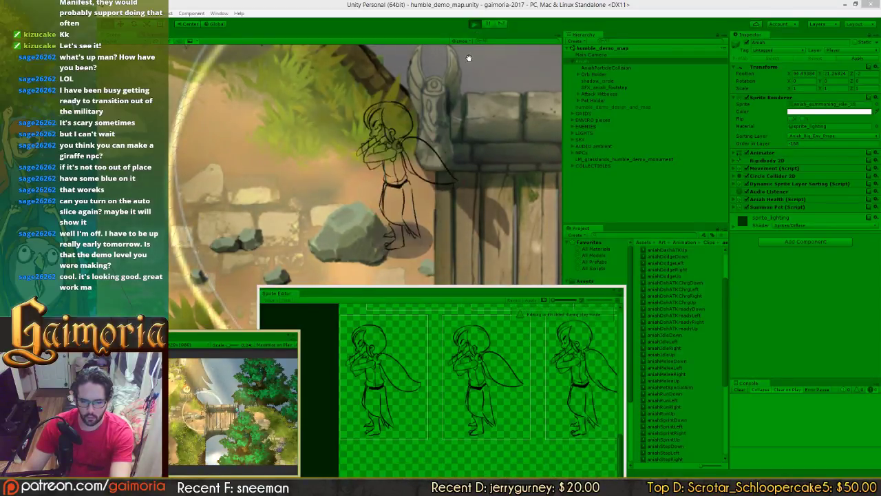
{"action": "left_click", "coordinate": [475, 27]}
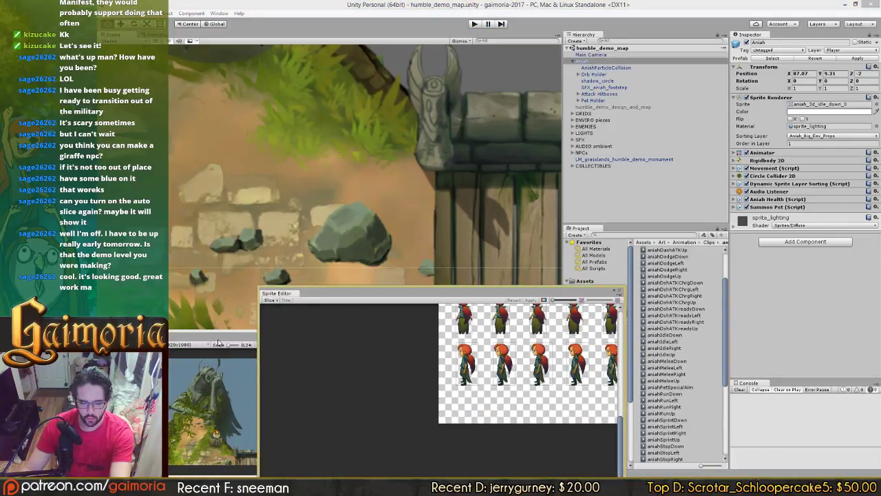
Step: Open the summoning idle sheet in the Sprite Editor and set the custom pivot X of aniah_summoning_idle_18 to 0.40
{"action": "left_click_drag", "start_coordinate": [369, 293], "coordinate": [510, 287]}
{"action": "mouse_move", "coordinate": [368, 347]}
{"action": "left_mouse_down"}
{"action": "mouse_move", "coordinate": [372, 294]}
{"action": "mouse_move", "coordinate": [404, 295]}
{"action": "mouse_move", "coordinate": [387, 393]}
{"action": "mouse_move", "coordinate": [407, 379]}
{"action": "left_mouse_up"}
{"action": "left_click", "coordinate": [324, 301]}
{"action": "left_click_drag", "start_coordinate": [542, 289], "coordinate": [449, 232]}
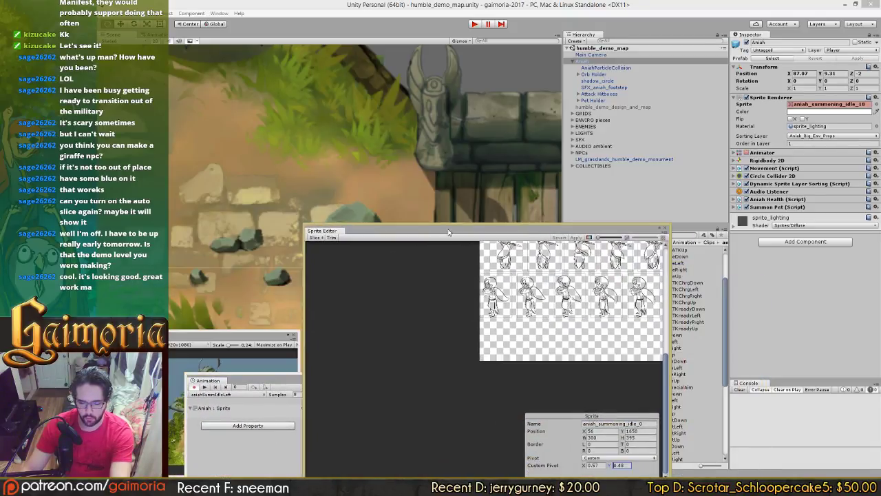
{"action": "scroll", "coordinate": [533, 323], "scroll_direction": "up", "scroll_amount": 6}
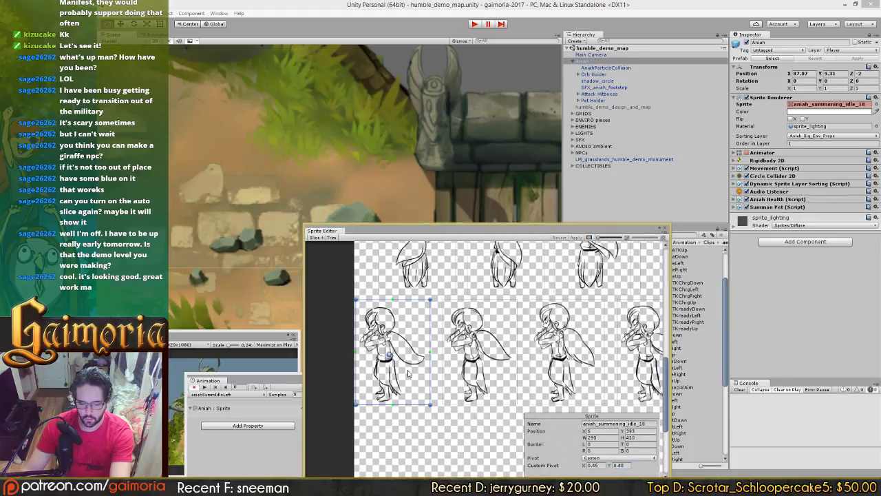
{"action": "scroll", "coordinate": [408, 372], "scroll_direction": "up", "scroll_amount": 3}
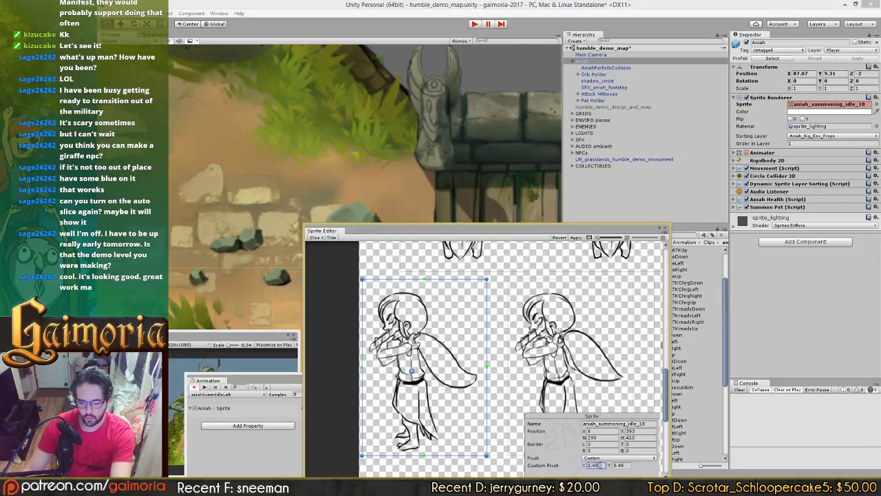
Step: Set the custom pivot X to 0.40 for the remaining left-facing frames, aniah_summoning_idle_19 through aniah_summoning_idle_23
{"action": "left_click", "coordinate": [570, 377]}
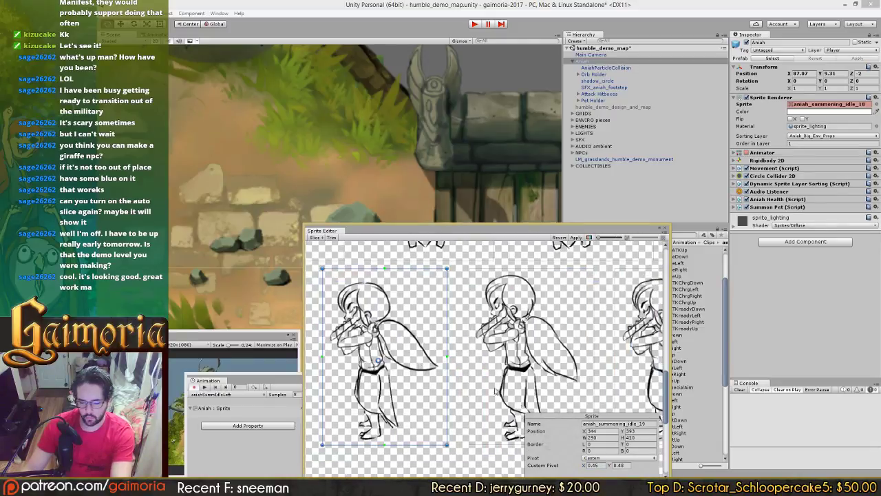
{"action": "left_click", "coordinate": [577, 398]}
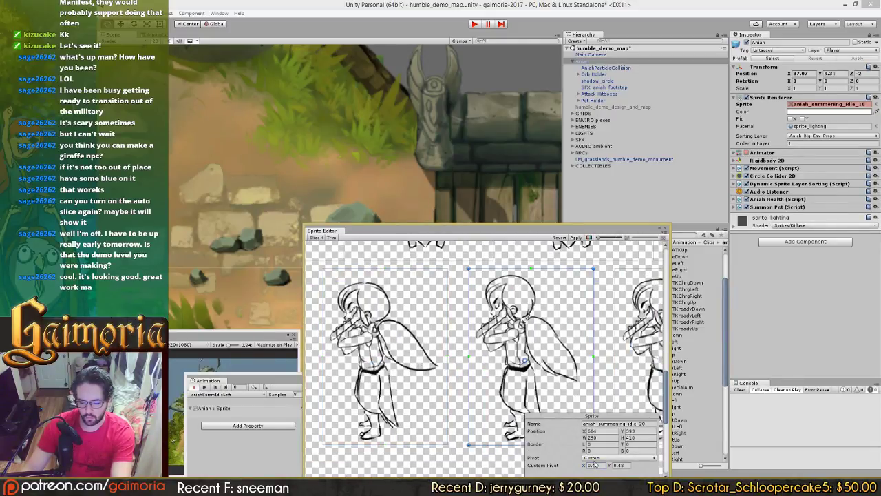
{"action": "middle_click_drag", "start_coordinate": [603, 409], "coordinate": [360, 391]}
{"action": "left_click", "coordinate": [471, 396]}
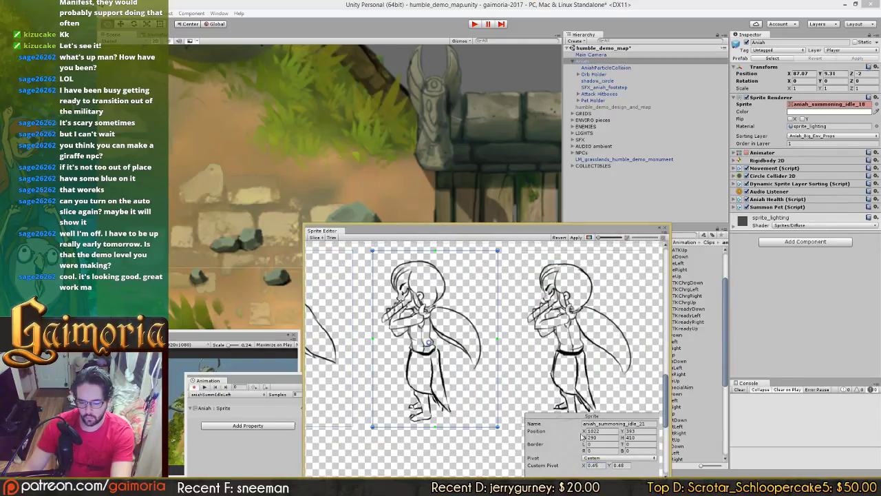
{"action": "left_click", "coordinate": [599, 391]}
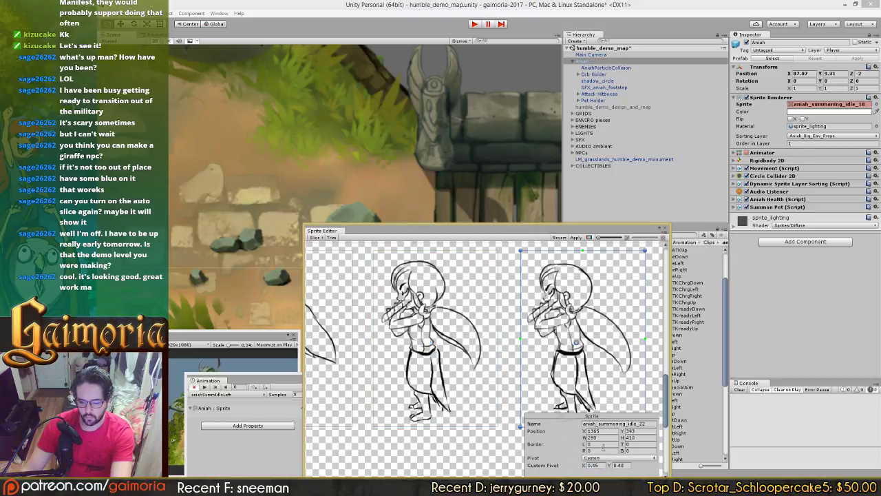
{"action": "middle_click_drag", "start_coordinate": [601, 381], "coordinate": [386, 370]}
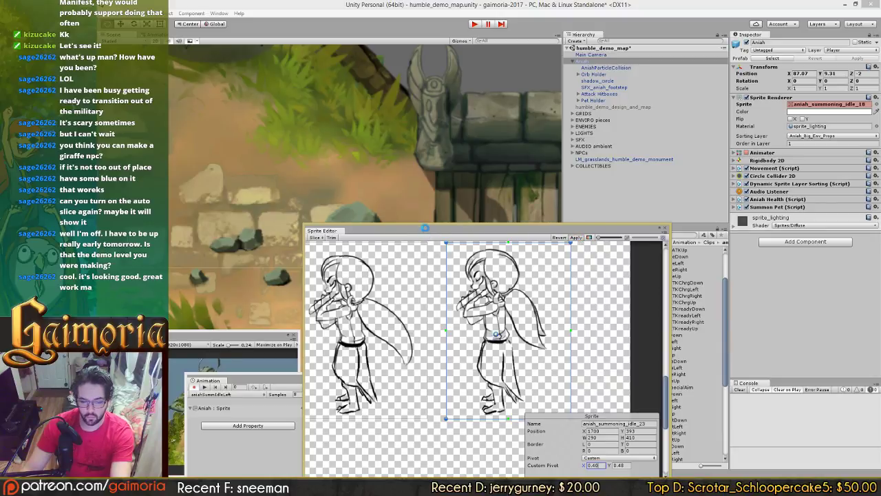
Step: Move the Sprite Editor clear of the Game view, start a play-test of humble_demo_map and enlarge the Game view
{"action": "left_click_drag", "start_coordinate": [422, 229], "coordinate": [632, 223]}
{"action": "left_click", "coordinate": [267, 336]}
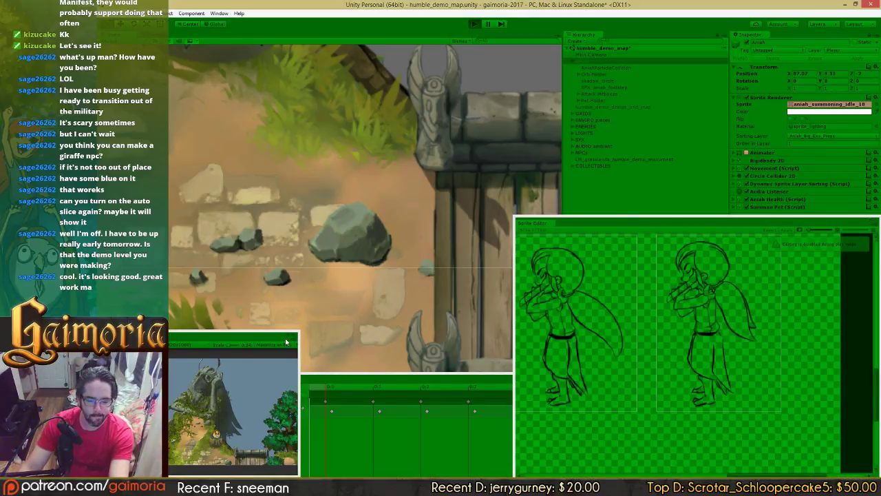
{"action": "left_click", "coordinate": [286, 340]}
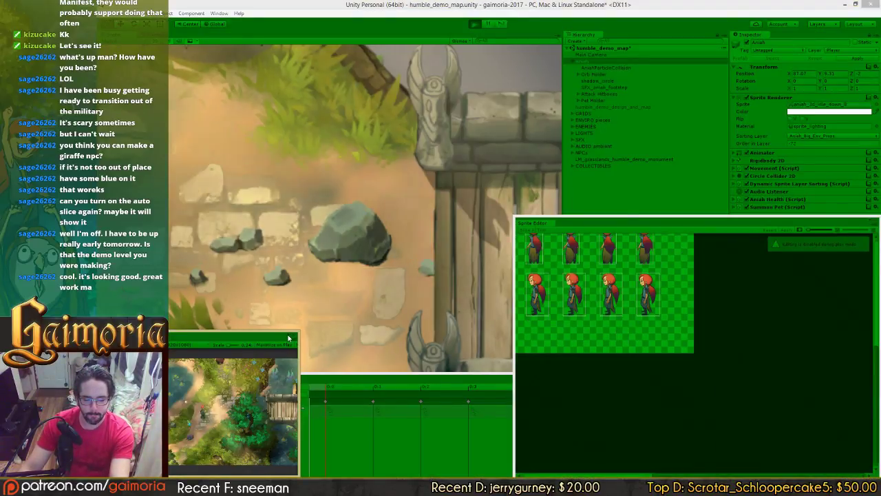
{"action": "double_click", "coordinate": [288, 337]}
Step: Run Aniah up to the wooden bridge, check her summoning idle facing different directions, and stop the play-test
{"action": "key", "text": "w"}
{"action": "key", "text": "d"}
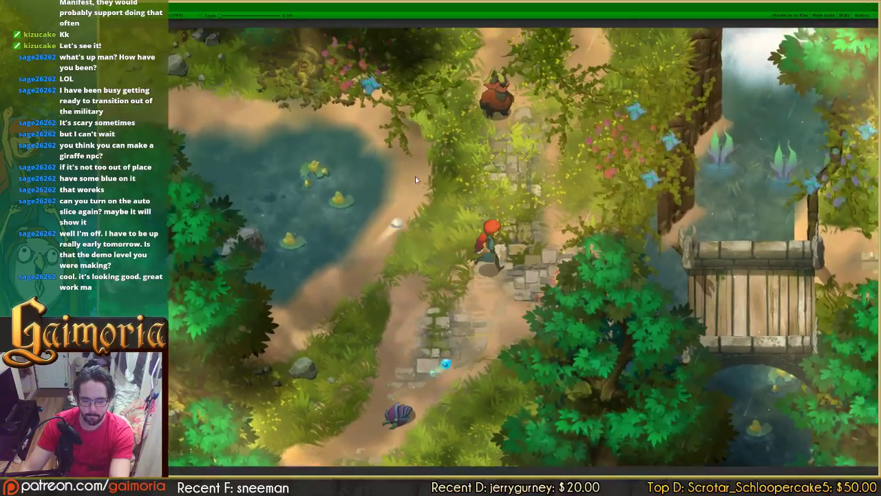
{"action": "key", "text": "w"}
{"action": "key", "text": "d"}
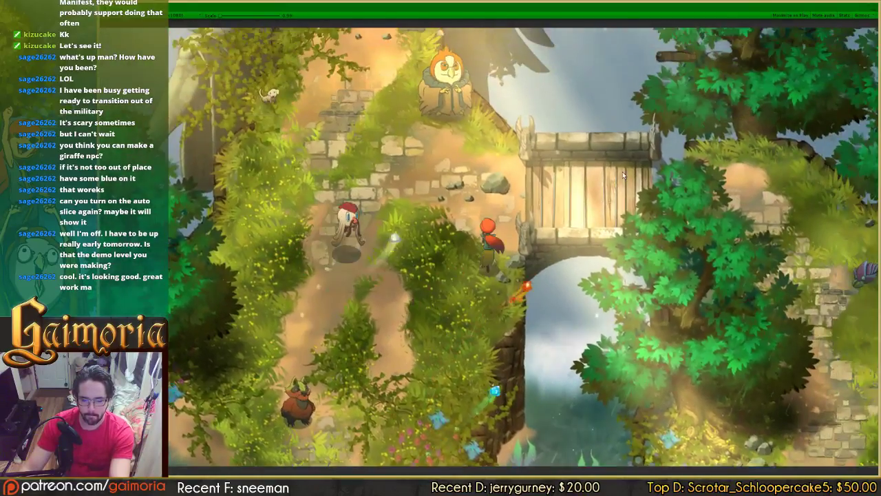
{"action": "key", "text": "a"}
{"action": "key", "text": "w"}
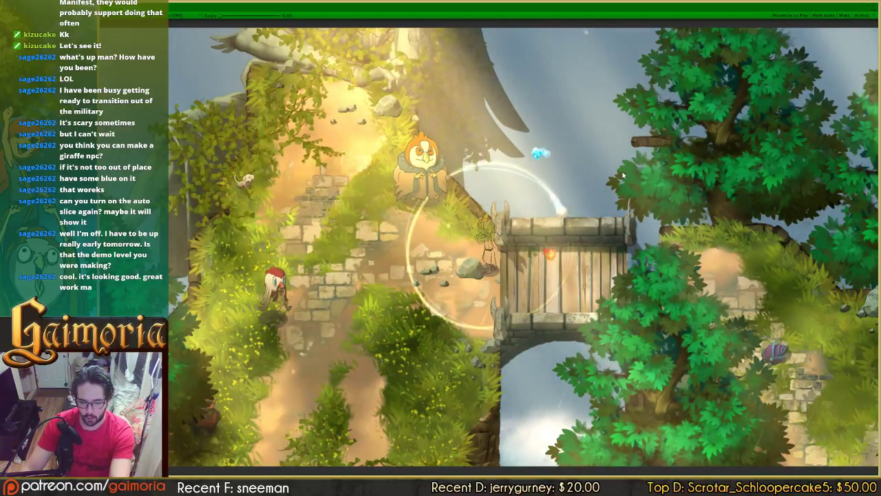
{"action": "key", "text": "Up"}
{"action": "key", "text": "Left"}
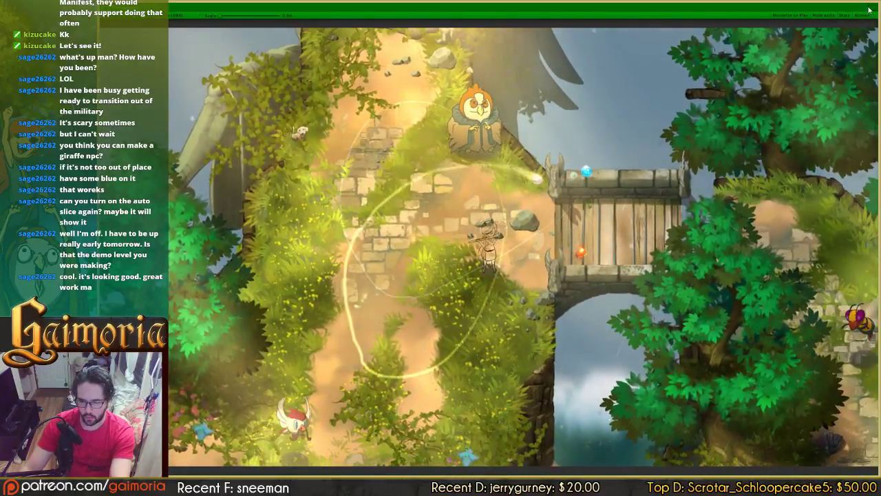
{"action": "double_click", "coordinate": [379, 8]}
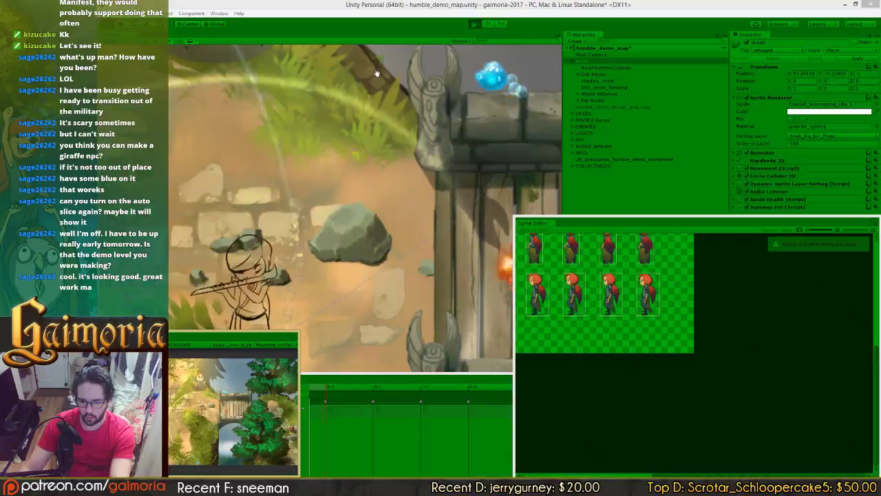
{"action": "left_click", "coordinate": [479, 24]}
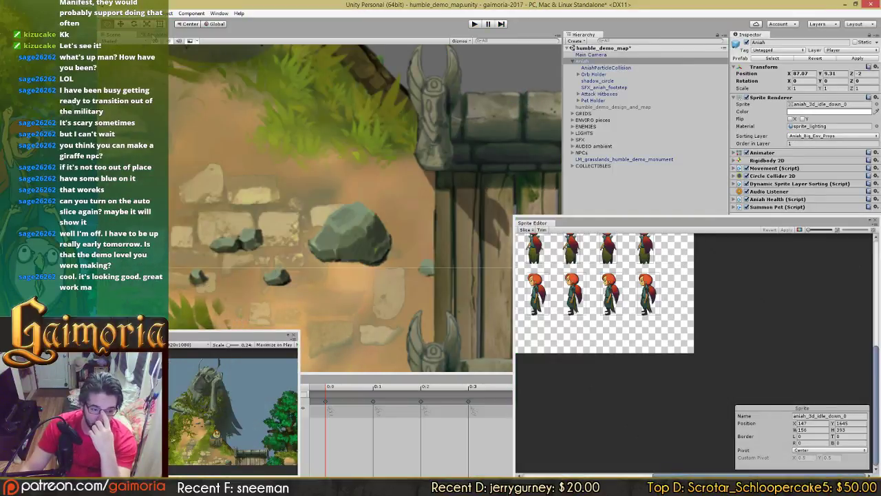
Step: In Aniah's Animator, disable exit time and set a 0.1 transition duration from Idle and from Running to Summoning Stationary
{"action": "left_click", "coordinate": [158, 35]}
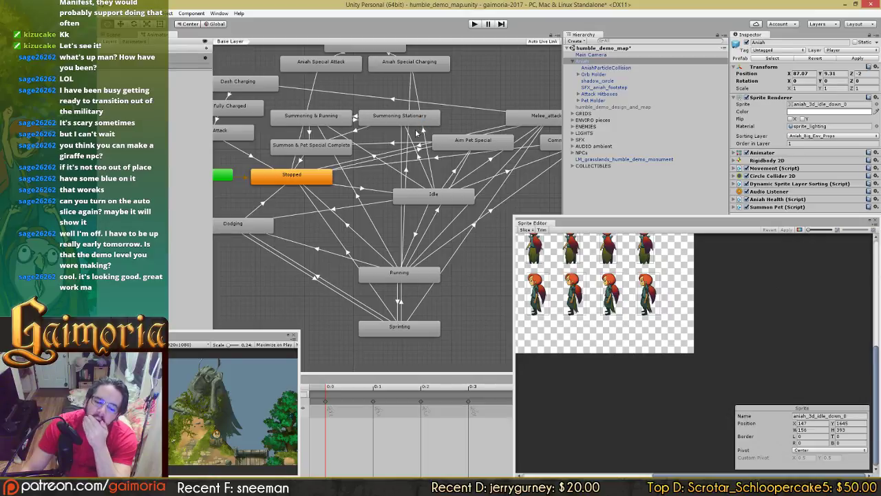
{"action": "left_click", "coordinate": [425, 170]}
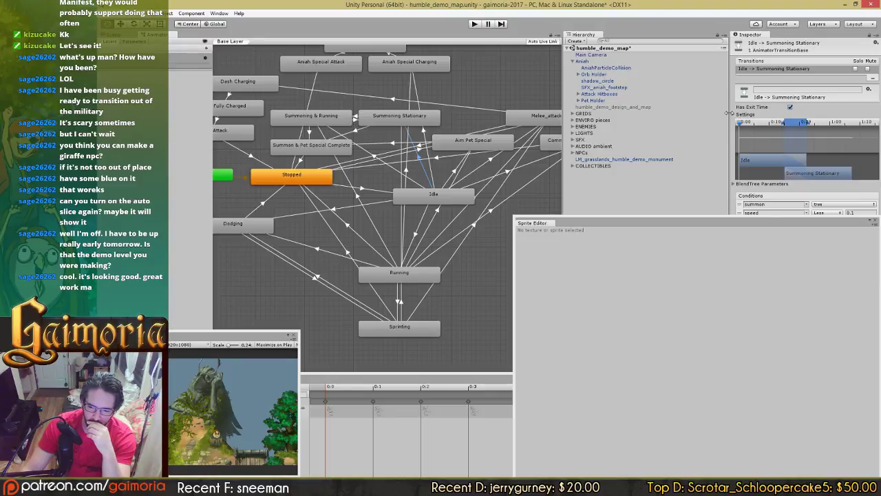
{"action": "left_click", "coordinate": [735, 114]}
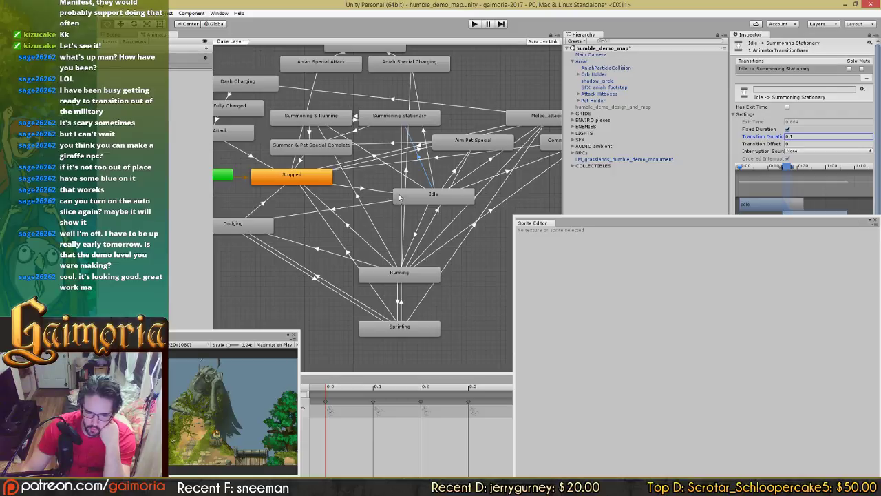
{"action": "left_click", "coordinate": [400, 138]}
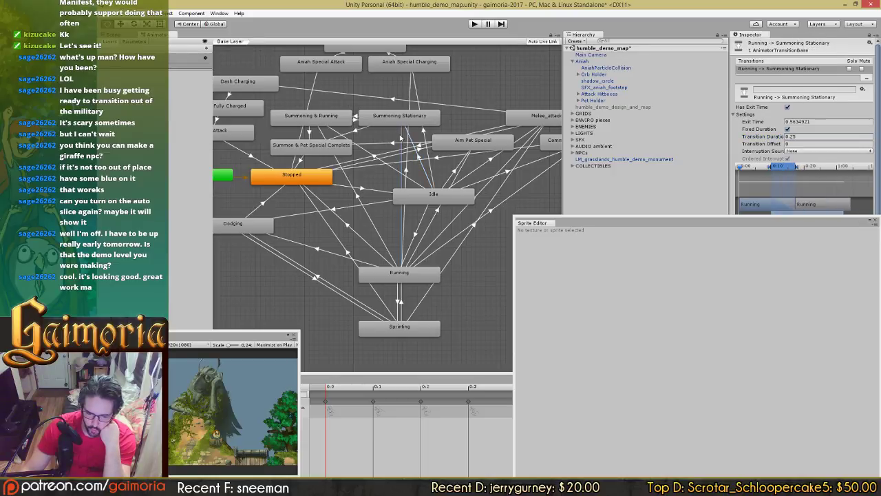
{"action": "left_click", "coordinate": [410, 121]}
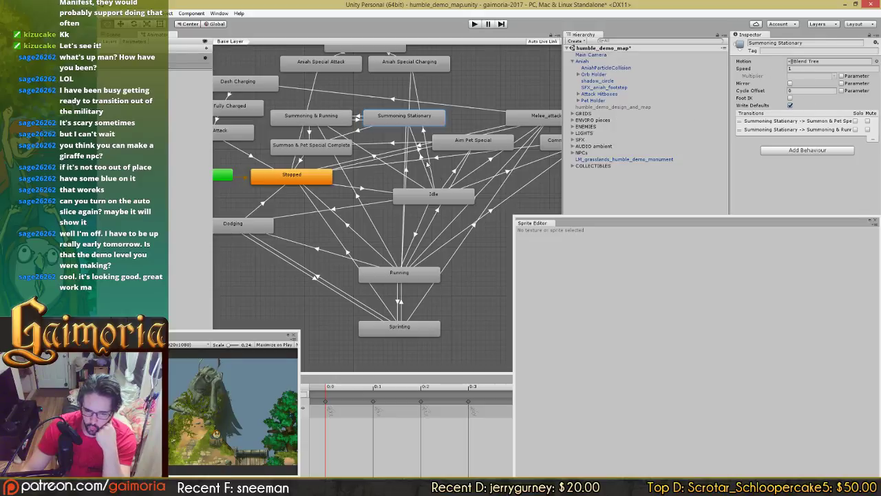
{"action": "left_click", "coordinate": [403, 136]}
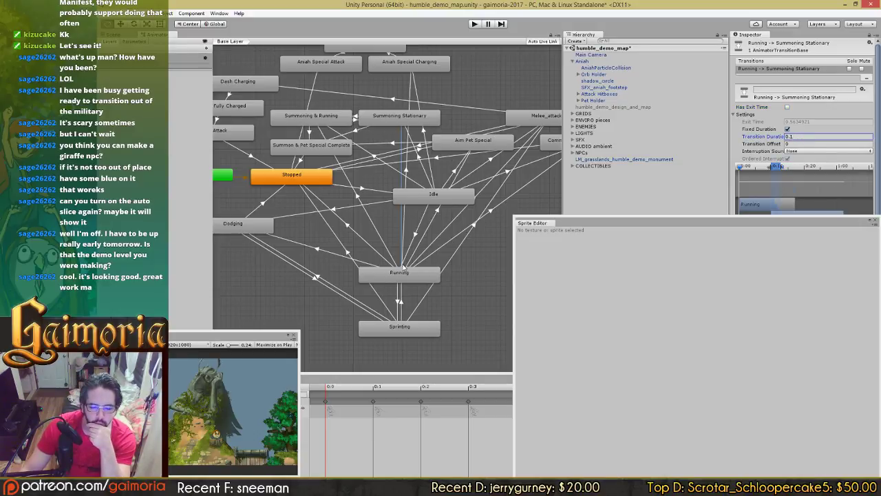
Step: Edit the transitions between Summoning Stationary and Summoning & Running, setting the return to Summoning Stationary to a 0.1 duration
{"action": "left_click", "coordinate": [354, 117]}
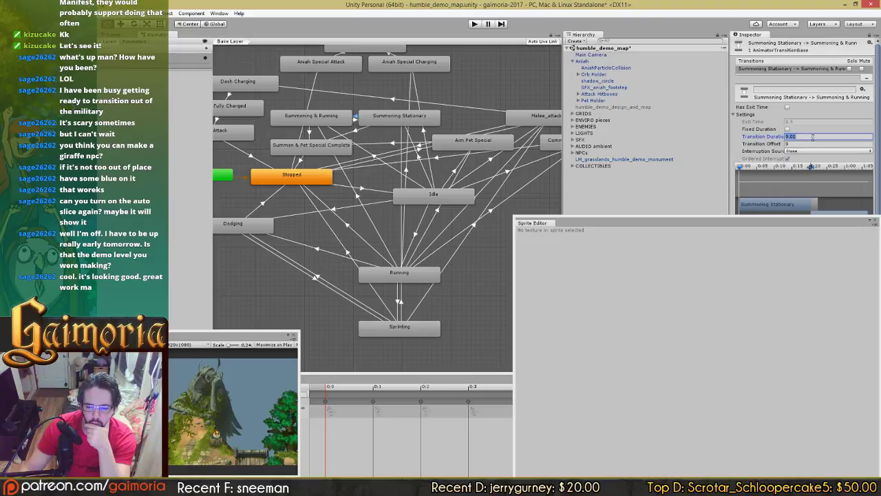
{"action": "left_click", "coordinate": [356, 121]}
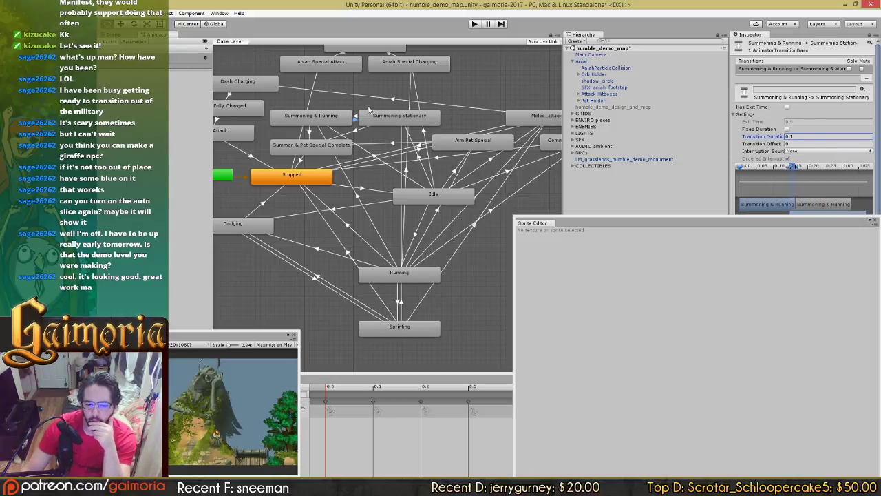
{"action": "left_click", "coordinate": [109, 35]}
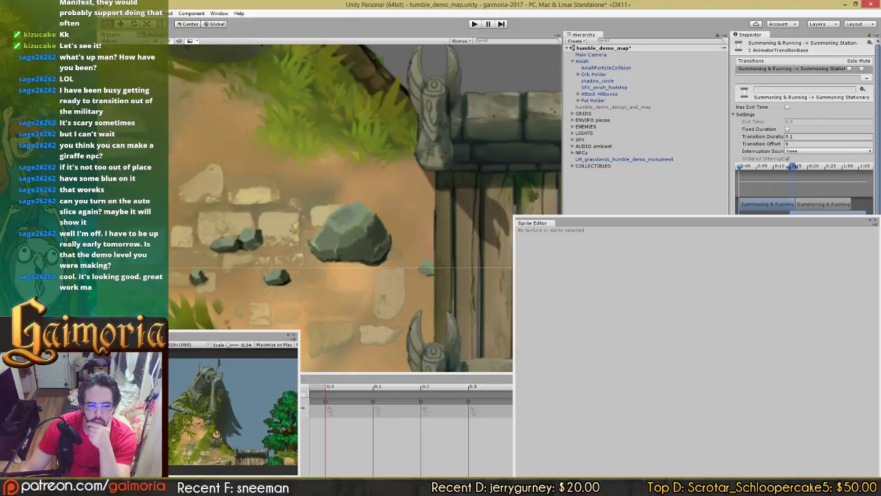
Step: Start a play-test and turn Aniah in all directions on the path beside the pond while she is summoning
{"action": "left_click", "coordinate": [475, 24]}
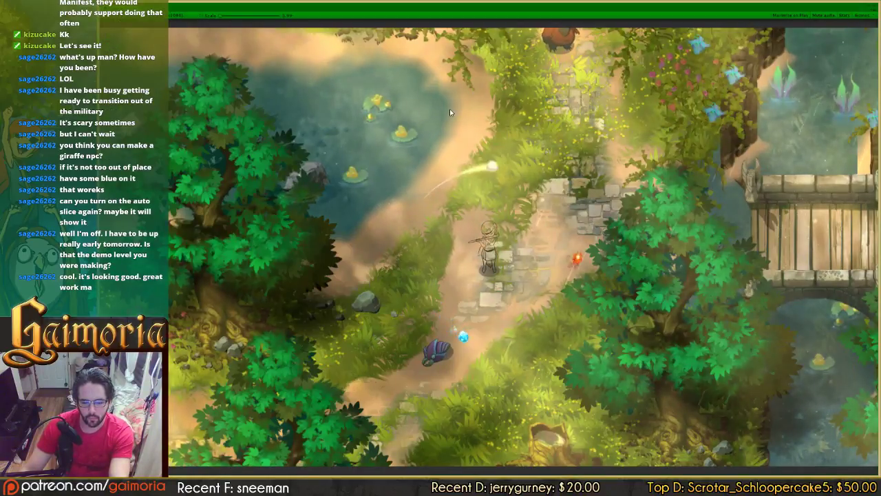
{"action": "key", "text": "w"}
{"action": "key", "text": "d"}
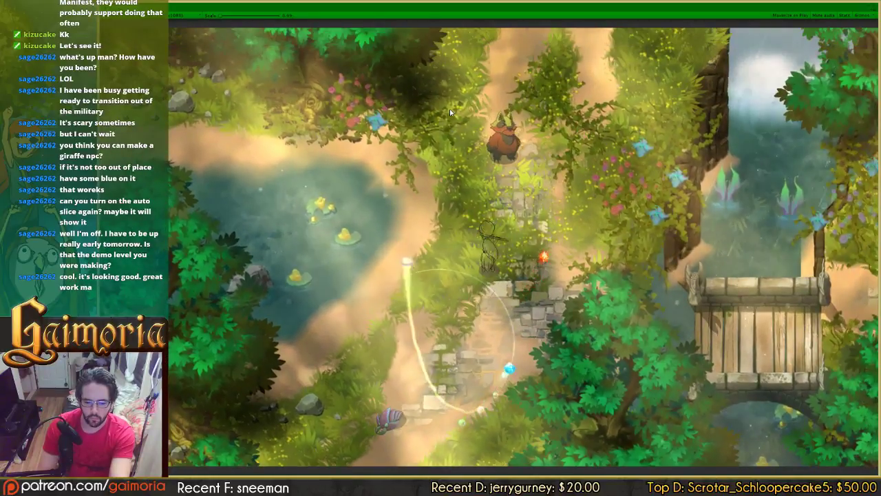
{"action": "key", "text": "w"}
{"action": "key", "text": "a"}
{"action": "key", "text": "s"}
{"action": "key", "text": "d"}
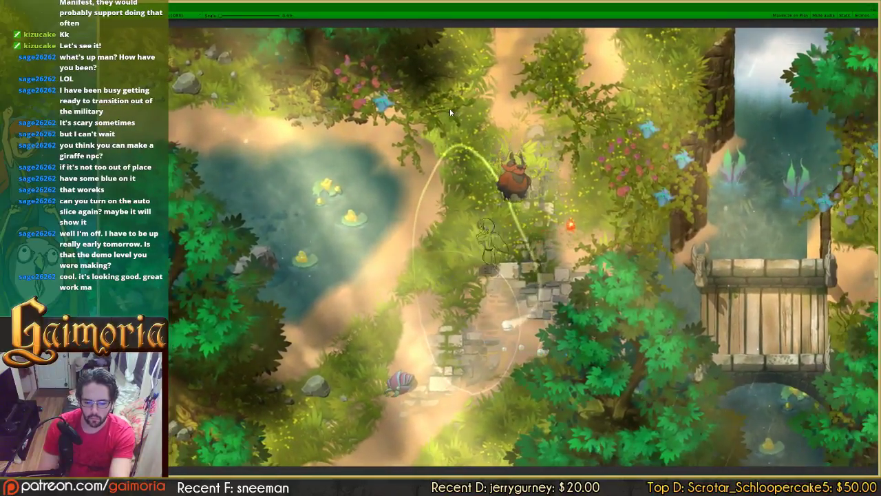
Step: Walk Aniah along the pond's edge and up the path to check her summoning and running transitions, and stop the play-test
{"action": "key", "text": "a"}
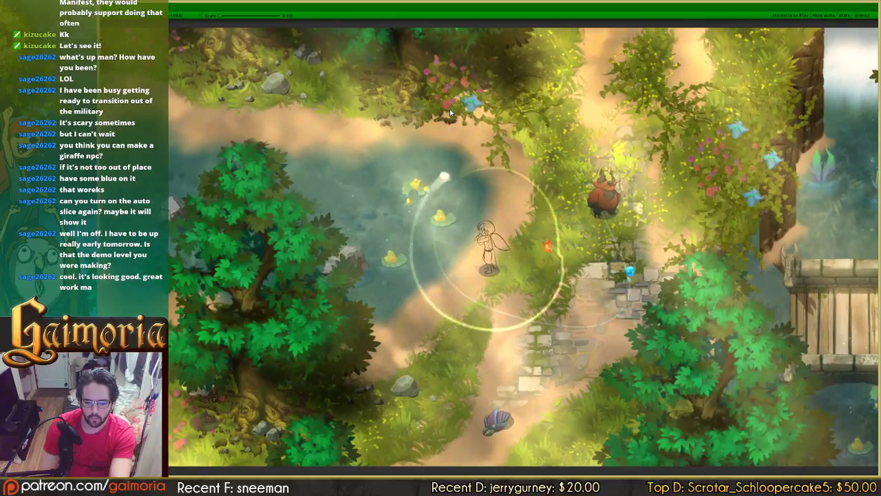
{"action": "key", "text": "d"}
{"action": "key", "text": "w"}
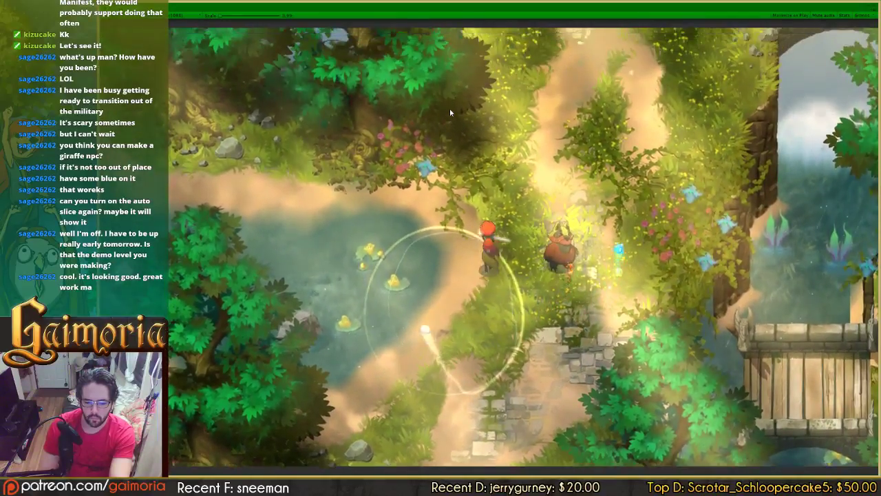
{"action": "key", "text": "d"}
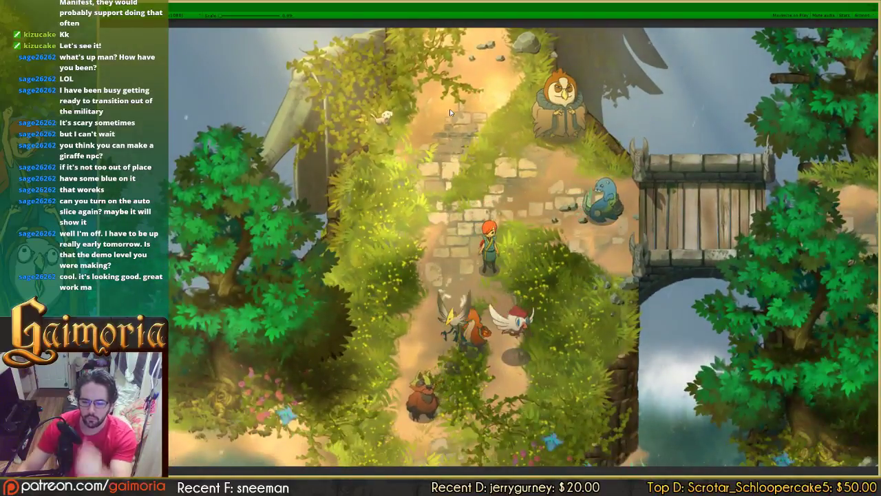
{"action": "left_click", "coordinate": [868, 8]}
{"action": "left_click", "coordinate": [473, 24]}
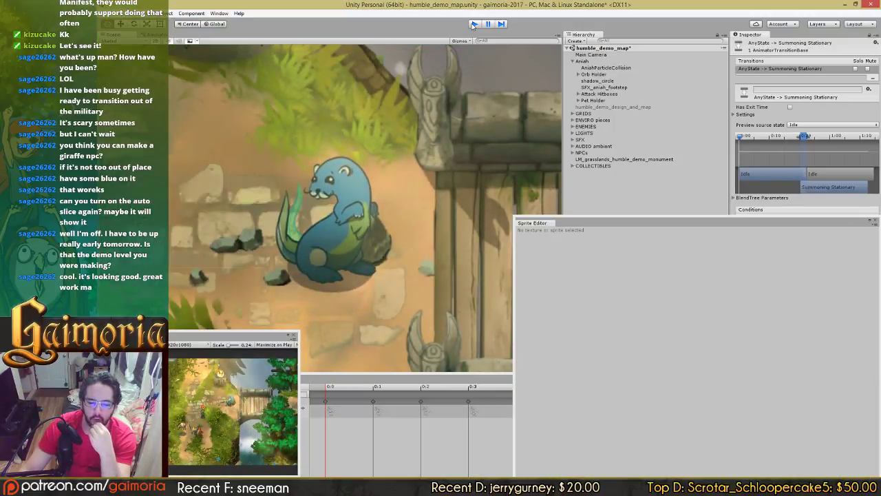
Step: Restart the play-test in the enlarged Game view and run Aniah up to the monument and back down the path
{"action": "left_click", "coordinate": [473, 24]}
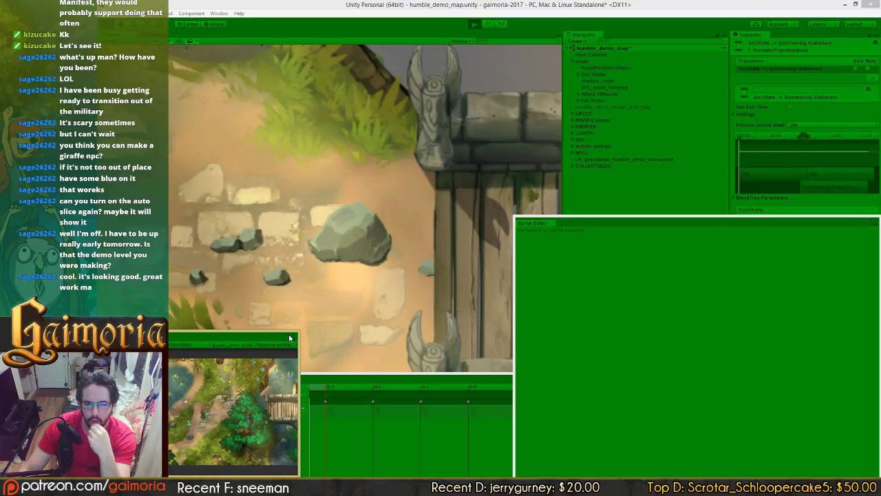
{"action": "left_click", "coordinate": [289, 335]}
{"action": "key", "text": "w"}
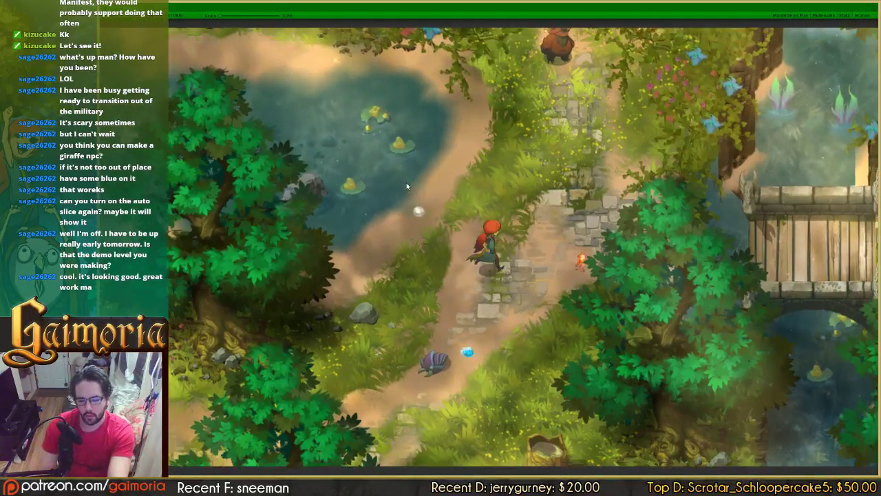
{"action": "key", "text": "w"}
{"action": "key", "text": "d"}
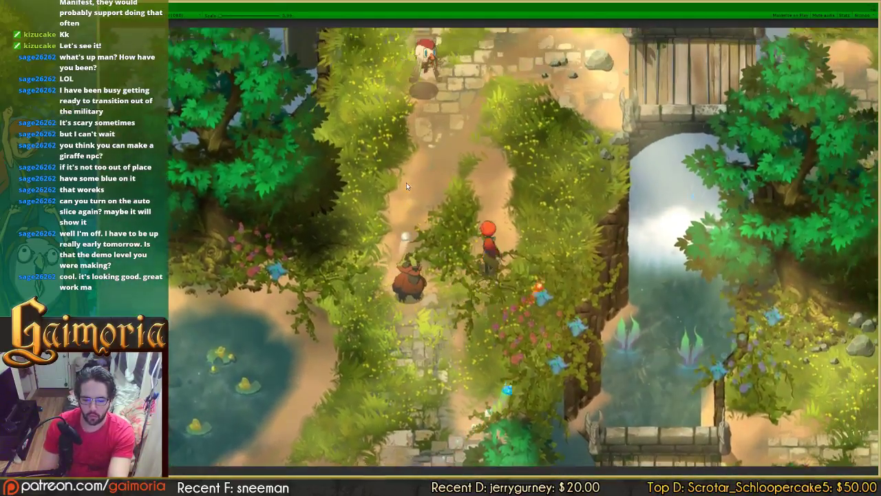
{"action": "key", "text": "a"}
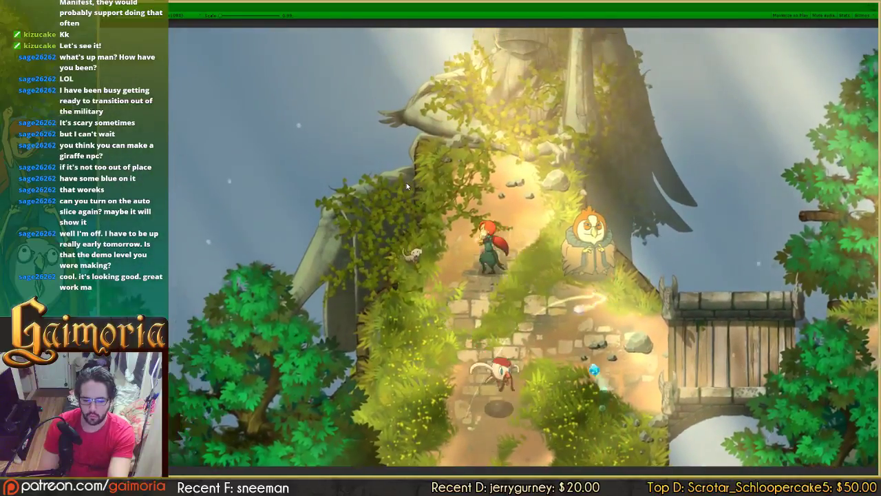
{"action": "key", "text": "s"}
{"action": "key", "text": "s"}
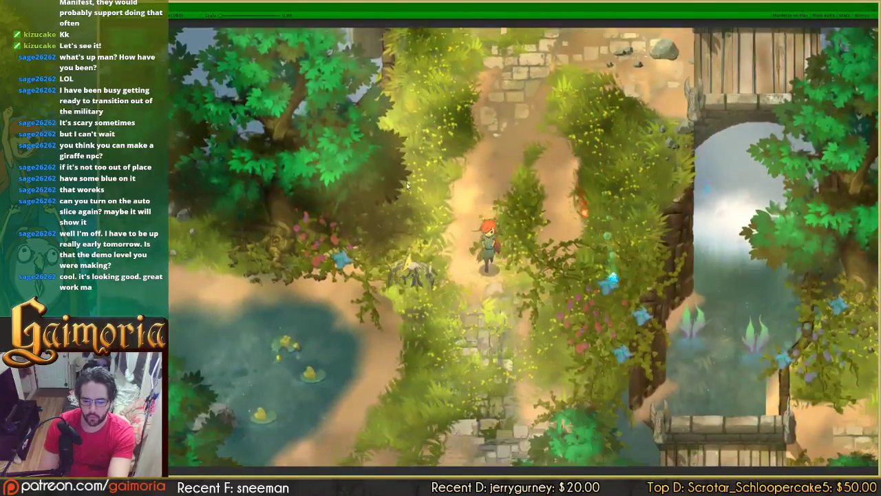
{"action": "key", "text": "s"}
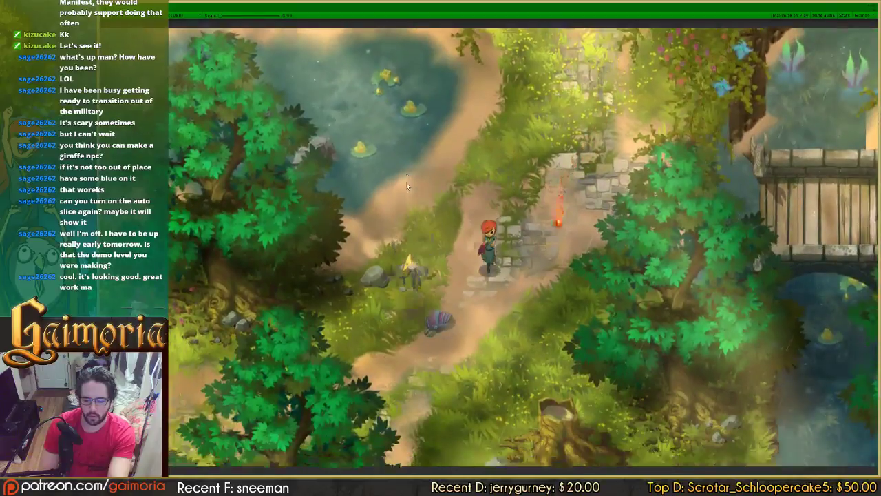
Step: Run Aniah west past the large trees, and return her east to the path to check her running animation
{"action": "key", "text": "a"}
{"action": "key", "text": "a"}
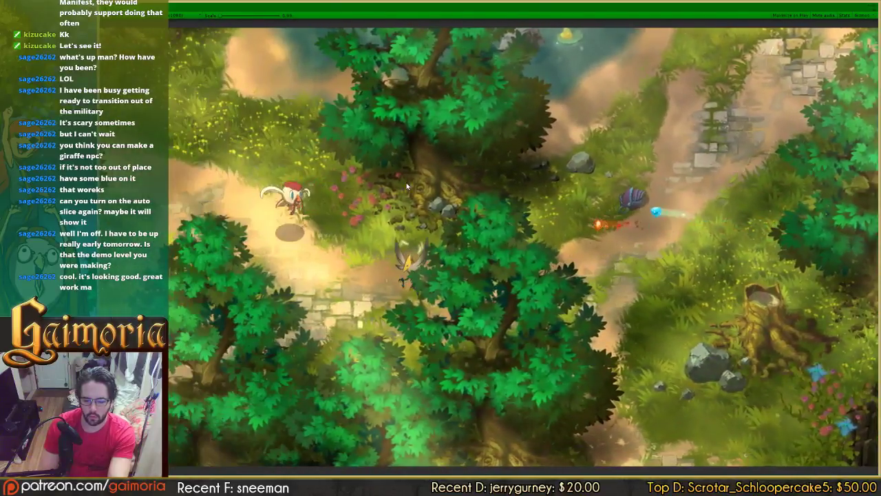
{"action": "key", "text": "a"}
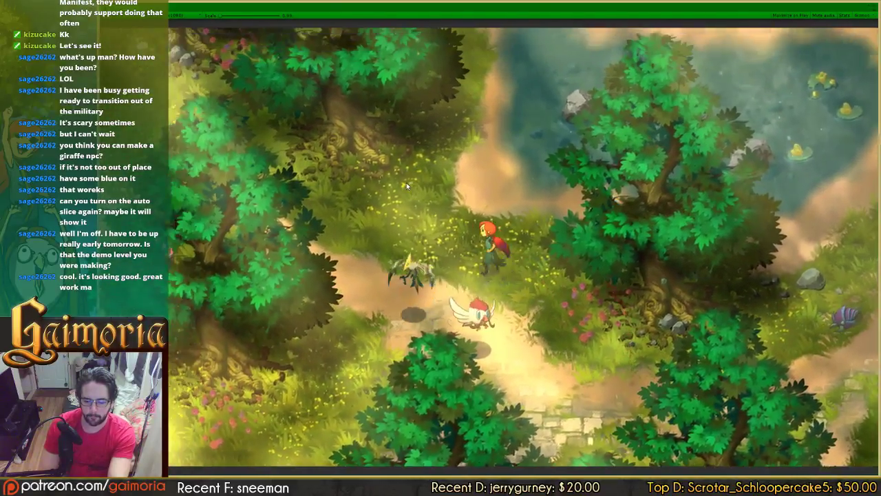
{"action": "key", "text": "s"}
{"action": "key", "text": "d"}
{"action": "key", "text": "d"}
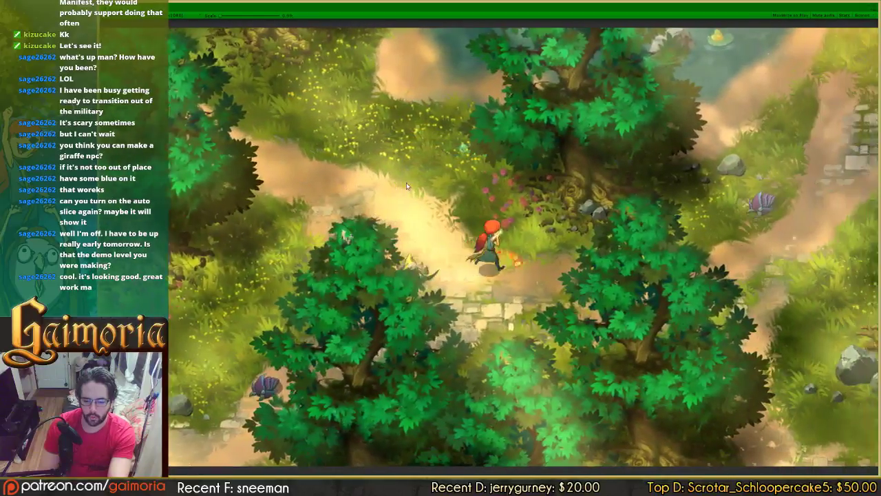
{"action": "key", "text": "d"}
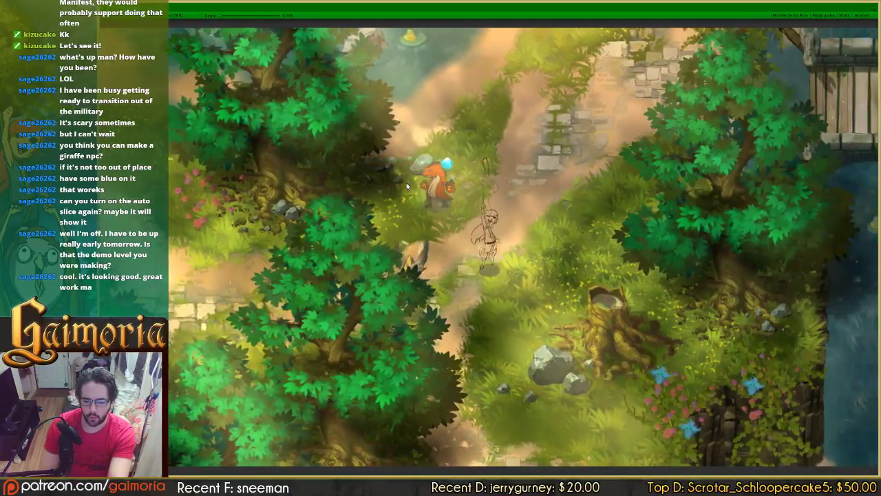
Step: Turn Aniah while she is summoning on the path near the tree stump, and run her south to the clearing
{"action": "key", "text": "w"}
{"action": "key", "text": "a"}
{"action": "key", "text": "s"}
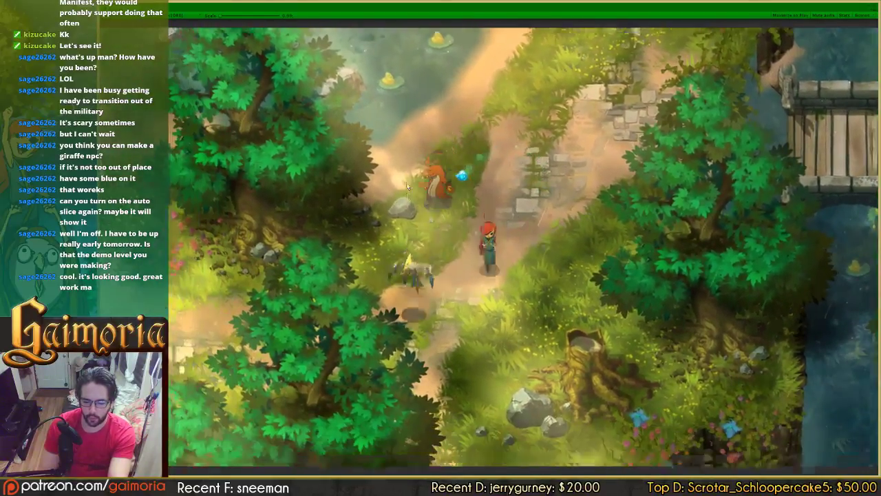
{"action": "key", "text": "s"}
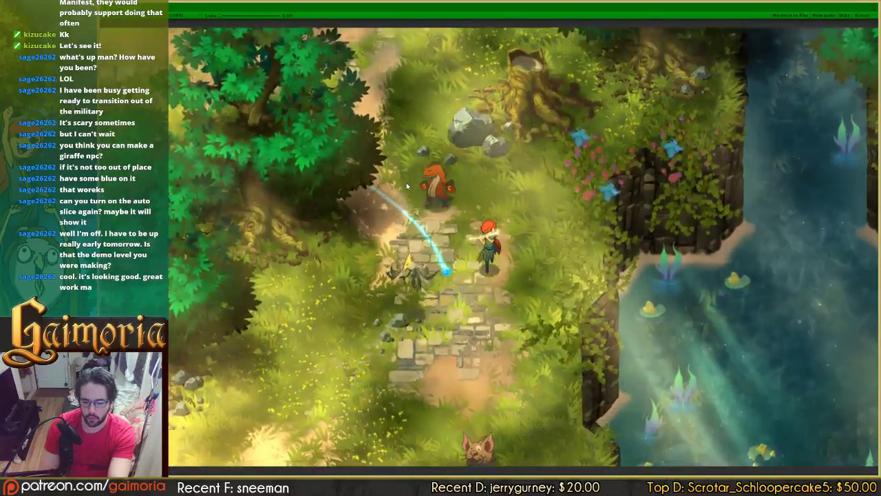
{"action": "key", "text": "a"}
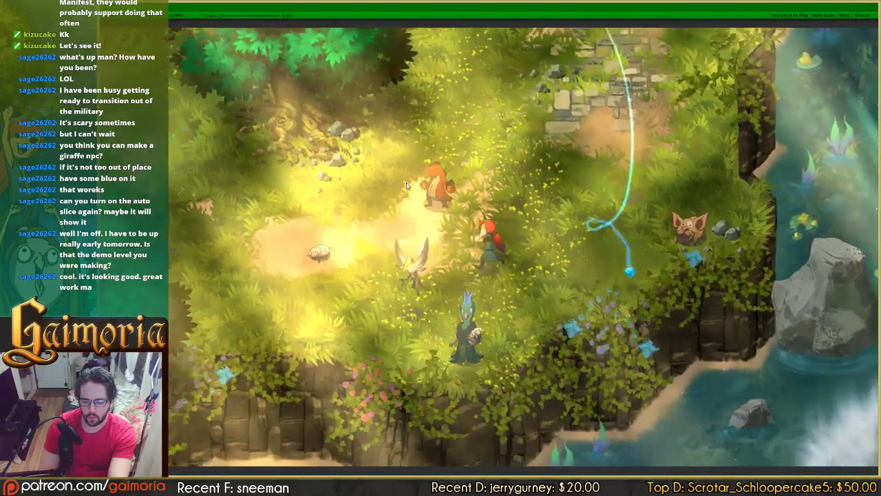
Step: Turn Aniah through different directions while she plays her flute in the clearing, and move her up to the stone path
{"action": "key", "text": "s"}
{"action": "key", "text": "d"}
{"action": "key", "text": "w"}
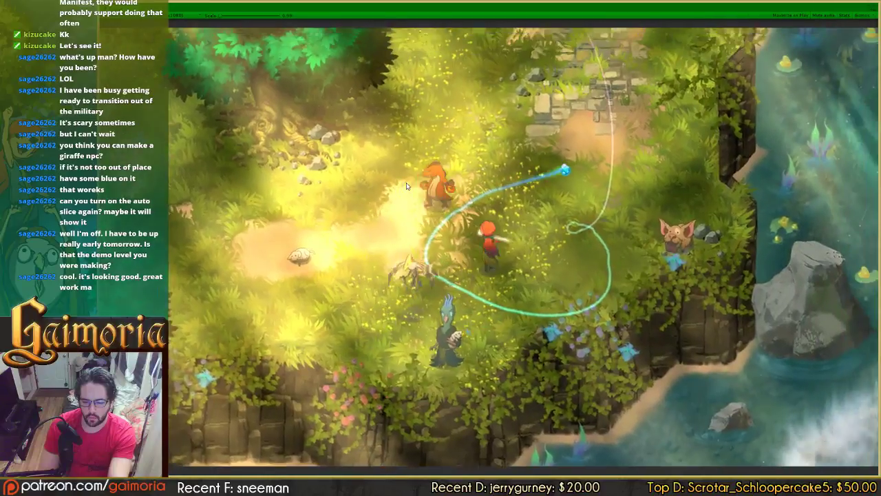
{"action": "key", "text": "d"}
{"action": "key", "text": "d"}
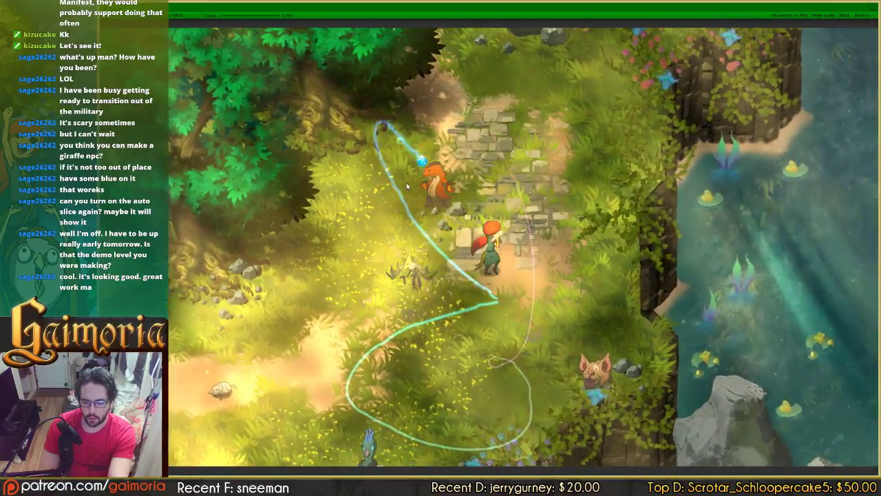
{"action": "key", "text": "s"}
{"action": "key", "text": "w"}
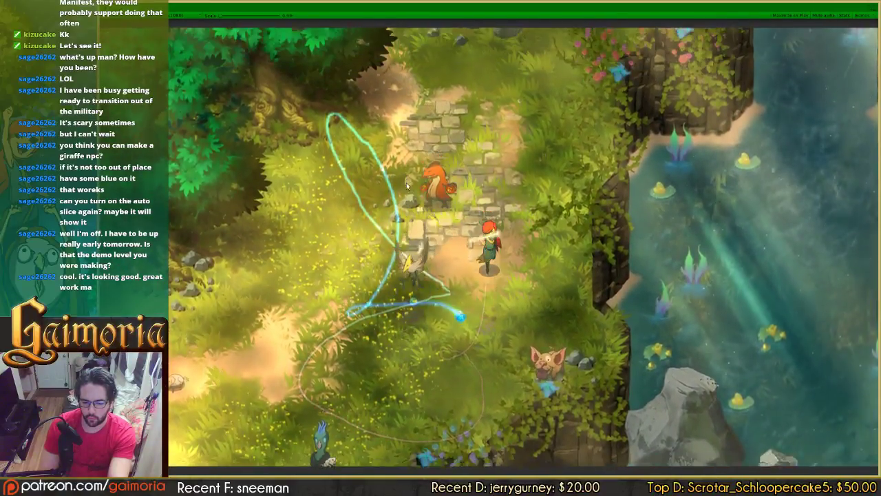
Step: Move Aniah back and forth between the clearing and the stone path, changing direction while she is summoning
{"action": "key", "text": "s"}
{"action": "key", "text": "a"}
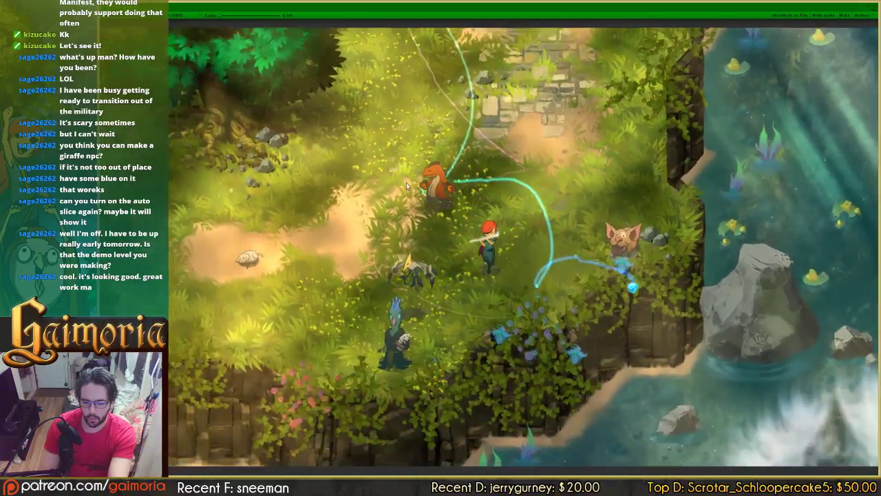
{"action": "key", "text": "s"}
{"action": "key", "text": "w"}
{"action": "key", "text": "d"}
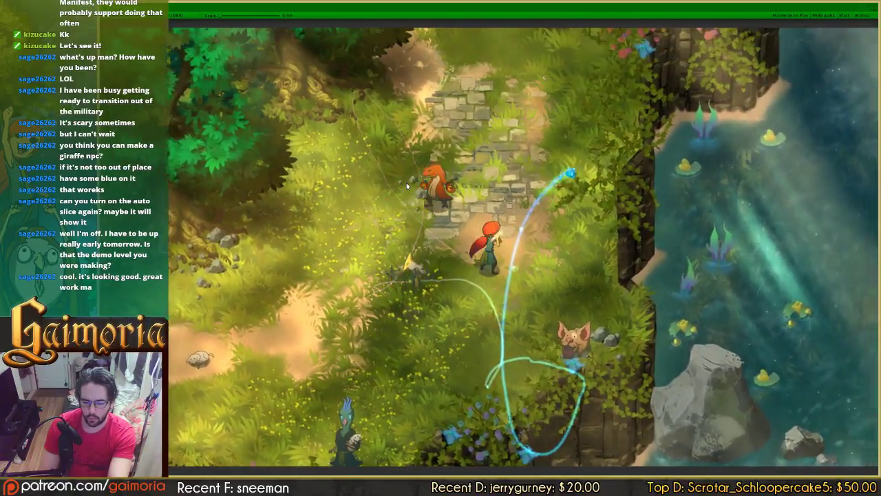
{"action": "key", "text": "a"}
{"action": "key", "text": "w"}
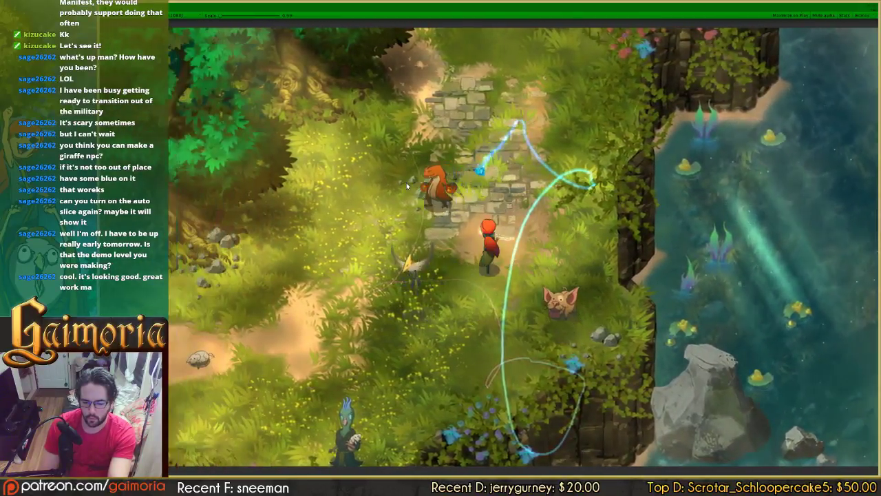
Step: Run Aniah north past the tree stump to the path beside the pond, changing her facing along the way
{"action": "key", "text": "w"}
{"action": "key", "text": "a"}
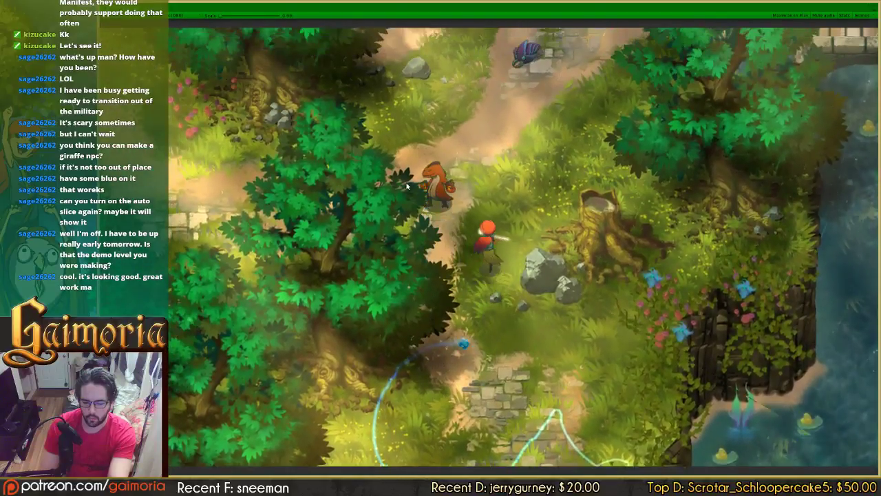
{"action": "key", "text": "d"}
{"action": "key", "text": "s"}
{"action": "key", "text": "a"}
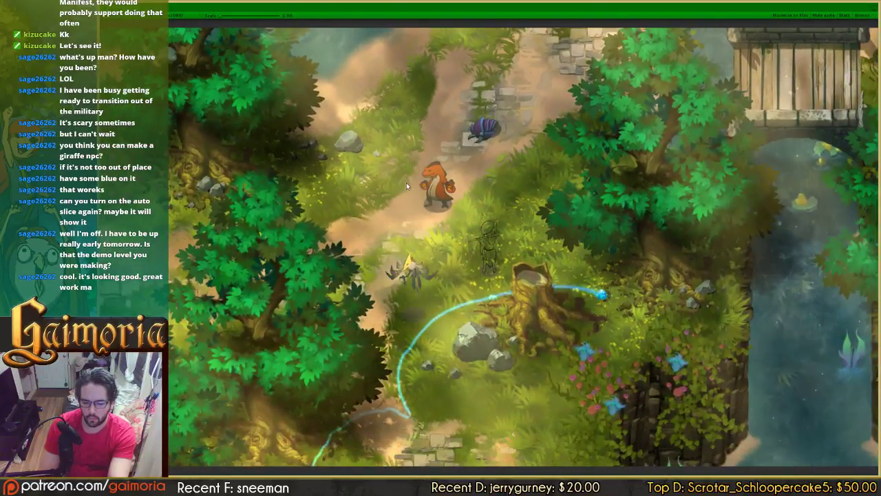
{"action": "key", "text": "w"}
{"action": "key", "text": "w"}
{"action": "key", "text": "d"}
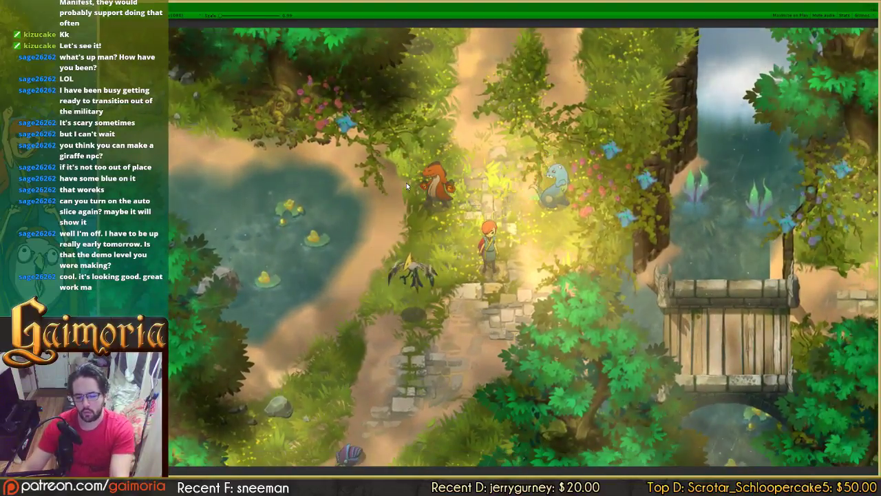
Step: End the play-test, restore the small Game view, and locate Aniah up close on the path in the scene
{"action": "left_click", "coordinate": [868, 8]}
{"action": "left_click", "coordinate": [476, 26]}
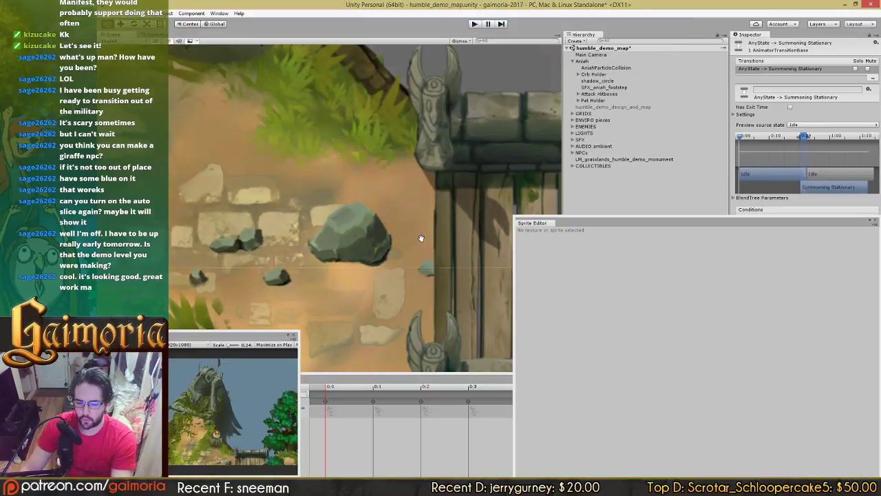
{"action": "scroll", "coordinate": [413, 227], "scroll_direction": "down", "scroll_amount": 3}
{"action": "middle_click_drag", "start_coordinate": [332, 269], "coordinate": [420, 183]}
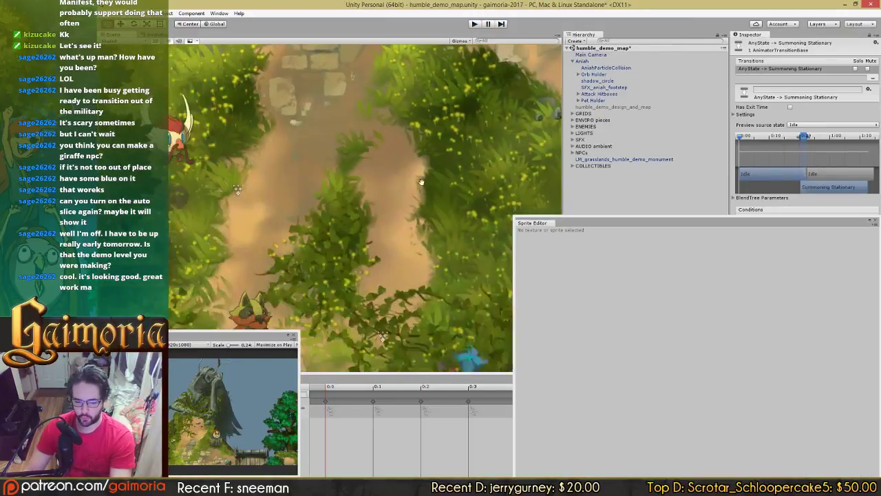
{"action": "middle_click_drag", "start_coordinate": [337, 289], "coordinate": [413, 179]}
{"action": "mouse_move", "coordinate": [348, 327]}
{"action": "middle_mouse_down"}
{"action": "mouse_move", "coordinate": [376, 281]}
{"action": "mouse_move", "coordinate": [396, 165]}
{"action": "middle_mouse_up"}
{"action": "mouse_move", "coordinate": [330, 301]}
{"action": "middle_mouse_down"}
{"action": "mouse_move", "coordinate": [333, 281]}
{"action": "mouse_move", "coordinate": [395, 296]}
{"action": "mouse_move", "coordinate": [399, 379]}
{"action": "middle_mouse_up"}
{"action": "scroll", "coordinate": [395, 307], "scroll_direction": "up", "scroll_amount": 5}
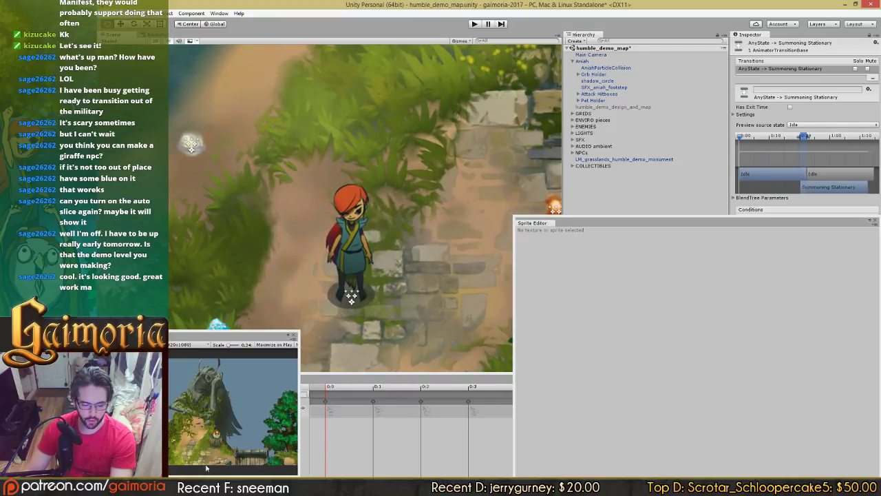
Step: Switch to Photoshop, show the grey background Layer 3 in aniah_summoning_idle.psd, and look over the front-facing frames
{"action": "key", "text": "alt+Tab"}
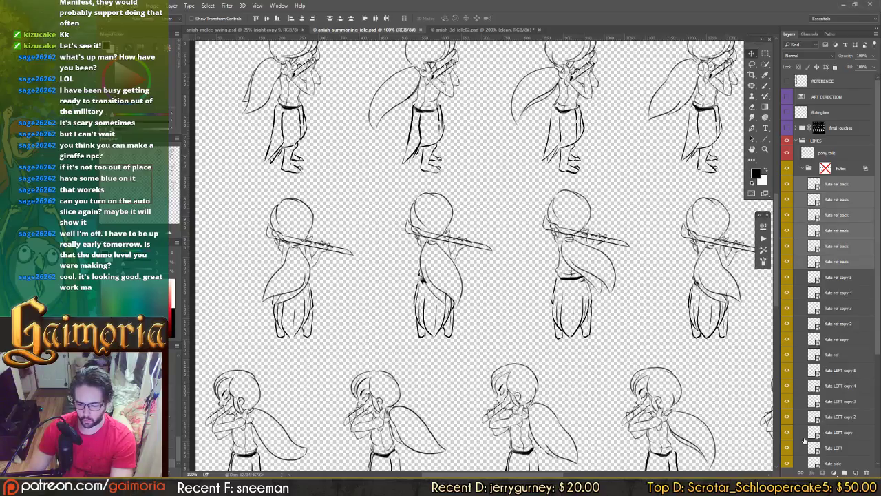
{"action": "scroll", "coordinate": [814, 442], "scroll_direction": "down", "scroll_amount": 4}
{"action": "scroll", "coordinate": [824, 442], "scroll_direction": "down", "scroll_amount": 1}
{"action": "left_click", "coordinate": [787, 458]}
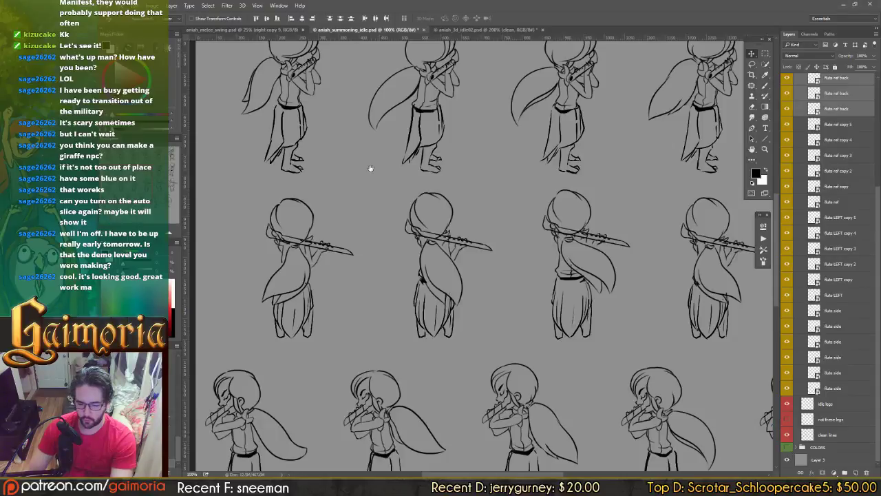
{"action": "scroll", "coordinate": [457, 259], "scroll_direction": "up", "scroll_amount": 10}
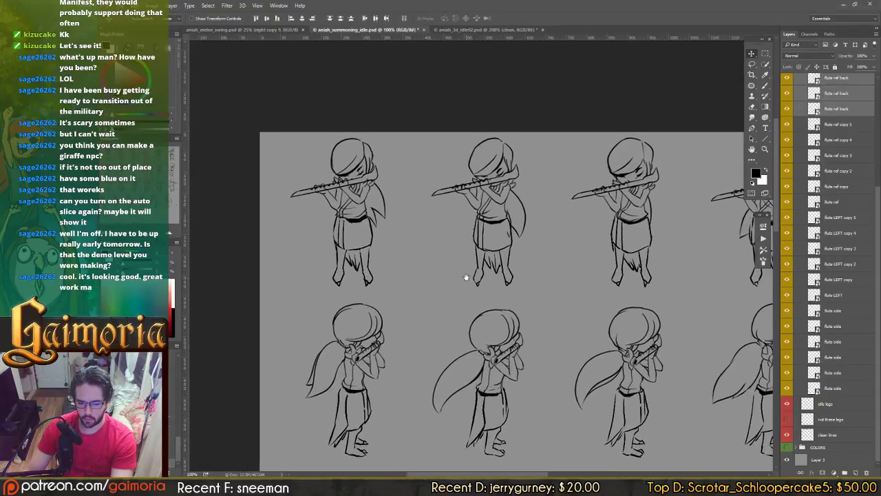
{"action": "left_click_drag", "start_coordinate": [421, 267], "coordinate": [396, 265]}
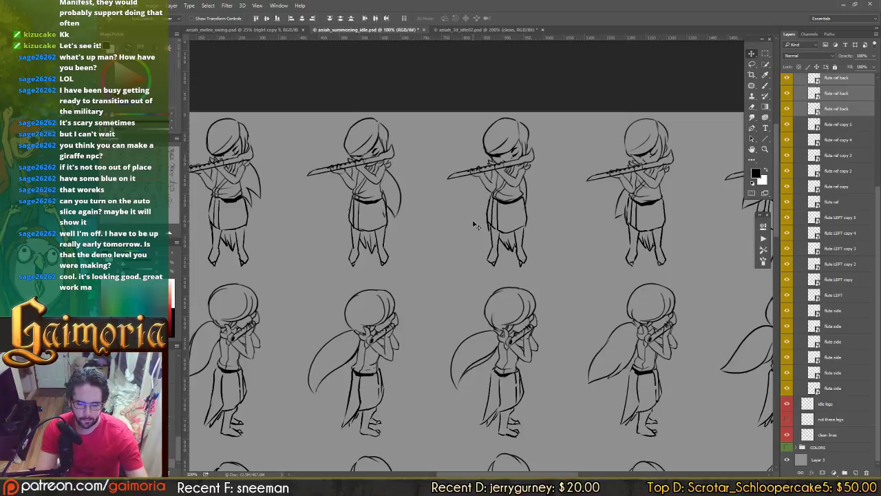
{"action": "left_click_drag", "start_coordinate": [449, 338], "coordinate": [374, 368]}
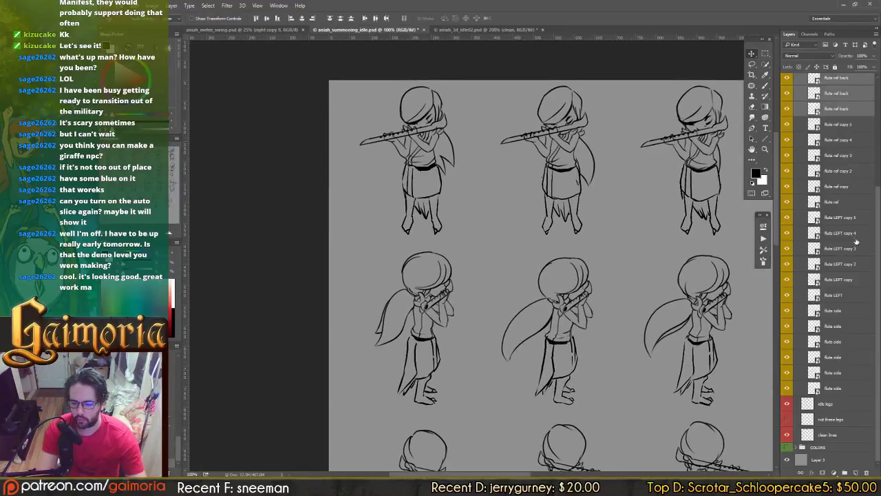
Step: Collapse the flutes group and make the idle legs layer active for brushwork
{"action": "scroll", "coordinate": [838, 130], "scroll_direction": "up", "scroll_amount": 5}
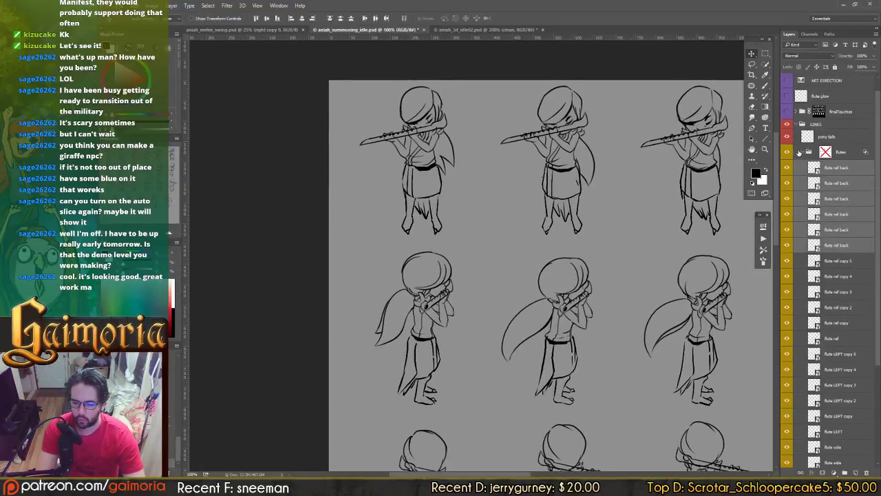
{"action": "left_click", "coordinate": [799, 152]}
{"action": "left_click", "coordinate": [802, 152]}
{"action": "left_click", "coordinate": [799, 184]}
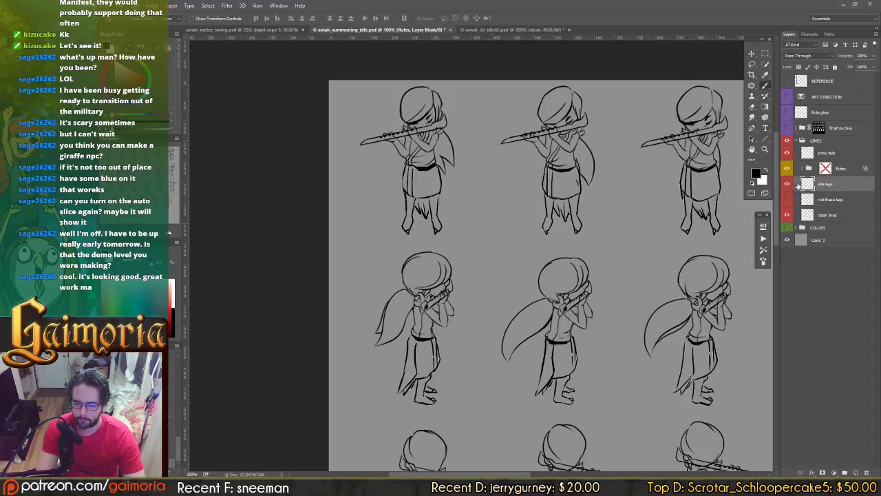
{"action": "key", "text": "b"}
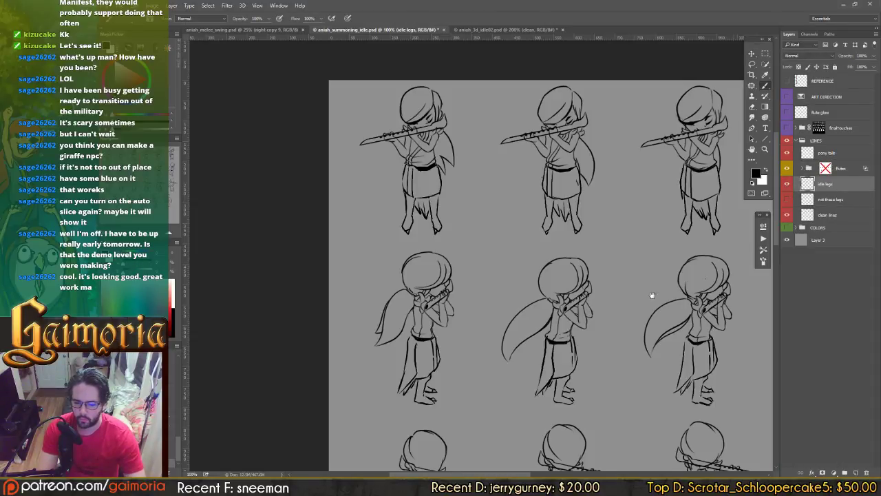
Step: Inspect the summoning frames at 200% and toggle the idle legs layer's visibility to compare its lines
{"action": "left_click_drag", "start_coordinate": [651, 295], "coordinate": [684, 236]}
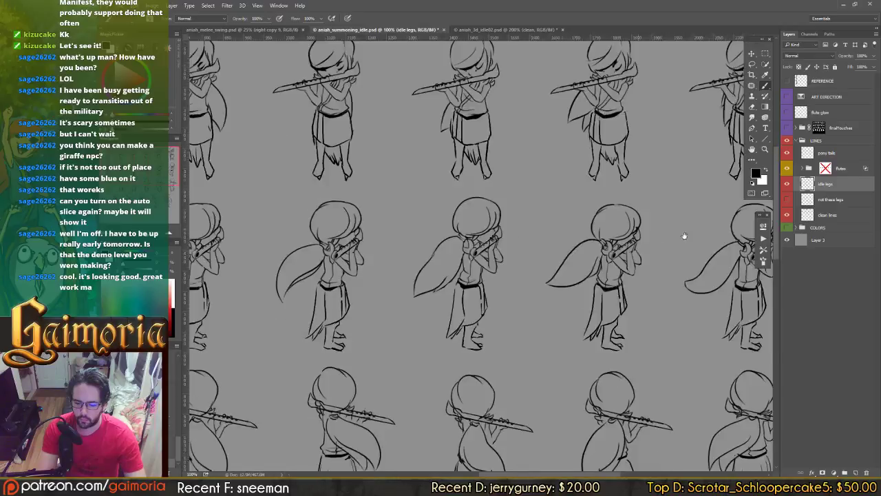
{"action": "left_click_drag", "start_coordinate": [505, 218], "coordinate": [609, 300]}
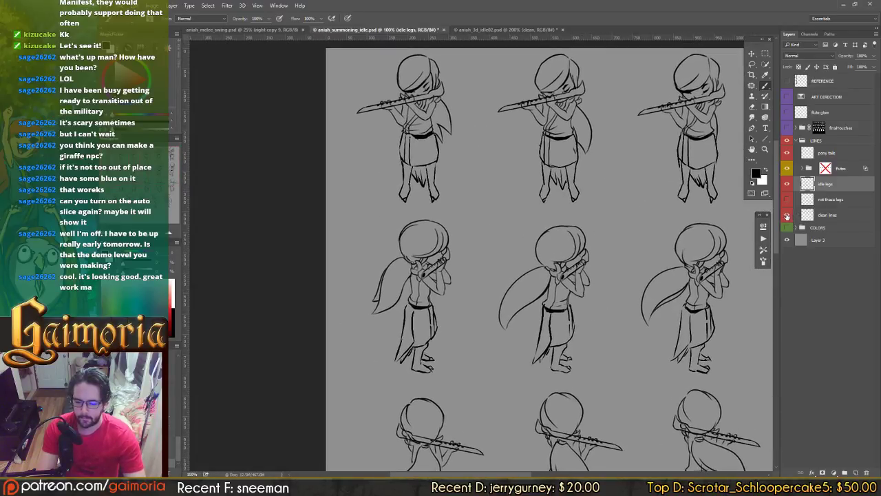
{"action": "key", "text": "ctrl+plus"}
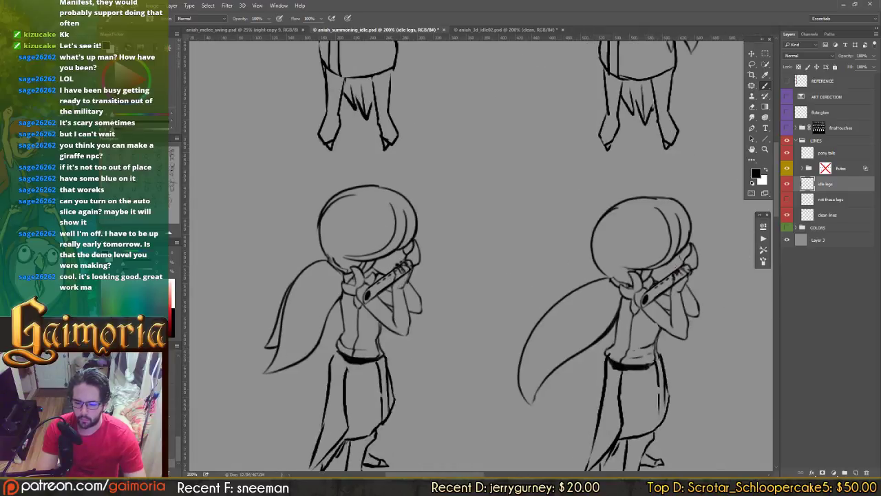
{"action": "left_click_drag", "start_coordinate": [652, 259], "coordinate": [686, 396]}
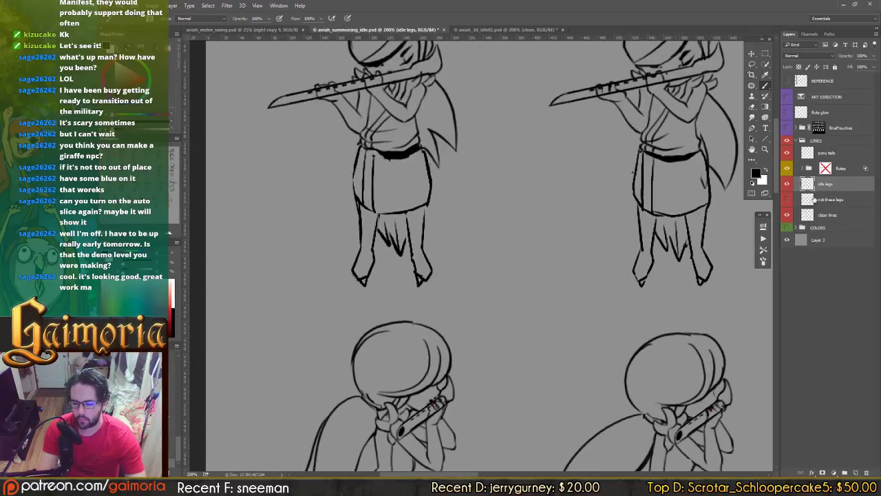
{"action": "left_click", "coordinate": [787, 183]}
{"action": "left_click", "coordinate": [786, 183]}
Step: Try to erase the skirt's outer side line on the first front-facing frame
{"action": "key", "text": "e"}
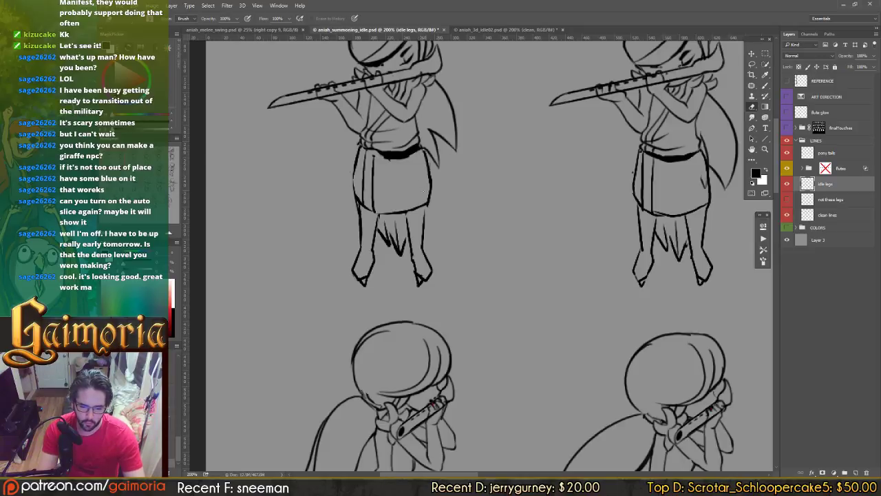
{"action": "left_click_drag", "start_coordinate": [425, 152], "coordinate": [431, 194]}
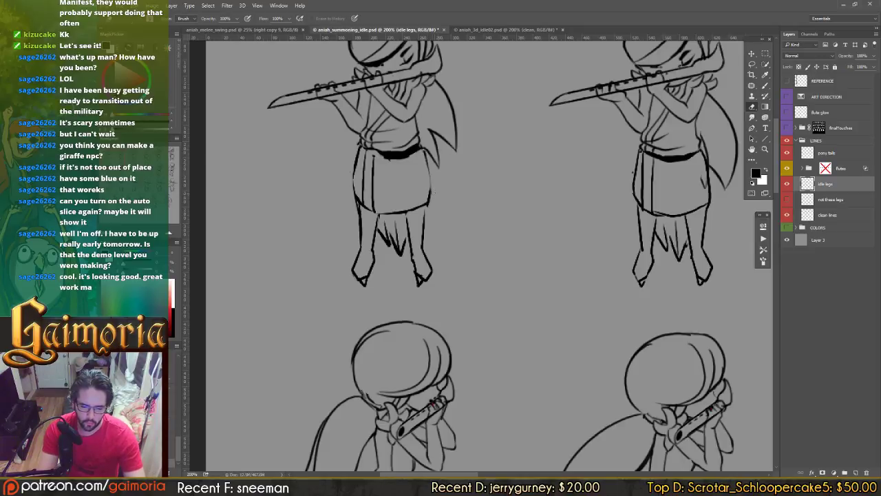
{"action": "key", "text": "ctrl+z"}
{"action": "left_click_drag", "start_coordinate": [428, 149], "coordinate": [435, 196]}
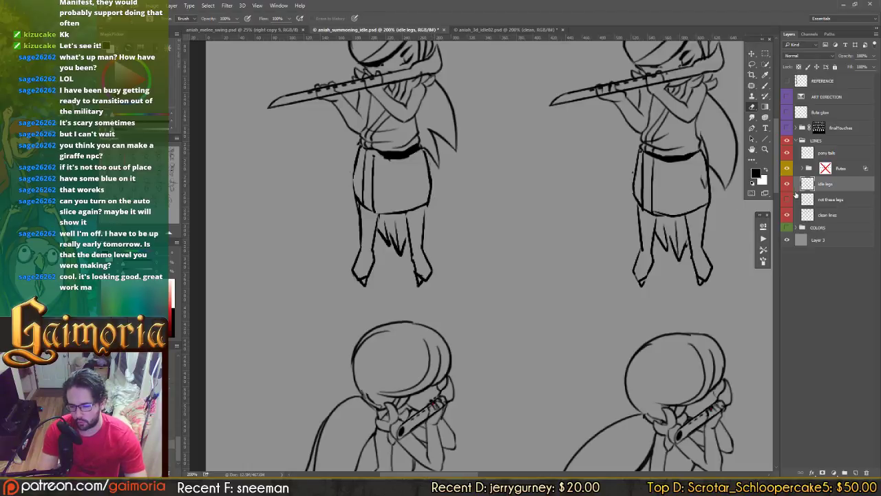
Step: Lower the idle legs layer's opacity to 7%
{"action": "left_click_drag", "start_coordinate": [843, 58], "coordinate": [741, 67]}
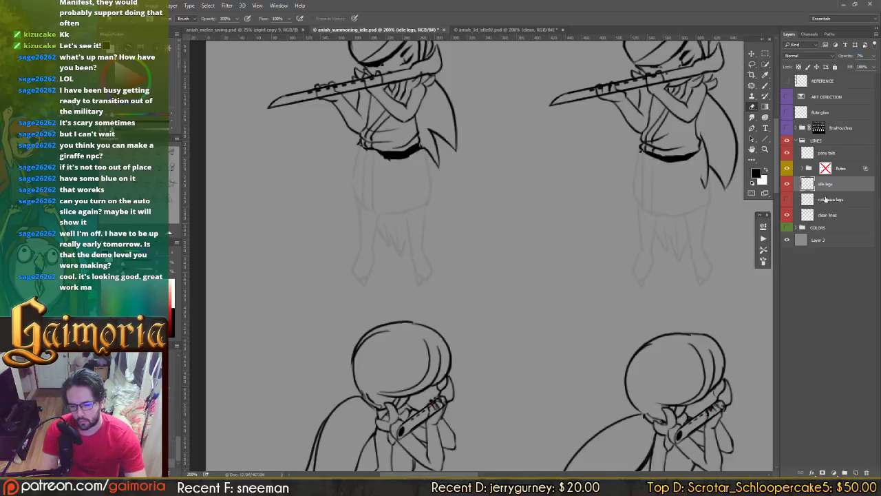
Step: Make the clean lines layer active and ready the Brush for inking over the first front-facing frame's faint leg sketch
{"action": "left_click", "coordinate": [819, 214]}
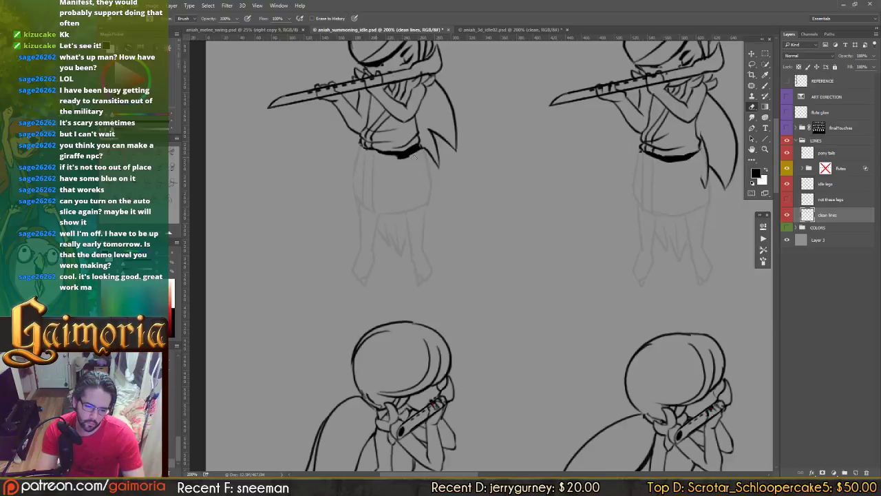
{"action": "key", "text": "b"}
{"action": "key", "text": "ctrl+plus"}
{"action": "left_click_drag", "start_coordinate": [400, 161], "coordinate": [458, 190]}
{"action": "key", "text": "e"}
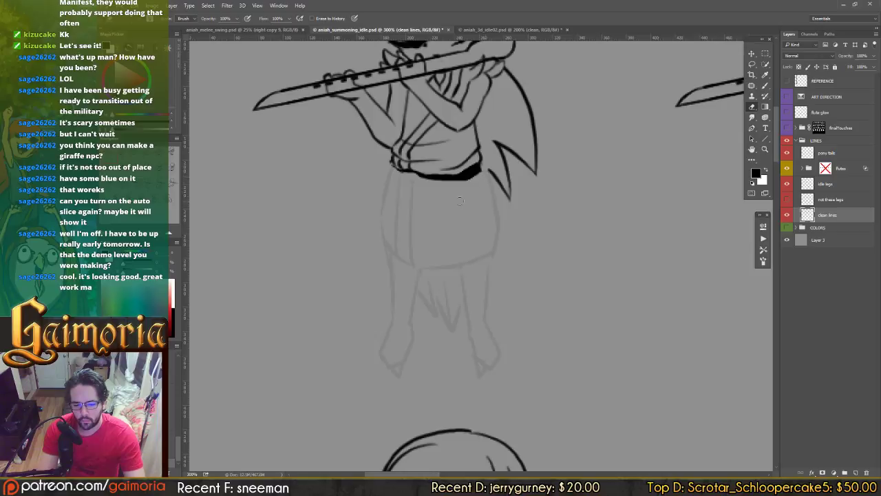
{"action": "key", "text": "b"}
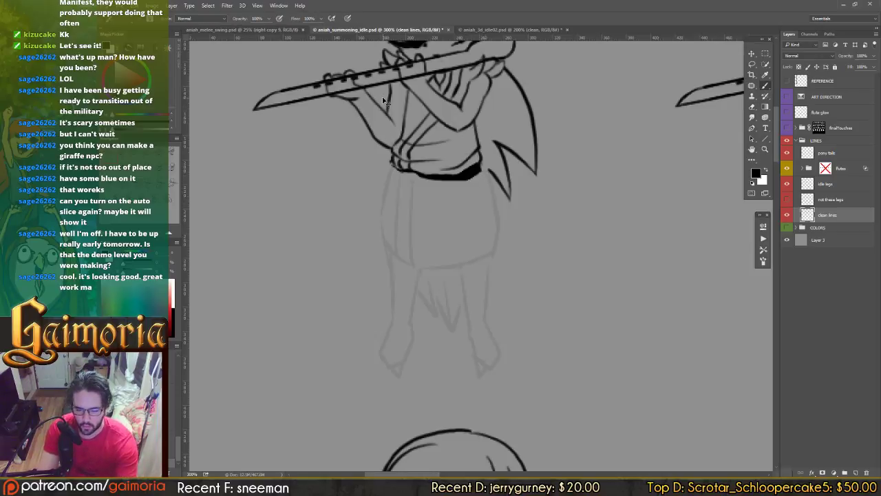
{"action": "key", "text": "F1"}
{"action": "key", "text": "F1"}
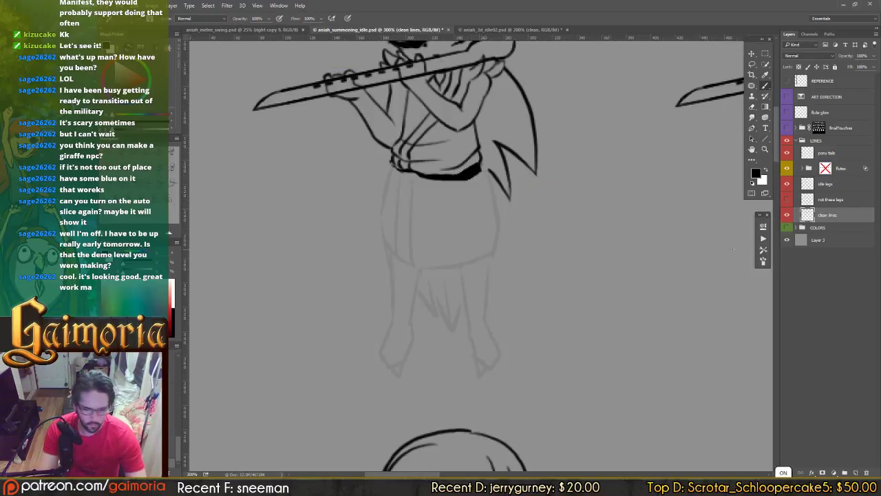
Step: Load the GAIMORIA CLEAN INKING brush preset, try it with a test stroke, and save the document
{"action": "left_click", "coordinate": [763, 261]}
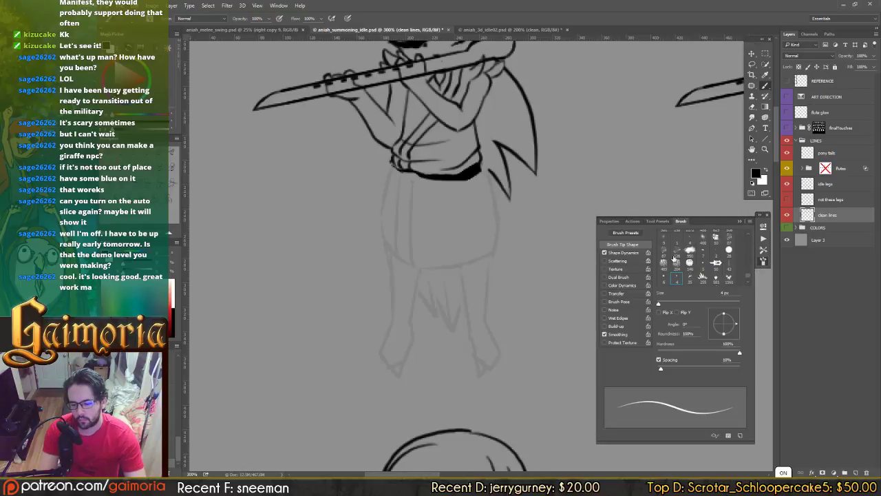
{"action": "left_click", "coordinate": [763, 250]}
{"action": "left_click", "coordinate": [639, 281]}
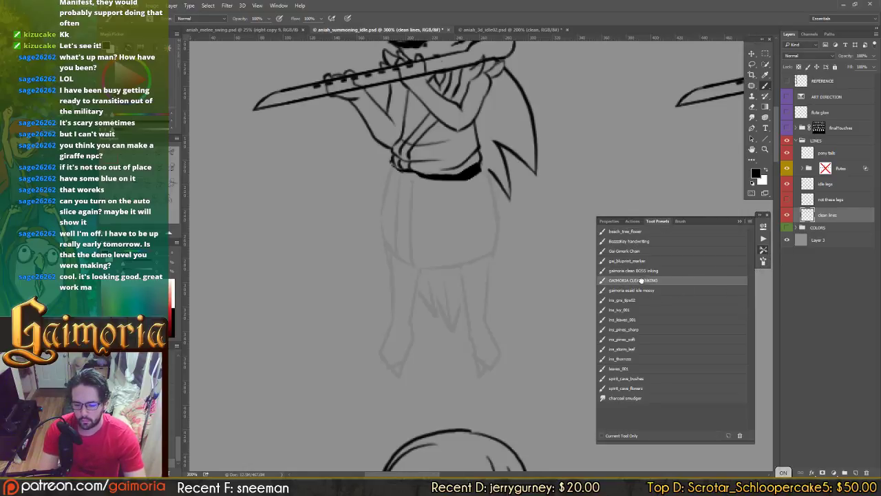
{"action": "left_click", "coordinate": [762, 250]}
{"action": "left_click_drag", "start_coordinate": [543, 233], "coordinate": [529, 271]}
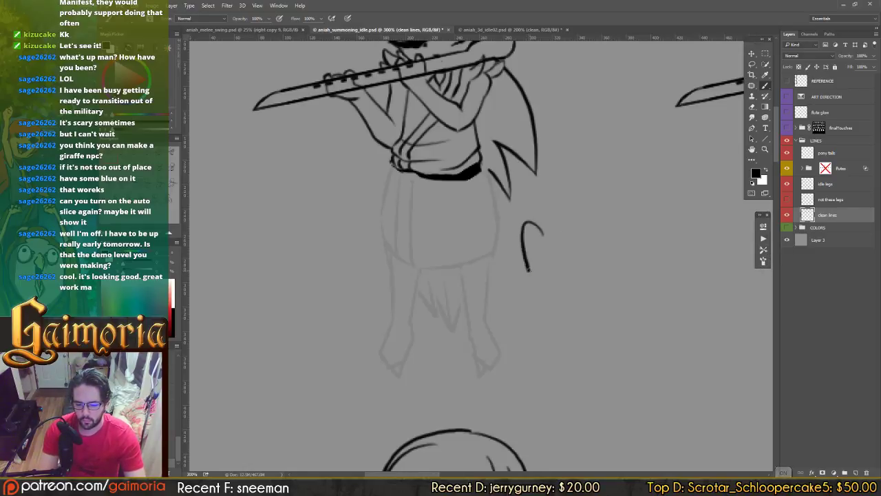
{"action": "key", "text": "ctrl+z"}
{"action": "left_click_drag", "start_coordinate": [526, 219], "coordinate": [591, 228]}
{"action": "key", "text": "ctrl+s"}
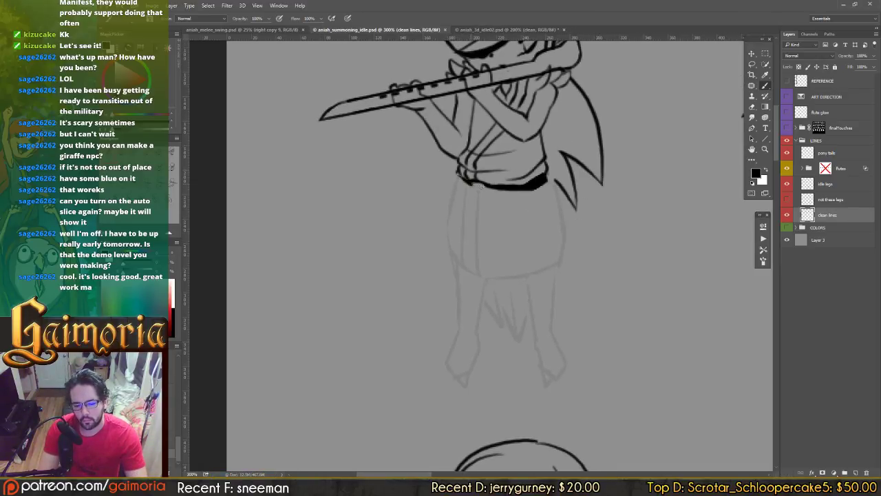
Step: Thicken the belt's left end and ink the two vertical trim lines running down the skirt on the first front-facing frame
{"action": "mouse_move", "coordinate": [482, 184]}
{"action": "left_mouse_down"}
{"action": "mouse_move", "coordinate": [461, 176]}
{"action": "mouse_move", "coordinate": [497, 186]}
{"action": "left_mouse_up"}
{"action": "key", "text": "e"}
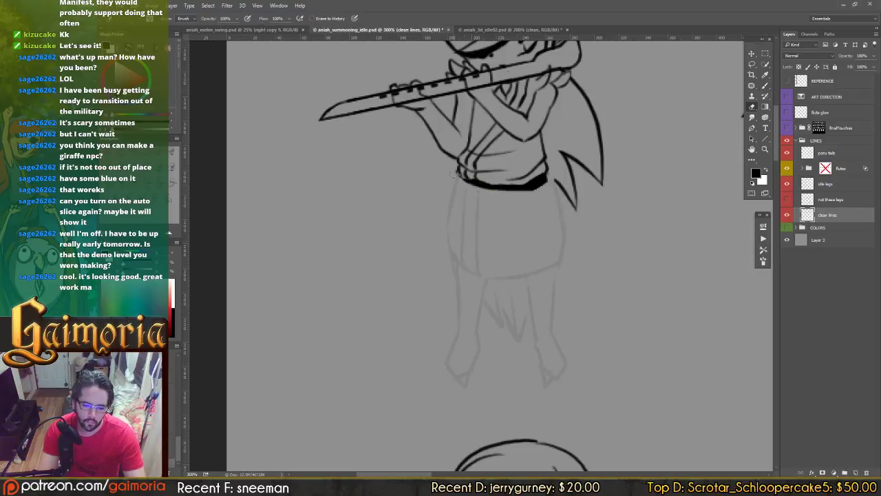
{"action": "key", "text": "b"}
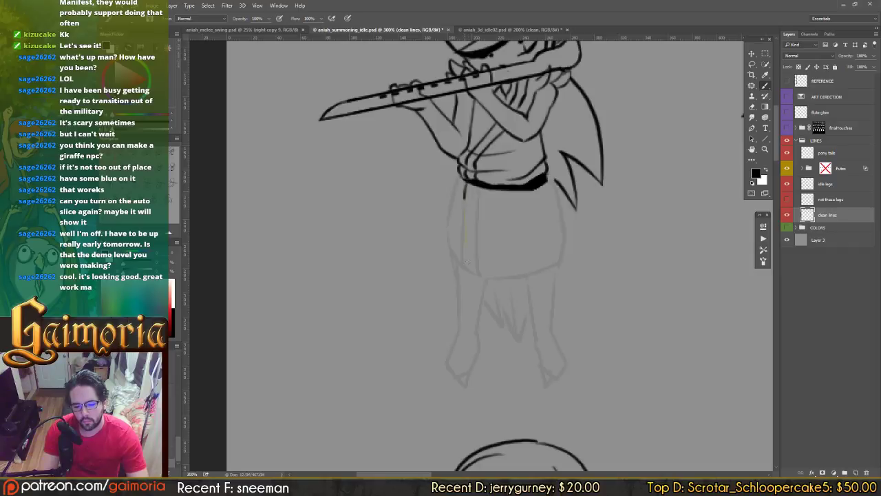
{"action": "left_click_drag", "start_coordinate": [464, 199], "coordinate": [469, 278]}
{"action": "mouse_move", "coordinate": [472, 192]}
{"action": "left_mouse_down"}
{"action": "mouse_move", "coordinate": [480, 275]}
{"action": "mouse_move", "coordinate": [469, 278]}
{"action": "left_mouse_up"}
{"action": "key", "text": "e"}
{"action": "key", "text": "b"}
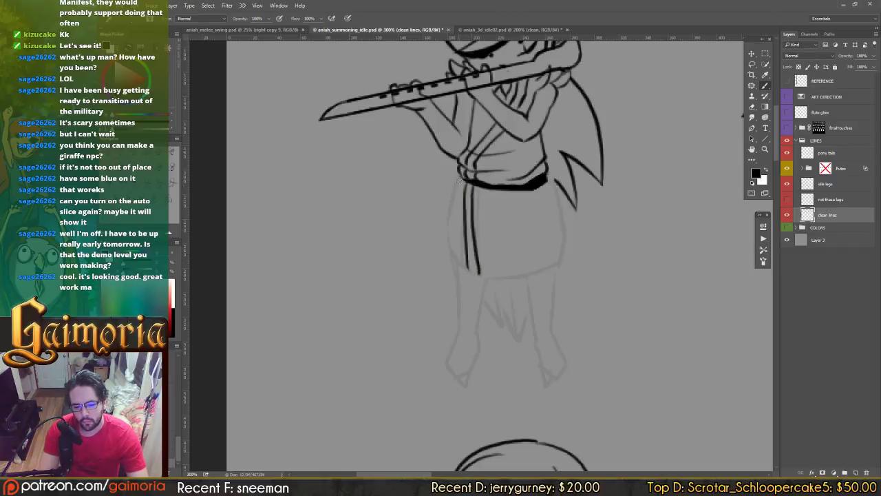
Step: Ink the skirt's left outer edge from the belt down to the hem, redrawing the stroke to follow the sketch
{"action": "left_click_drag", "start_coordinate": [459, 176], "coordinate": [453, 260]}
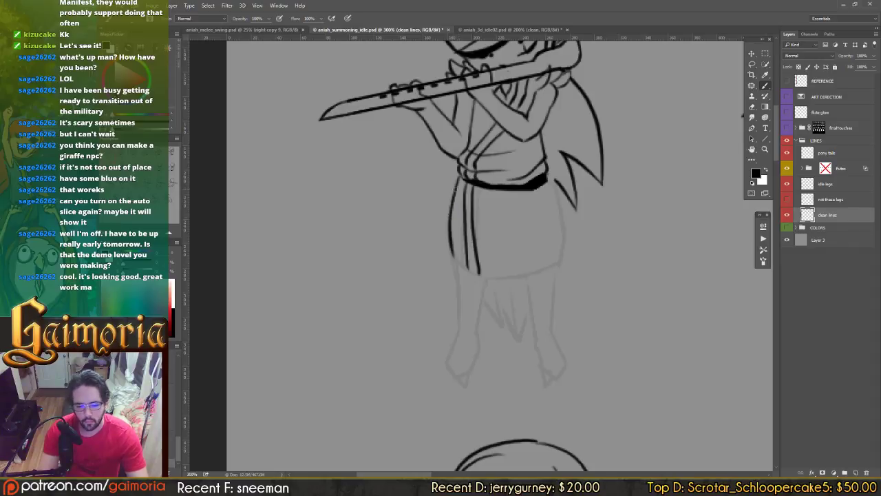
{"action": "key", "text": "ctrl+z"}
{"action": "left_click_drag", "start_coordinate": [457, 176], "coordinate": [452, 261]}
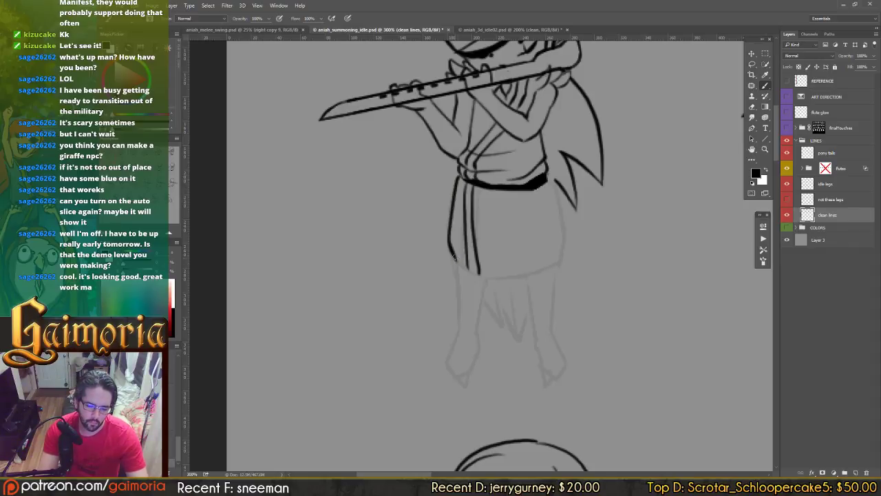
{"action": "key", "text": "ctrl+z"}
{"action": "mouse_move", "coordinate": [459, 176]}
{"action": "left_mouse_down"}
{"action": "mouse_move", "coordinate": [452, 268]}
{"action": "mouse_move", "coordinate": [458, 180]}
{"action": "mouse_move", "coordinate": [450, 216]}
{"action": "left_mouse_up"}
{"action": "key", "text": "ctrl+z"}
{"action": "left_click_drag", "start_coordinate": [449, 253], "coordinate": [459, 279]}
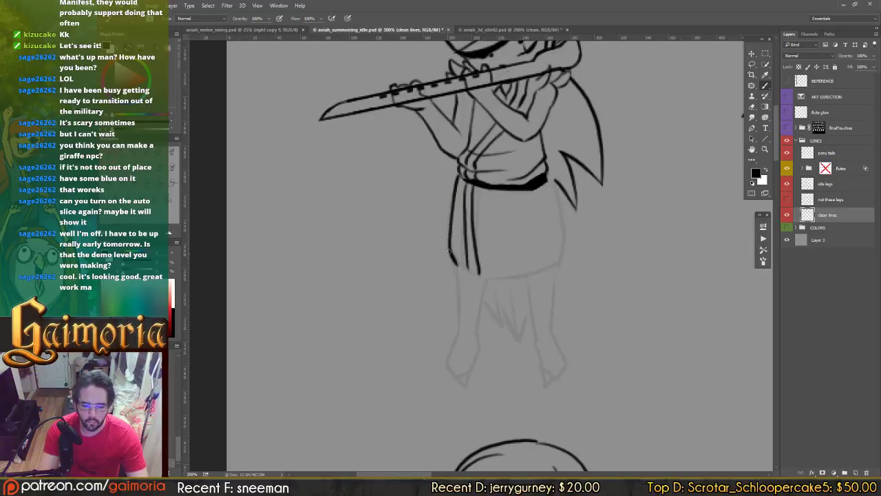
Step: Ink the skirt's curved hem and right outer edge, erasing the overshoot at the lower right corner
{"action": "key", "text": "e"}
{"action": "mouse_move", "coordinate": [449, 247]}
{"action": "left_mouse_down"}
{"action": "mouse_move", "coordinate": [456, 266]}
{"action": "mouse_move", "coordinate": [486, 278]}
{"action": "mouse_move", "coordinate": [562, 266]}
{"action": "left_mouse_up"}
{"action": "key", "text": "b"}
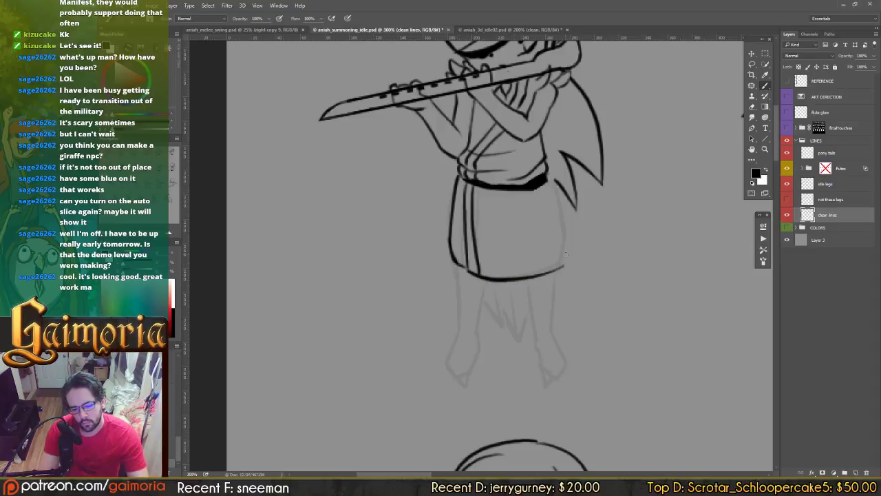
{"action": "left_click_drag", "start_coordinate": [551, 186], "coordinate": [562, 270]}
{"action": "key", "text": "ctrl+z"}
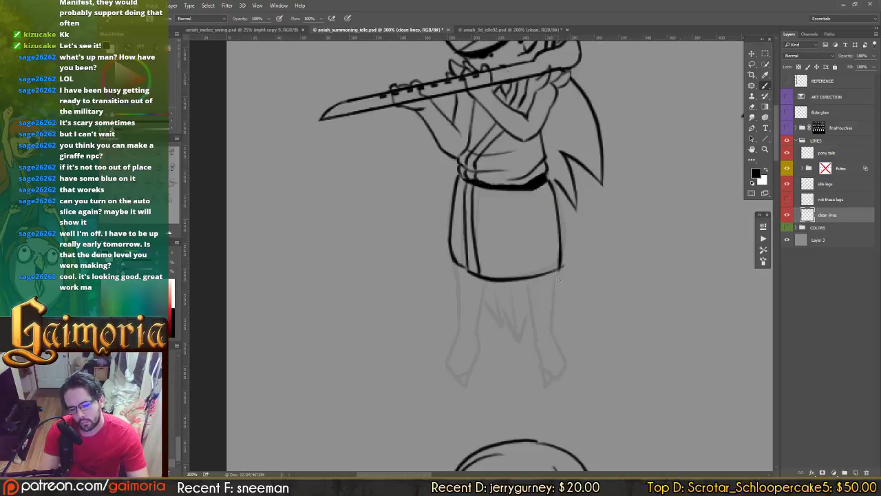
{"action": "key", "text": "e"}
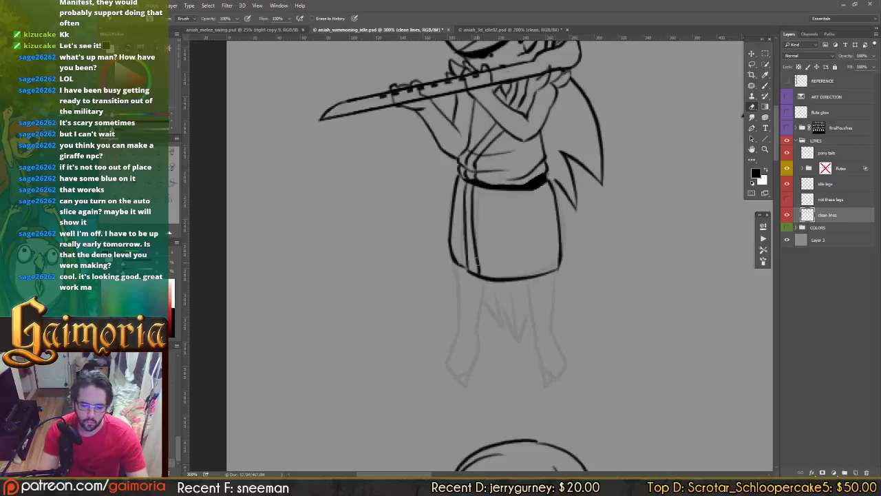
Step: Ink the curved fabric fold lines on the skirt just below the belt and clean them up with the Eraser
{"action": "key", "text": "b"}
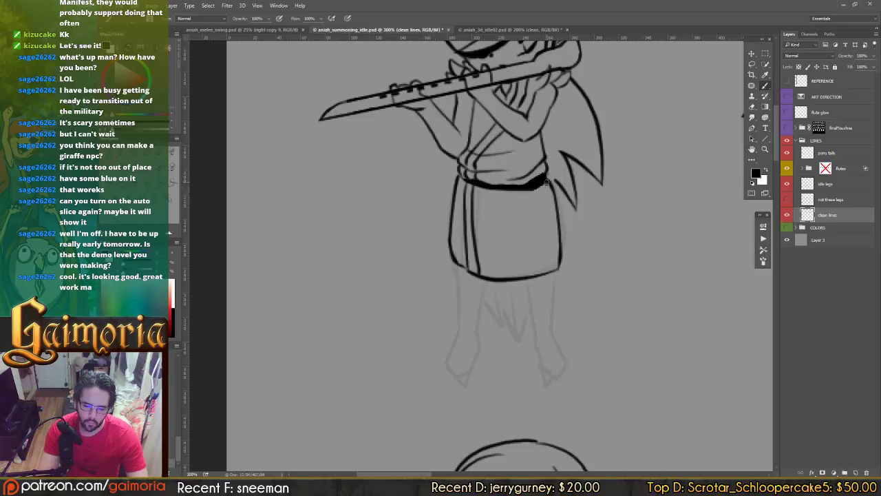
{"action": "mouse_move", "coordinate": [545, 184]}
{"action": "left_mouse_down"}
{"action": "mouse_move", "coordinate": [472, 219]}
{"action": "mouse_move", "coordinate": [546, 199]}
{"action": "mouse_move", "coordinate": [521, 209]}
{"action": "left_mouse_up"}
{"action": "key", "text": "ctrl+z"}
{"action": "key", "text": "e"}
{"action": "key", "text": "b"}
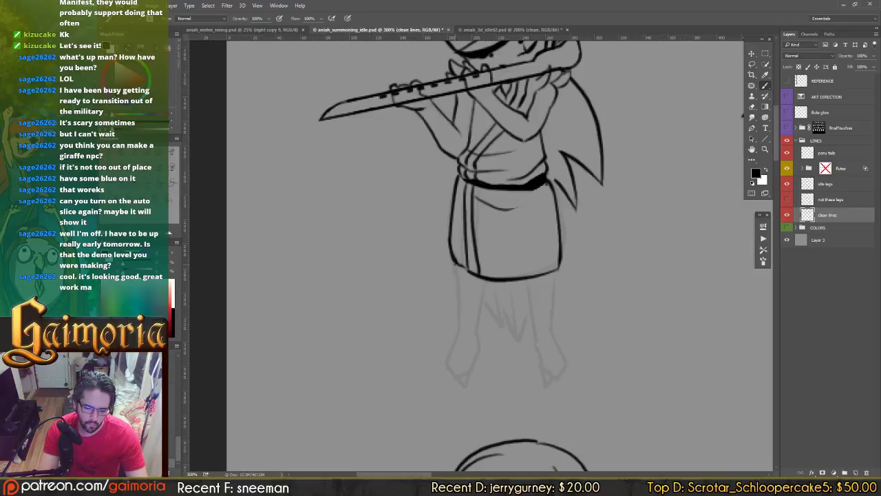
Step: Ink the outer and inner lines of the left lower leg from the hem to the ankle
{"action": "left_click_drag", "start_coordinate": [455, 275], "coordinate": [460, 324]}
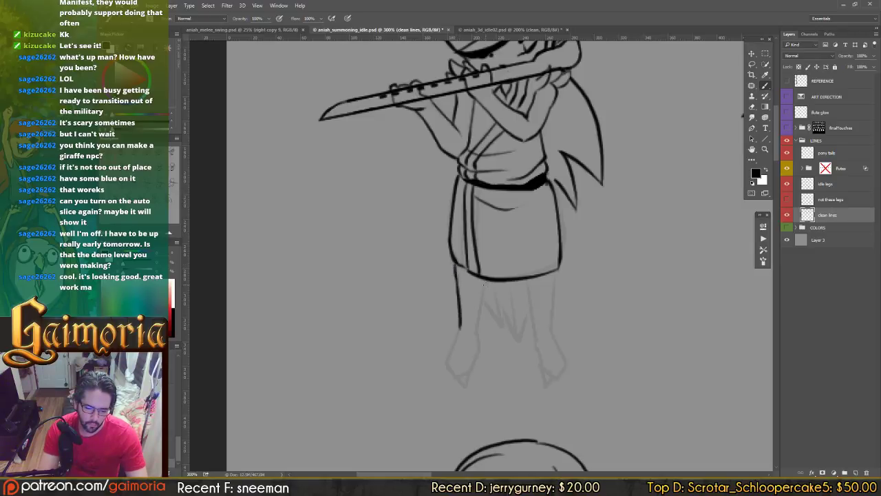
{"action": "left_click_drag", "start_coordinate": [481, 294], "coordinate": [474, 331]}
{"action": "key", "text": "e"}
{"action": "key", "text": "b"}
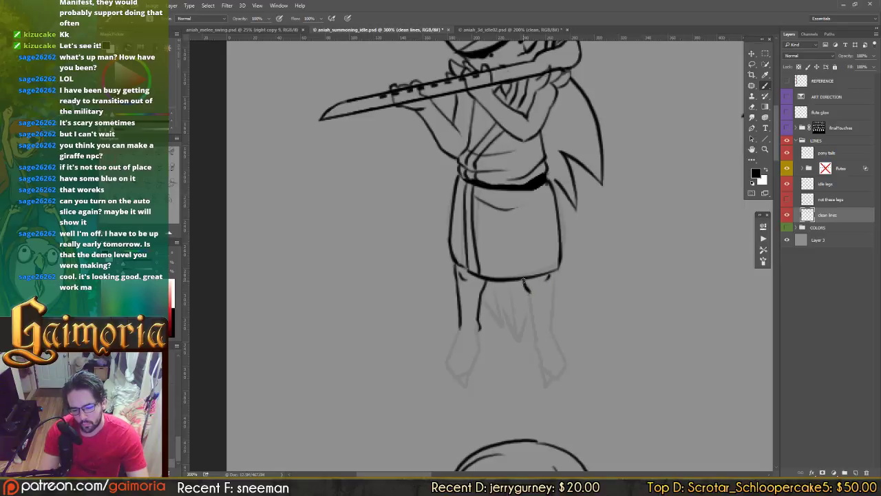
Step: Ink the inner and outer lines of the right lower leg from the hem to the ankle, trimming the inner line
{"action": "left_click_drag", "start_coordinate": [524, 280], "coordinate": [539, 335]}
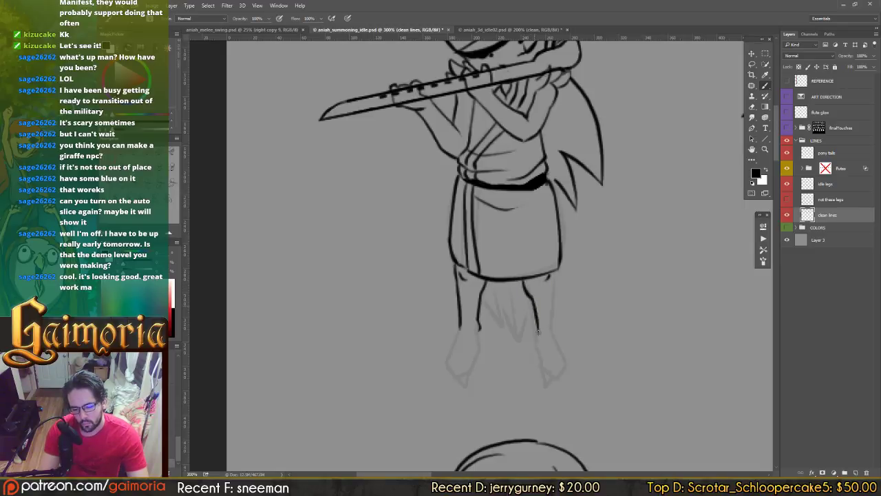
{"action": "key", "text": "ctrl+z"}
{"action": "left_click_drag", "start_coordinate": [526, 287], "coordinate": [538, 340]}
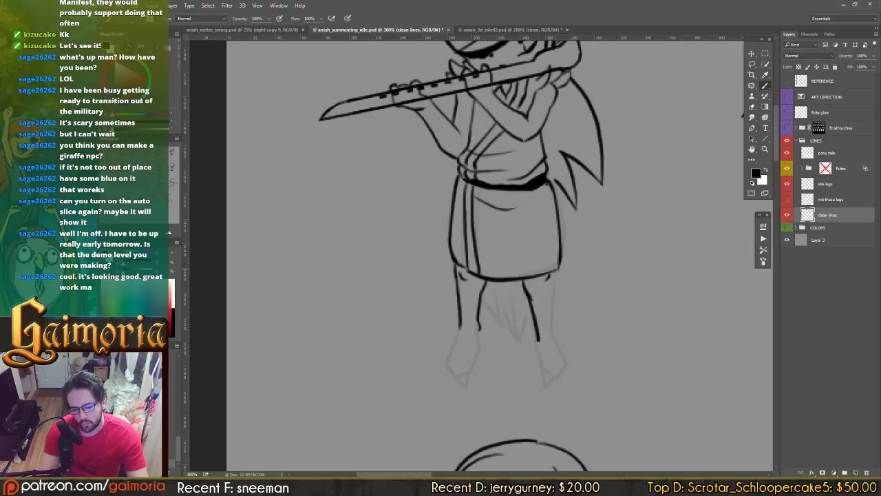
{"action": "left_click_drag", "start_coordinate": [553, 287], "coordinate": [551, 331]}
{"action": "key", "text": "e"}
{"action": "left_click_drag", "start_coordinate": [549, 287], "coordinate": [538, 342]}
{"action": "key", "text": "b"}
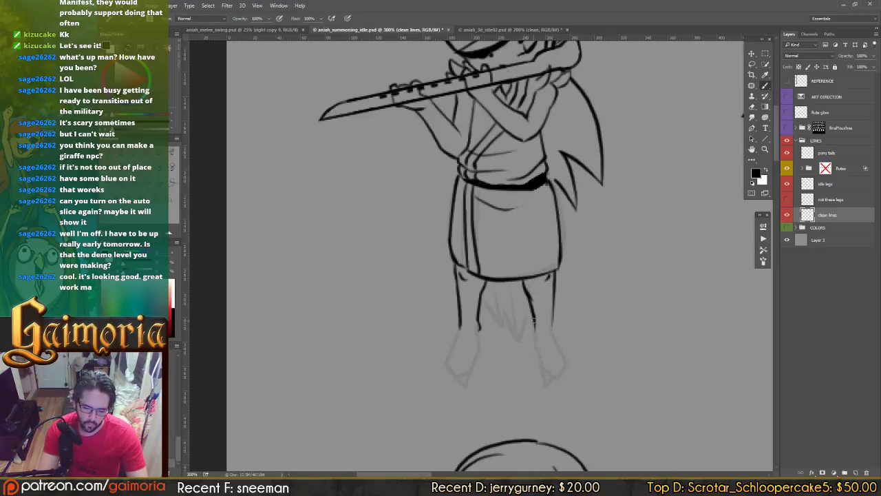
{"action": "key", "text": "ctrl+z"}
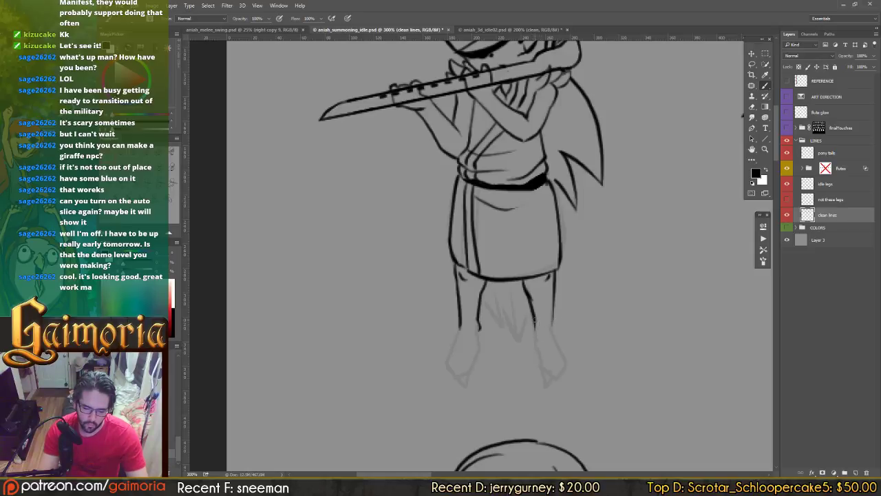
Step: Ink the right foot's outline from the ankle down both sides and around the toes
{"action": "left_click_drag", "start_coordinate": [533, 325], "coordinate": [562, 359]}
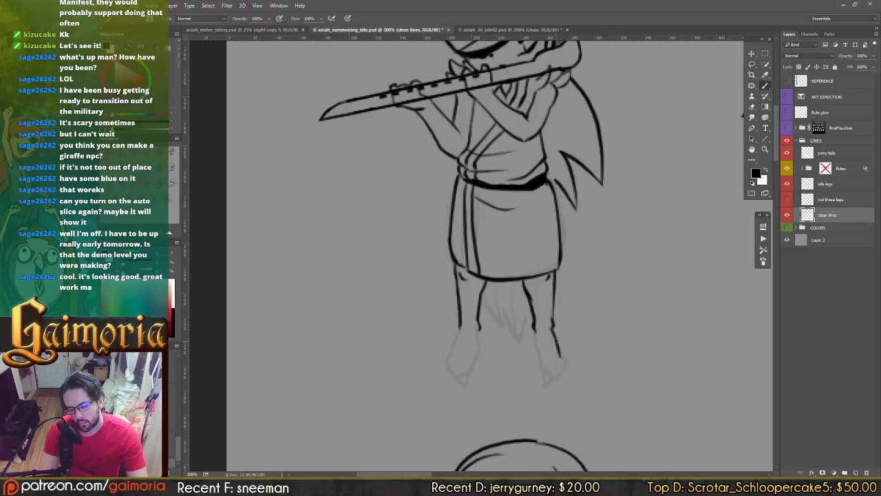
{"action": "key", "text": "ctrl+z"}
{"action": "left_click_drag", "start_coordinate": [551, 328], "coordinate": [561, 354]}
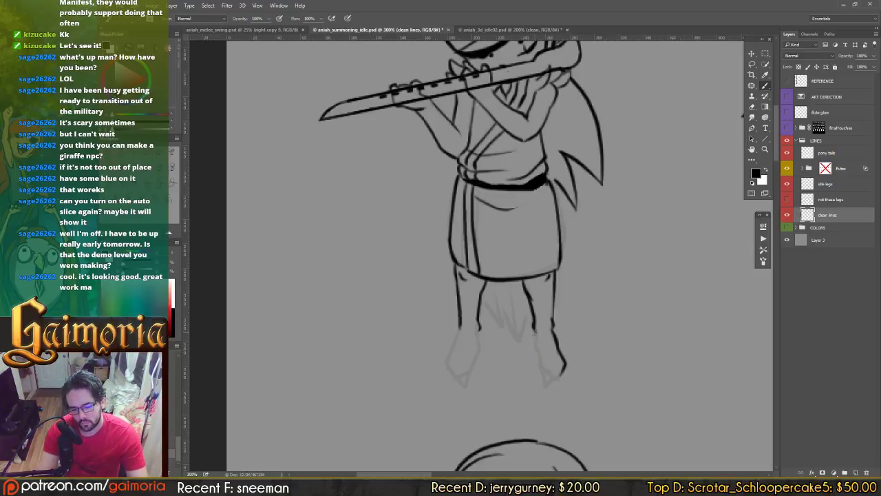
{"action": "mouse_move", "coordinate": [534, 331]}
{"action": "left_mouse_down"}
{"action": "mouse_move", "coordinate": [545, 387]}
{"action": "mouse_move", "coordinate": [550, 372]}
{"action": "mouse_move", "coordinate": [548, 380]}
{"action": "left_mouse_up"}
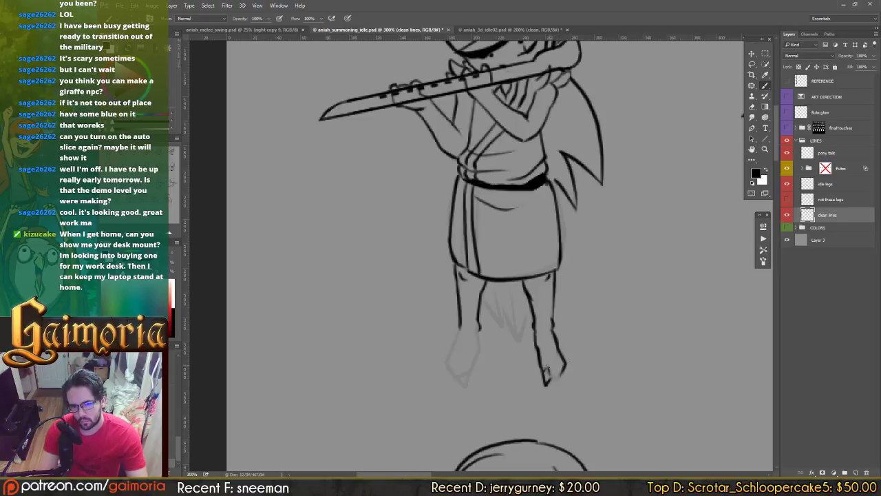
{"action": "mouse_move", "coordinate": [548, 376]}
{"action": "left_mouse_down"}
{"action": "mouse_move", "coordinate": [558, 380]}
{"action": "mouse_move", "coordinate": [565, 365]}
{"action": "left_mouse_up"}
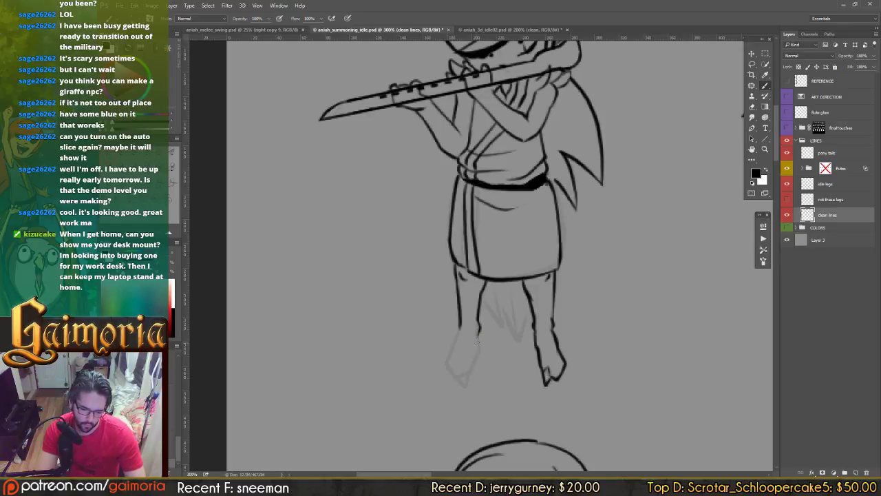
Step: Ink the left foot's inner edge from the ankle to the toes, redrawing and trimming it with the Eraser
{"action": "left_click_drag", "start_coordinate": [477, 333], "coordinate": [466, 378]}
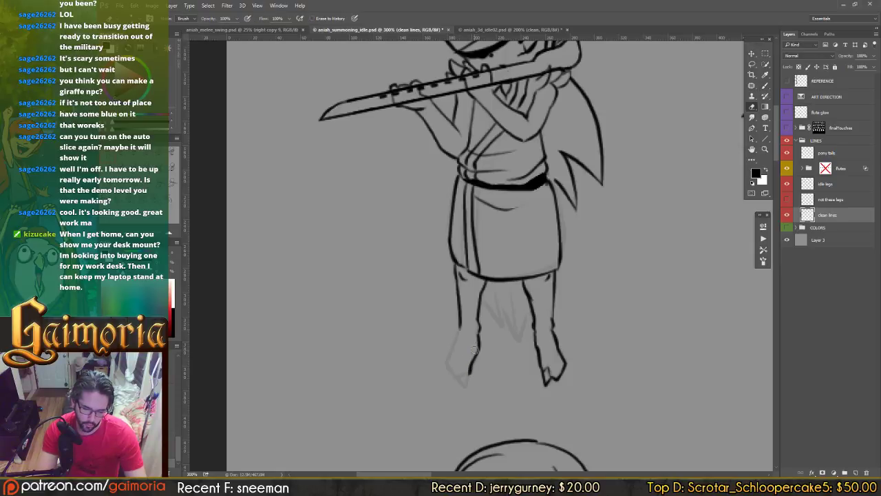
{"action": "key", "text": "ctrl+z"}
{"action": "key", "text": "ctrl+z"}
{"action": "key", "text": "e"}
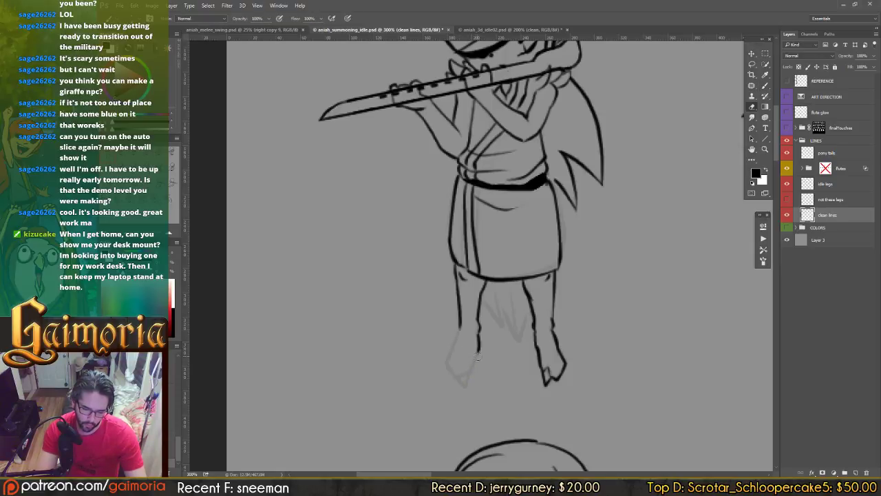
{"action": "left_click_drag", "start_coordinate": [482, 353], "coordinate": [461, 376]}
{"action": "key", "text": "b"}
{"action": "key", "text": "ctrl+z"}
{"action": "key", "text": "e"}
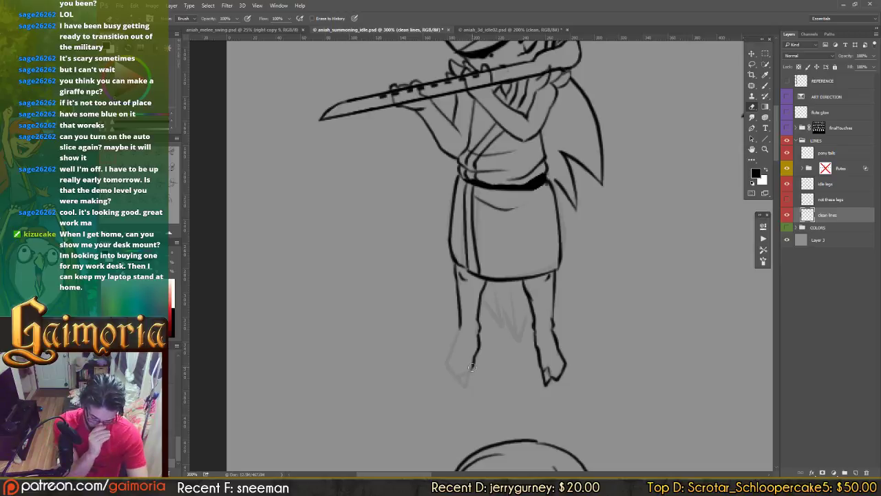
{"action": "key", "text": "b"}
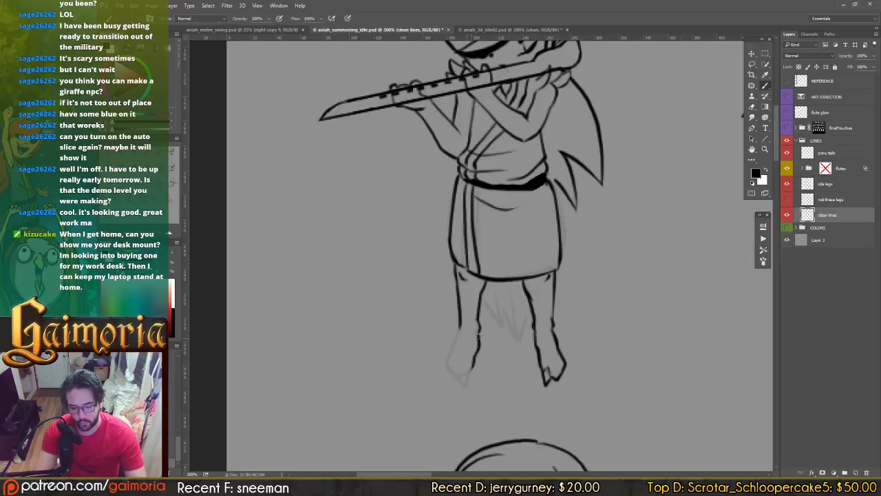
Step: Ink the left foot's outer edge and toes, and touch up the right foot's toe line
{"action": "mouse_move", "coordinate": [460, 328]}
{"action": "left_mouse_down"}
{"action": "mouse_move", "coordinate": [447, 362]}
{"action": "mouse_move", "coordinate": [464, 388]}
{"action": "mouse_move", "coordinate": [459, 374]}
{"action": "left_mouse_up"}
{"action": "key", "text": "ctrl+z"}
{"action": "key", "text": "ctrl+z"}
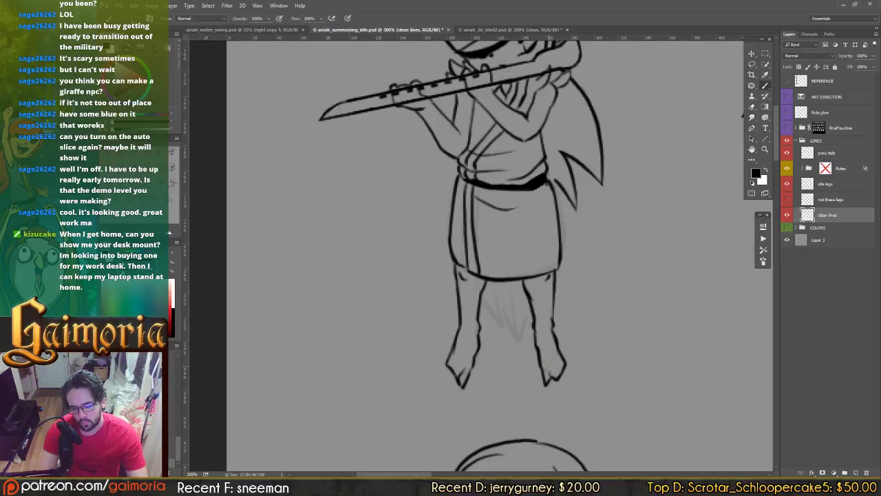
{"action": "left_click_drag", "start_coordinate": [548, 367], "coordinate": [552, 378]}
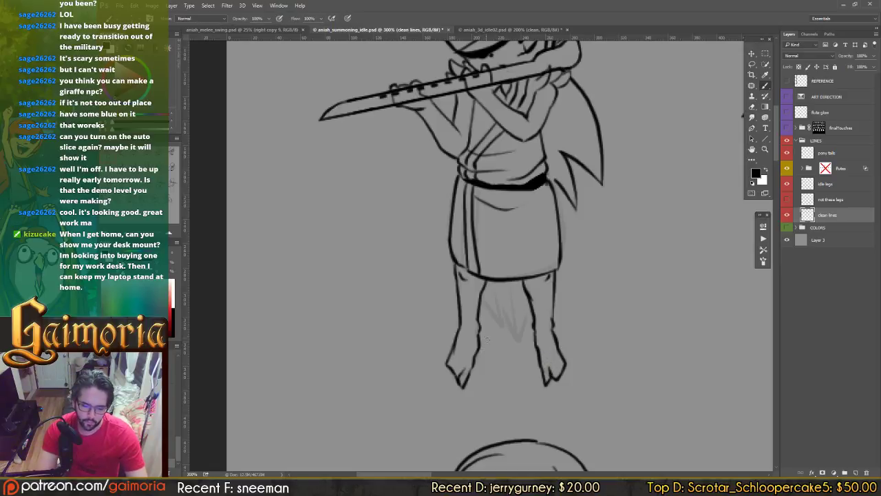
Step: Ink the pointed tail tufts hanging between the legs below the skirt hem, redrawing the centre line
{"action": "mouse_move", "coordinate": [481, 294]}
{"action": "left_mouse_down"}
{"action": "mouse_move", "coordinate": [518, 339]}
{"action": "mouse_move", "coordinate": [529, 307]}
{"action": "mouse_move", "coordinate": [504, 298]}
{"action": "mouse_move", "coordinate": [501, 279]}
{"action": "mouse_move", "coordinate": [515, 335]}
{"action": "left_mouse_up"}
{"action": "key", "text": "ctrl+z"}
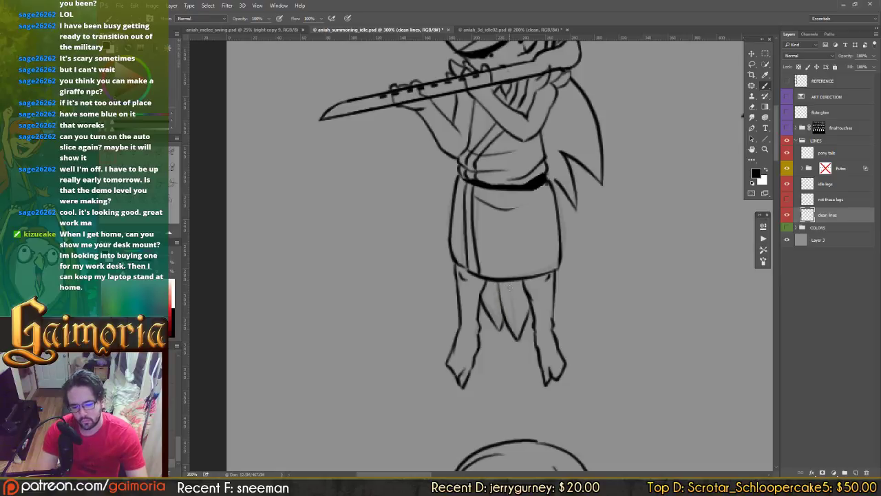
{"action": "left_click_drag", "start_coordinate": [509, 289], "coordinate": [515, 335]}
{"action": "key", "text": "ctrl+z"}
{"action": "left_click_drag", "start_coordinate": [509, 283], "coordinate": [517, 337]}
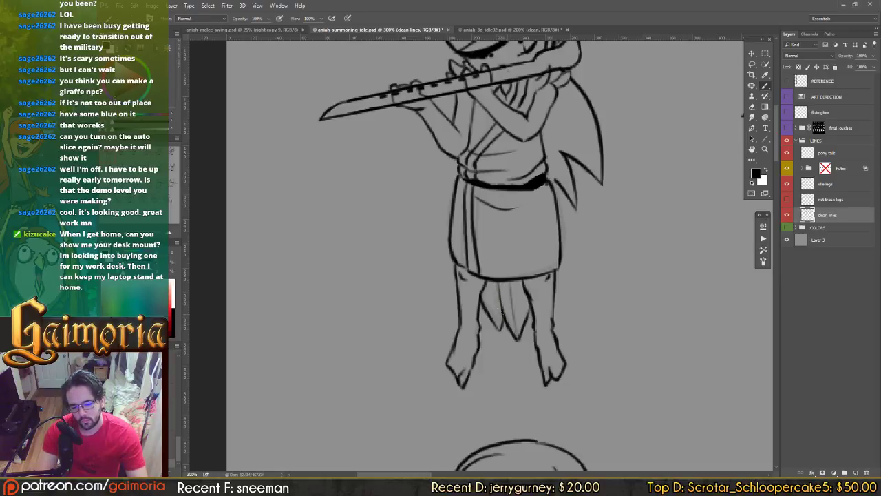
{"action": "mouse_move", "coordinate": [488, 290]}
{"action": "left_mouse_down"}
{"action": "mouse_move", "coordinate": [517, 352]}
{"action": "mouse_move", "coordinate": [449, 406]}
{"action": "left_mouse_up"}
Step: Erase the stray inner hair tip beside the faded skirt on the neighbouring frame's figure
{"action": "mouse_move", "coordinate": [666, 329]}
{"action": "left_mouse_down"}
{"action": "mouse_move", "coordinate": [447, 318]}
{"action": "mouse_move", "coordinate": [365, 257]}
{"action": "mouse_move", "coordinate": [354, 266]}
{"action": "left_mouse_up"}
{"action": "key", "text": "e"}
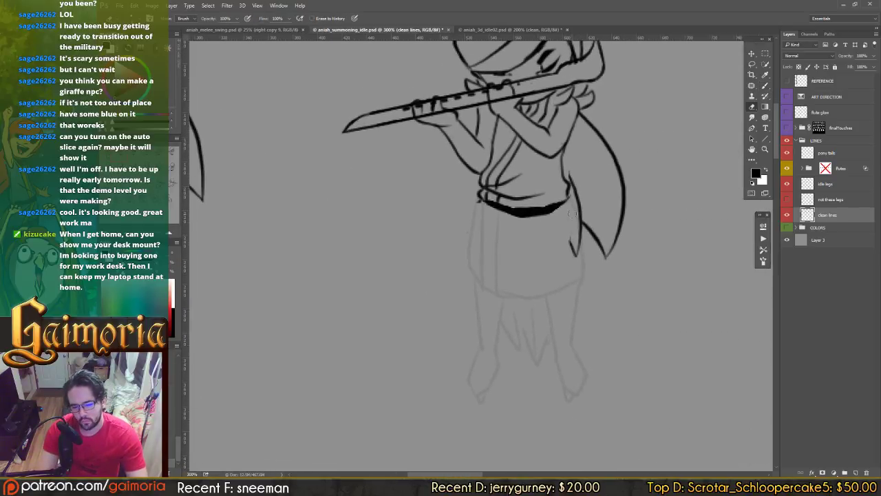
{"action": "mouse_move", "coordinate": [578, 235]}
{"action": "left_mouse_down"}
{"action": "mouse_move", "coordinate": [579, 249]}
{"action": "mouse_move", "coordinate": [568, 238]}
{"action": "left_mouse_up"}
Step: Ink this figure's skirt with its left-hand edge, the two vertical front trim lines and the curved hem, and clean up the corner
{"action": "key", "text": "b"}
{"action": "left_click_drag", "start_coordinate": [478, 201], "coordinate": [471, 266]}
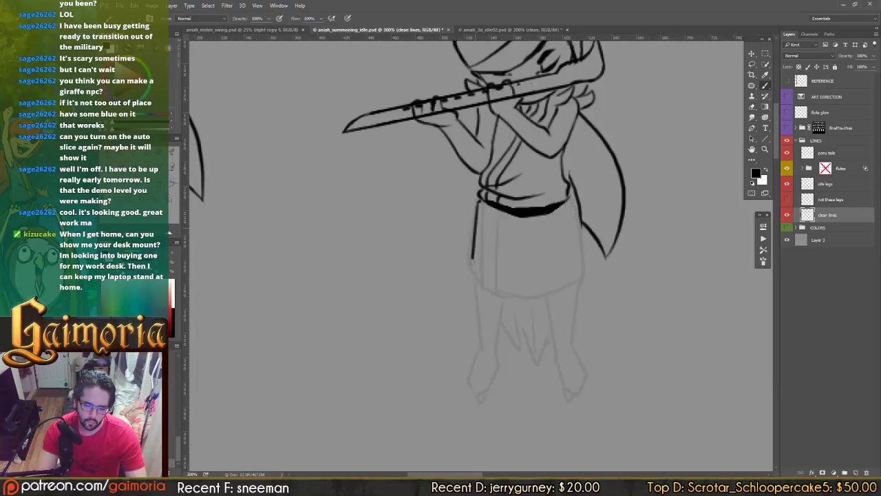
{"action": "key", "text": "ctrl+z"}
{"action": "left_click_drag", "start_coordinate": [478, 201], "coordinate": [474, 281]}
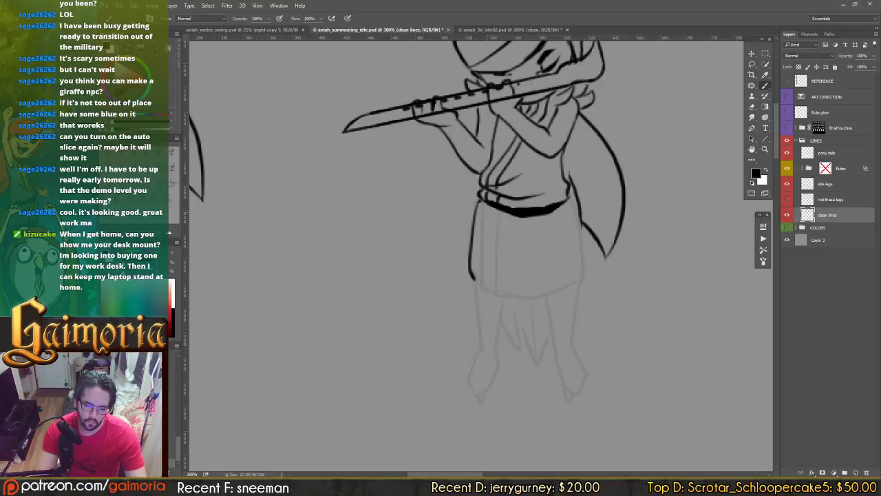
{"action": "left_click_drag", "start_coordinate": [486, 201], "coordinate": [488, 289]}
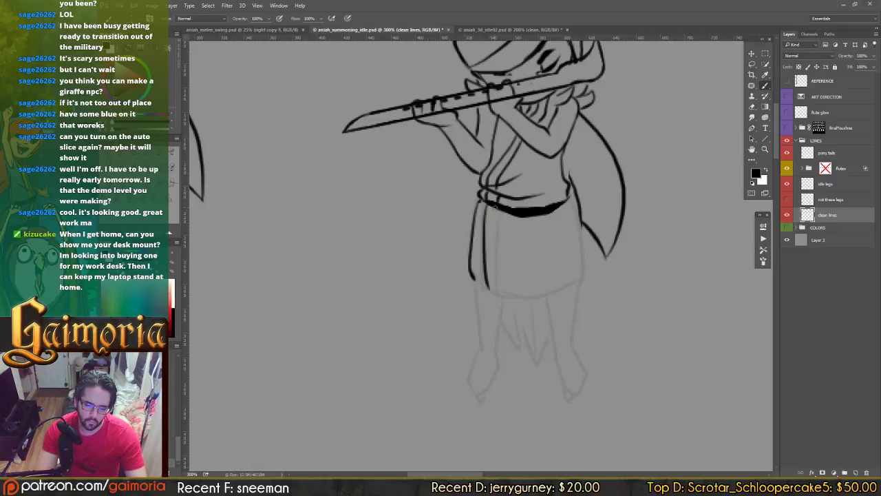
{"action": "mouse_move", "coordinate": [492, 204]}
{"action": "left_mouse_down"}
{"action": "mouse_move", "coordinate": [501, 293]}
{"action": "mouse_move", "coordinate": [535, 296]}
{"action": "mouse_move", "coordinate": [584, 277]}
{"action": "left_mouse_up"}
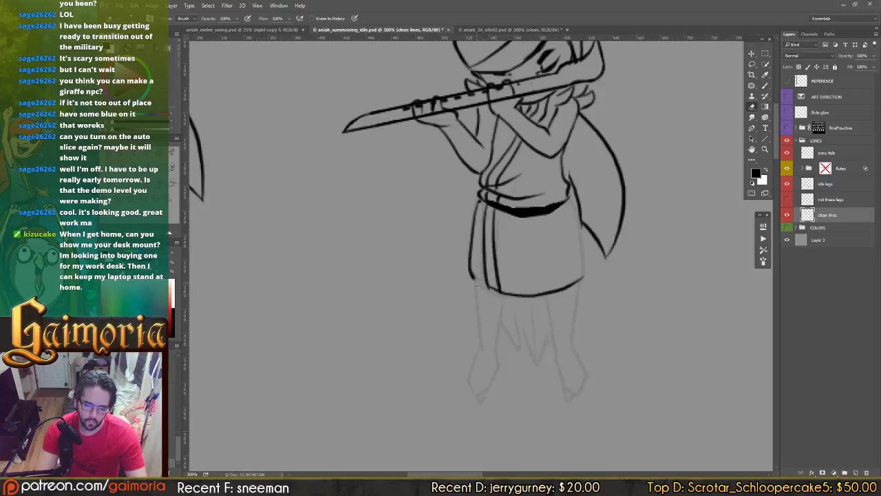
{"action": "left_click_drag", "start_coordinate": [471, 270], "coordinate": [483, 285]}
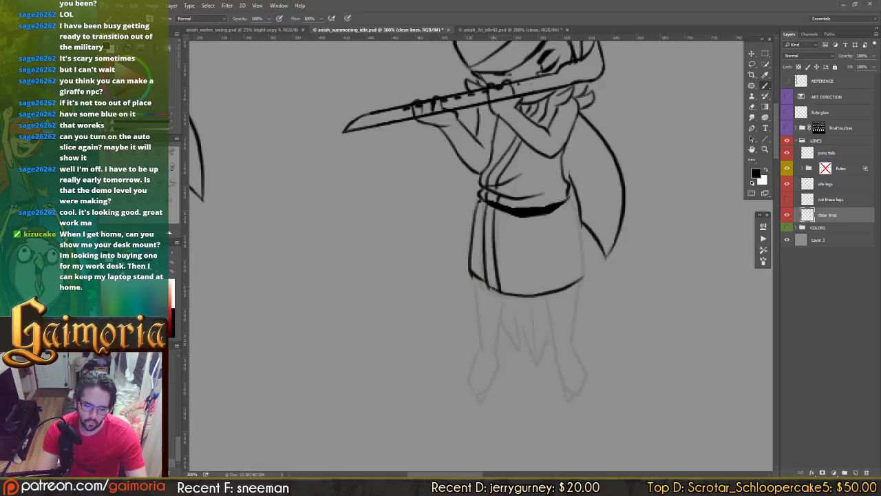
{"action": "key", "text": "e"}
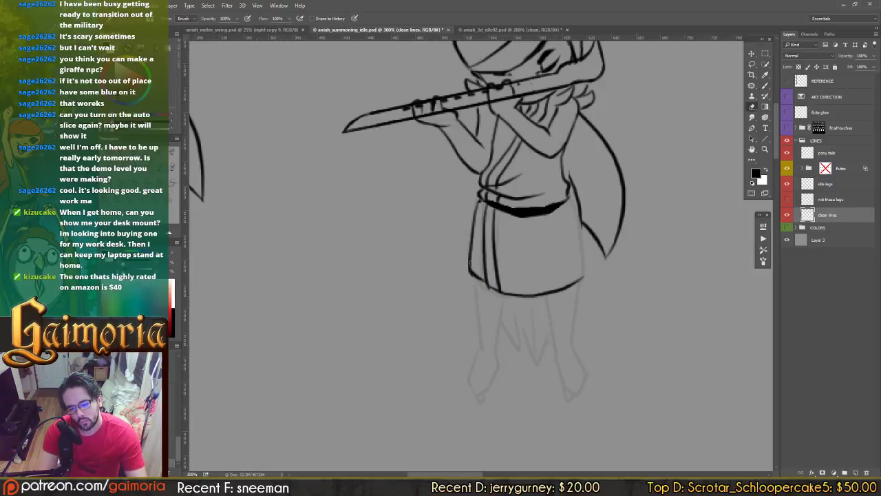
{"action": "key", "text": "b"}
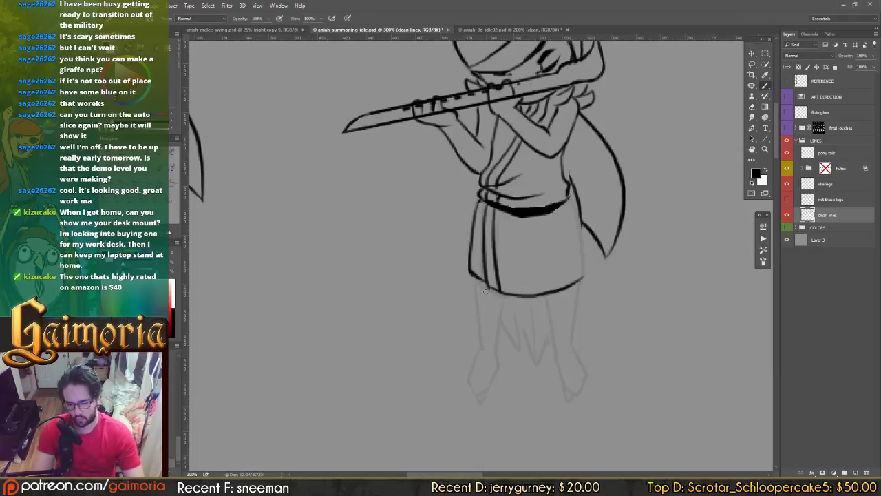
Step: Ink both sides of the left-hand lower leg from the hem to the ankle, including the small knee mark
{"action": "left_click_drag", "start_coordinate": [481, 286], "coordinate": [481, 348]}
{"action": "key", "text": "ctrl+z"}
{"action": "left_click_drag", "start_coordinate": [503, 293], "coordinate": [494, 349]}
{"action": "key", "text": "e"}
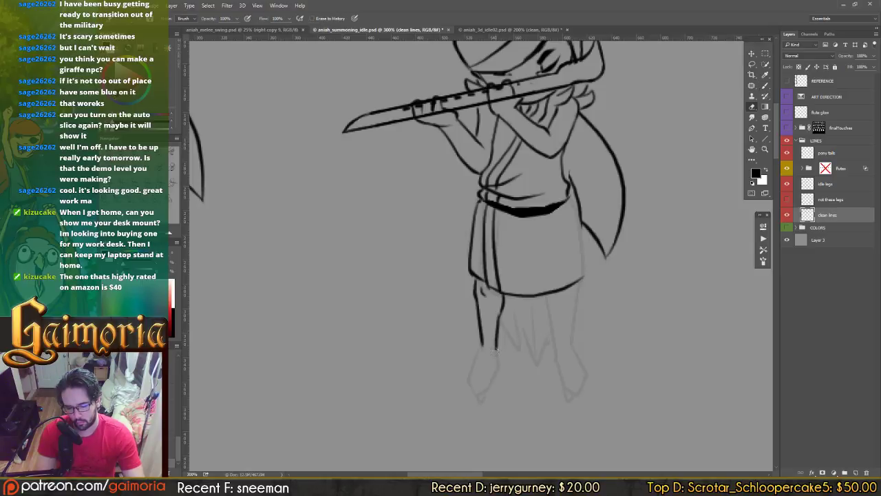
{"action": "key", "text": "b"}
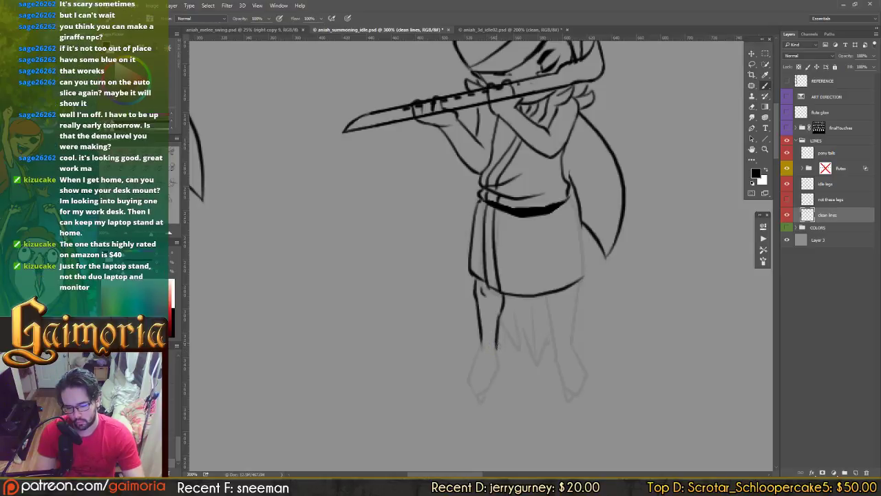
Step: Ink the left-hand ankle bump and foot outline down to the toes, trimming the ankle line with the Eraser
{"action": "left_click_drag", "start_coordinate": [496, 344], "coordinate": [498, 356]}
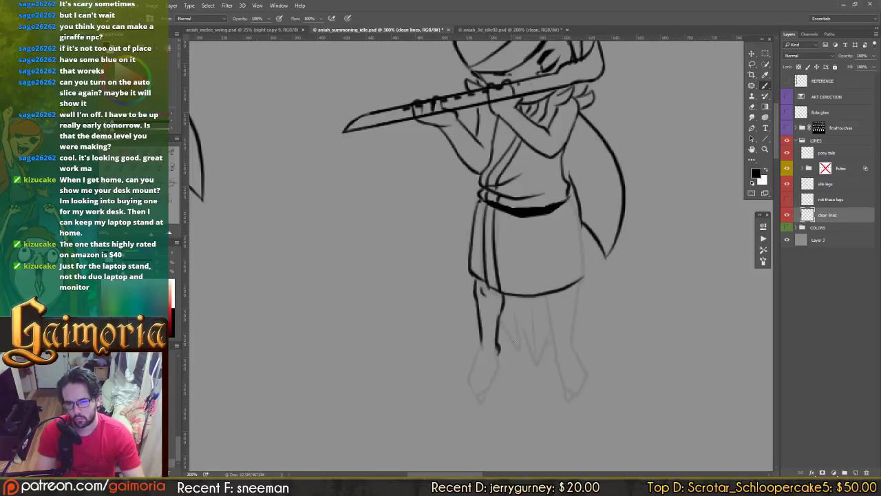
{"action": "key", "text": "e"}
{"action": "mouse_move", "coordinate": [498, 354]}
{"action": "left_mouse_down"}
{"action": "mouse_move", "coordinate": [500, 345]}
{"action": "mouse_move", "coordinate": [498, 355]}
{"action": "mouse_move", "coordinate": [481, 348]}
{"action": "mouse_move", "coordinate": [468, 383]}
{"action": "mouse_move", "coordinate": [483, 403]}
{"action": "mouse_move", "coordinate": [497, 352]}
{"action": "left_mouse_up"}
{"action": "key", "text": "b"}
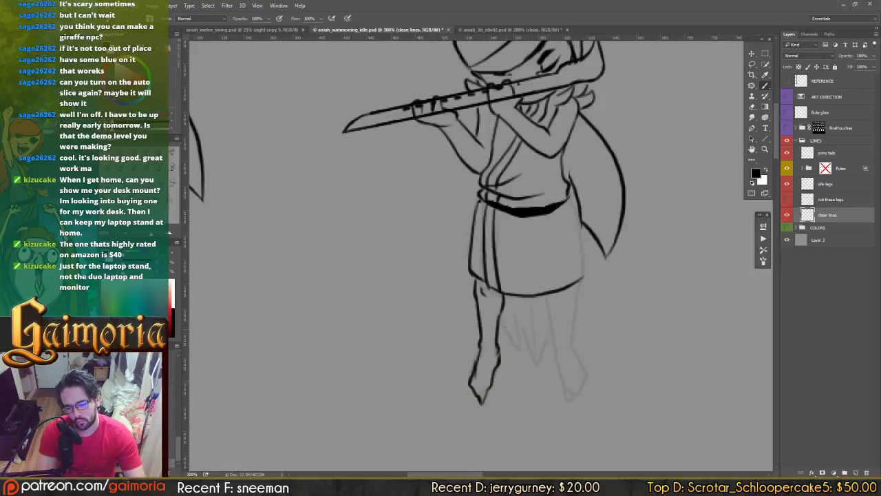
Step: Ink the pointed tail tufts between the legs and the inner line of the right-hand leg
{"action": "left_click_drag", "start_coordinate": [498, 316], "coordinate": [521, 350]}
{"action": "key", "text": "ctrl+z"}
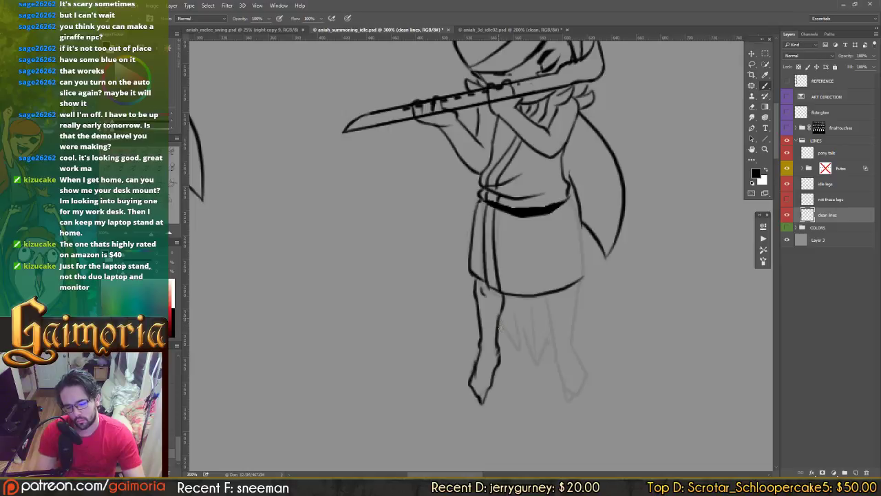
{"action": "mouse_move", "coordinate": [499, 318]}
{"action": "left_mouse_down"}
{"action": "mouse_move", "coordinate": [518, 349]}
{"action": "mouse_move", "coordinate": [522, 324]}
{"action": "mouse_move", "coordinate": [535, 362]}
{"action": "mouse_move", "coordinate": [548, 319]}
{"action": "mouse_move", "coordinate": [554, 336]}
{"action": "mouse_move", "coordinate": [523, 295]}
{"action": "mouse_move", "coordinate": [538, 363]}
{"action": "mouse_move", "coordinate": [520, 298]}
{"action": "mouse_move", "coordinate": [549, 309]}
{"action": "mouse_move", "coordinate": [556, 351]}
{"action": "left_mouse_up"}
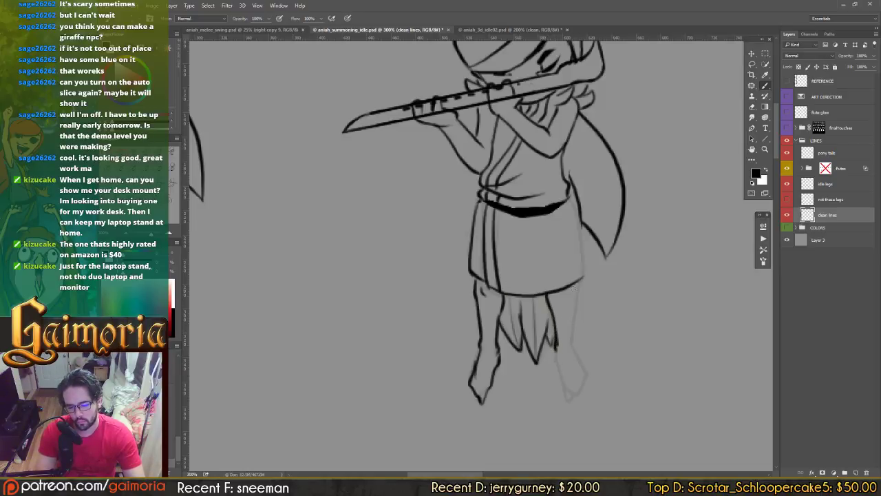
Step: Ink the right-hand leg's outer line from the hem to the ankle and complete its foot outline
{"action": "left_click_drag", "start_coordinate": [579, 284], "coordinate": [571, 343]}
{"action": "key", "text": "ctrl+z"}
{"action": "left_click_drag", "start_coordinate": [577, 294], "coordinate": [570, 342]}
{"action": "key", "text": "ctrl+z"}
{"action": "mouse_move", "coordinate": [579, 295]}
{"action": "left_mouse_down"}
{"action": "mouse_move", "coordinate": [570, 347]}
{"action": "mouse_move", "coordinate": [580, 366]}
{"action": "mouse_move", "coordinate": [562, 376]}
{"action": "mouse_move", "coordinate": [567, 402]}
{"action": "mouse_move", "coordinate": [585, 377]}
{"action": "mouse_move", "coordinate": [578, 360]}
{"action": "left_mouse_up"}
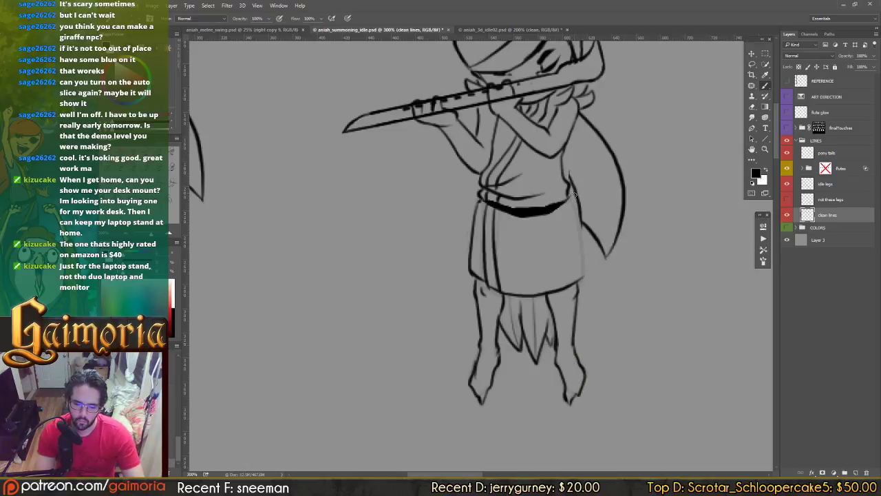
Step: Ink the skirt's right-hand edge from belt to hem and add a curved fold line beneath the belt
{"action": "left_click_drag", "start_coordinate": [567, 196], "coordinate": [584, 280]}
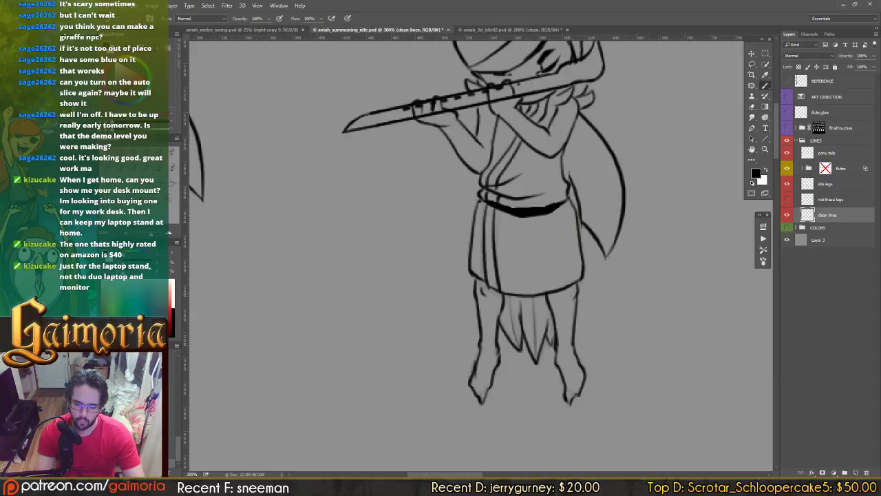
{"action": "left_click_drag", "start_coordinate": [512, 291], "coordinate": [563, 304]}
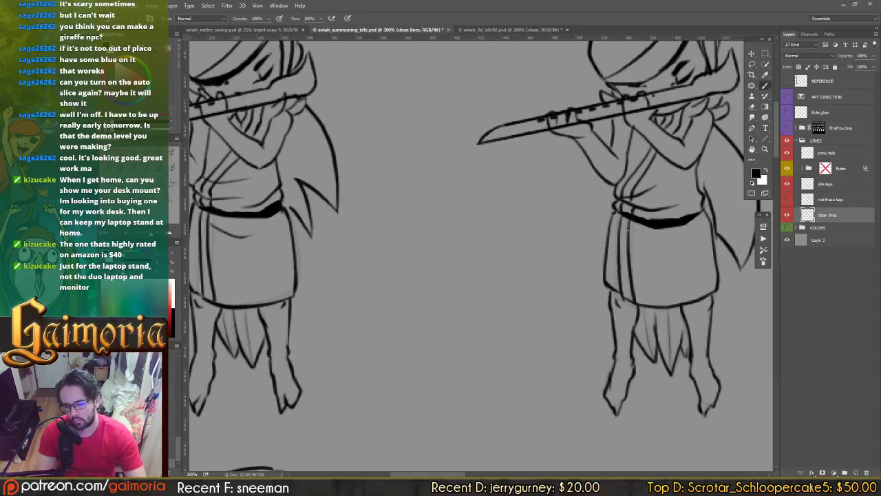
{"action": "left_click_drag", "start_coordinate": [625, 225], "coordinate": [688, 236]}
{"action": "key", "text": "ctrl+z"}
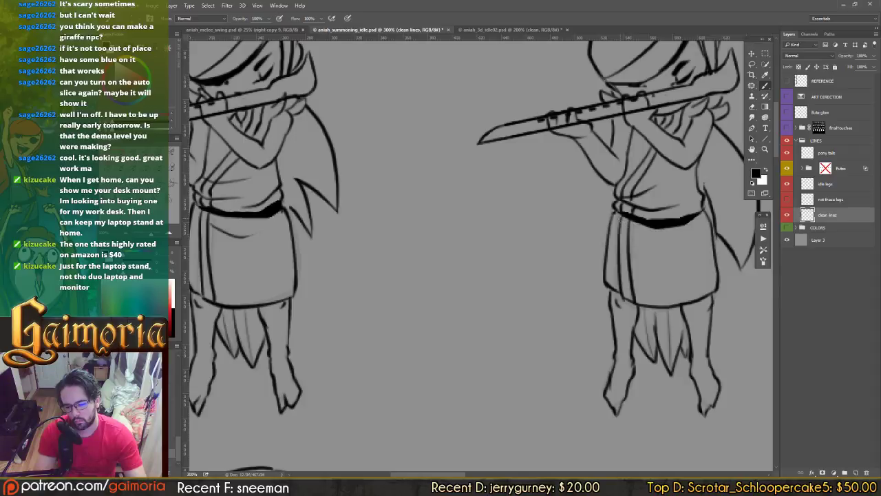
{"action": "left_click_drag", "start_coordinate": [623, 223], "coordinate": [694, 236]}
Step: Ink the skirt's slanted front trim lines and hem on the next frame that still has only faded legs
{"action": "left_click_drag", "start_coordinate": [575, 227], "coordinate": [498, 259]}
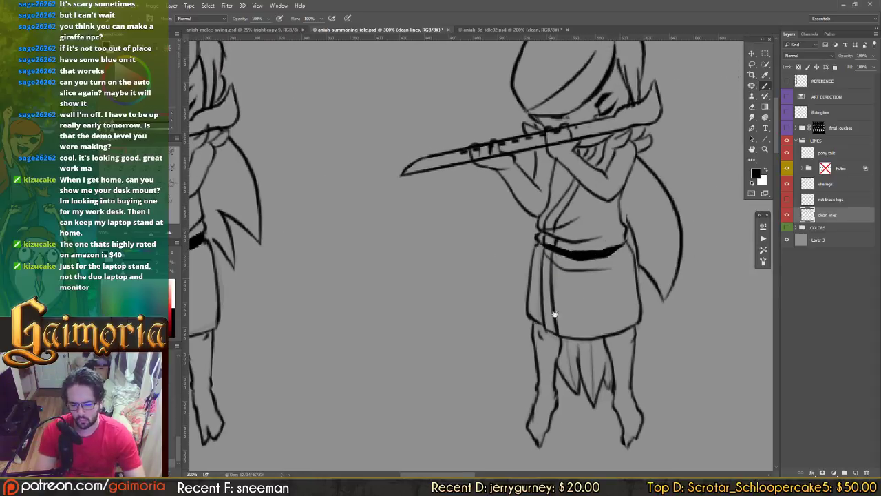
{"action": "left_click_drag", "start_coordinate": [628, 298], "coordinate": [328, 320]}
{"action": "left_click_drag", "start_coordinate": [554, 237], "coordinate": [374, 274]}
{"action": "left_click_drag", "start_coordinate": [479, 352], "coordinate": [381, 221]}
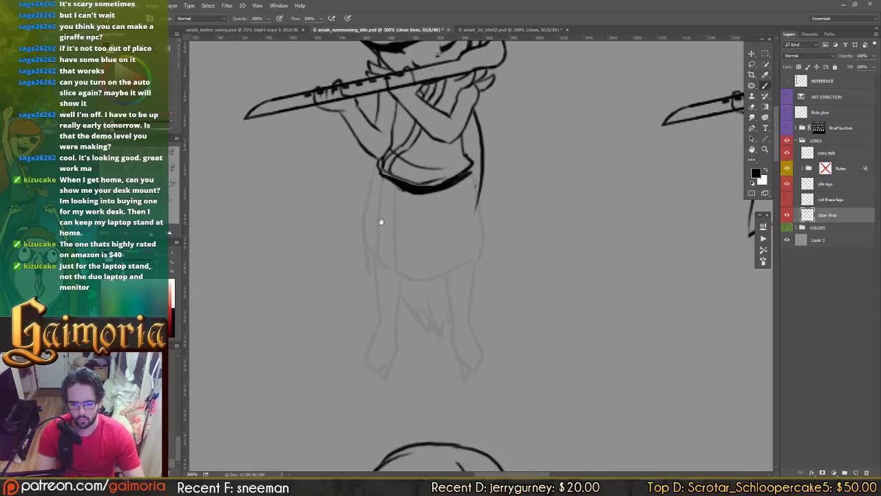
{"action": "mouse_move", "coordinate": [384, 179]}
{"action": "left_mouse_down"}
{"action": "mouse_move", "coordinate": [393, 270]}
{"action": "mouse_move", "coordinate": [397, 232]}
{"action": "left_mouse_up"}
{"action": "mouse_move", "coordinate": [405, 270]}
{"action": "left_mouse_down"}
{"action": "mouse_move", "coordinate": [413, 281]}
{"action": "mouse_move", "coordinate": [476, 261]}
{"action": "left_mouse_up"}
Step: Clean up the belt's right-hand end and ink the skirt's right-hand edge down to the hem corner
{"action": "key", "text": "e"}
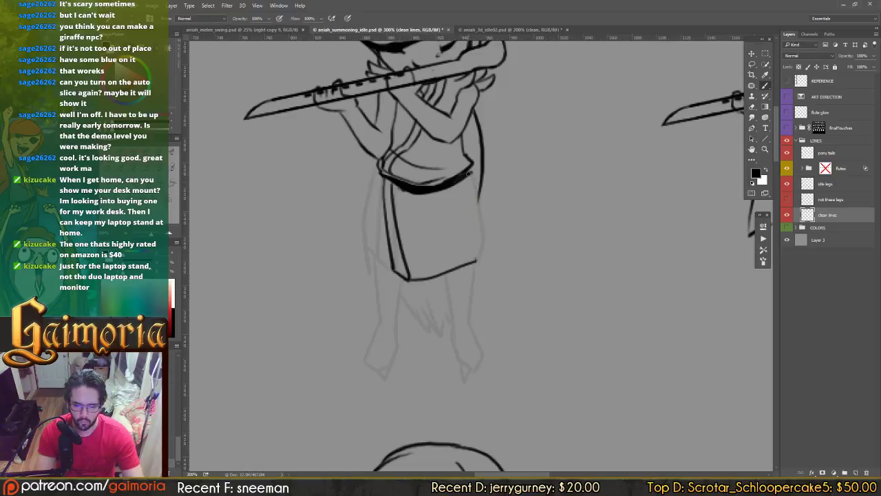
{"action": "key", "text": "b"}
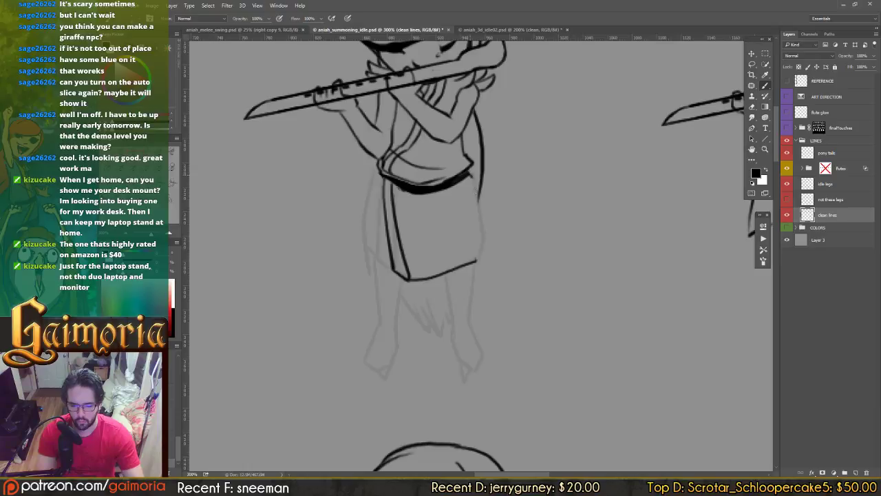
{"action": "mouse_move", "coordinate": [472, 178]}
{"action": "left_mouse_down"}
{"action": "mouse_move", "coordinate": [480, 266]}
{"action": "mouse_move", "coordinate": [489, 233]}
{"action": "mouse_move", "coordinate": [478, 262]}
{"action": "left_mouse_up"}
{"action": "key", "text": "e"}
{"action": "key", "text": "b"}
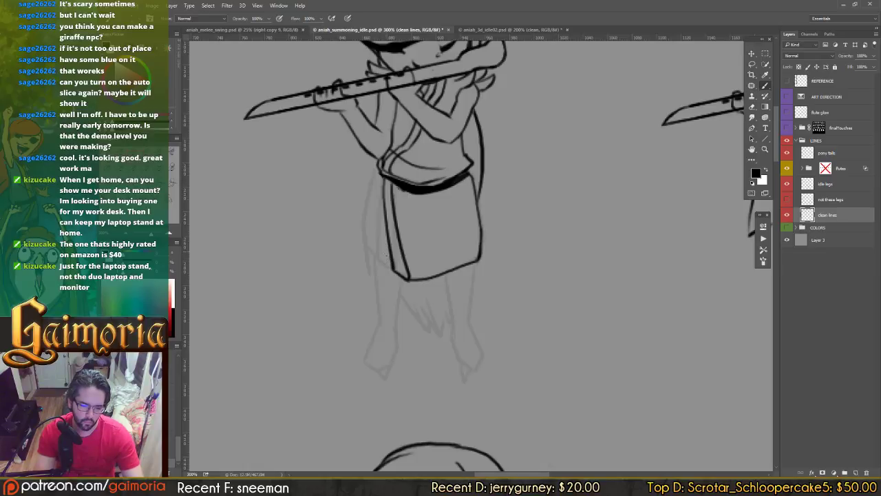
Step: Ink the loose cloth flap beside the skirt's front trim and the outer line of the left-hand lower leg
{"action": "mouse_move", "coordinate": [384, 231]}
{"action": "left_mouse_down"}
{"action": "mouse_move", "coordinate": [383, 261]}
{"action": "mouse_move", "coordinate": [362, 241]}
{"action": "left_mouse_up"}
{"action": "mouse_move", "coordinate": [378, 168]}
{"action": "left_mouse_down"}
{"action": "mouse_move", "coordinate": [363, 249]}
{"action": "mouse_move", "coordinate": [380, 325]}
{"action": "left_mouse_up"}
{"action": "key", "text": "e"}
{"action": "key", "text": "b"}
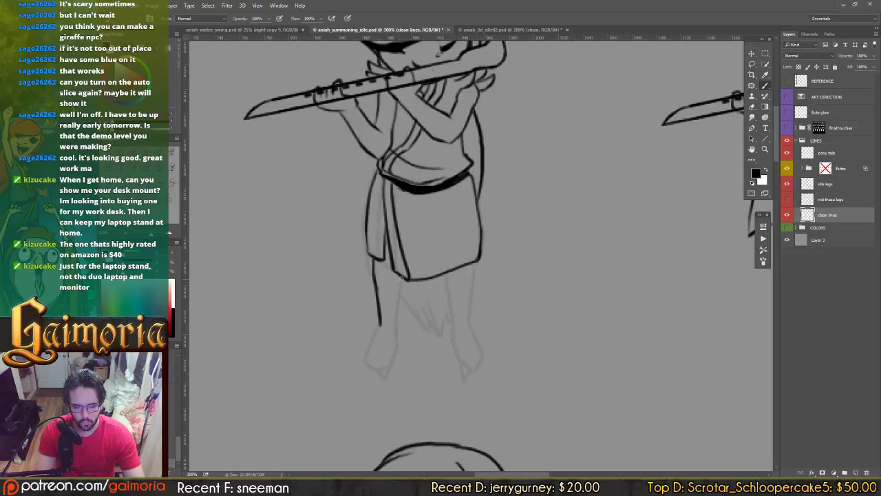
Step: Ink the left-hand leg's inner line from hem to ankle and rough in the foot's outer edge
{"action": "mouse_move", "coordinate": [400, 278]}
{"action": "left_mouse_down"}
{"action": "mouse_move", "coordinate": [393, 337]}
{"action": "mouse_move", "coordinate": [394, 327]}
{"action": "mouse_move", "coordinate": [393, 336]}
{"action": "mouse_move", "coordinate": [377, 323]}
{"action": "mouse_move", "coordinate": [379, 308]}
{"action": "mouse_move", "coordinate": [398, 329]}
{"action": "mouse_move", "coordinate": [365, 362]}
{"action": "mouse_move", "coordinate": [379, 376]}
{"action": "left_mouse_up"}
{"action": "key", "text": "e"}
{"action": "key", "text": "b"}
{"action": "key", "text": "e"}
{"action": "key", "text": "b"}
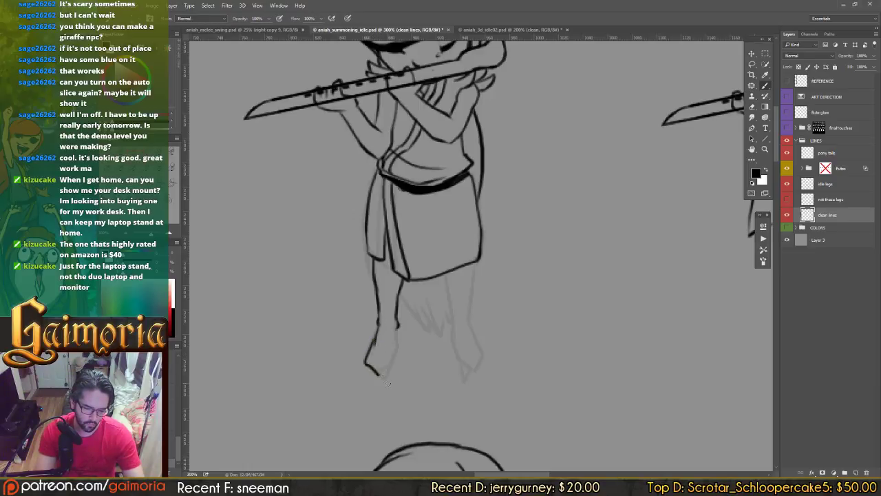
Step: Ink the left-hand foot's inner edge, erase its first outer edge and redraw it around the toes
{"action": "mouse_move", "coordinate": [396, 336]}
{"action": "left_mouse_down"}
{"action": "mouse_move", "coordinate": [383, 380]}
{"action": "mouse_move", "coordinate": [372, 369]}
{"action": "mouse_move", "coordinate": [378, 377]}
{"action": "left_mouse_up"}
{"action": "key", "text": "e"}
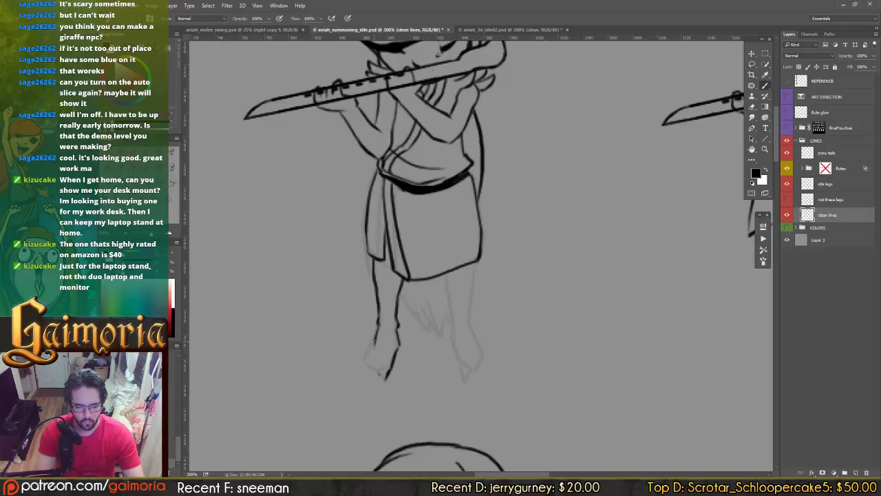
{"action": "key", "text": "b"}
{"action": "mouse_move", "coordinate": [377, 332]}
{"action": "left_mouse_down"}
{"action": "mouse_move", "coordinate": [367, 366]}
{"action": "mouse_move", "coordinate": [382, 385]}
{"action": "mouse_move", "coordinate": [390, 369]}
{"action": "mouse_move", "coordinate": [383, 390]}
{"action": "mouse_move", "coordinate": [400, 334]}
{"action": "mouse_move", "coordinate": [404, 343]}
{"action": "mouse_move", "coordinate": [394, 359]}
{"action": "mouse_move", "coordinate": [377, 358]}
{"action": "mouse_move", "coordinate": [381, 380]}
{"action": "left_mouse_up"}
{"action": "key", "text": "e"}
{"action": "key", "text": "b"}
{"action": "key", "text": "e"}
{"action": "key", "text": "b"}
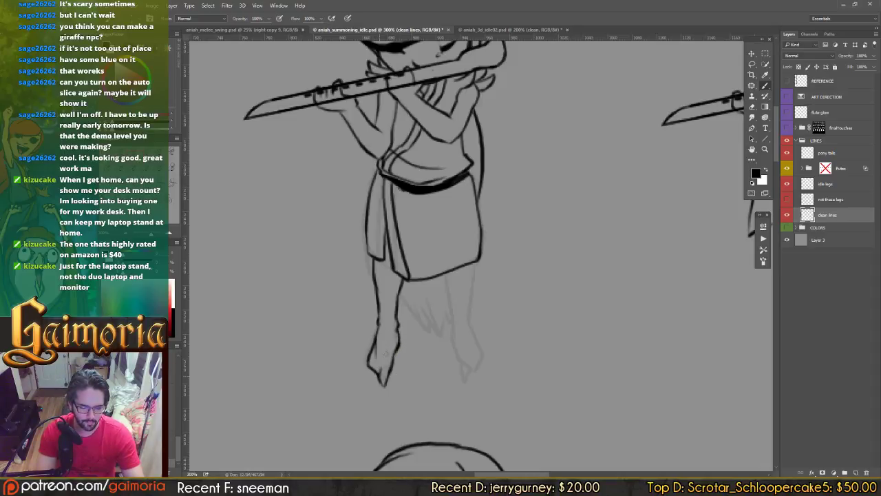
Step: Add the small knee mark below the cloth flap on the left-hand leg and tidy the lines with the Eraser
{"action": "key", "text": "e"}
{"action": "key", "text": "b"}
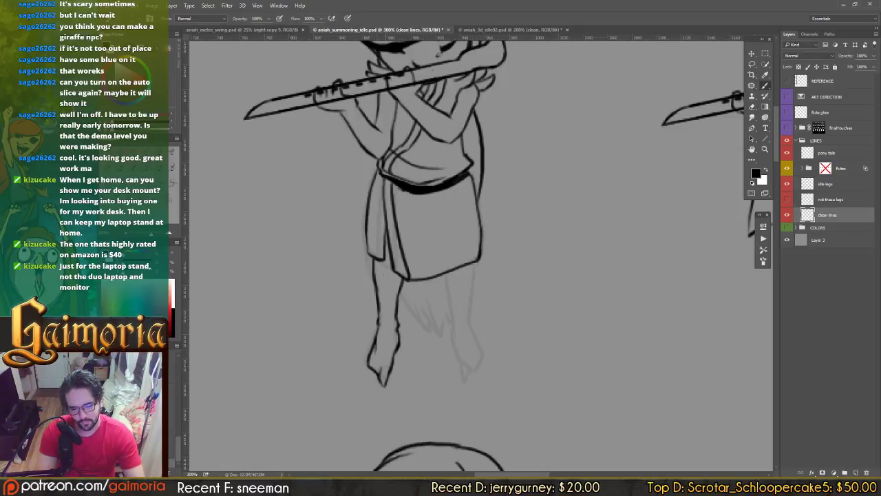
{"action": "mouse_move", "coordinate": [378, 263]}
{"action": "left_mouse_down"}
{"action": "mouse_move", "coordinate": [386, 275]}
{"action": "mouse_move", "coordinate": [373, 267]}
{"action": "left_mouse_up"}
{"action": "key", "text": "e"}
{"action": "key", "text": "b"}
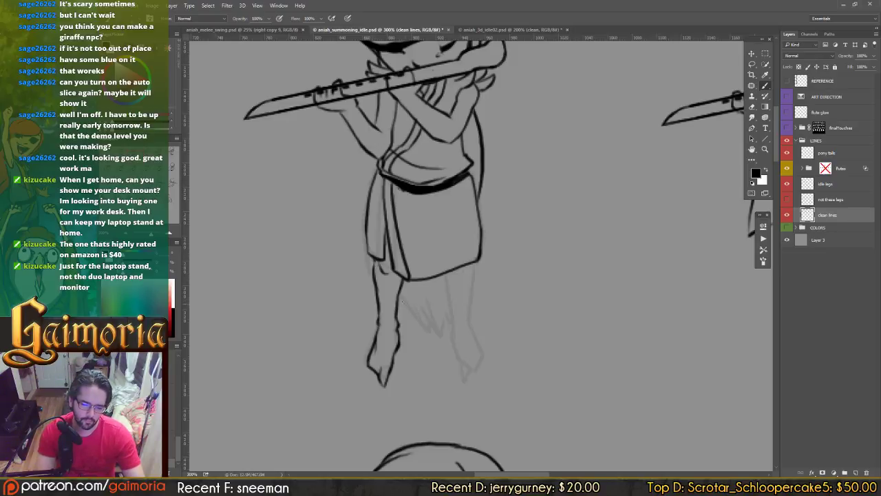
Step: Ink the swept, pointed tail tufts below the hem between the legs, redrawing and trimming the strokes
{"action": "left_click_drag", "start_coordinate": [398, 294], "coordinate": [428, 332]}
{"action": "key", "text": "ctrl+z"}
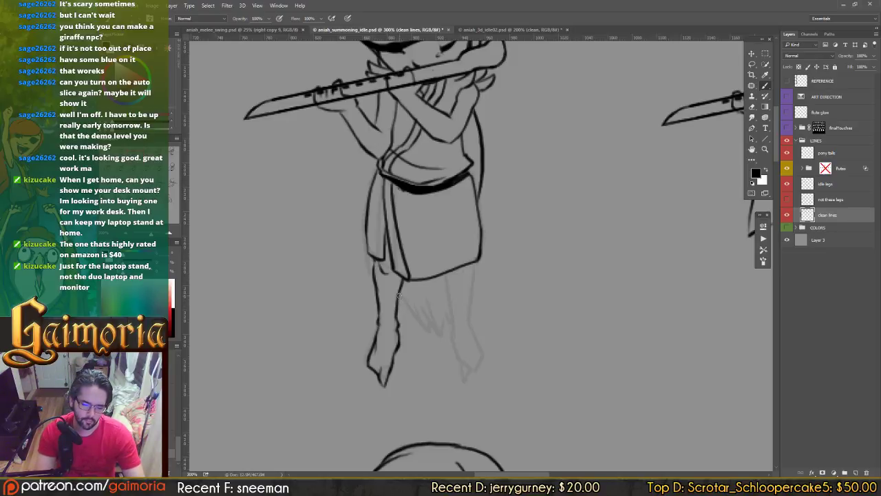
{"action": "left_click_drag", "start_coordinate": [399, 295], "coordinate": [428, 329]}
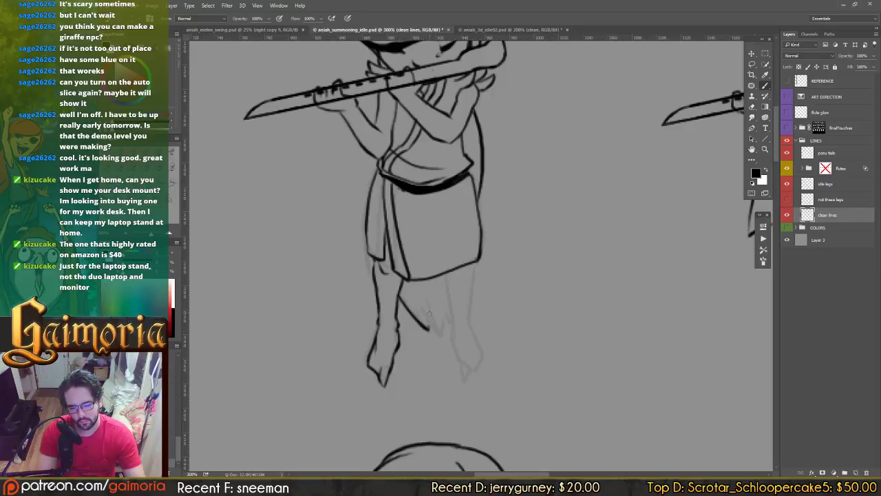
{"action": "mouse_move", "coordinate": [413, 295]}
{"action": "left_mouse_down"}
{"action": "mouse_move", "coordinate": [441, 337]}
{"action": "mouse_move", "coordinate": [418, 302]}
{"action": "mouse_move", "coordinate": [442, 335]}
{"action": "mouse_move", "coordinate": [444, 310]}
{"action": "mouse_move", "coordinate": [452, 326]}
{"action": "mouse_move", "coordinate": [426, 289]}
{"action": "left_mouse_up"}
{"action": "key", "text": "ctrl+z"}
{"action": "left_click_drag", "start_coordinate": [428, 329], "coordinate": [398, 277]}
{"action": "key", "text": "e"}
{"action": "key", "text": "b"}
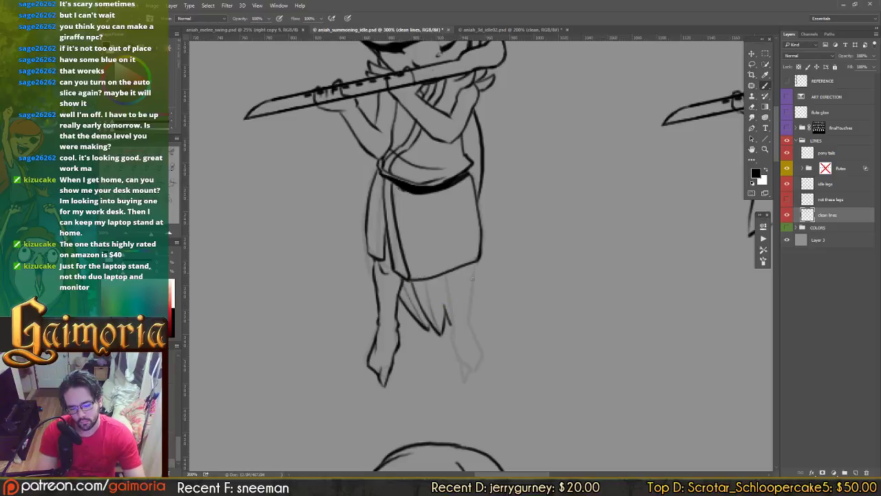
Step: Ink the right-hand leg's inner line from the hem to the ankle, redrawing it once
{"action": "left_click_drag", "start_coordinate": [441, 275], "coordinate": [460, 332]}
{"action": "key", "text": "ctrl+z"}
{"action": "left_click_drag", "start_coordinate": [442, 274], "coordinate": [459, 332]}
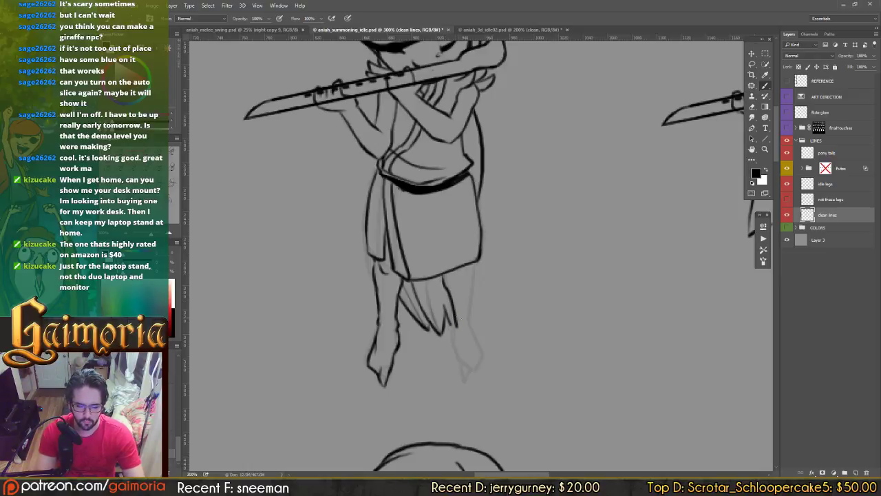
Step: Ink the right-hand leg's inner and outer lines below the hem and outline its foot, redrawing the leg strokes
{"action": "key", "text": "ctrl+z"}
{"action": "left_click_drag", "start_coordinate": [442, 272], "coordinate": [456, 325]}
{"action": "mouse_move", "coordinate": [470, 265]}
{"action": "left_mouse_down"}
{"action": "mouse_move", "coordinate": [460, 276]}
{"action": "mouse_move", "coordinate": [471, 275]}
{"action": "mouse_move", "coordinate": [471, 320]}
{"action": "left_mouse_up"}
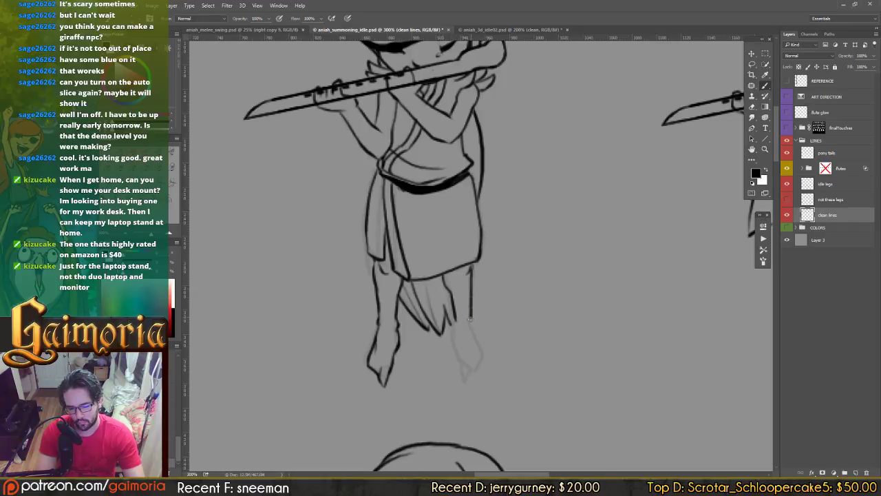
{"action": "key", "text": "ctrl+z"}
{"action": "mouse_move", "coordinate": [471, 266]}
{"action": "left_mouse_down"}
{"action": "mouse_move", "coordinate": [469, 322]}
{"action": "mouse_move", "coordinate": [458, 303]}
{"action": "left_mouse_up"}
{"action": "key", "text": "e"}
{"action": "key", "text": "b"}
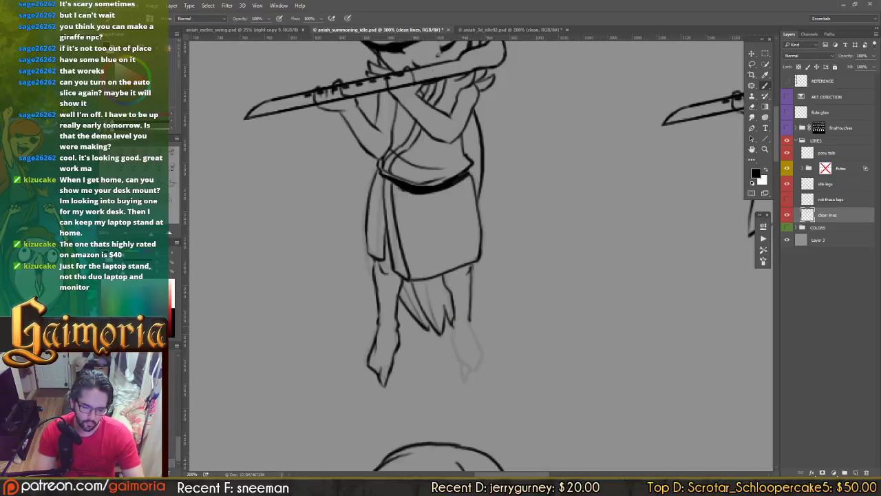
{"action": "left_click_drag", "start_coordinate": [452, 323], "coordinate": [464, 372]}
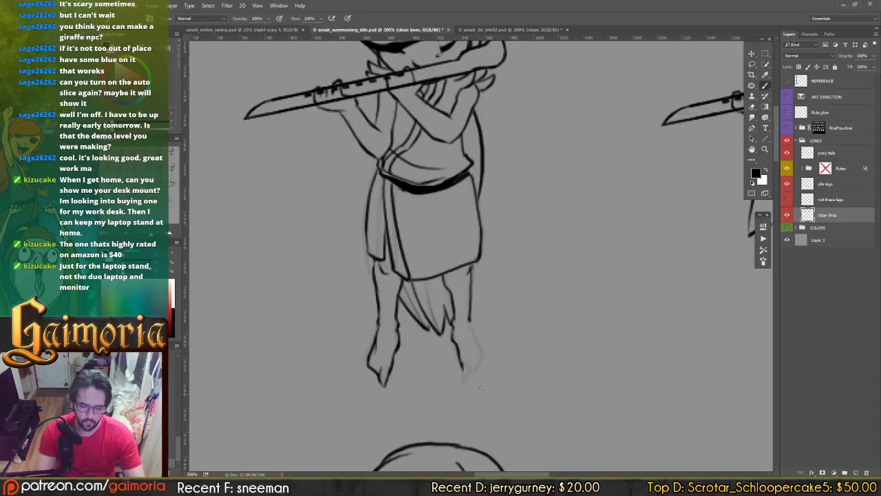
{"action": "mouse_move", "coordinate": [469, 321]}
{"action": "left_mouse_down"}
{"action": "mouse_move", "coordinate": [484, 363]}
{"action": "mouse_move", "coordinate": [462, 383]}
{"action": "mouse_move", "coordinate": [472, 371]}
{"action": "left_mouse_up"}
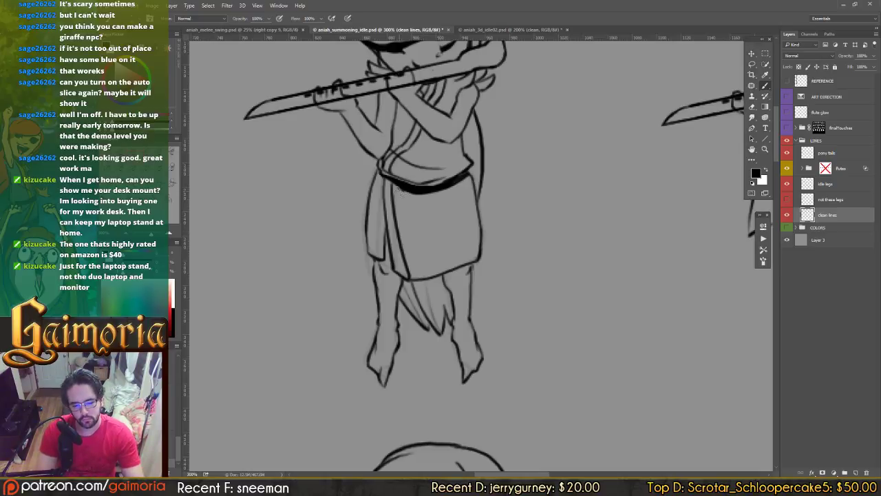
Step: Add curved fold lines on the skirt just below the belt and save the file
{"action": "mouse_move", "coordinate": [401, 193]}
{"action": "left_mouse_down"}
{"action": "mouse_move", "coordinate": [446, 211]}
{"action": "mouse_move", "coordinate": [434, 213]}
{"action": "left_mouse_up"}
{"action": "key", "text": "e"}
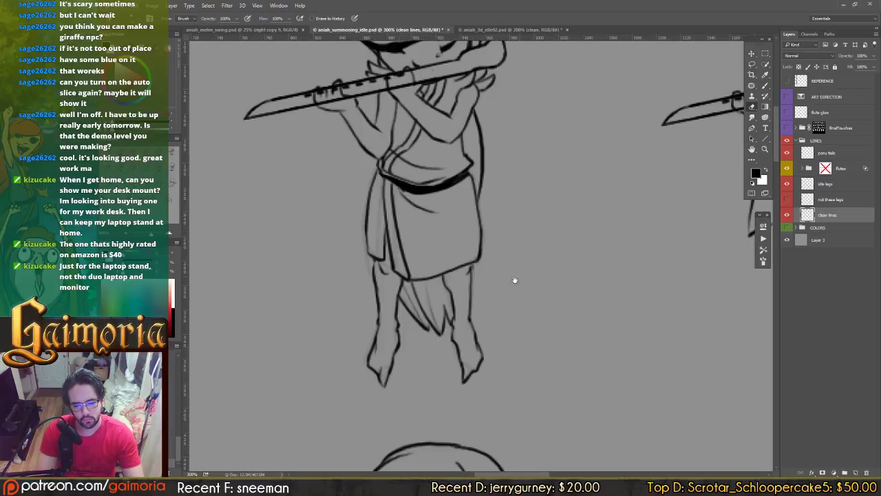
{"action": "mouse_move", "coordinate": [684, 205]}
{"action": "left_mouse_down"}
{"action": "mouse_move", "coordinate": [357, 304]}
{"action": "mouse_move", "coordinate": [329, 284]}
{"action": "left_mouse_up"}
{"action": "key", "text": "b"}
{"action": "key", "text": "ctrl+s"}
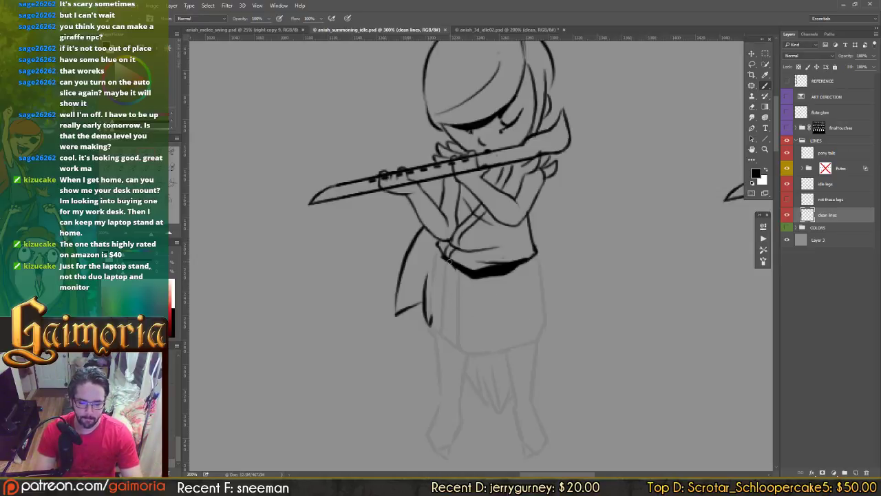
Step: On the next frame with uninked legs, ink the skirt's front edge lines down from the belt, redrawing the first stroke
{"action": "left_click_drag", "start_coordinate": [451, 267], "coordinate": [466, 353]}
{"action": "key", "text": "ctrl+alt+z"}
{"action": "key", "text": "ctrl+alt+z"}
{"action": "key", "text": "ctrl+alt+z"}
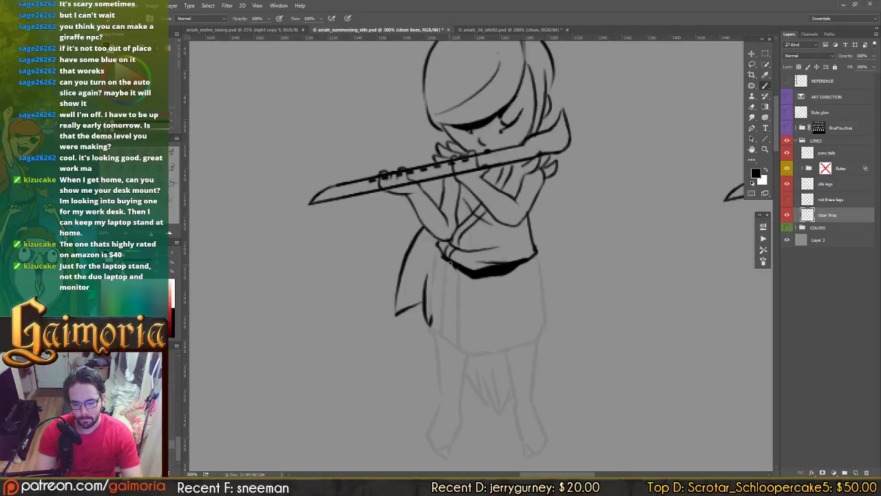
{"action": "left_click_drag", "start_coordinate": [449, 262], "coordinate": [459, 342]}
{"action": "left_click_drag", "start_coordinate": [453, 266], "coordinate": [463, 354]}
{"action": "left_click_drag", "start_coordinate": [454, 306], "coordinate": [446, 338]}
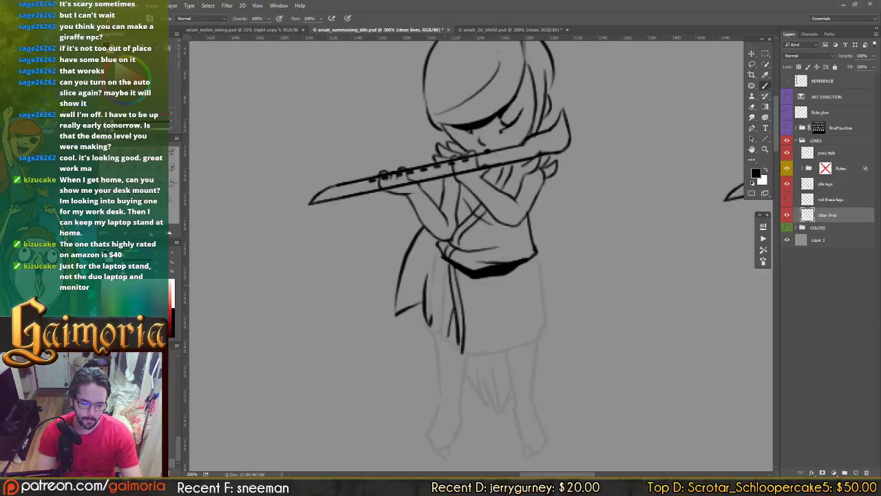
Step: Ink the narrow cloth flap's outer edge and pointed lower end beside the skirt, redrawing the first stroke
{"action": "left_click_drag", "start_coordinate": [437, 256], "coordinate": [427, 328]}
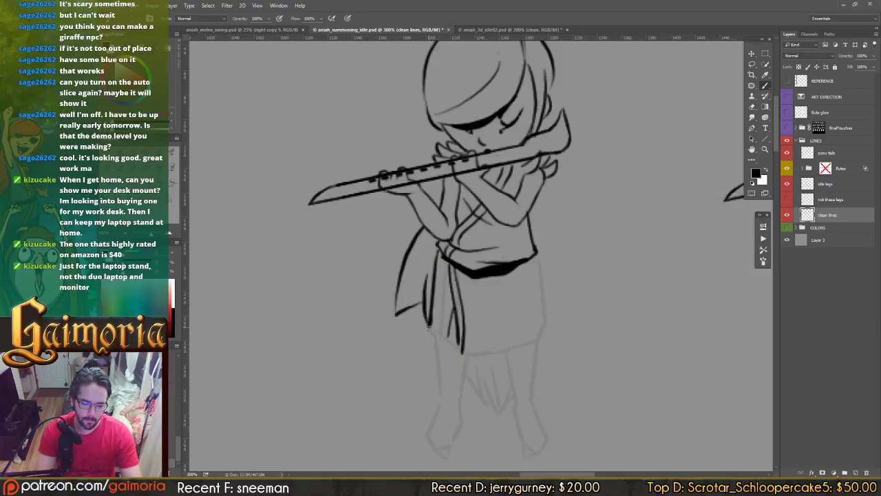
{"action": "key", "text": "ctrl+z"}
{"action": "mouse_move", "coordinate": [441, 246]}
{"action": "left_mouse_down"}
{"action": "mouse_move", "coordinate": [431, 317]}
{"action": "mouse_move", "coordinate": [441, 337]}
{"action": "mouse_move", "coordinate": [432, 311]}
{"action": "mouse_move", "coordinate": [445, 242]}
{"action": "left_mouse_up"}
{"action": "key", "text": "ctrl+z"}
{"action": "key", "text": "ctrl+z"}
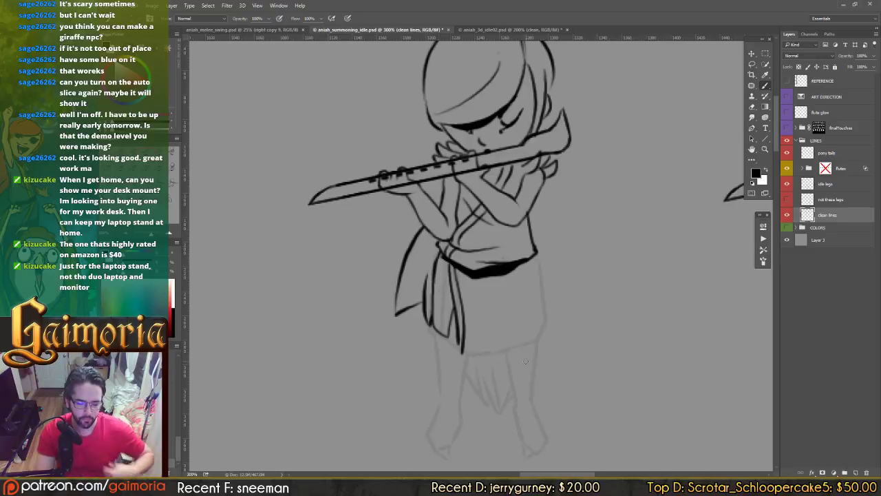
Step: Ink the skirt's curved hem and its right-hand side from the belt down, redrawing the strokes
{"action": "key", "text": "e"}
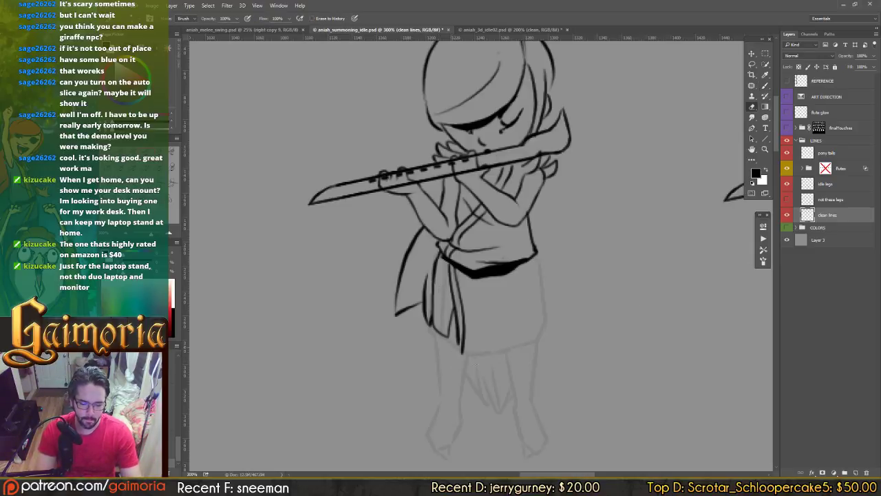
{"action": "key", "text": "b"}
{"action": "mouse_move", "coordinate": [459, 346]}
{"action": "left_mouse_down"}
{"action": "mouse_move", "coordinate": [471, 355]}
{"action": "mouse_move", "coordinate": [523, 346]}
{"action": "mouse_move", "coordinate": [544, 325]}
{"action": "left_mouse_up"}
{"action": "key", "text": "ctrl+z"}
{"action": "left_click_drag", "start_coordinate": [534, 256], "coordinate": [544, 336]}
{"action": "key", "text": "ctrl+z"}
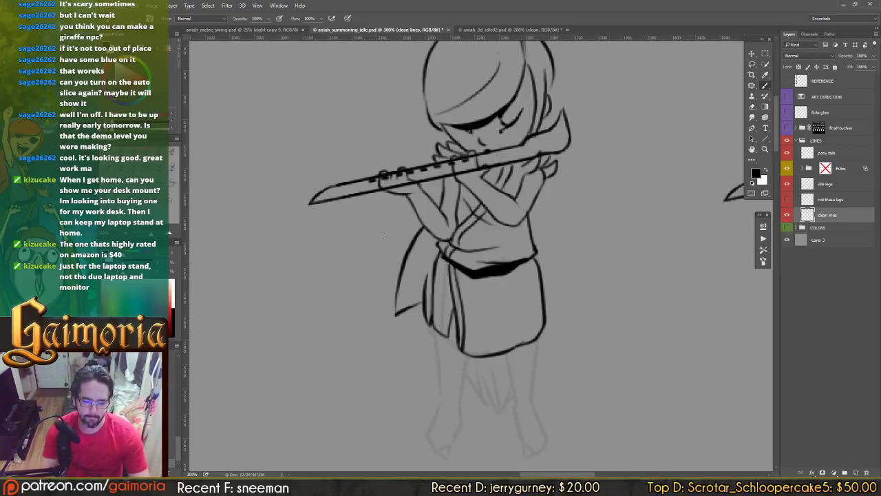
Step: Ink the left-hand leg's outer line from below the cloth flap to the ankle, redrawing it
{"action": "left_click_drag", "start_coordinate": [425, 296], "coordinate": [393, 218]}
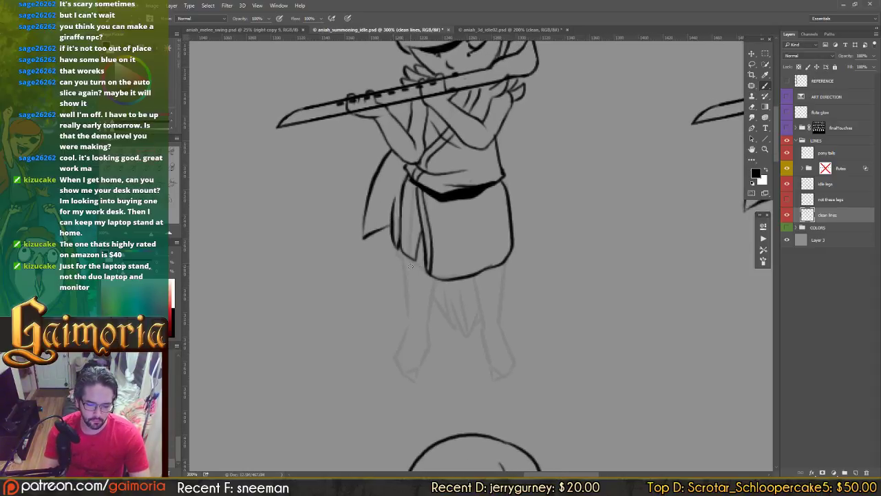
{"action": "mouse_move", "coordinate": [410, 263]}
{"action": "left_mouse_down"}
{"action": "mouse_move", "coordinate": [417, 278]}
{"action": "mouse_move", "coordinate": [403, 277]}
{"action": "mouse_move", "coordinate": [409, 329]}
{"action": "left_mouse_up"}
{"action": "key", "text": "ctrl+z"}
{"action": "key", "text": "ctrl+z"}
{"action": "left_click_drag", "start_coordinate": [404, 275], "coordinate": [409, 328]}
{"action": "key", "text": "ctrl+z"}
Step: Ink the left-hand leg's inner line and outline its foot around the toes, redrawing and trimming the strokes
{"action": "mouse_move", "coordinate": [436, 277]}
{"action": "left_mouse_down"}
{"action": "mouse_move", "coordinate": [422, 326]}
{"action": "mouse_move", "coordinate": [404, 320]}
{"action": "mouse_move", "coordinate": [423, 300]}
{"action": "mouse_move", "coordinate": [427, 327]}
{"action": "mouse_move", "coordinate": [407, 325]}
{"action": "mouse_move", "coordinate": [393, 366]}
{"action": "mouse_move", "coordinate": [403, 376]}
{"action": "left_mouse_up"}
{"action": "key", "text": "ctrl+z"}
{"action": "key", "text": "ctrl+z"}
{"action": "key", "text": "e"}
{"action": "key", "text": "b"}
{"action": "key", "text": "e"}
{"action": "key", "text": "b"}
{"action": "key", "text": "ctrl+z"}
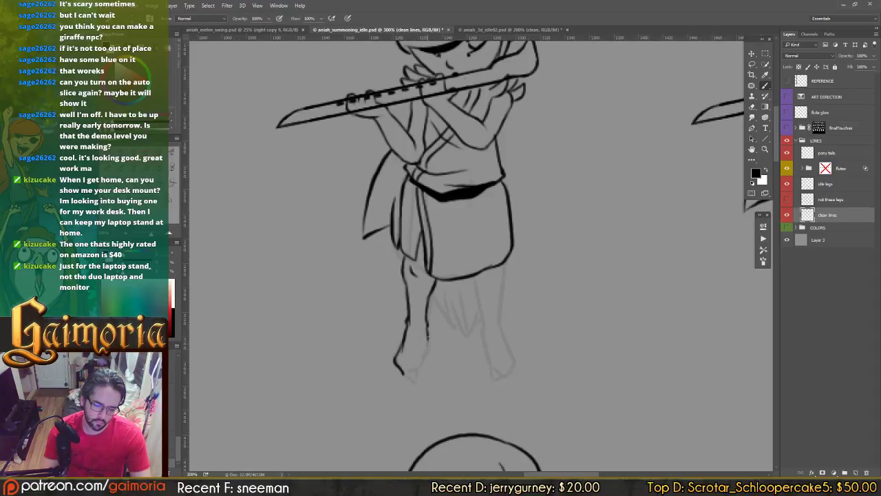
{"action": "left_click_drag", "start_coordinate": [427, 346], "coordinate": [419, 372]}
{"action": "mouse_move", "coordinate": [427, 334]}
{"action": "left_mouse_down"}
{"action": "mouse_move", "coordinate": [406, 376]}
{"action": "mouse_move", "coordinate": [413, 384]}
{"action": "mouse_move", "coordinate": [404, 374]}
{"action": "mouse_move", "coordinate": [360, 371]}
{"action": "left_mouse_up"}
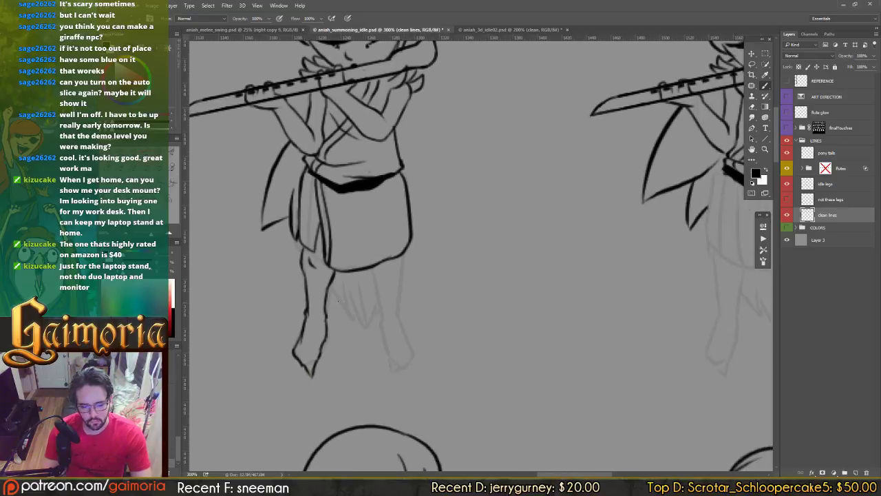
Step: Ink the pointed tail tufts below the hem beside the left-hand leg, including their inner strand lines
{"action": "left_click_drag", "start_coordinate": [329, 278], "coordinate": [352, 324]}
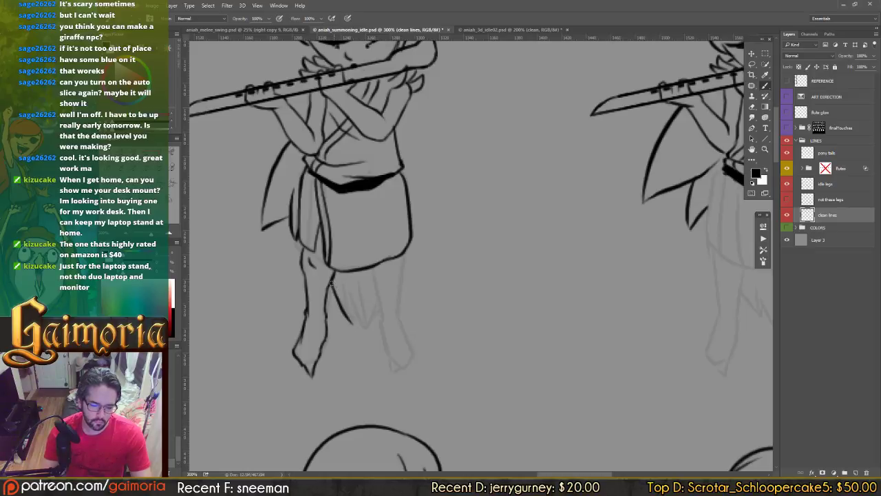
{"action": "key", "text": "ctrl+z"}
{"action": "mouse_move", "coordinate": [331, 284]}
{"action": "left_mouse_down"}
{"action": "mouse_move", "coordinate": [354, 318]}
{"action": "mouse_move", "coordinate": [358, 308]}
{"action": "left_mouse_up"}
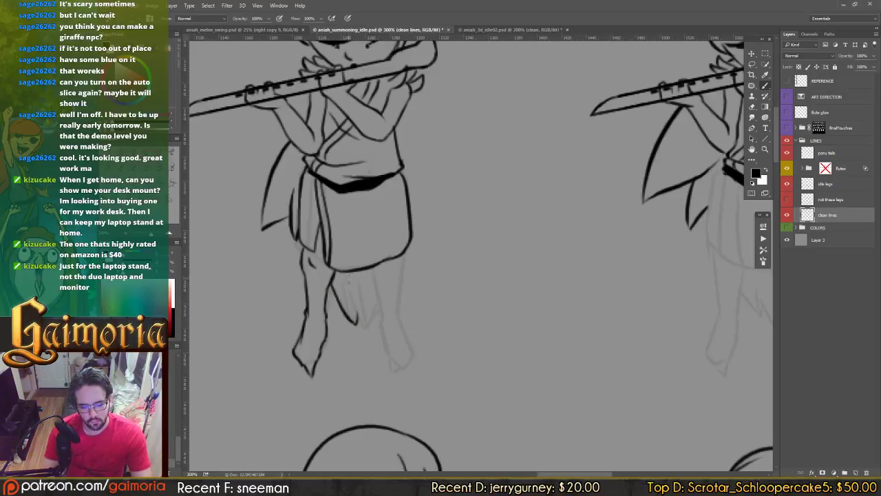
{"action": "mouse_move", "coordinate": [348, 273]}
{"action": "left_mouse_down"}
{"action": "mouse_move", "coordinate": [367, 329]}
{"action": "mouse_move", "coordinate": [378, 296]}
{"action": "left_mouse_up"}
{"action": "key", "text": "e"}
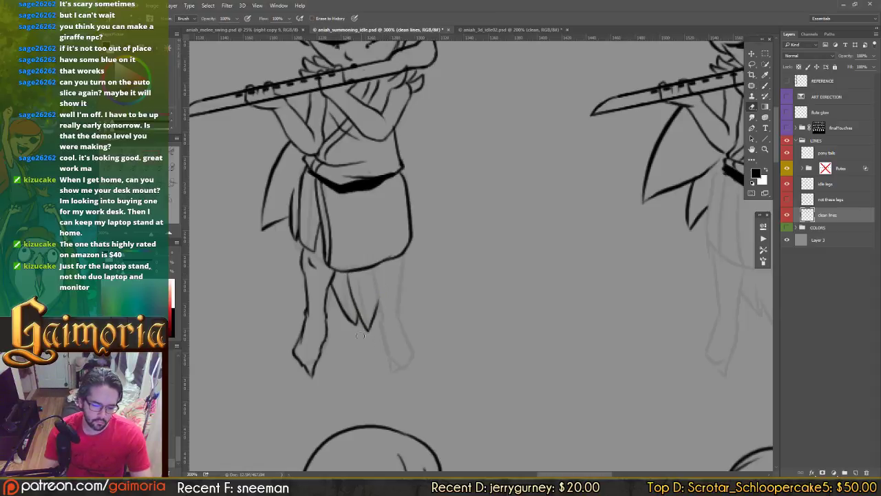
{"action": "key", "text": "b"}
{"action": "left_click_drag", "start_coordinate": [358, 272], "coordinate": [367, 329]}
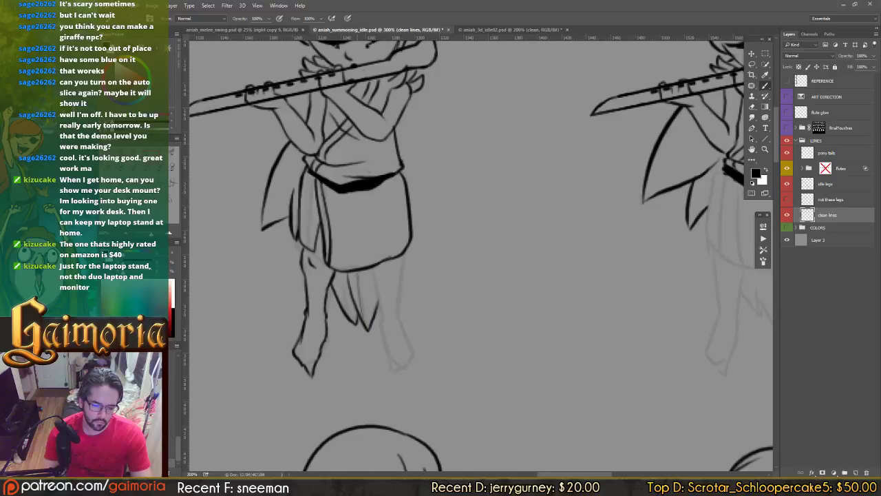
{"action": "key", "text": "ctrl+z"}
{"action": "left_click_drag", "start_coordinate": [357, 274], "coordinate": [368, 330]}
{"action": "left_click_drag", "start_coordinate": [343, 277], "coordinate": [357, 325]}
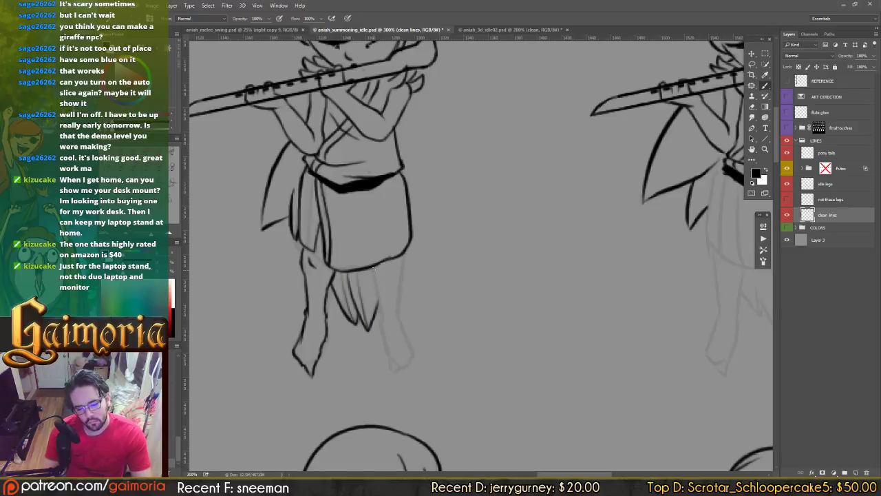
Step: Ink the right-hand leg's inner and outer lines from the hem toward the ankle, redrawing the outer line
{"action": "left_click_drag", "start_coordinate": [371, 271], "coordinate": [383, 315]}
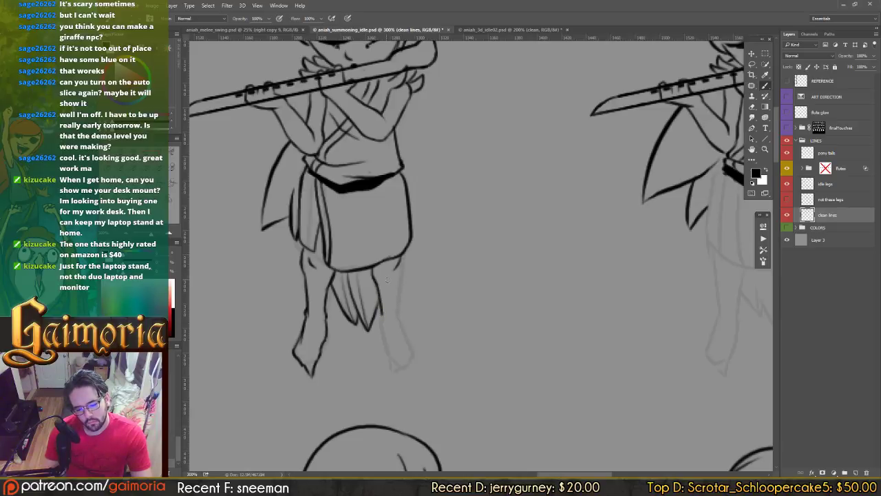
{"action": "left_click_drag", "start_coordinate": [397, 257], "coordinate": [399, 300]}
{"action": "key", "text": "ctrl+z"}
{"action": "left_click_drag", "start_coordinate": [400, 267], "coordinate": [397, 314]}
{"action": "key", "text": "ctrl+z"}
{"action": "mouse_move", "coordinate": [401, 267]}
{"action": "left_mouse_down"}
{"action": "mouse_move", "coordinate": [398, 316]}
{"action": "mouse_move", "coordinate": [399, 282]}
{"action": "mouse_move", "coordinate": [396, 314]}
{"action": "mouse_move", "coordinate": [395, 295]}
{"action": "left_mouse_up"}
{"action": "key", "text": "ctrl+z"}
{"action": "key", "text": "e"}
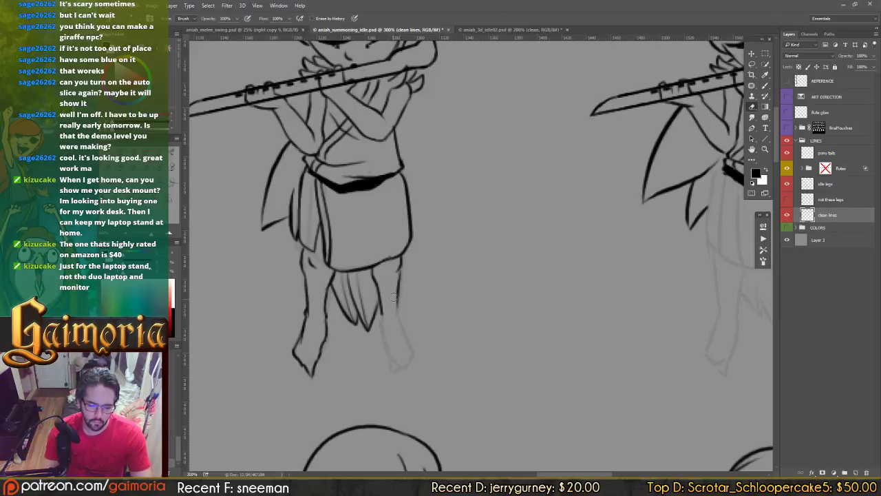
{"action": "key", "text": "b"}
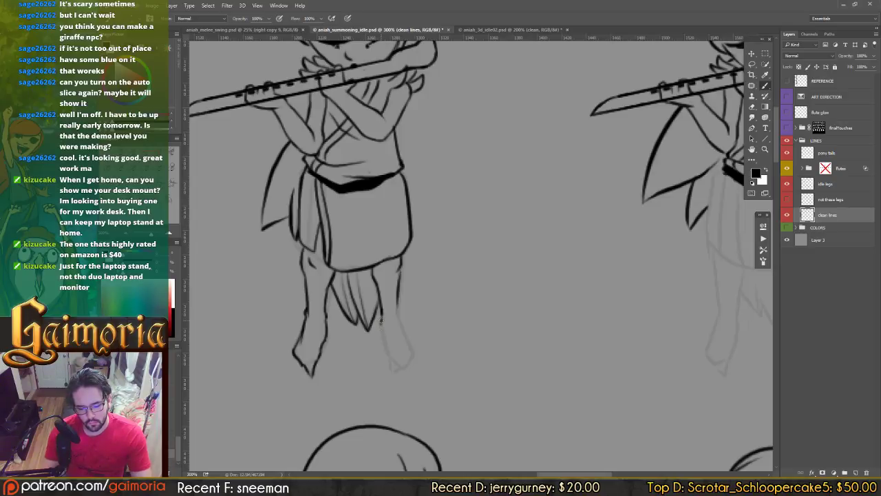
Step: Ink the right-hand foot's outline from the ankles to the toes and rework the toe lines
{"action": "left_click_drag", "start_coordinate": [384, 333], "coordinate": [388, 358]}
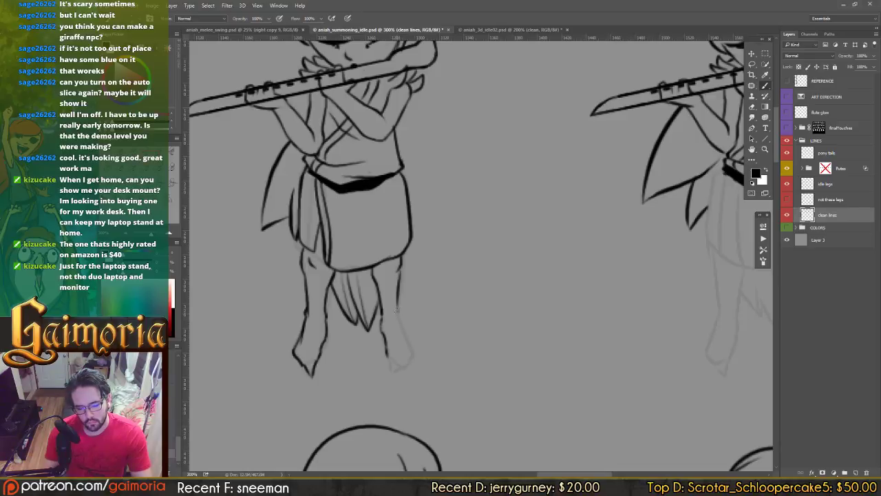
{"action": "mouse_move", "coordinate": [397, 302]}
{"action": "left_mouse_down"}
{"action": "mouse_move", "coordinate": [414, 357]}
{"action": "mouse_move", "coordinate": [391, 365]}
{"action": "mouse_move", "coordinate": [395, 375]}
{"action": "mouse_move", "coordinate": [414, 351]}
{"action": "mouse_move", "coordinate": [401, 353]}
{"action": "left_mouse_up"}
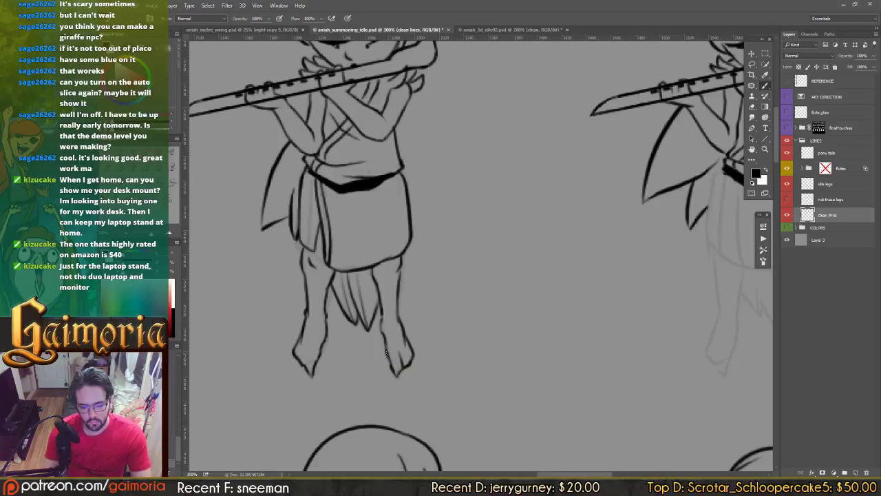
{"action": "key", "text": "e"}
{"action": "key", "text": "ctrl+z"}
{"action": "key", "text": "b"}
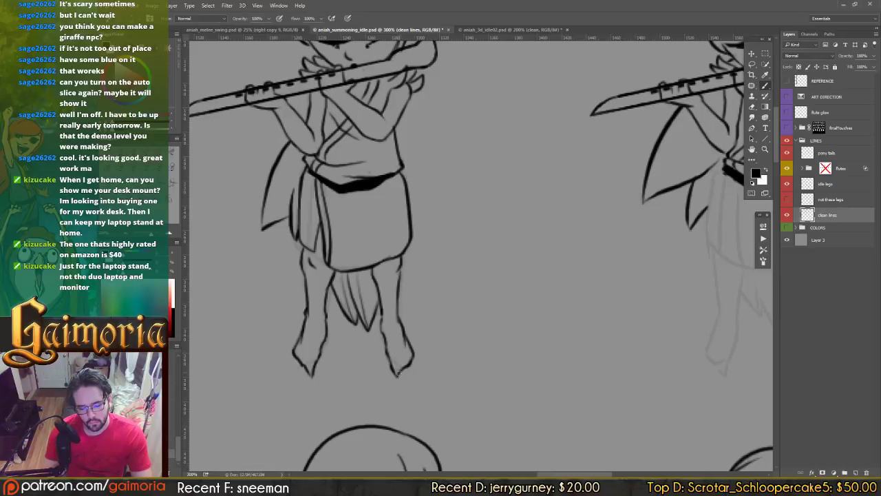
{"action": "left_click_drag", "start_coordinate": [398, 374], "coordinate": [403, 359]}
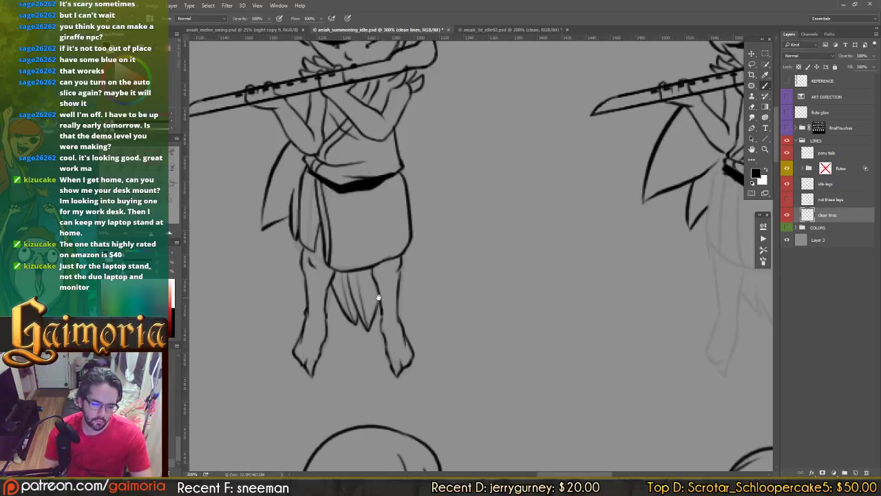
Step: On the next frame with uninked legs, clean up the belt's two ends by erasing and reinking their lines
{"action": "mouse_move", "coordinate": [366, 292]}
{"action": "left_mouse_down"}
{"action": "mouse_move", "coordinate": [402, 299]}
{"action": "mouse_move", "coordinate": [405, 324]}
{"action": "mouse_move", "coordinate": [362, 323]}
{"action": "mouse_move", "coordinate": [318, 277]}
{"action": "left_mouse_up"}
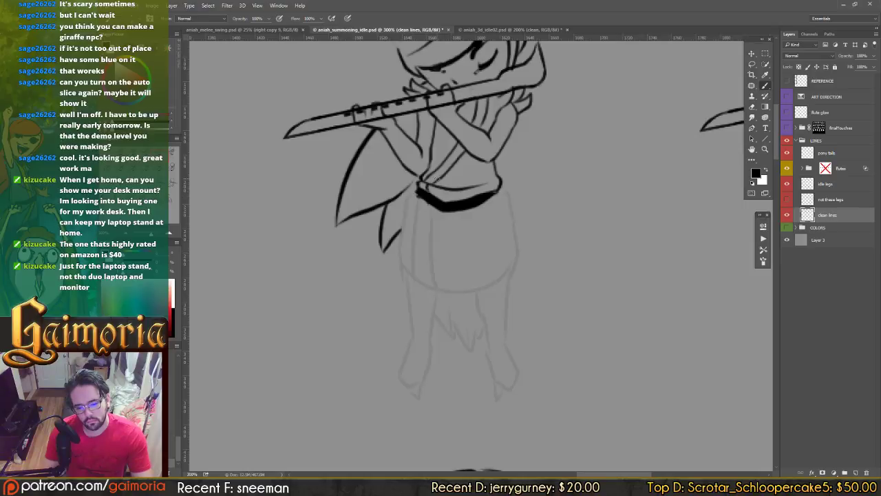
{"action": "key", "text": "e"}
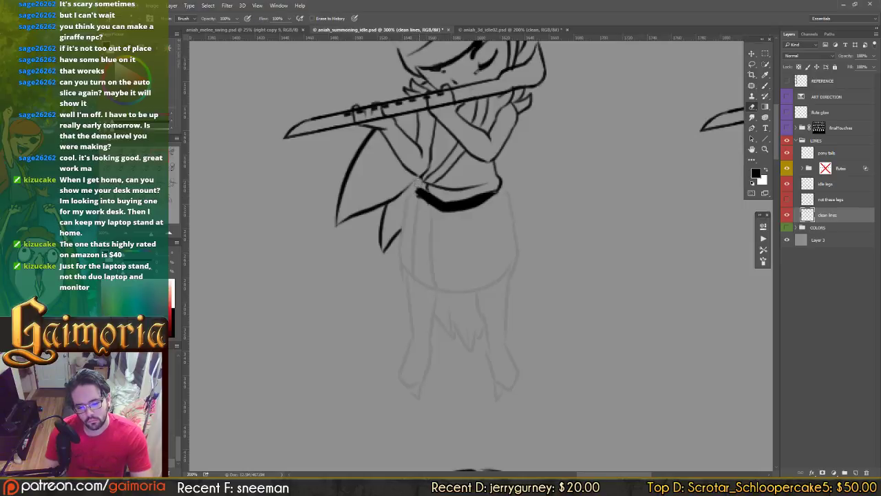
{"action": "key", "text": "b"}
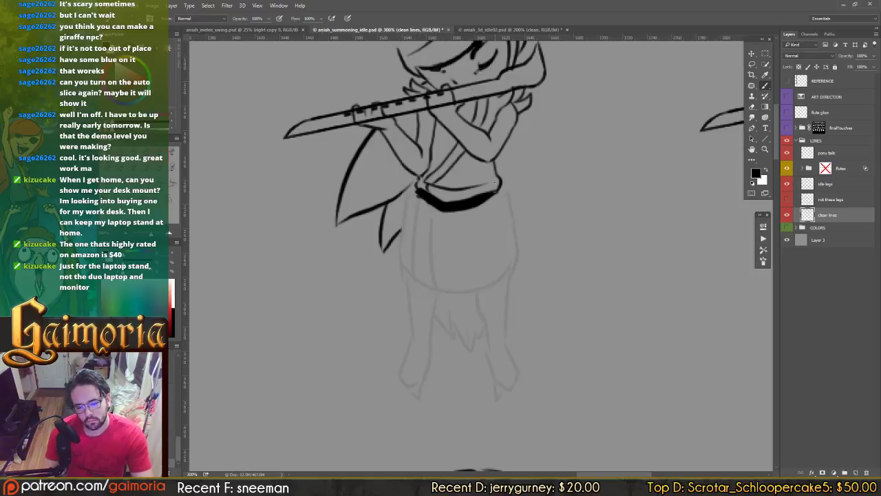
{"action": "key", "text": "e"}
{"action": "mouse_move", "coordinate": [500, 183]}
{"action": "left_mouse_down"}
{"action": "mouse_move", "coordinate": [498, 164]}
{"action": "mouse_move", "coordinate": [505, 184]}
{"action": "left_mouse_up"}
{"action": "key", "text": "b"}
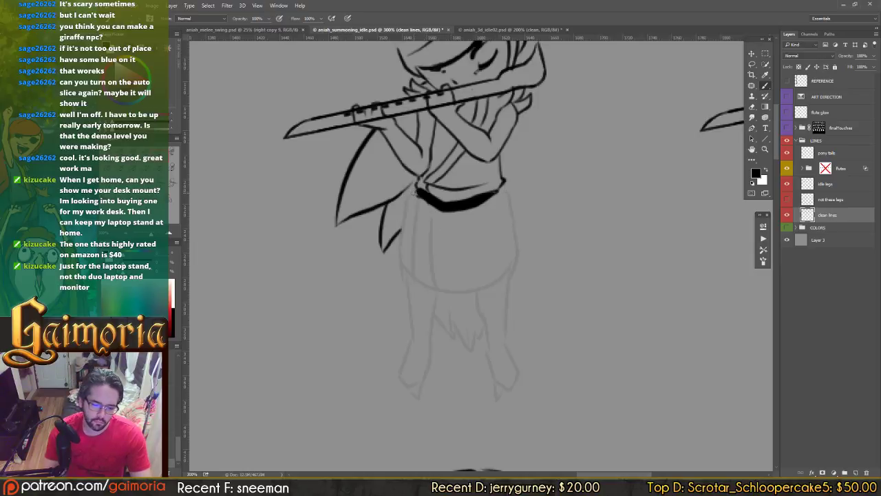
Step: Thin the belt's black band by trimming its lower edge with the Eraser, undoing the unwanted strokes
{"action": "key", "text": "e"}
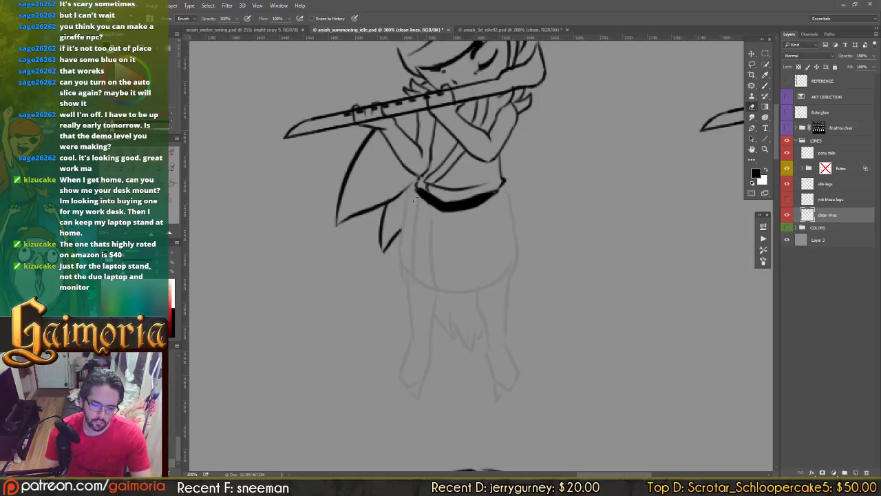
{"action": "mouse_move", "coordinate": [415, 197]}
{"action": "left_mouse_down"}
{"action": "mouse_move", "coordinate": [438, 214]}
{"action": "mouse_move", "coordinate": [486, 218]}
{"action": "mouse_move", "coordinate": [452, 213]}
{"action": "mouse_move", "coordinate": [488, 205]}
{"action": "mouse_move", "coordinate": [416, 211]}
{"action": "mouse_move", "coordinate": [435, 210]}
{"action": "left_mouse_up"}
{"action": "key", "text": "ctrl+alt+z"}
{"action": "key", "text": "ctrl+alt+z"}
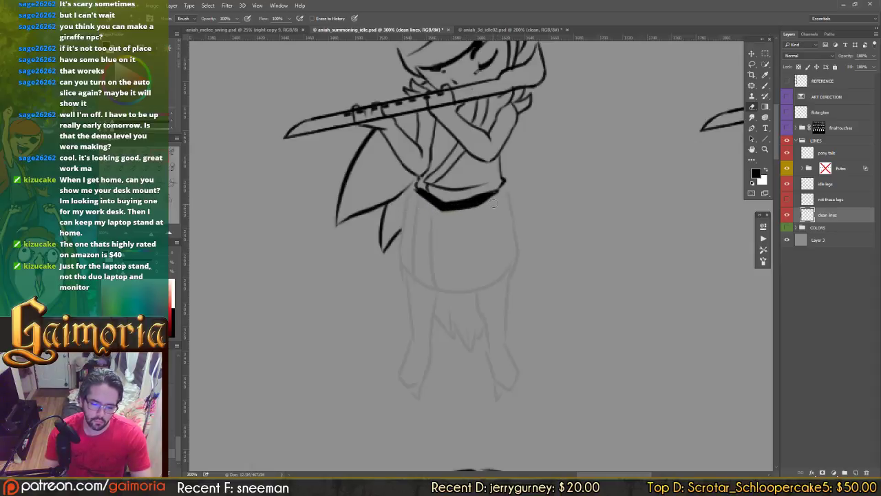
{"action": "mouse_move", "coordinate": [494, 201]}
{"action": "left_mouse_down"}
{"action": "mouse_move", "coordinate": [440, 217]}
{"action": "mouse_move", "coordinate": [459, 210]}
{"action": "left_mouse_up"}
{"action": "key", "text": "ctrl+alt+z"}
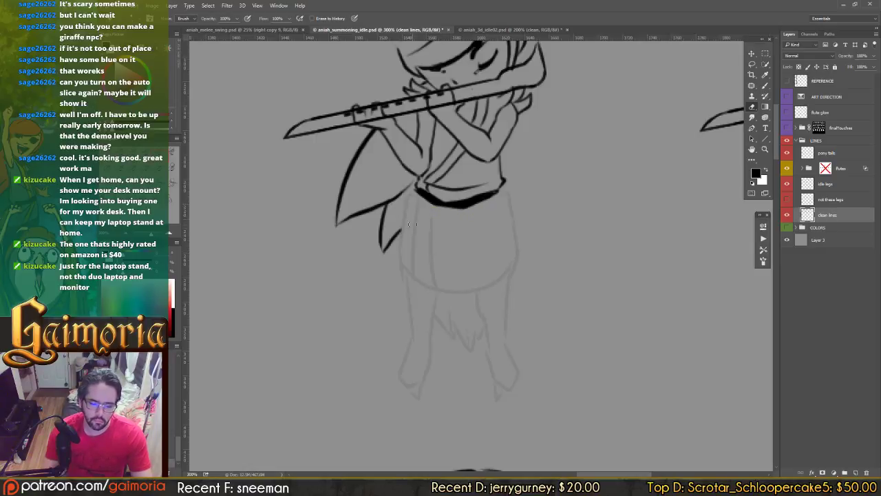
Step: Ink the skirt's left-hand edge and the narrow front flap's vertical lines from the belt to the hem, redrawing unwanted strokes
{"action": "key", "text": "b"}
{"action": "mouse_move", "coordinate": [416, 191]}
{"action": "left_mouse_down"}
{"action": "mouse_move", "coordinate": [403, 214]}
{"action": "mouse_move", "coordinate": [400, 270]}
{"action": "left_mouse_up"}
{"action": "key", "text": "ctrl+z"}
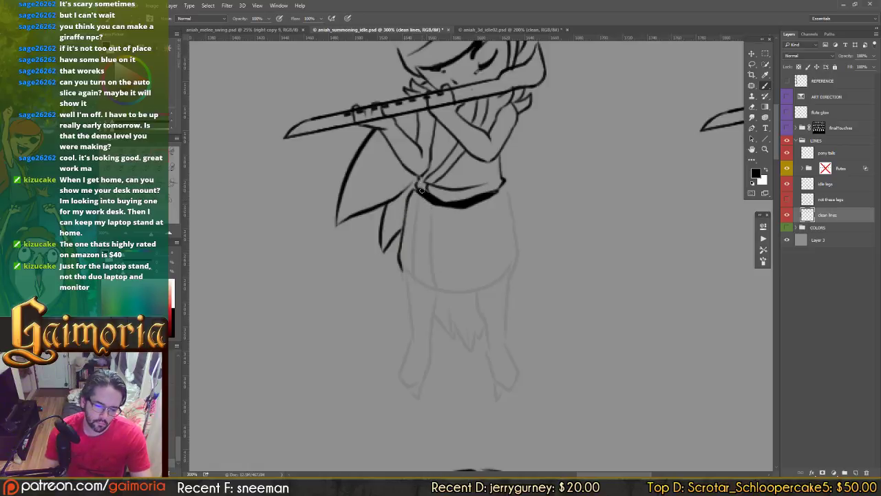
{"action": "left_click_drag", "start_coordinate": [421, 195], "coordinate": [422, 285]}
{"action": "key", "text": "ctrl+z"}
{"action": "left_click_drag", "start_coordinate": [416, 196], "coordinate": [420, 282]}
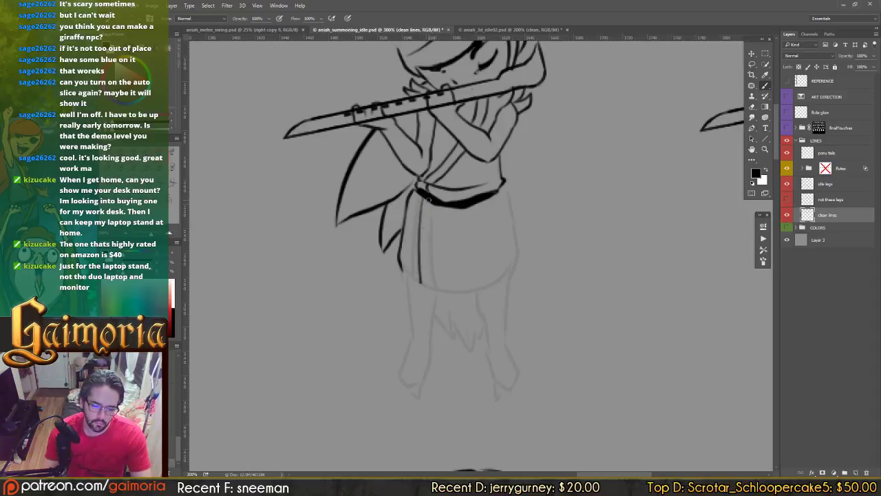
{"action": "mouse_move", "coordinate": [427, 197]}
{"action": "left_mouse_down"}
{"action": "mouse_move", "coordinate": [430, 285]}
{"action": "mouse_move", "coordinate": [417, 282]}
{"action": "left_mouse_up"}
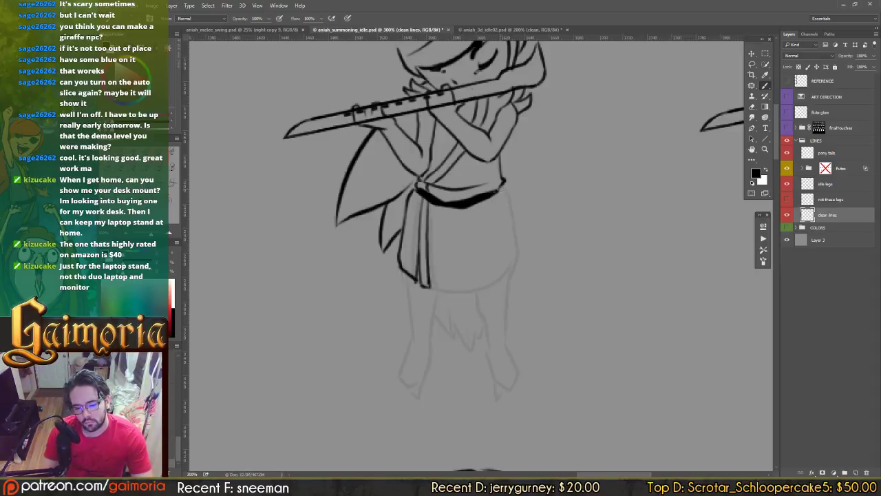
Step: Ink the skirt's right-hand edge and curved hem, and add a curved fold line below the belt
{"action": "left_click_drag", "start_coordinate": [500, 184], "coordinate": [512, 267]}
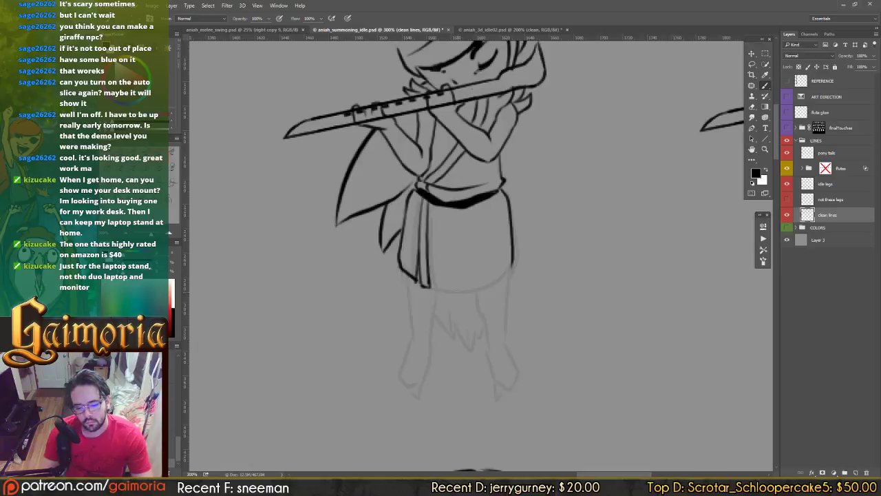
{"action": "mouse_move", "coordinate": [423, 287]}
{"action": "left_mouse_down"}
{"action": "mouse_move", "coordinate": [492, 287]}
{"action": "mouse_move", "coordinate": [513, 259]}
{"action": "left_mouse_up"}
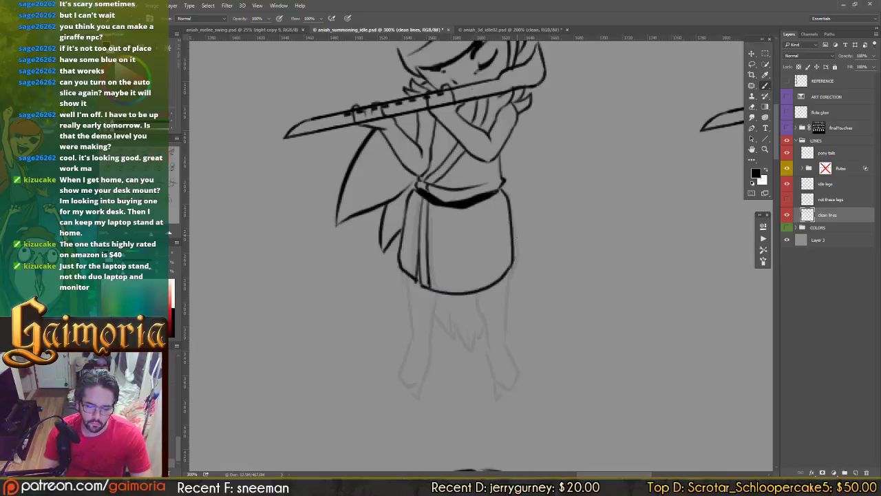
{"action": "left_click_drag", "start_coordinate": [422, 202], "coordinate": [485, 224]}
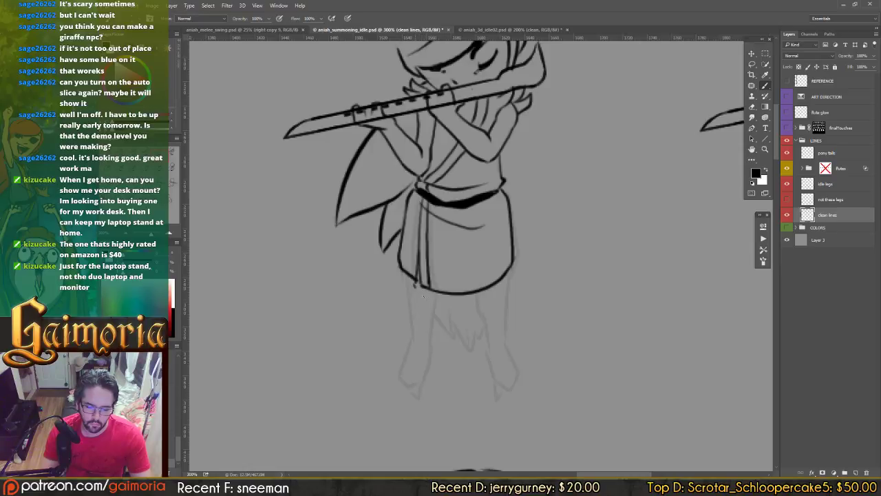
Step: Ink the left-hand leg's outer and inner lines from the hem to the ankle, erasing and redrawing the outer line
{"action": "key", "text": "ctrl+z"}
{"action": "mouse_move", "coordinate": [414, 280]}
{"action": "left_mouse_down"}
{"action": "mouse_move", "coordinate": [422, 290]}
{"action": "mouse_move", "coordinate": [408, 289]}
{"action": "mouse_move", "coordinate": [411, 336]}
{"action": "left_mouse_up"}
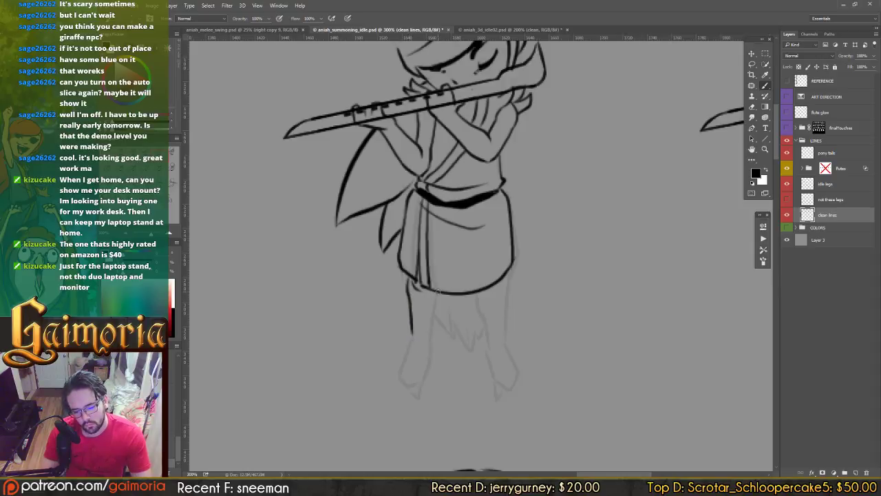
{"action": "left_click_drag", "start_coordinate": [437, 291], "coordinate": [428, 340]}
{"action": "key", "text": "ctrl+z"}
{"action": "key", "text": "e"}
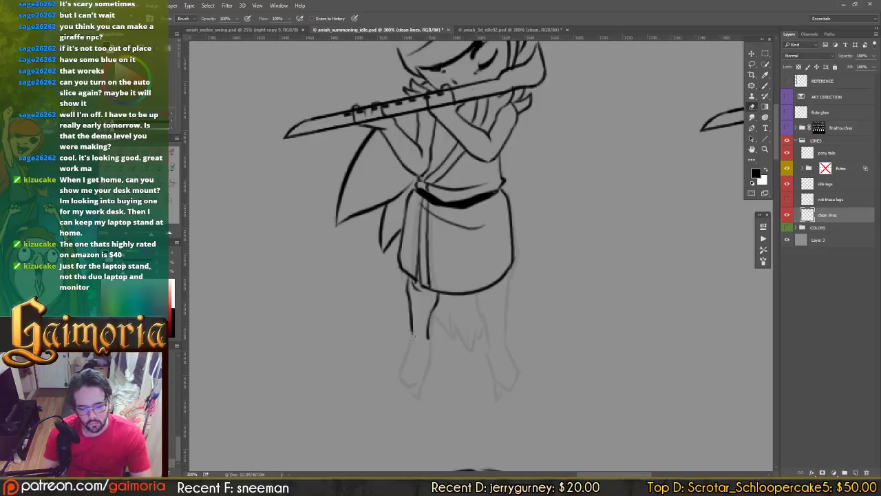
{"action": "left_click_drag", "start_coordinate": [407, 292], "coordinate": [411, 333]}
{"action": "key", "text": "b"}
{"action": "left_click_drag", "start_coordinate": [407, 289], "coordinate": [414, 339]}
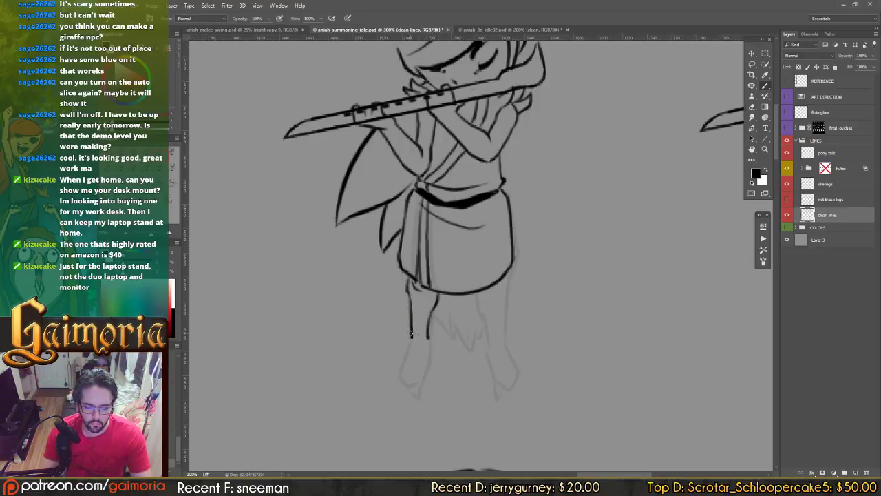
Step: Clean up the left-hand leg's ankle end and ink the foot's outline down to the pointed toes
{"action": "key", "text": "e"}
{"action": "mouse_move", "coordinate": [411, 339]}
{"action": "left_mouse_down"}
{"action": "mouse_move", "coordinate": [413, 319]}
{"action": "mouse_move", "coordinate": [432, 335]}
{"action": "mouse_move", "coordinate": [406, 364]}
{"action": "mouse_move", "coordinate": [431, 356]}
{"action": "mouse_move", "coordinate": [422, 380]}
{"action": "mouse_move", "coordinate": [400, 371]}
{"action": "mouse_move", "coordinate": [417, 399]}
{"action": "mouse_move", "coordinate": [421, 383]}
{"action": "mouse_move", "coordinate": [415, 395]}
{"action": "left_mouse_up"}
{"action": "key", "text": "b"}
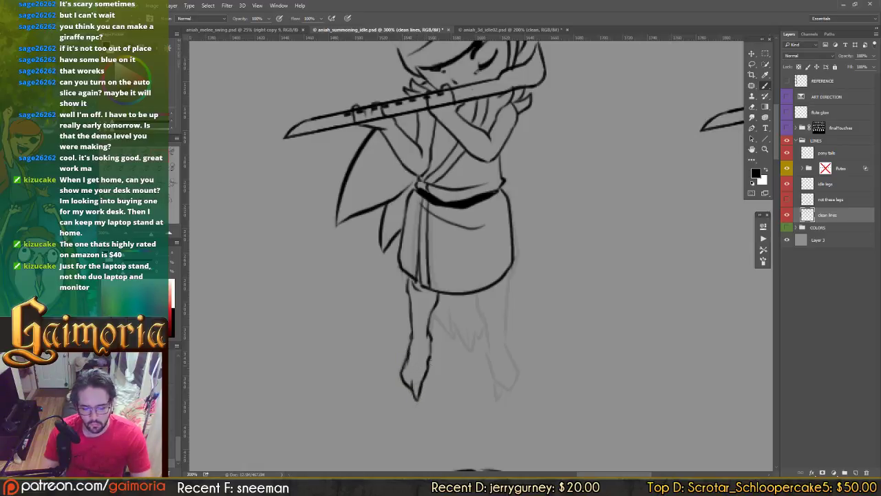
Step: Ink the tail's jagged tufts and inner hair strokes between the legs below the hem
{"action": "mouse_move", "coordinate": [473, 354]}
{"action": "left_mouse_down"}
{"action": "mouse_move", "coordinate": [411, 352]}
{"action": "mouse_move", "coordinate": [405, 336]}
{"action": "left_mouse_up"}
{"action": "mouse_move", "coordinate": [365, 292]}
{"action": "left_mouse_down"}
{"action": "mouse_move", "coordinate": [402, 335]}
{"action": "mouse_move", "coordinate": [406, 293]}
{"action": "left_mouse_up"}
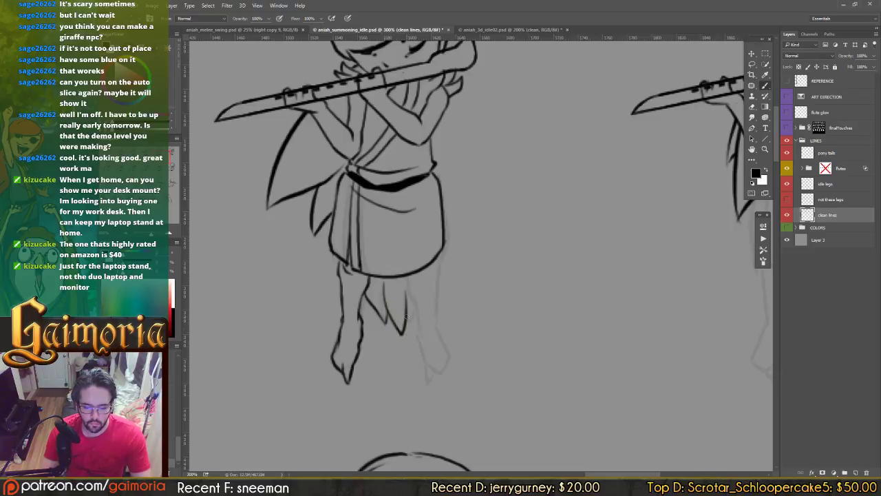
{"action": "mouse_move", "coordinate": [409, 324]}
{"action": "left_mouse_down"}
{"action": "mouse_move", "coordinate": [415, 304]}
{"action": "mouse_move", "coordinate": [394, 279]}
{"action": "left_mouse_up"}
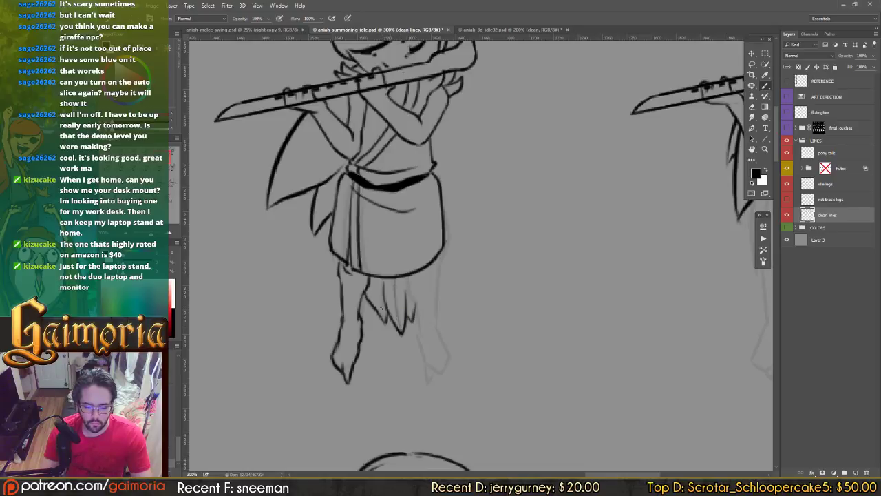
{"action": "left_click_drag", "start_coordinate": [385, 321], "coordinate": [378, 275]}
{"action": "key", "text": "e"}
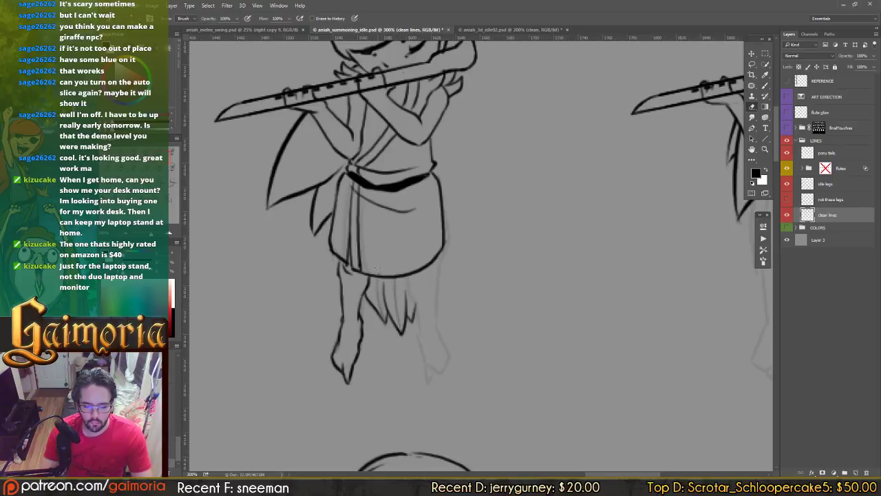
Step: Ink the right-hand leg's outer line from the hem toward the ankle, redrawing it until it fits the sketch
{"action": "key", "text": "b"}
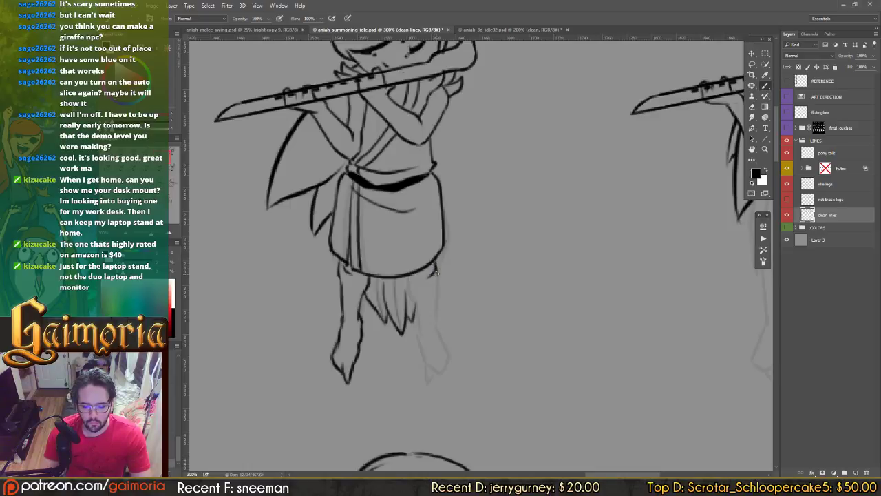
{"action": "left_click_drag", "start_coordinate": [436, 273], "coordinate": [434, 326]}
{"action": "key", "text": "ctrl+z"}
{"action": "left_click_drag", "start_coordinate": [436, 267], "coordinate": [436, 331]}
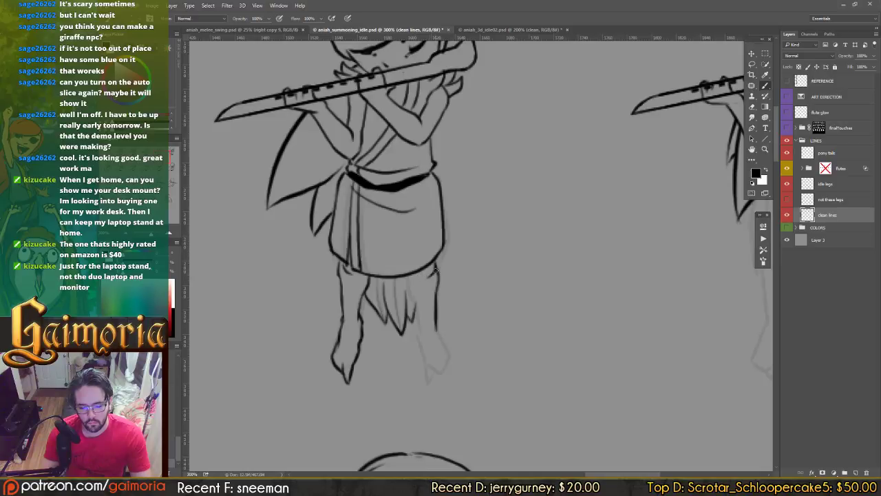
{"action": "key", "text": "ctrl+z"}
{"action": "left_click_drag", "start_coordinate": [435, 274], "coordinate": [435, 326]}
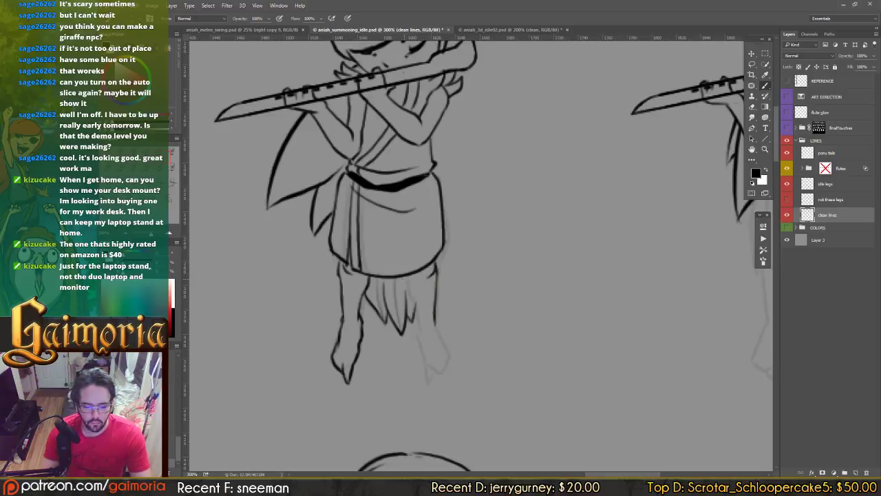
Step: Ink the right-hand leg and pointed foot of the flute player over the faint sketch on the clean lines layer
{"action": "mouse_move", "coordinate": [406, 278]}
{"action": "left_mouse_down"}
{"action": "mouse_move", "coordinate": [420, 344]}
{"action": "mouse_move", "coordinate": [420, 330]}
{"action": "left_mouse_up"}
{"action": "key", "text": "ctrl+z"}
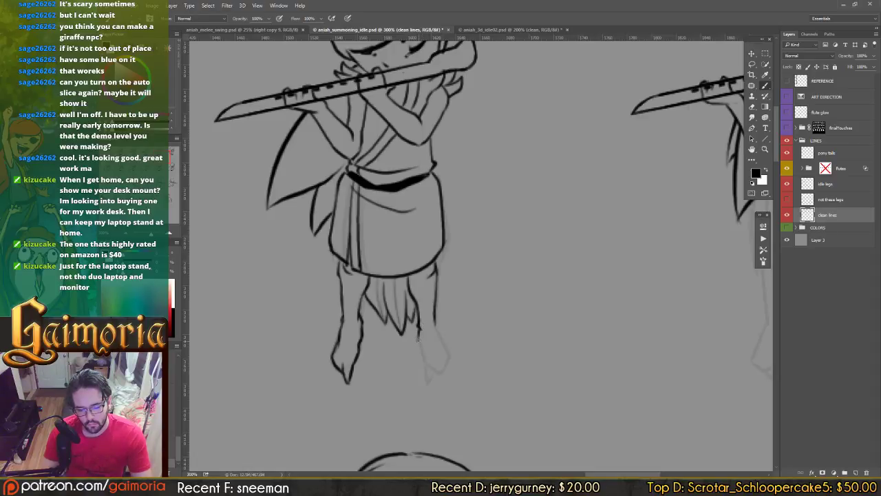
{"action": "left_click_drag", "start_coordinate": [425, 358], "coordinate": [426, 364]}
{"action": "key", "text": "ctrl+z"}
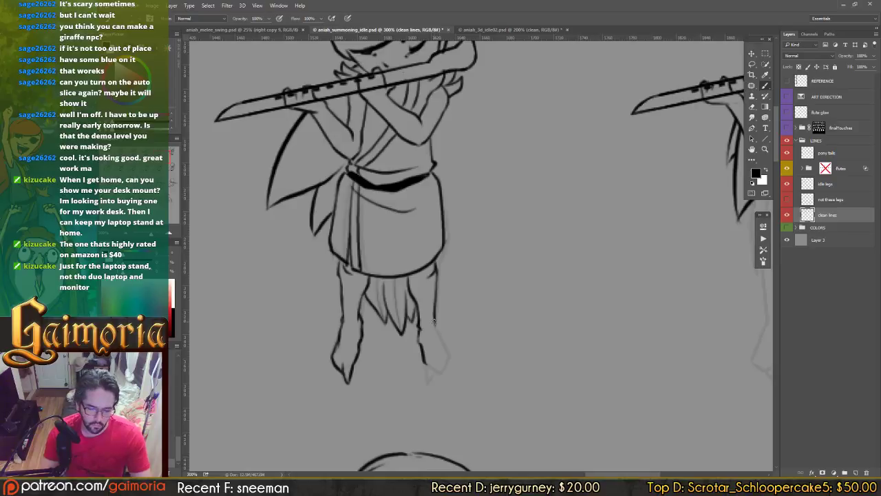
{"action": "mouse_move", "coordinate": [436, 330]}
{"action": "left_mouse_down"}
{"action": "mouse_move", "coordinate": [449, 362]}
{"action": "mouse_move", "coordinate": [440, 372]}
{"action": "left_mouse_up"}
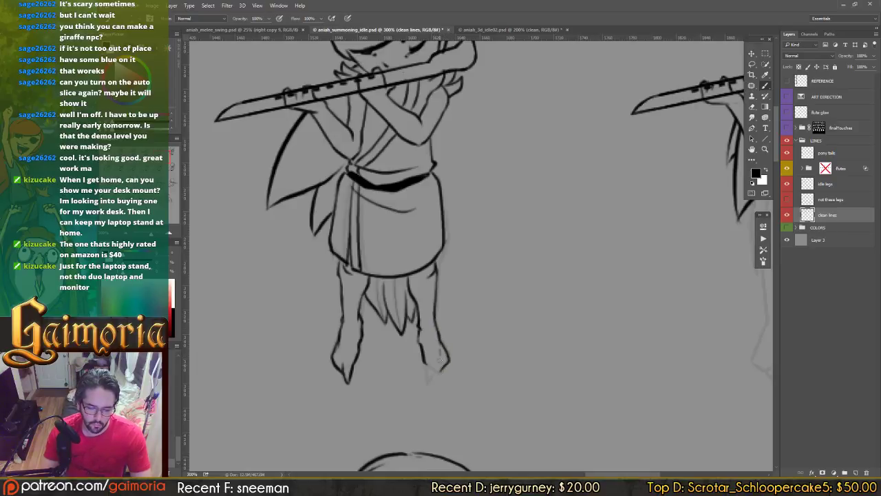
{"action": "key", "text": "e"}
{"action": "key", "text": "b"}
{"action": "mouse_move", "coordinate": [425, 367]}
{"action": "left_mouse_down"}
{"action": "mouse_move", "coordinate": [429, 386]}
{"action": "mouse_move", "coordinate": [440, 364]}
{"action": "left_mouse_up"}
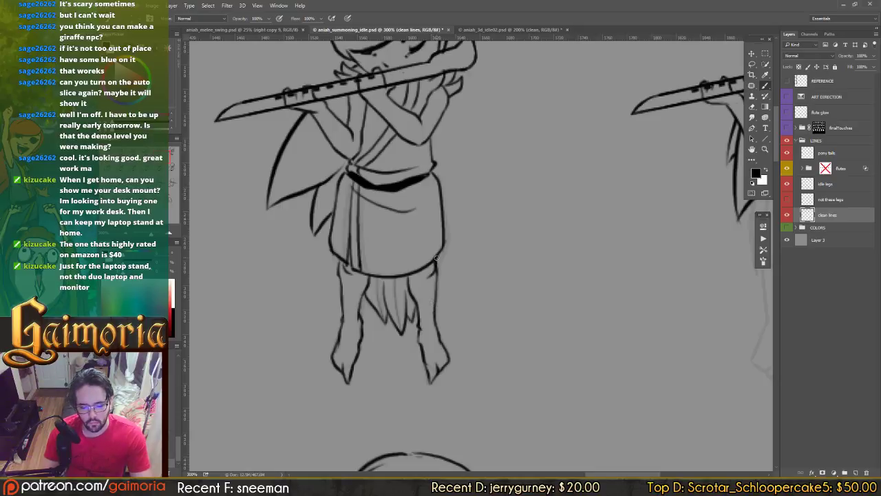
Step: Trim the cape tip beside the waist of the next flute player to the right and save the document
{"action": "left_click_drag", "start_coordinate": [530, 275], "coordinate": [383, 274]}
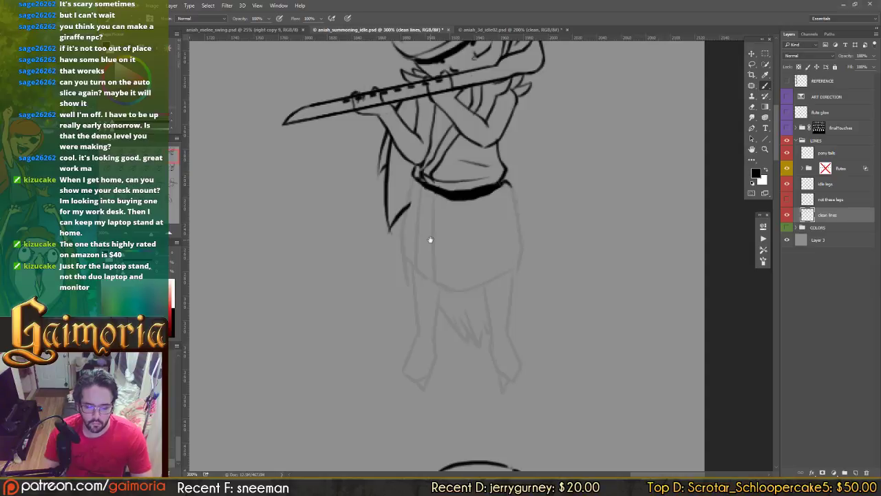
{"action": "key", "text": "e"}
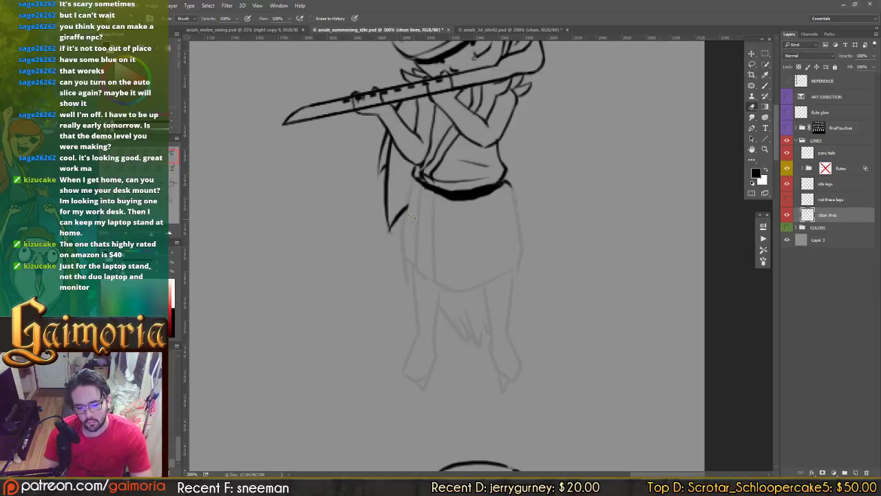
{"action": "key", "text": "b"}
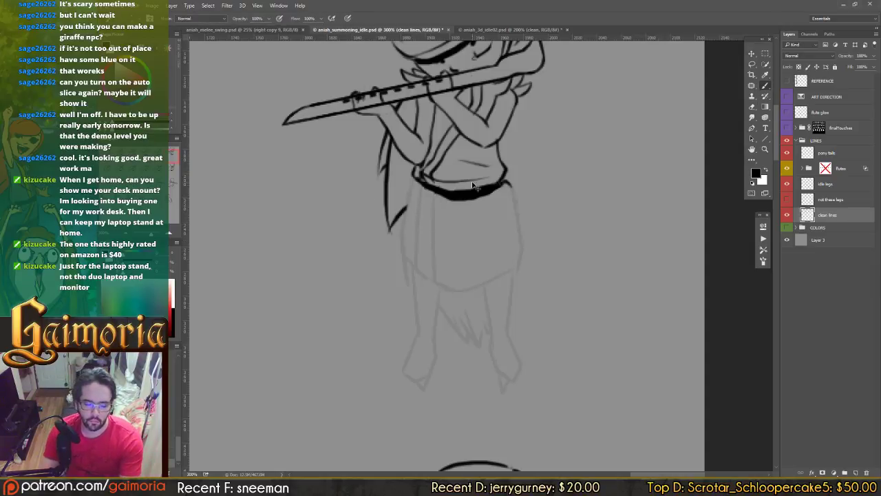
{"action": "key", "text": "ctrl+s"}
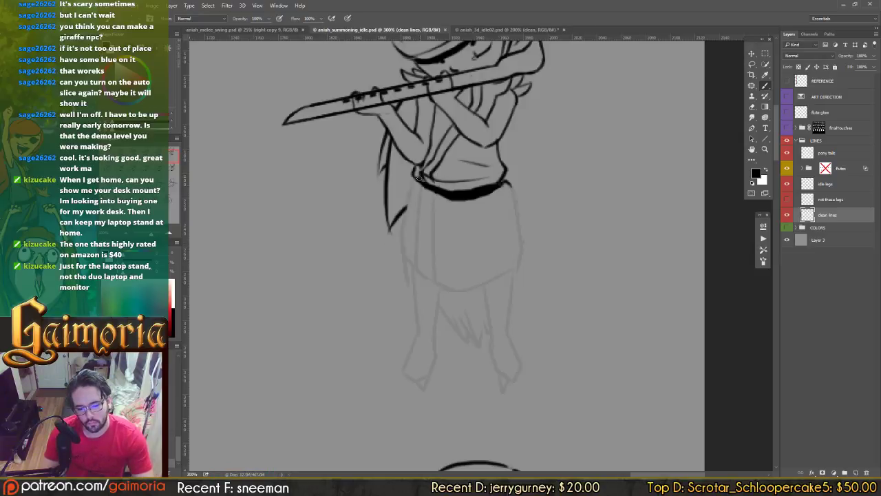
Step: Ink the skirt's left edge, the two vertical lines of its front band and the short hem joining them
{"action": "left_click_drag", "start_coordinate": [413, 180], "coordinate": [410, 263]}
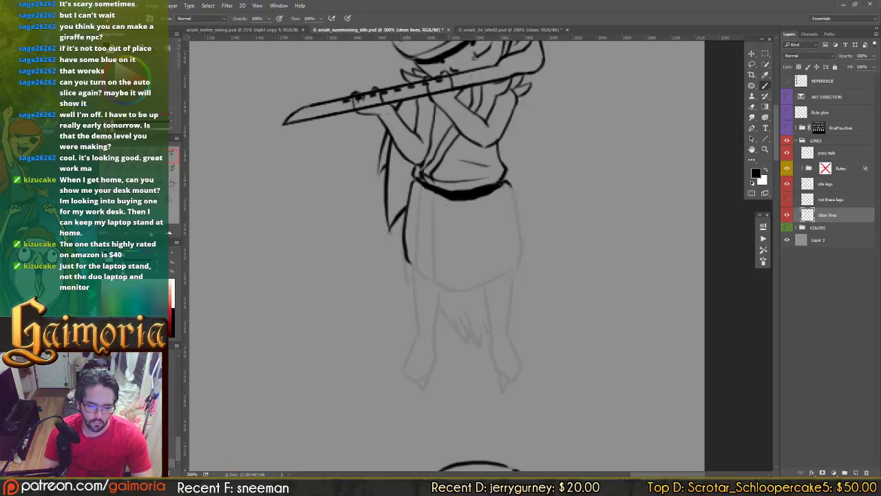
{"action": "left_click_drag", "start_coordinate": [403, 219], "coordinate": [619, 238]}
{"action": "left_click_drag", "start_coordinate": [501, 232], "coordinate": [276, 223]}
{"action": "left_click_drag", "start_coordinate": [385, 213], "coordinate": [297, 196]}
{"action": "left_click_drag", "start_coordinate": [352, 193], "coordinate": [236, 193]}
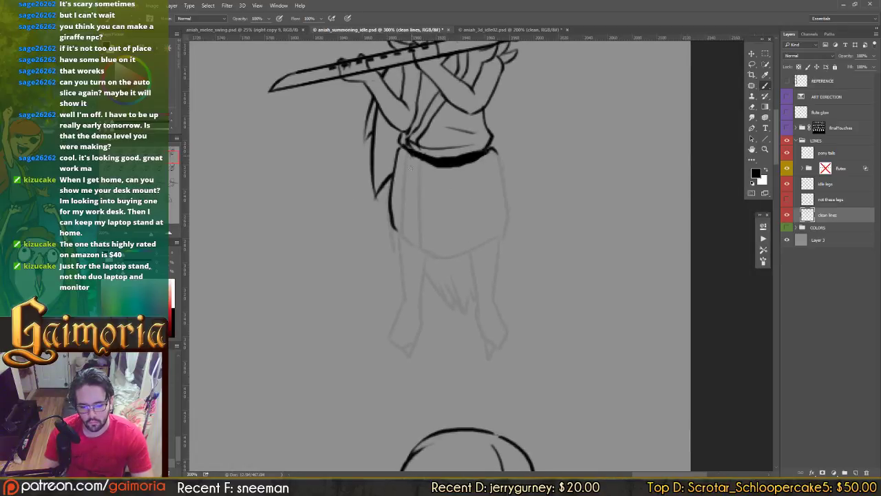
{"action": "left_click_drag", "start_coordinate": [410, 160], "coordinate": [414, 242]}
{"action": "left_click_drag", "start_coordinate": [420, 158], "coordinate": [426, 253]}
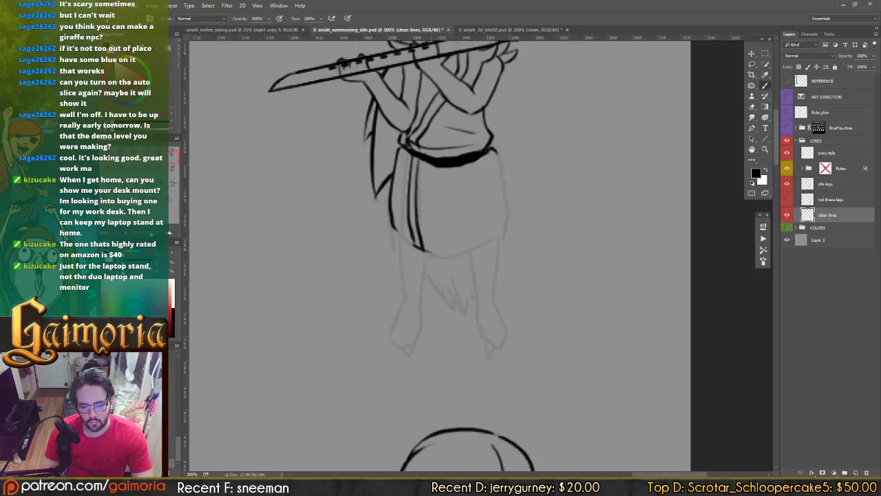
{"action": "key", "text": "e"}
{"action": "key", "text": "b"}
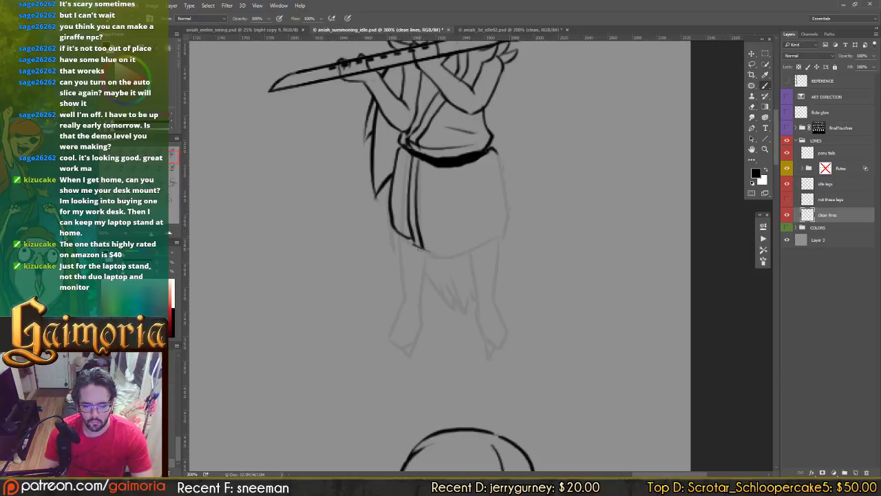
Step: Ink the curved bottom hem of the skirt and clean up the right end of the belt
{"action": "left_click_drag", "start_coordinate": [441, 257], "coordinate": [486, 246]}
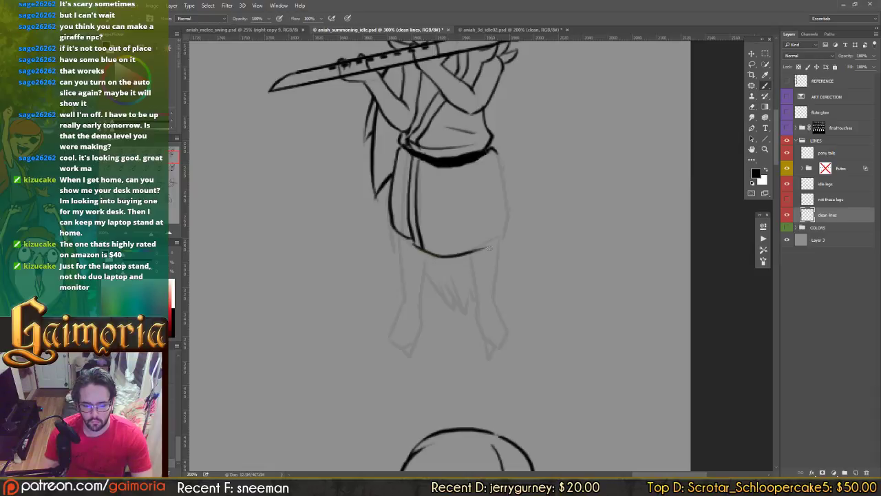
{"action": "key", "text": "ctrl+z"}
{"action": "mouse_move", "coordinate": [413, 244]}
{"action": "left_mouse_down"}
{"action": "mouse_move", "coordinate": [463, 252]}
{"action": "mouse_move", "coordinate": [497, 238]}
{"action": "left_mouse_up"}
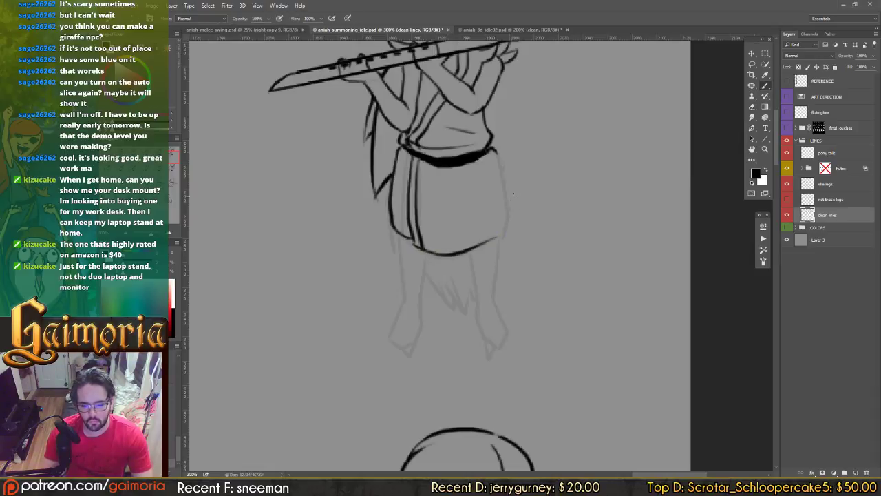
{"action": "key", "text": "e"}
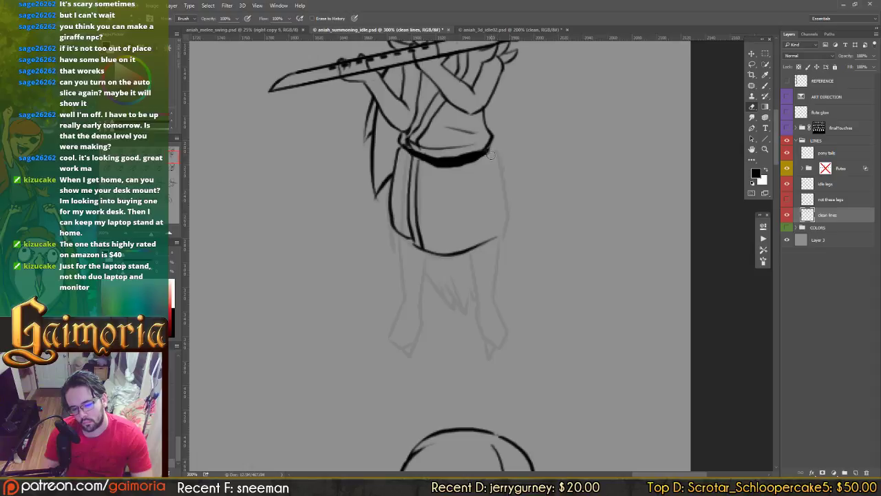
{"action": "key", "text": "b"}
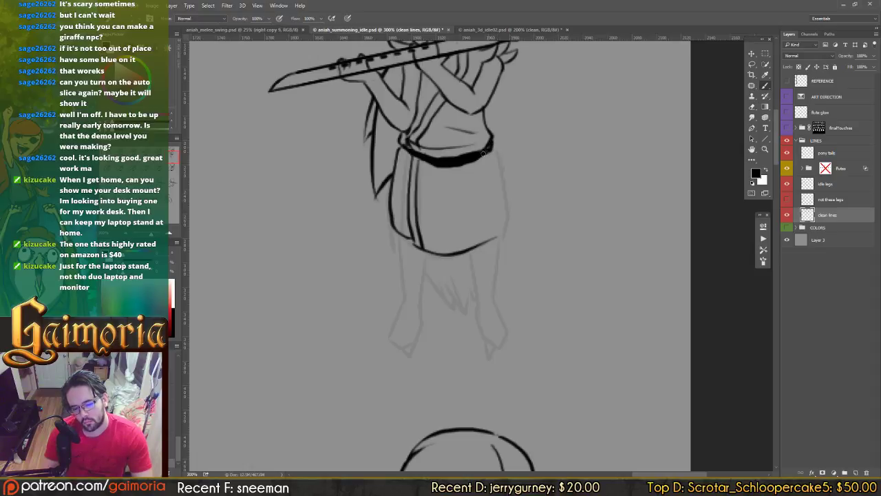
{"action": "key", "text": "e"}
{"action": "key", "text": "b"}
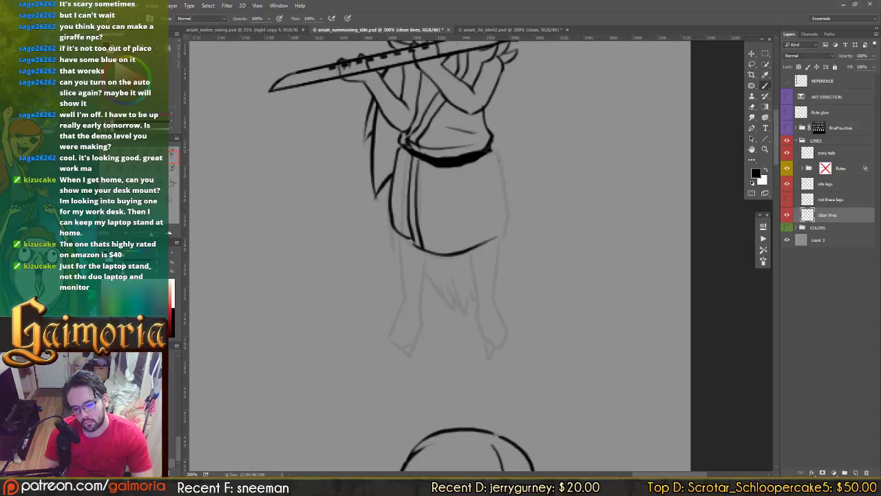
Step: Ink the skirt's right side from the belt down to the hem and tidy the corner where they meet
{"action": "mouse_move", "coordinate": [493, 153]}
{"action": "left_mouse_down"}
{"action": "mouse_move", "coordinate": [502, 185]}
{"action": "mouse_move", "coordinate": [495, 241]}
{"action": "left_mouse_up"}
{"action": "key", "text": "ctrl+z"}
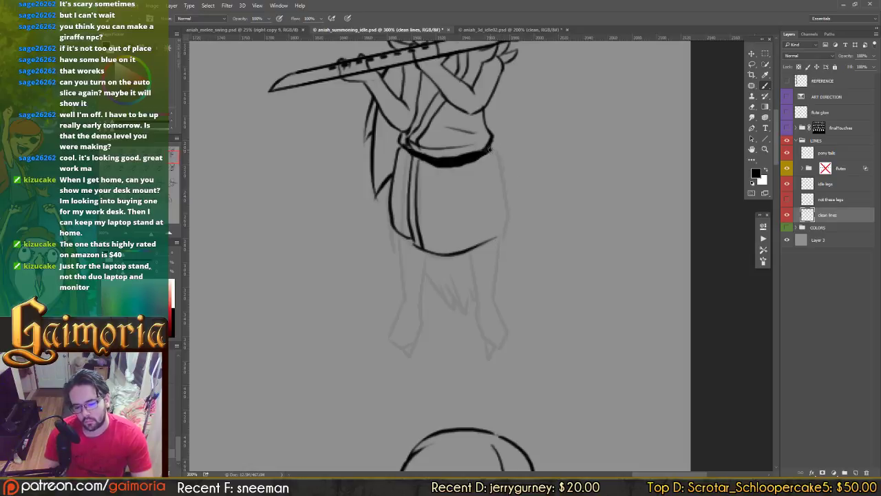
{"action": "left_click_drag", "start_coordinate": [490, 147], "coordinate": [505, 237]}
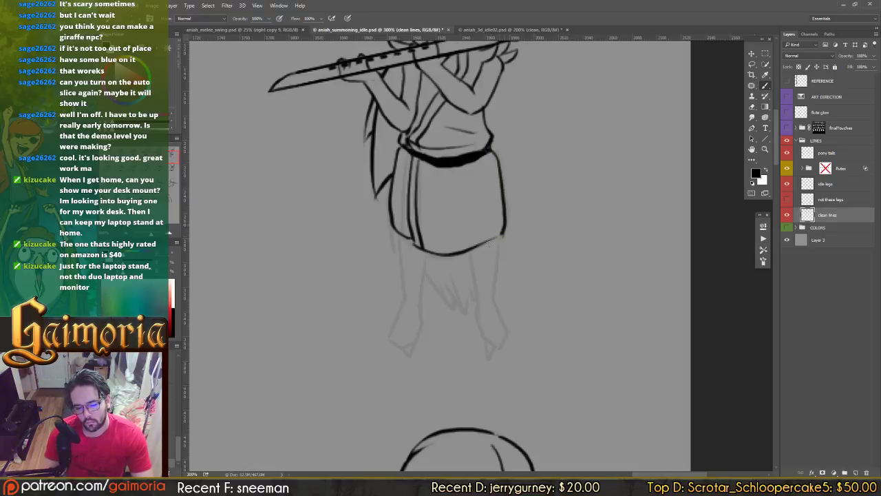
{"action": "key", "text": "e"}
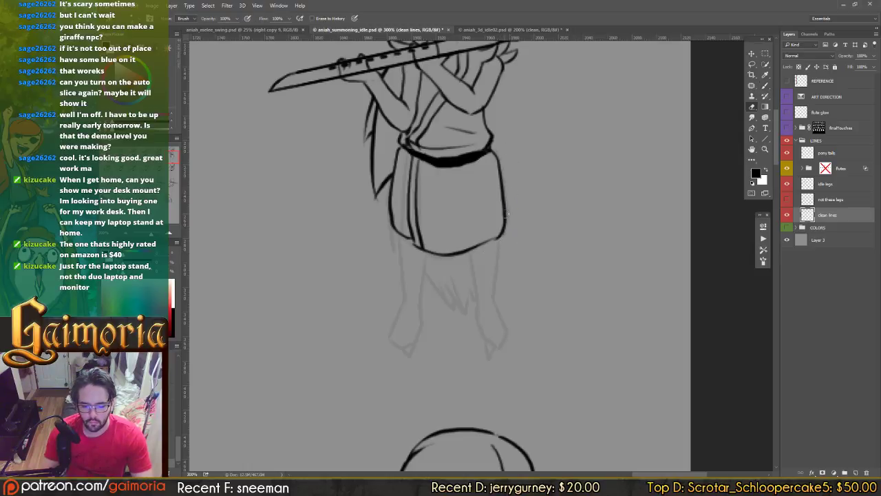
{"action": "key", "text": "b"}
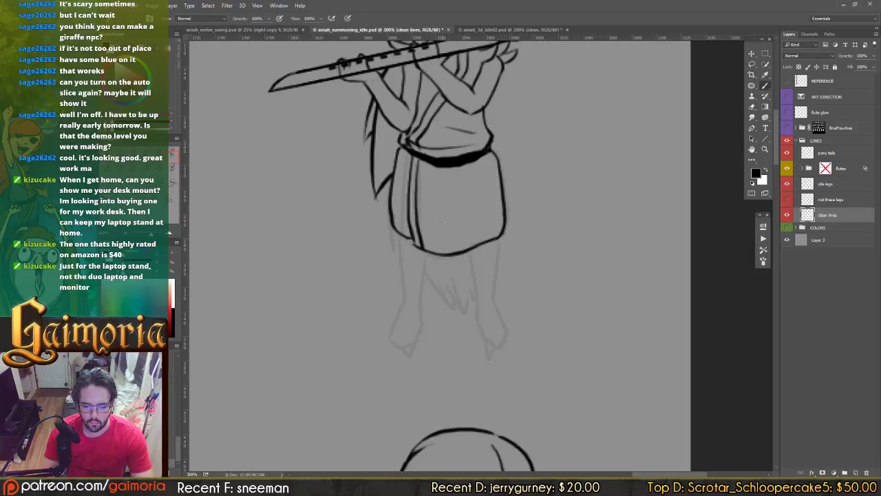
Step: Draw a thin curved fold line across the skirt just below the belt
{"action": "mouse_move", "coordinate": [379, 174]}
{"action": "left_mouse_down"}
{"action": "mouse_move", "coordinate": [696, 186]}
{"action": "mouse_move", "coordinate": [385, 177]}
{"action": "mouse_move", "coordinate": [477, 188]}
{"action": "left_mouse_up"}
{"action": "key", "text": "e"}
{"action": "key", "text": "ctrl+z"}
{"action": "key", "text": "b"}
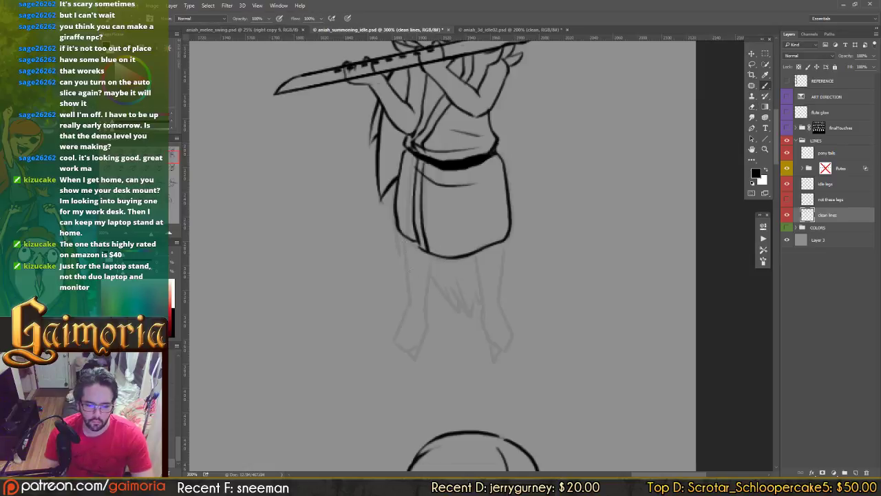
Step: Ink both sides of the left-hand leg from the skirt hem down to the ankle, redoing strokes that miss the sketch
{"action": "left_click_drag", "start_coordinate": [412, 246], "coordinate": [417, 252]}
{"action": "mouse_move", "coordinate": [416, 250]}
{"action": "left_mouse_down"}
{"action": "mouse_move", "coordinate": [405, 218]}
{"action": "mouse_move", "coordinate": [396, 222]}
{"action": "mouse_move", "coordinate": [399, 269]}
{"action": "left_mouse_up"}
{"action": "key", "text": "ctrl+z"}
{"action": "key", "text": "ctrl+z"}
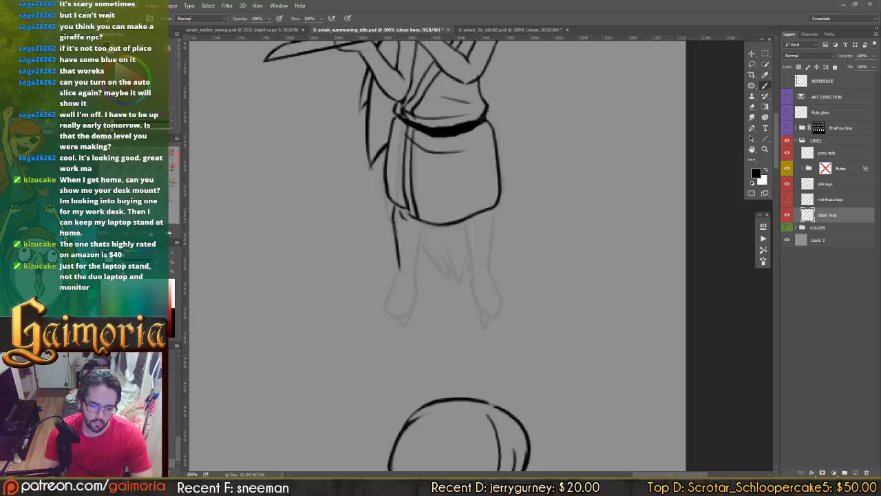
{"action": "key", "text": "ctrl+z"}
{"action": "left_click_drag", "start_coordinate": [394, 225], "coordinate": [400, 268]}
{"action": "key", "text": "ctrl+z"}
{"action": "left_click_drag", "start_coordinate": [393, 227], "coordinate": [399, 271]}
{"action": "mouse_move", "coordinate": [422, 223]}
{"action": "left_mouse_down"}
{"action": "mouse_move", "coordinate": [414, 272]}
{"action": "mouse_move", "coordinate": [400, 271]}
{"action": "left_mouse_up"}
{"action": "key", "text": "ctrl+z"}
{"action": "key", "text": "e"}
{"action": "key", "text": "b"}
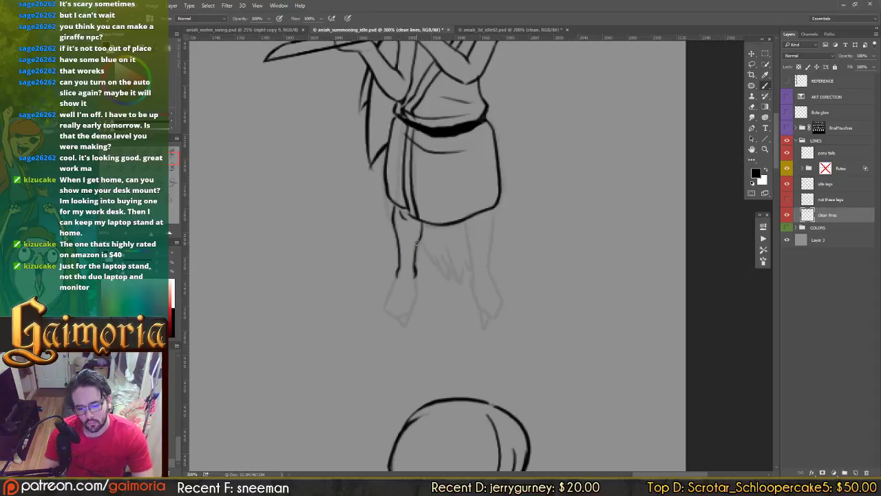
Step: Ink the jagged tail tips hanging between the legs and add the inner lines up to the skirt hem
{"action": "mouse_move", "coordinate": [418, 242]}
{"action": "left_mouse_down"}
{"action": "mouse_move", "coordinate": [449, 279]}
{"action": "mouse_move", "coordinate": [472, 273]}
{"action": "left_mouse_up"}
{"action": "key", "text": "e"}
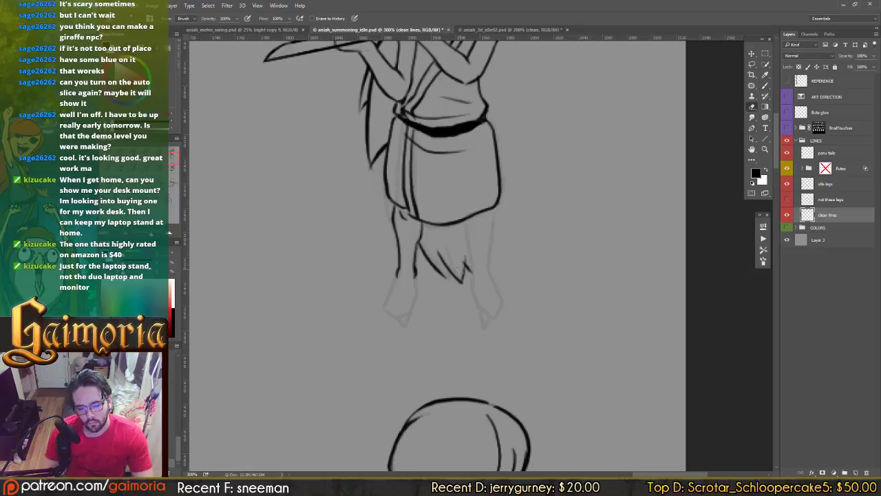
{"action": "key", "text": "b"}
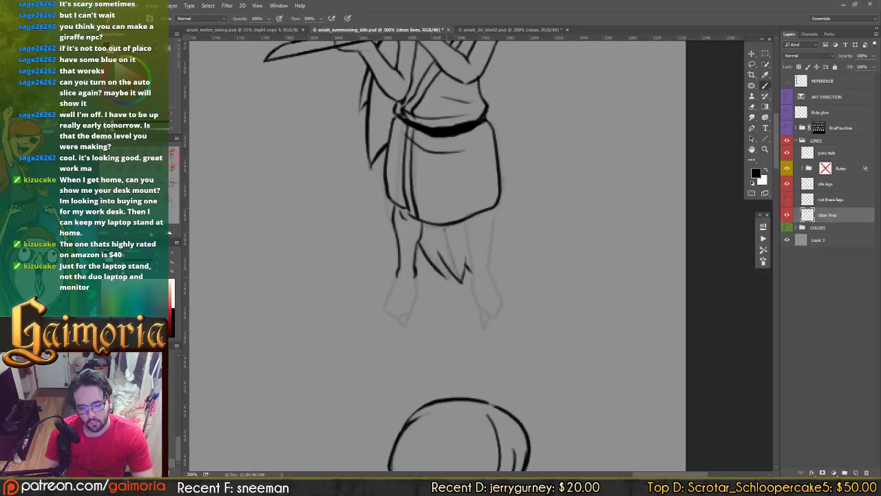
{"action": "left_click_drag", "start_coordinate": [444, 265], "coordinate": [451, 278]}
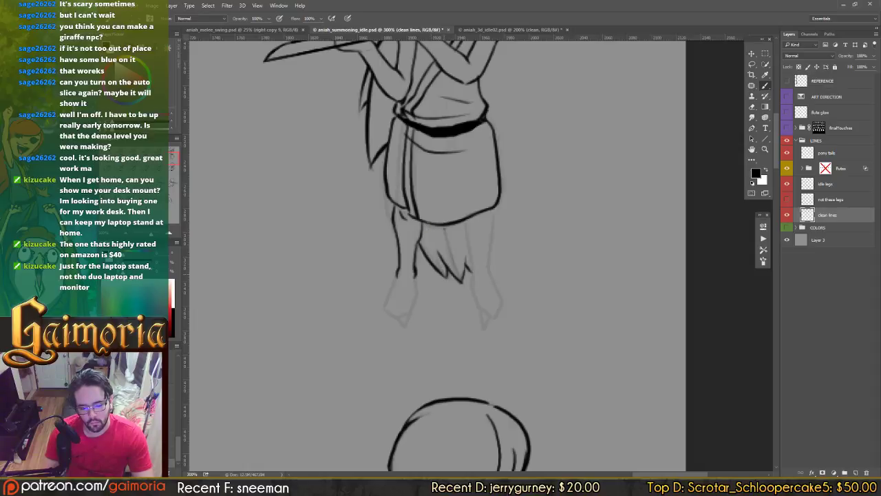
{"action": "left_click_drag", "start_coordinate": [427, 227], "coordinate": [442, 270]}
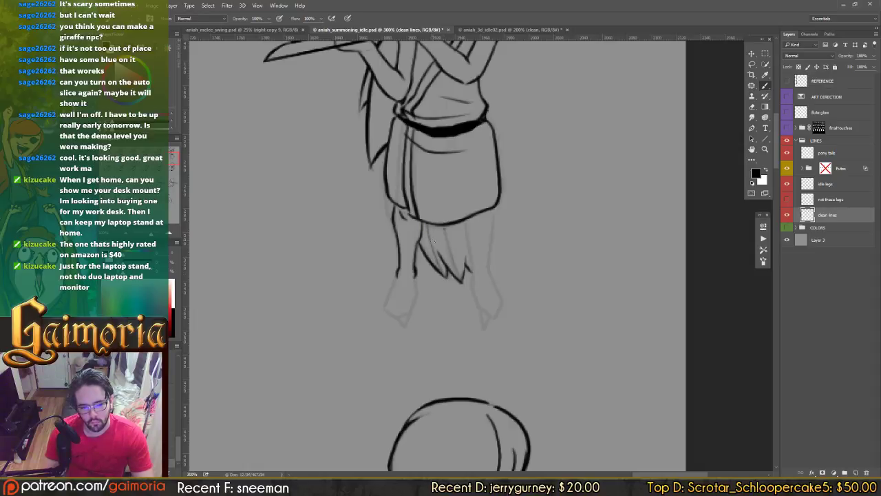
{"action": "left_click_drag", "start_coordinate": [428, 225], "coordinate": [446, 264]}
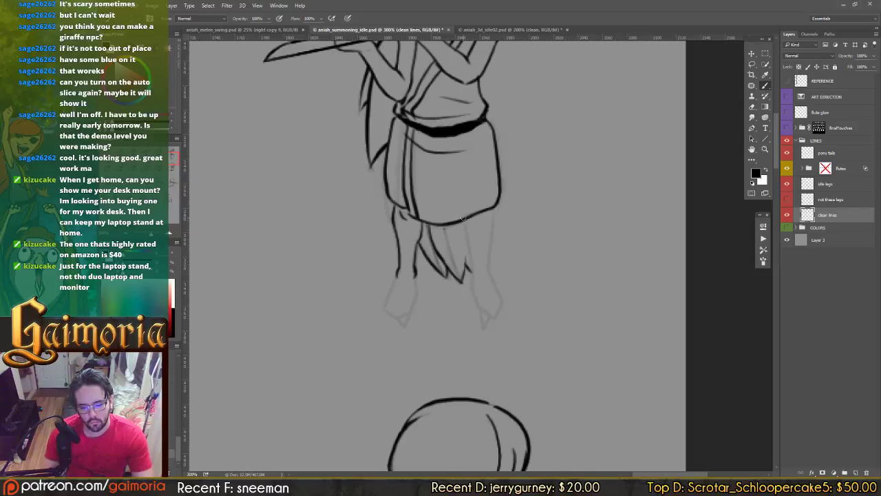
Step: Ink the right-hand leg and its pointed foot below the skirt, following the faint sketch
{"action": "left_click_drag", "start_coordinate": [464, 224], "coordinate": [473, 264]}
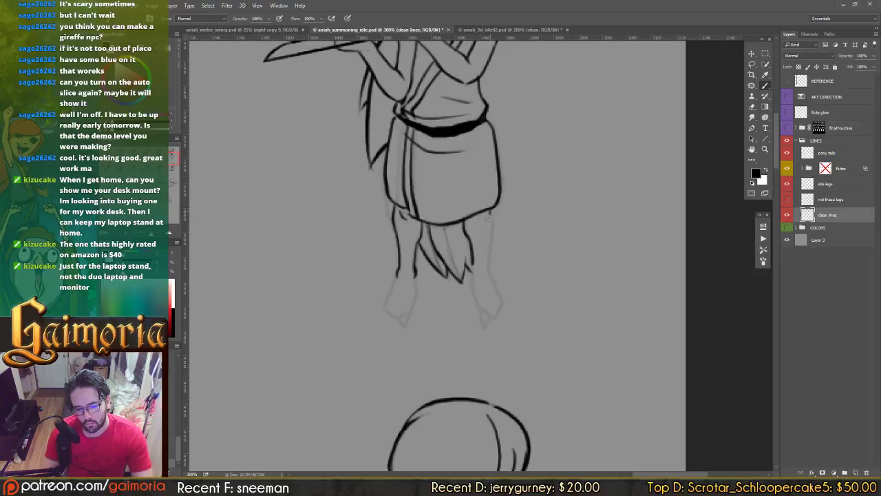
{"action": "mouse_move", "coordinate": [489, 212]}
{"action": "left_mouse_down"}
{"action": "mouse_move", "coordinate": [491, 265]}
{"action": "mouse_move", "coordinate": [475, 277]}
{"action": "left_mouse_up"}
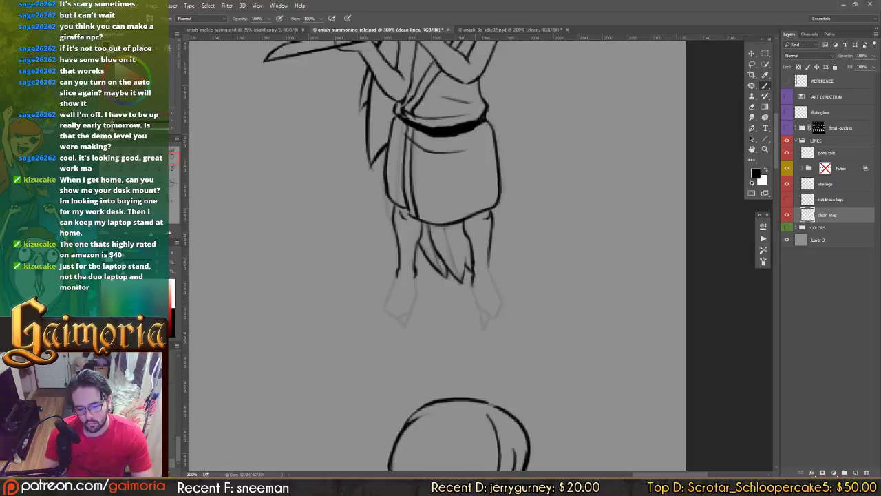
{"action": "left_click_drag", "start_coordinate": [473, 294], "coordinate": [483, 313]}
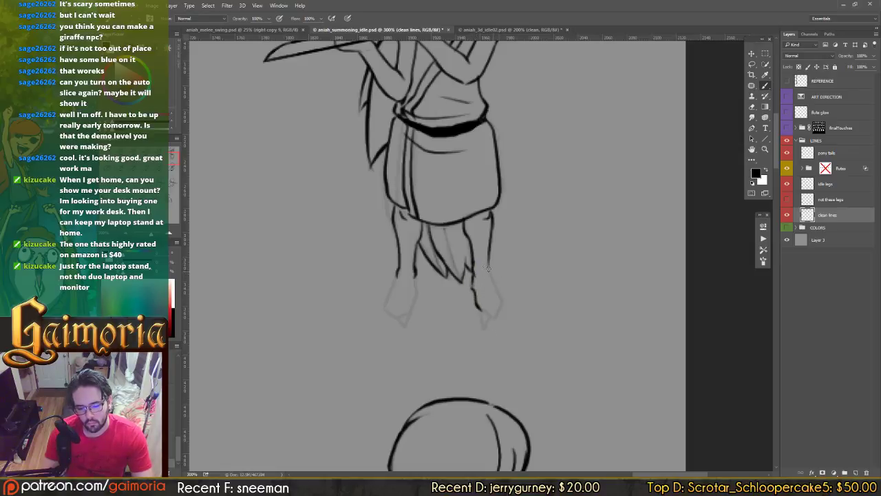
{"action": "mouse_move", "coordinate": [490, 270]}
{"action": "left_mouse_down"}
{"action": "mouse_move", "coordinate": [501, 300]}
{"action": "mouse_move", "coordinate": [486, 328]}
{"action": "left_mouse_up"}
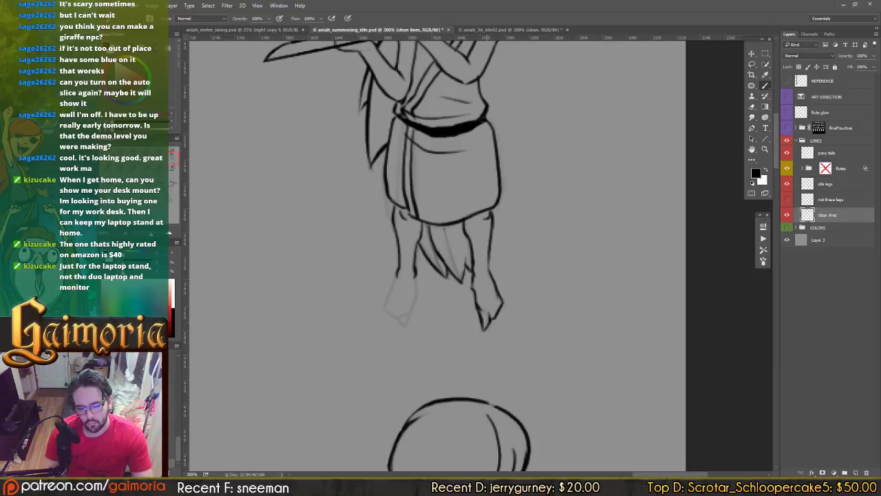
Step: Ink the outline of the left-hand foot from the ankle to the pointed toe
{"action": "mouse_move", "coordinate": [387, 287]}
{"action": "left_mouse_down"}
{"action": "mouse_move", "coordinate": [467, 252]}
{"action": "mouse_move", "coordinate": [465, 279]}
{"action": "left_mouse_up"}
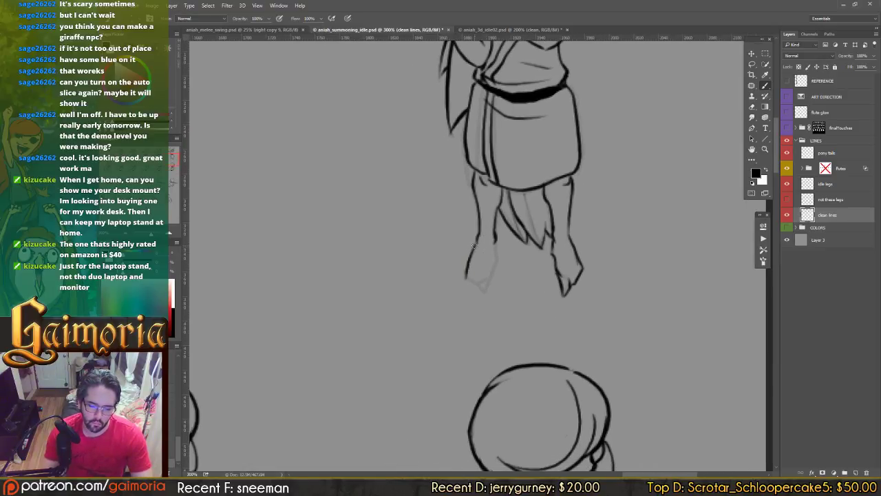
{"action": "key", "text": "ctrl+z"}
{"action": "mouse_move", "coordinate": [475, 245]}
{"action": "left_mouse_down"}
{"action": "mouse_move", "coordinate": [468, 270]}
{"action": "mouse_move", "coordinate": [485, 300]}
{"action": "left_mouse_up"}
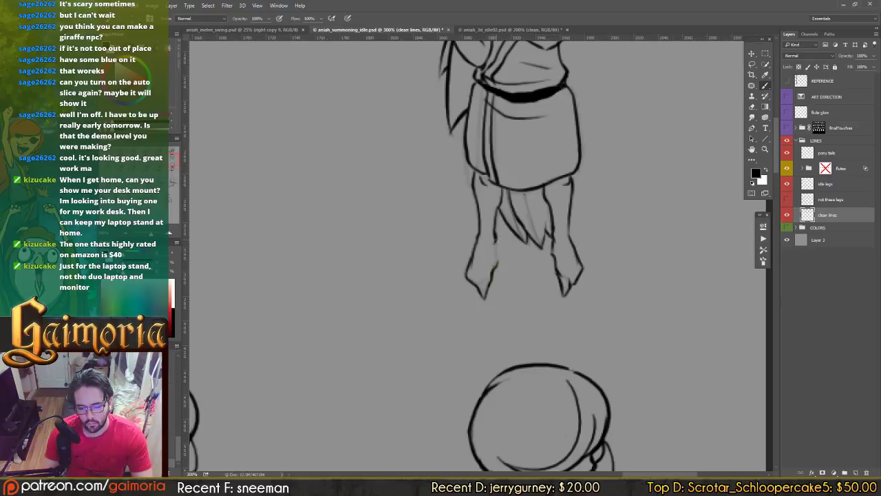
Step: Ink the inner edge of the left-hand foot from ankle to toes and trim the overshooting line with the eraser
{"action": "left_click_drag", "start_coordinate": [495, 241], "coordinate": [497, 269]}
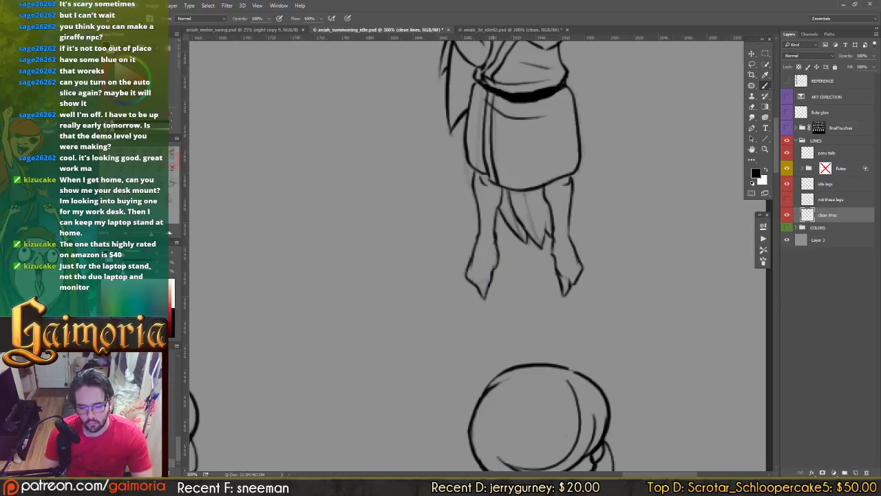
{"action": "key", "text": "e"}
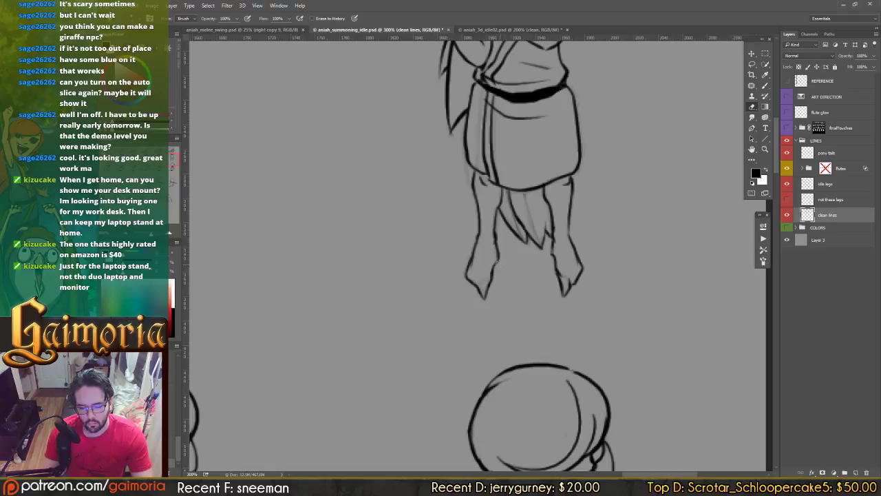
{"action": "left_click_drag", "start_coordinate": [499, 242], "coordinate": [497, 265]}
{"action": "key", "text": "b"}
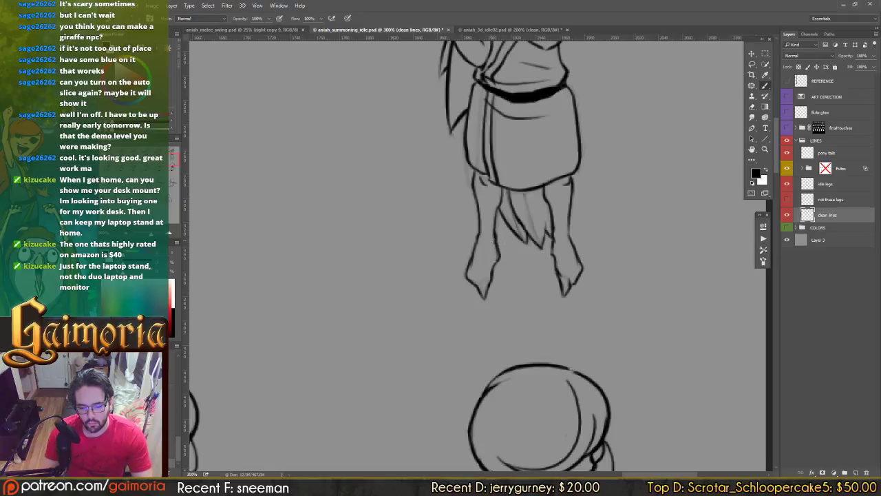
{"action": "key", "text": "e"}
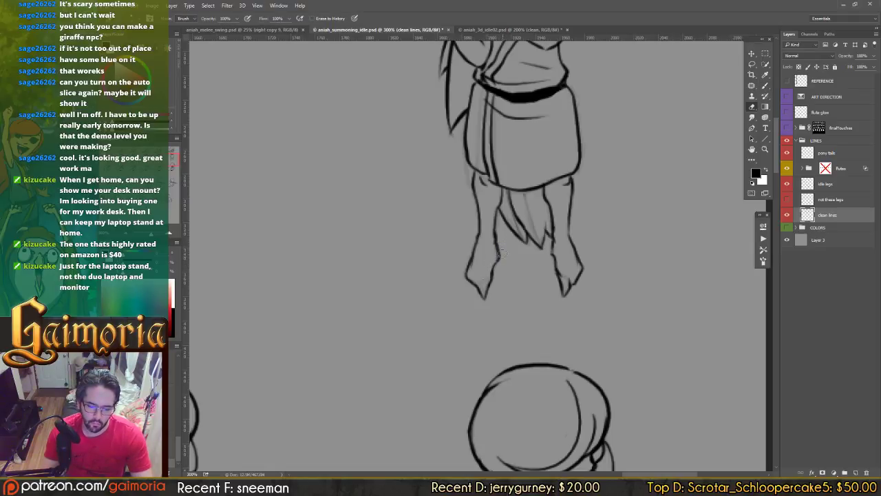
{"action": "left_click_drag", "start_coordinate": [502, 252], "coordinate": [496, 263]}
{"action": "key", "text": "b"}
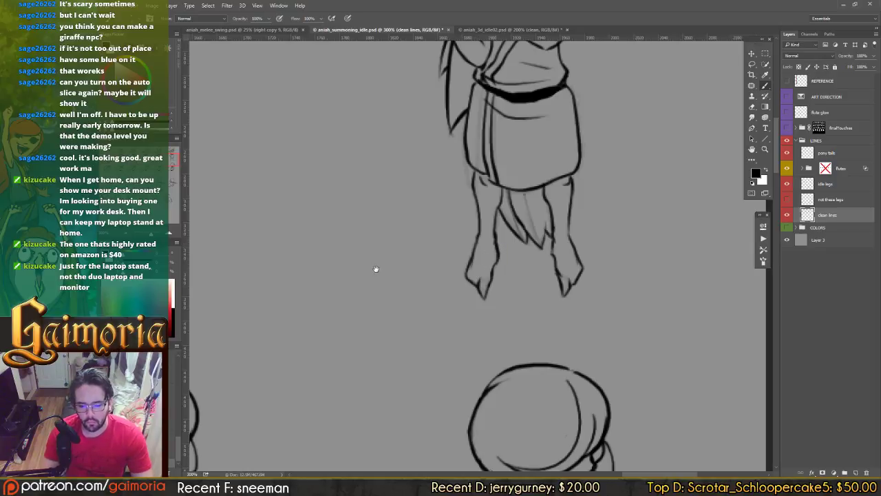
Step: Hide the idle legs sketch layer and the grey Layer 3 background so only the line art remains
{"action": "left_click_drag", "start_coordinate": [375, 269], "coordinate": [485, 294]}
{"action": "key", "text": "ctrl+minus"}
{"action": "key", "text": "ctrl+minus"}
{"action": "left_click_drag", "start_coordinate": [364, 259], "coordinate": [479, 252]}
{"action": "left_click_drag", "start_coordinate": [368, 251], "coordinate": [484, 247]}
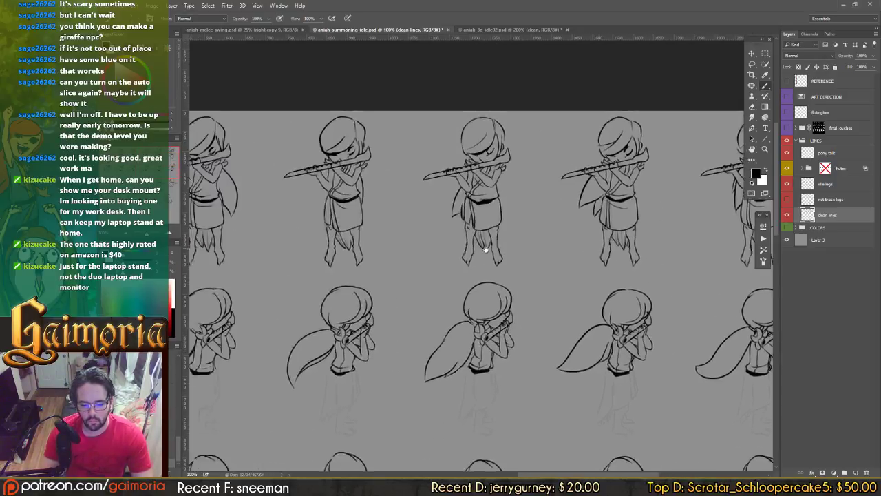
{"action": "left_click_drag", "start_coordinate": [332, 259], "coordinate": [482, 256]}
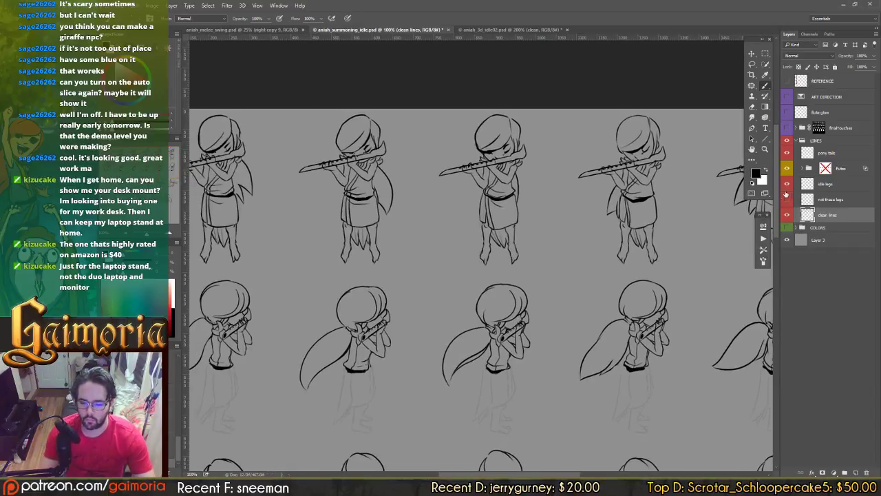
{"action": "left_click", "coordinate": [787, 198]}
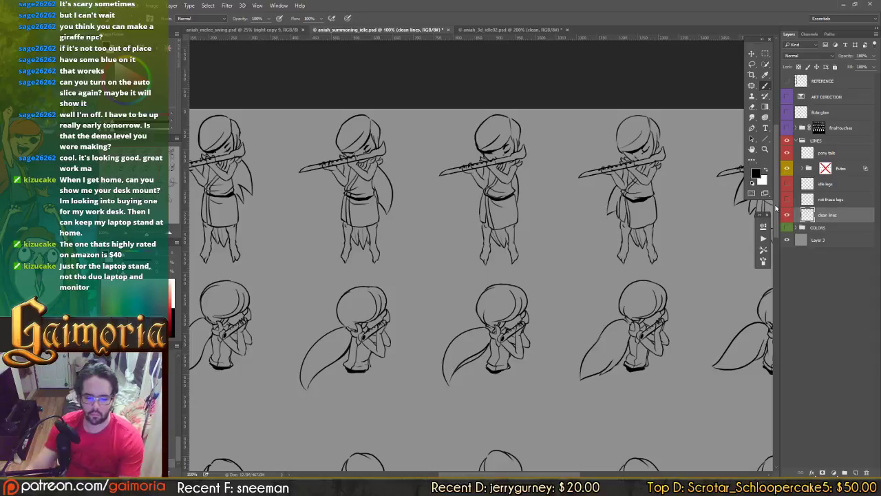
{"action": "left_click_drag", "start_coordinate": [606, 273], "coordinate": [765, 274]}
{"action": "key", "text": "v"}
{"action": "left_click", "coordinate": [787, 240]}
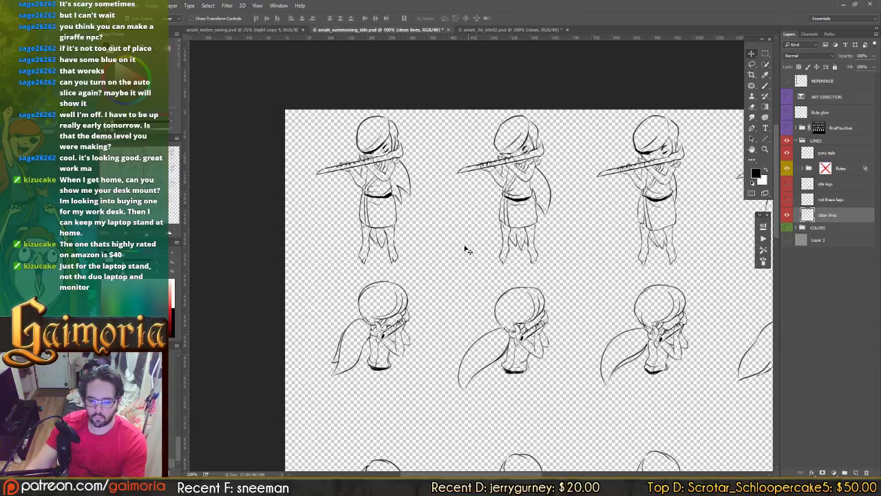
Step: Save the document and export a PNG copy over the existing aniah_summoning_idle.png in the movement folder
{"action": "key", "text": "ctrl+s"}
{"action": "key", "text": "ctrl+shift+s"}
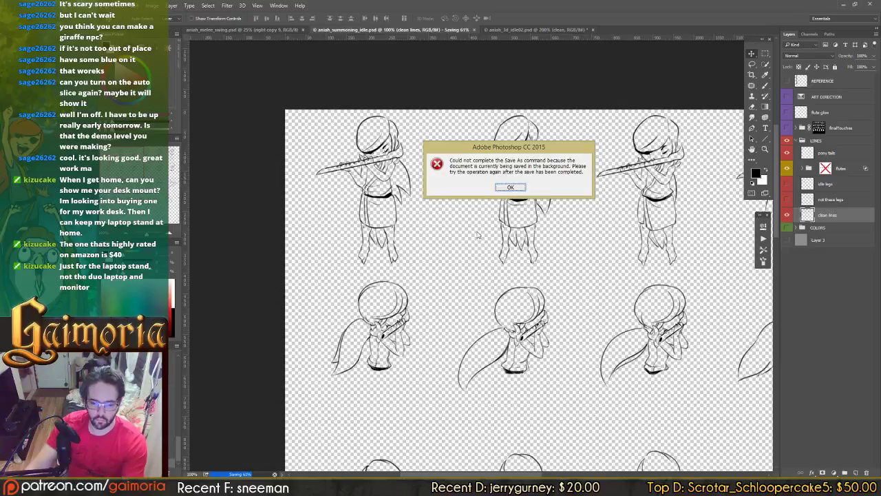
{"action": "left_click", "coordinate": [508, 188]}
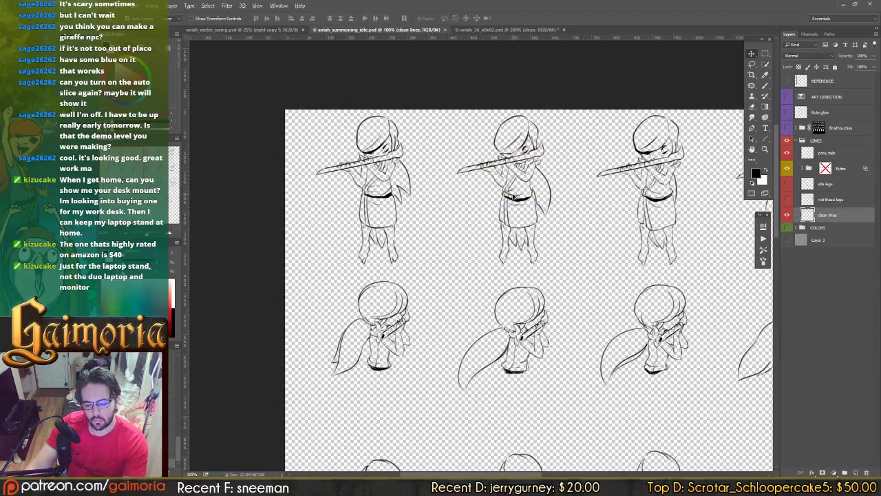
{"action": "key", "text": "ctrl+shift+s"}
{"action": "left_click", "coordinate": [365, 277]}
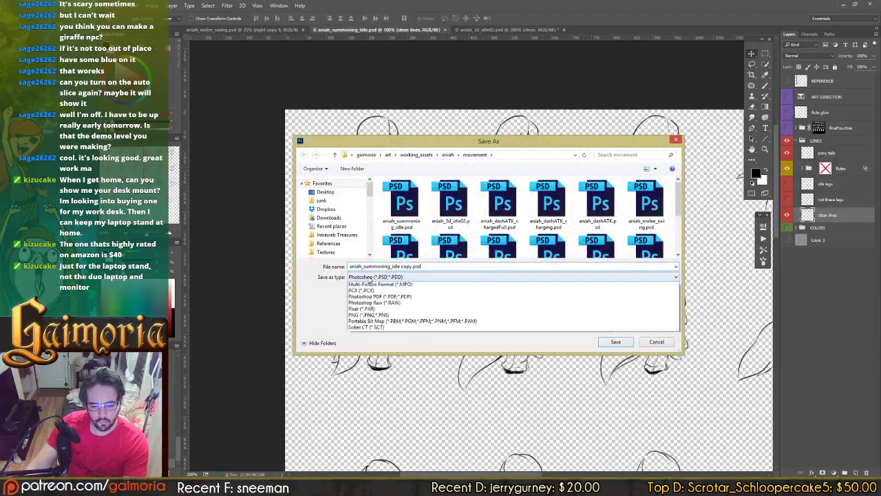
{"action": "left_click", "coordinate": [365, 383]}
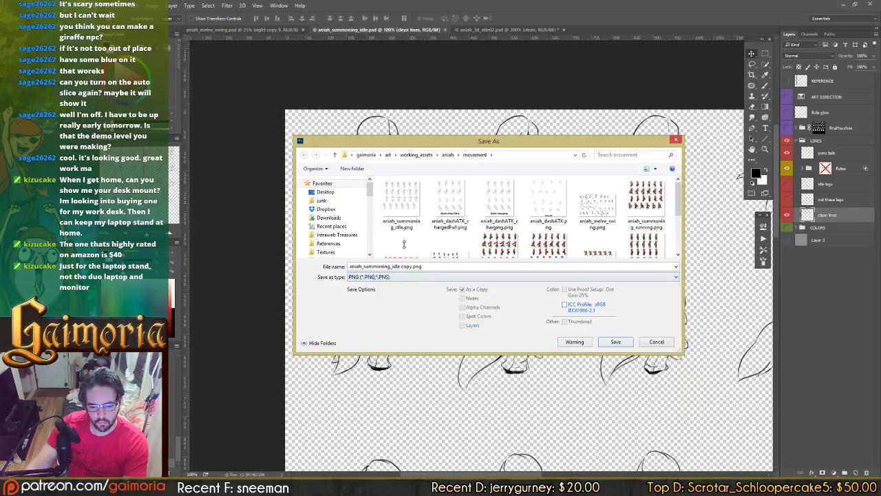
{"action": "double_click", "coordinate": [405, 203]}
{"action": "key", "text": "y"}
{"action": "key", "text": "Return"}
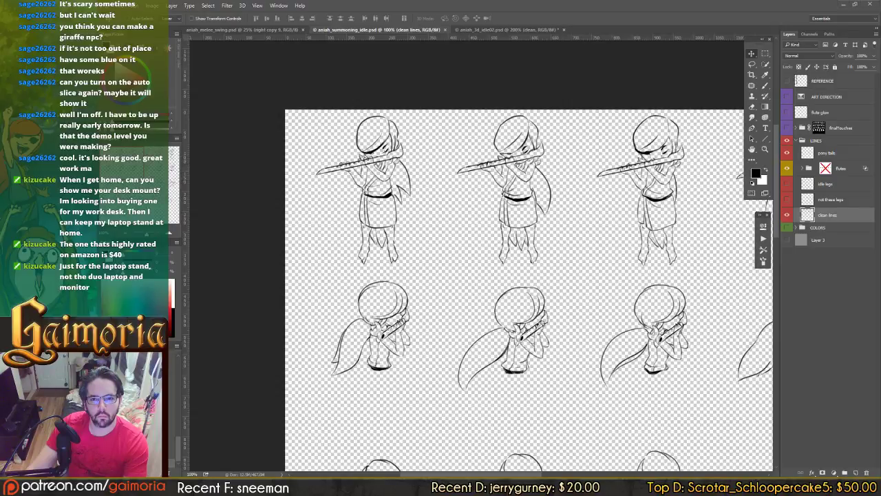
Step: Switch to Unity and preview the aniahSummIdleDown animation clip on the character, viewing it close up and from further away
{"action": "key", "text": "alt+Tab"}
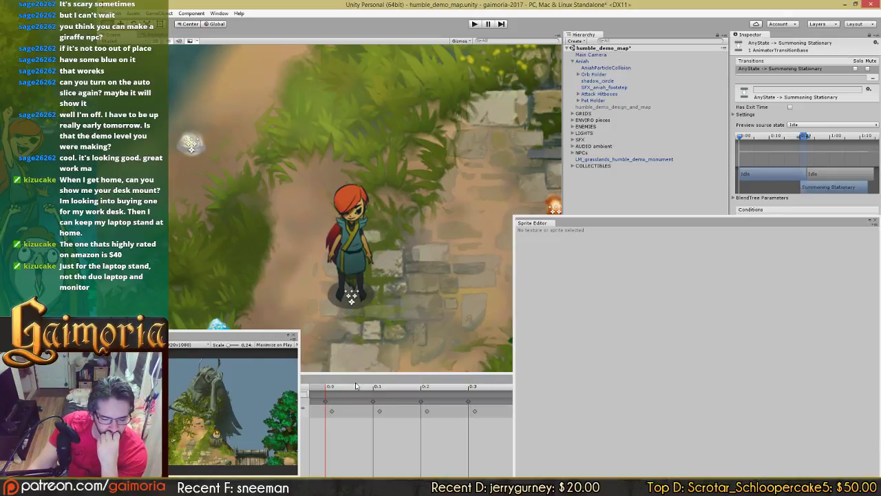
{"action": "left_click_drag", "start_coordinate": [357, 381], "coordinate": [355, 322]}
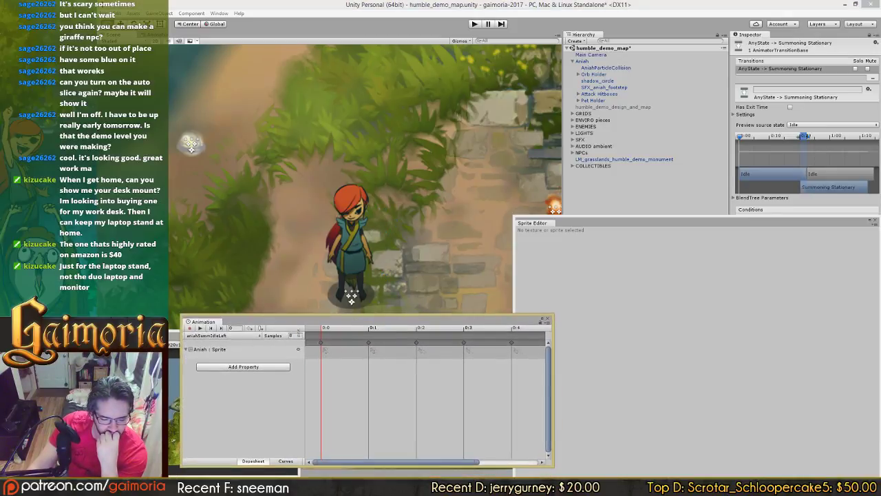
{"action": "left_click", "coordinate": [224, 335]}
{"action": "left_click", "coordinate": [227, 407]}
{"action": "scroll", "coordinate": [348, 244], "scroll_direction": "up", "scroll_amount": 5}
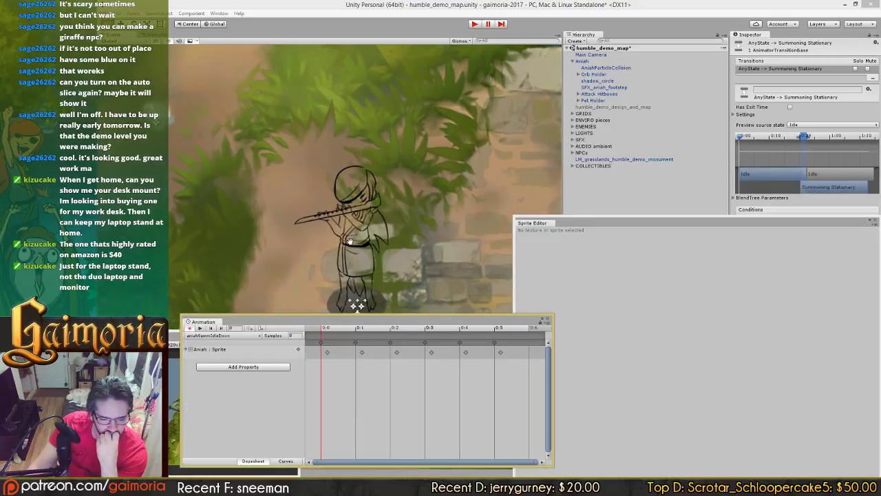
{"action": "left_click_drag", "start_coordinate": [318, 281], "coordinate": [309, 240]}
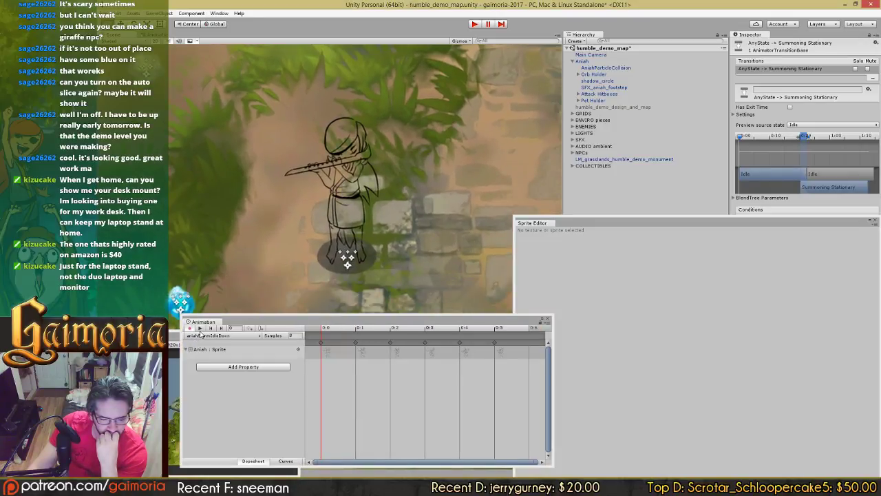
{"action": "left_click", "coordinate": [199, 329]}
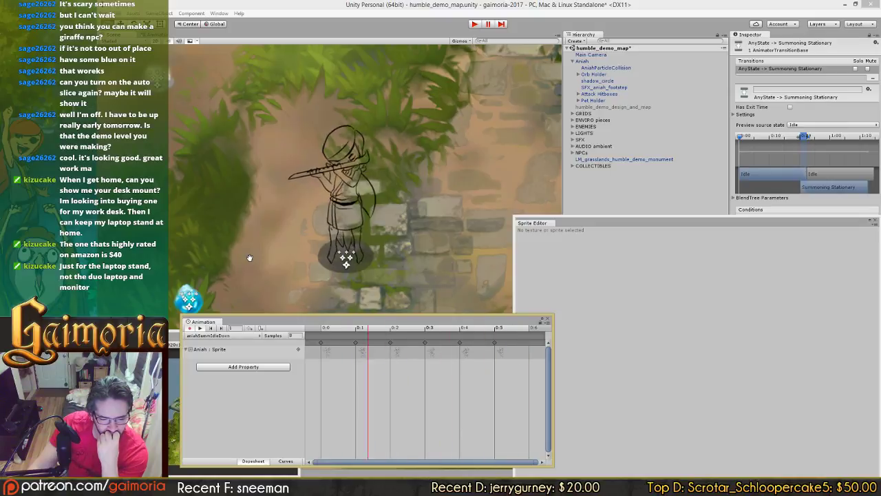
{"action": "scroll", "coordinate": [249, 257], "scroll_direction": "down", "scroll_amount": 3}
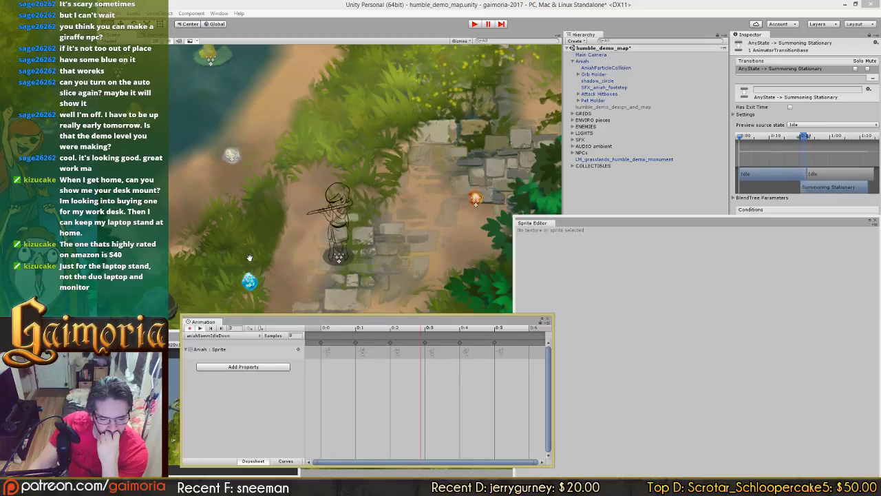
{"action": "scroll", "coordinate": [249, 258], "scroll_direction": "down", "scroll_amount": 2}
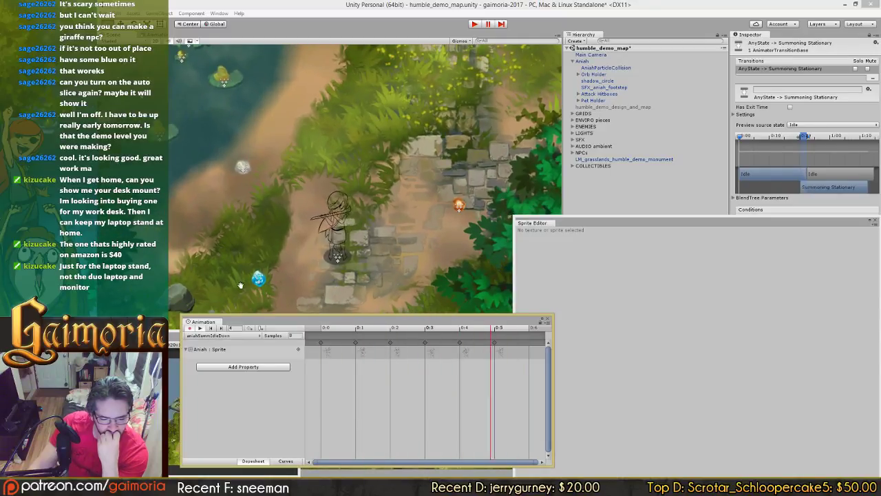
Step: Switch back to Photoshop and show the grey Layer 3 background again behind the top-row frames, with the Brush tool active
{"action": "key", "text": "alt+Tab"}
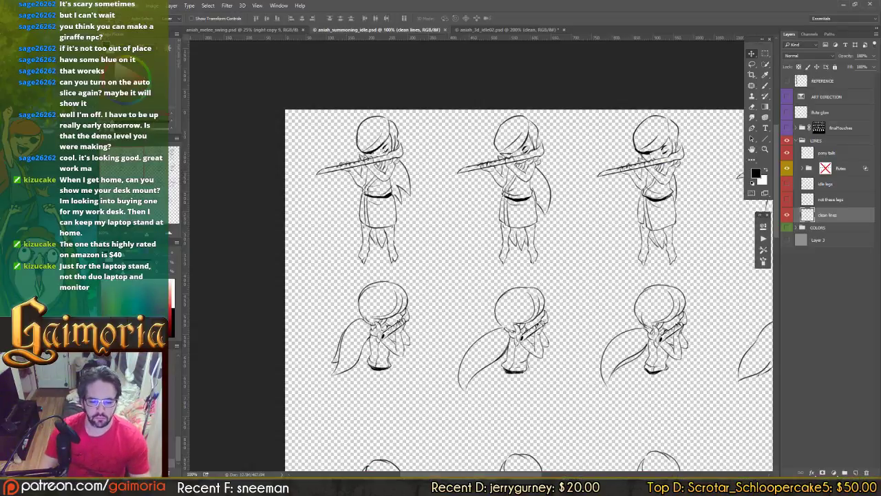
{"action": "key", "text": "b"}
{"action": "key", "text": "space"}
{"action": "left_click_drag", "start_coordinate": [519, 217], "coordinate": [236, 179]}
{"action": "mouse_move", "coordinate": [616, 210]}
{"action": "left_mouse_down"}
{"action": "mouse_move", "coordinate": [369, 200]}
{"action": "mouse_move", "coordinate": [539, 202]}
{"action": "left_mouse_up"}
{"action": "left_click_drag", "start_coordinate": [431, 200], "coordinate": [360, 206]}
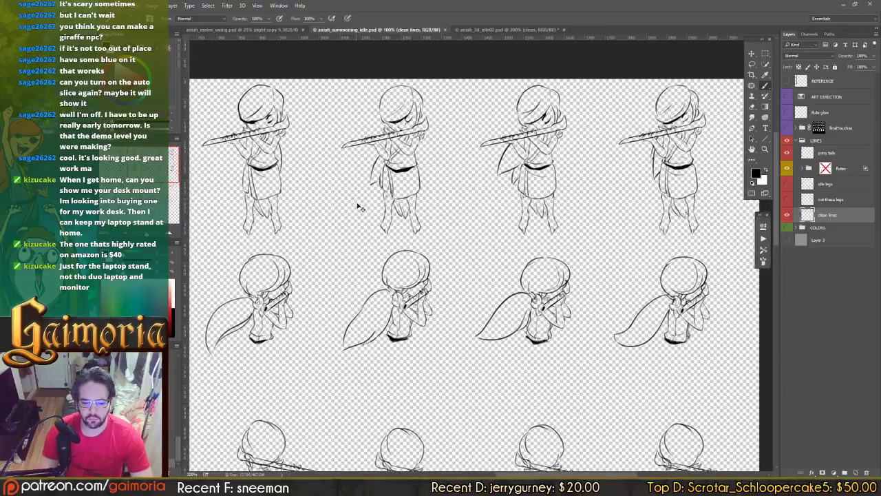
{"action": "key", "text": "ctrl+plus"}
{"action": "left_click", "coordinate": [787, 240]}
{"action": "left_click_drag", "start_coordinate": [371, 174], "coordinate": [462, 213]}
{"action": "mouse_move", "coordinate": [376, 146]}
{"action": "left_mouse_down"}
{"action": "mouse_move", "coordinate": [422, 155]}
{"action": "mouse_move", "coordinate": [411, 159]}
{"action": "left_mouse_up"}
{"action": "key", "text": "ctrl+z"}
{"action": "key", "text": "ctrl+z"}
Step: Go through the top-row frames one by one, checking the legs and feet and touching up their lines
{"action": "left_click_drag", "start_coordinate": [448, 159], "coordinate": [453, 222]}
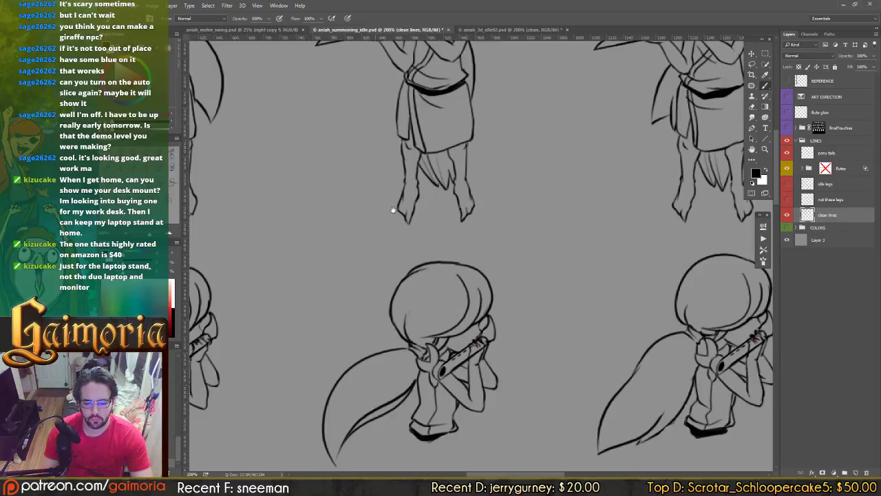
{"action": "left_click_drag", "start_coordinate": [393, 209], "coordinate": [610, 208]}
{"action": "left_click_drag", "start_coordinate": [281, 179], "coordinate": [588, 176]}
{"action": "key", "text": "e"}
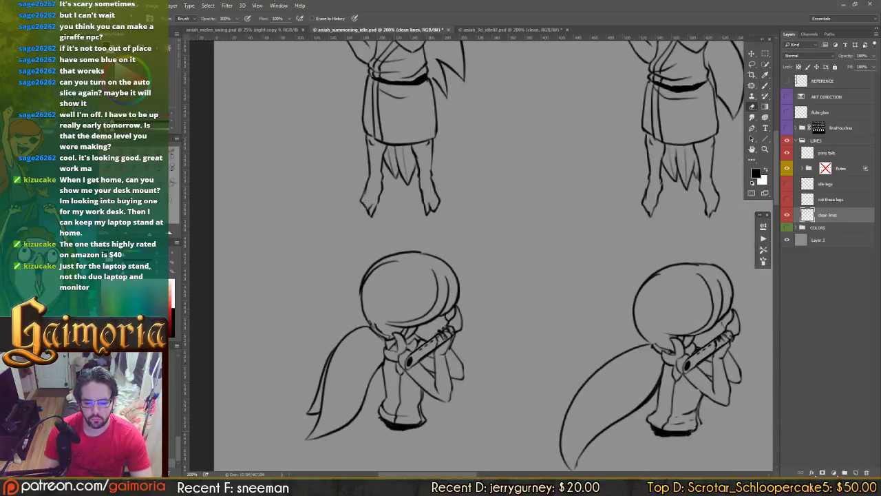
{"action": "key", "text": "b"}
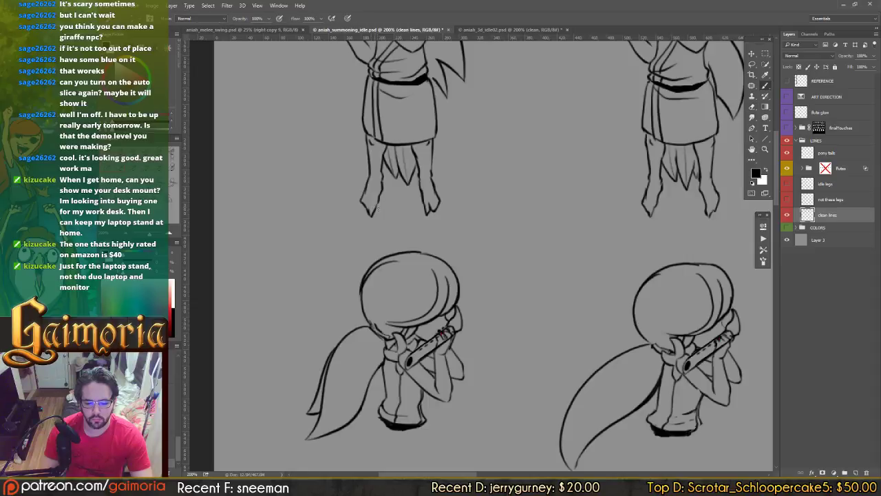
{"action": "left_click_drag", "start_coordinate": [448, 204], "coordinate": [322, 190]}
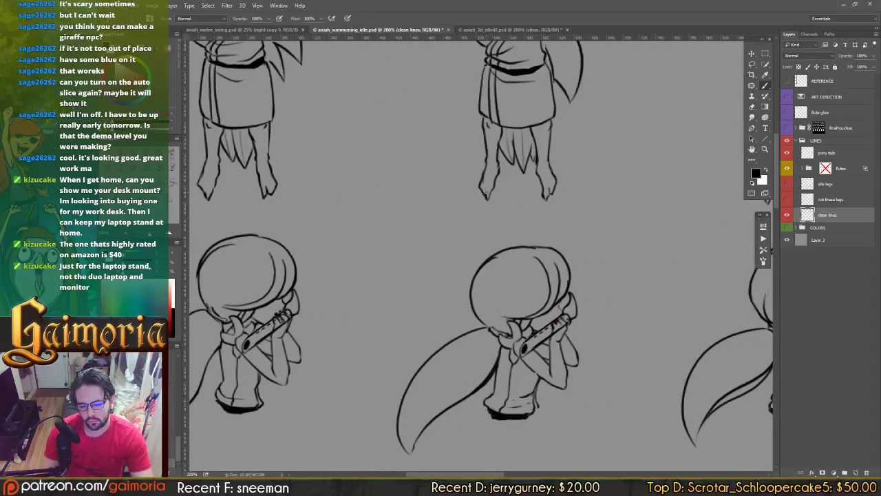
{"action": "left_click_drag", "start_coordinate": [549, 207], "coordinate": [165, 212]}
{"action": "mouse_move", "coordinate": [399, 194]}
{"action": "left_mouse_down"}
{"action": "mouse_move", "coordinate": [390, 181]}
{"action": "mouse_move", "coordinate": [203, 237]}
{"action": "left_mouse_up"}
{"action": "left_click_drag", "start_coordinate": [357, 209], "coordinate": [200, 189]}
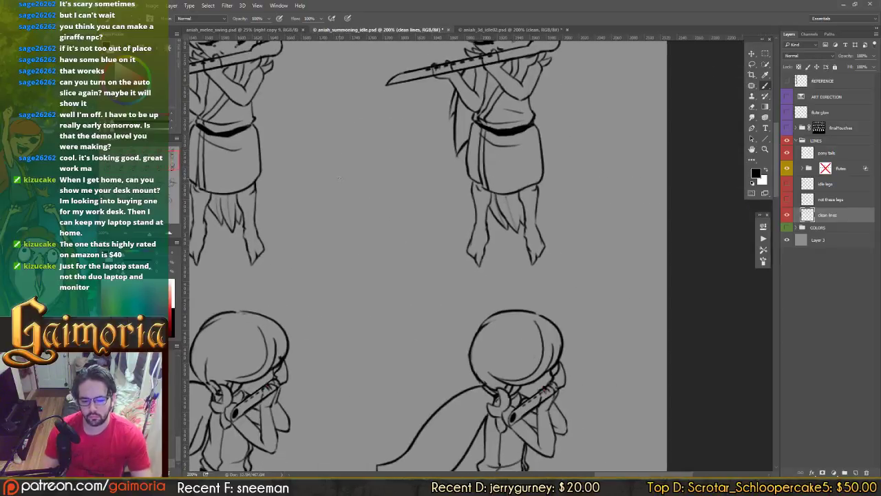
Step: Hide the Layer 3 background, save the document and overwrite aniah_summoning_idle.png with a new PNG copy
{"action": "left_click", "coordinate": [786, 240]}
{"action": "key", "text": "ctrl+s"}
{"action": "key", "text": "ctrl+shift+s"}
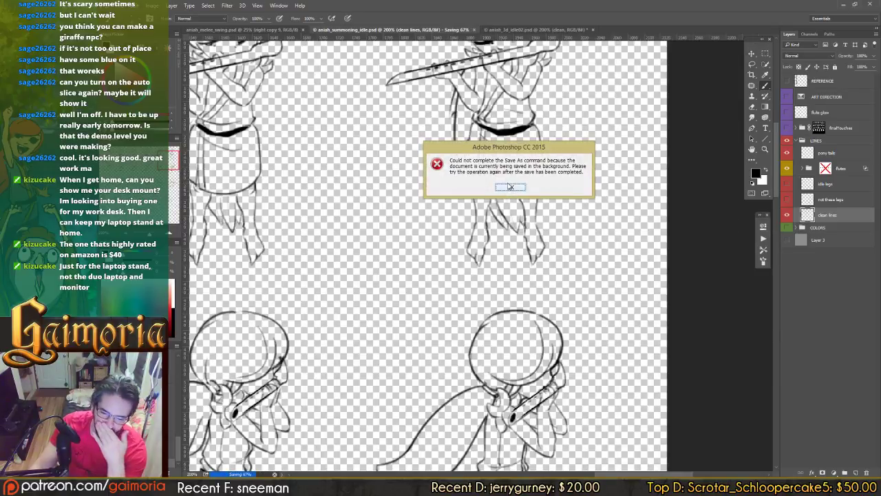
{"action": "left_click", "coordinate": [510, 186]}
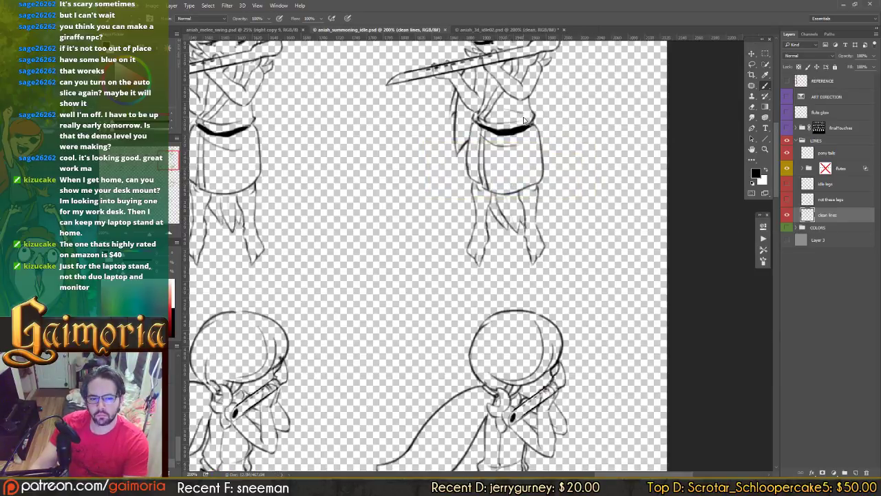
{"action": "key", "text": "ctrl+shift+s"}
{"action": "left_click", "coordinate": [393, 277]}
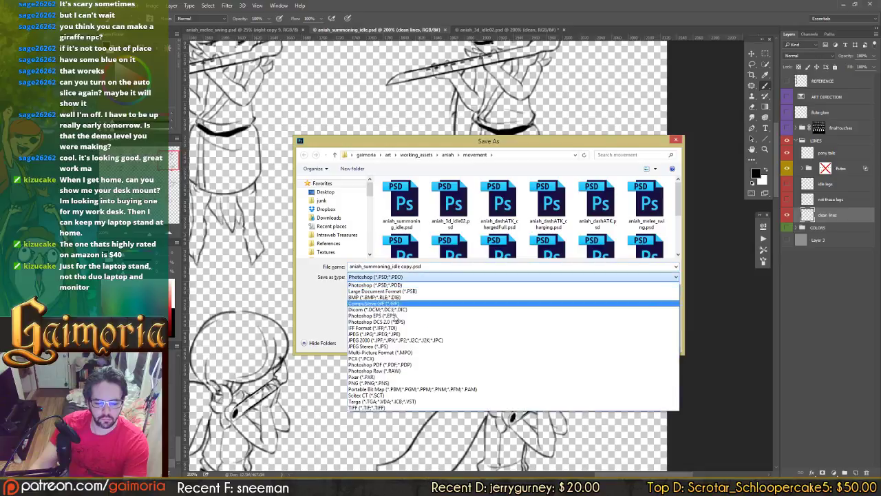
{"action": "left_click", "coordinate": [382, 383]}
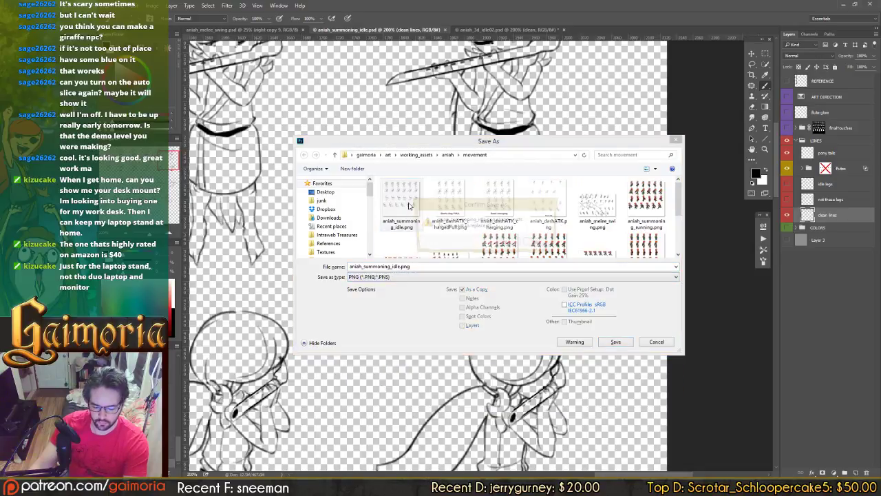
{"action": "key", "text": "Return"}
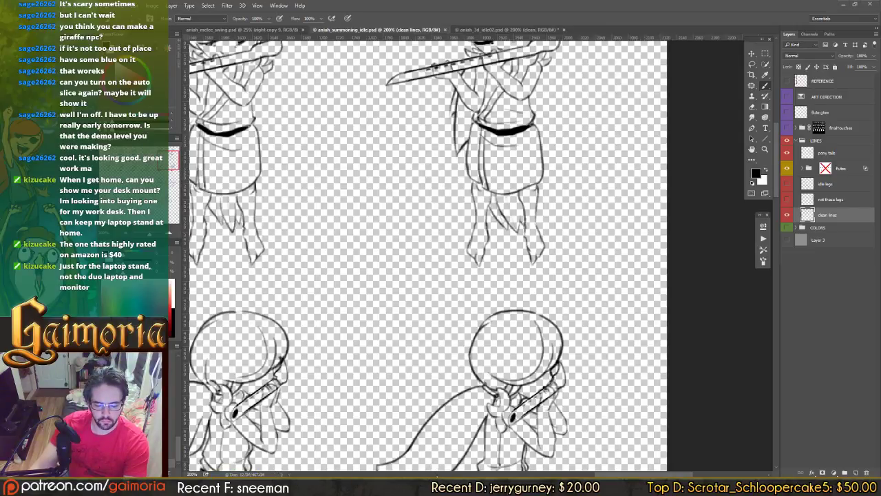
Step: Switch to Unity and examine the playing aniahSummIdleDown clip with the updated sprites up close
{"action": "key", "text": "alt+Tab"}
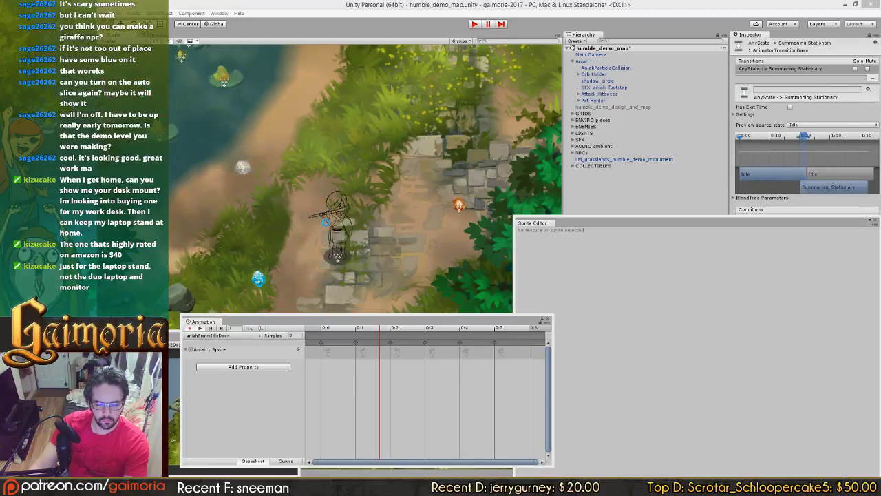
{"action": "key", "text": "comma"}
{"action": "scroll", "coordinate": [336, 256], "scroll_direction": "up", "scroll_amount": 5}
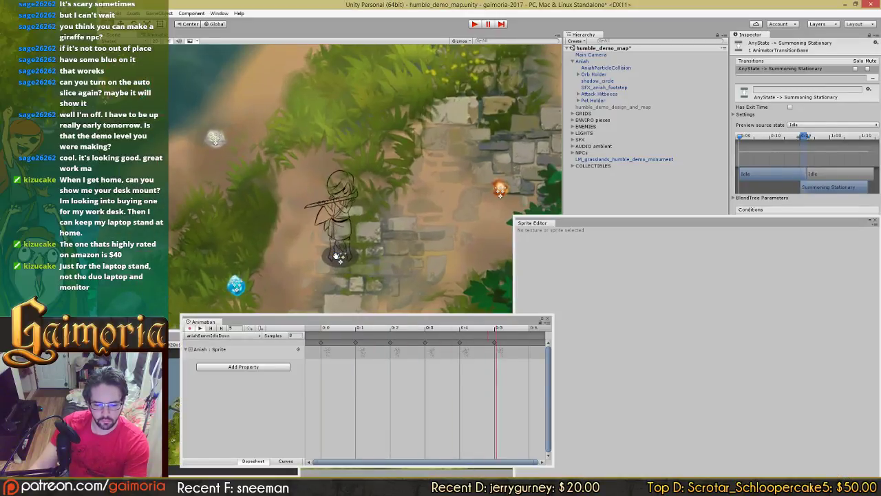
Step: Examine the playing summoning idle animation on the character in the Scene view, both up close and from farther away
{"action": "left_click_drag", "start_coordinate": [336, 256], "coordinate": [338, 208]}
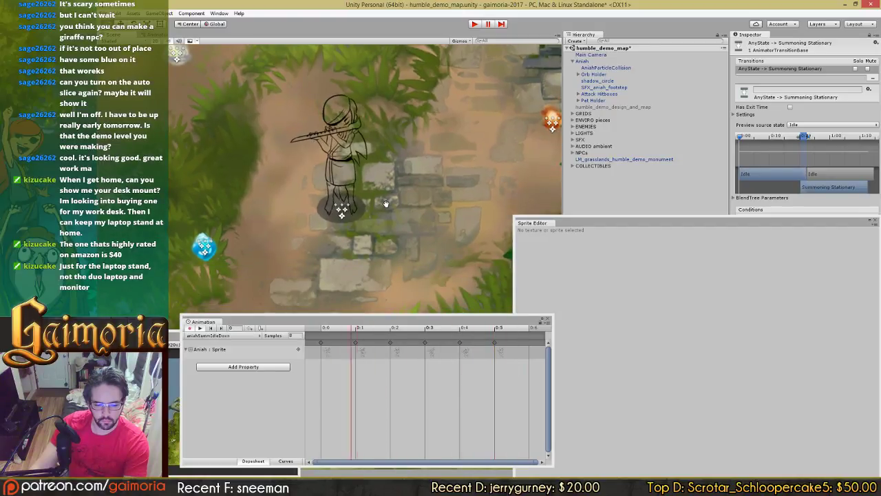
{"action": "scroll", "coordinate": [386, 204], "scroll_direction": "down", "scroll_amount": 6}
{"action": "scroll", "coordinate": [386, 204], "scroll_direction": "up", "scroll_amount": 4}
{"action": "scroll", "coordinate": [386, 204], "scroll_direction": "down", "scroll_amount": 5}
{"action": "scroll", "coordinate": [386, 203], "scroll_direction": "down", "scroll_amount": 3}
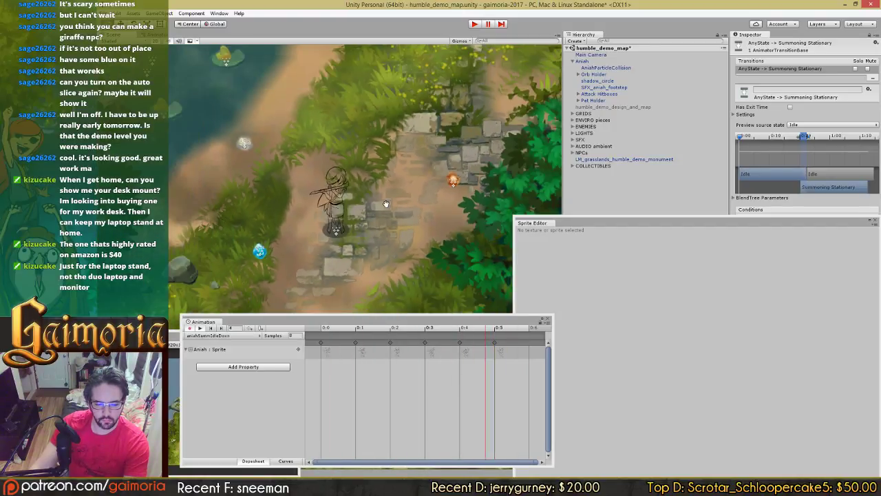
{"action": "scroll", "coordinate": [385, 203], "scroll_direction": "up", "scroll_amount": 1}
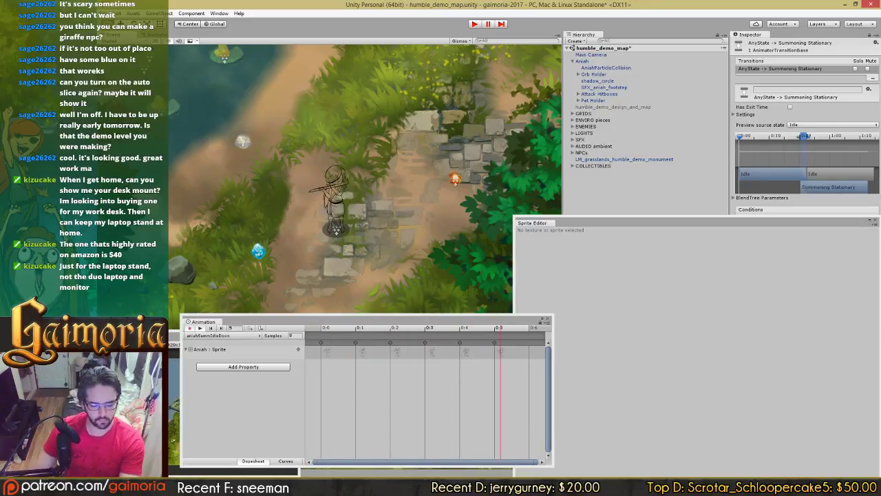
Step: Return to Photoshop, show the grey Layer 3 background and the idle legs sketch behind the second-row frames, and save the document
{"action": "key", "text": "alt+Tab"}
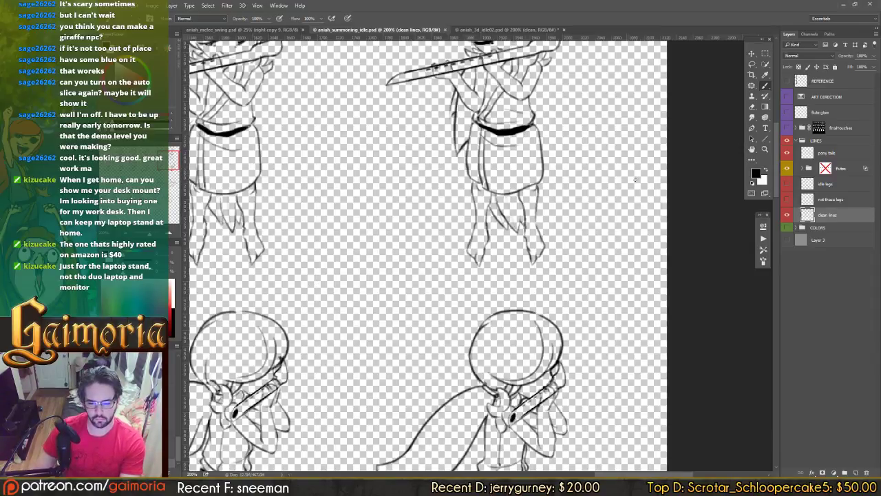
{"action": "left_click_drag", "start_coordinate": [471, 256], "coordinate": [769, 250]}
{"action": "left_click_drag", "start_coordinate": [437, 261], "coordinate": [709, 415]}
{"action": "left_click_drag", "start_coordinate": [358, 419], "coordinate": [547, 232]}
{"action": "left_click_drag", "start_coordinate": [448, 272], "coordinate": [808, 305]}
{"action": "left_click_drag", "start_coordinate": [649, 433], "coordinate": [519, 181]}
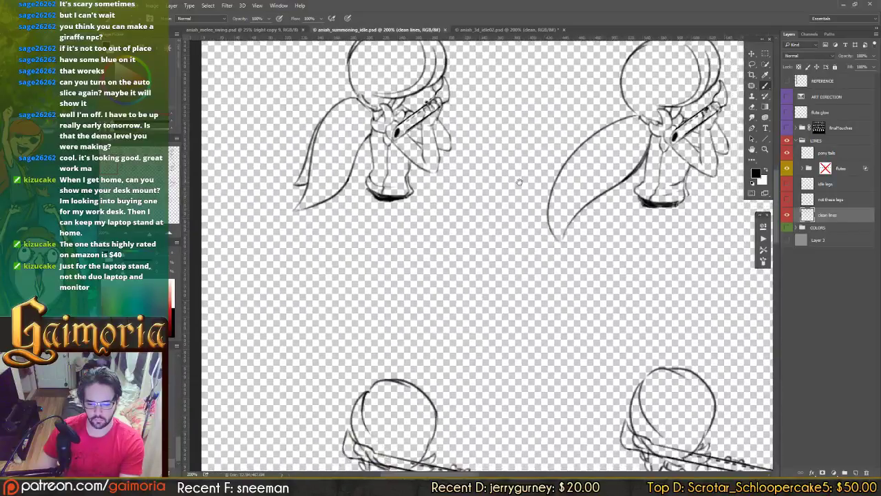
{"action": "left_click", "coordinate": [787, 240]}
{"action": "left_click", "coordinate": [787, 199]}
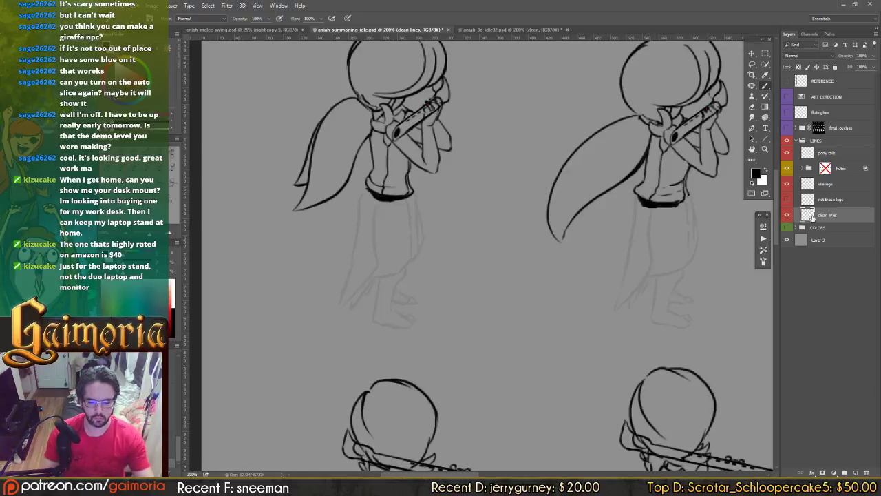
{"action": "key", "text": "ctrl+plus"}
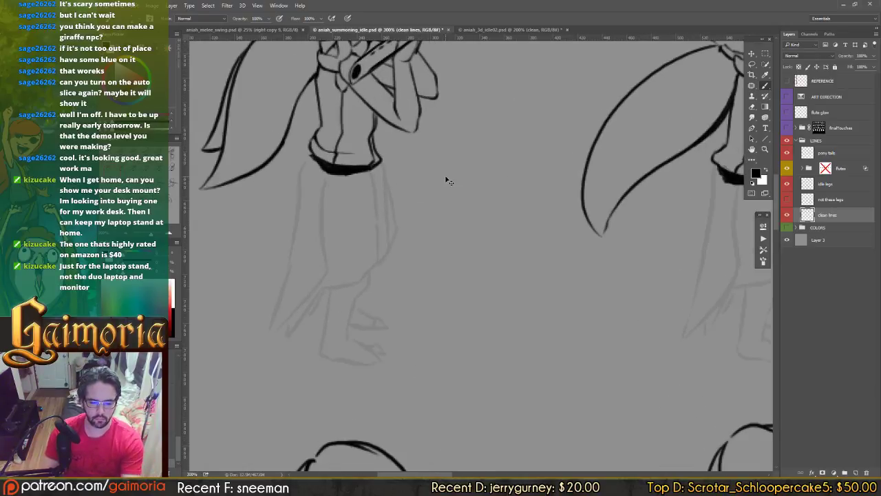
{"action": "key", "text": "ctrl+s"}
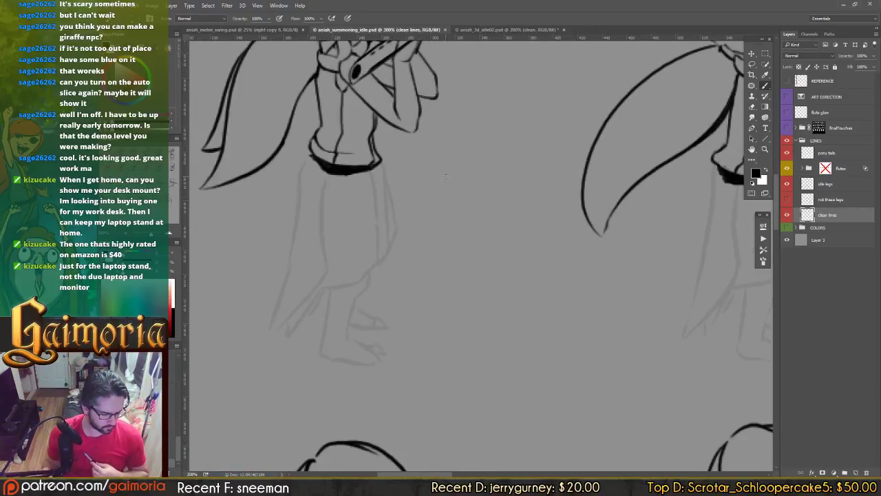
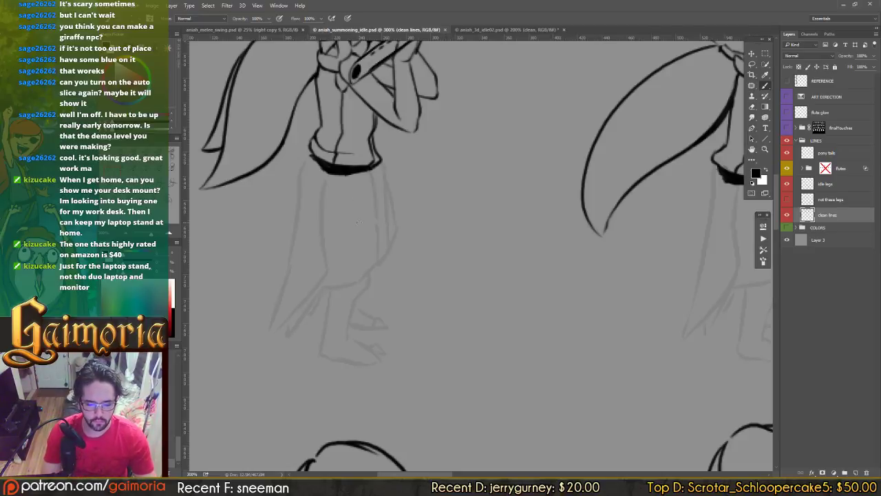
Step: Ink the skirt's double front edge and curved hem on the clean lines layer for the first second-row frame
{"action": "mouse_move", "coordinate": [358, 221]}
{"action": "left_mouse_down"}
{"action": "mouse_move", "coordinate": [349, 232]}
{"action": "mouse_move", "coordinate": [378, 231]}
{"action": "mouse_move", "coordinate": [412, 210]}
{"action": "left_mouse_up"}
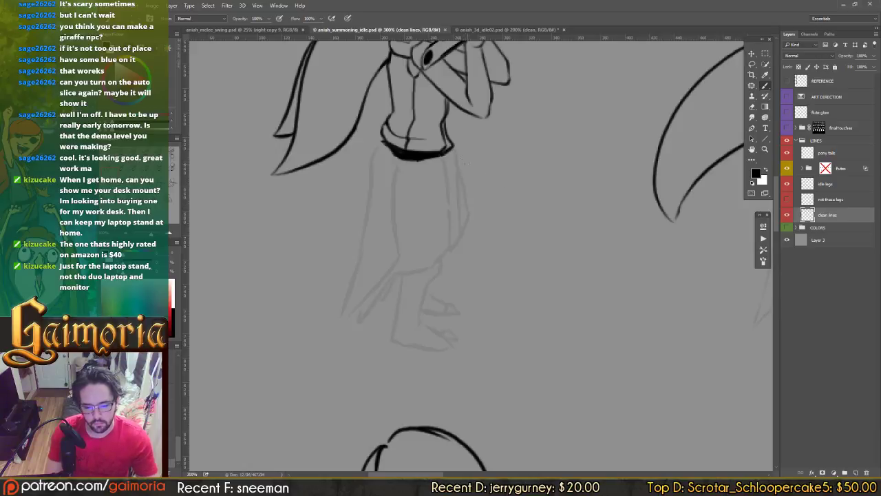
{"action": "left_click_drag", "start_coordinate": [448, 157], "coordinate": [457, 241]}
{"action": "left_click_drag", "start_coordinate": [451, 156], "coordinate": [466, 221]}
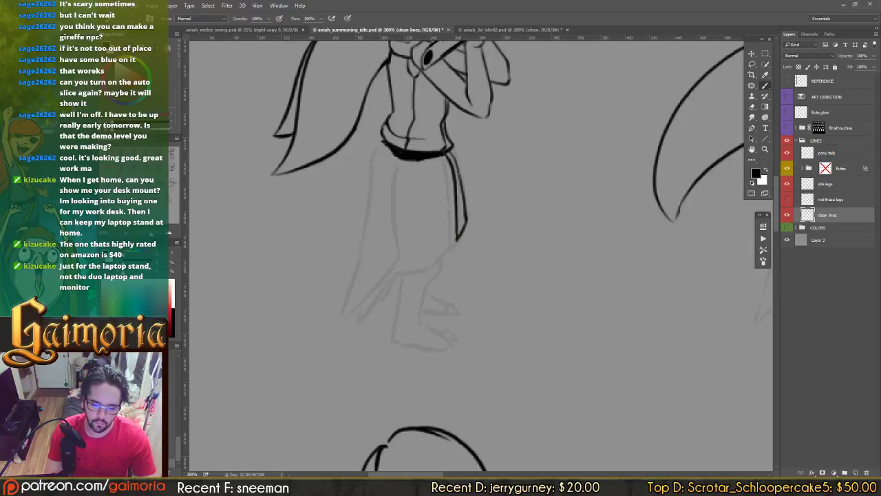
{"action": "left_click_drag", "start_coordinate": [458, 169], "coordinate": [460, 223]}
{"action": "key", "text": "ctrl+z"}
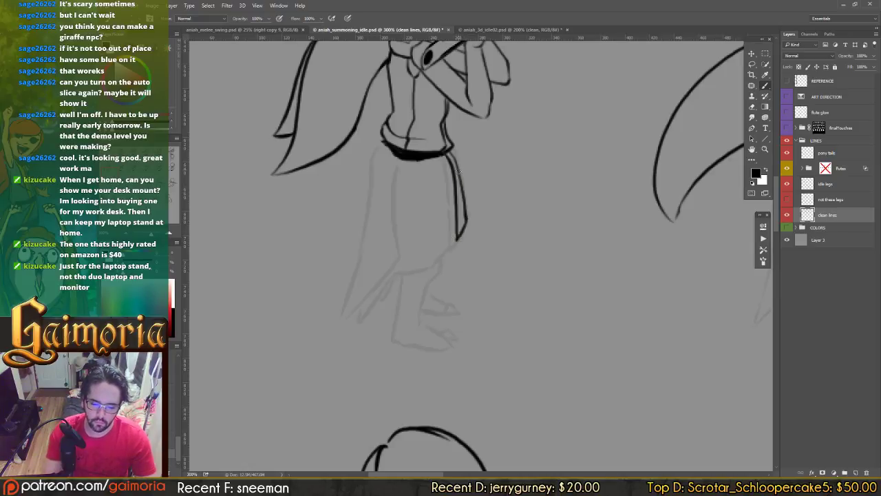
{"action": "mouse_move", "coordinate": [457, 168]}
{"action": "left_mouse_down"}
{"action": "mouse_move", "coordinate": [460, 235]}
{"action": "mouse_move", "coordinate": [443, 256]}
{"action": "mouse_move", "coordinate": [388, 275]}
{"action": "left_mouse_up"}
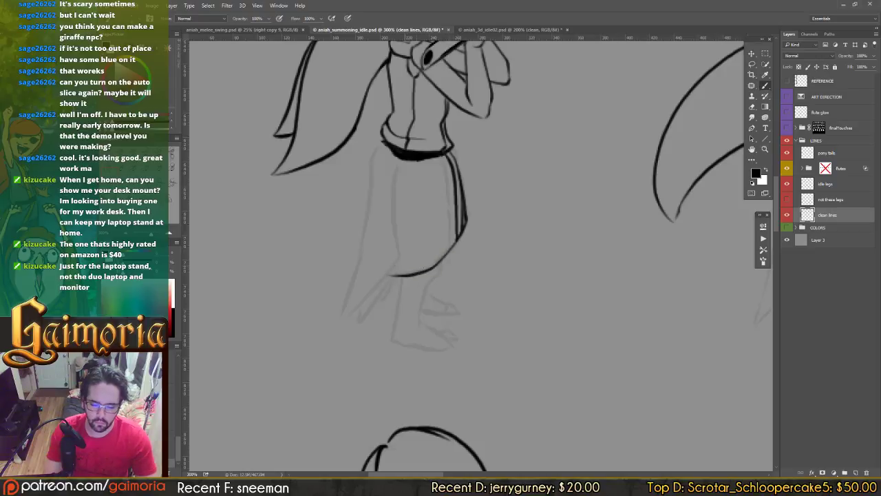
{"action": "key", "text": "ctrl+z"}
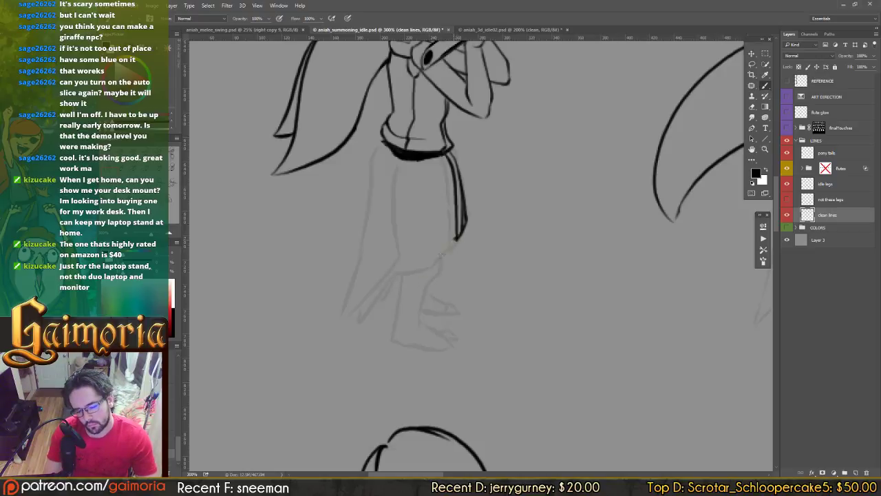
{"action": "left_click_drag", "start_coordinate": [455, 238], "coordinate": [397, 274]}
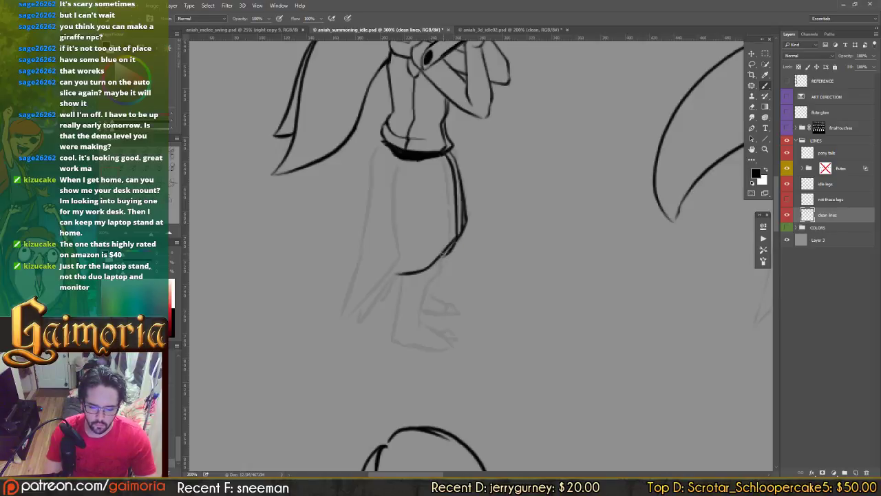
Step: Ink the back and front contours of the near lower leg from the skirt hem down to the heel
{"action": "left_click_drag", "start_coordinate": [441, 265], "coordinate": [395, 331]}
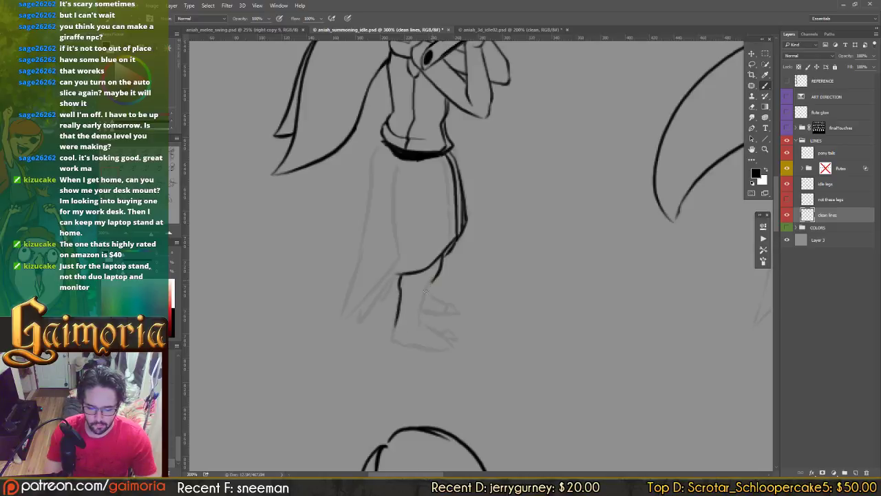
{"action": "left_click_drag", "start_coordinate": [424, 292], "coordinate": [418, 327]}
{"action": "key", "text": "ctrl+z"}
{"action": "left_click_drag", "start_coordinate": [434, 279], "coordinate": [415, 326]}
{"action": "key", "text": "ctrl+z"}
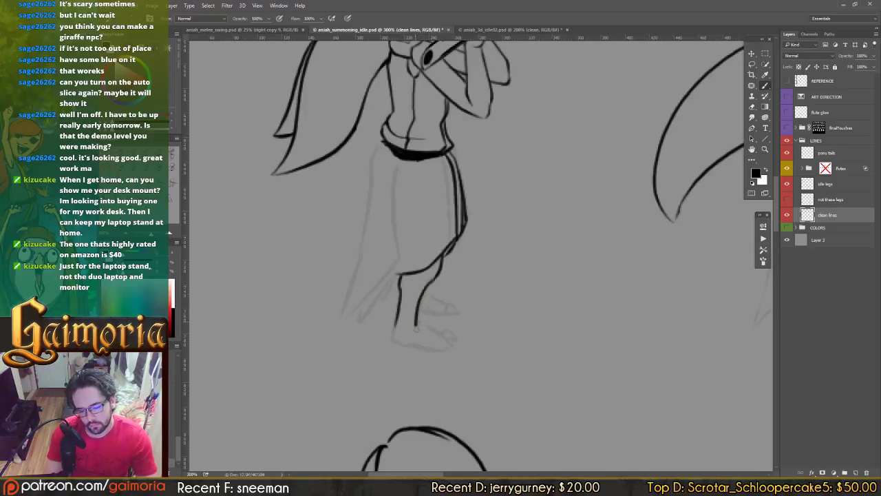
{"action": "key", "text": "ctrl+z"}
{"action": "key", "text": "ctrl+z"}
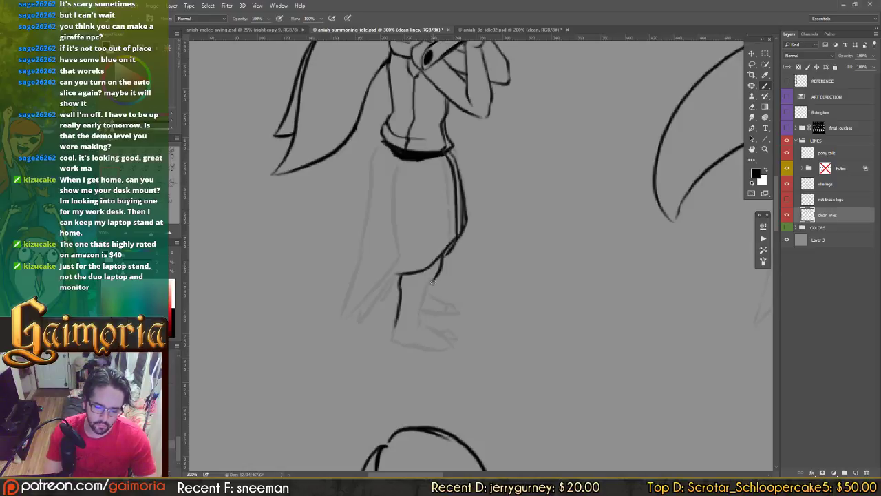
{"action": "mouse_move", "coordinate": [423, 290]}
{"action": "left_mouse_down"}
{"action": "mouse_move", "coordinate": [417, 325]}
{"action": "mouse_move", "coordinate": [396, 318]}
{"action": "mouse_move", "coordinate": [391, 338]}
{"action": "mouse_move", "coordinate": [406, 345]}
{"action": "left_mouse_up"}
Step: Ink the near foot's sole, instep and toes over the idle legs sketch
{"action": "key", "text": "e"}
{"action": "key", "text": "b"}
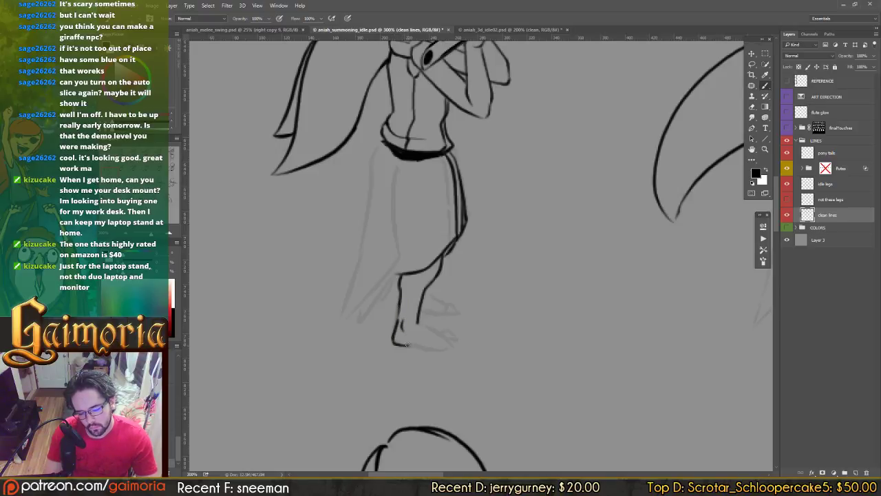
{"action": "key", "text": "ctrl+z"}
{"action": "key", "text": "e"}
{"action": "key", "text": "b"}
{"action": "left_click_drag", "start_coordinate": [429, 349], "coordinate": [473, 349]}
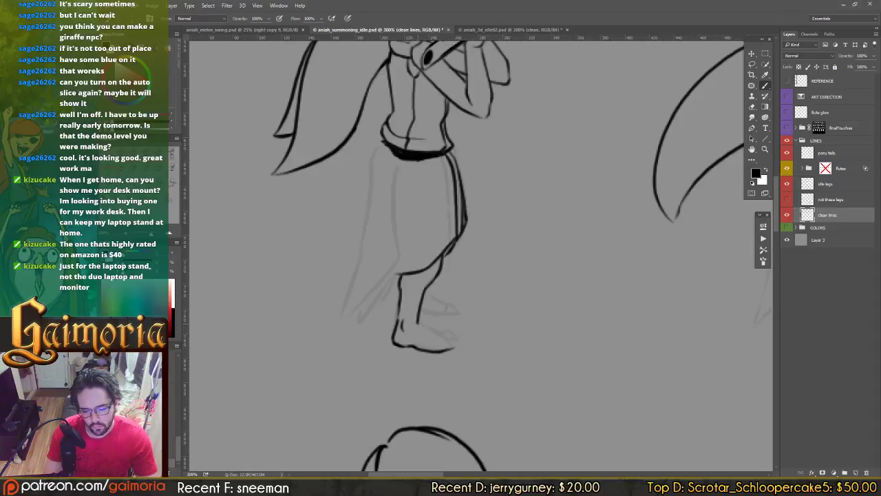
{"action": "mouse_move", "coordinate": [428, 329]}
{"action": "left_mouse_down"}
{"action": "mouse_move", "coordinate": [453, 344]}
{"action": "mouse_move", "coordinate": [450, 335]}
{"action": "left_mouse_up"}
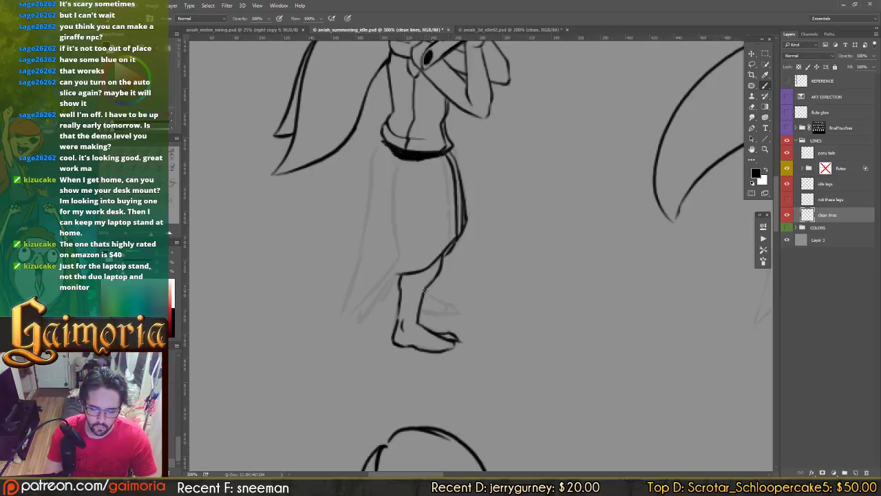
Step: Switch to Spotify, play the track Adventure from Disasterpeace's album FEZ, and return to Photoshop
{"action": "key", "text": "alt+Tab"}
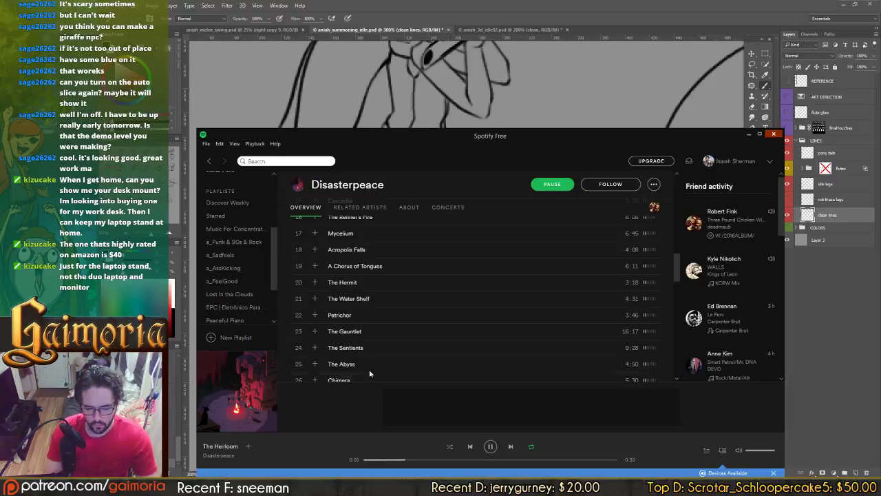
{"action": "left_click", "coordinate": [490, 447]}
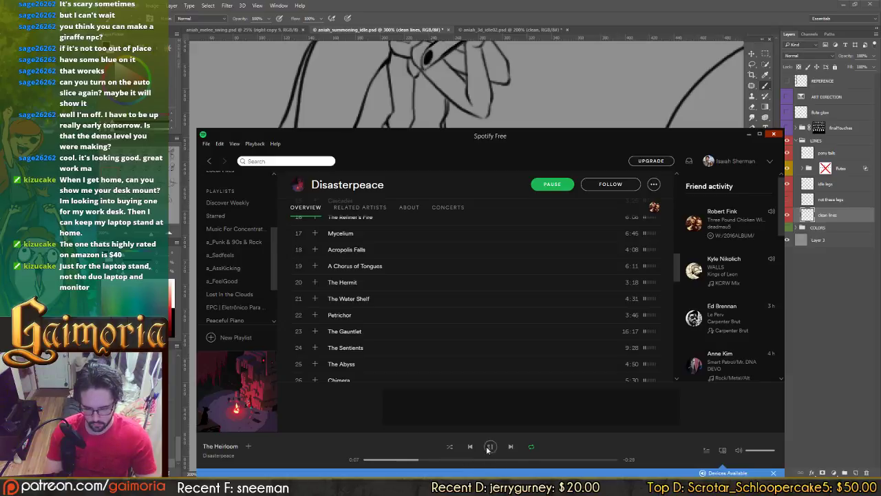
{"action": "left_click_drag", "start_coordinate": [676, 267], "coordinate": [677, 359]}
{"action": "mouse_move", "coordinate": [677, 296]}
{"action": "left_mouse_down"}
{"action": "mouse_move", "coordinate": [677, 277]}
{"action": "mouse_move", "coordinate": [676, 373]}
{"action": "mouse_move", "coordinate": [679, 287]}
{"action": "mouse_move", "coordinate": [679, 305]}
{"action": "left_mouse_up"}
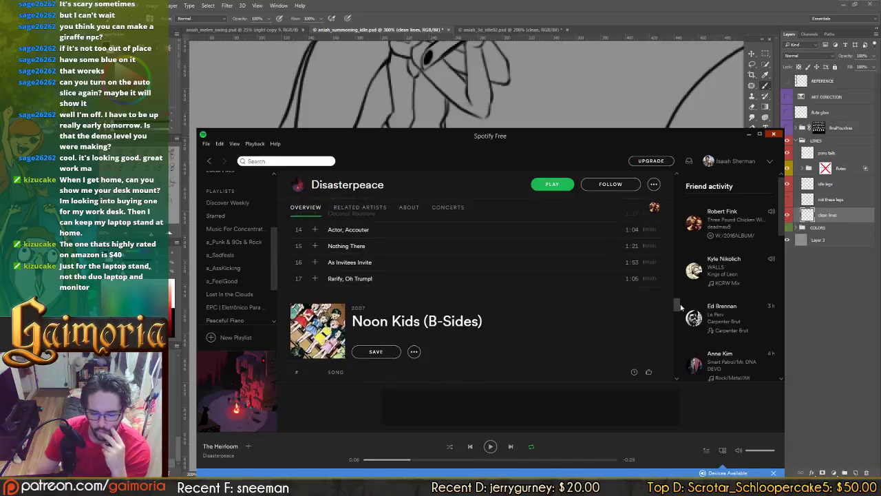
{"action": "left_click", "coordinate": [760, 135]}
{"action": "scroll", "coordinate": [601, 293], "scroll_direction": "down", "scroll_amount": 5}
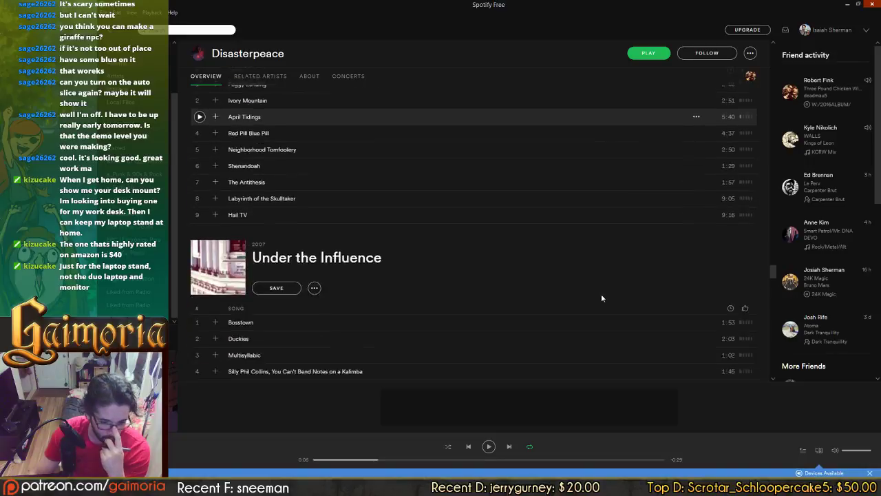
{"action": "scroll", "coordinate": [601, 293], "scroll_direction": "down", "scroll_amount": 7}
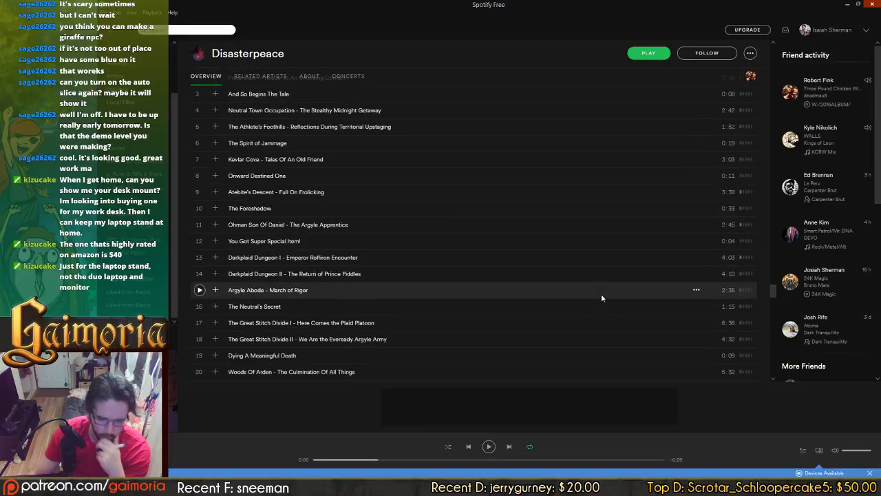
{"action": "left_click_drag", "start_coordinate": [771, 291], "coordinate": [776, 195]}
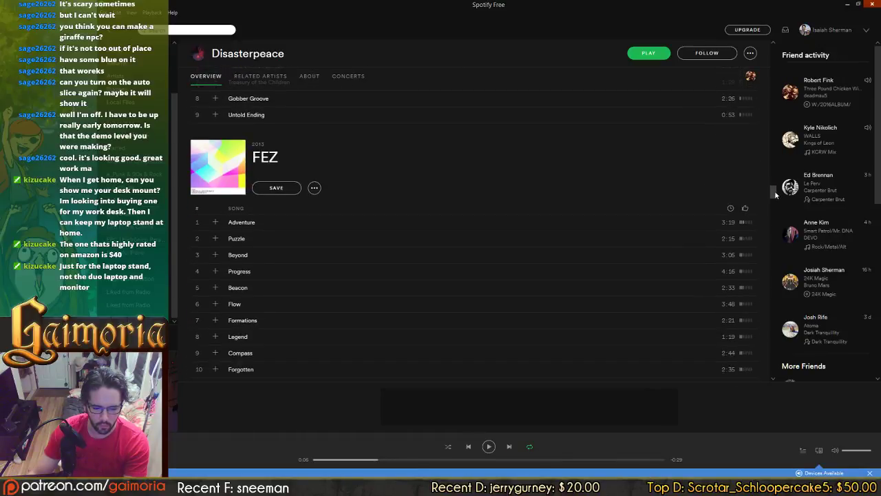
{"action": "double_click", "coordinate": [501, 222]}
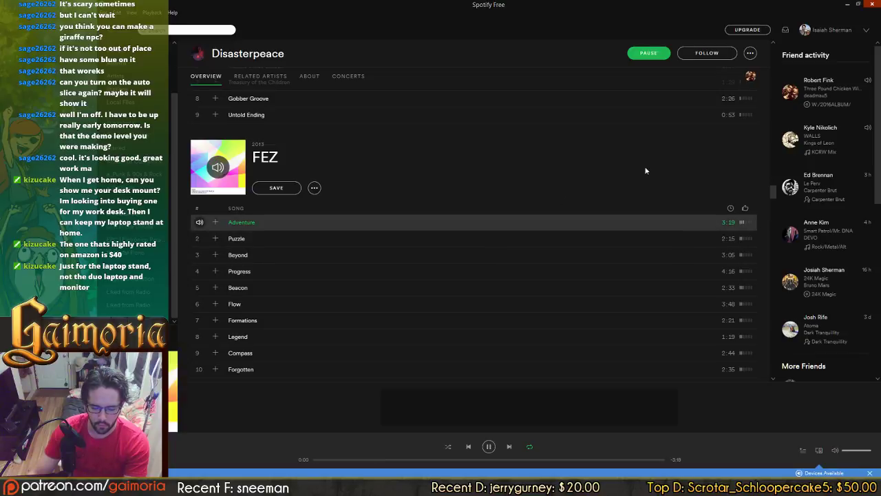
{"action": "left_click", "coordinate": [848, 5]}
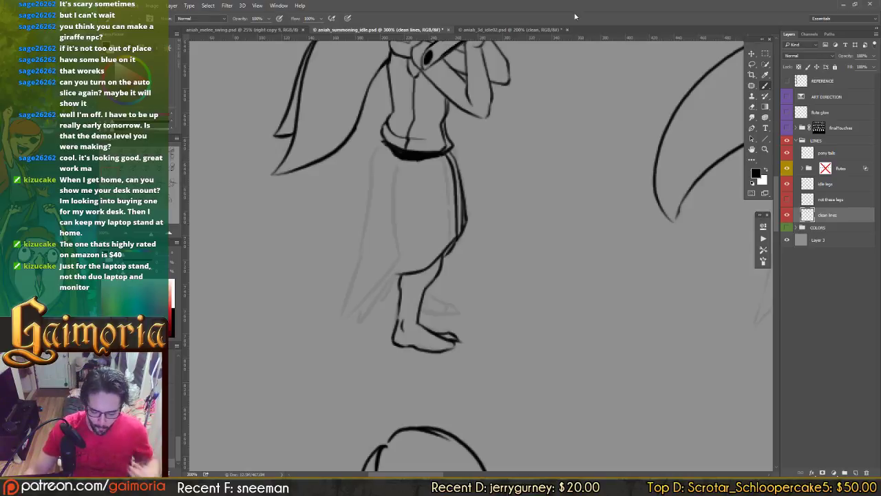
Step: Ink the far foot with its toes behind the near leg in the first second-row frame
{"action": "left_click_drag", "start_coordinate": [357, 273], "coordinate": [374, 235]}
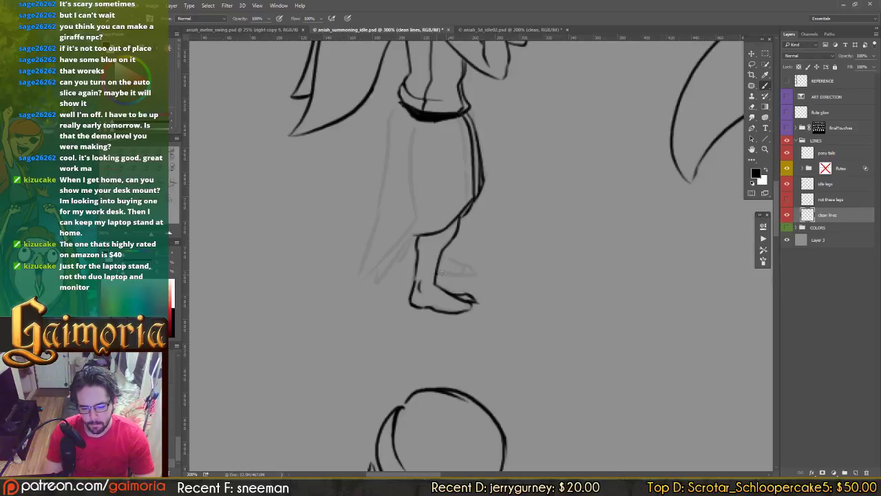
{"action": "left_click_drag", "start_coordinate": [451, 276], "coordinate": [474, 276]}
{"action": "key", "text": "ctrl+z"}
{"action": "mouse_move", "coordinate": [465, 265]}
{"action": "left_mouse_down"}
{"action": "mouse_move", "coordinate": [474, 278]}
{"action": "mouse_move", "coordinate": [466, 269]}
{"action": "left_mouse_up"}
{"action": "key", "text": "ctrl+z"}
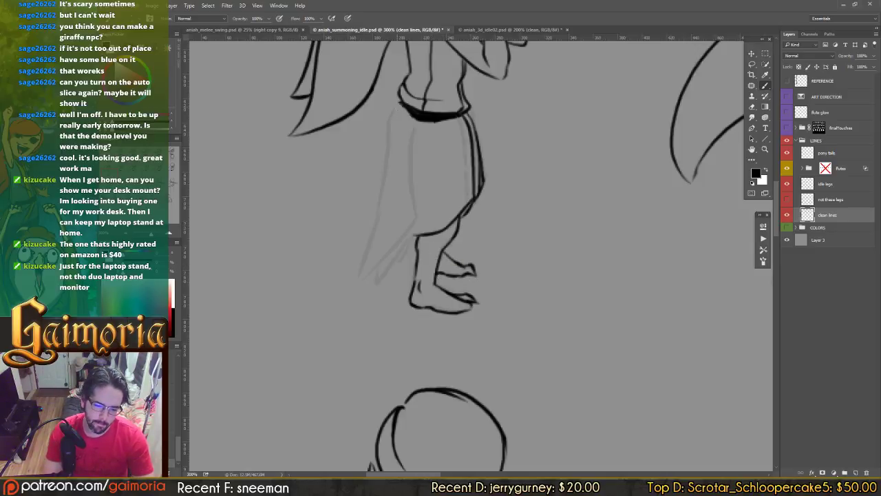
Step: Ink the skirt's outer back edge from the belt down to the tail tip in the first second-row frame
{"action": "left_click_drag", "start_coordinate": [399, 105], "coordinate": [372, 238]}
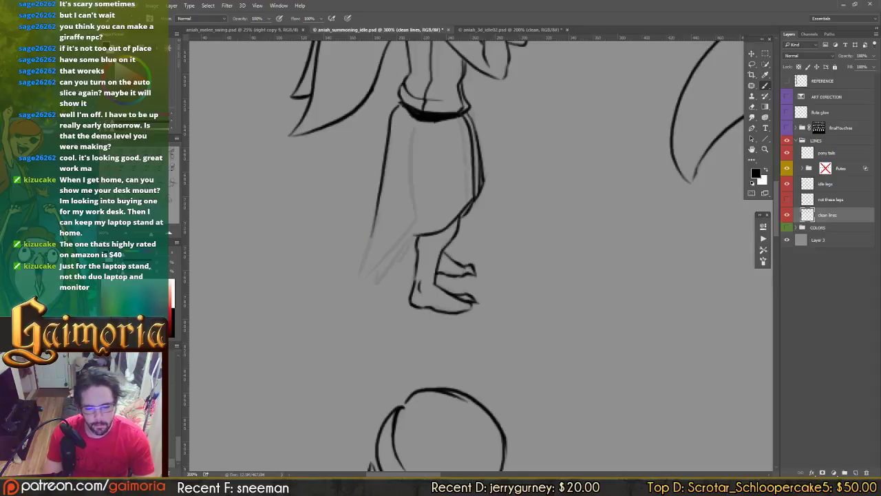
{"action": "key", "text": "ctrl+z"}
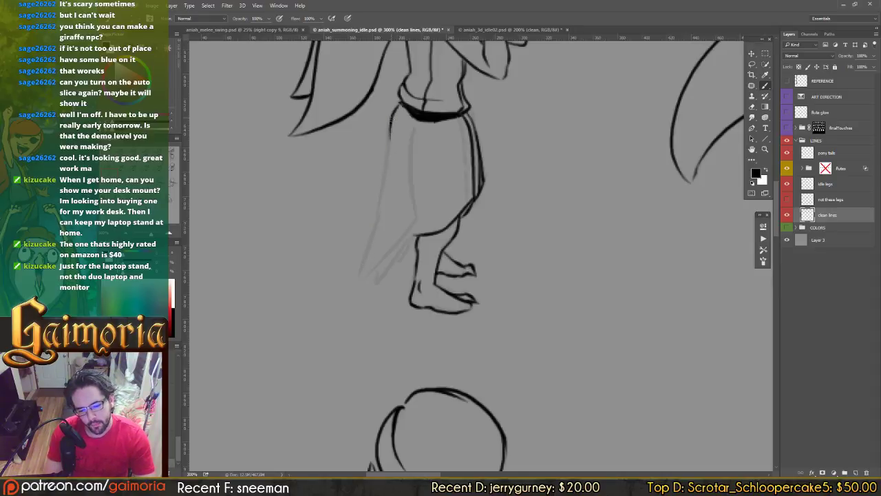
{"action": "left_click_drag", "start_coordinate": [391, 122], "coordinate": [356, 279]}
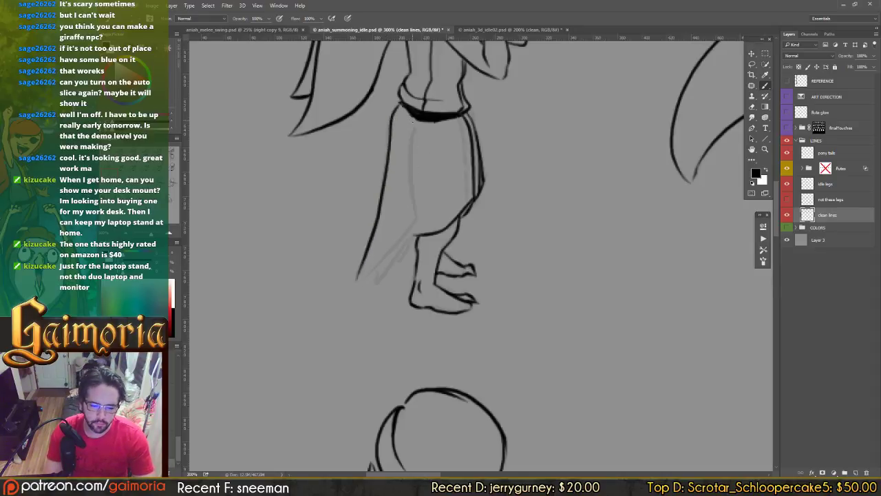
Step: Ink the skirt's inner back panel line from the belt down and the pointed folds of its tail
{"action": "left_click_drag", "start_coordinate": [412, 116], "coordinate": [406, 229]}
{"action": "key", "text": "ctrl+z"}
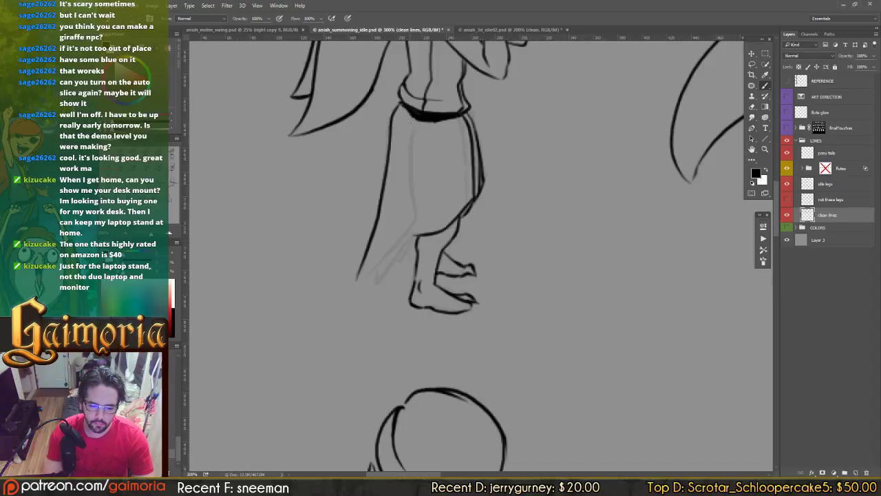
{"action": "left_click_drag", "start_coordinate": [410, 120], "coordinate": [412, 230]}
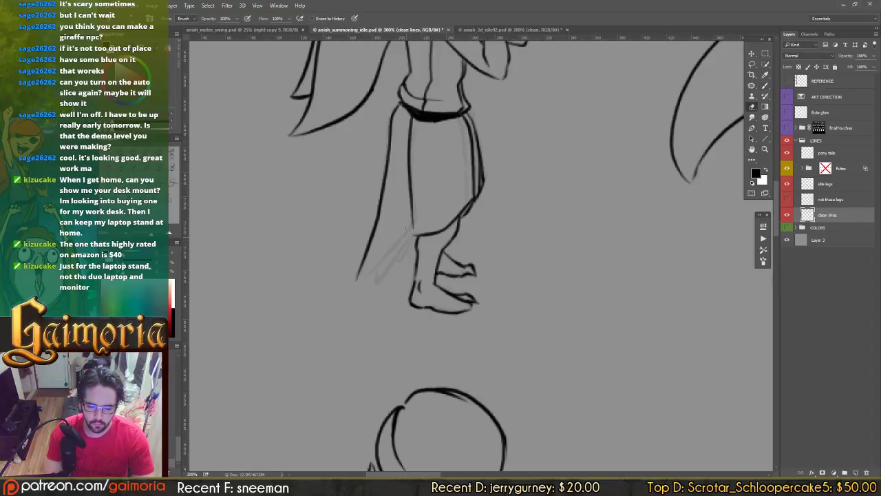
{"action": "key", "text": "ctrl+z"}
{"action": "mouse_move", "coordinate": [411, 190]}
{"action": "left_mouse_down"}
{"action": "mouse_move", "coordinate": [379, 259]}
{"action": "mouse_move", "coordinate": [357, 279]}
{"action": "mouse_move", "coordinate": [368, 269]}
{"action": "mouse_move", "coordinate": [373, 284]}
{"action": "left_mouse_up"}
{"action": "left_click_drag", "start_coordinate": [400, 245], "coordinate": [375, 279]}
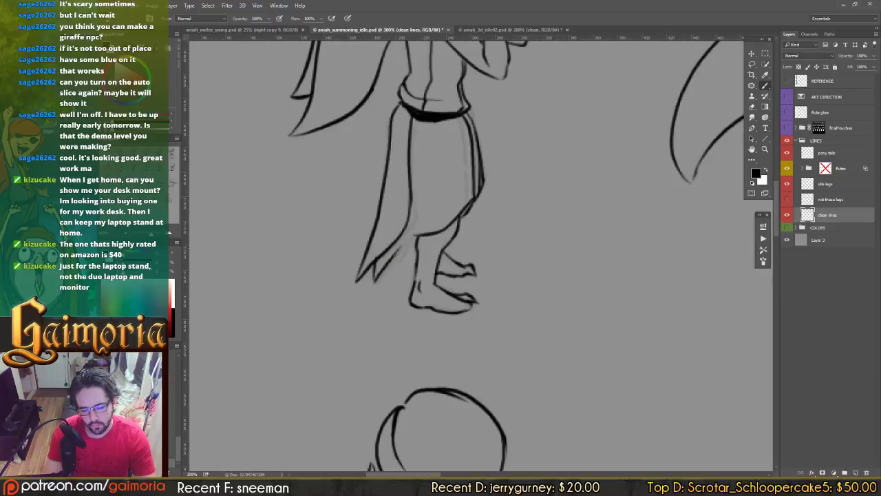
{"action": "mouse_move", "coordinate": [408, 231]}
{"action": "left_mouse_down"}
{"action": "mouse_move", "coordinate": [397, 251]}
{"action": "mouse_move", "coordinate": [421, 235]}
{"action": "mouse_move", "coordinate": [398, 261]}
{"action": "mouse_move", "coordinate": [407, 236]}
{"action": "left_mouse_up"}
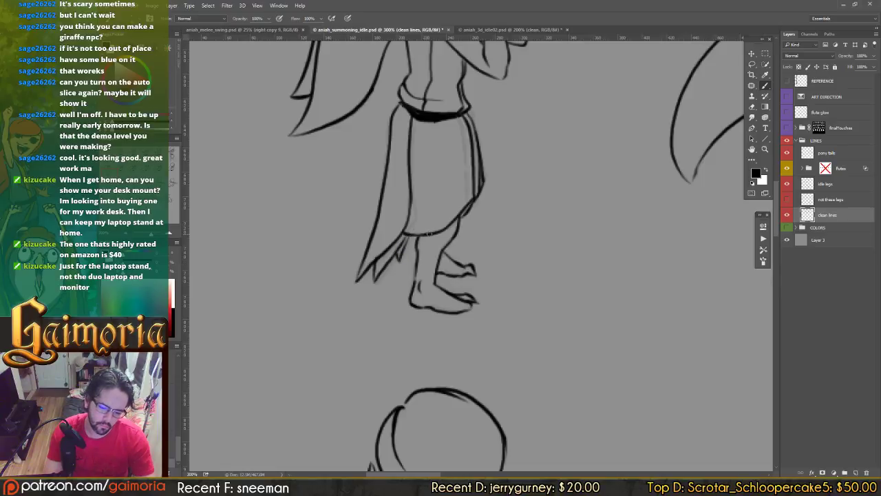
Step: Erase and redraw the torso's back contour between the ponytail and the belt in the first second-row frame
{"action": "mouse_move", "coordinate": [573, 169]}
{"action": "left_mouse_down"}
{"action": "mouse_move", "coordinate": [430, 276]}
{"action": "mouse_move", "coordinate": [518, 246]}
{"action": "left_mouse_up"}
{"action": "key", "text": "e"}
{"action": "left_click_drag", "start_coordinate": [351, 153], "coordinate": [349, 157]}
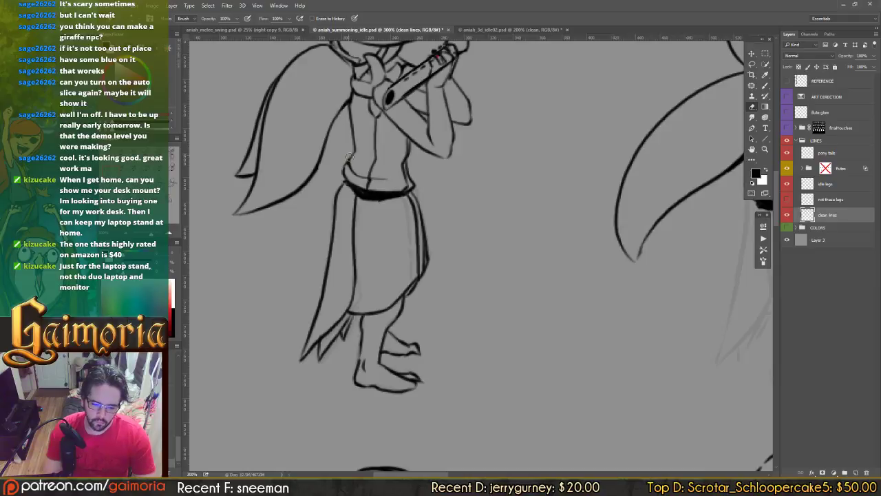
{"action": "key", "text": "b"}
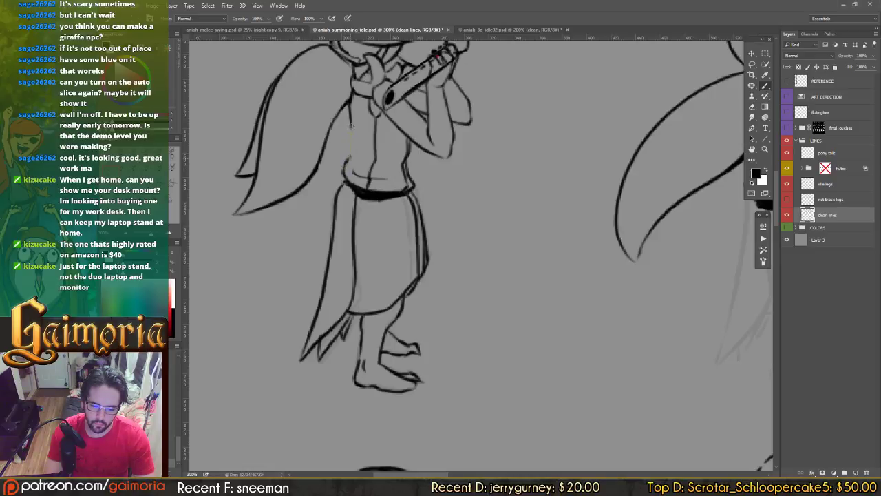
{"action": "left_click_drag", "start_coordinate": [351, 125], "coordinate": [345, 170]}
{"action": "key", "text": "e"}
{"action": "key", "text": "b"}
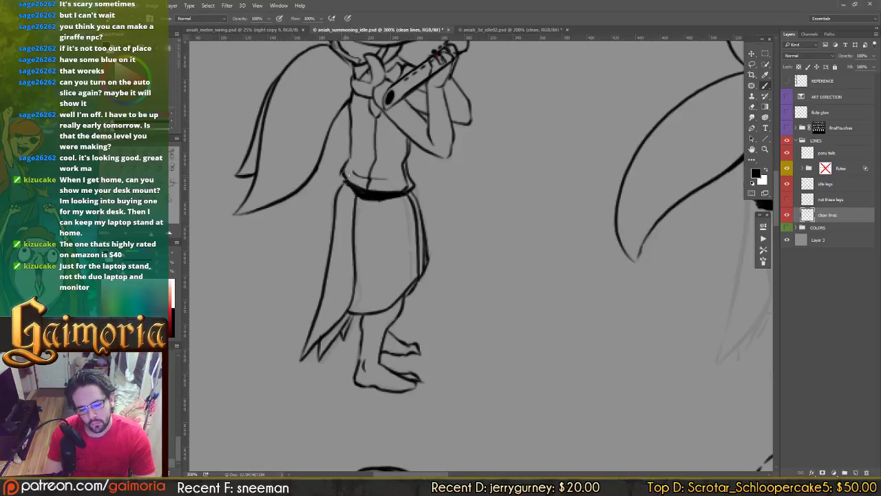
{"action": "key", "text": "e"}
{"action": "key", "text": "b"}
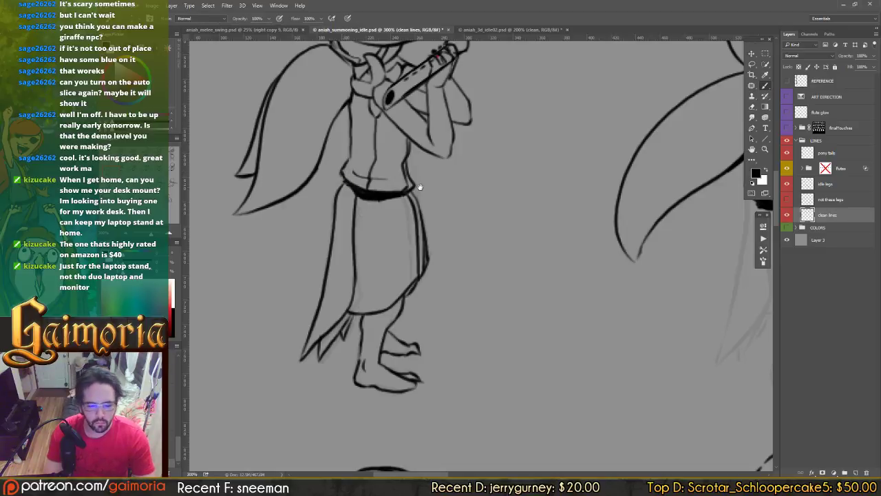
Step: Rework the shirt's back contour just above the belt in the second second-row frame
{"action": "left_click_drag", "start_coordinate": [417, 186], "coordinate": [380, 200]}
{"action": "scroll", "coordinate": [380, 200], "scroll_direction": "right", "scroll_amount": 5}
{"action": "key", "text": "e"}
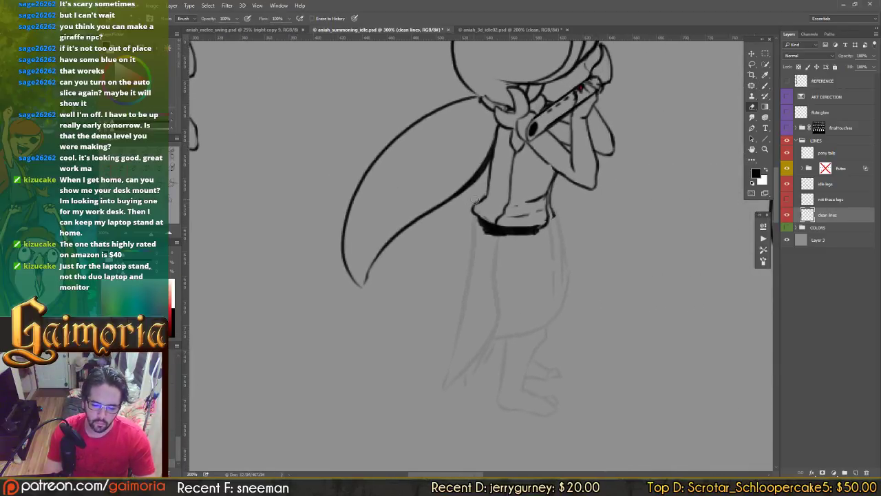
{"action": "mouse_move", "coordinate": [476, 202]}
{"action": "left_mouse_down"}
{"action": "mouse_move", "coordinate": [473, 214]}
{"action": "mouse_move", "coordinate": [488, 190]}
{"action": "left_mouse_up"}
{"action": "key", "text": "b"}
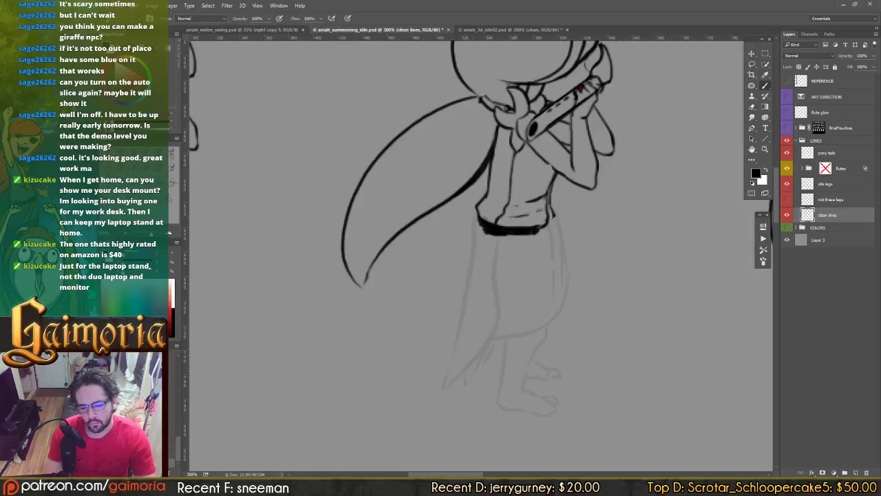
Step: Clean up the shirt's hem lines and trim the belt's thick underside in the second second-row frame
{"action": "key", "text": "e"}
{"action": "mouse_move", "coordinate": [508, 218]}
{"action": "left_mouse_down"}
{"action": "mouse_move", "coordinate": [530, 215]}
{"action": "mouse_move", "coordinate": [521, 204]}
{"action": "left_mouse_up"}
{"action": "mouse_move", "coordinate": [542, 199]}
{"action": "left_mouse_down"}
{"action": "mouse_move", "coordinate": [521, 213]}
{"action": "mouse_move", "coordinate": [545, 208]}
{"action": "left_mouse_up"}
{"action": "key", "text": "b"}
{"action": "key", "text": "ctrl+z"}
{"action": "key", "text": "ctrl+z"}
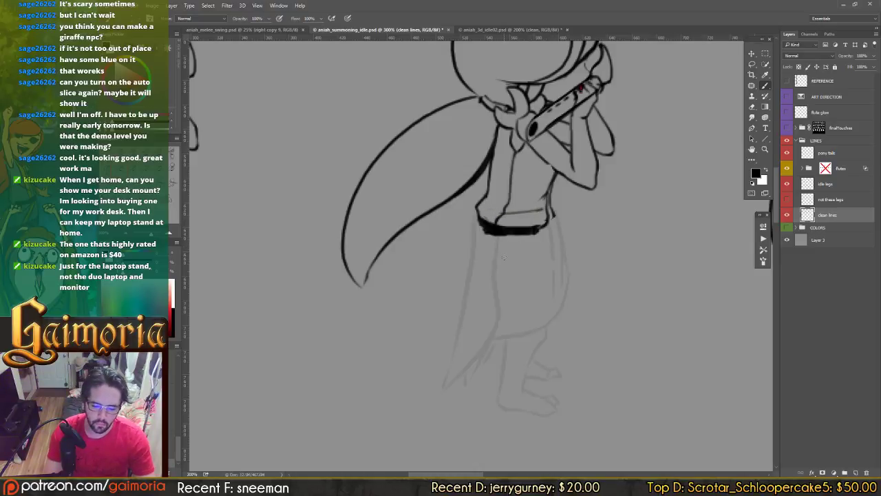
{"action": "key", "text": "e"}
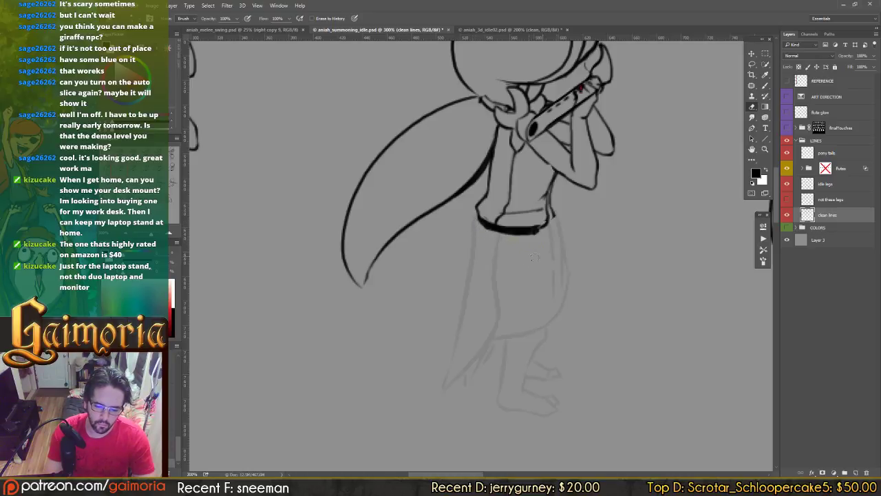
{"action": "key", "text": "b"}
{"action": "mouse_move", "coordinate": [527, 228]}
{"action": "left_mouse_down"}
{"action": "mouse_move", "coordinate": [600, 226]}
{"action": "mouse_move", "coordinate": [489, 232]}
{"action": "mouse_move", "coordinate": [463, 201]}
{"action": "mouse_move", "coordinate": [469, 299]}
{"action": "left_mouse_up"}
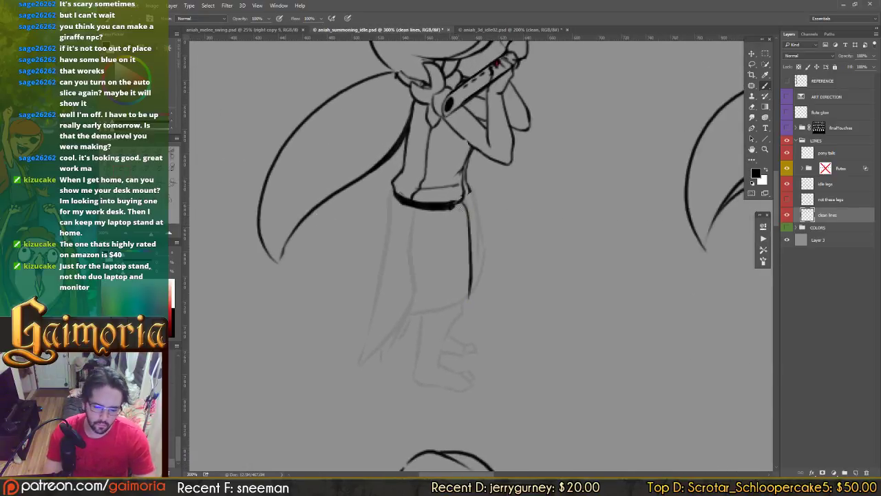
{"action": "key", "text": "ctrl+z"}
{"action": "left_click_drag", "start_coordinate": [460, 201], "coordinate": [471, 303]}
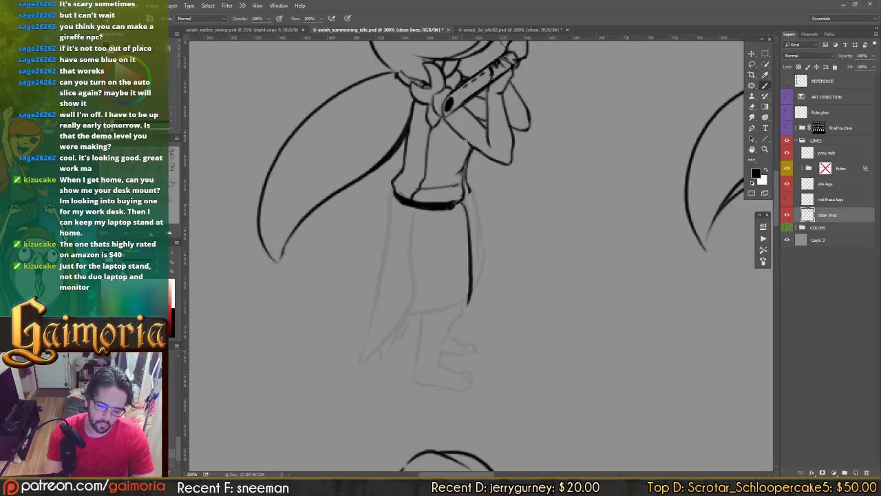
{"action": "key", "text": "ctrl+z"}
{"action": "left_click_drag", "start_coordinate": [463, 204], "coordinate": [475, 296]}
{"action": "key", "text": "ctrl+z"}
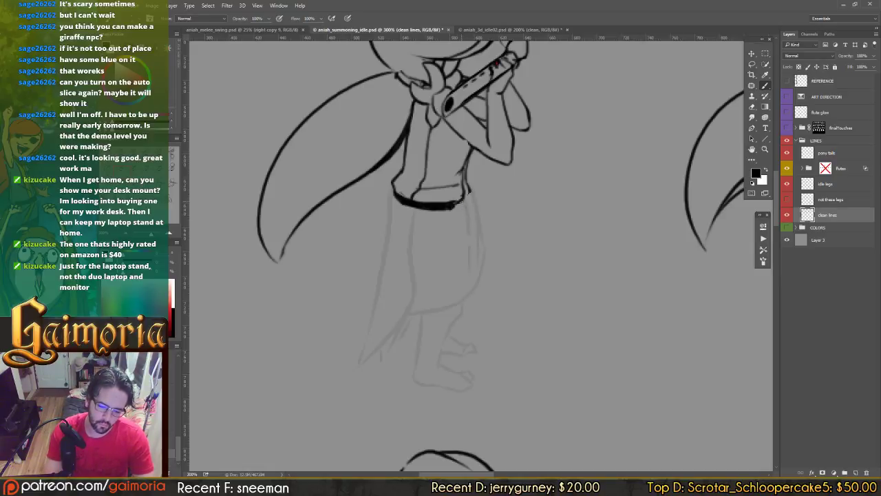
{"action": "left_click_drag", "start_coordinate": [462, 201], "coordinate": [476, 278]}
{"action": "key", "text": "ctrl+z"}
Step: Ink the skirt's front edge as a double line from the belt down towards the hem
{"action": "mouse_move", "coordinate": [466, 196]}
{"action": "left_mouse_down"}
{"action": "mouse_move", "coordinate": [481, 274]}
{"action": "mouse_move", "coordinate": [473, 294]}
{"action": "left_mouse_up"}
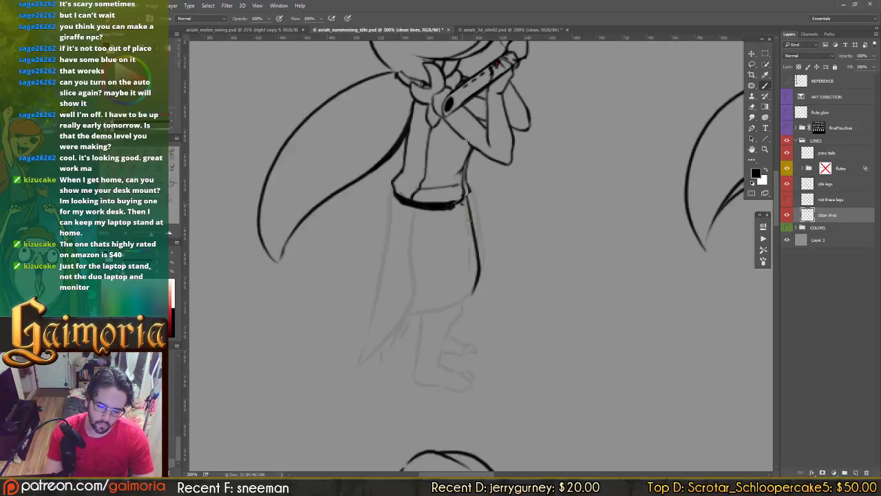
{"action": "left_click_drag", "start_coordinate": [463, 204], "coordinate": [475, 264]}
{"action": "left_click_drag", "start_coordinate": [460, 200], "coordinate": [473, 294]}
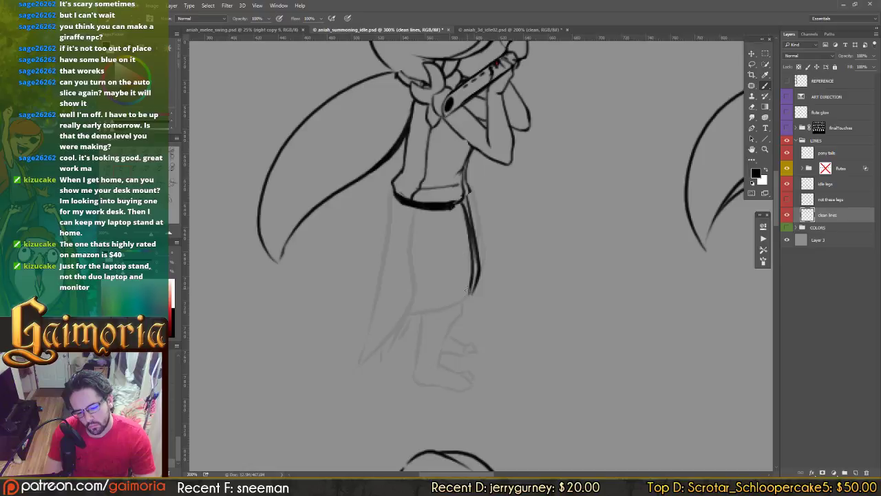
Step: Ink the skirt's curved hem, the back of the near lower leg and the short front line below the hem
{"action": "key", "text": "e"}
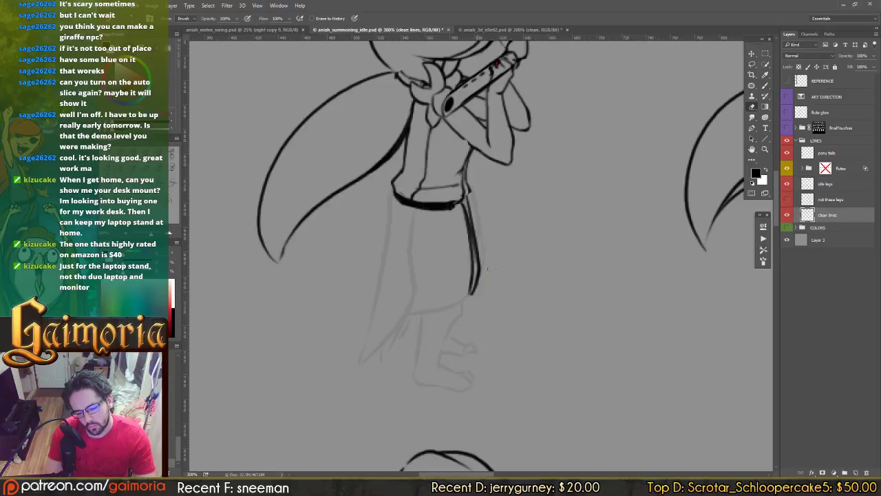
{"action": "mouse_move", "coordinate": [477, 285]}
{"action": "left_mouse_down"}
{"action": "mouse_move", "coordinate": [457, 307]}
{"action": "mouse_move", "coordinate": [406, 315]}
{"action": "mouse_move", "coordinate": [422, 333]}
{"action": "mouse_move", "coordinate": [417, 370]}
{"action": "left_mouse_up"}
{"action": "key", "text": "b"}
{"action": "left_click_drag", "start_coordinate": [459, 307], "coordinate": [460, 325]}
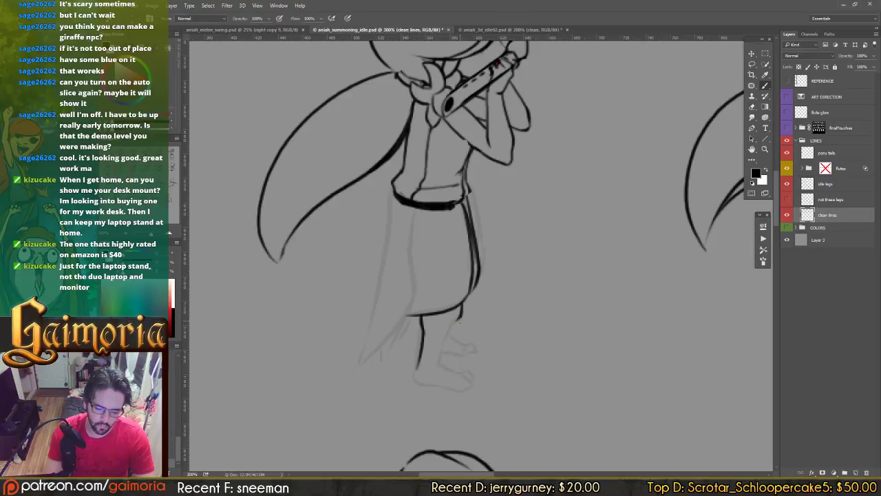
{"action": "left_click_drag", "start_coordinate": [457, 320], "coordinate": [437, 367]}
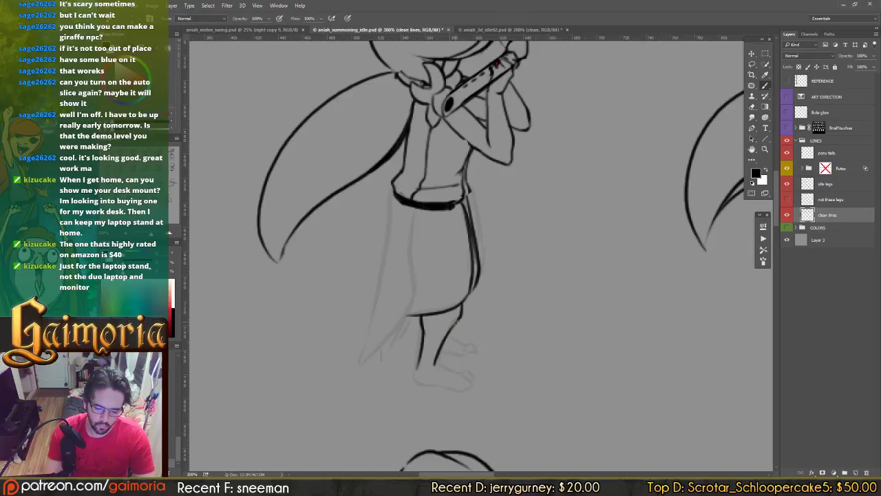
{"action": "key", "text": "ctrl+z"}
{"action": "left_click_drag", "start_coordinate": [459, 320], "coordinate": [437, 369]}
{"action": "key", "text": "ctrl+z"}
{"action": "key", "text": "ctrl+z"}
{"action": "left_click_drag", "start_coordinate": [454, 321], "coordinate": [440, 366]}
{"action": "key", "text": "ctrl+z"}
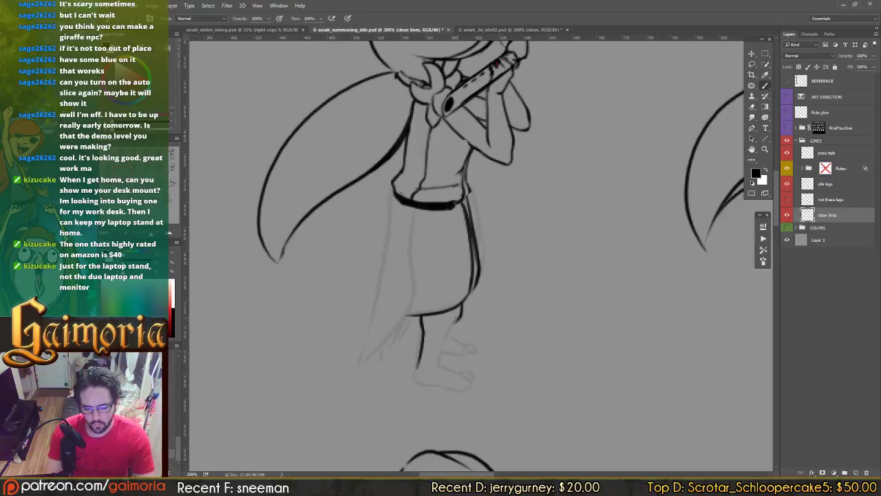
Step: Ink the near leg's shin, rework its back contour down to the heel, and draw the instep
{"action": "mouse_move", "coordinate": [453, 322]}
{"action": "left_mouse_down"}
{"action": "mouse_move", "coordinate": [439, 367]}
{"action": "mouse_move", "coordinate": [420, 348]}
{"action": "mouse_move", "coordinate": [418, 366]}
{"action": "left_mouse_up"}
{"action": "key", "text": "e"}
{"action": "key", "text": "b"}
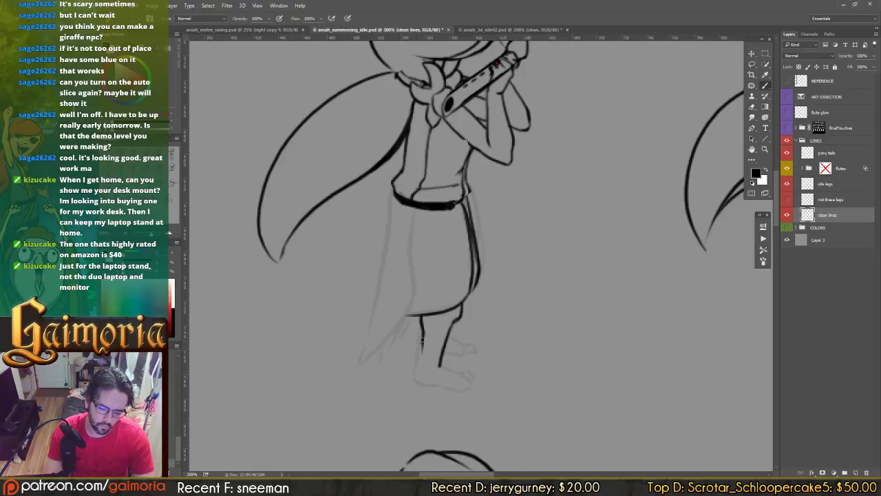
{"action": "mouse_move", "coordinate": [423, 330]}
{"action": "left_mouse_down"}
{"action": "mouse_move", "coordinate": [415, 379]}
{"action": "mouse_move", "coordinate": [447, 371]}
{"action": "mouse_move", "coordinate": [473, 386]}
{"action": "left_mouse_up"}
{"action": "key", "text": "e"}
{"action": "key", "text": "b"}
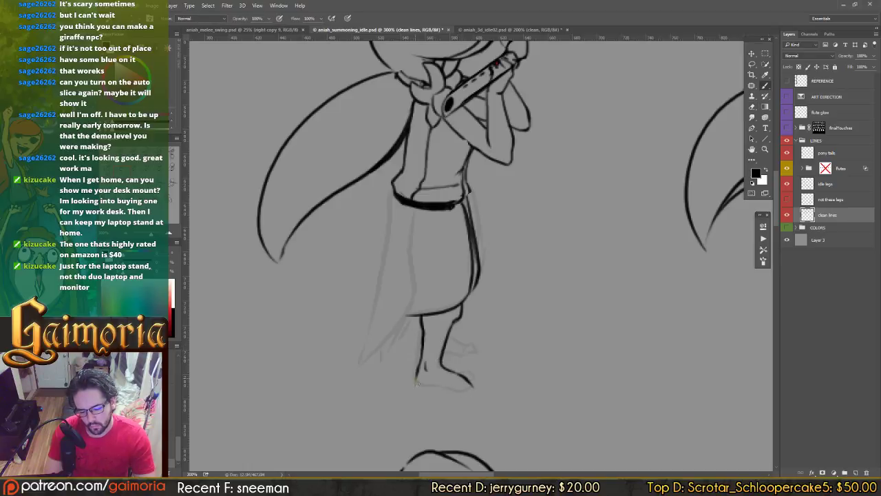
Step: Ink the near foot's sole and toes and the far foot behind it in the second second-row frame
{"action": "left_click_drag", "start_coordinate": [417, 383], "coordinate": [478, 390]}
{"action": "key", "text": "e"}
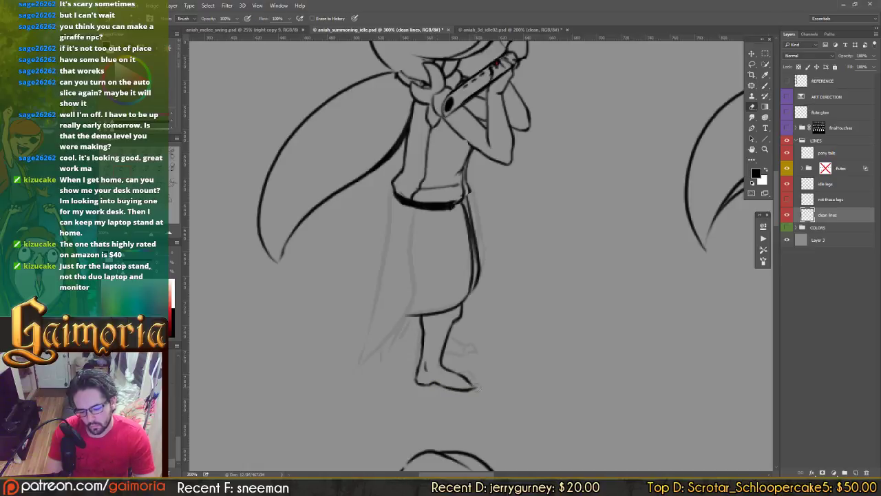
{"action": "key", "text": "b"}
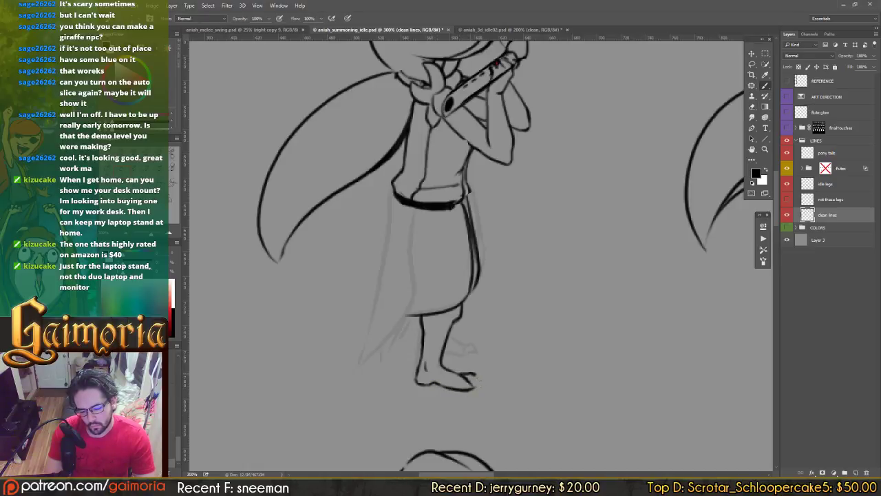
{"action": "left_click_drag", "start_coordinate": [465, 373], "coordinate": [472, 384]}
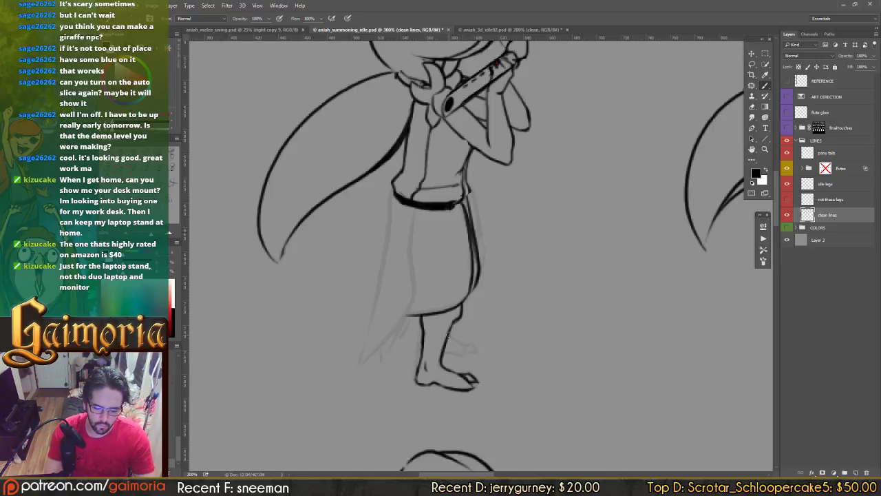
{"action": "left_click_drag", "start_coordinate": [450, 337], "coordinate": [466, 347]}
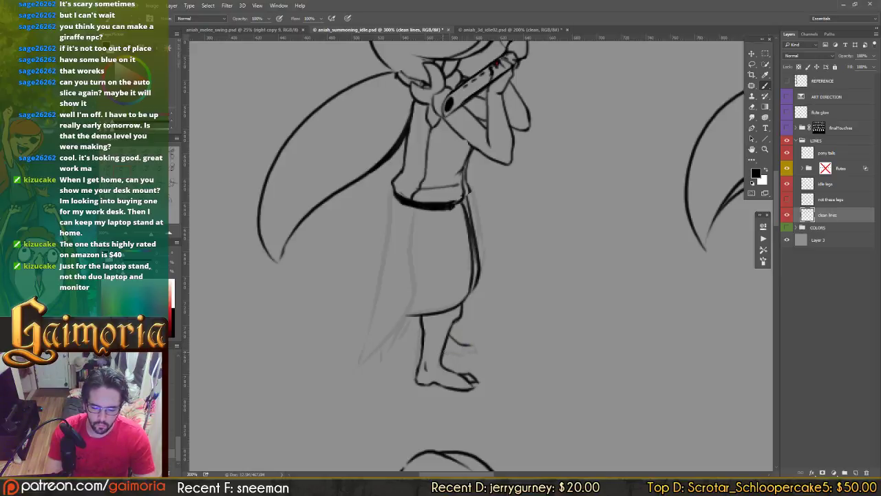
{"action": "left_click_drag", "start_coordinate": [443, 351], "coordinate": [477, 352]}
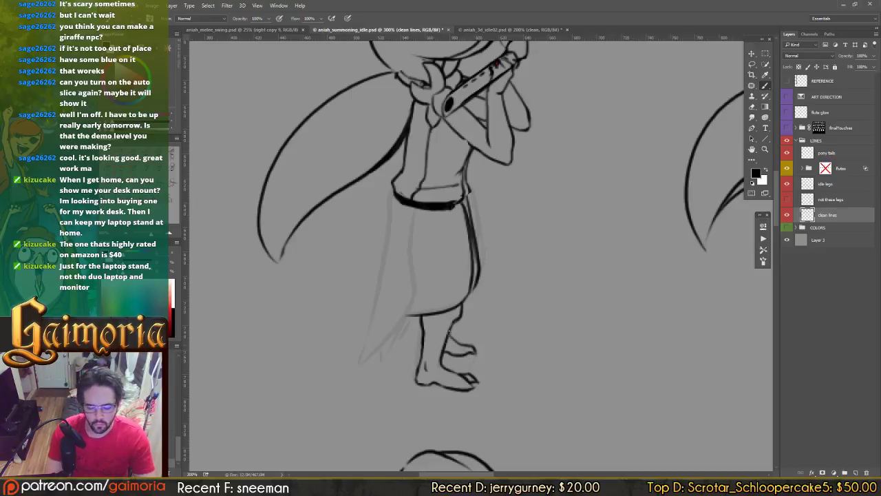
Step: Ink the skirt's back panel from the belt to its pointed tail folds in the second second-row frame
{"action": "left_click_drag", "start_coordinate": [394, 194], "coordinate": [363, 358]}
{"action": "key", "text": "ctrl+z"}
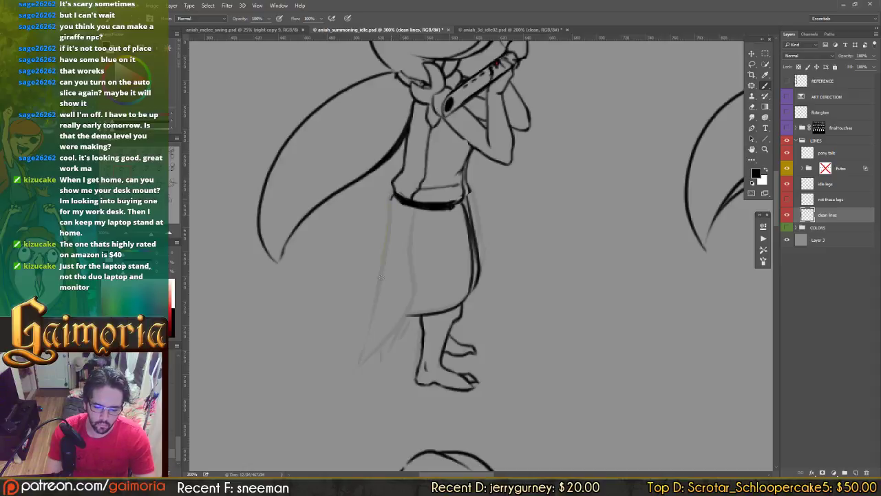
{"action": "mouse_move", "coordinate": [392, 199]}
{"action": "left_mouse_down"}
{"action": "mouse_move", "coordinate": [358, 365]}
{"action": "mouse_move", "coordinate": [411, 288]}
{"action": "left_mouse_up"}
{"action": "left_click_drag", "start_coordinate": [412, 209], "coordinate": [408, 314]}
{"action": "mouse_move", "coordinate": [384, 345]}
{"action": "left_mouse_down"}
{"action": "mouse_move", "coordinate": [381, 369]}
{"action": "mouse_move", "coordinate": [403, 311]}
{"action": "left_mouse_up"}
{"action": "key", "text": "ctrl+z"}
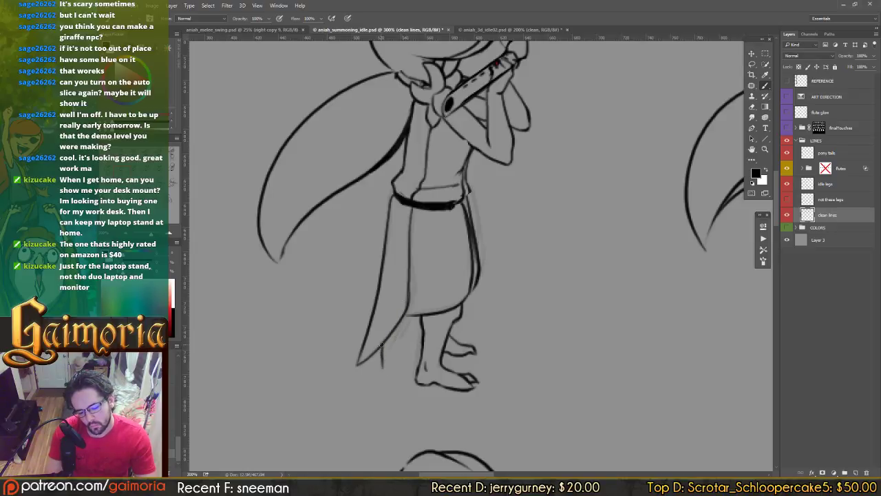
{"action": "mouse_move", "coordinate": [383, 366]}
{"action": "left_mouse_down"}
{"action": "mouse_move", "coordinate": [406, 315]}
{"action": "mouse_move", "coordinate": [410, 325]}
{"action": "mouse_move", "coordinate": [392, 346]}
{"action": "left_mouse_up"}
{"action": "mouse_move", "coordinate": [405, 314]}
{"action": "left_mouse_down"}
{"action": "mouse_move", "coordinate": [502, 315]}
{"action": "mouse_move", "coordinate": [372, 317]}
{"action": "left_mouse_up"}
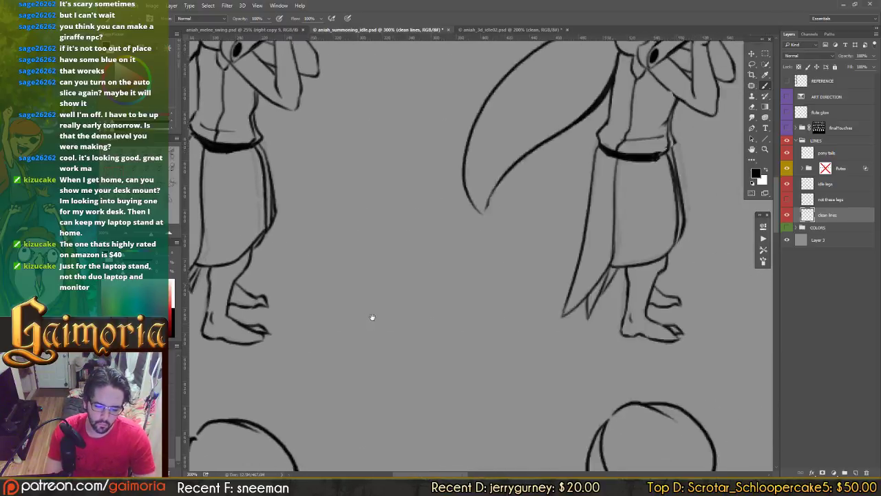
Step: Touch up the near leg's front line below the skirt hem in the first second-row frame
{"action": "left_click_drag", "start_coordinate": [303, 331], "coordinate": [601, 299]}
{"action": "key", "text": "e"}
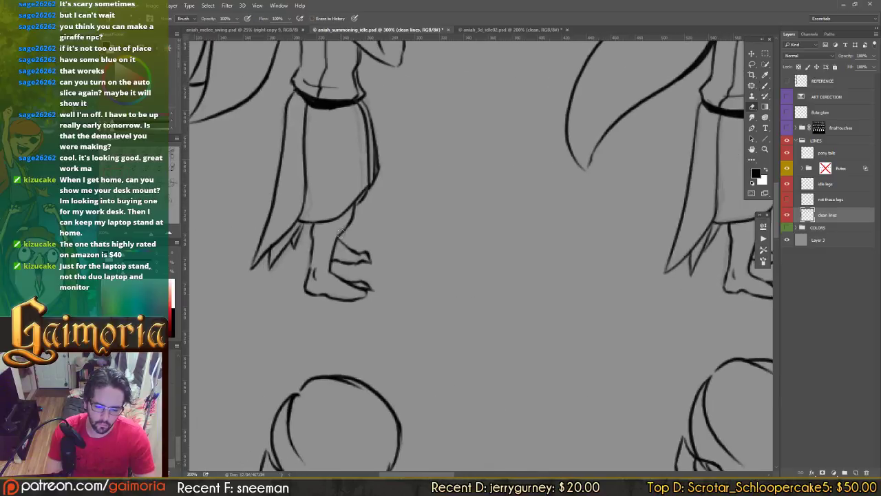
{"action": "key", "text": "b"}
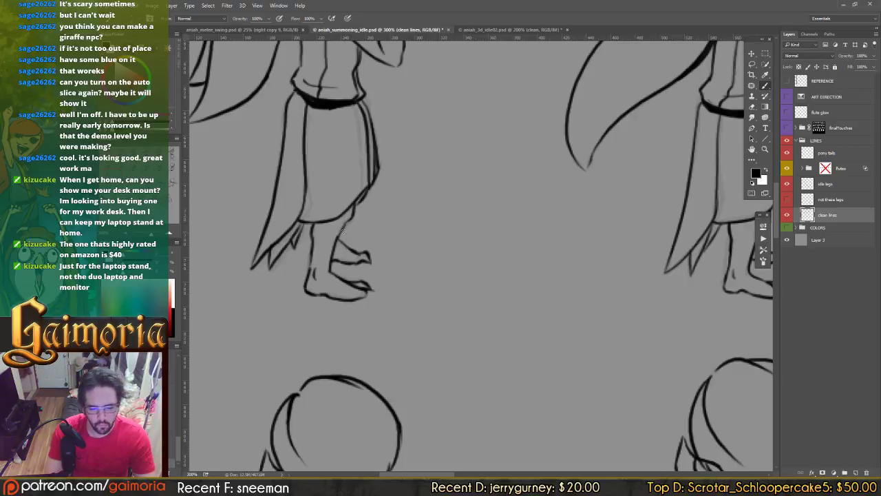
{"action": "mouse_move", "coordinate": [342, 231]}
{"action": "left_mouse_down"}
{"action": "mouse_move", "coordinate": [604, 218]}
{"action": "mouse_move", "coordinate": [389, 247]}
{"action": "mouse_move", "coordinate": [423, 241]}
{"action": "mouse_move", "coordinate": [412, 247]}
{"action": "left_mouse_up"}
{"action": "key", "text": "e"}
{"action": "key", "text": "b"}
{"action": "mouse_move", "coordinate": [324, 286]}
{"action": "left_mouse_down"}
{"action": "mouse_move", "coordinate": [473, 281]}
{"action": "mouse_move", "coordinate": [289, 287]}
{"action": "left_mouse_up"}
Step: Clean up and redraw the near leg's back line just below the hem in the second second-row frame
{"action": "key", "text": "e"}
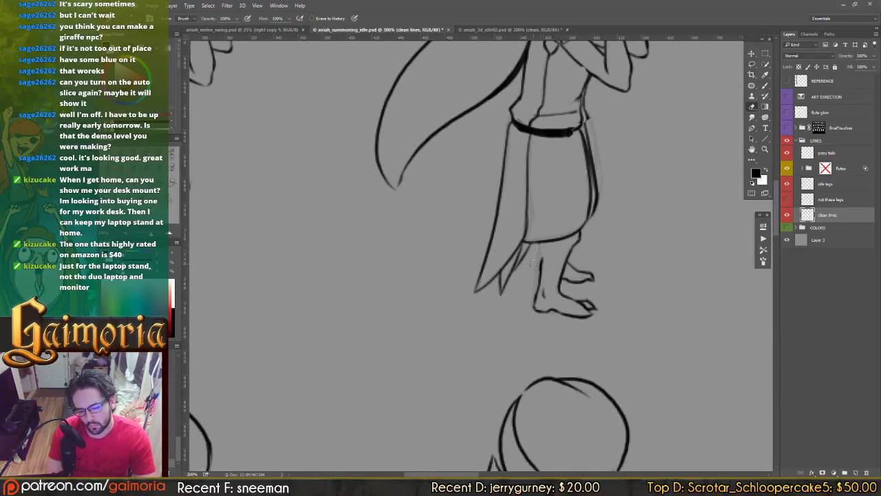
{"action": "key", "text": "b"}
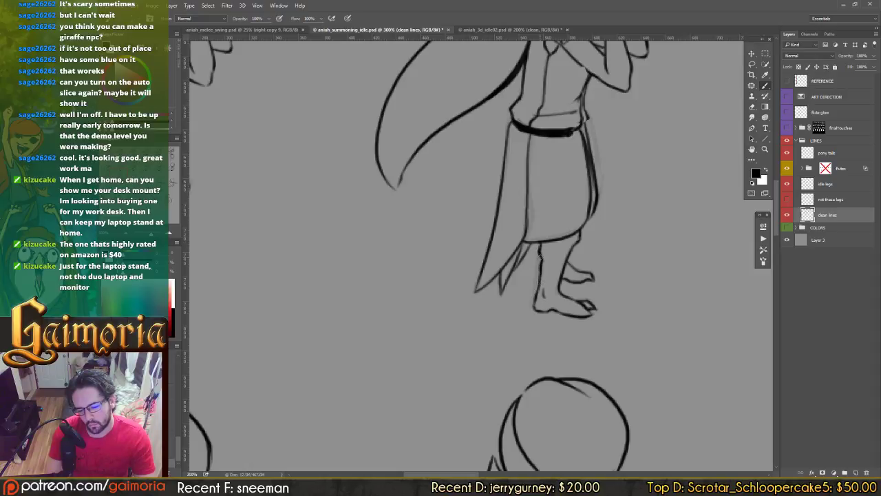
{"action": "key", "text": "e"}
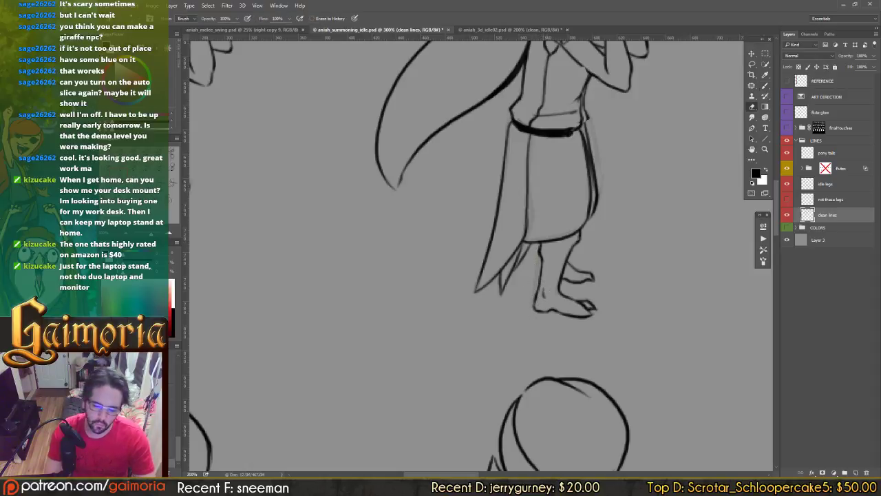
{"action": "key", "text": "b"}
Step: Ink the skirt back panel's outer edge from the belt to its pointed tip and up its lower edge in the third second-row frame
{"action": "left_click_drag", "start_coordinate": [495, 328], "coordinate": [224, 377]}
{"action": "mouse_move", "coordinate": [692, 318]}
{"action": "left_mouse_down"}
{"action": "mouse_move", "coordinate": [525, 324]}
{"action": "mouse_move", "coordinate": [423, 304]}
{"action": "mouse_move", "coordinate": [492, 300]}
{"action": "left_mouse_up"}
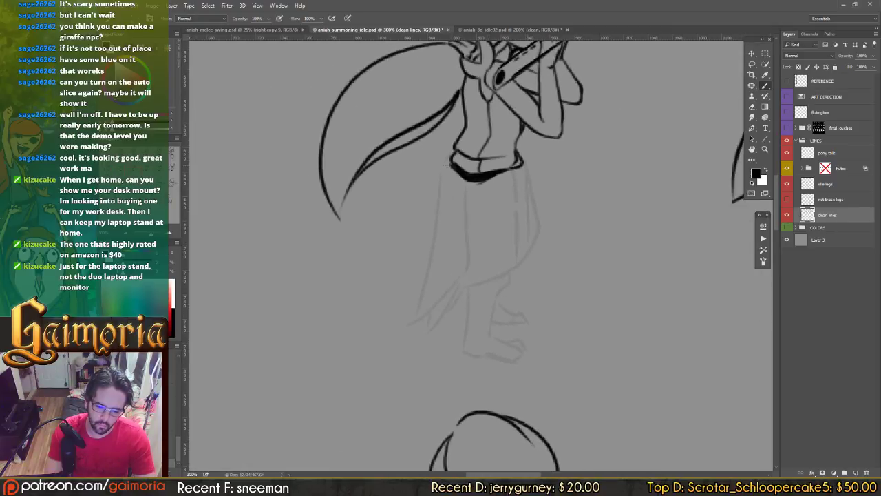
{"action": "left_click_drag", "start_coordinate": [449, 164], "coordinate": [409, 337]}
{"action": "key", "text": "ctrl+z"}
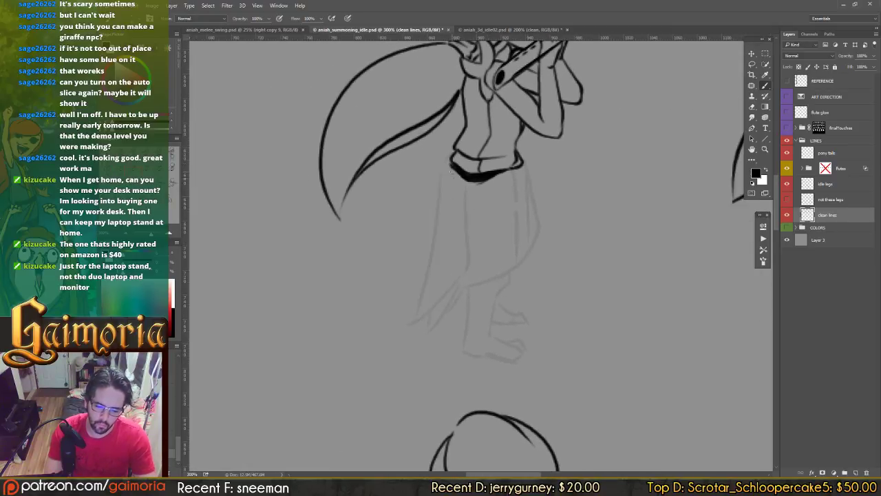
{"action": "mouse_move", "coordinate": [445, 172]}
{"action": "left_mouse_down"}
{"action": "mouse_move", "coordinate": [436, 246]}
{"action": "mouse_move", "coordinate": [410, 336]}
{"action": "left_mouse_up"}
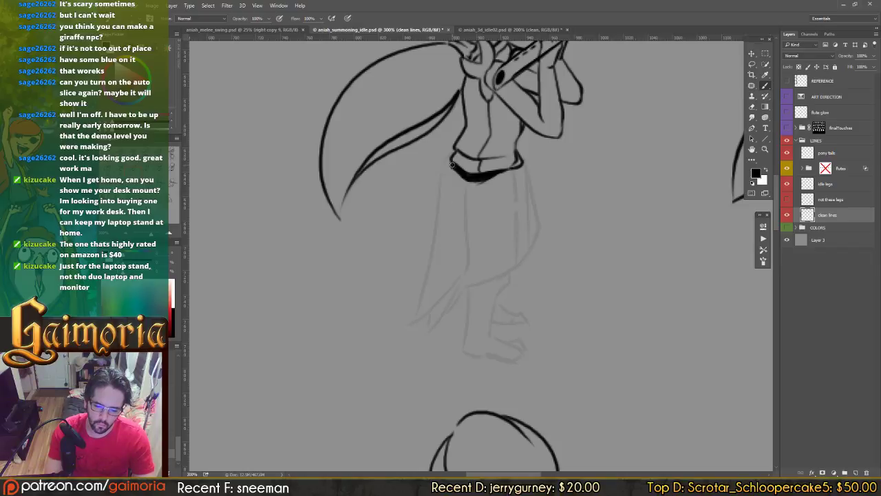
{"action": "key", "text": "ctrl+z"}
{"action": "mouse_move", "coordinate": [451, 161]}
{"action": "left_mouse_down"}
{"action": "mouse_move", "coordinate": [413, 323]}
{"action": "mouse_move", "coordinate": [468, 265]}
{"action": "left_mouse_up"}
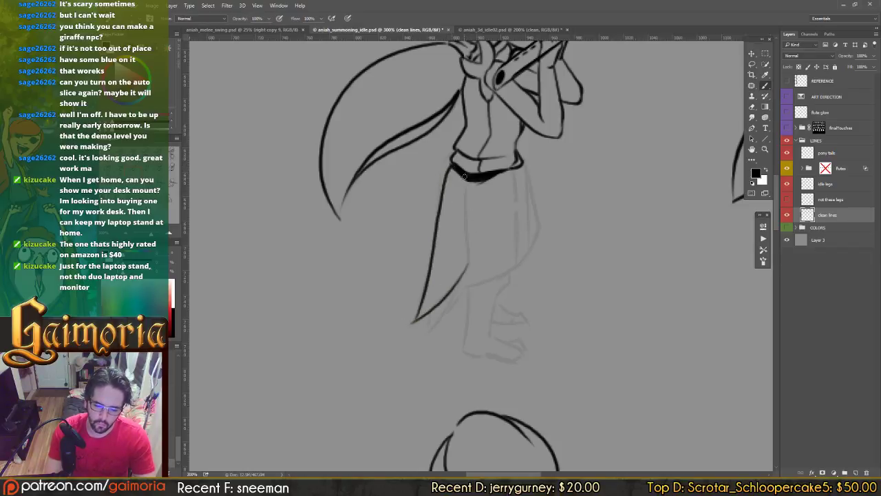
Step: Ink the back panel's front edge from the belt down to its lower edge and tidy where the lines meet
{"action": "left_click_drag", "start_coordinate": [464, 179], "coordinate": [455, 284]}
{"action": "key", "text": "ctrl+z"}
{"action": "left_click_drag", "start_coordinate": [466, 180], "coordinate": [466, 279]}
{"action": "key", "text": "e"}
{"action": "key", "text": "b"}
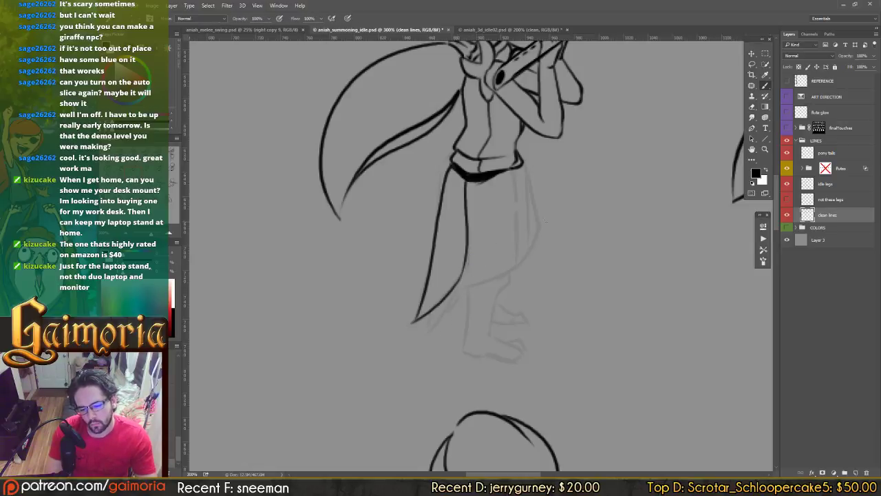
Step: Ink the skirt's front contour and curved hem, and add the second line inside the front edge
{"action": "left_click_drag", "start_coordinate": [518, 167], "coordinate": [534, 240]}
{"action": "key", "text": "ctrl+z"}
{"action": "mouse_move", "coordinate": [518, 165]}
{"action": "left_mouse_down"}
{"action": "mouse_move", "coordinate": [534, 244]}
{"action": "mouse_move", "coordinate": [514, 274]}
{"action": "mouse_move", "coordinate": [459, 289]}
{"action": "left_mouse_up"}
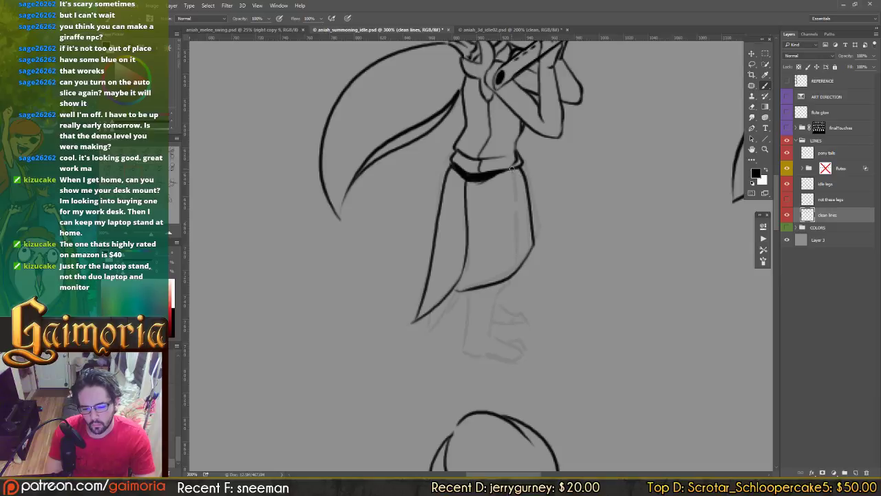
{"action": "left_click_drag", "start_coordinate": [511, 168], "coordinate": [529, 232]}
{"action": "key", "text": "ctrl+z"}
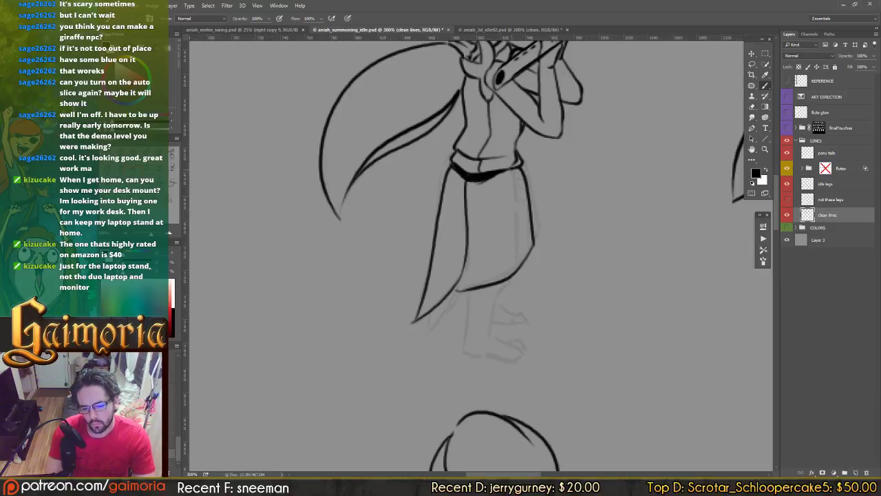
{"action": "left_click_drag", "start_coordinate": [513, 169], "coordinate": [530, 227]}
{"action": "left_click_drag", "start_coordinate": [516, 174], "coordinate": [528, 262]}
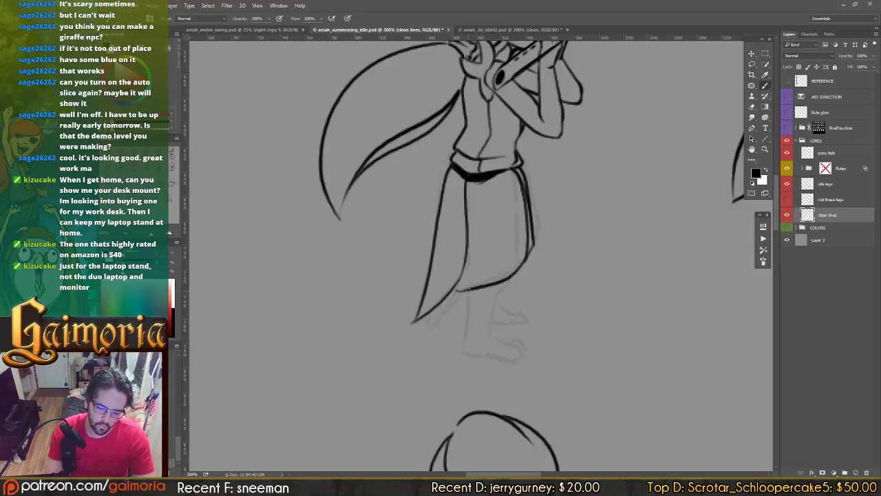
Step: Ink the short back line of the near leg below the hem and its front contour down to the ankle
{"action": "left_click_drag", "start_coordinate": [469, 291], "coordinate": [472, 305]}
{"action": "left_click_drag", "start_coordinate": [510, 275], "coordinate": [486, 333]}
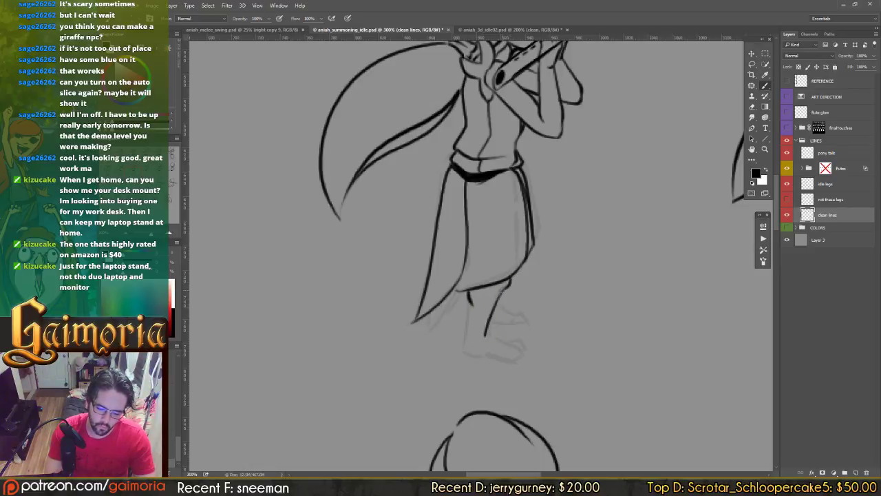
{"action": "key", "text": "ctrl+z"}
{"action": "left_click_drag", "start_coordinate": [502, 291], "coordinate": [490, 335]}
{"action": "key", "text": "ctrl+z"}
{"action": "left_click_drag", "start_coordinate": [502, 289], "coordinate": [490, 335]}
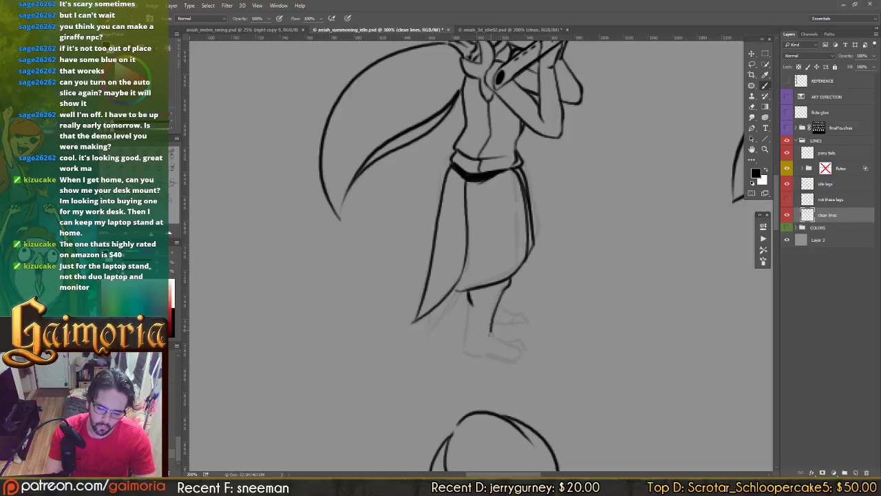
{"action": "key", "text": "ctrl+z"}
{"action": "left_click_drag", "start_coordinate": [503, 289], "coordinate": [486, 334]}
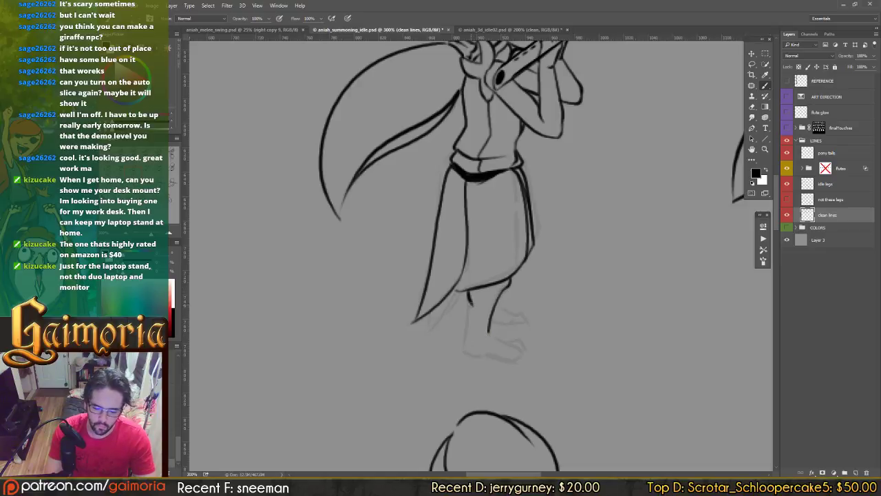
Step: Ink the near leg's back line, then the foot's heel, sole, instep and toes in the third second-row frame
{"action": "left_click_drag", "start_coordinate": [470, 302], "coordinate": [469, 335]}
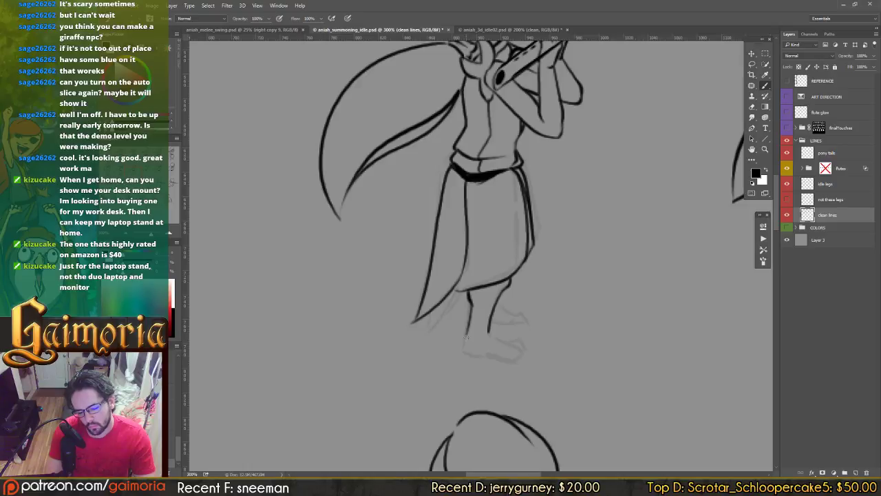
{"action": "mouse_move", "coordinate": [469, 328]}
{"action": "left_mouse_down"}
{"action": "mouse_move", "coordinate": [466, 355]}
{"action": "mouse_move", "coordinate": [487, 354]}
{"action": "left_mouse_up"}
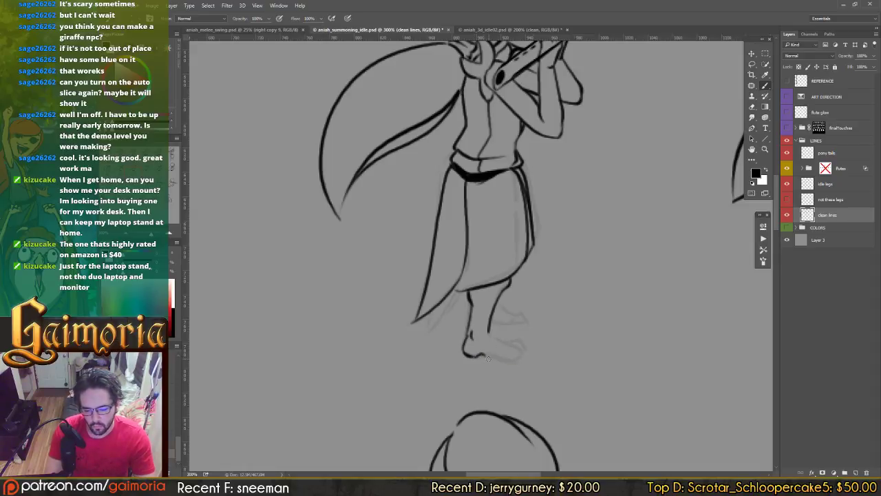
{"action": "mouse_move", "coordinate": [484, 355]}
{"action": "left_mouse_down"}
{"action": "mouse_move", "coordinate": [519, 360]}
{"action": "mouse_move", "coordinate": [458, 314]}
{"action": "mouse_move", "coordinate": [478, 326]}
{"action": "left_mouse_up"}
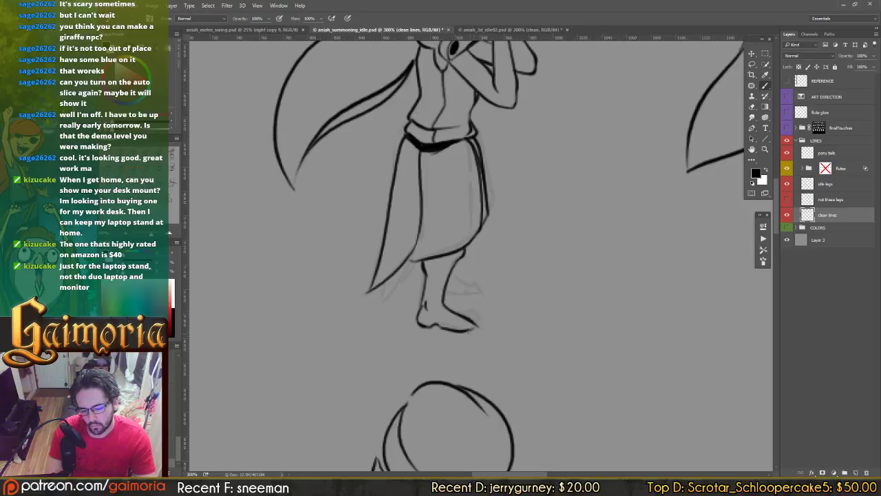
{"action": "key", "text": "e"}
{"action": "key", "text": "b"}
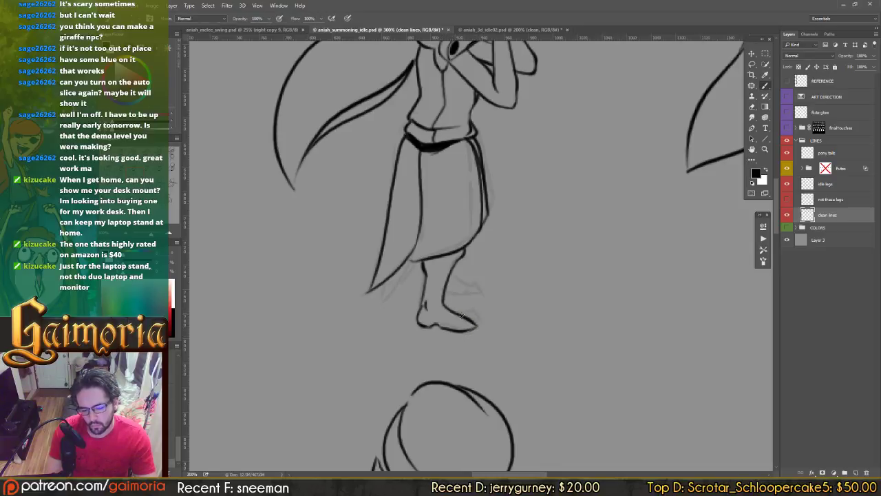
{"action": "left_click_drag", "start_coordinate": [455, 316], "coordinate": [482, 323]}
{"action": "key", "text": "e"}
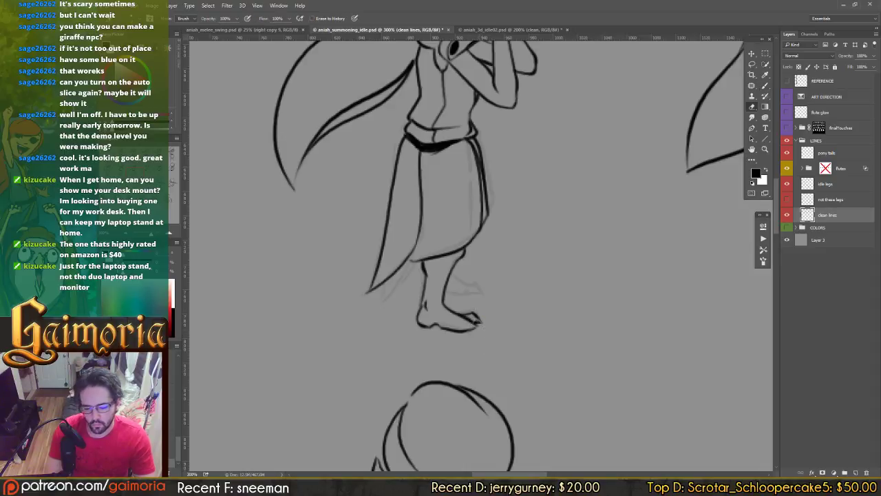
Step: Ink the far foot's instep, sole and toes behind the near leg
{"action": "key", "text": "b"}
{"action": "left_click_drag", "start_coordinate": [451, 272], "coordinate": [466, 285]}
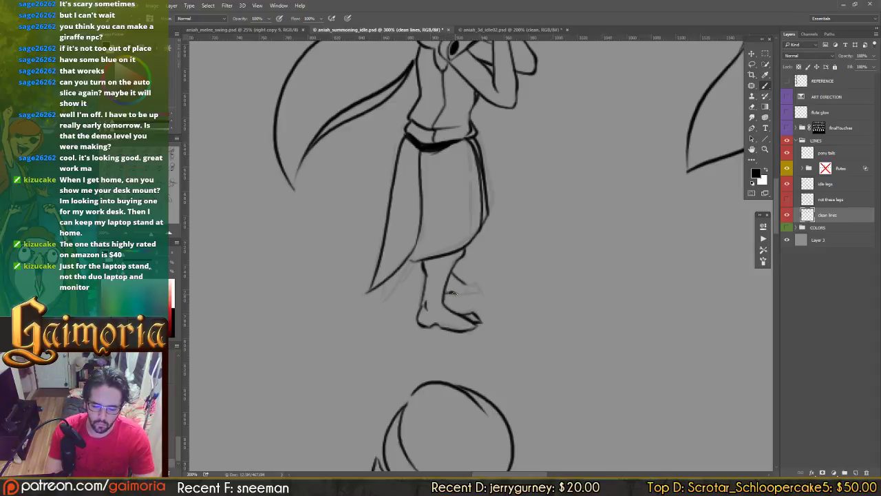
{"action": "left_click_drag", "start_coordinate": [451, 292], "coordinate": [482, 289]}
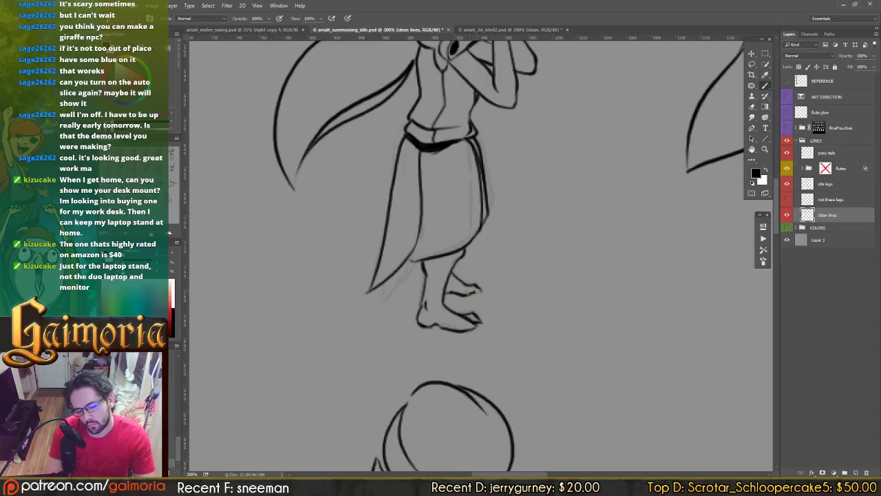
Step: Tidy the hem's back corner and ink the pointed tail folds beneath the skirt's back panel
{"action": "key", "text": "e"}
{"action": "key", "text": "b"}
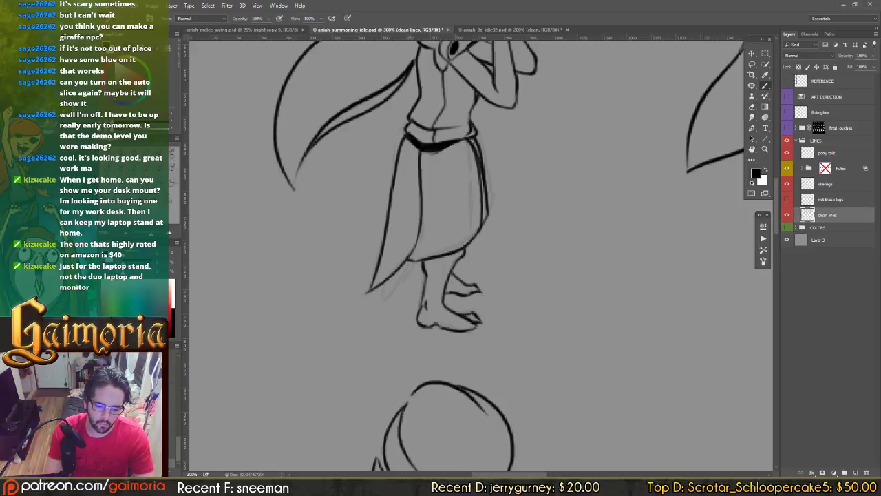
{"action": "mouse_move", "coordinate": [408, 263]}
{"action": "left_mouse_down"}
{"action": "mouse_move", "coordinate": [382, 293]}
{"action": "mouse_move", "coordinate": [386, 280]}
{"action": "mouse_move", "coordinate": [402, 287]}
{"action": "mouse_move", "coordinate": [407, 274]}
{"action": "left_mouse_up"}
{"action": "key", "text": "ctrl+z"}
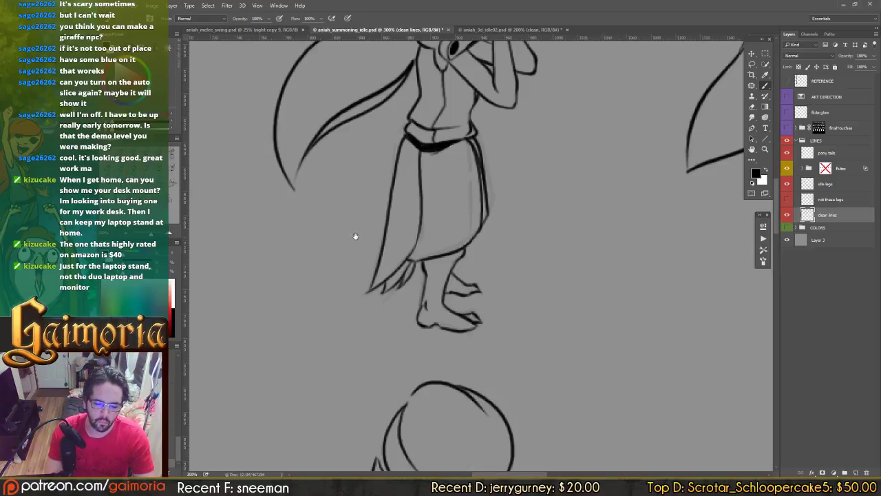
Step: Clean the belt's lower edge, reconnect the panel line to it in the third second-row frame, and save the document
{"action": "left_click_drag", "start_coordinate": [355, 238], "coordinate": [646, 202]}
{"action": "left_click_drag", "start_coordinate": [516, 242], "coordinate": [352, 274]}
{"action": "left_click_drag", "start_coordinate": [585, 230], "coordinate": [465, 312]}
{"action": "key", "text": "e"}
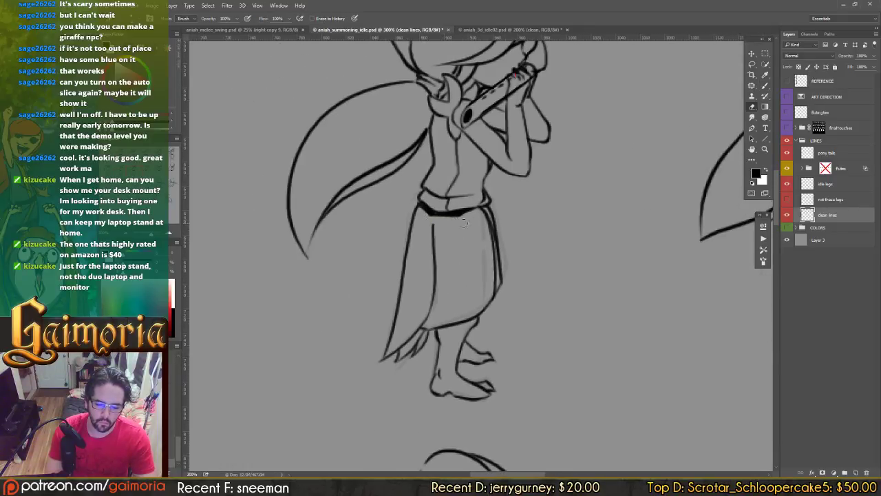
{"action": "key", "text": "b"}
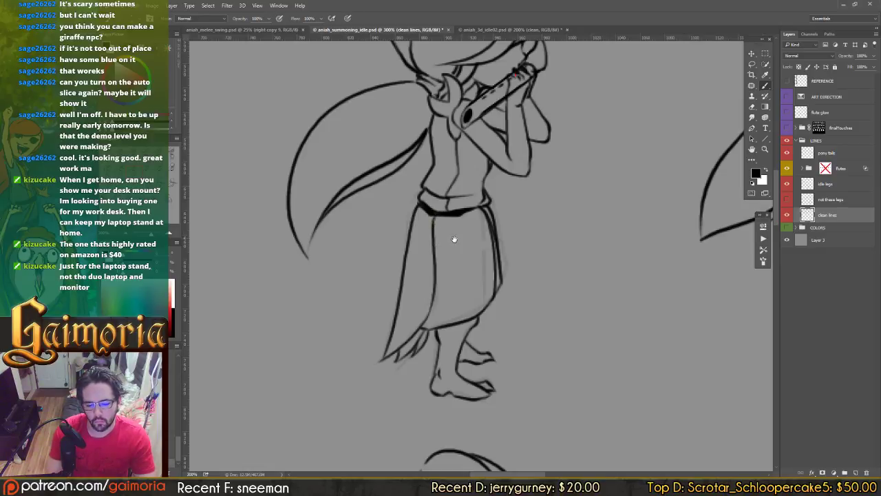
{"action": "left_click_drag", "start_coordinate": [524, 247], "coordinate": [393, 246]}
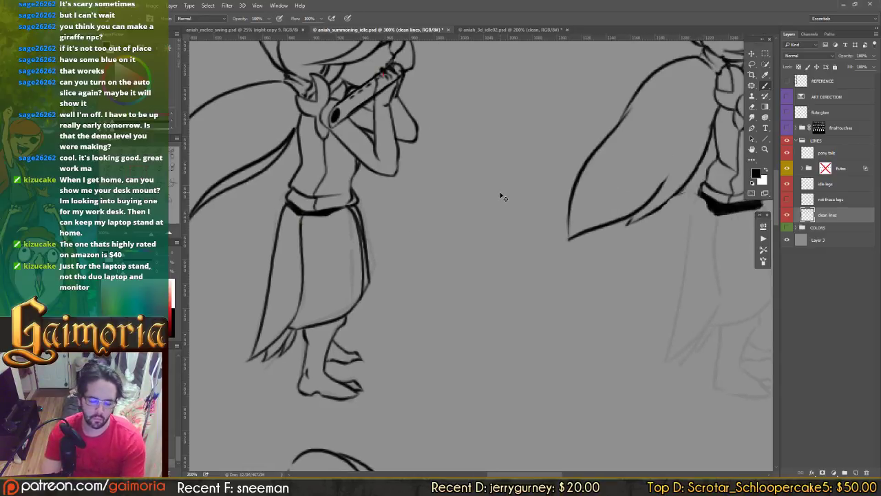
{"action": "key", "text": "ctrl+s"}
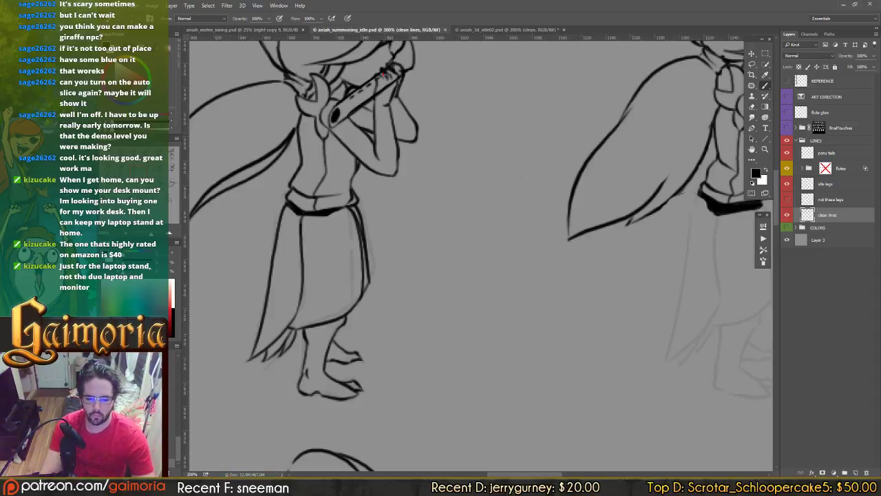
Step: Ink the skirt back panel's outer edge from the belt to its pointed tip and lower edge in the fourth second-row frame
{"action": "mouse_move", "coordinate": [537, 242]}
{"action": "left_mouse_down"}
{"action": "mouse_move", "coordinate": [456, 230]}
{"action": "mouse_move", "coordinate": [466, 208]}
{"action": "mouse_move", "coordinate": [490, 215]}
{"action": "mouse_move", "coordinate": [525, 202]}
{"action": "mouse_move", "coordinate": [515, 206]}
{"action": "left_mouse_up"}
{"action": "key", "text": "e"}
{"action": "key", "text": "b"}
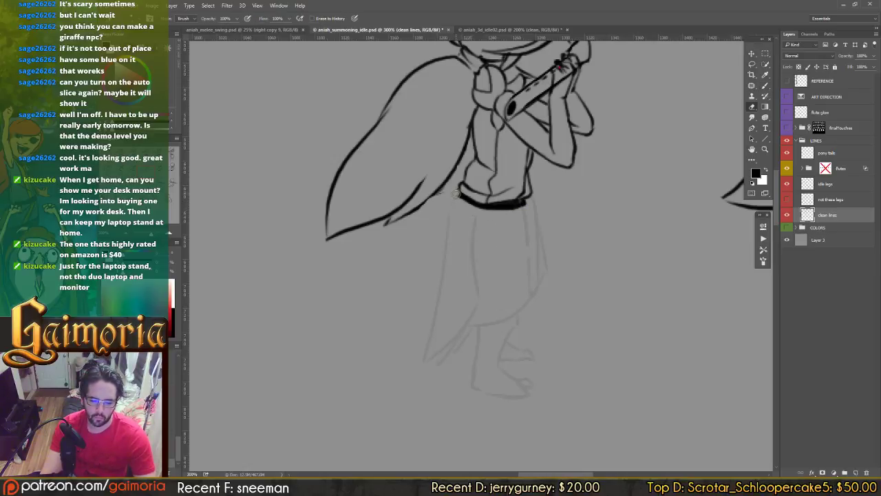
{"action": "left_click_drag", "start_coordinate": [454, 201], "coordinate": [426, 352]}
{"action": "key", "text": "ctrl+z"}
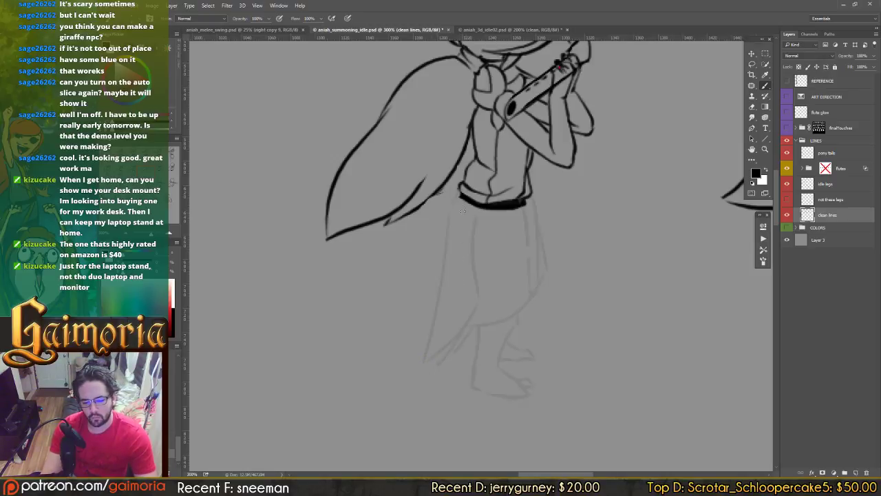
{"action": "mouse_move", "coordinate": [458, 198]}
{"action": "left_mouse_down"}
{"action": "mouse_move", "coordinate": [422, 361]}
{"action": "mouse_move", "coordinate": [472, 316]}
{"action": "left_mouse_up"}
{"action": "key", "text": "e"}
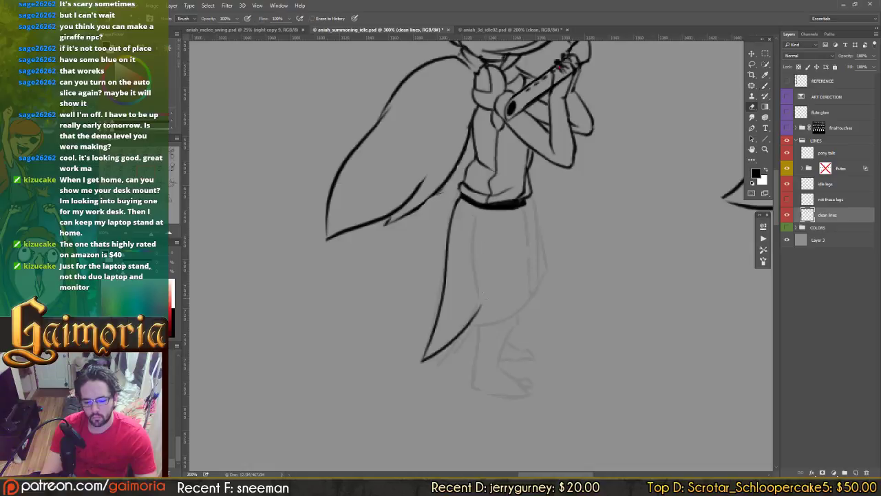
Step: Ink the back panel's front edge from the belt and the pointed tail folds beside its tip
{"action": "key", "text": "b"}
{"action": "left_click_drag", "start_coordinate": [476, 207], "coordinate": [472, 324]}
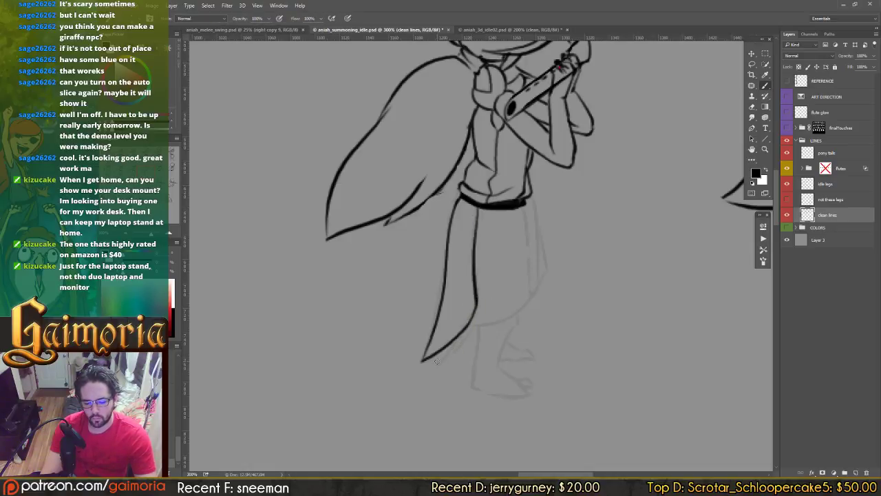
{"action": "left_click_drag", "start_coordinate": [438, 361], "coordinate": [475, 323]}
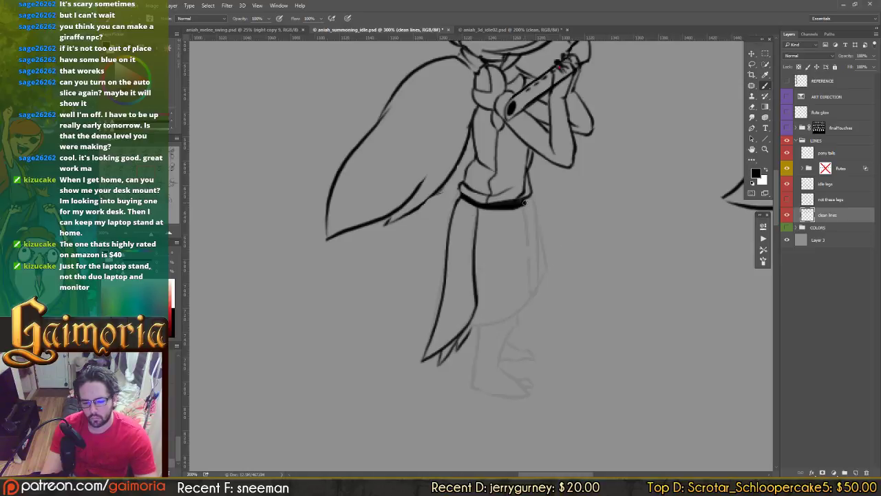
Step: Ink the skirt's front edge from the belt and its curved hem back to the rear panel in the fourth second-row frame
{"action": "left_click_drag", "start_coordinate": [528, 208], "coordinate": [540, 269]}
{"action": "key", "text": "ctrl+z"}
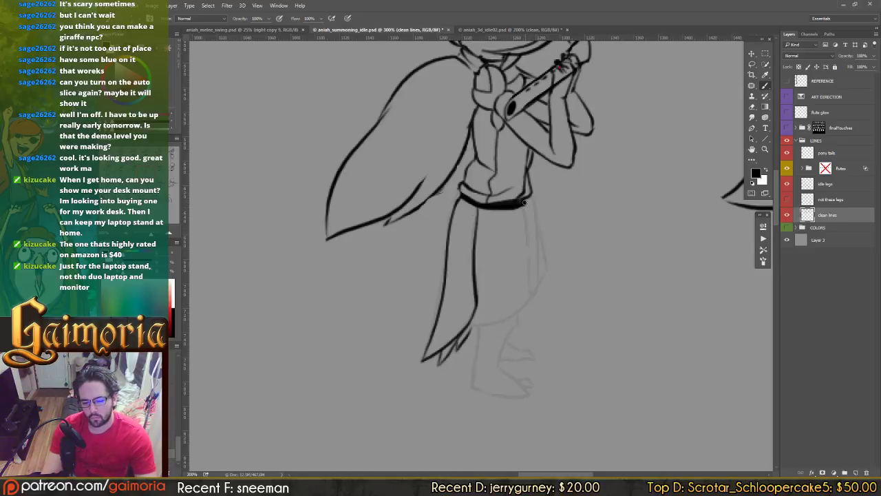
{"action": "left_click_drag", "start_coordinate": [523, 198], "coordinate": [542, 289]}
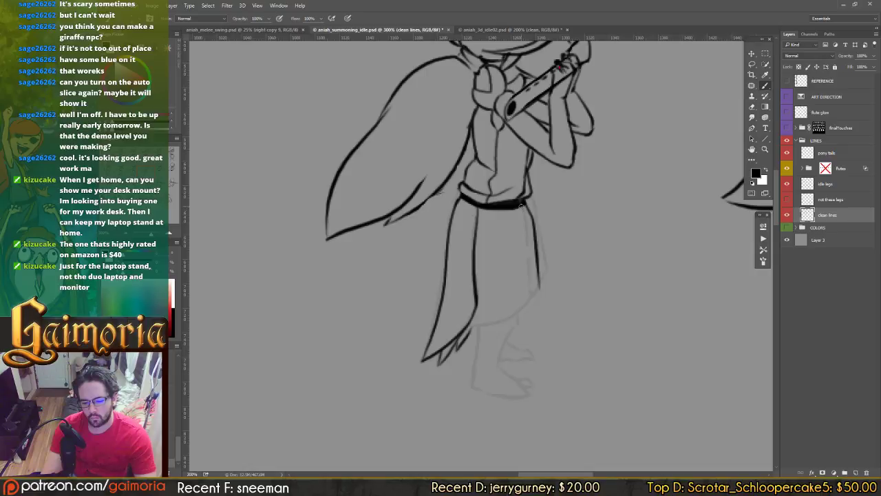
{"action": "mouse_move", "coordinate": [520, 205]}
{"action": "left_mouse_down"}
{"action": "mouse_move", "coordinate": [535, 235]}
{"action": "mouse_move", "coordinate": [538, 295]}
{"action": "mouse_move", "coordinate": [540, 256]}
{"action": "mouse_move", "coordinate": [532, 300]}
{"action": "mouse_move", "coordinate": [467, 336]}
{"action": "mouse_move", "coordinate": [489, 282]}
{"action": "left_mouse_up"}
{"action": "key", "text": "e"}
{"action": "key", "text": "b"}
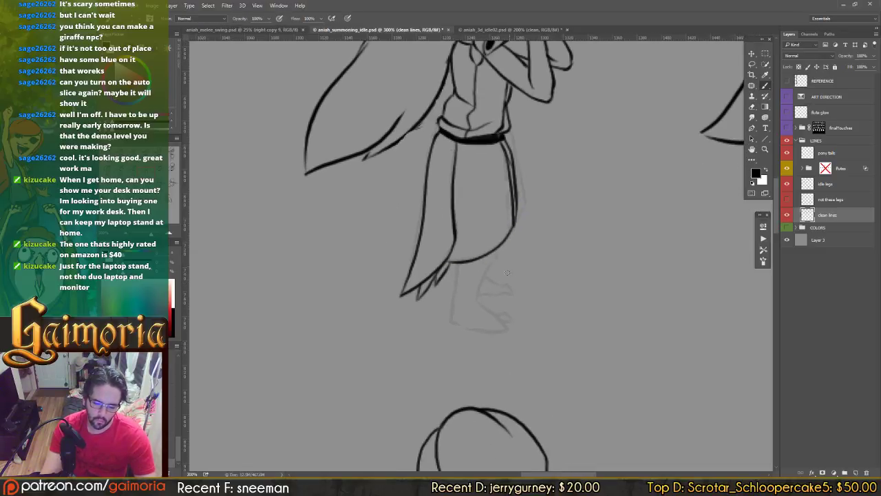
Step: Ink both lower legs and bare feet with their toes beneath the hem in the fourth second-row frame
{"action": "mouse_move", "coordinate": [497, 249]}
{"action": "left_mouse_down"}
{"action": "mouse_move", "coordinate": [488, 265]}
{"action": "mouse_move", "coordinate": [458, 275]}
{"action": "mouse_move", "coordinate": [452, 322]}
{"action": "left_mouse_up"}
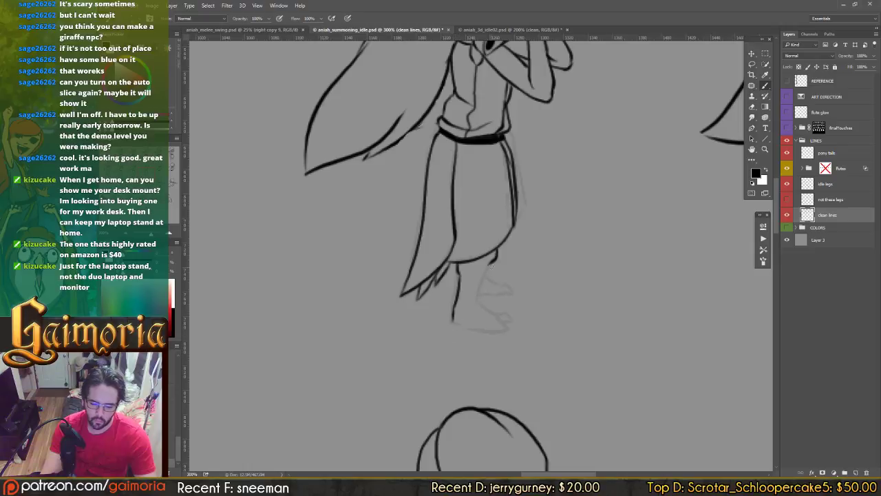
{"action": "mouse_move", "coordinate": [489, 266]}
{"action": "left_mouse_down"}
{"action": "mouse_move", "coordinate": [477, 303]}
{"action": "mouse_move", "coordinate": [461, 313]}
{"action": "mouse_move", "coordinate": [479, 331]}
{"action": "mouse_move", "coordinate": [510, 331]}
{"action": "left_mouse_up"}
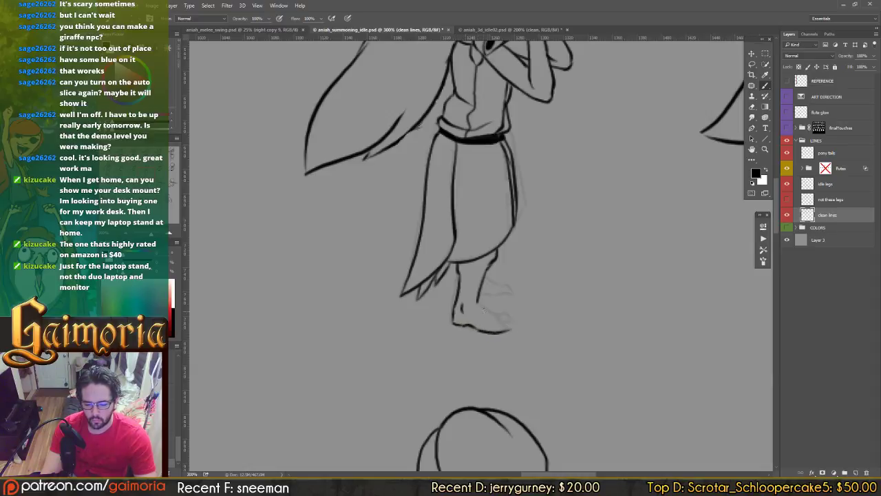
{"action": "mouse_move", "coordinate": [474, 301]}
{"action": "left_mouse_down"}
{"action": "mouse_move", "coordinate": [513, 328]}
{"action": "mouse_move", "coordinate": [502, 333]}
{"action": "mouse_move", "coordinate": [499, 317]}
{"action": "mouse_move", "coordinate": [513, 325]}
{"action": "left_mouse_up"}
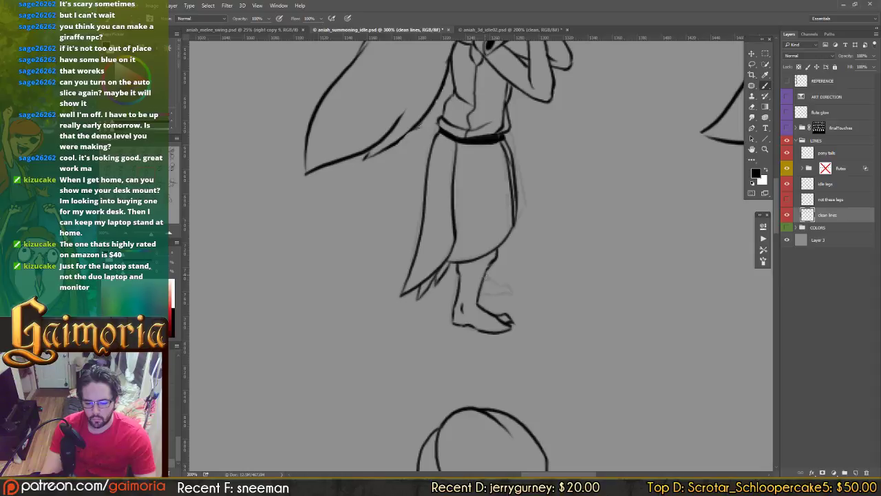
{"action": "mouse_move", "coordinate": [485, 277]}
{"action": "left_mouse_down"}
{"action": "mouse_move", "coordinate": [515, 294]}
{"action": "mouse_move", "coordinate": [488, 294]}
{"action": "mouse_move", "coordinate": [516, 294]}
{"action": "left_mouse_up"}
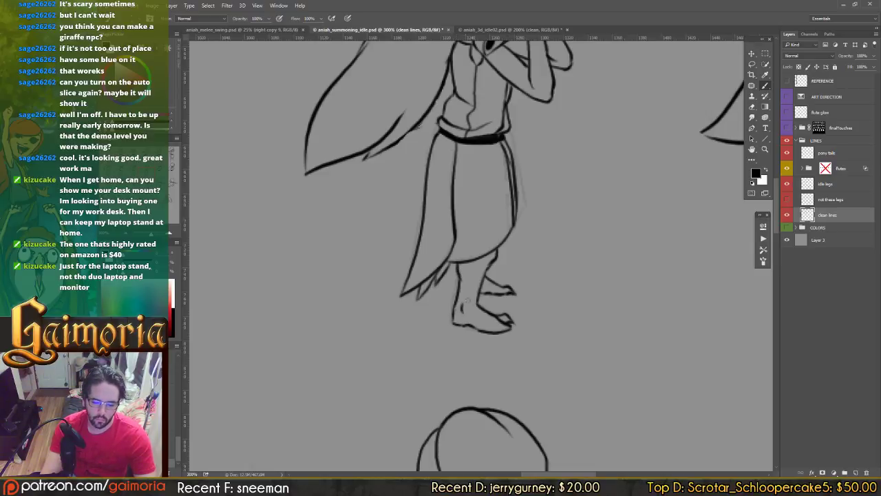
Step: Clean the belt's lower edge and thicken it into a solid dark band in the fifth second-row frame
{"action": "left_click_drag", "start_coordinate": [586, 220], "coordinate": [433, 217]}
{"action": "mouse_move", "coordinate": [665, 220]}
{"action": "left_mouse_down"}
{"action": "mouse_move", "coordinate": [448, 218]}
{"action": "mouse_move", "coordinate": [433, 238]}
{"action": "left_mouse_up"}
{"action": "key", "text": "e"}
{"action": "mouse_move", "coordinate": [466, 146]}
{"action": "left_mouse_down"}
{"action": "mouse_move", "coordinate": [465, 152]}
{"action": "mouse_move", "coordinate": [539, 169]}
{"action": "left_mouse_up"}
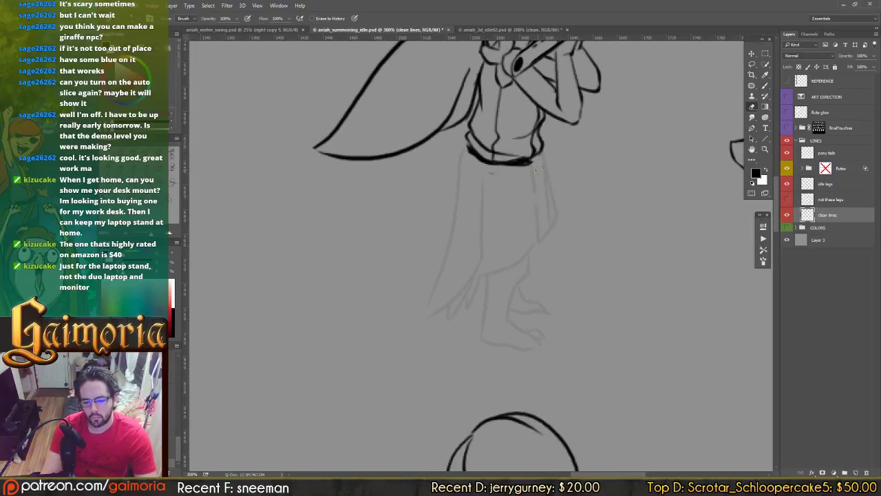
{"action": "key", "text": "b"}
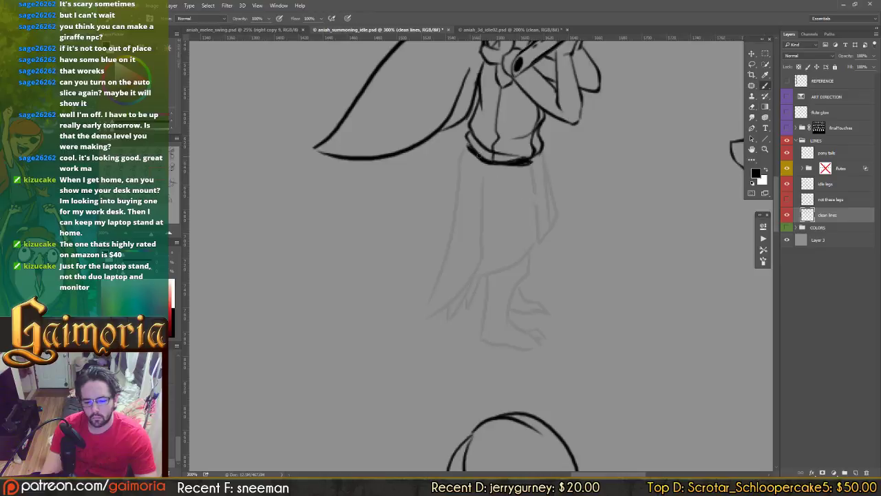
{"action": "mouse_move", "coordinate": [488, 162]}
{"action": "left_mouse_down"}
{"action": "mouse_move", "coordinate": [537, 157]}
{"action": "mouse_move", "coordinate": [521, 164]}
{"action": "left_mouse_up"}
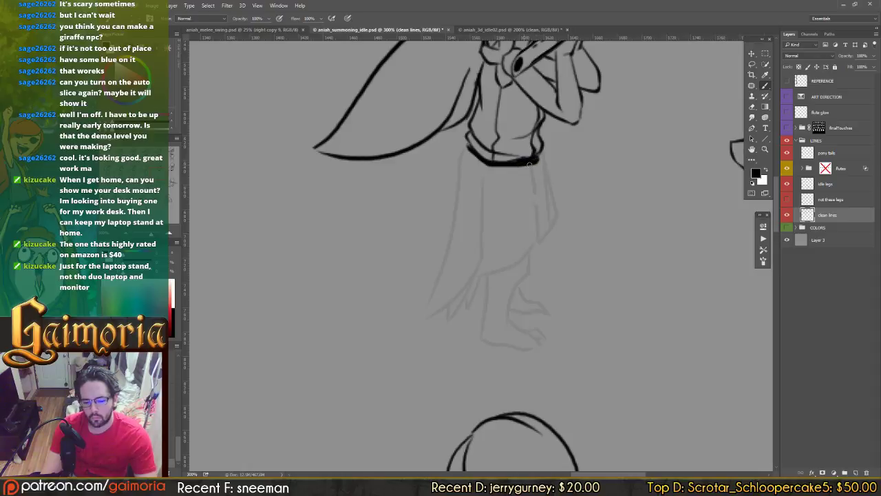
{"action": "key", "text": "e"}
{"action": "key", "text": "b"}
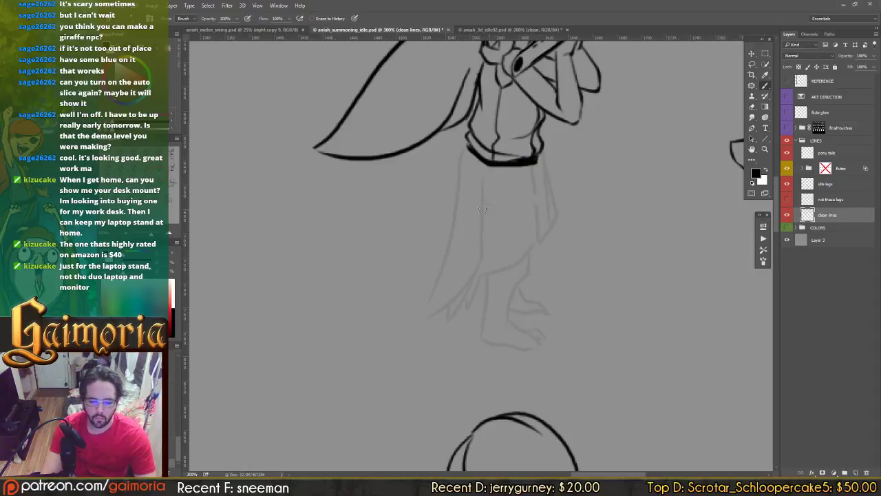
Step: Ink the skirt back panel's outer edge, pointed tip and front edge in the fifth second-row frame
{"action": "mouse_move", "coordinate": [469, 146]}
{"action": "left_mouse_down"}
{"action": "mouse_move", "coordinate": [423, 331]}
{"action": "mouse_move", "coordinate": [480, 260]}
{"action": "left_mouse_up"}
{"action": "key", "text": "e"}
{"action": "key", "text": "b"}
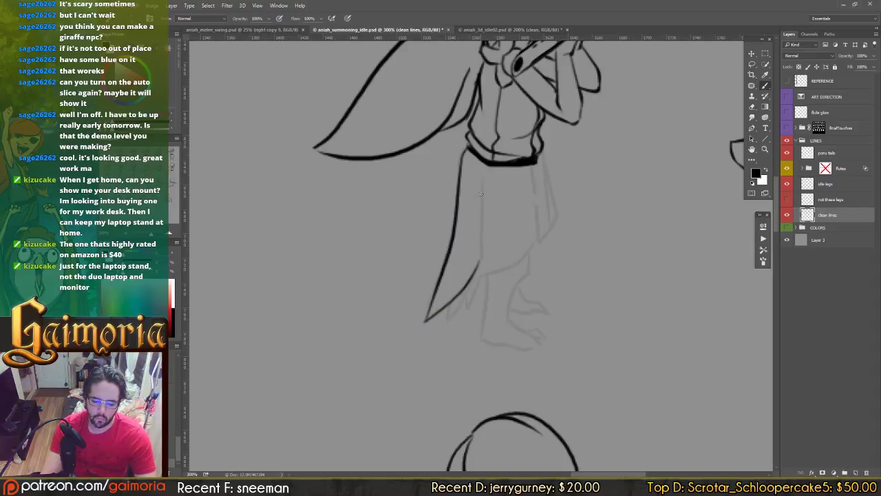
{"action": "left_click_drag", "start_coordinate": [484, 165], "coordinate": [478, 273]}
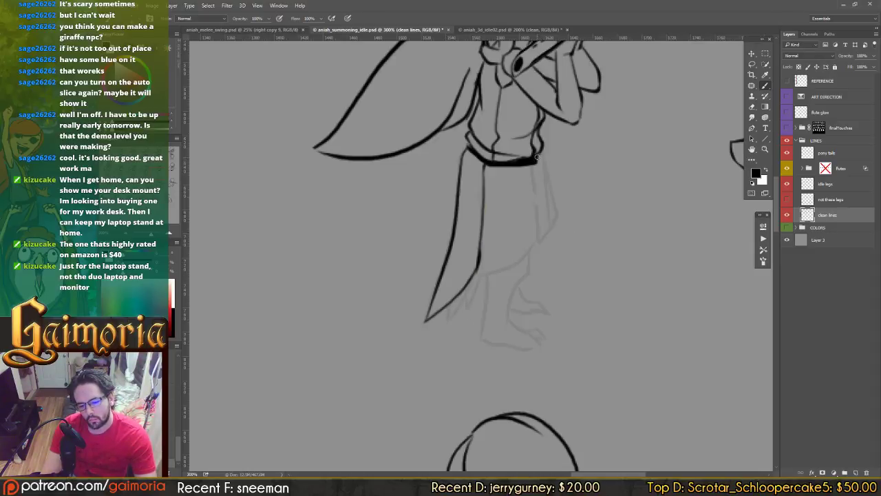
Step: Ink the skirt's front edge from the belt and its curved hem back to the rear panel in the fifth second-row frame
{"action": "left_click_drag", "start_coordinate": [538, 160], "coordinate": [542, 234]}
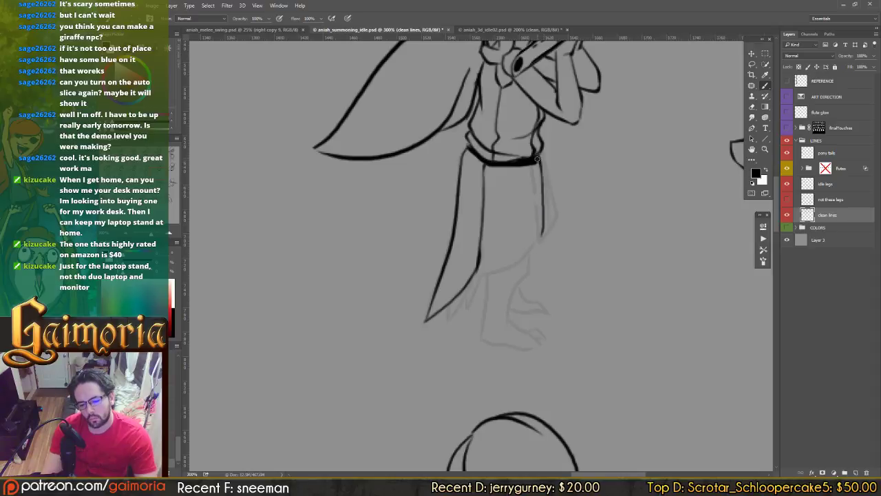
{"action": "key", "text": "ctrl+z"}
{"action": "mouse_move", "coordinate": [536, 157]}
{"action": "left_mouse_down"}
{"action": "mouse_move", "coordinate": [549, 234]}
{"action": "mouse_move", "coordinate": [528, 255]}
{"action": "mouse_move", "coordinate": [477, 275]}
{"action": "left_mouse_up"}
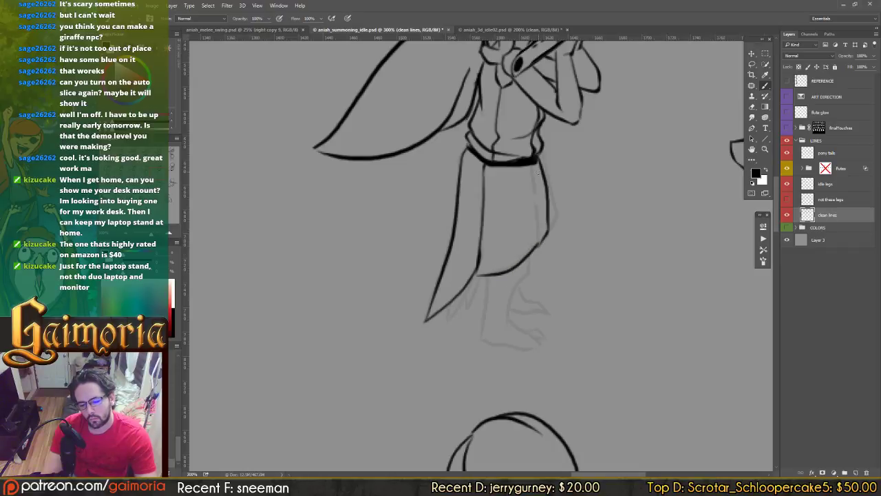
Step: Thicken the skirt's front edge below the belt with a second stroke and trim its outline
{"action": "left_click_drag", "start_coordinate": [535, 164], "coordinate": [543, 232]}
{"action": "key", "text": "ctrl+z"}
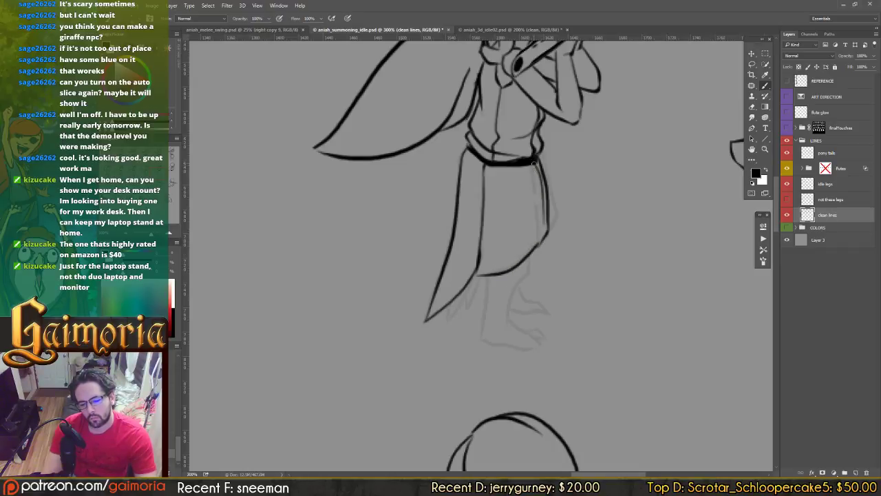
{"action": "left_click_drag", "start_coordinate": [536, 163], "coordinate": [547, 234]}
{"action": "key", "text": "ctrl+z"}
{"action": "left_click_drag", "start_coordinate": [535, 163], "coordinate": [548, 231]}
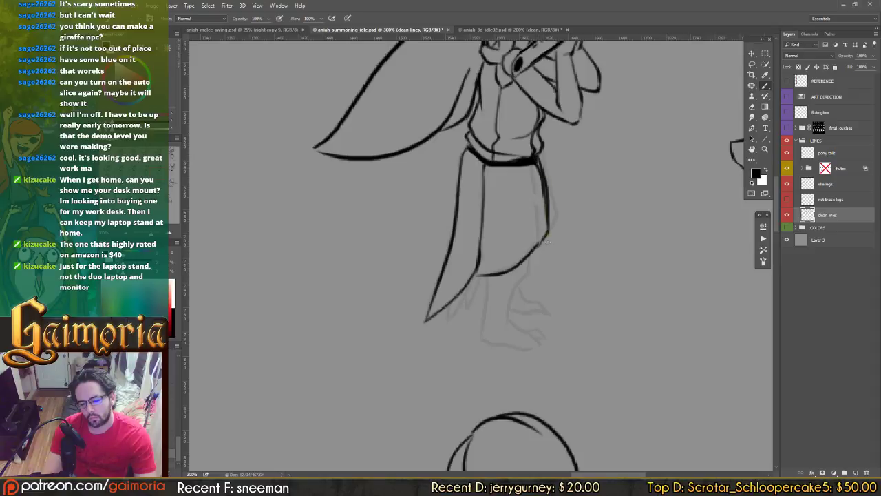
{"action": "key", "text": "e"}
{"action": "left_click_drag", "start_coordinate": [538, 157], "coordinate": [548, 210]}
{"action": "key", "text": "b"}
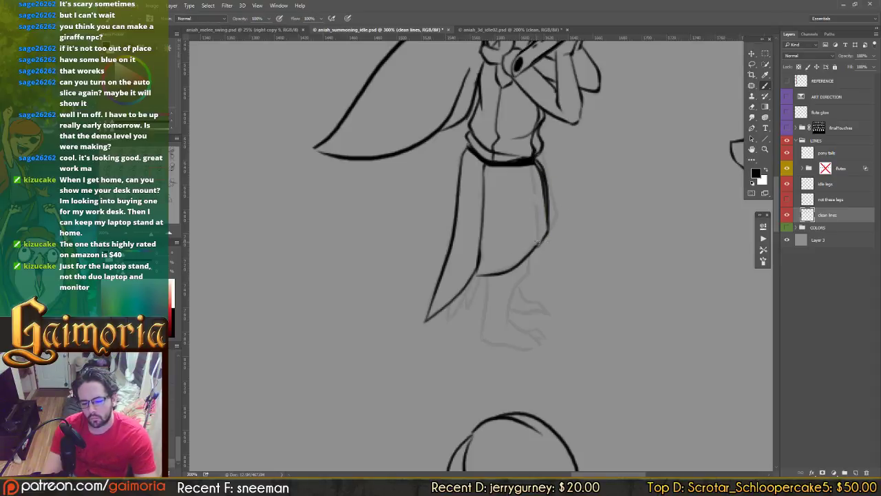
{"action": "left_click_drag", "start_coordinate": [538, 170], "coordinate": [542, 241]}
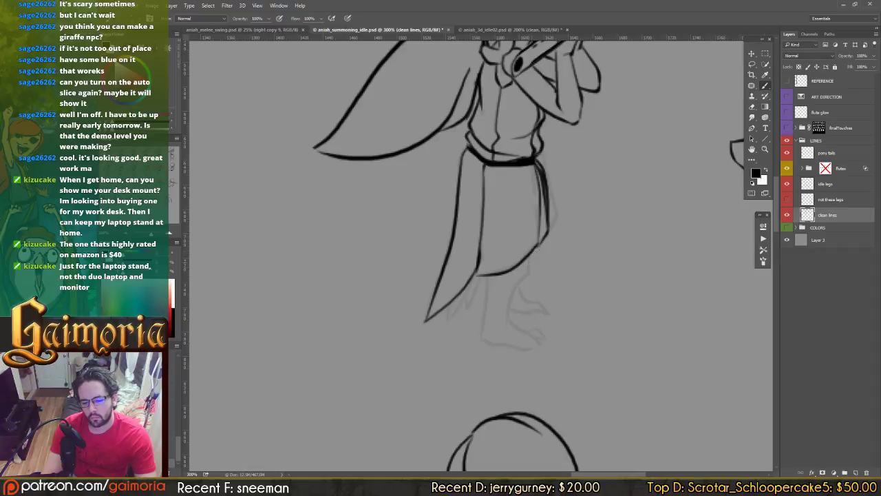
{"action": "key", "text": "ctrl+z"}
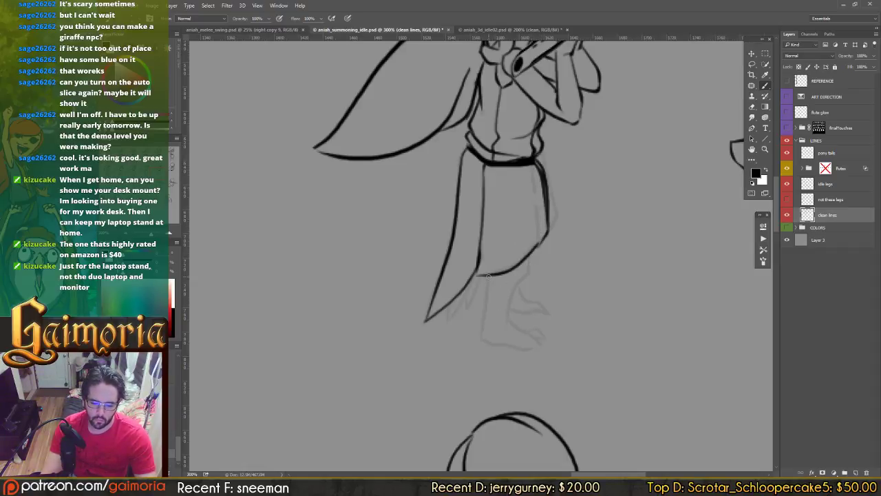
Step: Ink the near leg, heel, sole and toes beneath the hem in the fifth second-row frame
{"action": "left_click_drag", "start_coordinate": [488, 276], "coordinate": [489, 295]}
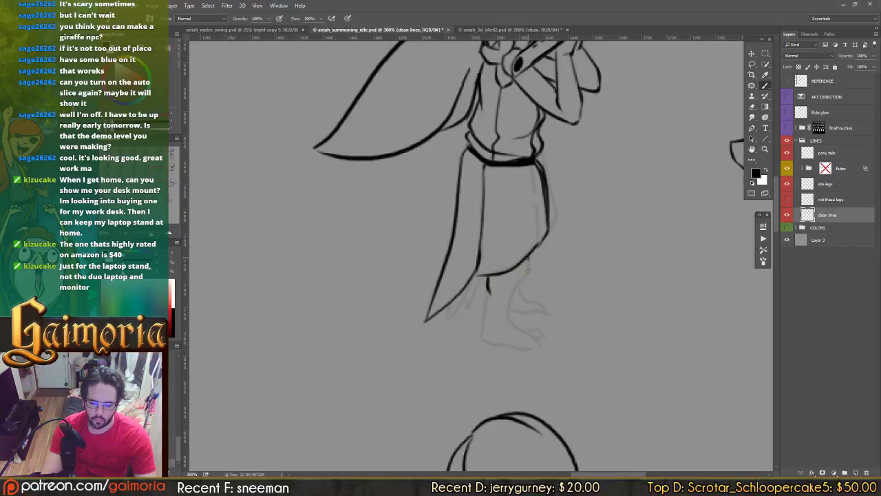
{"action": "mouse_move", "coordinate": [529, 259]}
{"action": "left_mouse_down"}
{"action": "mouse_move", "coordinate": [508, 318]}
{"action": "mouse_move", "coordinate": [491, 300]}
{"action": "mouse_move", "coordinate": [481, 323]}
{"action": "mouse_move", "coordinate": [482, 340]}
{"action": "mouse_move", "coordinate": [495, 335]}
{"action": "mouse_move", "coordinate": [512, 347]}
{"action": "left_mouse_up"}
{"action": "key", "text": "ctrl+z"}
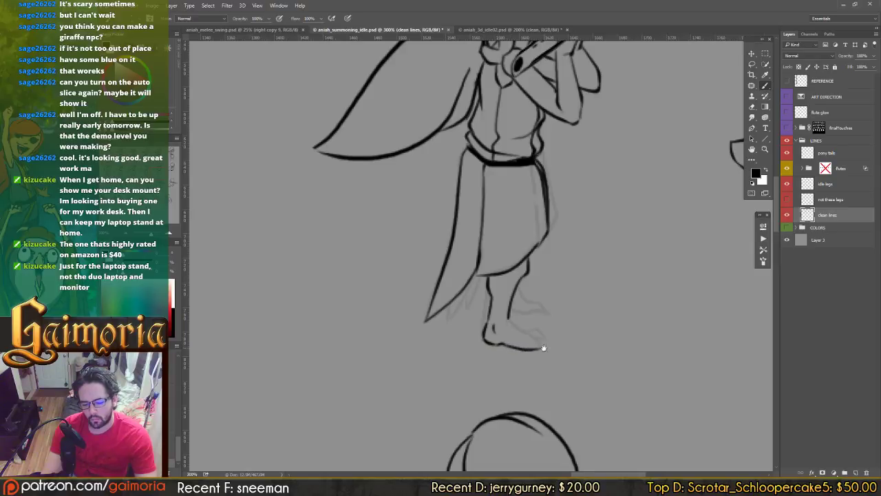
{"action": "left_click_drag", "start_coordinate": [544, 348], "coordinate": [497, 307]}
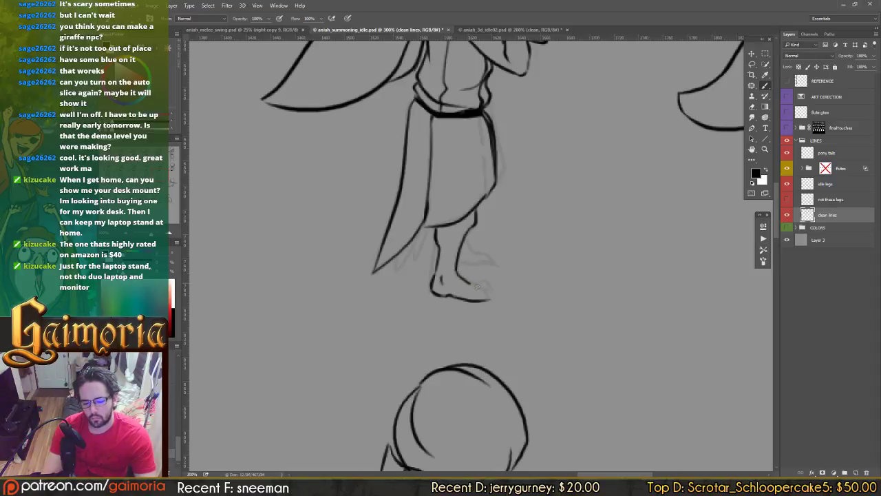
{"action": "mouse_move", "coordinate": [471, 283]}
{"action": "left_mouse_down"}
{"action": "mouse_move", "coordinate": [491, 298]}
{"action": "mouse_move", "coordinate": [487, 282]}
{"action": "mouse_move", "coordinate": [494, 293]}
{"action": "left_mouse_up"}
Step: Ink the far foot behind the near leg and the pointed tail folds beside the back panel's tip
{"action": "key", "text": "e"}
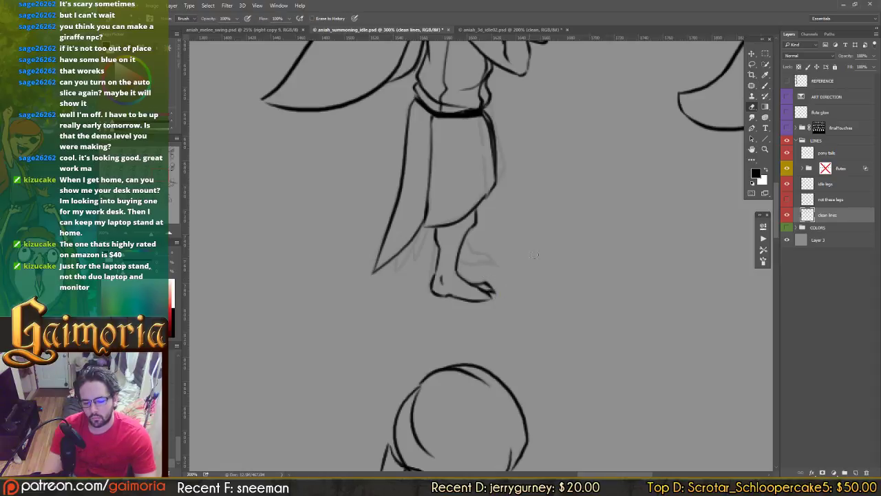
{"action": "key", "text": "b"}
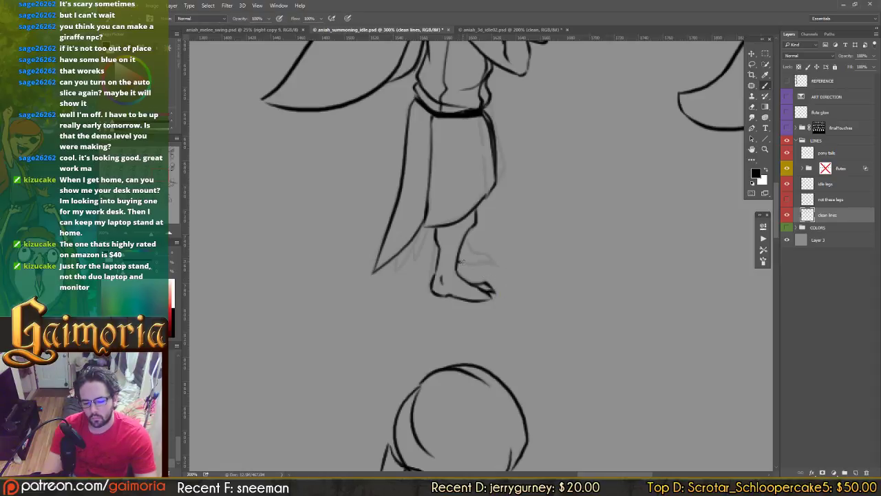
{"action": "mouse_move", "coordinate": [468, 261]}
{"action": "left_mouse_down"}
{"action": "mouse_move", "coordinate": [500, 265]}
{"action": "mouse_move", "coordinate": [470, 245]}
{"action": "left_mouse_up"}
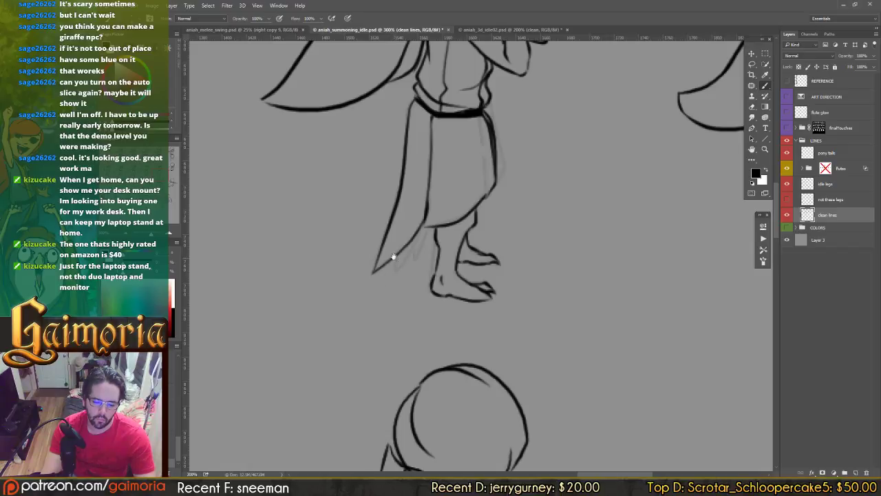
{"action": "mouse_move", "coordinate": [393, 257]}
{"action": "left_mouse_down"}
{"action": "mouse_move", "coordinate": [434, 261]}
{"action": "mouse_move", "coordinate": [417, 270]}
{"action": "mouse_move", "coordinate": [422, 277]}
{"action": "left_mouse_up"}
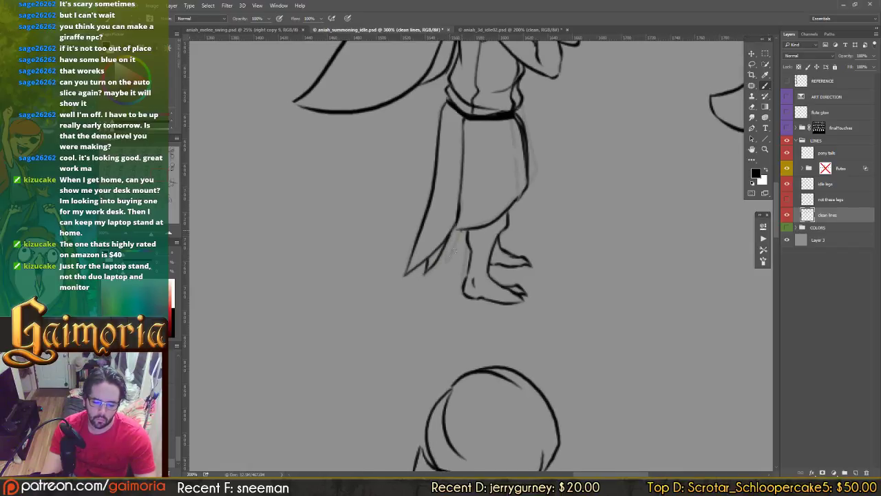
{"action": "left_click_drag", "start_coordinate": [458, 233], "coordinate": [444, 261]}
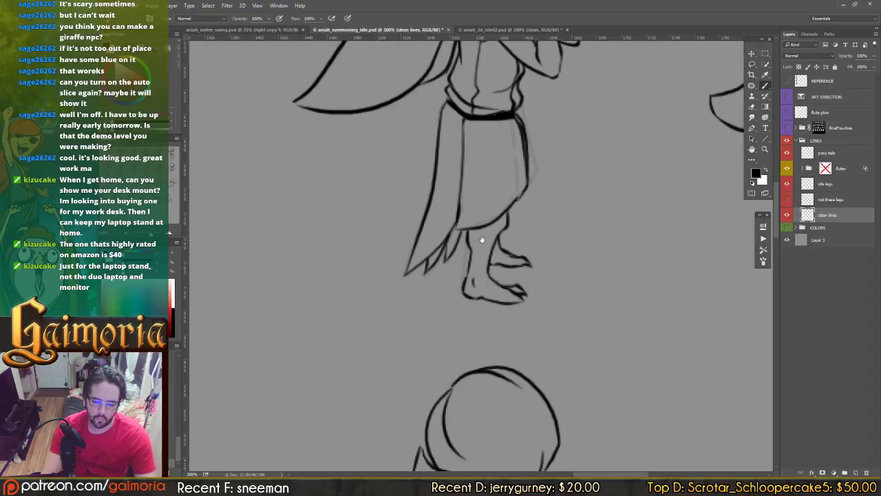
Step: Ink the skirt back panel's outer edge from the belt to its tip in the sixth second-row frame
{"action": "left_click_drag", "start_coordinate": [519, 218], "coordinate": [435, 258]}
{"action": "mouse_move", "coordinate": [472, 210]}
{"action": "left_mouse_down"}
{"action": "mouse_move", "coordinate": [484, 252]}
{"action": "mouse_move", "coordinate": [424, 191]}
{"action": "mouse_move", "coordinate": [465, 189]}
{"action": "left_mouse_up"}
{"action": "key", "text": "e"}
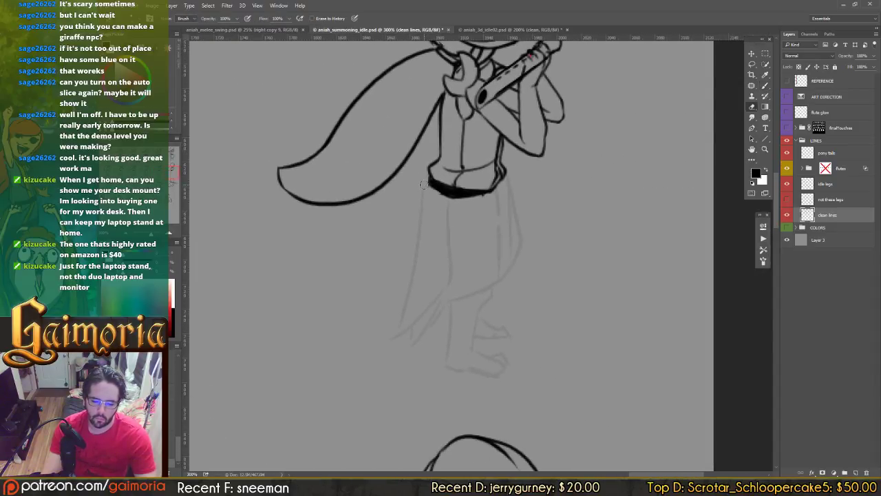
{"action": "mouse_move", "coordinate": [426, 185]}
{"action": "left_mouse_down"}
{"action": "mouse_move", "coordinate": [457, 200]}
{"action": "mouse_move", "coordinate": [476, 197]}
{"action": "mouse_move", "coordinate": [427, 196]}
{"action": "mouse_move", "coordinate": [461, 156]}
{"action": "left_mouse_up"}
{"action": "key", "text": "ctrl+z"}
{"action": "key", "text": "b"}
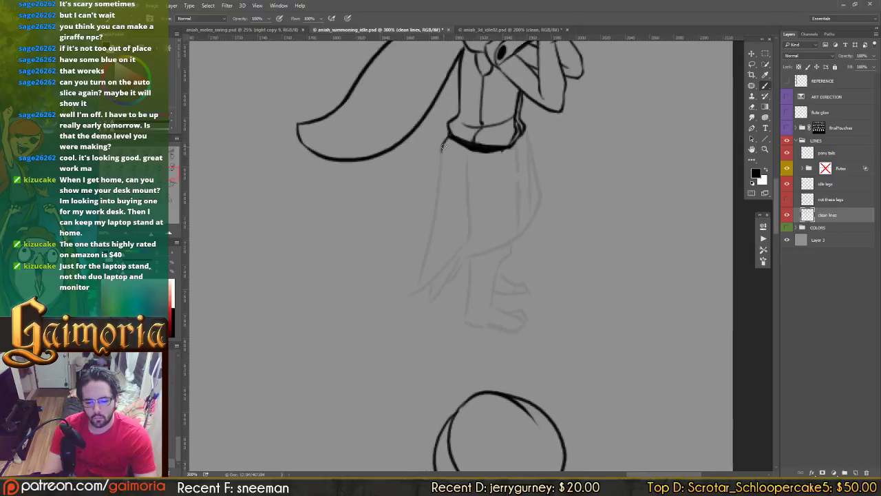
{"action": "left_click_drag", "start_coordinate": [442, 147], "coordinate": [418, 290]}
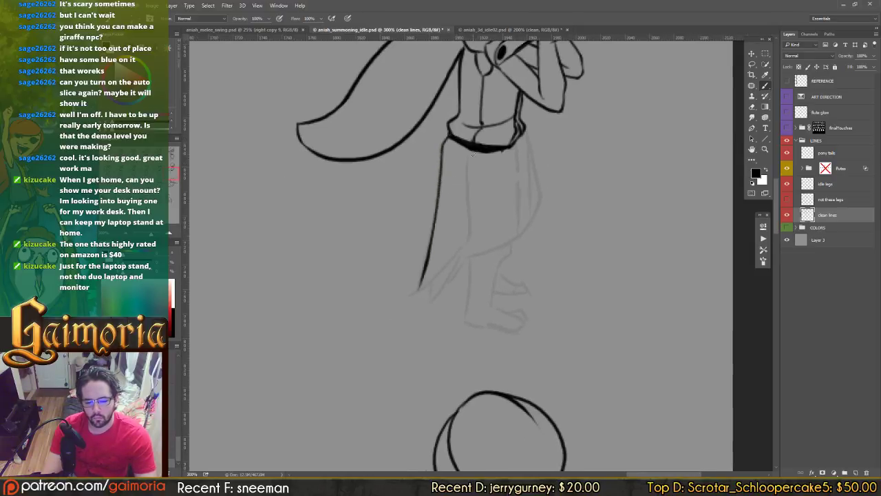
Step: Ink the back panel's front edge from the belt, curve it into the pointed tip, and trim the tip's outline
{"action": "left_click_drag", "start_coordinate": [468, 152], "coordinate": [458, 254]}
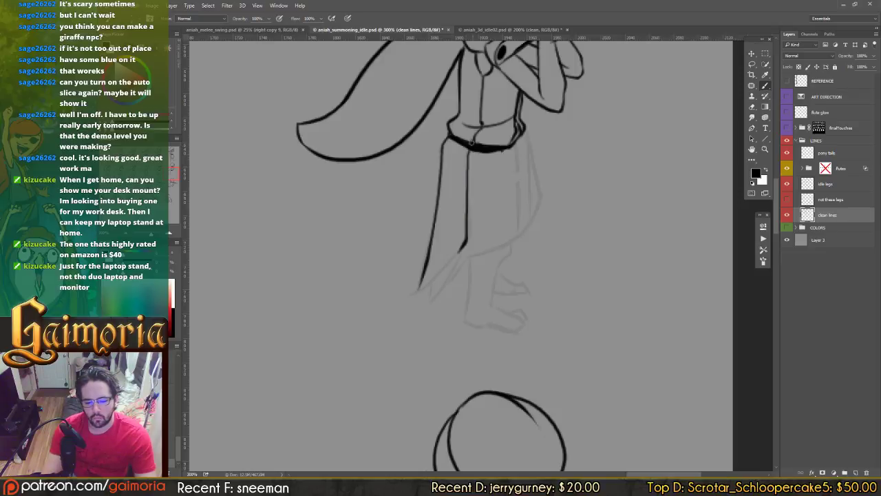
{"action": "key", "text": "ctrl+z"}
{"action": "mouse_move", "coordinate": [468, 153]}
{"action": "left_mouse_down"}
{"action": "mouse_move", "coordinate": [455, 256]}
{"action": "mouse_move", "coordinate": [411, 290]}
{"action": "left_mouse_up"}
{"action": "key", "text": "ctrl+z"}
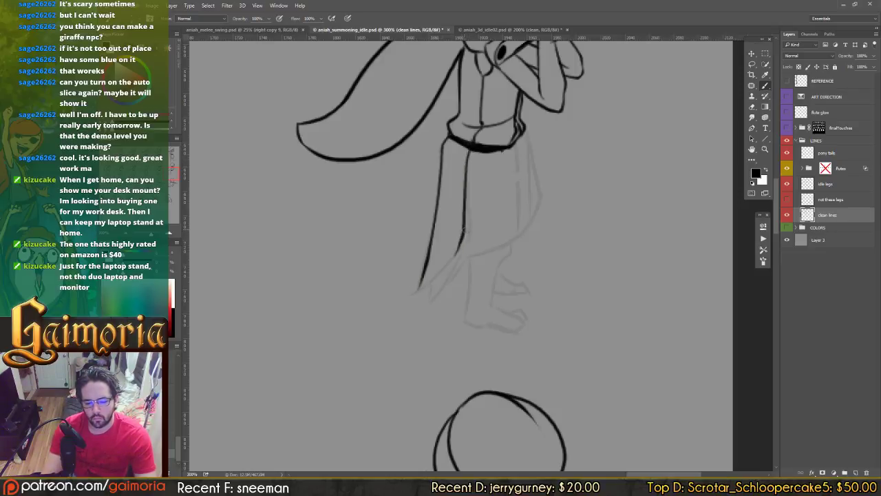
{"action": "mouse_move", "coordinate": [462, 233]}
{"action": "left_mouse_down"}
{"action": "mouse_move", "coordinate": [448, 266]}
{"action": "mouse_move", "coordinate": [414, 291]}
{"action": "left_mouse_up"}
{"action": "key", "text": "ctrl+z"}
{"action": "left_click_drag", "start_coordinate": [462, 235], "coordinate": [415, 289]}
{"action": "key", "text": "e"}
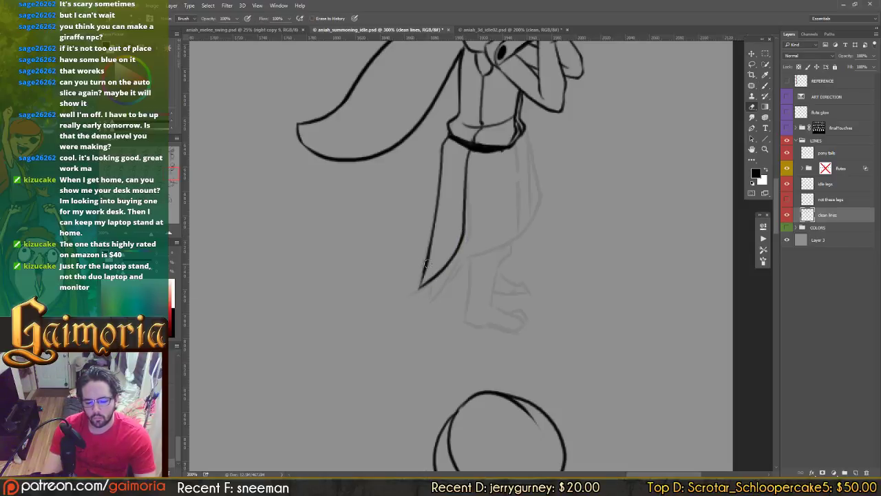
{"action": "key", "text": "b"}
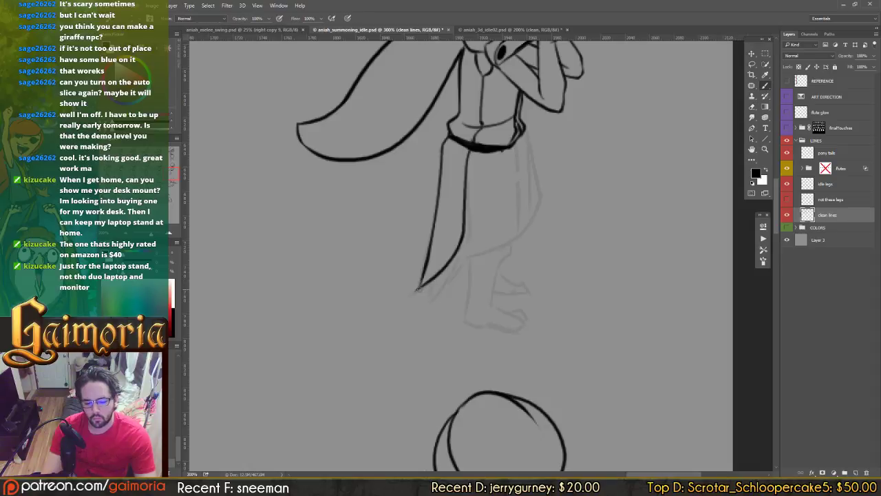
Step: Ink the small pointed tail fold beside the back panel's tip and the skirt's curved lower hem in the sixth second-row frame
{"action": "key", "text": "e"}
{"action": "key", "text": "b"}
{"action": "left_click_drag", "start_coordinate": [415, 283], "coordinate": [424, 304]}
{"action": "mouse_move", "coordinate": [459, 246]}
{"action": "left_mouse_down"}
{"action": "mouse_move", "coordinate": [446, 284]}
{"action": "mouse_move", "coordinate": [427, 301]}
{"action": "left_mouse_up"}
{"action": "left_click_drag", "start_coordinate": [456, 258], "coordinate": [518, 239]}
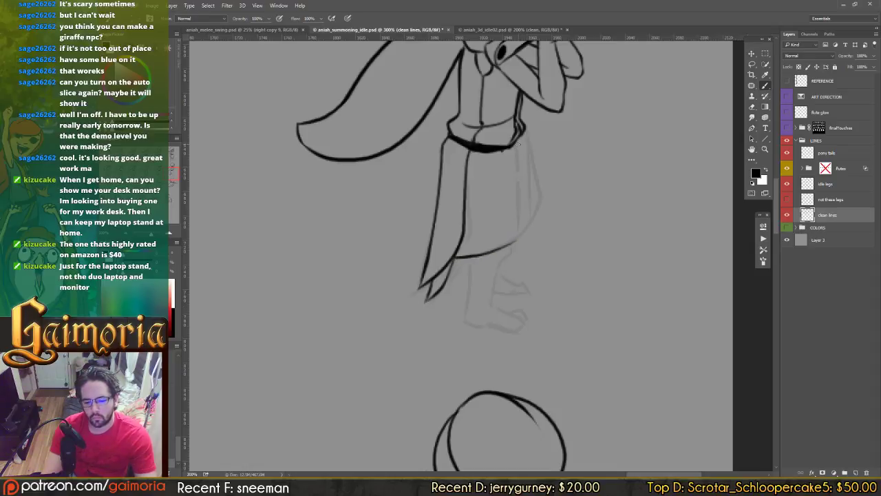
Step: Ink the skirt's front edge from the belt down to the hem, with a second inner line along it
{"action": "mouse_move", "coordinate": [521, 141]}
{"action": "left_mouse_down"}
{"action": "mouse_move", "coordinate": [527, 190]}
{"action": "mouse_move", "coordinate": [514, 236]}
{"action": "left_mouse_up"}
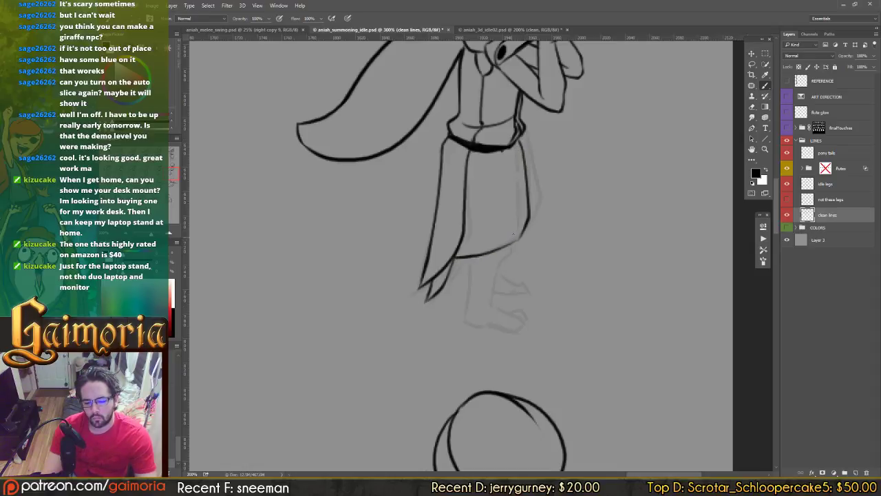
{"action": "mouse_move", "coordinate": [512, 143]}
{"action": "left_mouse_down"}
{"action": "mouse_move", "coordinate": [528, 201]}
{"action": "mouse_move", "coordinate": [521, 163]}
{"action": "left_mouse_up"}
{"action": "left_click_drag", "start_coordinate": [527, 214], "coordinate": [517, 244]}
{"action": "key", "text": "ctrl+z"}
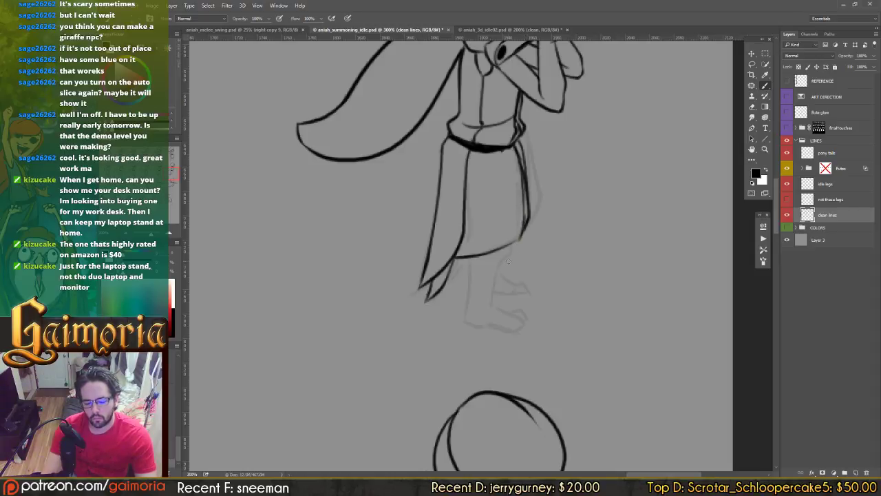
Step: Ink the near leg beneath the hem with its heel, sole, instep and toes in the sixth second-row frame
{"action": "mouse_move", "coordinate": [470, 260]}
{"action": "left_mouse_down"}
{"action": "mouse_move", "coordinate": [473, 271]}
{"action": "mouse_move", "coordinate": [459, 248]}
{"action": "mouse_move", "coordinate": [433, 289]}
{"action": "left_mouse_up"}
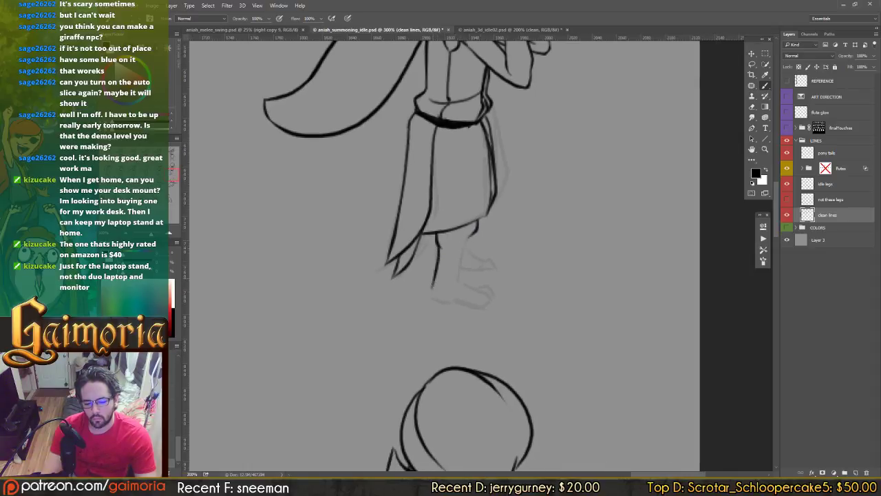
{"action": "key", "text": "ctrl+z"}
{"action": "left_click_drag", "start_coordinate": [438, 246], "coordinate": [436, 277]}
{"action": "key", "text": "ctrl+z"}
{"action": "left_click_drag", "start_coordinate": [438, 245], "coordinate": [432, 294]}
{"action": "mouse_move", "coordinate": [468, 234]}
{"action": "left_mouse_down"}
{"action": "mouse_move", "coordinate": [445, 301]}
{"action": "mouse_move", "coordinate": [493, 301]}
{"action": "left_mouse_up"}
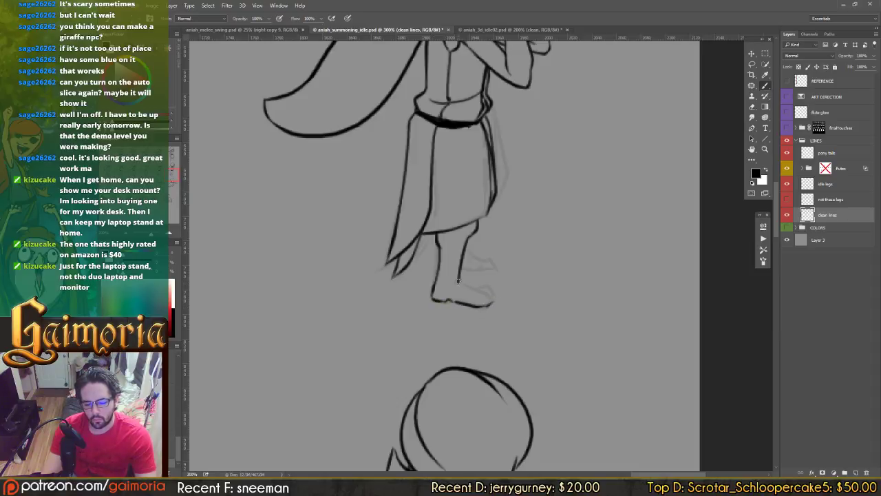
{"action": "left_click_drag", "start_coordinate": [460, 279], "coordinate": [475, 292]}
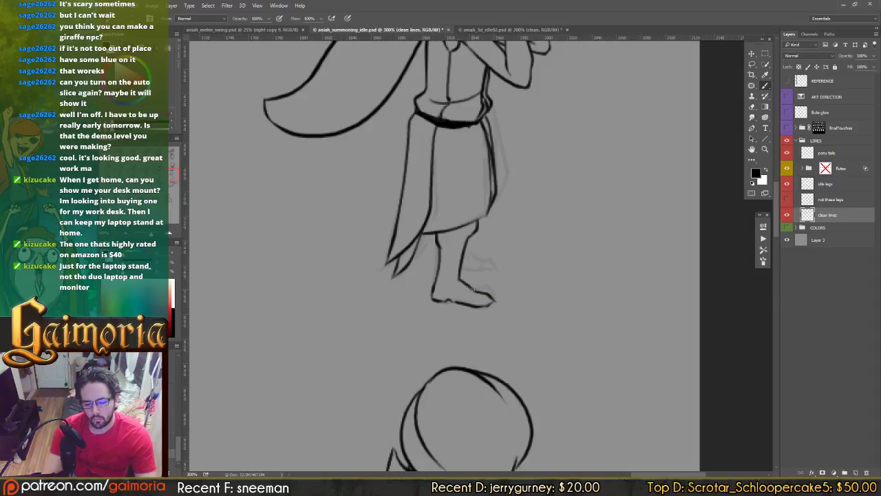
{"action": "mouse_move", "coordinate": [475, 290]}
{"action": "left_mouse_down"}
{"action": "mouse_move", "coordinate": [496, 296]}
{"action": "mouse_move", "coordinate": [488, 300]}
{"action": "left_mouse_up"}
Step: Ink the far foot behind the near leg and add the remaining tail fold and ankle mark
{"action": "mouse_move", "coordinate": [464, 246]}
{"action": "left_mouse_down"}
{"action": "mouse_move", "coordinate": [480, 265]}
{"action": "mouse_move", "coordinate": [499, 269]}
{"action": "left_mouse_up"}
{"action": "key", "text": "ctrl+z"}
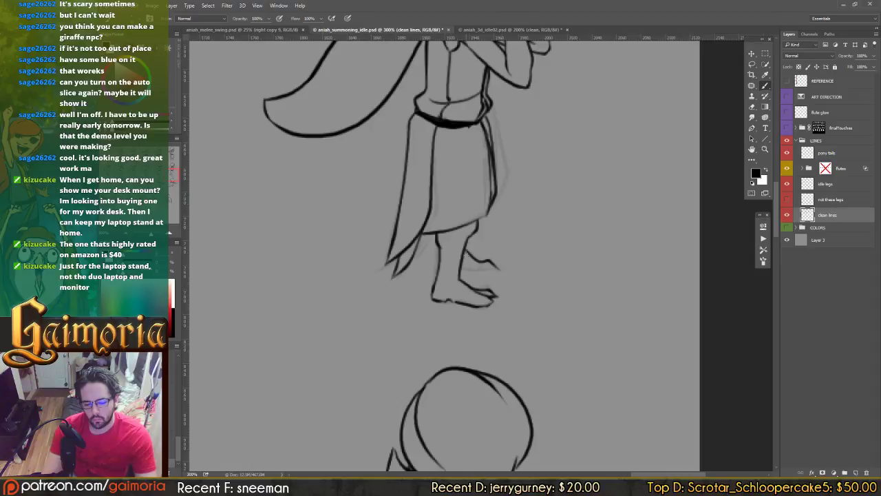
{"action": "key", "text": "ctrl+z"}
{"action": "key", "text": "ctrl+z"}
{"action": "mouse_move", "coordinate": [465, 246]}
{"action": "left_mouse_down"}
{"action": "mouse_move", "coordinate": [500, 269]}
{"action": "mouse_move", "coordinate": [474, 269]}
{"action": "mouse_move", "coordinate": [503, 269]}
{"action": "left_mouse_up"}
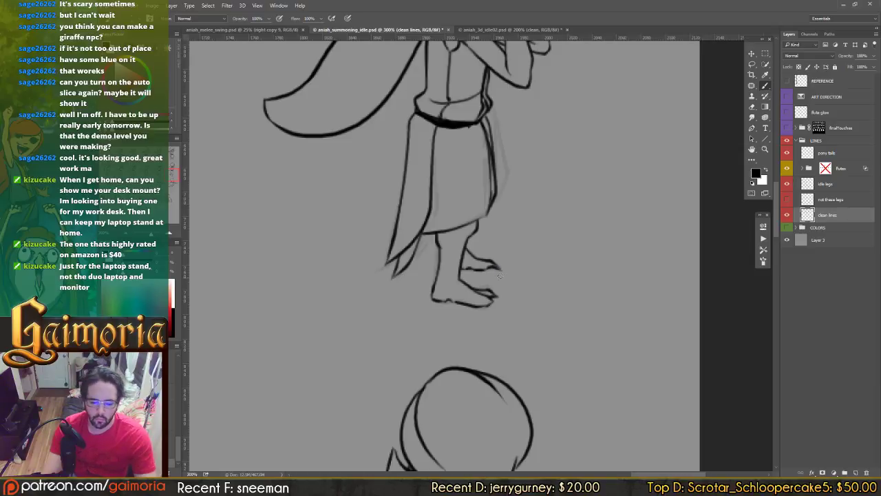
{"action": "key", "text": "e"}
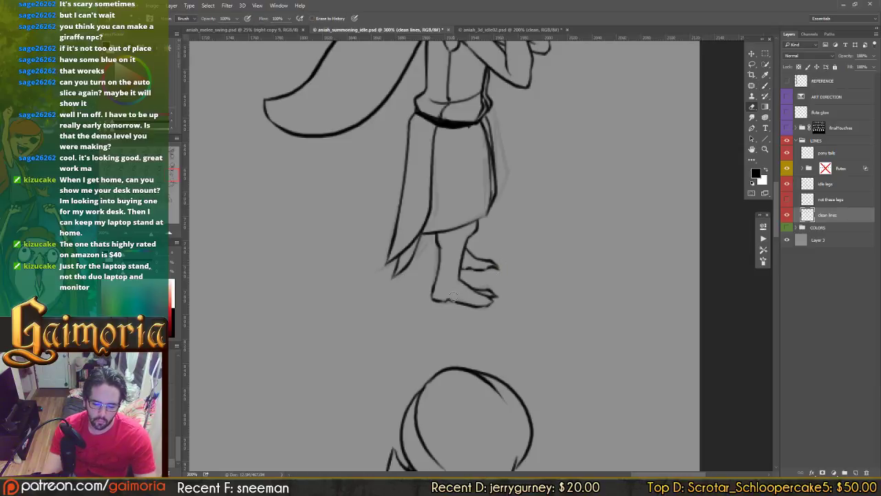
{"action": "key", "text": "b"}
{"action": "mouse_move", "coordinate": [430, 234]}
{"action": "left_mouse_down"}
{"action": "mouse_move", "coordinate": [419, 260]}
{"action": "mouse_move", "coordinate": [444, 287]}
{"action": "mouse_move", "coordinate": [486, 291]}
{"action": "mouse_move", "coordinate": [395, 264]}
{"action": "mouse_move", "coordinate": [438, 272]}
{"action": "left_mouse_up"}
{"action": "key", "text": "ctrl+z"}
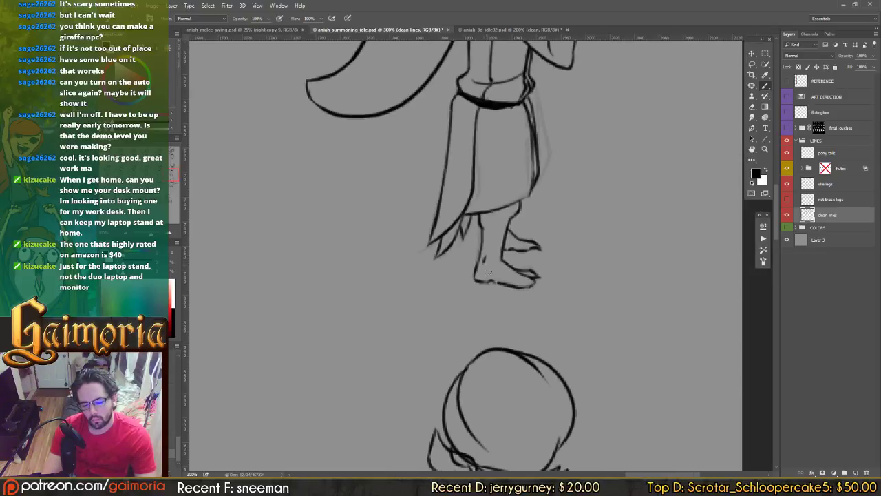
Step: Hide the grey background layer, save the document, and export it as a PNG that replaces aniah_summoning_idle.png
{"action": "mouse_move", "coordinate": [456, 283]}
{"action": "left_mouse_down"}
{"action": "mouse_move", "coordinate": [560, 279]}
{"action": "mouse_move", "coordinate": [413, 279]}
{"action": "left_mouse_up"}
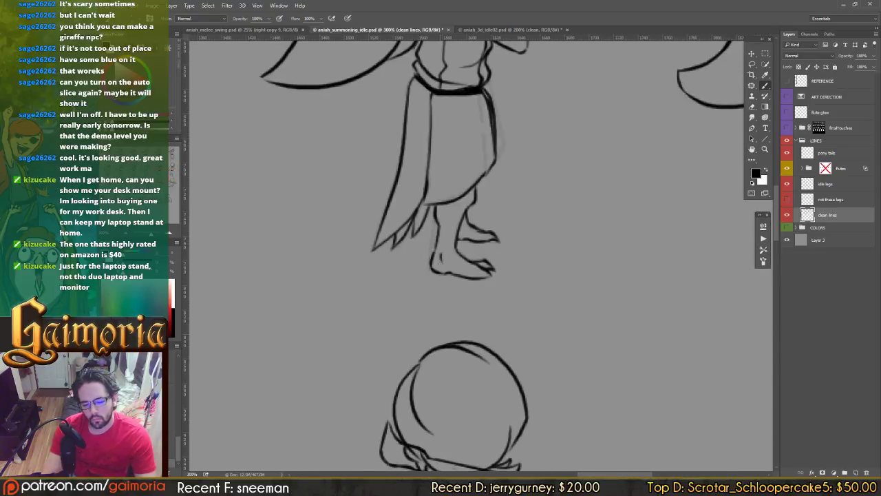
{"action": "mouse_move", "coordinate": [441, 248]}
{"action": "left_mouse_down"}
{"action": "mouse_move", "coordinate": [439, 256]}
{"action": "mouse_move", "coordinate": [525, 279]}
{"action": "mouse_move", "coordinate": [647, 276]}
{"action": "left_mouse_up"}
{"action": "left_click_drag", "start_coordinate": [368, 267], "coordinate": [557, 283]}
{"action": "left_click_drag", "start_coordinate": [413, 278], "coordinate": [559, 269]}
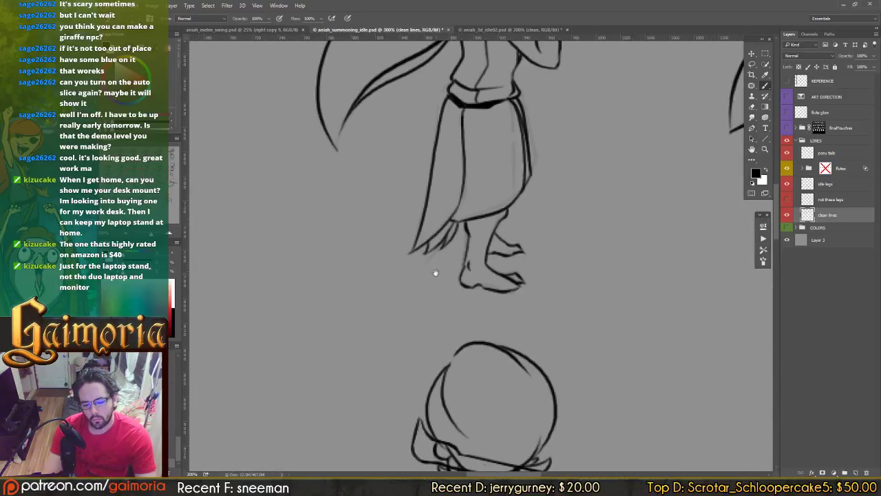
{"action": "left_click_drag", "start_coordinate": [417, 271], "coordinate": [702, 241]}
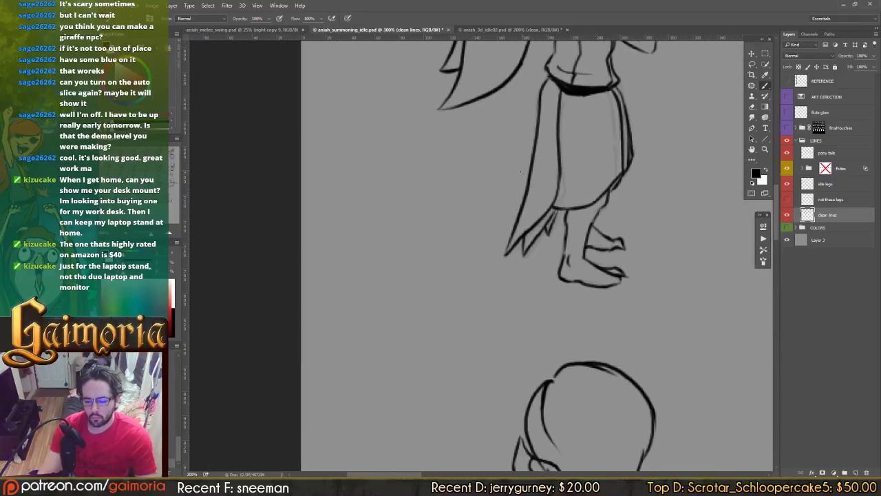
{"action": "left_click", "coordinate": [786, 240]}
{"action": "key", "text": "ctrl+s"}
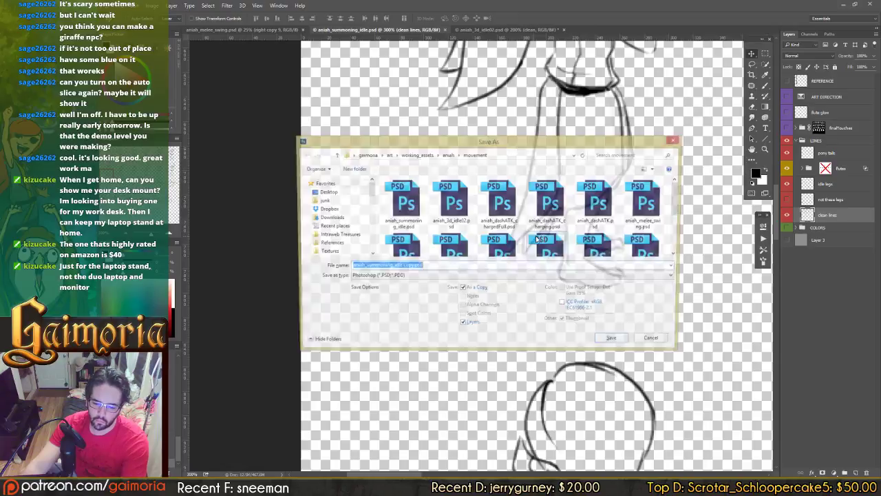
{"action": "key", "text": "ctrl+shift+s"}
{"action": "left_click", "coordinate": [468, 277]}
{"action": "left_click", "coordinate": [426, 383]}
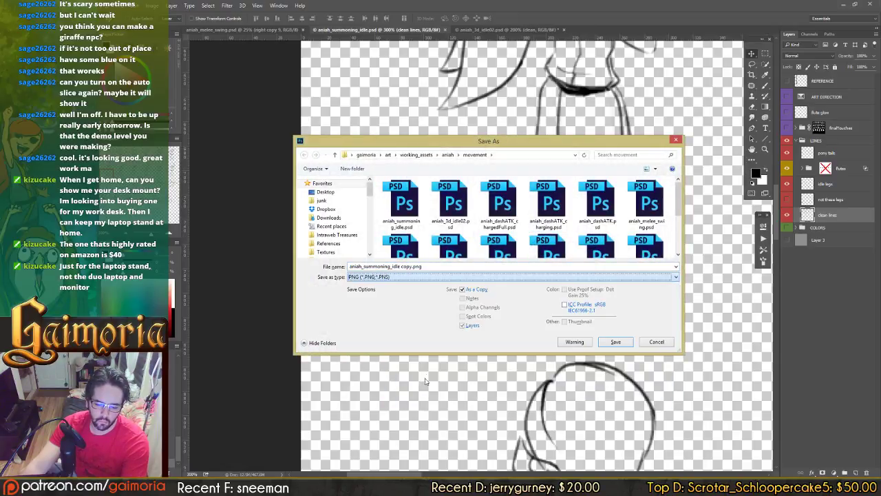
{"action": "double_click", "coordinate": [401, 195]}
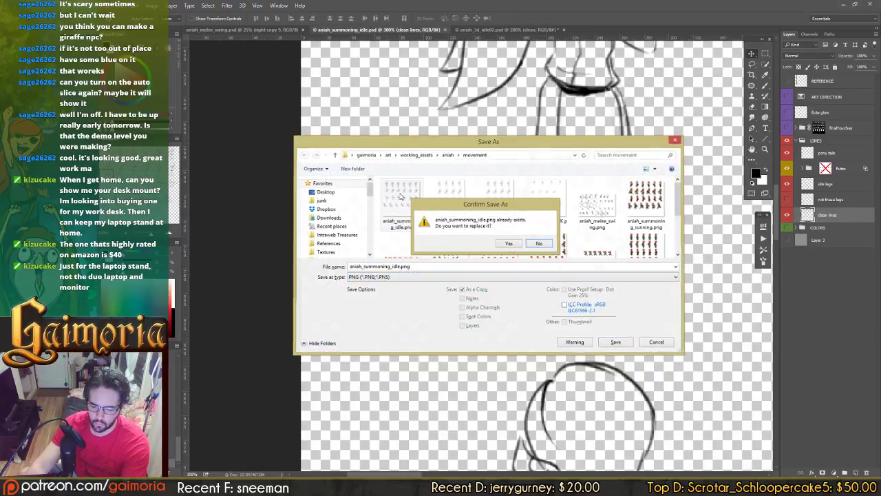
{"action": "key", "text": "y"}
{"action": "key", "text": "Return"}
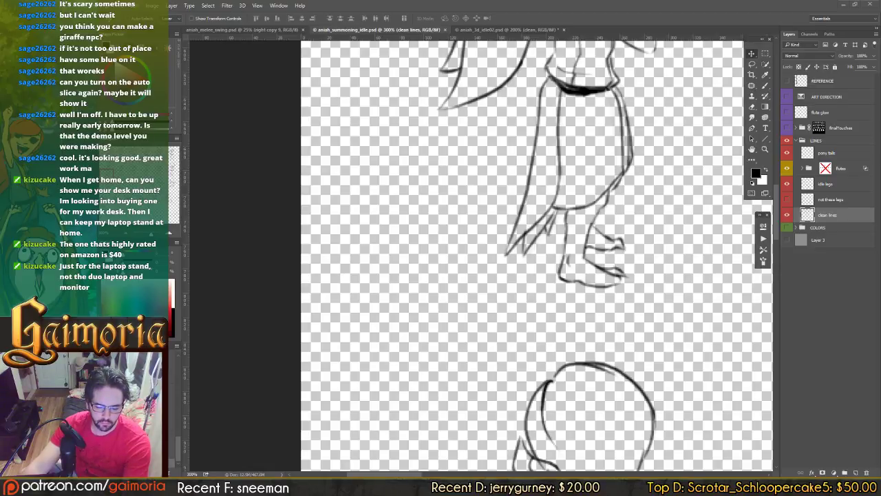
Step: Switch to Unity and preview the aniahSummIdleRight clip on the character in the scene
{"action": "key", "text": "alt+Tab"}
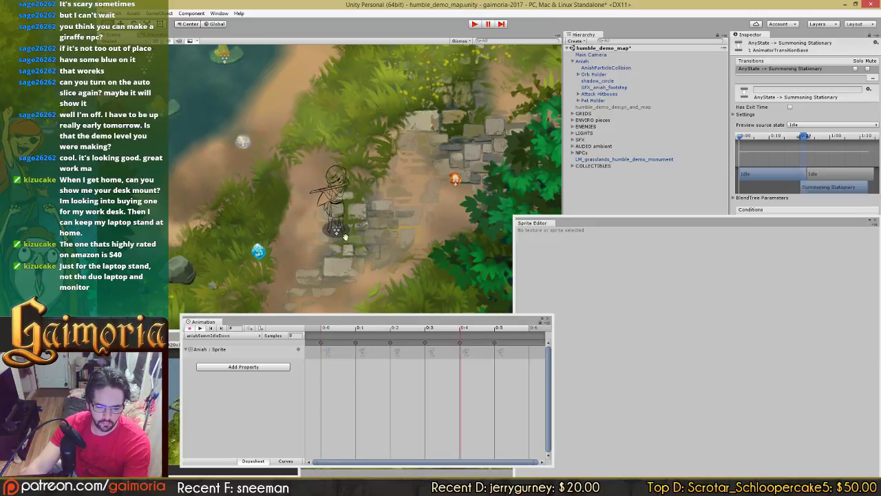
{"action": "scroll", "coordinate": [334, 248], "scroll_direction": "up", "scroll_amount": 3}
{"action": "scroll", "coordinate": [334, 249], "scroll_direction": "down", "scroll_amount": 1}
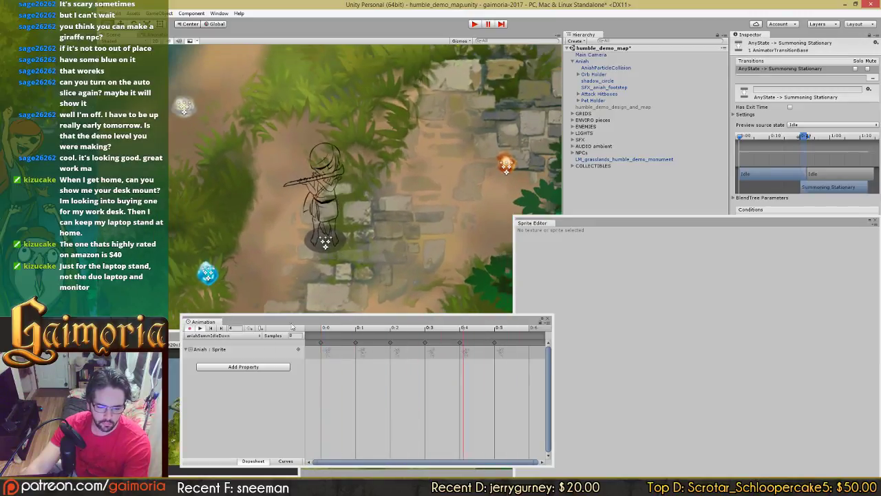
{"action": "left_click", "coordinate": [217, 336]}
{"action": "left_click", "coordinate": [220, 424]}
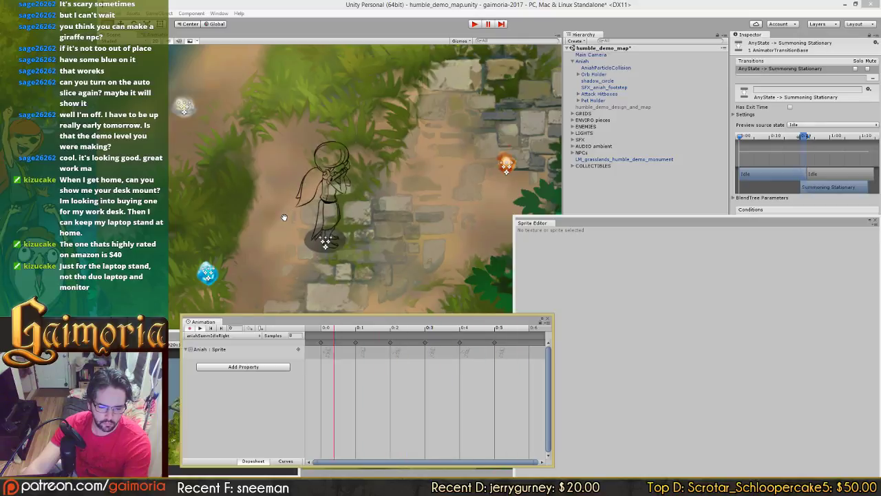
{"action": "left_click_drag", "start_coordinate": [284, 218], "coordinate": [300, 217]}
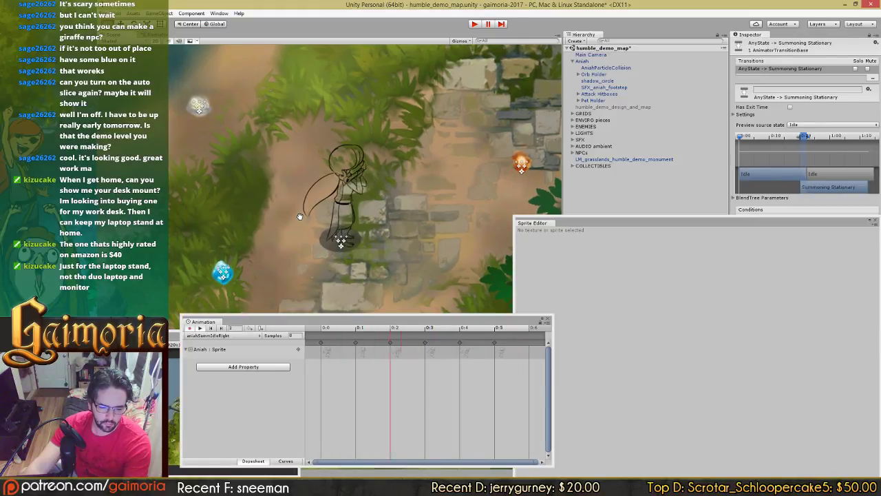
{"action": "scroll", "coordinate": [300, 217], "scroll_direction": "down", "scroll_amount": 3}
{"action": "scroll", "coordinate": [300, 216], "scroll_direction": "up", "scroll_amount": 3}
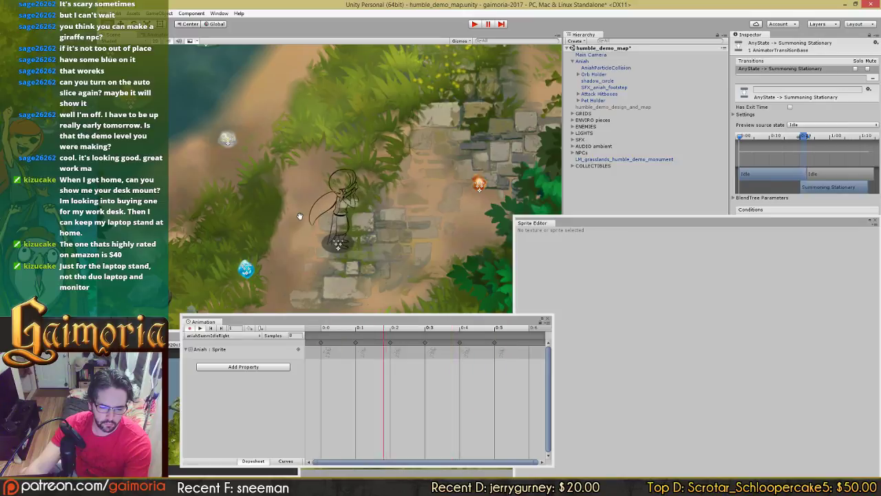
Step: Return to Photoshop, show the grey background layer again, and erase the stray marks around the ponytail in the first third-row frame
{"action": "key", "text": "alt+Tab"}
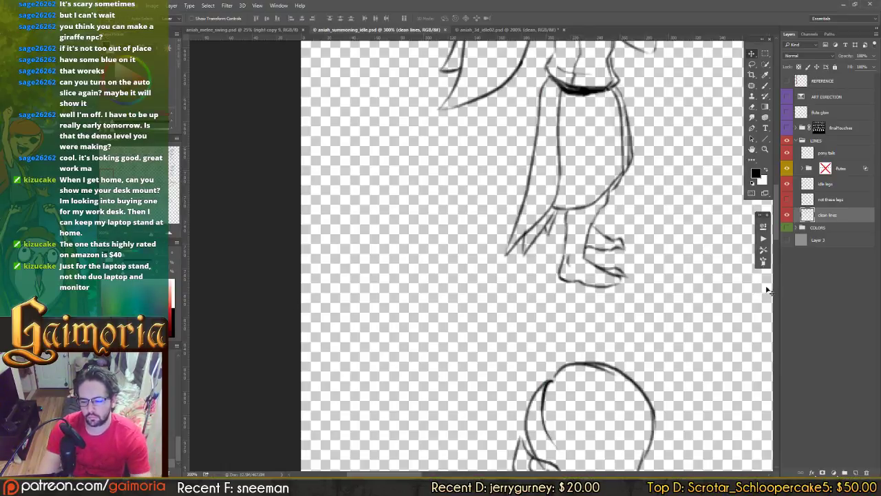
{"action": "left_click", "coordinate": [787, 240]}
{"action": "left_click_drag", "start_coordinate": [713, 254], "coordinate": [606, 108]}
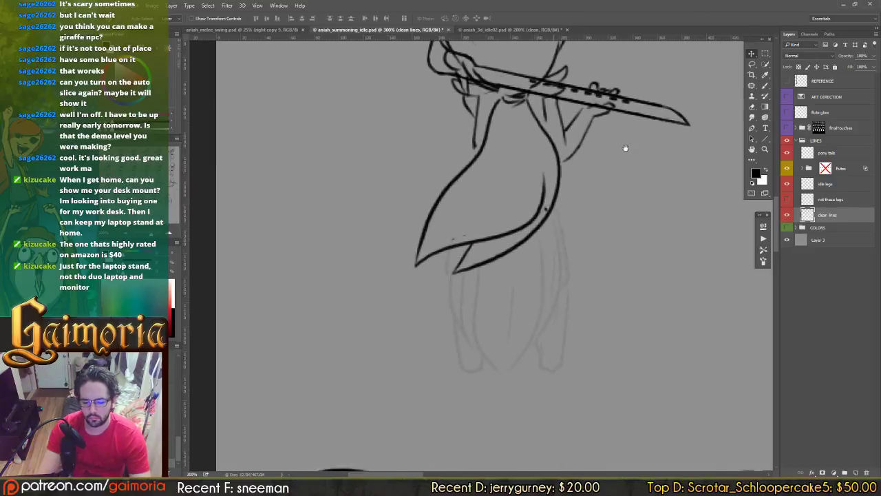
{"action": "key", "text": "b"}
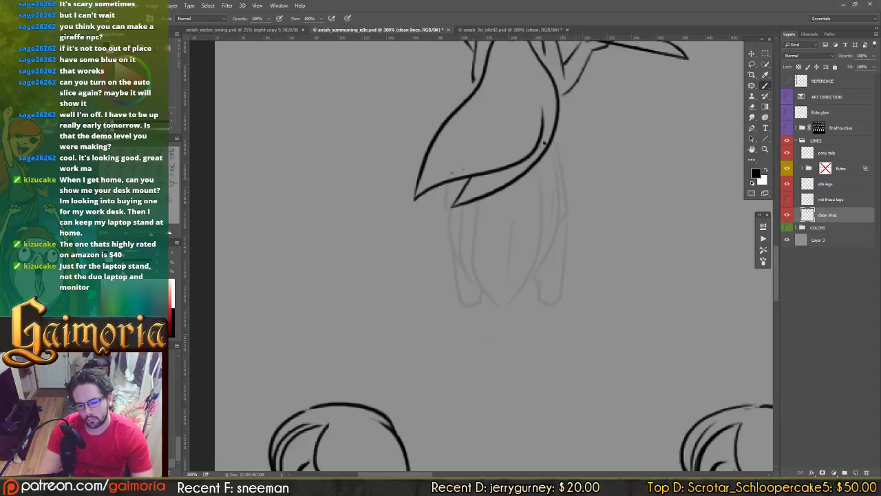
{"action": "mouse_move", "coordinate": [543, 144]}
{"action": "left_mouse_down"}
{"action": "mouse_move", "coordinate": [555, 163]}
{"action": "mouse_move", "coordinate": [535, 281]}
{"action": "left_mouse_up"}
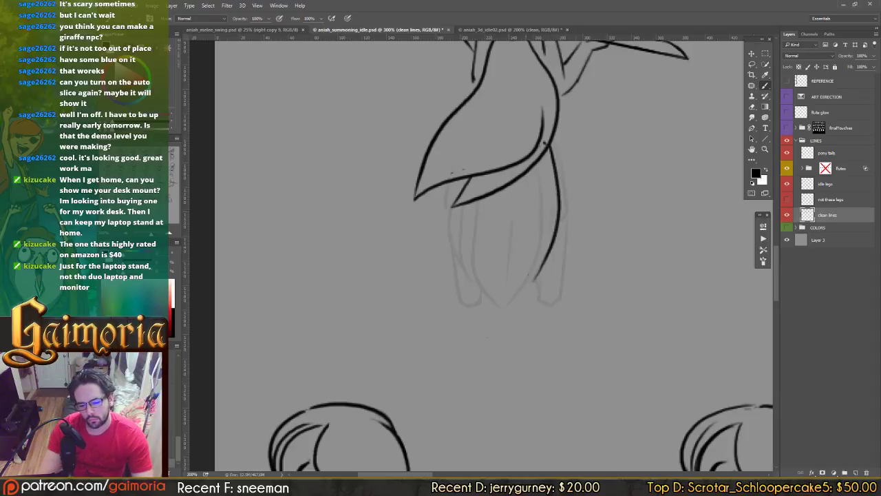
{"action": "key", "text": "ctrl+z"}
{"action": "key", "text": "e"}
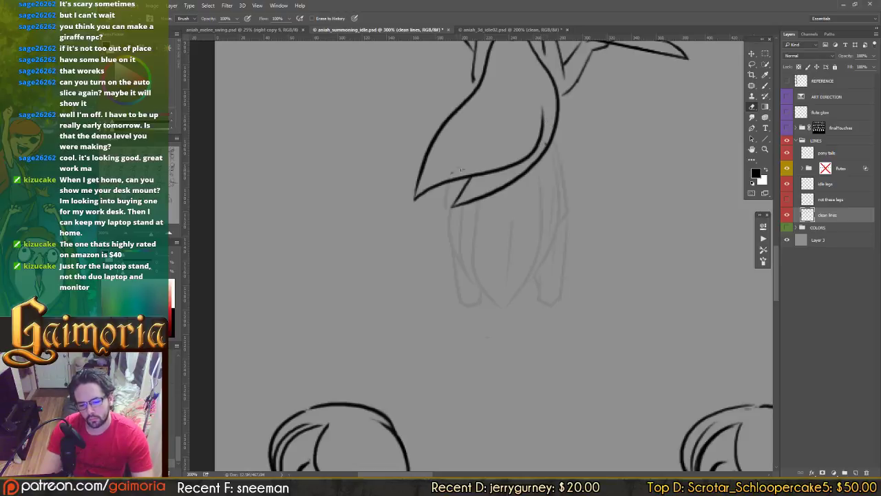
{"action": "left_click_drag", "start_coordinate": [542, 154], "coordinate": [545, 146]}
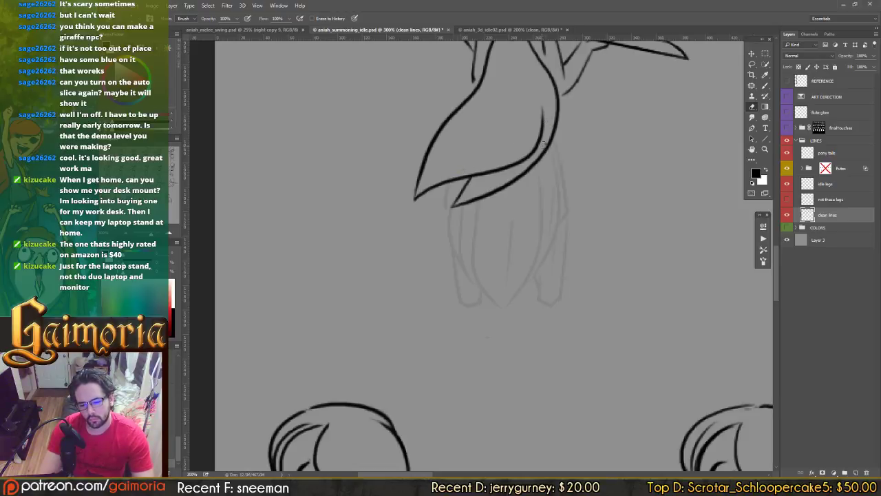
{"action": "key", "text": "b"}
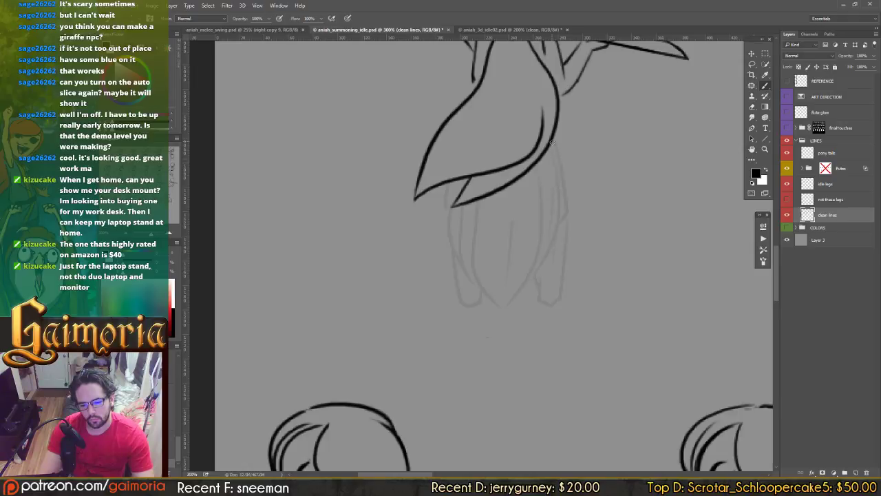
Step: Ink the skirt's curved right edge below the ponytail and the back panel's right edge down to its pointed tip
{"action": "mouse_move", "coordinate": [552, 141]}
{"action": "left_mouse_down"}
{"action": "mouse_move", "coordinate": [557, 195]}
{"action": "mouse_move", "coordinate": [526, 276]}
{"action": "left_mouse_up"}
{"action": "key", "text": "ctrl+z"}
{"action": "mouse_move", "coordinate": [552, 140]}
{"action": "left_mouse_down"}
{"action": "mouse_move", "coordinate": [557, 205]}
{"action": "mouse_move", "coordinate": [528, 279]}
{"action": "left_mouse_up"}
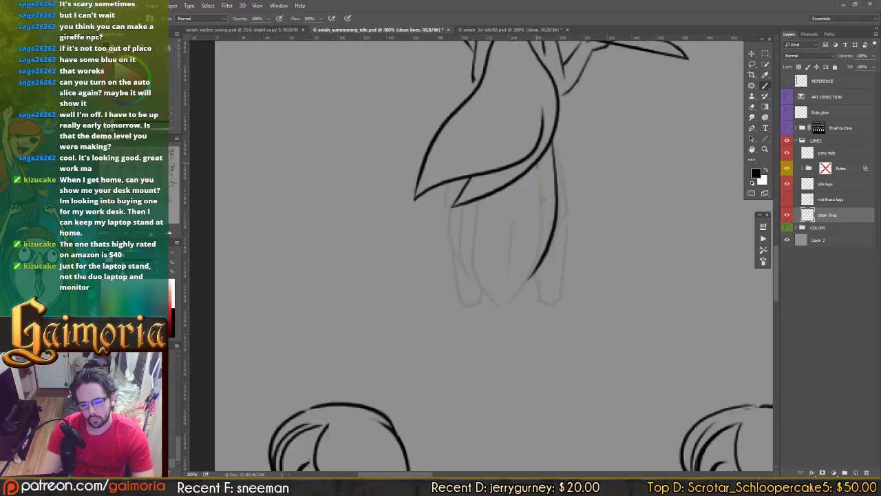
{"action": "mouse_move", "coordinate": [541, 165]}
{"action": "left_mouse_down"}
{"action": "mouse_move", "coordinate": [527, 275]}
{"action": "mouse_move", "coordinate": [504, 308]}
{"action": "left_mouse_up"}
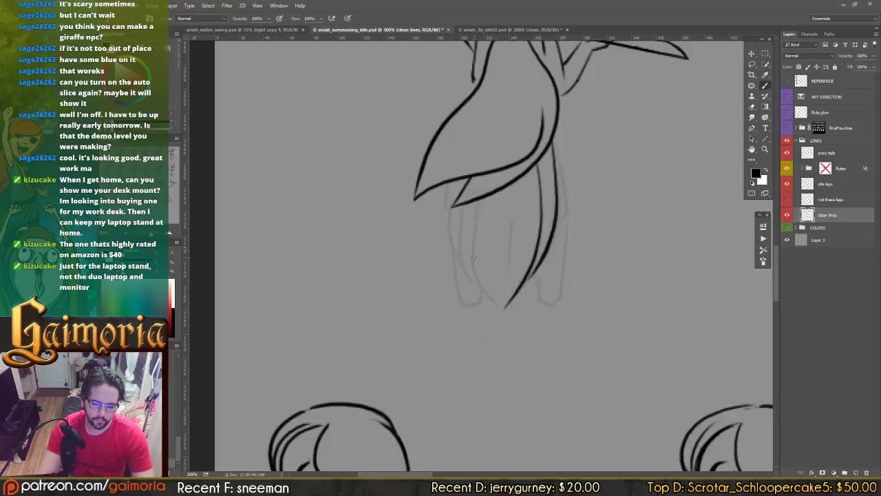
Step: Ink the back panel's left edge from under the ponytail, curving it into the pointed tip, and clean up the tip
{"action": "mouse_move", "coordinate": [475, 198]}
{"action": "left_mouse_down"}
{"action": "mouse_move", "coordinate": [479, 251]}
{"action": "mouse_move", "coordinate": [502, 302]}
{"action": "left_mouse_up"}
{"action": "key", "text": "ctrl+z"}
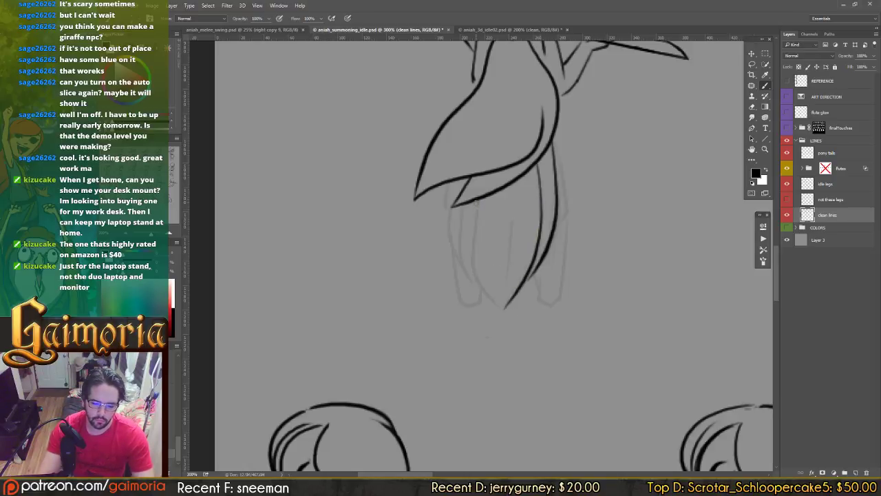
{"action": "mouse_move", "coordinate": [475, 199]}
{"action": "left_mouse_down"}
{"action": "mouse_move", "coordinate": [475, 271]}
{"action": "mouse_move", "coordinate": [506, 311]}
{"action": "left_mouse_up"}
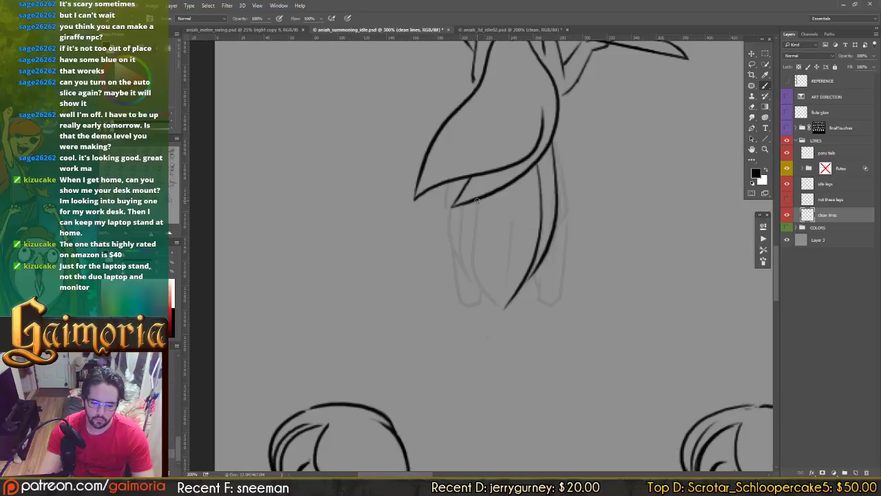
{"action": "mouse_move", "coordinate": [476, 200]}
{"action": "left_mouse_down"}
{"action": "mouse_move", "coordinate": [476, 275]}
{"action": "mouse_move", "coordinate": [508, 305]}
{"action": "left_mouse_up"}
{"action": "key", "text": "e"}
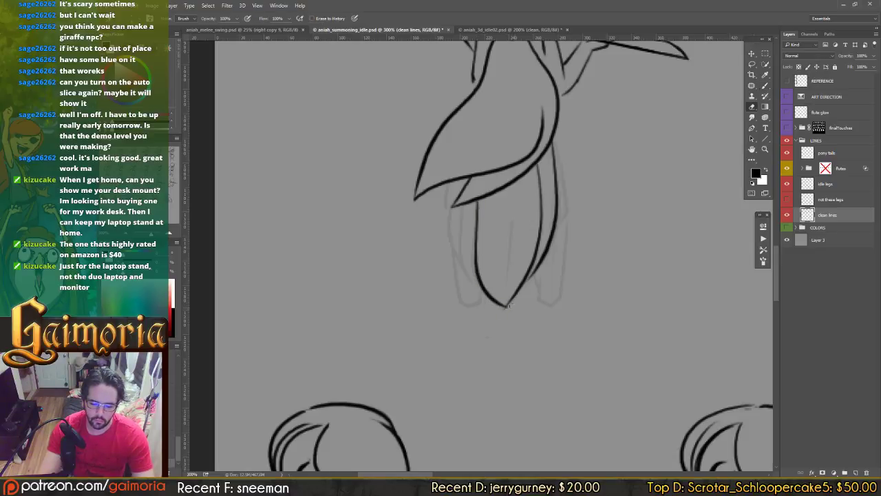
{"action": "key", "text": "b"}
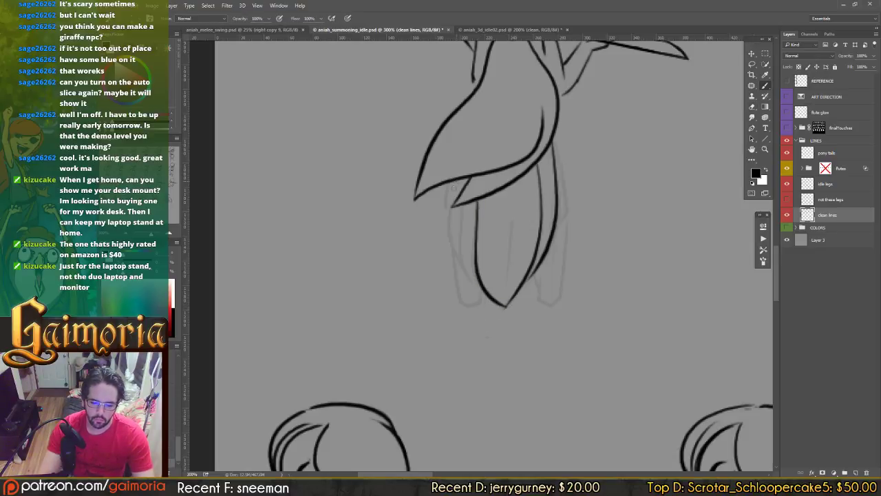
Step: Ink the left side panel's outer edge, add a thin centre fold down the back panel, and clean up the fold's end at the tip
{"action": "mouse_move", "coordinate": [455, 183]}
{"action": "left_mouse_down"}
{"action": "mouse_move", "coordinate": [451, 241]}
{"action": "mouse_move", "coordinate": [481, 284]}
{"action": "left_mouse_up"}
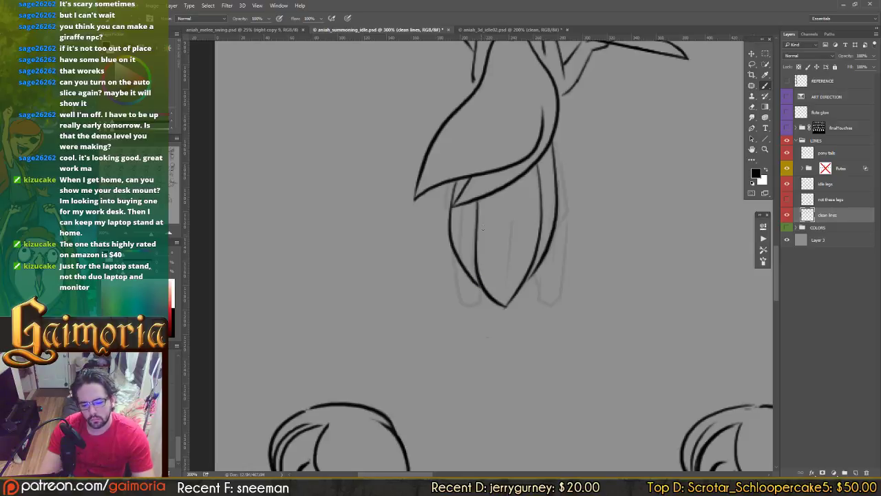
{"action": "left_click_drag", "start_coordinate": [510, 189], "coordinate": [503, 310]}
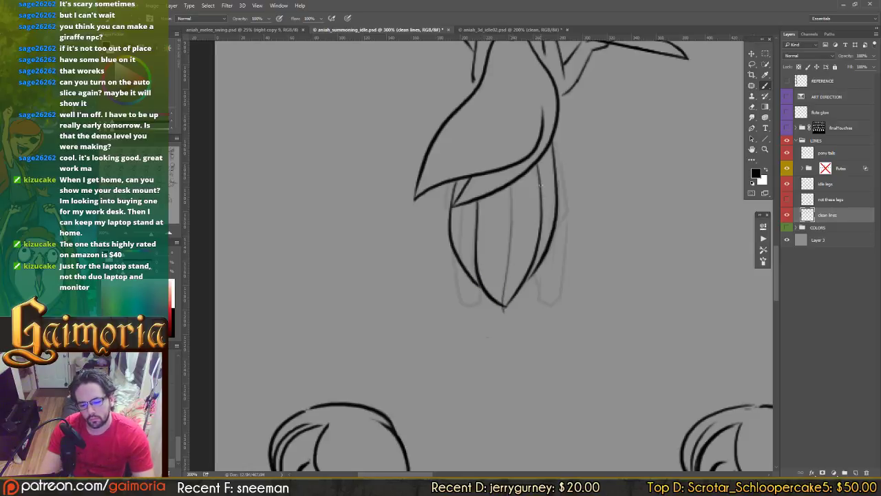
{"action": "key", "text": "e"}
{"action": "key", "text": "b"}
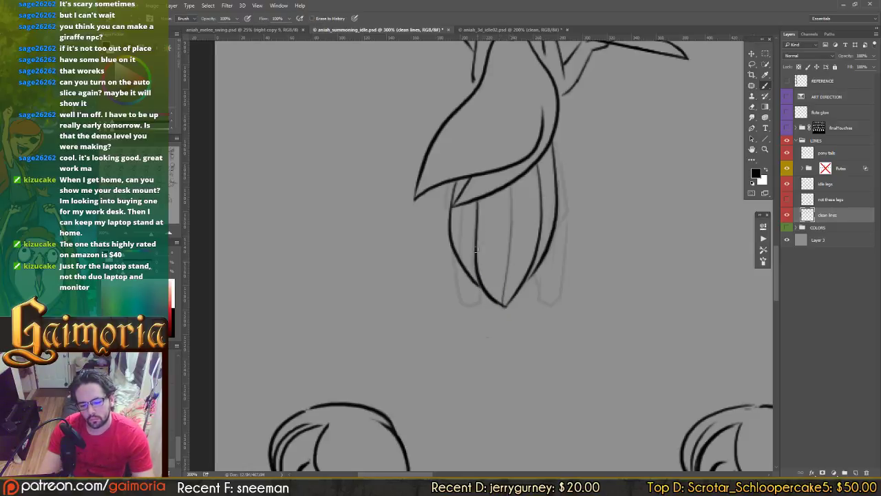
{"action": "key", "text": "e"}
{"action": "key", "text": "b"}
Step: Draw thin fold lines down the left and right side panels of the skirt in the first third-row frame
{"action": "left_click_drag", "start_coordinate": [462, 205], "coordinate": [483, 291]}
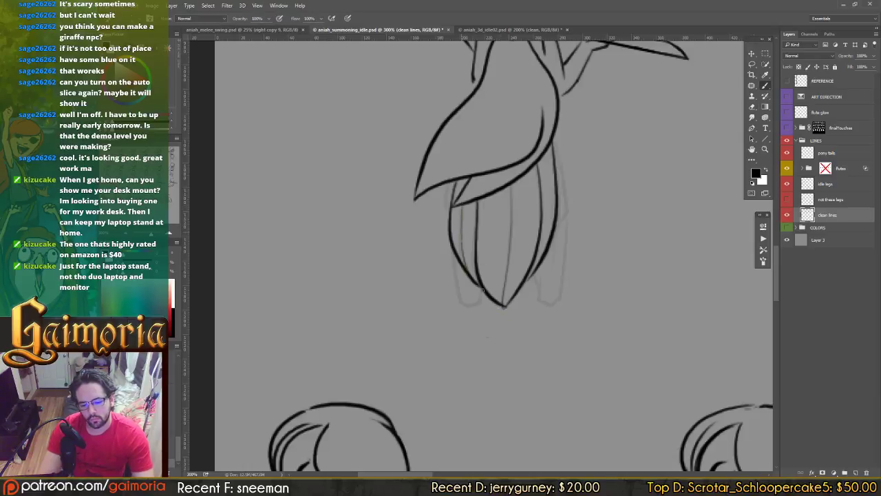
{"action": "mouse_move", "coordinate": [544, 150]}
{"action": "left_mouse_down"}
{"action": "mouse_move", "coordinate": [549, 173]}
{"action": "mouse_move", "coordinate": [532, 271]}
{"action": "left_mouse_up"}
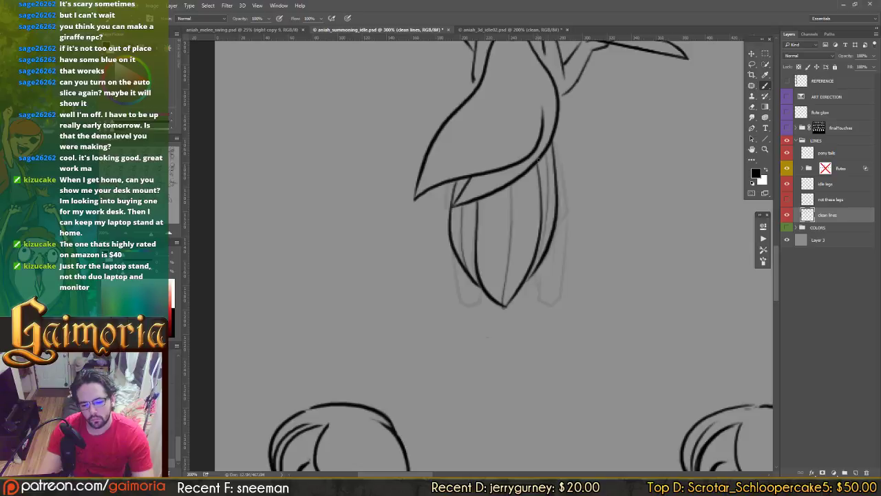
{"action": "key", "text": "ctrl+z"}
{"action": "left_click_drag", "start_coordinate": [543, 150], "coordinate": [525, 283]}
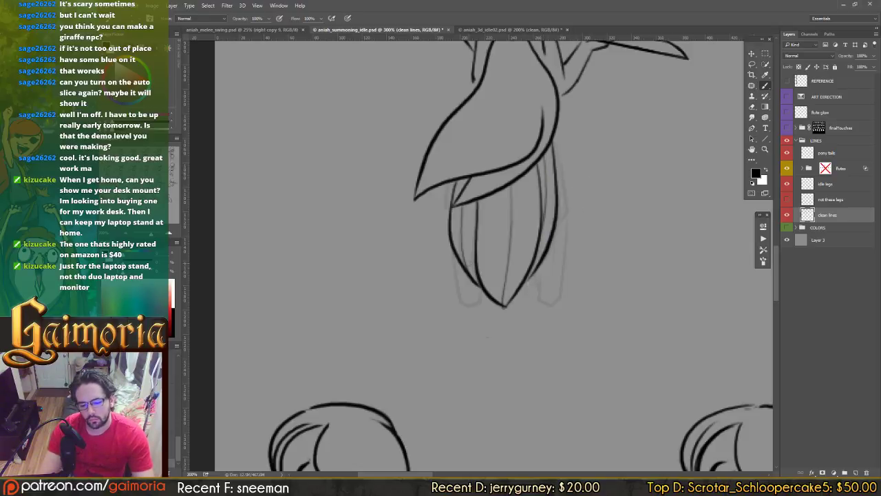
Step: Ink the left lower leg and foot showing below the skirt in the first third-row frame
{"action": "left_click_drag", "start_coordinate": [453, 250], "coordinate": [456, 284]}
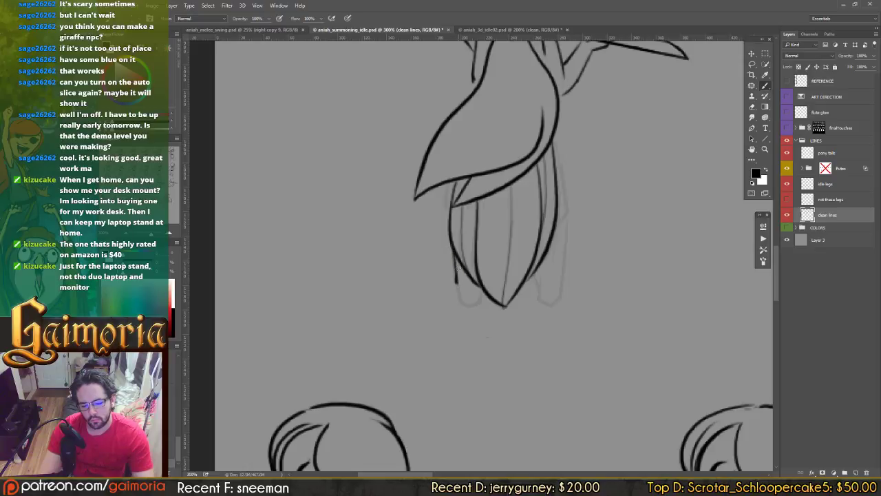
{"action": "key", "text": "ctrl+z"}
{"action": "mouse_move", "coordinate": [453, 250]}
{"action": "left_mouse_down"}
{"action": "mouse_move", "coordinate": [464, 302]}
{"action": "mouse_move", "coordinate": [481, 303]}
{"action": "mouse_move", "coordinate": [480, 288]}
{"action": "mouse_move", "coordinate": [475, 282]}
{"action": "mouse_move", "coordinate": [469, 306]}
{"action": "left_mouse_up"}
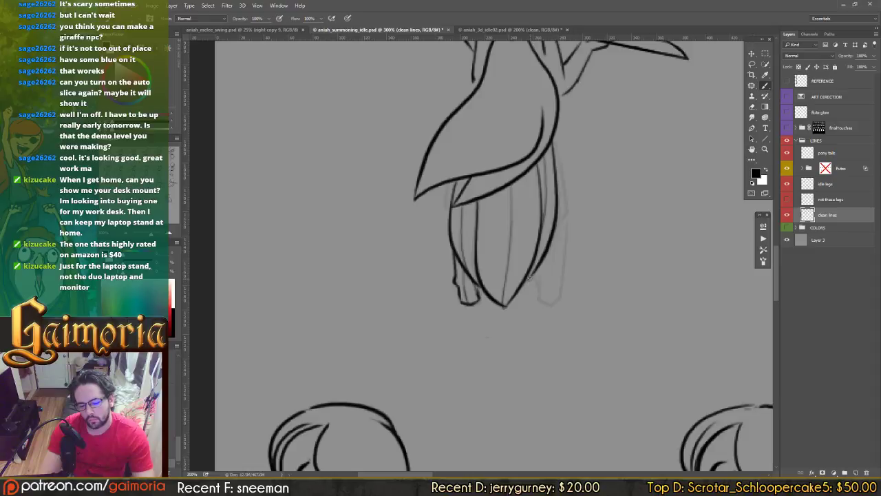
Step: Ink the right foot and lower leg, and curve the skirt's outermost right edge from the ponytail down to the leg
{"action": "mouse_move", "coordinate": [531, 275]}
{"action": "left_mouse_down"}
{"action": "mouse_move", "coordinate": [544, 303]}
{"action": "mouse_move", "coordinate": [557, 299]}
{"action": "left_mouse_up"}
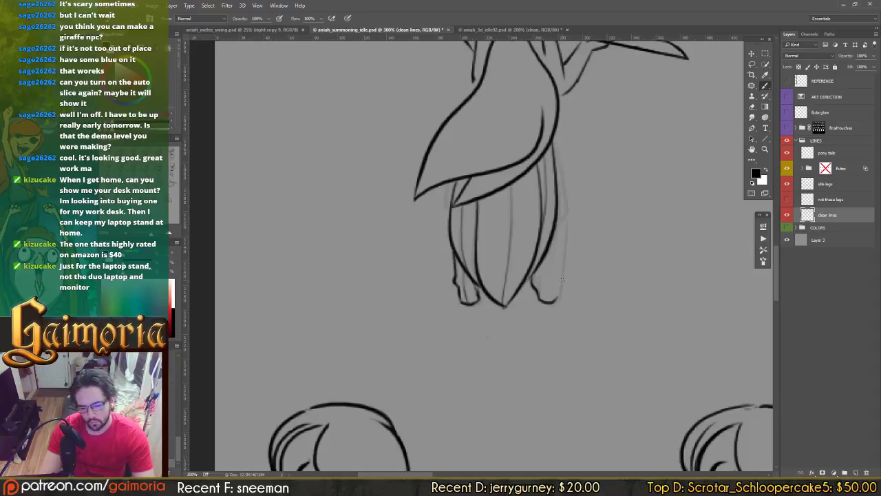
{"action": "left_click_drag", "start_coordinate": [561, 271], "coordinate": [560, 284]}
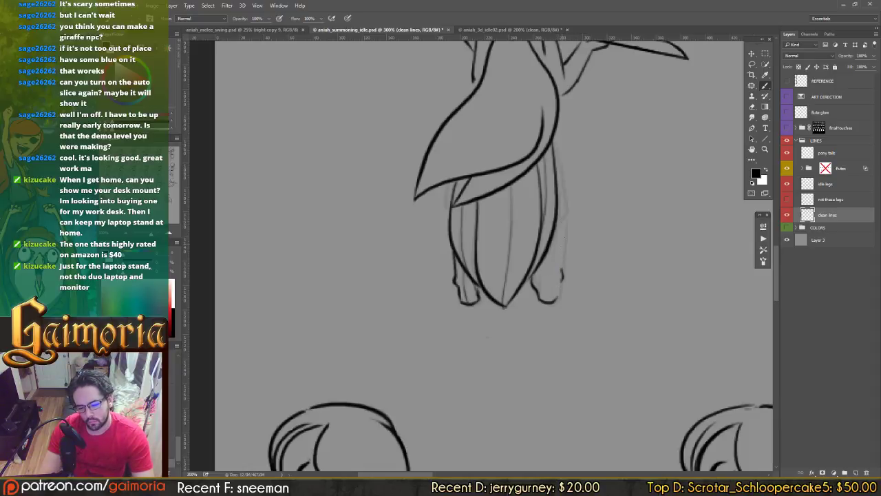
{"action": "mouse_move", "coordinate": [563, 218]}
{"action": "left_mouse_down"}
{"action": "mouse_move", "coordinate": [561, 296]}
{"action": "mouse_move", "coordinate": [543, 301]}
{"action": "mouse_move", "coordinate": [561, 296]}
{"action": "left_mouse_up"}
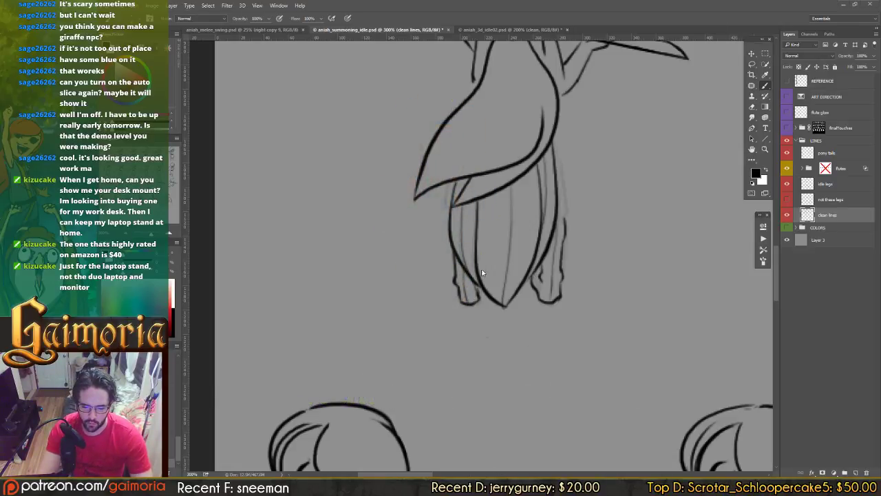
{"action": "left_click_drag", "start_coordinate": [489, 252], "coordinate": [428, 283]}
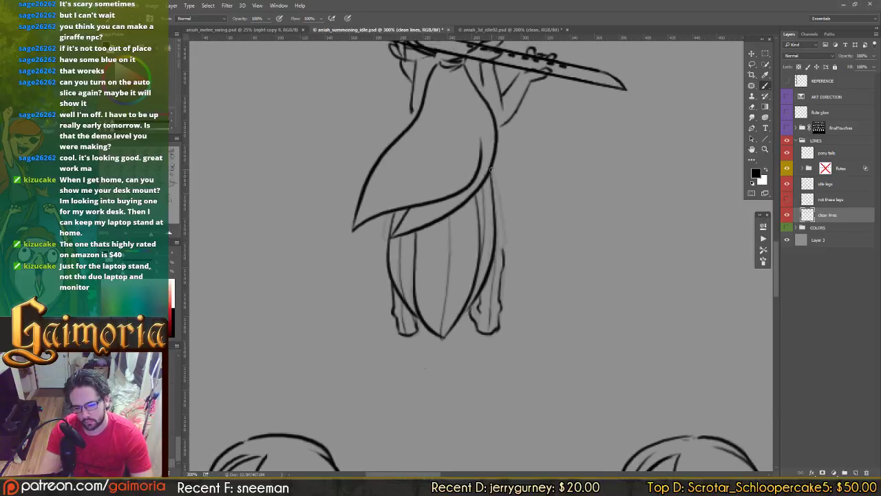
{"action": "mouse_move", "coordinate": [492, 173]}
{"action": "left_mouse_down"}
{"action": "mouse_move", "coordinate": [502, 224]}
{"action": "mouse_move", "coordinate": [490, 262]}
{"action": "left_mouse_up"}
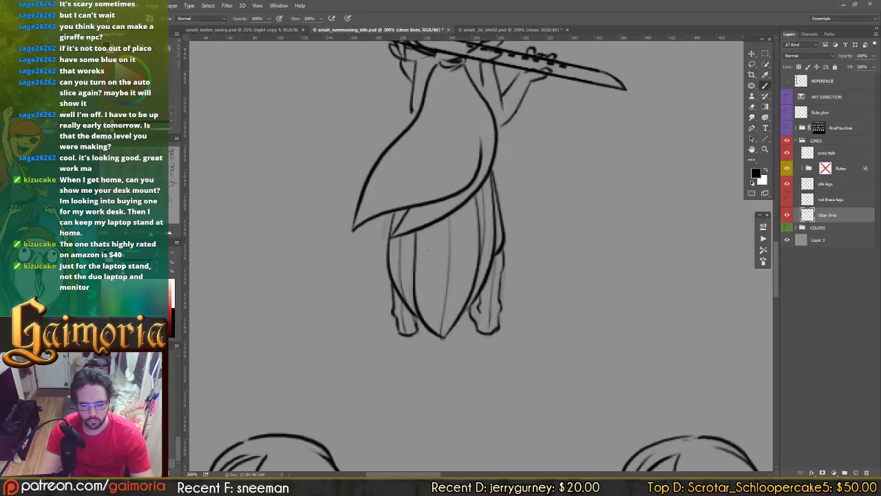
Step: In the second third-row frame, ink the left side panel's outer edge from the dark waist knot, curving it inward near the hem
{"action": "left_click_drag", "start_coordinate": [571, 288], "coordinate": [415, 263]}
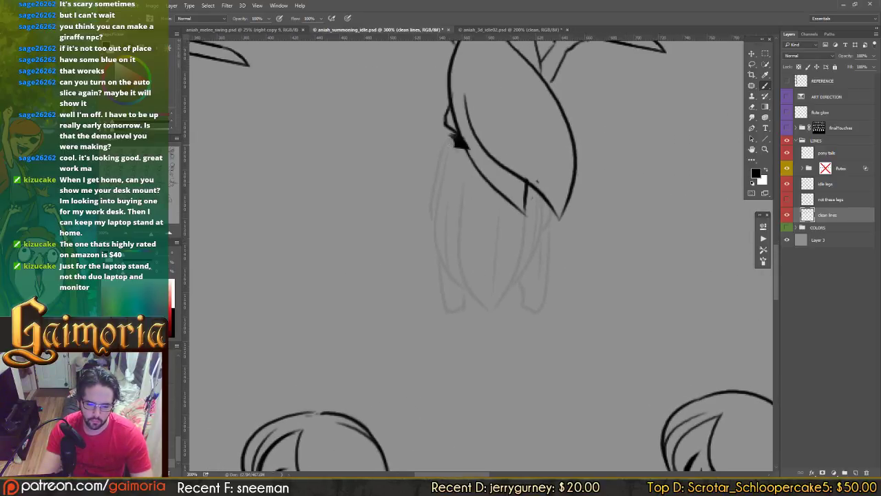
{"action": "mouse_move", "coordinate": [454, 140]}
{"action": "left_mouse_down"}
{"action": "mouse_move", "coordinate": [437, 197]}
{"action": "mouse_move", "coordinate": [446, 262]}
{"action": "left_mouse_up"}
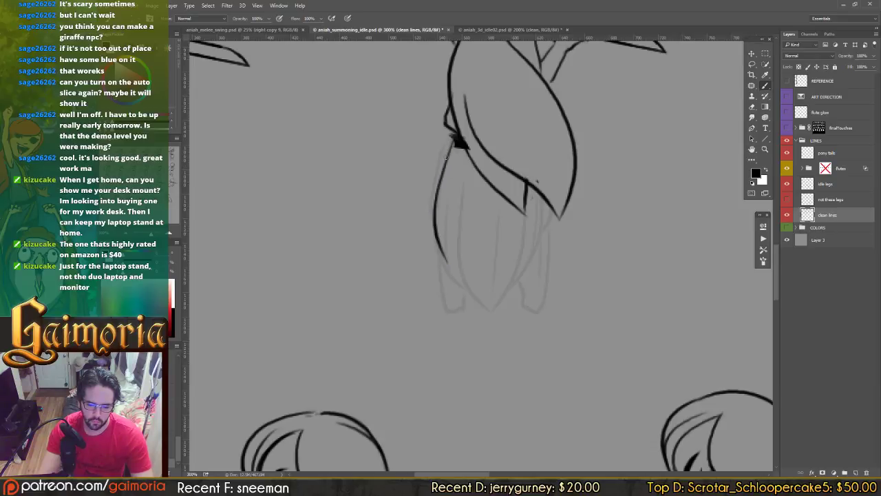
{"action": "key", "text": "ctrl+z"}
{"action": "mouse_move", "coordinate": [455, 137]}
{"action": "left_mouse_down"}
{"action": "mouse_move", "coordinate": [439, 254]}
{"action": "mouse_move", "coordinate": [473, 296]}
{"action": "left_mouse_up"}
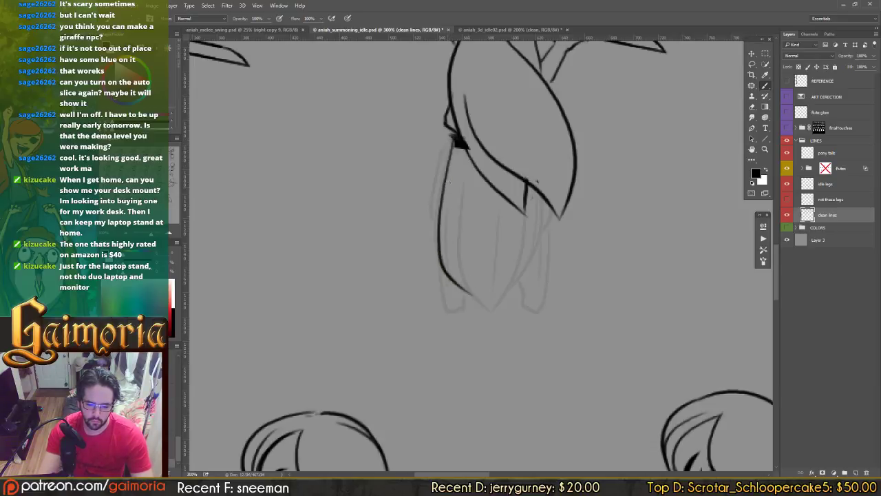
{"action": "key", "text": "ctrl+z"}
{"action": "mouse_move", "coordinate": [455, 140]}
{"action": "left_mouse_down"}
{"action": "mouse_move", "coordinate": [442, 177]}
{"action": "mouse_move", "coordinate": [436, 269]}
{"action": "mouse_move", "coordinate": [469, 288]}
{"action": "left_mouse_up"}
{"action": "key", "text": "e"}
{"action": "key", "text": "b"}
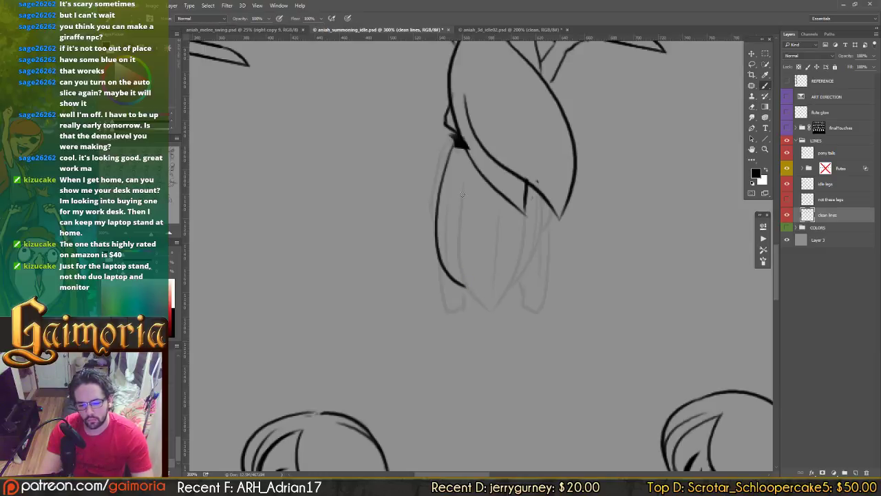
Step: Ink the back panel's left edge from the waist knot down to its pointed tip in the second third-row frame
{"action": "mouse_move", "coordinate": [467, 153]}
{"action": "left_mouse_down"}
{"action": "mouse_move", "coordinate": [476, 302]}
{"action": "mouse_move", "coordinate": [500, 318]}
{"action": "mouse_move", "coordinate": [475, 299]}
{"action": "mouse_move", "coordinate": [489, 316]}
{"action": "left_mouse_up"}
{"action": "key", "text": "e"}
{"action": "key", "text": "b"}
{"action": "key", "text": "ctrl+z"}
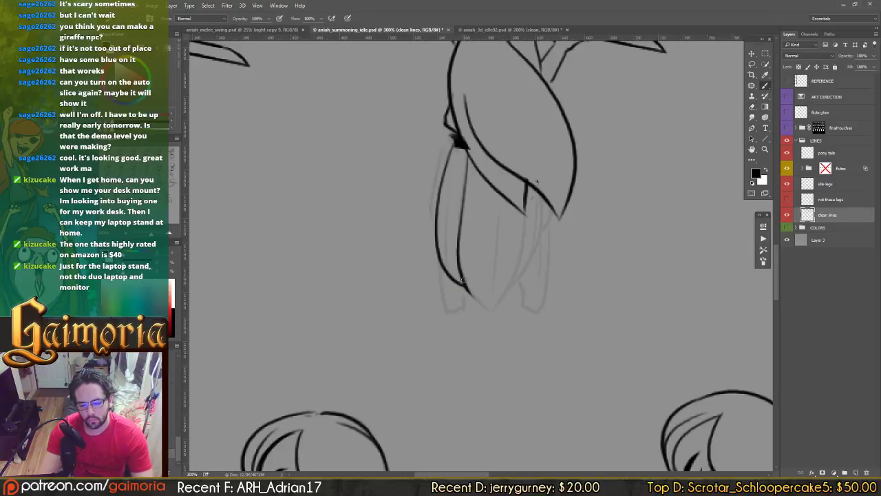
{"action": "mouse_move", "coordinate": [463, 280]}
{"action": "left_mouse_down"}
{"action": "mouse_move", "coordinate": [493, 316]}
{"action": "mouse_move", "coordinate": [479, 302]}
{"action": "left_mouse_up"}
{"action": "key", "text": "e"}
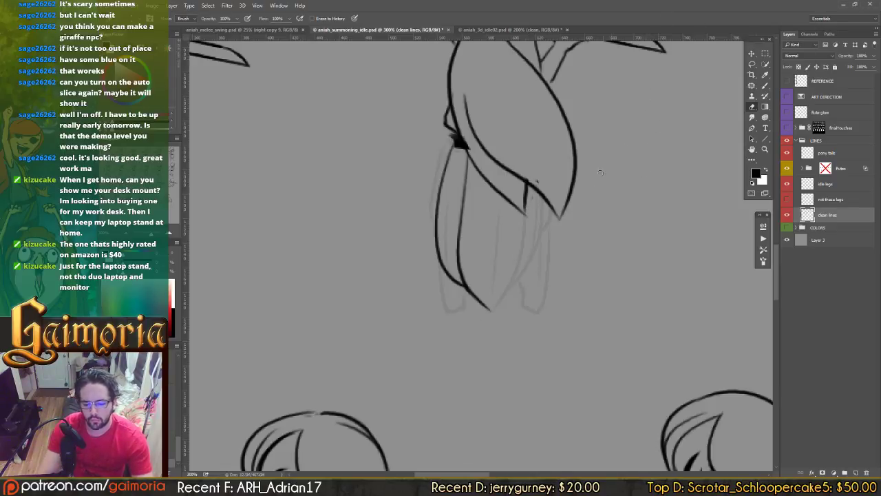
{"action": "key", "text": "b"}
{"action": "key", "text": "e"}
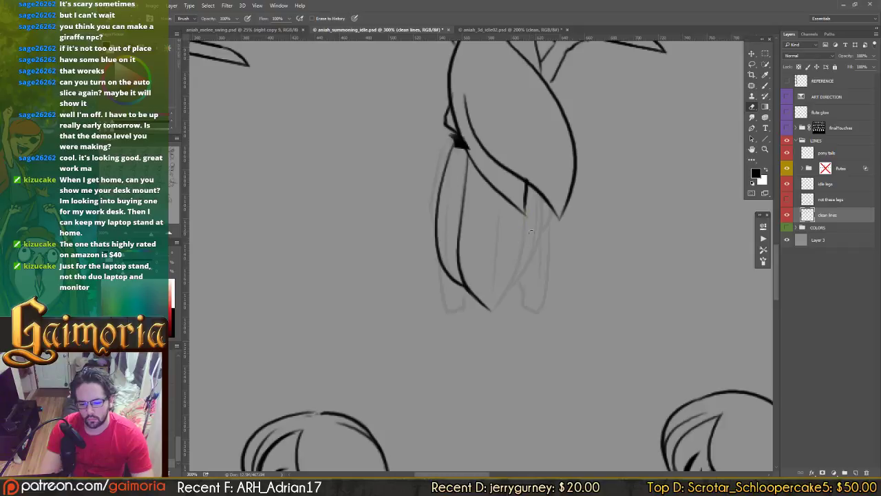
Step: Ink the back panel's right edge from under the ponytail to the pointed tip, and clean up the tip
{"action": "key", "text": "b"}
{"action": "left_click_drag", "start_coordinate": [524, 219], "coordinate": [507, 297]}
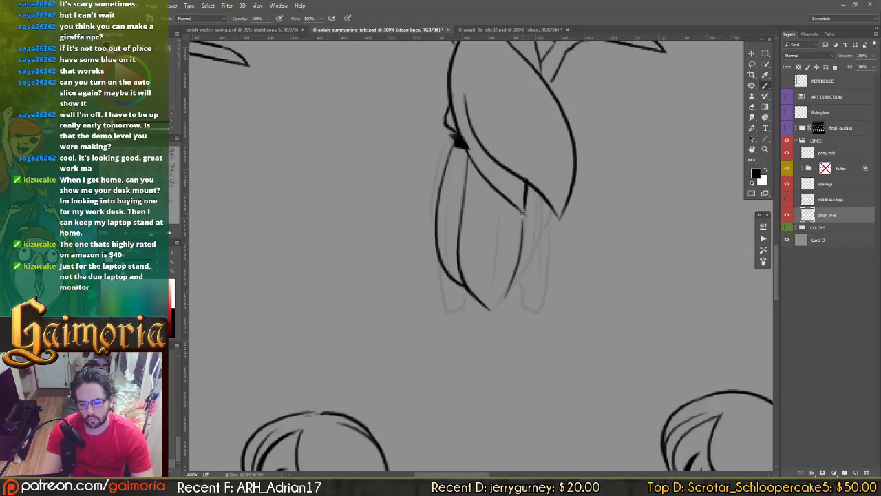
{"action": "key", "text": "ctrl+z"}
{"action": "left_click_drag", "start_coordinate": [525, 218], "coordinate": [507, 286]}
{"action": "key", "text": "ctrl+z"}
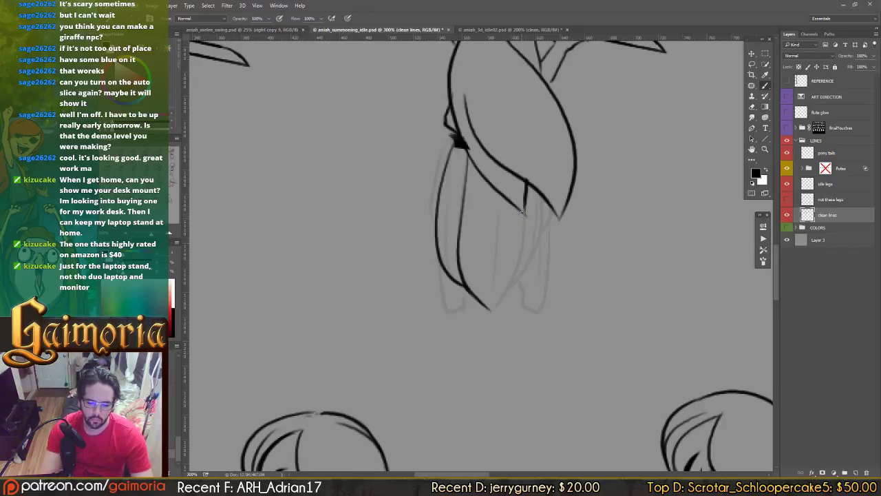
{"action": "mouse_move", "coordinate": [524, 219]}
{"action": "left_mouse_down"}
{"action": "mouse_move", "coordinate": [514, 274]}
{"action": "mouse_move", "coordinate": [490, 311]}
{"action": "left_mouse_up"}
{"action": "key", "text": "e"}
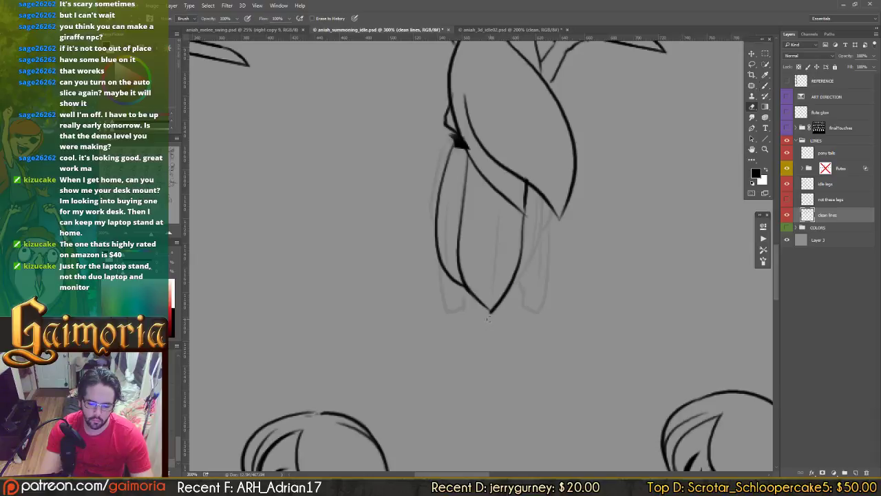
{"action": "key", "text": "b"}
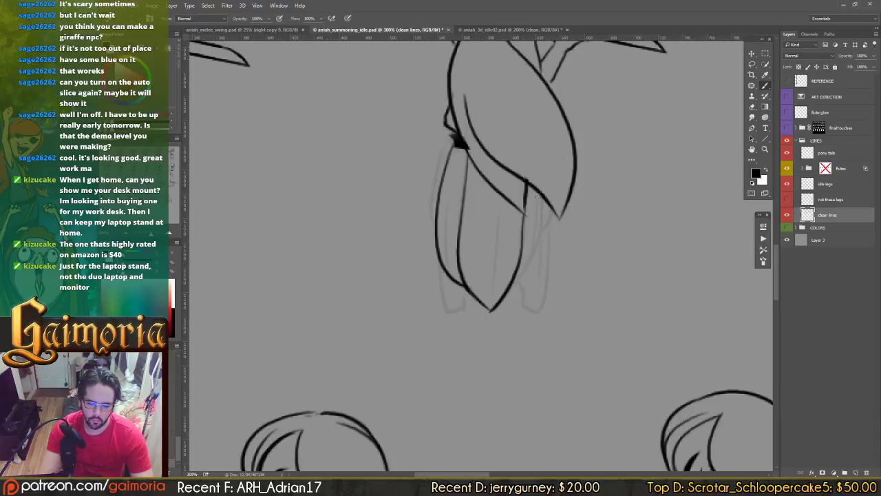
Step: Ink the right side panel's curved outer edge below the ponytail and the short outer curve beside it
{"action": "mouse_move", "coordinate": [541, 195]}
{"action": "left_mouse_down"}
{"action": "mouse_move", "coordinate": [542, 232]}
{"action": "mouse_move", "coordinate": [512, 293]}
{"action": "left_mouse_up"}
{"action": "key", "text": "ctrl+z"}
{"action": "mouse_move", "coordinate": [541, 192]}
{"action": "left_mouse_down"}
{"action": "mouse_move", "coordinate": [540, 232]}
{"action": "mouse_move", "coordinate": [506, 286]}
{"action": "left_mouse_up"}
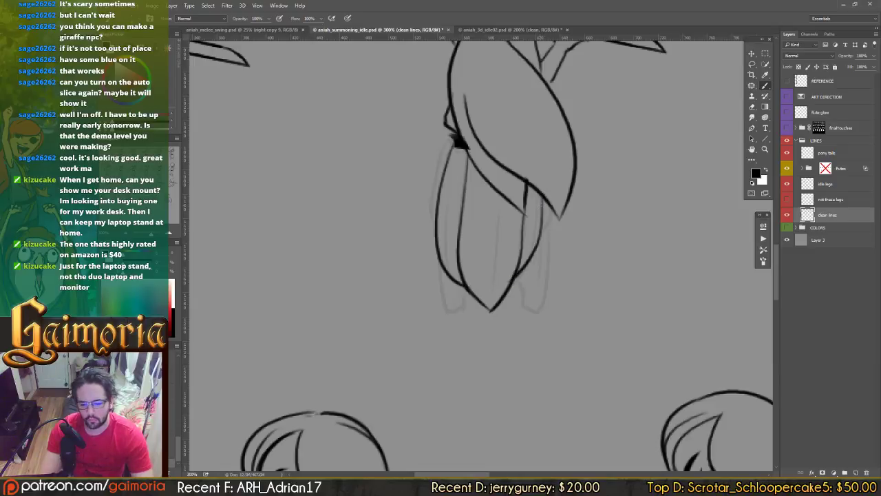
{"action": "key", "text": "ctrl+z"}
{"action": "mouse_move", "coordinate": [541, 193]}
{"action": "left_mouse_down"}
{"action": "mouse_move", "coordinate": [541, 226]}
{"action": "mouse_move", "coordinate": [509, 286]}
{"action": "left_mouse_up"}
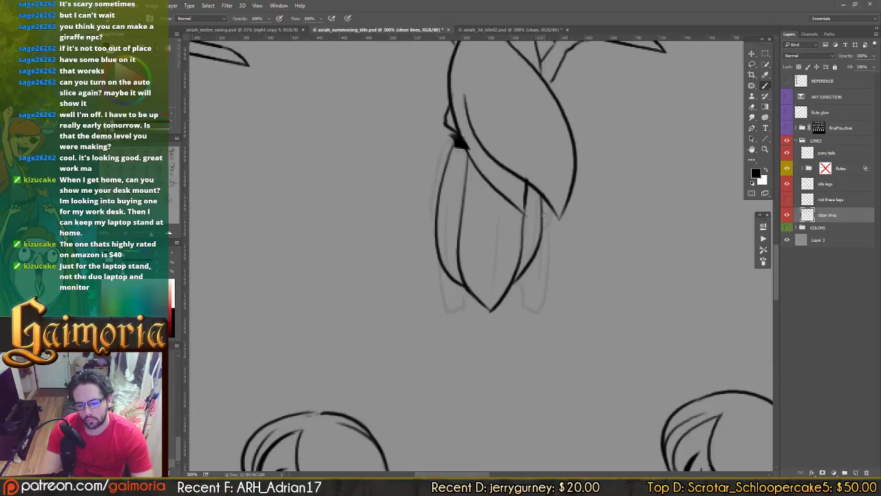
{"action": "left_click_drag", "start_coordinate": [540, 231], "coordinate": [545, 212]}
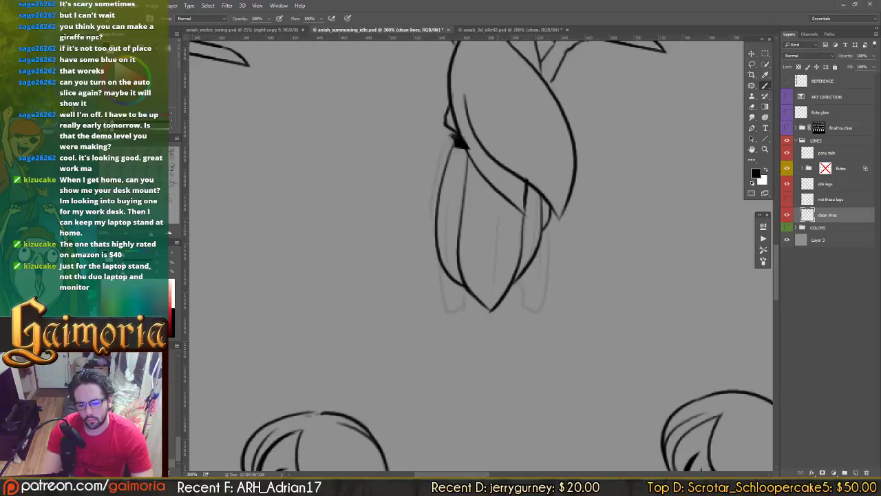
Step: Draw thin fold lines down the left side panel, the back panel's centre and the right side panel
{"action": "mouse_move", "coordinate": [457, 149]}
{"action": "left_mouse_down"}
{"action": "mouse_move", "coordinate": [446, 209]}
{"action": "mouse_move", "coordinate": [458, 271]}
{"action": "left_mouse_up"}
{"action": "key", "text": "ctrl+z"}
{"action": "left_click_drag", "start_coordinate": [458, 143], "coordinate": [446, 272]}
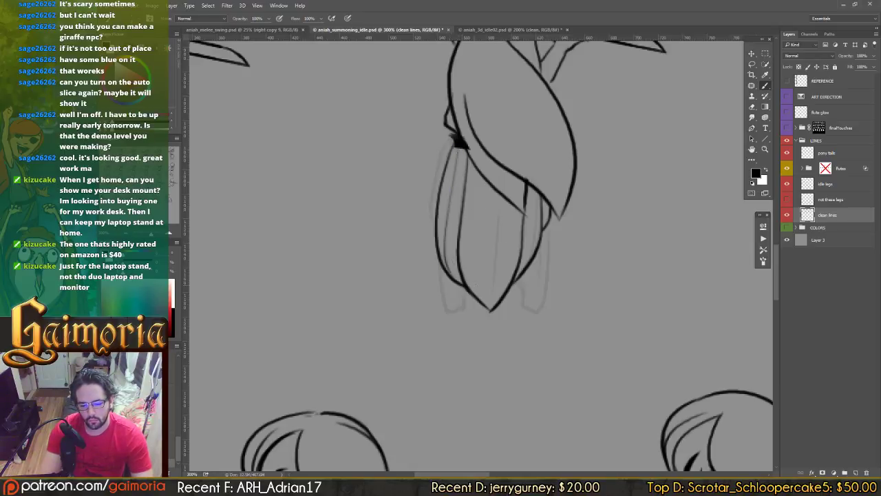
{"action": "left_click_drag", "start_coordinate": [500, 195], "coordinate": [491, 311]}
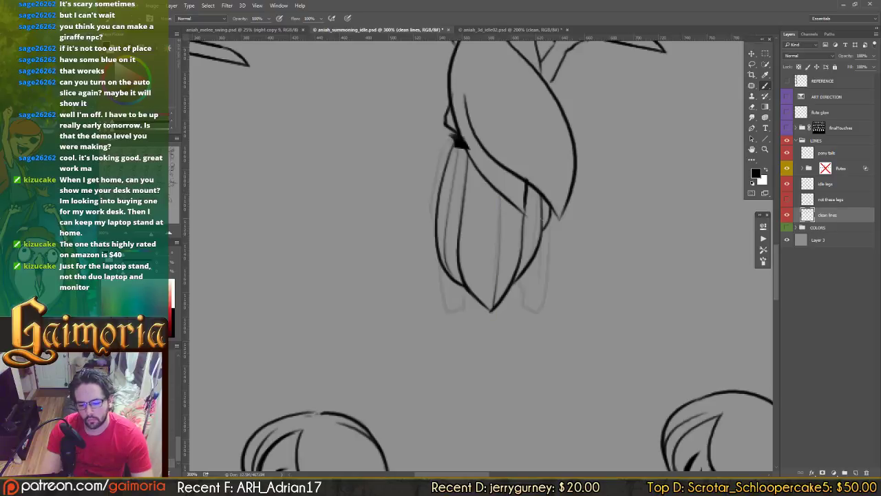
{"action": "left_click_drag", "start_coordinate": [521, 273], "coordinate": [536, 200]}
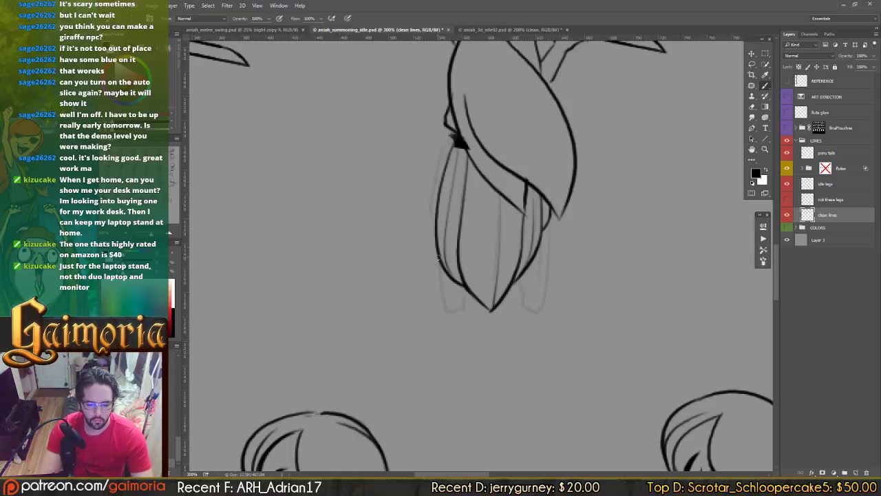
Step: Ink both lower legs and feet showing below the skirt in the second third-row frame
{"action": "mouse_move", "coordinate": [439, 258]}
{"action": "left_mouse_down"}
{"action": "mouse_move", "coordinate": [447, 309]}
{"action": "mouse_move", "coordinate": [463, 308]}
{"action": "mouse_move", "coordinate": [466, 284]}
{"action": "left_mouse_up"}
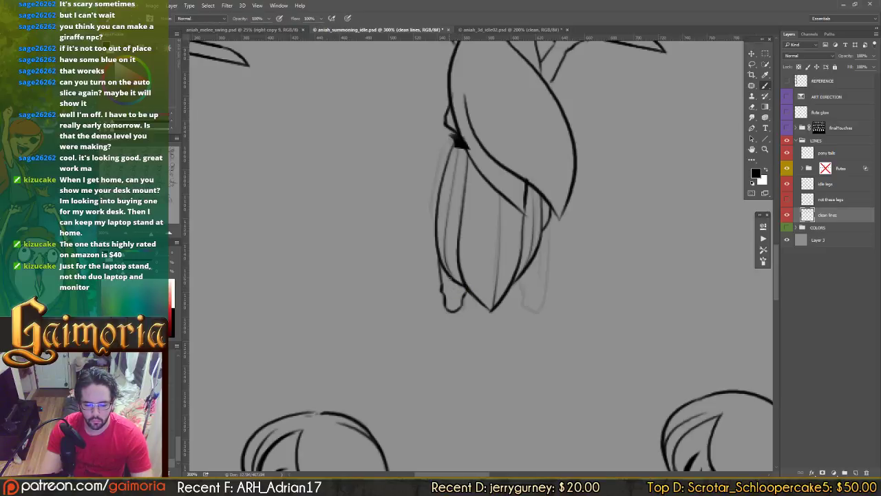
{"action": "left_click_drag", "start_coordinate": [451, 281], "coordinate": [460, 307]}
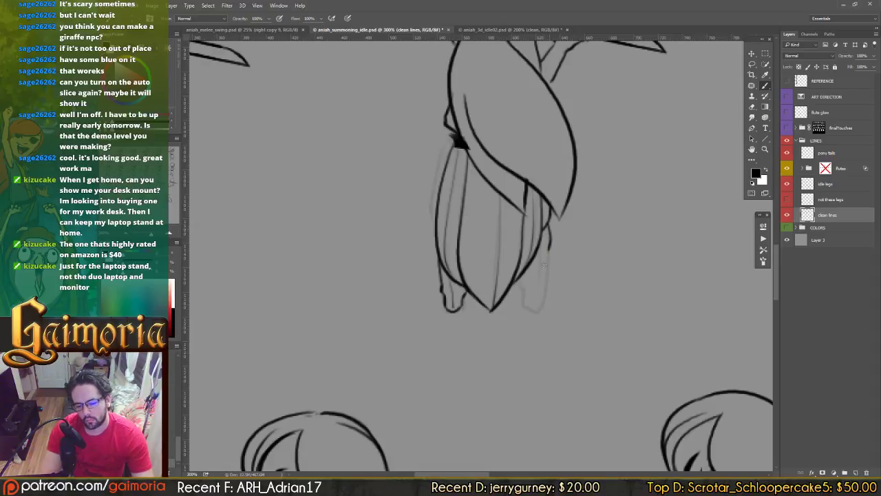
{"action": "mouse_move", "coordinate": [547, 223]}
{"action": "left_mouse_down"}
{"action": "mouse_move", "coordinate": [545, 293]}
{"action": "mouse_move", "coordinate": [532, 313]}
{"action": "mouse_move", "coordinate": [523, 301]}
{"action": "left_mouse_up"}
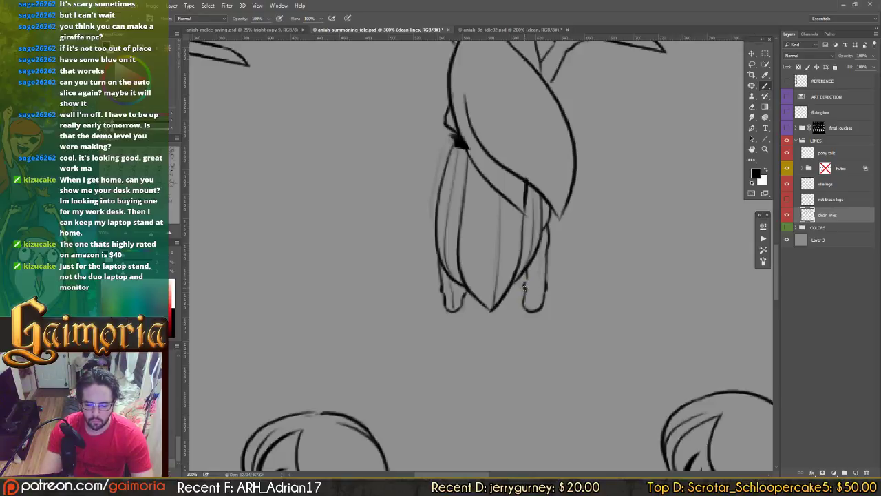
{"action": "mouse_move", "coordinate": [525, 299]}
{"action": "left_mouse_down"}
{"action": "mouse_move", "coordinate": [518, 278]}
{"action": "mouse_move", "coordinate": [542, 235]}
{"action": "left_mouse_up"}
{"action": "mouse_move", "coordinate": [541, 269]}
{"action": "left_mouse_down"}
{"action": "mouse_move", "coordinate": [538, 296]}
{"action": "mouse_move", "coordinate": [521, 311]}
{"action": "mouse_move", "coordinate": [493, 299]}
{"action": "mouse_move", "coordinate": [588, 273]}
{"action": "mouse_move", "coordinate": [527, 255]}
{"action": "left_mouse_up"}
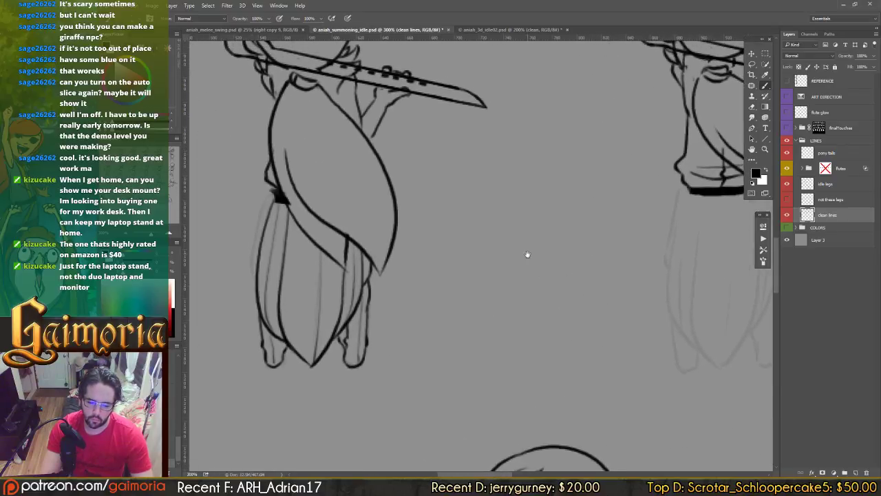
{"action": "left_click_drag", "start_coordinate": [592, 266], "coordinate": [681, 324]}
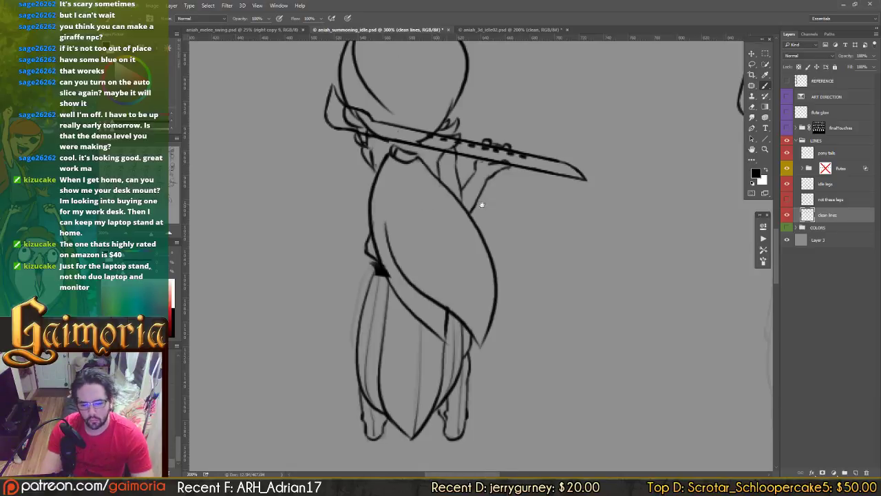
Step: Ink the right side panel's outer edge and the middle skirt panel's right edge to its tip in the third frame of the third row
{"action": "mouse_move", "coordinate": [650, 168]}
{"action": "left_mouse_down"}
{"action": "mouse_move", "coordinate": [567, 203]}
{"action": "mouse_move", "coordinate": [600, 206]}
{"action": "left_mouse_up"}
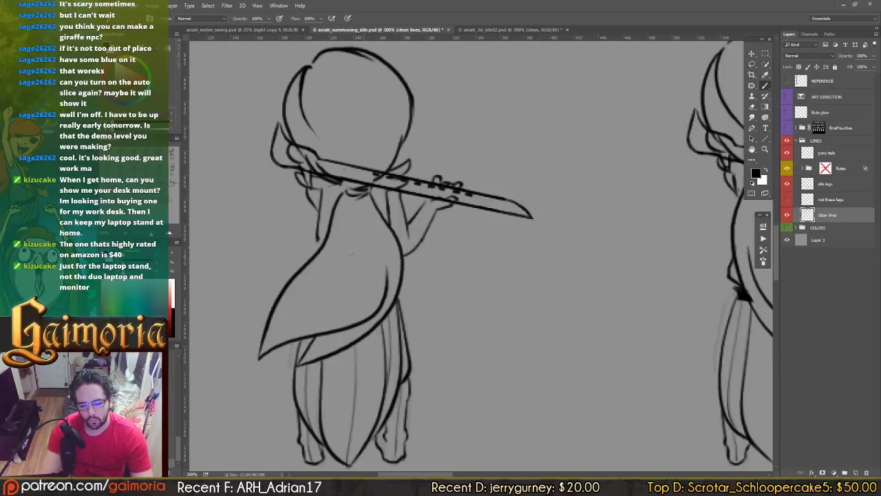
{"action": "mouse_move", "coordinate": [320, 243]}
{"action": "left_mouse_down"}
{"action": "mouse_move", "coordinate": [393, 244]}
{"action": "mouse_move", "coordinate": [486, 208]}
{"action": "mouse_move", "coordinate": [344, 214]}
{"action": "left_mouse_up"}
{"action": "left_click_drag", "start_coordinate": [550, 200], "coordinate": [310, 226]}
{"action": "mouse_move", "coordinate": [564, 267]}
{"action": "left_mouse_down"}
{"action": "mouse_move", "coordinate": [499, 274]}
{"action": "mouse_move", "coordinate": [289, 248]}
{"action": "left_mouse_up"}
{"action": "left_click_drag", "start_coordinate": [661, 276], "coordinate": [296, 238]}
{"action": "left_click_drag", "start_coordinate": [621, 257], "coordinate": [513, 253]}
{"action": "left_click_drag", "start_coordinate": [532, 254], "coordinate": [579, 229]}
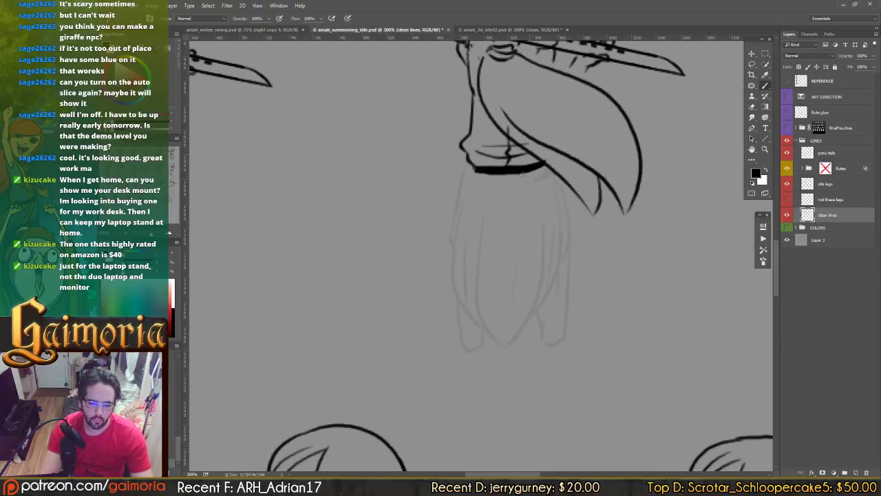
{"action": "mouse_move", "coordinate": [483, 206]}
{"action": "left_mouse_down"}
{"action": "mouse_move", "coordinate": [491, 110]}
{"action": "mouse_move", "coordinate": [461, 280]}
{"action": "mouse_move", "coordinate": [443, 319]}
{"action": "left_mouse_up"}
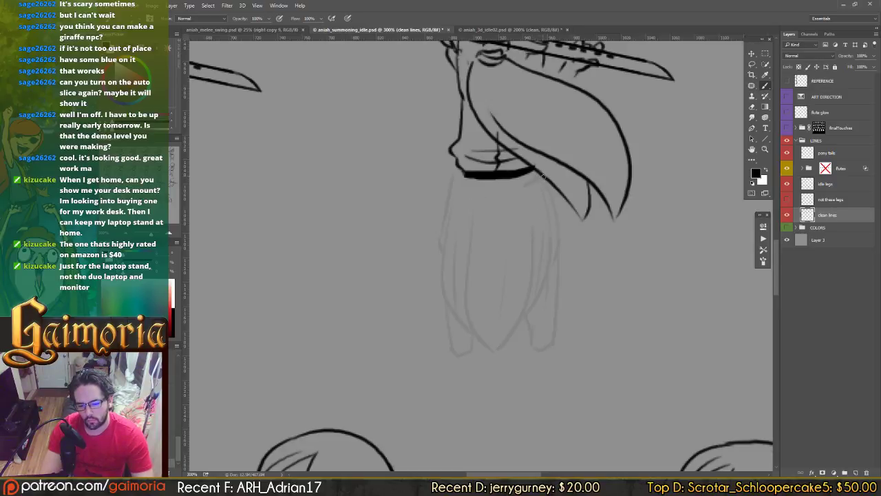
{"action": "mouse_move", "coordinate": [541, 176]}
{"action": "left_mouse_down"}
{"action": "mouse_move", "coordinate": [549, 227]}
{"action": "mouse_move", "coordinate": [527, 311]}
{"action": "left_mouse_up"}
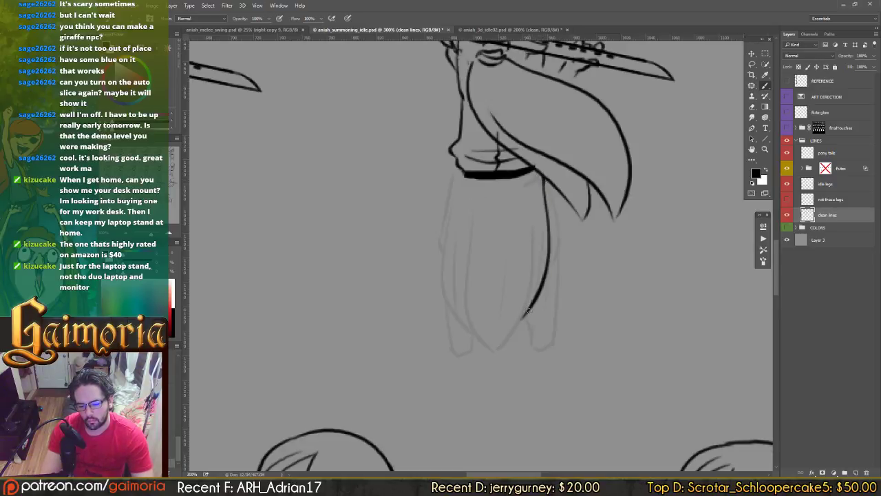
{"action": "mouse_move", "coordinate": [527, 177]}
{"action": "left_mouse_down"}
{"action": "mouse_move", "coordinate": [528, 299]}
{"action": "mouse_move", "coordinate": [497, 354]}
{"action": "left_mouse_up"}
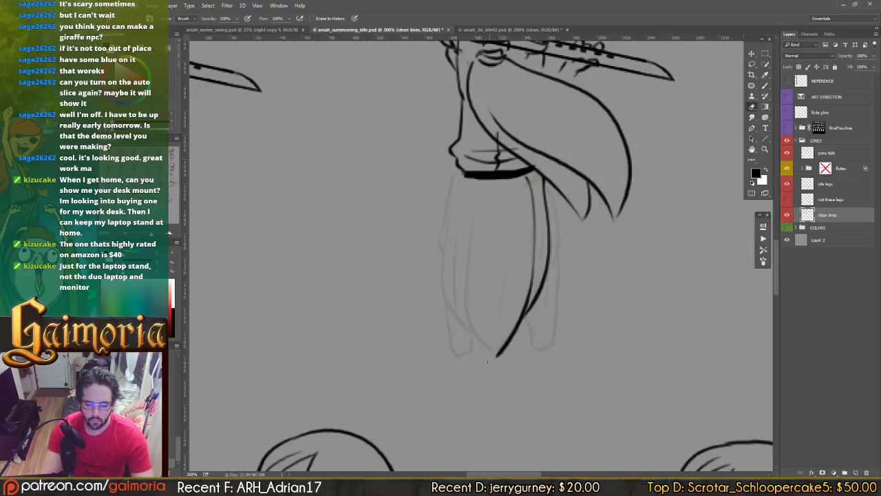
Step: Ink the middle panel's left edge, clean up the pointed tip, and draw a thin centre fold line down to it
{"action": "left_click_drag", "start_coordinate": [473, 185], "coordinate": [466, 288]}
{"action": "key", "text": "ctrl+z"}
{"action": "mouse_move", "coordinate": [473, 182]}
{"action": "left_mouse_down"}
{"action": "mouse_move", "coordinate": [466, 296]}
{"action": "mouse_move", "coordinate": [472, 328]}
{"action": "mouse_move", "coordinate": [498, 358]}
{"action": "mouse_move", "coordinate": [482, 342]}
{"action": "left_mouse_up"}
{"action": "key", "text": "e"}
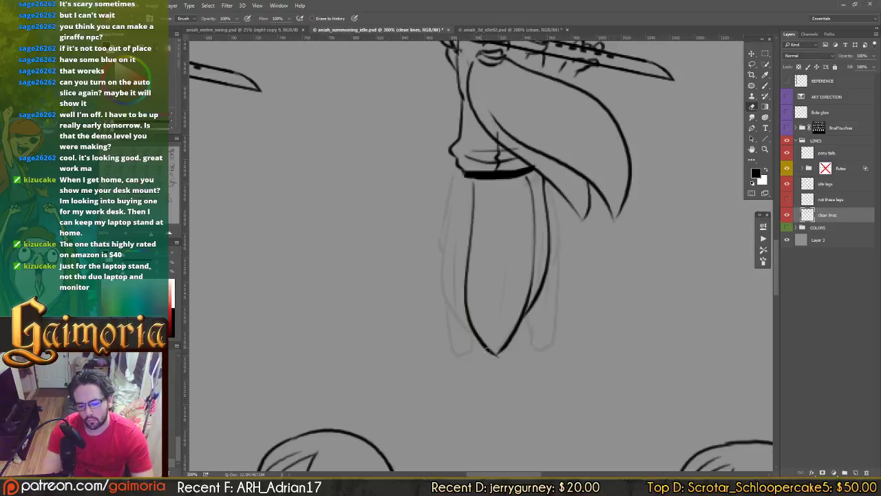
{"action": "key", "text": "b"}
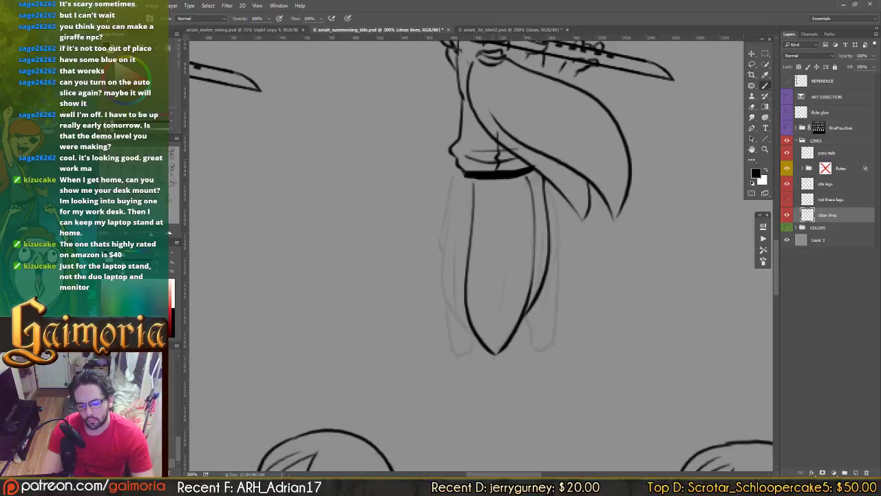
{"action": "left_click_drag", "start_coordinate": [496, 357], "coordinate": [511, 340]}
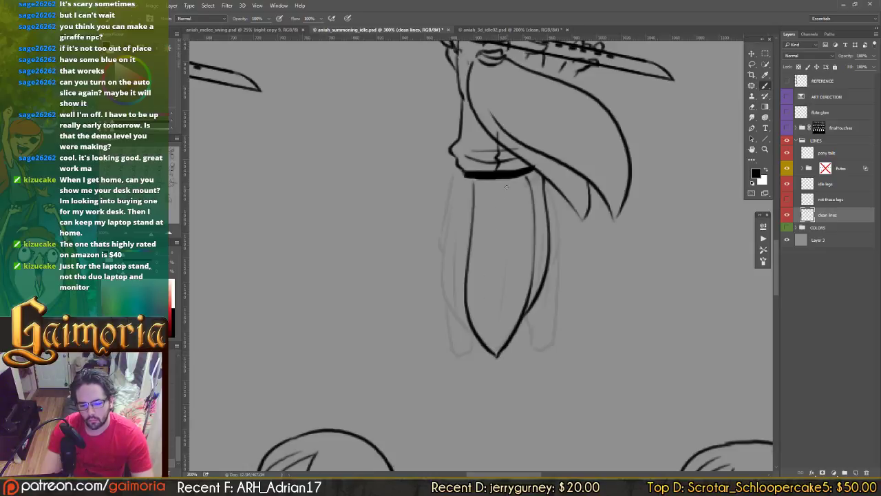
{"action": "left_click_drag", "start_coordinate": [506, 185], "coordinate": [496, 357]}
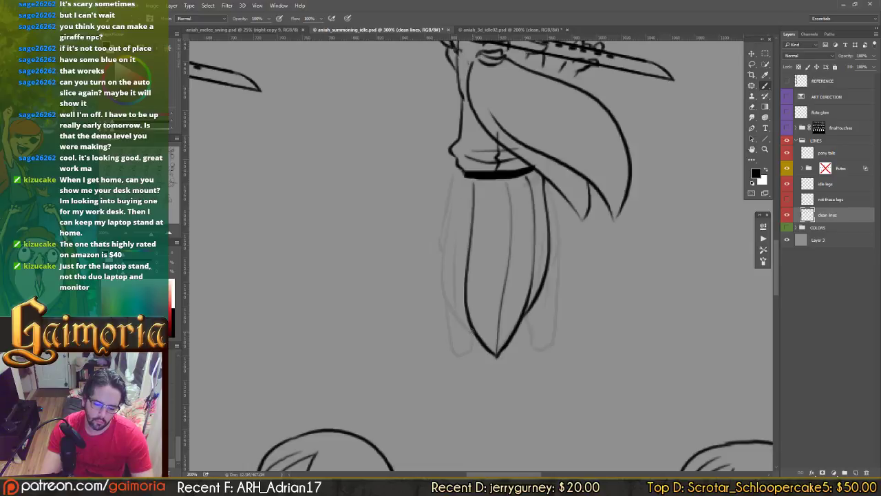
Step: Ink the left side panel's curved outer edge from the waistband to the middle panel and add a thin fold line inside it
{"action": "mouse_move", "coordinate": [472, 332]}
{"action": "left_mouse_down"}
{"action": "mouse_move", "coordinate": [445, 285]}
{"action": "mouse_move", "coordinate": [446, 258]}
{"action": "left_mouse_up"}
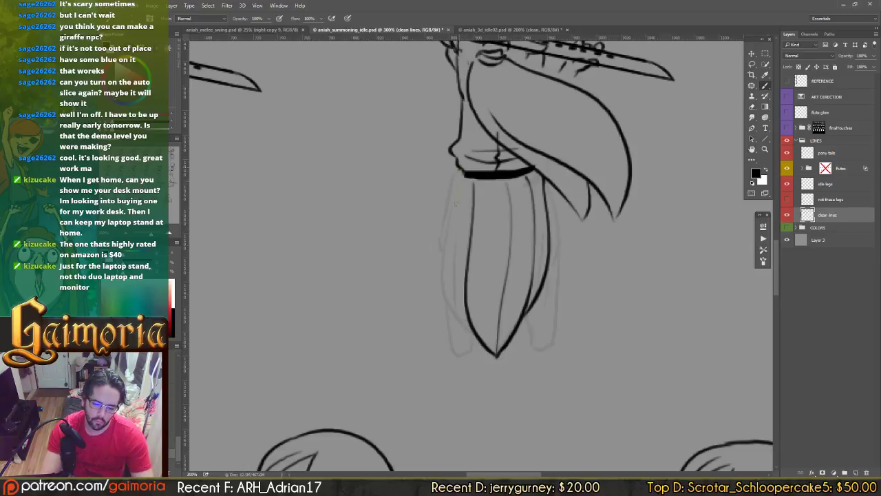
{"action": "mouse_move", "coordinate": [460, 171]}
{"action": "left_mouse_down"}
{"action": "mouse_move", "coordinate": [444, 296]}
{"action": "mouse_move", "coordinate": [472, 330]}
{"action": "left_mouse_up"}
{"action": "key", "text": "ctrl+z"}
{"action": "mouse_move", "coordinate": [455, 180]}
{"action": "left_mouse_down"}
{"action": "mouse_move", "coordinate": [446, 285]}
{"action": "mouse_move", "coordinate": [472, 329]}
{"action": "left_mouse_up"}
{"action": "key", "text": "ctrl+z"}
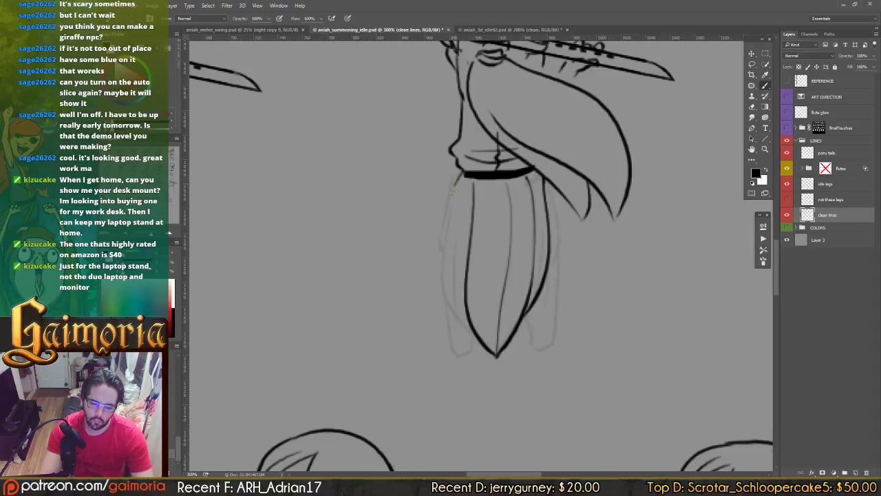
{"action": "mouse_move", "coordinate": [452, 185]}
{"action": "left_mouse_down"}
{"action": "mouse_move", "coordinate": [446, 285]}
{"action": "mouse_move", "coordinate": [473, 333]}
{"action": "left_mouse_up"}
{"action": "key", "text": "ctrl+z"}
{"action": "left_click_drag", "start_coordinate": [453, 185], "coordinate": [448, 266]}
{"action": "key", "text": "ctrl+z"}
{"action": "mouse_move", "coordinate": [453, 183]}
{"action": "left_mouse_down"}
{"action": "mouse_move", "coordinate": [444, 285]}
{"action": "mouse_move", "coordinate": [473, 336]}
{"action": "left_mouse_up"}
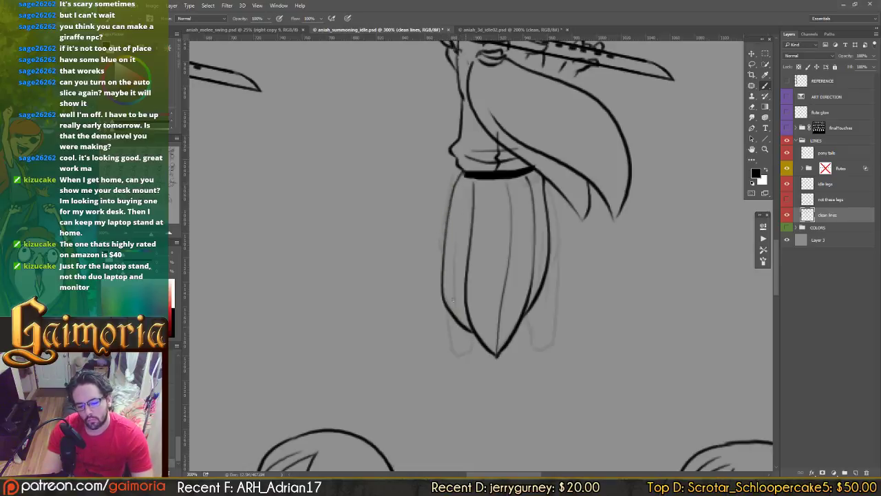
{"action": "left_click_drag", "start_coordinate": [452, 300], "coordinate": [468, 177]}
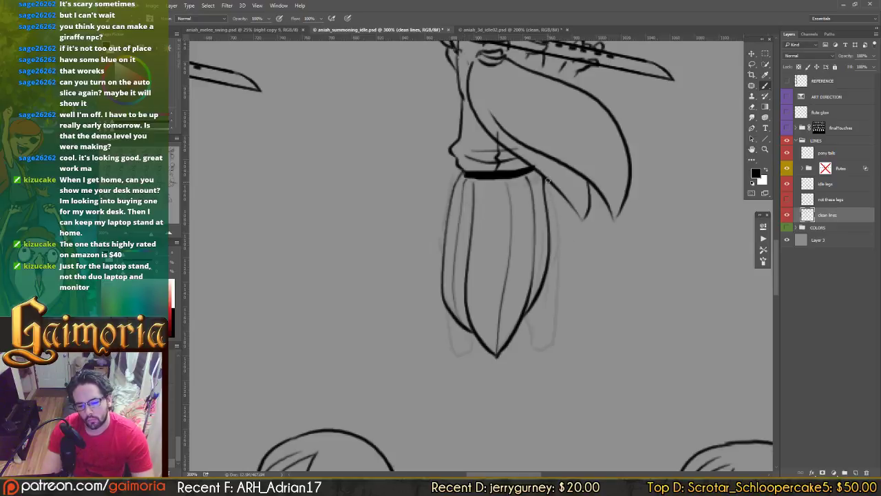
Step: Ink the short outer curve beside the right side panel and the right lower leg and foot showing below it
{"action": "mouse_move", "coordinate": [548, 177]}
{"action": "left_mouse_down"}
{"action": "mouse_move", "coordinate": [555, 225]}
{"action": "mouse_move", "coordinate": [536, 305]}
{"action": "left_mouse_up"}
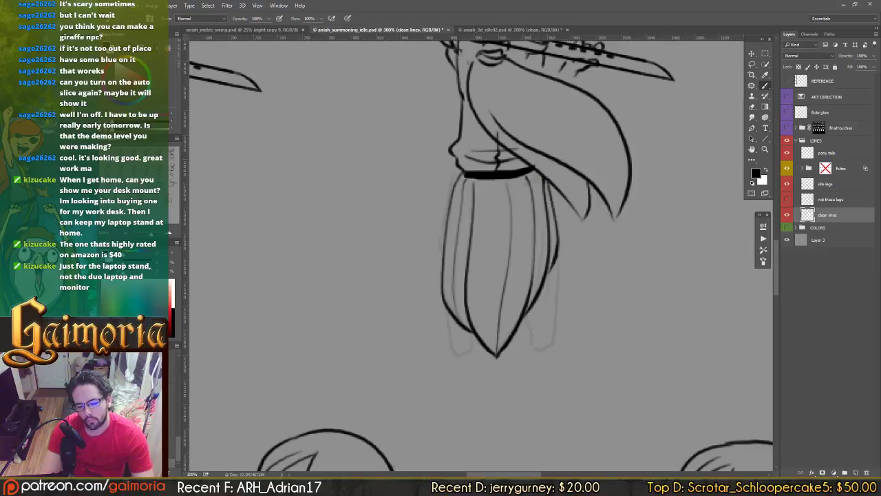
{"action": "left_click_drag", "start_coordinate": [556, 256], "coordinate": [552, 319]}
{"action": "key", "text": "ctrl+z"}
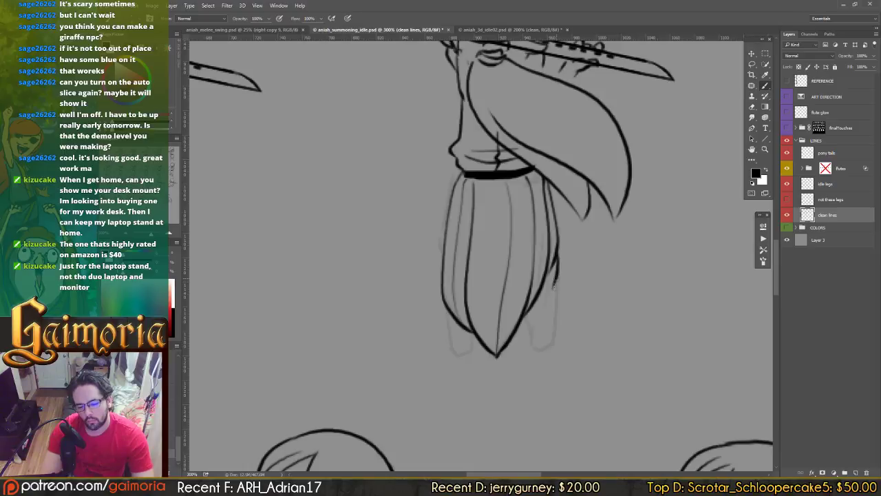
{"action": "mouse_move", "coordinate": [556, 278]}
{"action": "left_mouse_down"}
{"action": "mouse_move", "coordinate": [552, 345]}
{"action": "mouse_move", "coordinate": [534, 352]}
{"action": "left_mouse_up"}
{"action": "key", "text": "ctrl+z"}
{"action": "key", "text": "ctrl+z"}
{"action": "mouse_move", "coordinate": [555, 322]}
{"action": "left_mouse_down"}
{"action": "mouse_move", "coordinate": [551, 348]}
{"action": "mouse_move", "coordinate": [534, 345]}
{"action": "mouse_move", "coordinate": [531, 328]}
{"action": "left_mouse_up"}
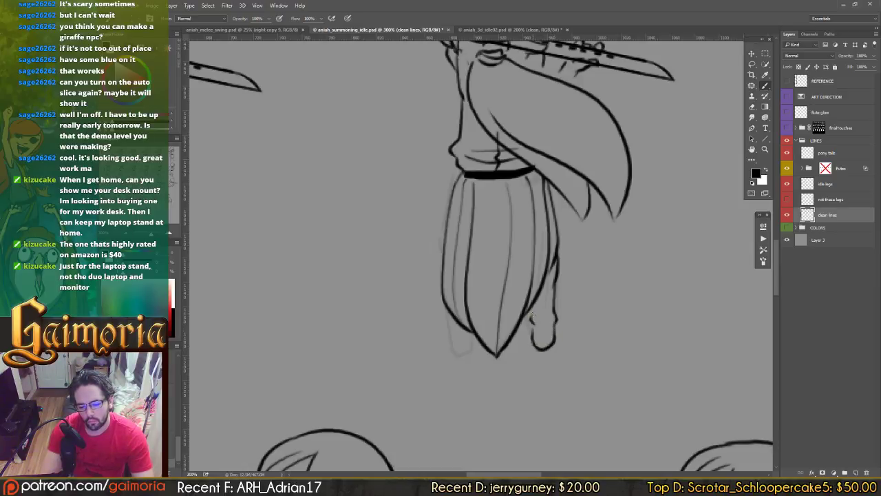
{"action": "mouse_move", "coordinate": [532, 318]}
{"action": "left_mouse_down"}
{"action": "mouse_move", "coordinate": [535, 297]}
{"action": "mouse_move", "coordinate": [527, 321]}
{"action": "left_mouse_up"}
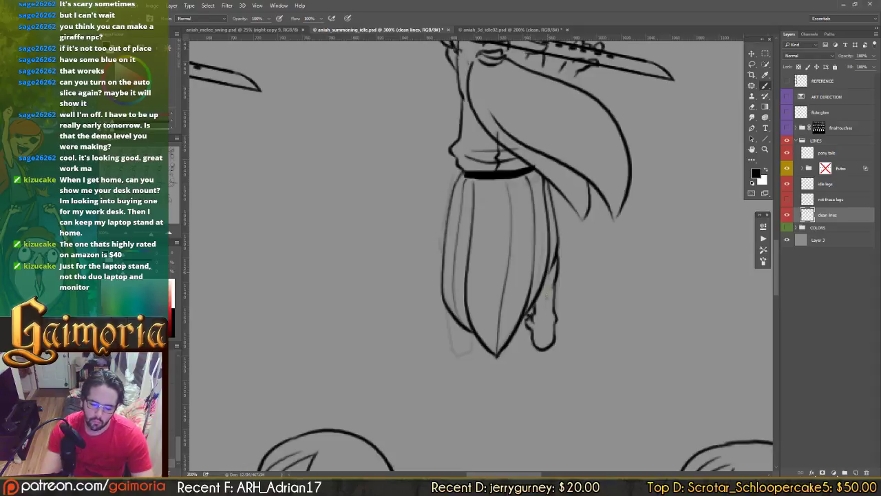
{"action": "mouse_move", "coordinate": [547, 294]}
{"action": "left_mouse_down"}
{"action": "mouse_move", "coordinate": [545, 343]}
{"action": "mouse_move", "coordinate": [546, 277]}
{"action": "left_mouse_up"}
{"action": "key", "text": "ctrl+z"}
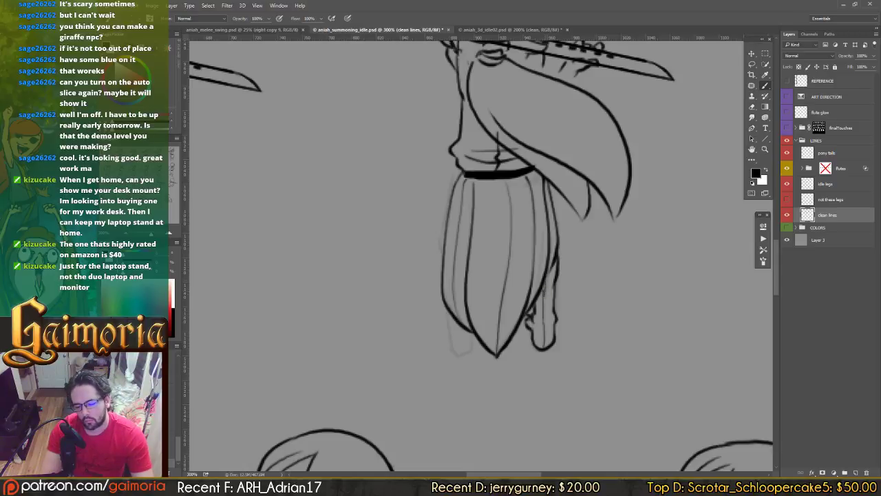
Step: Ink the left lower leg and foot showing below the skirt in the third frame of the third row
{"action": "left_click_drag", "start_coordinate": [511, 312], "coordinate": [544, 285]}
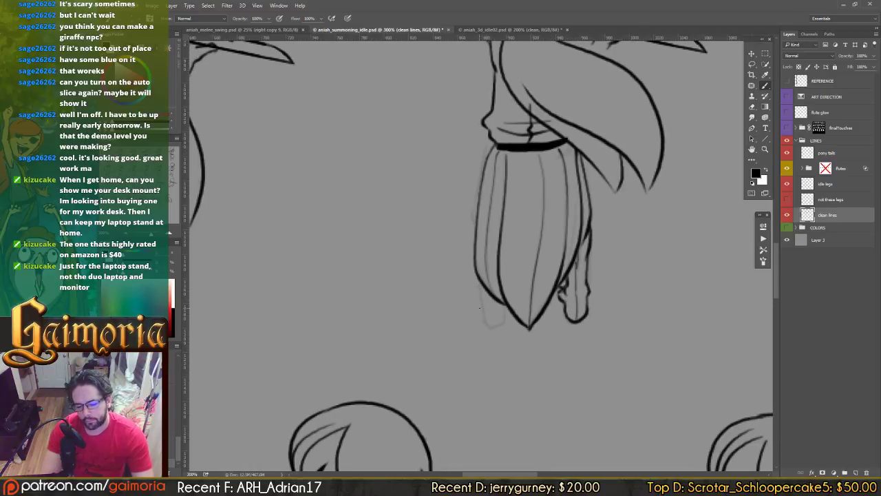
{"action": "mouse_move", "coordinate": [481, 299]}
{"action": "left_mouse_down"}
{"action": "mouse_move", "coordinate": [490, 326]}
{"action": "mouse_move", "coordinate": [506, 318]}
{"action": "mouse_move", "coordinate": [501, 301]}
{"action": "mouse_move", "coordinate": [481, 281]}
{"action": "mouse_move", "coordinate": [490, 327]}
{"action": "left_mouse_up"}
{"action": "key", "text": "ctrl+z"}
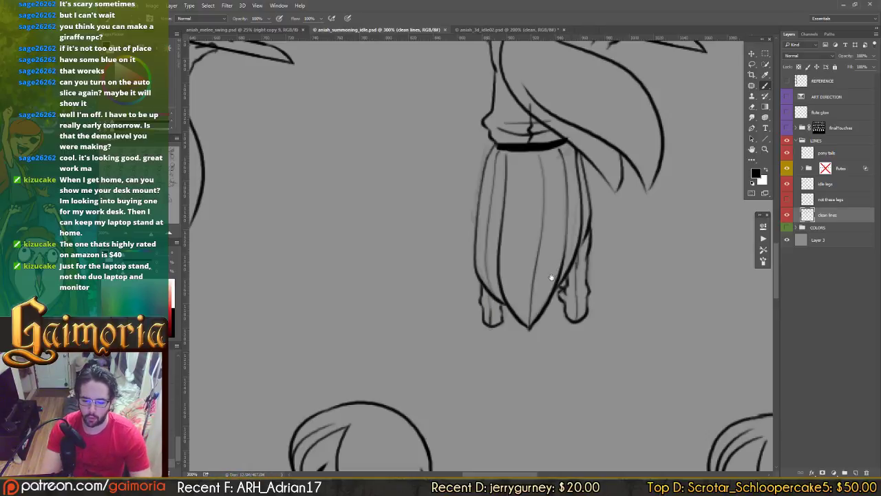
Step: In the fourth frame of the third row, close the right elbow line at the ponytail and erase and redraw the left arm line
{"action": "left_click_drag", "start_coordinate": [552, 277], "coordinate": [393, 312]}
{"action": "left_click_drag", "start_coordinate": [597, 258], "coordinate": [474, 276]}
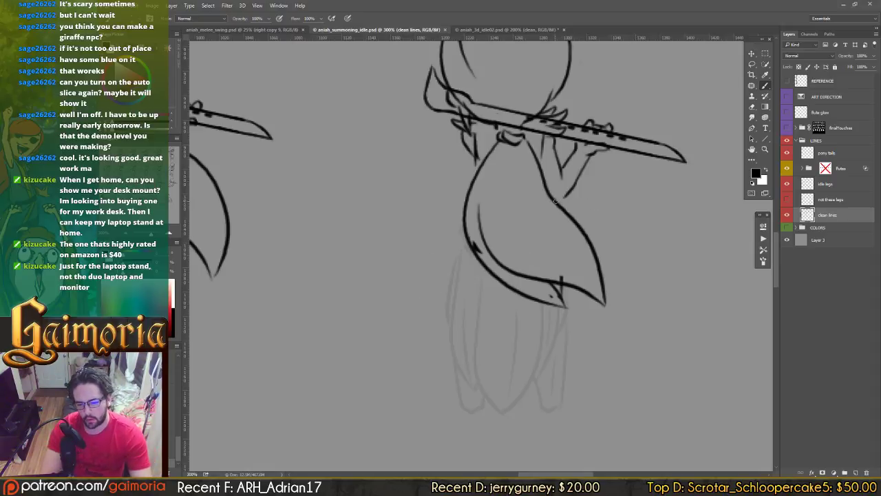
{"action": "left_click_drag", "start_coordinate": [555, 201], "coordinate": [564, 197]}
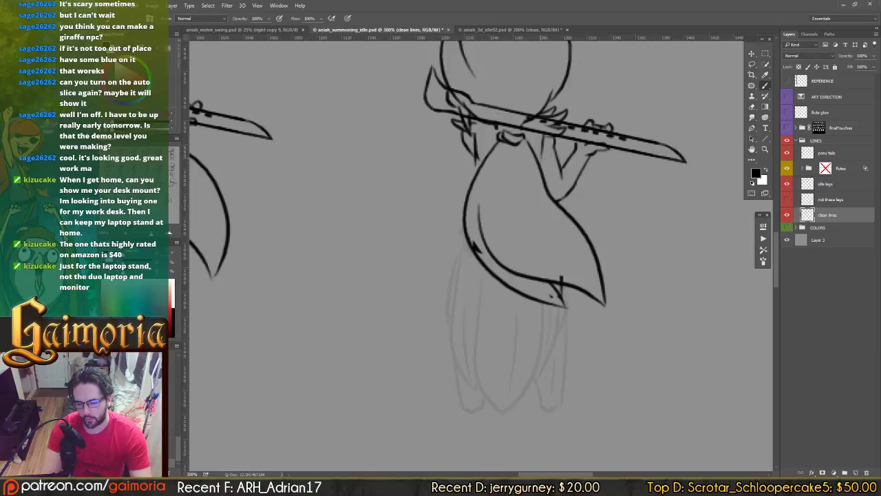
{"action": "left_click_drag", "start_coordinate": [542, 158], "coordinate": [540, 166]}
{"action": "left_click_drag", "start_coordinate": [474, 162], "coordinate": [472, 170]}
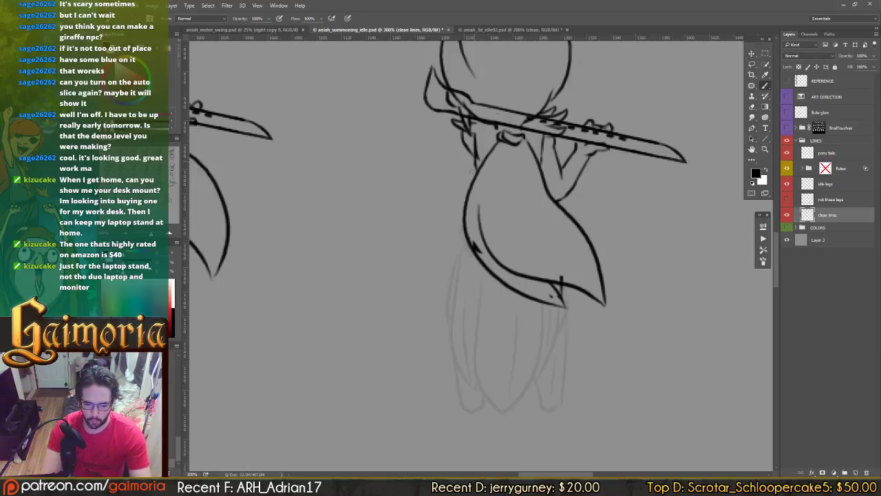
{"action": "key", "text": "e"}
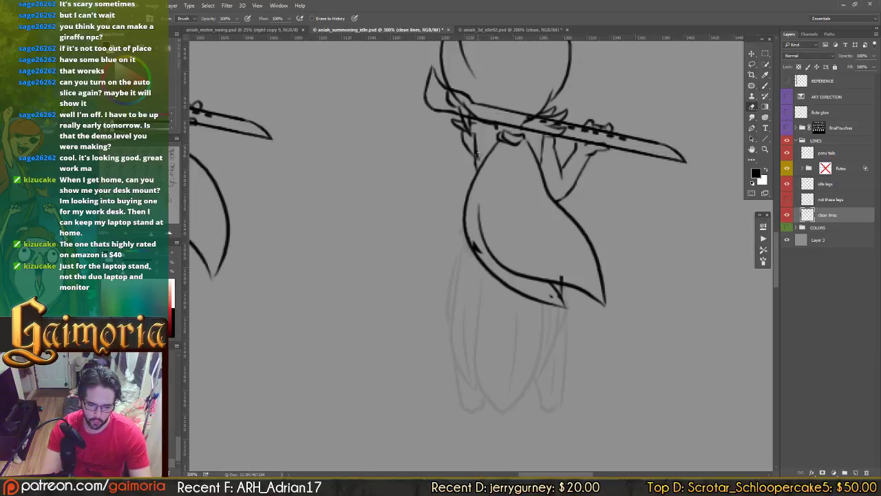
{"action": "left_click_drag", "start_coordinate": [473, 133], "coordinate": [470, 175]}
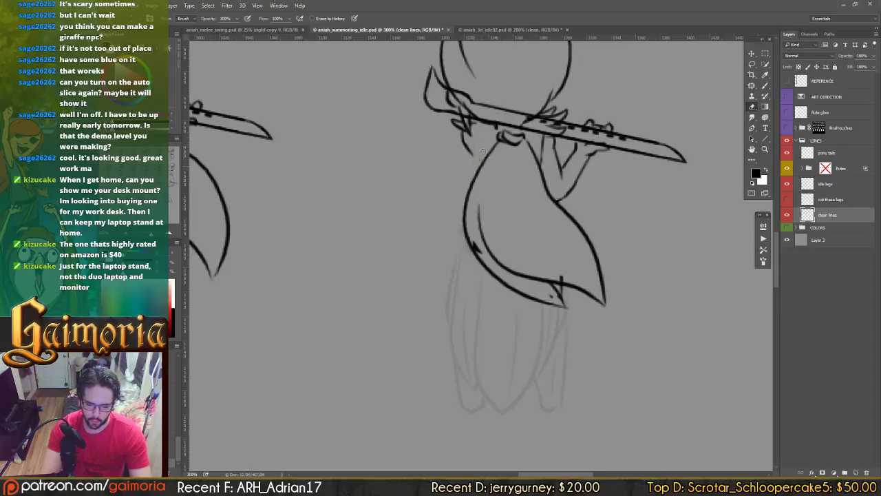
{"action": "key", "text": "b"}
{"action": "left_click_drag", "start_coordinate": [466, 132], "coordinate": [477, 181]}
{"action": "key", "text": "ctrl+z"}
{"action": "left_click_drag", "start_coordinate": [470, 132], "coordinate": [477, 174]}
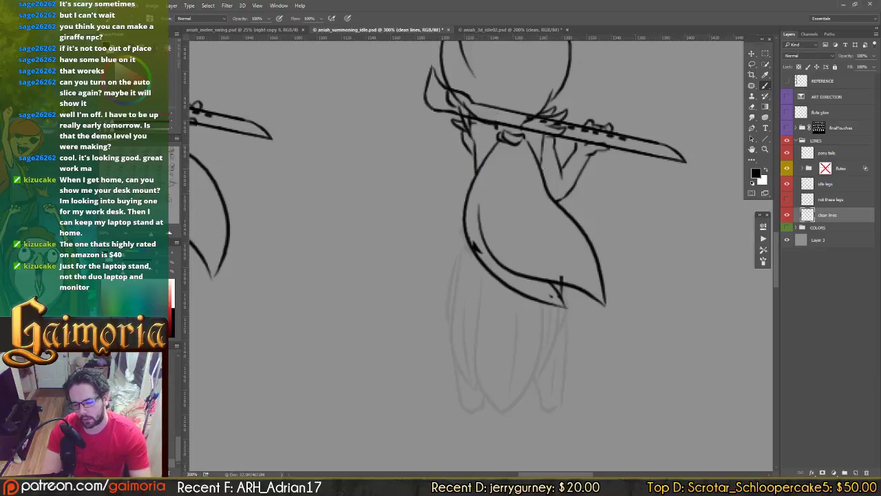
Step: Ink the middle skirt panel's right edge from under the ponytail to the pointed tip in the fourth frame
{"action": "left_click_drag", "start_coordinate": [455, 295], "coordinate": [444, 253]}
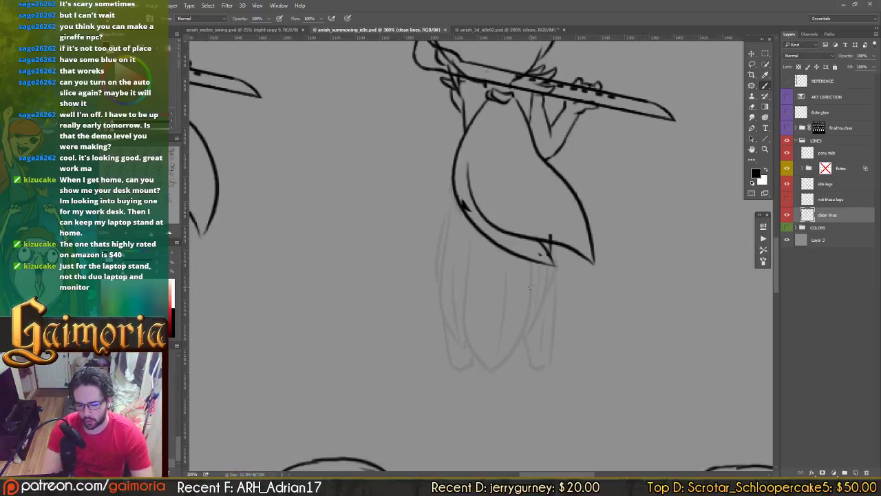
{"action": "mouse_move", "coordinate": [531, 260]}
{"action": "left_mouse_down"}
{"action": "mouse_move", "coordinate": [528, 318]}
{"action": "mouse_move", "coordinate": [493, 367]}
{"action": "left_mouse_up"}
{"action": "key", "text": "ctrl+z"}
{"action": "left_click_drag", "start_coordinate": [531, 261], "coordinate": [530, 301]}
{"action": "left_click_drag", "start_coordinate": [520, 332], "coordinate": [489, 370]}
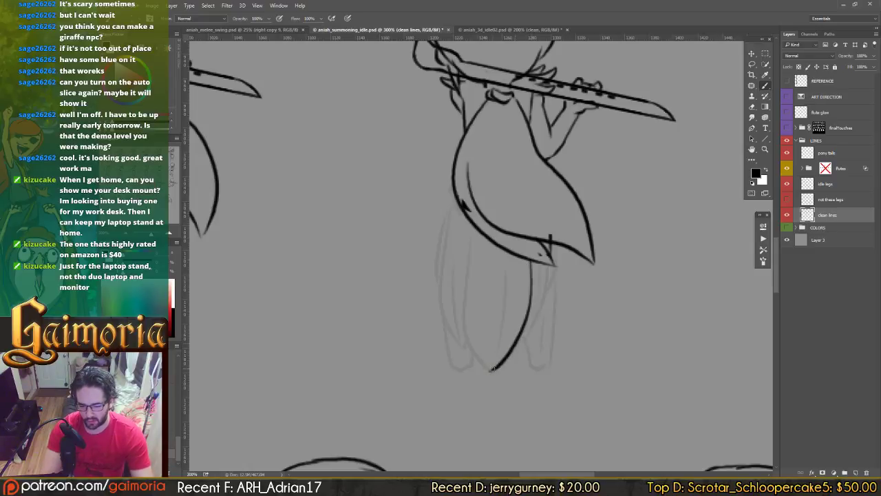
Step: Ink the right side panel's curved outer edge from under the ponytail's end to its lower point beside the middle panel
{"action": "left_click_drag", "start_coordinate": [548, 268], "coordinate": [525, 344]}
{"action": "key", "text": "ctrl+z"}
{"action": "left_click_drag", "start_coordinate": [546, 263], "coordinate": [522, 343]}
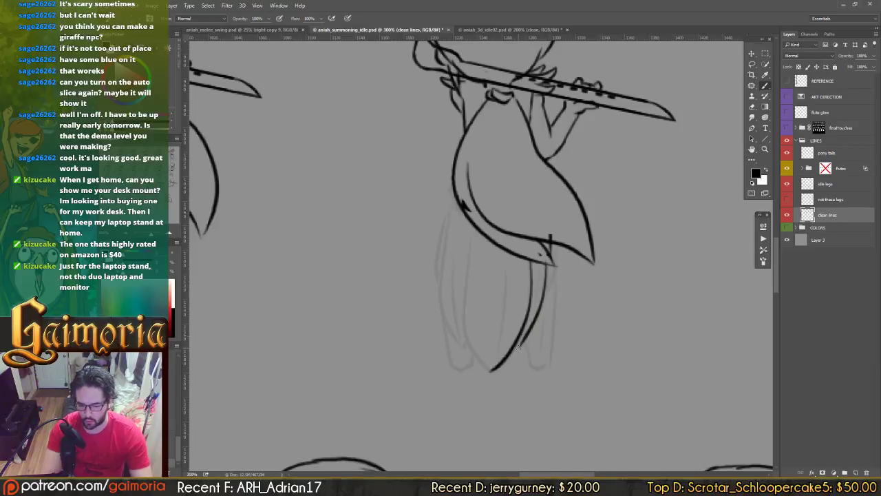
{"action": "key", "text": "ctrl+z"}
{"action": "left_click_drag", "start_coordinate": [546, 263], "coordinate": [521, 342]}
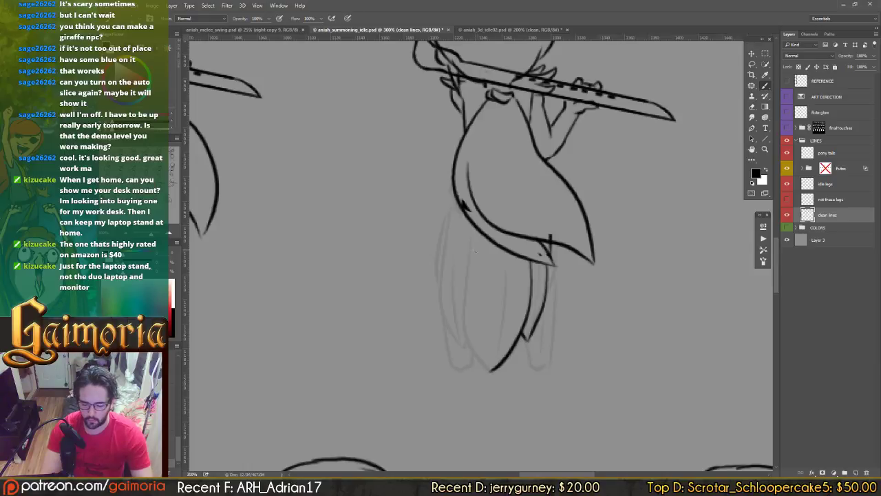
Step: Ink the middle panel's left edge from under the ponytail to the pointed tip and clean up the tip
{"action": "mouse_move", "coordinate": [469, 227]}
{"action": "left_mouse_down"}
{"action": "mouse_move", "coordinate": [465, 280]}
{"action": "mouse_move", "coordinate": [490, 370]}
{"action": "left_mouse_up"}
{"action": "key", "text": "ctrl+z"}
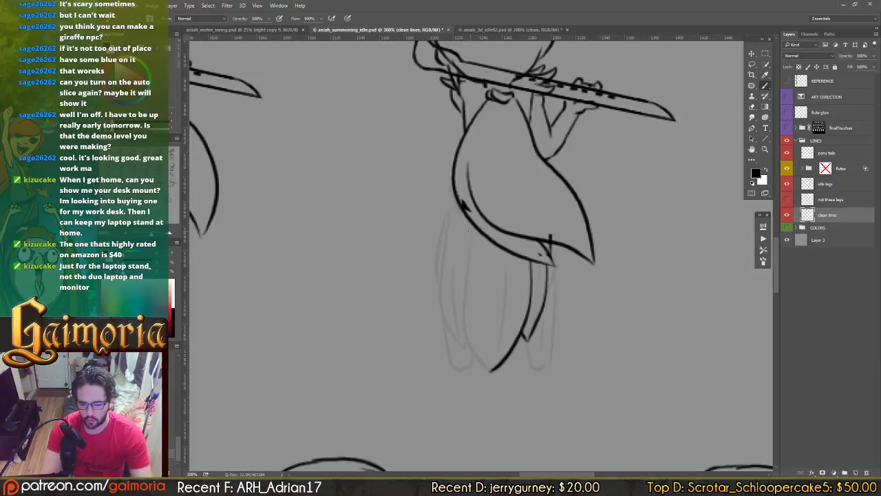
{"action": "mouse_move", "coordinate": [469, 231]}
{"action": "left_mouse_down"}
{"action": "mouse_move", "coordinate": [466, 300]}
{"action": "mouse_move", "coordinate": [492, 371]}
{"action": "left_mouse_up"}
{"action": "key", "text": "e"}
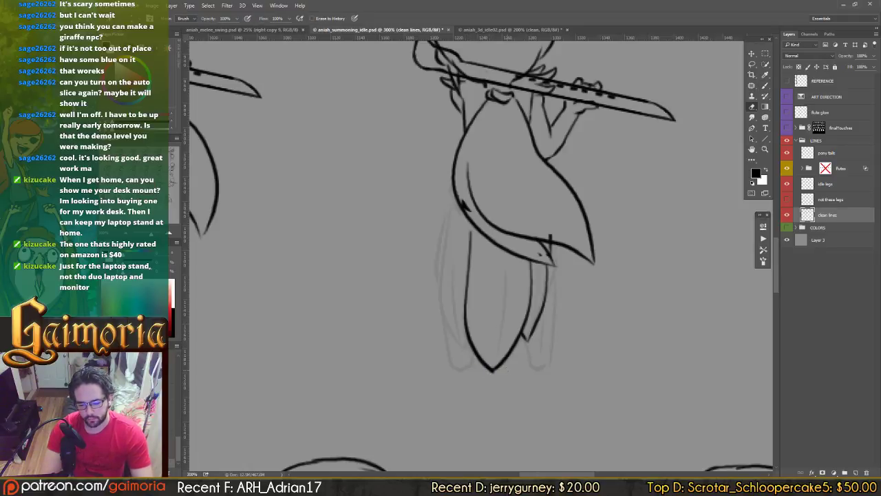
{"action": "key", "text": "b"}
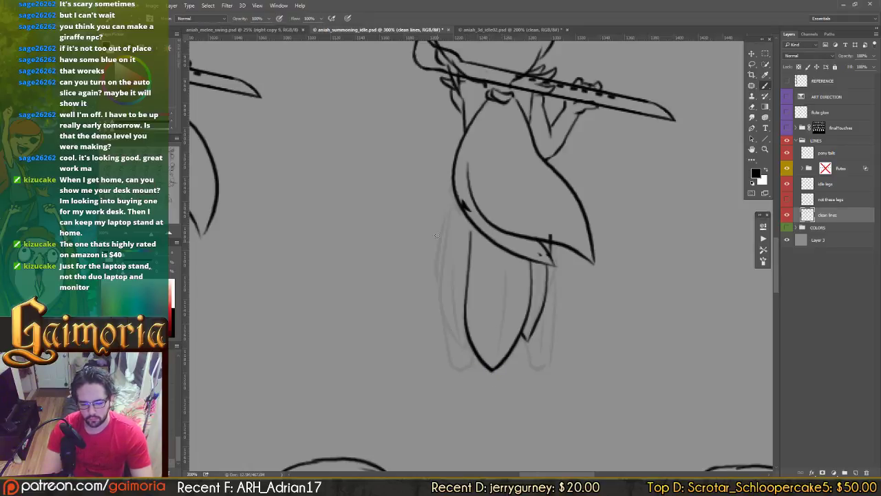
Step: Ink the left side panel's long outer edge from the ponytail down to its hem beside the middle panel
{"action": "mouse_move", "coordinate": [457, 198]}
{"action": "left_mouse_down"}
{"action": "mouse_move", "coordinate": [437, 281]}
{"action": "mouse_move", "coordinate": [466, 344]}
{"action": "left_mouse_up"}
{"action": "key", "text": "ctrl+z"}
{"action": "left_click_drag", "start_coordinate": [457, 196], "coordinate": [450, 312]}
{"action": "key", "text": "ctrl+z"}
{"action": "mouse_move", "coordinate": [455, 199]}
{"action": "left_mouse_down"}
{"action": "mouse_move", "coordinate": [441, 303]}
{"action": "mouse_move", "coordinate": [451, 335]}
{"action": "left_mouse_up"}
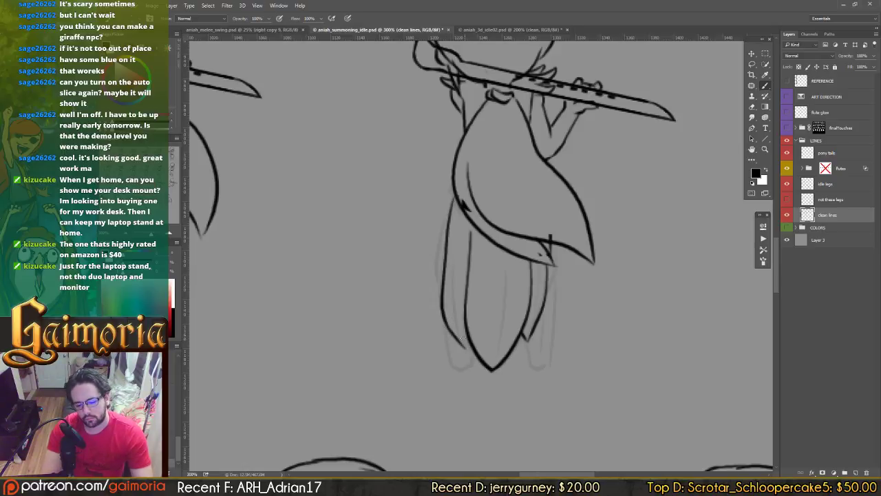
{"action": "mouse_move", "coordinate": [449, 330]}
{"action": "left_mouse_down"}
{"action": "mouse_move", "coordinate": [465, 354]}
{"action": "mouse_move", "coordinate": [453, 334]}
{"action": "mouse_move", "coordinate": [464, 346]}
{"action": "left_mouse_up"}
{"action": "key", "text": "ctrl+z"}
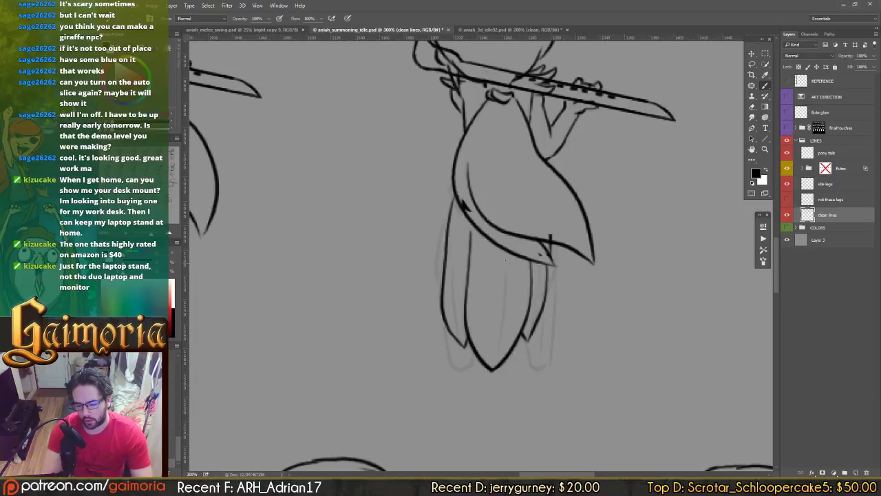
Step: Ink thin fold lines down the middle, right and left skirt panels in the fourth frame
{"action": "key", "text": "e"}
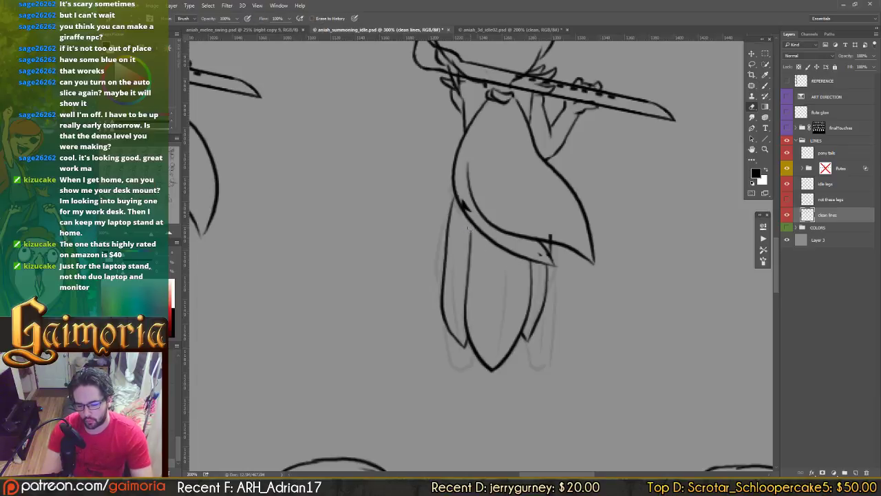
{"action": "key", "text": "b"}
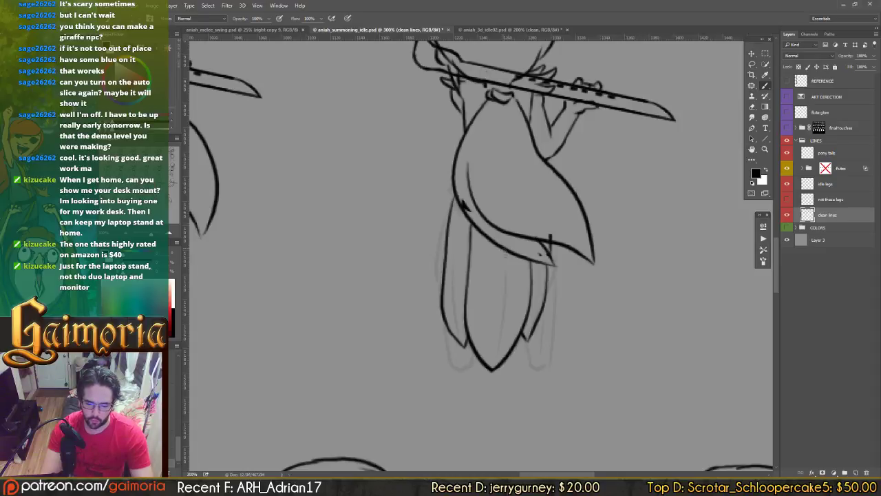
{"action": "left_click_drag", "start_coordinate": [508, 256], "coordinate": [494, 370]}
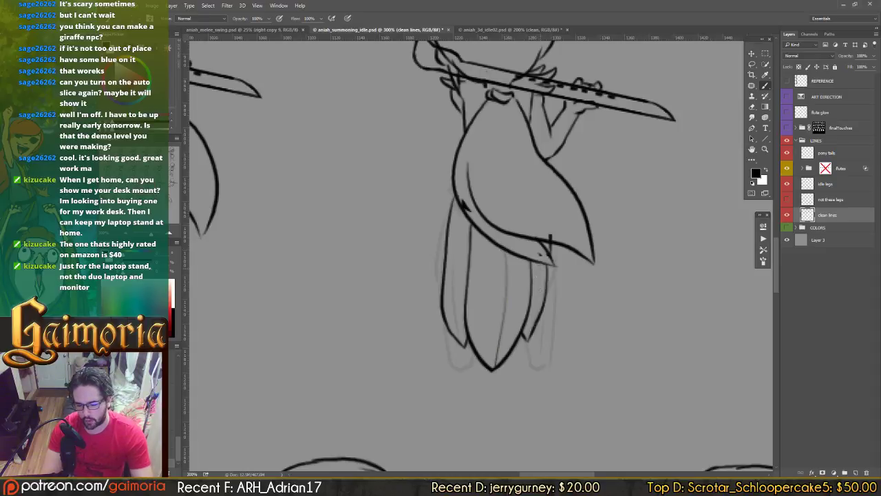
{"action": "left_click_drag", "start_coordinate": [541, 269], "coordinate": [526, 357]}
{"action": "key", "text": "ctrl+z"}
{"action": "left_click_drag", "start_coordinate": [542, 260], "coordinate": [526, 340]}
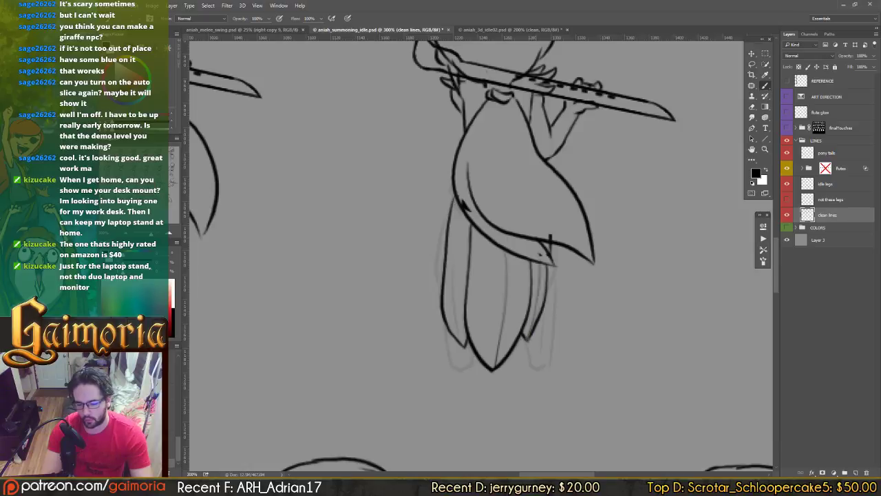
{"action": "left_click_drag", "start_coordinate": [460, 206], "coordinate": [464, 348]}
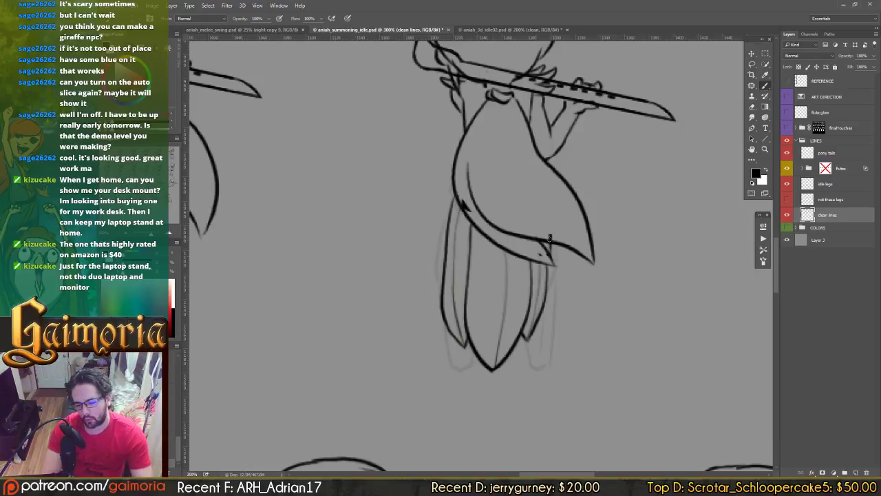
Step: Erase the stray line ends above the ponytail's lower edge and the blot where its left edge meets the skirt
{"action": "key", "text": "e"}
{"action": "left_click_drag", "start_coordinate": [550, 235], "coordinate": [552, 243]}
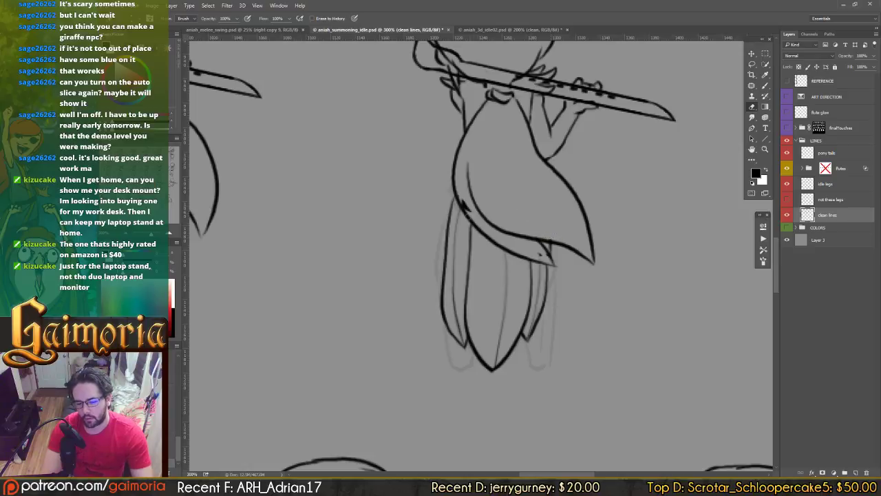
{"action": "left_click_drag", "start_coordinate": [472, 217], "coordinate": [464, 198]}
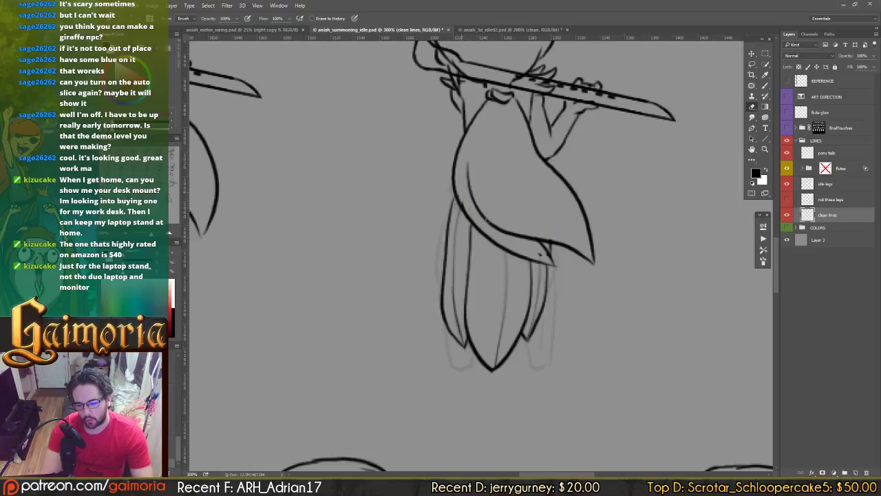
Step: Ink the right leg's outer edge from under the ponytail and the outlines of both feet below the skirt panels
{"action": "key", "text": "b"}
{"action": "mouse_move", "coordinate": [551, 243]}
{"action": "left_mouse_down"}
{"action": "mouse_move", "coordinate": [557, 265]}
{"action": "mouse_move", "coordinate": [539, 319]}
{"action": "left_mouse_up"}
{"action": "key", "text": "ctrl+z"}
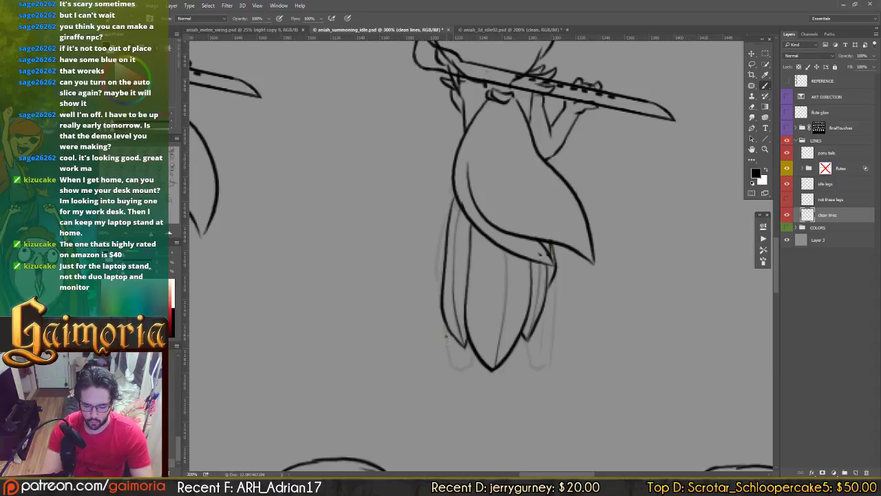
{"action": "mouse_move", "coordinate": [447, 337]}
{"action": "left_mouse_down"}
{"action": "mouse_move", "coordinate": [450, 362]}
{"action": "mouse_move", "coordinate": [448, 350]}
{"action": "mouse_move", "coordinate": [452, 362]}
{"action": "mouse_move", "coordinate": [471, 363]}
{"action": "mouse_move", "coordinate": [468, 339]}
{"action": "mouse_move", "coordinate": [446, 326]}
{"action": "left_mouse_up"}
{"action": "key", "text": "ctrl+z"}
{"action": "key", "text": "ctrl+z"}
{"action": "mouse_move", "coordinate": [552, 277]}
{"action": "left_mouse_down"}
{"action": "mouse_move", "coordinate": [548, 362]}
{"action": "mouse_move", "coordinate": [535, 368]}
{"action": "mouse_move", "coordinate": [524, 334]}
{"action": "left_mouse_up"}
{"action": "key", "text": "ctrl+z"}
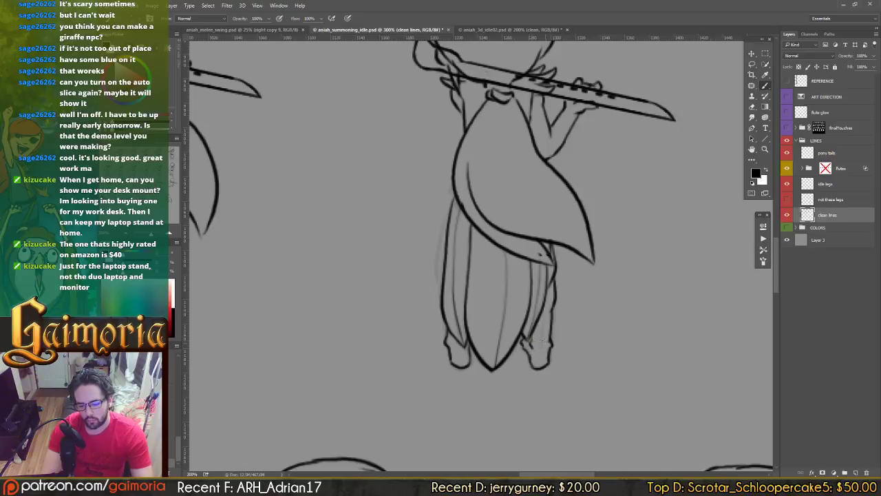
Step: Work on a thin inner line down the right leg and rework the right foot's outer edge and sole
{"action": "left_click_drag", "start_coordinate": [549, 291], "coordinate": [545, 344]}
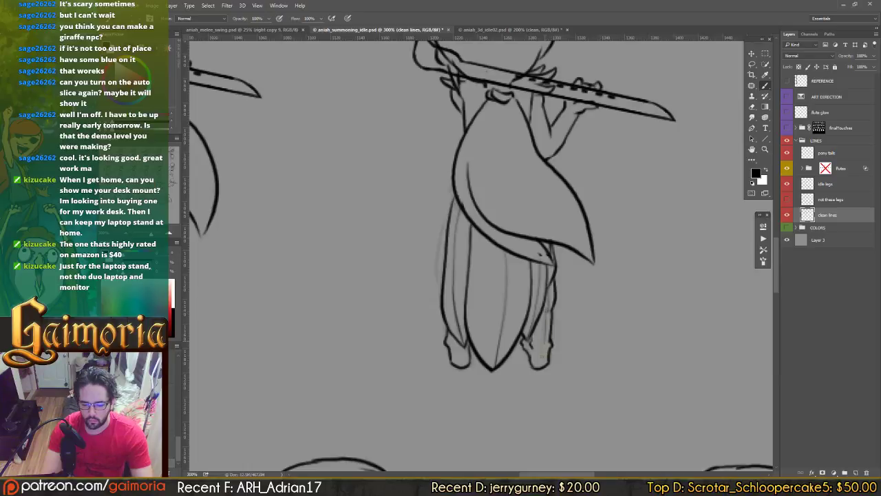
{"action": "key", "text": "ctrl+z"}
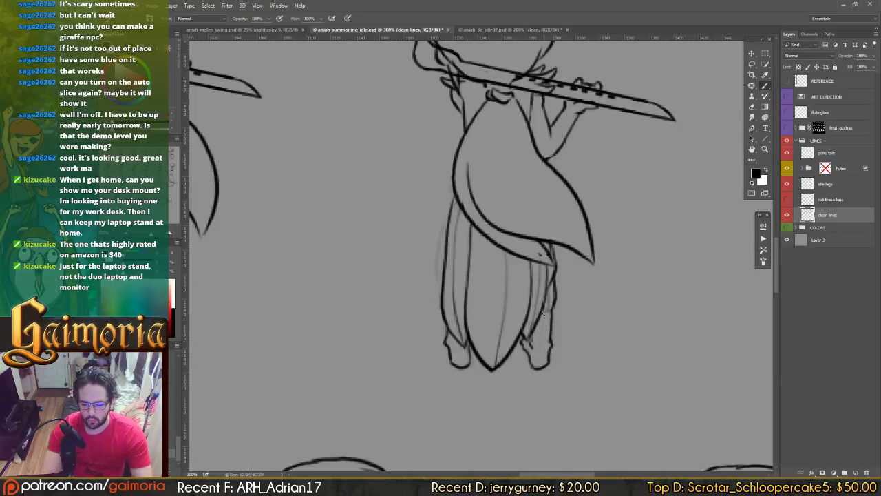
{"action": "left_click_drag", "start_coordinate": [544, 313], "coordinate": [547, 353]}
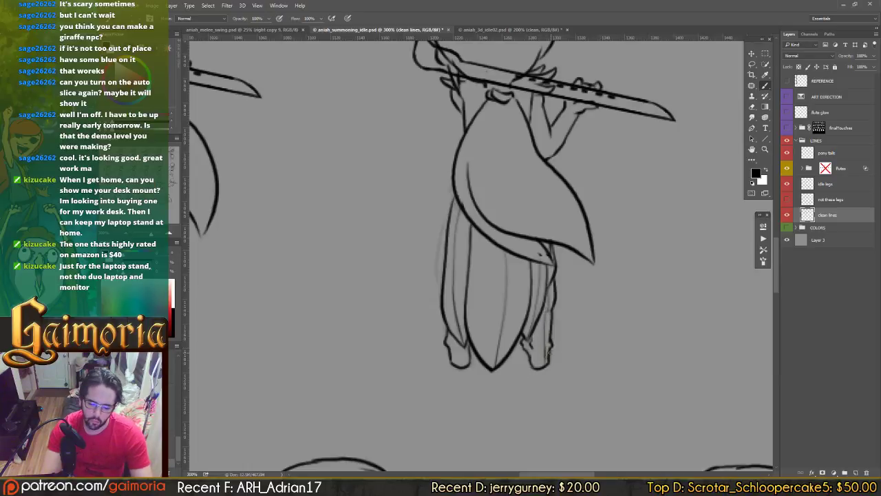
{"action": "key", "text": "ctrl+z"}
{"action": "key", "text": "e"}
{"action": "left_click_drag", "start_coordinate": [548, 346], "coordinate": [550, 359]}
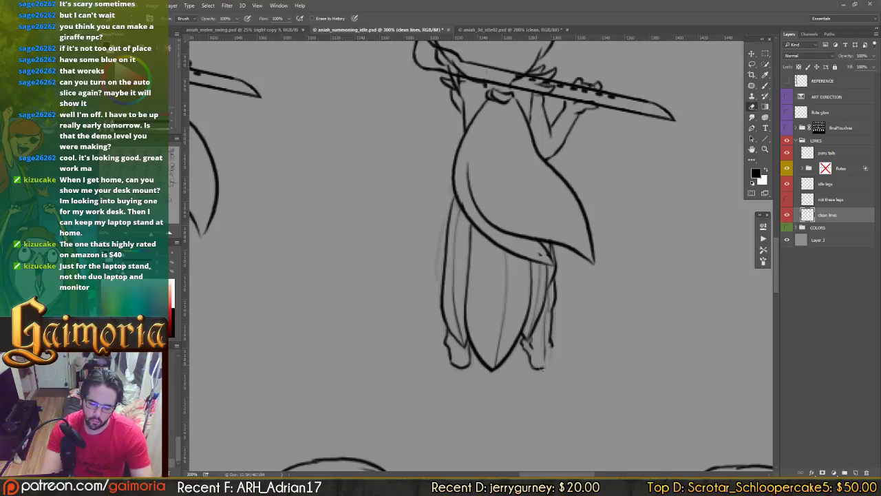
{"action": "key", "text": "b"}
{"action": "mouse_move", "coordinate": [535, 368]}
{"action": "left_mouse_down"}
{"action": "mouse_move", "coordinate": [550, 357]}
{"action": "mouse_move", "coordinate": [538, 369]}
{"action": "left_mouse_up"}
{"action": "key", "text": "ctrl+z"}
{"action": "key", "text": "ctrl+z"}
{"action": "key", "text": "e"}
{"action": "left_click_drag", "start_coordinate": [551, 332], "coordinate": [552, 346]}
{"action": "key", "text": "b"}
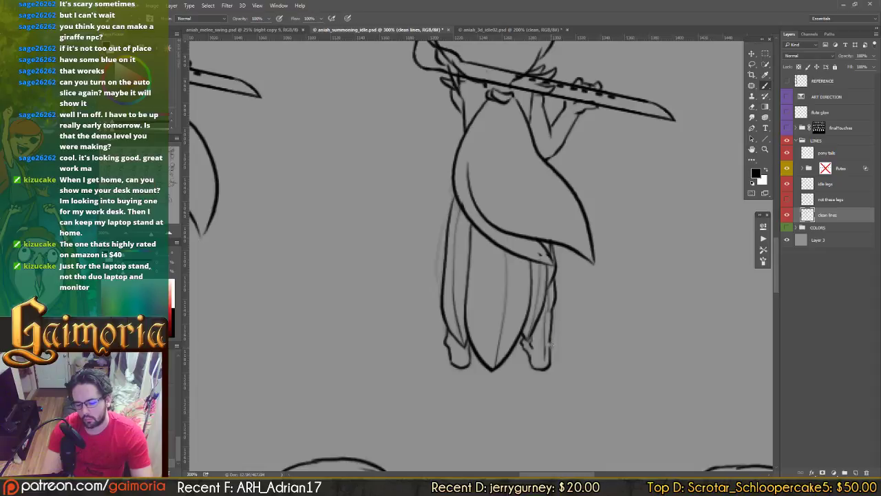
Step: Save the document and erase the stray marks at the ponytail's lower tip and beside the belt in the fifth frame
{"action": "left_click_drag", "start_coordinate": [588, 298], "coordinate": [449, 337]}
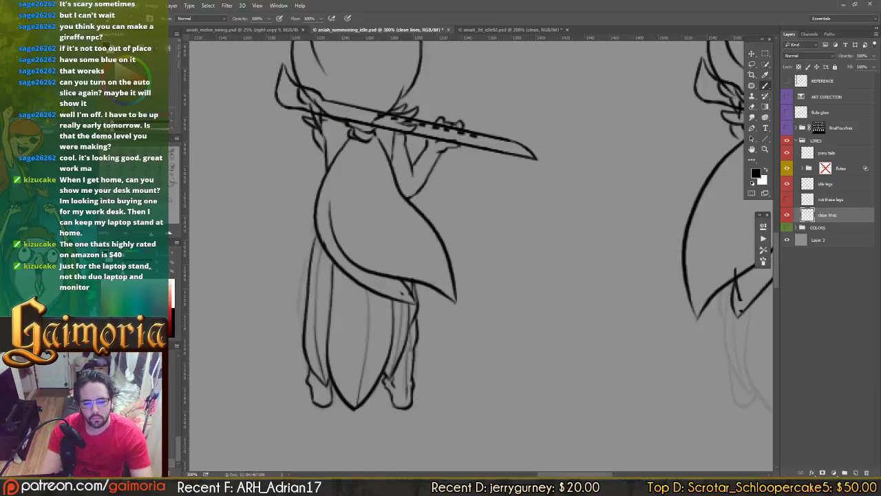
{"action": "left_click_drag", "start_coordinate": [428, 167], "coordinate": [425, 169]}
{"action": "left_click_drag", "start_coordinate": [343, 168], "coordinate": [326, 166]}
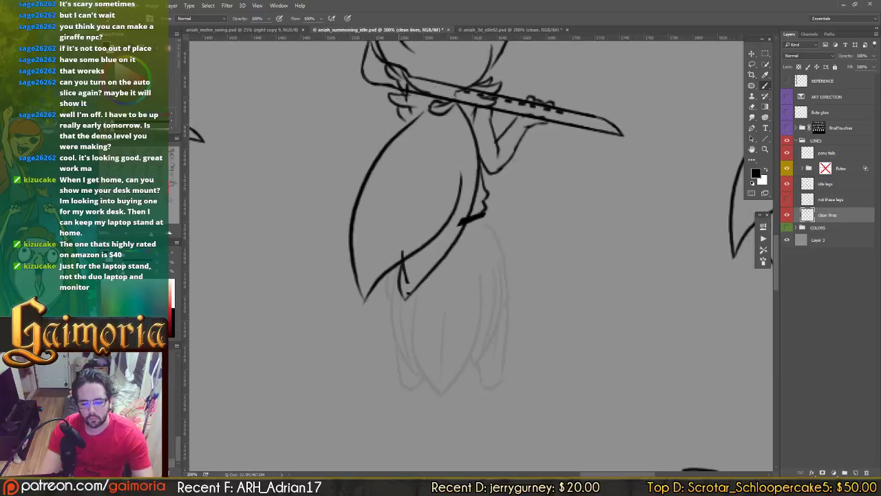
{"action": "key", "text": "ctrl+s"}
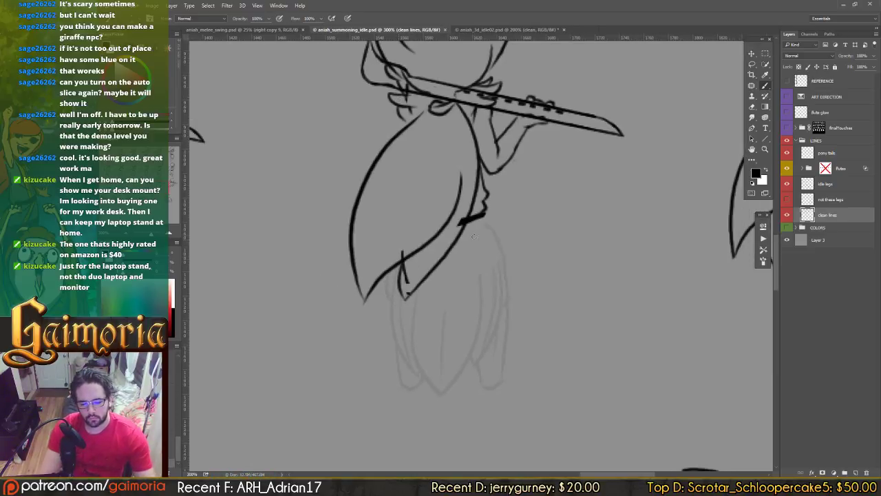
{"action": "key", "text": "e"}
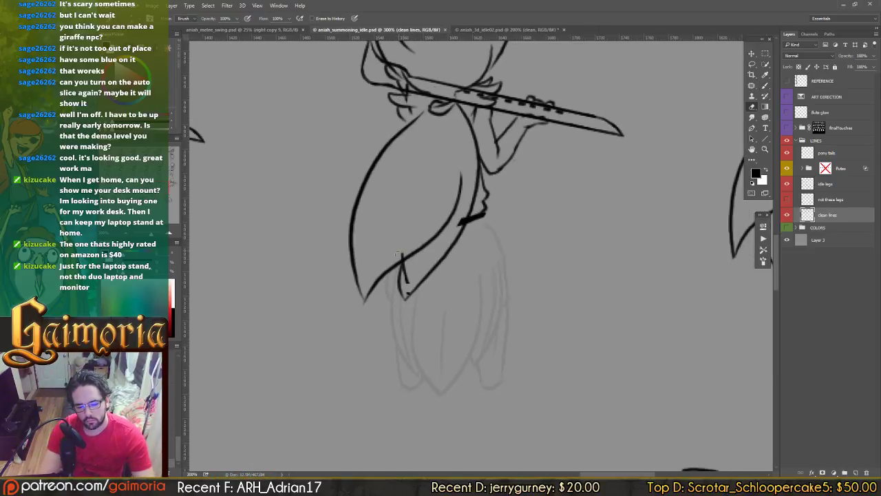
{"action": "left_click_drag", "start_coordinate": [407, 288], "coordinate": [405, 264]}
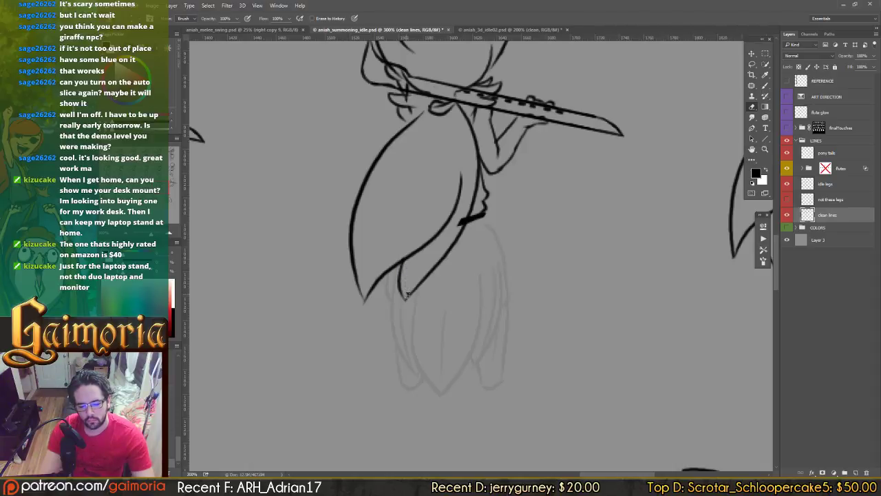
{"action": "left_click_drag", "start_coordinate": [467, 219], "coordinate": [460, 222]}
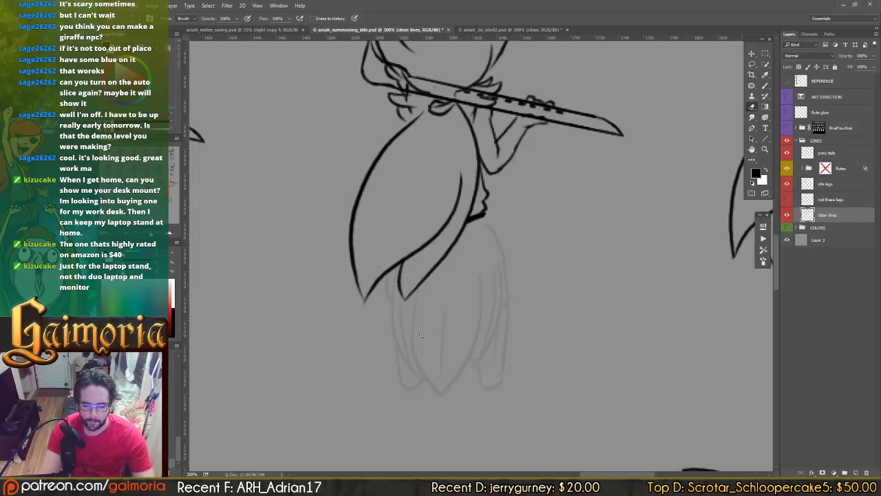
{"action": "key", "text": "b"}
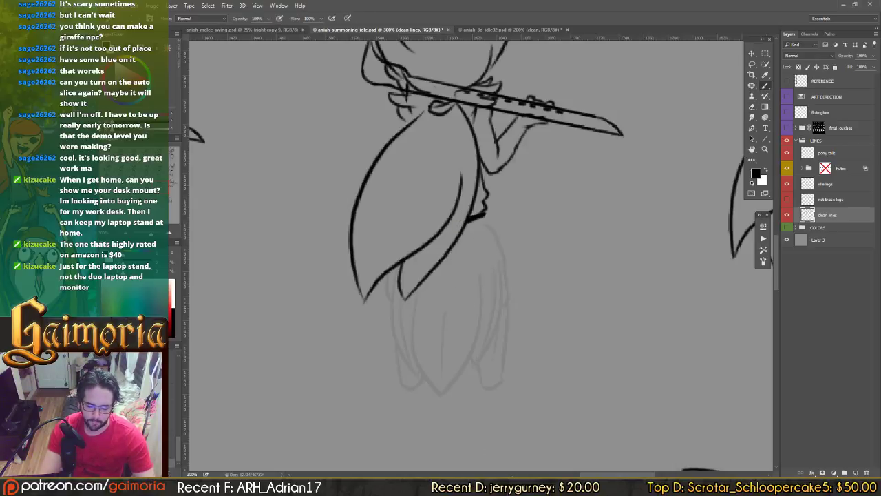
Step: Switch to Spotify, pause the music and return to the Photoshop drawing
{"action": "key", "text": "alt+Tab"}
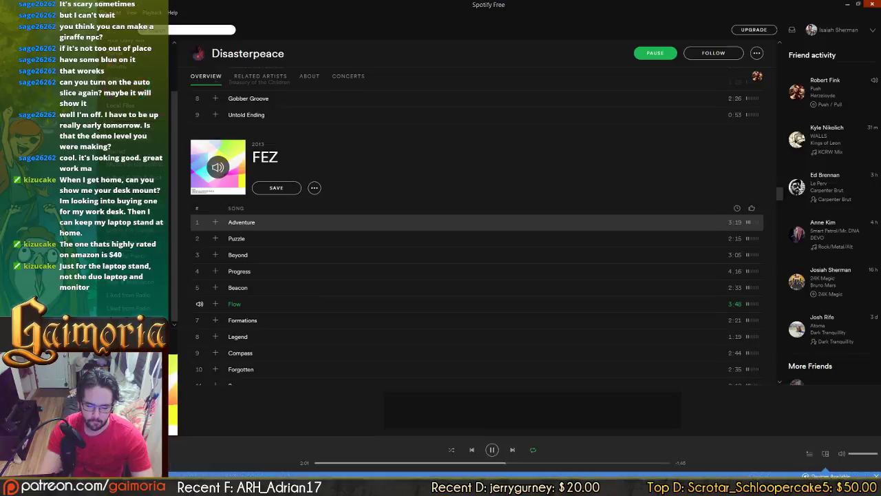
{"action": "key", "text": "space"}
{"action": "key", "text": "alt+Tab"}
Step: Ink the middle skirt panel's right edge from the belt to the pointed tip in the fifth frame
{"action": "left_click_drag", "start_coordinate": [343, 362], "coordinate": [292, 358]}
{"action": "left_click_drag", "start_coordinate": [415, 306], "coordinate": [461, 280]}
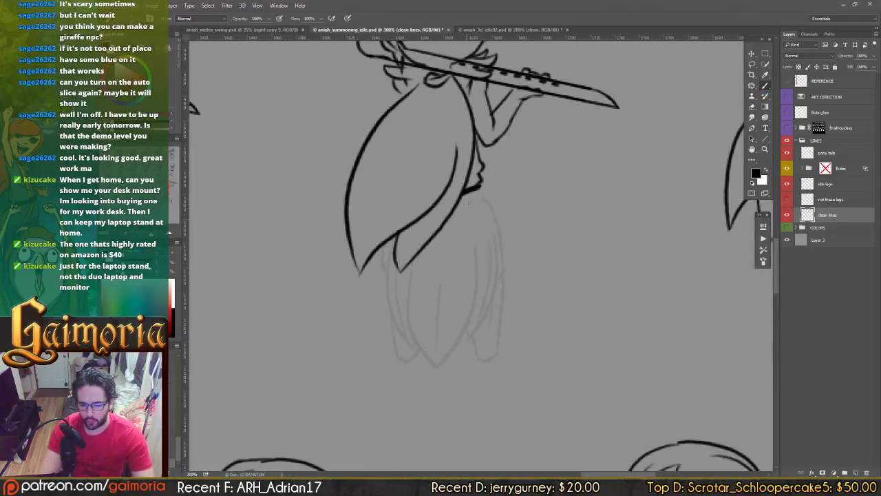
{"action": "mouse_move", "coordinate": [477, 189]}
{"action": "left_mouse_down"}
{"action": "mouse_move", "coordinate": [462, 197]}
{"action": "mouse_move", "coordinate": [472, 215]}
{"action": "mouse_move", "coordinate": [467, 318]}
{"action": "mouse_move", "coordinate": [443, 360]}
{"action": "left_mouse_up"}
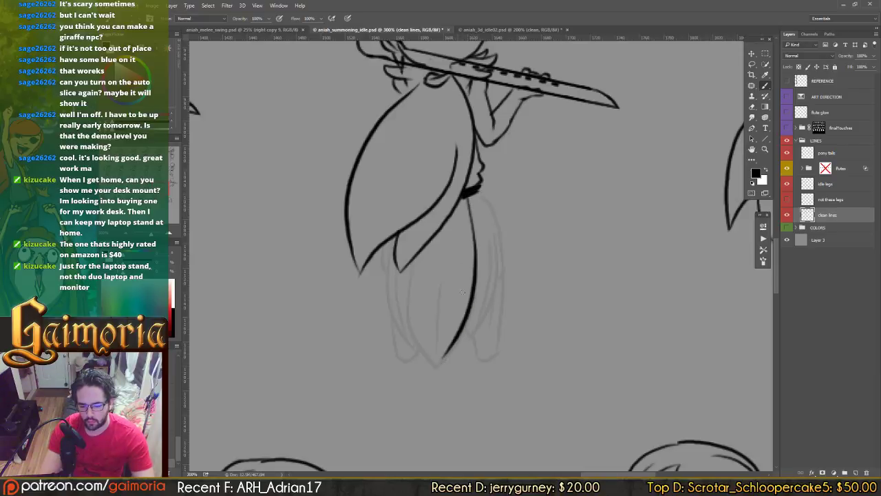
{"action": "key", "text": "ctrl+z"}
{"action": "mouse_move", "coordinate": [469, 197]}
{"action": "left_mouse_down"}
{"action": "mouse_move", "coordinate": [475, 311]}
{"action": "mouse_move", "coordinate": [435, 370]}
{"action": "mouse_move", "coordinate": [448, 361]}
{"action": "left_mouse_up"}
{"action": "key", "text": "e"}
{"action": "key", "text": "b"}
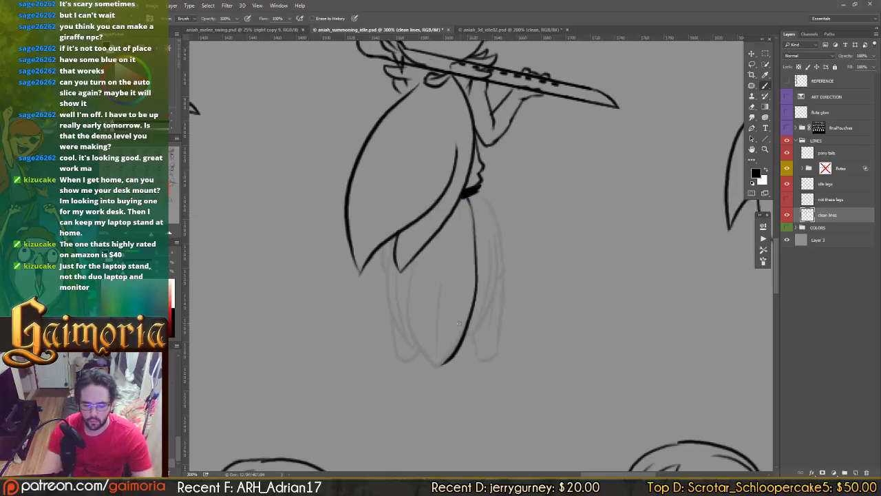
Step: Ink the middle panel's left edge from under the ponytail down to meet the right edge at the tip
{"action": "mouse_move", "coordinate": [412, 268]}
{"action": "left_mouse_down"}
{"action": "mouse_move", "coordinate": [409, 321]}
{"action": "mouse_move", "coordinate": [438, 371]}
{"action": "left_mouse_up"}
{"action": "key", "text": "ctrl+z"}
{"action": "mouse_move", "coordinate": [411, 257]}
{"action": "left_mouse_down"}
{"action": "mouse_move", "coordinate": [411, 327]}
{"action": "mouse_move", "coordinate": [441, 369]}
{"action": "left_mouse_up"}
{"action": "key", "text": "e"}
{"action": "key", "text": "b"}
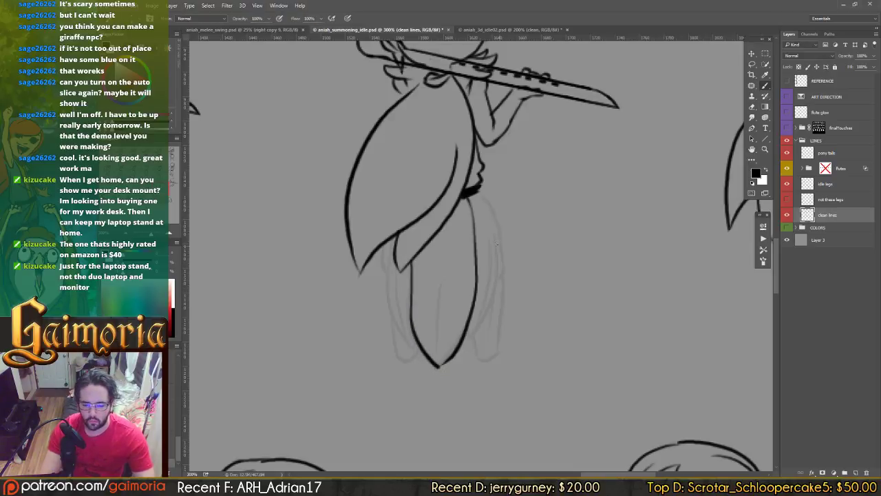
Step: Ink the right side panel's curved outer edge and thin fold line from the belt, and clean up the middle panel's tip
{"action": "left_click_drag", "start_coordinate": [473, 190], "coordinate": [490, 242]}
{"action": "left_click_drag", "start_coordinate": [494, 283], "coordinate": [471, 339]}
{"action": "key", "text": "ctrl+z"}
{"action": "mouse_move", "coordinate": [474, 189]}
{"action": "left_mouse_down"}
{"action": "mouse_move", "coordinate": [489, 219]}
{"action": "mouse_move", "coordinate": [496, 296]}
{"action": "mouse_move", "coordinate": [475, 351]}
{"action": "left_mouse_up"}
{"action": "key", "text": "ctrl+z"}
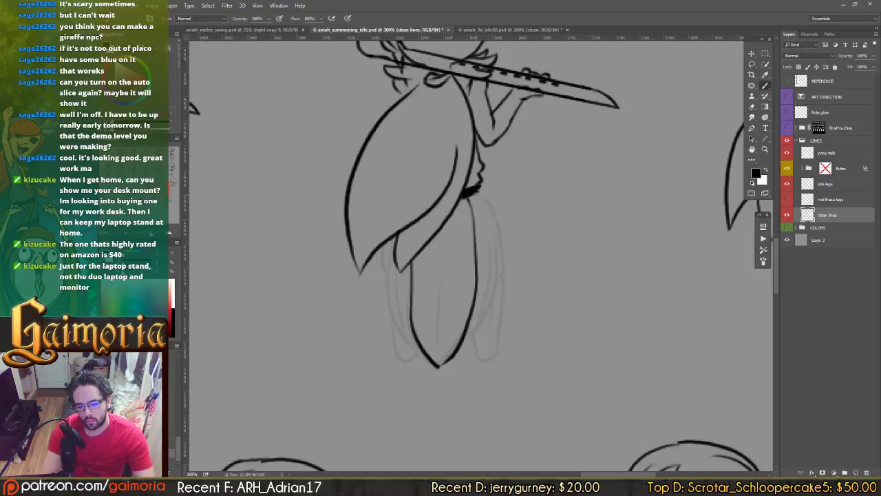
{"action": "mouse_move", "coordinate": [473, 191]}
{"action": "left_mouse_down"}
{"action": "mouse_move", "coordinate": [486, 211]}
{"action": "mouse_move", "coordinate": [494, 296]}
{"action": "mouse_move", "coordinate": [473, 349]}
{"action": "mouse_move", "coordinate": [487, 300]}
{"action": "mouse_move", "coordinate": [473, 196]}
{"action": "left_mouse_up"}
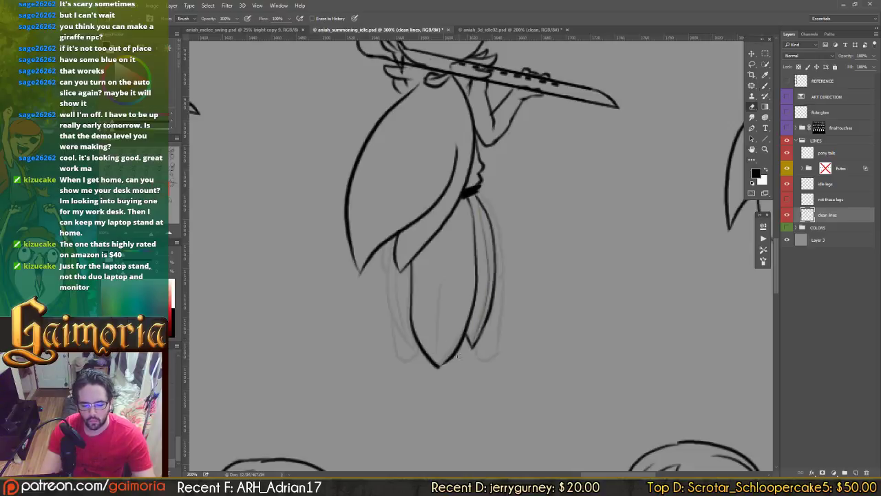
{"action": "left_click_drag", "start_coordinate": [453, 357], "coordinate": [440, 366]}
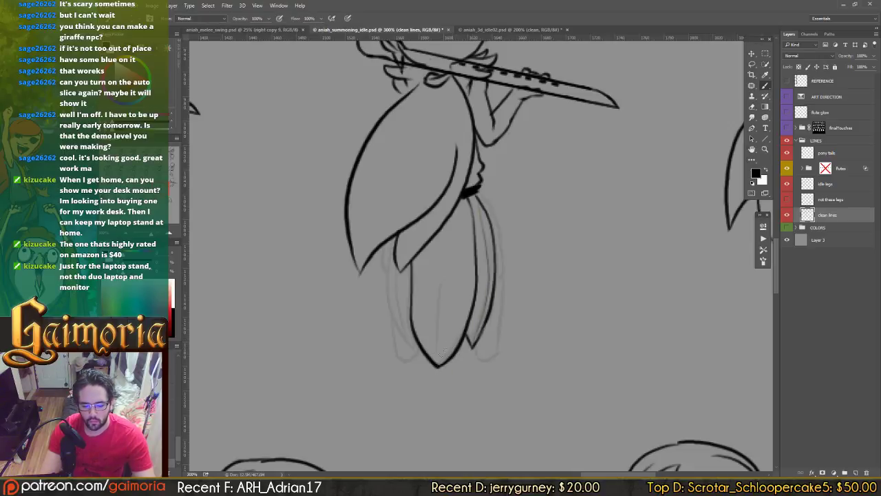
Step: Ink the middle panel's centre fold line and the left side panel's outer edge with its thin inner fold
{"action": "left_click_drag", "start_coordinate": [440, 226], "coordinate": [437, 366]}
{"action": "mouse_move", "coordinate": [389, 237]}
{"action": "left_mouse_down"}
{"action": "mouse_move", "coordinate": [389, 289]}
{"action": "mouse_move", "coordinate": [406, 344]}
{"action": "left_mouse_up"}
{"action": "key", "text": "ctrl+z"}
{"action": "mouse_move", "coordinate": [391, 238]}
{"action": "left_mouse_down"}
{"action": "mouse_move", "coordinate": [390, 293]}
{"action": "mouse_move", "coordinate": [420, 349]}
{"action": "mouse_move", "coordinate": [415, 334]}
{"action": "left_mouse_up"}
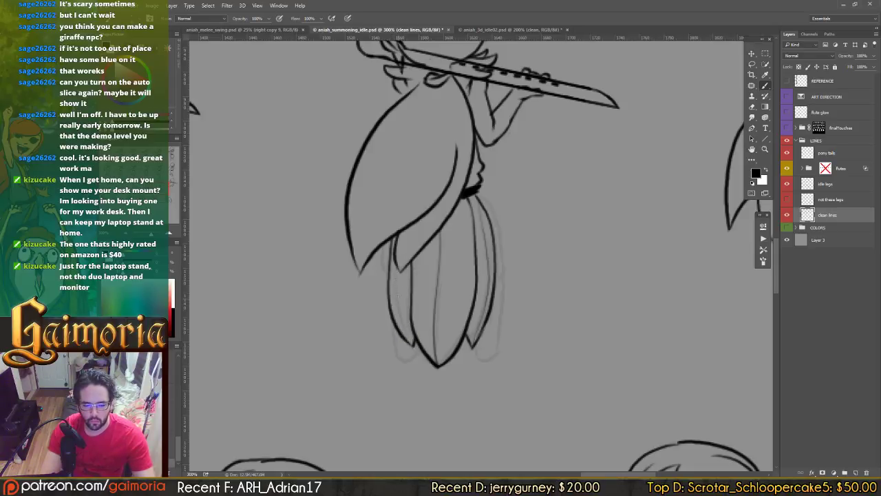
{"action": "left_click_drag", "start_coordinate": [396, 267], "coordinate": [416, 346]}
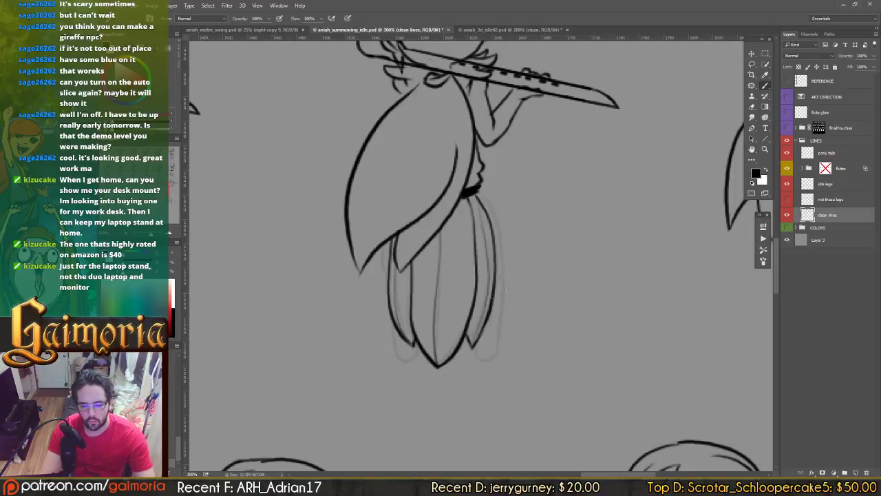
Step: Ink the right leg's outer contour from the belt down and both feet below the skirt in the fifth frame
{"action": "left_click_drag", "start_coordinate": [480, 191], "coordinate": [502, 312]}
{"action": "key", "text": "ctrl+z"}
{"action": "key", "text": "ctrl+z"}
{"action": "mouse_move", "coordinate": [502, 276]}
{"action": "left_mouse_down"}
{"action": "mouse_move", "coordinate": [500, 341]}
{"action": "mouse_move", "coordinate": [476, 347]}
{"action": "mouse_move", "coordinate": [479, 355]}
{"action": "mouse_move", "coordinate": [490, 360]}
{"action": "mouse_move", "coordinate": [497, 348]}
{"action": "mouse_move", "coordinate": [477, 353]}
{"action": "mouse_move", "coordinate": [493, 361]}
{"action": "mouse_move", "coordinate": [495, 344]}
{"action": "mouse_move", "coordinate": [479, 353]}
{"action": "mouse_move", "coordinate": [497, 338]}
{"action": "left_mouse_up"}
{"action": "key", "text": "ctrl+z"}
{"action": "key", "text": "ctrl+z"}
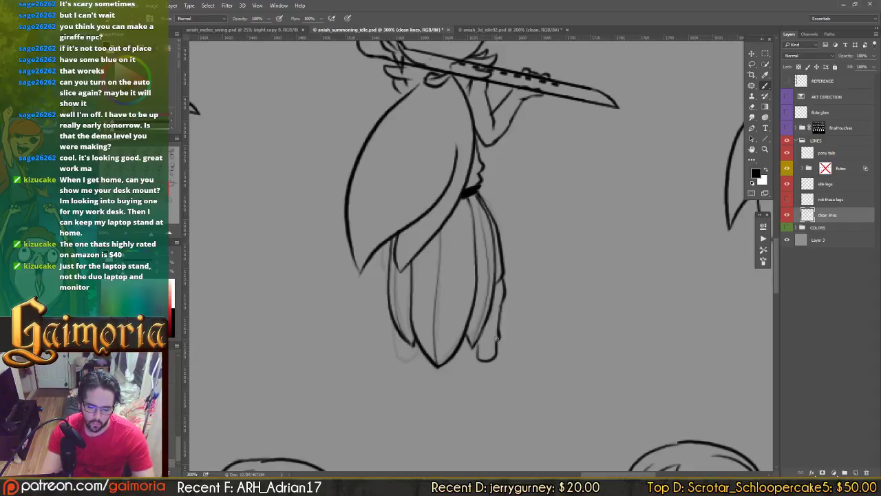
{"action": "mouse_move", "coordinate": [393, 333]}
{"action": "left_mouse_down"}
{"action": "mouse_move", "coordinate": [406, 361]}
{"action": "mouse_move", "coordinate": [416, 338]}
{"action": "mouse_move", "coordinate": [407, 361]}
{"action": "mouse_move", "coordinate": [406, 340]}
{"action": "left_mouse_up"}
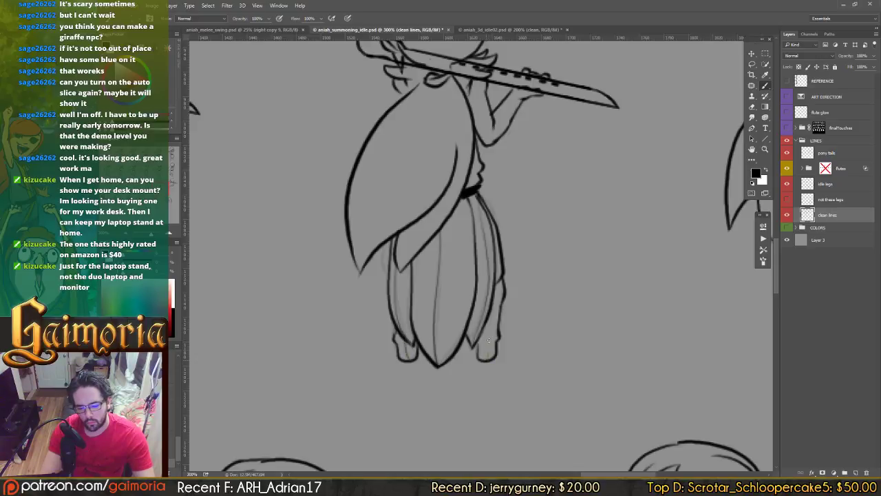
{"action": "left_click_drag", "start_coordinate": [487, 358], "coordinate": [497, 287]}
Step: Ink the front skirt panel's long left edge from the belt down toward the pointed tip in the sixth frame
{"action": "left_click_drag", "start_coordinate": [533, 320], "coordinate": [365, 311]}
{"action": "left_click_drag", "start_coordinate": [617, 307], "coordinate": [403, 300]}
{"action": "left_click_drag", "start_coordinate": [469, 297], "coordinate": [508, 312]}
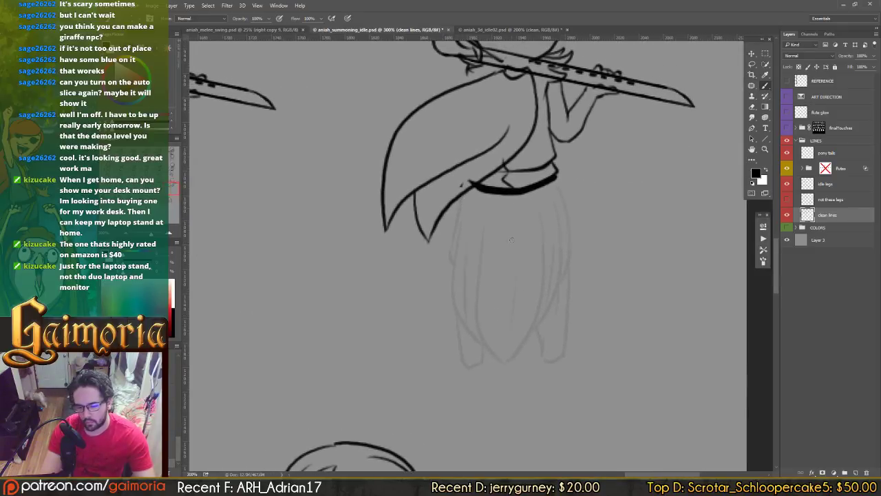
{"action": "mouse_move", "coordinate": [464, 194]}
{"action": "left_mouse_down"}
{"action": "mouse_move", "coordinate": [470, 323]}
{"action": "mouse_move", "coordinate": [491, 344]}
{"action": "left_mouse_up"}
{"action": "key", "text": "ctrl+z"}
{"action": "mouse_move", "coordinate": [463, 195]}
{"action": "left_mouse_down"}
{"action": "mouse_move", "coordinate": [456, 233]}
{"action": "mouse_move", "coordinate": [491, 348]}
{"action": "left_mouse_up"}
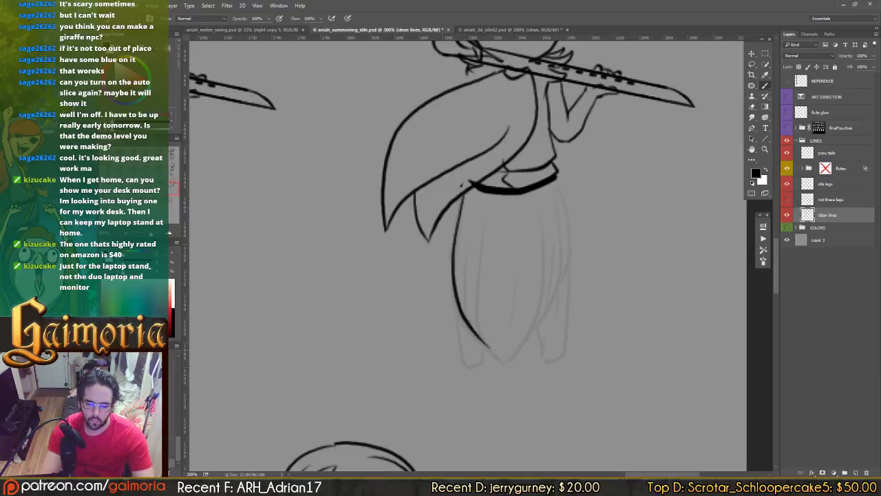
Step: Redraw the sixth frame's left skirt edge as a smoother curve from the belt and trim its lower end
{"action": "key", "text": "ctrl+z"}
{"action": "mouse_move", "coordinate": [463, 194]}
{"action": "left_mouse_down"}
{"action": "mouse_move", "coordinate": [456, 274]}
{"action": "mouse_move", "coordinate": [490, 351]}
{"action": "left_mouse_up"}
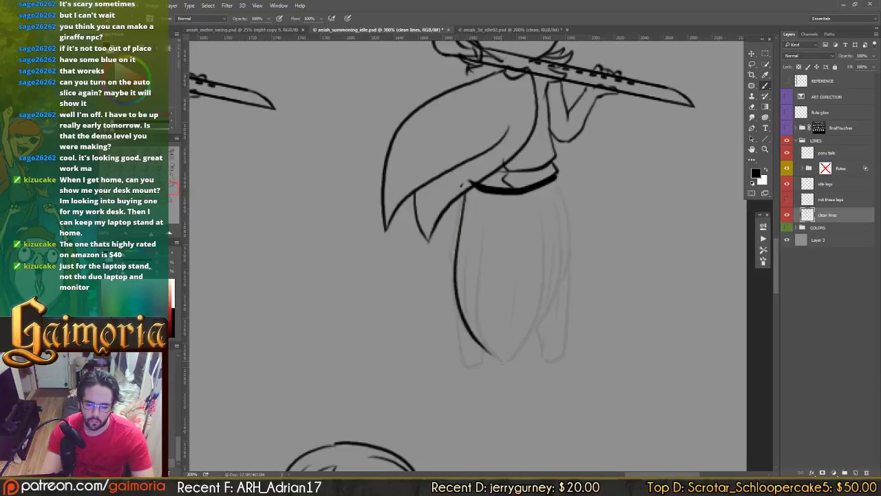
{"action": "key", "text": "ctrl+z"}
{"action": "mouse_move", "coordinate": [462, 194]}
{"action": "left_mouse_down"}
{"action": "mouse_move", "coordinate": [453, 308]}
{"action": "mouse_move", "coordinate": [490, 346]}
{"action": "left_mouse_up"}
{"action": "key", "text": "e"}
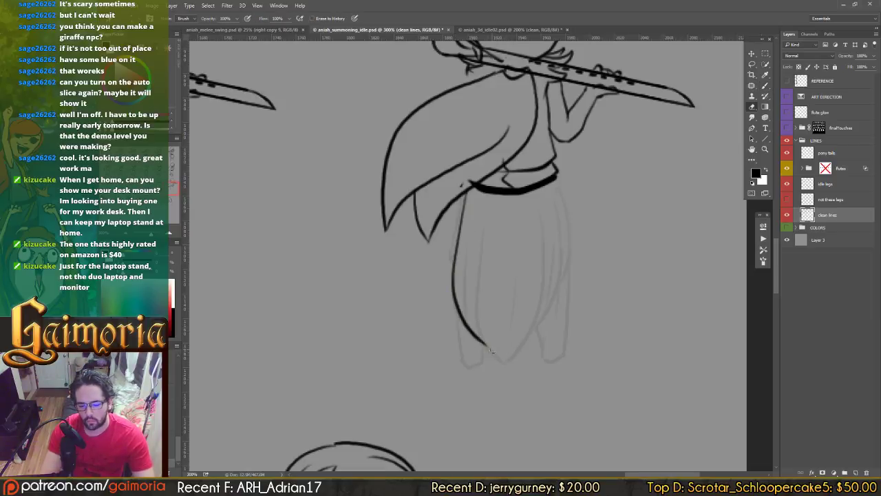
{"action": "key", "text": "b"}
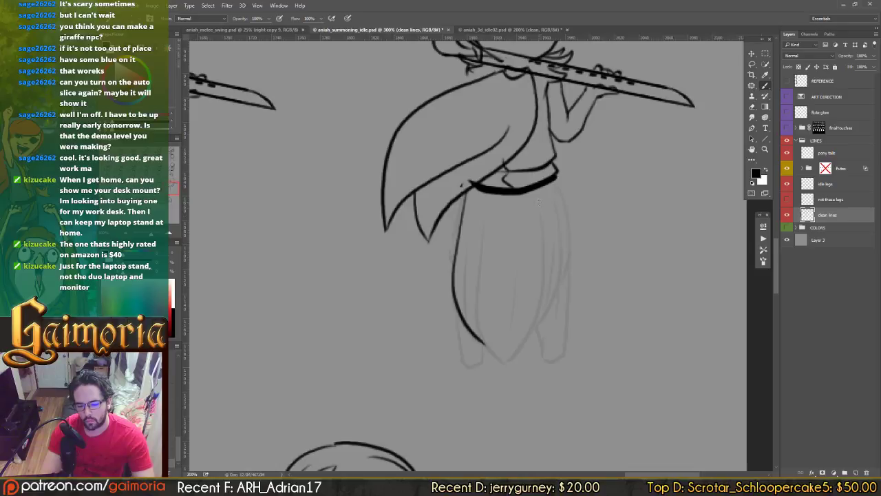
Step: Ink the front panel's right edge and its left edge from below the belt to the pointed tip, tidying the line ends
{"action": "mouse_move", "coordinate": [539, 200]}
{"action": "left_mouse_down"}
{"action": "mouse_move", "coordinate": [545, 262]}
{"action": "mouse_move", "coordinate": [506, 368]}
{"action": "left_mouse_up"}
{"action": "key", "text": "e"}
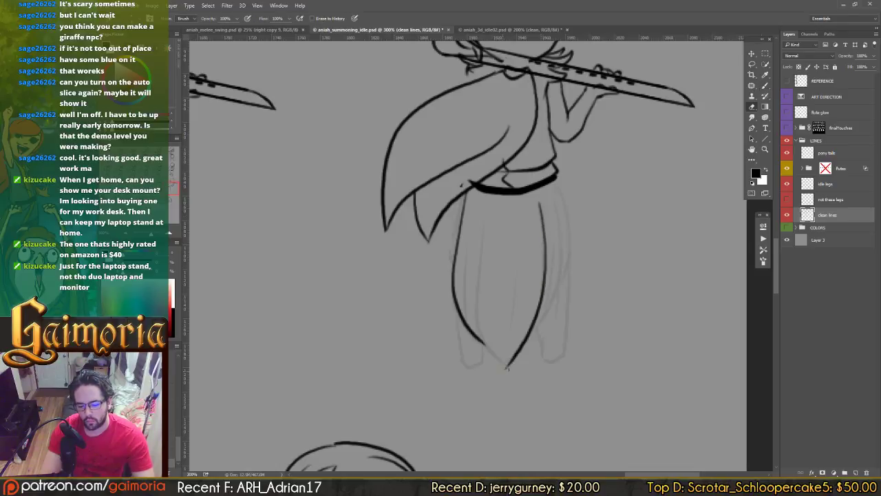
{"action": "left_click", "coordinate": [507, 367]}
{"action": "key", "text": "b"}
{"action": "mouse_move", "coordinate": [486, 200]}
{"action": "left_mouse_down"}
{"action": "mouse_move", "coordinate": [477, 329]}
{"action": "mouse_move", "coordinate": [508, 365]}
{"action": "left_mouse_up"}
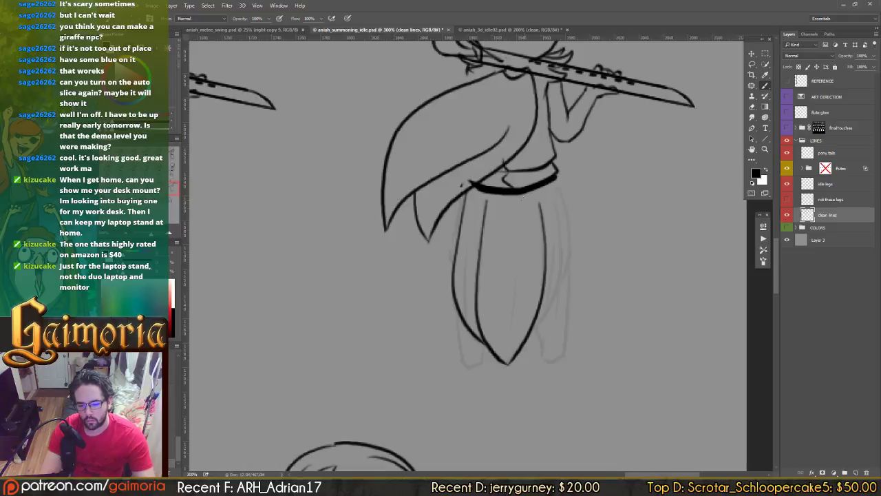
{"action": "key", "text": "e"}
{"action": "left_click_drag", "start_coordinate": [486, 201], "coordinate": [484, 216]}
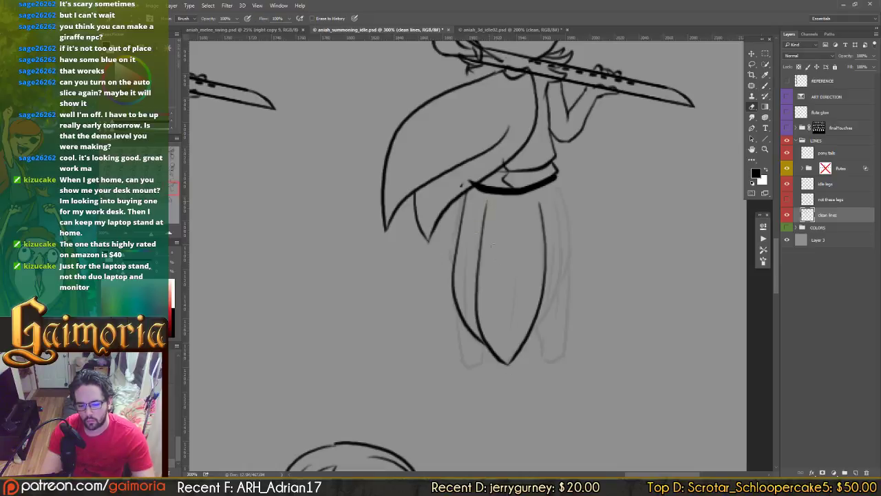
Step: Ink the two curved outer edges of the right side skirt panels from the belt's right end
{"action": "key", "text": "b"}
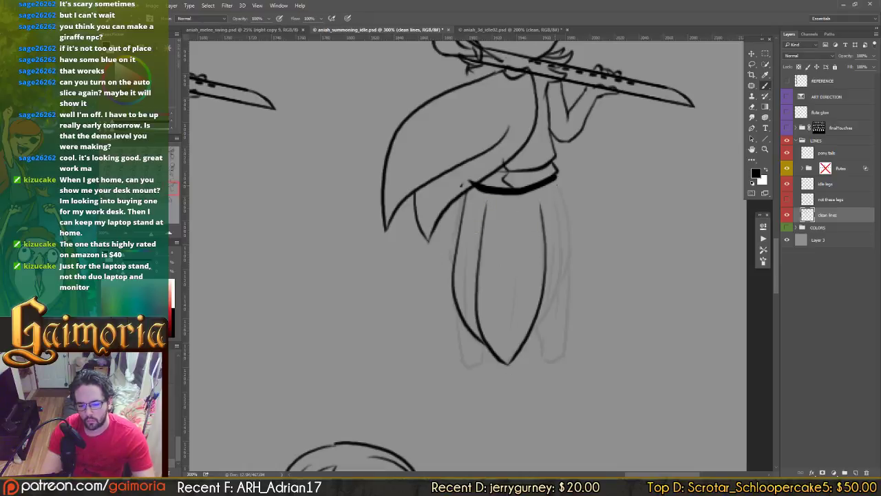
{"action": "mouse_move", "coordinate": [554, 182]}
{"action": "left_mouse_down"}
{"action": "mouse_move", "coordinate": [552, 312]}
{"action": "mouse_move", "coordinate": [532, 335]}
{"action": "left_mouse_up"}
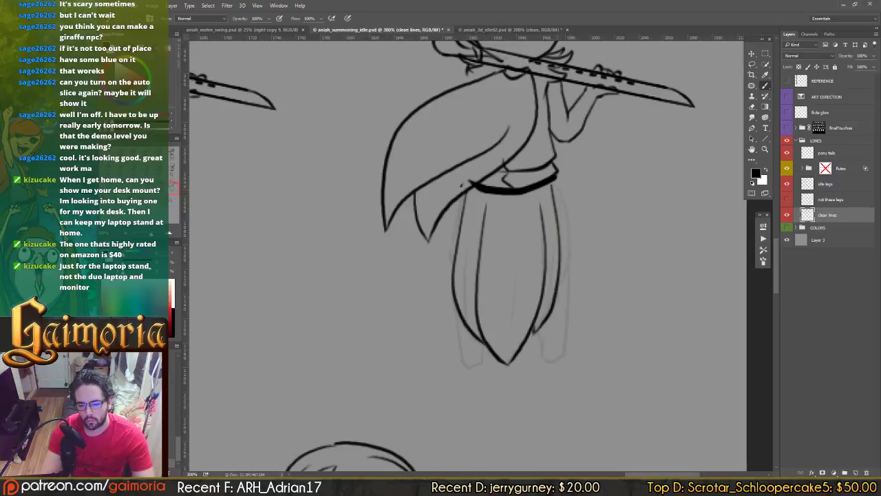
{"action": "mouse_move", "coordinate": [554, 180]}
{"action": "left_mouse_down"}
{"action": "mouse_move", "coordinate": [569, 266]}
{"action": "mouse_move", "coordinate": [556, 290]}
{"action": "left_mouse_up"}
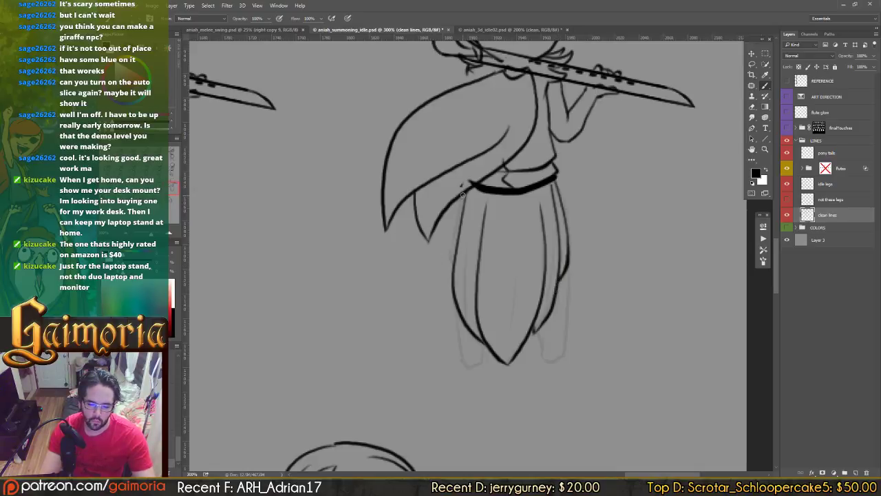
Step: Ink the left leg's outer contour beside the skirt and the left foot below the hem
{"action": "left_click_drag", "start_coordinate": [463, 192], "coordinate": [457, 258]}
{"action": "key", "text": "ctrl+z"}
{"action": "left_click_drag", "start_coordinate": [464, 193], "coordinate": [456, 255]}
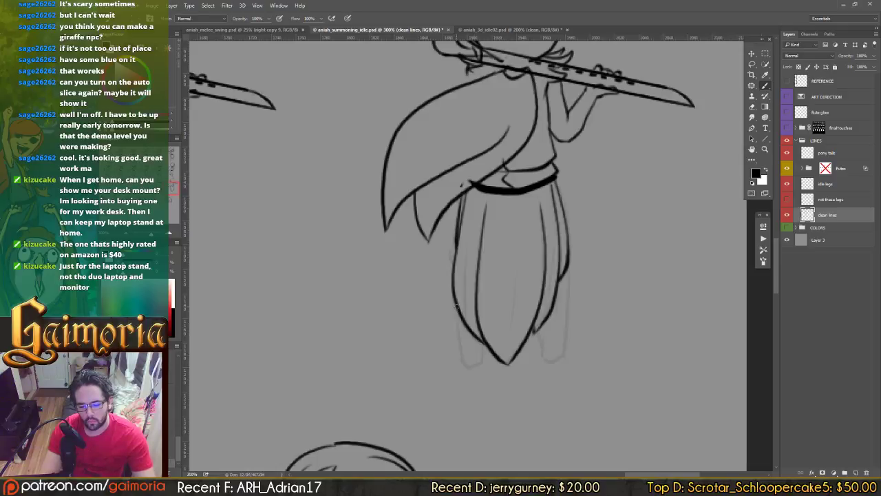
{"action": "mouse_move", "coordinate": [457, 307]}
{"action": "left_mouse_down"}
{"action": "mouse_move", "coordinate": [459, 351]}
{"action": "mouse_move", "coordinate": [471, 366]}
{"action": "mouse_move", "coordinate": [480, 358]}
{"action": "mouse_move", "coordinate": [465, 365]}
{"action": "mouse_move", "coordinate": [482, 344]}
{"action": "mouse_move", "coordinate": [482, 352]}
{"action": "left_mouse_up"}
{"action": "key", "text": "ctrl+z"}
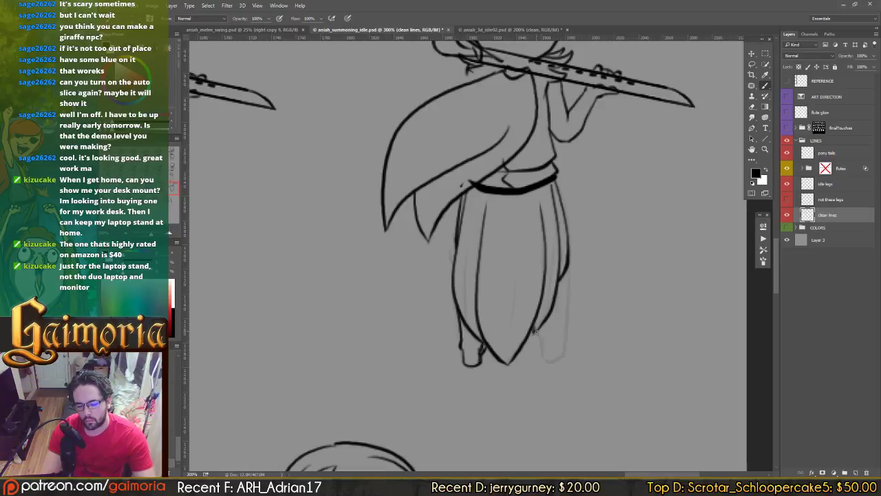
Step: Ink the right leg's outer contour and short inner line below the skirt down to the ankle, and clean up the inner line
{"action": "mouse_move", "coordinate": [537, 346]}
{"action": "left_mouse_down"}
{"action": "mouse_move", "coordinate": [541, 336]}
{"action": "mouse_move", "coordinate": [544, 356]}
{"action": "mouse_move", "coordinate": [561, 352]}
{"action": "mouse_move", "coordinate": [543, 349]}
{"action": "mouse_move", "coordinate": [548, 361]}
{"action": "mouse_move", "coordinate": [564, 348]}
{"action": "left_mouse_up"}
{"action": "key", "text": "ctrl+z"}
{"action": "key", "text": "ctrl+z"}
{"action": "key", "text": "ctrl+alt+z"}
{"action": "key", "text": "ctrl+alt+z"}
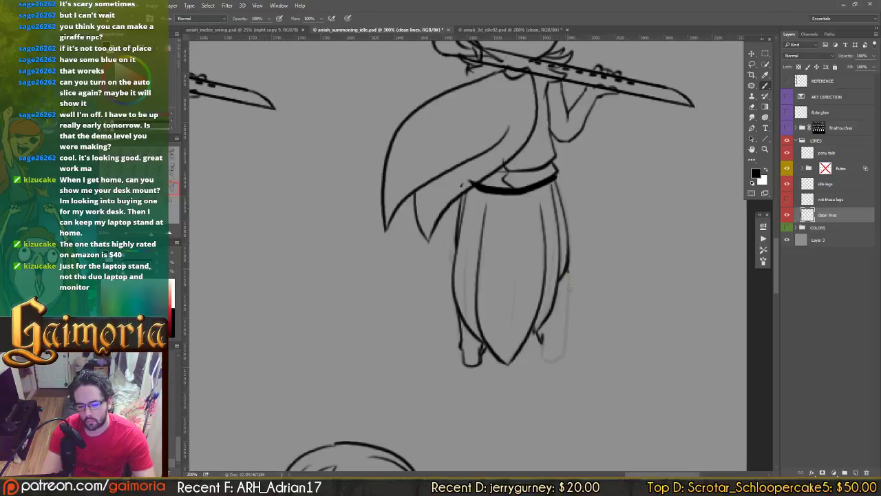
{"action": "mouse_move", "coordinate": [568, 270]}
{"action": "left_mouse_down"}
{"action": "mouse_move", "coordinate": [563, 342]}
{"action": "mouse_move", "coordinate": [540, 344]}
{"action": "left_mouse_up"}
{"action": "key", "text": "e"}
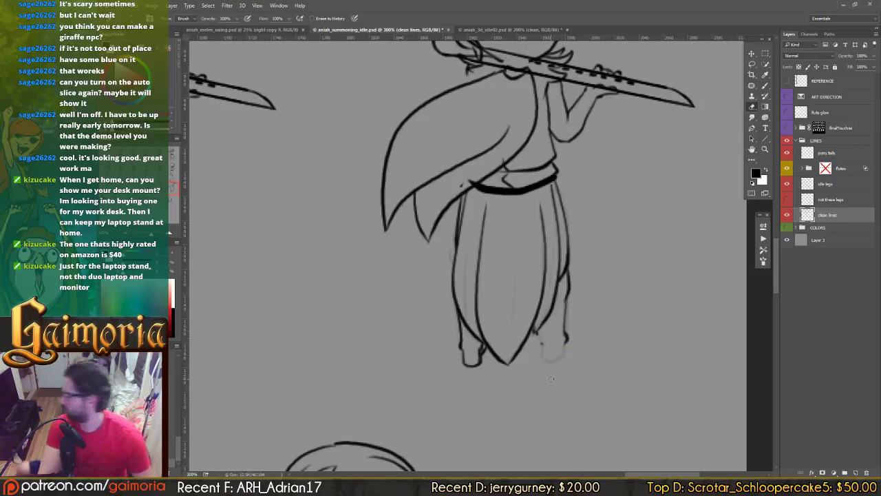